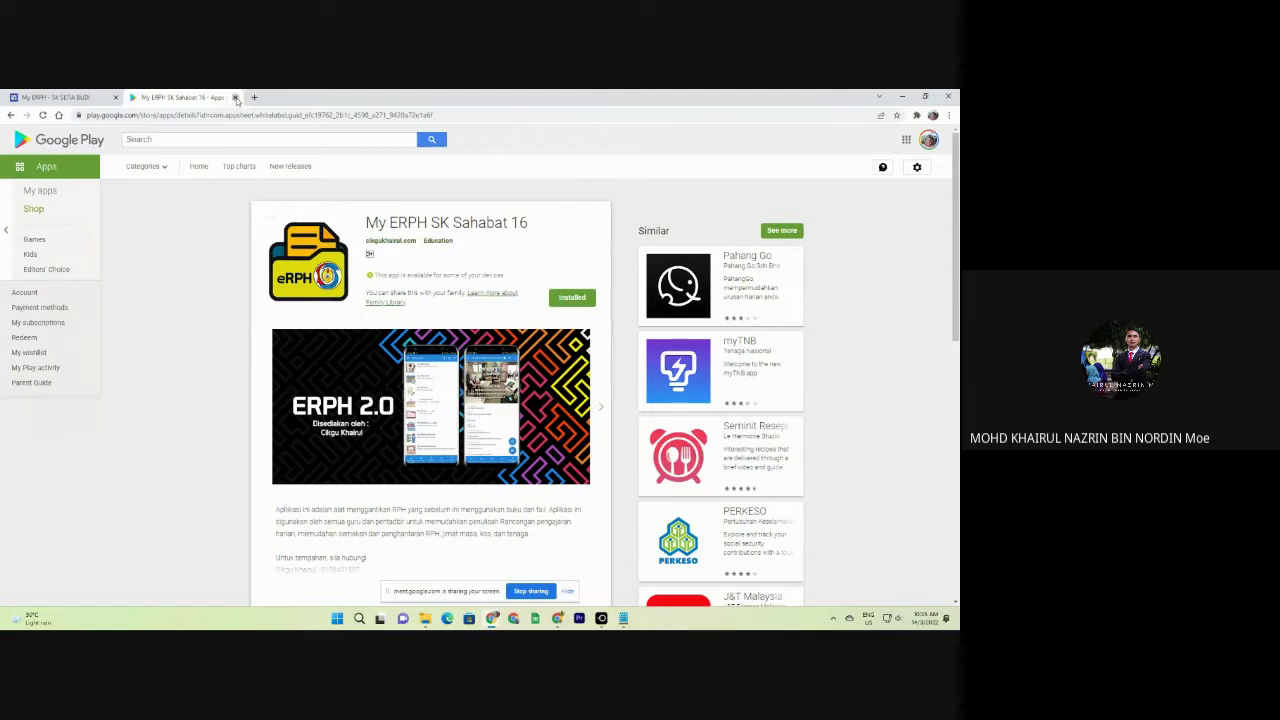
# Close the other ERPH app's Play Store listing and bring up the LetsView iPad mirror.
pyautogui.click(235, 97)
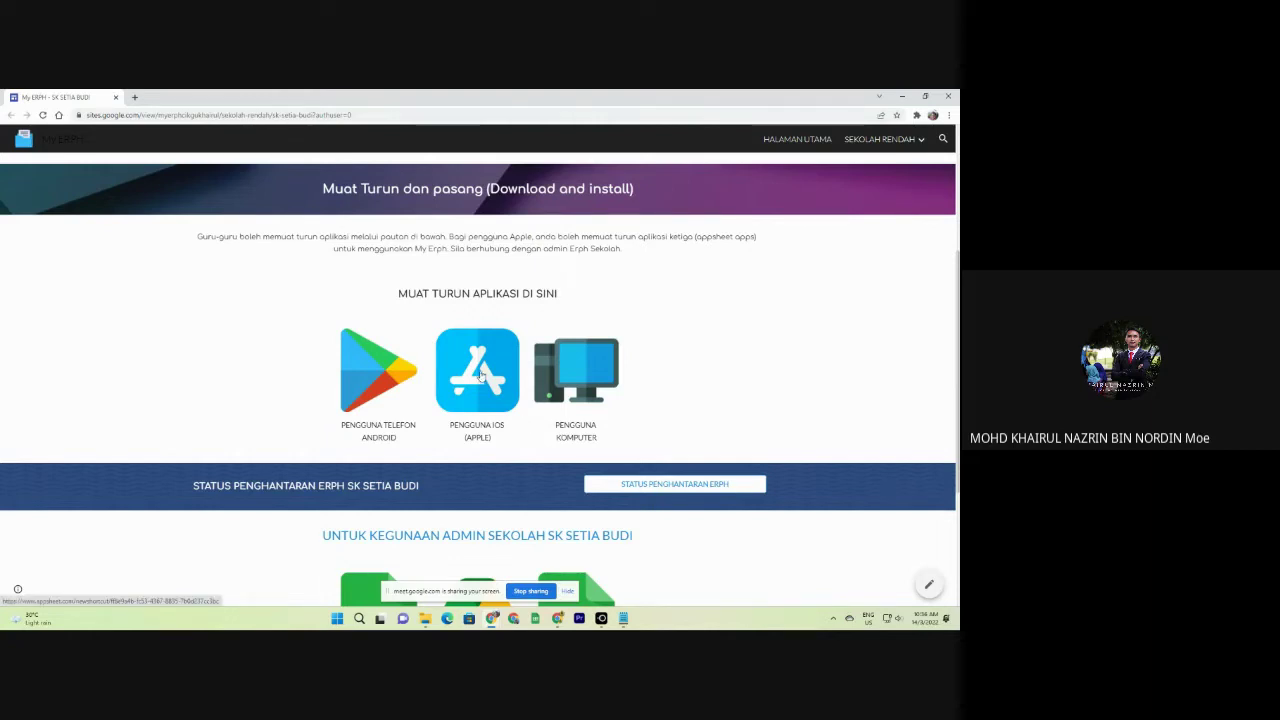
pyautogui.click(601, 618)
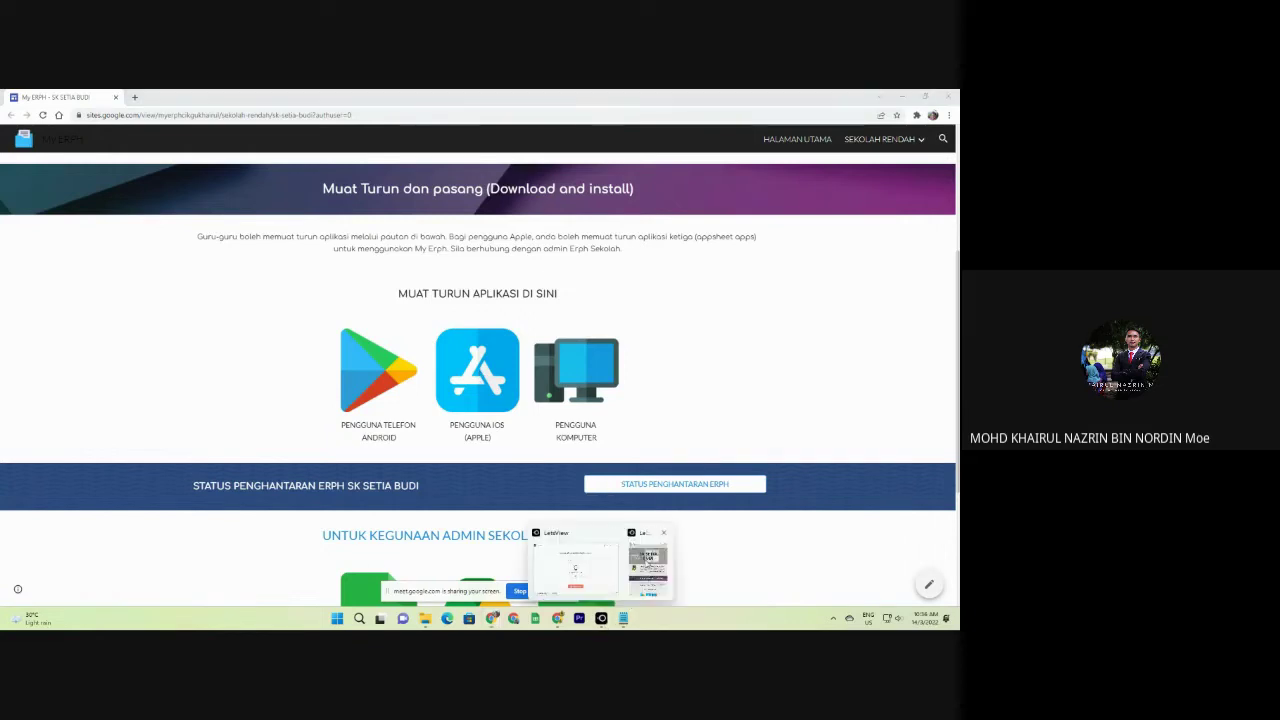
# Bring the LetsView iPad mirror window to the front and reposition it on the desktop.
pyautogui.moveTo(647, 575)
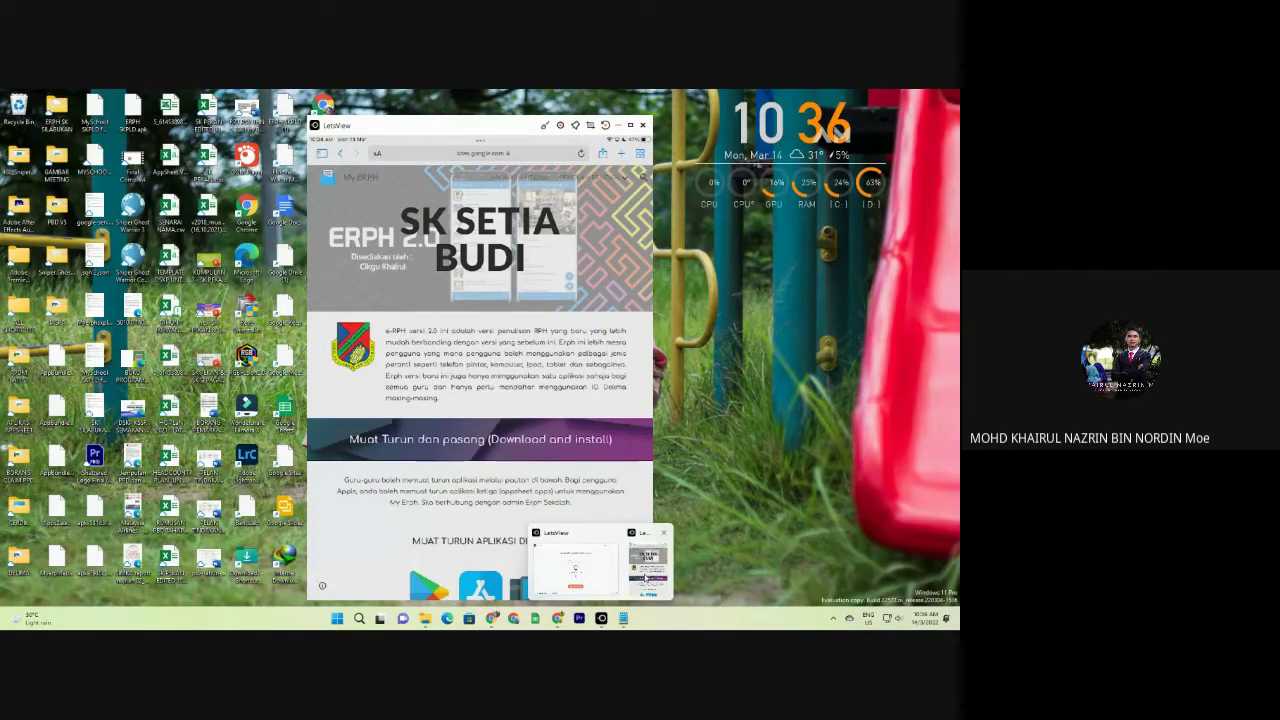
pyautogui.click(647, 578)
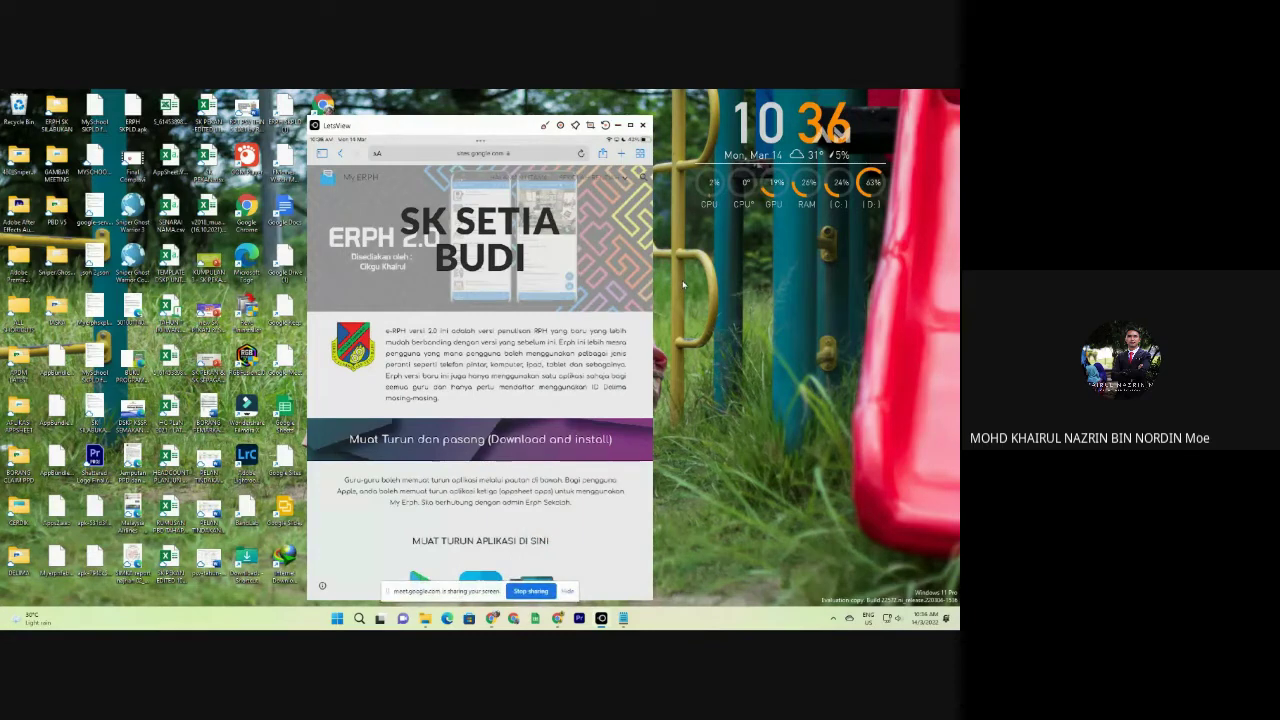
pyautogui.moveTo(487, 125); pyautogui.dragTo(482, 104)
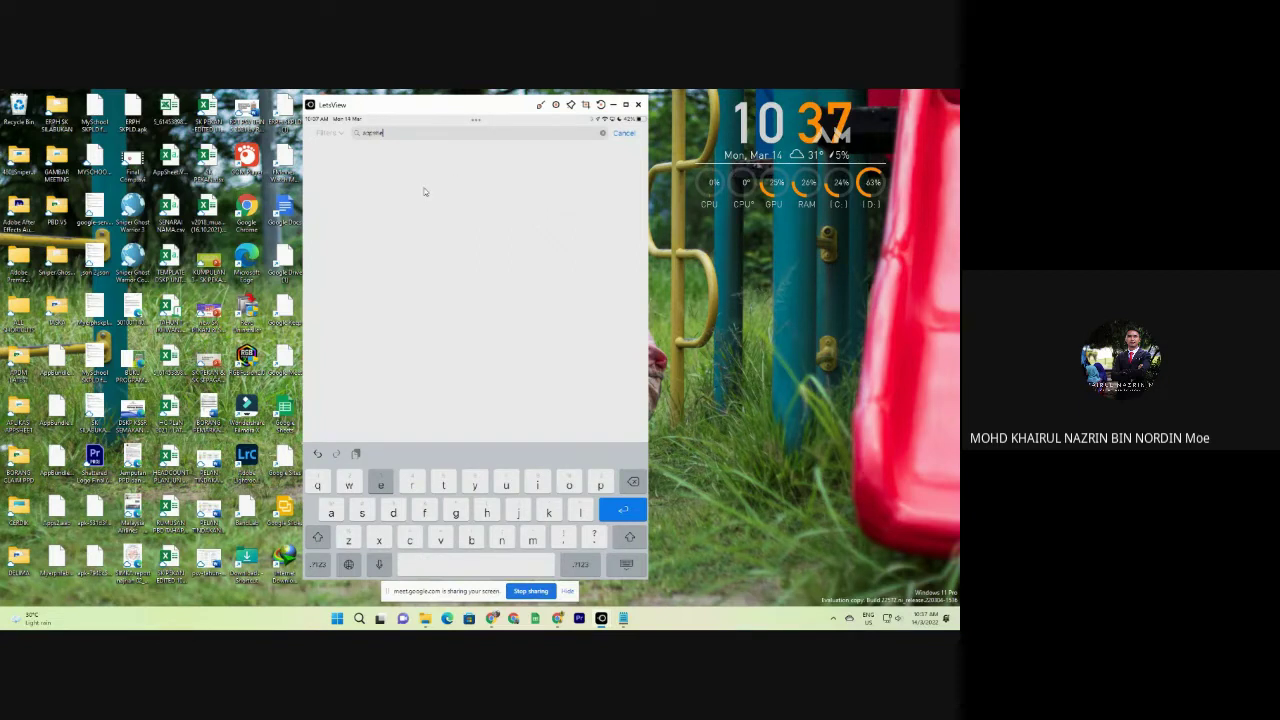
# Search the iPad App Store for AppSheet and open the MY ERPH SK SETIA BUDI app.
pyautogui.write('et')
pyautogui.press('Return')
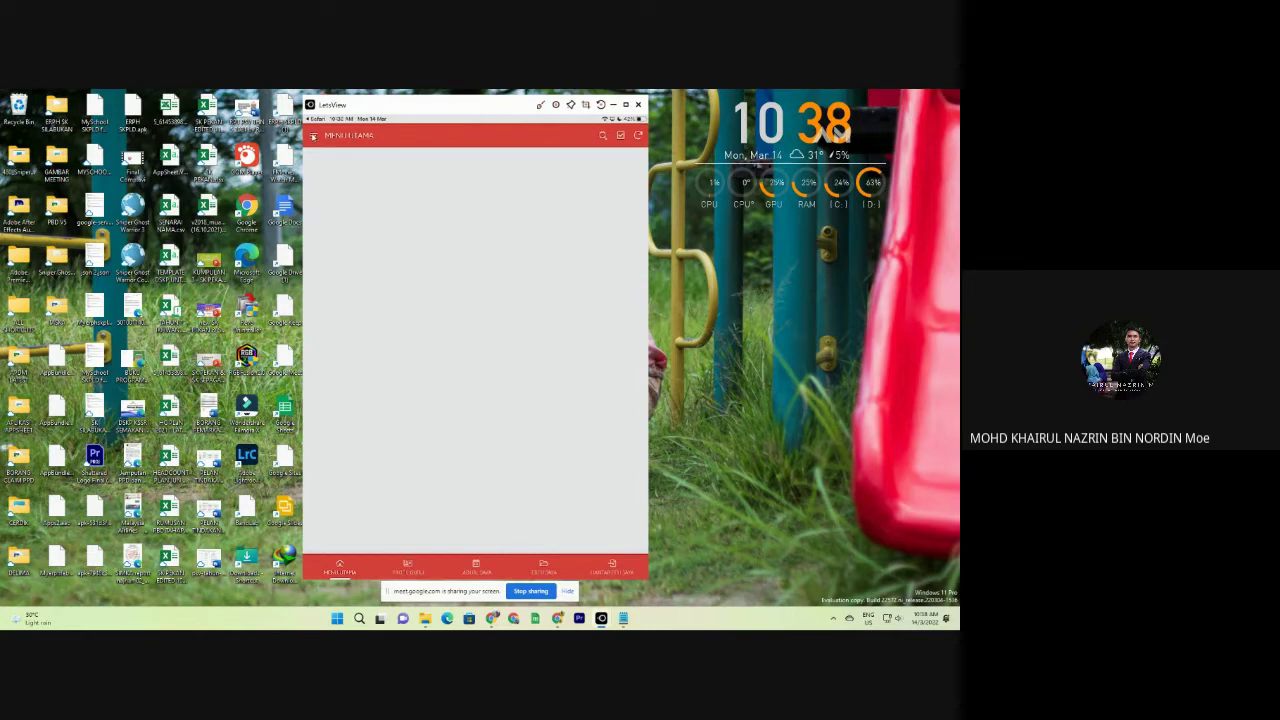
pyautogui.click(314, 135)
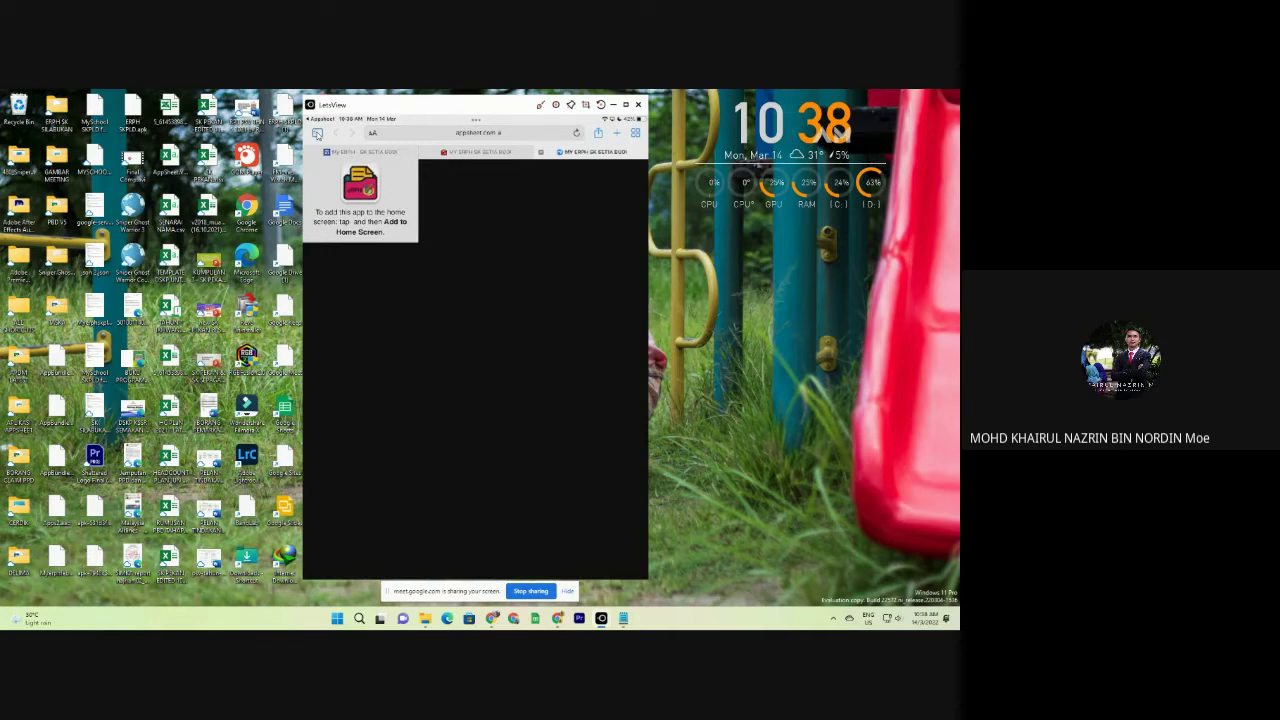
# Use Safari's Share options to add MY ERPH SK SETIA BUDI to the iPad home screen.
pyautogui.click(591, 133)
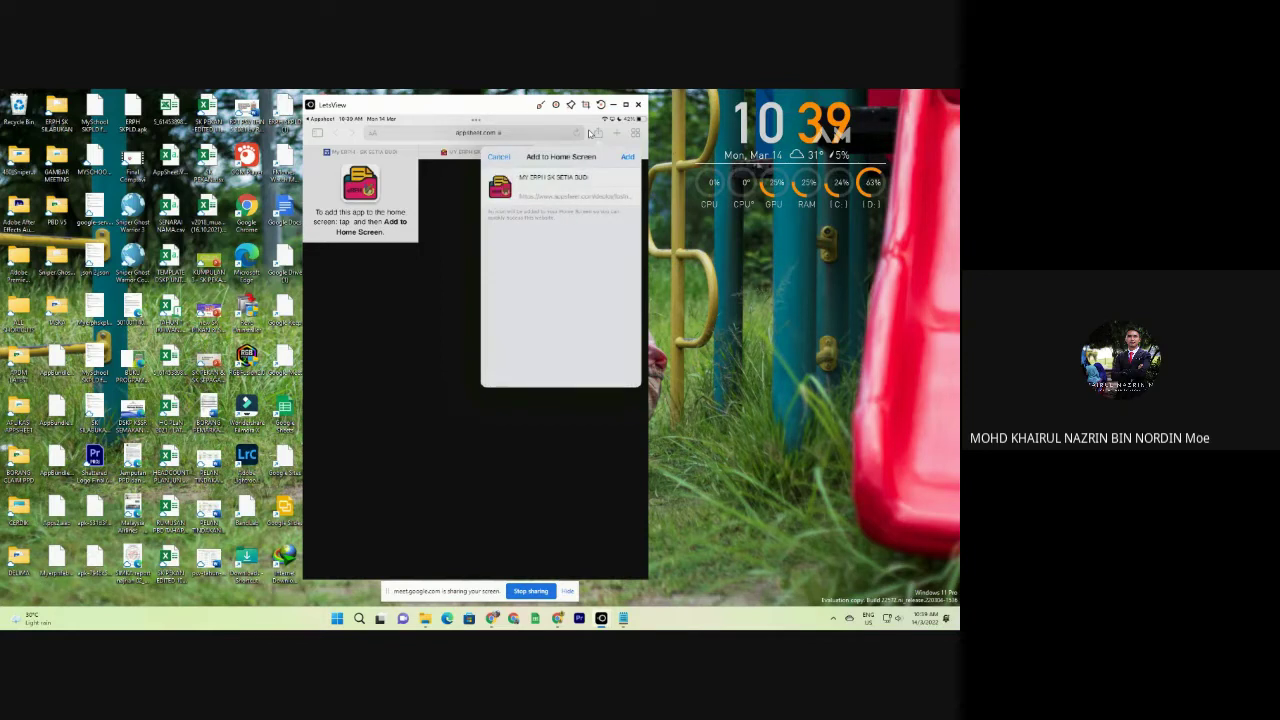
pyautogui.click(628, 158)
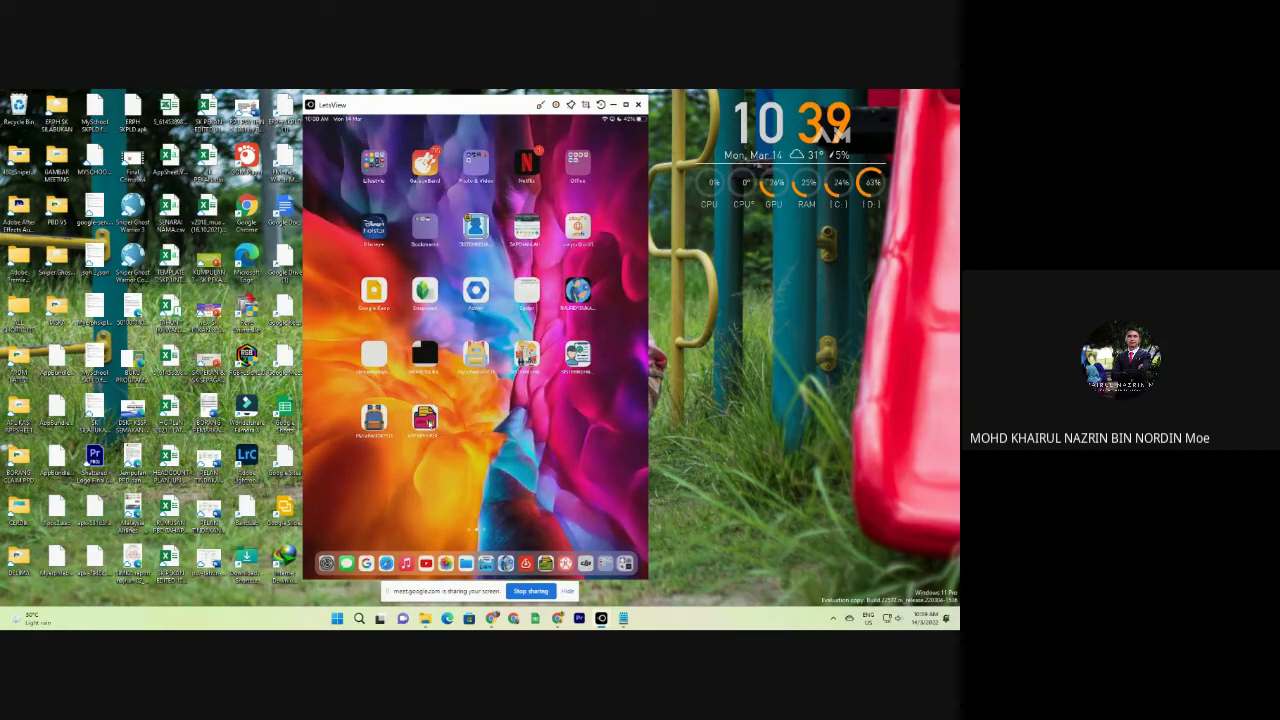
# Launch the new MY ERPH icon on the iPad home screen to reach MENU UTAMA.
pyautogui.click(428, 423)
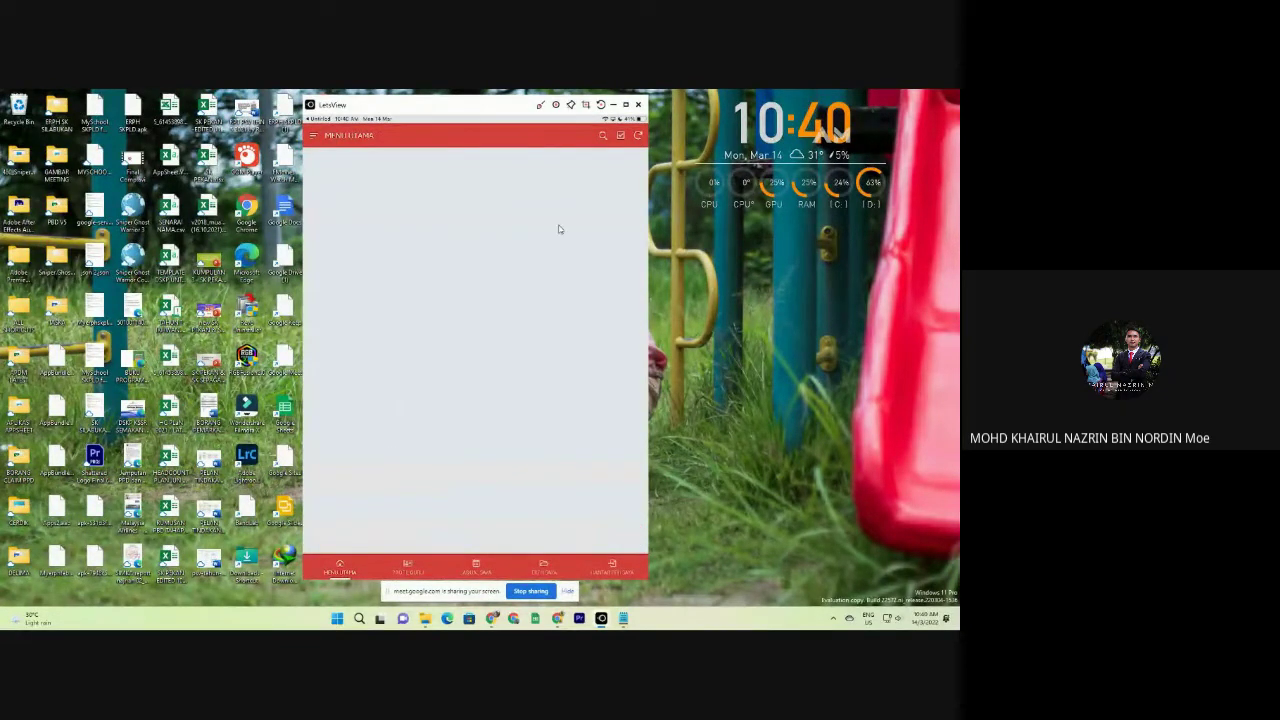
# Minimize LetsView and open the PENGGUNA KOMPUTER version of the ERPH app from Chrome.
pyautogui.click(615, 105)
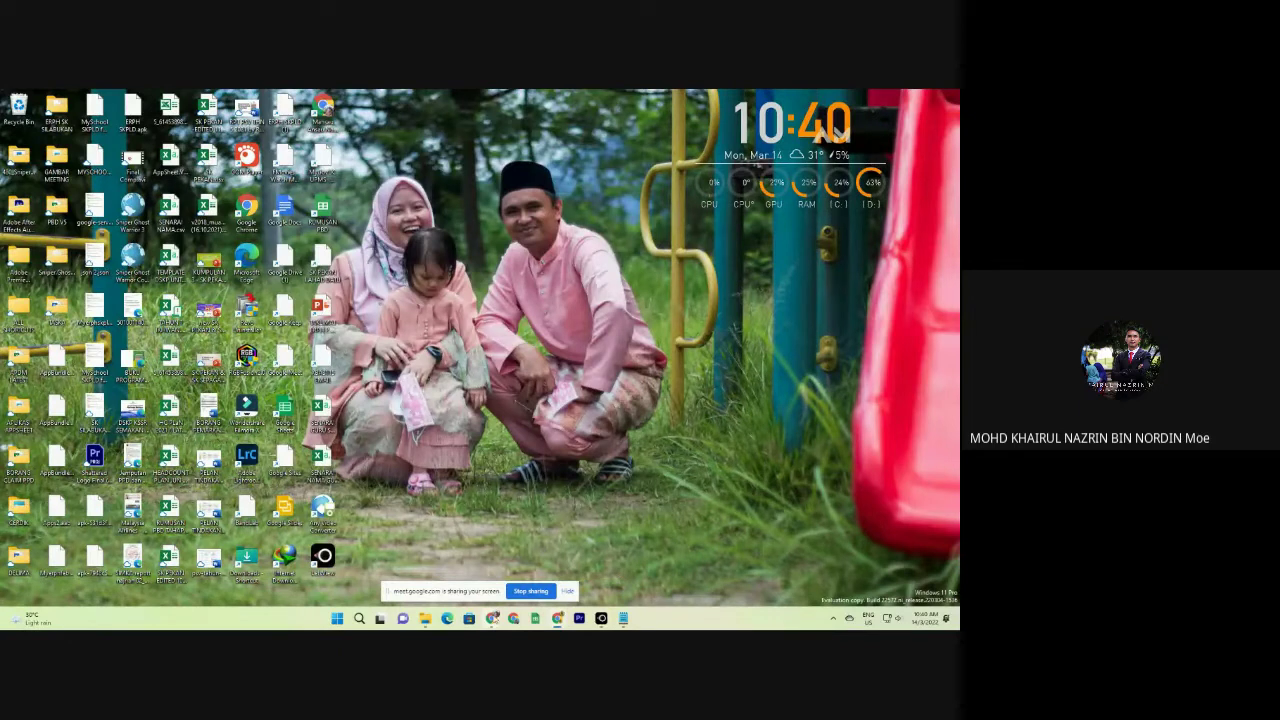
pyautogui.moveTo(492, 618)
pyautogui.click(490, 562)
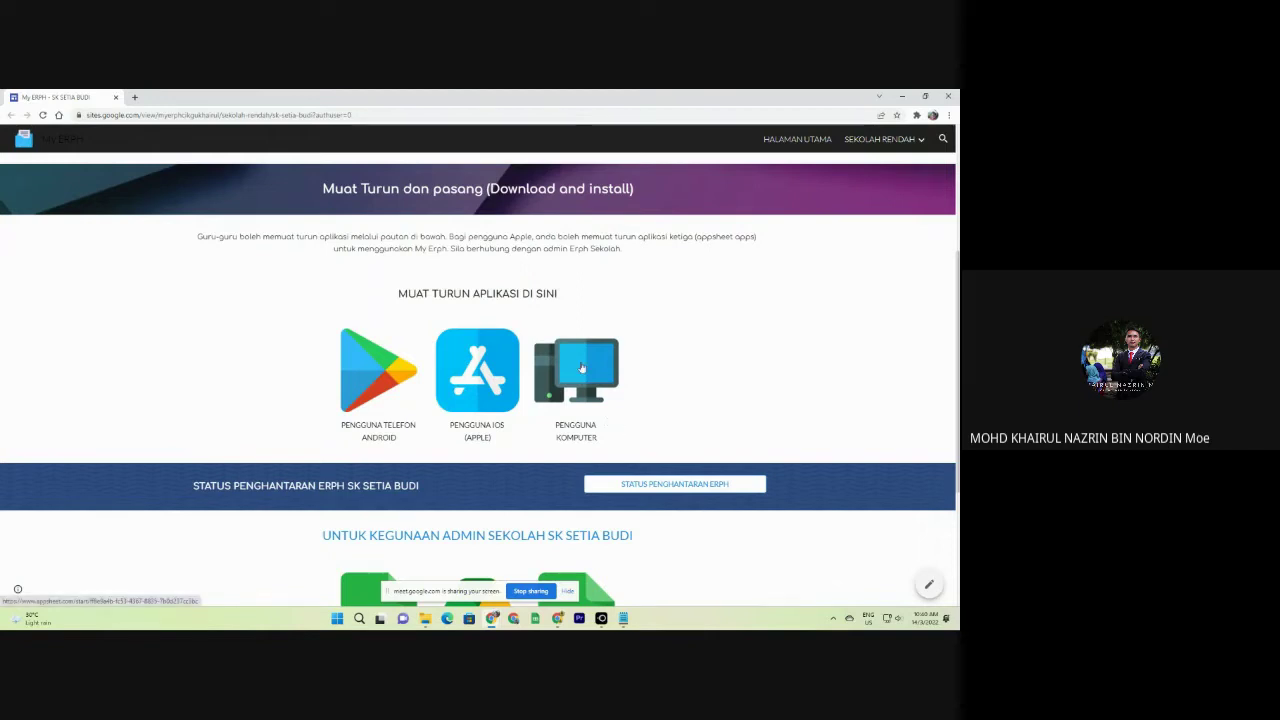
pyautogui.click(614, 377)
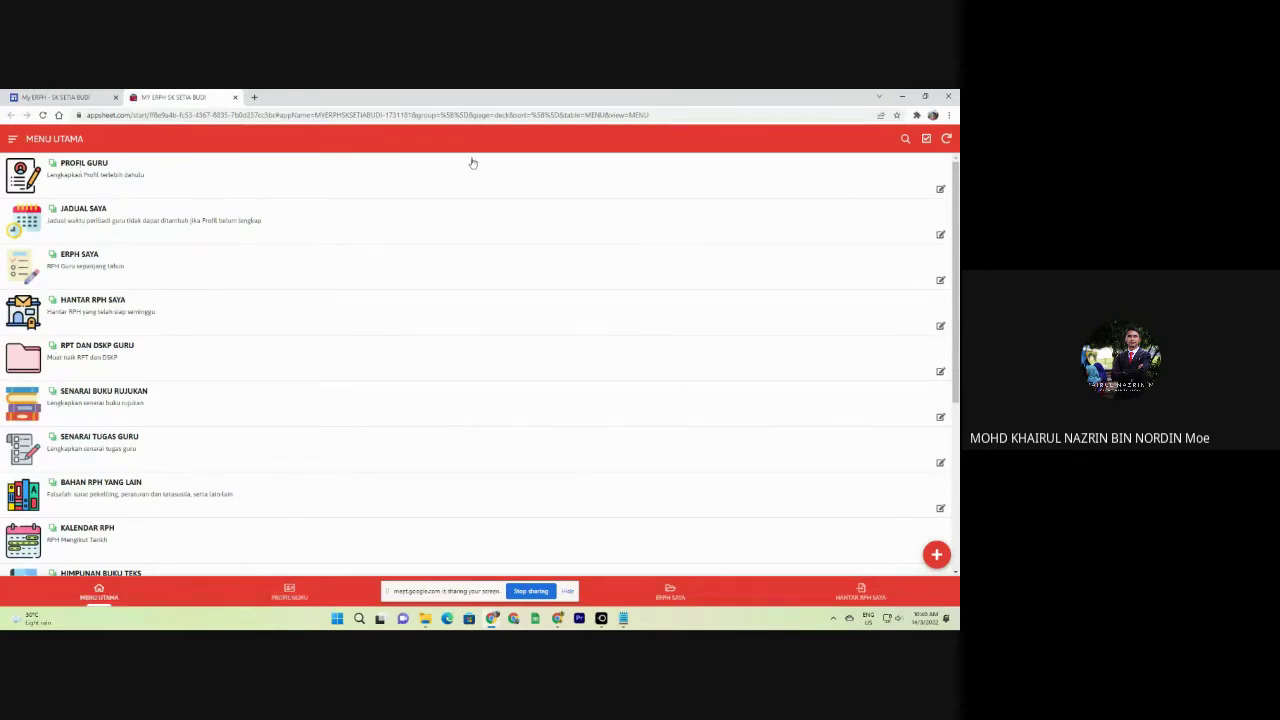
# Review the MY ERPH side menu's admin sections, then return to the SK Setia Budi Sites tab.
pyautogui.click(12, 140)
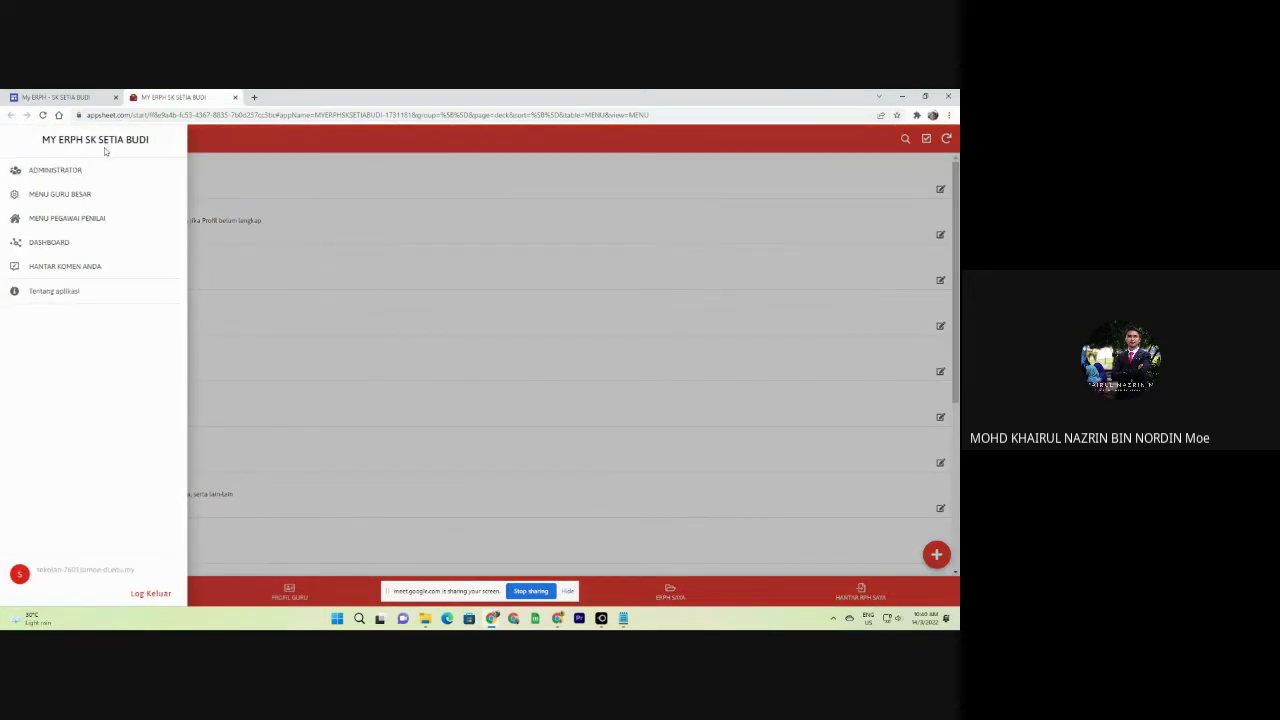
pyautogui.click(212, 150)
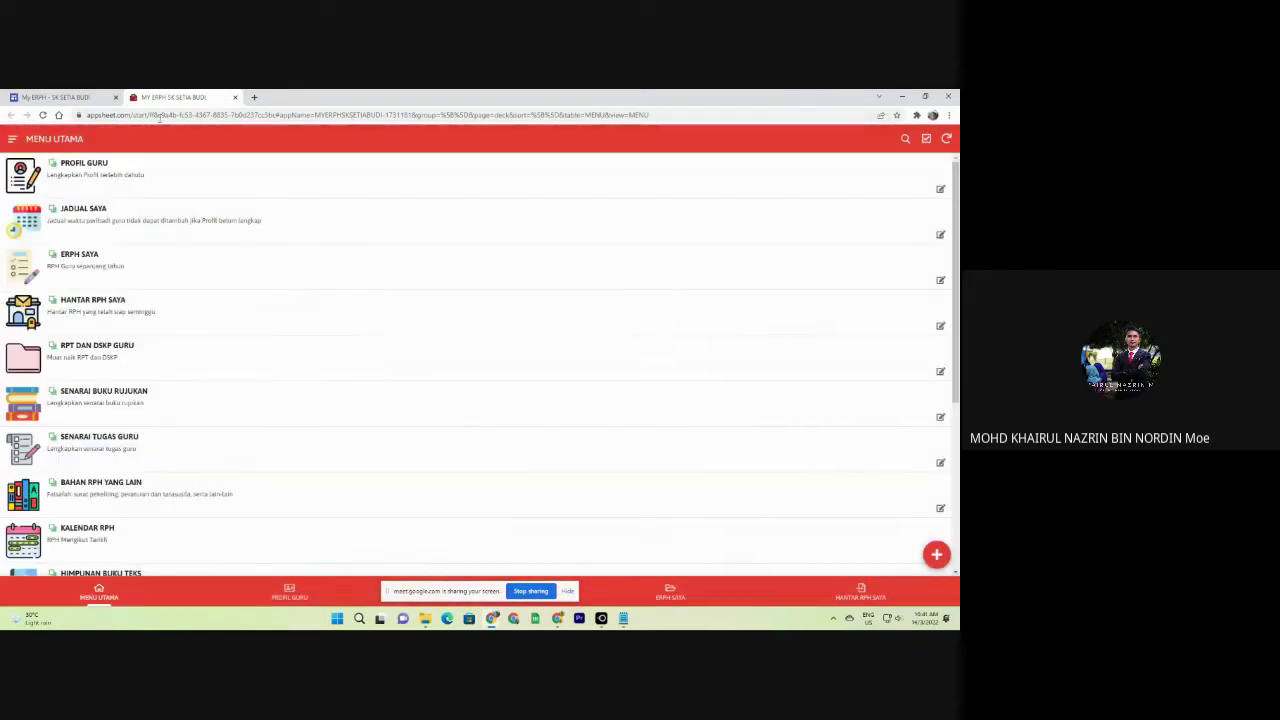
pyautogui.hotkey('ctrl', 'Tab')
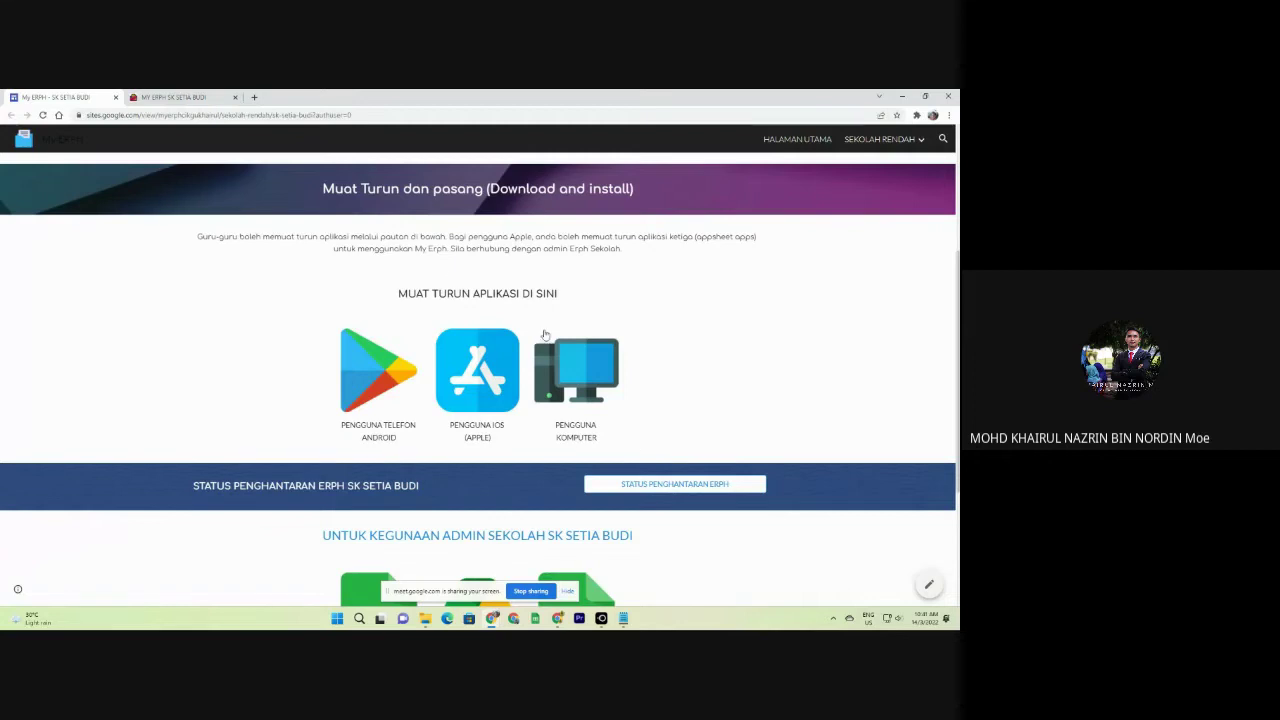
pyautogui.hotkey('ctrl', 'Tab')
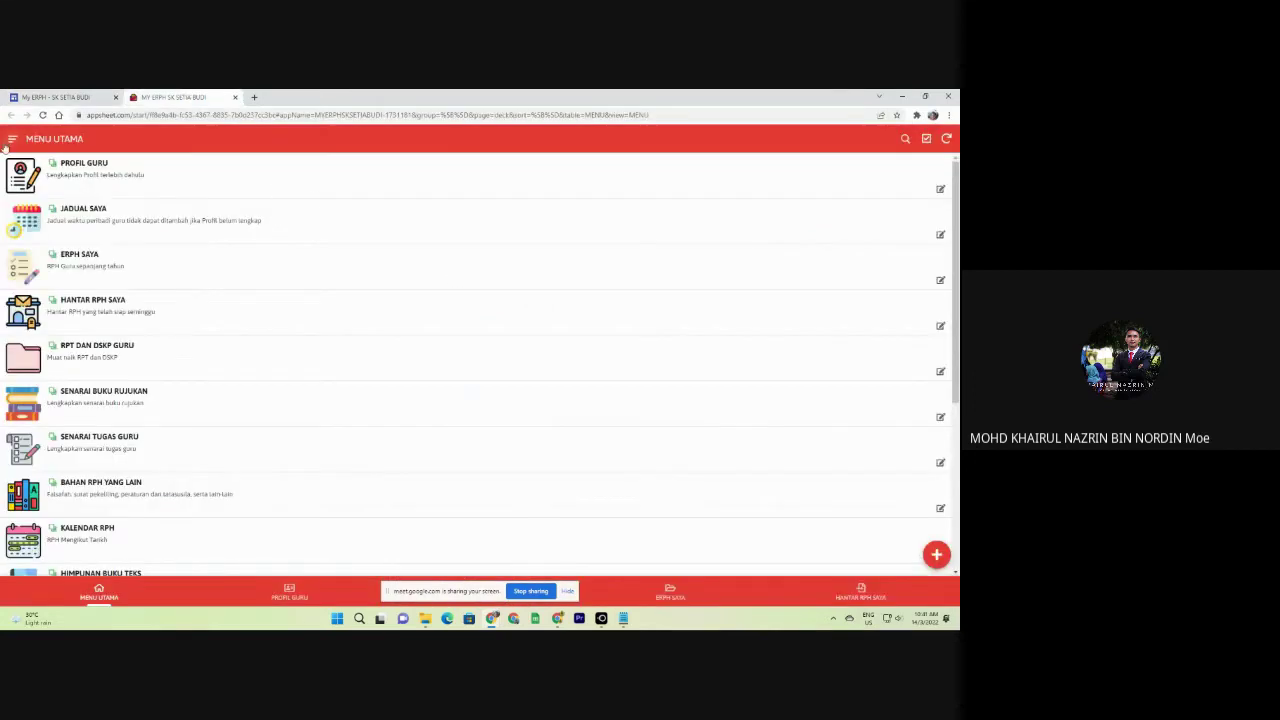
pyautogui.click(8, 146)
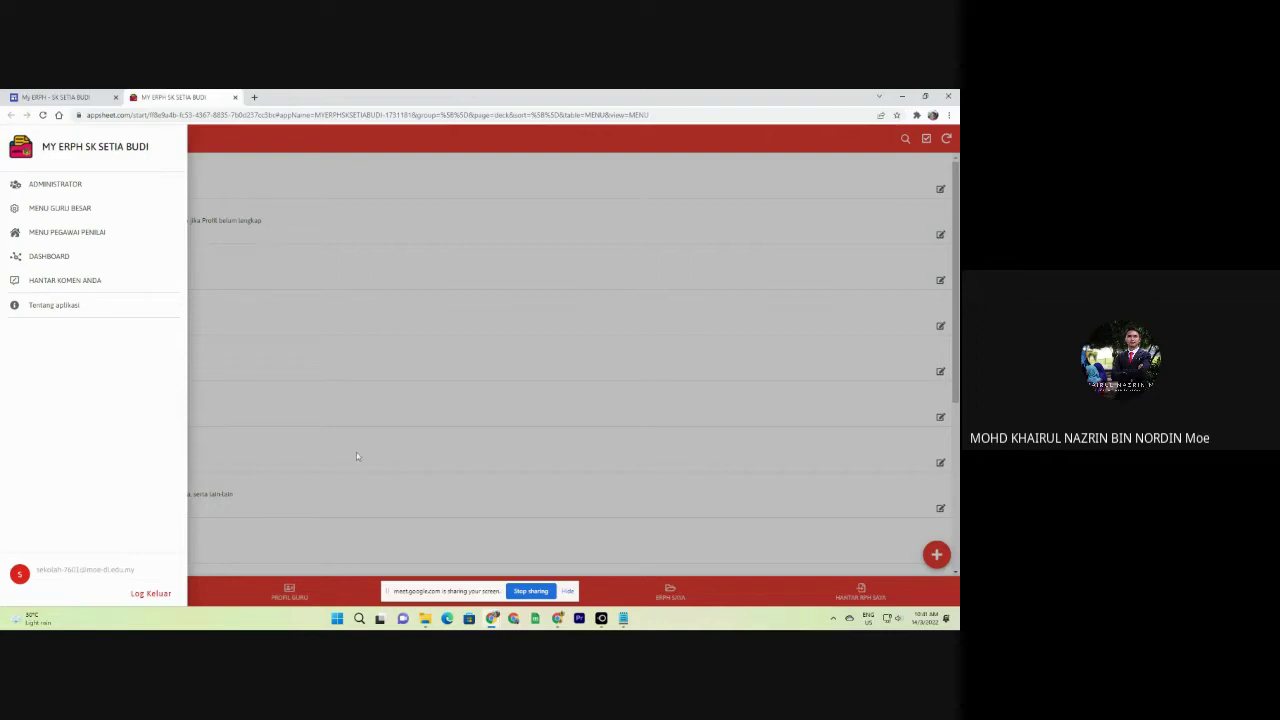
pyautogui.click(302, 388)
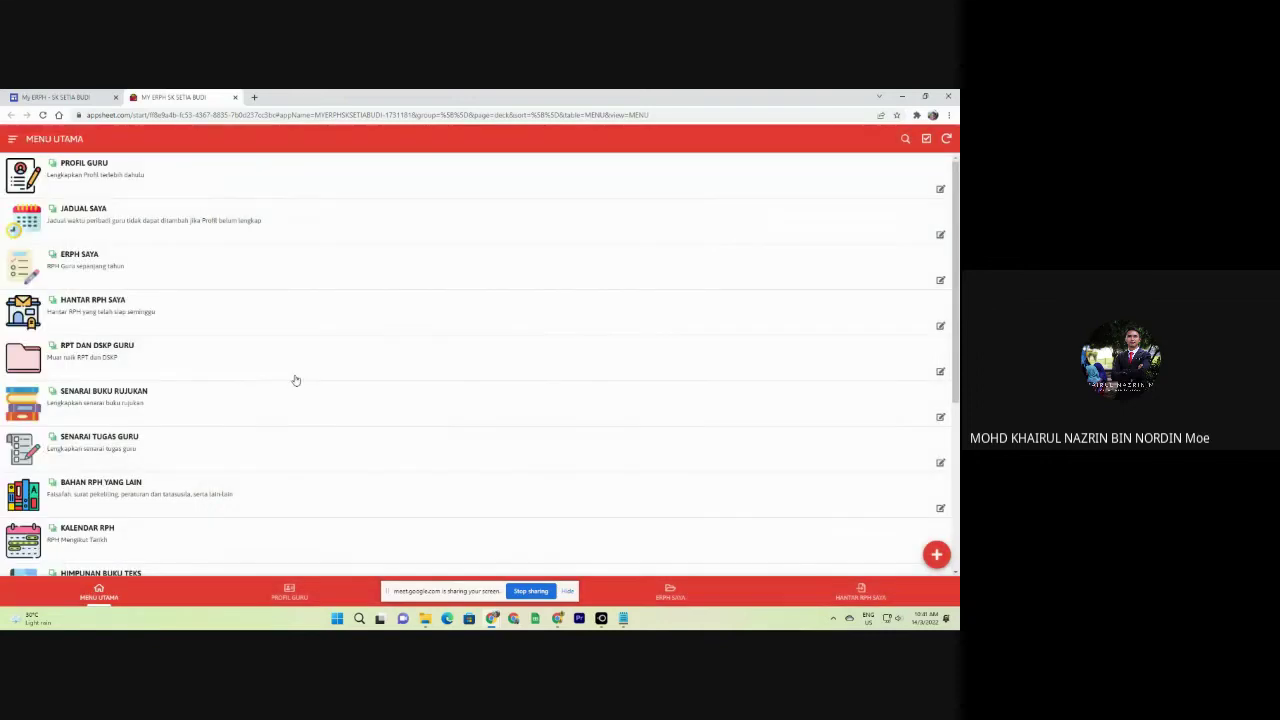
pyautogui.click(67, 94)
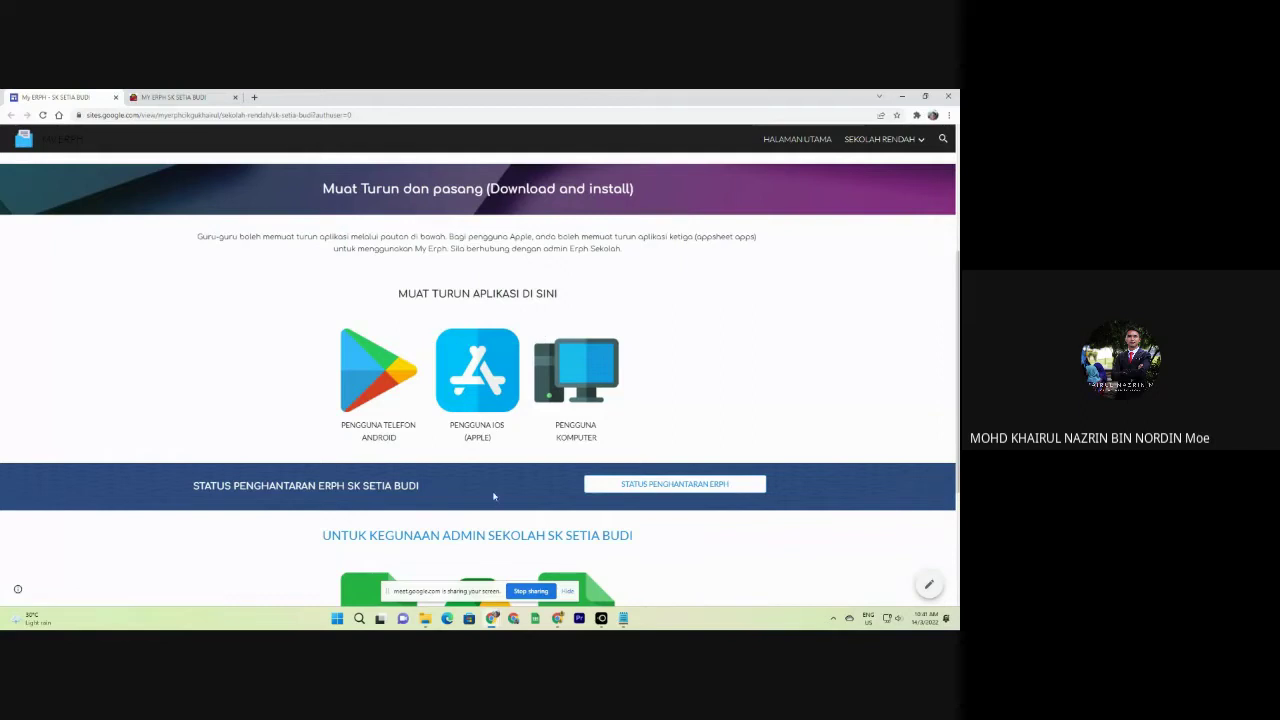
pyautogui.press('super')
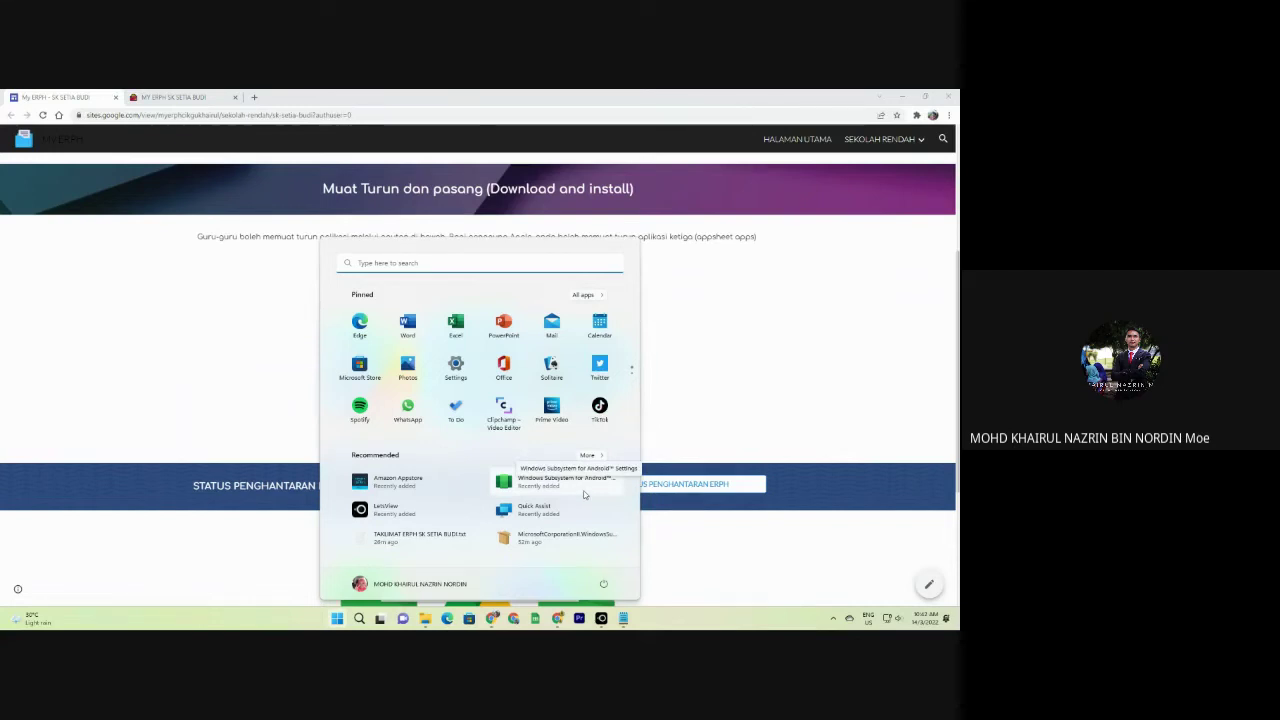
pyautogui.click(757, 409)
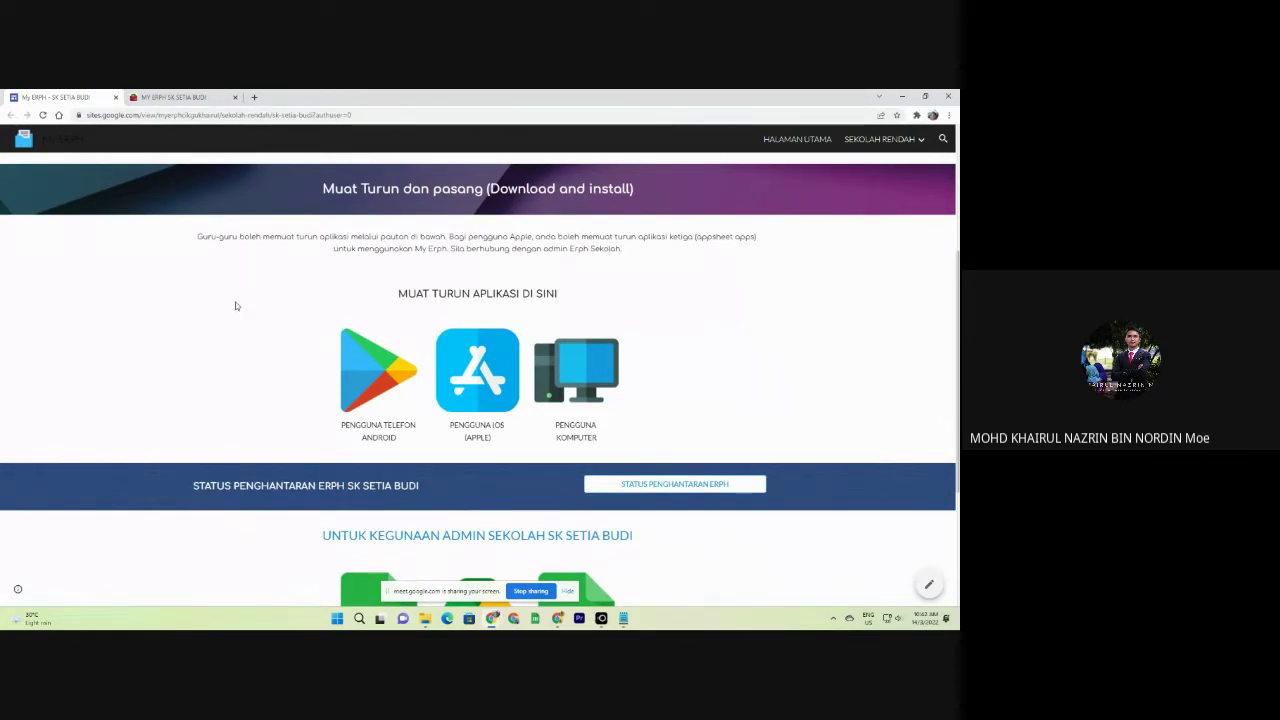
# Open the PENGGUNA KOMPUTER MY ERPH app and close the duplicate app tab.
pyautogui.click(566, 356)
pyautogui.click(293, 96)
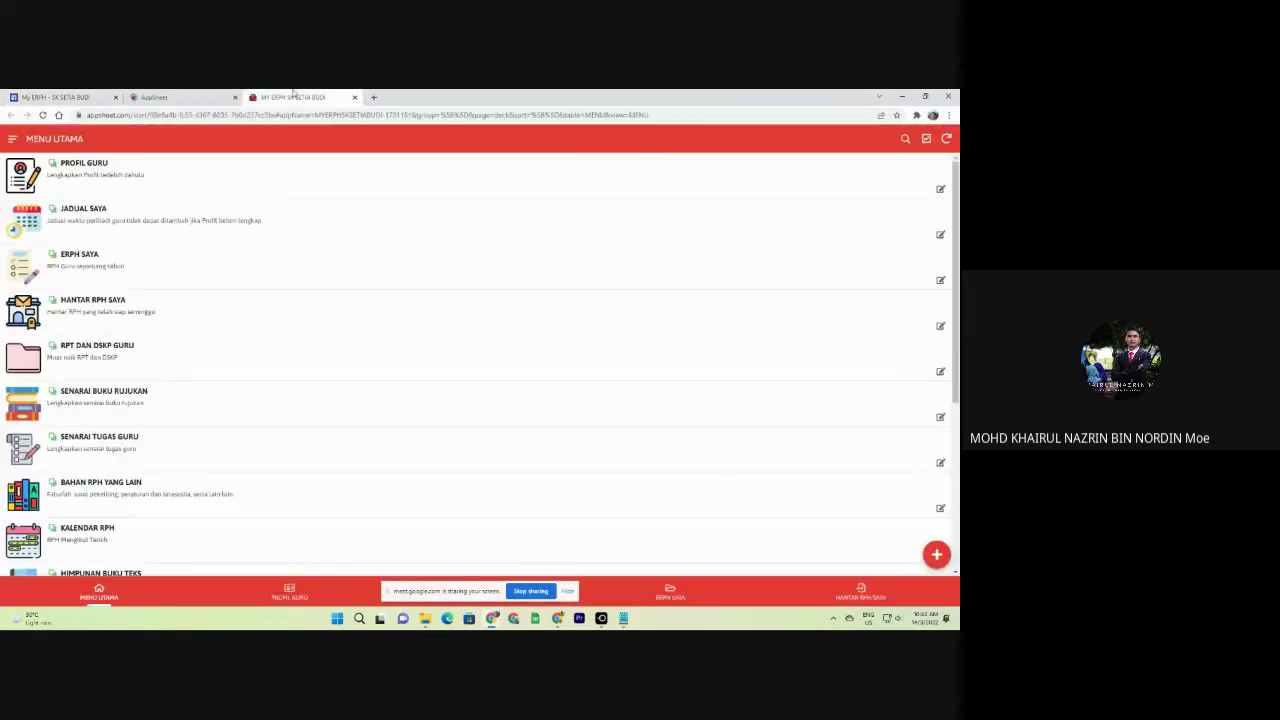
pyautogui.click(354, 97)
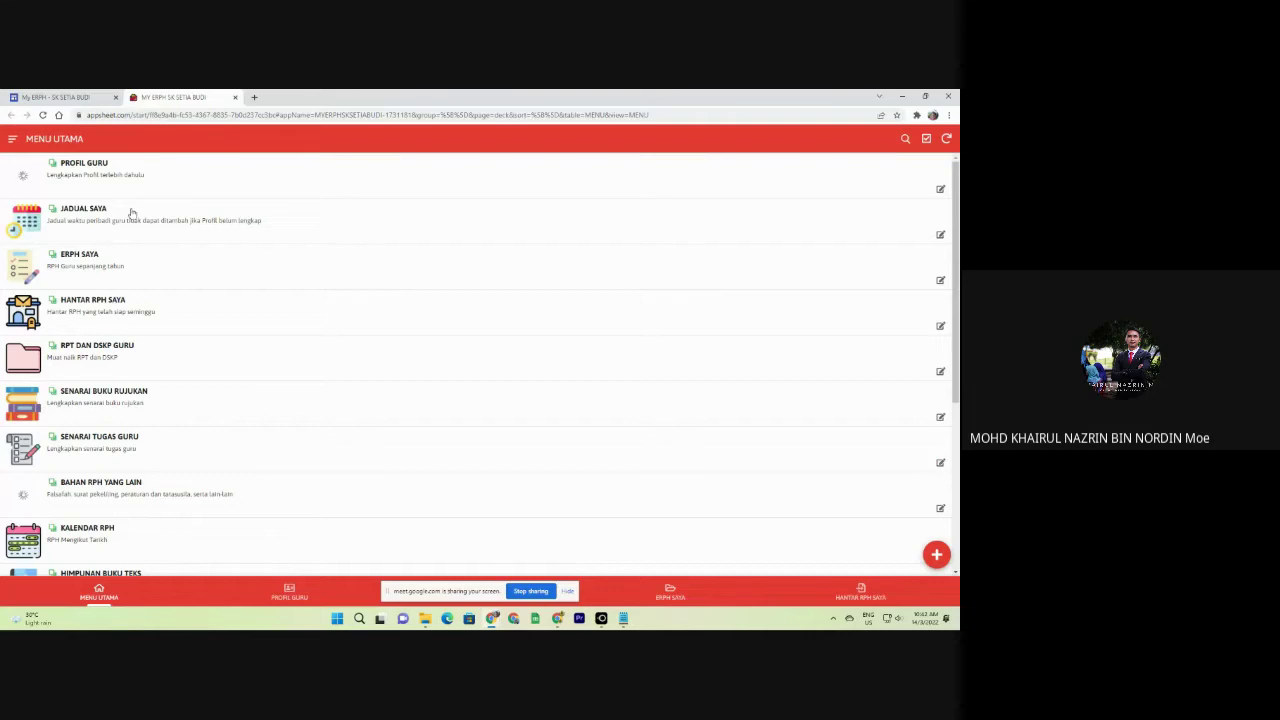
# Show the navigation drawer listing Administrator, Menu Guru Besar and Dashboard sections.
pyautogui.click(12, 139)
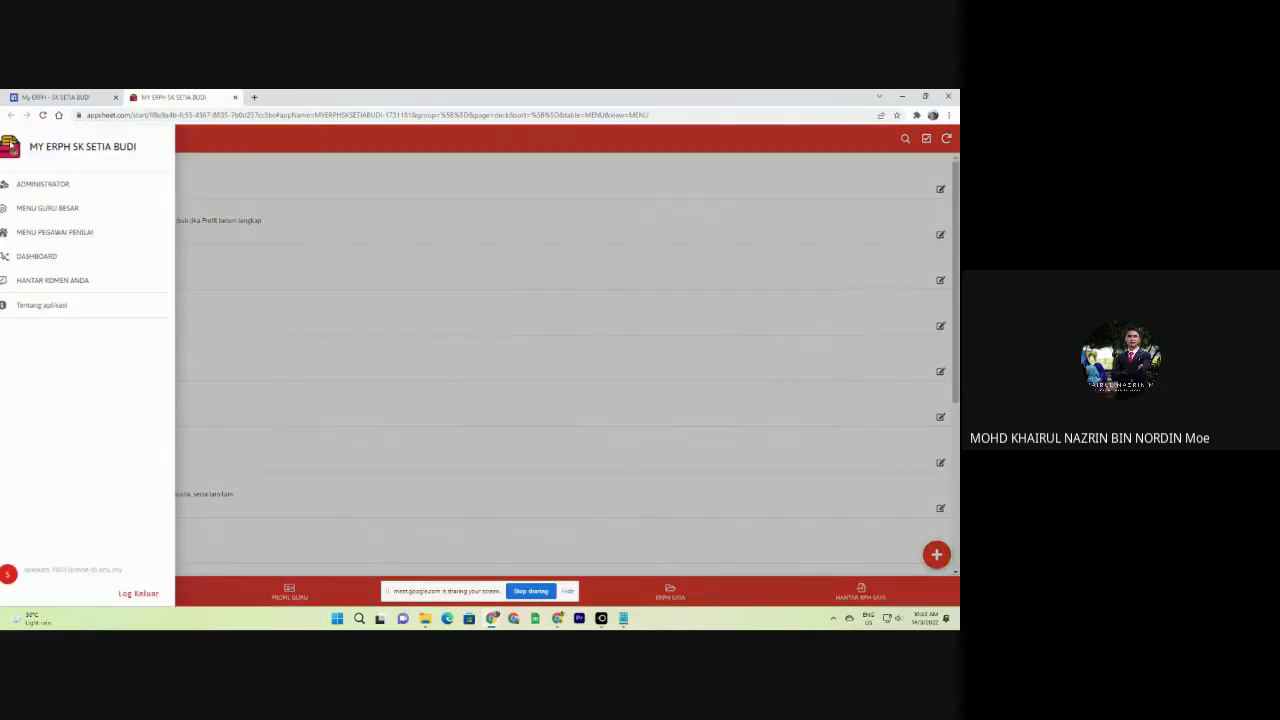
pyautogui.click(330, 194)
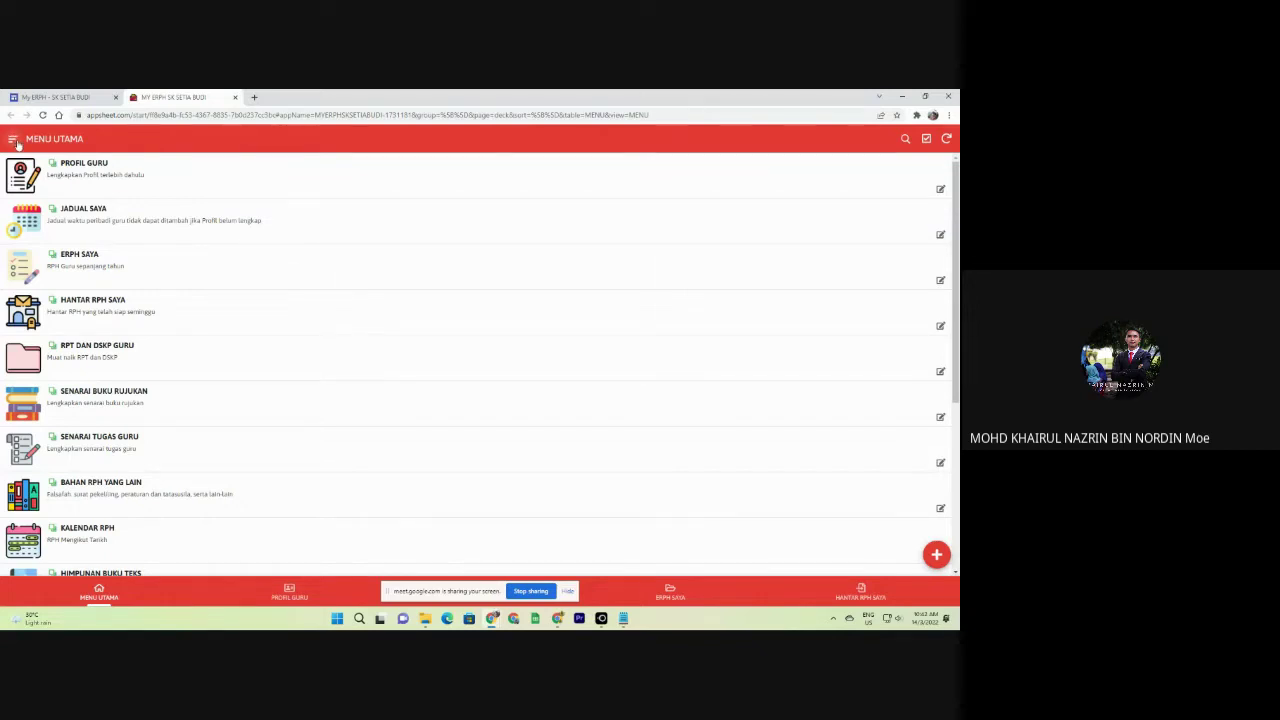
pyautogui.click(13, 139)
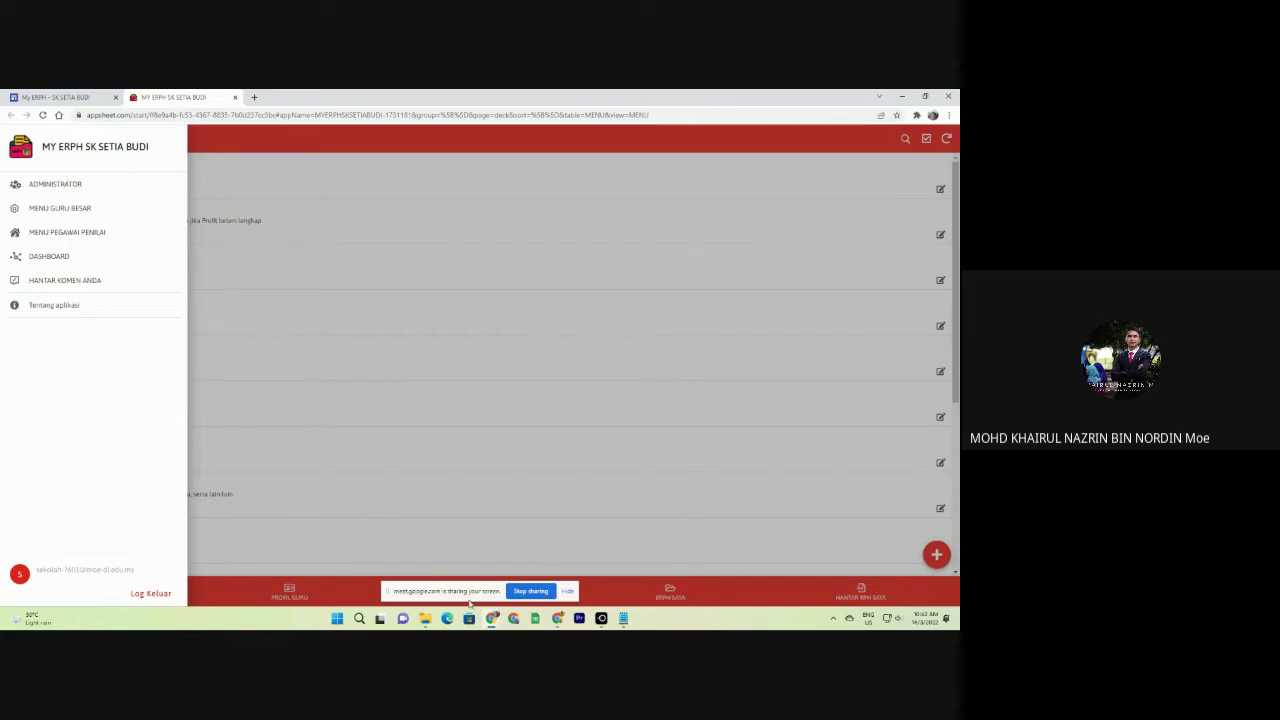
# Set the LetsView mirror aside and bring the desktop MY ERPH app with its drawer forward.
pyautogui.moveTo(623, 620)
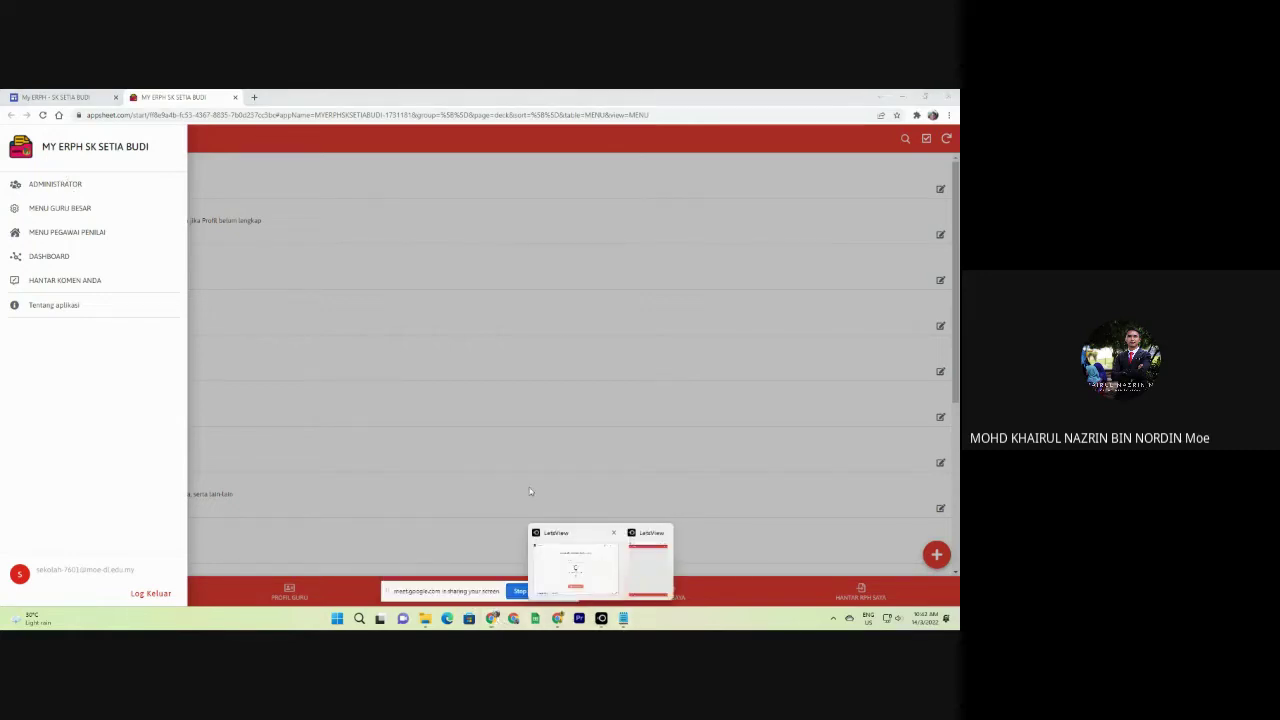
pyautogui.click(632, 589)
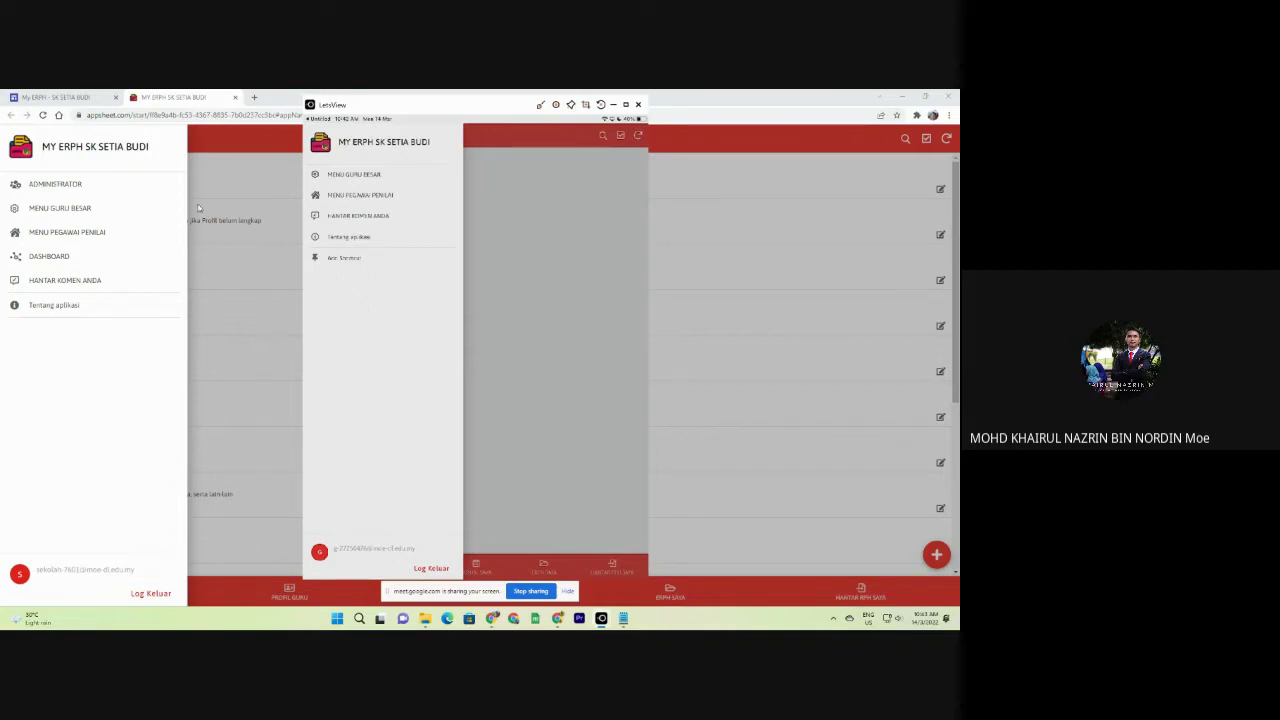
pyautogui.click(281, 103)
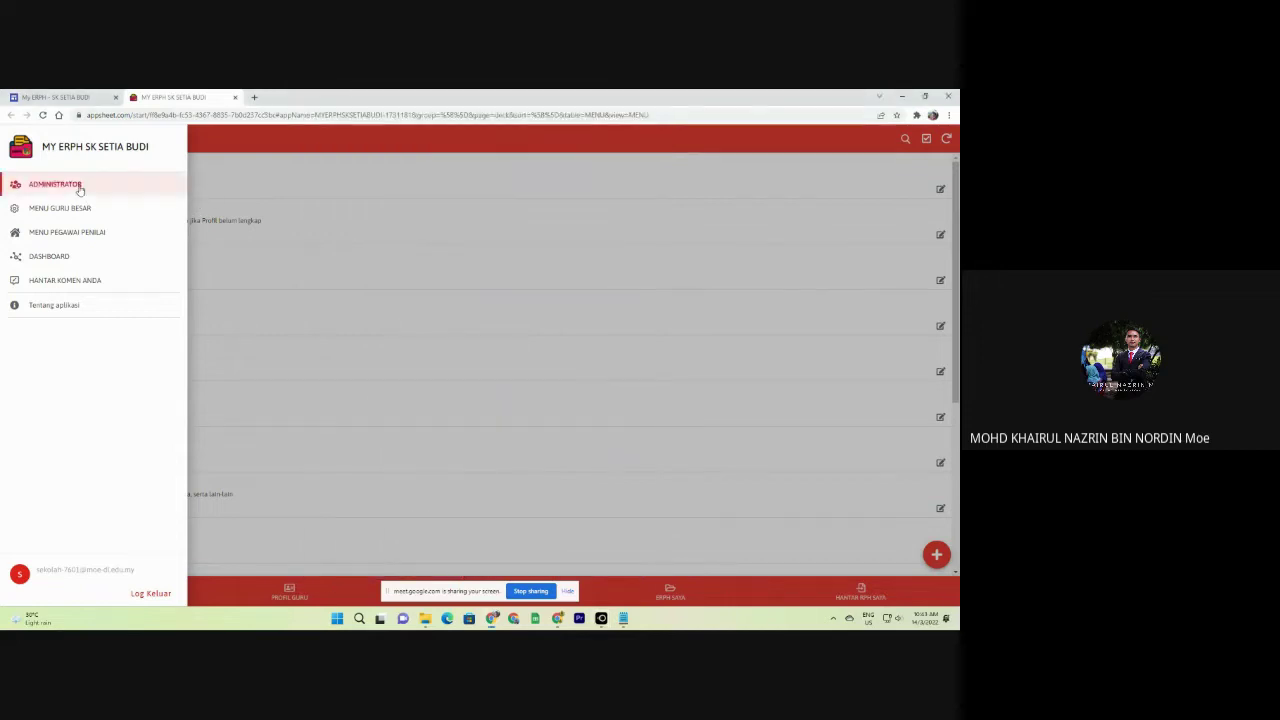
# Open ADMINISTRATOR > SENARAI NAMA GURU and scroll through the registered teachers list.
pyautogui.click(86, 189)
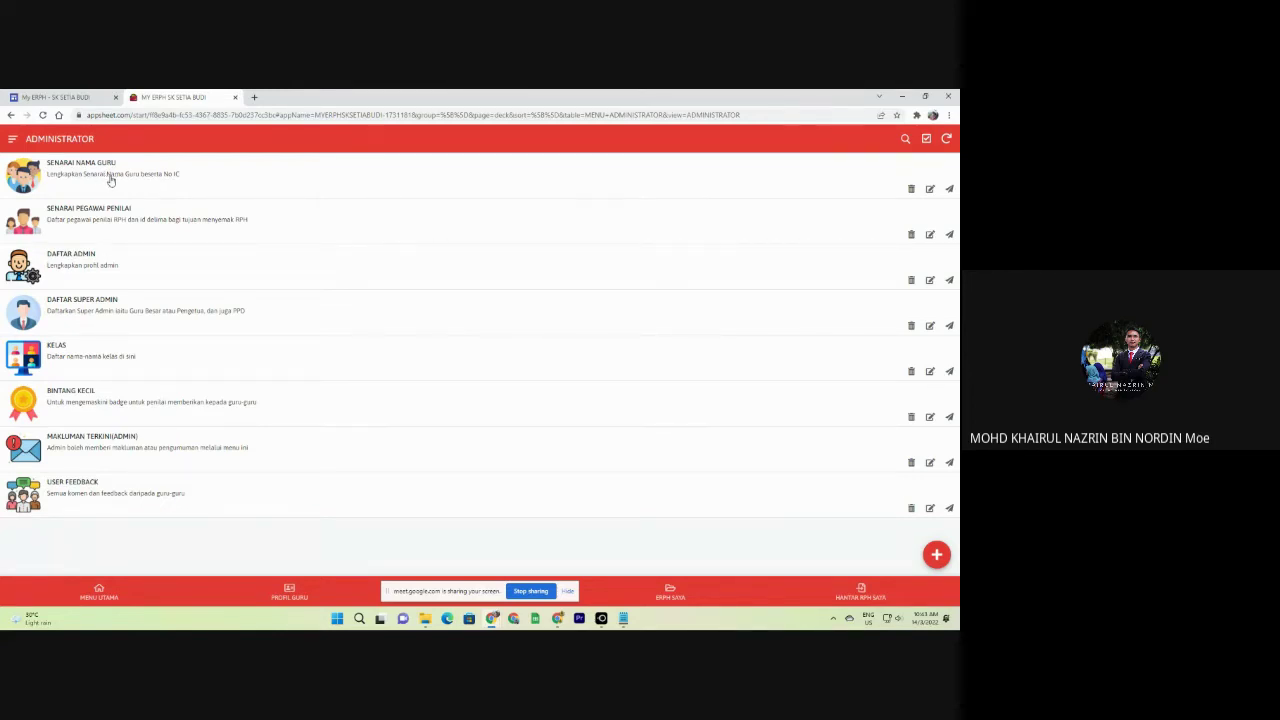
pyautogui.click(132, 178)
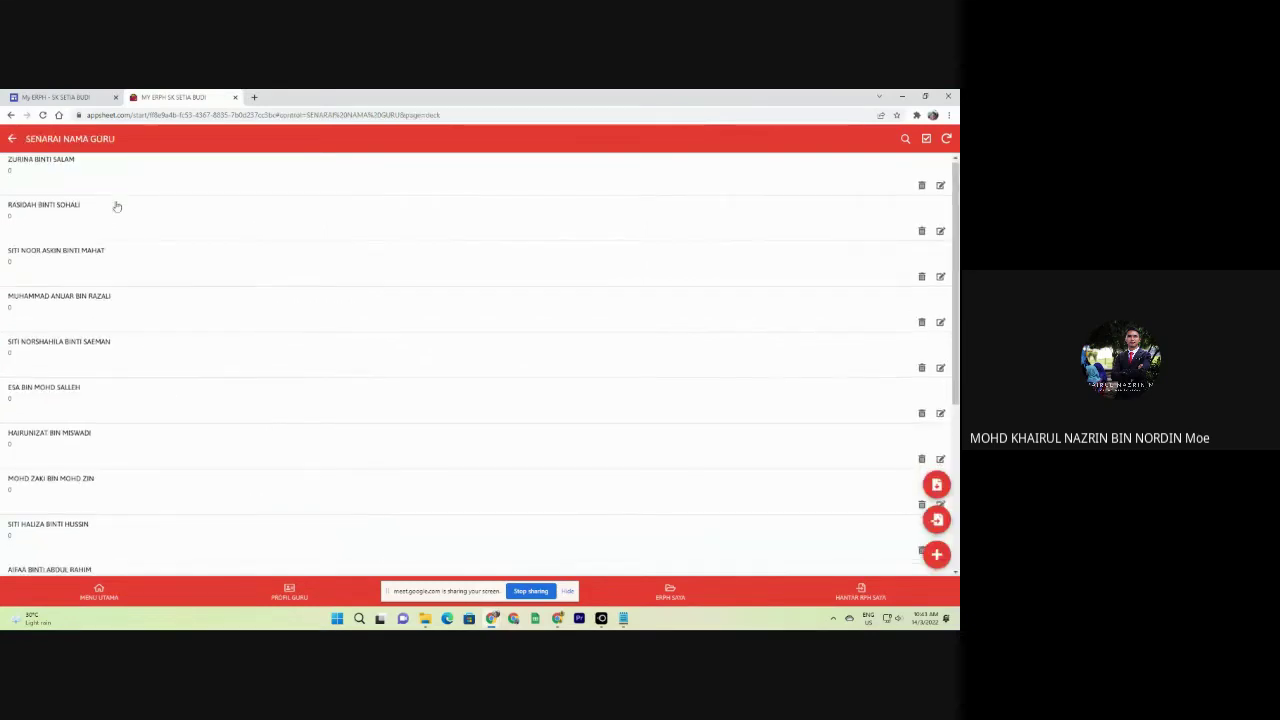
pyautogui.scroll(-5, 122, 280)
pyautogui.scroll(5, 62, 293)
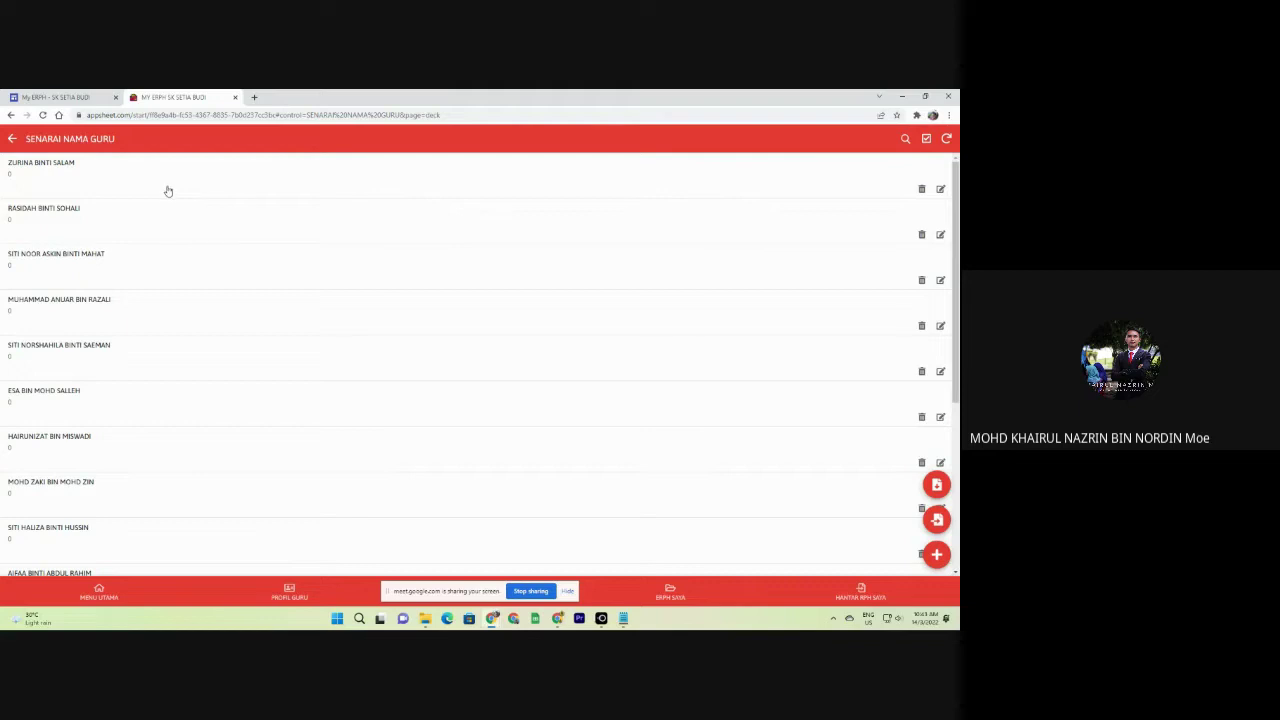
pyautogui.scroll(-3, 166, 200)
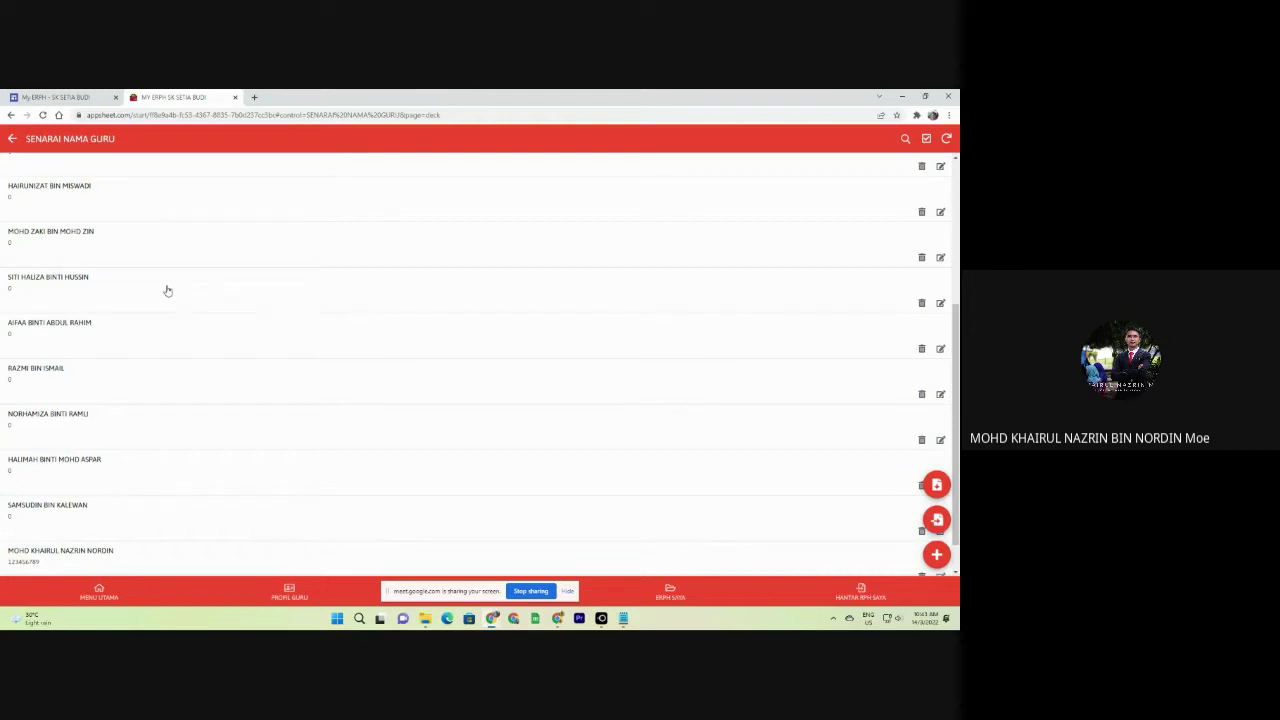
pyautogui.scroll(3, 167, 290)
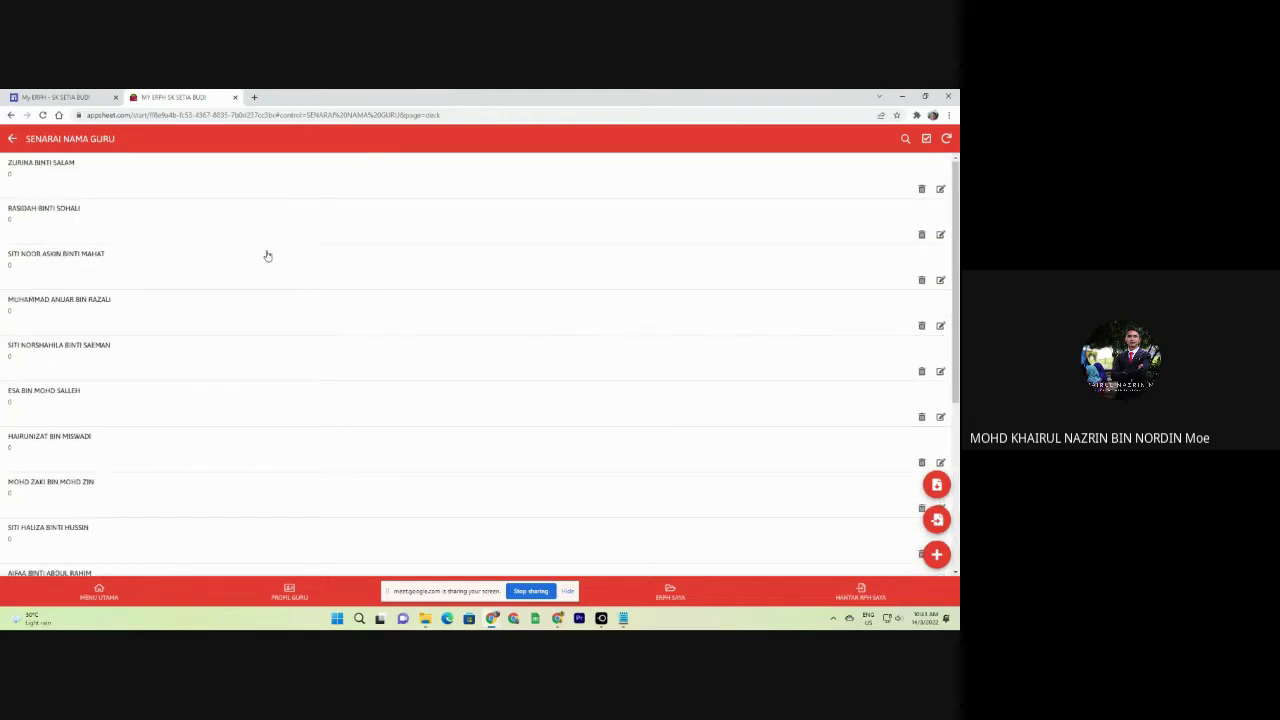
pyautogui.scroll(-5, 267, 256)
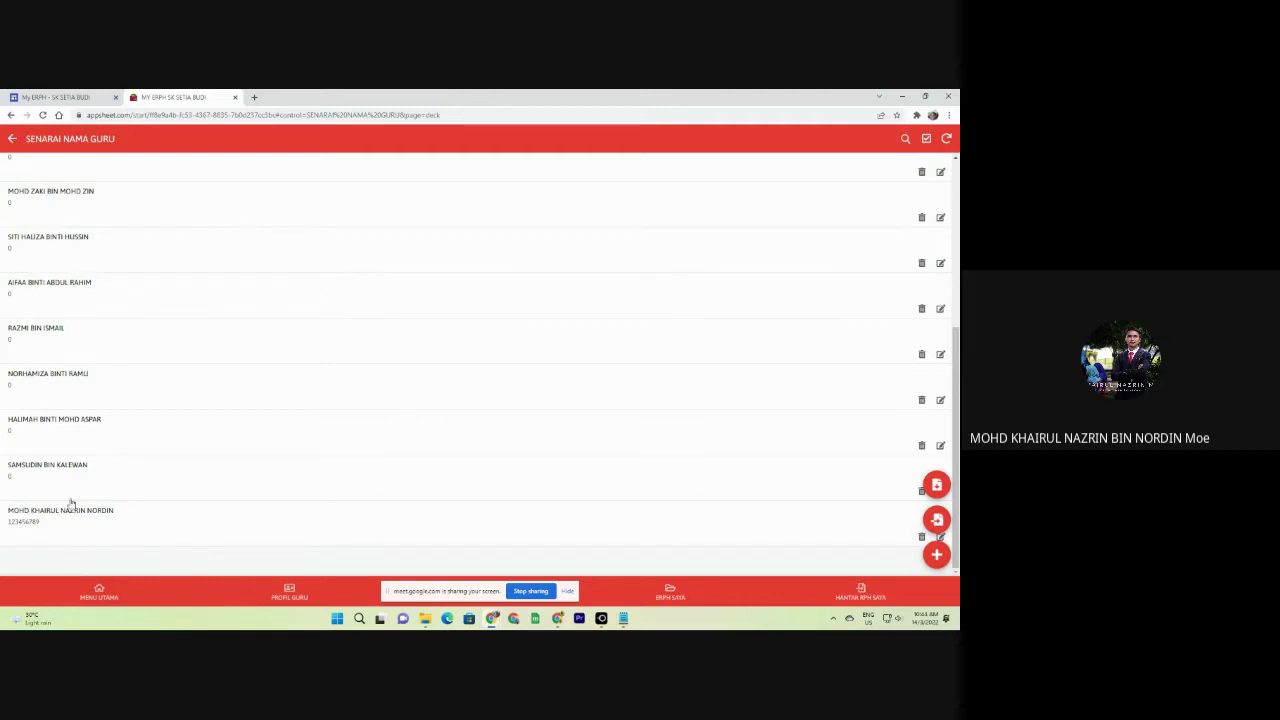
pyautogui.scroll(3, 52, 505)
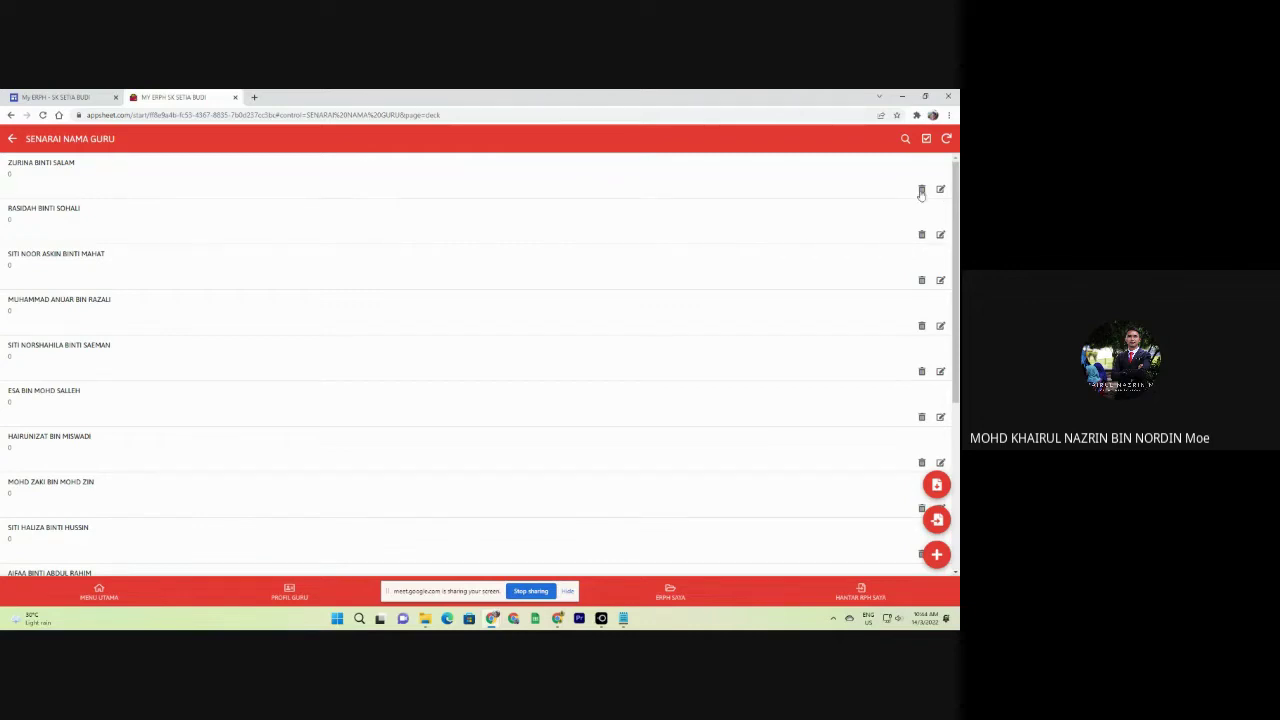
pyautogui.click(795, 188)
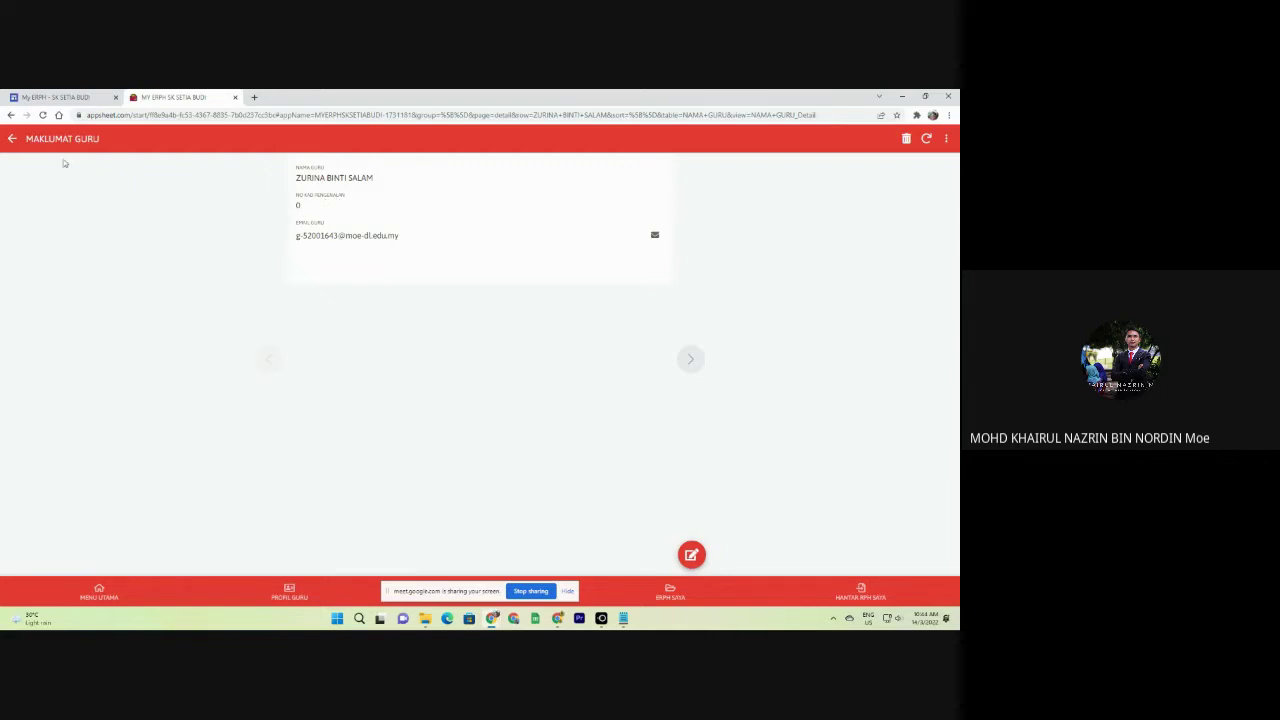
pyautogui.click(12, 139)
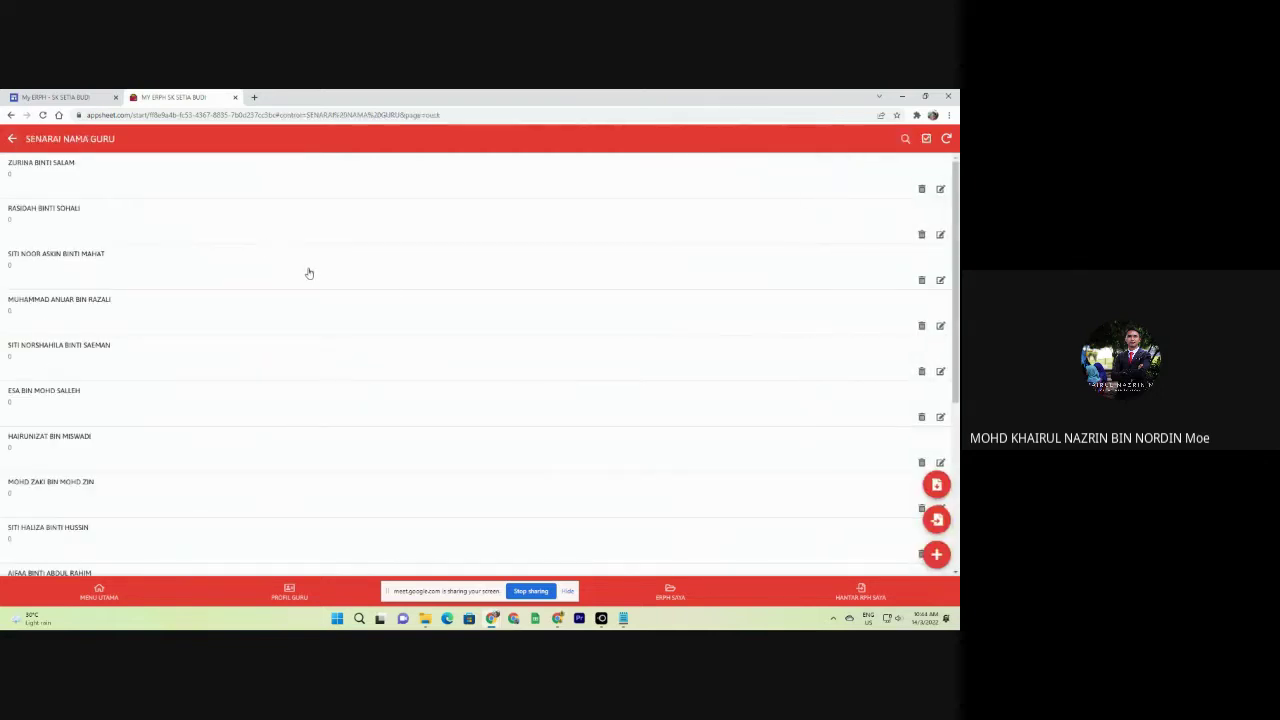
pyautogui.scroll(-3, 309, 273)
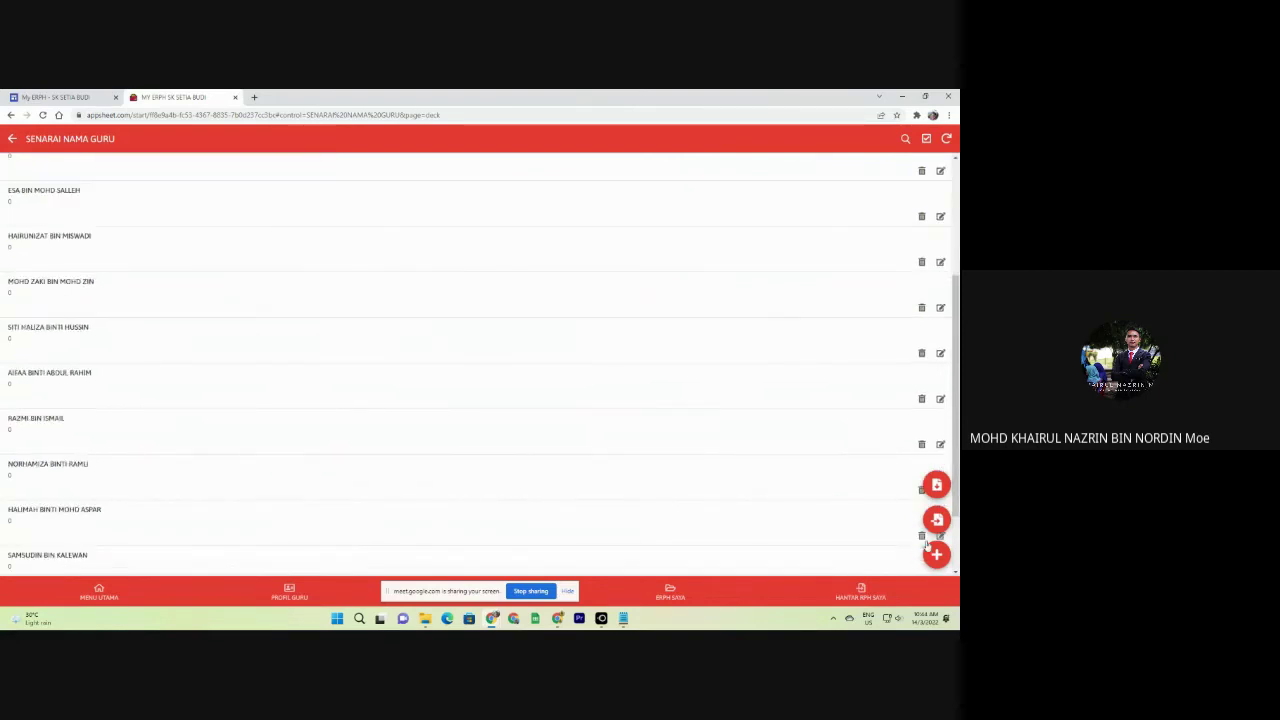
pyautogui.click(937, 555)
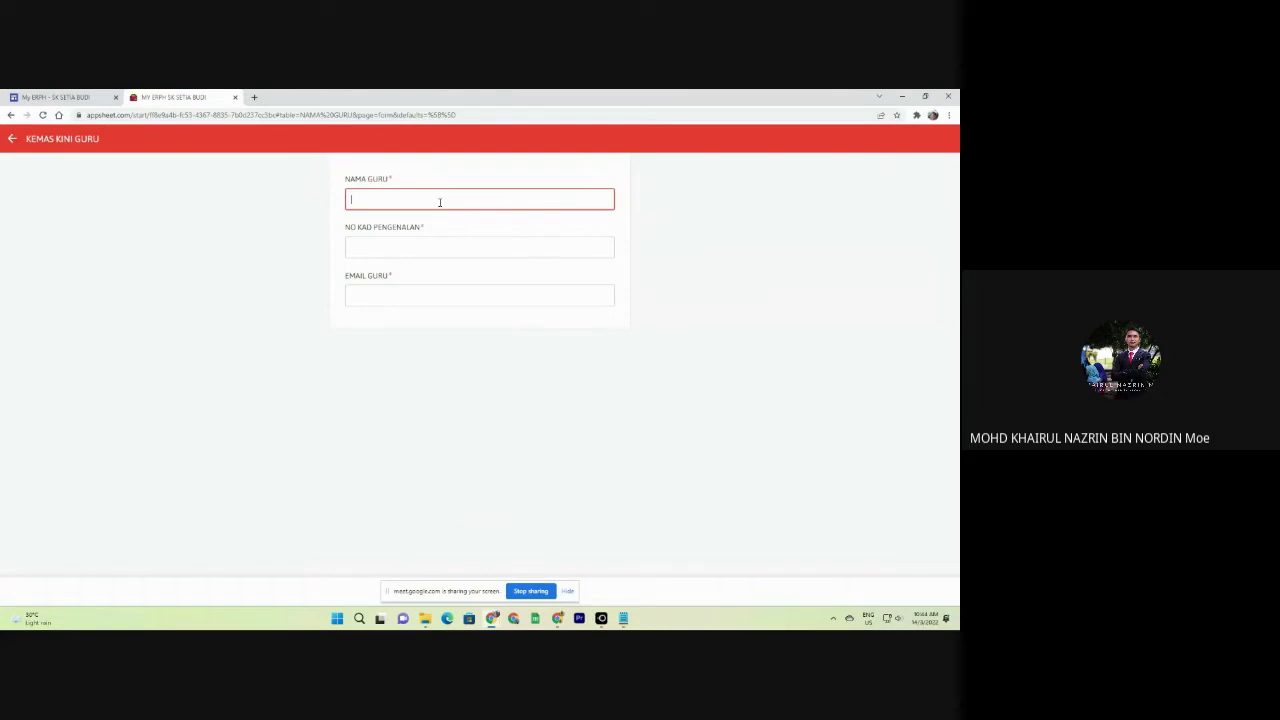
pyautogui.click(443, 250)
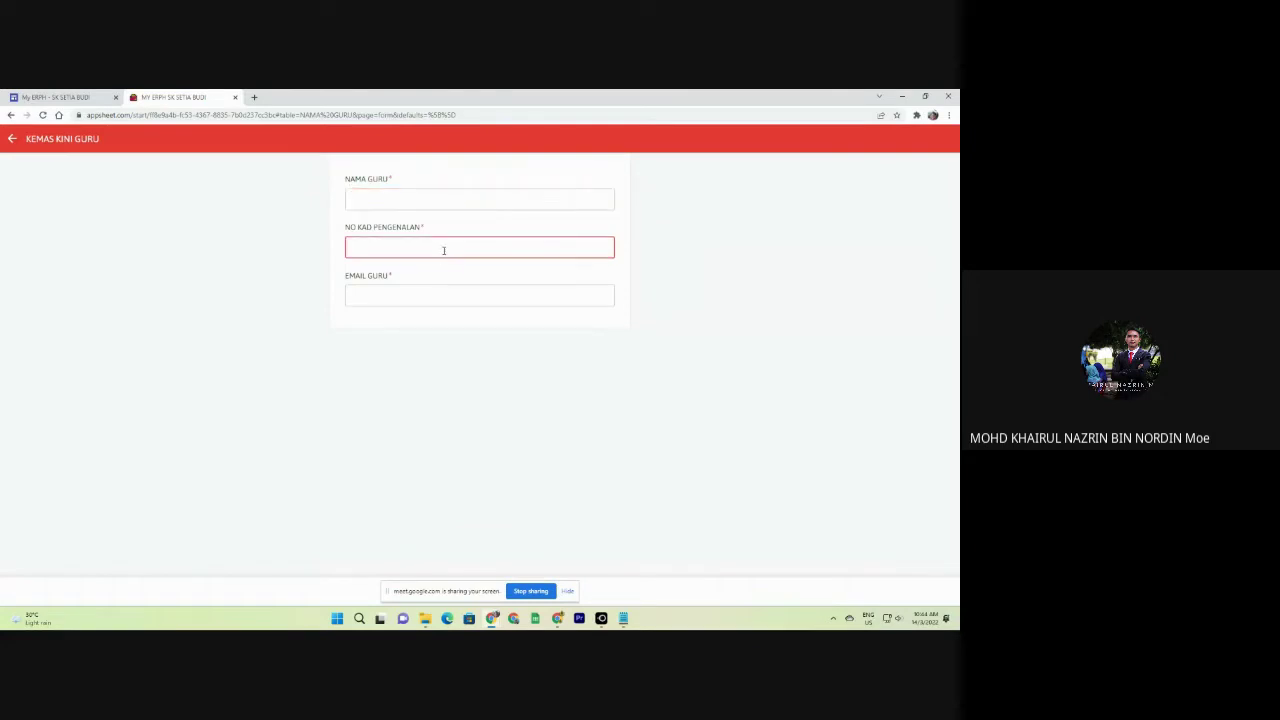
pyautogui.click(455, 294)
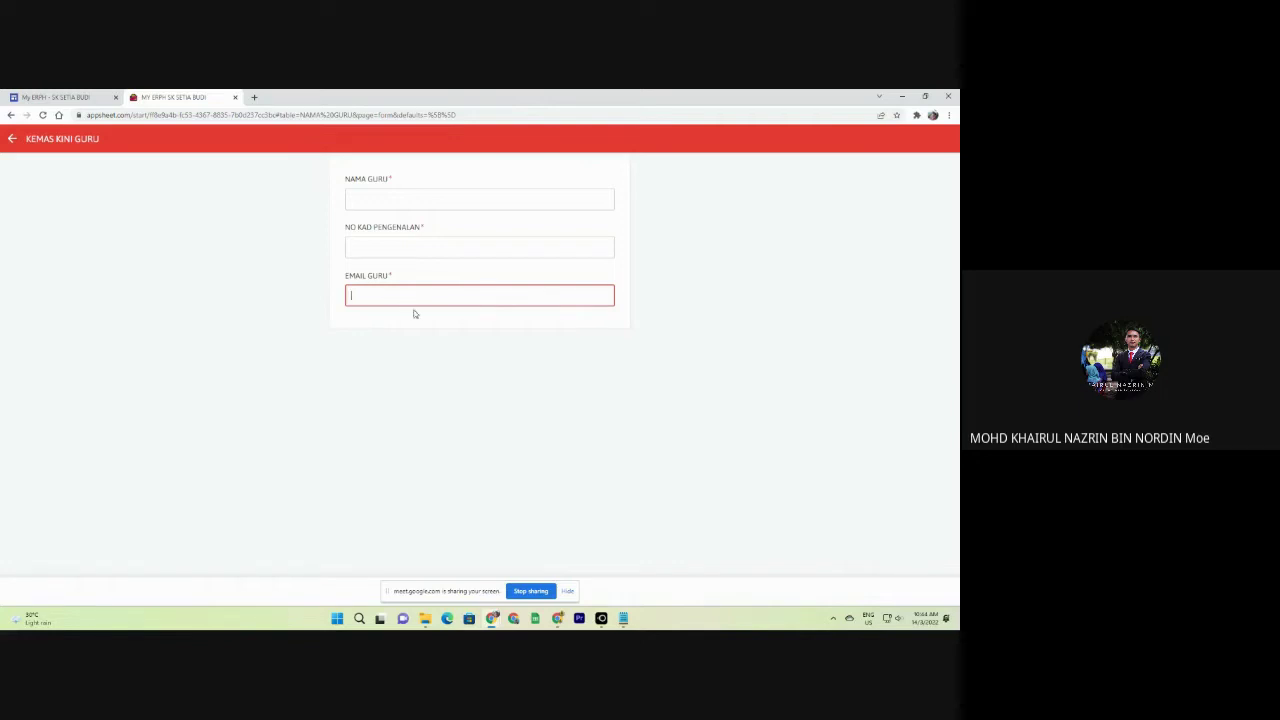
pyautogui.click(406, 199)
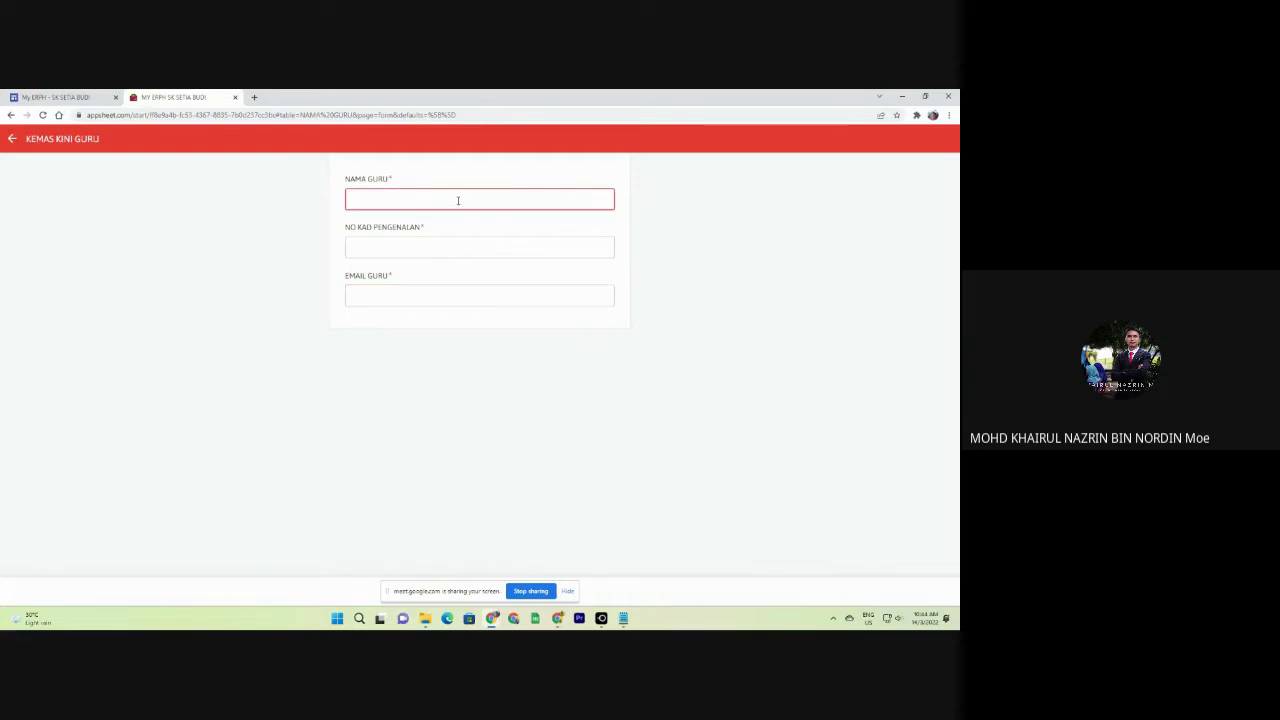
pyautogui.click(12, 138)
pyautogui.scroll(-3, 270, 285)
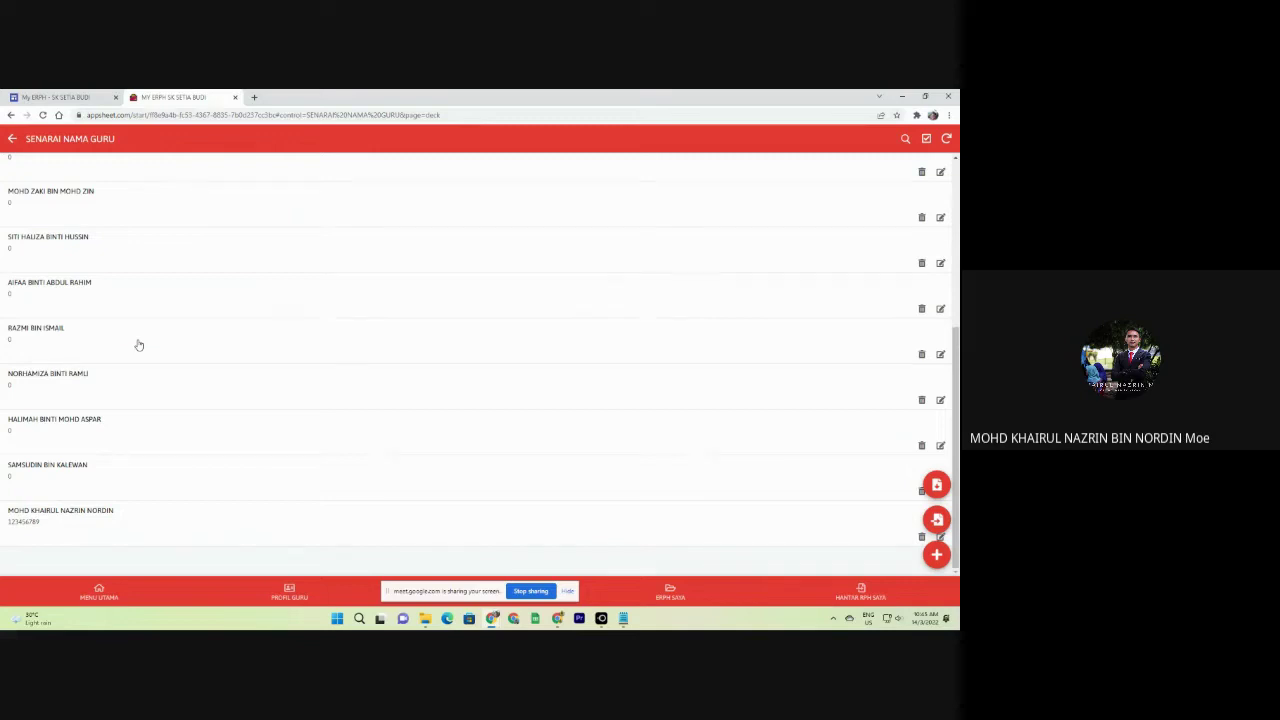
pyautogui.scroll(3, 74, 194)
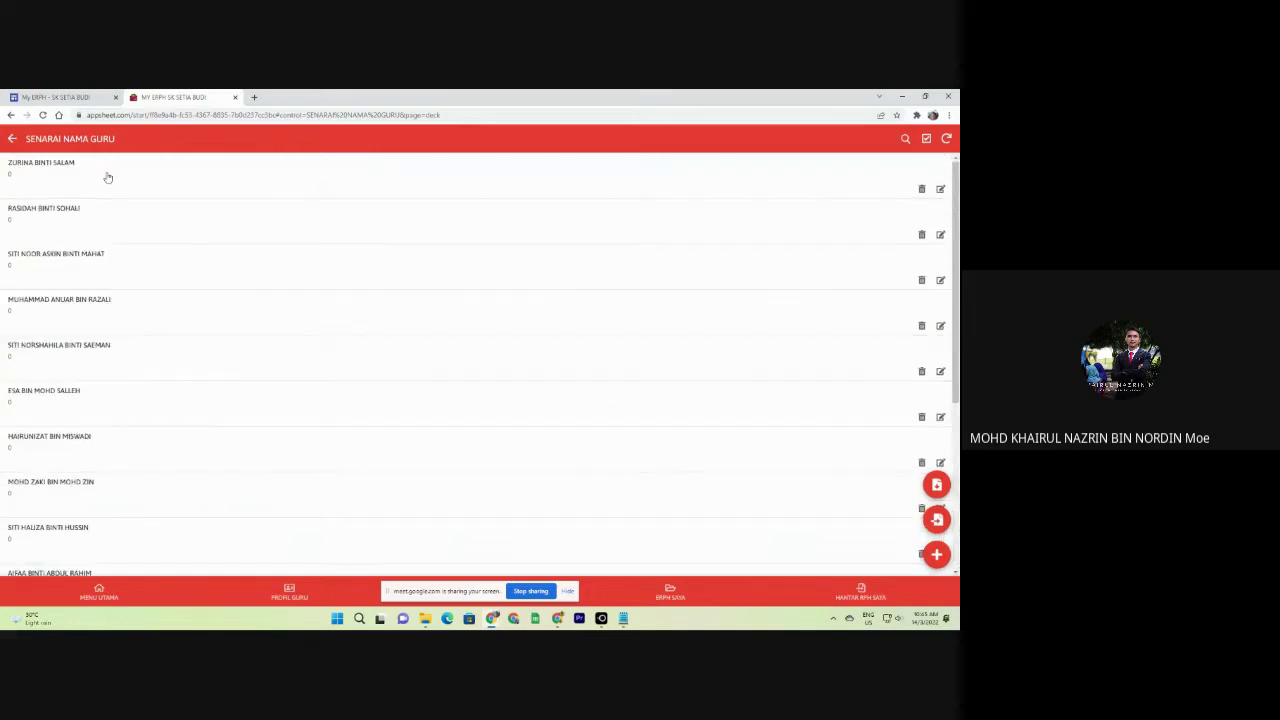
pyautogui.scroll(-3, 163, 400)
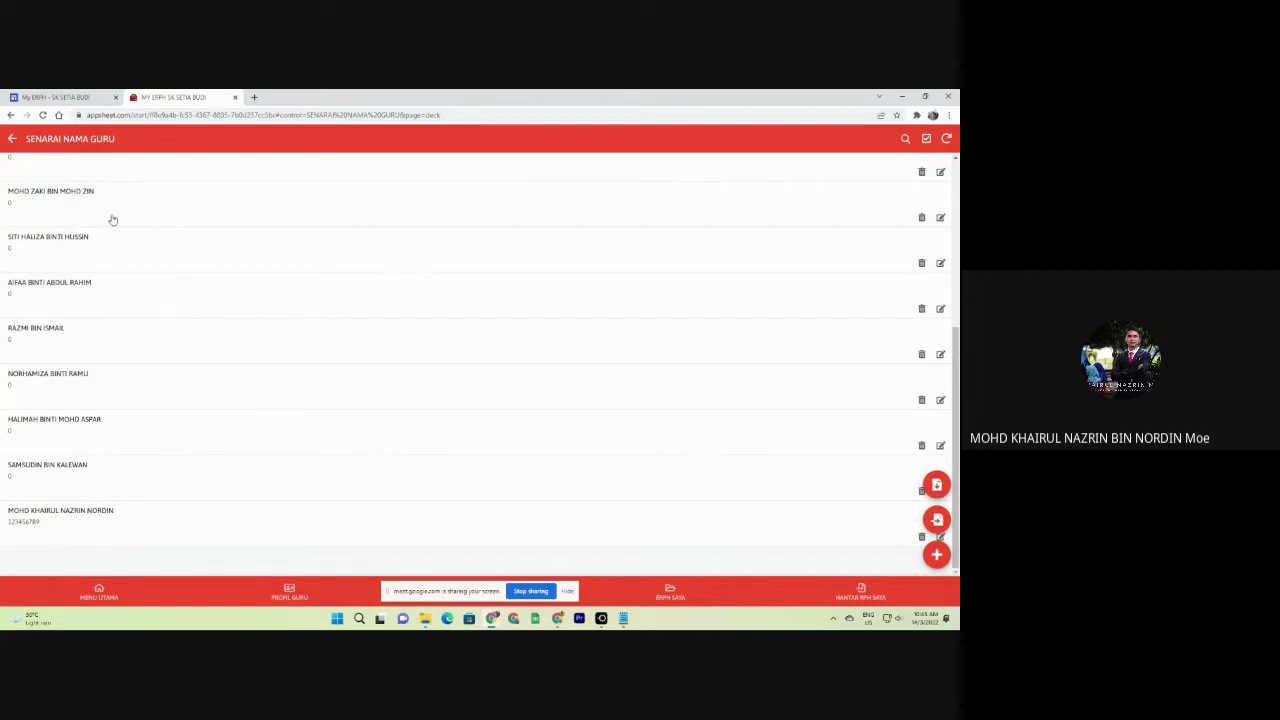
pyautogui.scroll(1, 259, 384)
pyautogui.scroll(2, 259, 384)
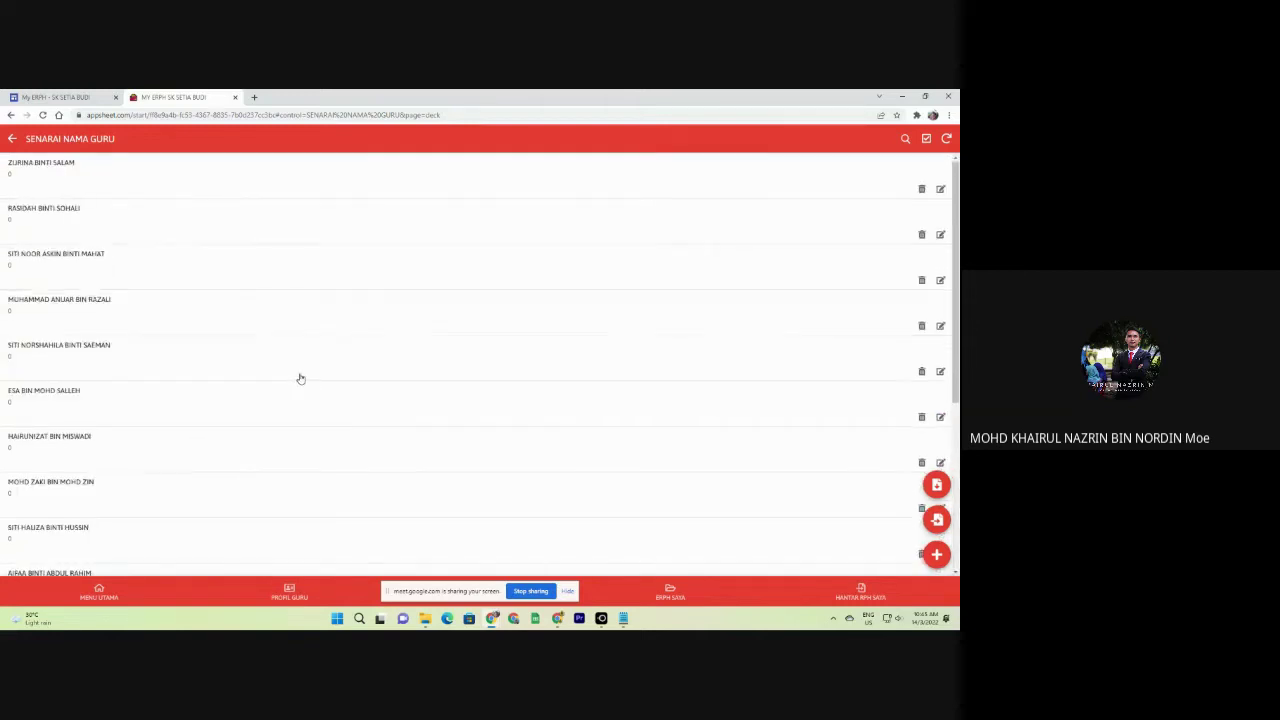
pyautogui.scroll(-3, 871, 408)
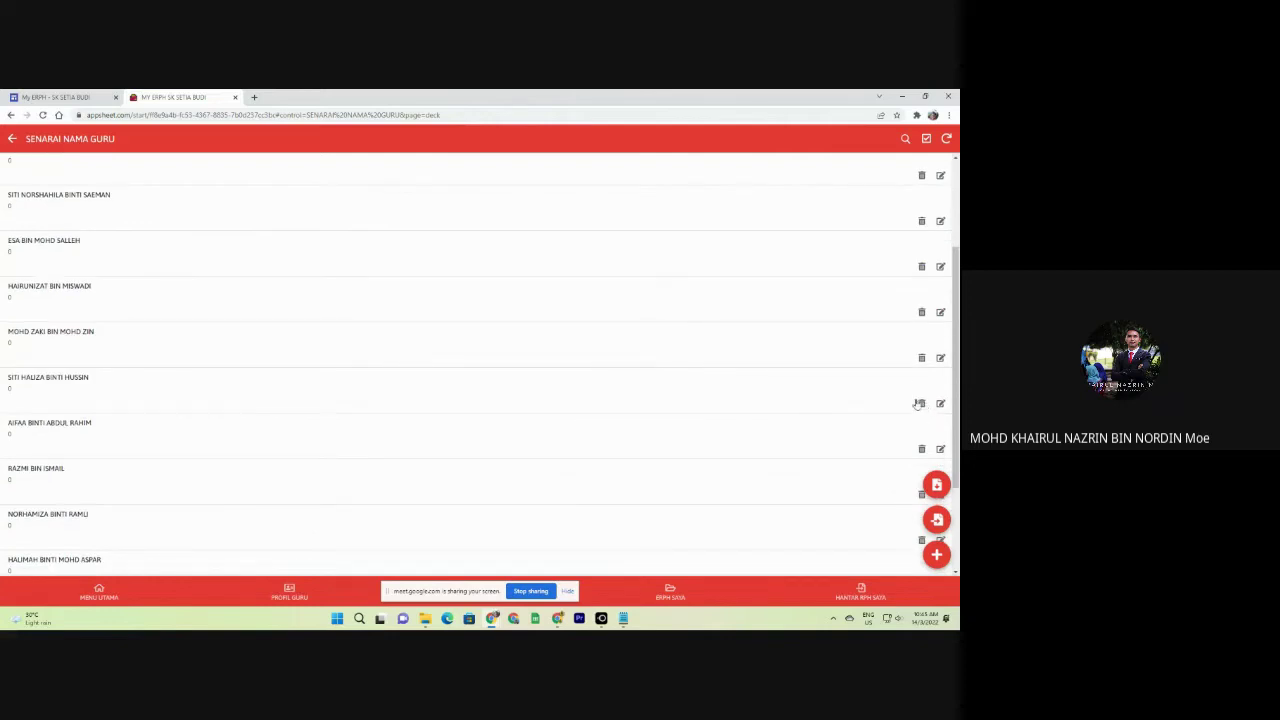
pyautogui.scroll(1, 921, 279)
pyautogui.scroll(3, 921, 279)
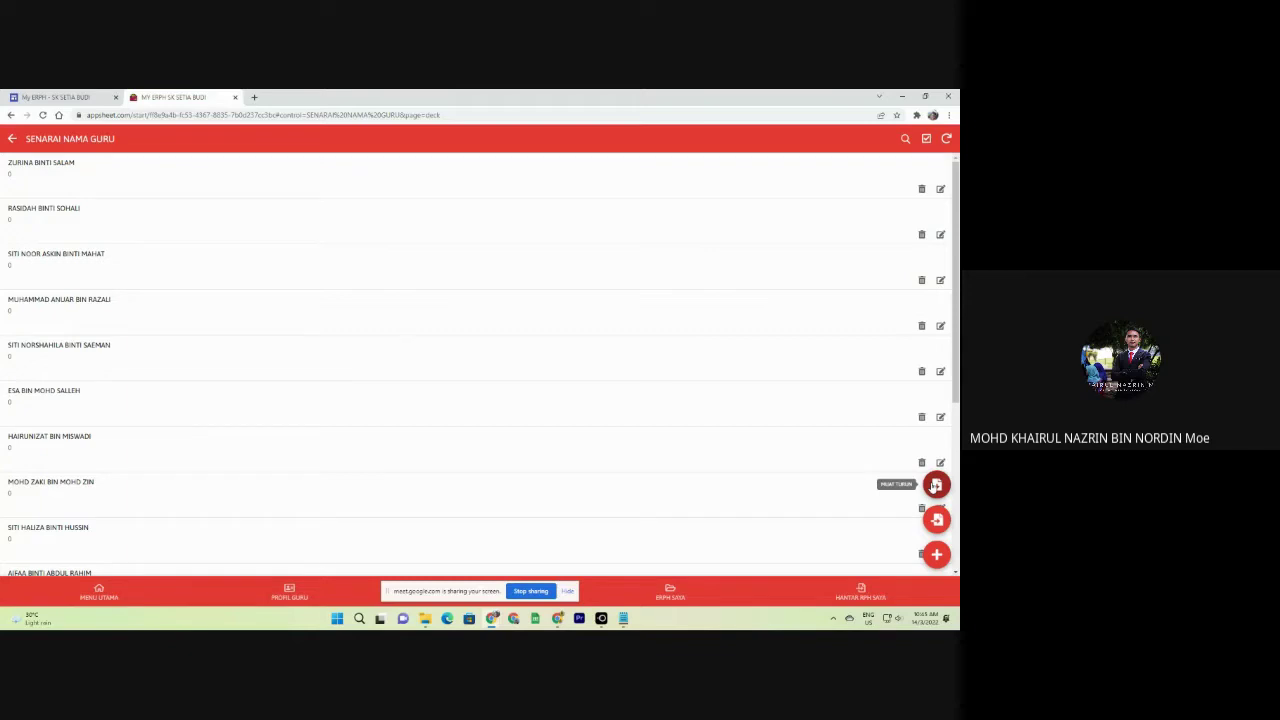
# Export the teacher list as CSV 'SENARAI NAMA GURU SK SETIA BUDI' to Downloads and open it.
pyautogui.click(935, 485)
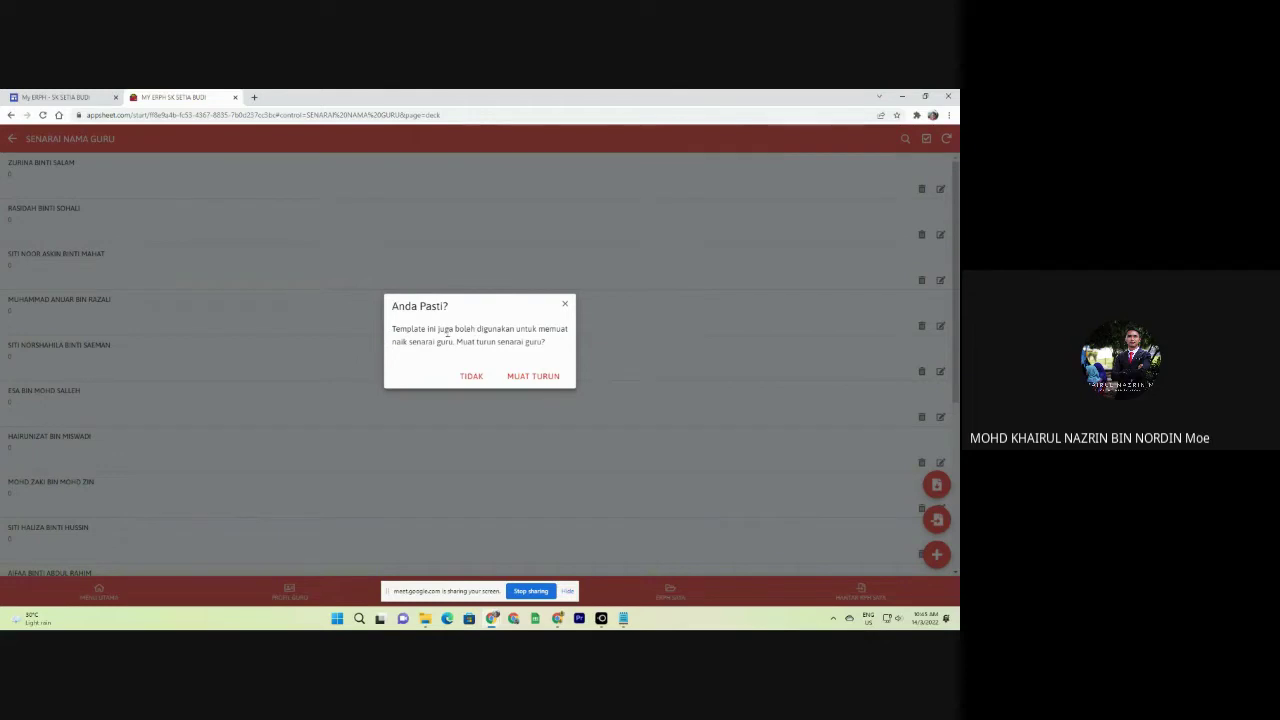
pyautogui.moveTo(444, 329); pyautogui.dragTo(567, 331)
pyautogui.click(436, 353)
pyautogui.click(518, 377)
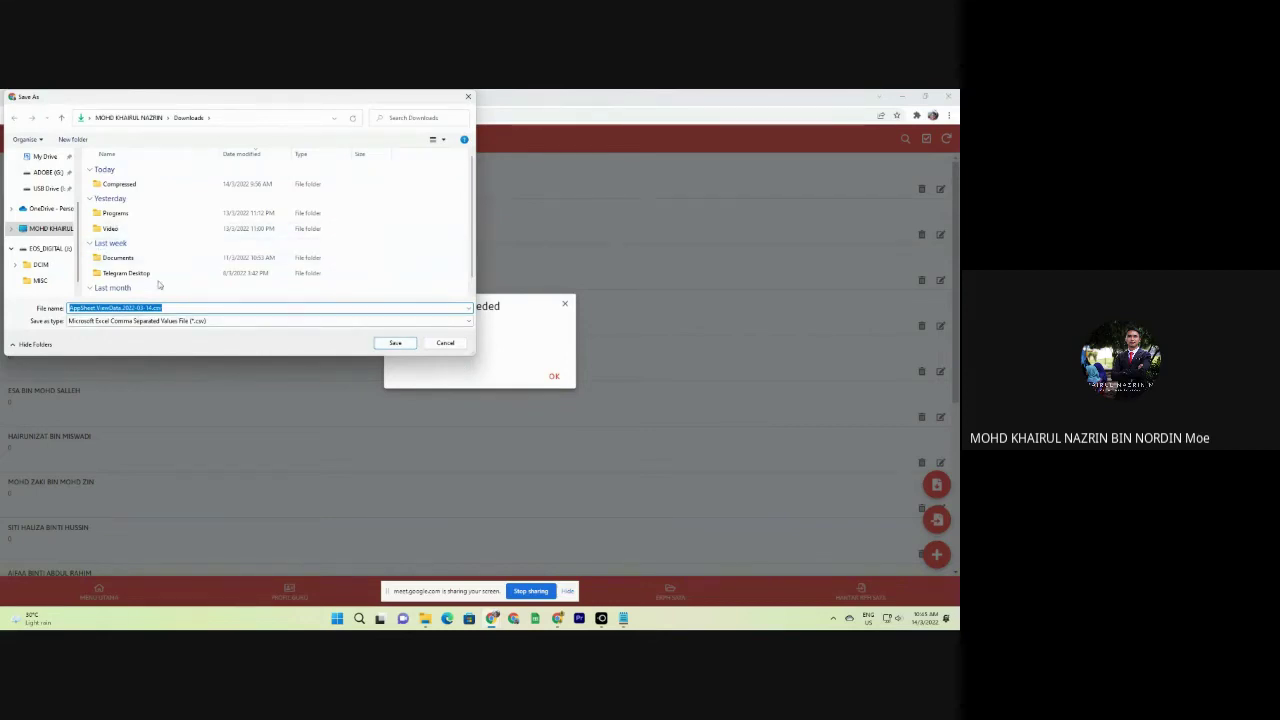
pyautogui.write('SENARAI NAMA ')
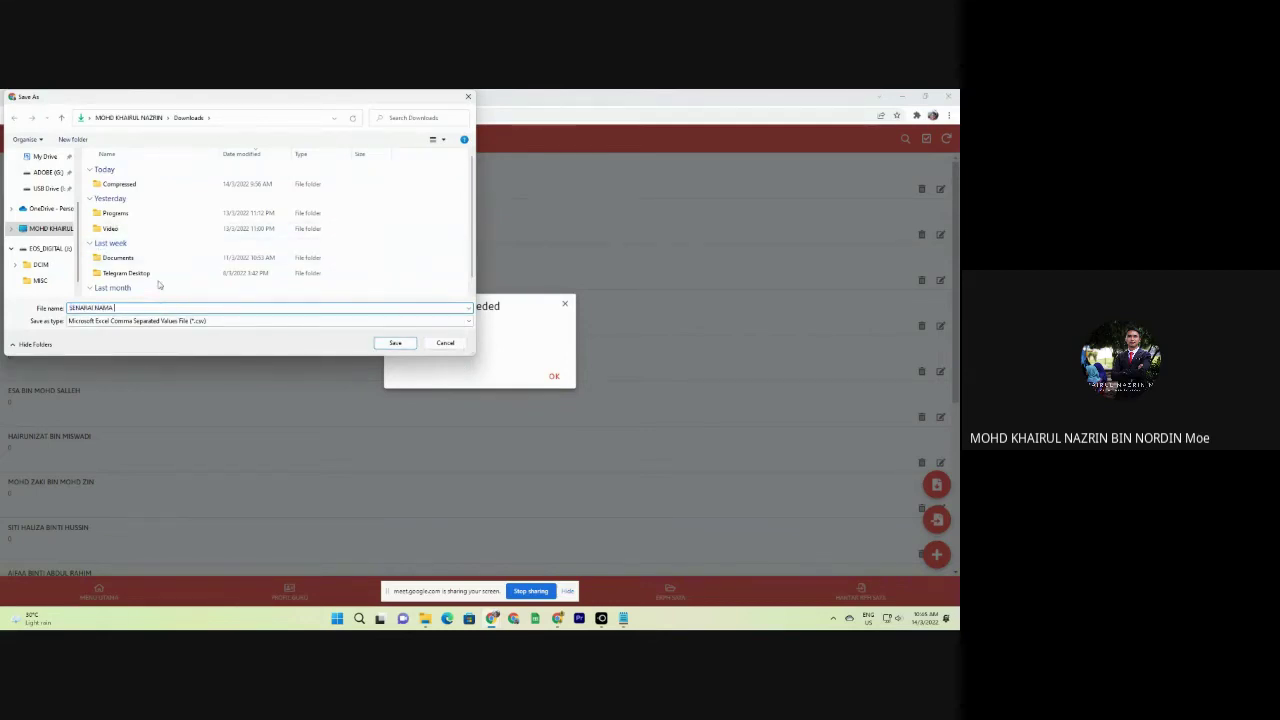
pyautogui.write('GURU SK SERIA BUDI')
pyautogui.click(404, 346)
pyautogui.click(553, 362)
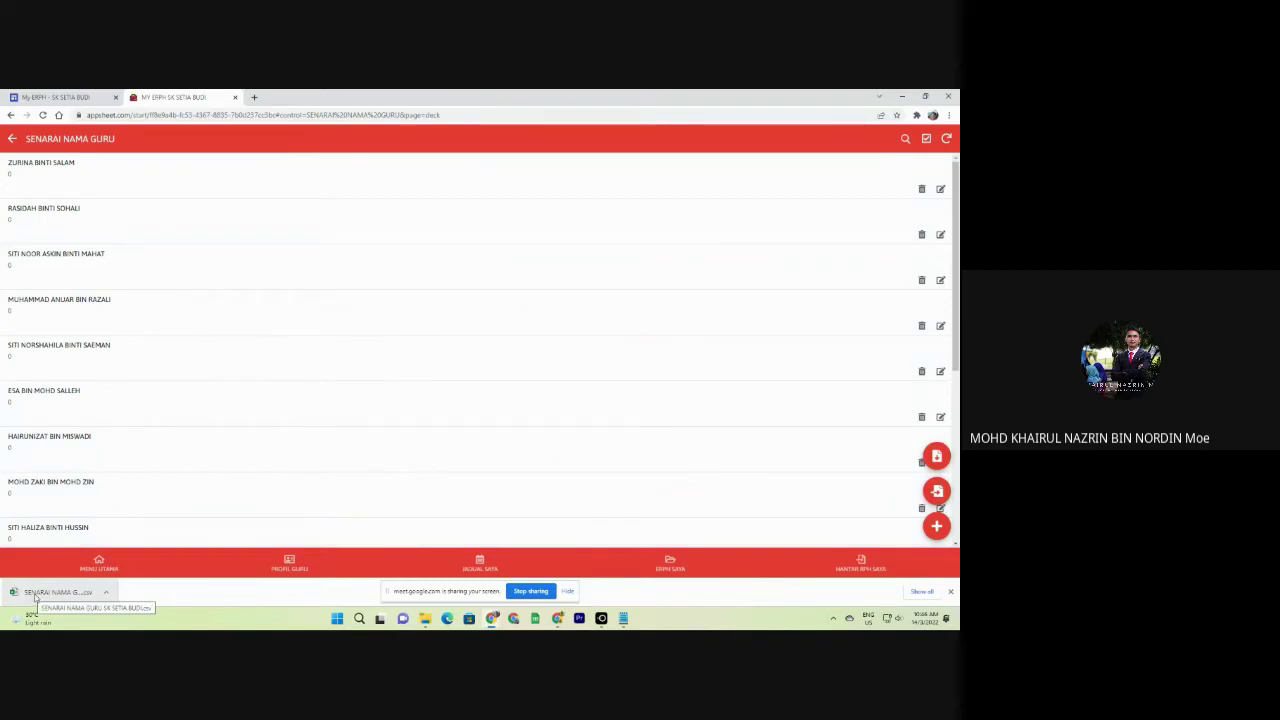
pyautogui.click(36, 594)
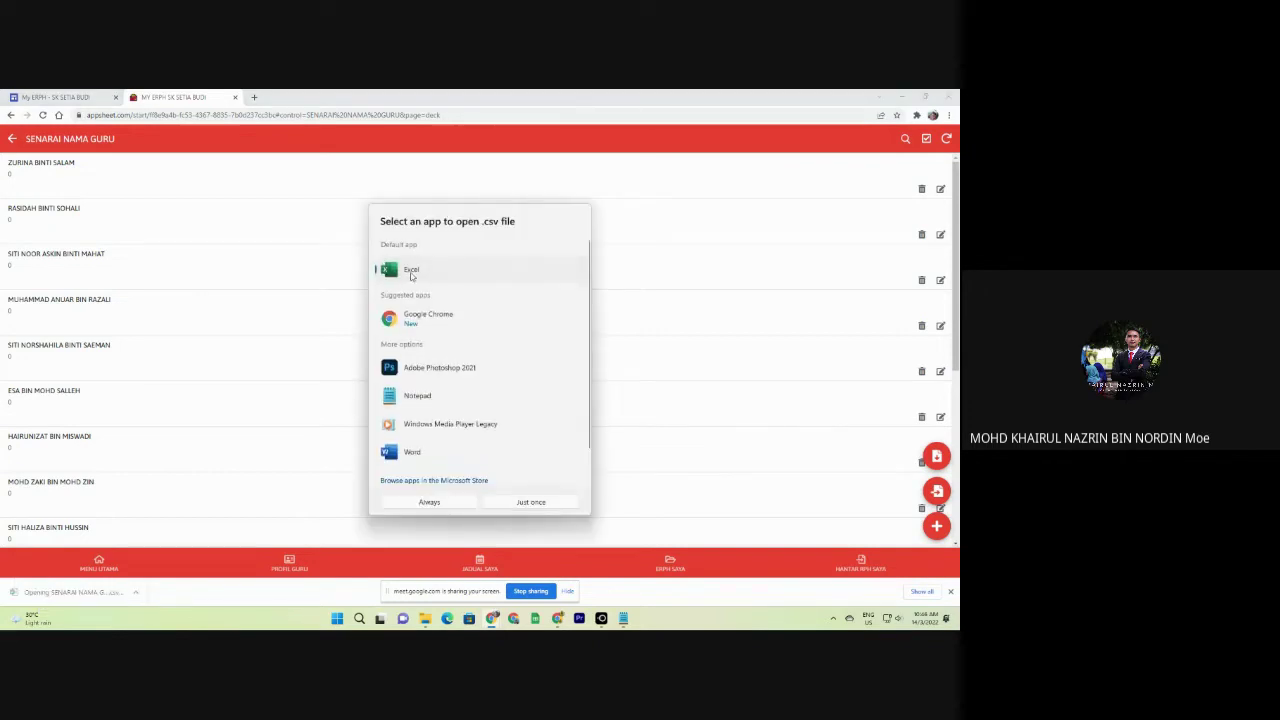
# Open the teacher CSV in Excel, widen column A for full names, and return to the browser.
pyautogui.click(510, 502)
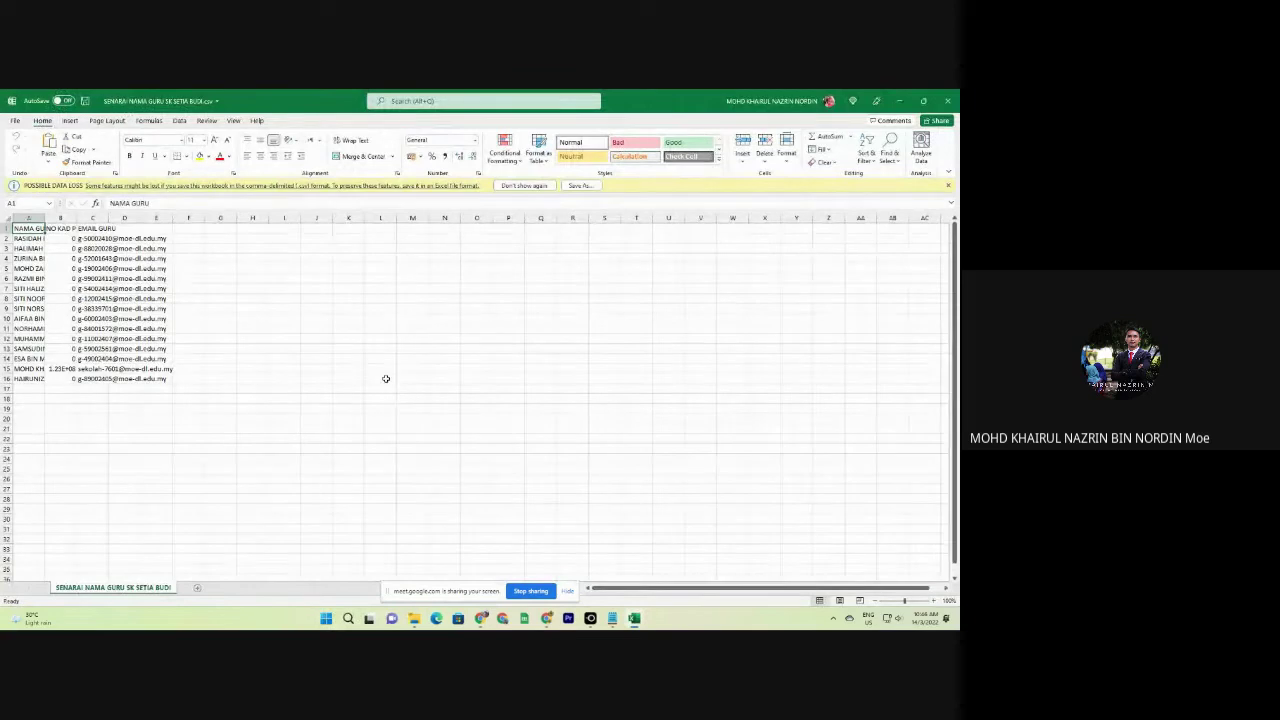
pyautogui.moveTo(45, 218); pyautogui.dragTo(269, 218)
pyautogui.moveTo(612, 618)
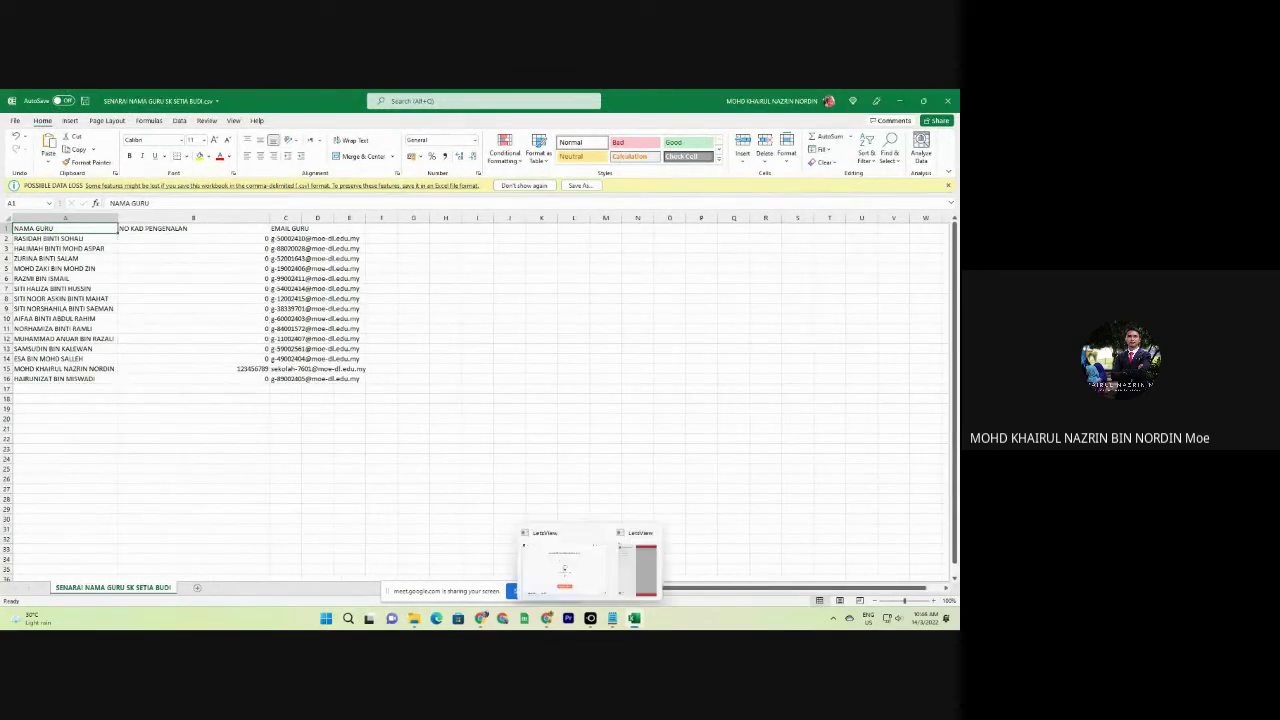
pyautogui.moveTo(545, 621)
pyautogui.moveTo(480, 618)
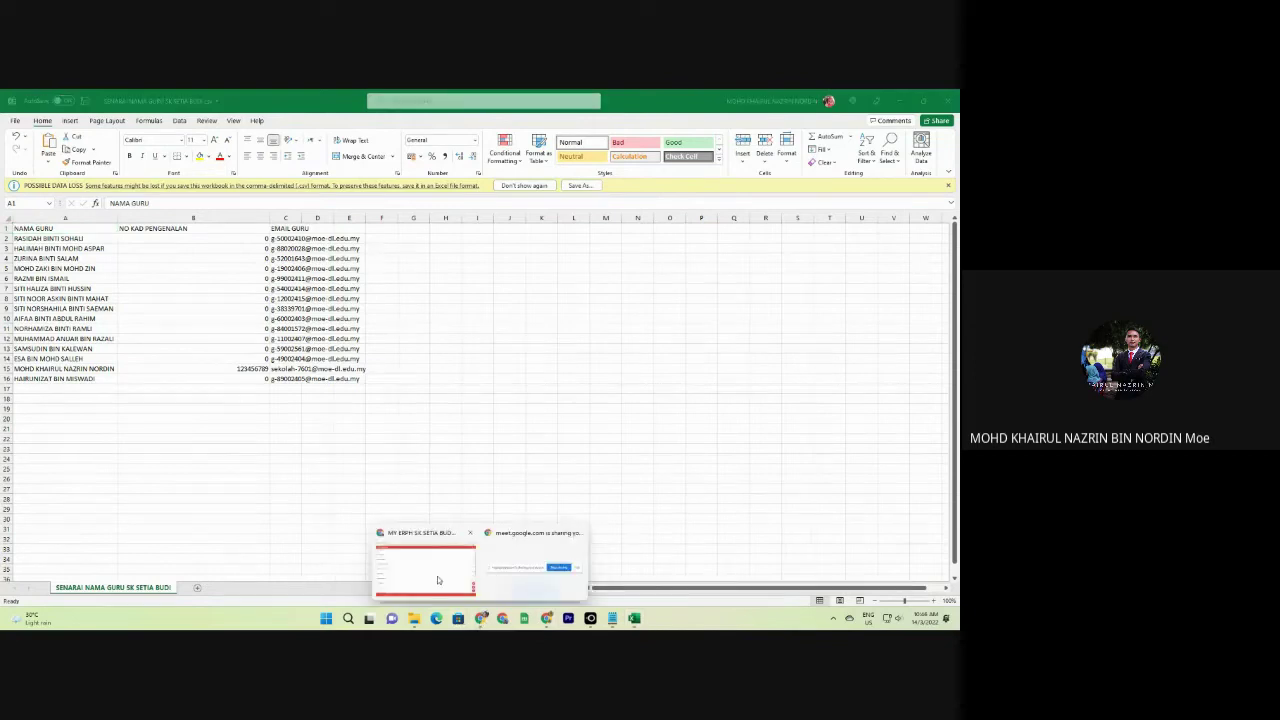
pyautogui.click(437, 576)
# Launch the SK Sahabat 16 computer-user app from the My ERPH SEKOLAH RENDAH page.
pyautogui.click(50, 95)
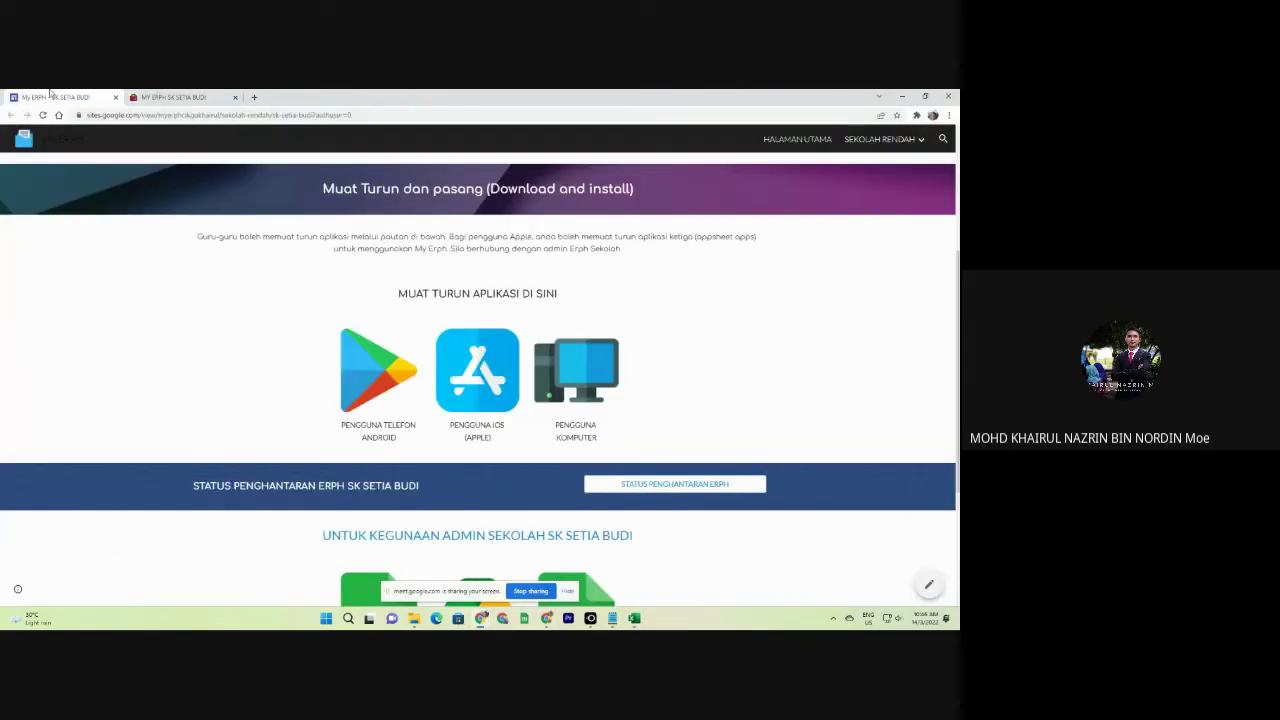
pyautogui.click(880, 139)
pyautogui.click(860, 207)
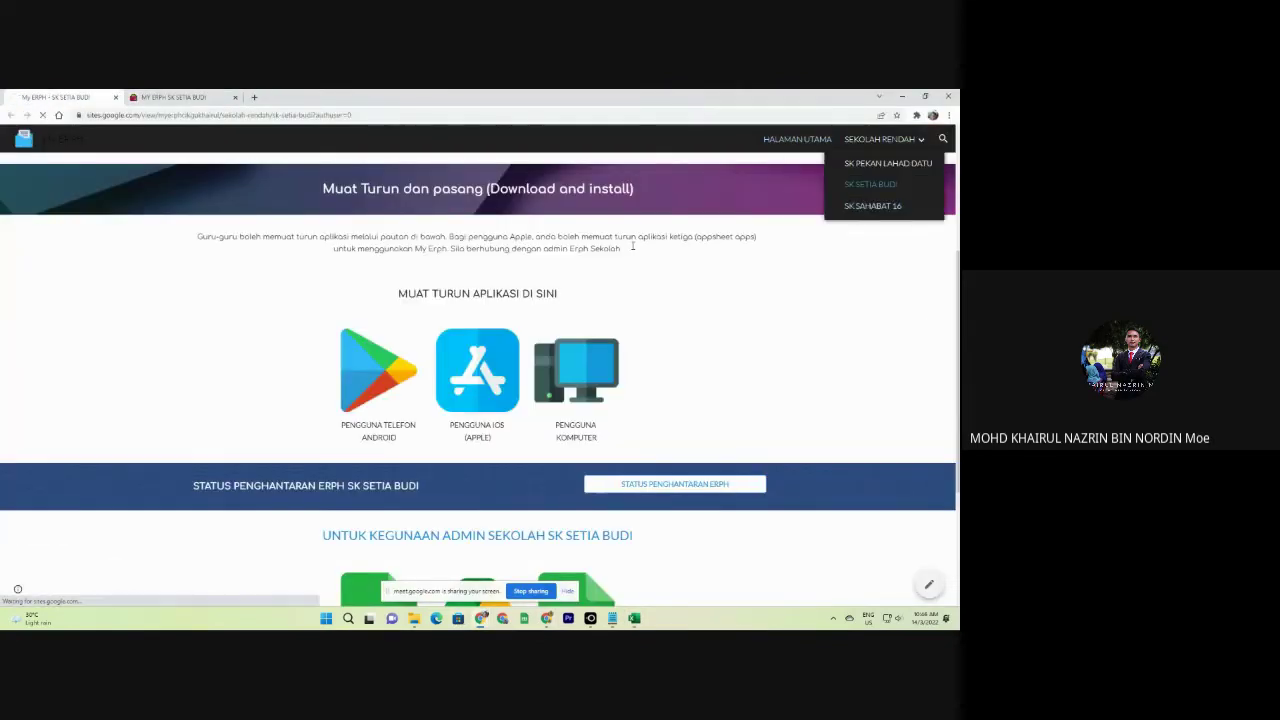
pyautogui.scroll(-2, 530, 350)
pyautogui.click(561, 350)
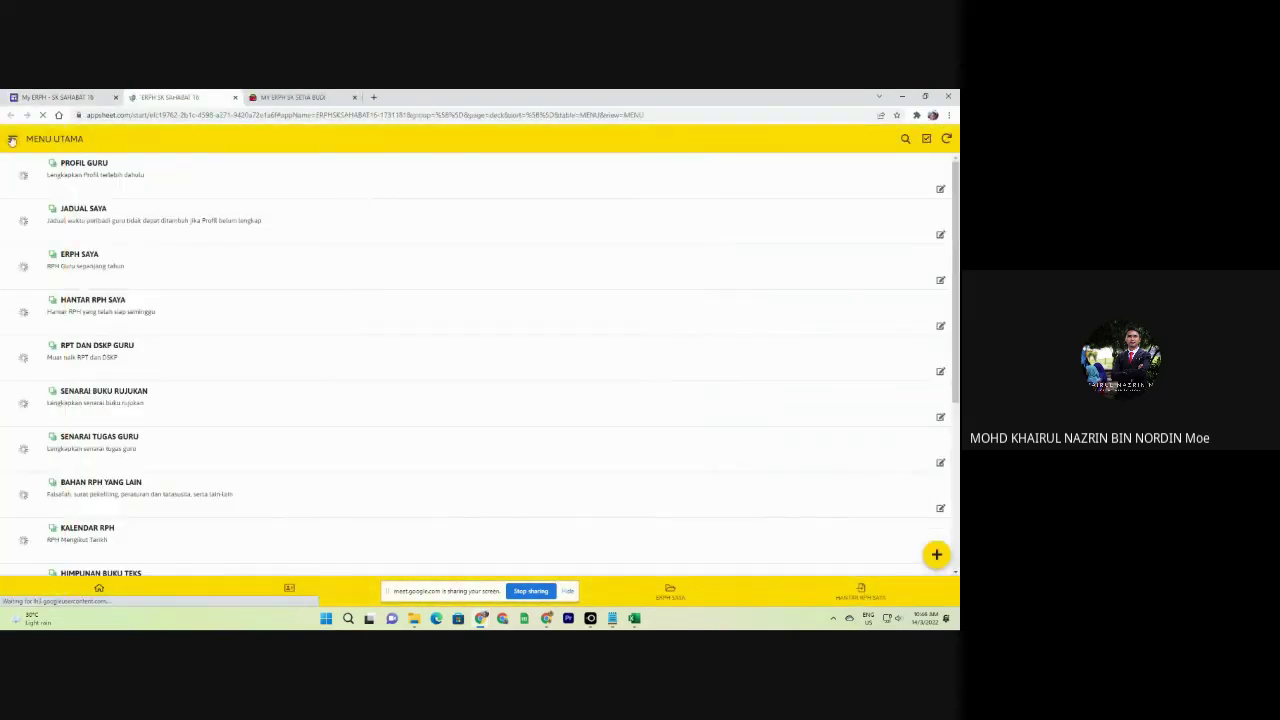
# Review SK Sahabat 16's ADMINISTRATOR > SENARAI NAMA GURU list, then go back to Excel.
pyautogui.click(13, 141)
pyautogui.click(38, 168)
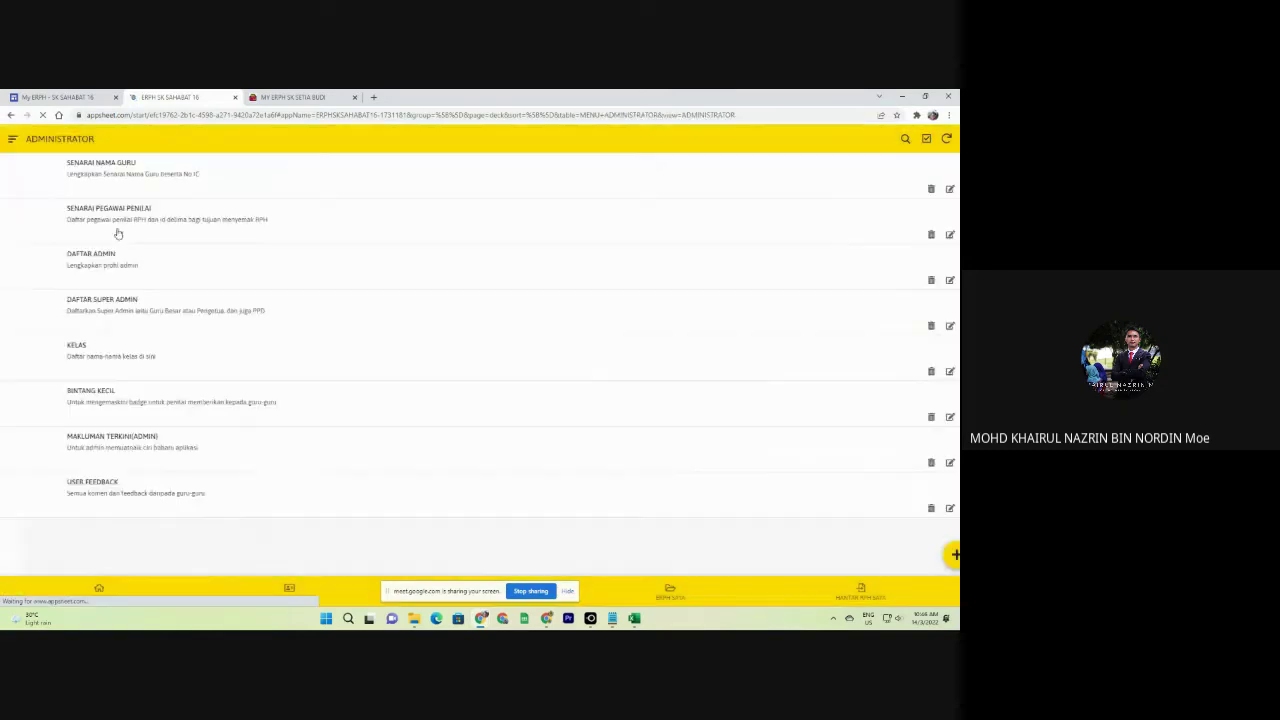
pyautogui.click(111, 182)
pyautogui.scroll(-3, 113, 191)
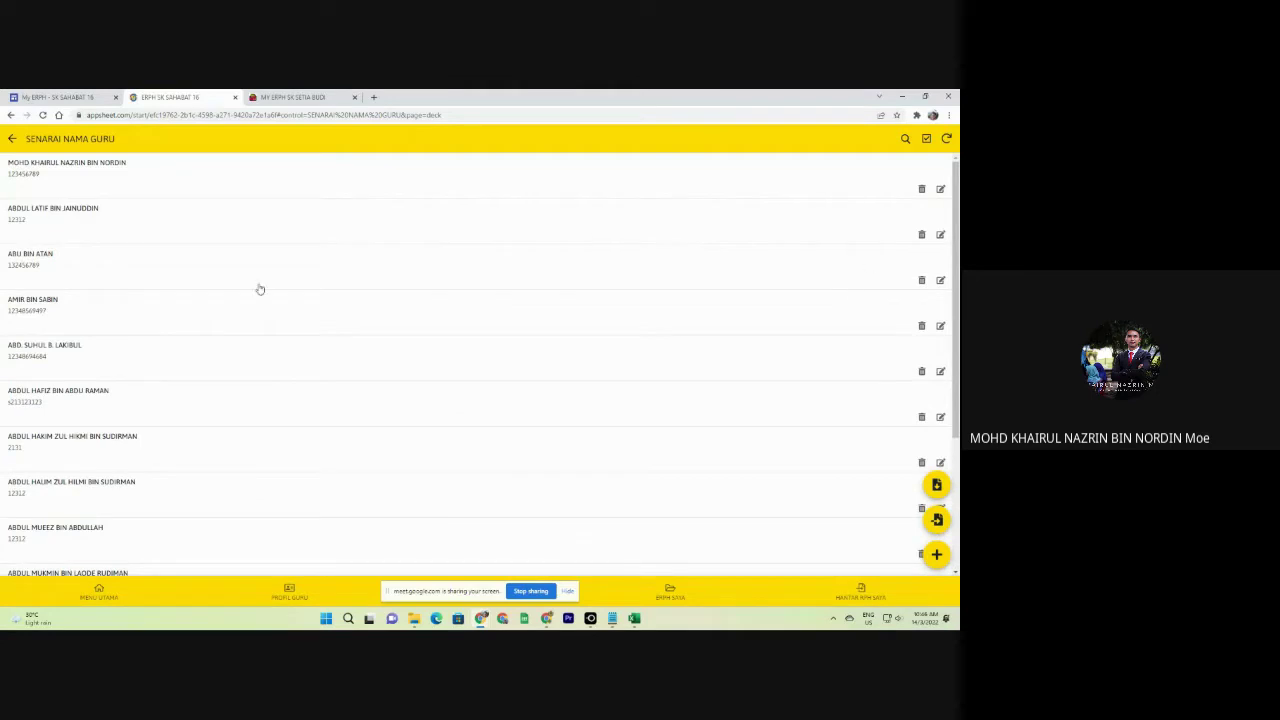
pyautogui.scroll(-3, 194, 329)
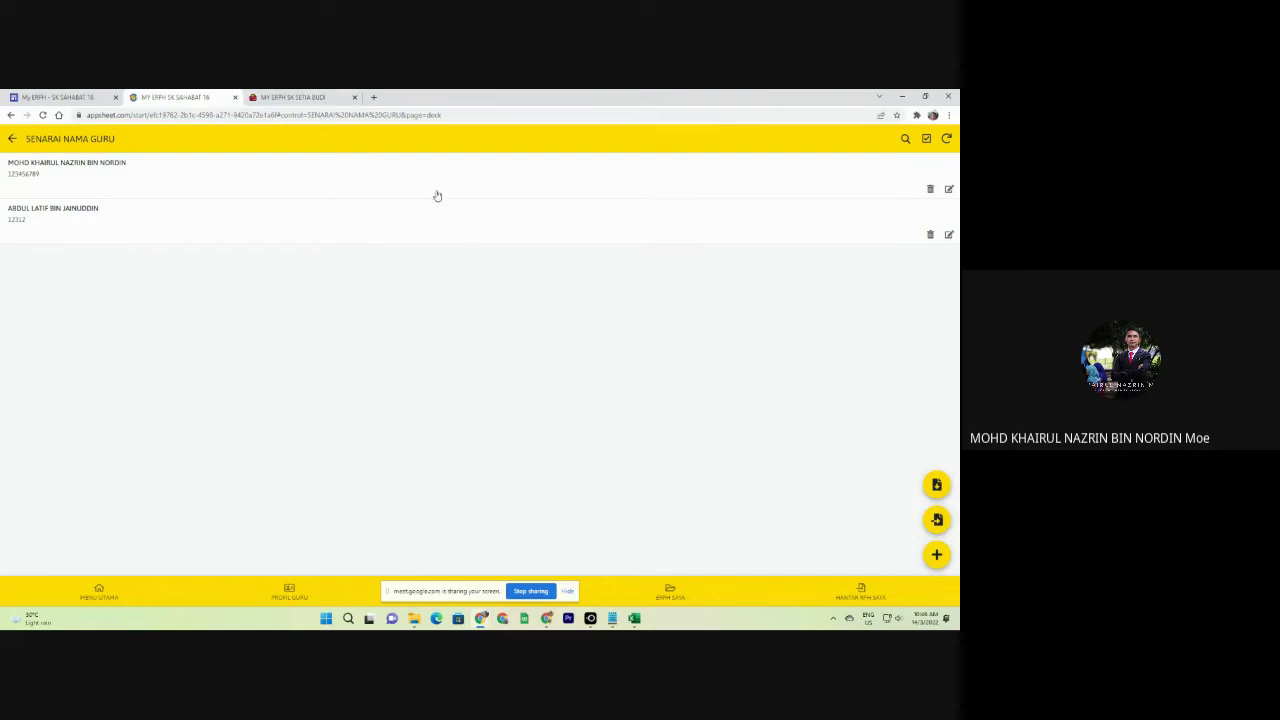
pyautogui.click(638, 619)
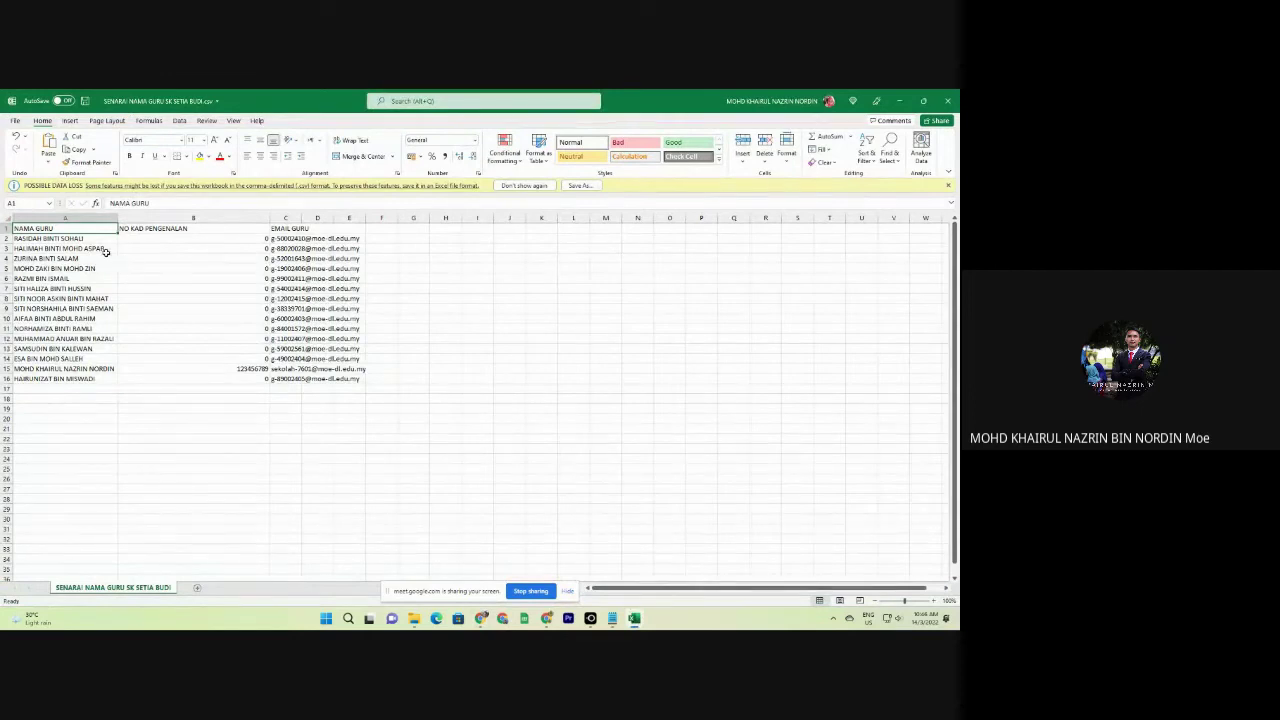
# Enter IC numbers 13456 and 879797 in column B for the first teachers.
pyautogui.click(178, 238)
pyautogui.write('13456')
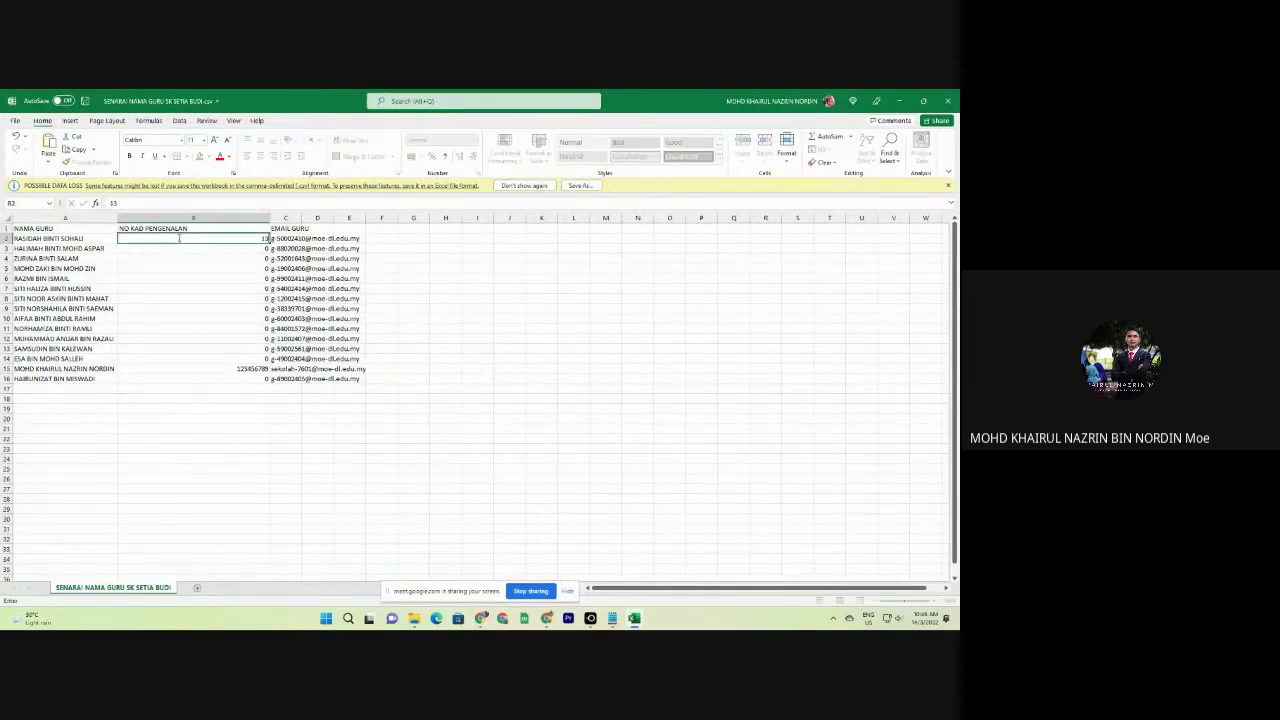
pyautogui.click(197, 245)
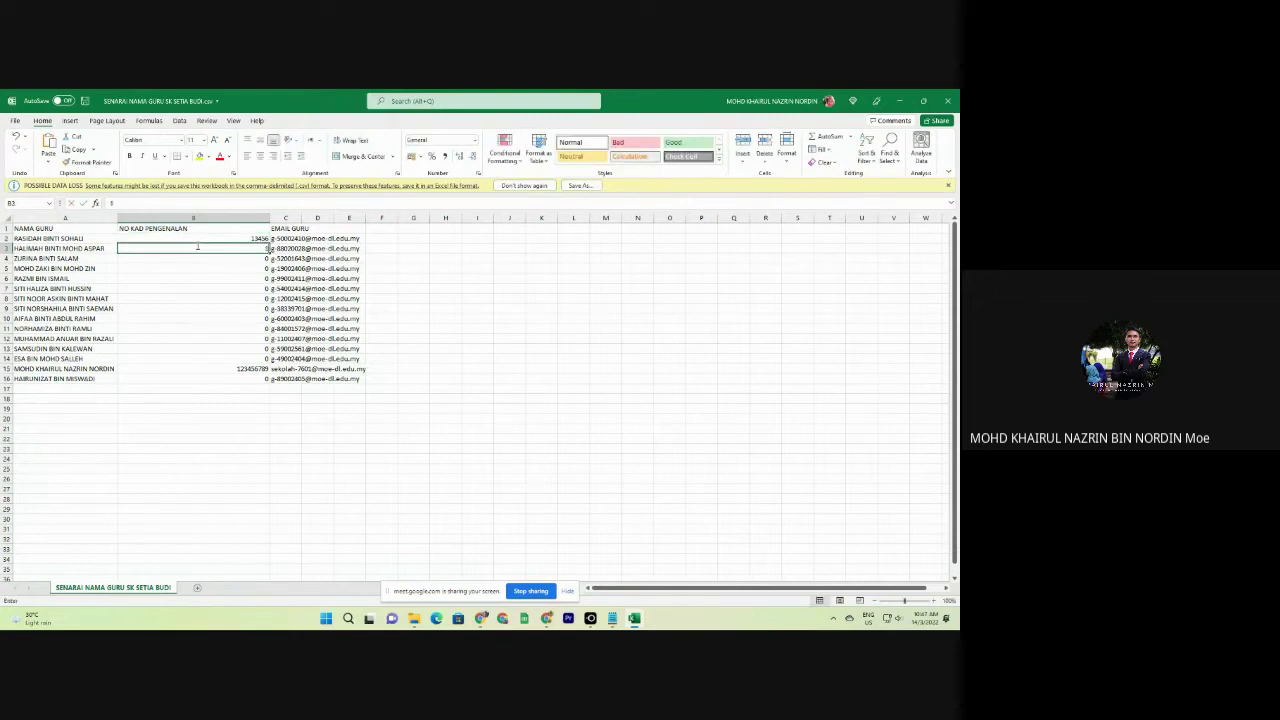
pyautogui.click(203, 257)
pyautogui.write('879797')
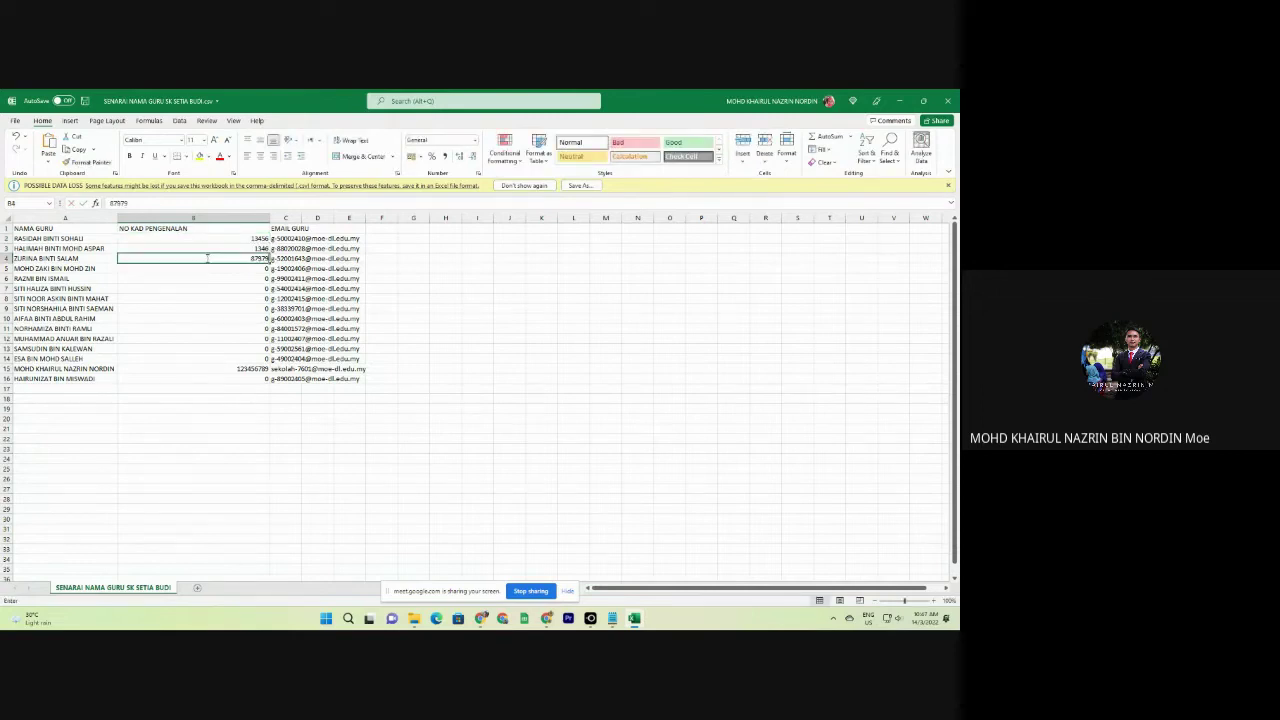
# Add teacher ABU with IC and e-mail in row 17, then save and close the CSV.
pyautogui.click(87, 387)
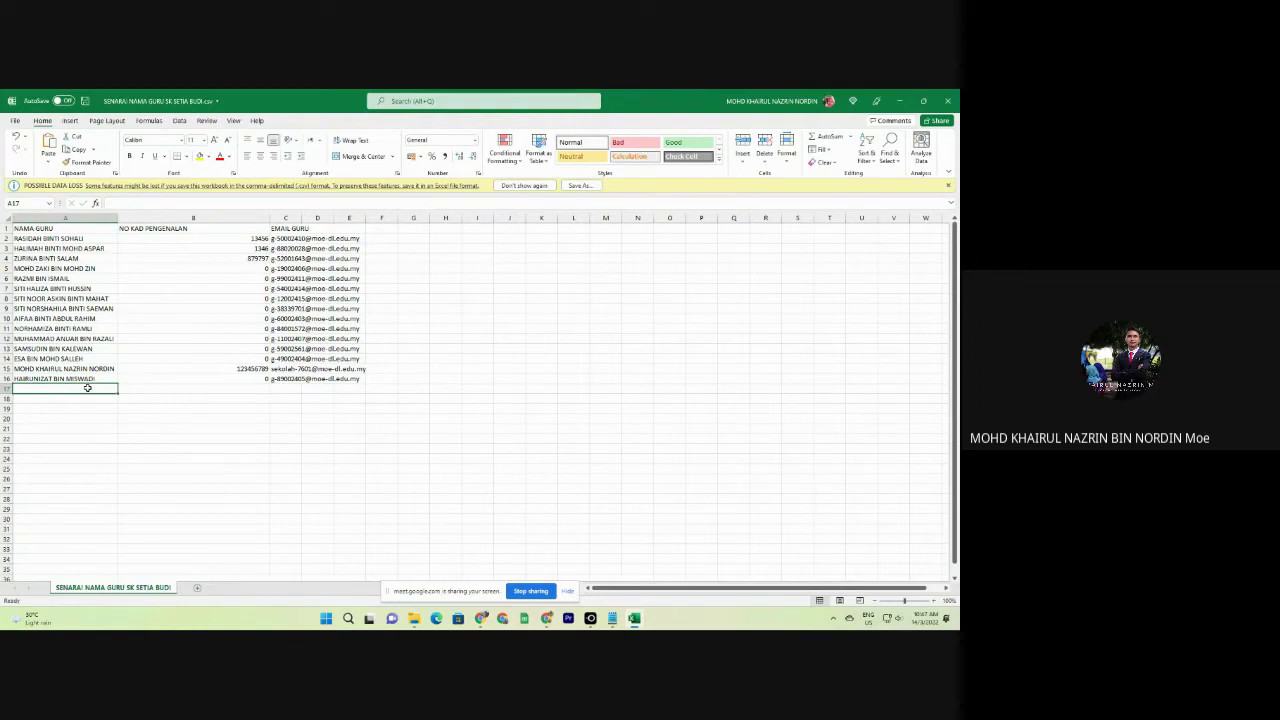
pyautogui.write('ABU BIN ALI')
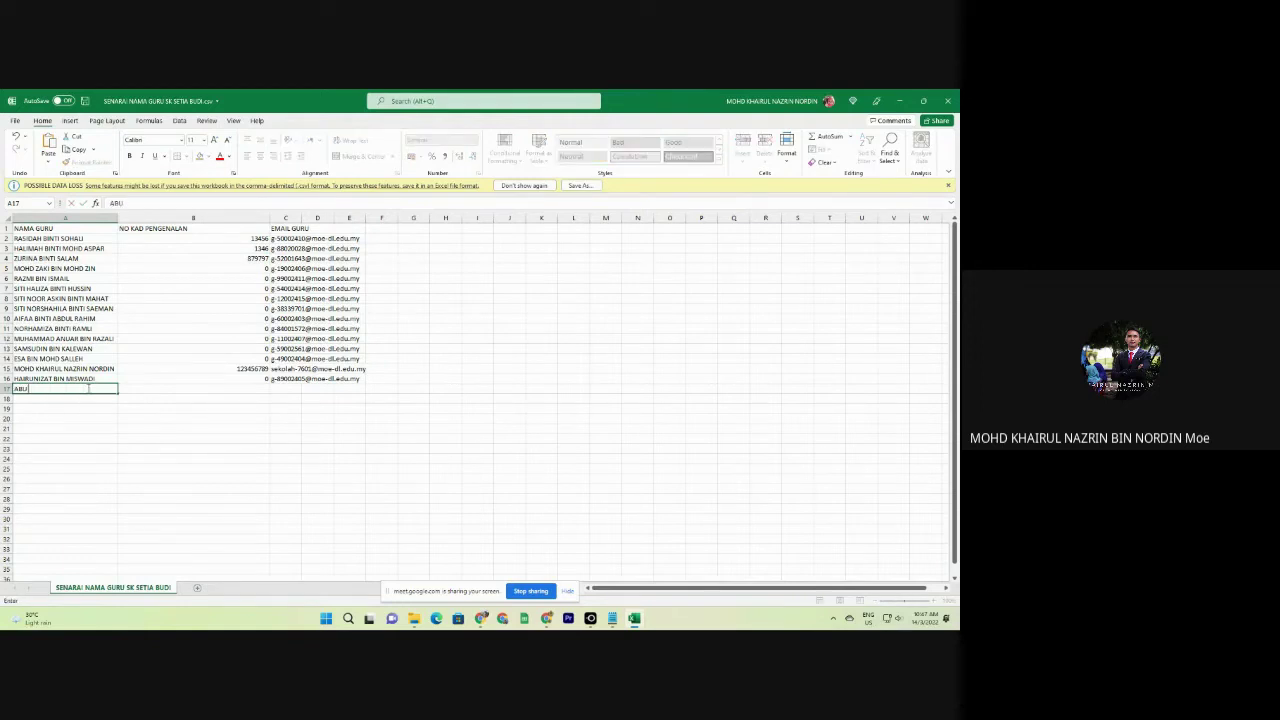
pyautogui.click(251, 390)
pyautogui.write('asda')
pyautogui.press('Tab')
pyautogui.write('a')
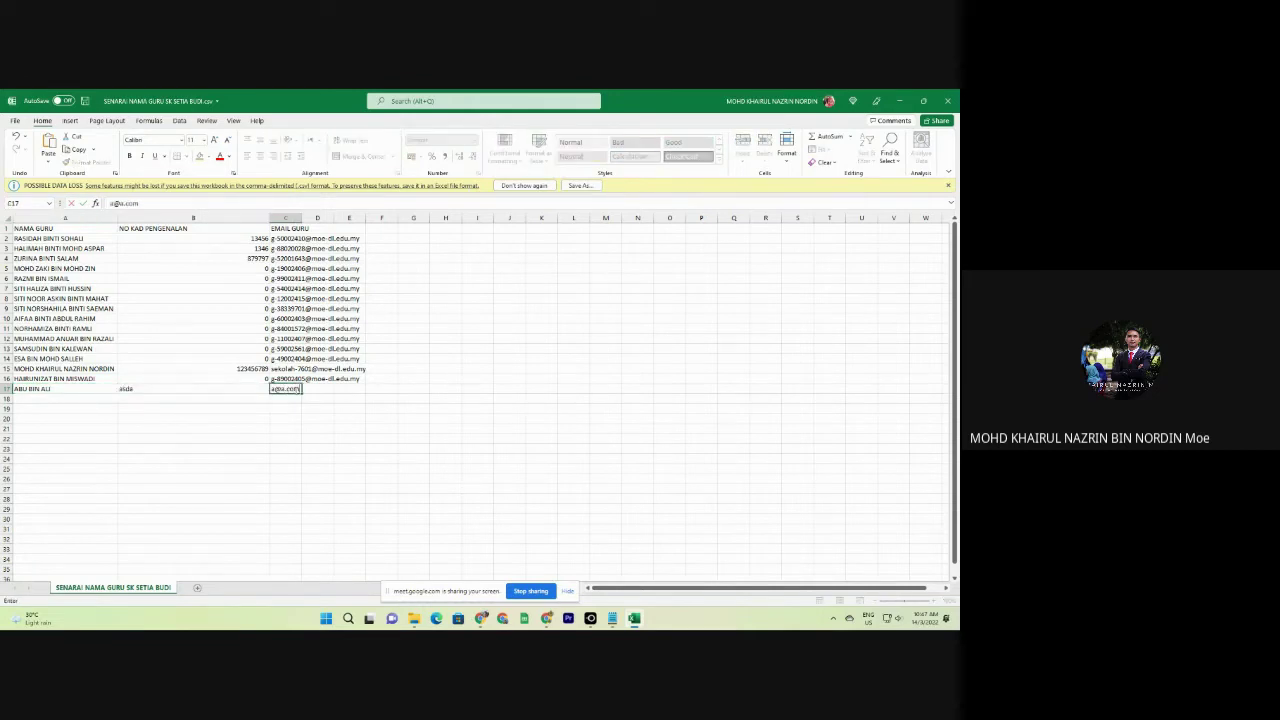
pyautogui.click(298, 408)
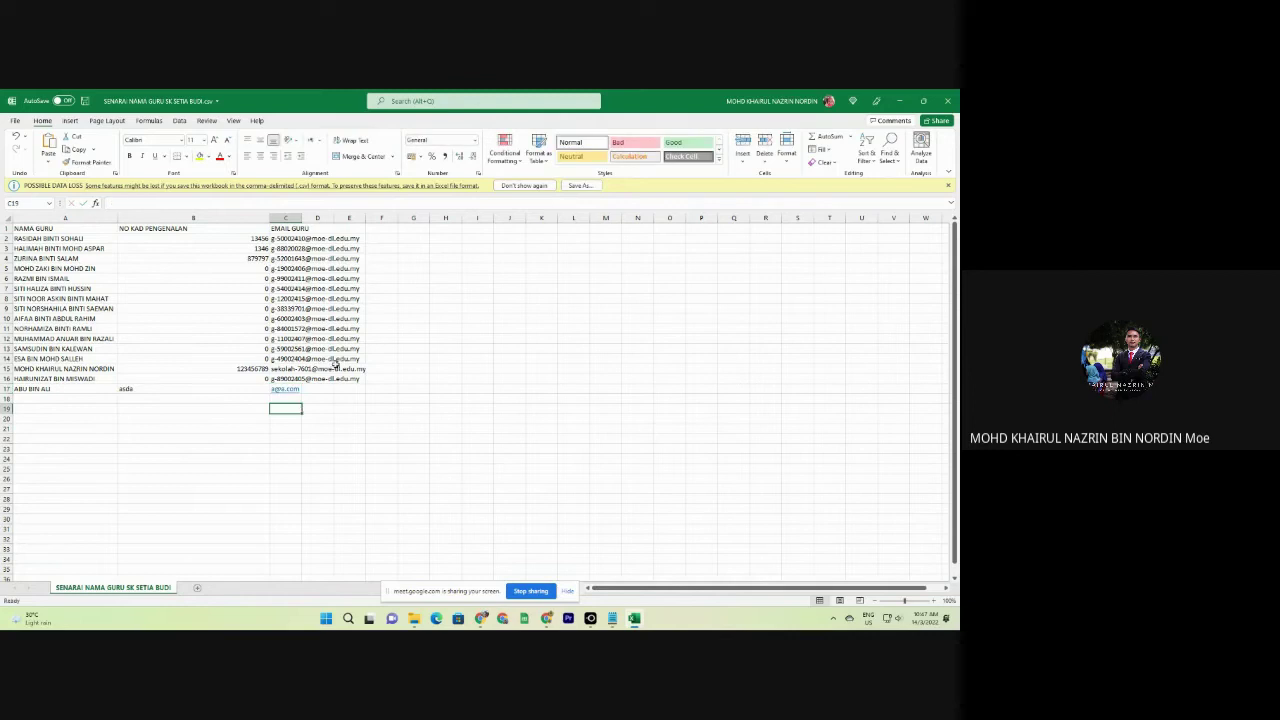
pyautogui.click(85, 101)
pyautogui.click(944, 101)
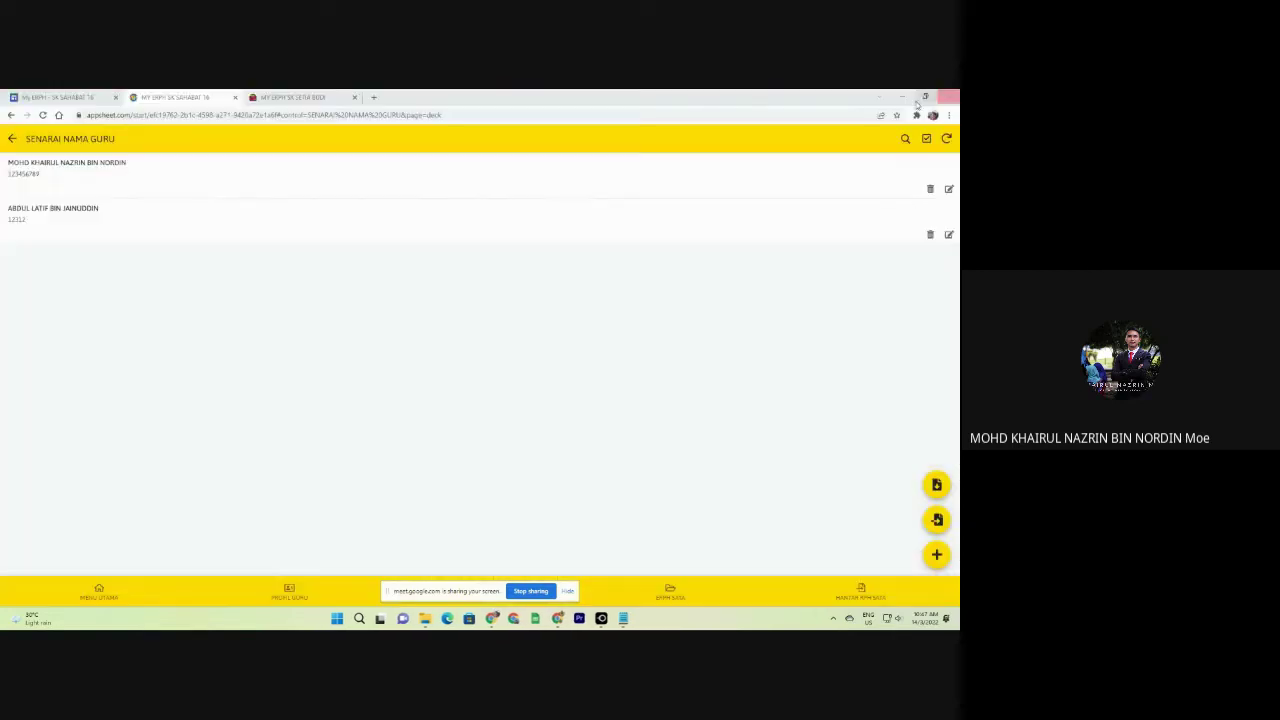
# Upload SENARAI NAMA GURU SK SETIA BUDI.csv from Downloads into the SK Setia Budi NAMA GURU table.
pyautogui.click(293, 96)
pyautogui.scroll(-10, 780, 471)
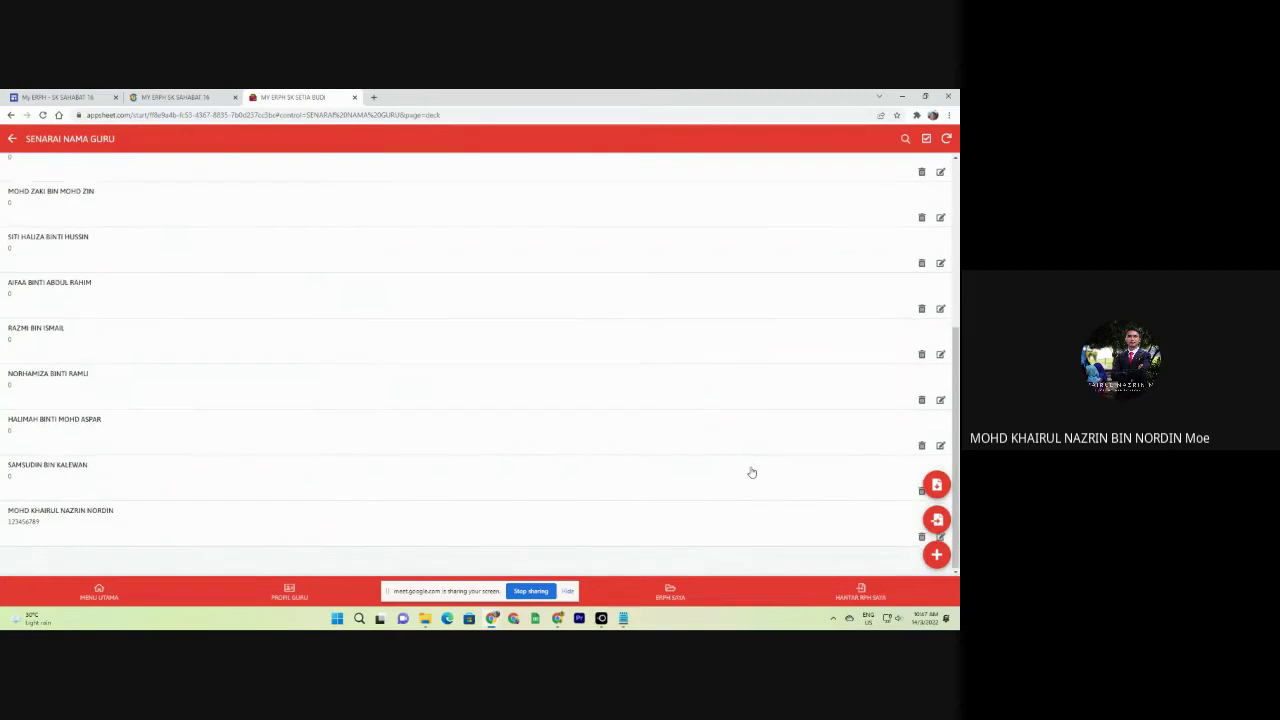
pyautogui.click(936, 519)
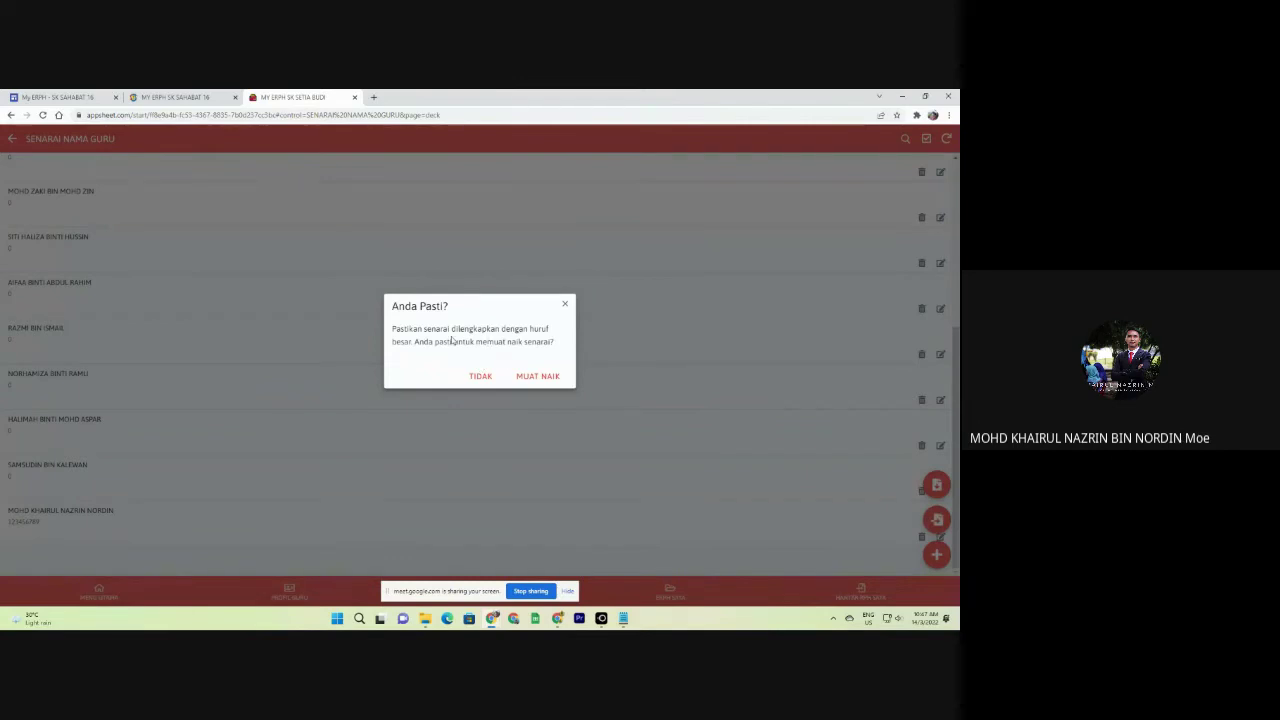
pyautogui.click(538, 376)
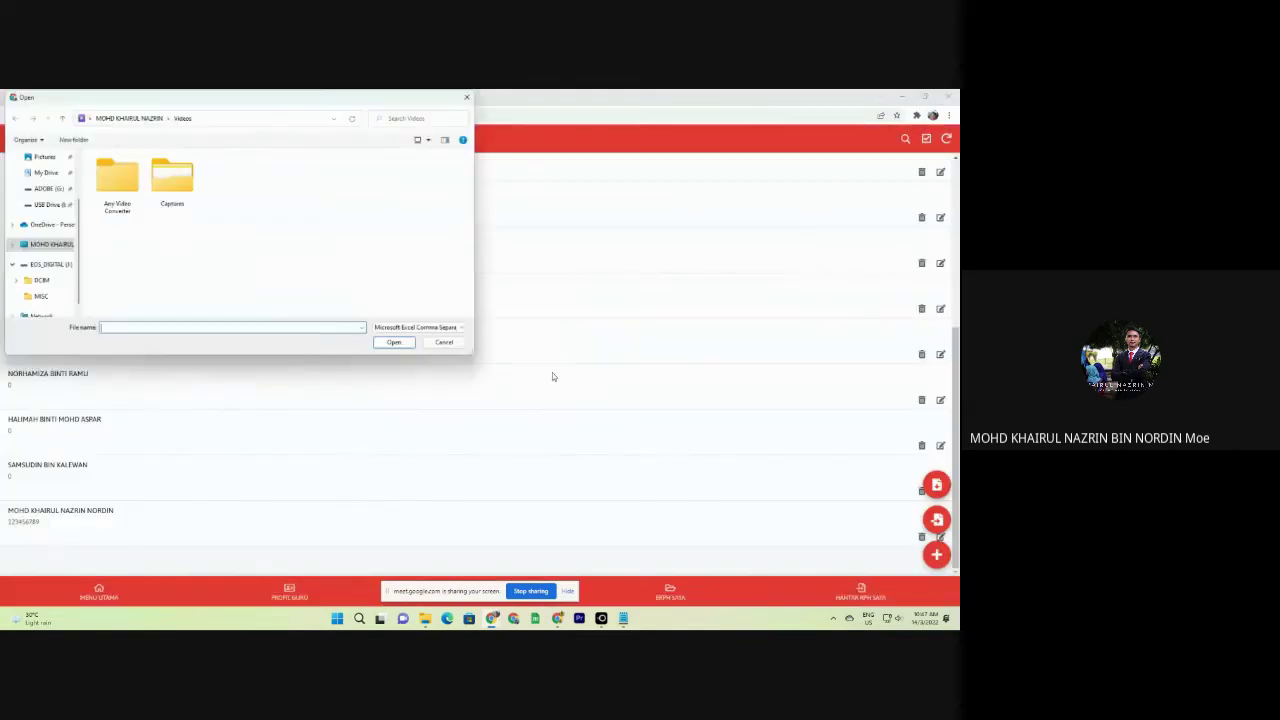
pyautogui.click(47, 156)
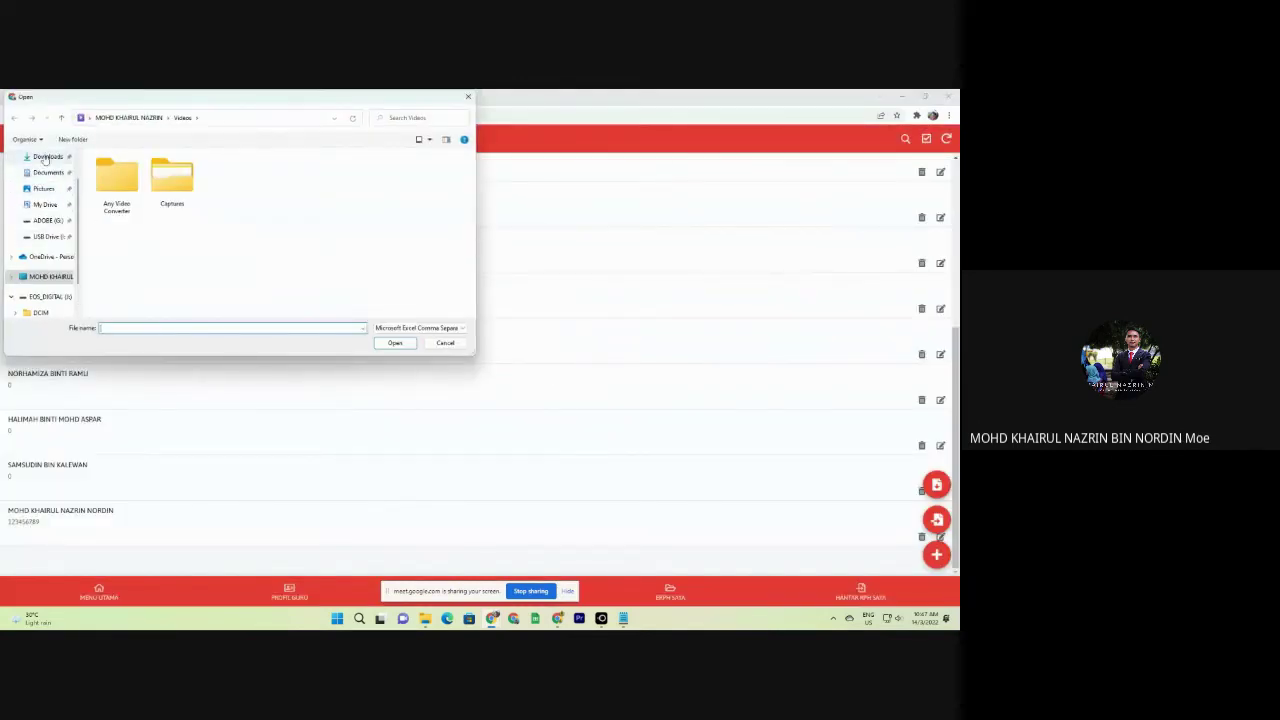
pyautogui.click(156, 184)
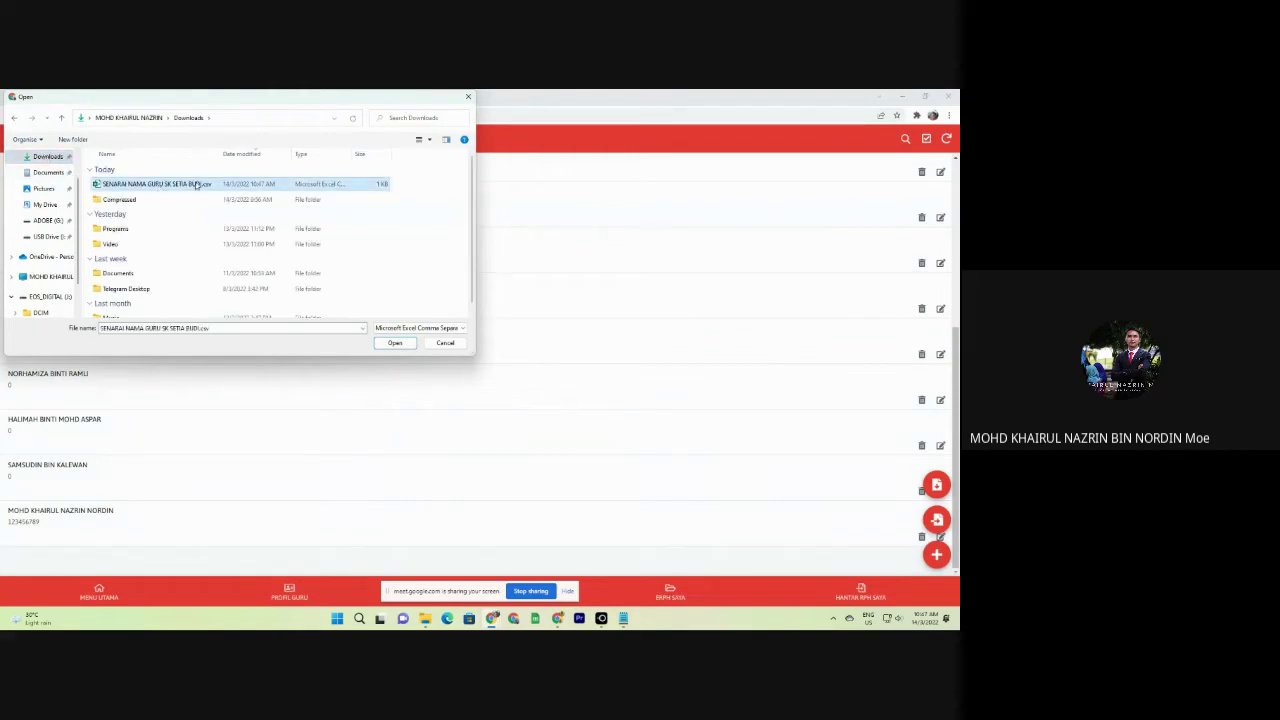
pyautogui.click(409, 345)
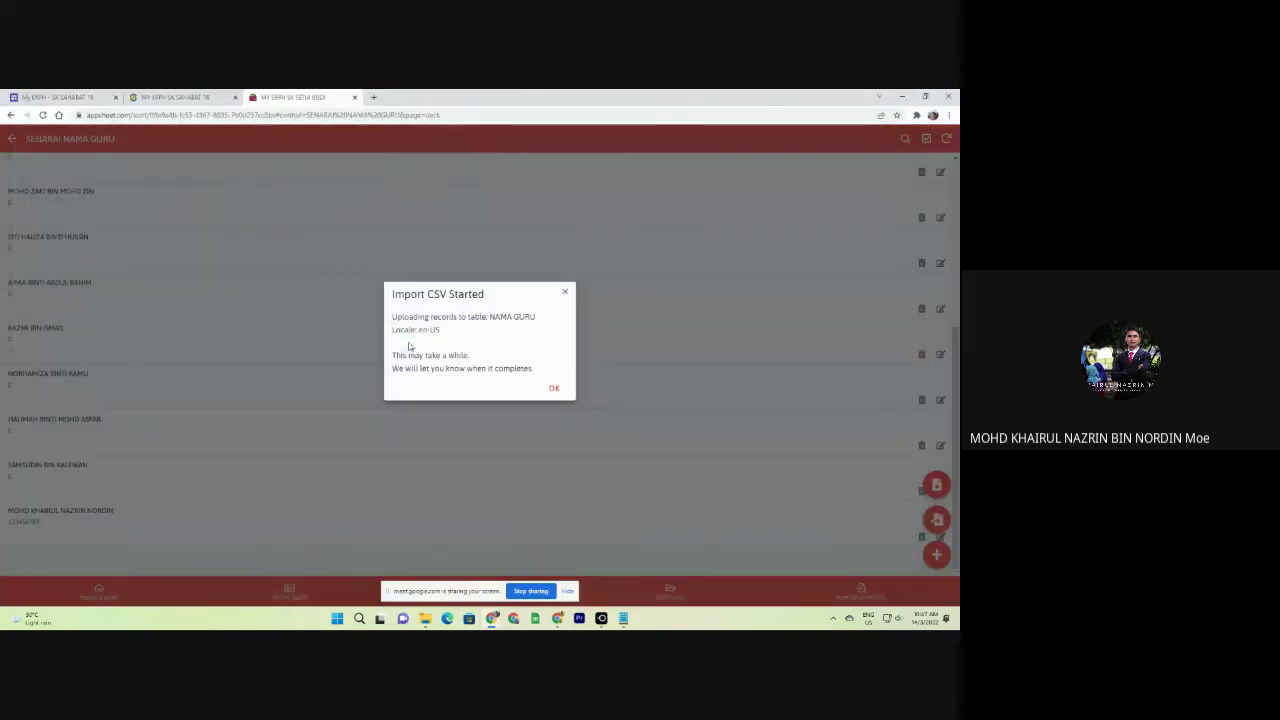
pyautogui.click(548, 391)
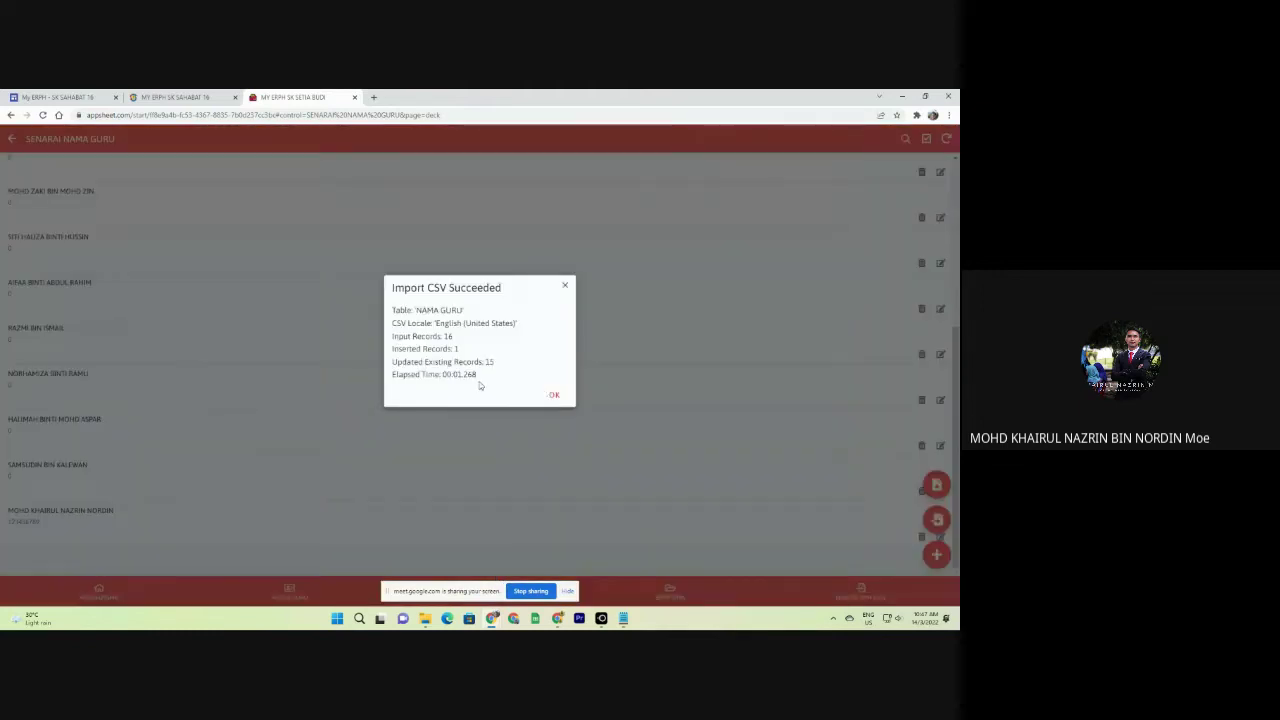
pyautogui.click(552, 394)
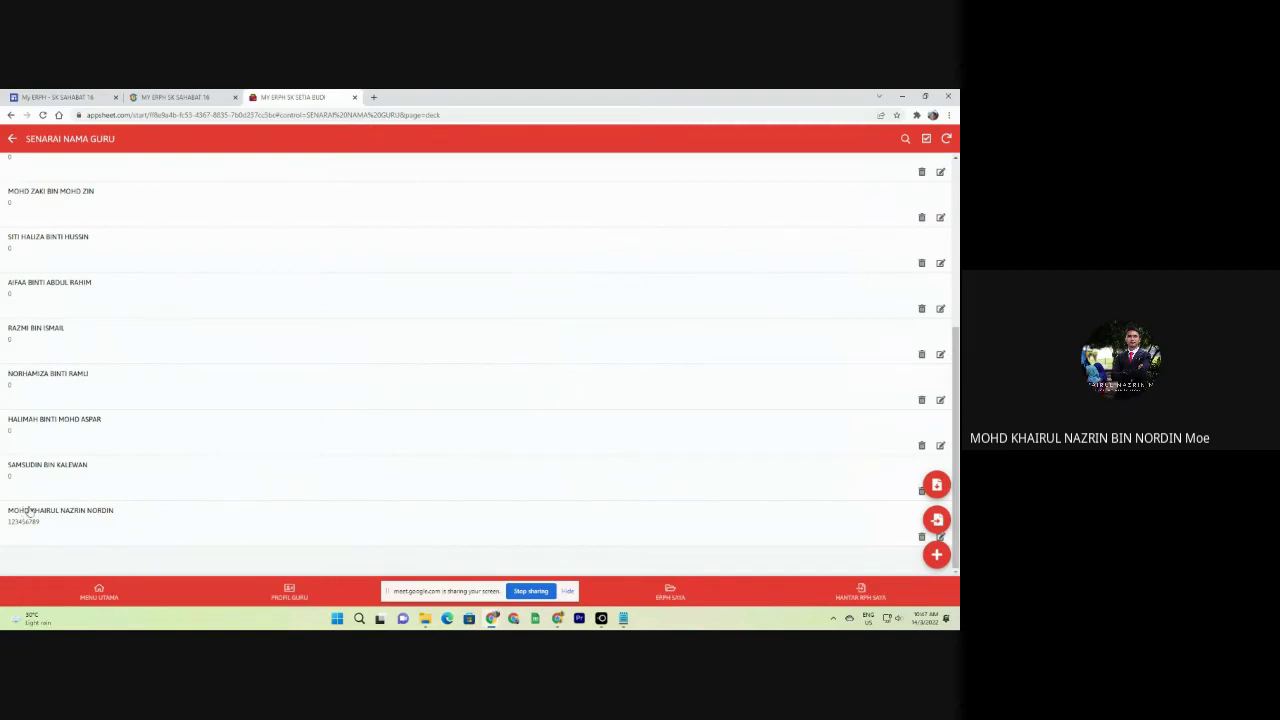
# Sync the app and scroll the teacher list to see the imported teachers.
pyautogui.scroll(3, 40, 500)
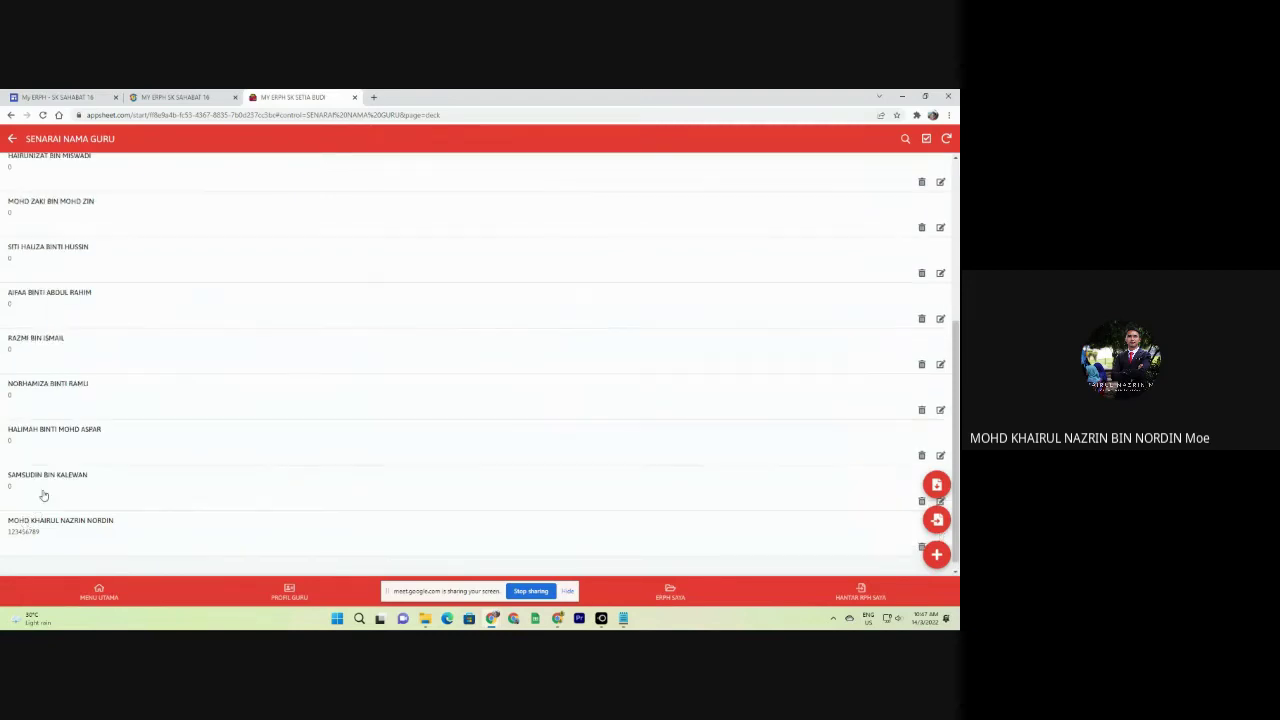
pyautogui.click(947, 139)
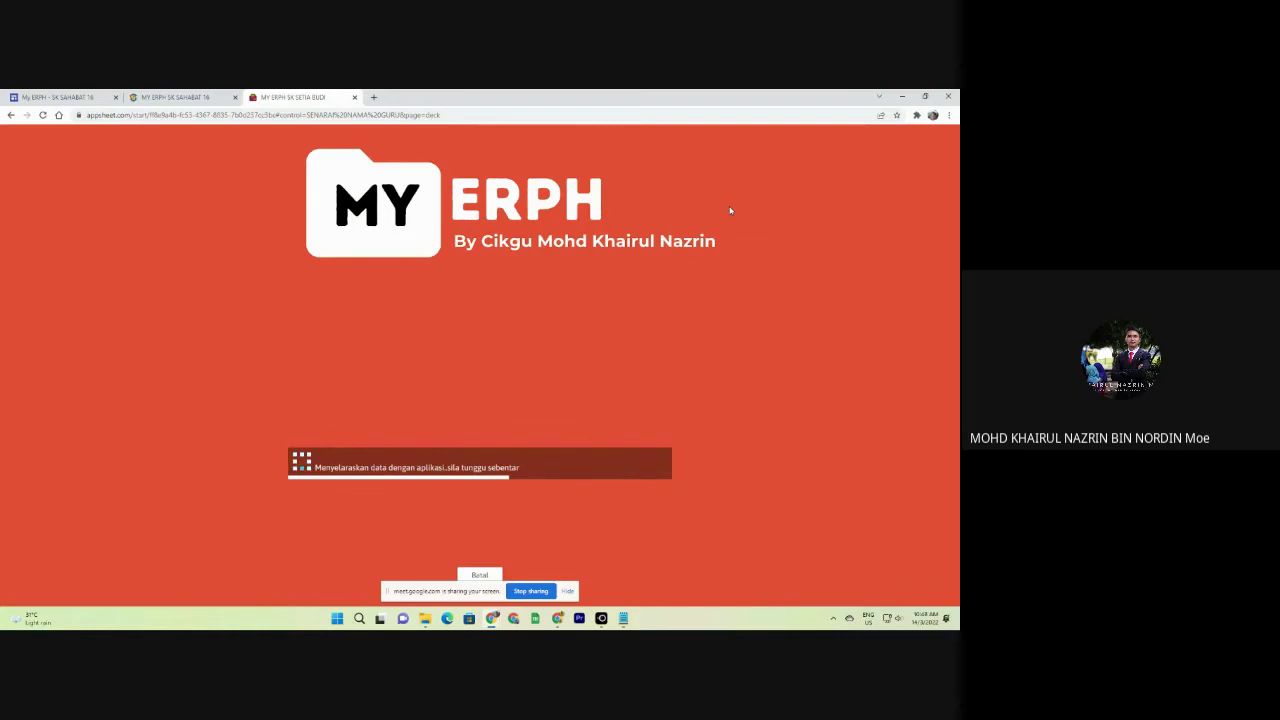
pyautogui.scroll(-3, 306, 320)
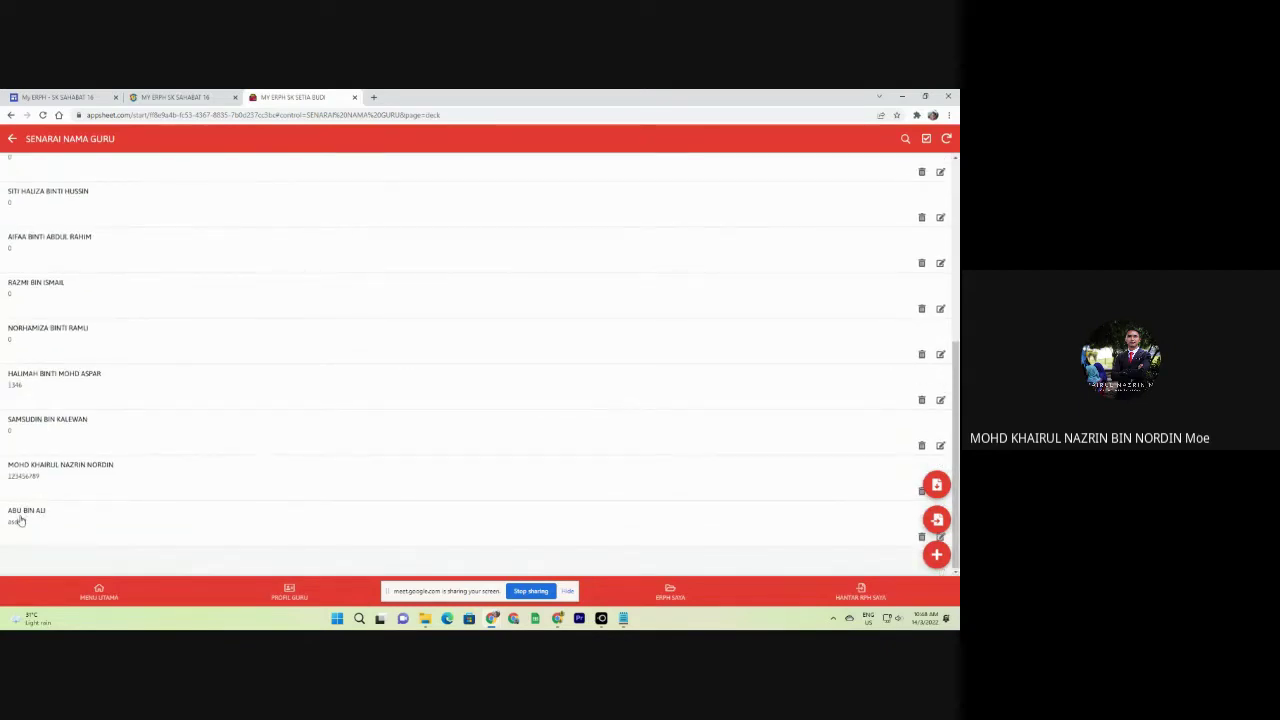
pyautogui.scroll(4, 23, 186)
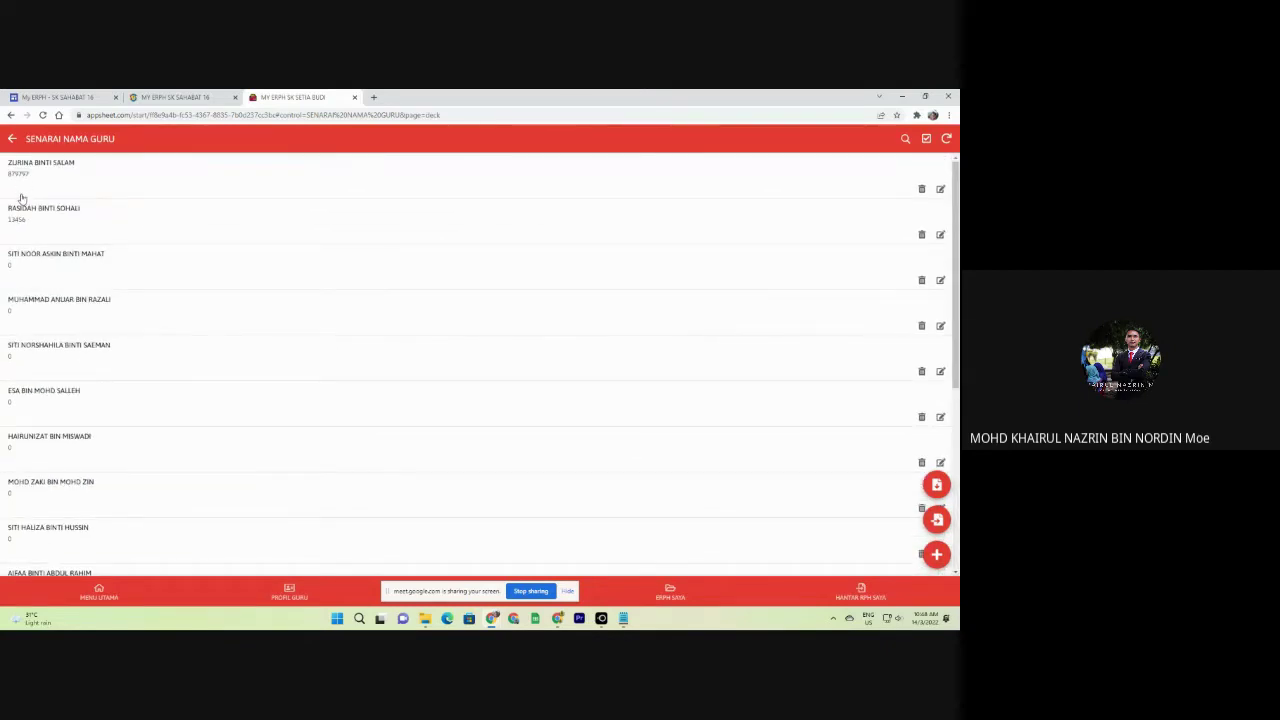
pyautogui.scroll(-1, 43, 180)
pyautogui.scroll(1, 148, 187)
# View the first teacher's MAKLUMAT GURU record, then back out to ADMINISTRATOR.
pyautogui.click(148, 187)
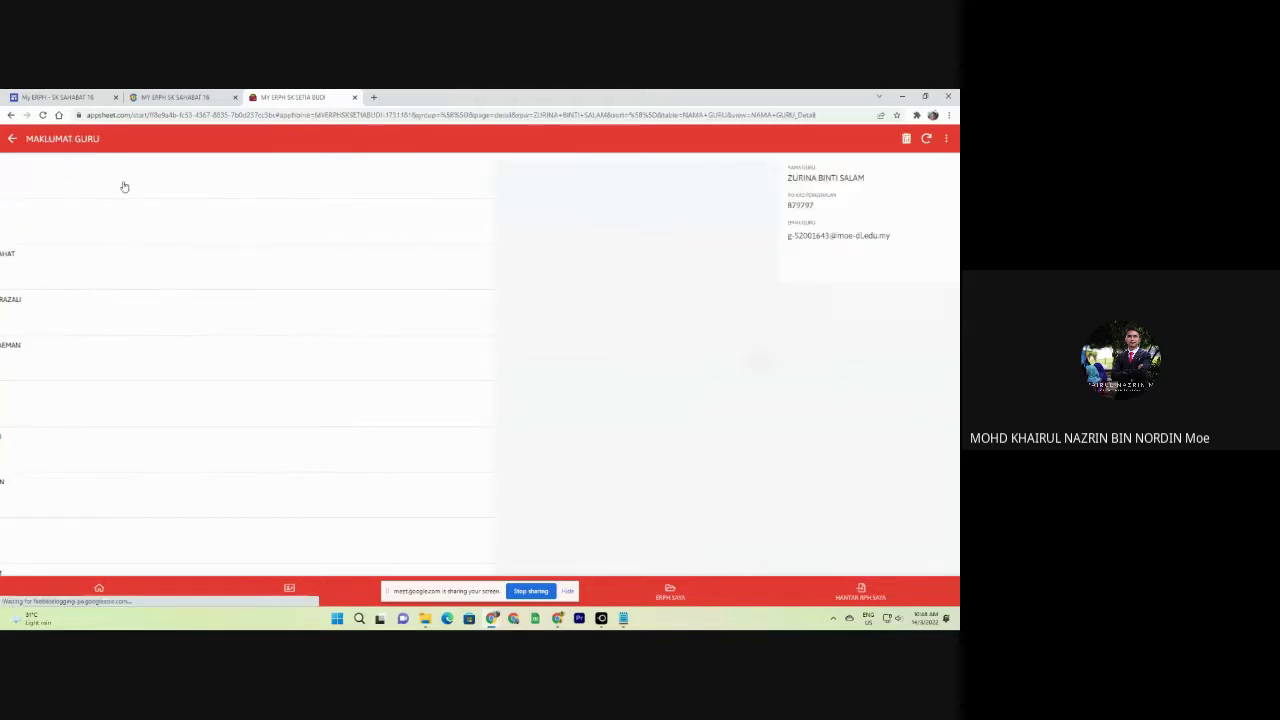
pyautogui.click(13, 140)
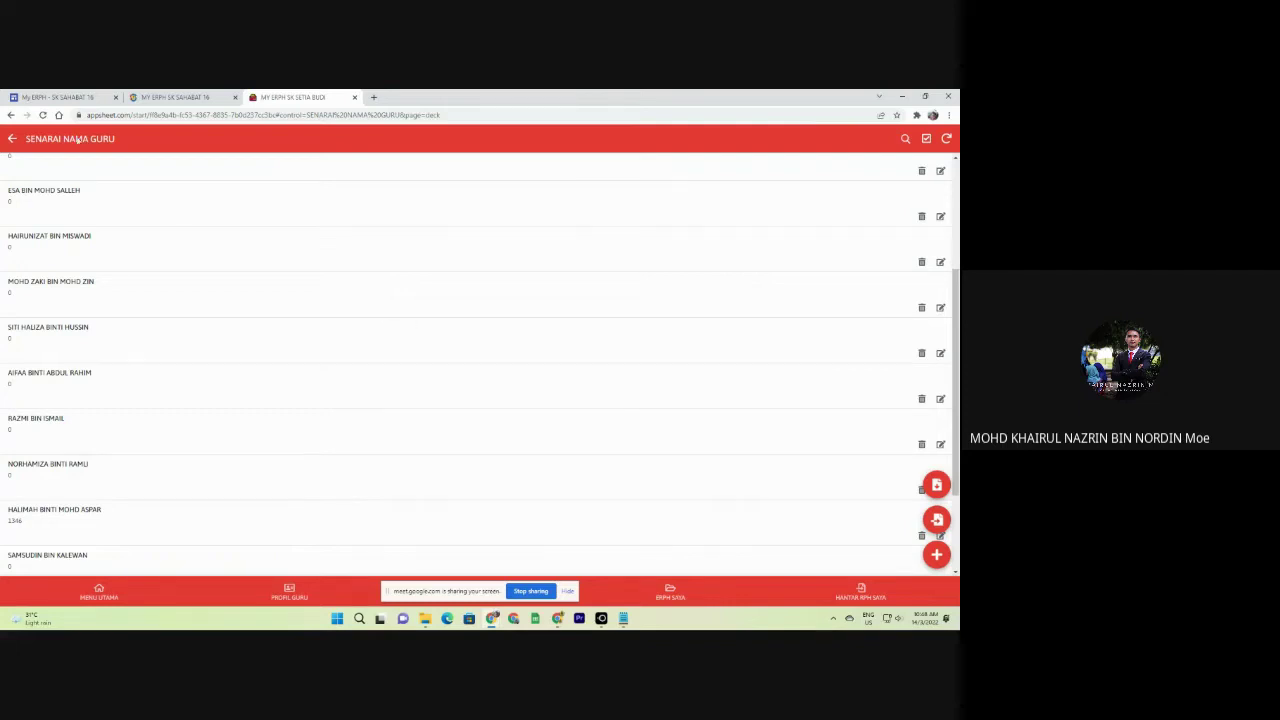
pyautogui.click(13, 140)
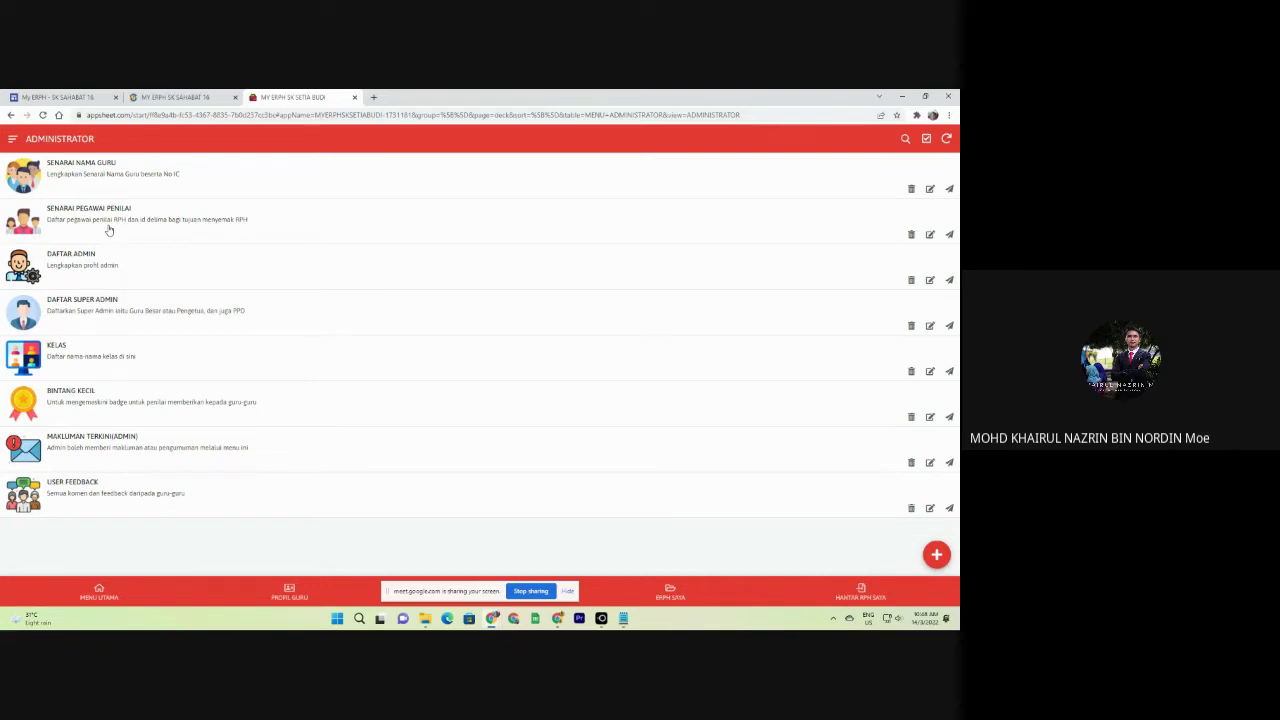
# Look through SENARAI PEGAWAI PENILAI and the main menu's evaluating officer menu.
pyautogui.click(281, 232)
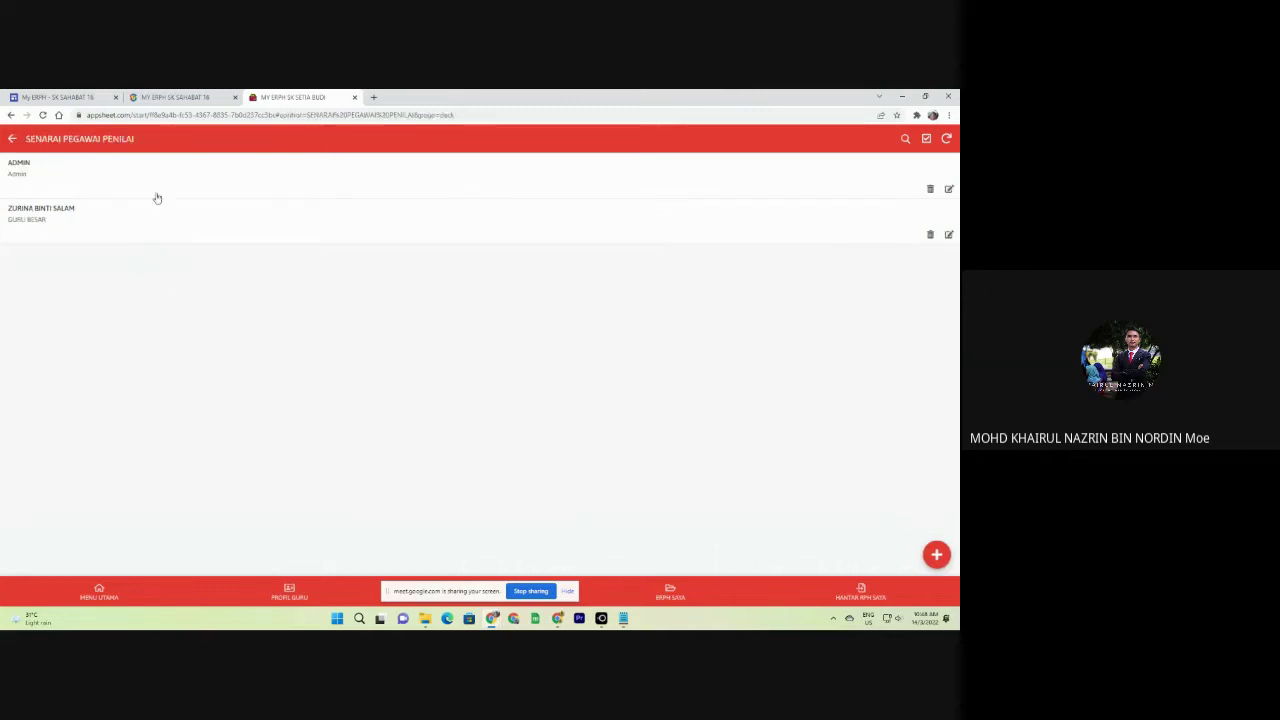
pyautogui.click(12, 139)
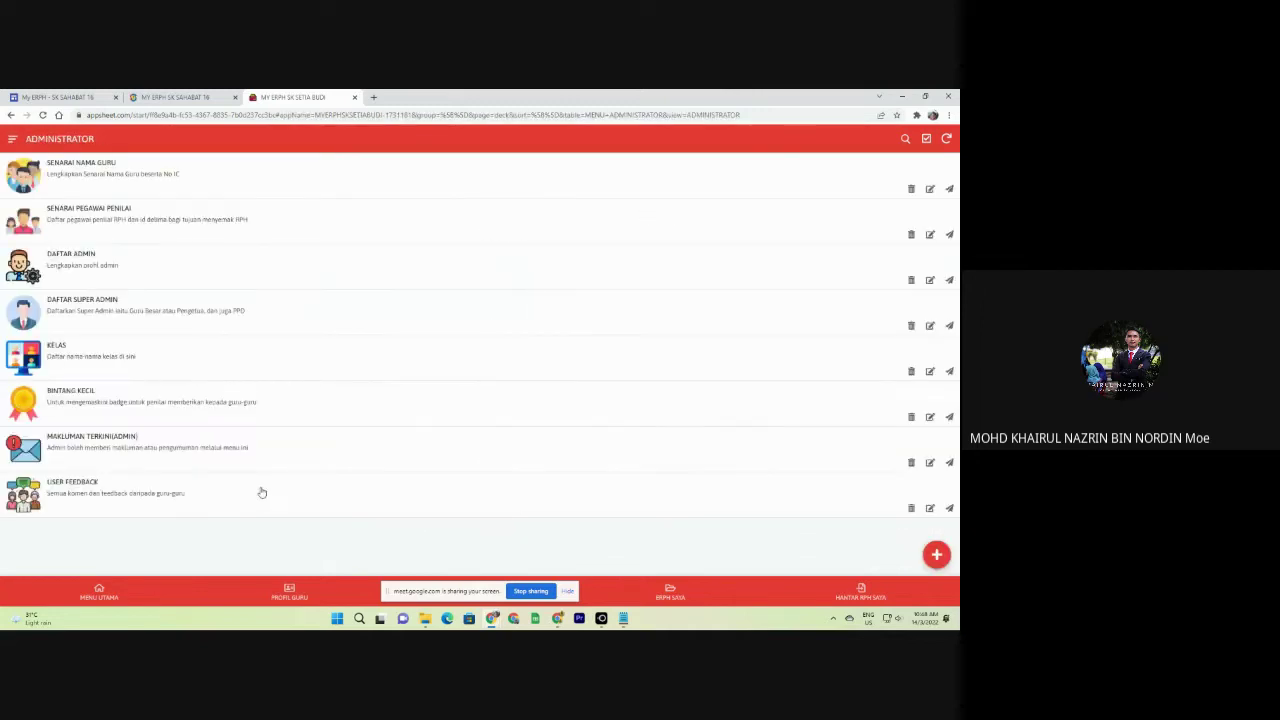
pyautogui.click(132, 592)
pyautogui.scroll(-5, 181, 490)
pyautogui.scroll(-1, 181, 490)
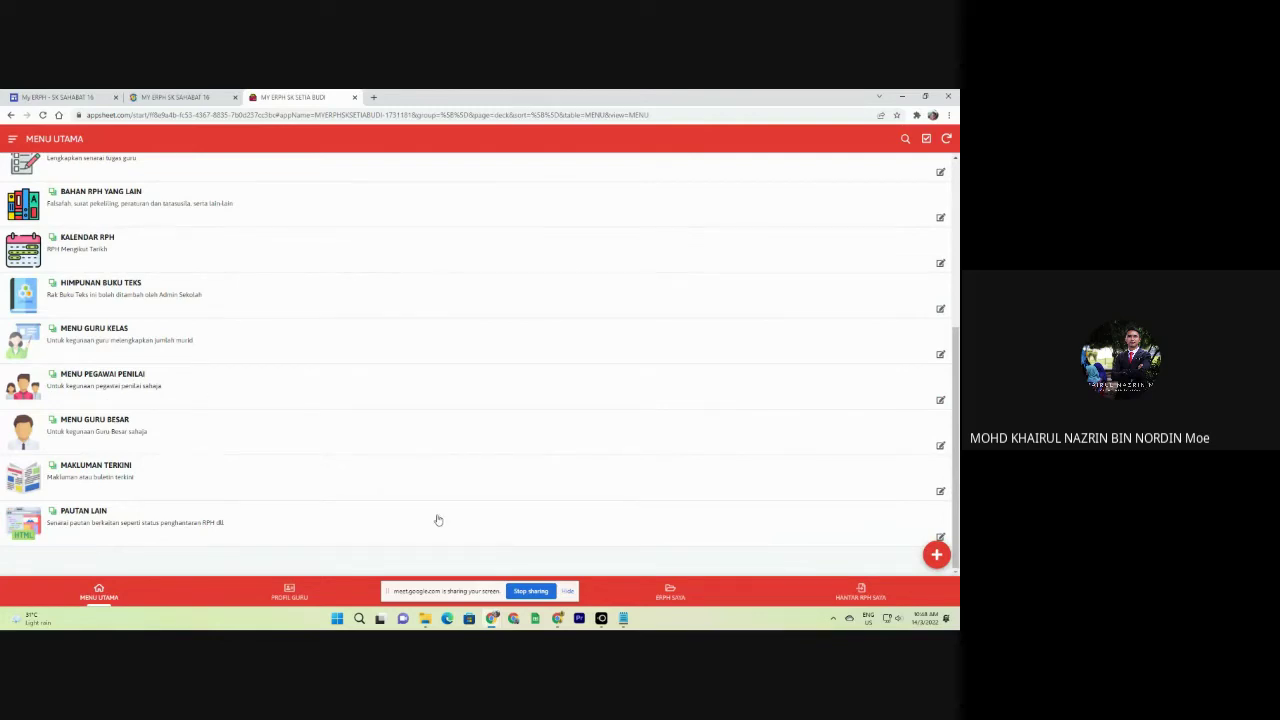
pyautogui.click(335, 400)
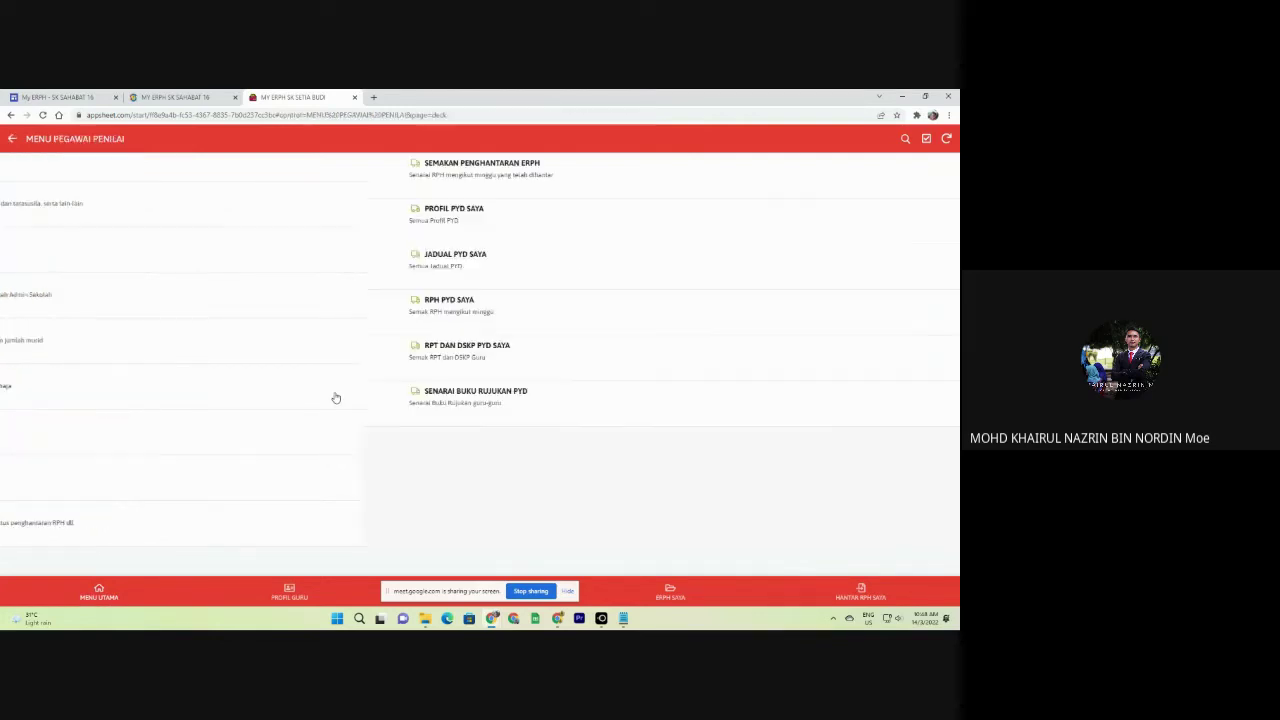
pyautogui.click(12, 139)
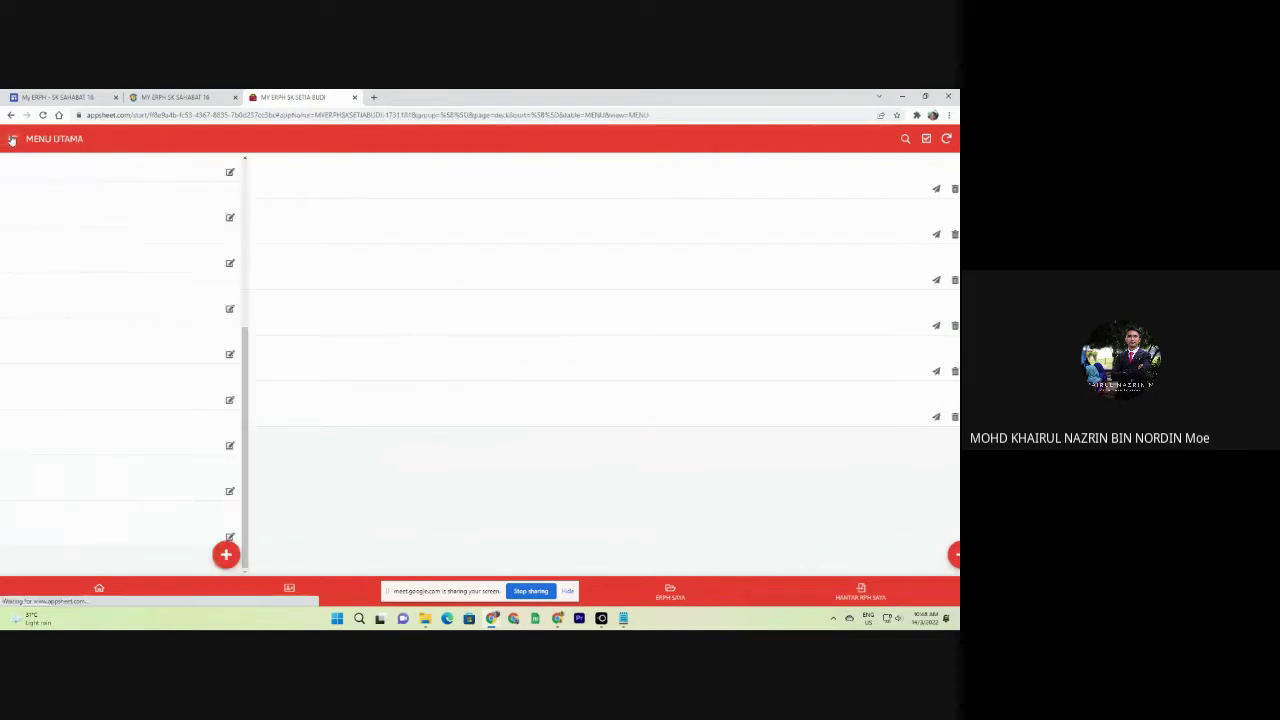
pyautogui.click(112, 388)
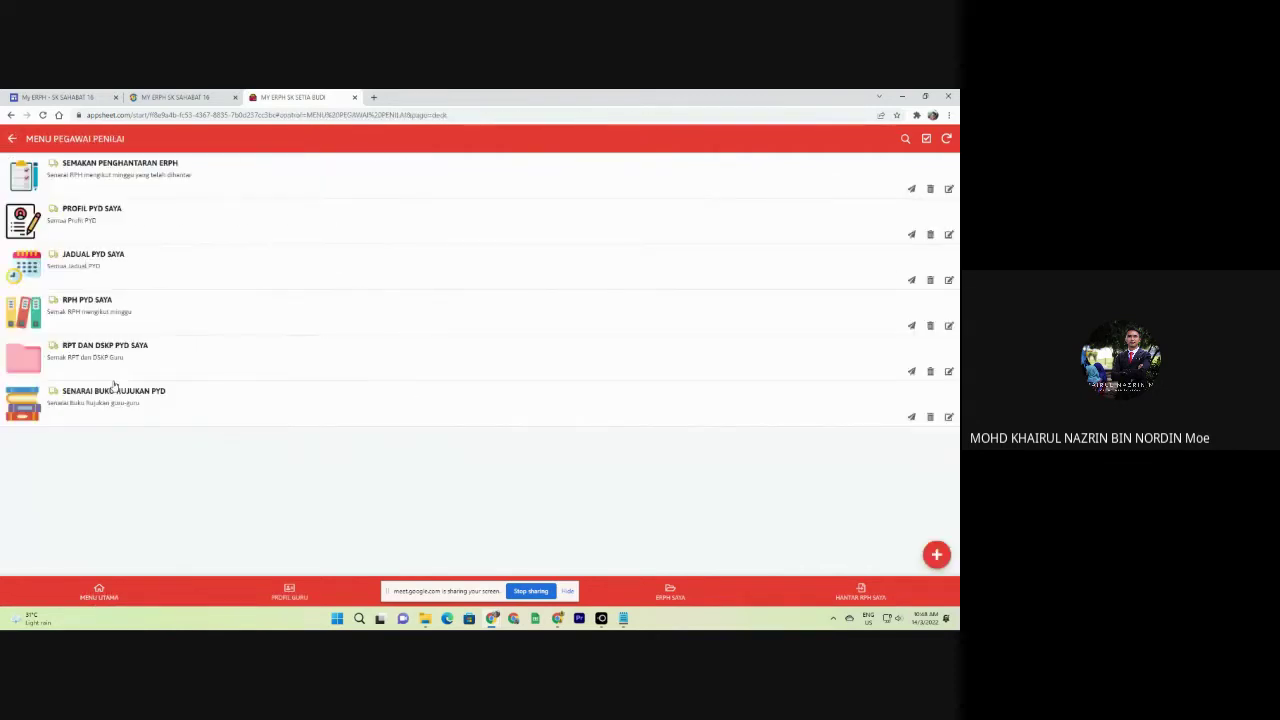
pyautogui.click(12, 139)
# Delete the ADMIN entry from SENARAI PEGAWAI PENILAI and go to MENU UTAMA.
pyautogui.click(12, 139)
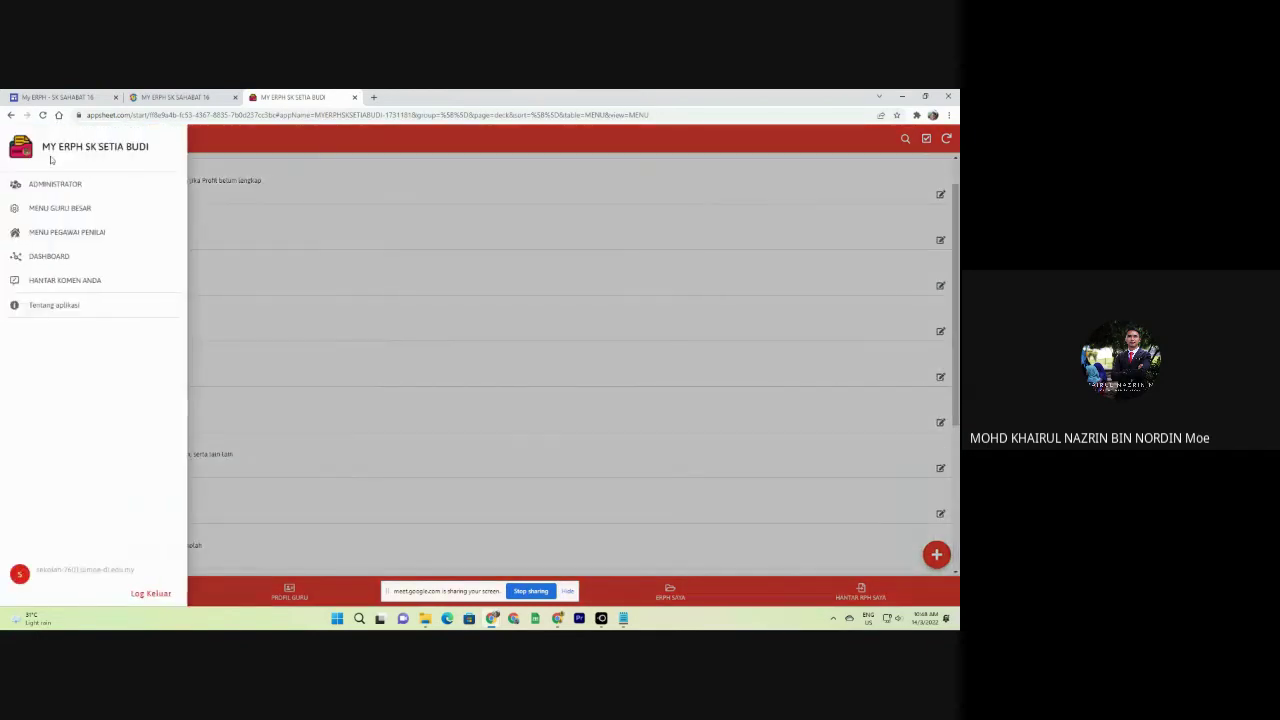
pyautogui.click(60, 183)
pyautogui.click(90, 206)
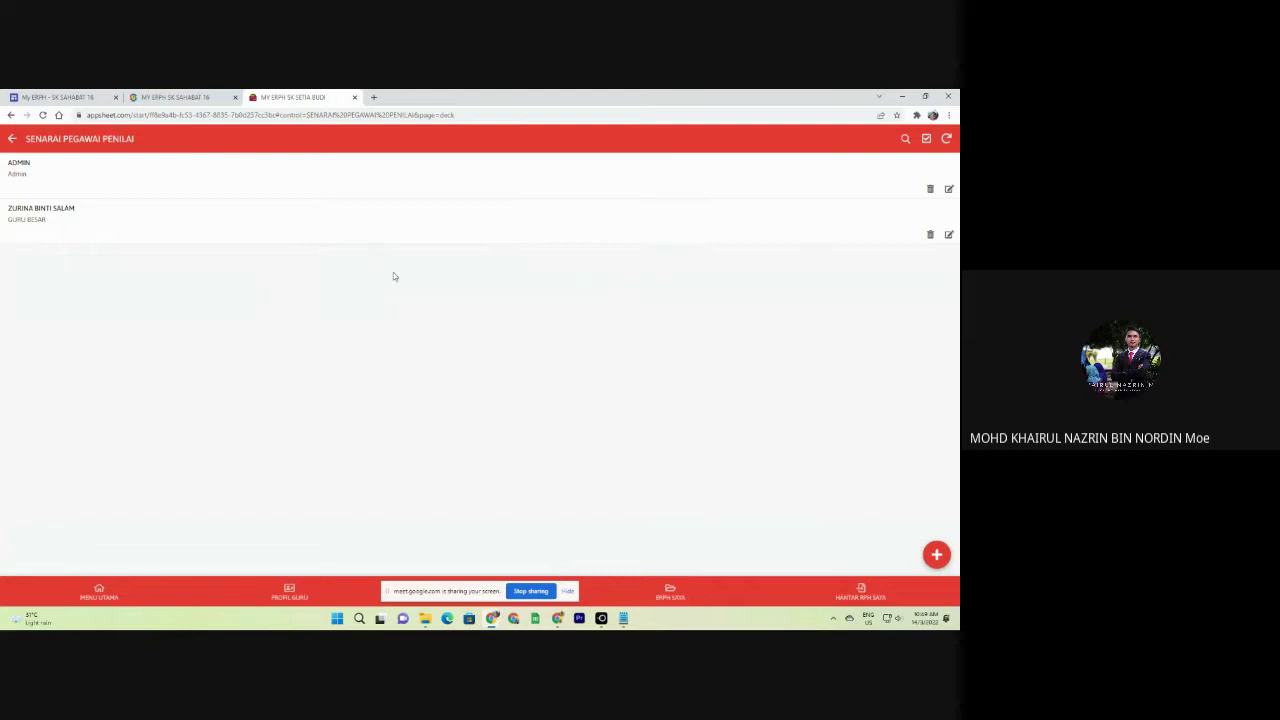
pyautogui.click(930, 189)
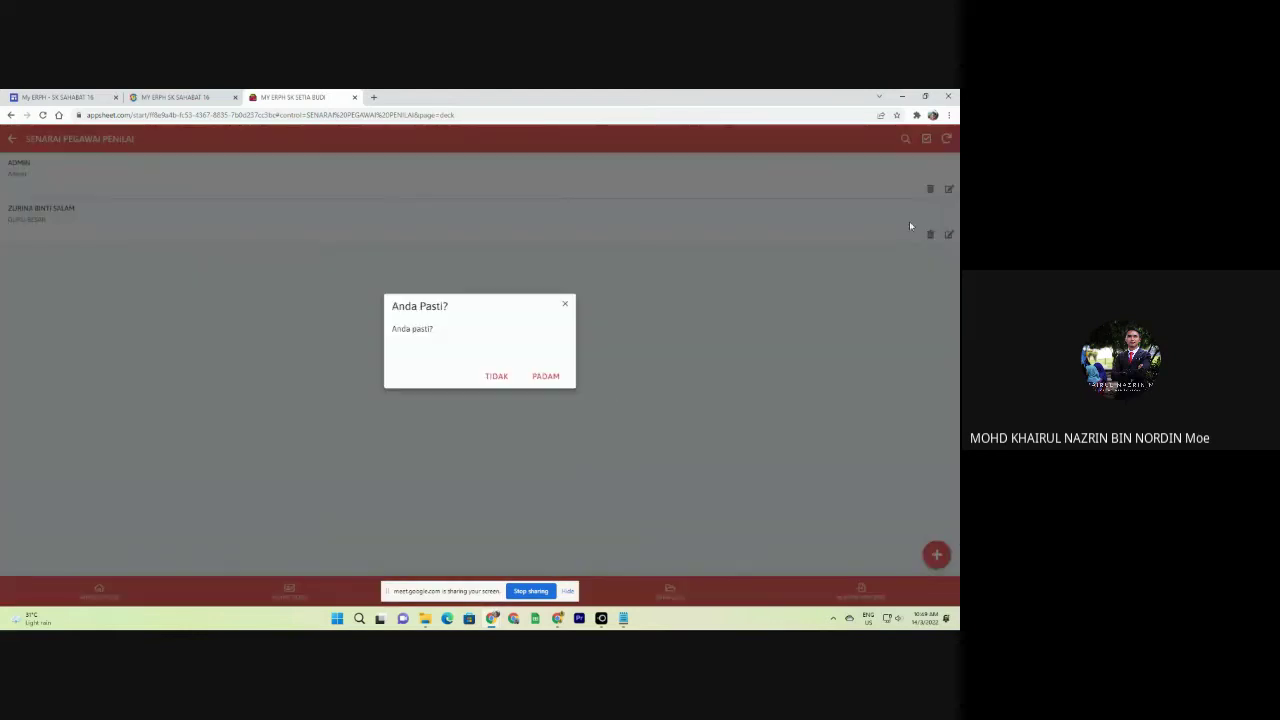
pyautogui.click(546, 377)
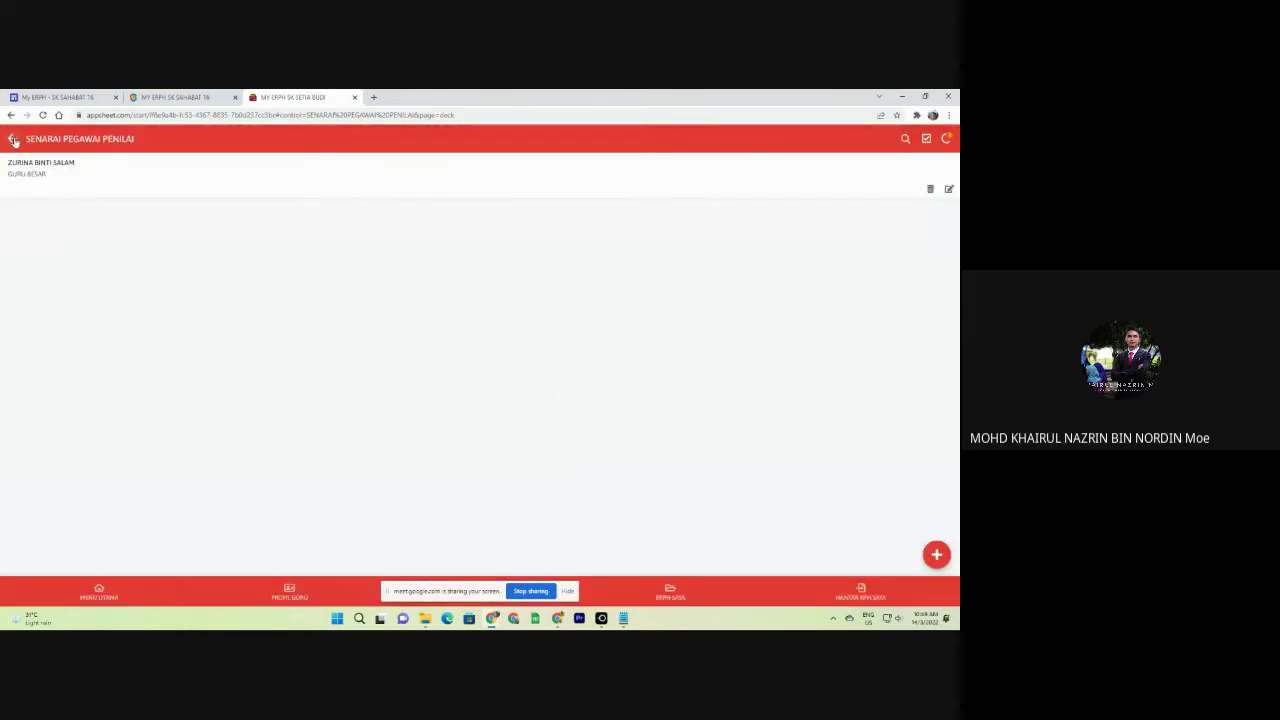
pyautogui.click(98, 591)
# Check the evaluating officer menu from MENU UTAMA twice, returning to the main menu.
pyautogui.scroll(-5, 90, 449)
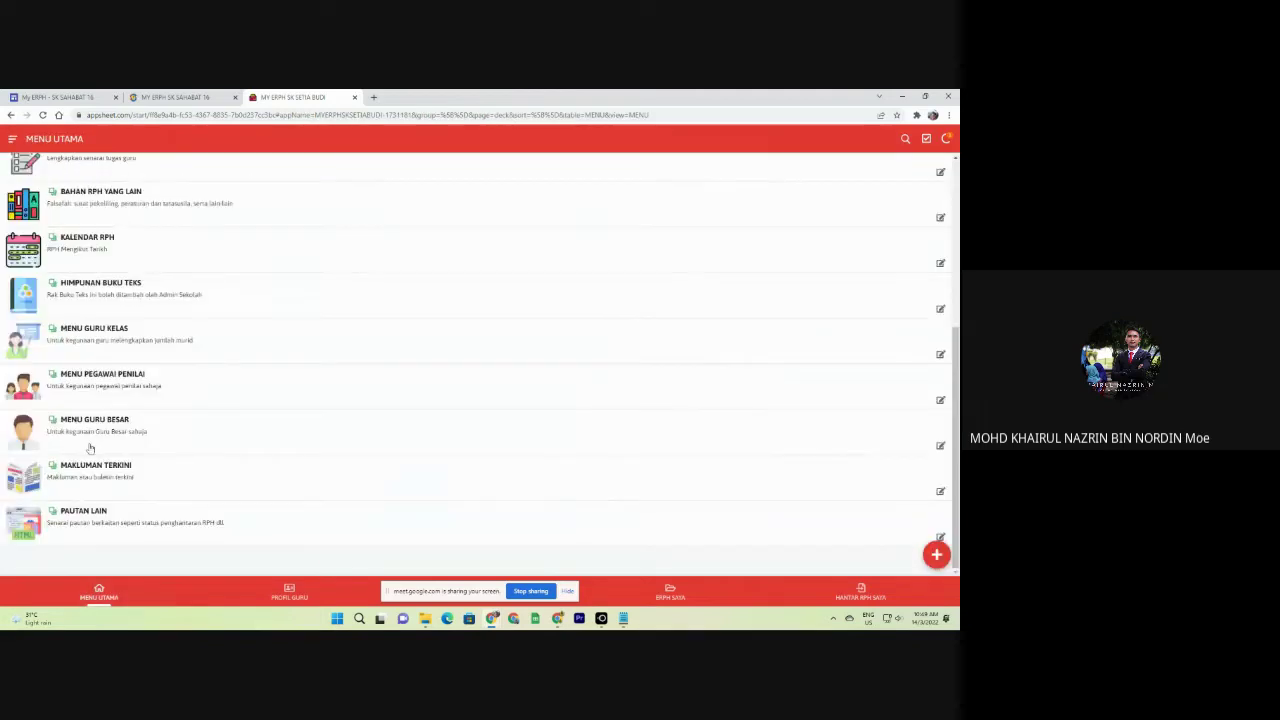
pyautogui.click(82, 388)
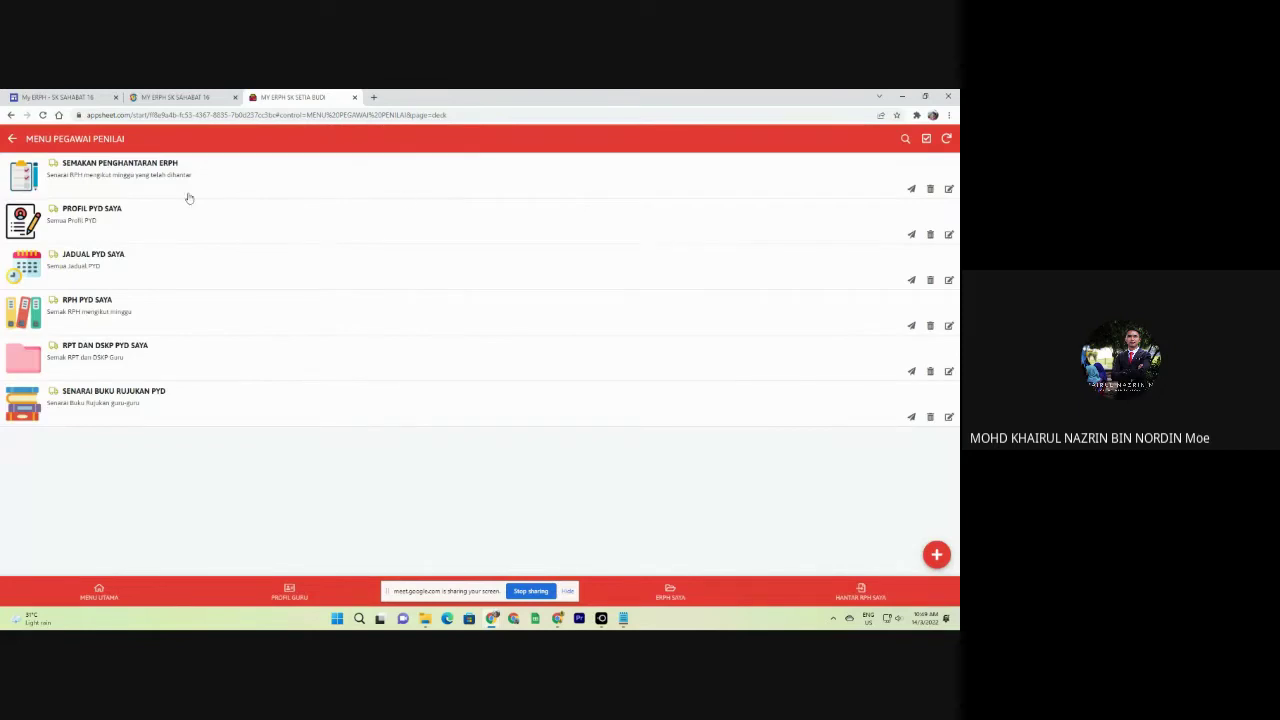
pyautogui.click(97, 588)
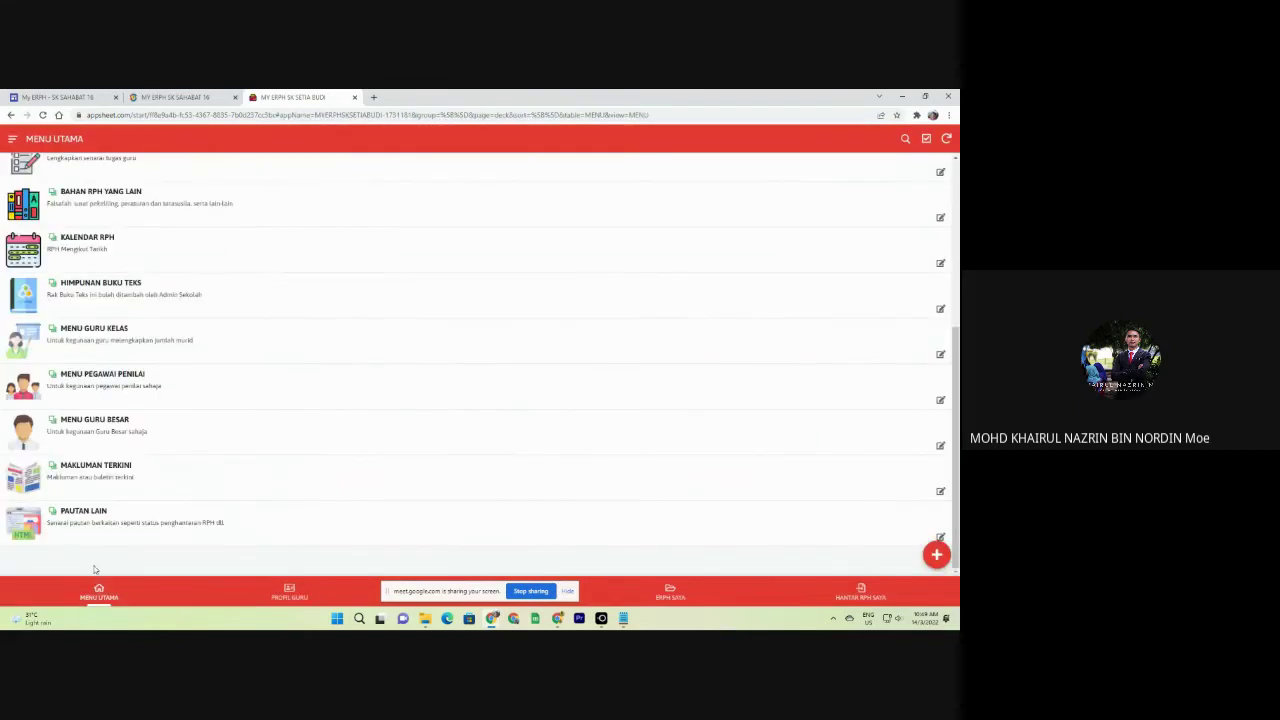
pyautogui.click(123, 383)
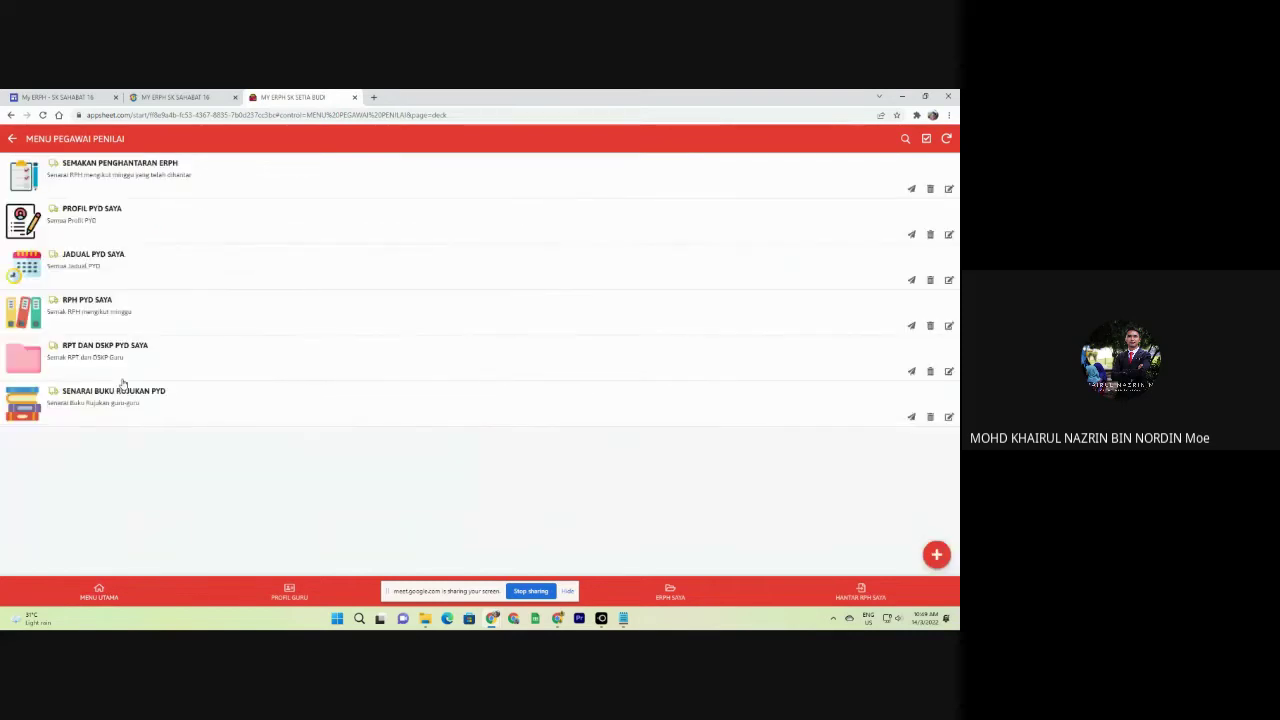
pyautogui.click(98, 590)
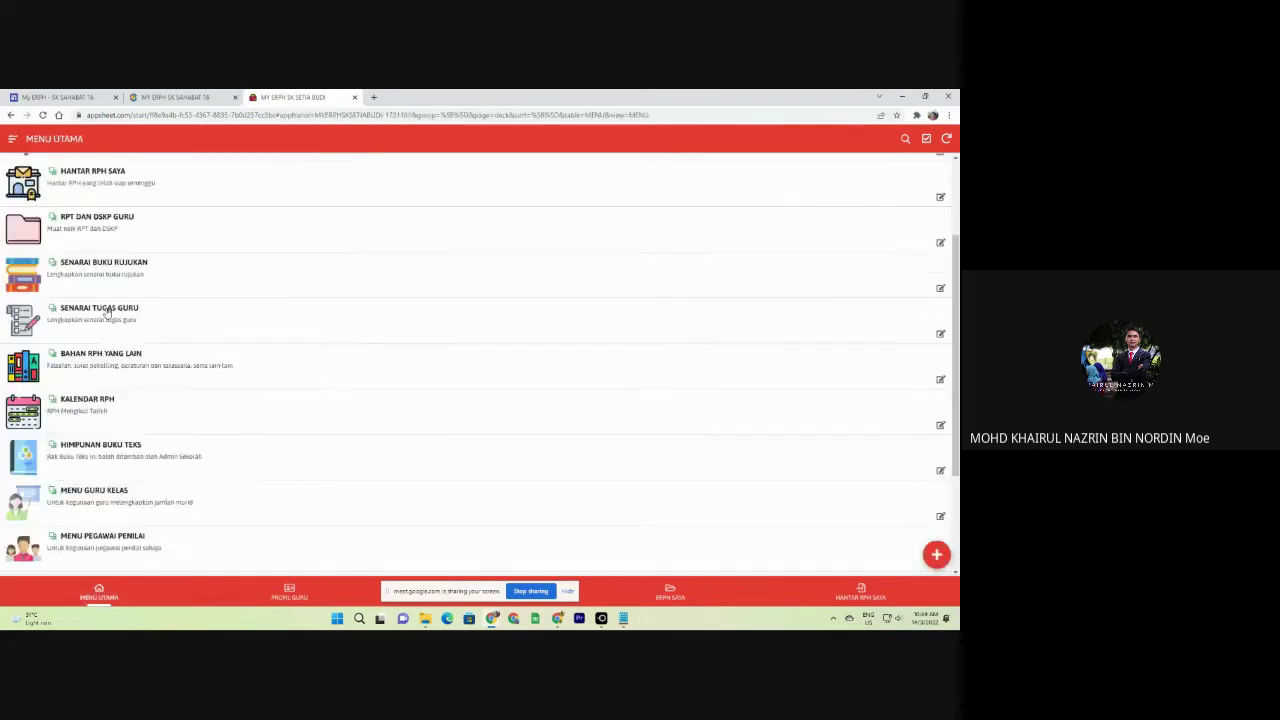
# Navigate via the side drawer to ADMINISTRATOR > SENARAI PEGAWAI PENILAI.
pyautogui.click(12, 139)
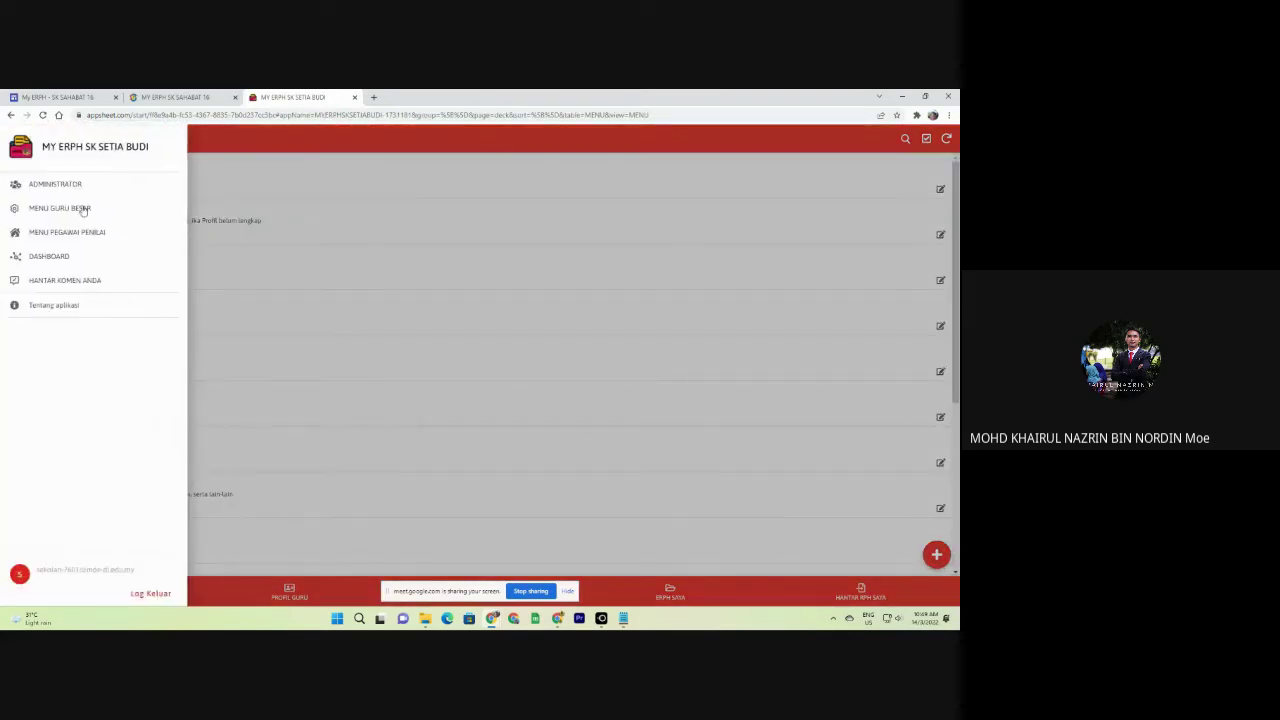
pyautogui.click(80, 208)
pyautogui.click(14, 140)
pyautogui.click(35, 183)
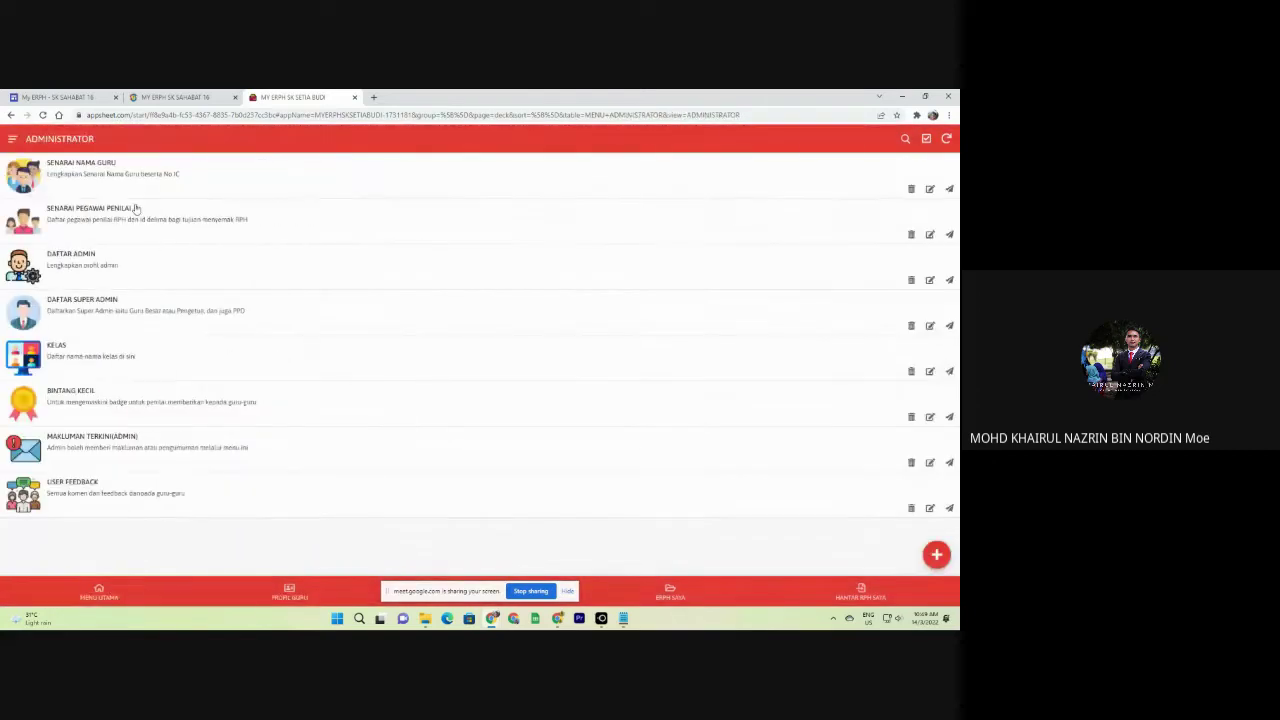
pyautogui.click(117, 226)
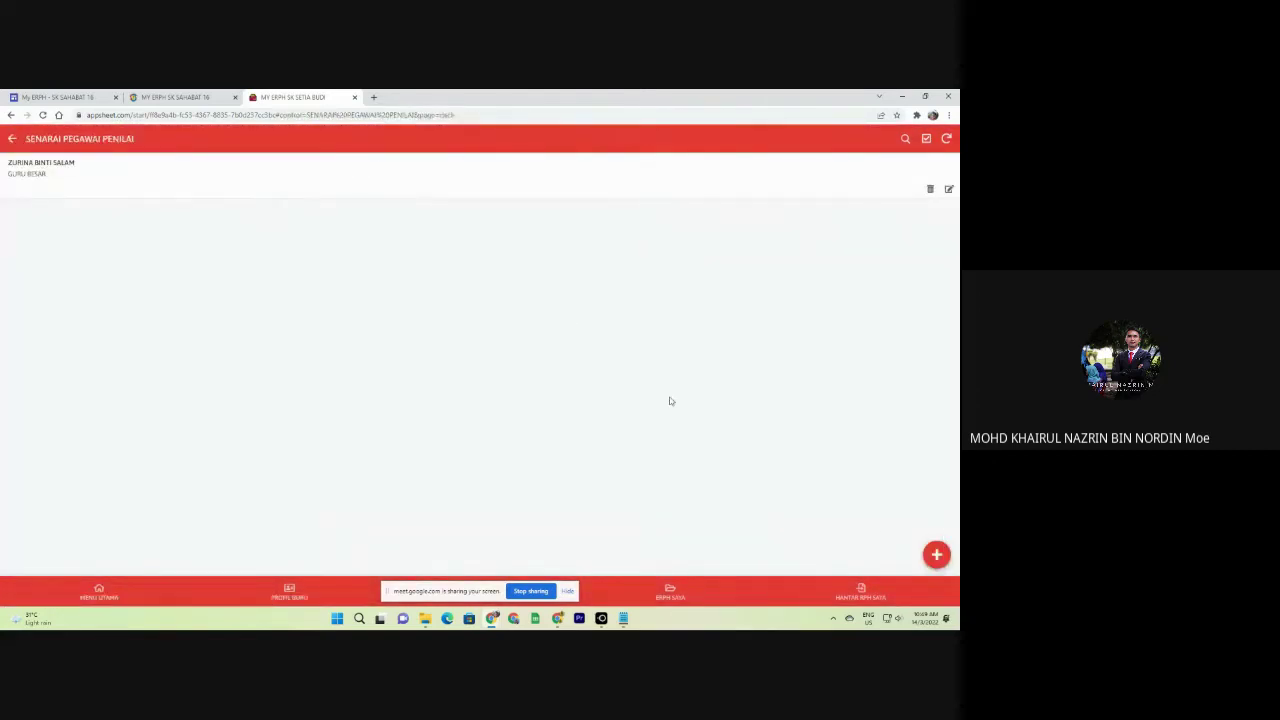
# Start a new evaluating officer entry and choose the officer's name and e-mail address.
pyautogui.click(934, 553)
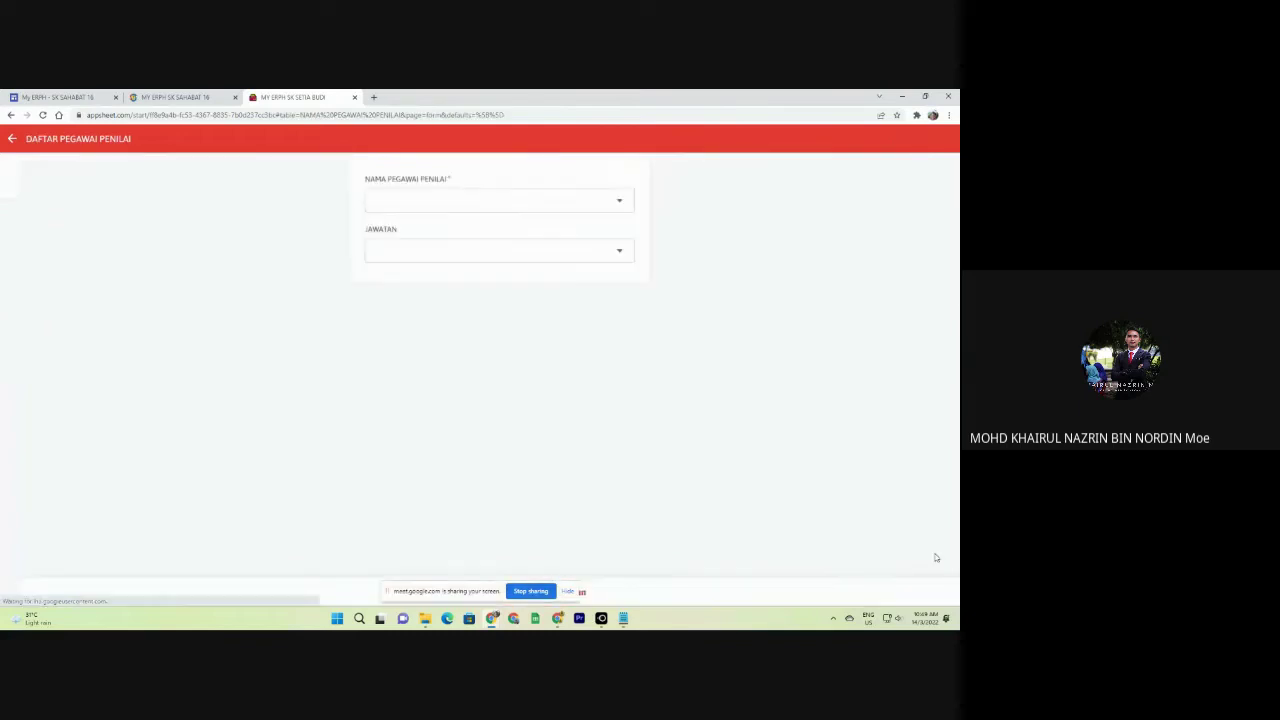
pyautogui.click(428, 205)
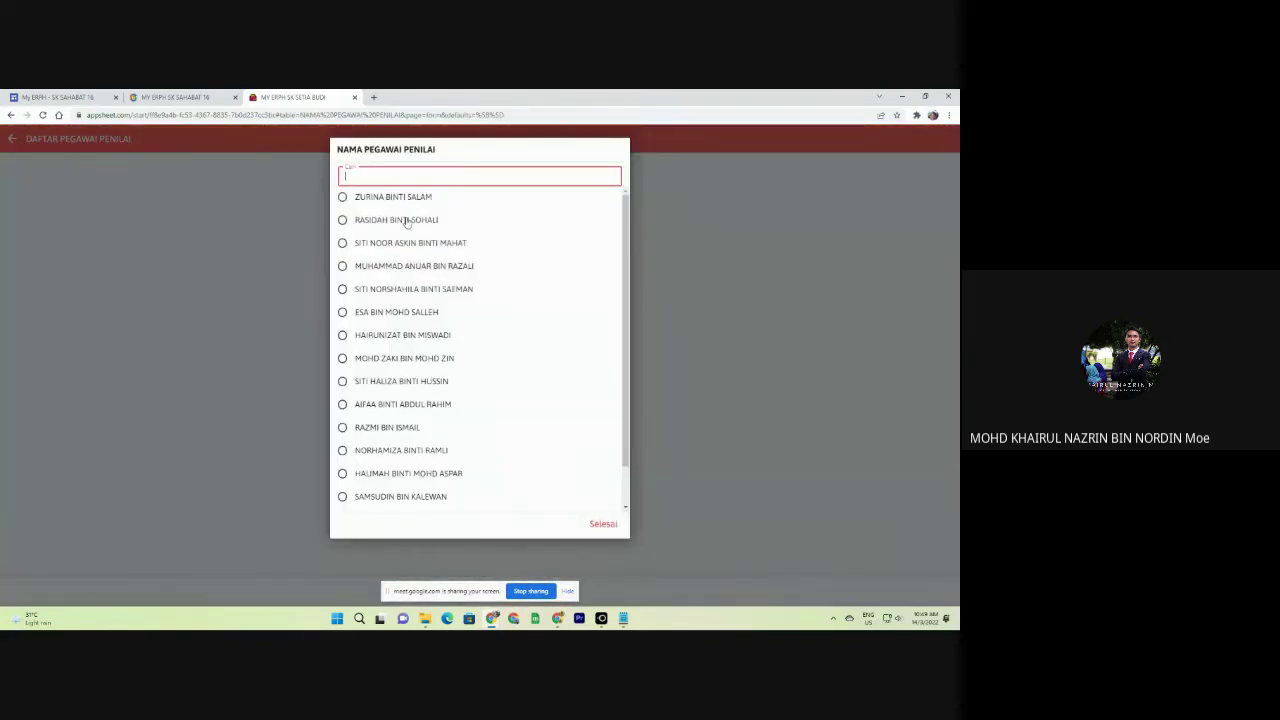
pyautogui.click(406, 222)
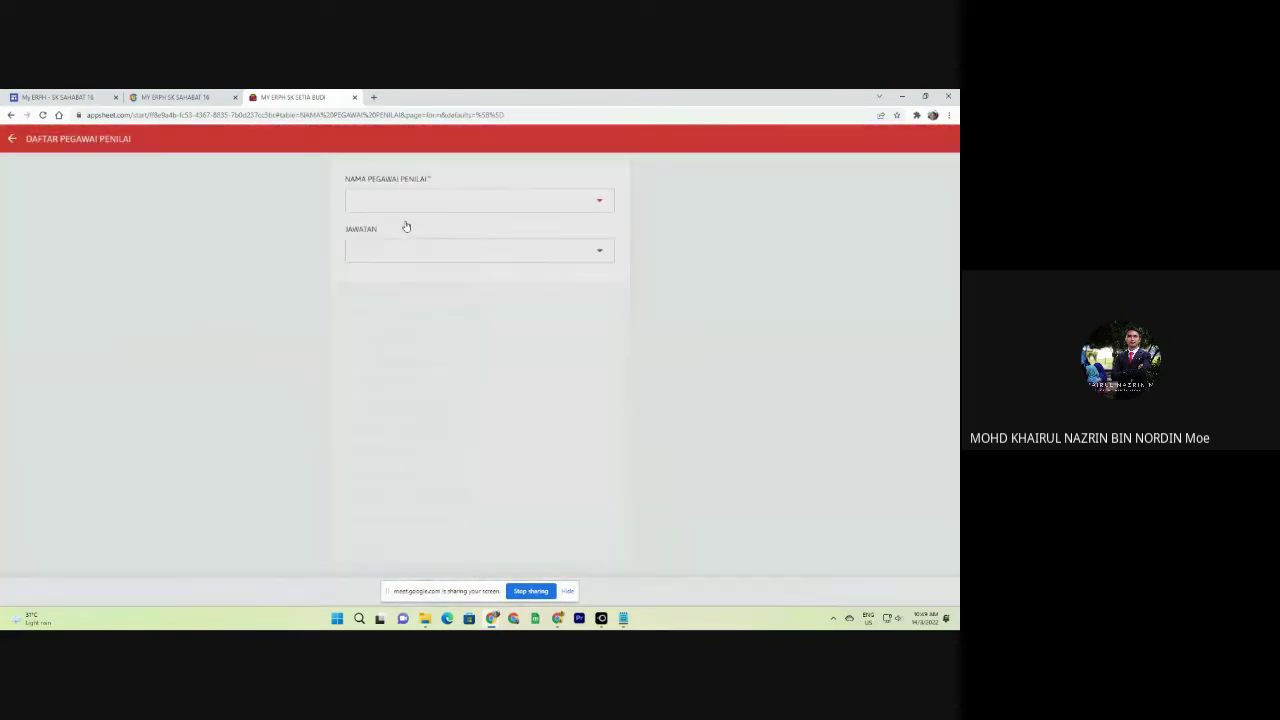
pyautogui.click(391, 248)
pyautogui.click(372, 172)
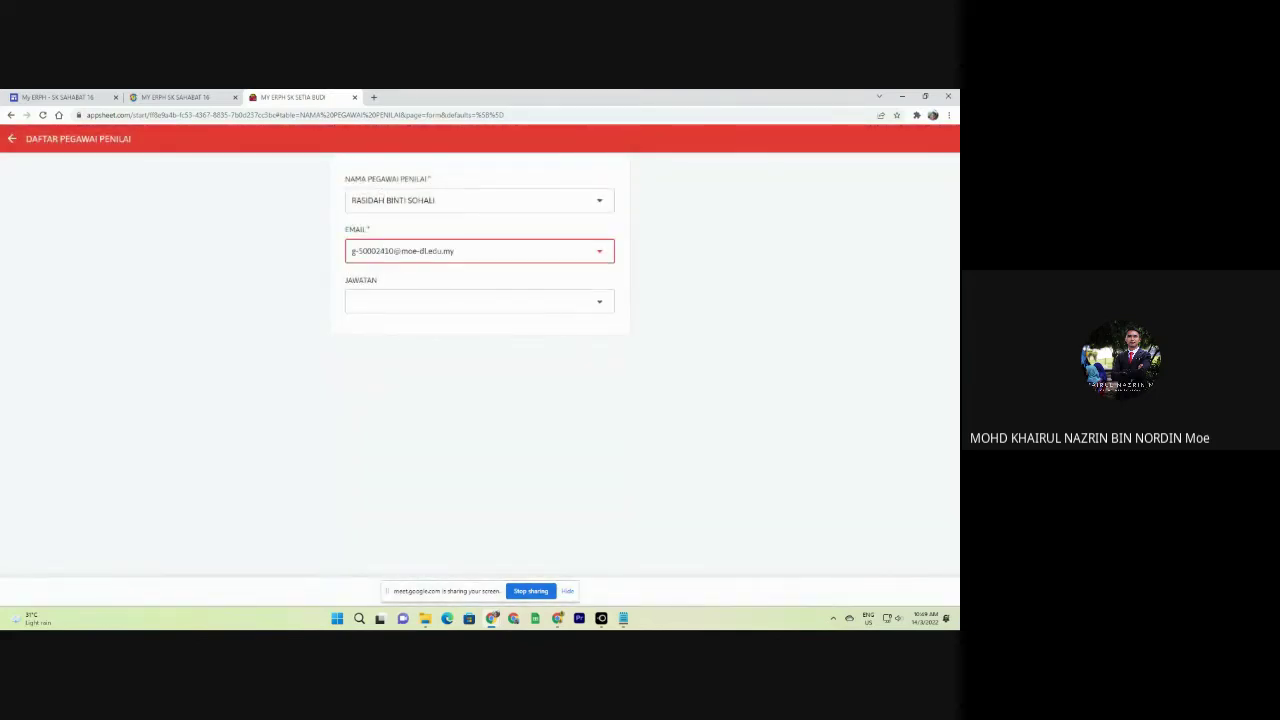
# Set the position to PEGAWAI PENDIDIKAN DAERAH BATU PAHAT and save the entry.
pyautogui.click(428, 304)
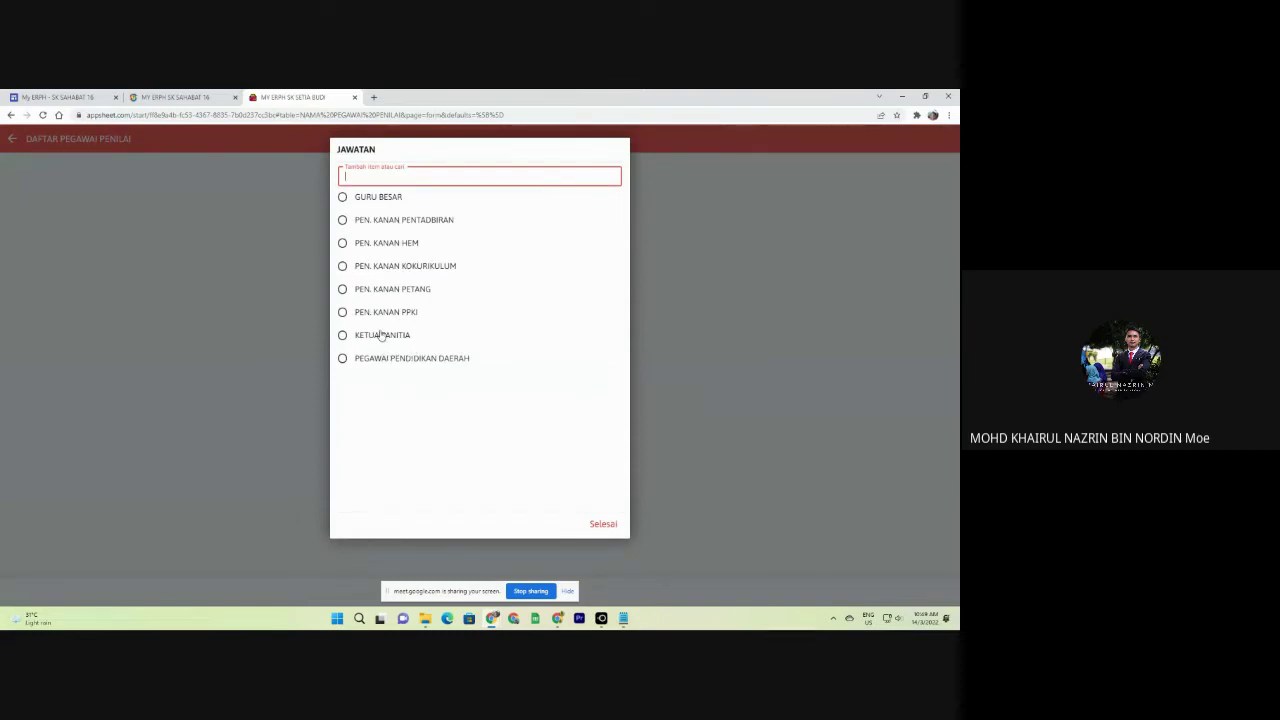
pyautogui.write('PEGAWAI PEN')
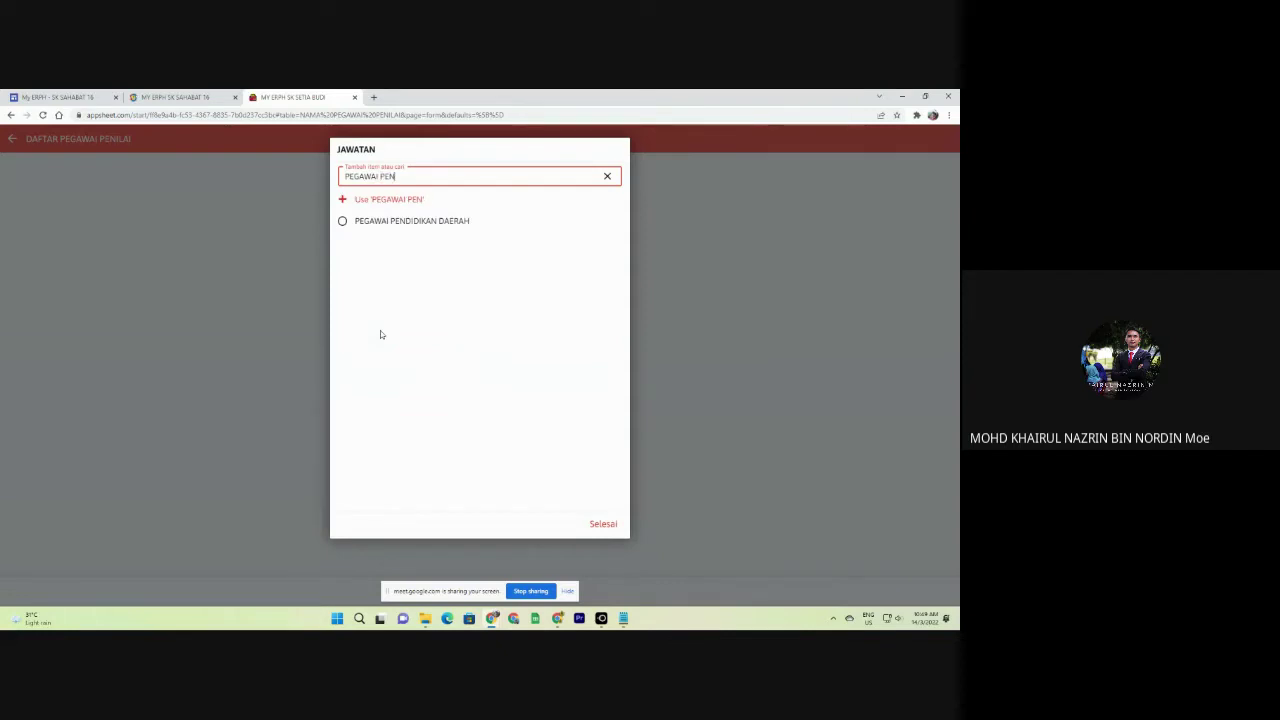
pyautogui.write('DIDIKAN DAERAH BATU PAHAT')
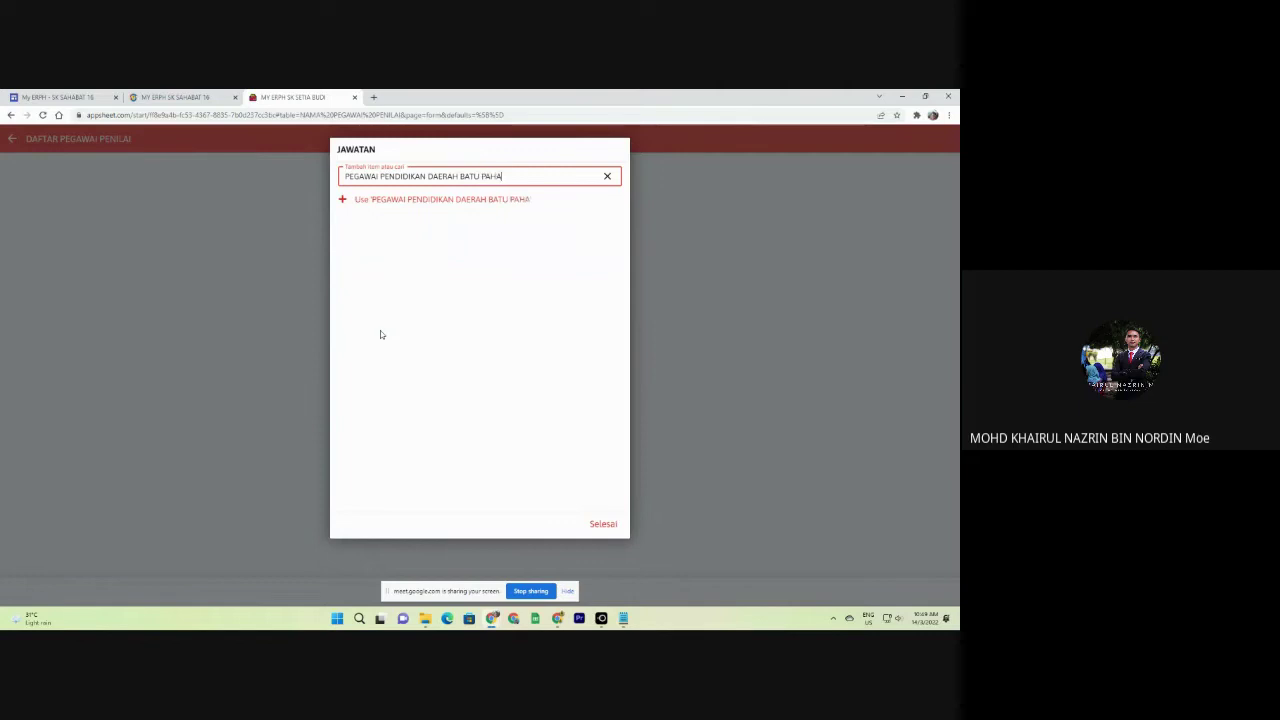
pyautogui.click(346, 203)
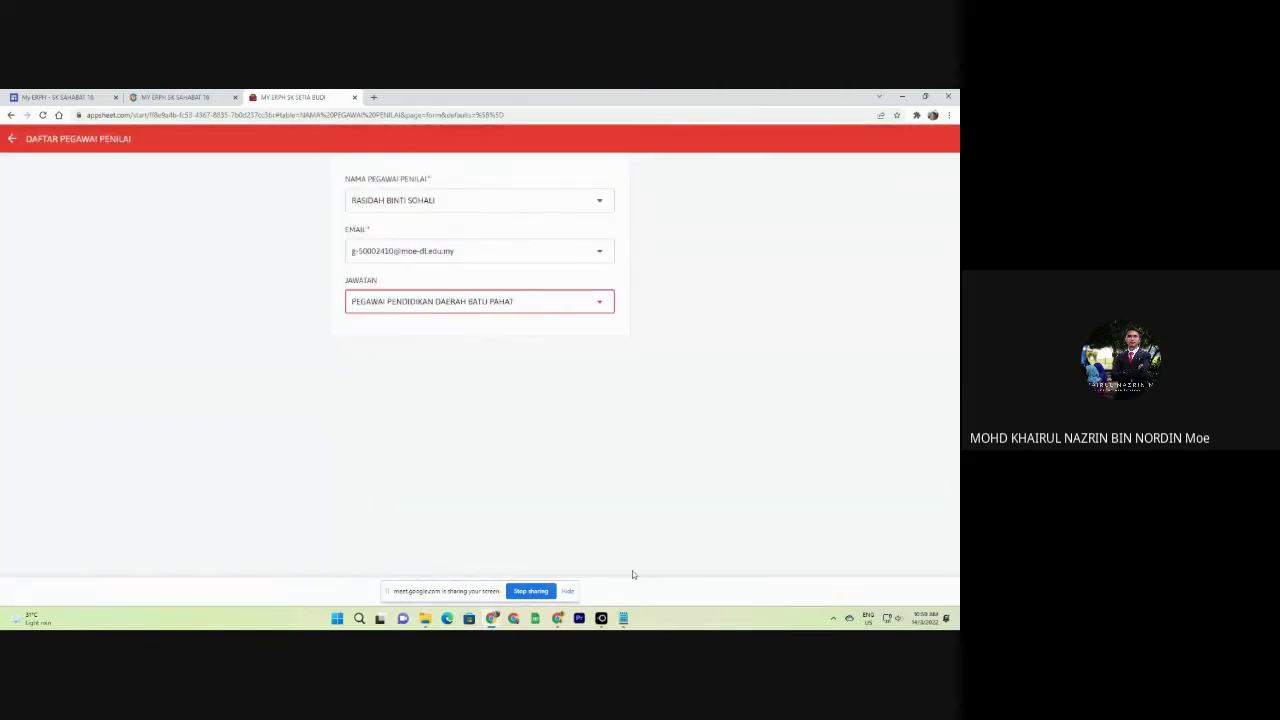
pyautogui.click(567, 592)
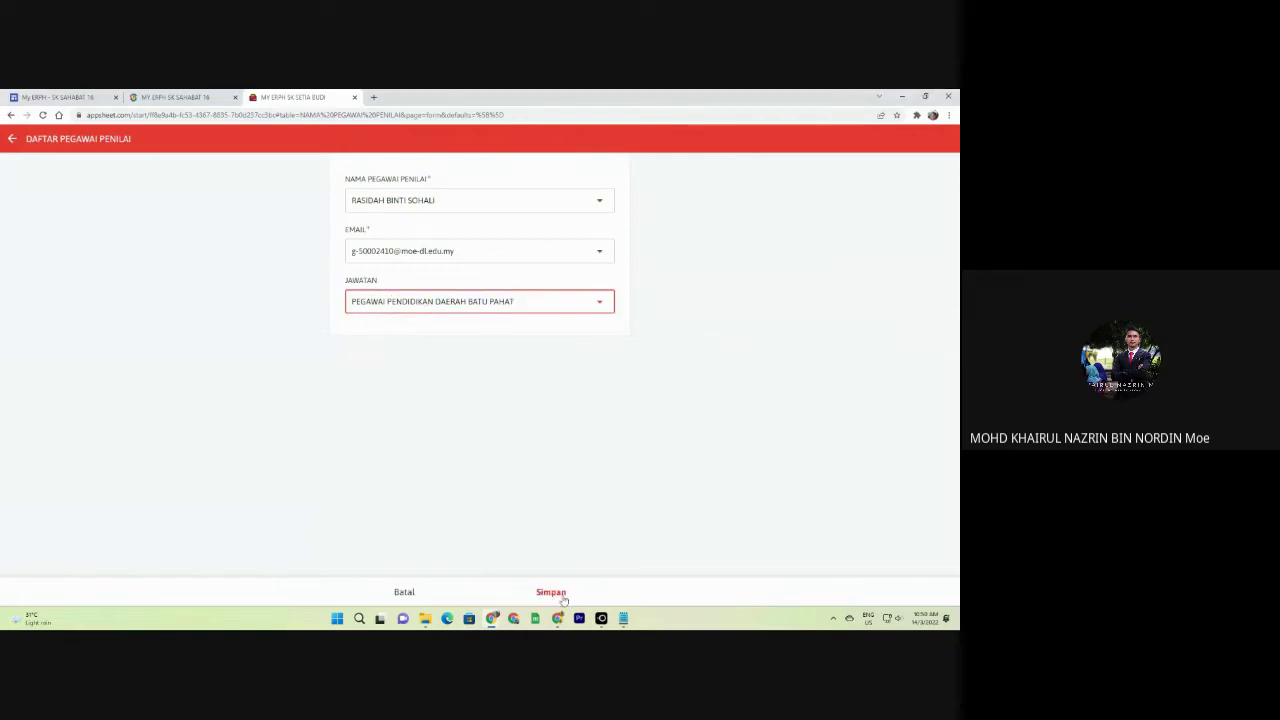
pyautogui.click(551, 593)
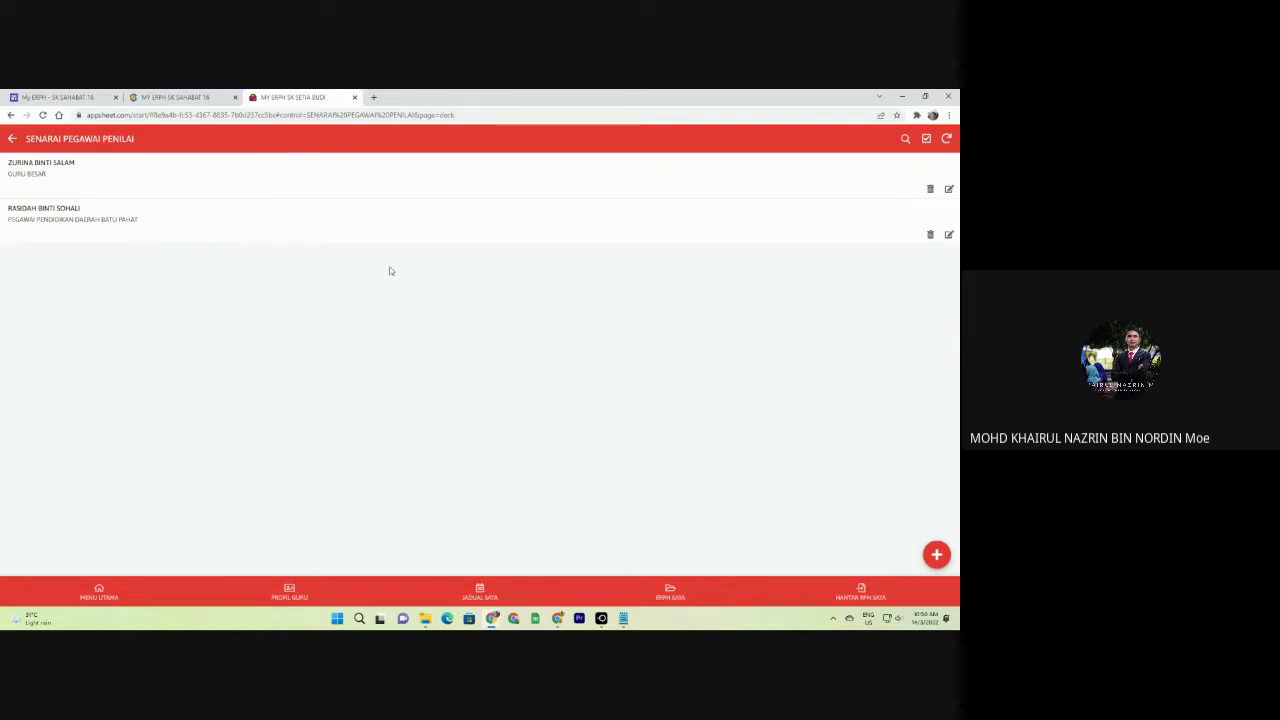
# Delete the second evaluator entry, then open the DAFTAR ADMIN list from Administrator.
pyautogui.click(930, 234)
pyautogui.click(557, 381)
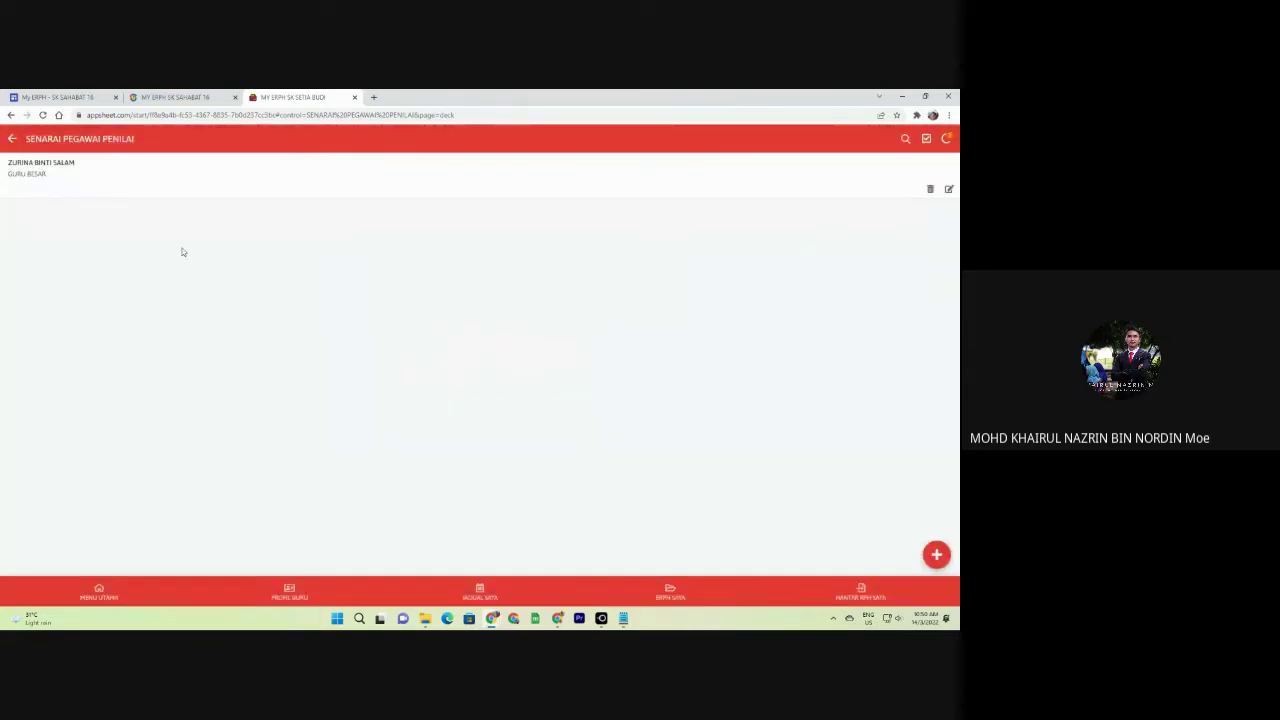
pyautogui.click(11, 139)
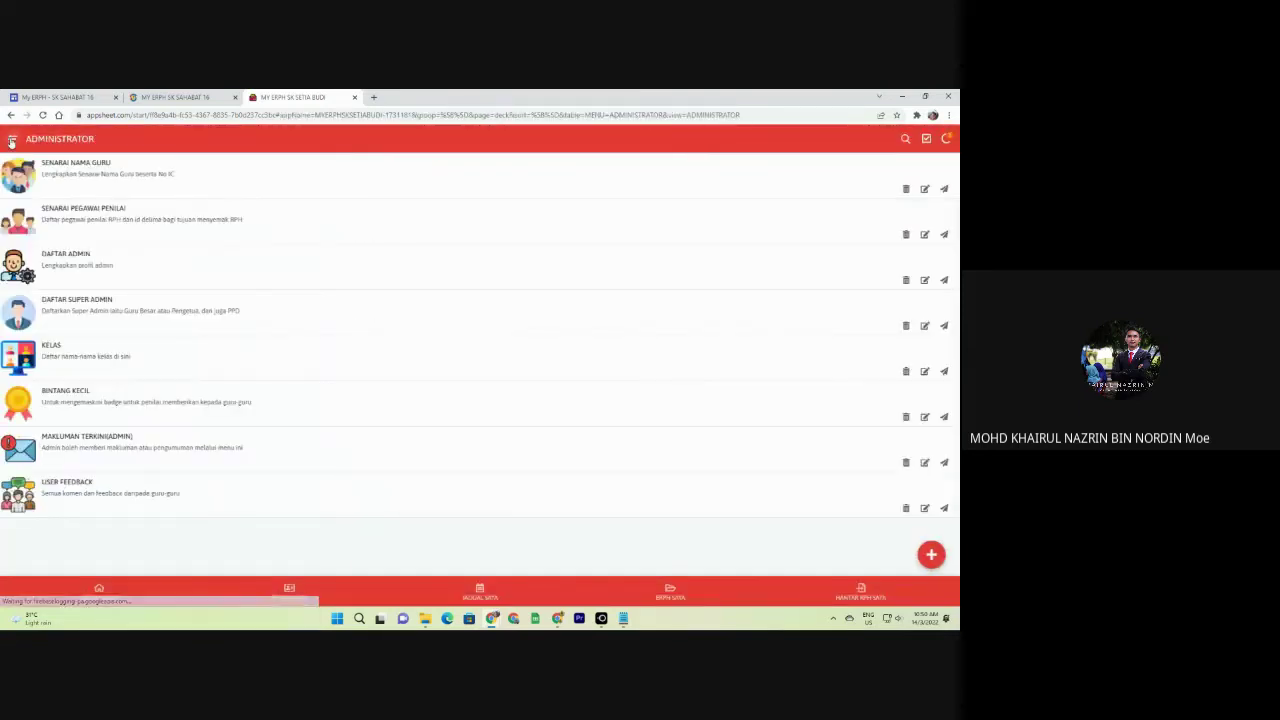
pyautogui.click(91, 263)
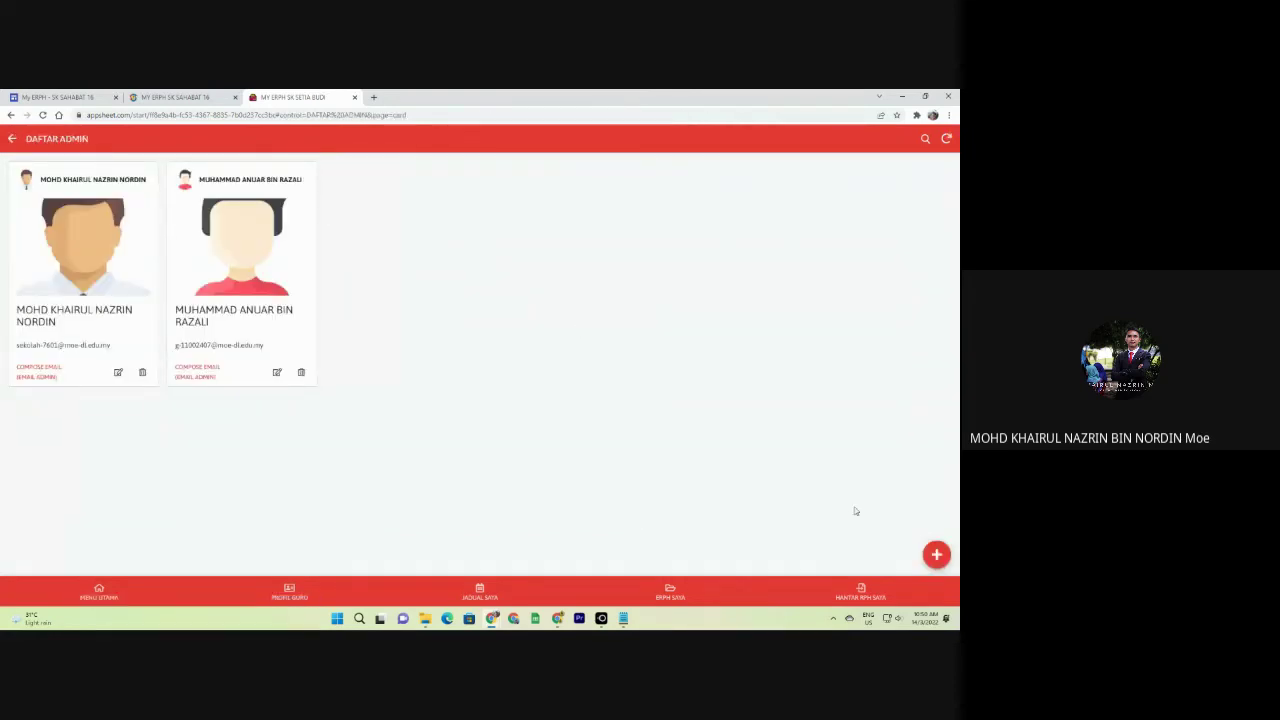
# Start a new admin entry, searching for and picking a staff member's NAMA ADMIN and EMAIL ADMIN.
pyautogui.click(936, 553)
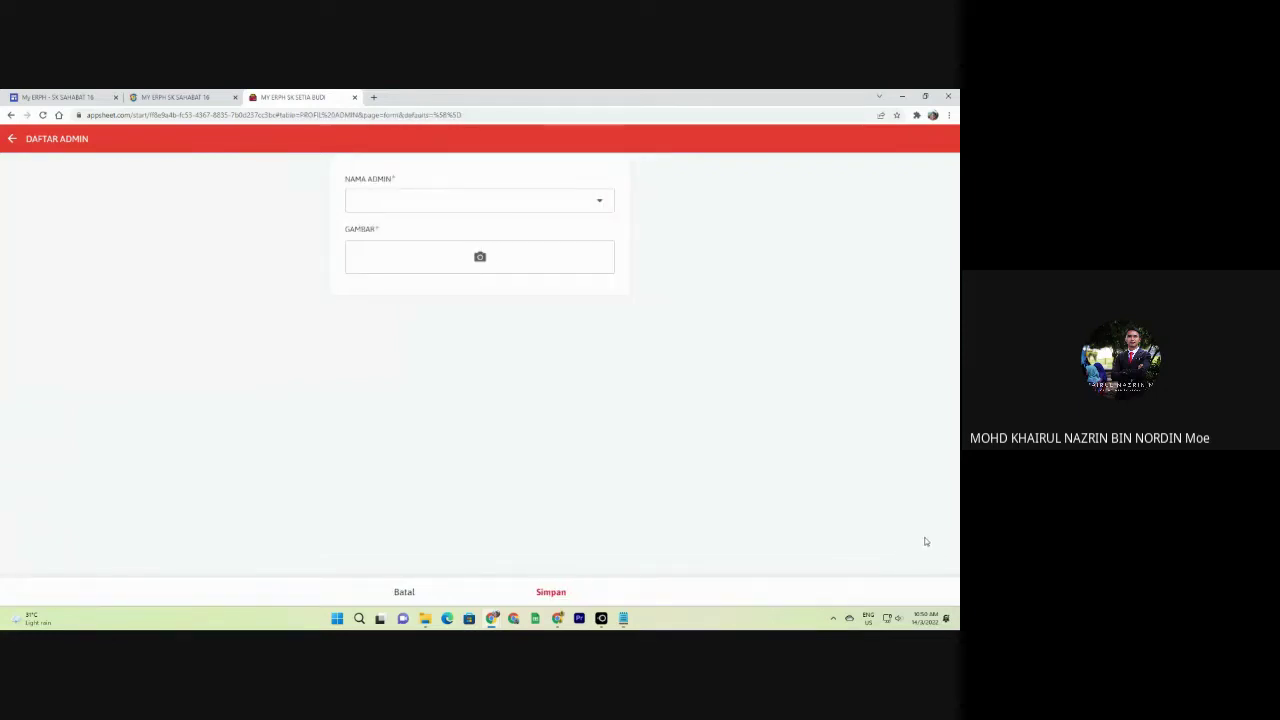
pyautogui.click(434, 201)
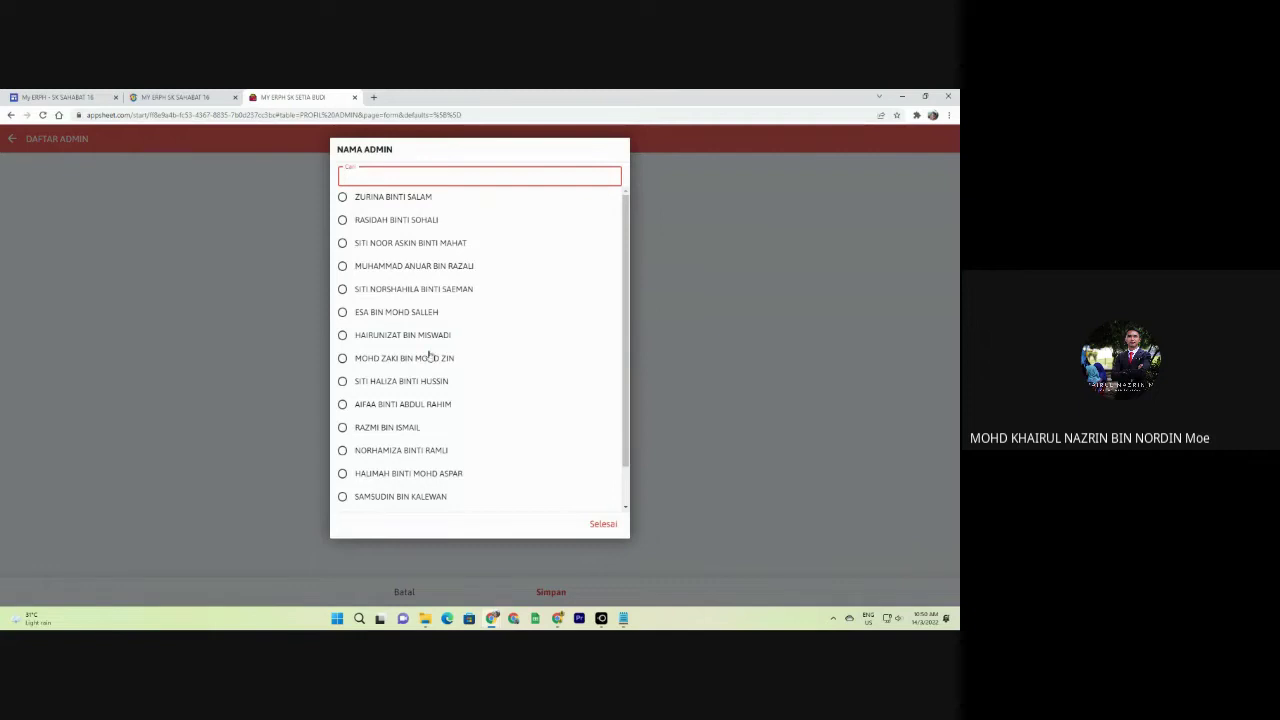
pyautogui.scroll(-2, 414, 354)
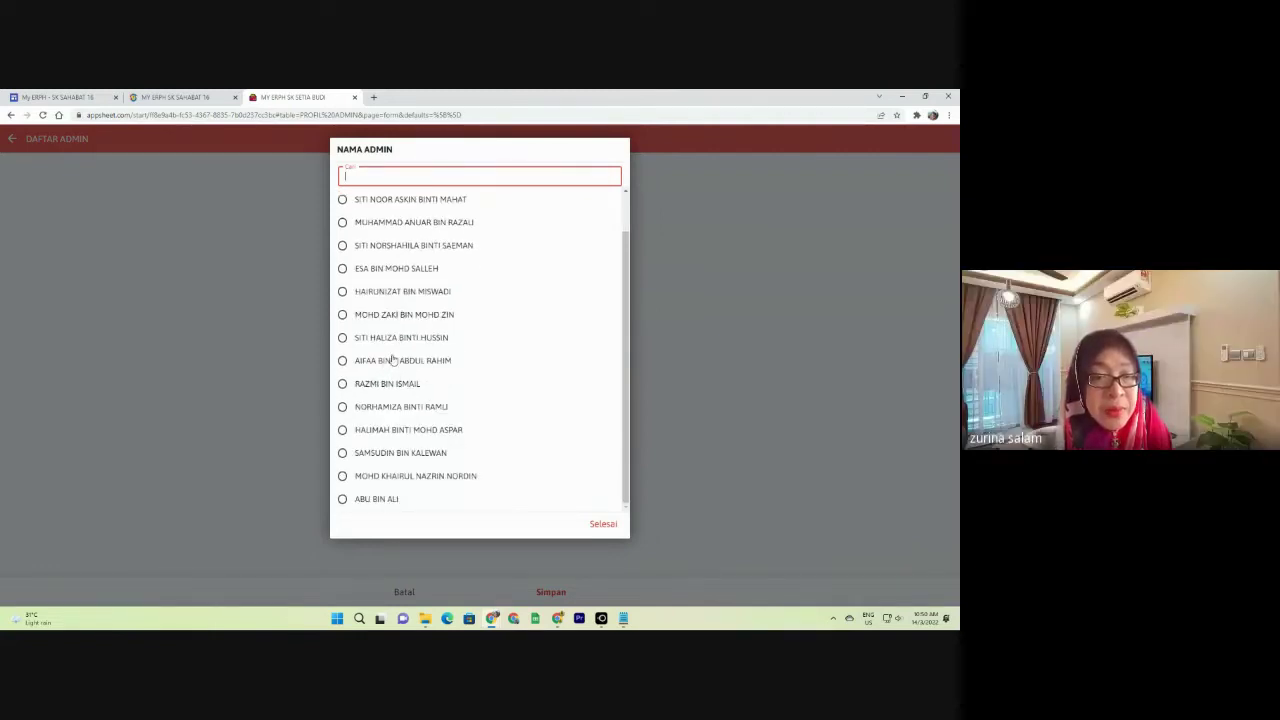
pyautogui.write('KHAI')
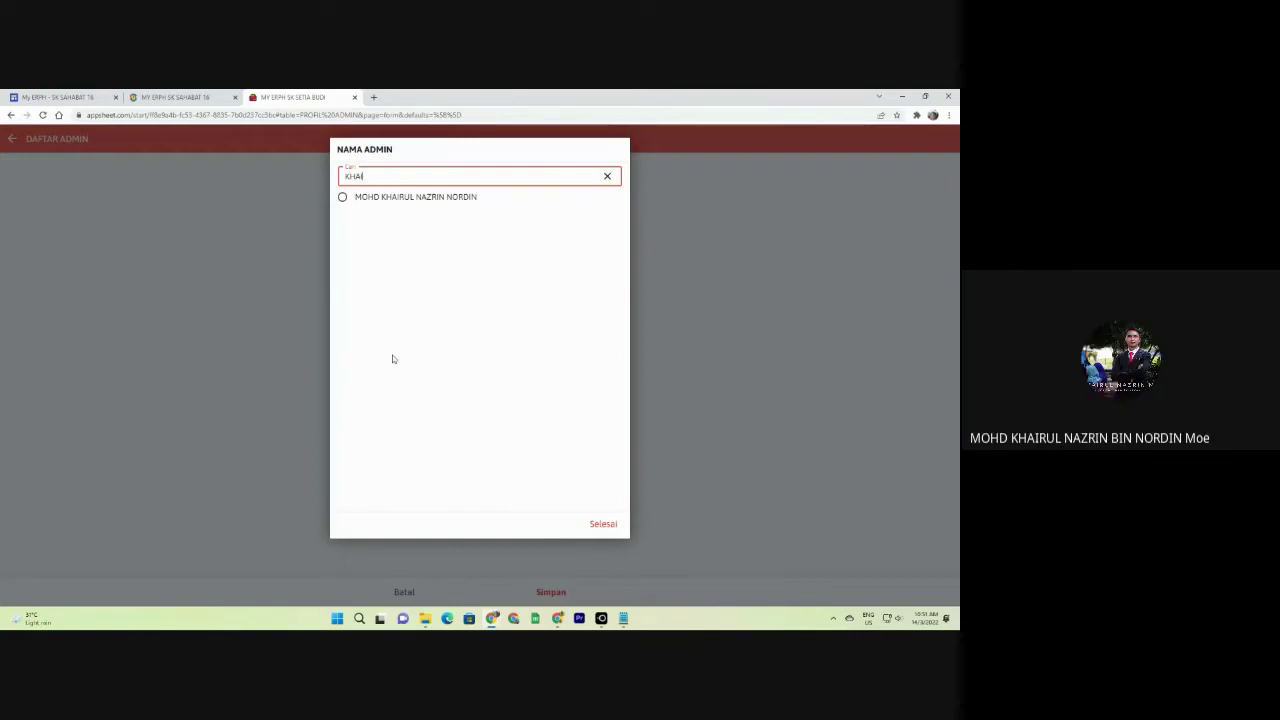
pyautogui.press('BackSpace')
pyautogui.press('BackSpace')
pyautogui.press('BackSpace')
pyautogui.press('BackSpace')
pyautogui.write('HA')
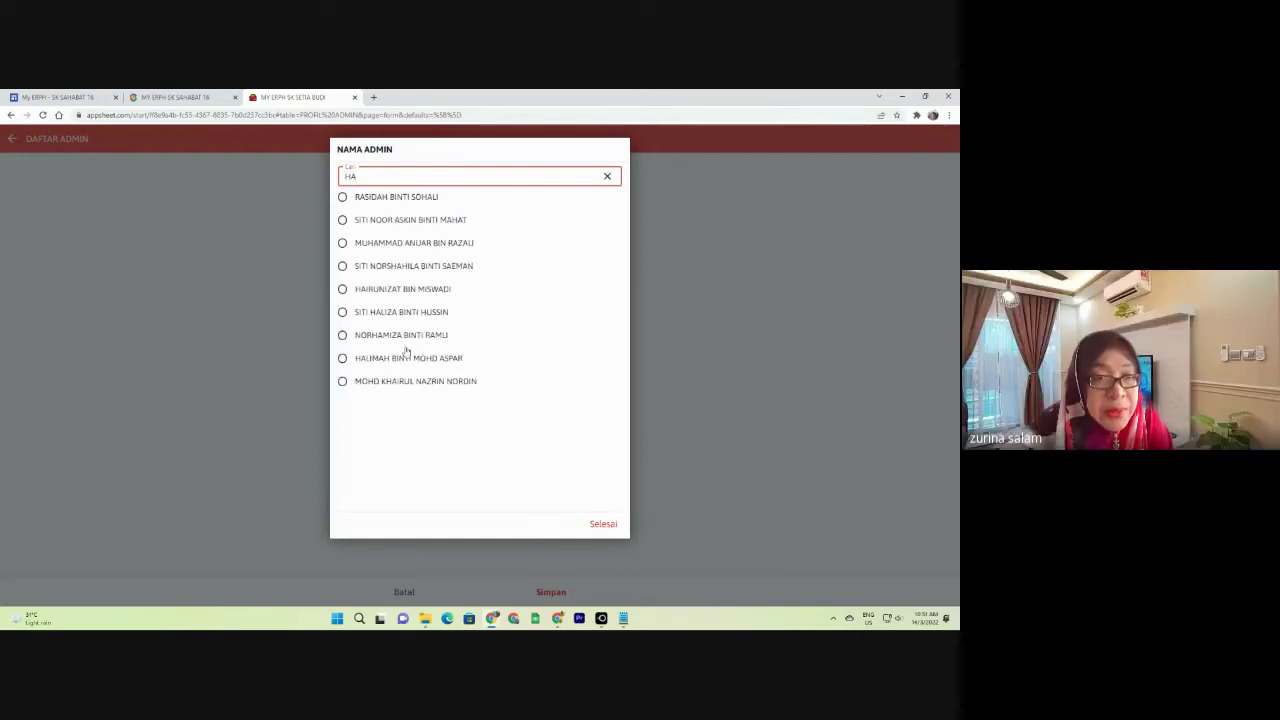
pyautogui.click(397, 289)
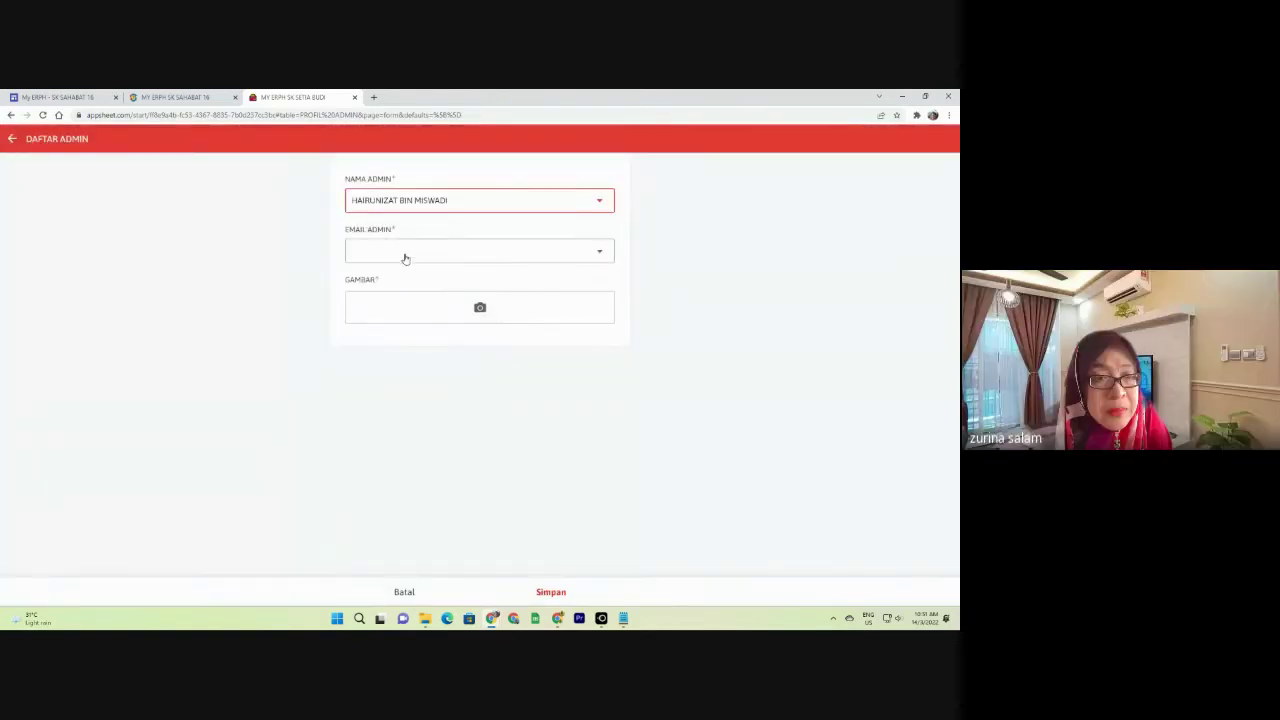
pyautogui.click(403, 257)
pyautogui.click(394, 175)
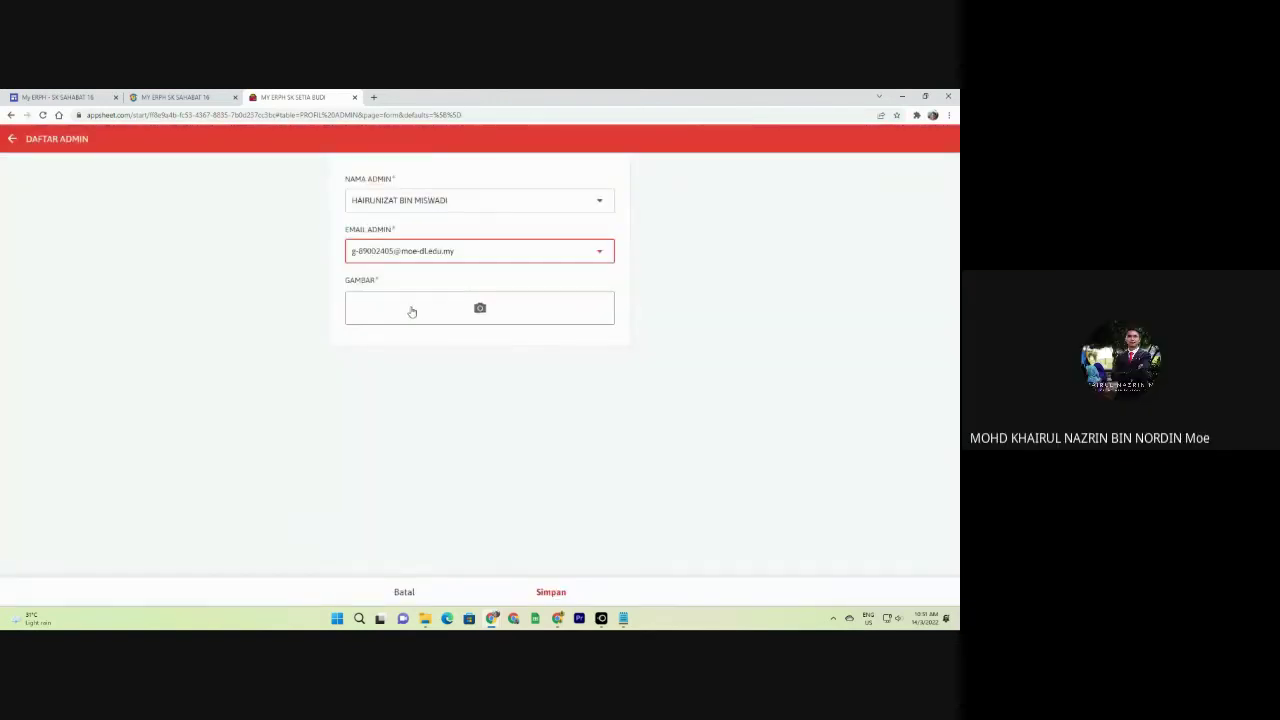
# Discard the unsaved admin entry with SINGKIRKAN and bring up the app's navigation menu.
pyautogui.click(11, 139)
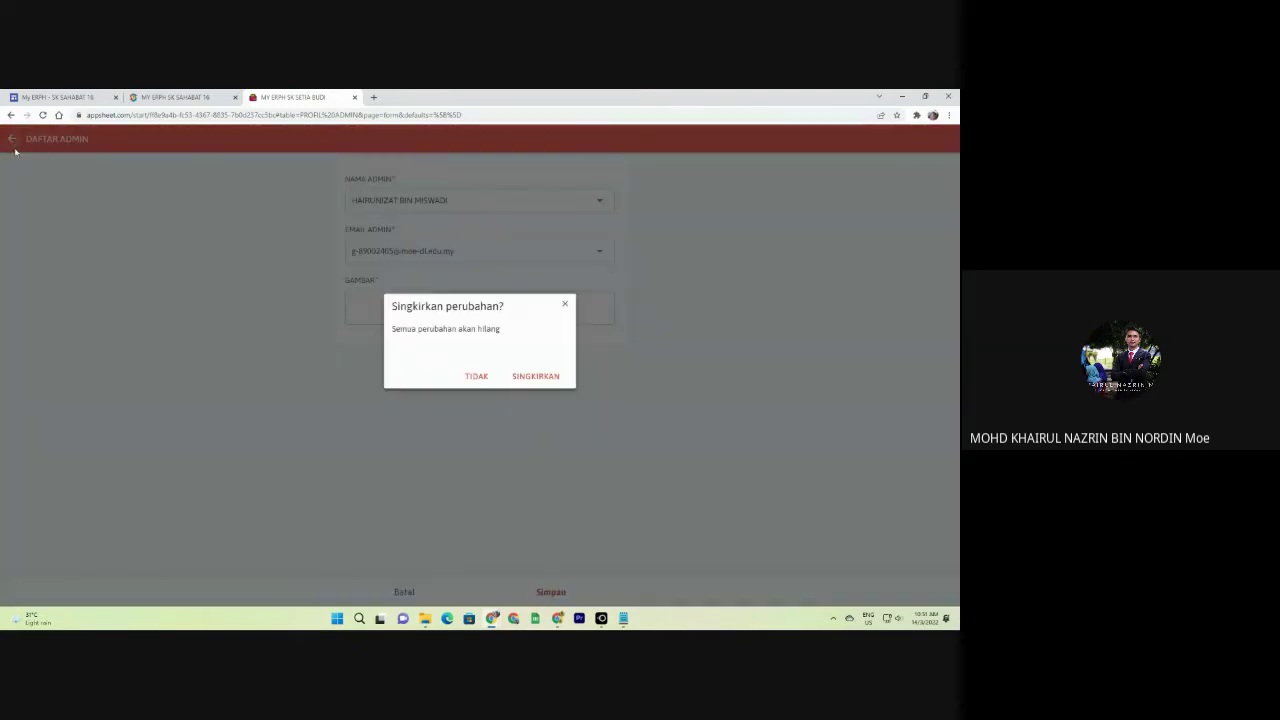
pyautogui.click(530, 377)
pyautogui.click(9, 140)
pyautogui.click(9, 140)
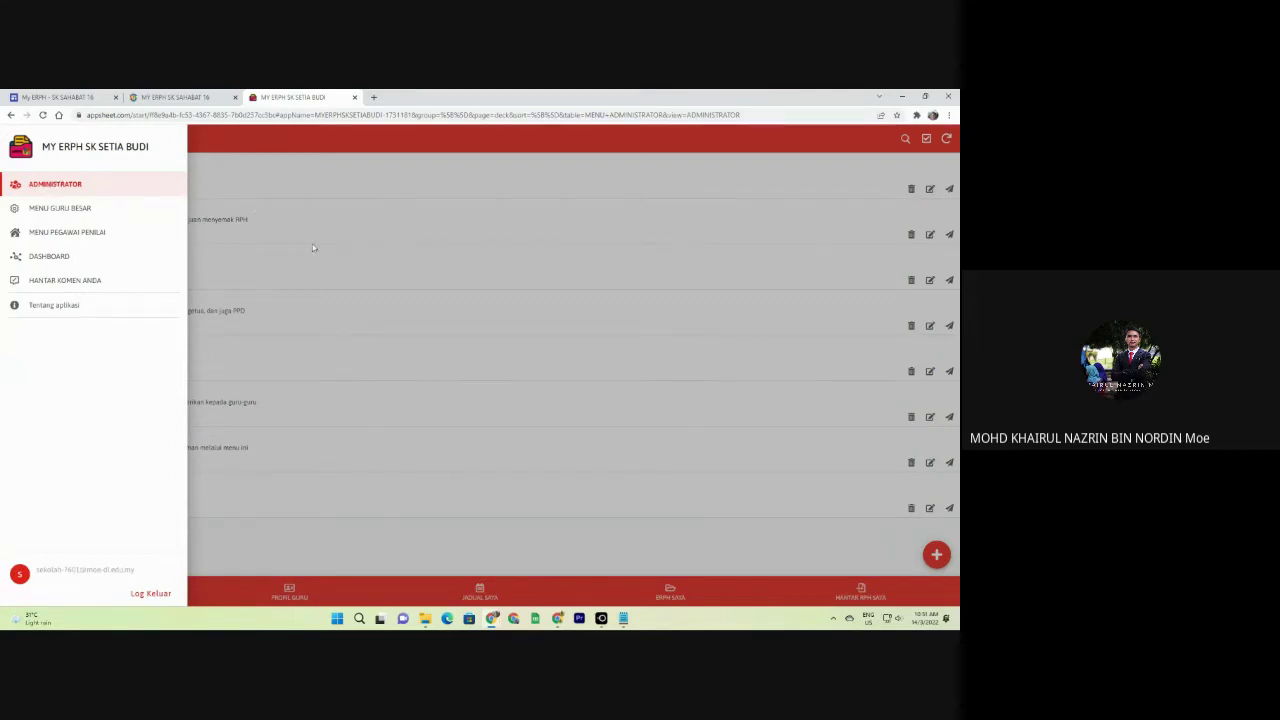
# Go to ADMINISTRATOR and view the DAFTAR ADMIN cards twice, ending on the Administrator list.
pyautogui.click(50, 183)
pyautogui.click(140, 289)
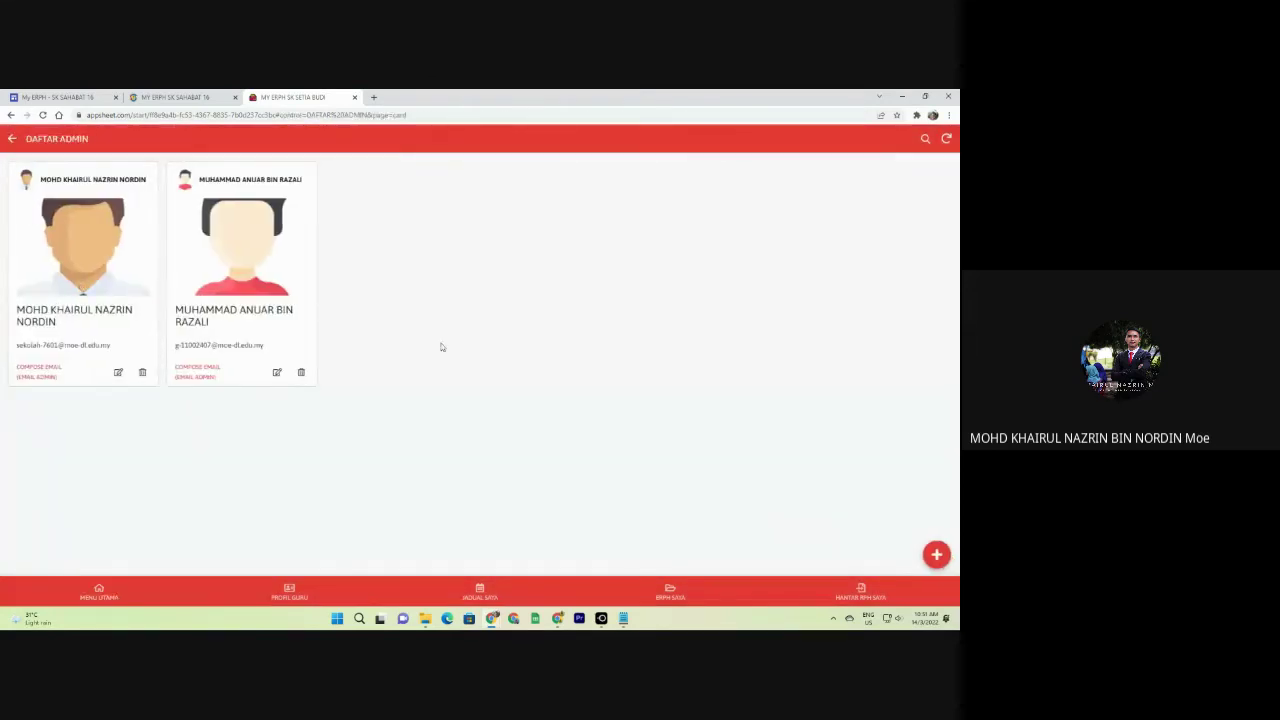
pyautogui.click(12, 138)
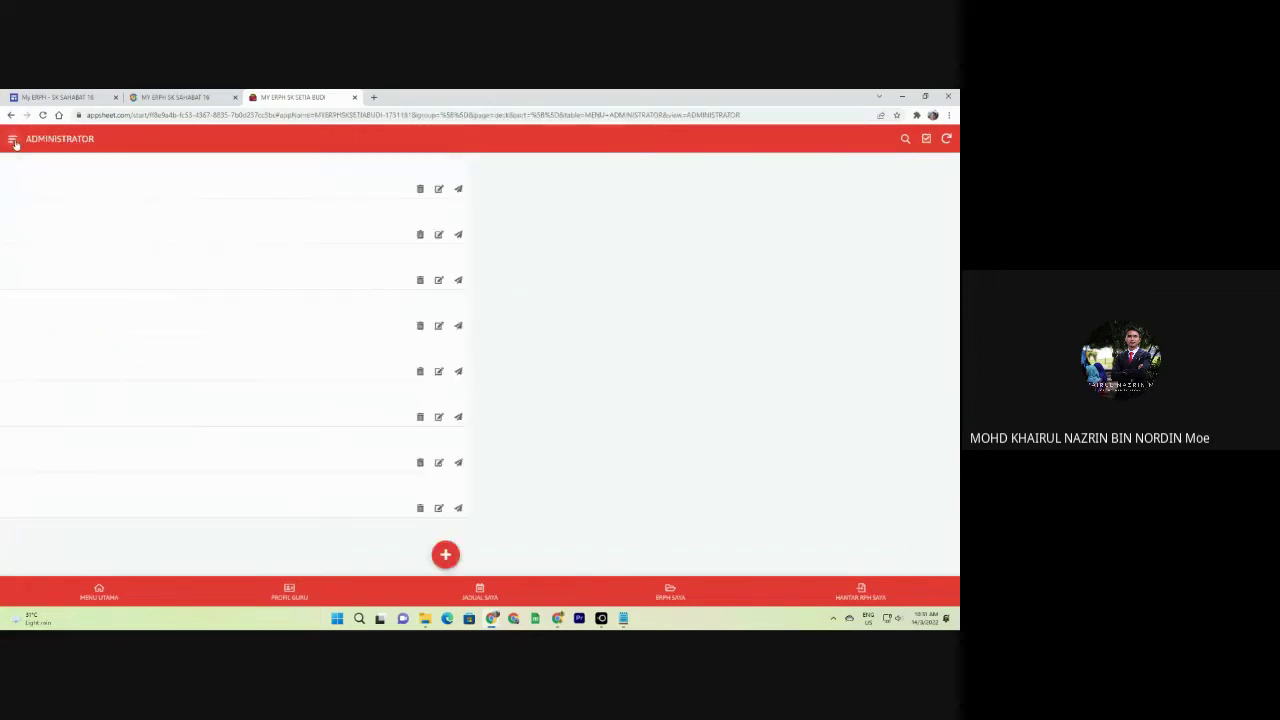
pyautogui.click(122, 279)
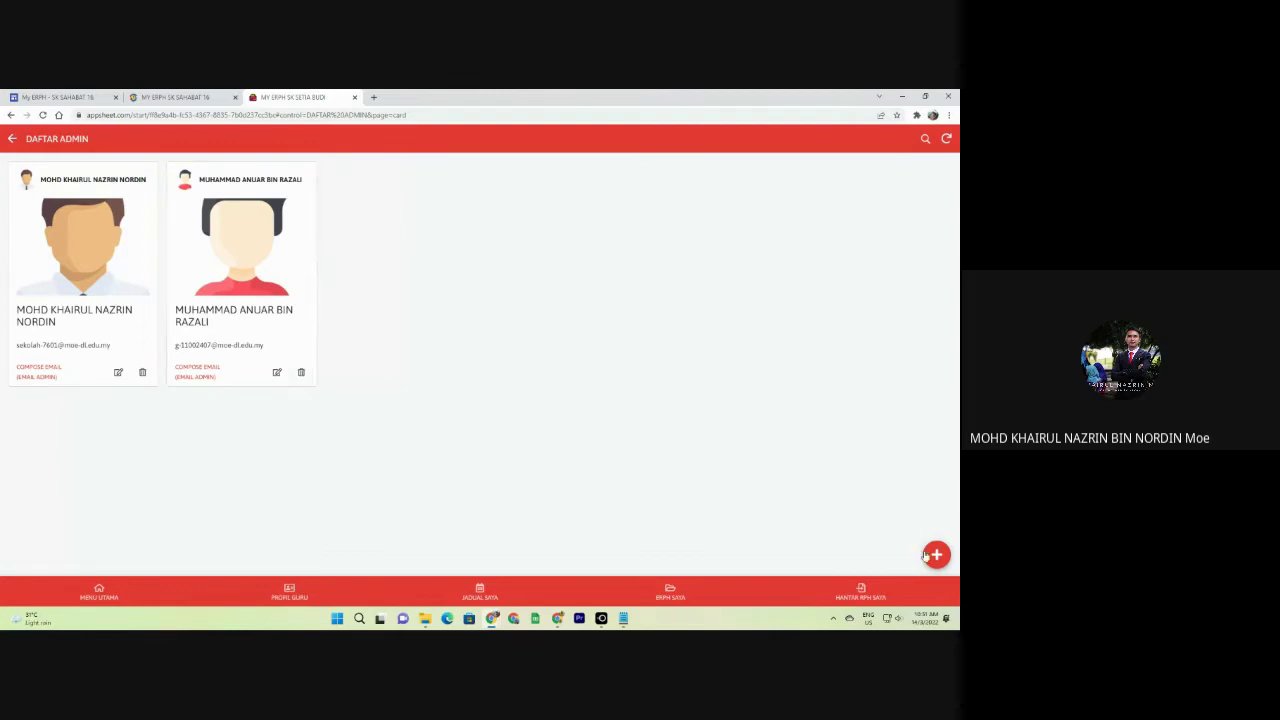
pyautogui.click(14, 139)
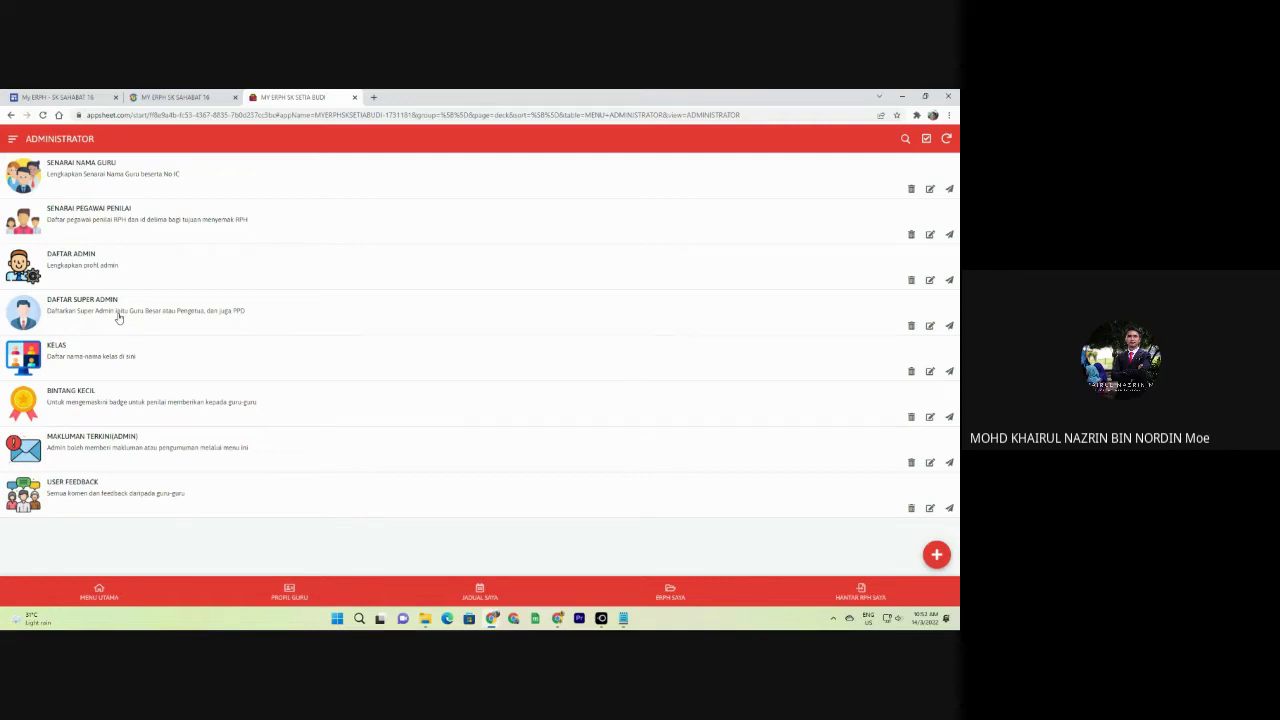
# Open the DAFTAR SUPER ADMIN list showing ADMIN SEKOLAH and GURU BESAR.
pyautogui.click(91, 311)
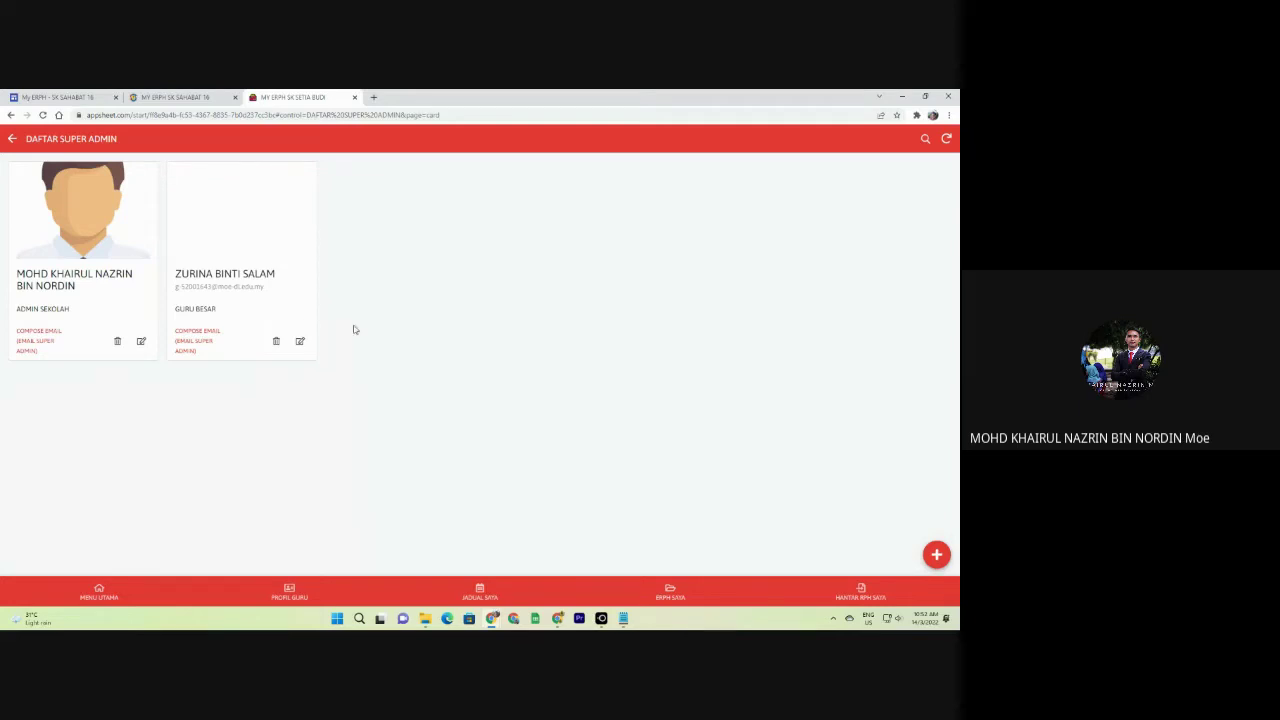
# Fill a new super admin with a staff name, JAWATAN ADMIN SEKOLAH, and their email.
pyautogui.click(936, 554)
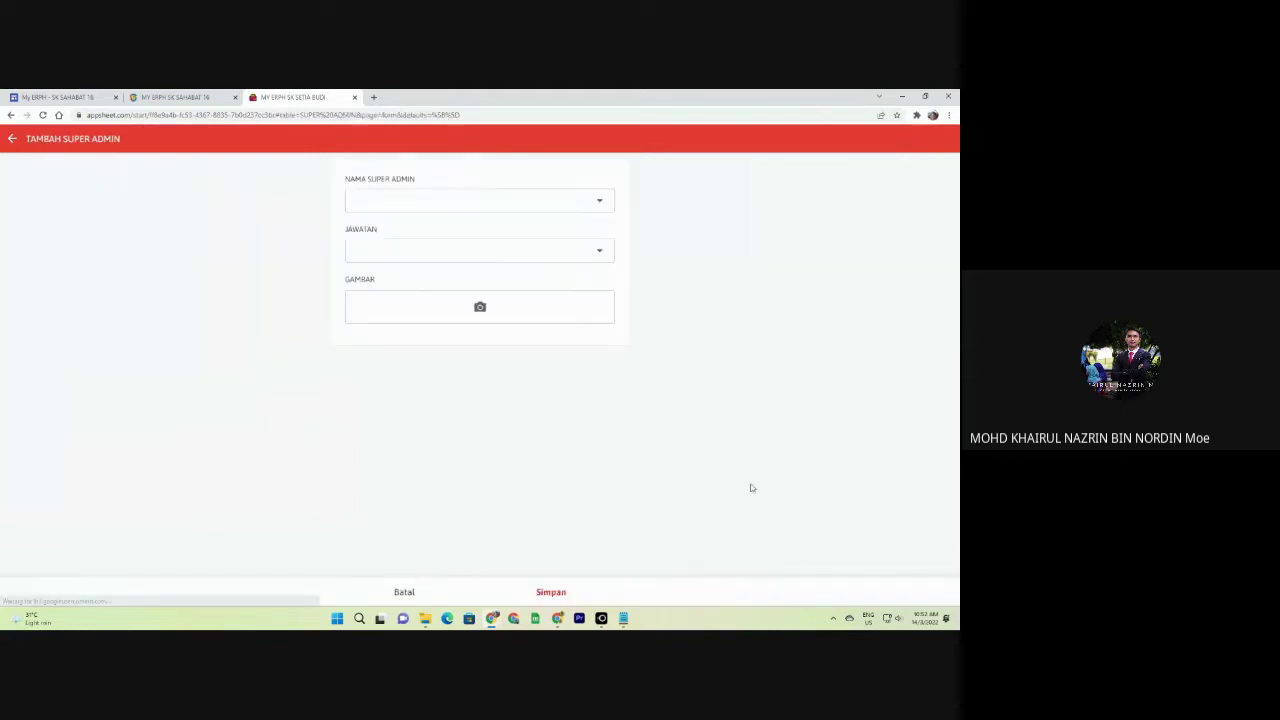
pyautogui.click(572, 201)
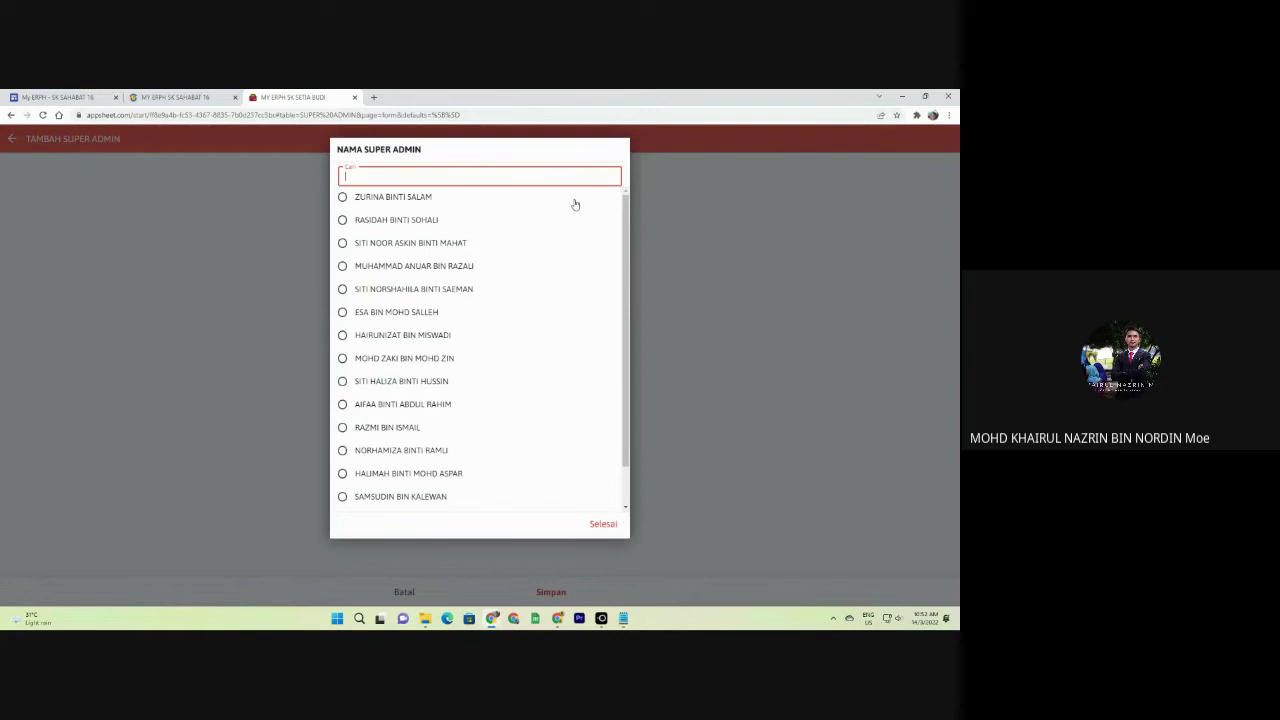
pyautogui.click(426, 341)
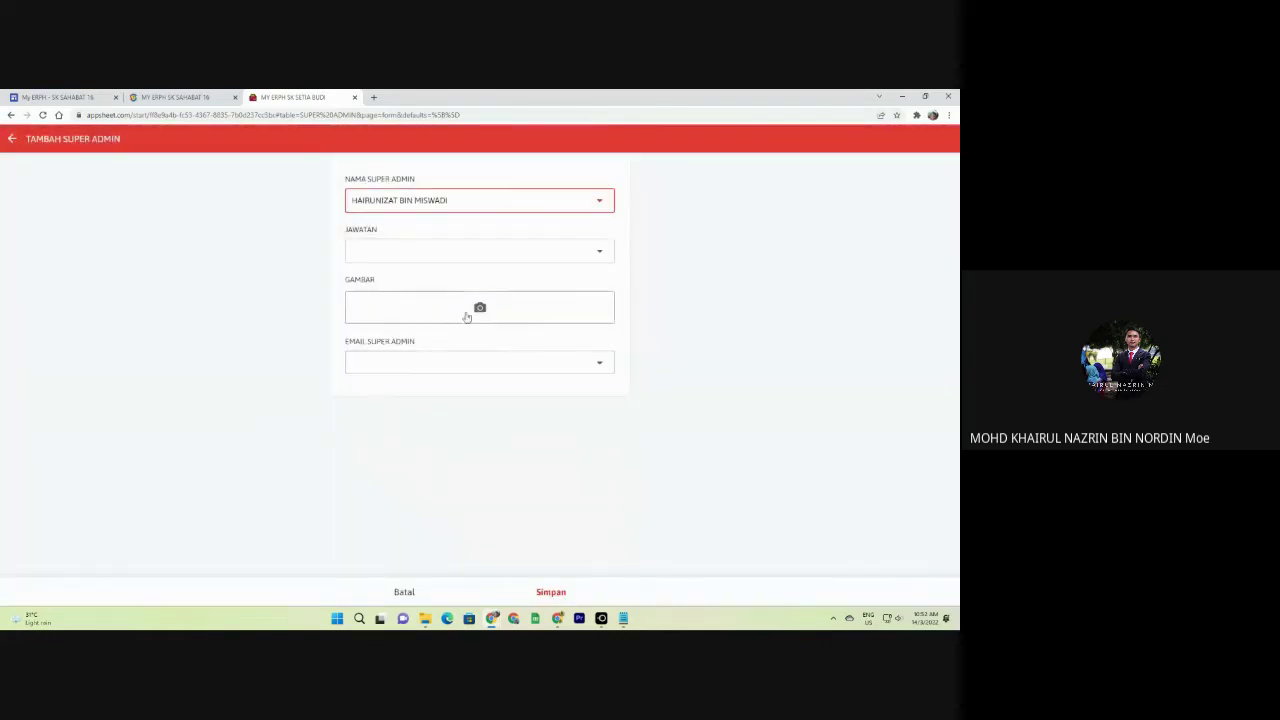
pyautogui.click(417, 252)
pyautogui.click(388, 266)
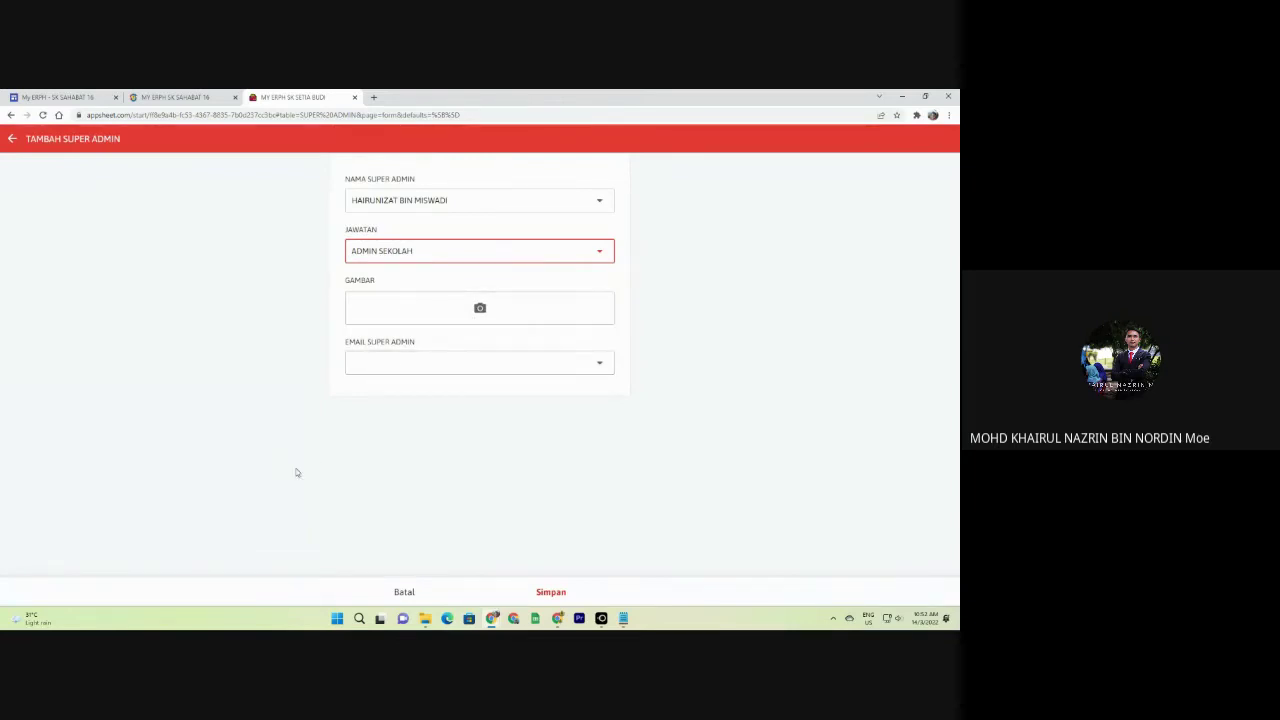
pyautogui.click(408, 371)
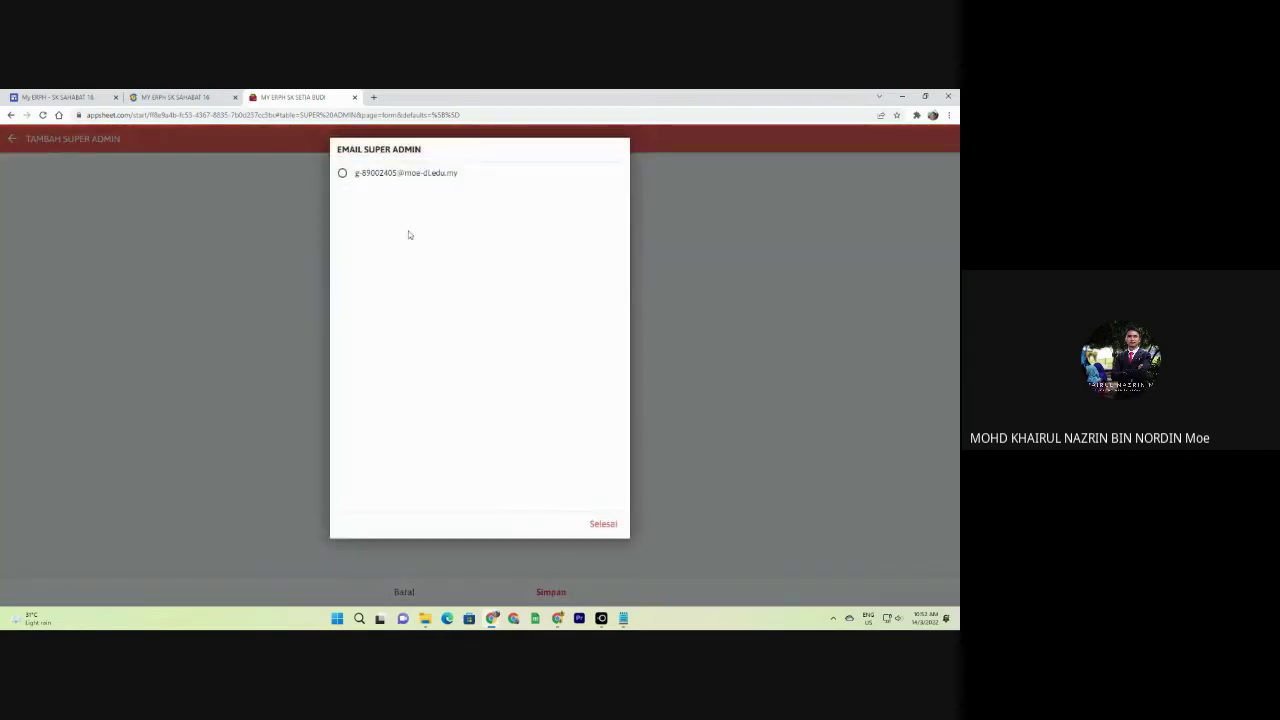
pyautogui.click(537, 513)
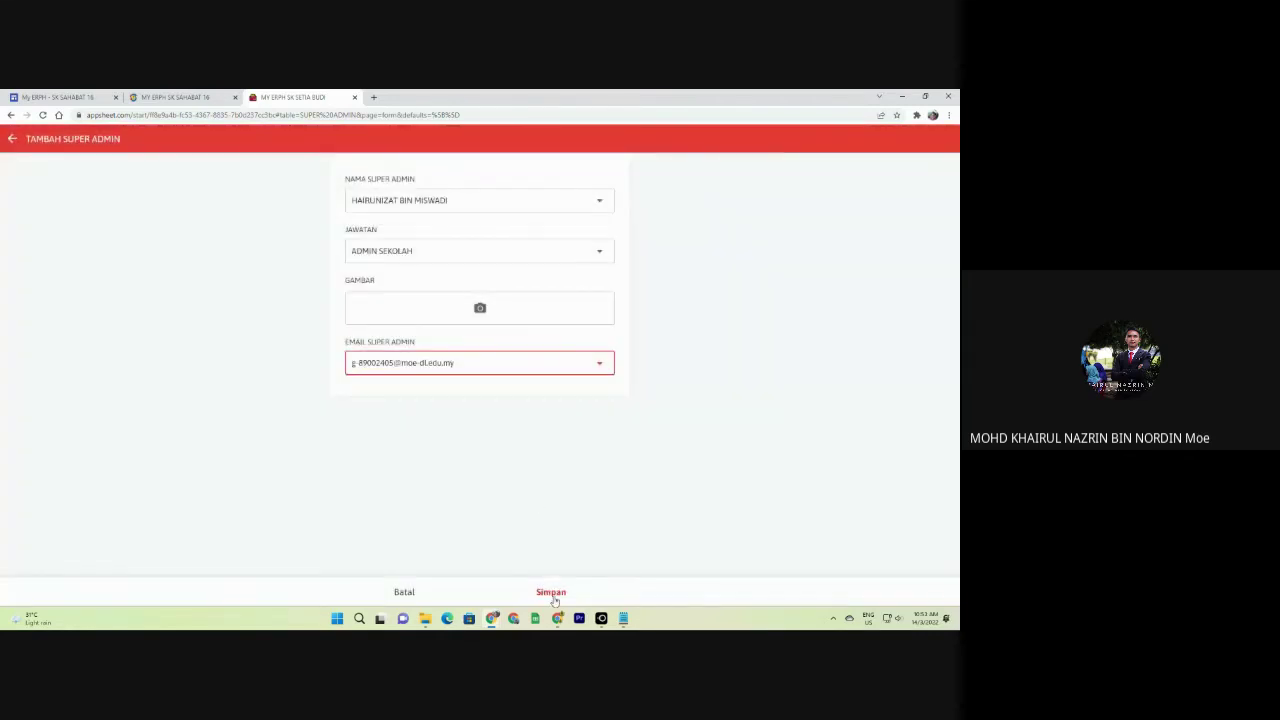
# Cancel and discard the super admin entry, then go to the Menu Guru Besar list.
pyautogui.click(410, 594)
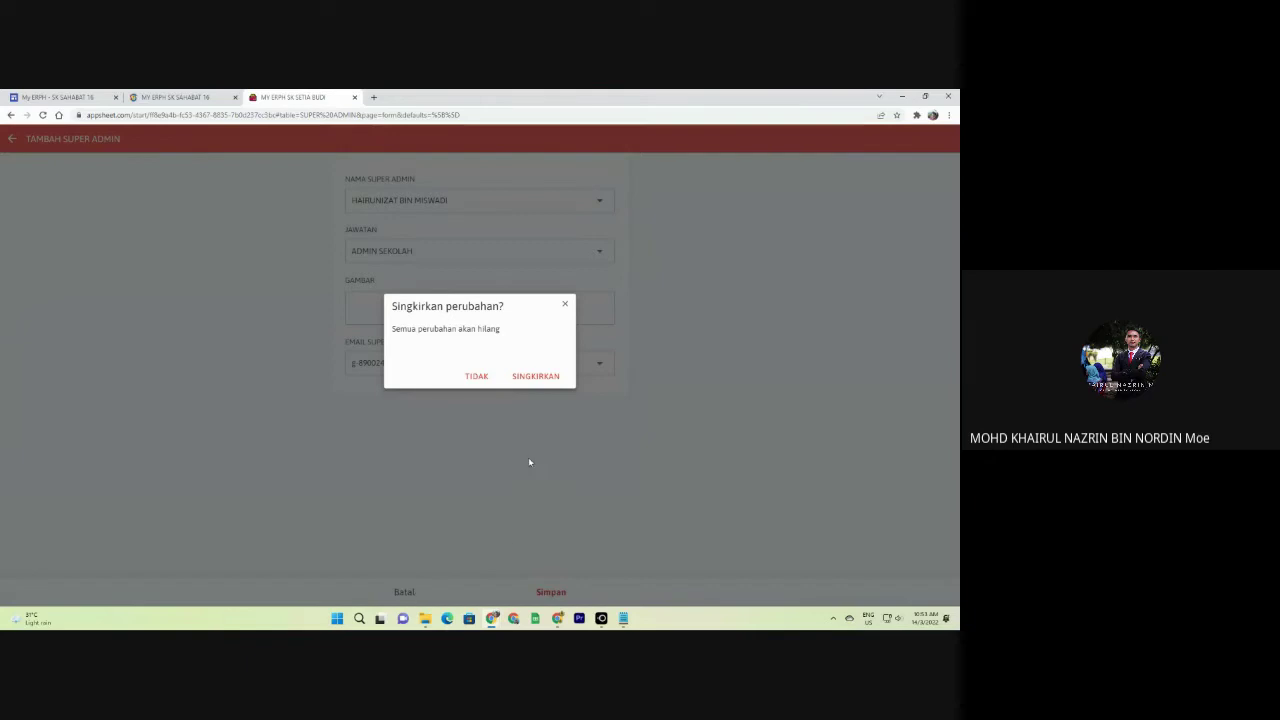
pyautogui.click(535, 377)
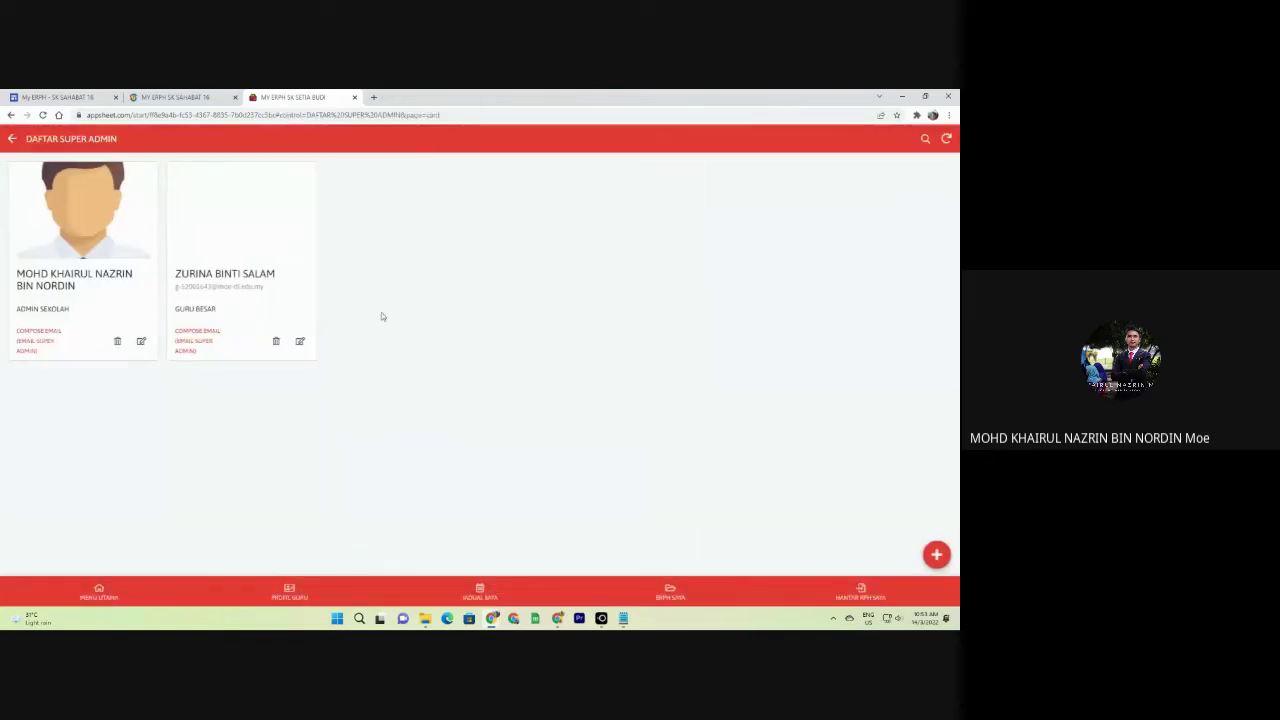
pyautogui.click(100, 590)
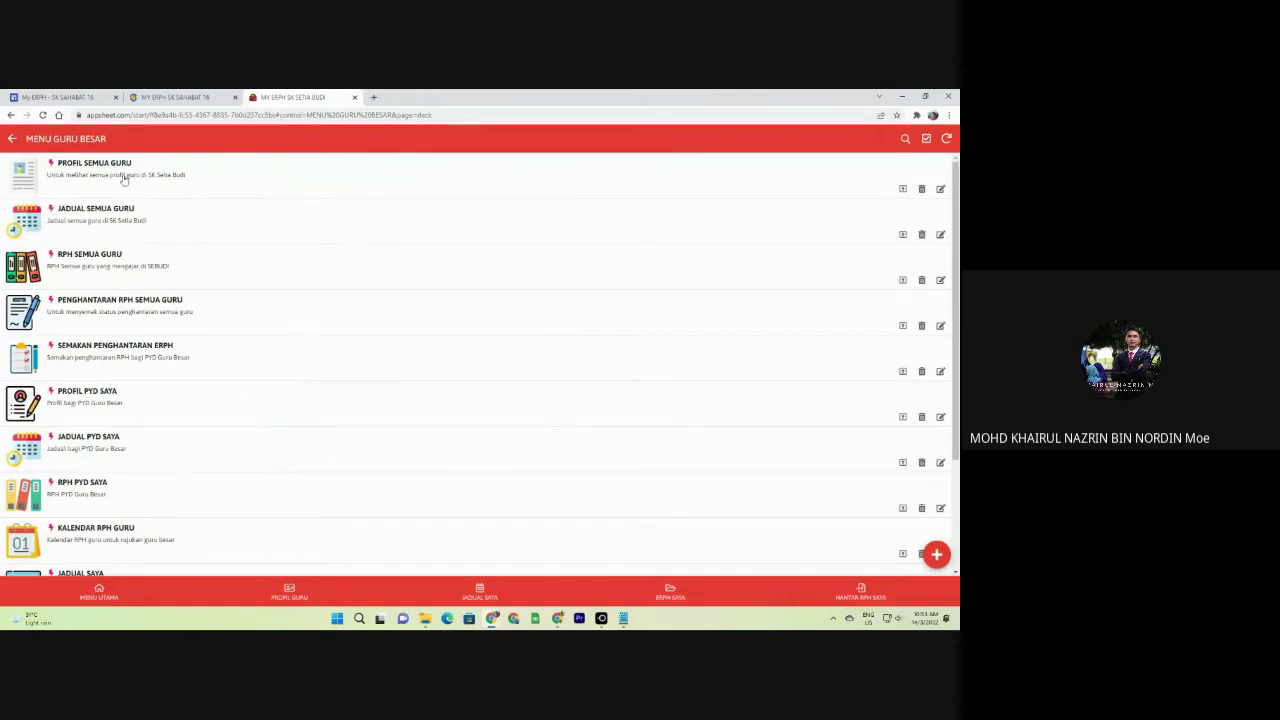
# Look over the MENU GURU BESAR list, then open a new Chrome tab.
pyautogui.scroll(-3, 130, 200)
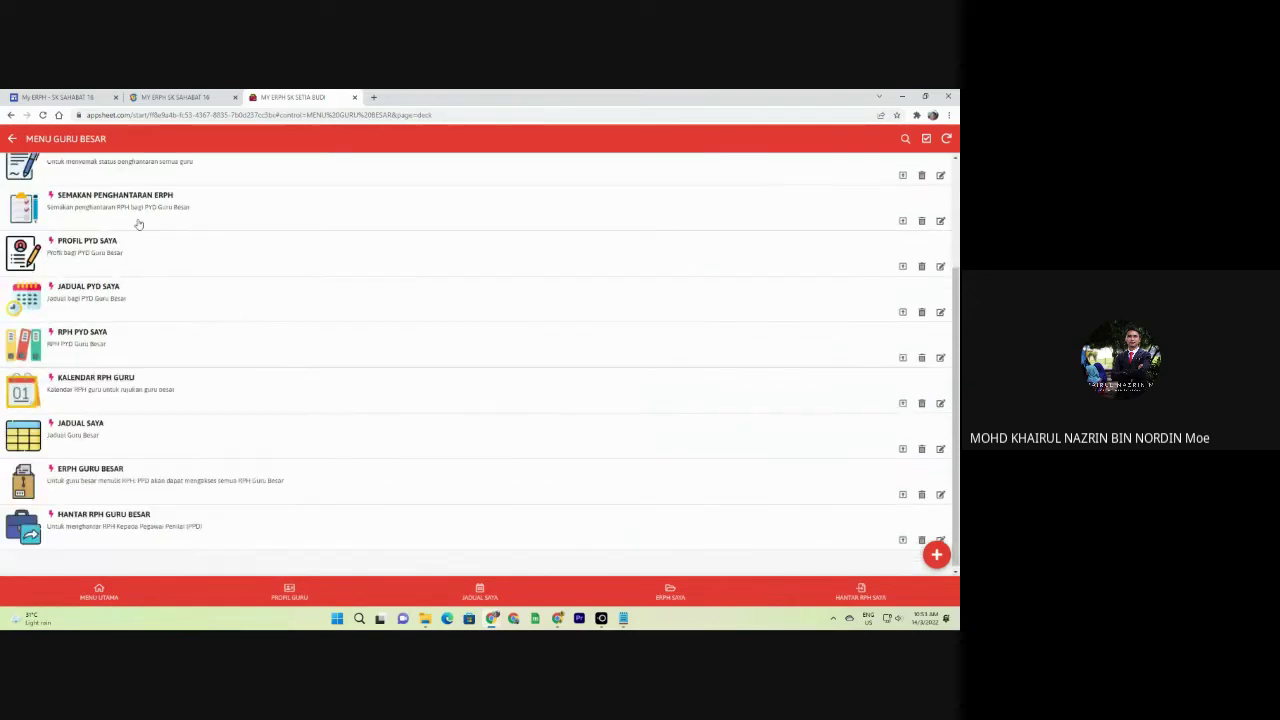
pyautogui.scroll(3, 138, 430)
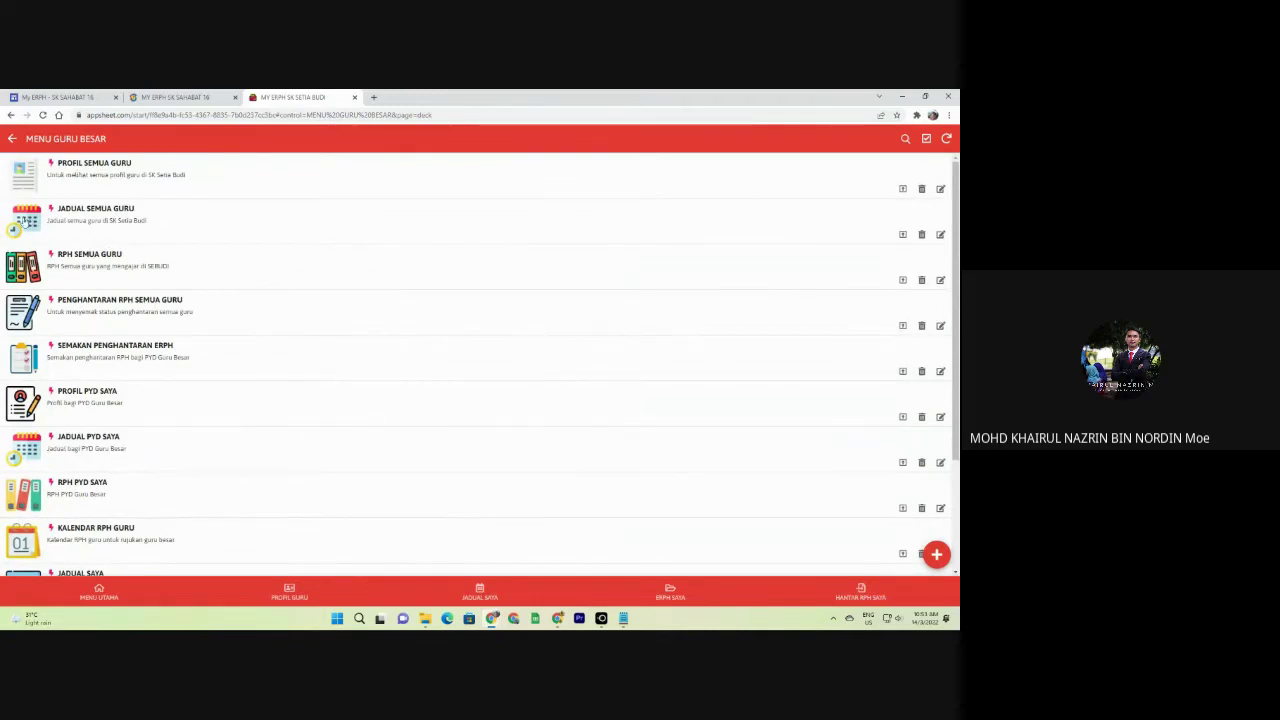
pyautogui.click(373, 97)
# Go to the SK Pekan Lahad Datu school website and launch its e-RPH app.
pyautogui.write('epeph')
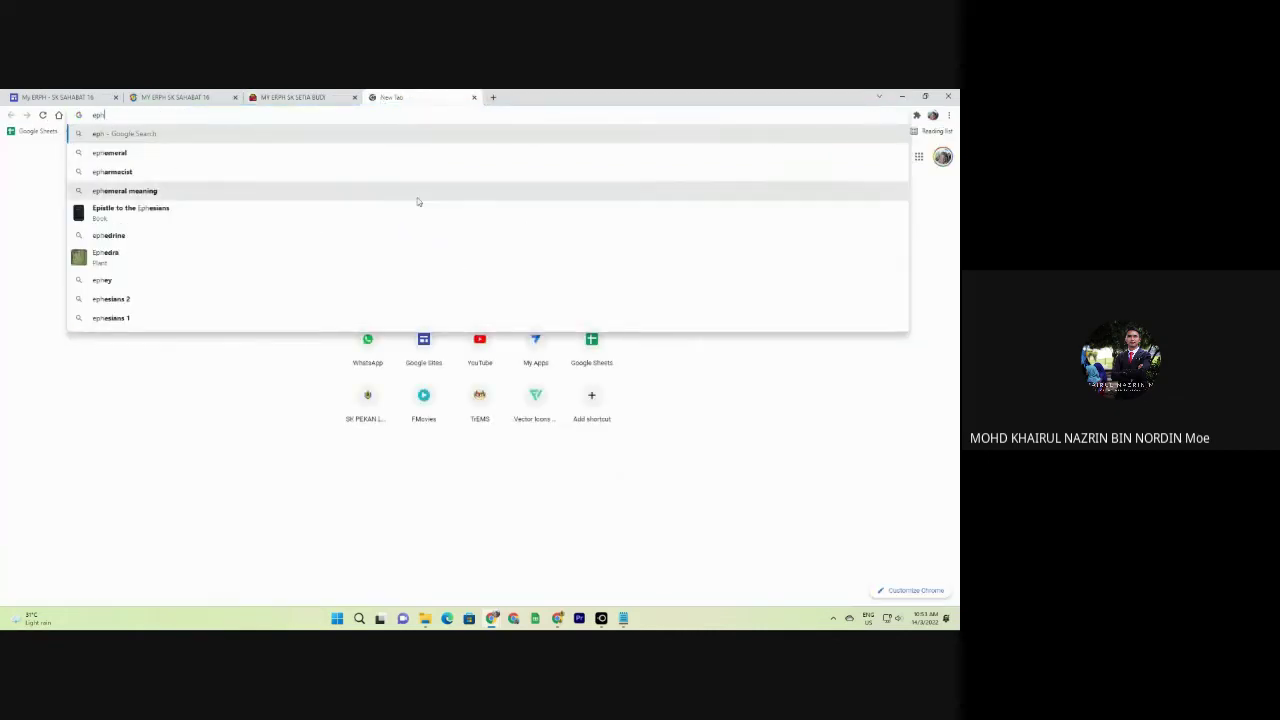
pyautogui.click(249, 409)
pyautogui.click(370, 403)
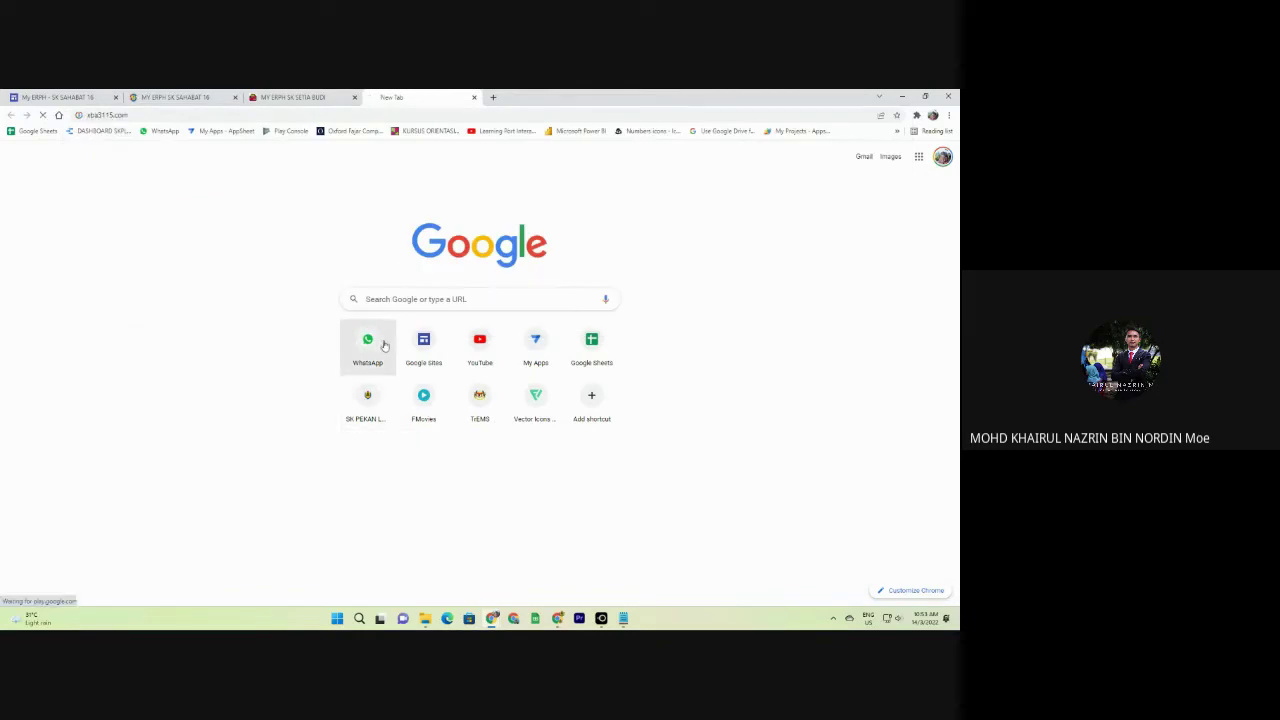
pyautogui.scroll(-3, 654, 392)
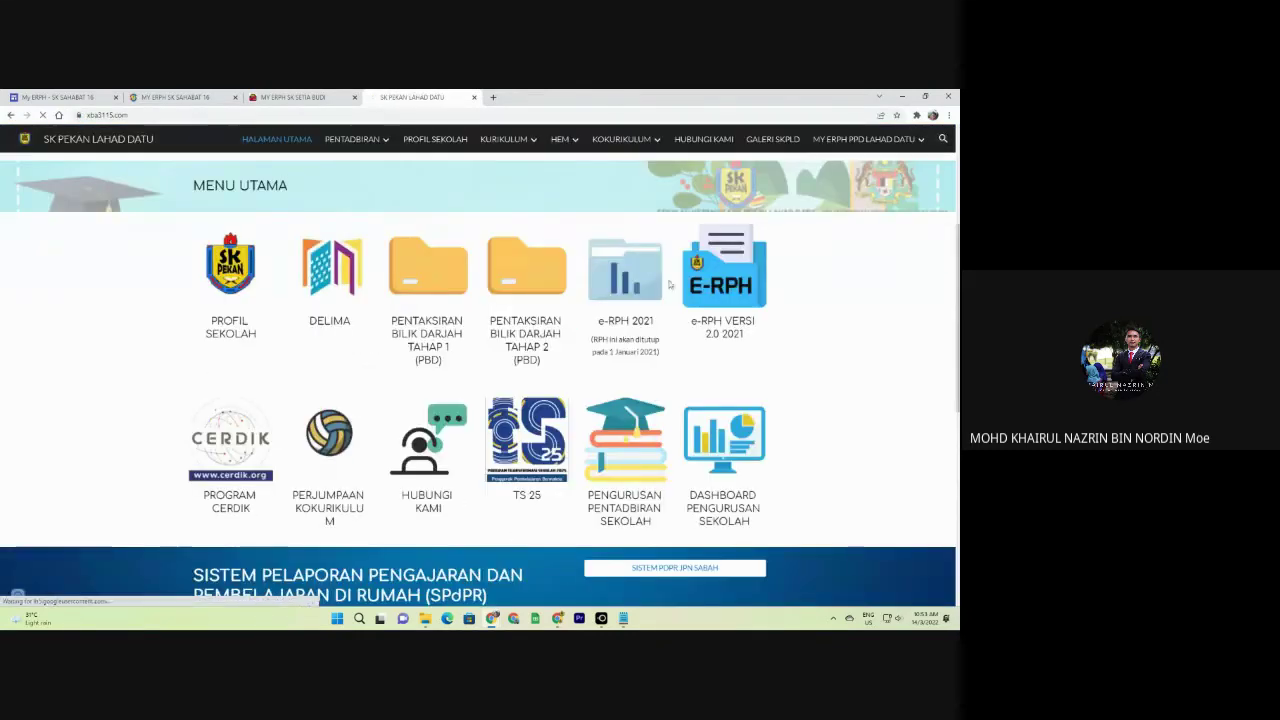
pyautogui.scroll(-3, 584, 372)
pyautogui.click(584, 372)
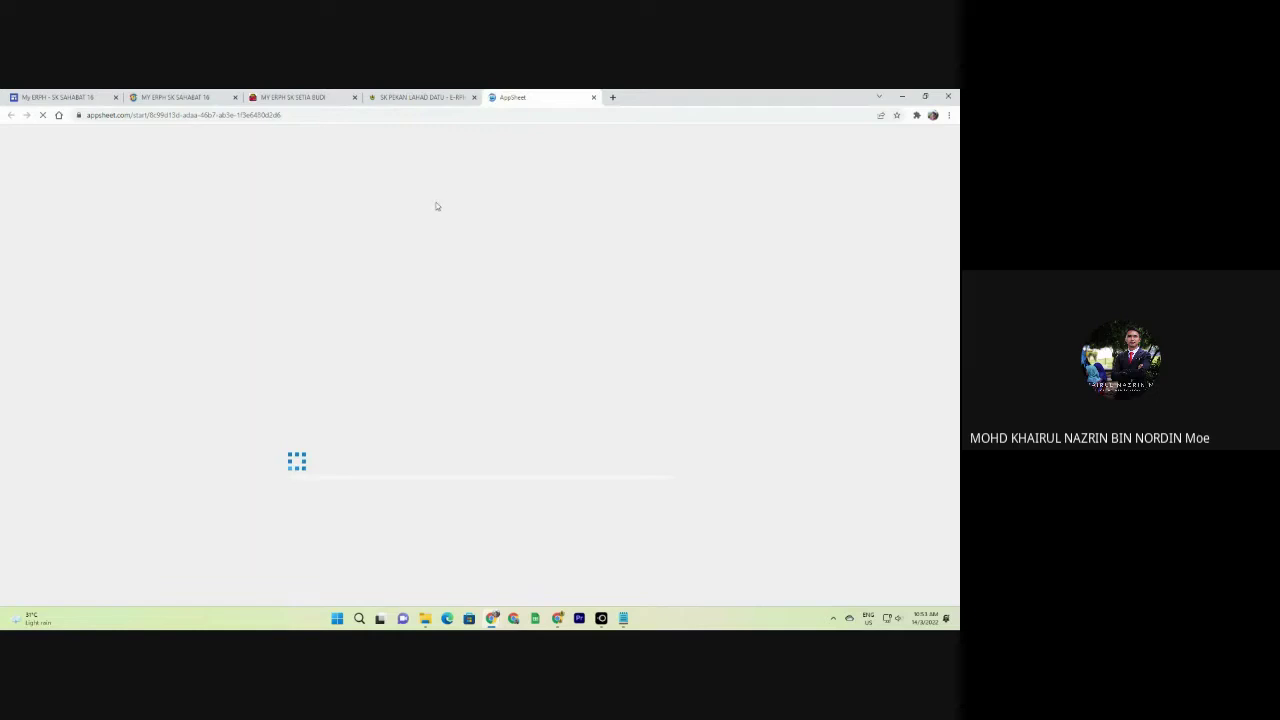
# In SK Pekan Lahad Datu's app, browse MENU GURU BESAR > PROFIL SEMUA GURU > Semua teacher list.
pyautogui.click(420, 97)
pyautogui.click(498, 97)
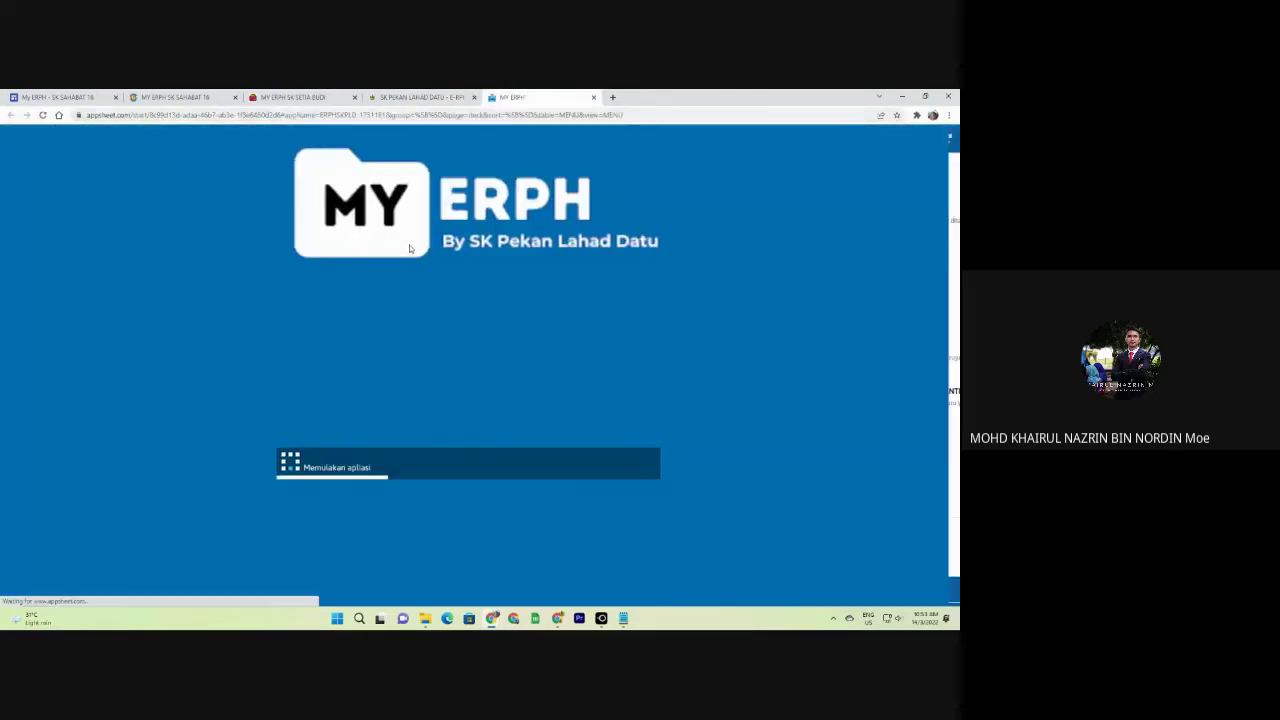
pyautogui.scroll(-10, 134, 420)
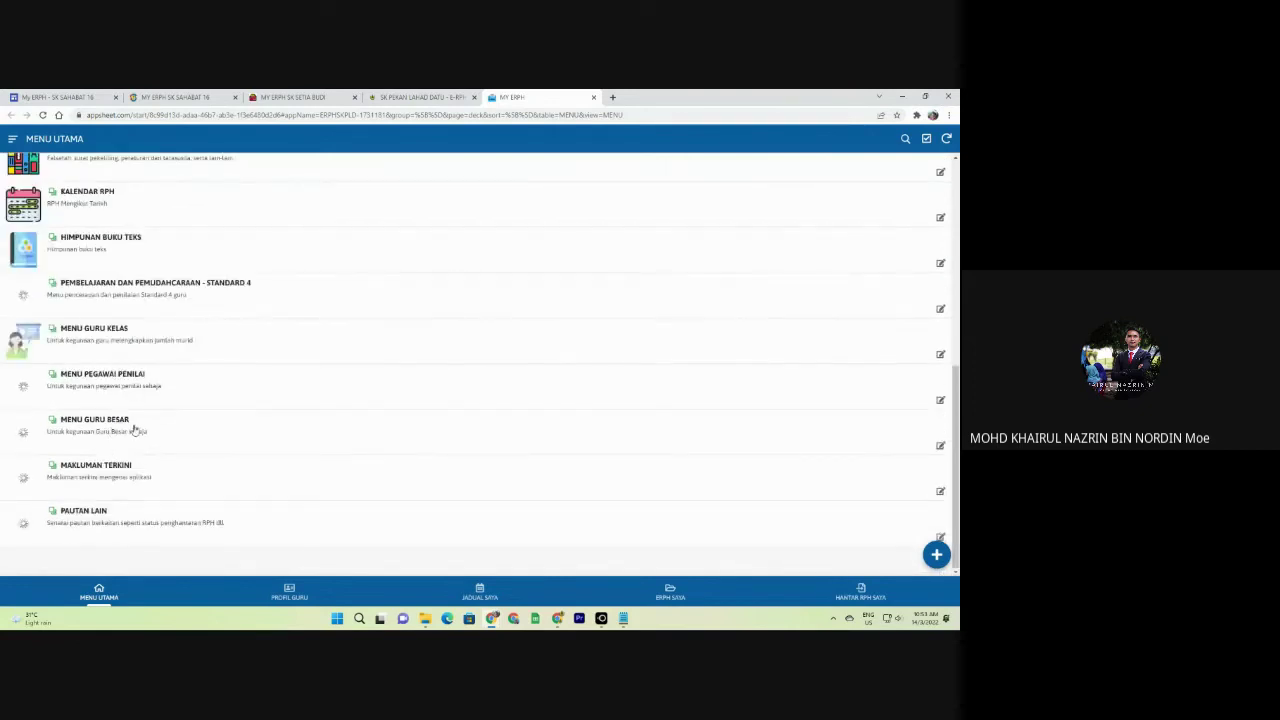
pyautogui.click(134, 425)
pyautogui.click(110, 187)
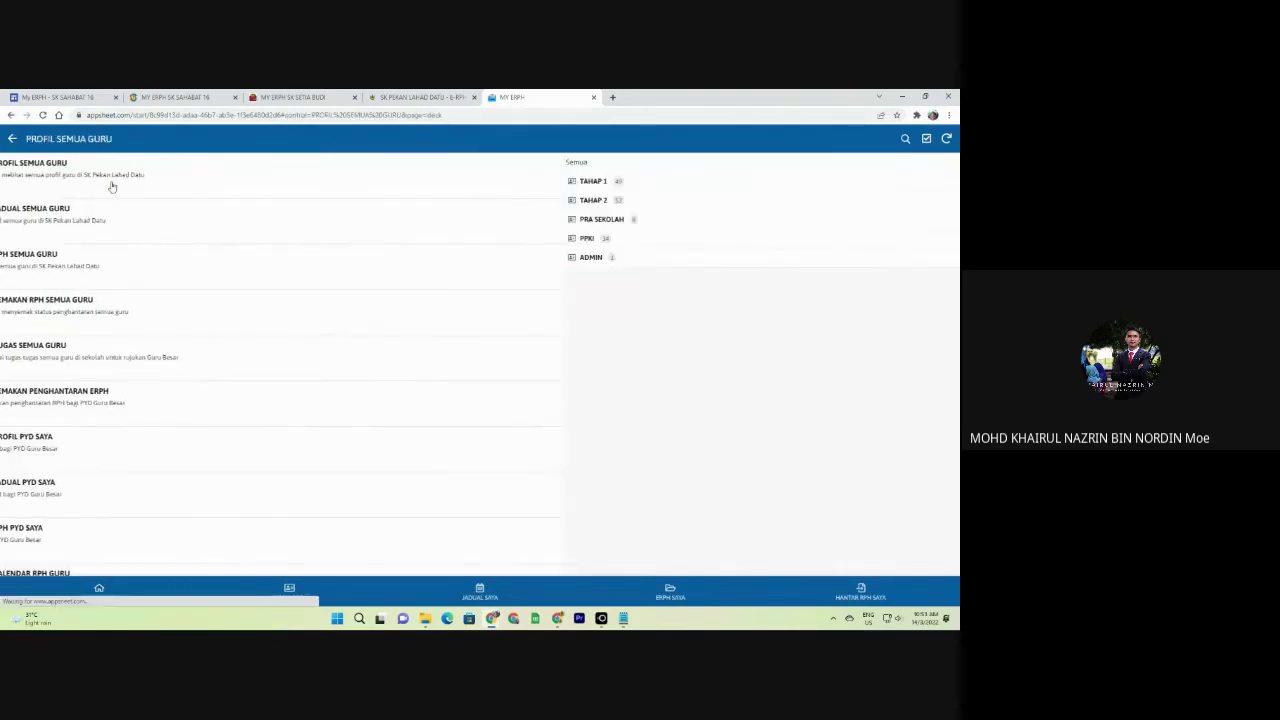
pyautogui.click(40, 162)
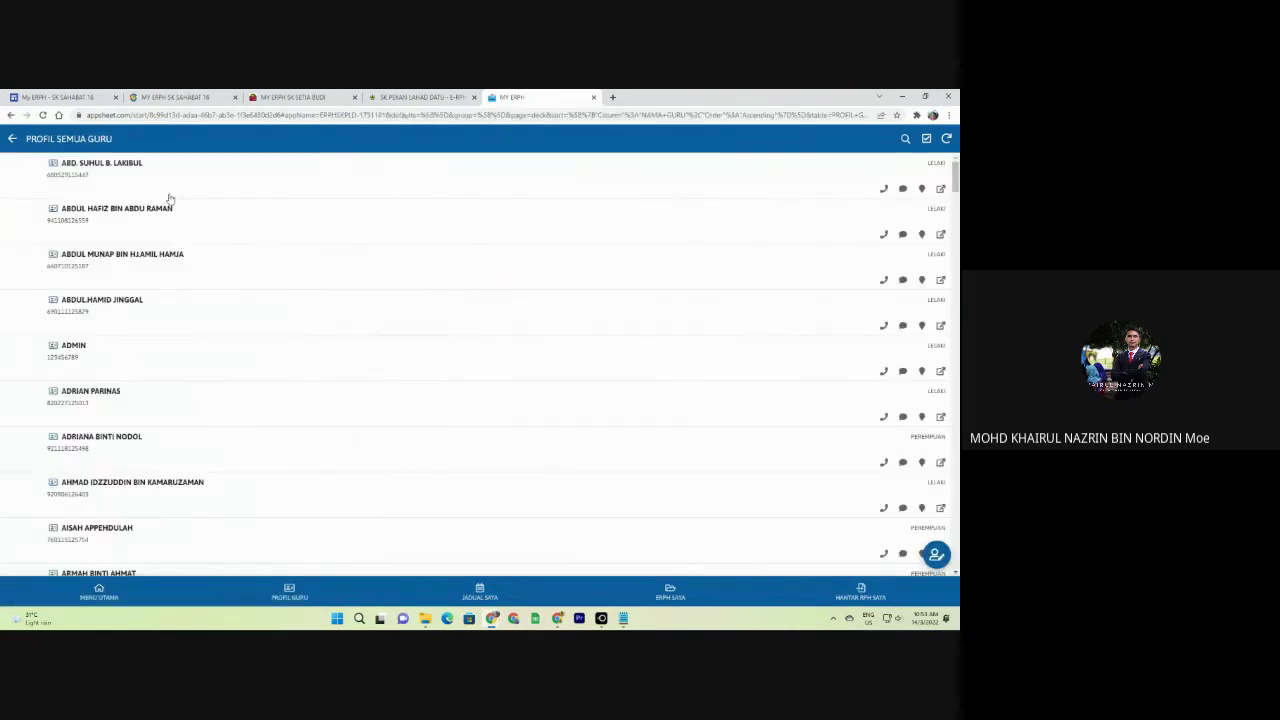
pyautogui.scroll(-6, 168, 215)
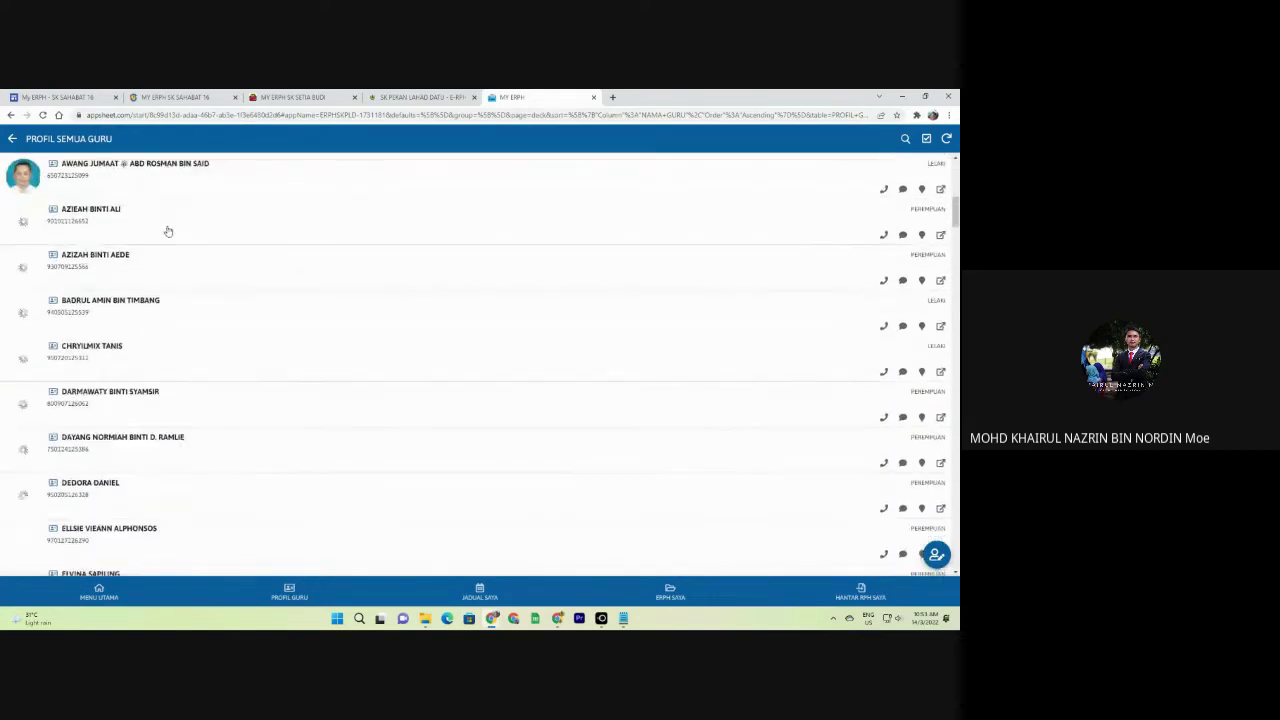
pyautogui.scroll(5, 180, 290)
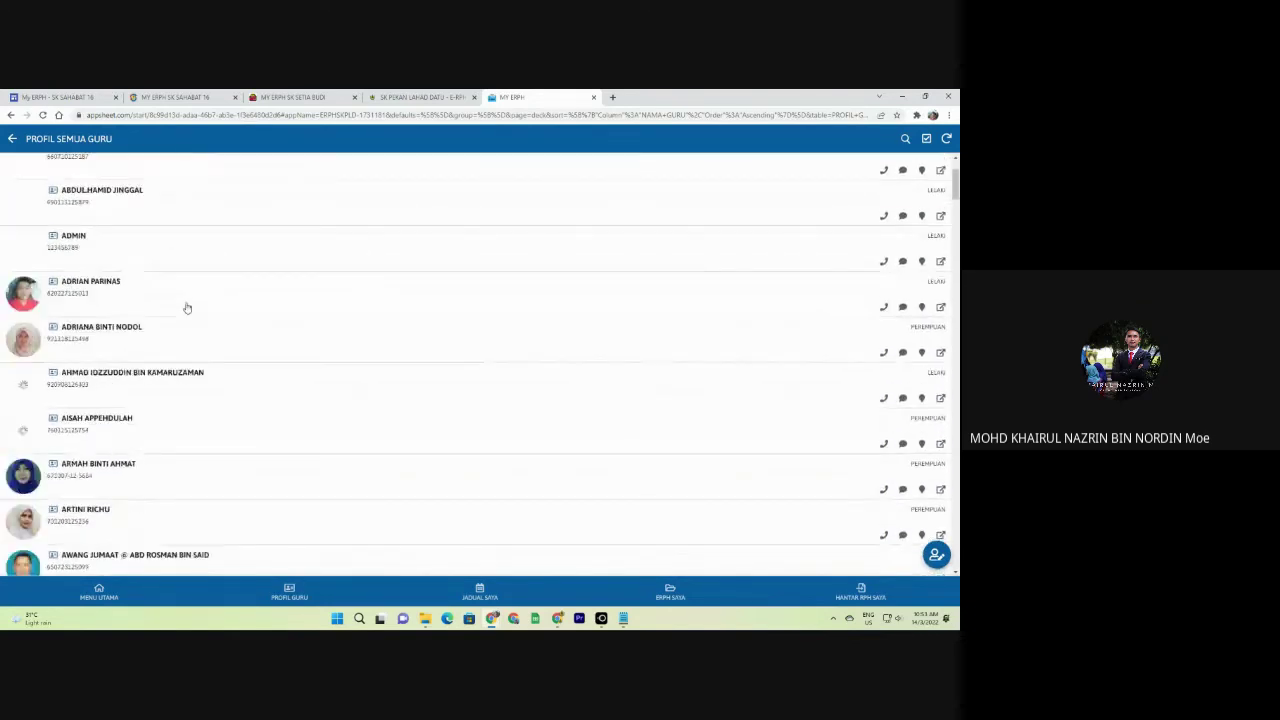
pyautogui.scroll(2, 186, 308)
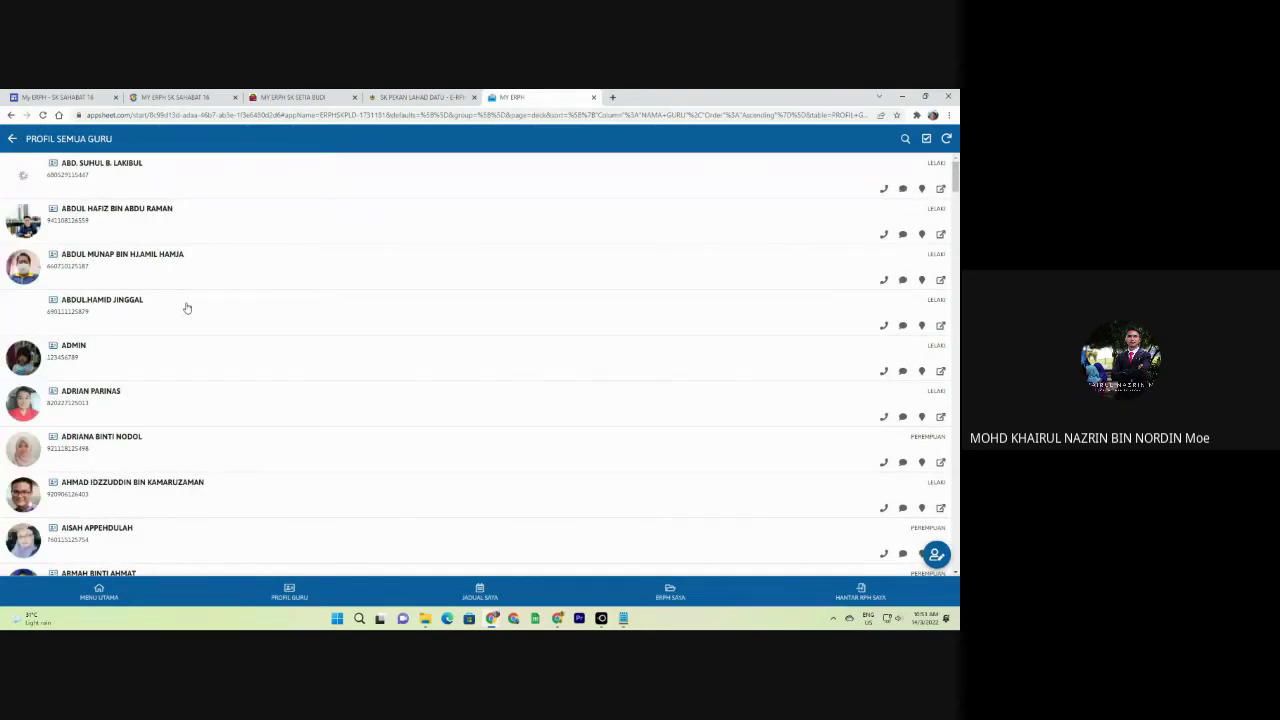
pyautogui.scroll(-1, 124, 245)
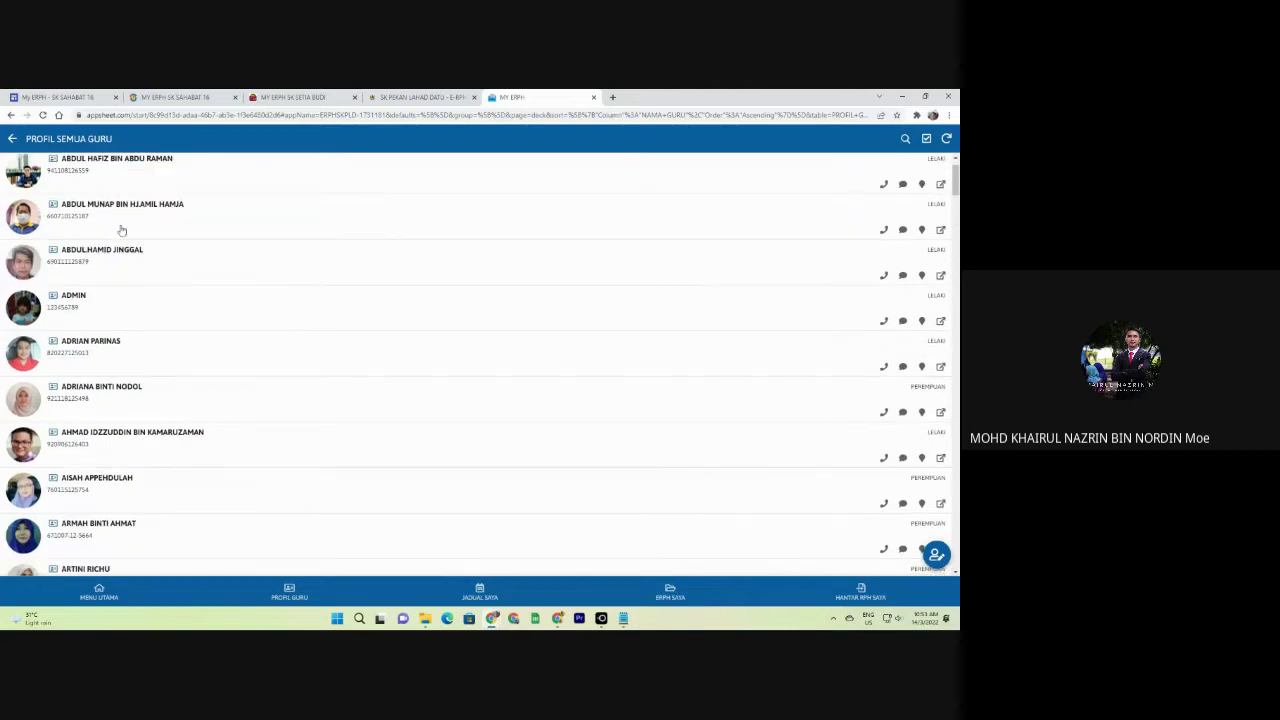
pyautogui.scroll(-2, 125, 255)
pyautogui.scroll(2, 125, 253)
# Review the ADMIN teacher's profile details, then switch to the SK Setia Budi app tab.
pyautogui.click(81, 255)
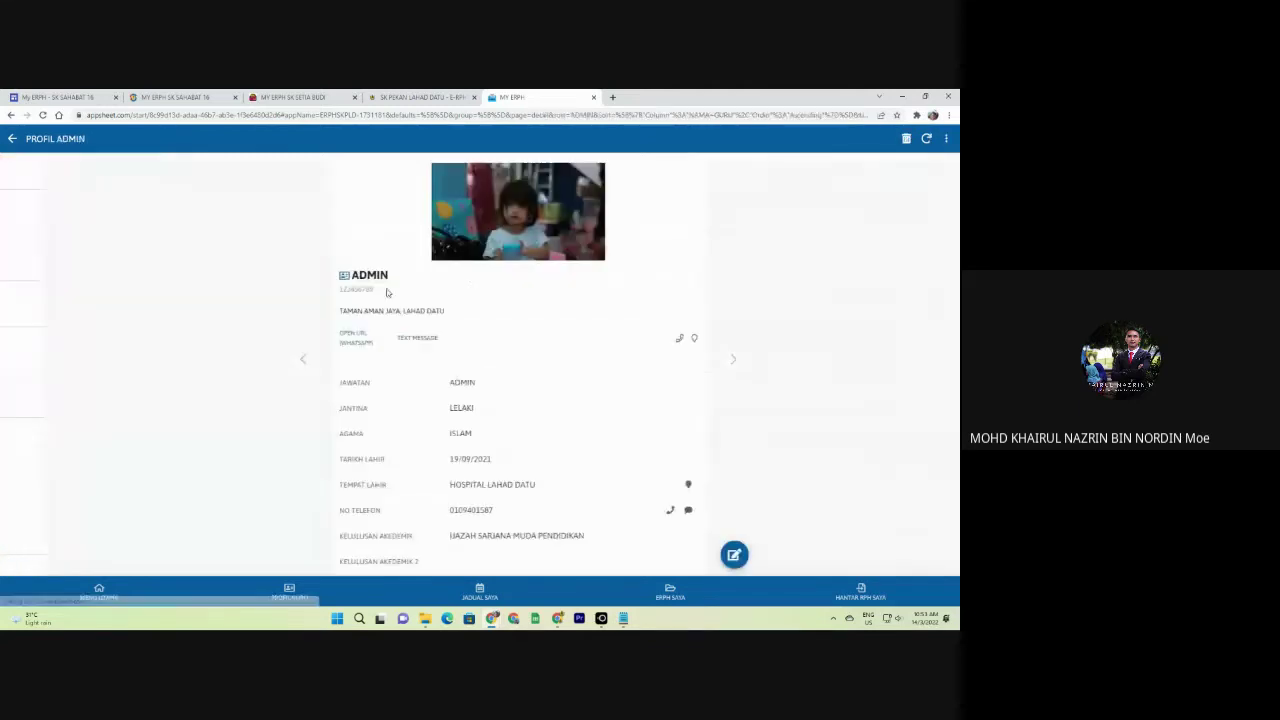
pyautogui.scroll(-1, 431, 311)
pyautogui.scroll(-1, 431, 311)
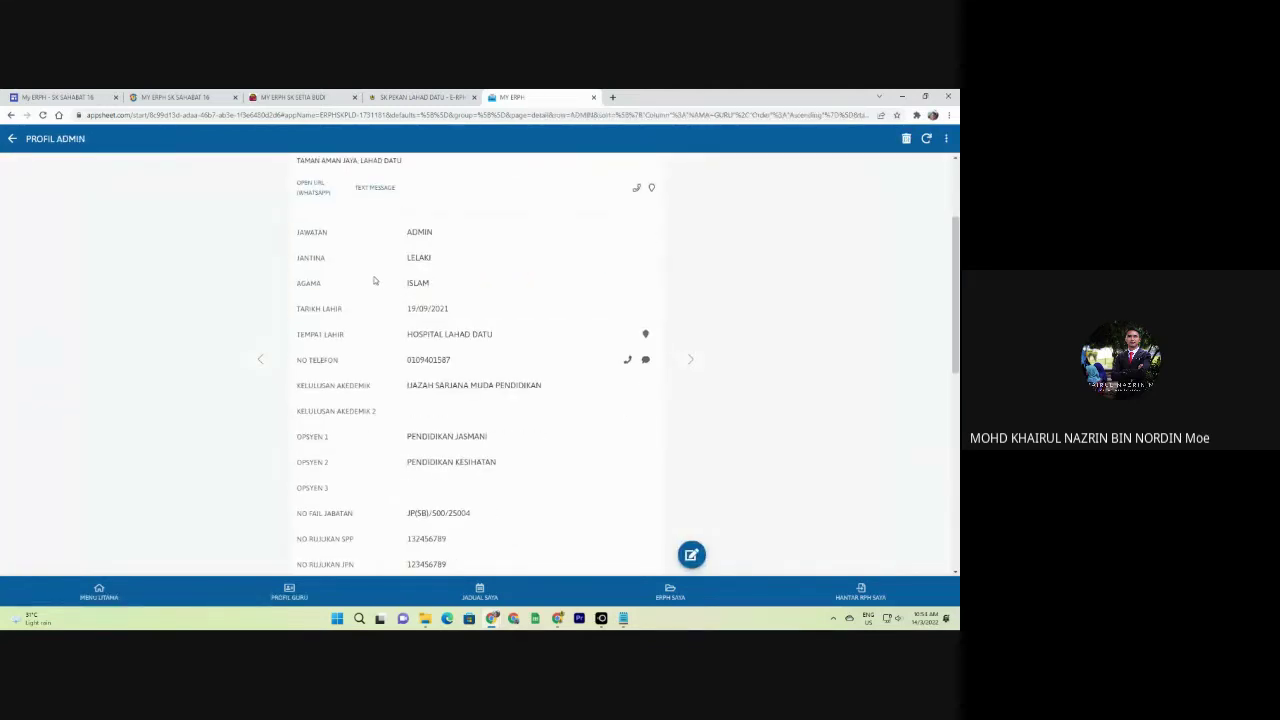
pyautogui.scroll(-3, 374, 281)
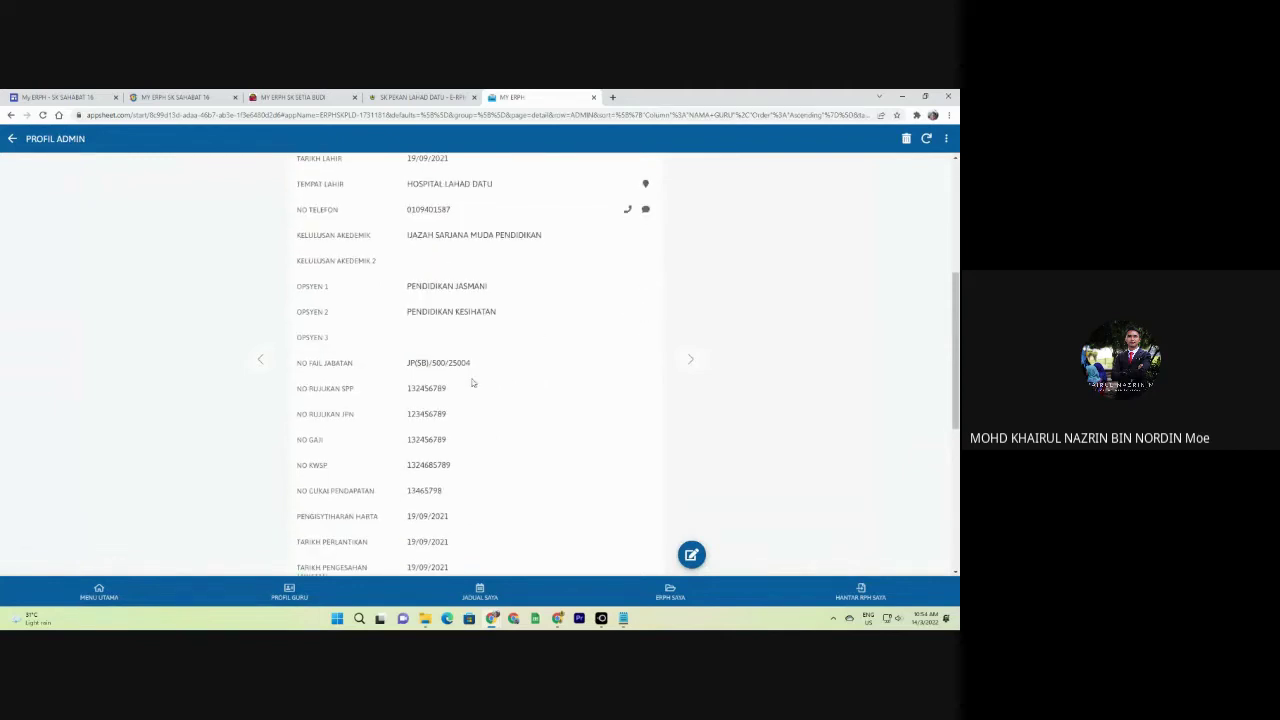
pyautogui.scroll(-2, 516, 378)
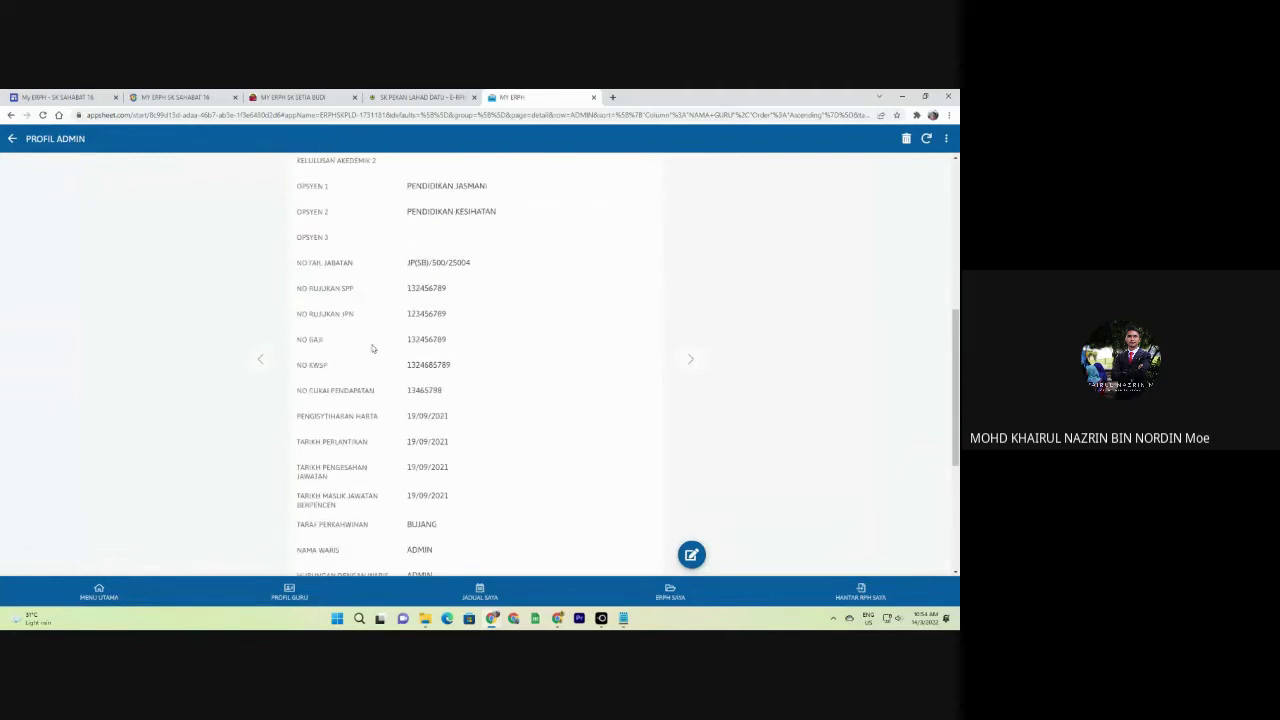
pyautogui.scroll(-6, 460, 391)
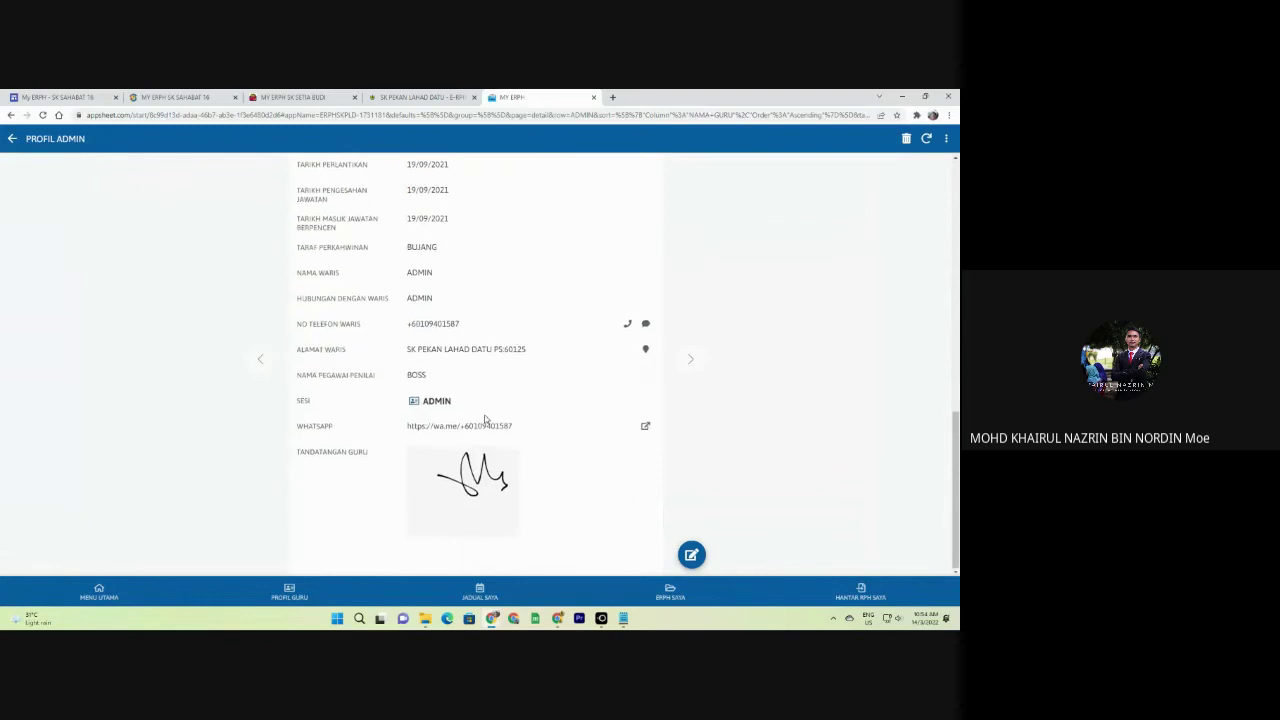
pyautogui.scroll(9, 516, 377)
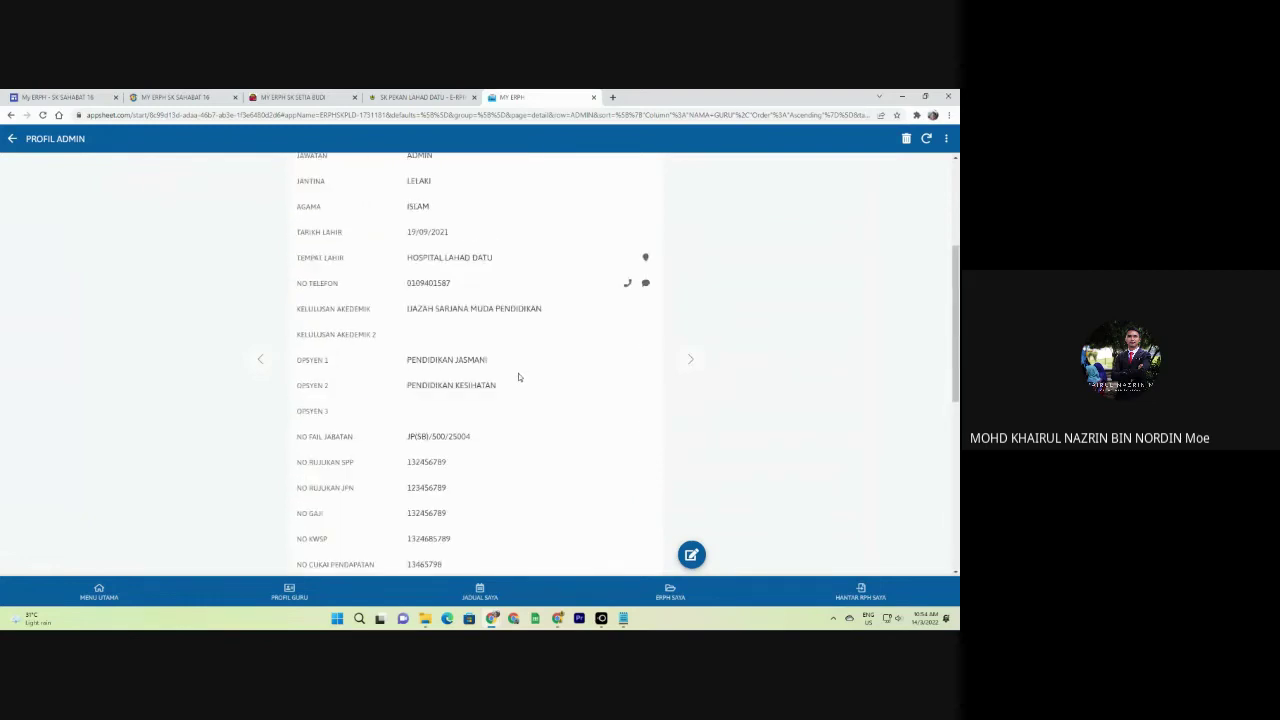
pyautogui.scroll(5, 519, 373)
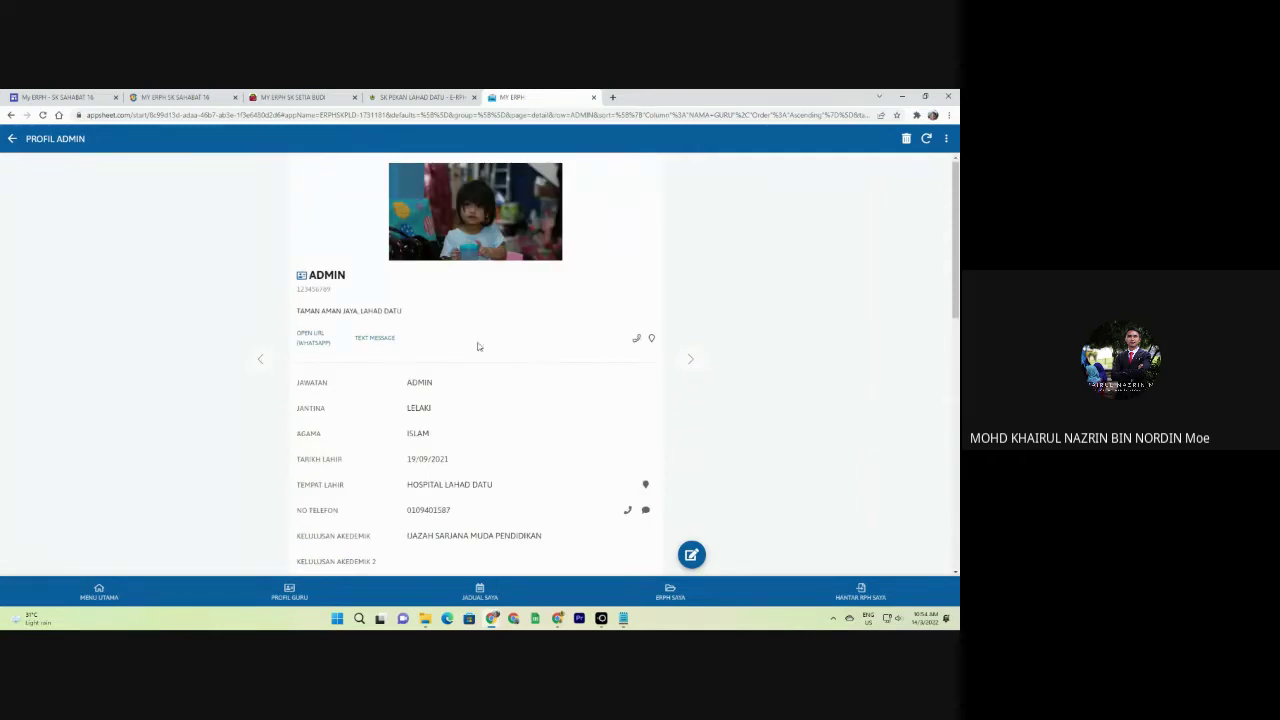
pyautogui.scroll(-6, 236, 294)
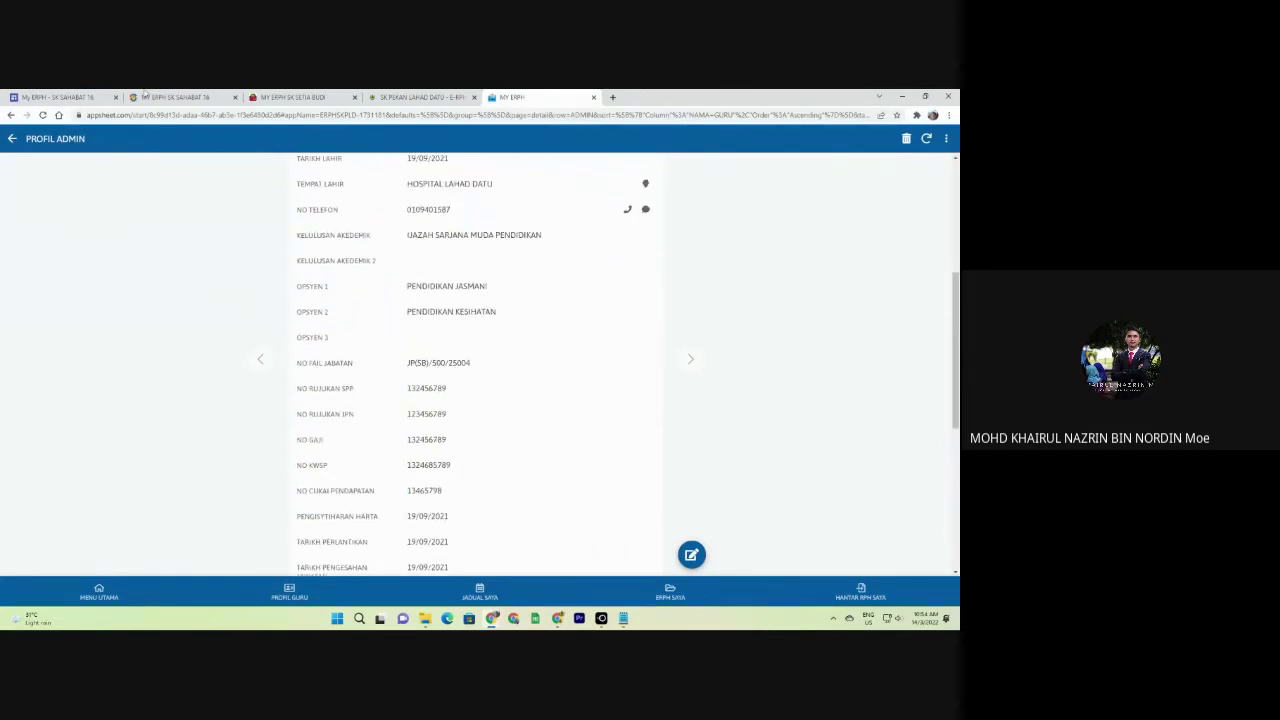
pyautogui.click(300, 97)
# Check DAFTAR SUPER ADMIN under ADMINISTRATOR, then open the empty KELAS class list.
pyautogui.click(12, 138)
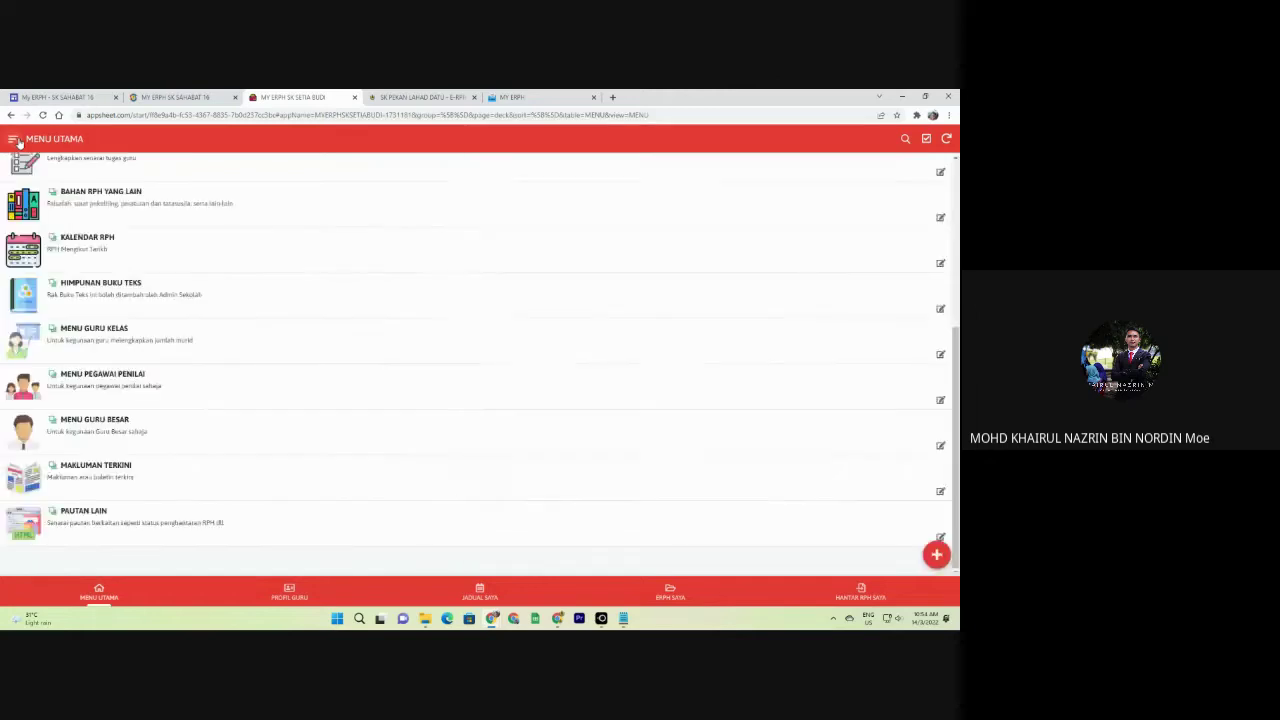
pyautogui.click(12, 138)
pyautogui.click(74, 186)
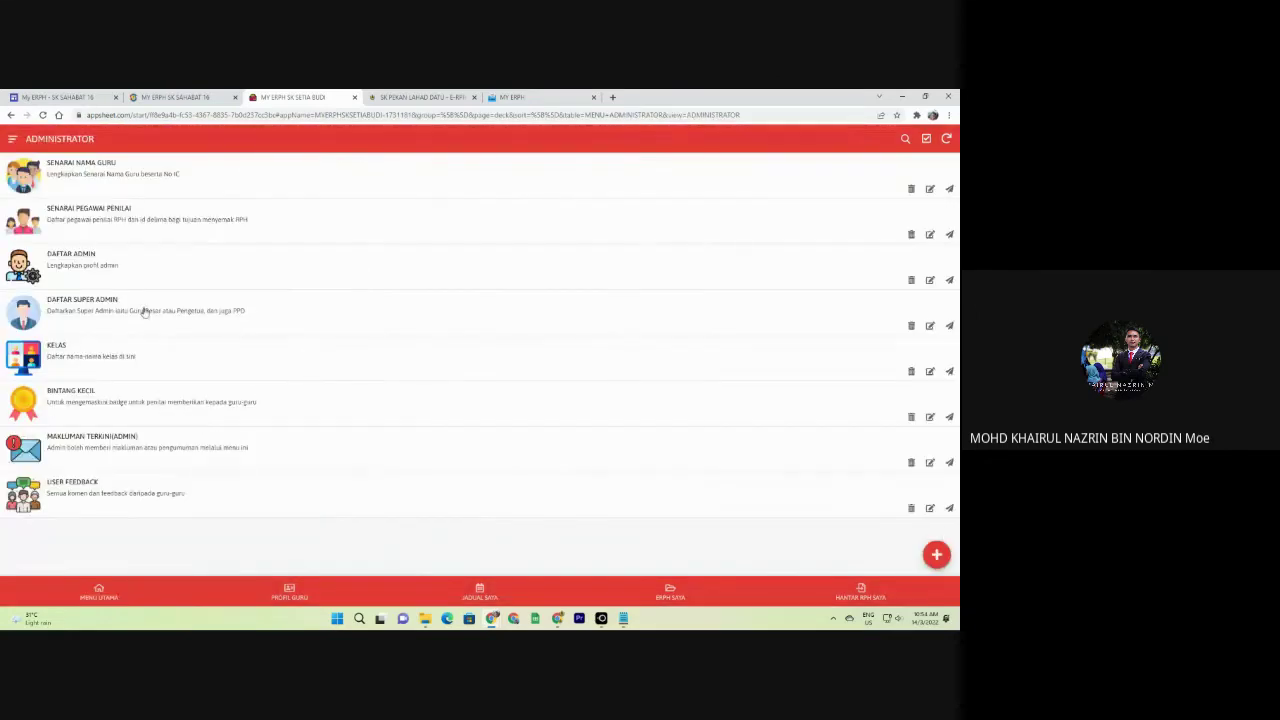
pyautogui.click(92, 313)
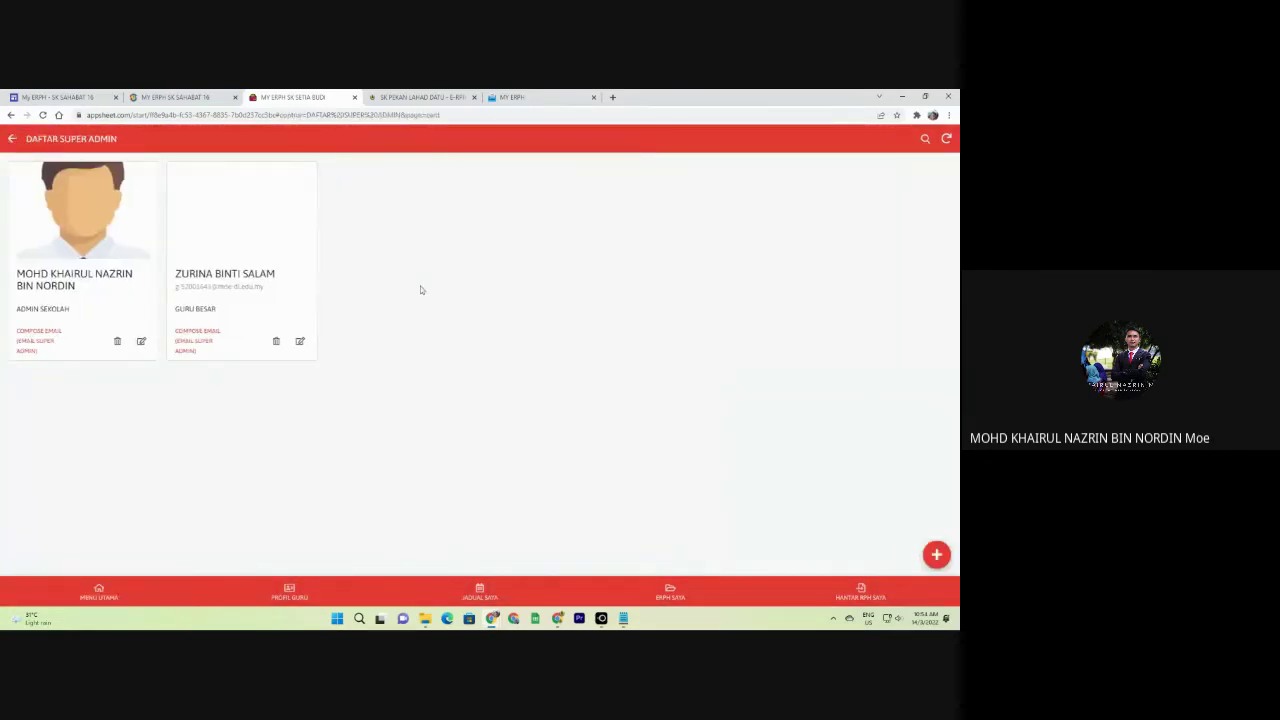
pyautogui.click(12, 138)
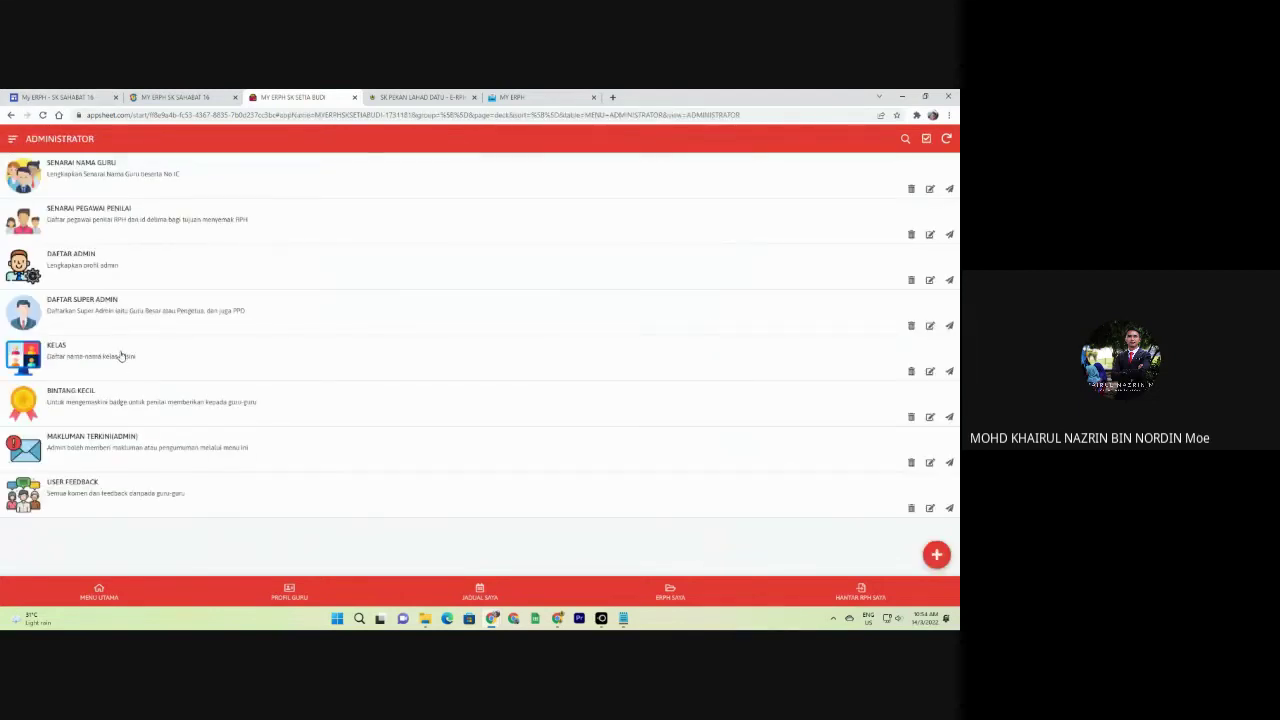
pyautogui.click(121, 356)
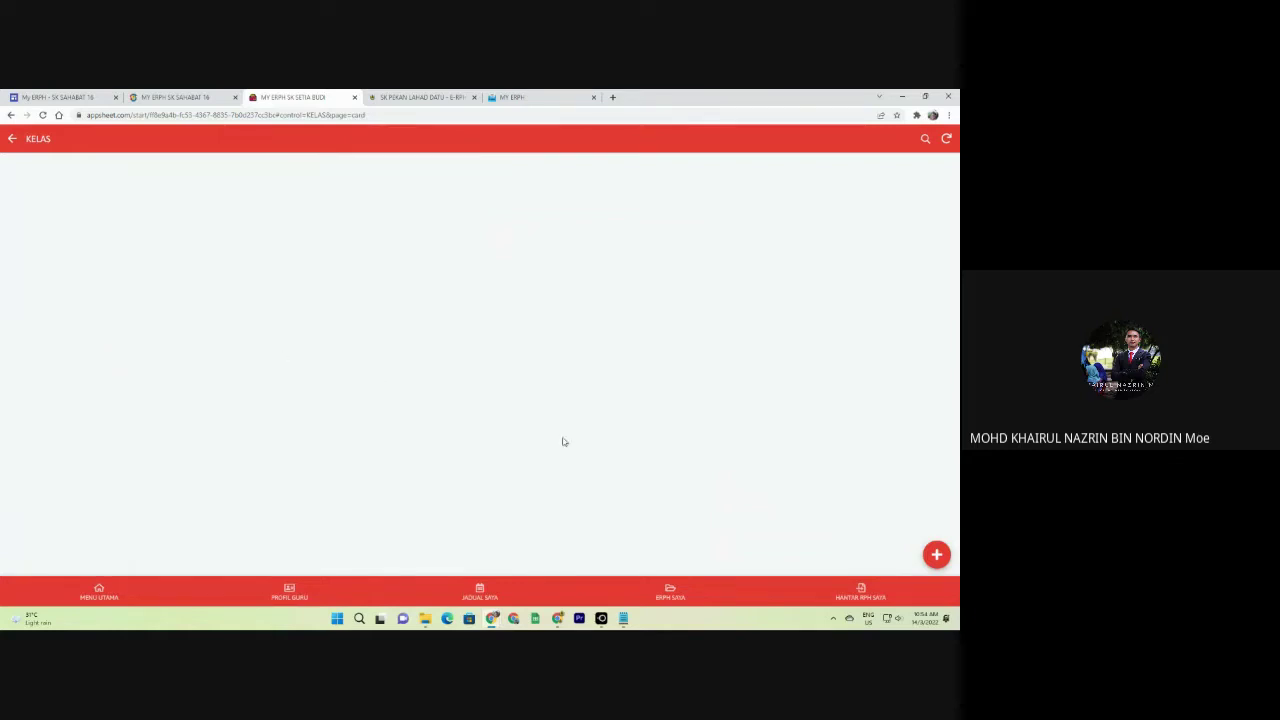
# Add and save a new class named ARIF, then return to MENU UTAMA.
pyautogui.click(936, 555)
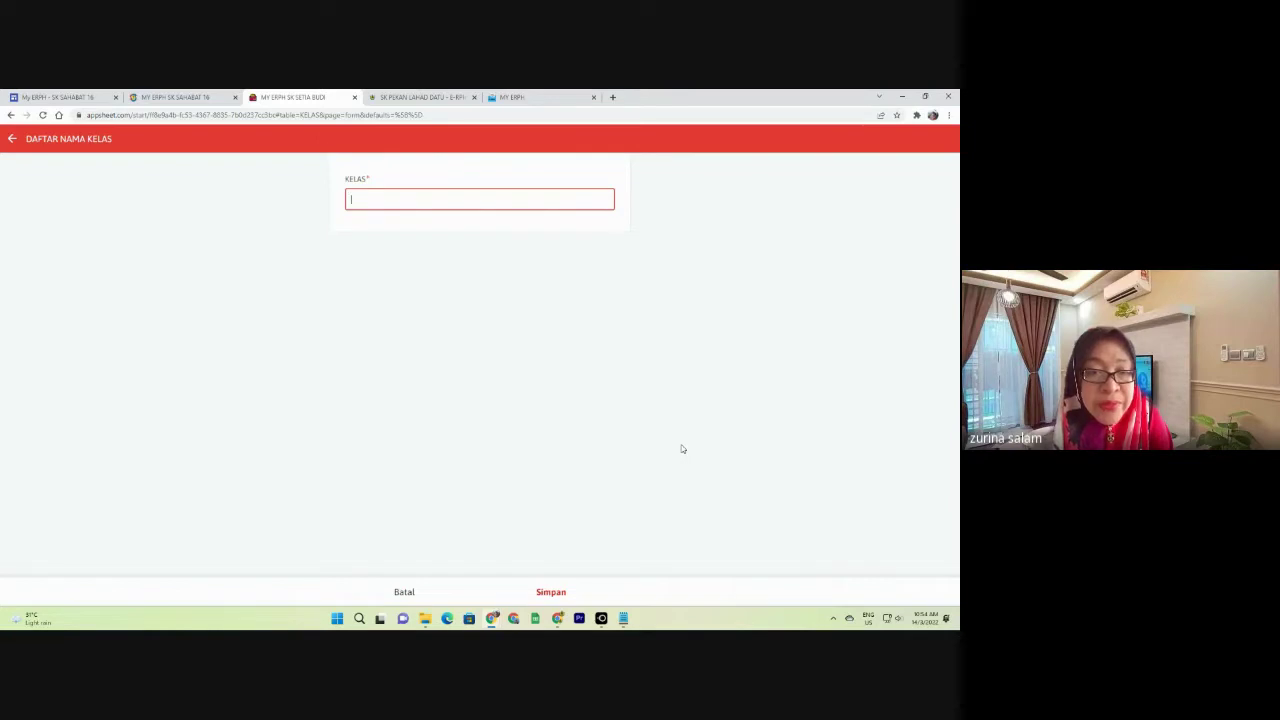
pyautogui.write('AR')
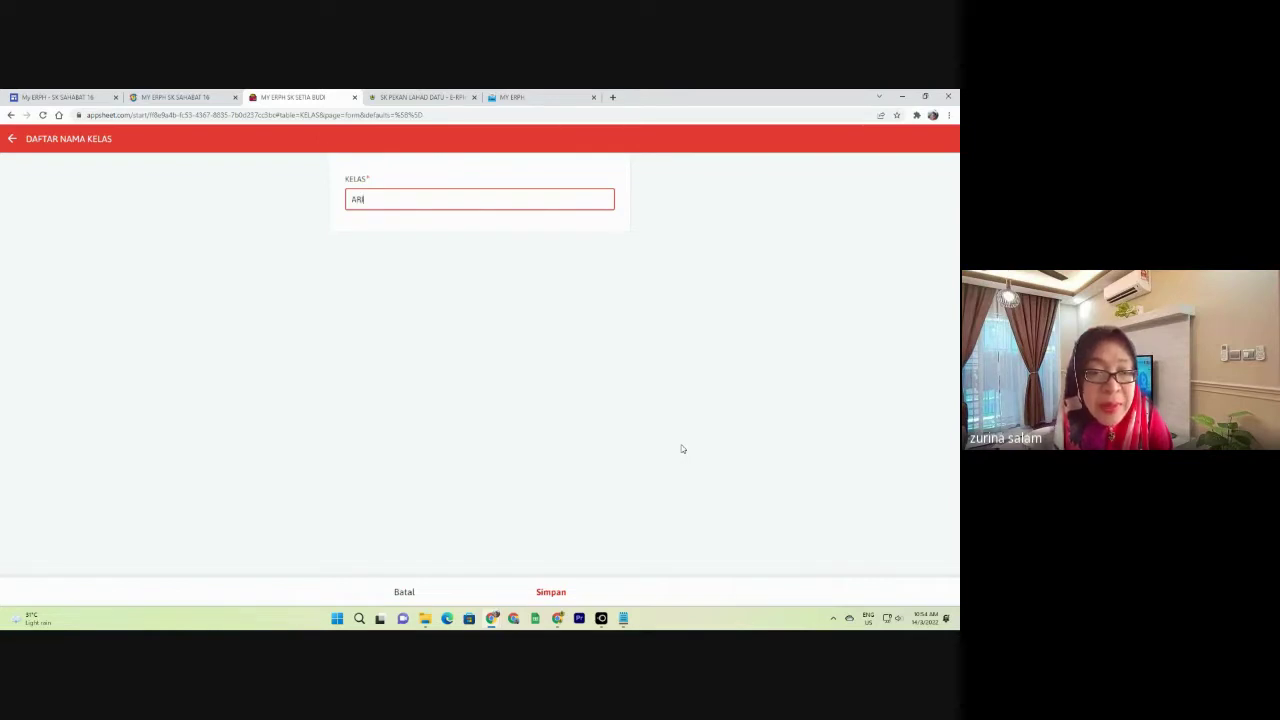
pyautogui.write('I')
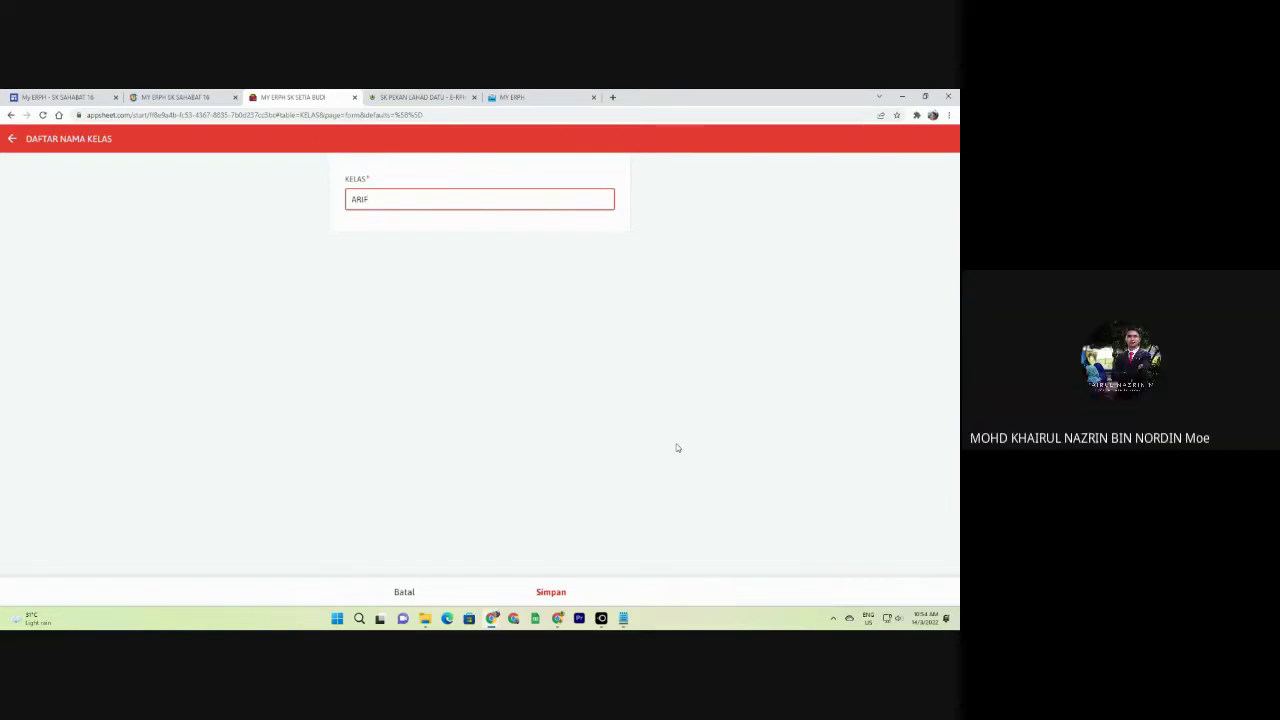
pyautogui.click(551, 593)
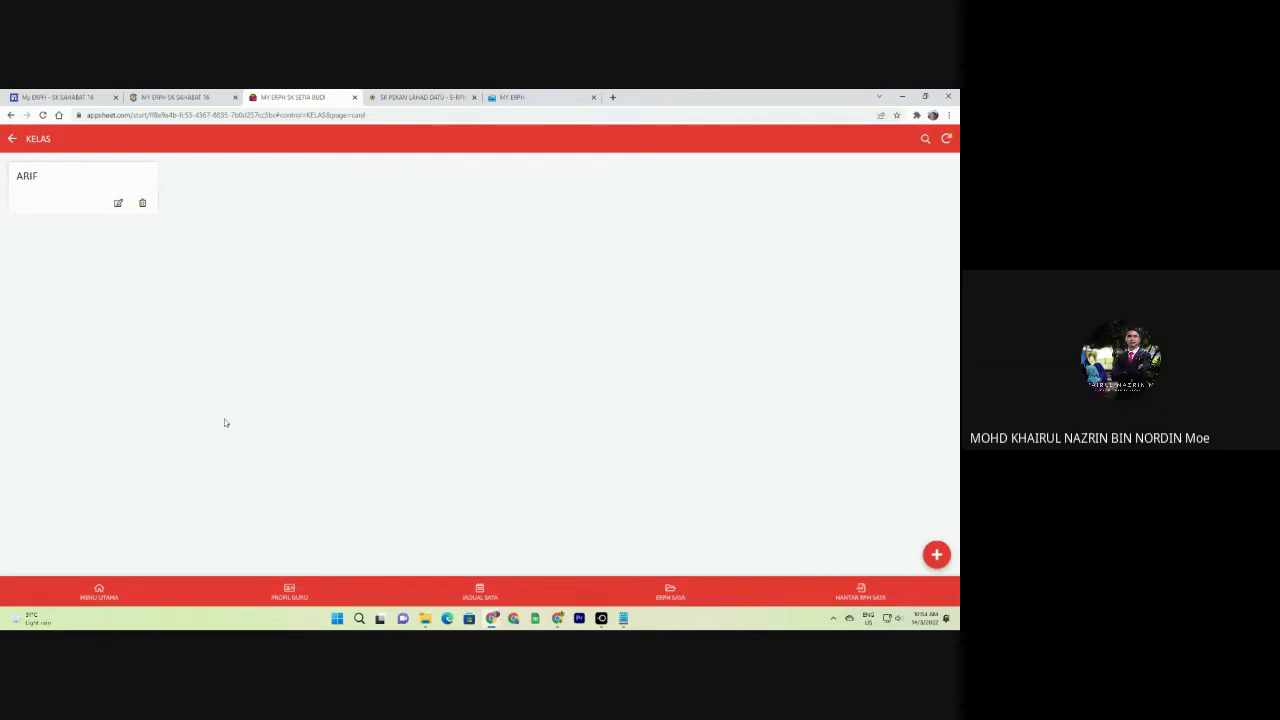
pyautogui.click(122, 589)
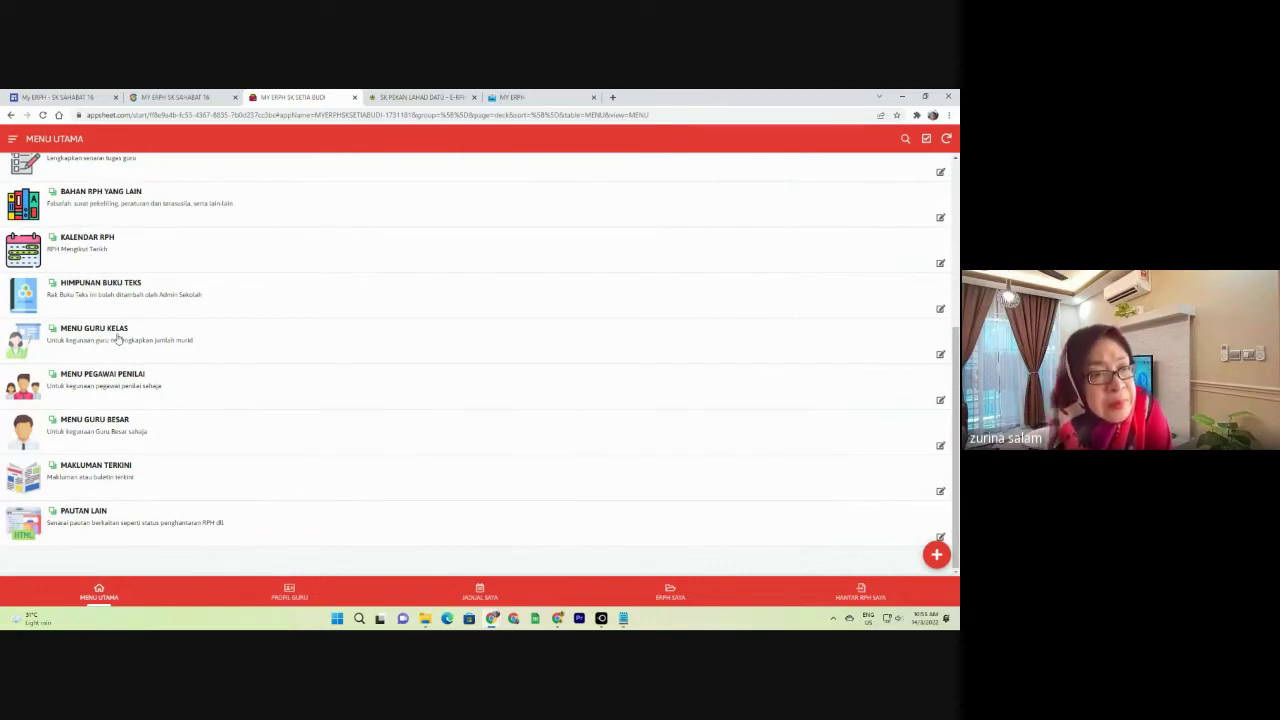
# Start a MENU GURU KELAS record for class ARIF, year 1, then cancel and discard it unsaved.
pyautogui.click(132, 330)
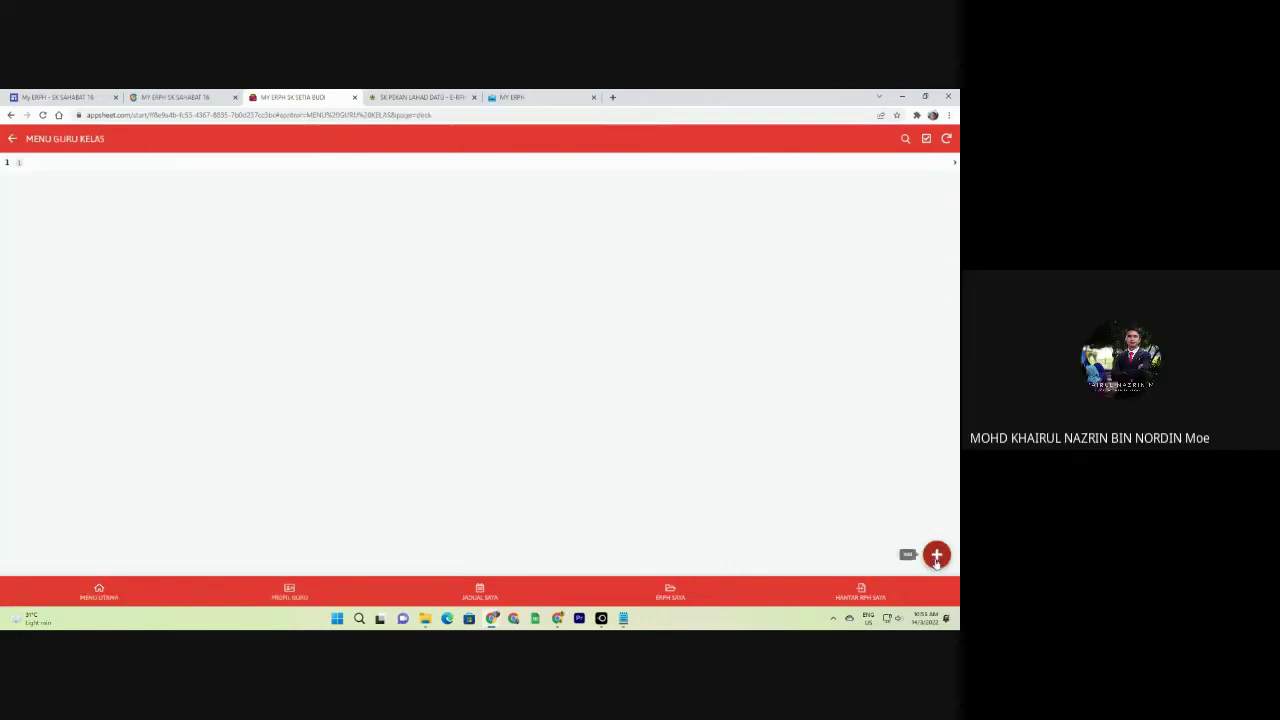
pyautogui.click(936, 554)
pyautogui.click(478, 259)
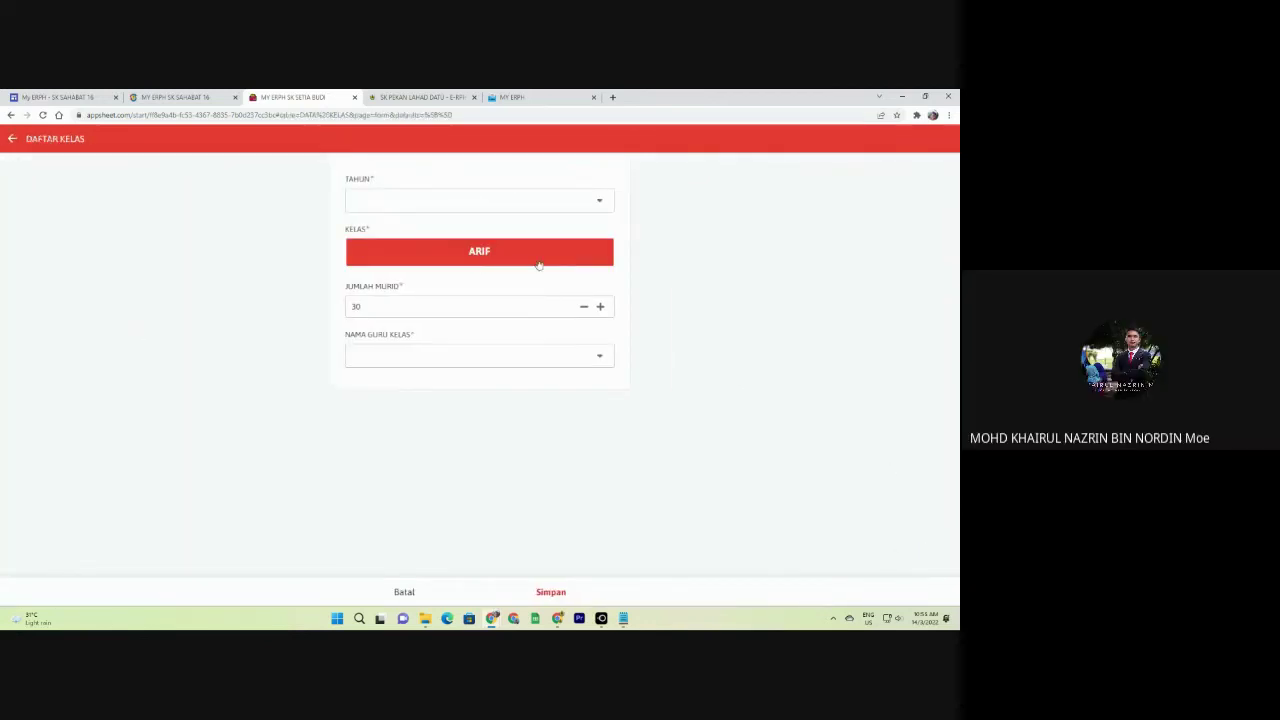
pyautogui.click(471, 213)
pyautogui.click(380, 208)
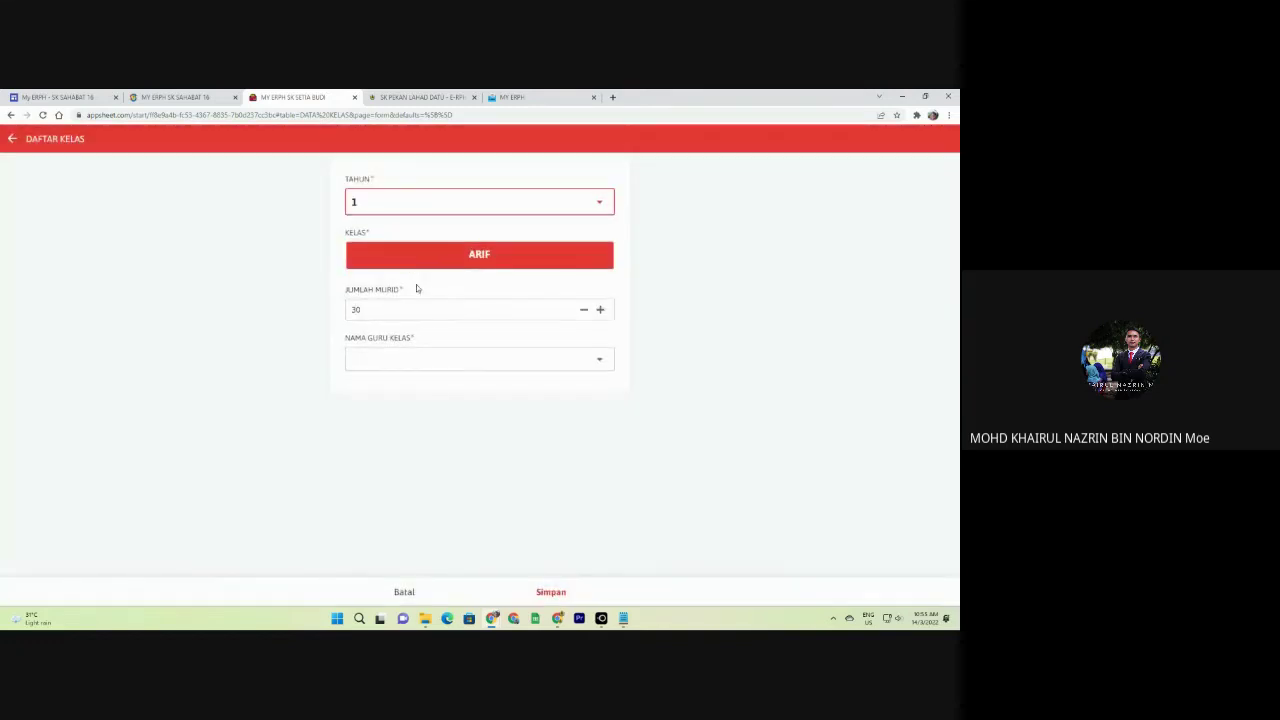
pyautogui.click(470, 359)
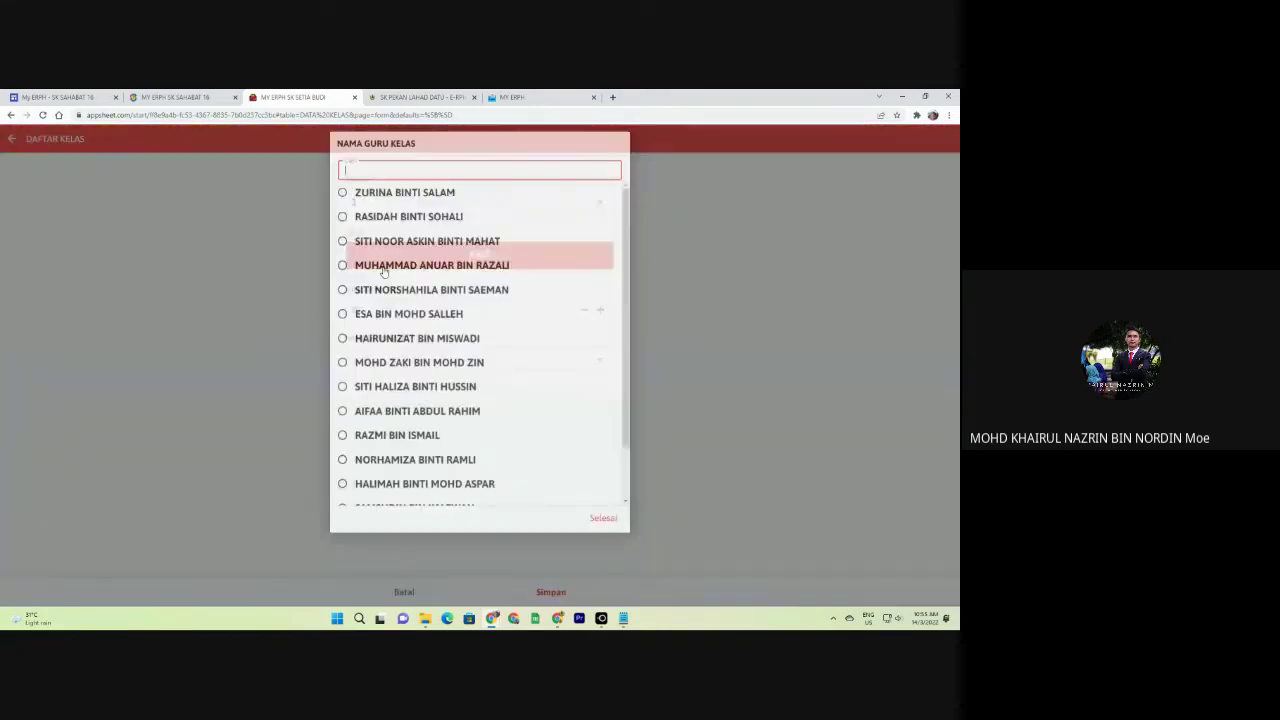
pyautogui.click(628, 529)
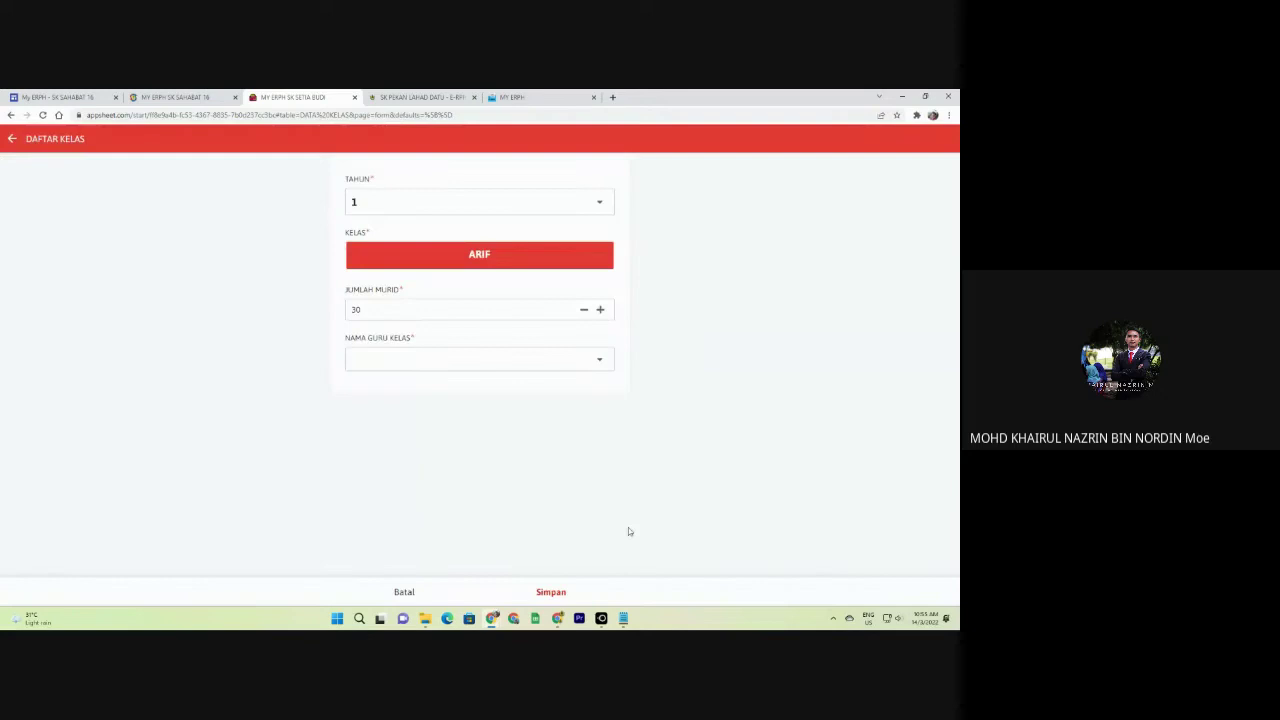
pyautogui.click(404, 592)
pyautogui.click(550, 376)
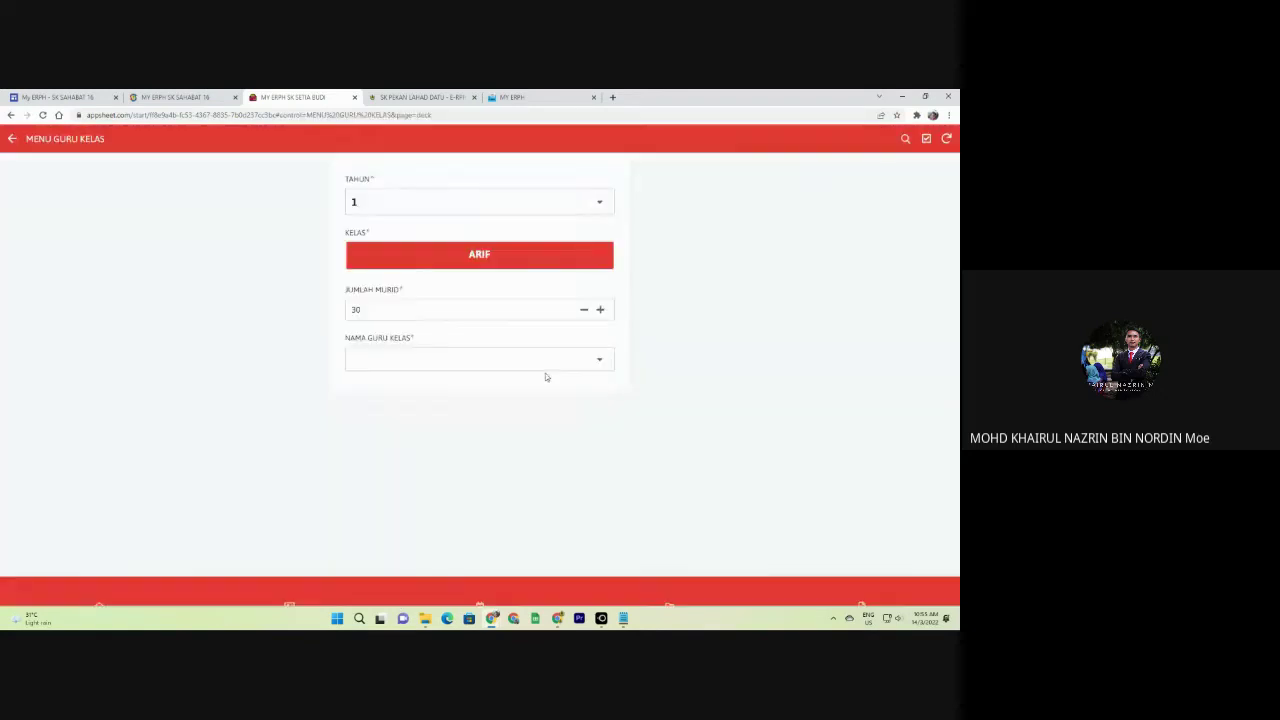
# Go back and open the Administrator section from the app's section list.
pyautogui.click(12, 139)
pyautogui.click(12, 139)
pyautogui.click(80, 185)
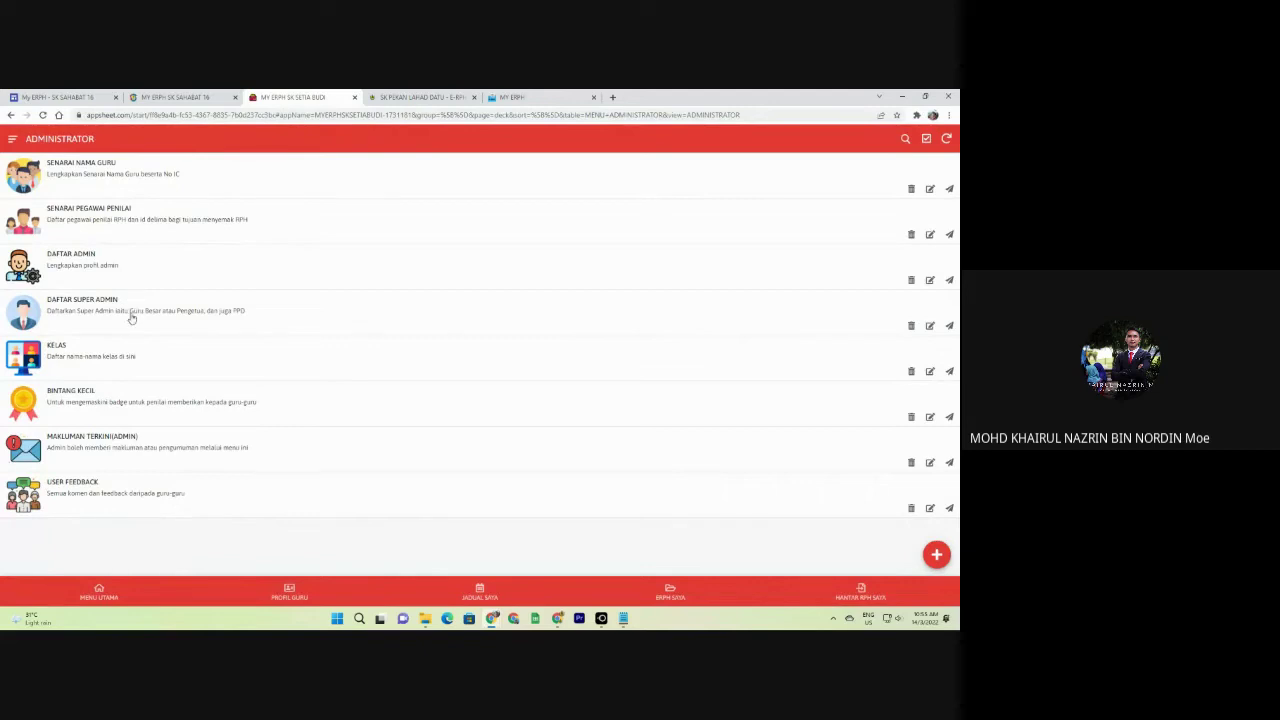
# Add a new class named AMANAH in the KELAS list and save it.
pyautogui.click(132, 360)
pyautogui.click(936, 553)
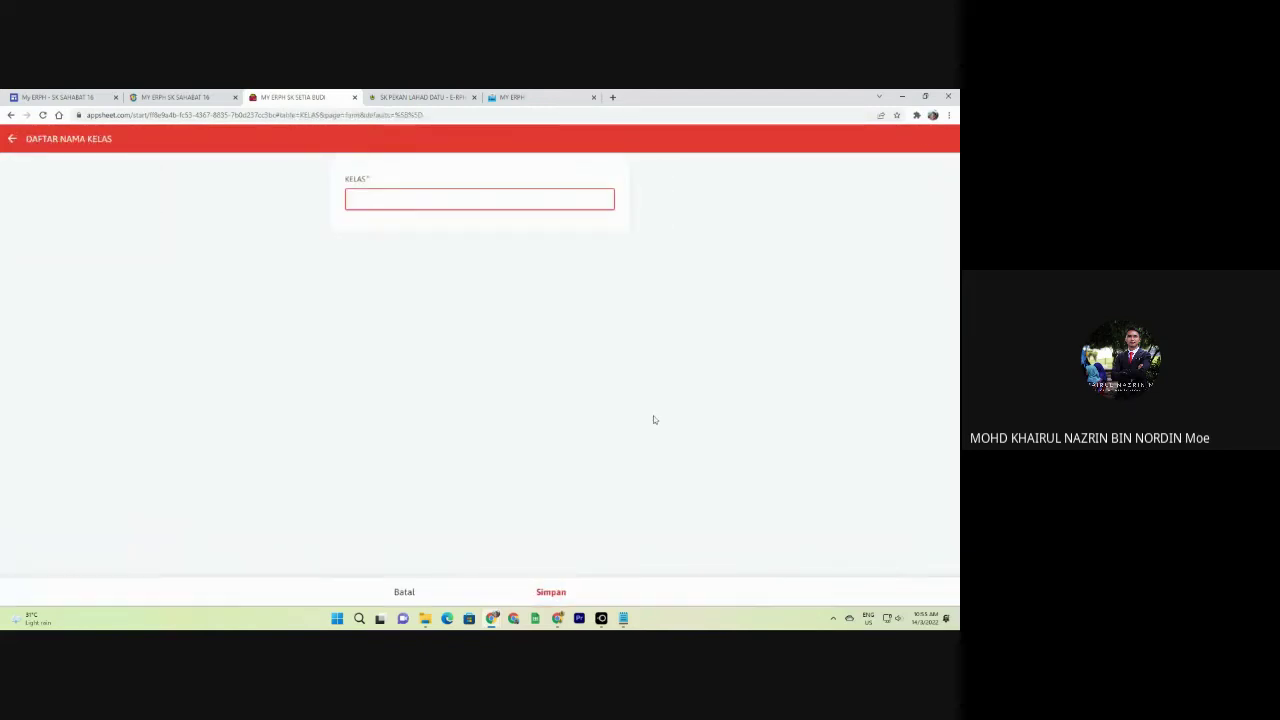
pyautogui.write('AMANAH')
pyautogui.click(556, 592)
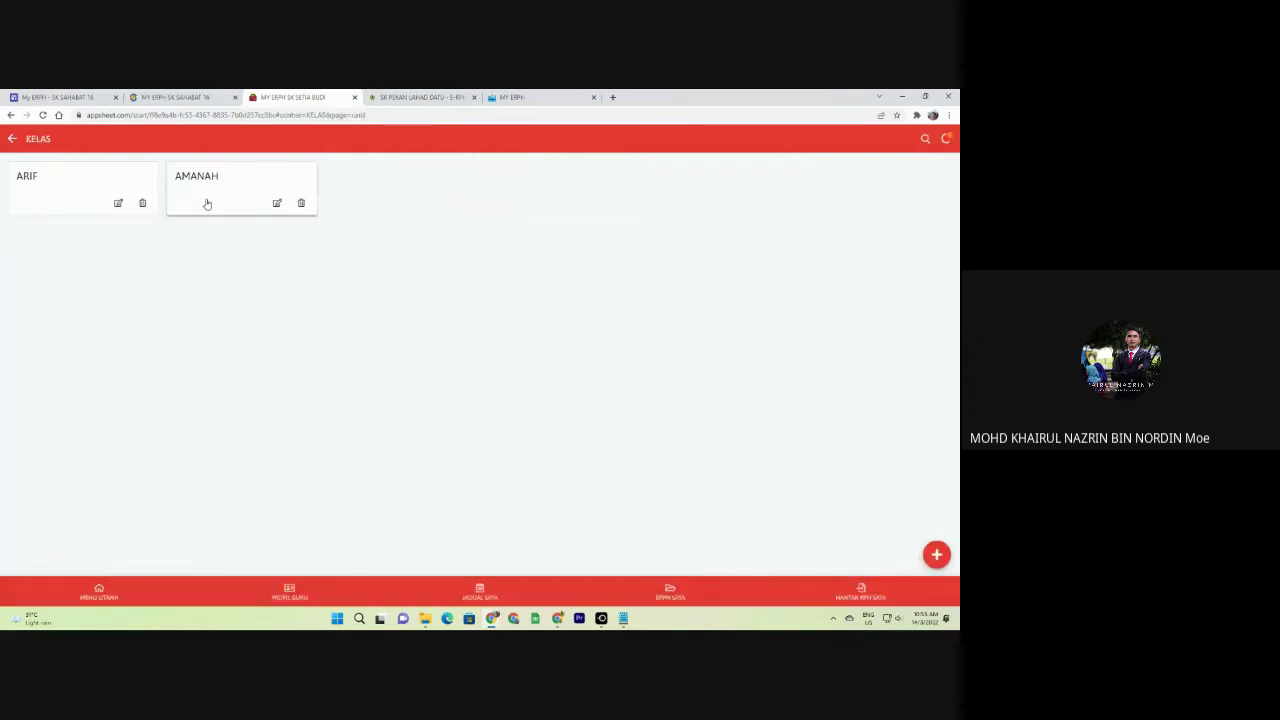
# Check the MENU GURU KELAS form for the new class, cancel it, and reopen Administrator's KELAS list.
pyautogui.click(100, 592)
pyautogui.scroll(-5, 449, 437)
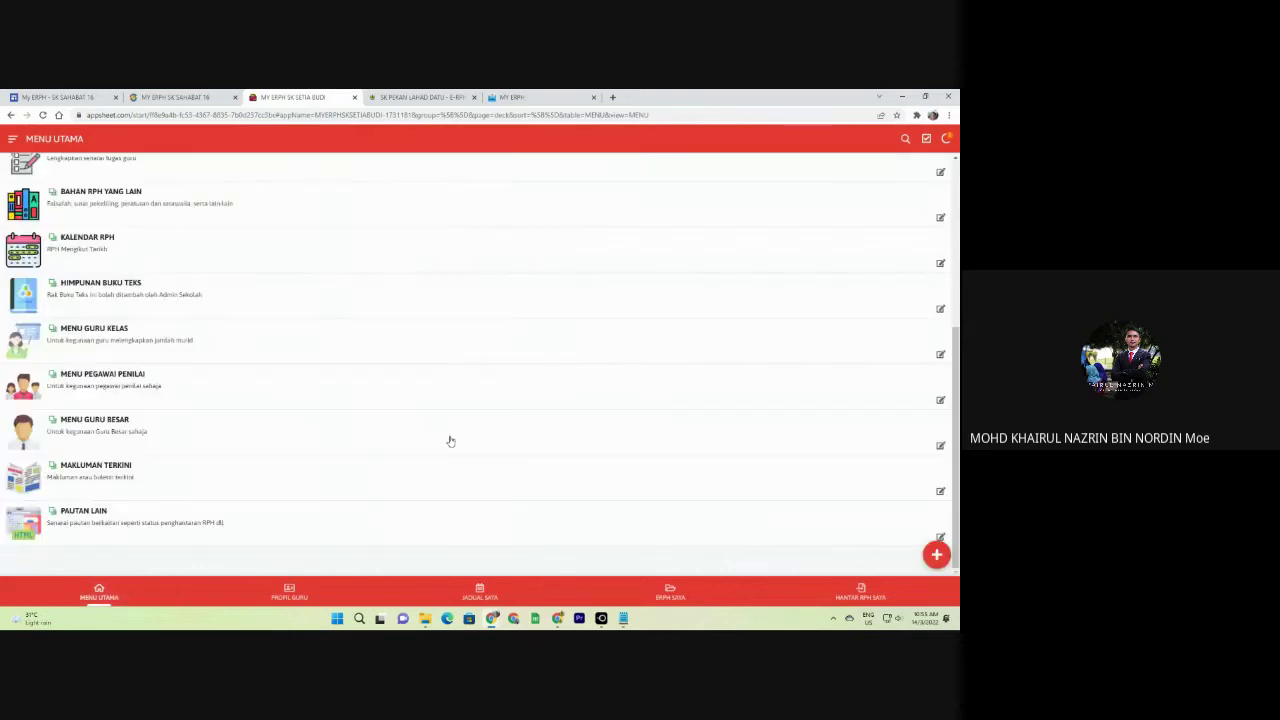
pyautogui.click(481, 592)
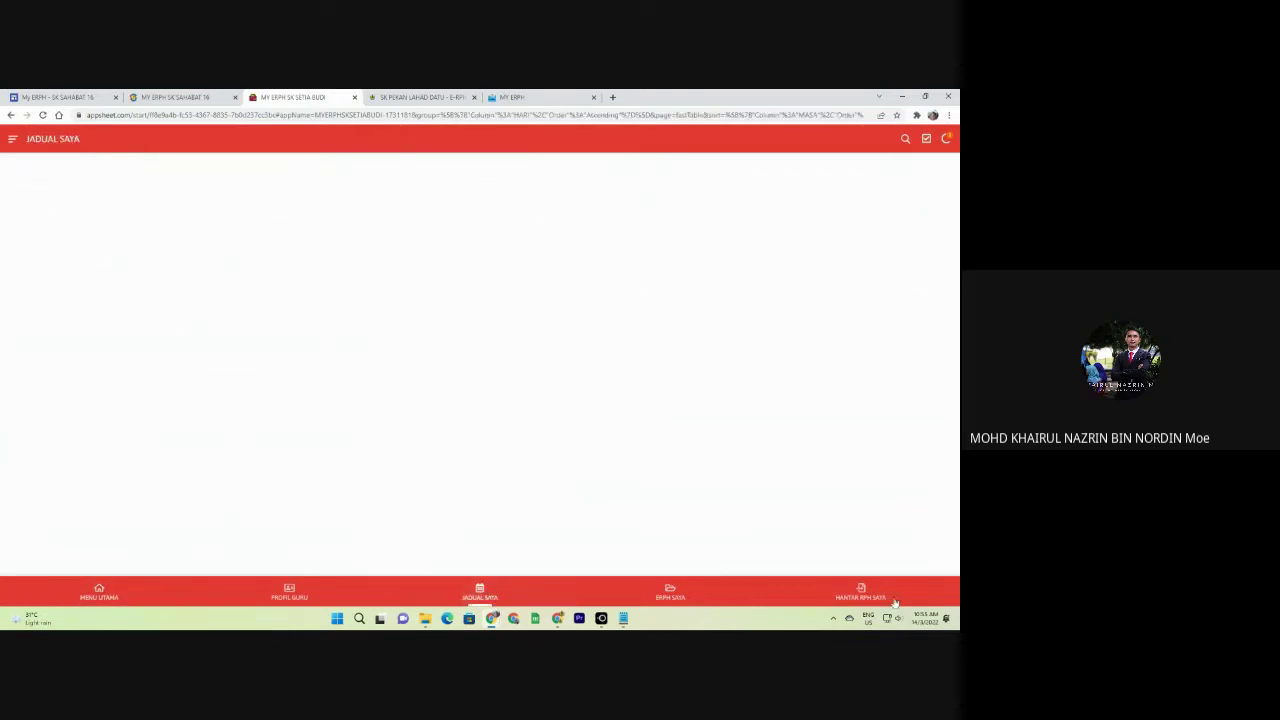
pyautogui.click(99, 592)
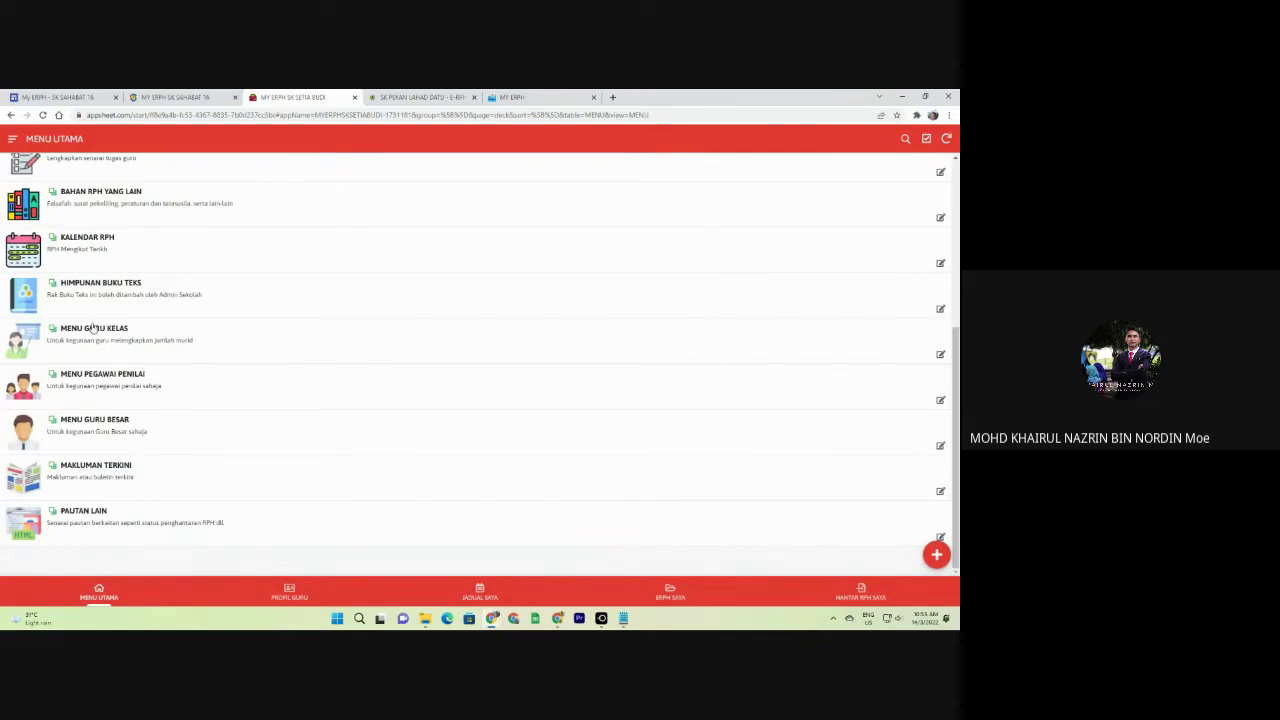
pyautogui.click(92, 328)
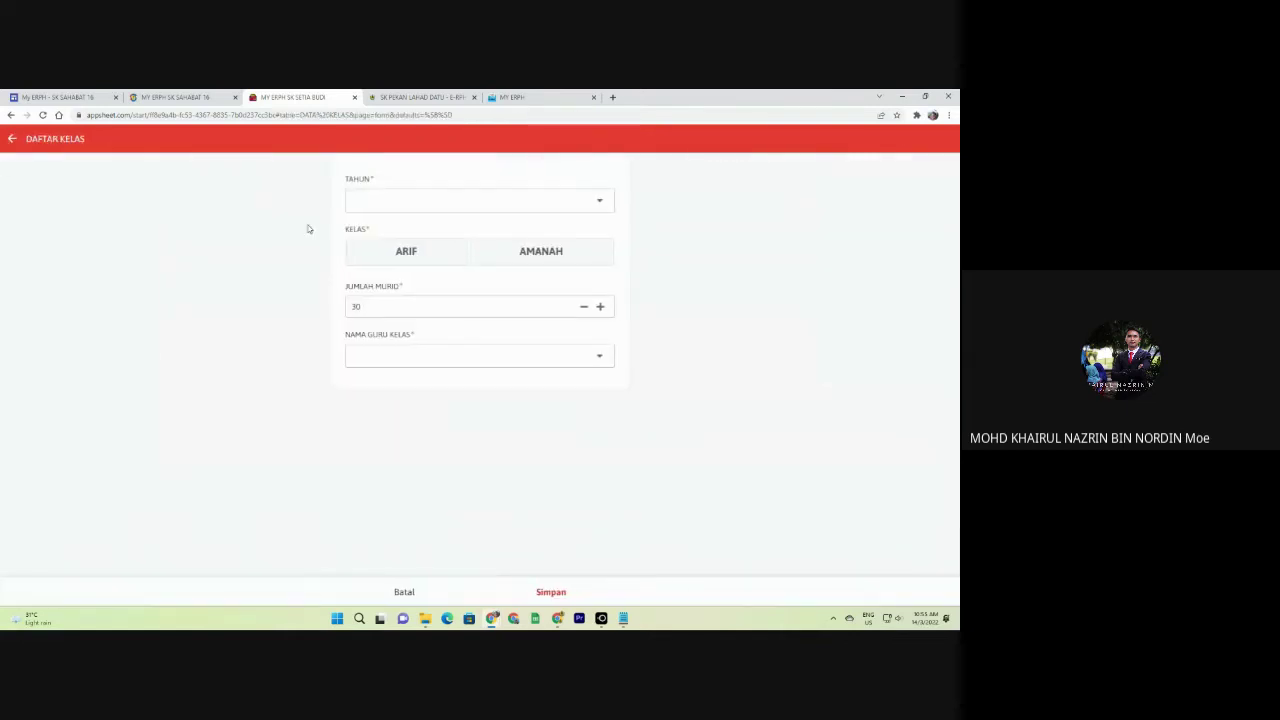
pyautogui.click(404, 592)
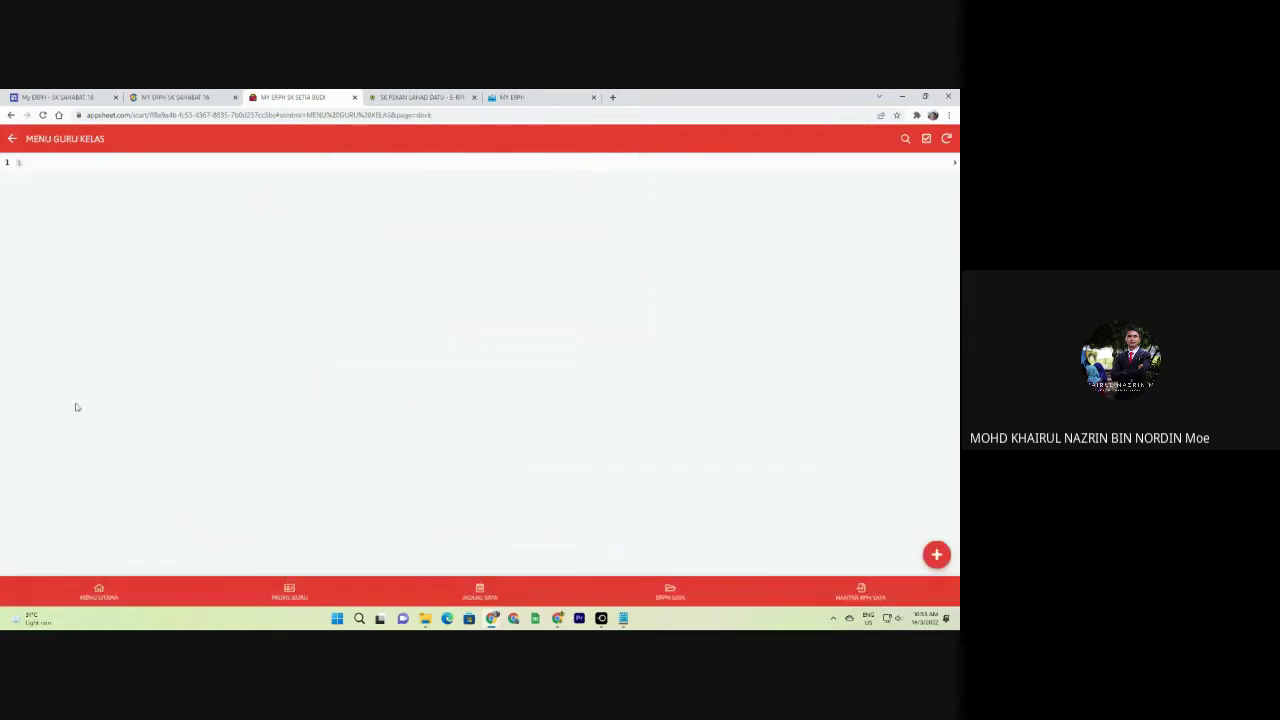
pyautogui.click(12, 140)
pyautogui.click(101, 190)
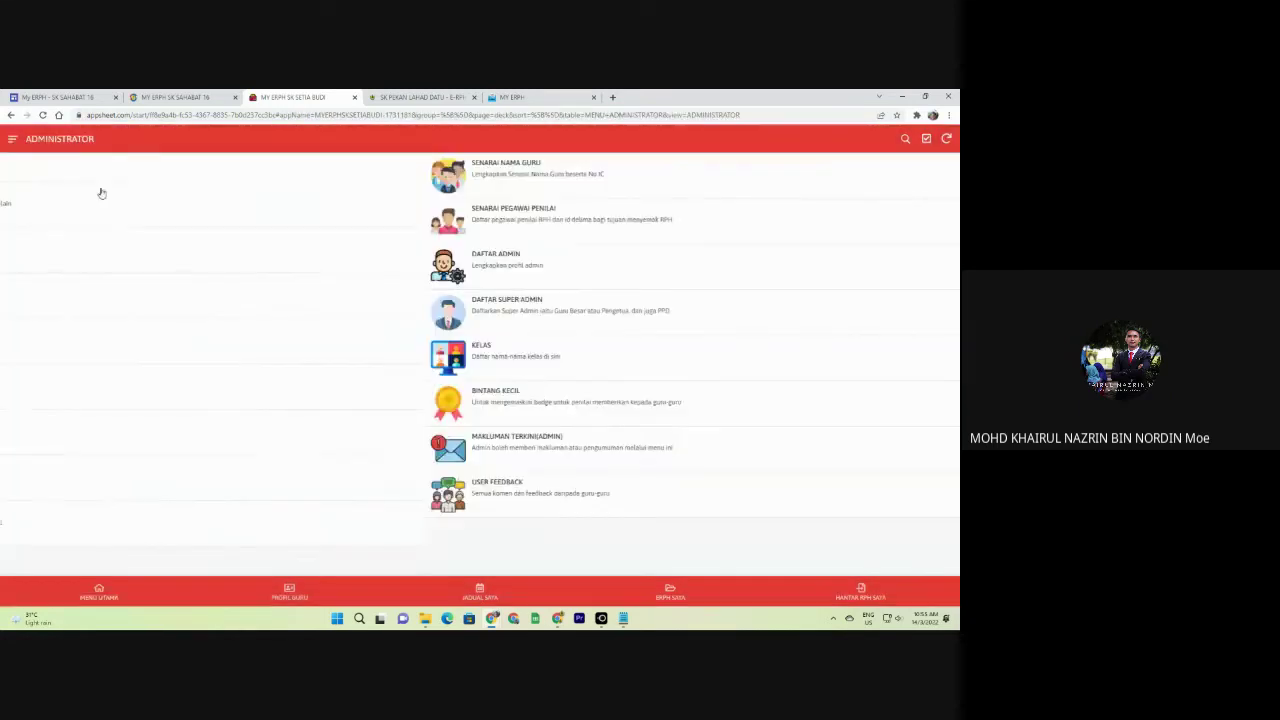
pyautogui.click(195, 353)
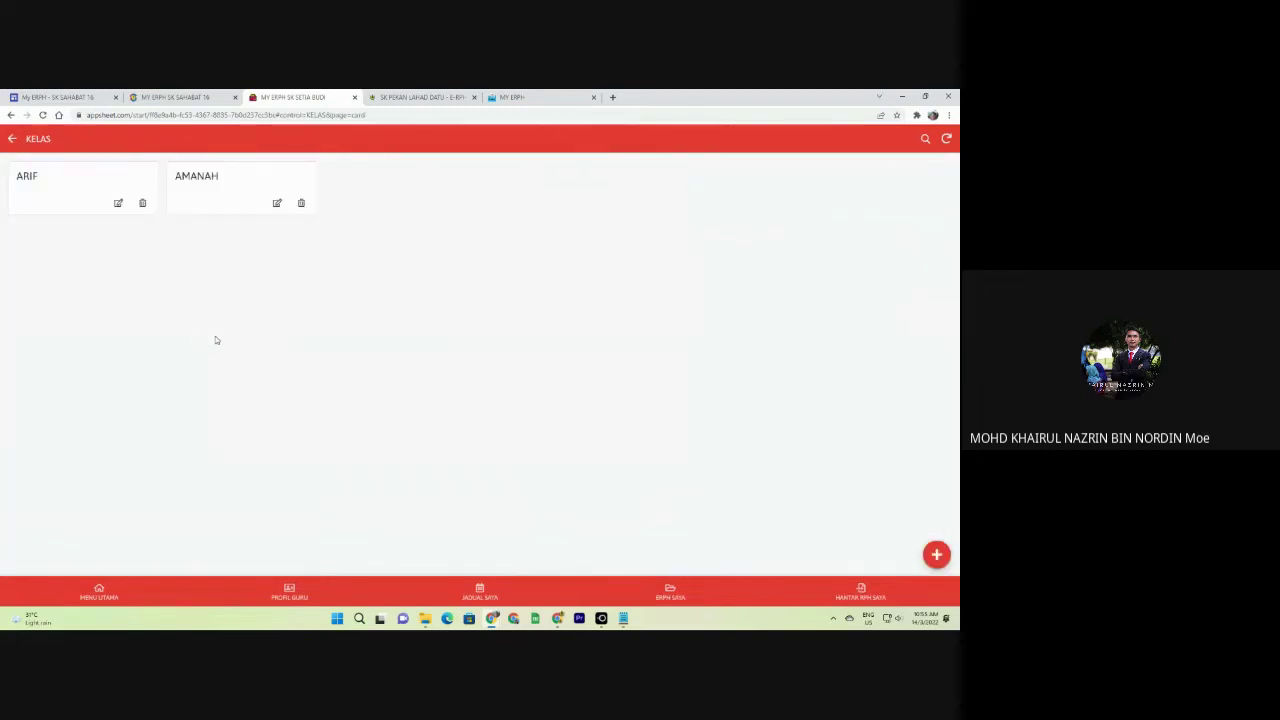
# Delete both the AMANAH and ARIF classes, confirming PADAM for each.
pyautogui.click(301, 203)
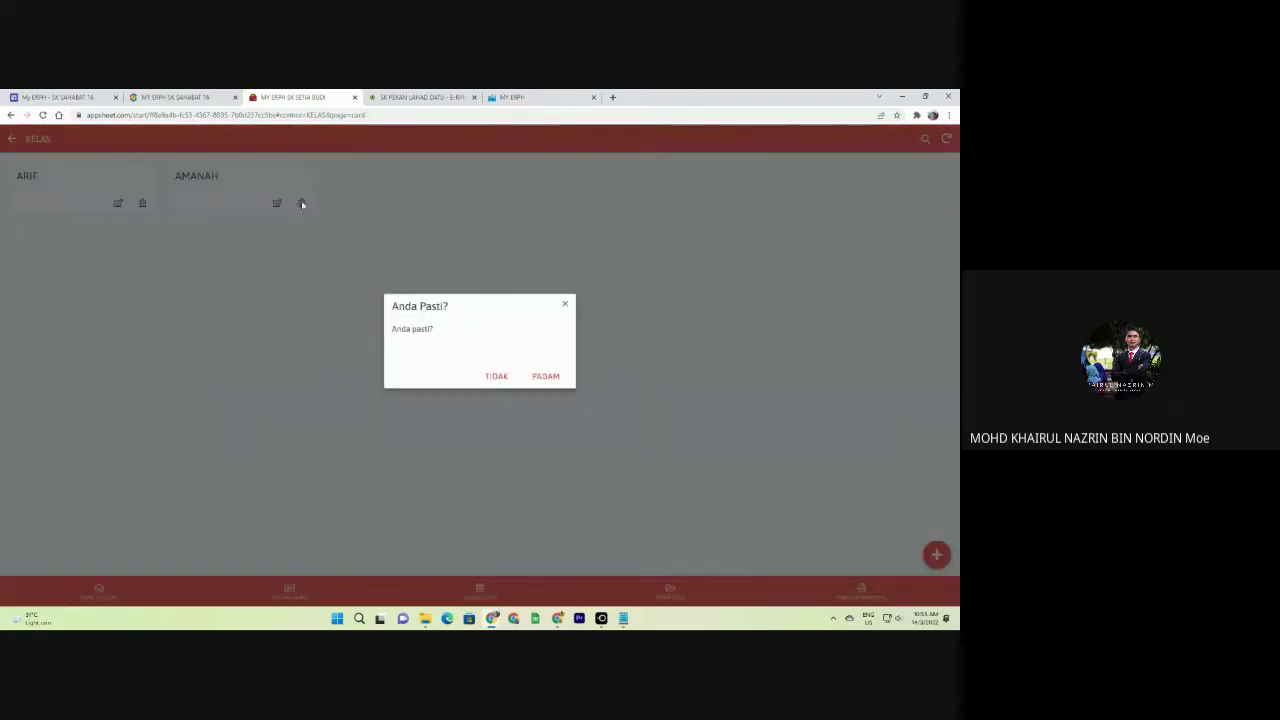
pyautogui.click(536, 378)
pyautogui.click(142, 203)
pyautogui.click(544, 377)
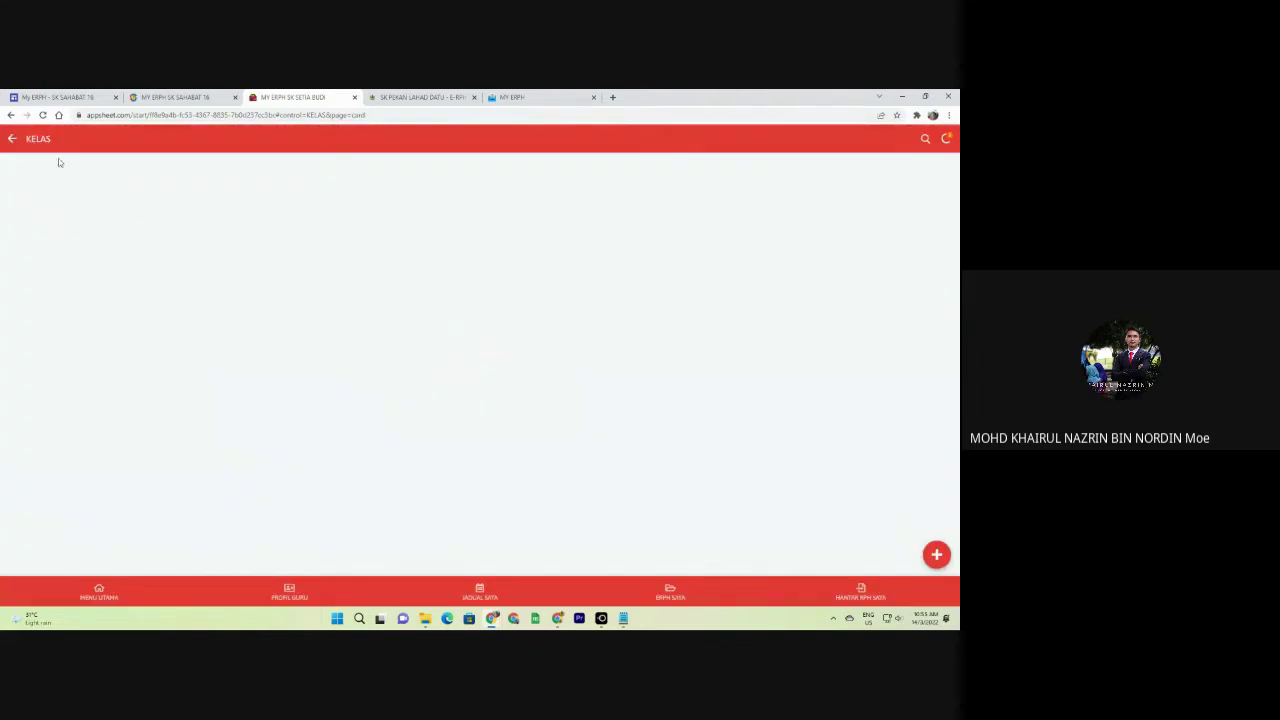
pyautogui.click(12, 139)
# Re-add the ARIF class in KELAS, save it, and return to the Administrator page.
pyautogui.click(91, 340)
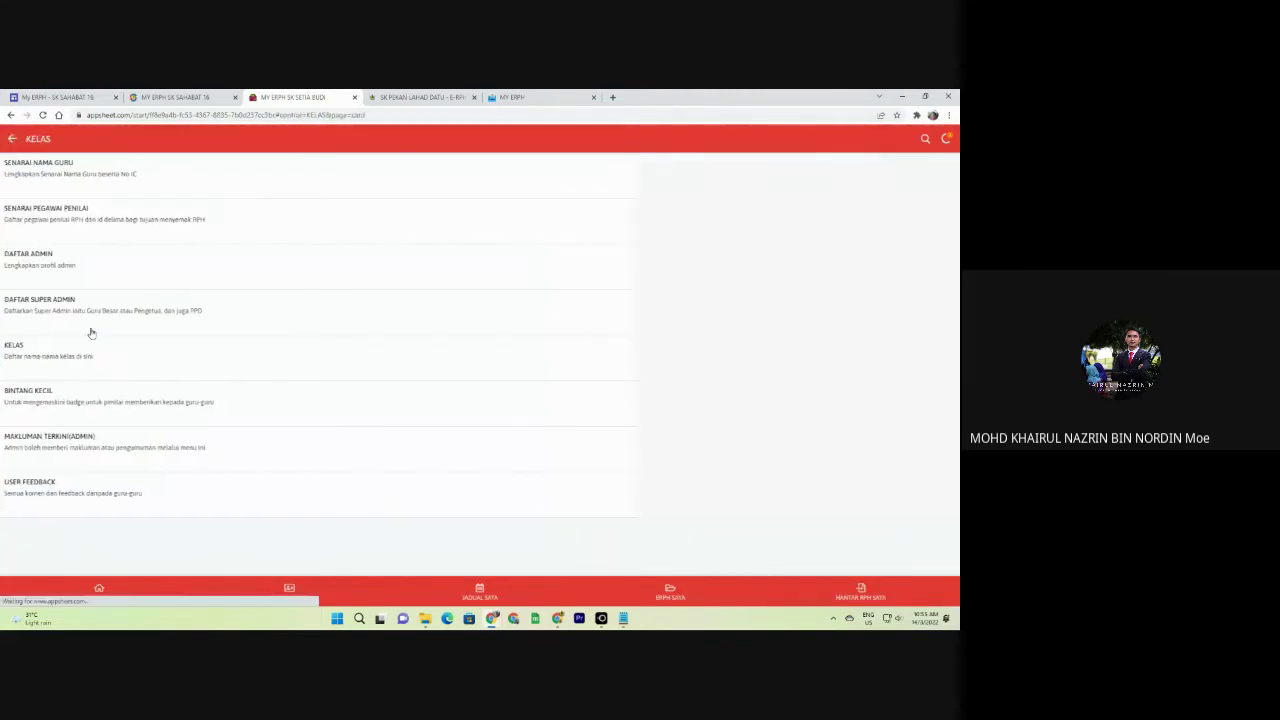
pyautogui.click(934, 555)
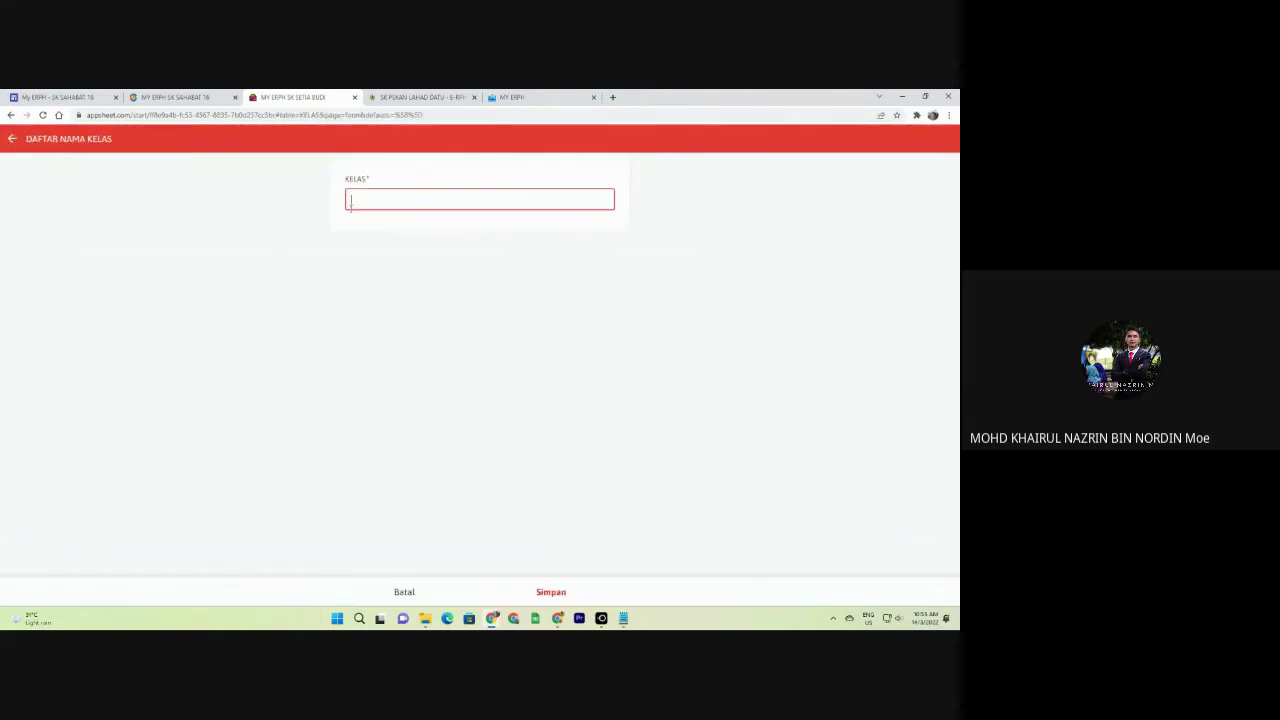
pyautogui.click(550, 592)
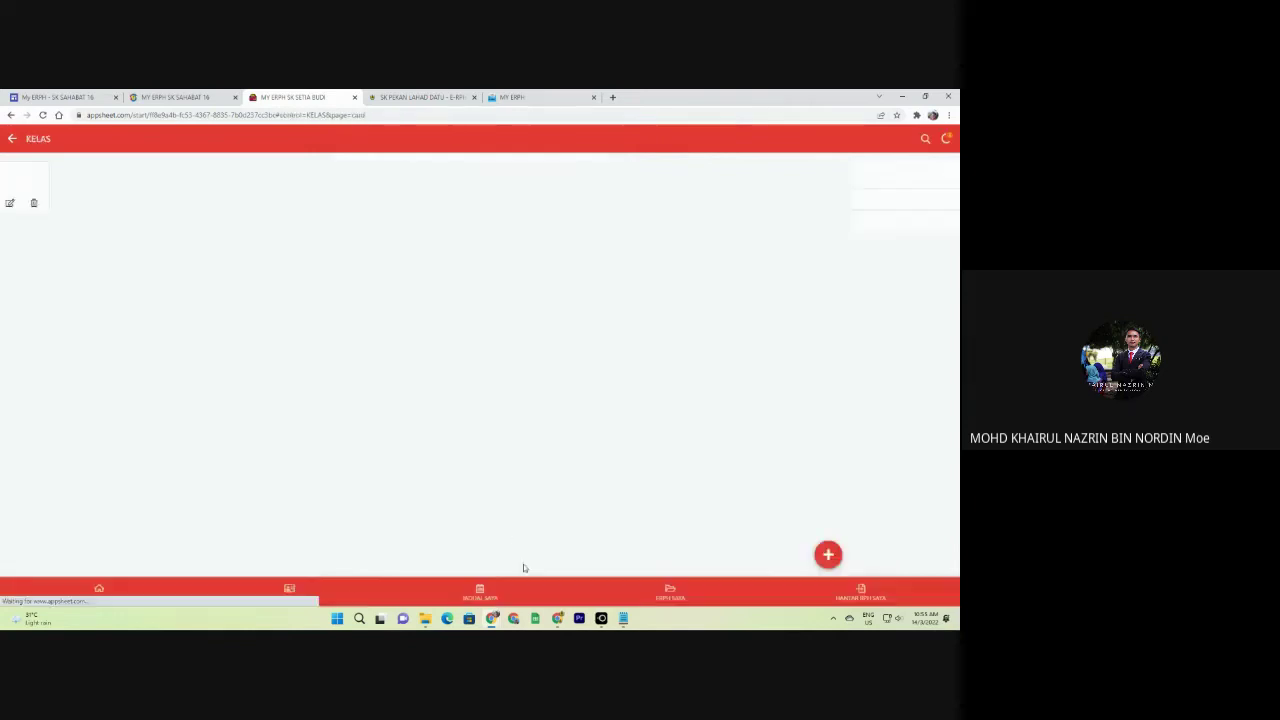
pyautogui.click(12, 140)
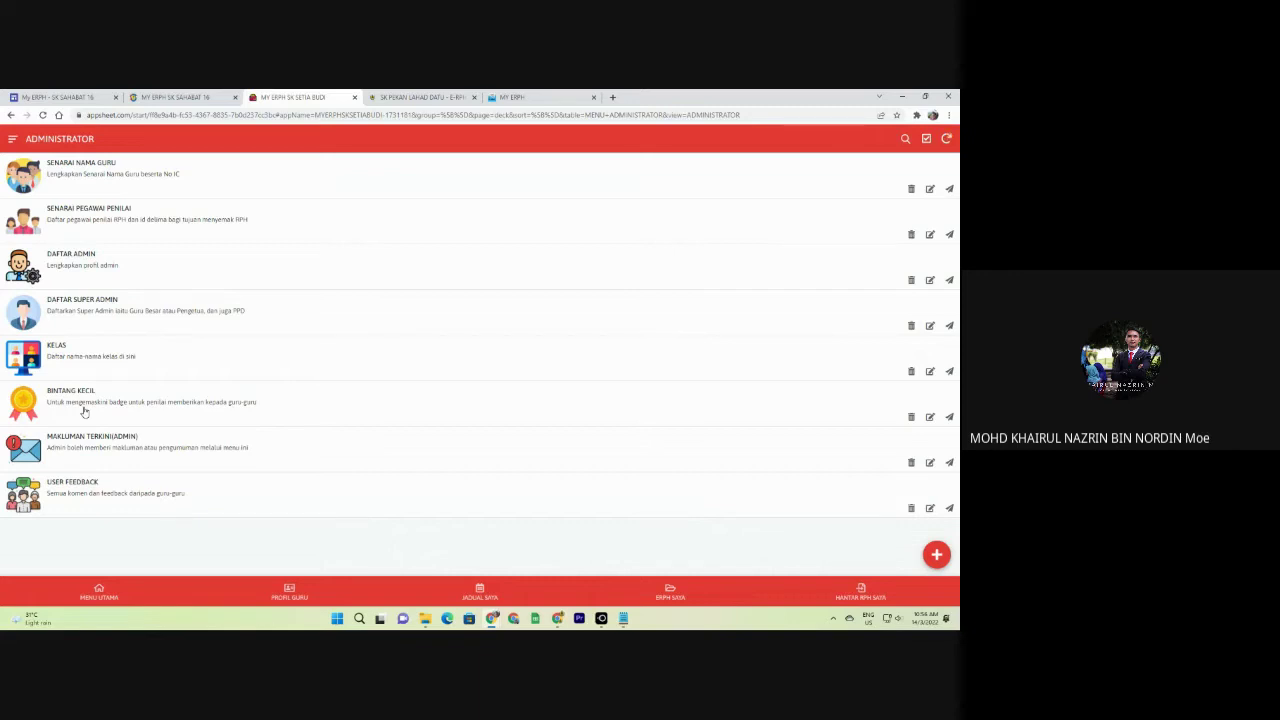
# Browse the BINTANG KECIL badge list, then switch to the other MY ERPH app's tab.
pyautogui.click(84, 410)
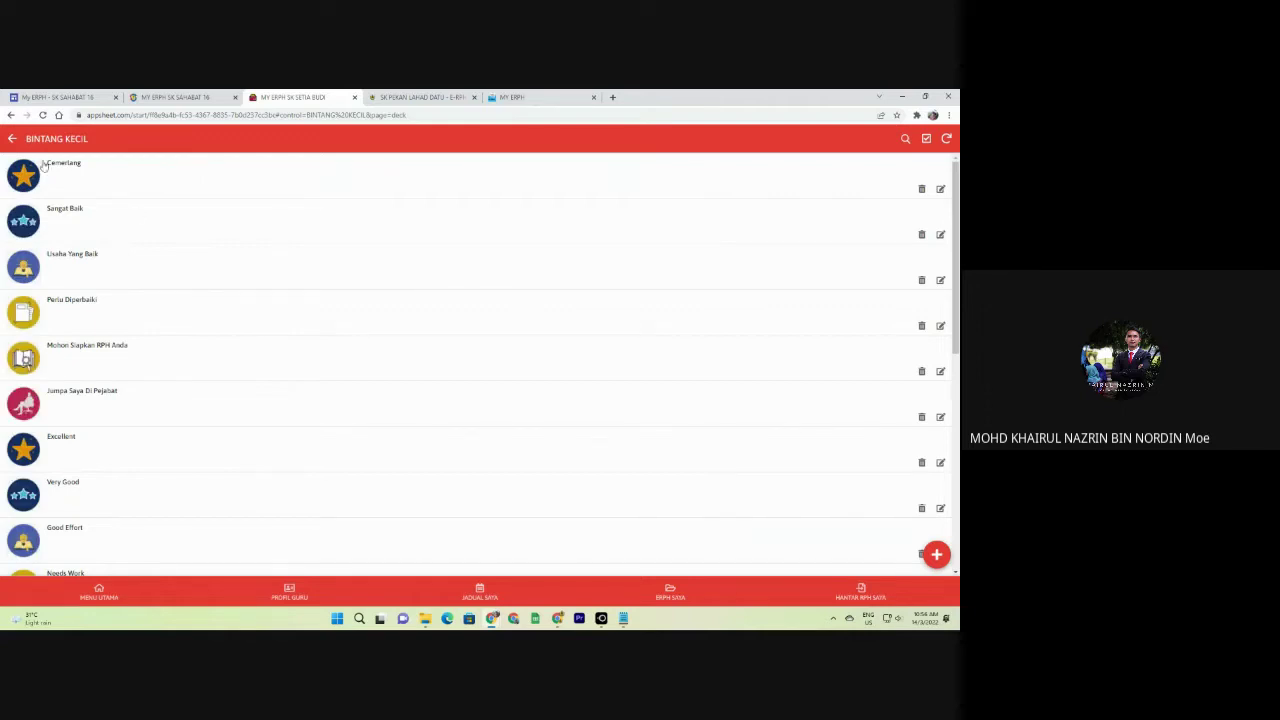
pyautogui.scroll(-5, 35, 243)
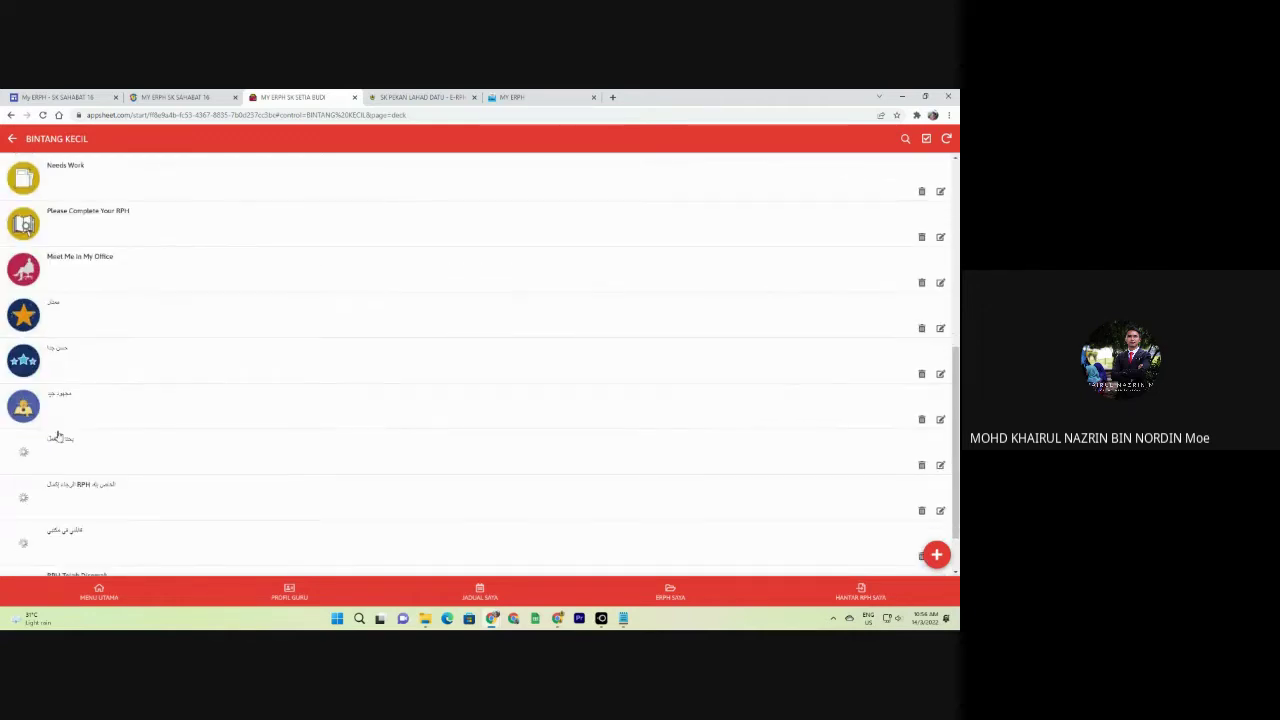
pyautogui.scroll(5, 59, 438)
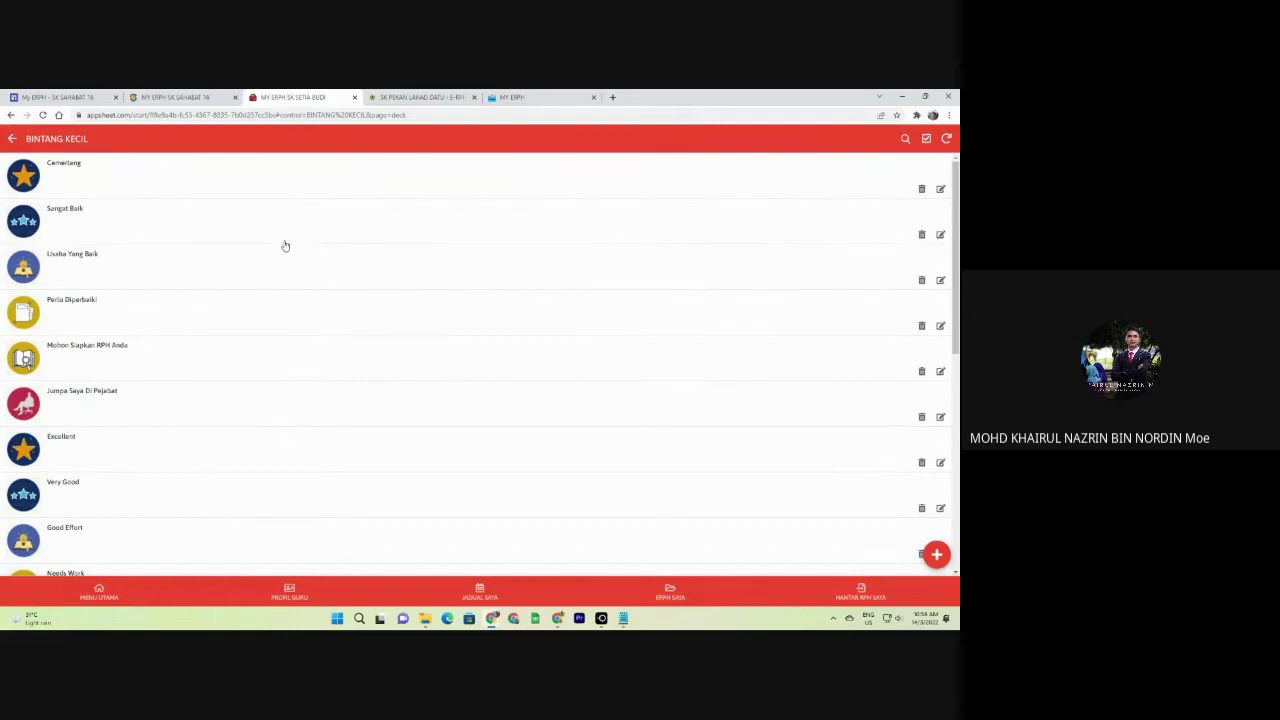
pyautogui.click(510, 97)
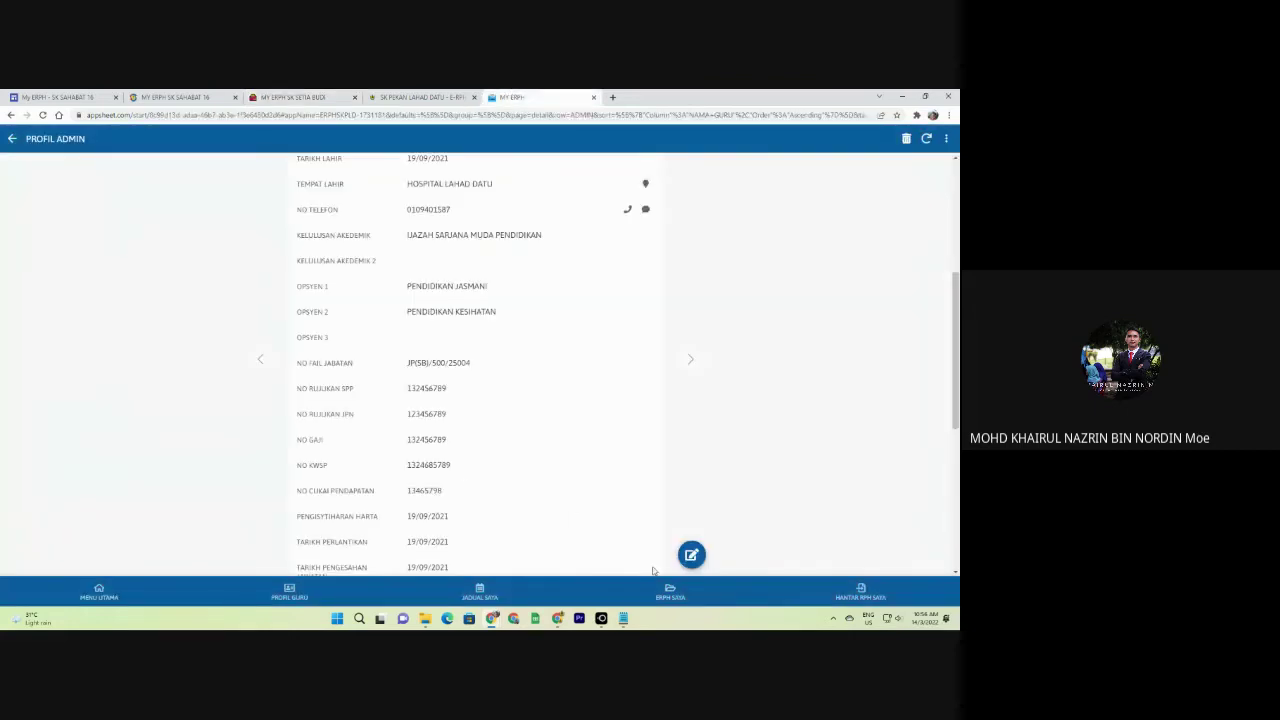
# Via MENU PEGAWAI PENILAI and SEMAKAN PENGHANTARAN ERPH, open the admin's MINGGU 42 submission.
pyautogui.click(98, 592)
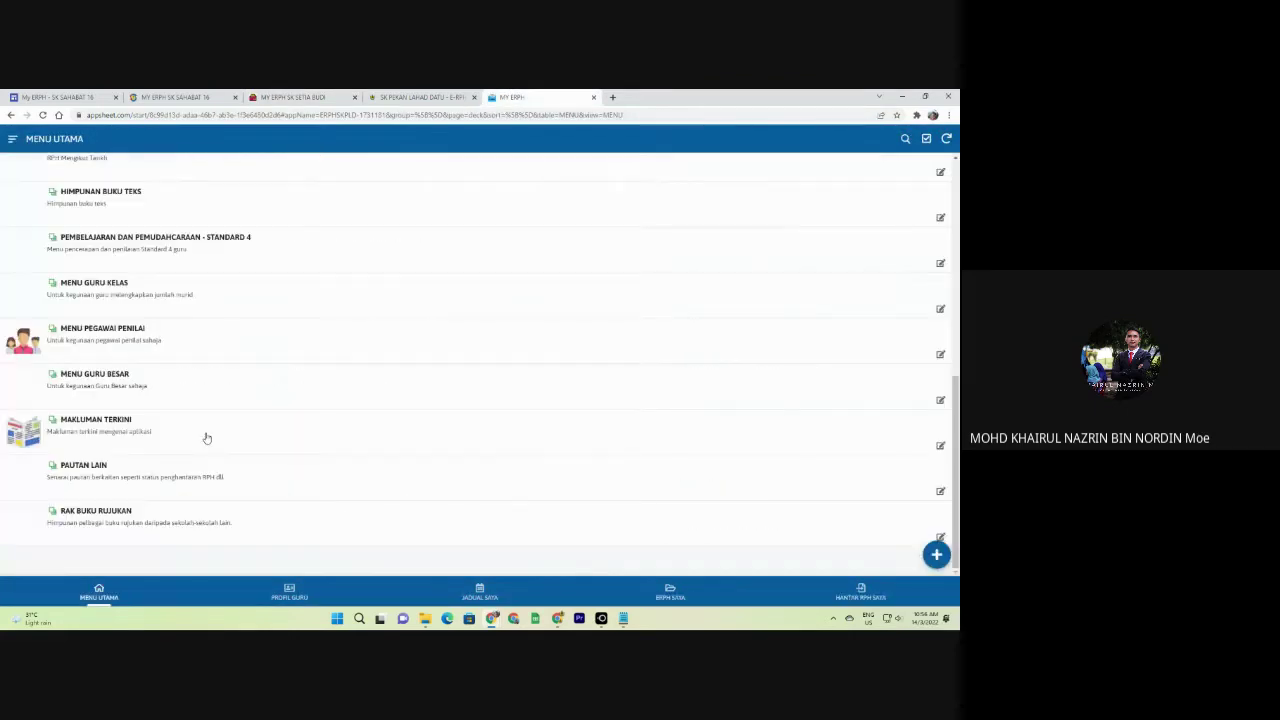
pyautogui.click(95, 336)
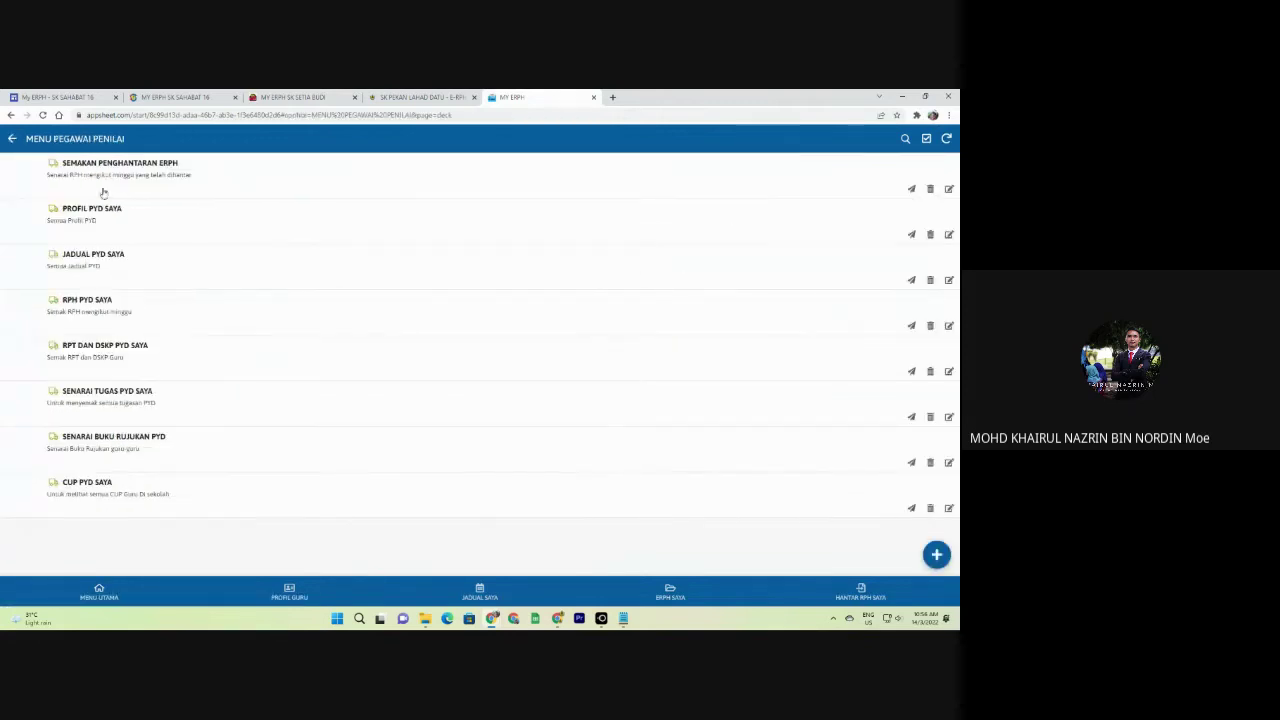
pyautogui.click(95, 180)
pyautogui.click(57, 316)
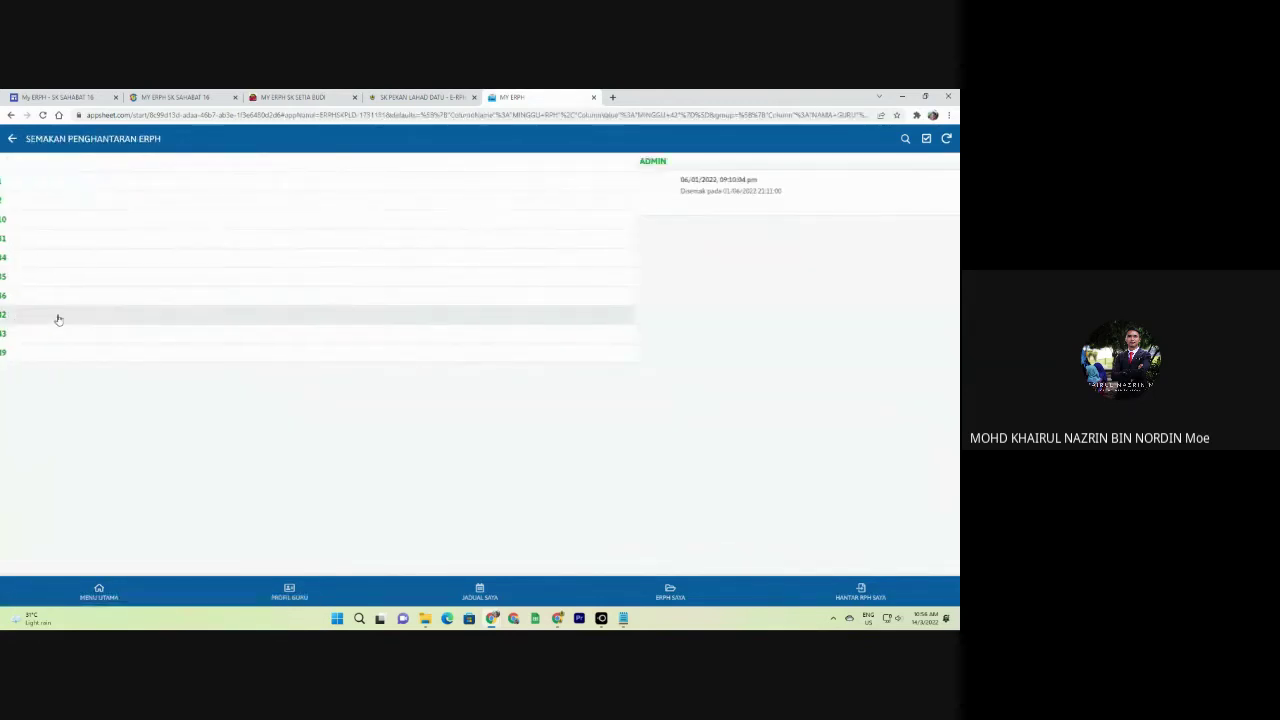
pyautogui.click(69, 208)
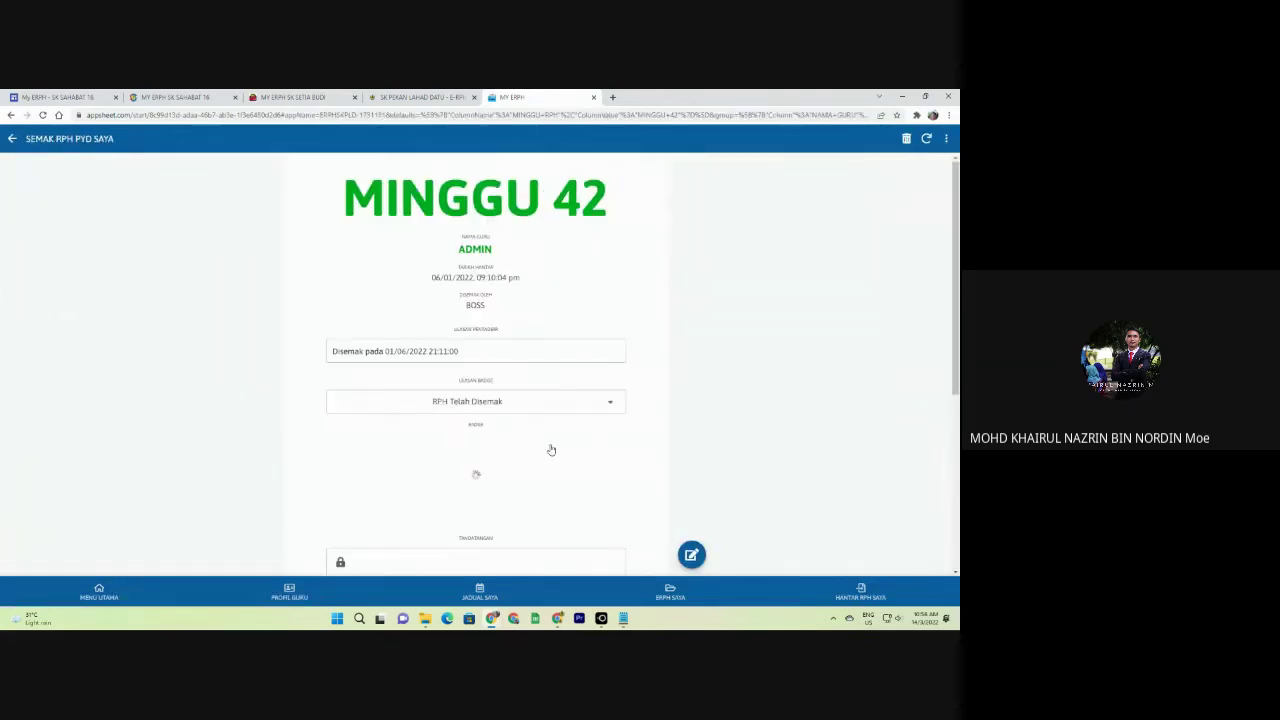
# Choose Cemerlang as the MINGGU 42 ULASAN BADGE, then return to SK Setia Budi's BINTANG KECIL list.
pyautogui.scroll(-2, 495, 371)
pyautogui.click(586, 258)
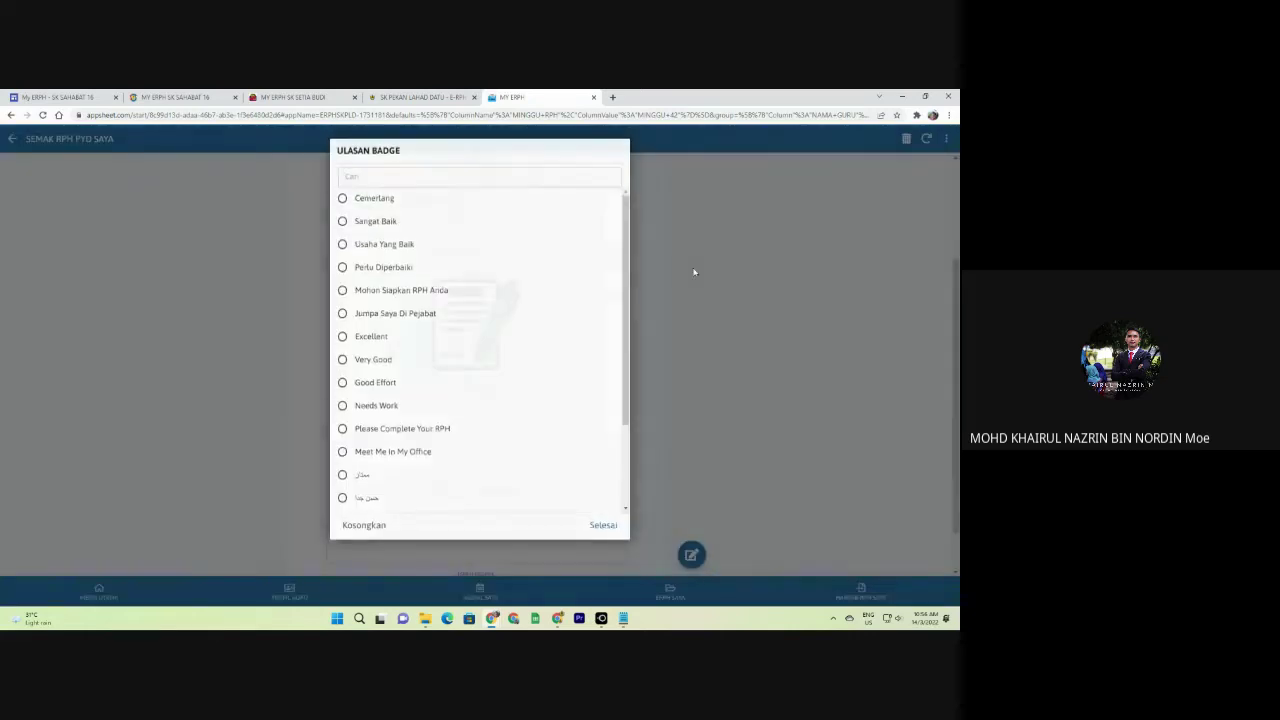
pyautogui.click(694, 271)
pyautogui.click(561, 258)
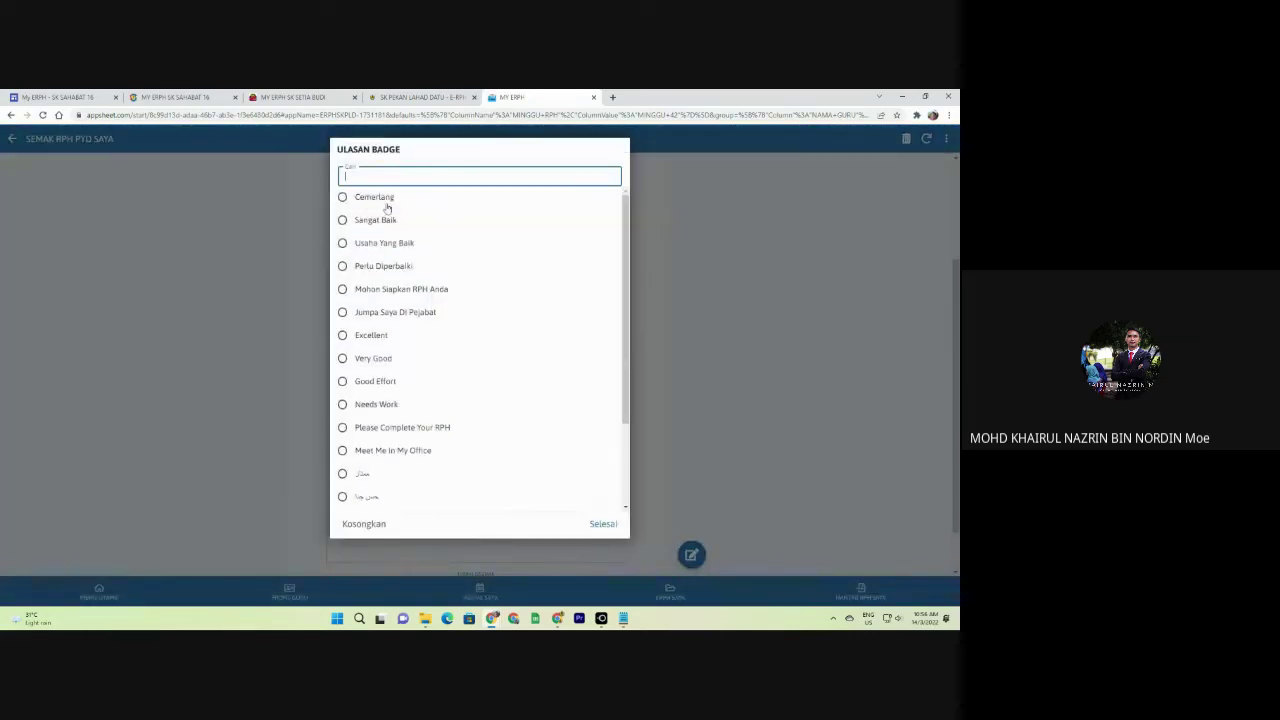
pyautogui.click(292, 97)
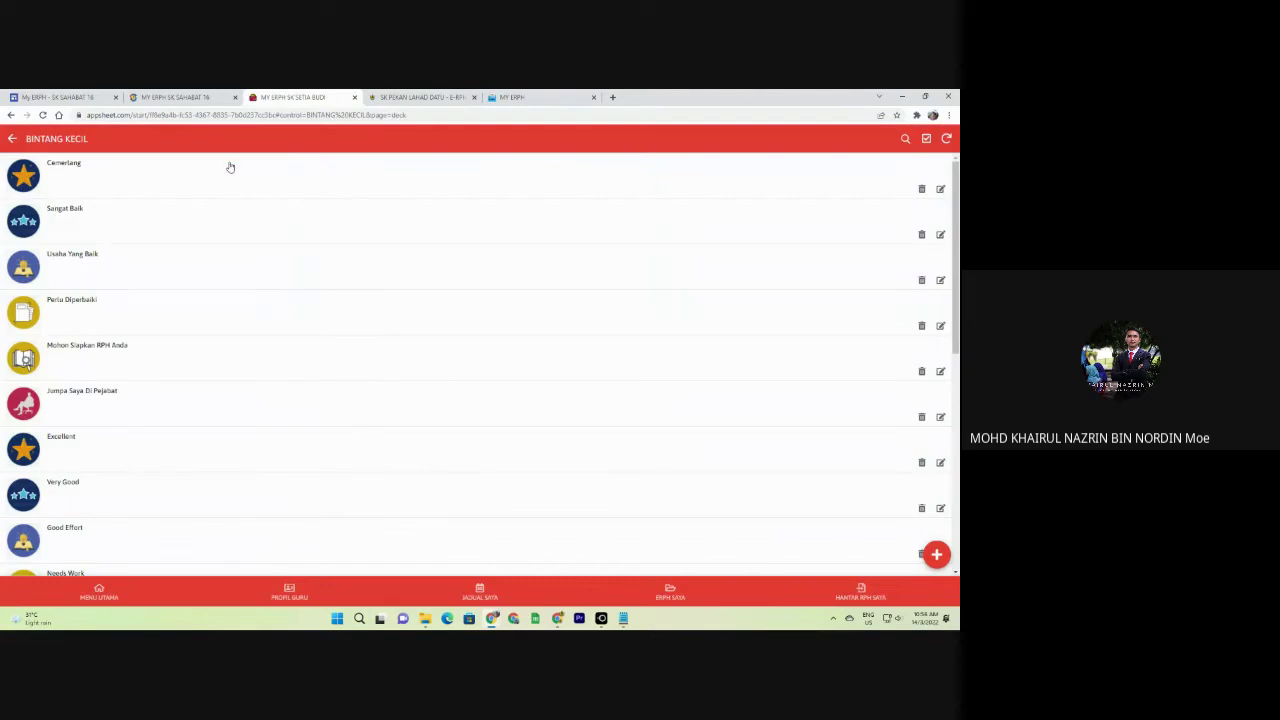
pyautogui.click(520, 97)
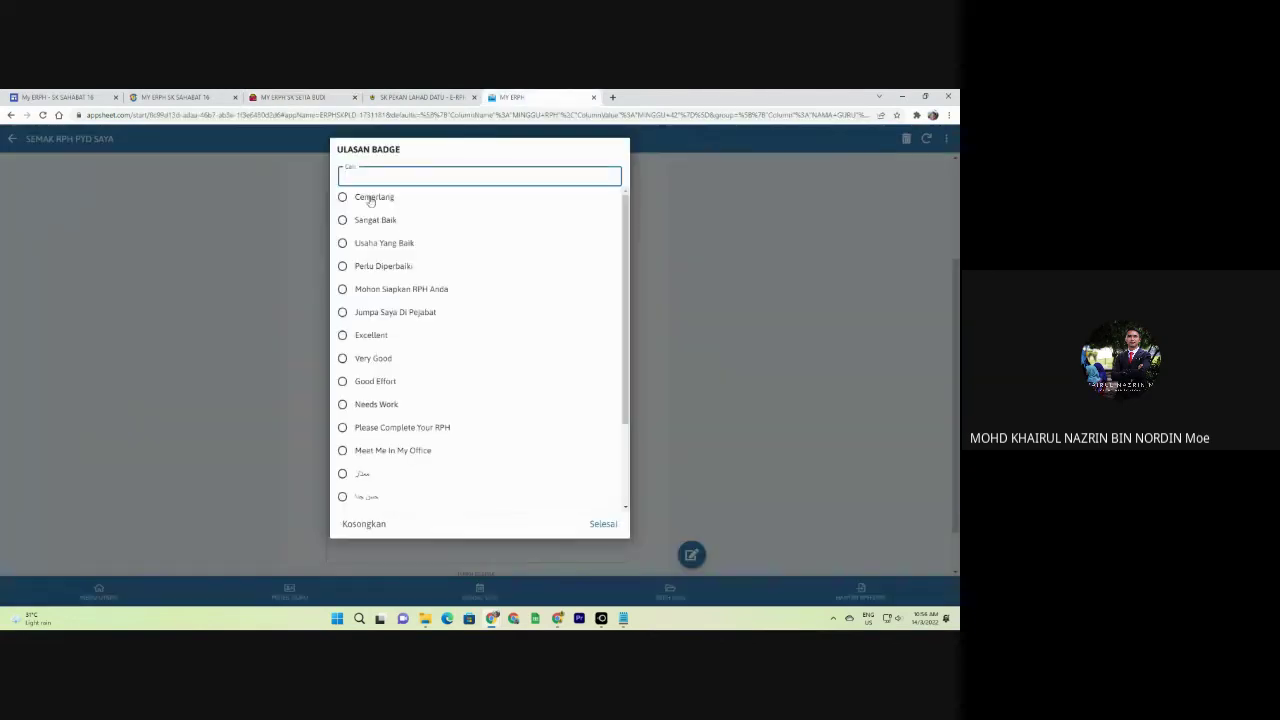
pyautogui.click(370, 199)
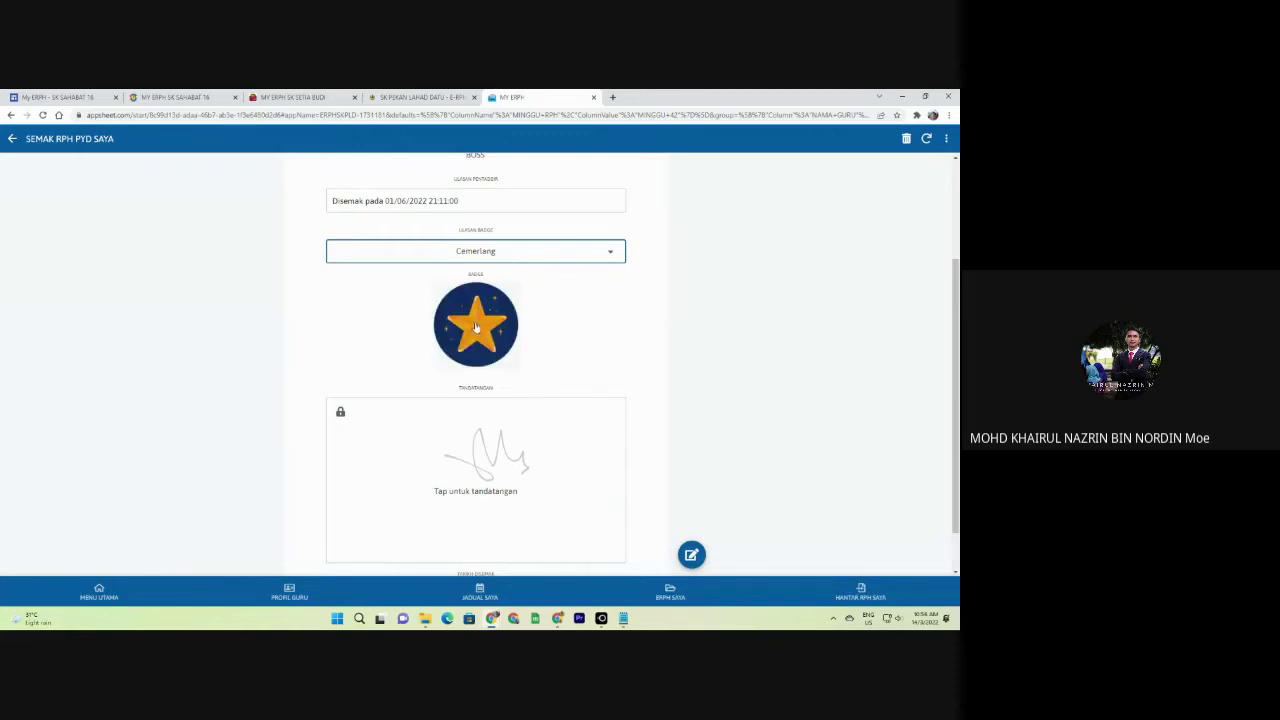
pyautogui.click(300, 97)
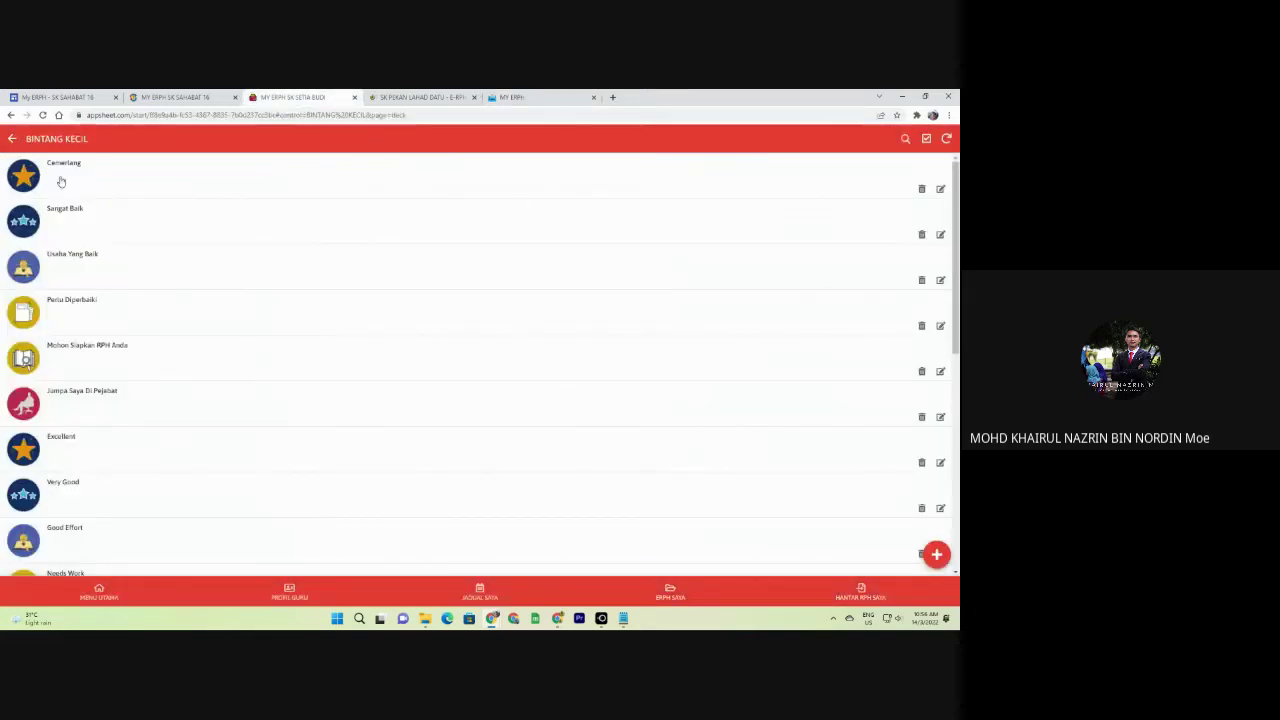
# Inspect the Cemerlang badge form and a blank new-badge form, cancelling both without changes.
pyautogui.click(940, 188)
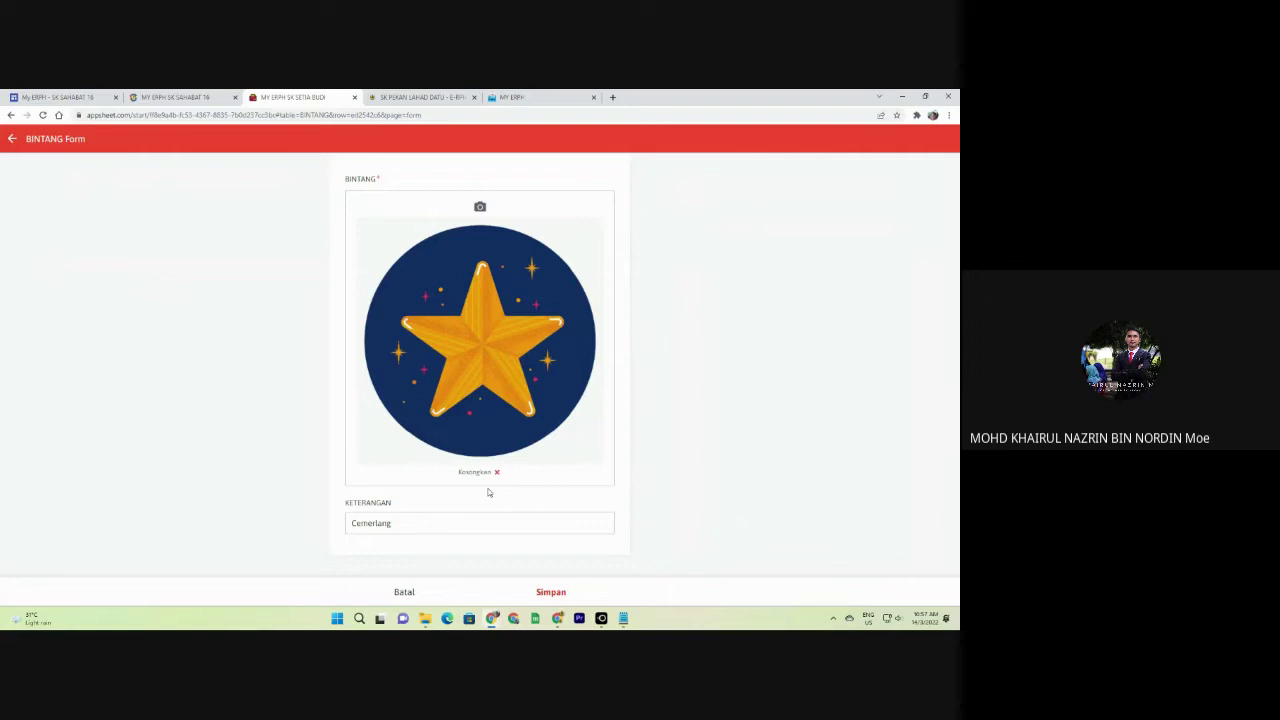
pyautogui.click(404, 592)
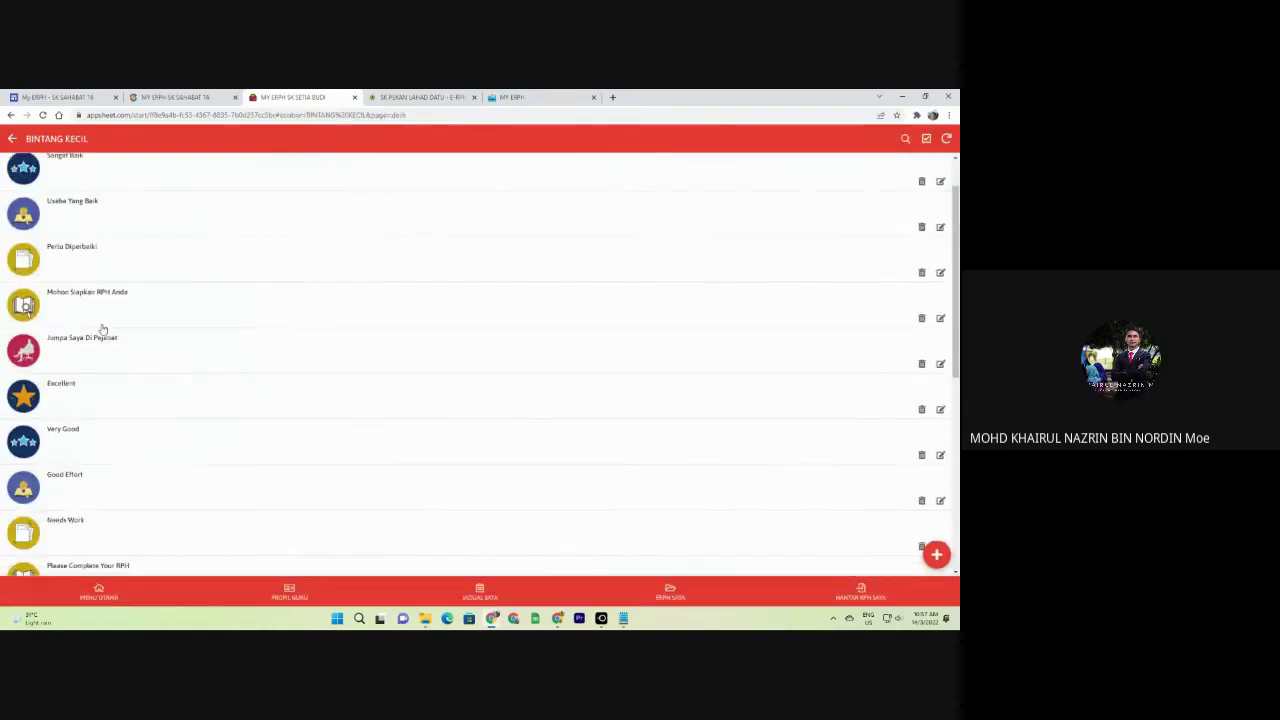
pyautogui.scroll(-5, 100, 231)
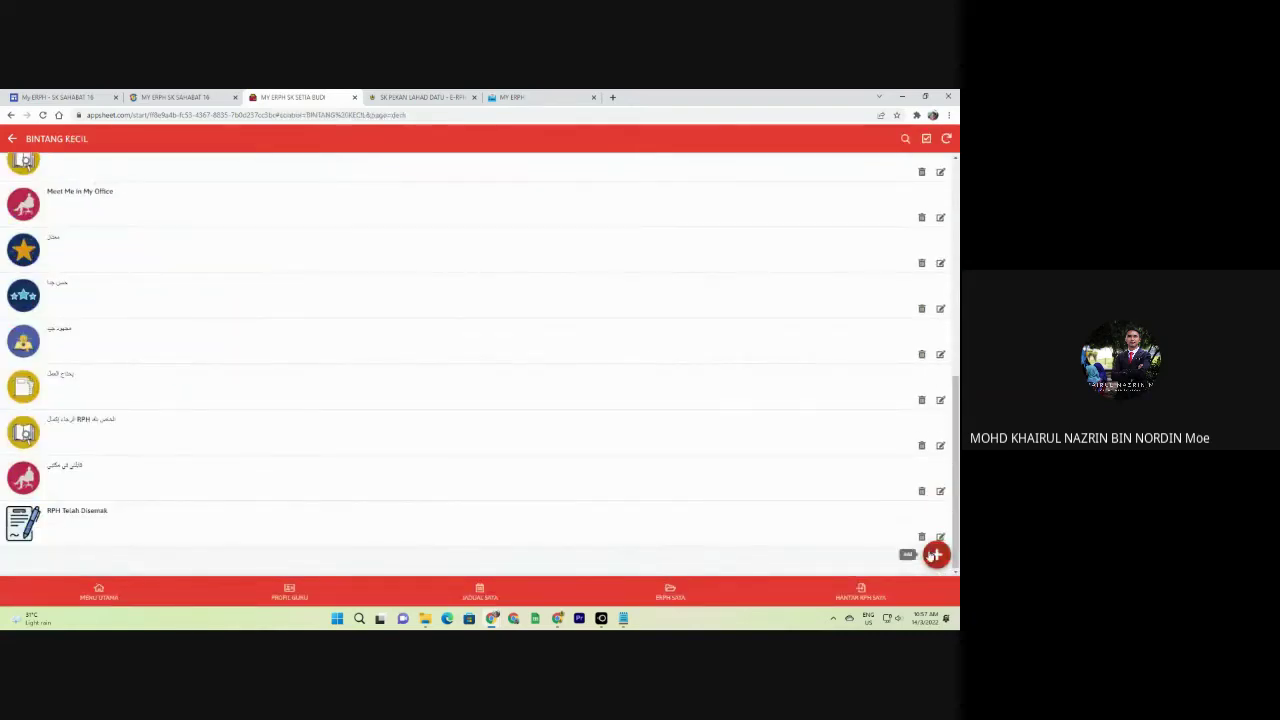
pyautogui.click(935, 555)
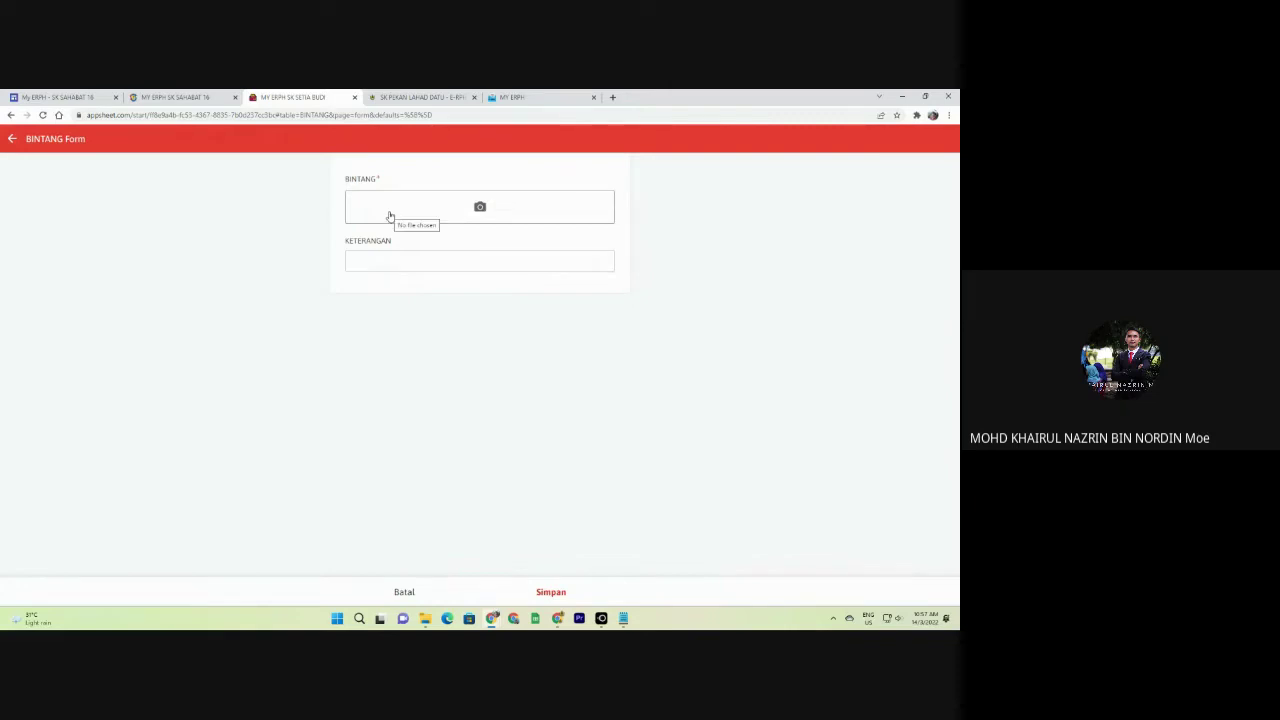
pyautogui.click(401, 593)
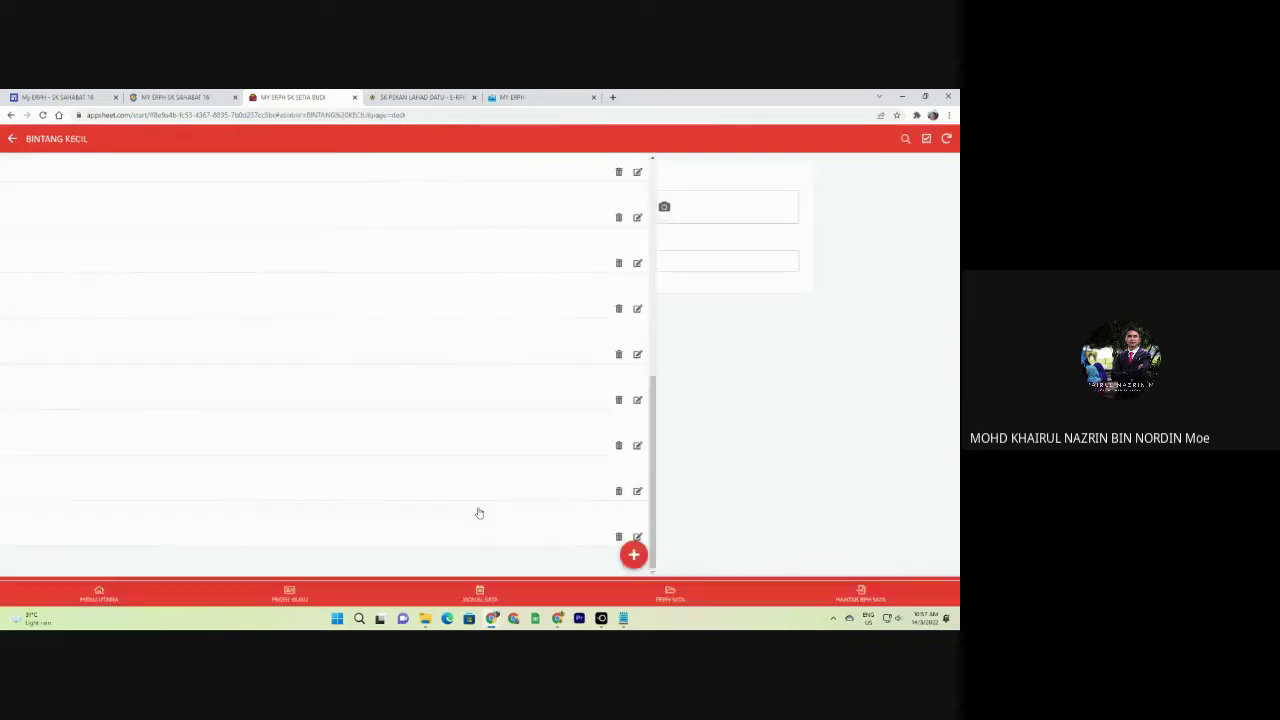
pyautogui.scroll(10, 140, 320)
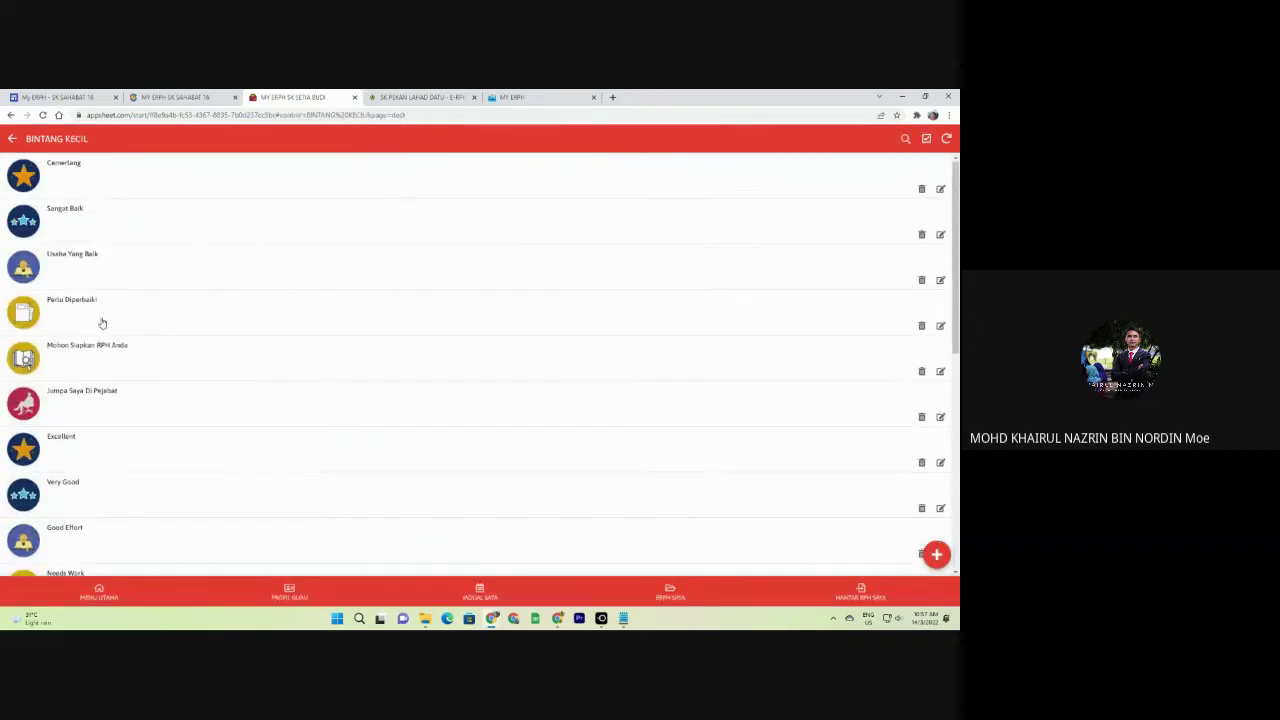
# Switch the MINGGU 42 ULASAN BADGE to Mohon Siapkan RPH Anda, then return to SK Setia Budi.
pyautogui.click(520, 97)
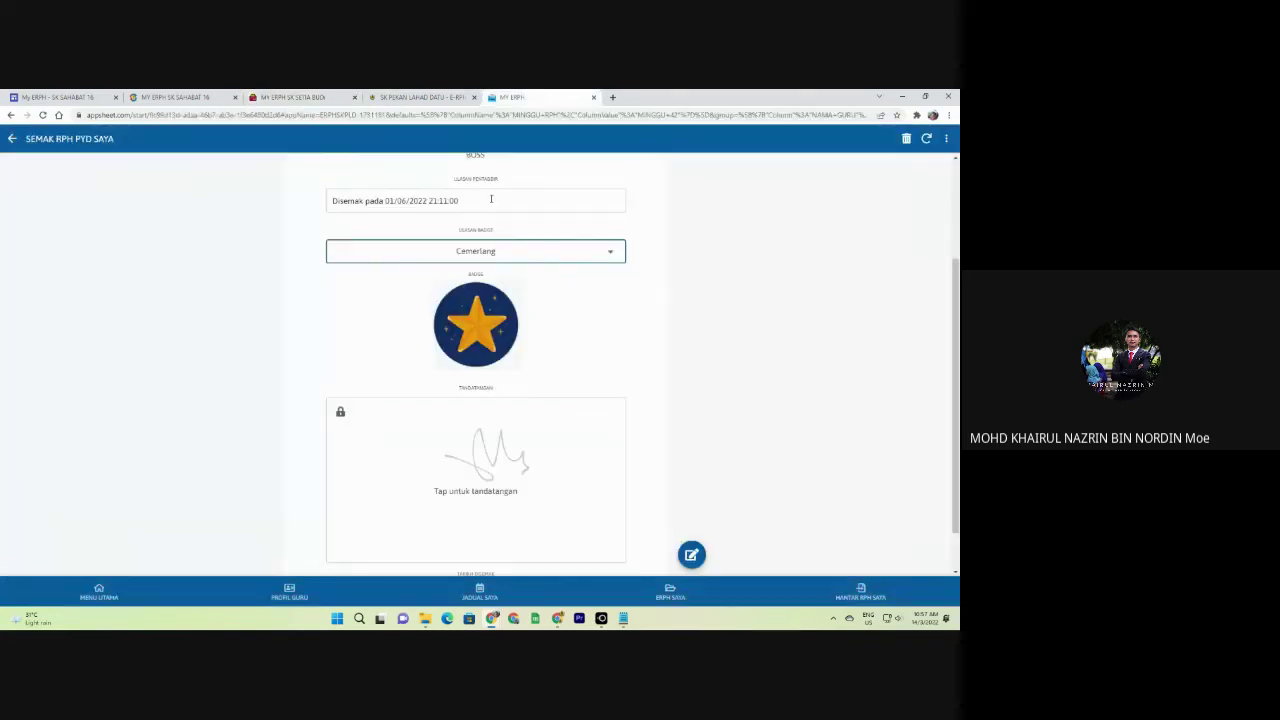
pyautogui.click(494, 254)
pyautogui.click(400, 295)
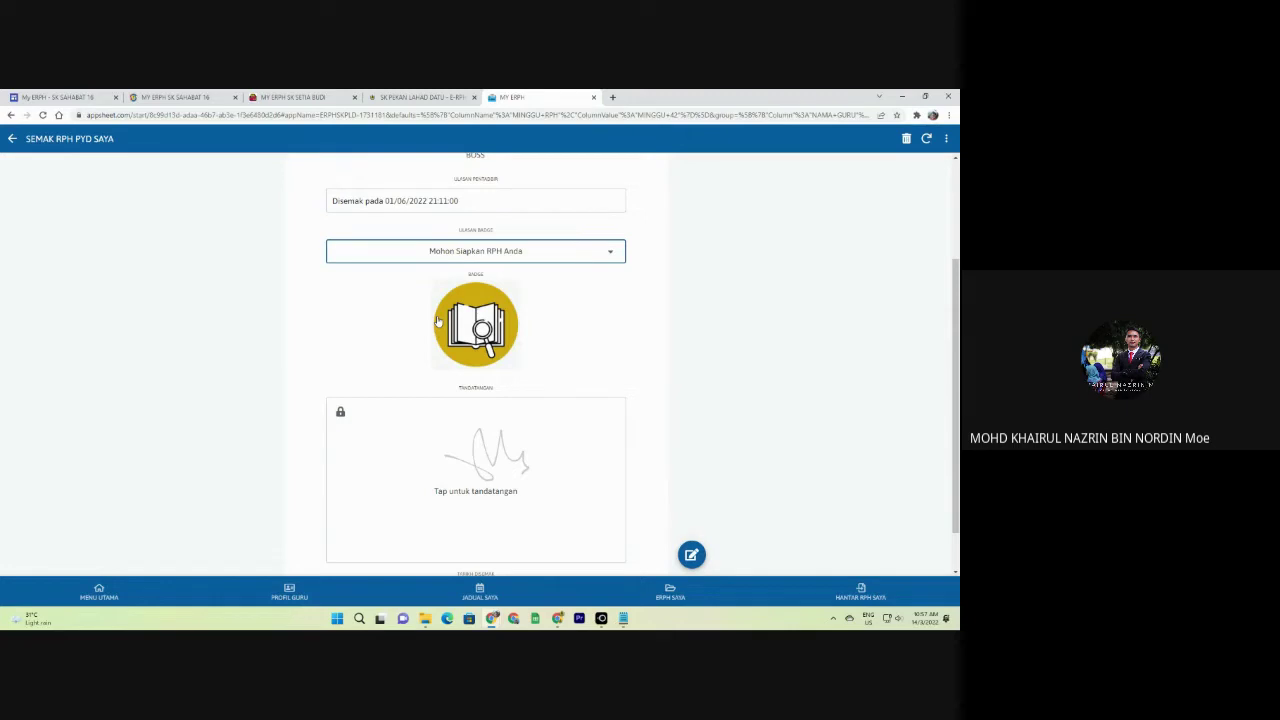
pyautogui.scroll(-2, 489, 354)
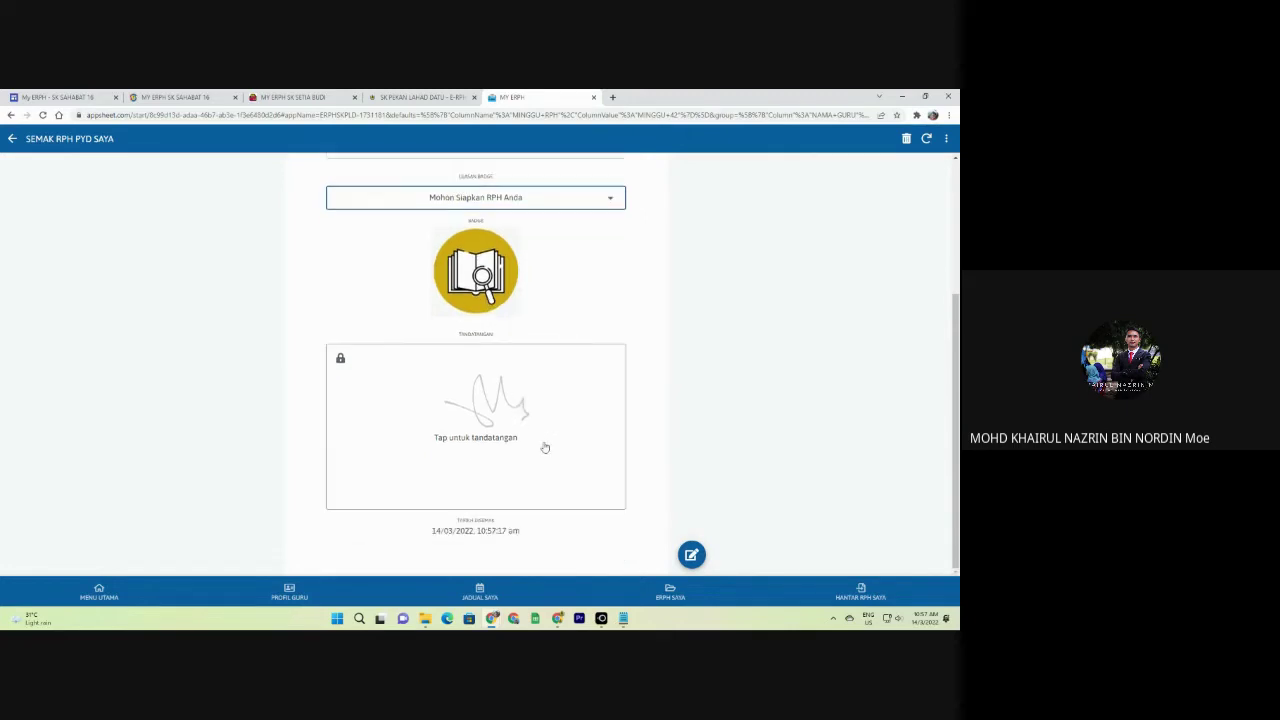
pyautogui.click(454, 96)
pyautogui.click(298, 97)
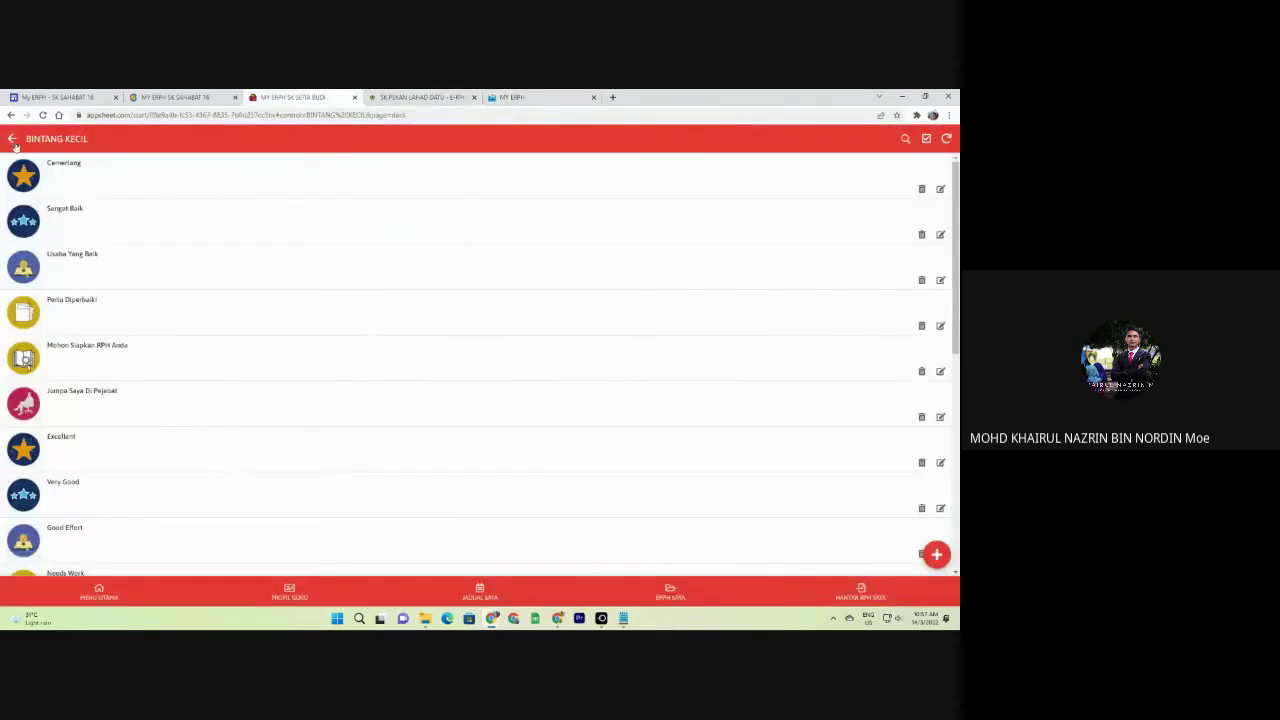
# From the Administrator menu, open MAKLUMAN TERKINI(ADMIN) and start a new announcement.
pyautogui.click(60, 233)
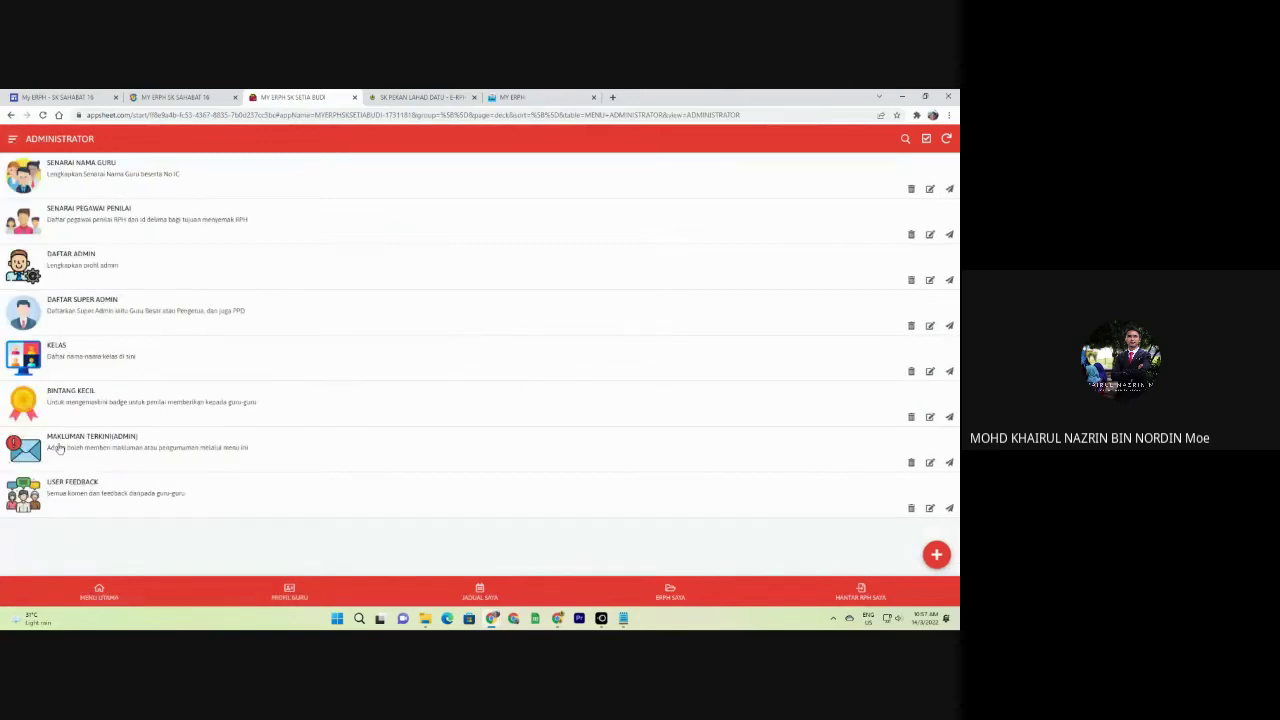
pyautogui.click(134, 447)
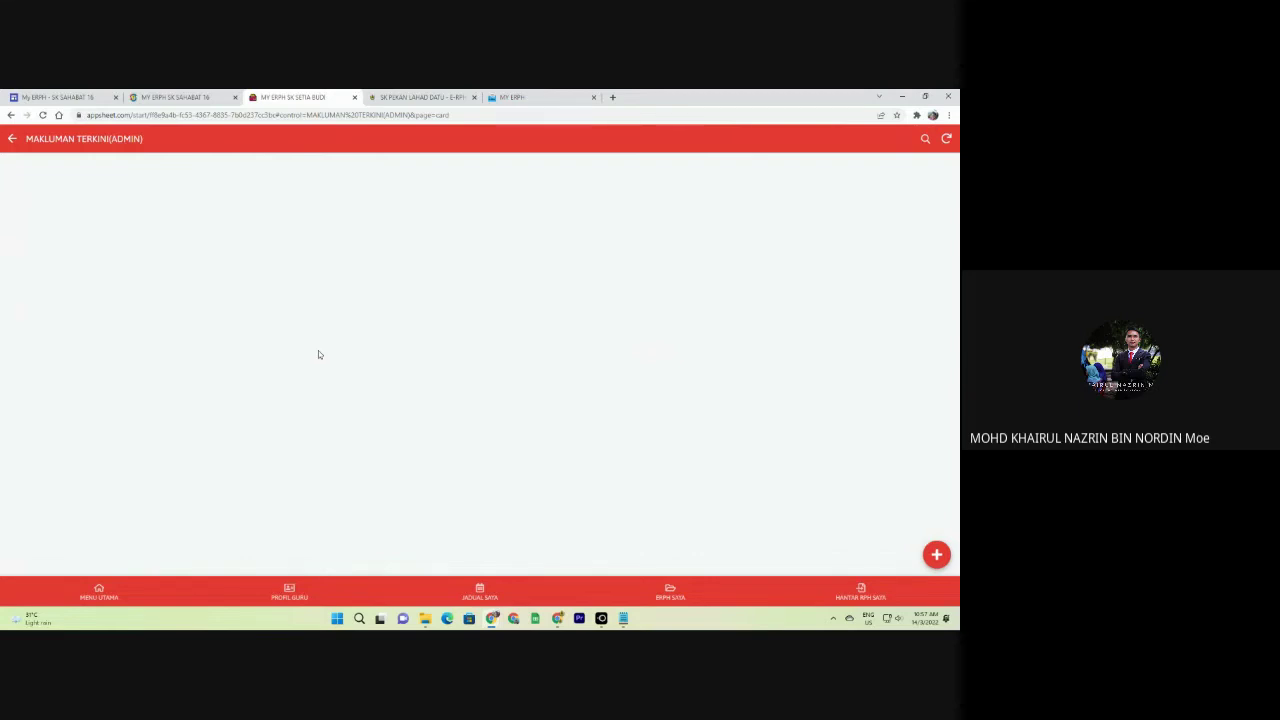
pyautogui.click(936, 554)
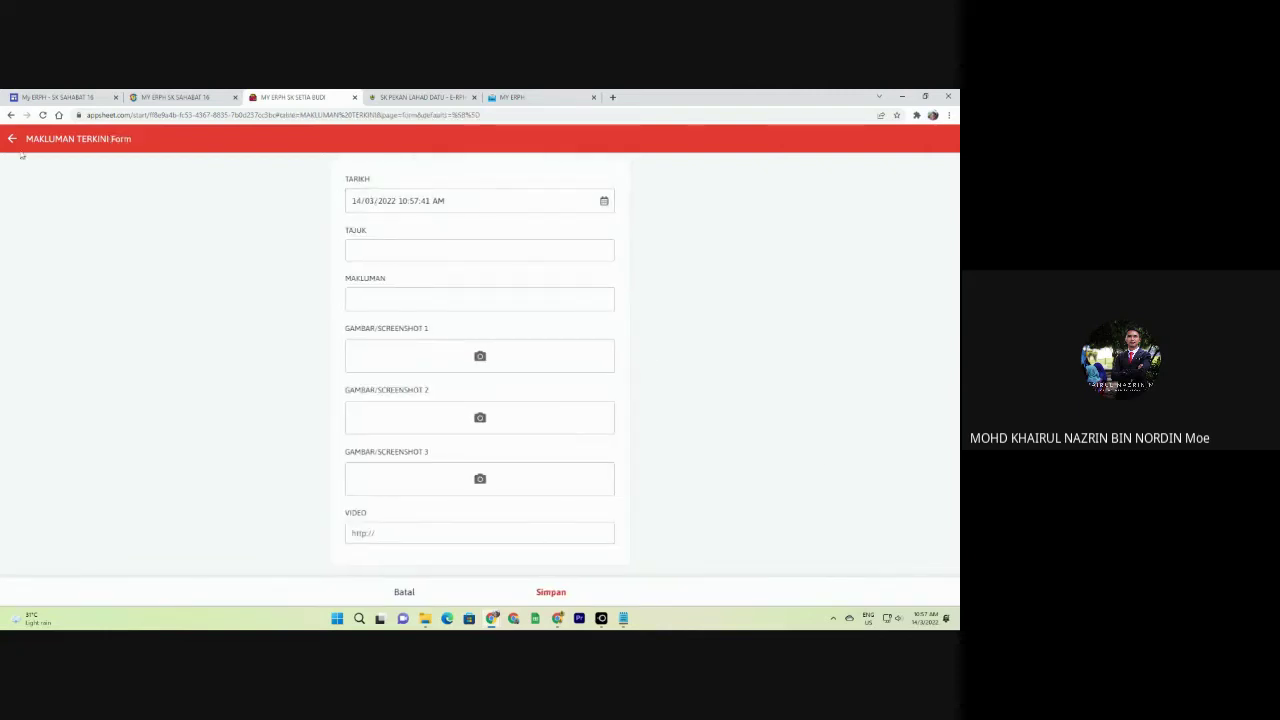
# Enter TESTING as both the announcement title and message, then save it.
pyautogui.click(376, 250)
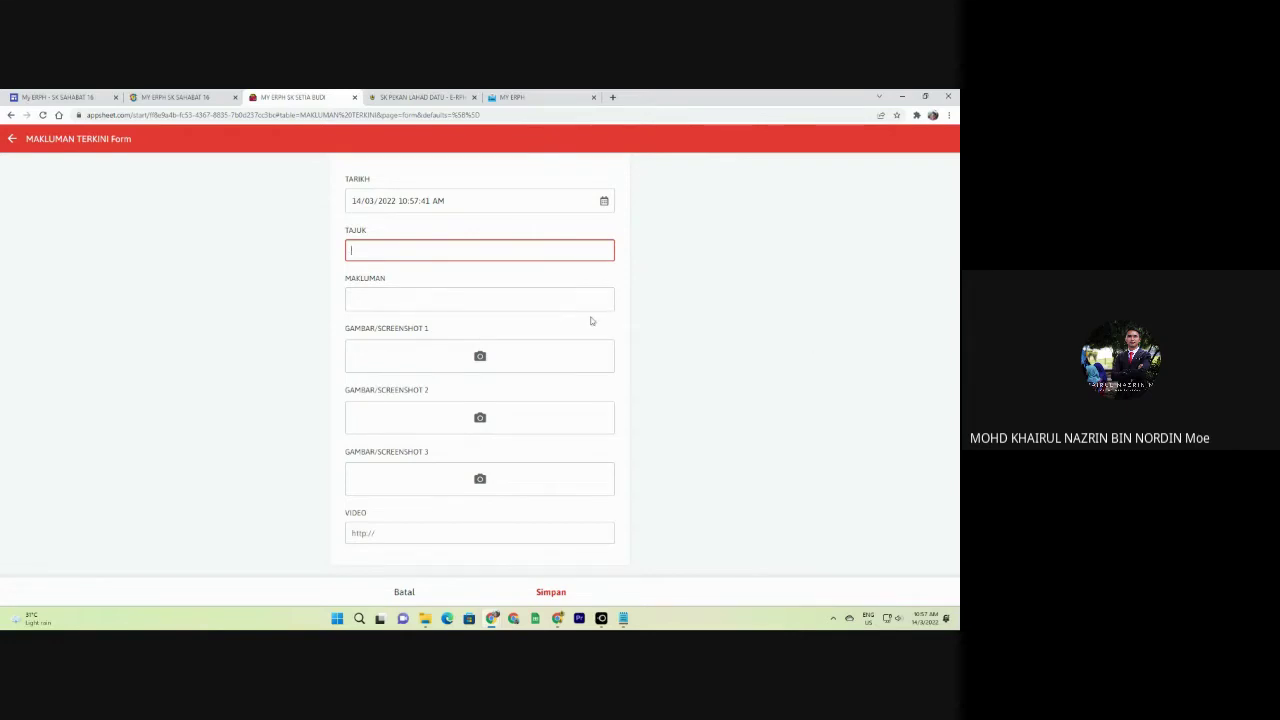
pyautogui.click(459, 302)
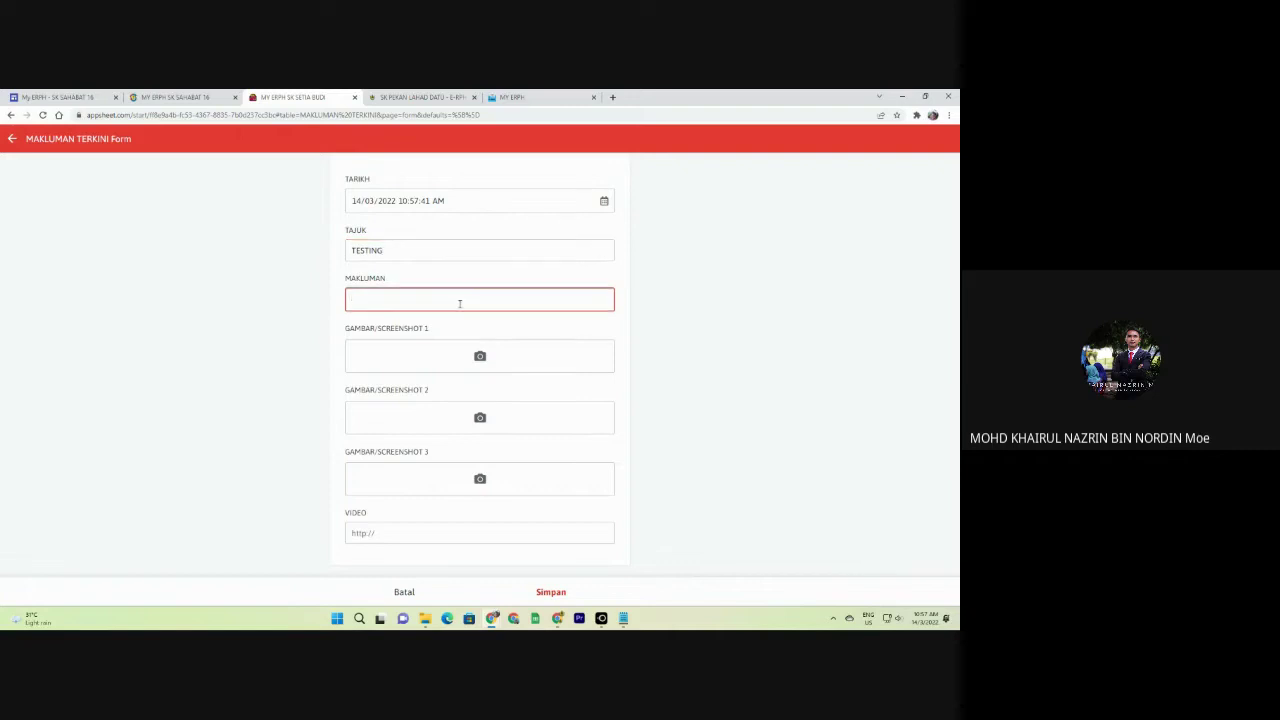
pyautogui.write('TESTING')
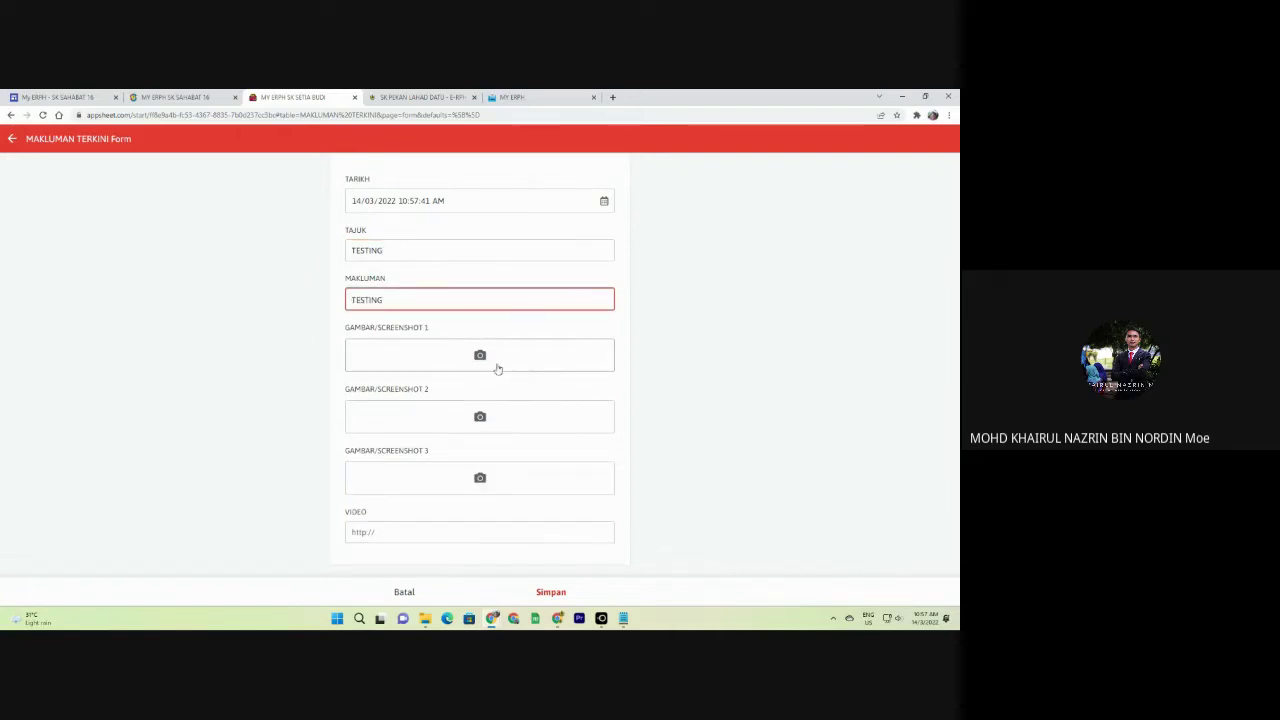
pyautogui.click(447, 536)
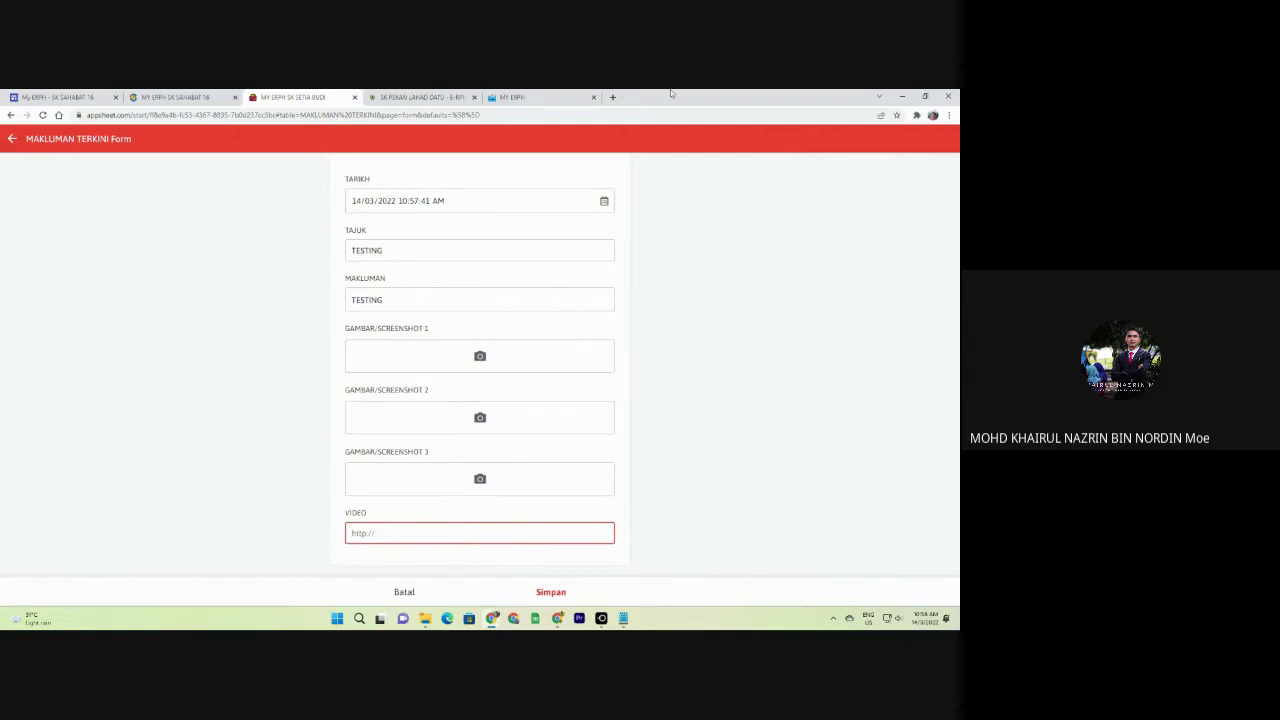
pyautogui.click(613, 97)
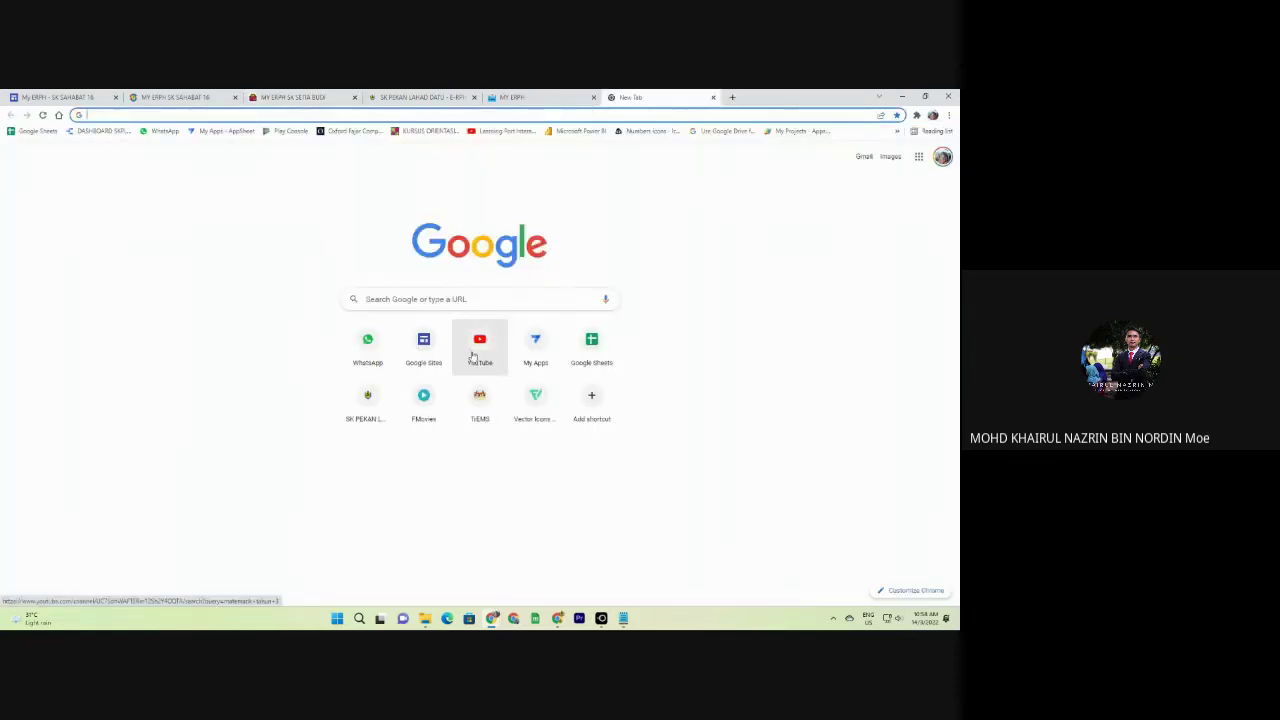
pyautogui.middleClick(632, 97)
pyautogui.scroll(-2, 476, 360)
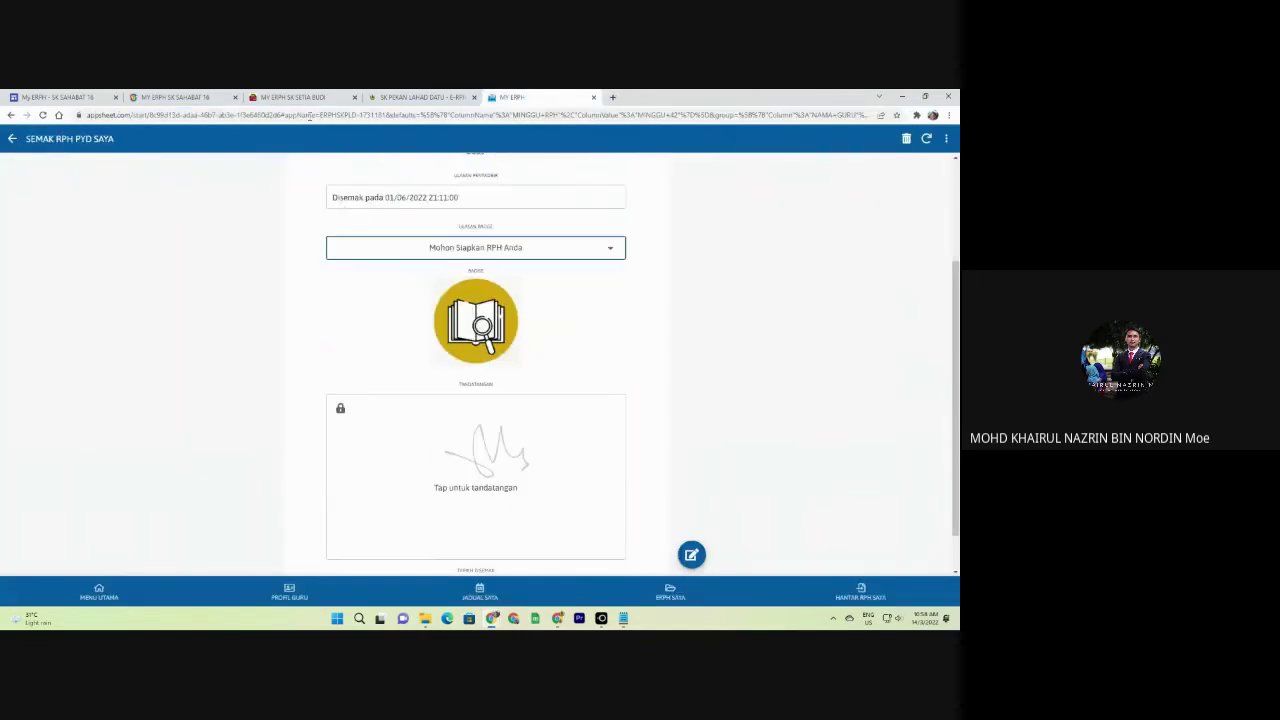
pyautogui.click(300, 97)
pyautogui.click(555, 593)
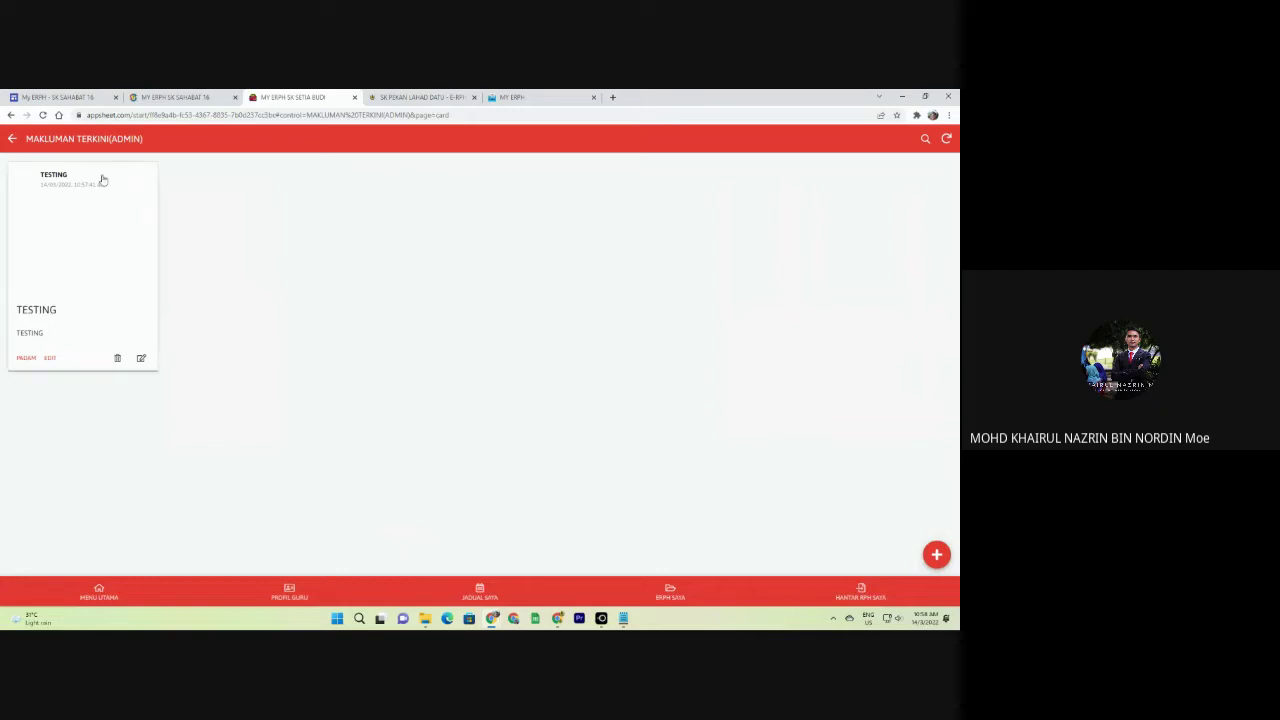
# View the TESTING announcement's details in MAKLUMAN TERKINI, then return to the ADMINISTRATOR page.
pyautogui.click(10, 140)
pyautogui.click(83, 443)
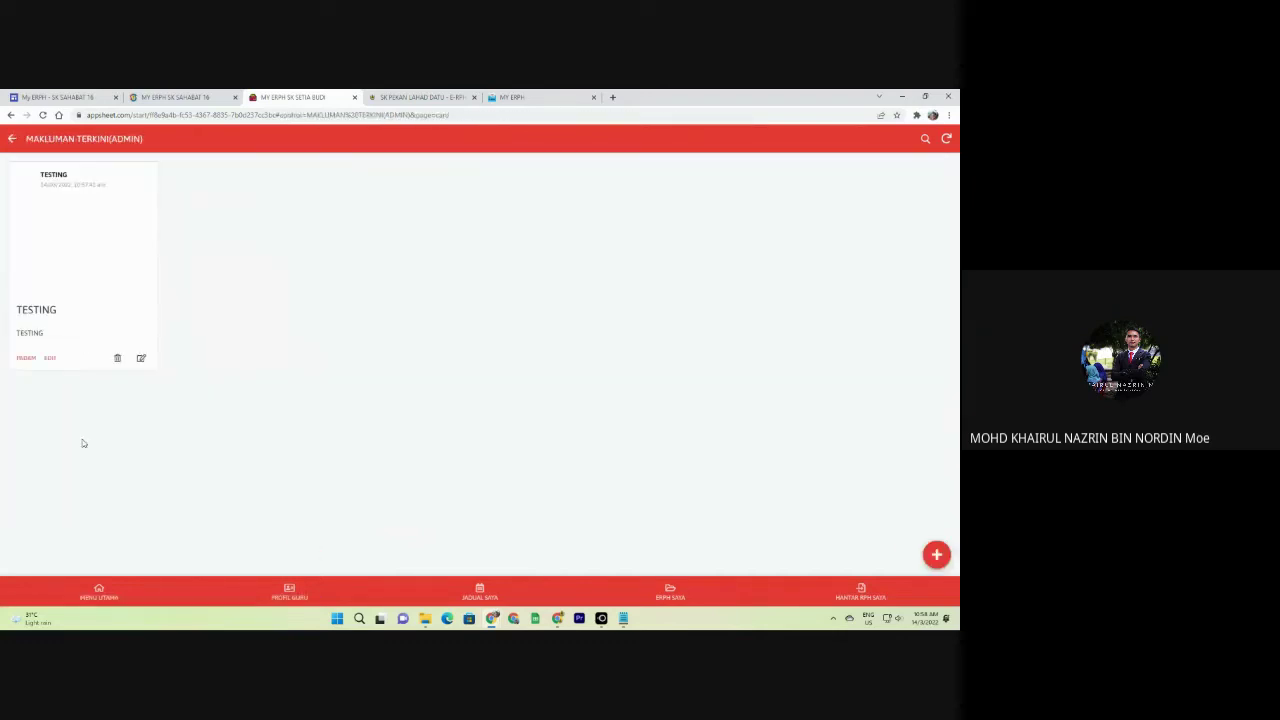
pyautogui.click(116, 590)
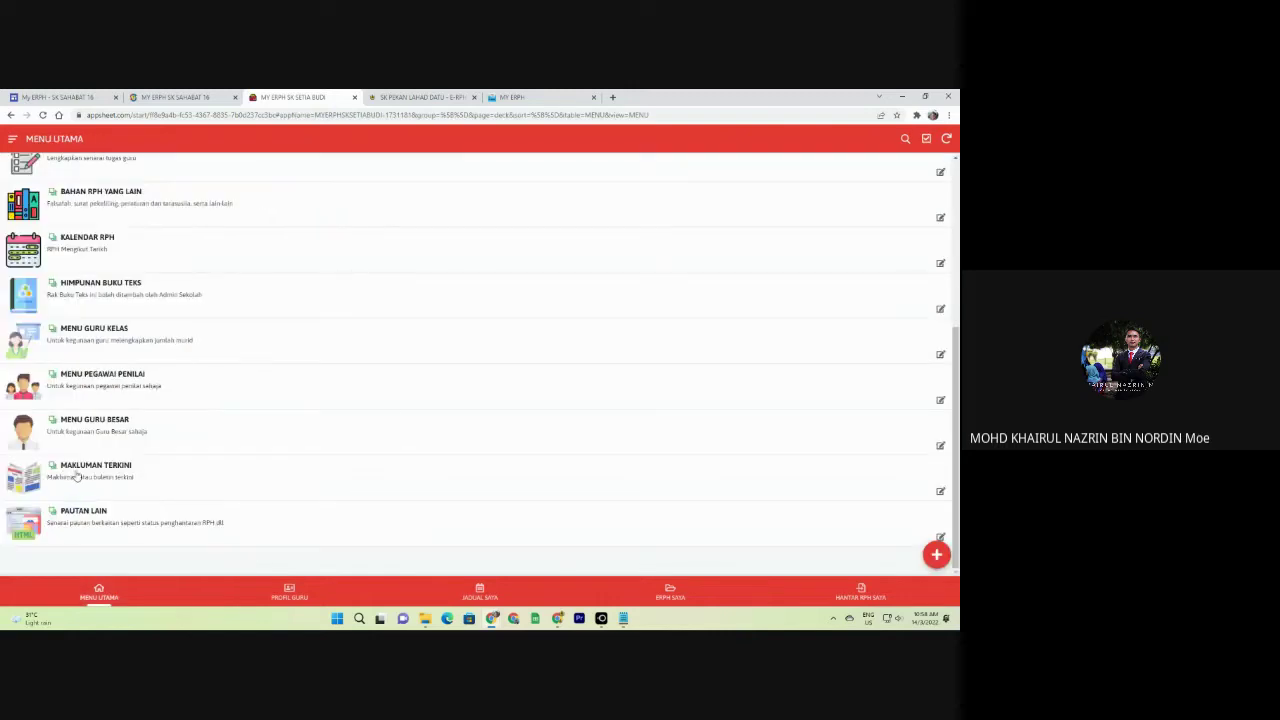
pyautogui.click(123, 491)
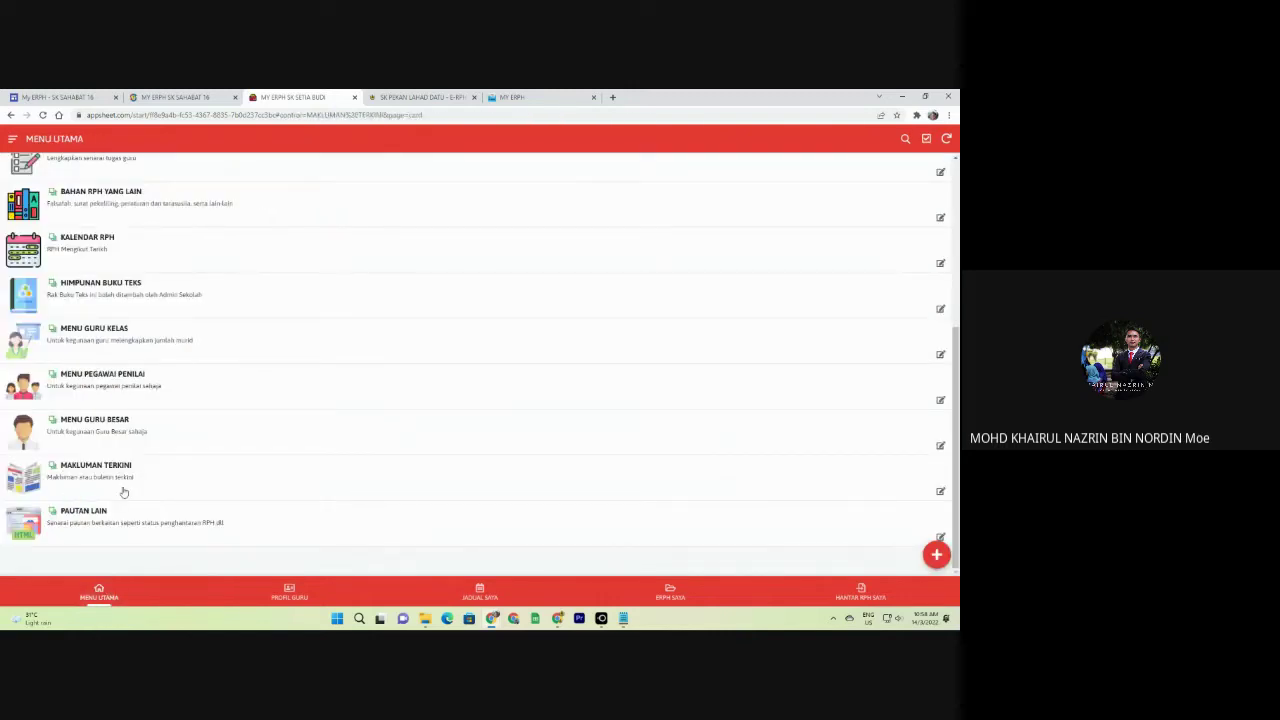
pyautogui.click(97, 277)
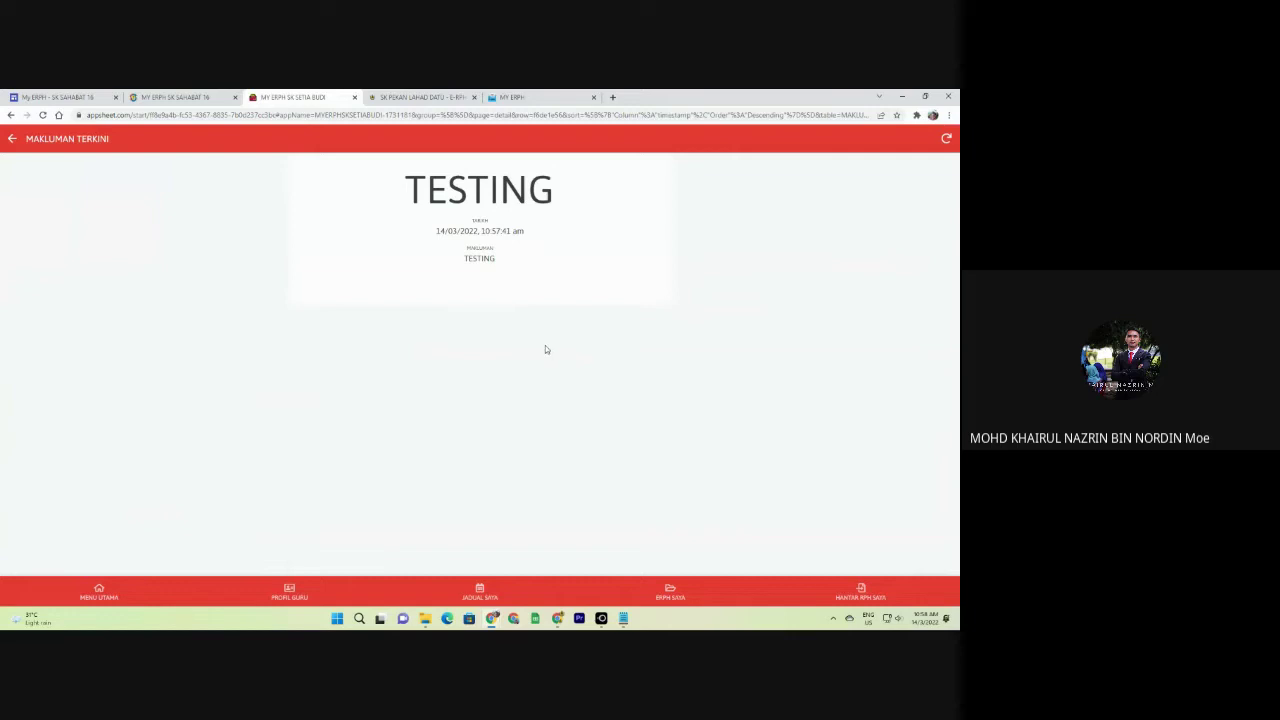
pyautogui.click(12, 140)
pyautogui.click(12, 139)
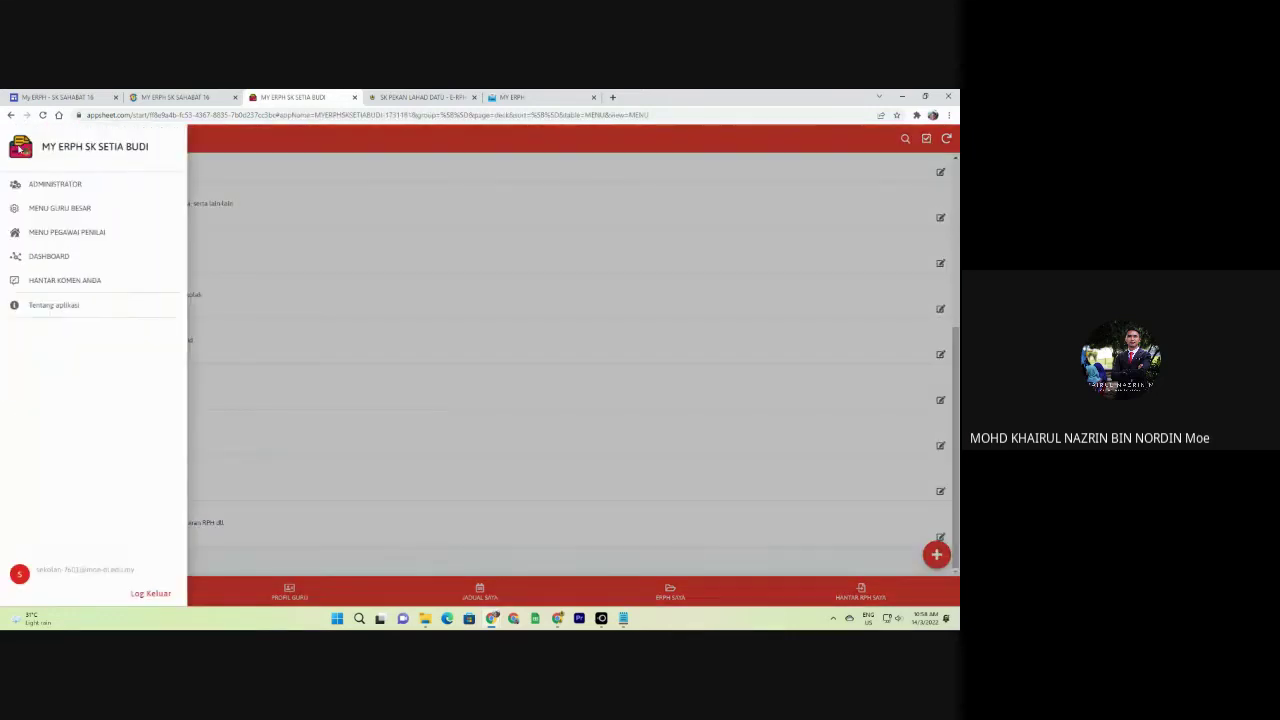
pyautogui.click(79, 183)
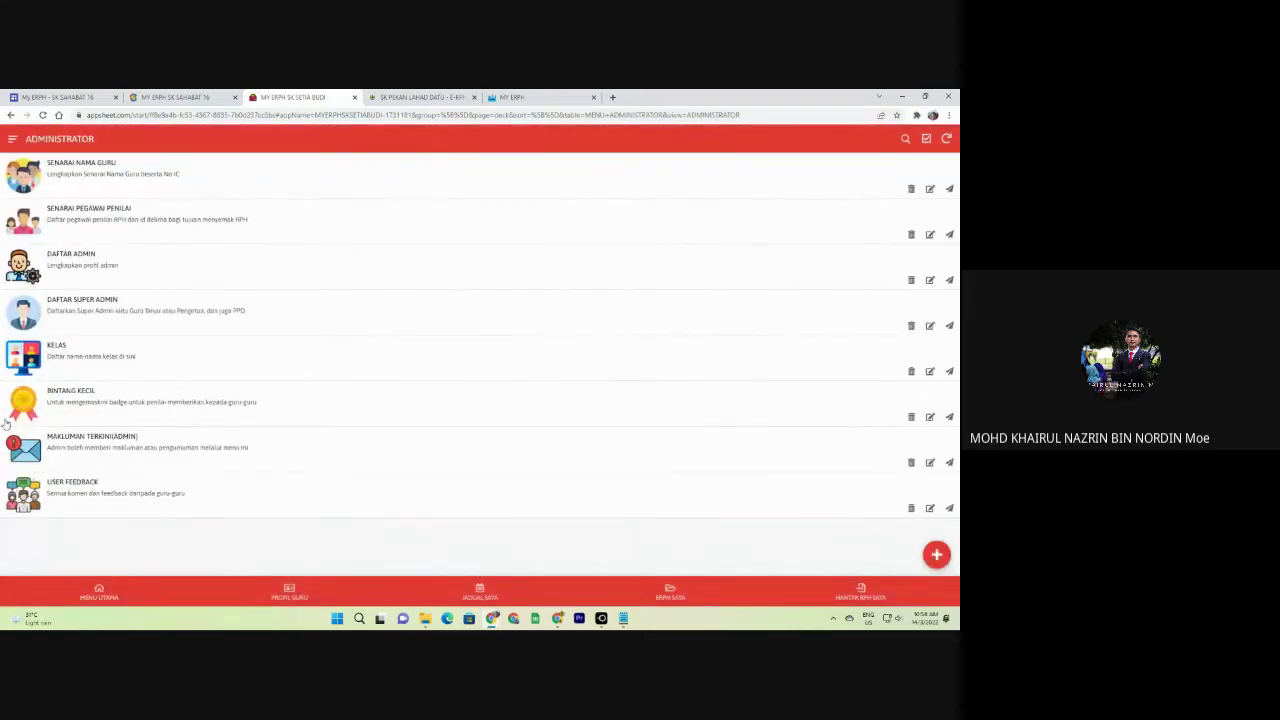
# Glance at the USER FEEDBACK records, then go to the HANTAR KOMEN ANDA page.
pyautogui.click(89, 494)
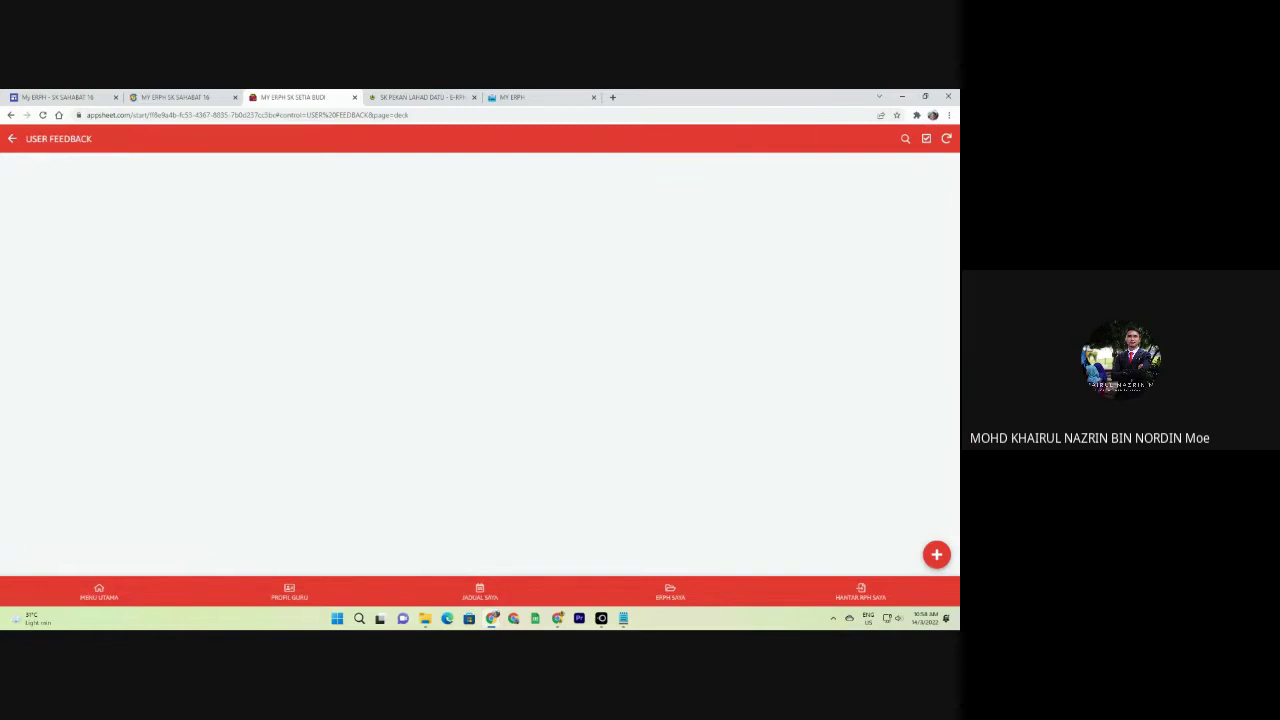
pyautogui.click(12, 138)
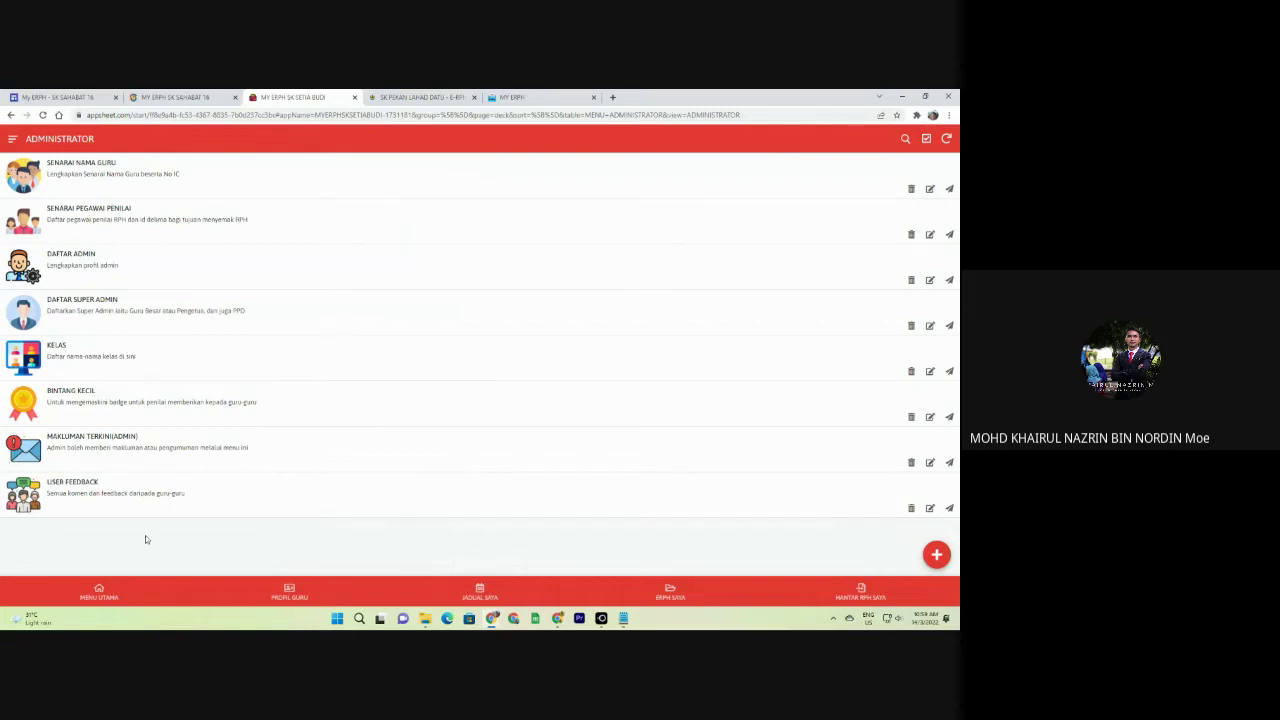
pyautogui.click(100, 592)
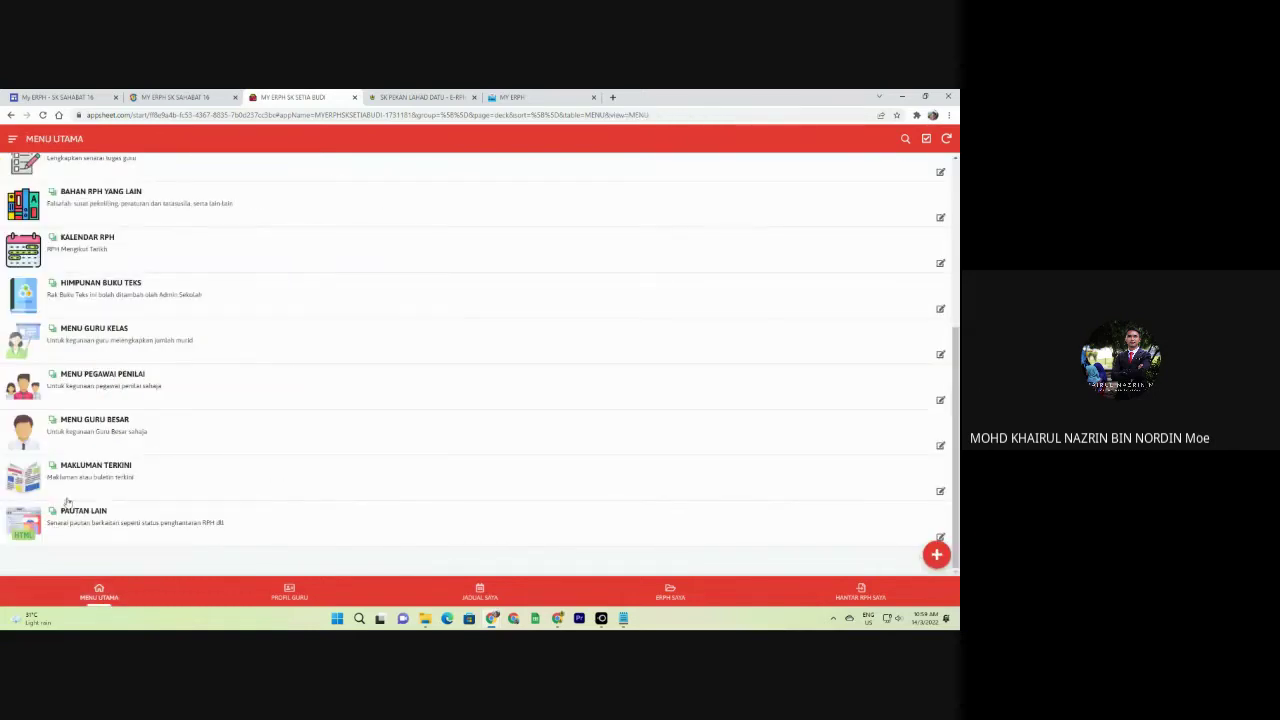
pyautogui.scroll(1, 68, 504)
pyautogui.click(12, 138)
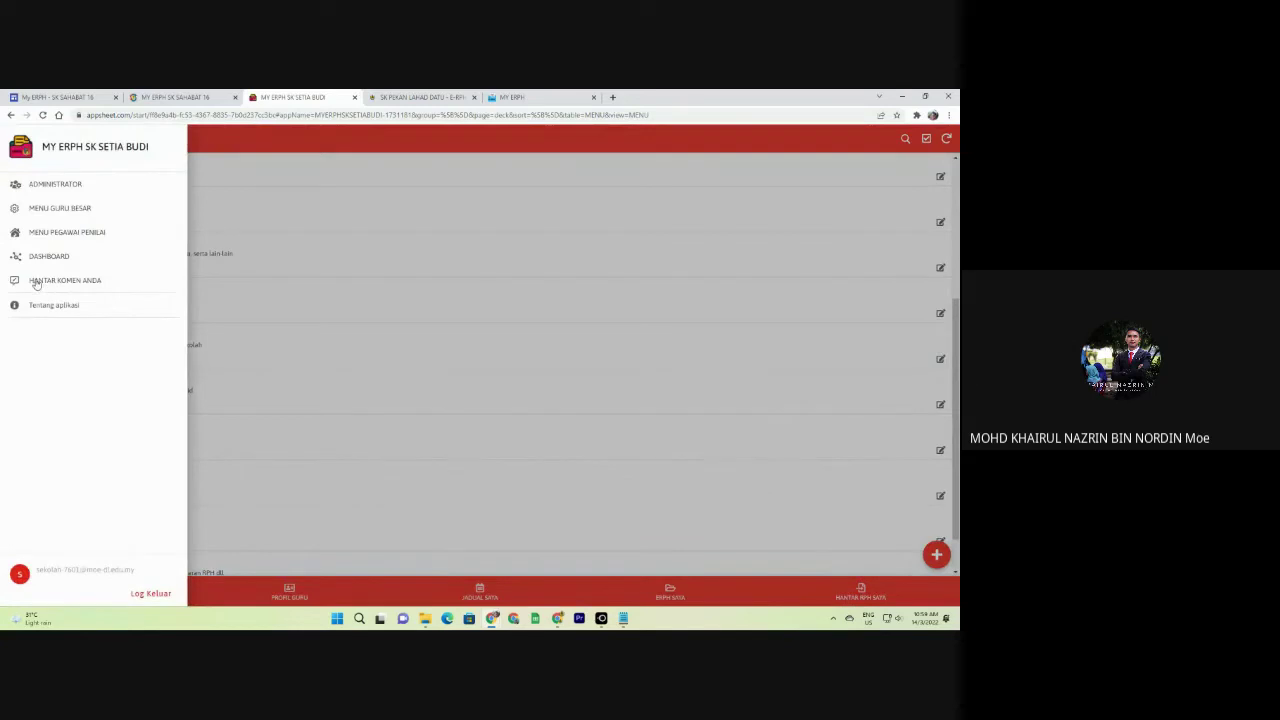
pyautogui.click(90, 282)
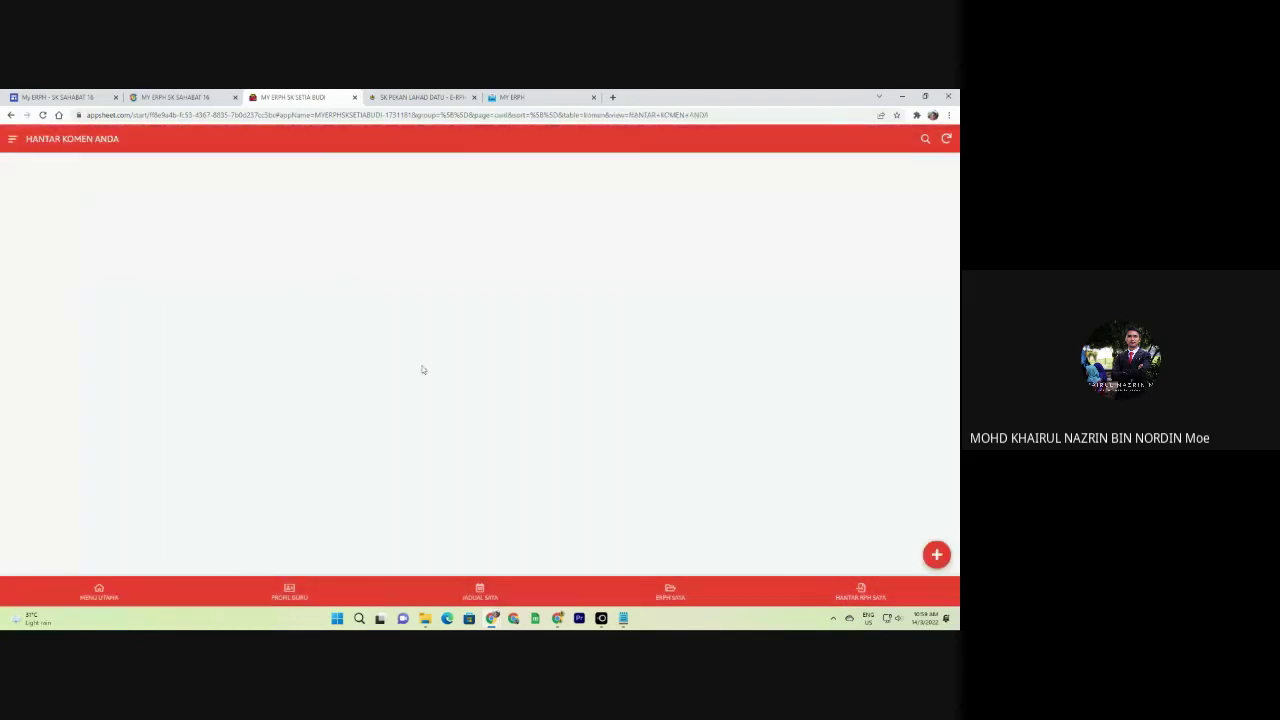
# Add a comment in new category TIDAK BERKAITAN with feedback 'tahniah. Mantap', sign it, and save.
pyautogui.click(936, 554)
pyautogui.click(439, 203)
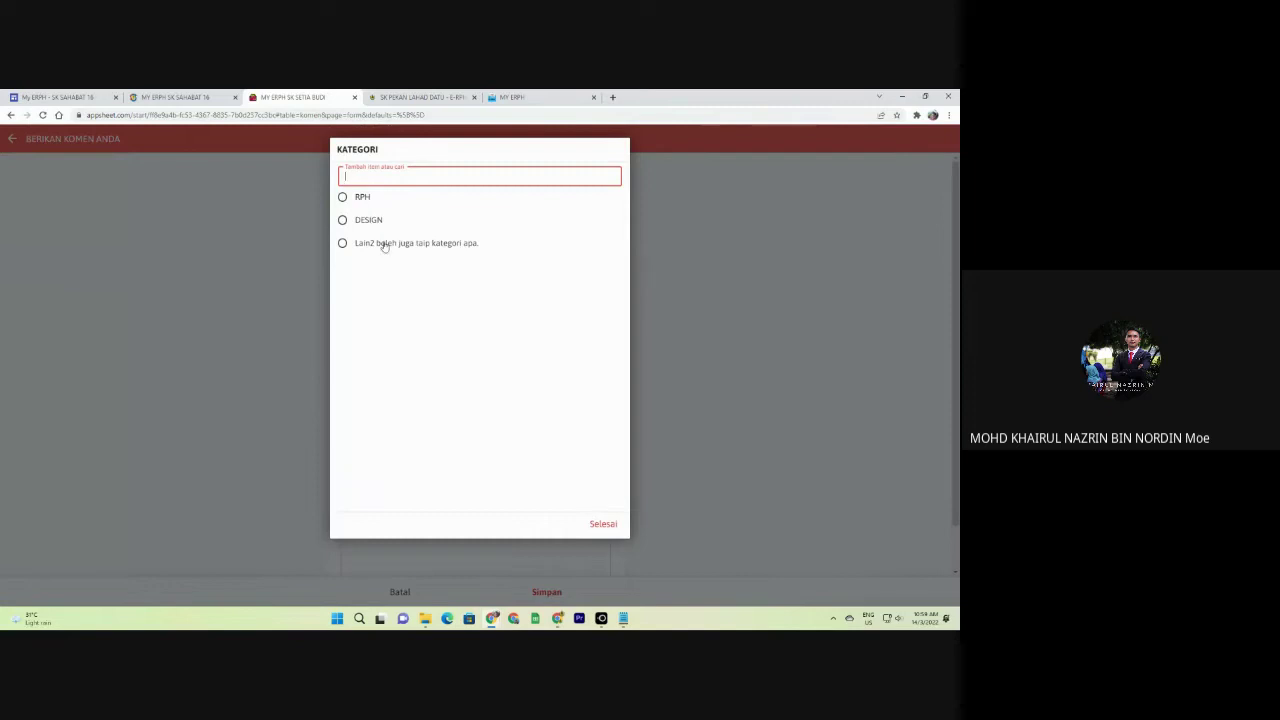
pyautogui.write('TID')
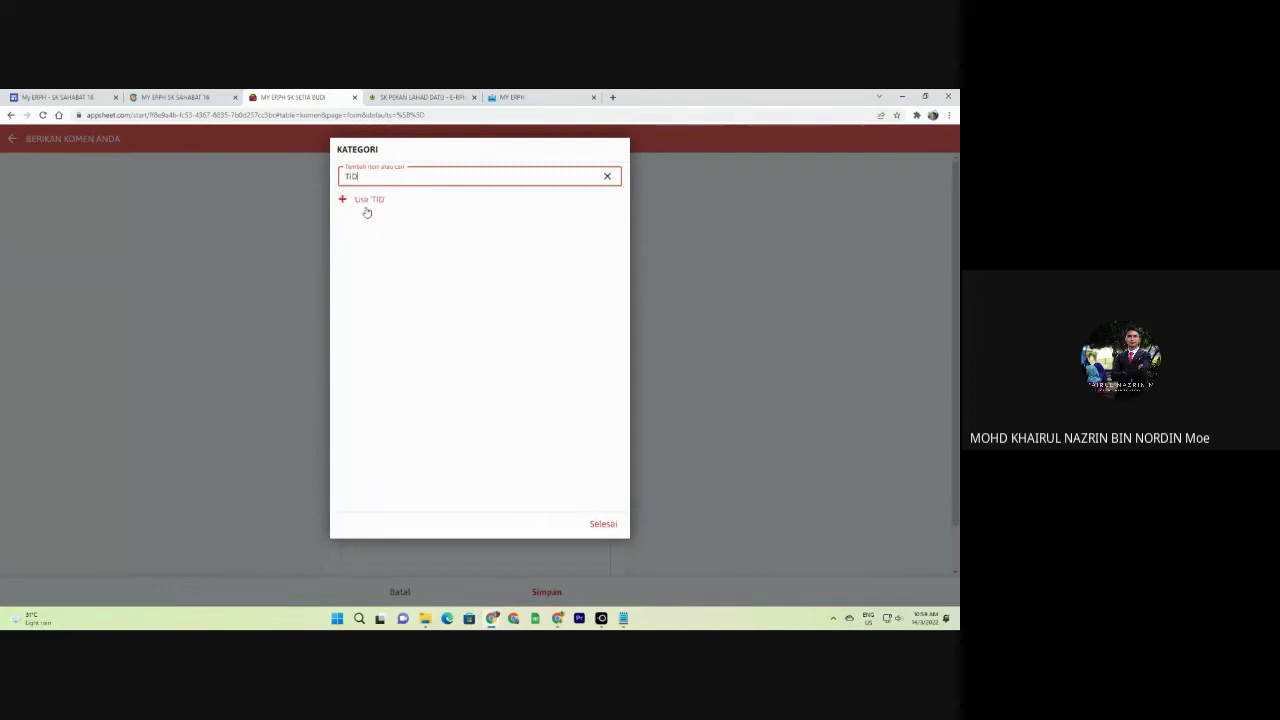
pyautogui.write('AK BERKAITAN')
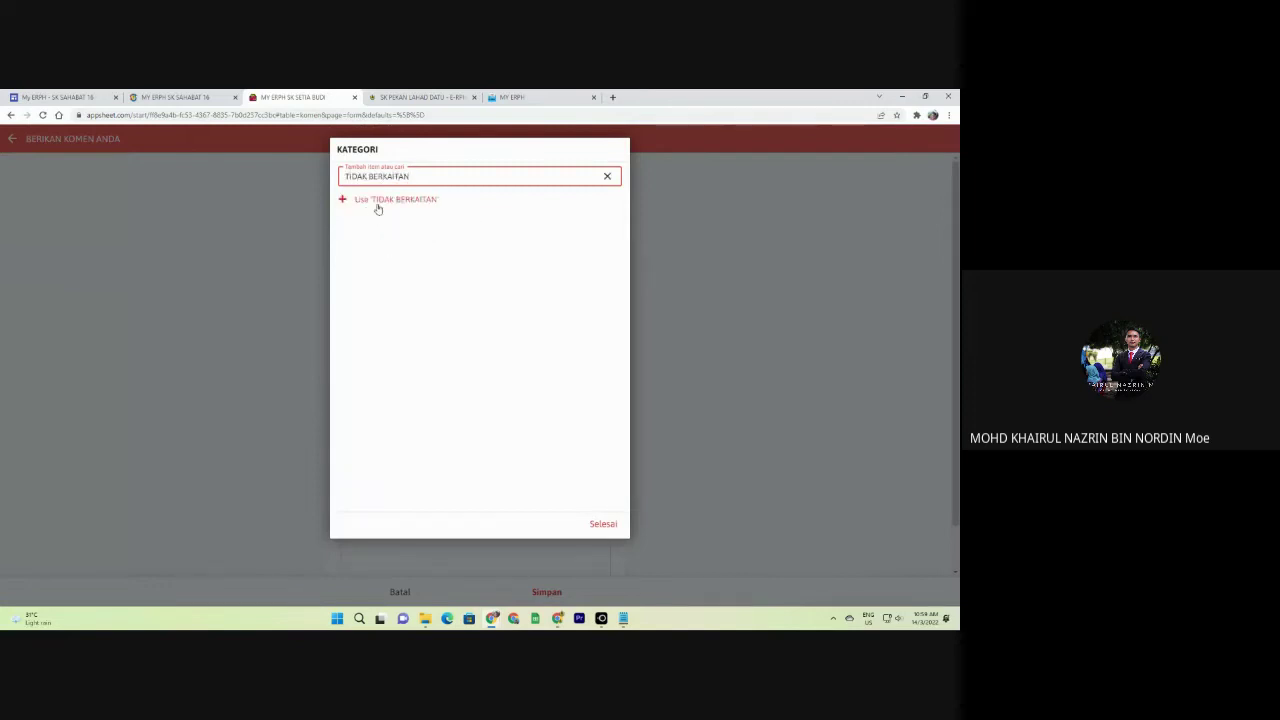
pyautogui.click(379, 205)
pyautogui.click(386, 248)
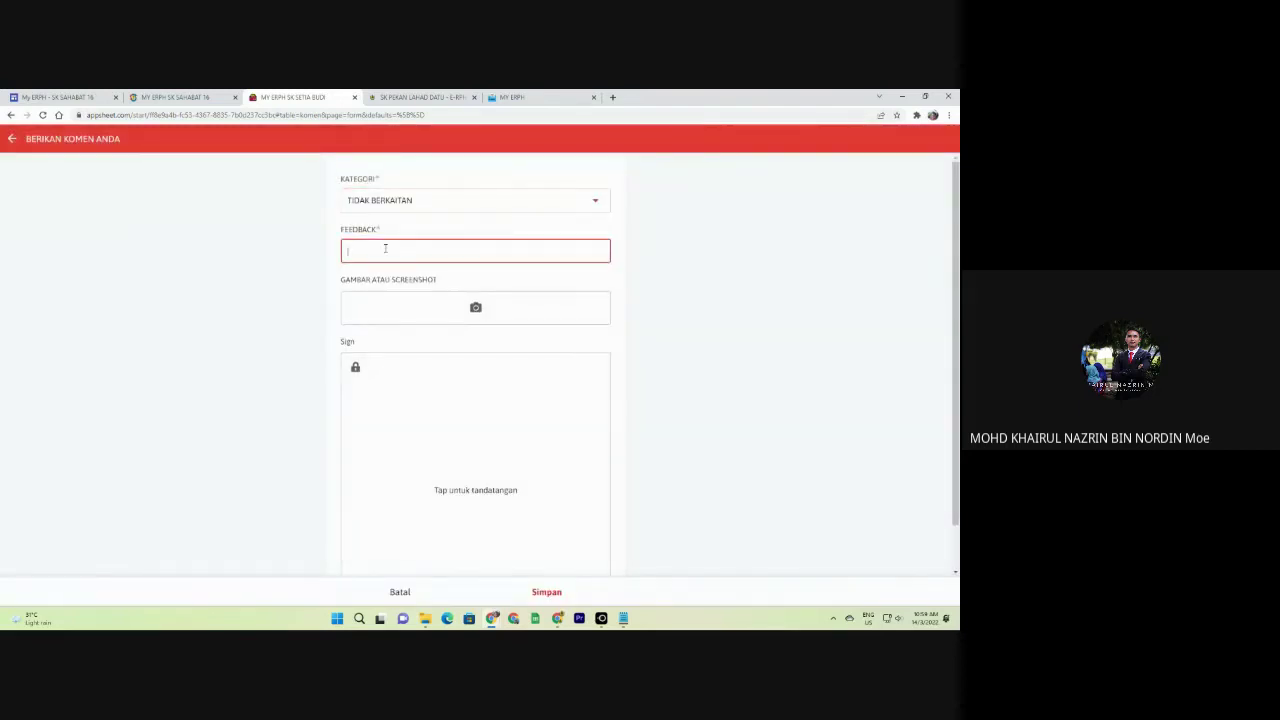
pyautogui.write('tahniah. M')
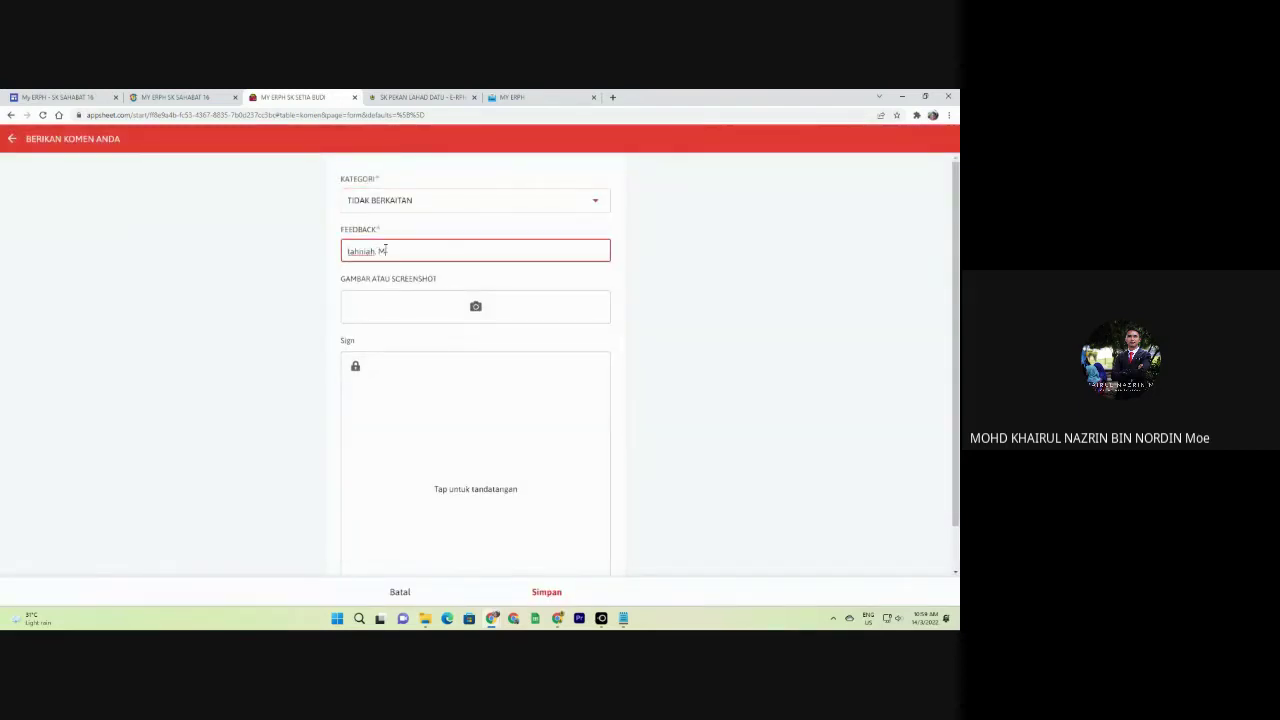
pyautogui.write('antap')
pyautogui.click(458, 352)
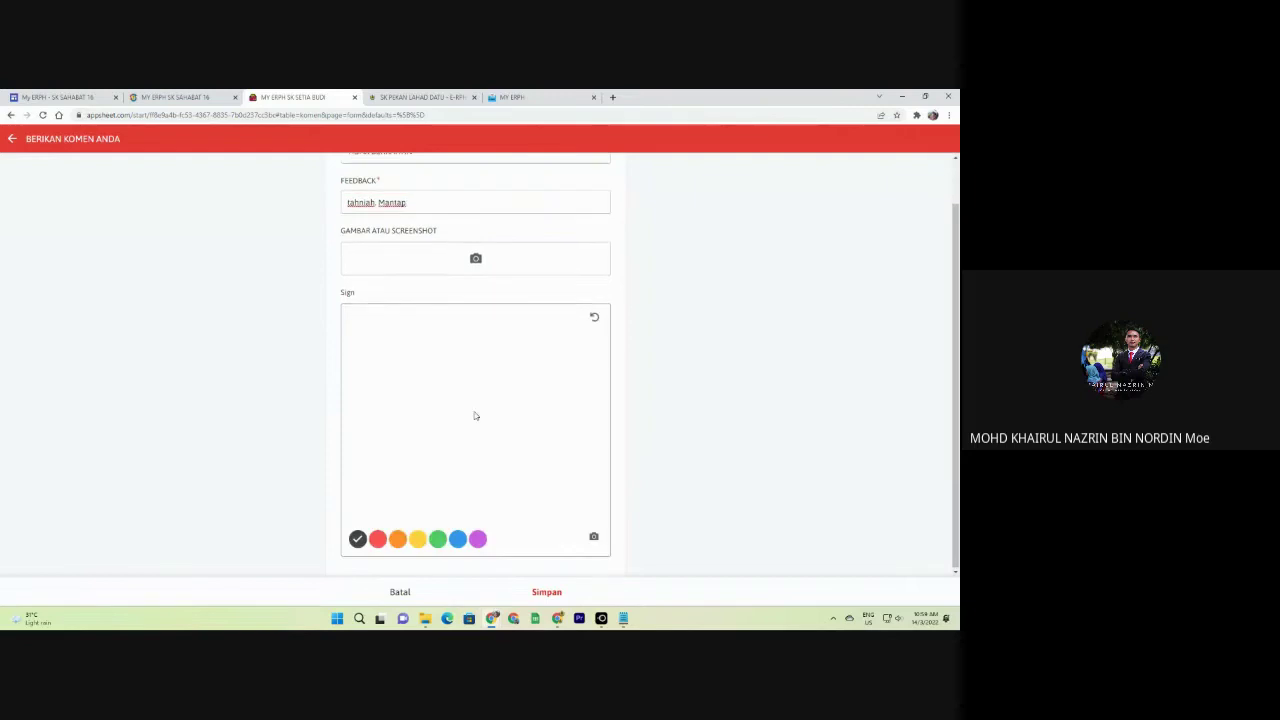
pyautogui.moveTo(406, 380)
pyautogui.mouseDown()
pyautogui.moveTo(534, 434)
pyautogui.moveTo(586, 434)
pyautogui.mouseUp()
pyautogui.click(547, 592)
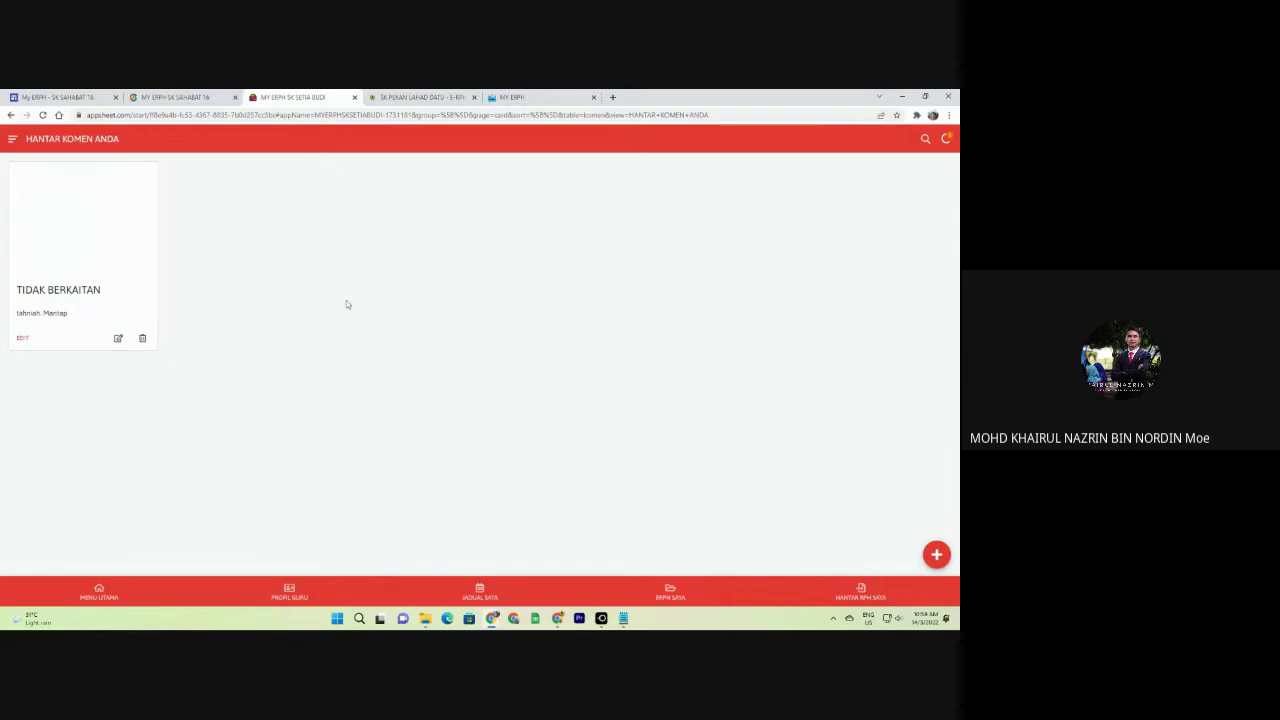
# Open the TIDAK BERKAITAN entry in ADMINISTRATOR's USER FEEDBACK records to confirm it was saved.
pyautogui.click(12, 139)
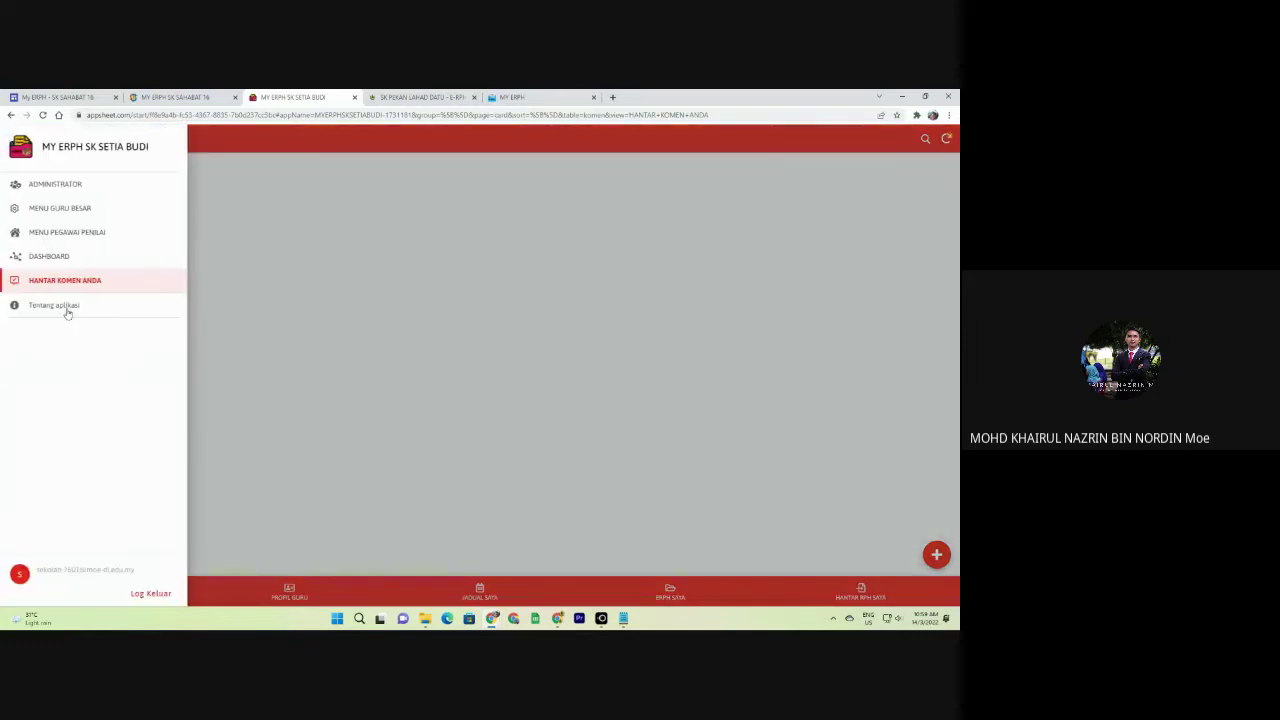
pyautogui.click(52, 186)
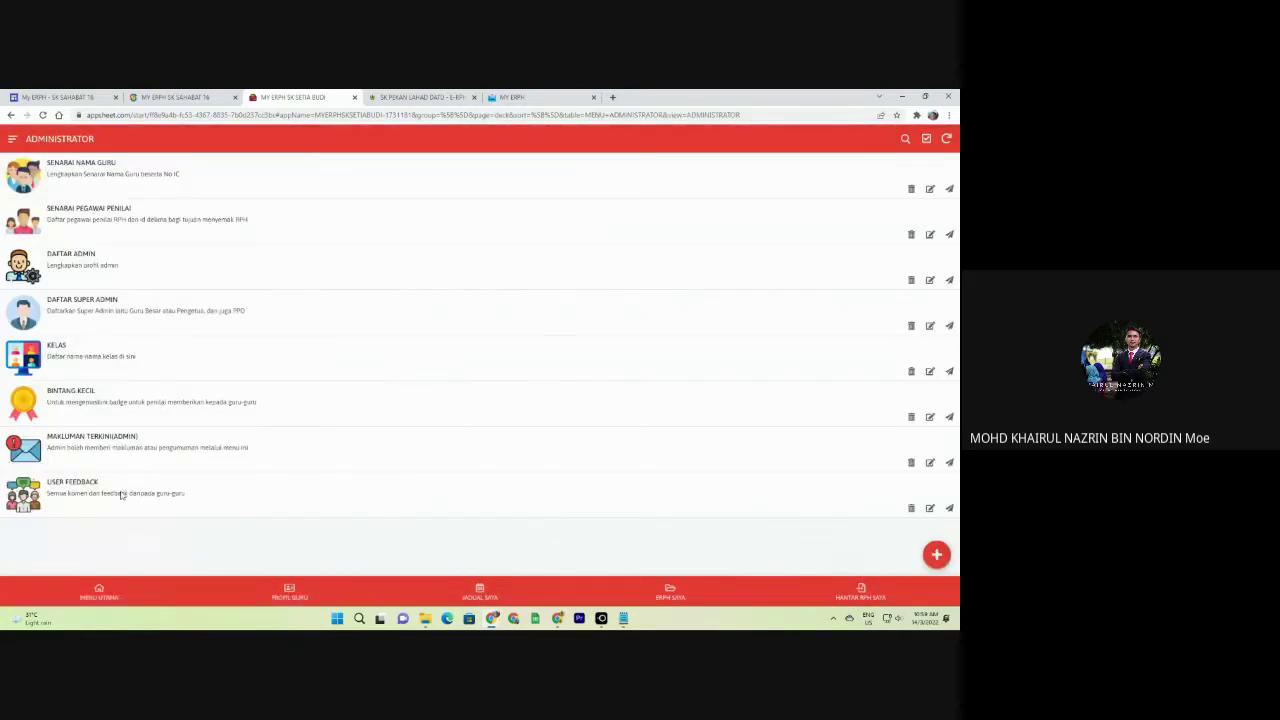
pyautogui.click(120, 486)
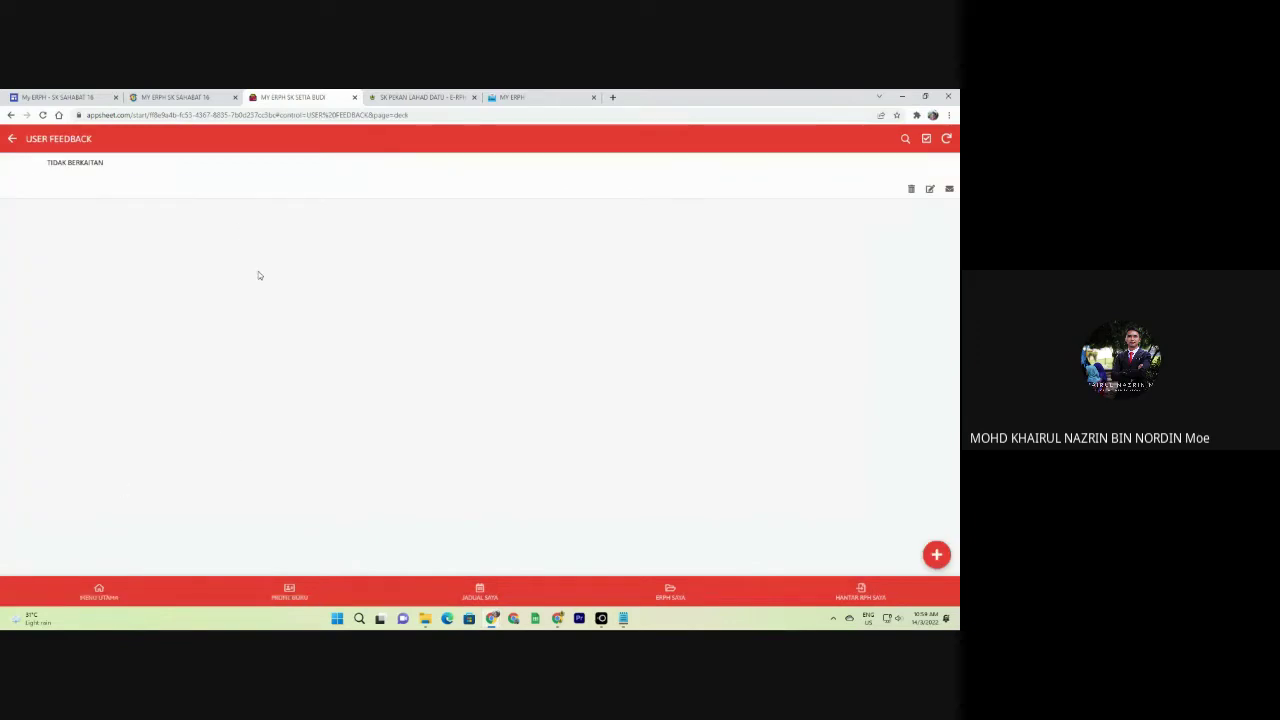
pyautogui.click(138, 189)
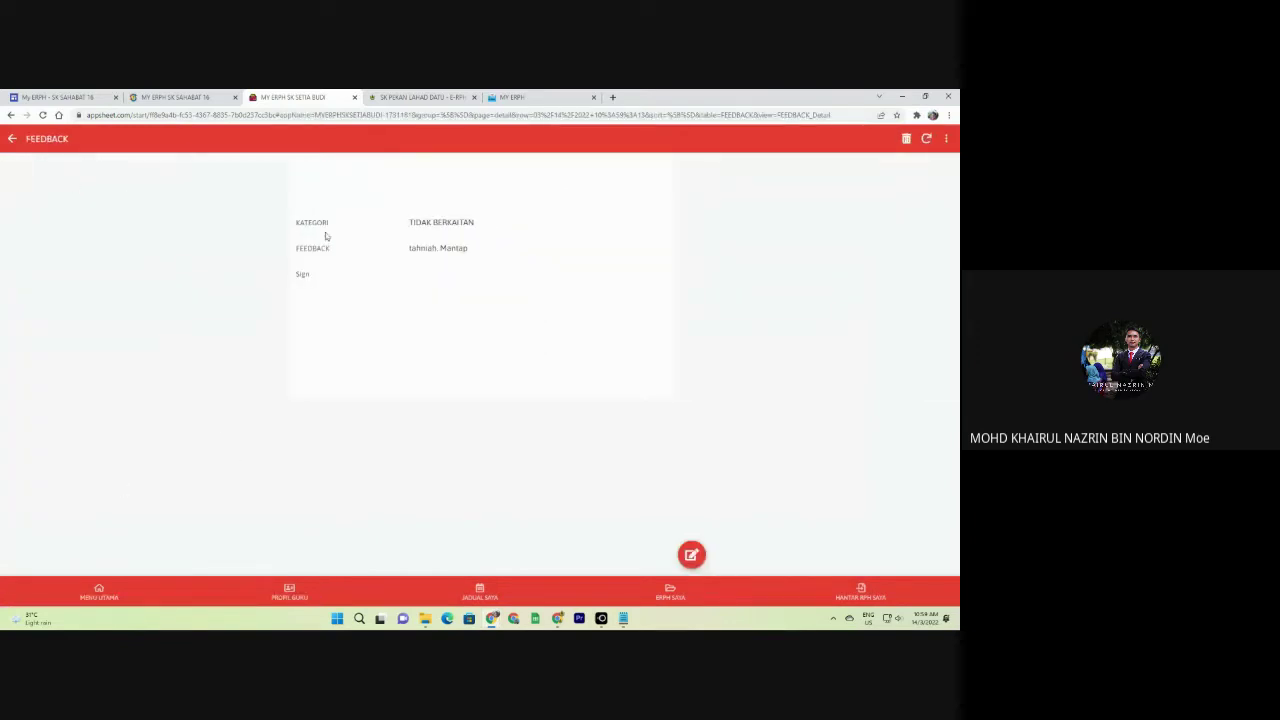
# Go back through the feedback and administrator lists to the MENU UTAMA main menu.
pyautogui.click(12, 139)
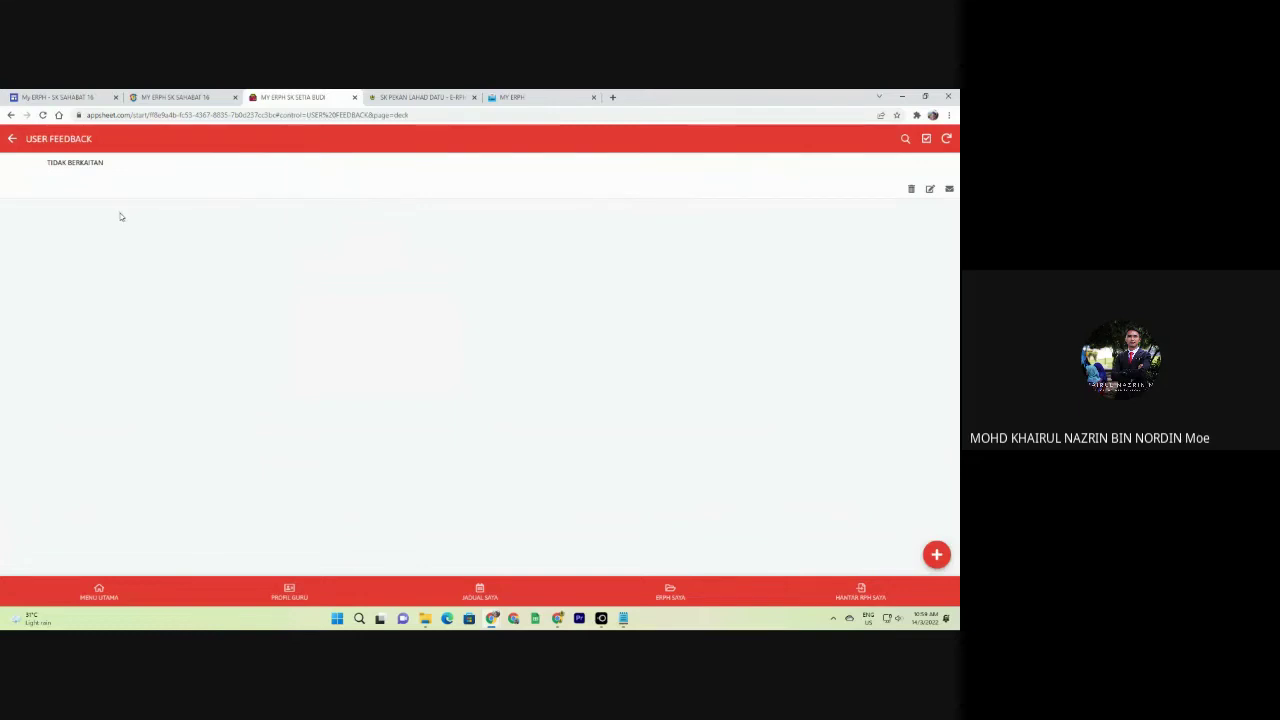
pyautogui.click(12, 139)
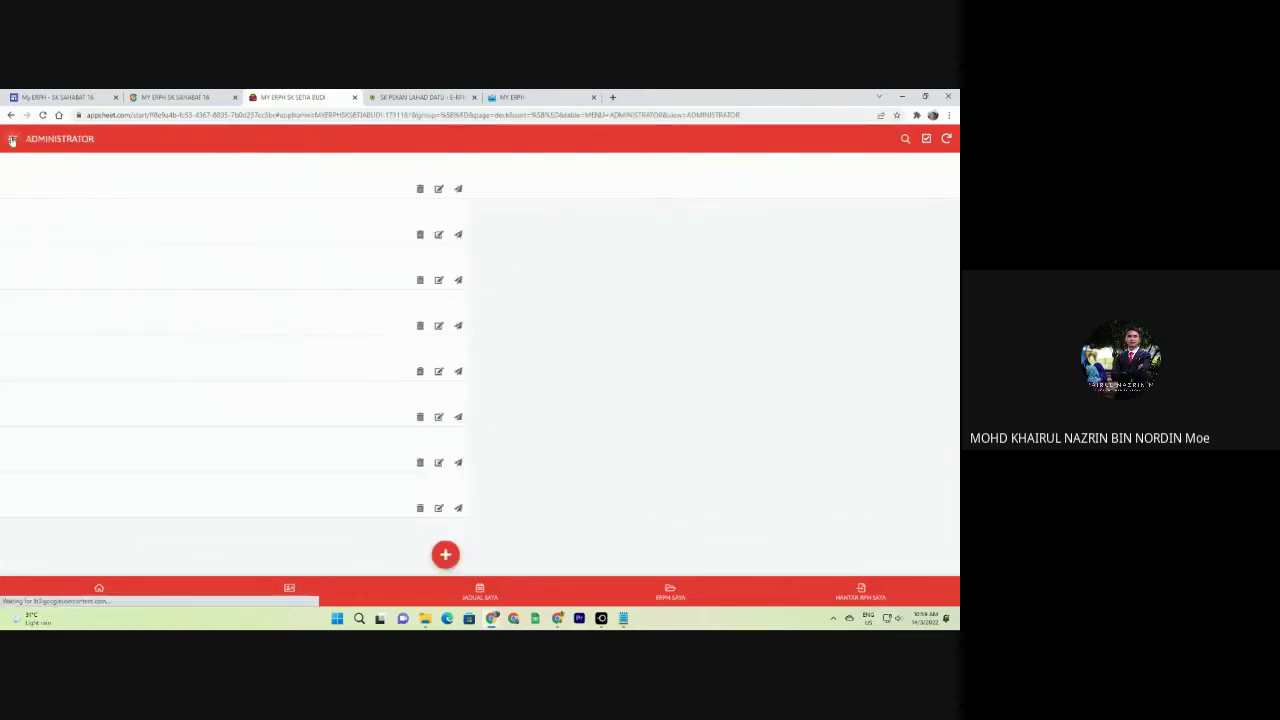
pyautogui.click(99, 591)
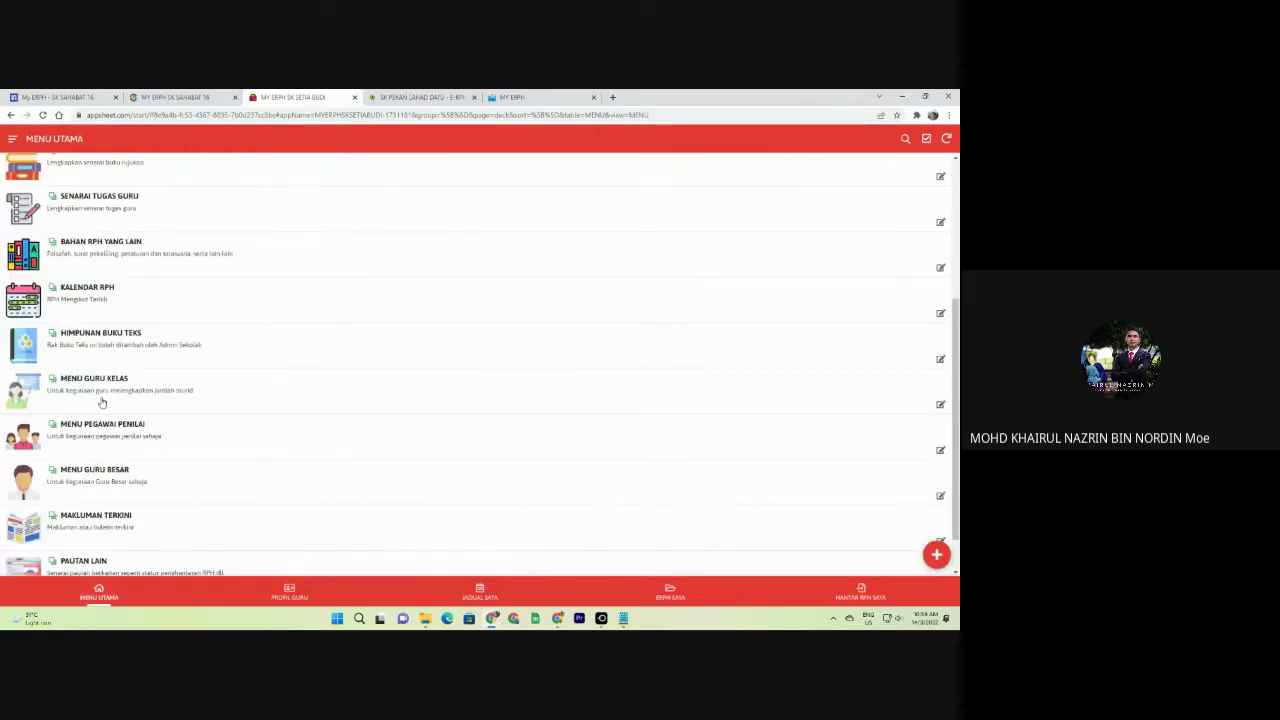
# In MENU GURU KELAS, change an existing class record's class to ARIF and save it.
pyautogui.click(101, 400)
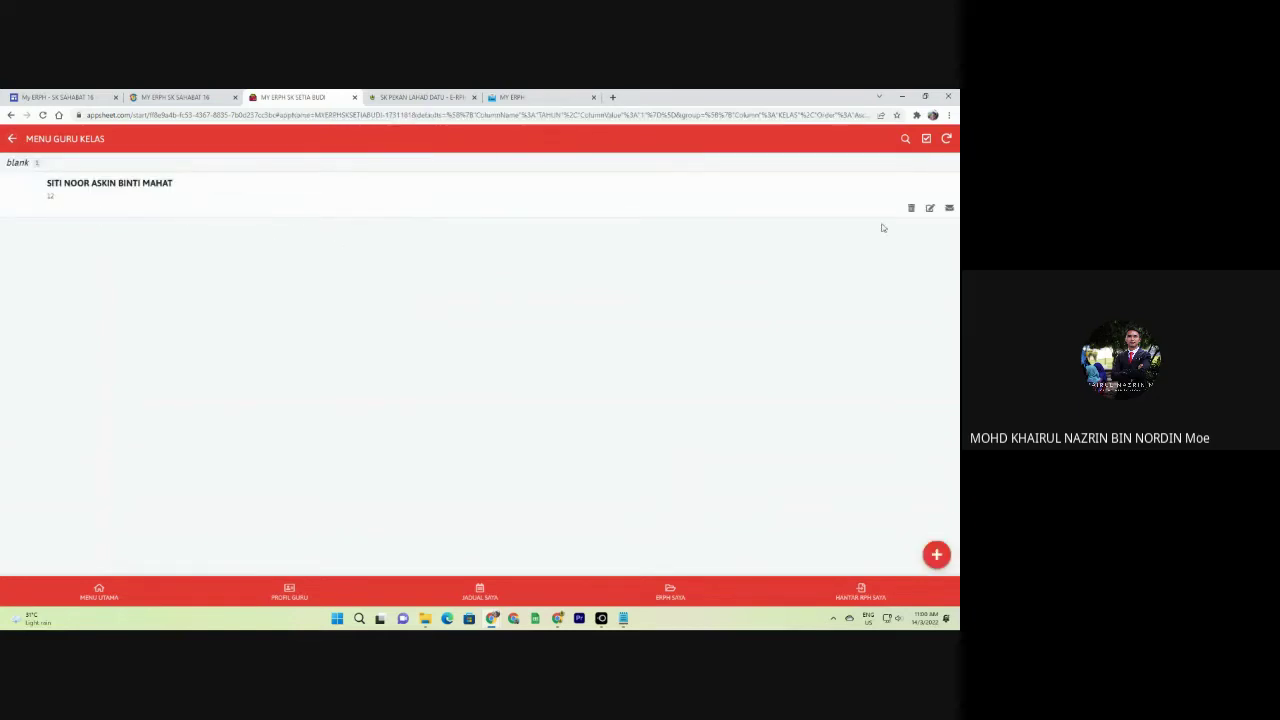
pyautogui.click(929, 208)
pyautogui.click(428, 258)
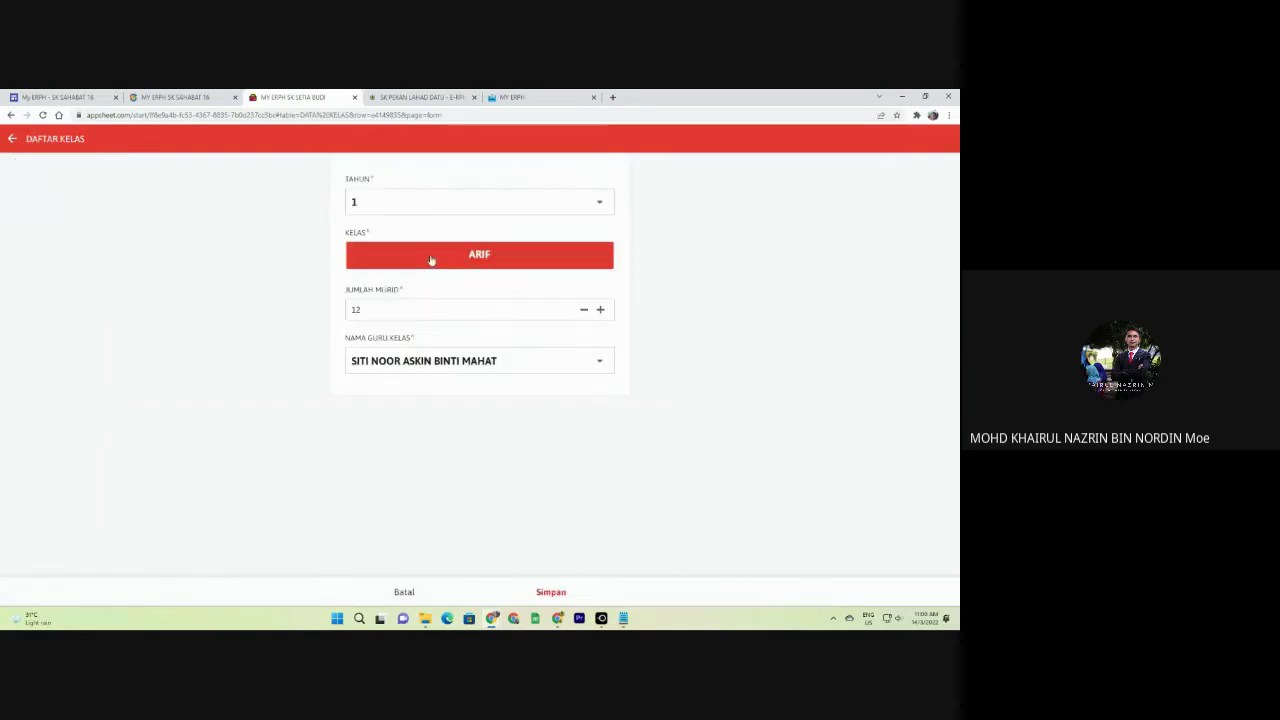
pyautogui.click(553, 592)
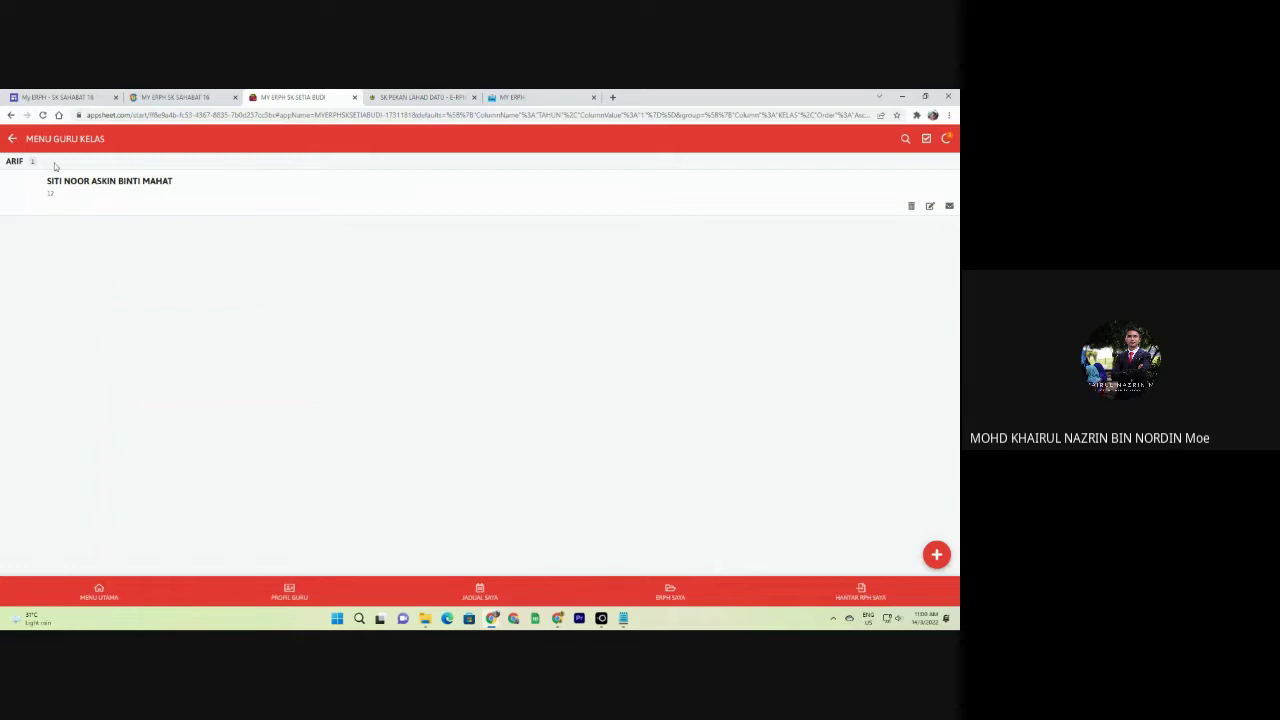
pyautogui.click(11, 140)
# Start a new class record with TAHUN 2, leave the teacher unset, then cancel and discard it.
pyautogui.click(936, 554)
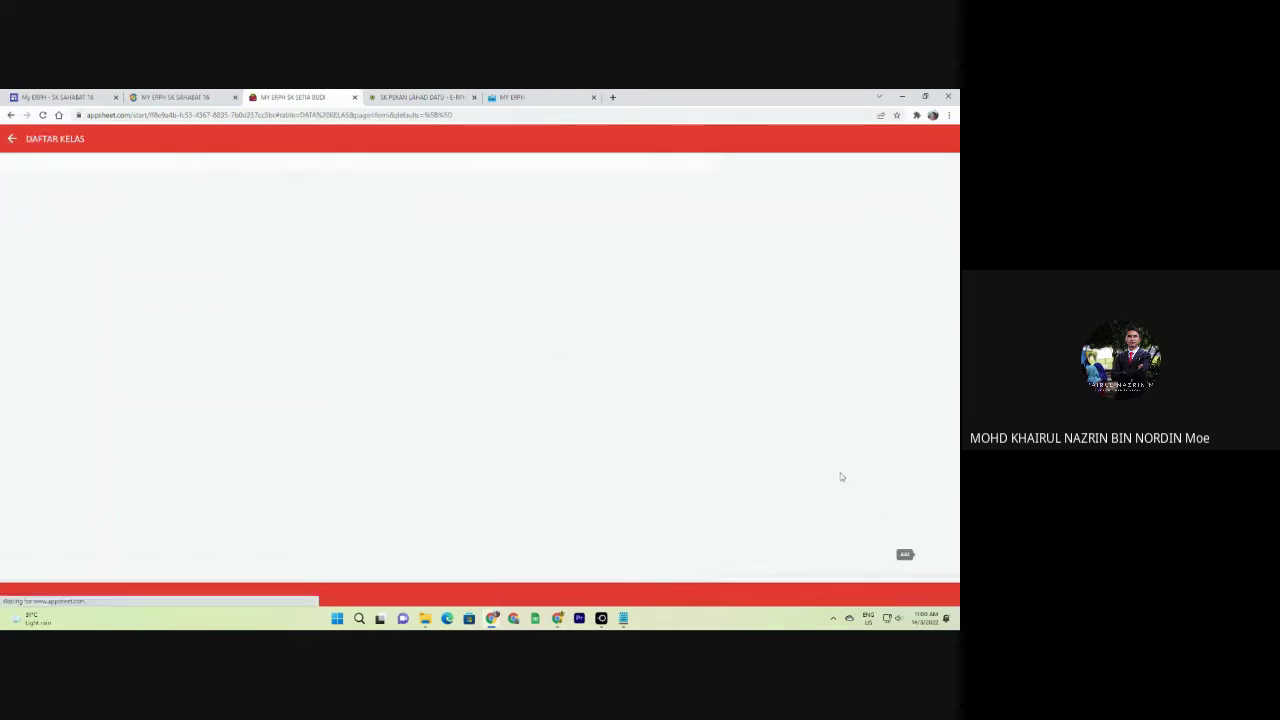
pyautogui.click(427, 207)
pyautogui.click(409, 222)
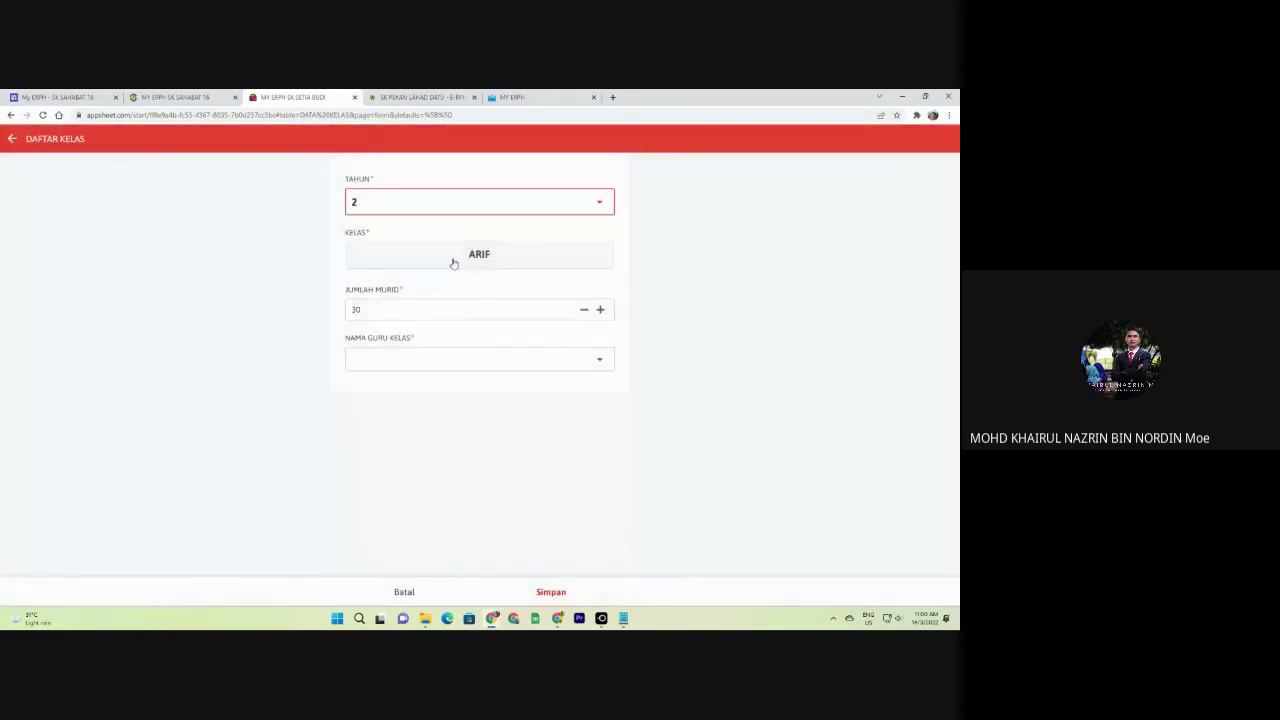
pyautogui.click(404, 358)
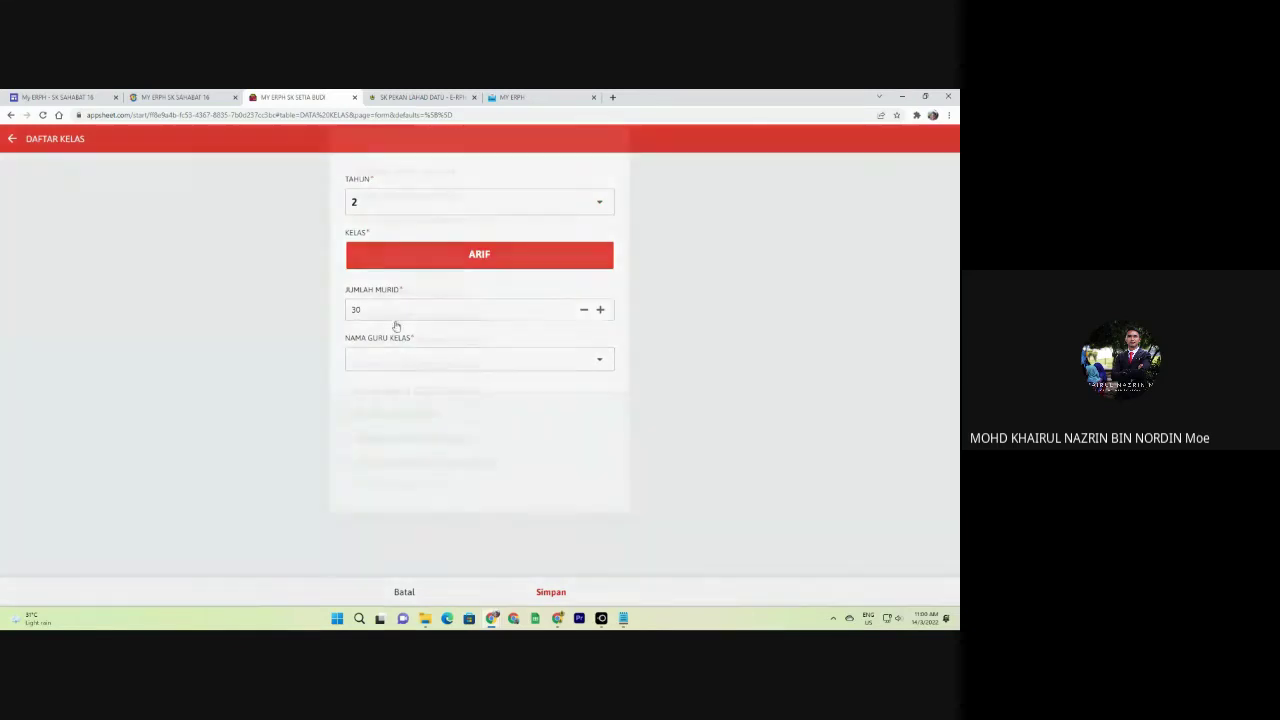
pyautogui.click(433, 589)
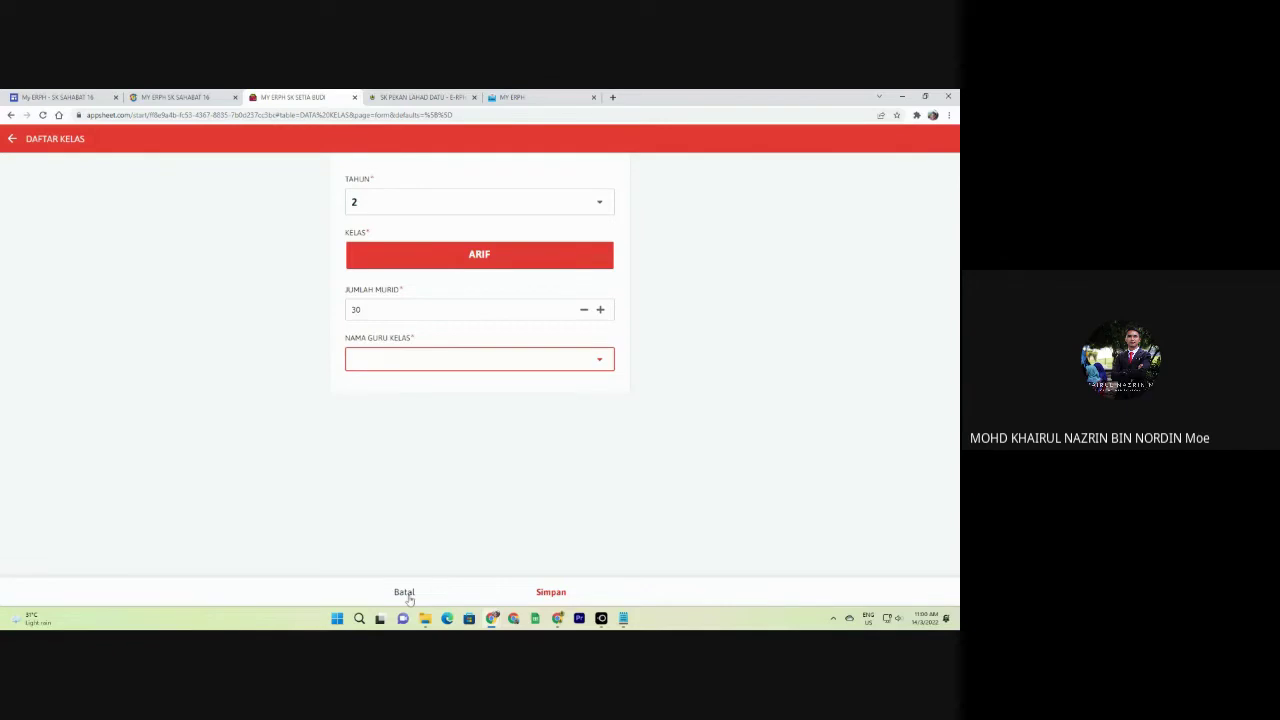
pyautogui.click(410, 592)
pyautogui.click(532, 376)
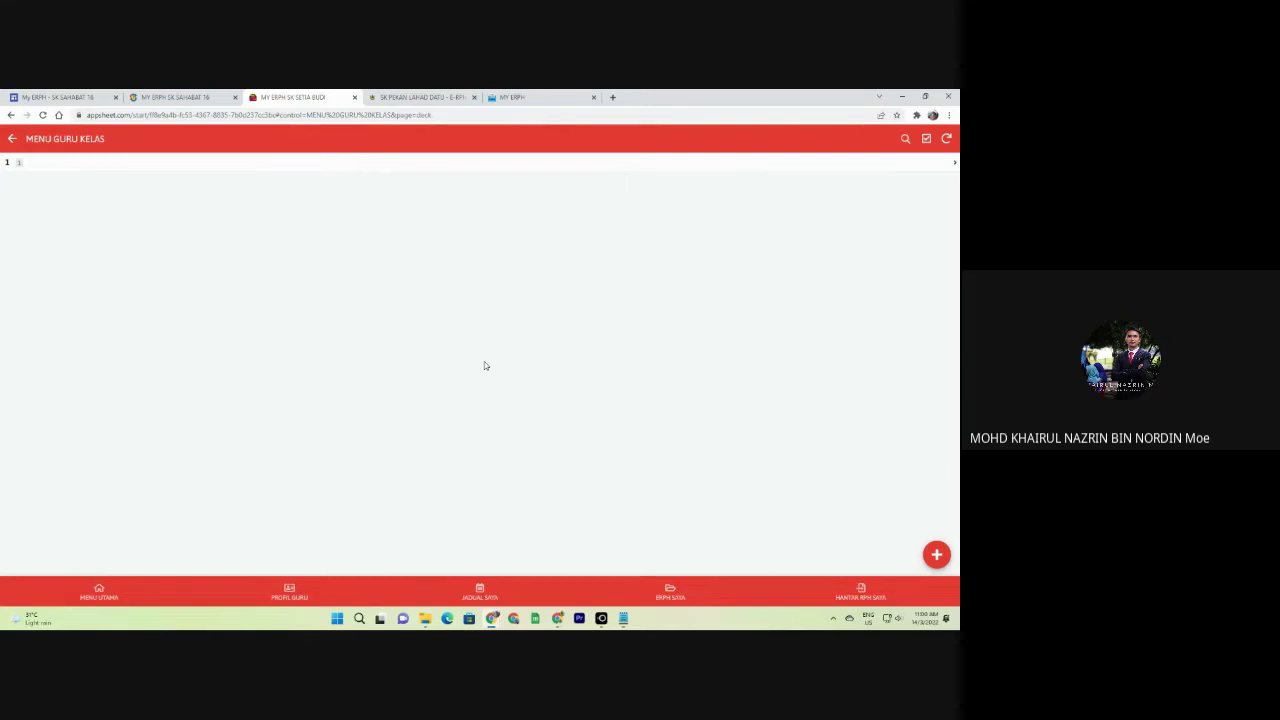
# In the other MY ERPH app, view the year 1 BESTARI (T1B) class-teacher record.
pyautogui.click(511, 96)
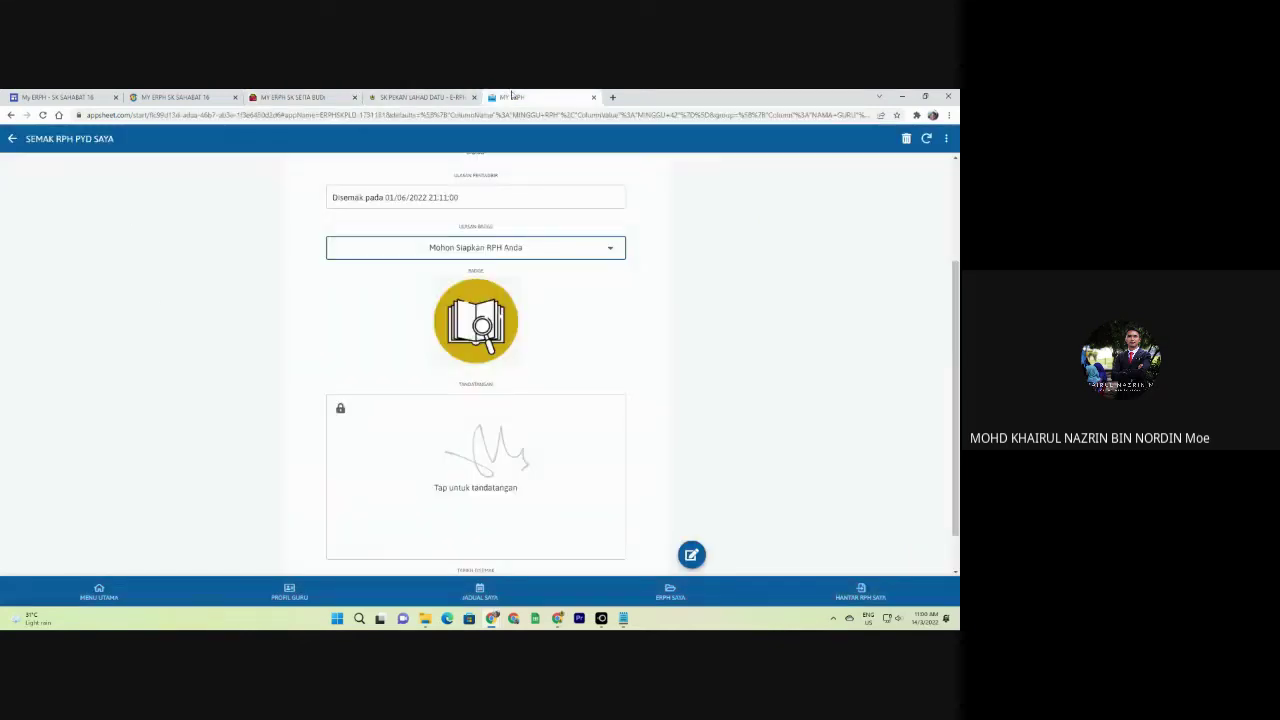
pyautogui.click(99, 591)
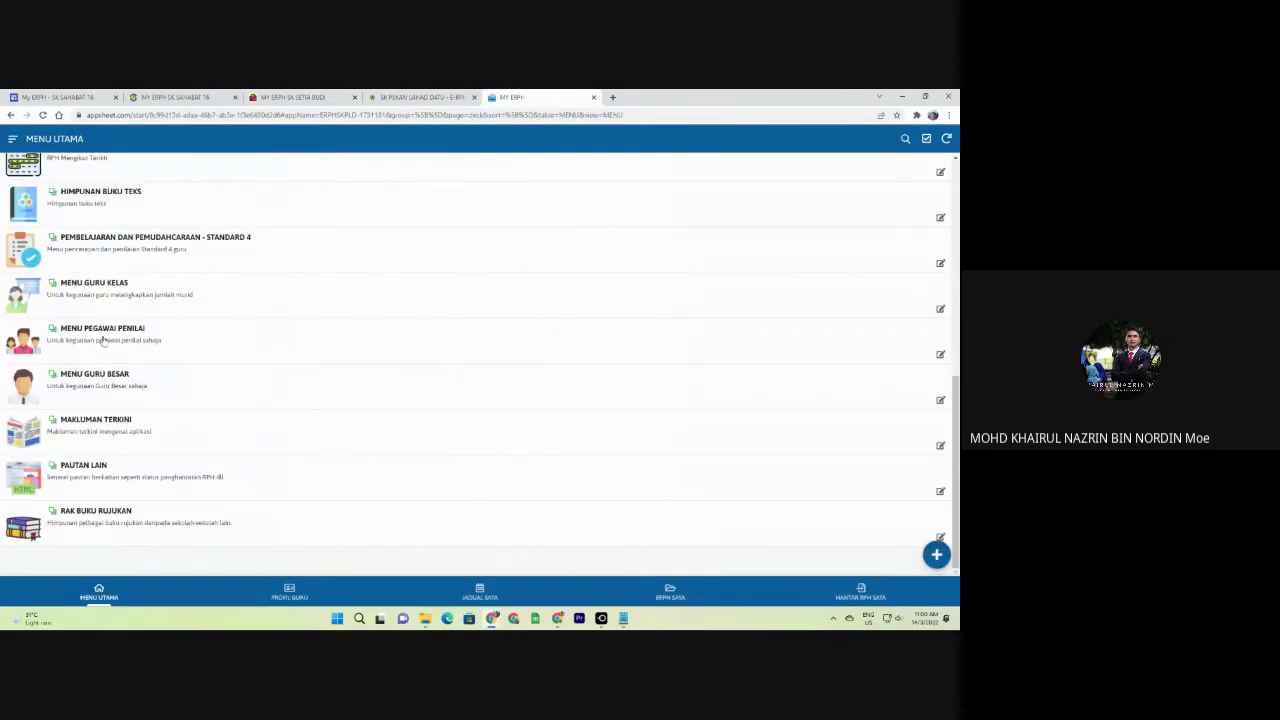
pyautogui.click(103, 292)
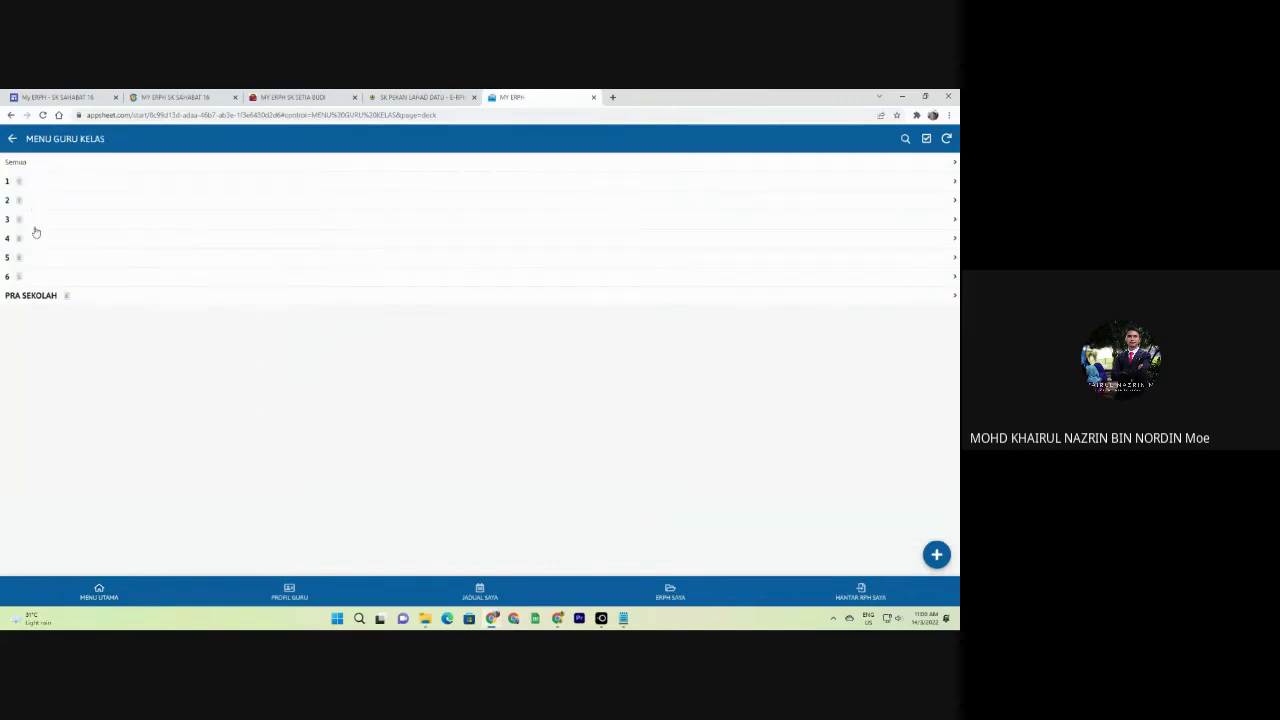
pyautogui.click(38, 184)
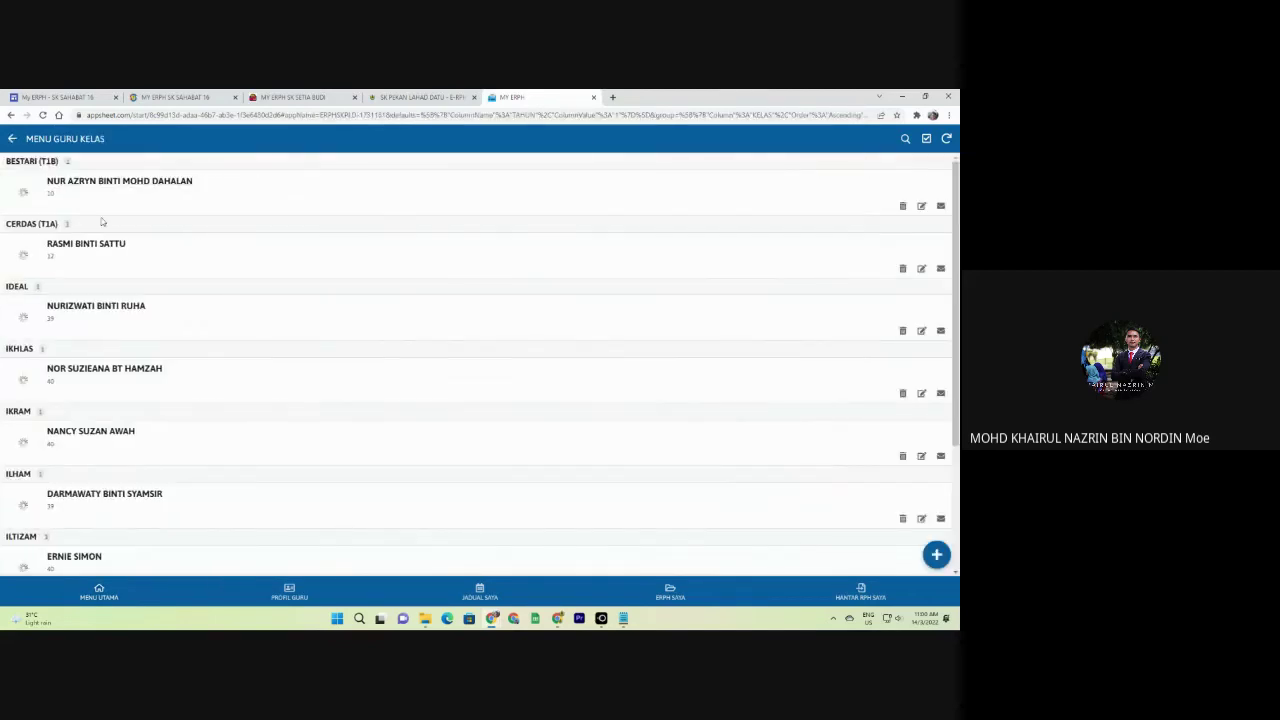
pyautogui.click(66, 186)
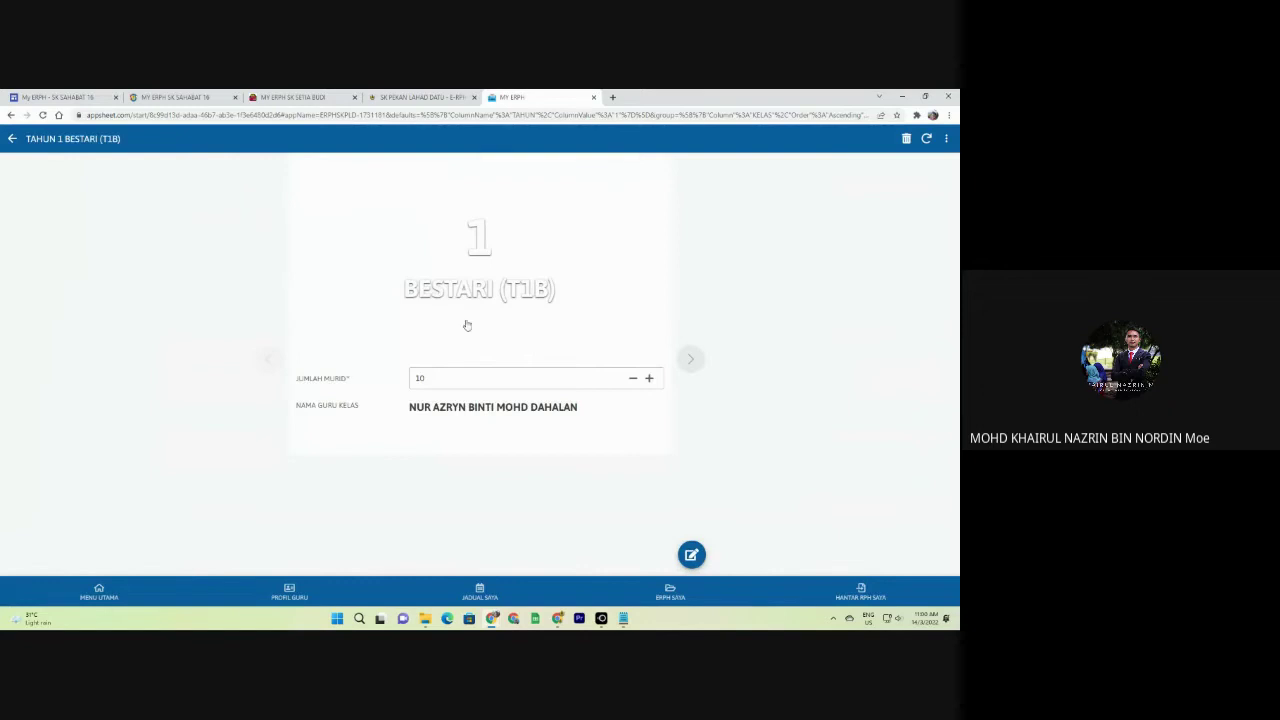
pyautogui.click(12, 138)
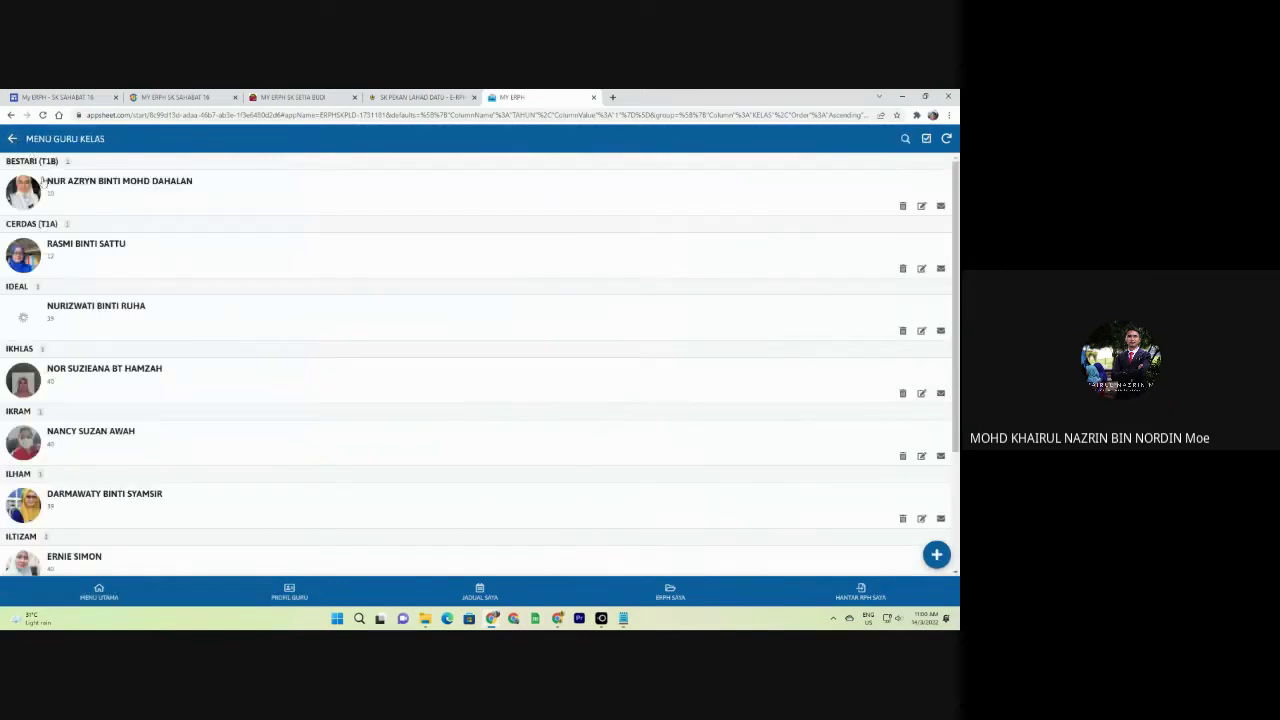
# Scan the year 1 class list, then switch back to the MY ERPH SK SETIA BUDI app.
pyautogui.scroll(-2, 120, 300)
pyautogui.scroll(1, 160, 300)
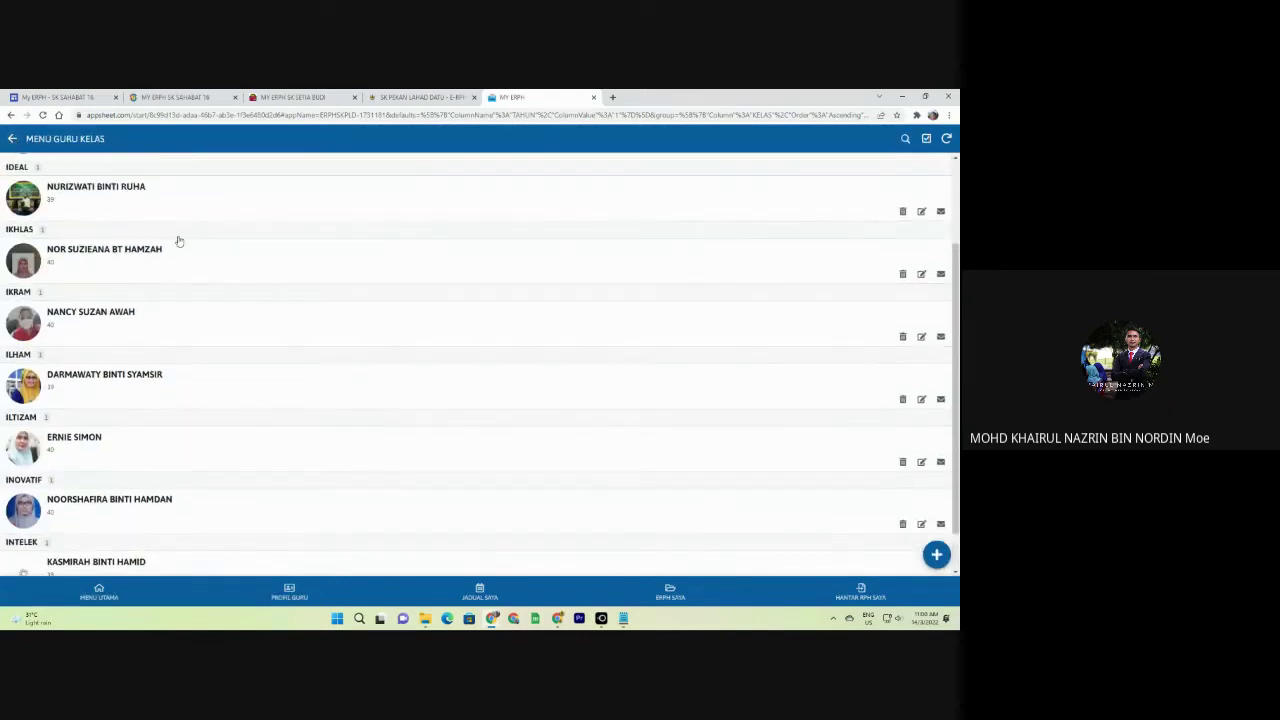
pyautogui.click(290, 97)
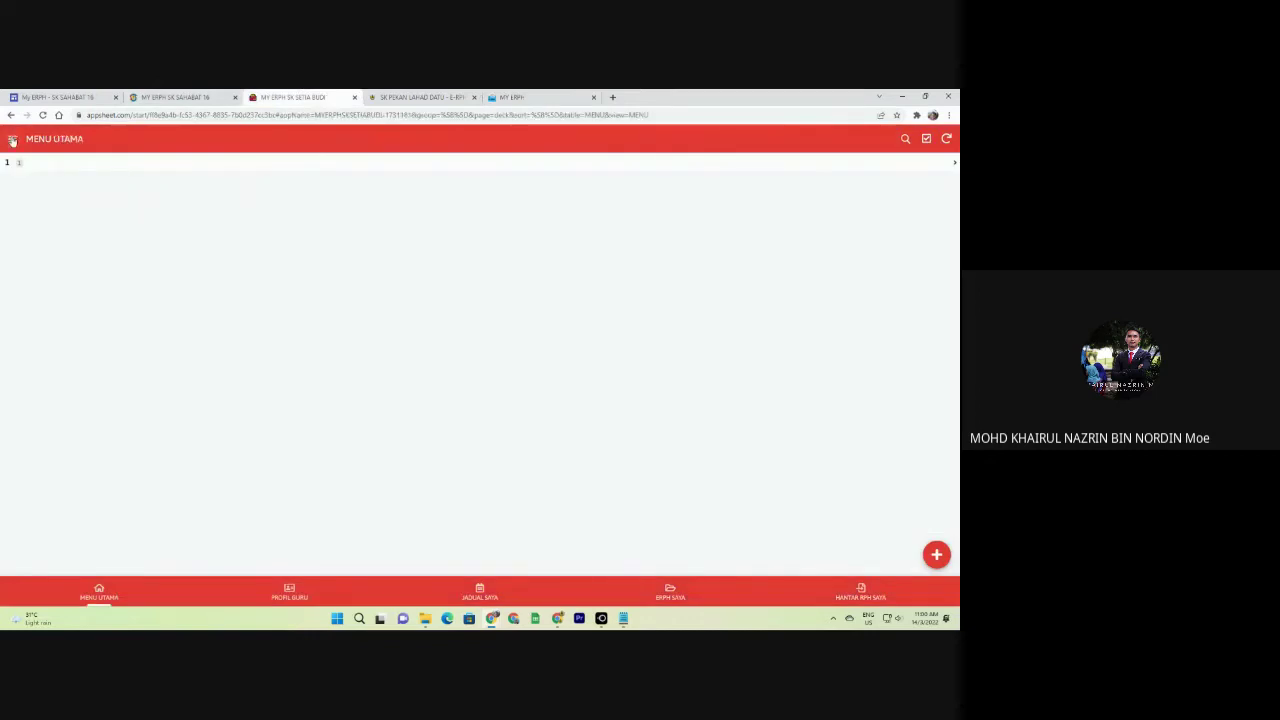
pyautogui.scroll(2, 244, 295)
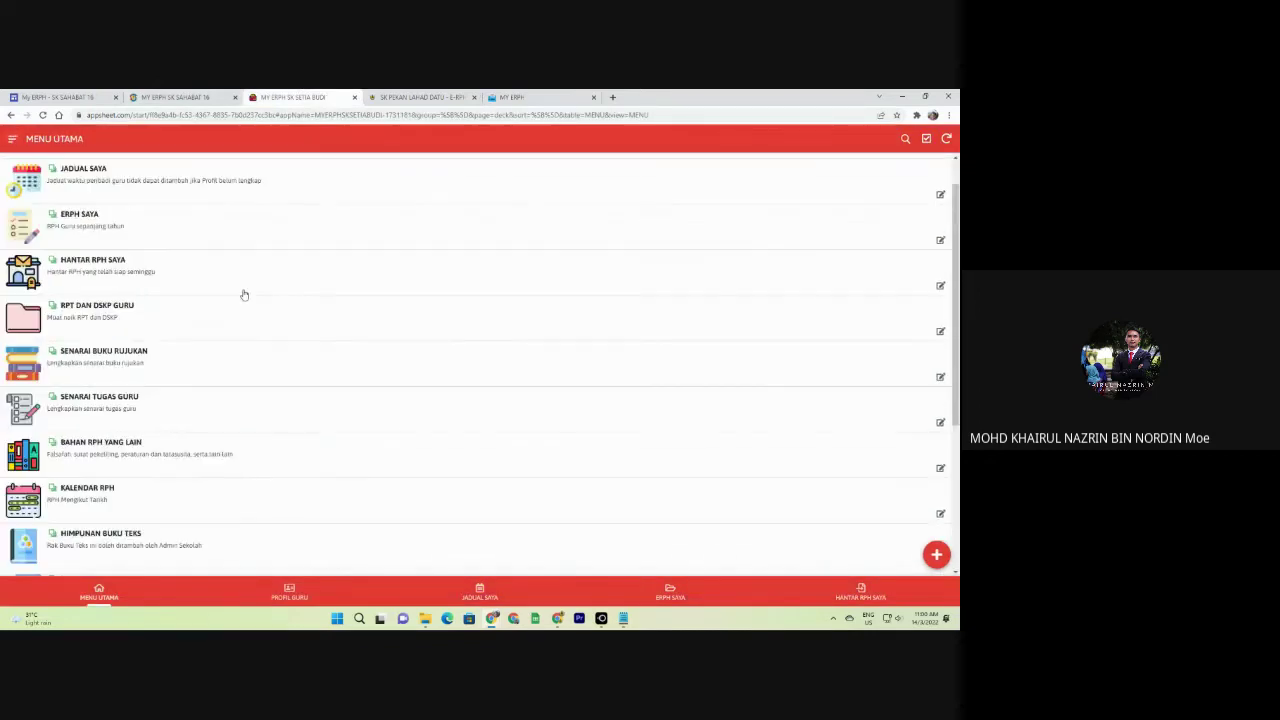
pyautogui.scroll(1, 244, 295)
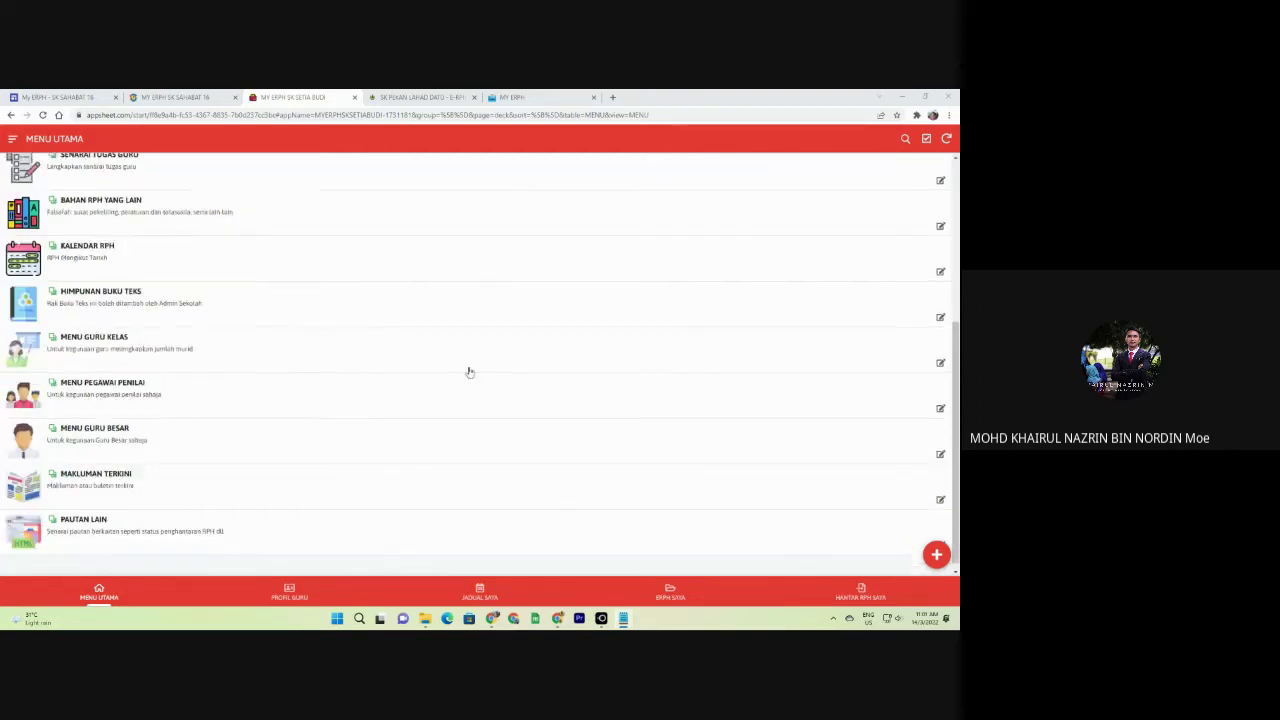
pyautogui.scroll(-3, 469, 371)
pyautogui.scroll(2, 260, 363)
pyautogui.scroll(1, 160, 332)
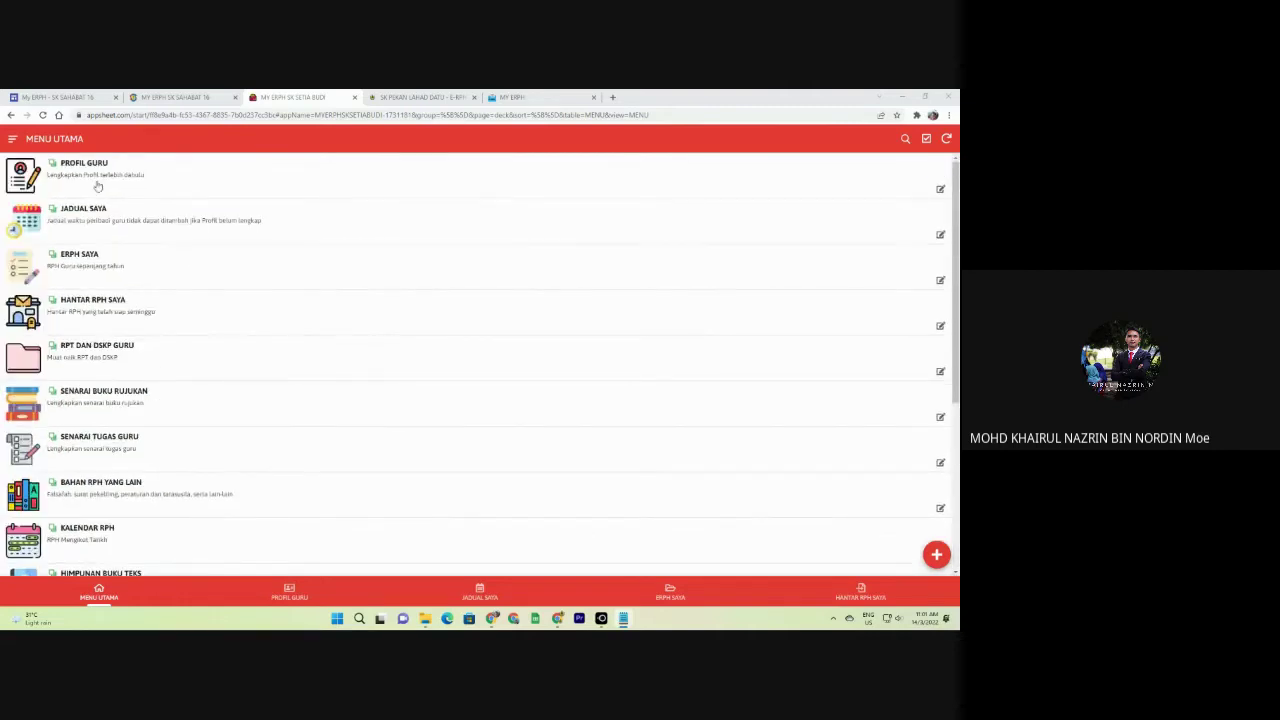
pyautogui.scroll(-3, 177, 543)
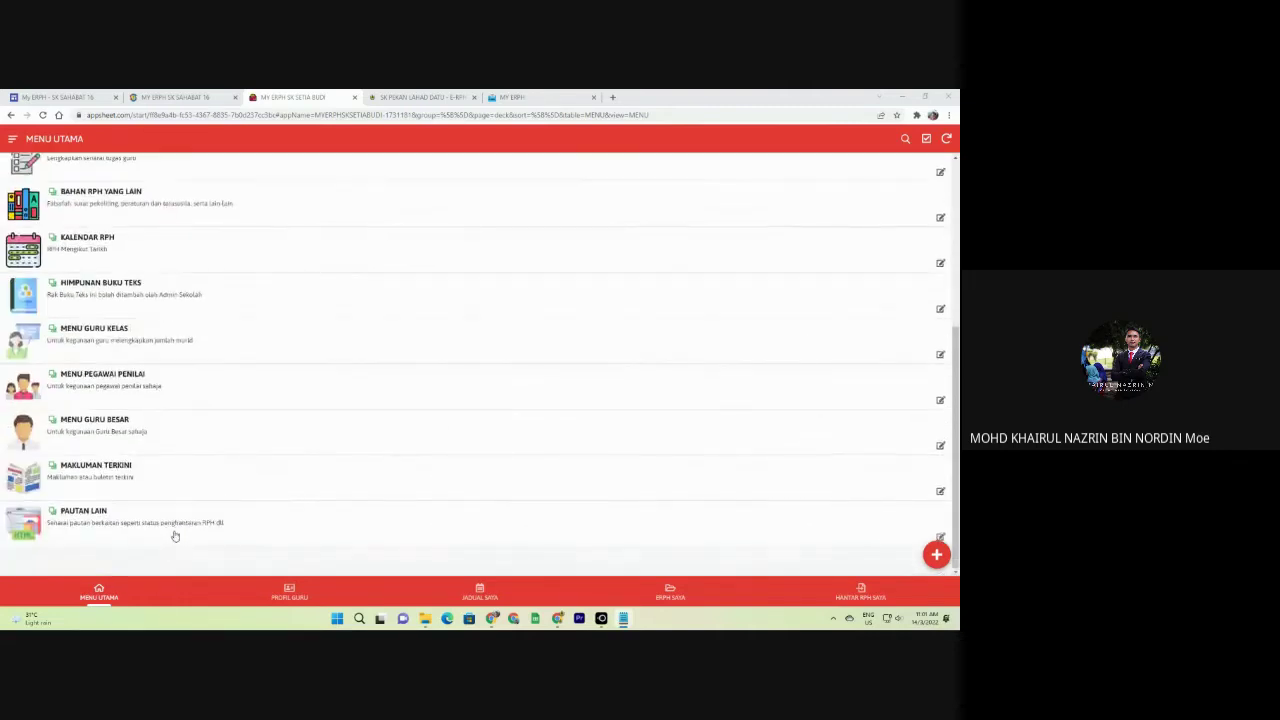
pyautogui.scroll(3, 174, 534)
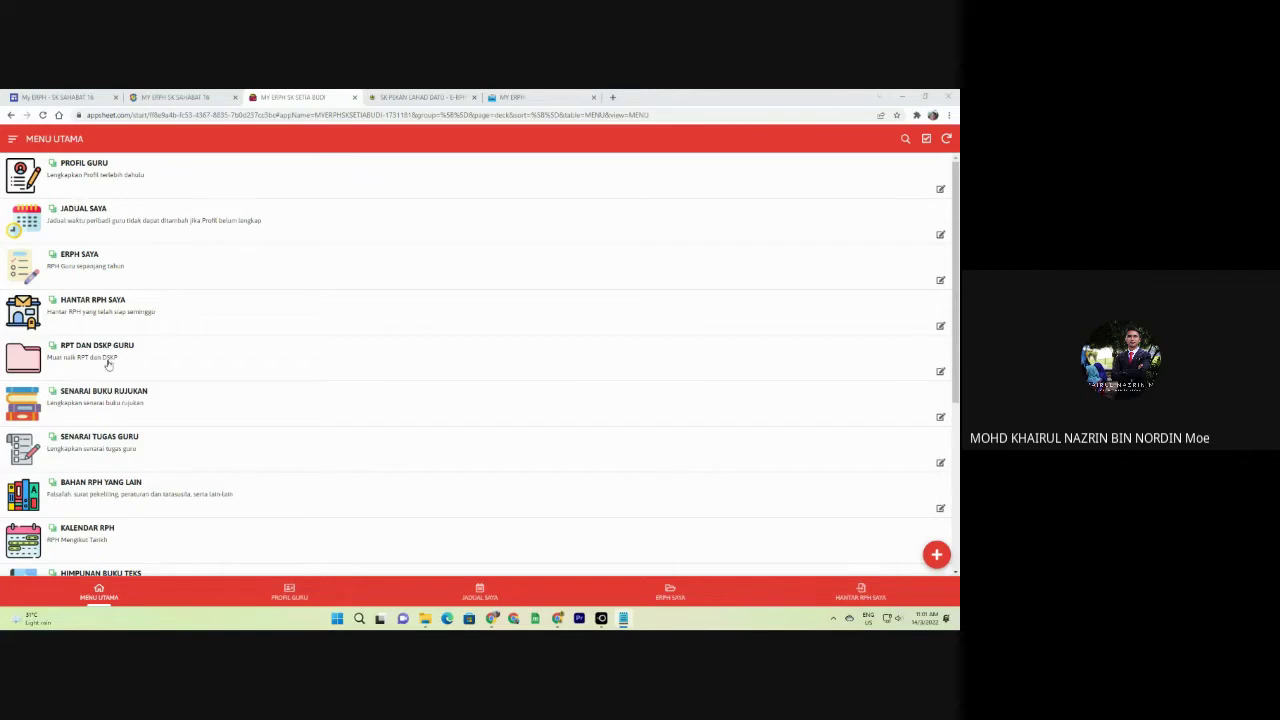
pyautogui.scroll(-1, 112, 380)
pyautogui.click(121, 406)
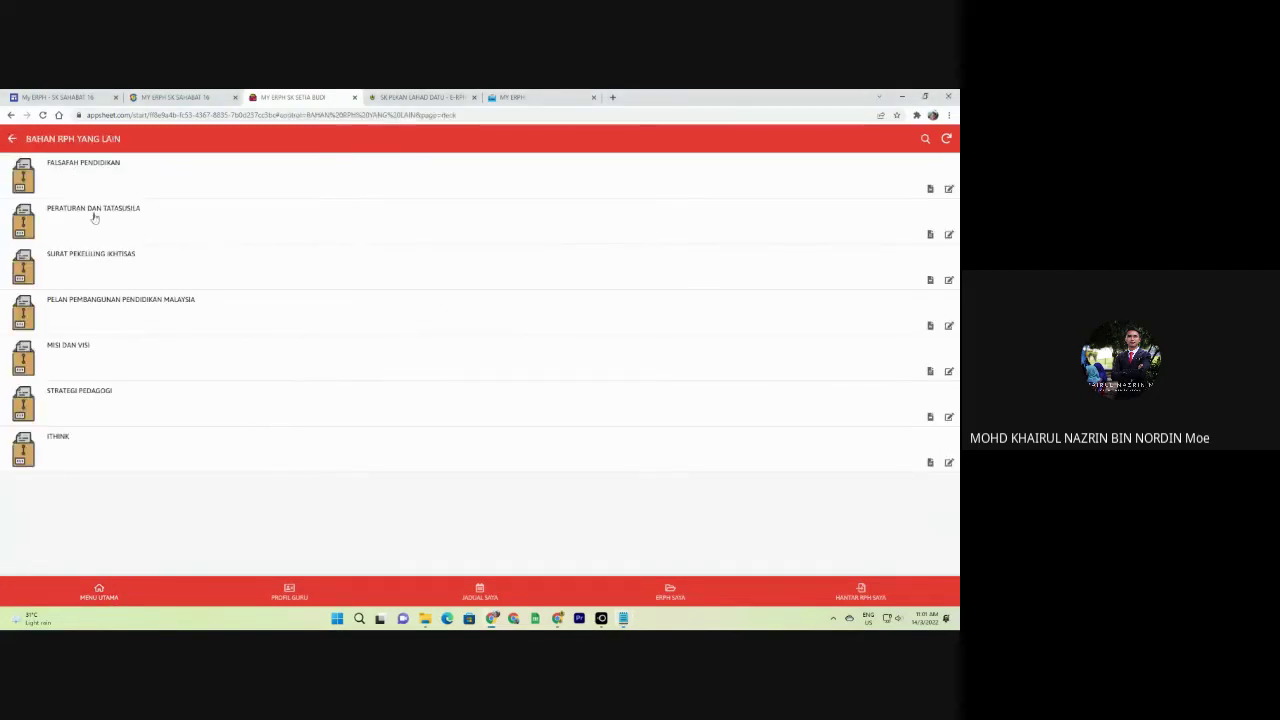
pyautogui.click(13, 139)
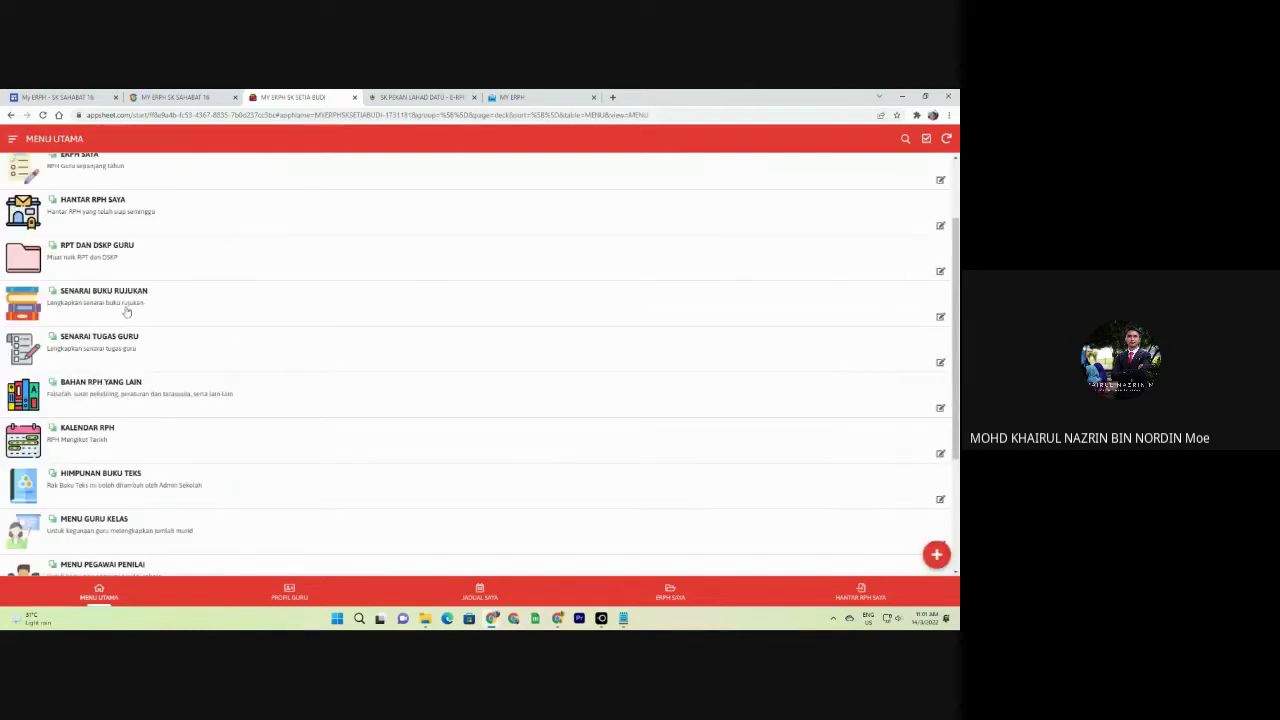
pyautogui.scroll(1, 130, 315)
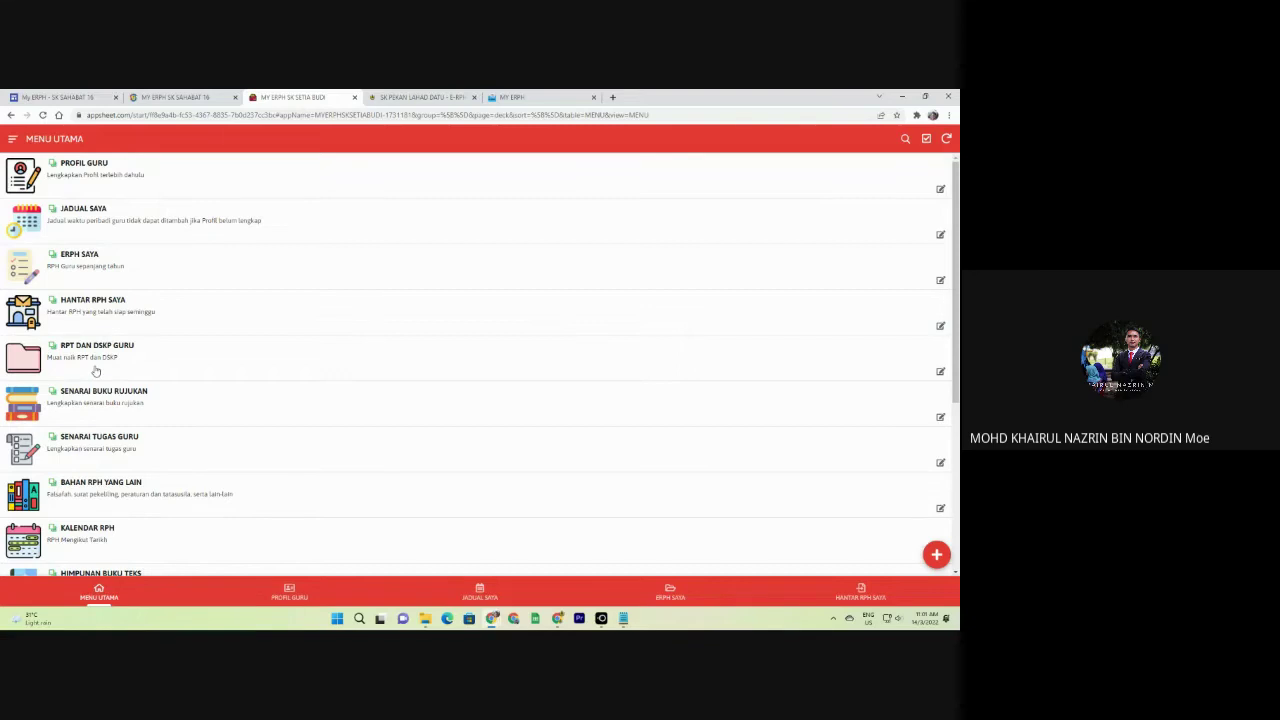
pyautogui.scroll(-2, 110, 408)
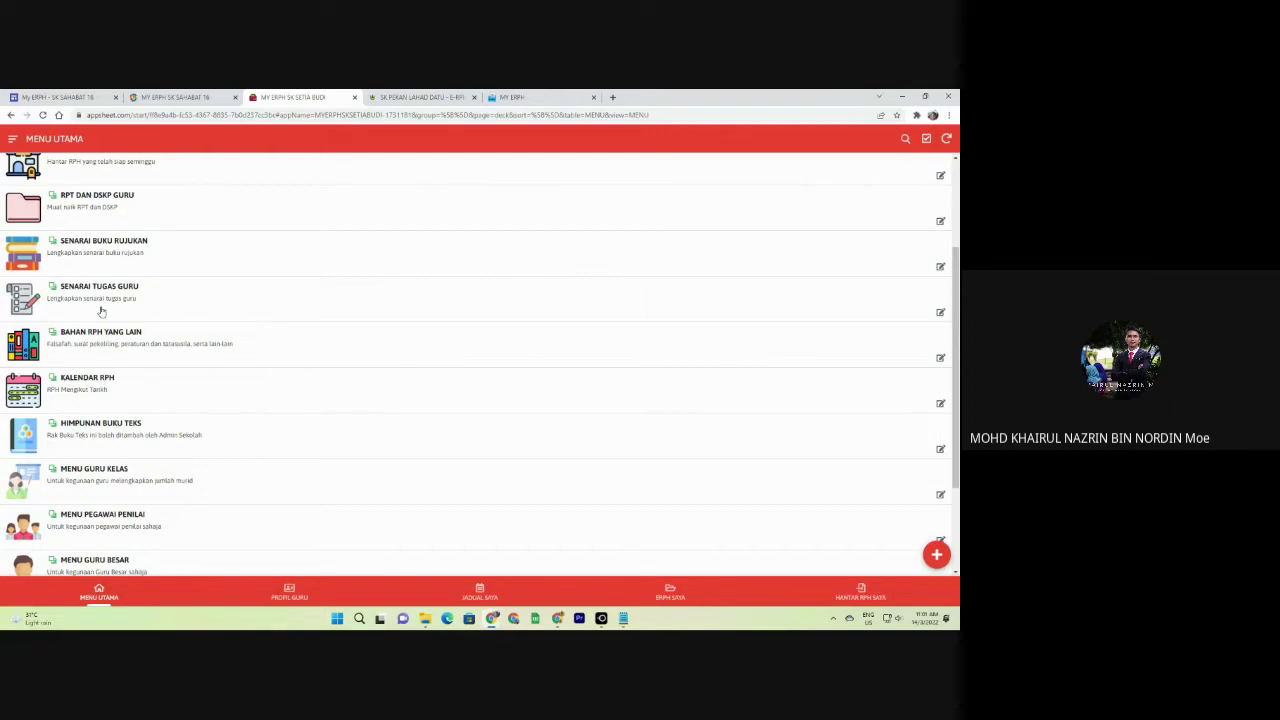
pyautogui.scroll(2, 101, 312)
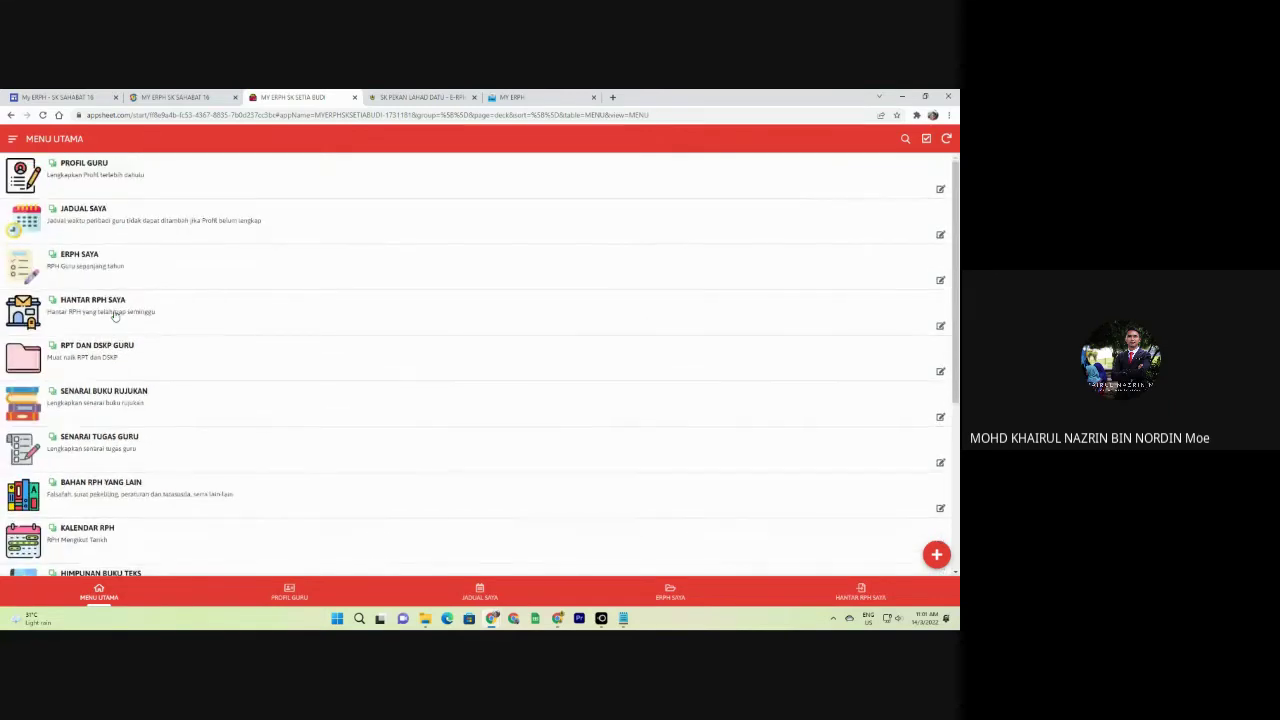
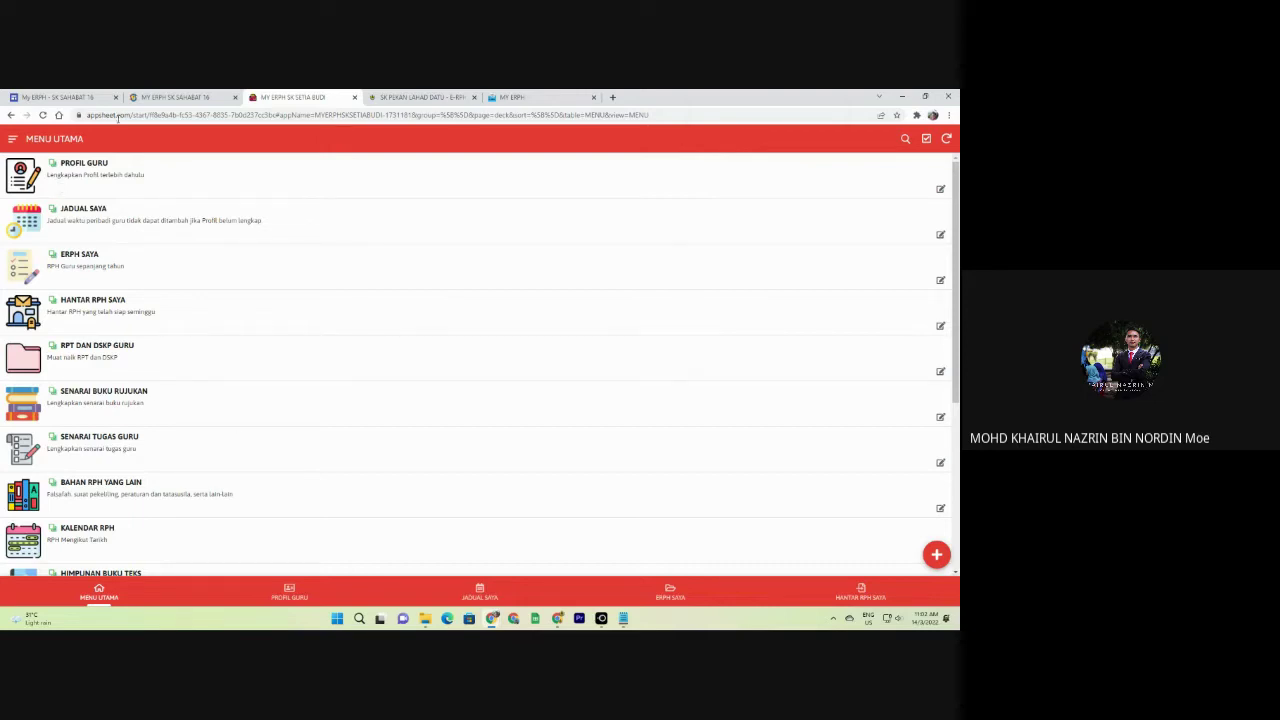
# Browse the PROFIL GURU, JADUAL SAYA, ERPH SAYA and HANTAR RPH SAYA sections via MENU UTAMA.
pyautogui.click(120, 182)
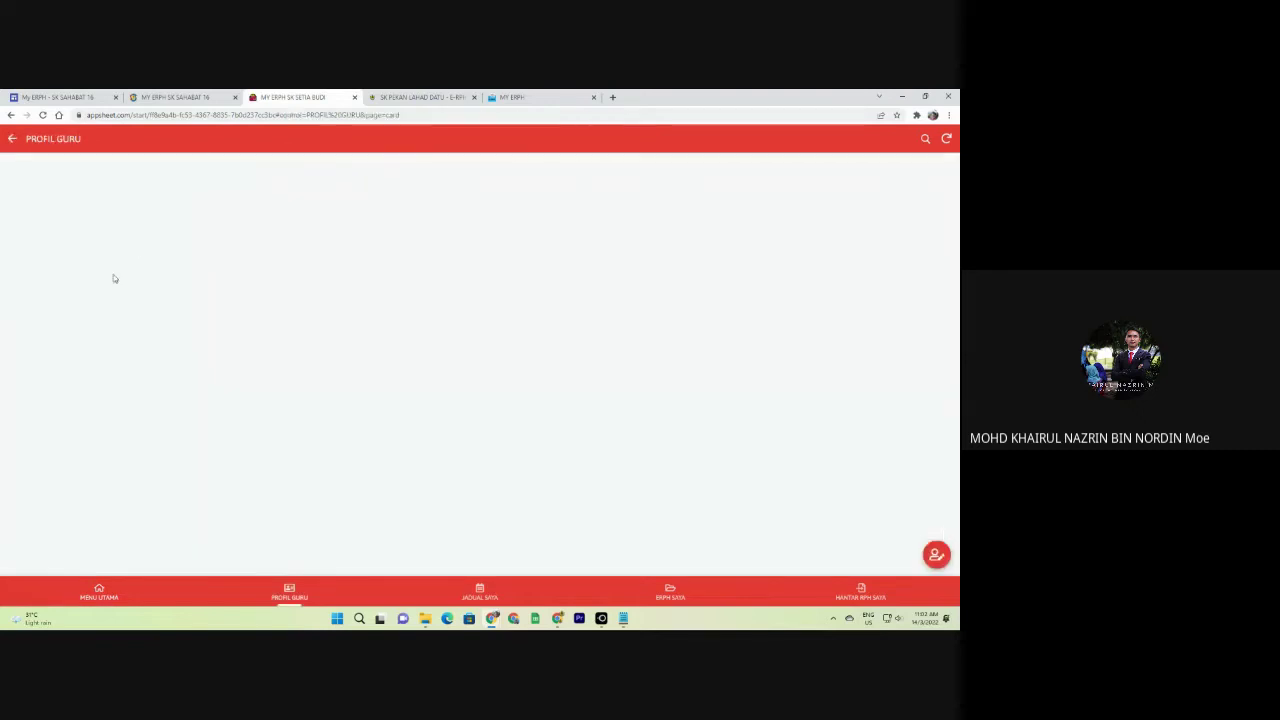
pyautogui.click(99, 592)
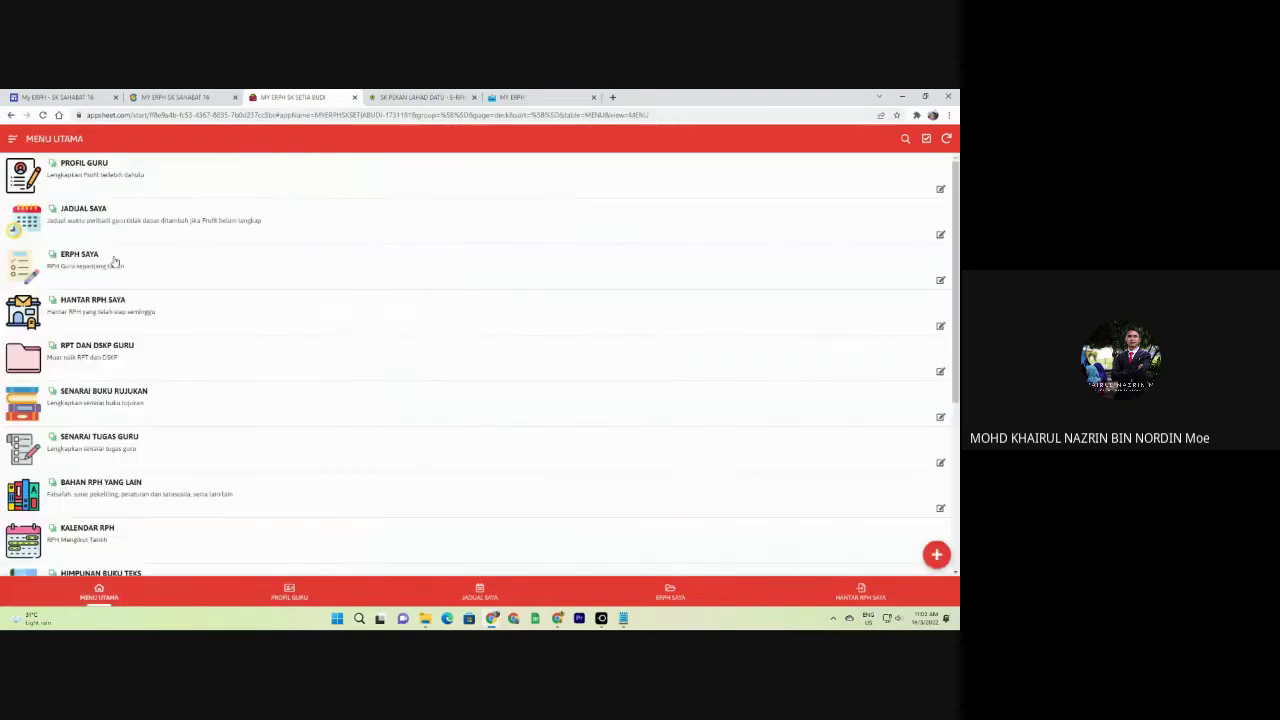
pyautogui.click(103, 229)
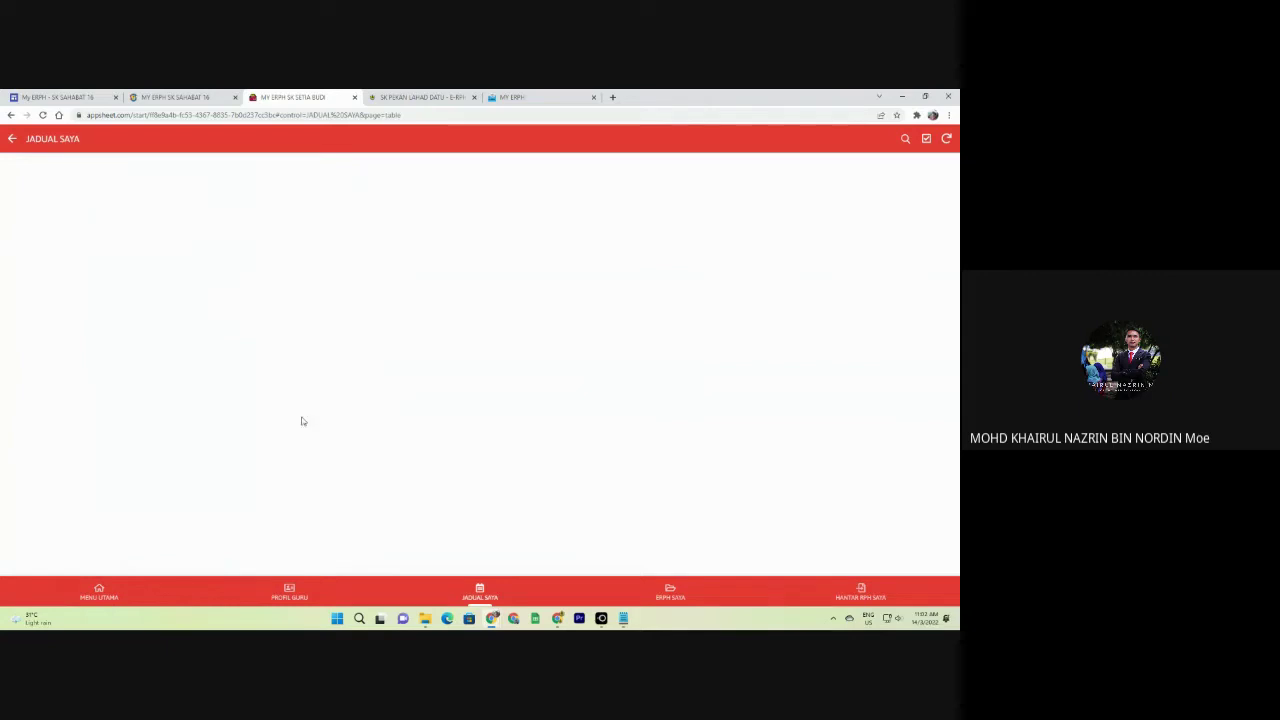
pyautogui.click(670, 592)
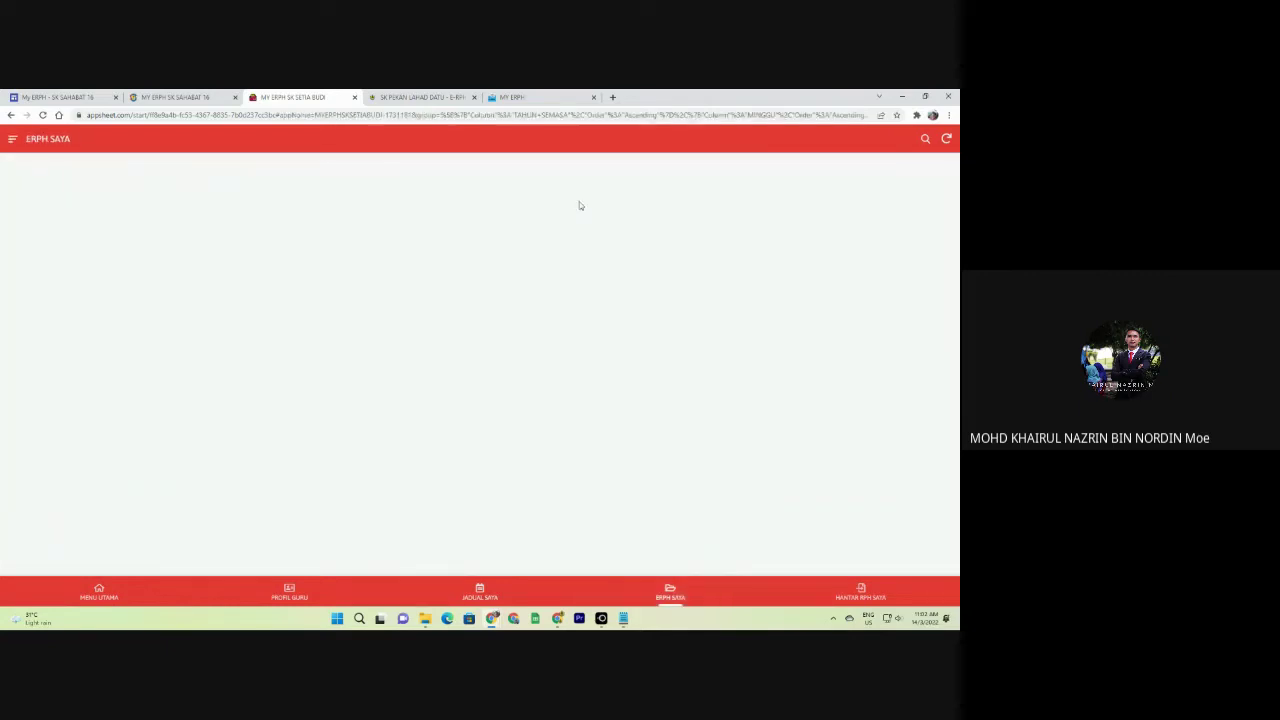
pyautogui.click(866, 596)
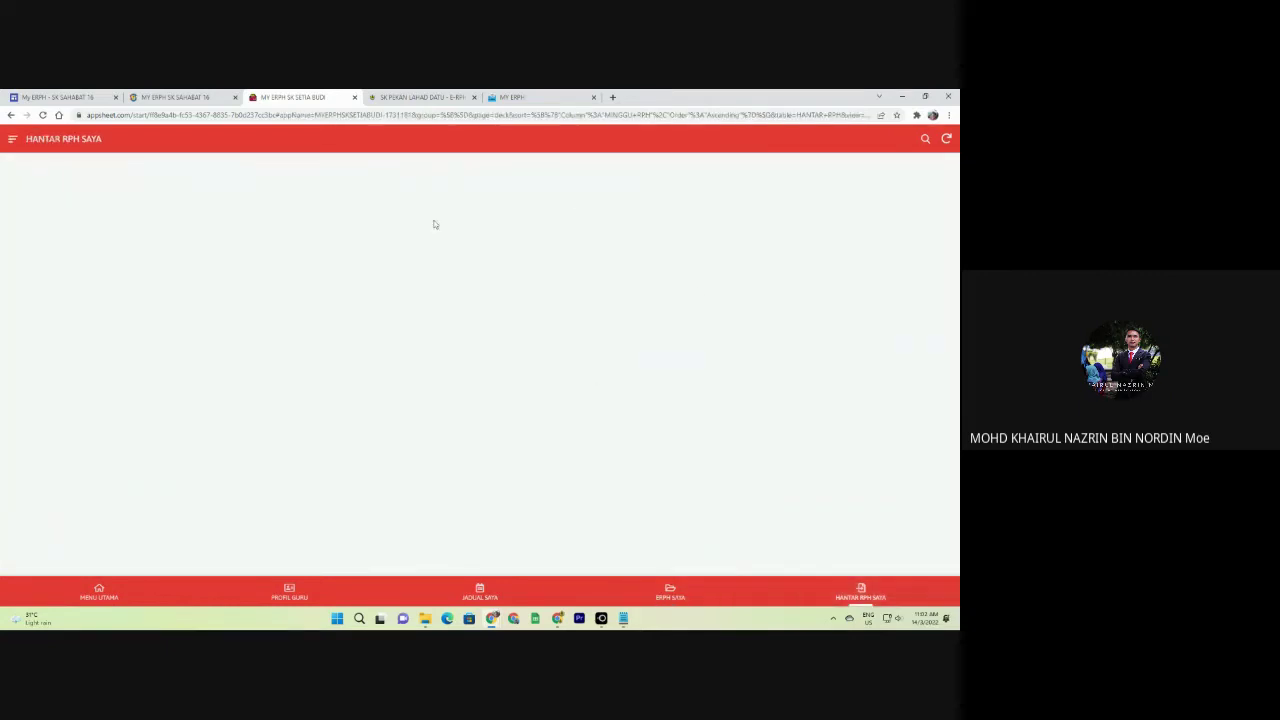
pyautogui.click(99, 592)
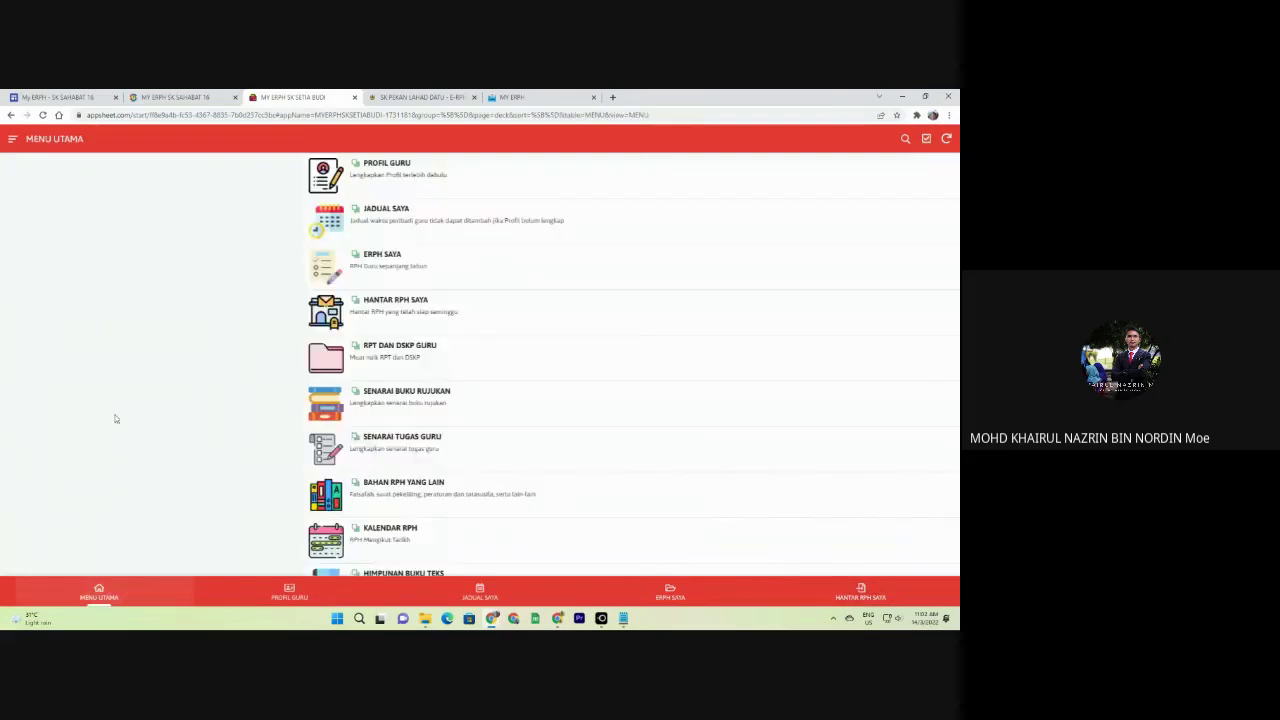
# Start a new teacher profile, pick the teacher's own name in NAMA GURU, then exit unsaved.
pyautogui.click(74, 176)
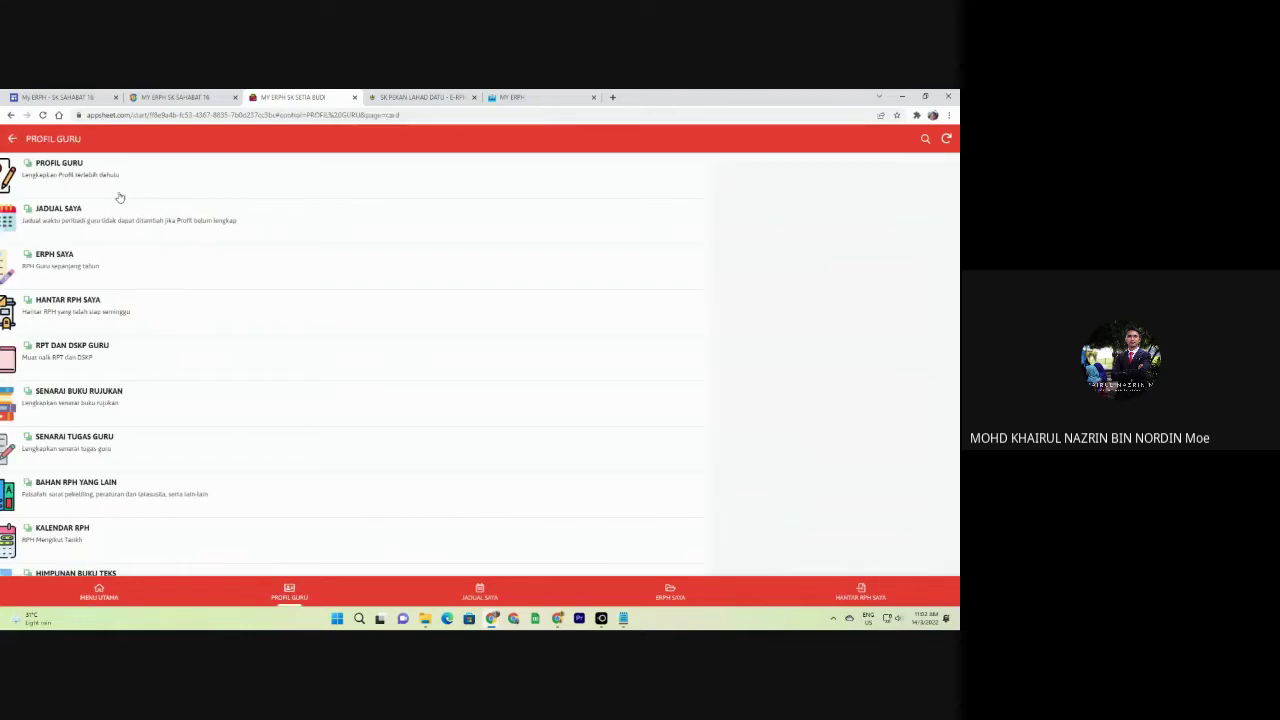
pyautogui.click(936, 554)
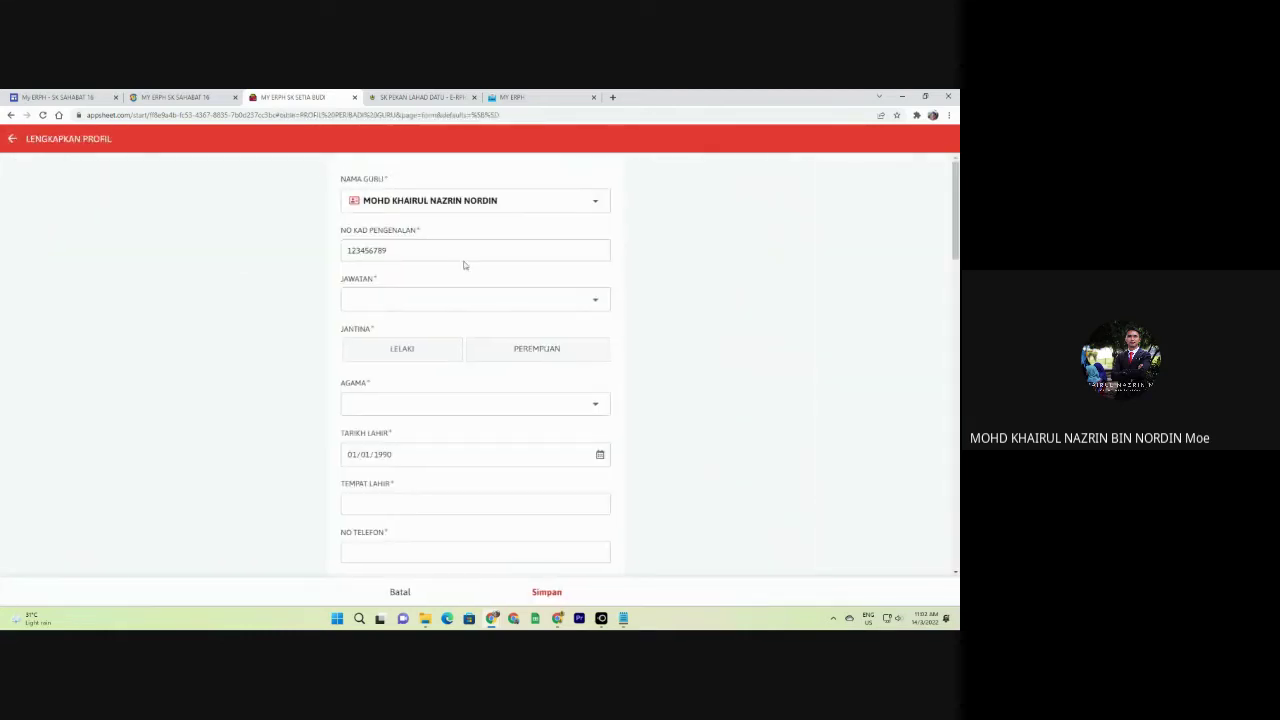
pyautogui.click(400, 202)
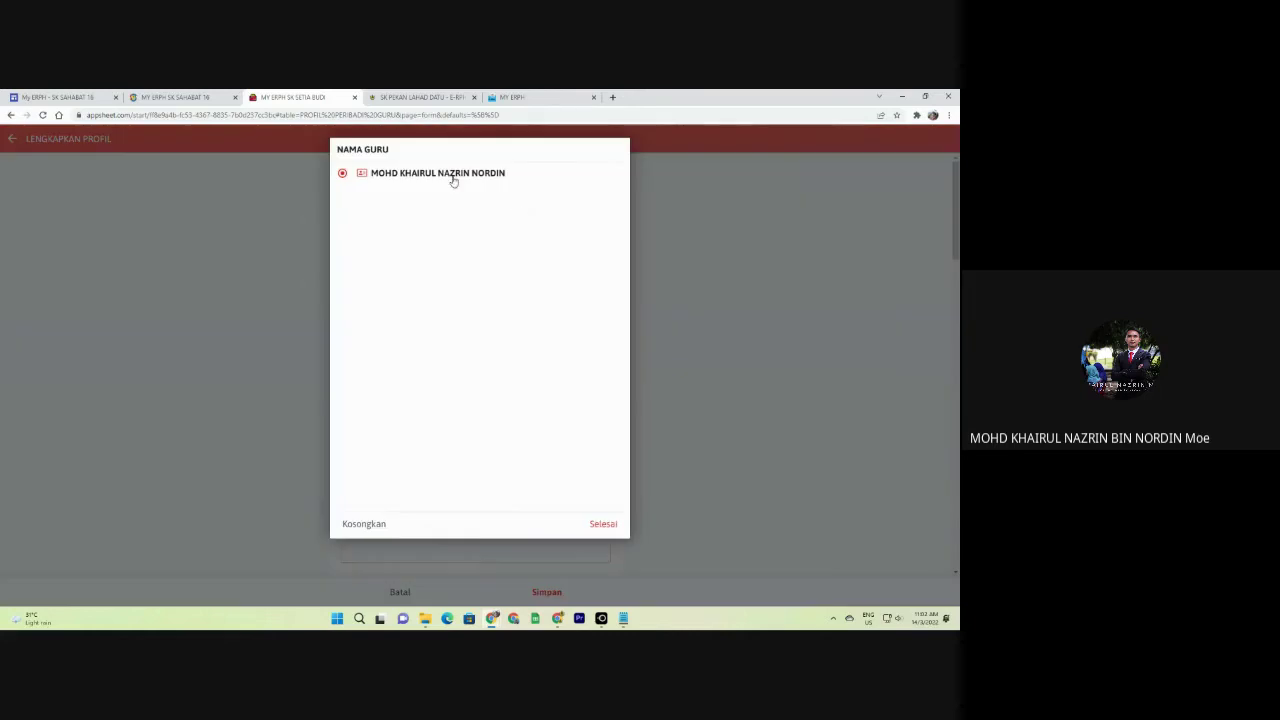
pyautogui.click(401, 173)
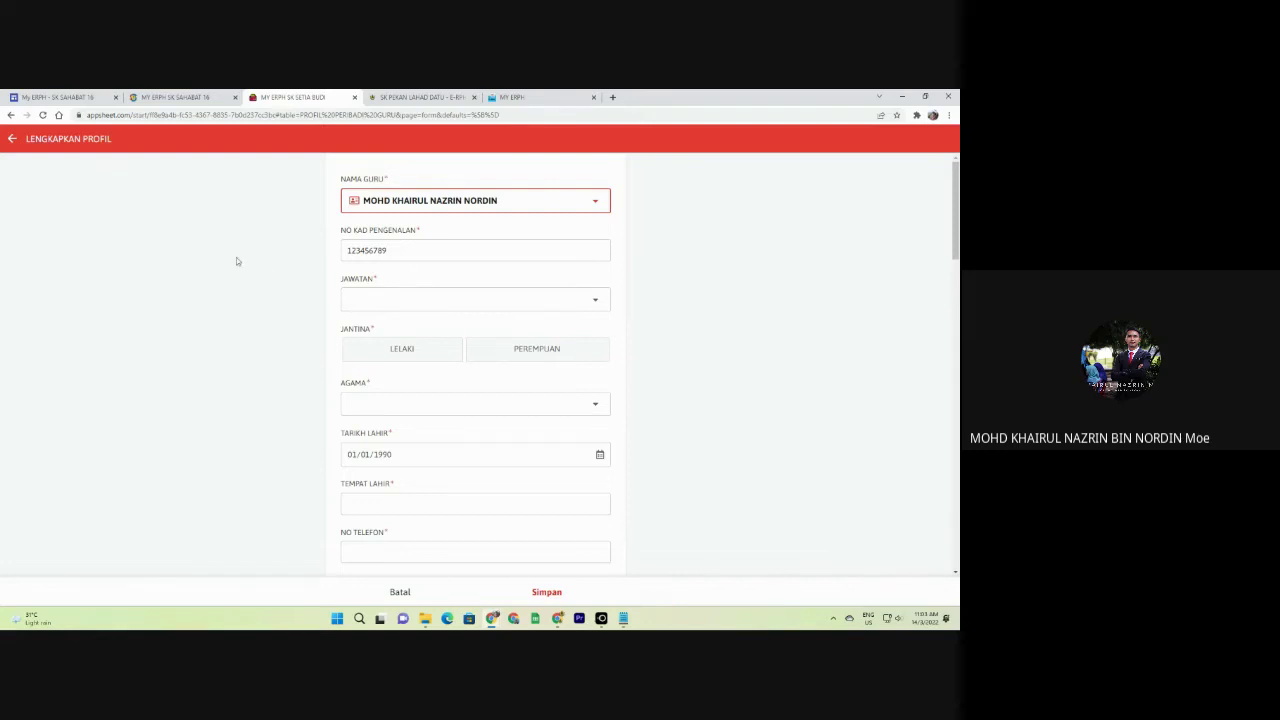
pyautogui.click(14, 145)
# Open ADMINISTRATOR > SENARAI NAMA GURU and view the presenter's and the last teacher's details.
pyautogui.click(16, 147)
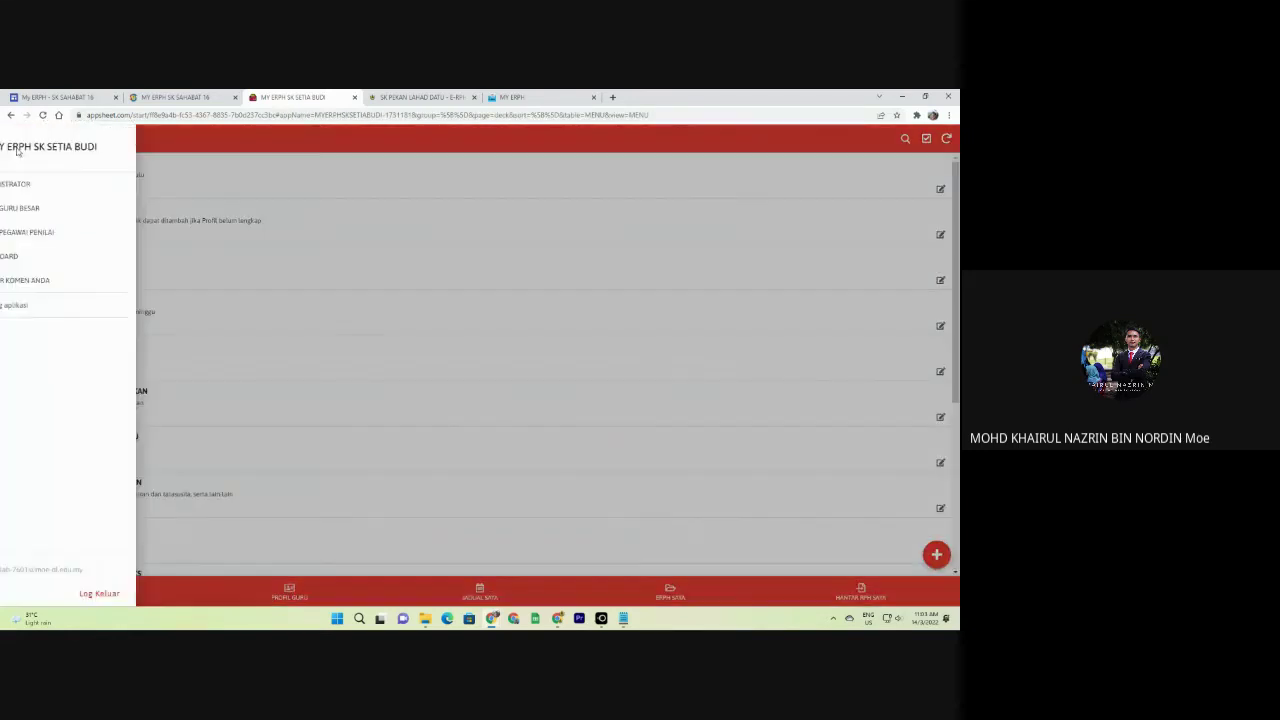
pyautogui.click(89, 180)
pyautogui.click(151, 169)
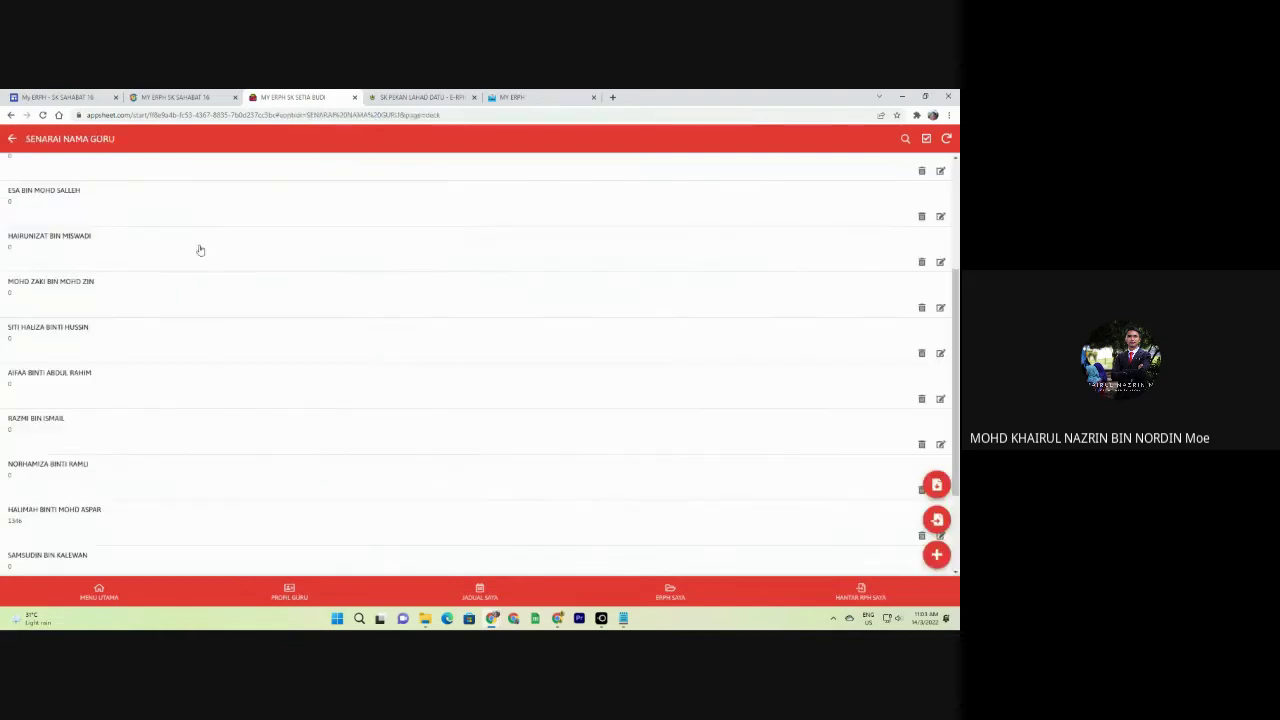
pyautogui.scroll(-3, 158, 332)
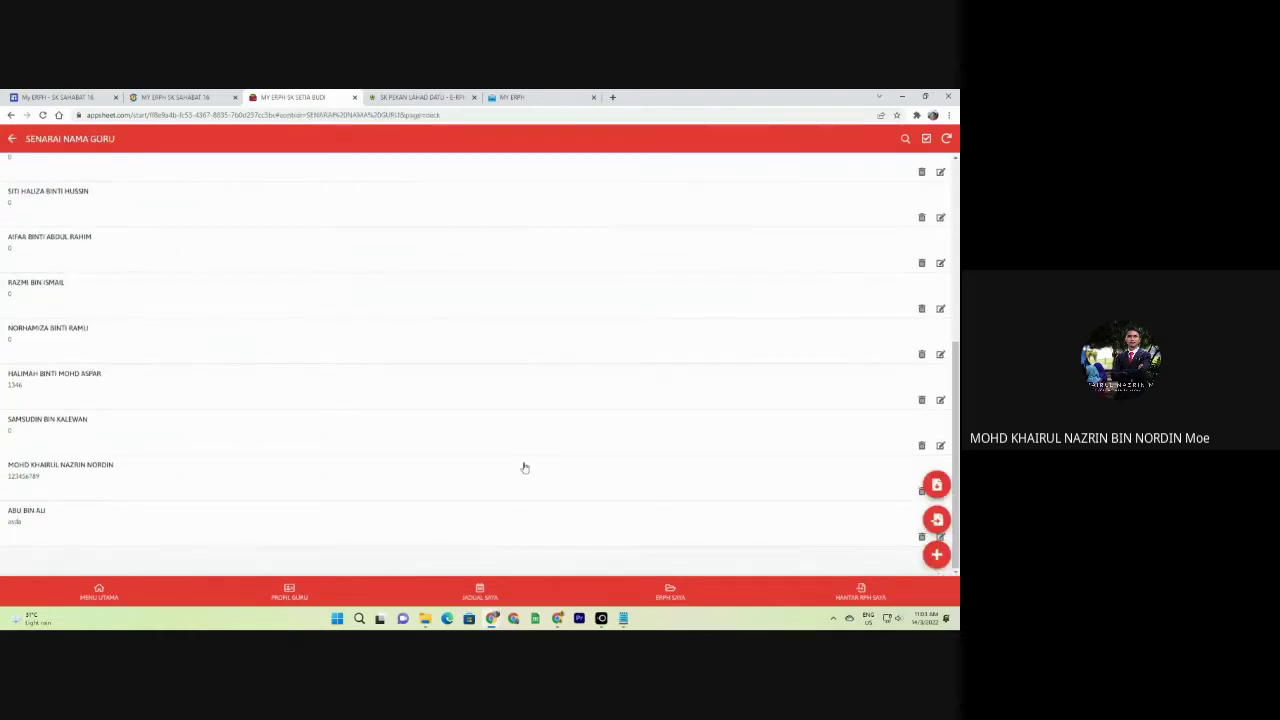
pyautogui.click(845, 486)
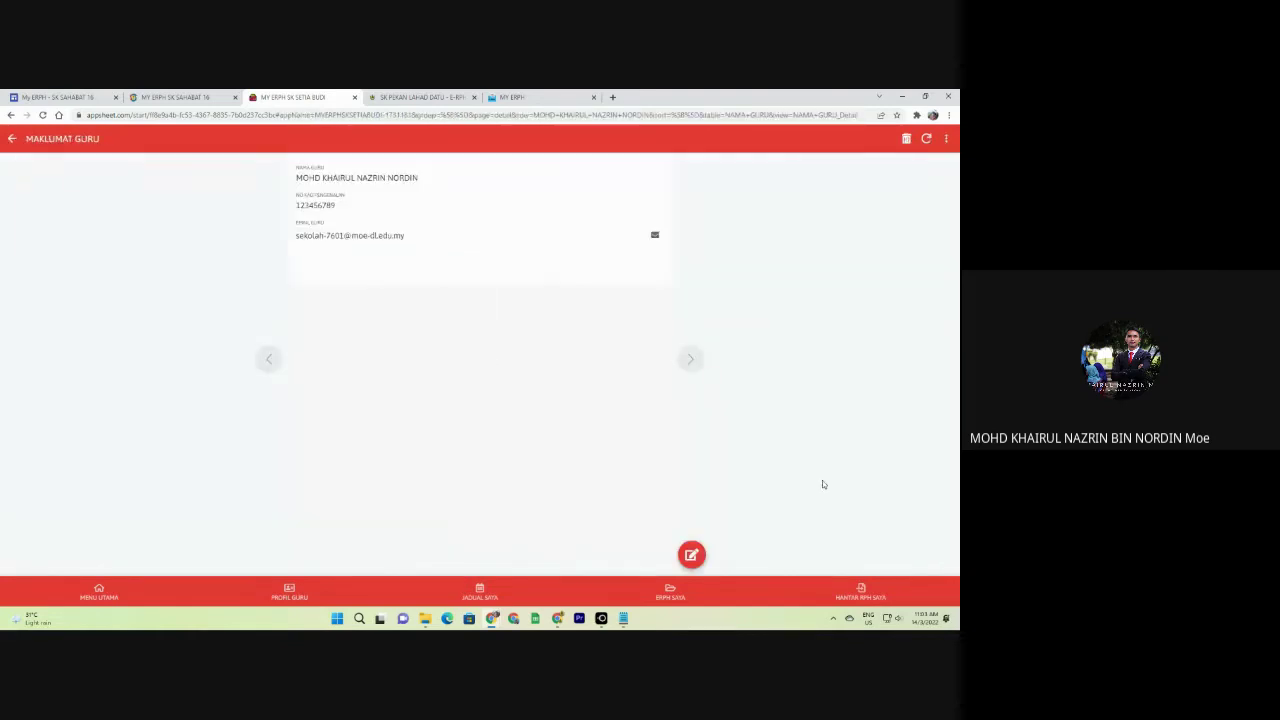
pyautogui.click(12, 138)
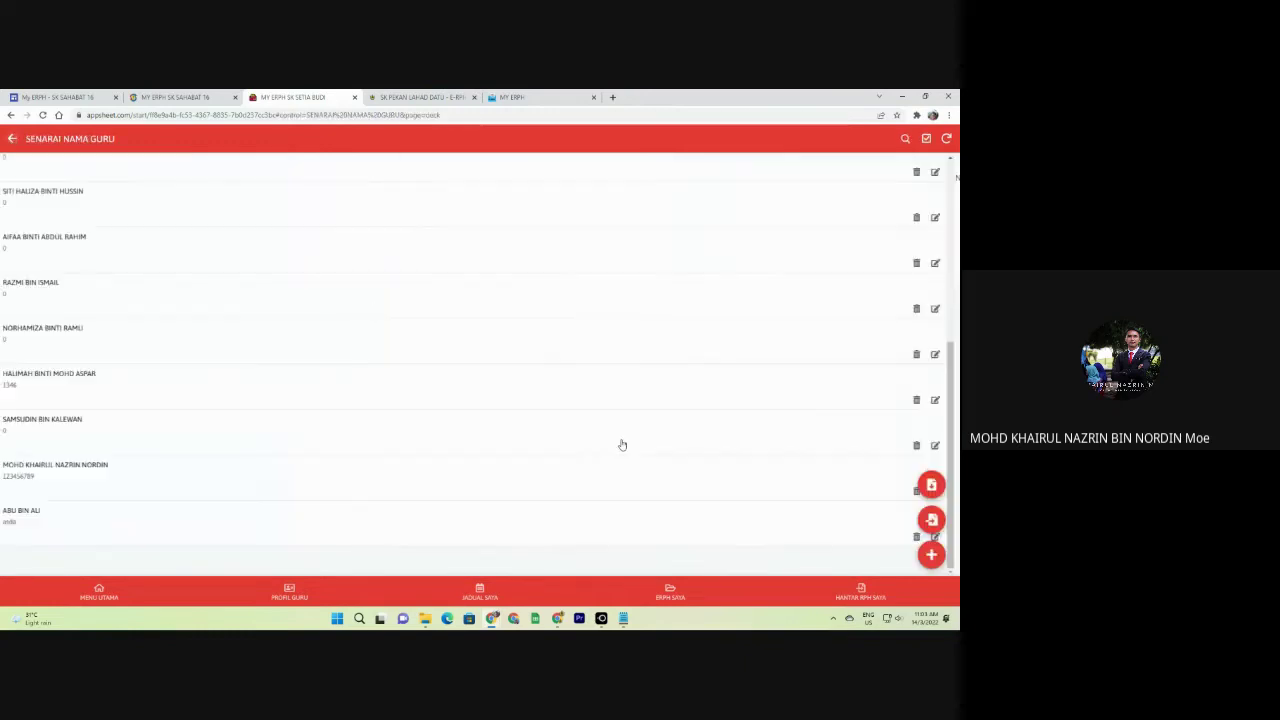
pyautogui.click(925, 507)
pyautogui.click(13, 138)
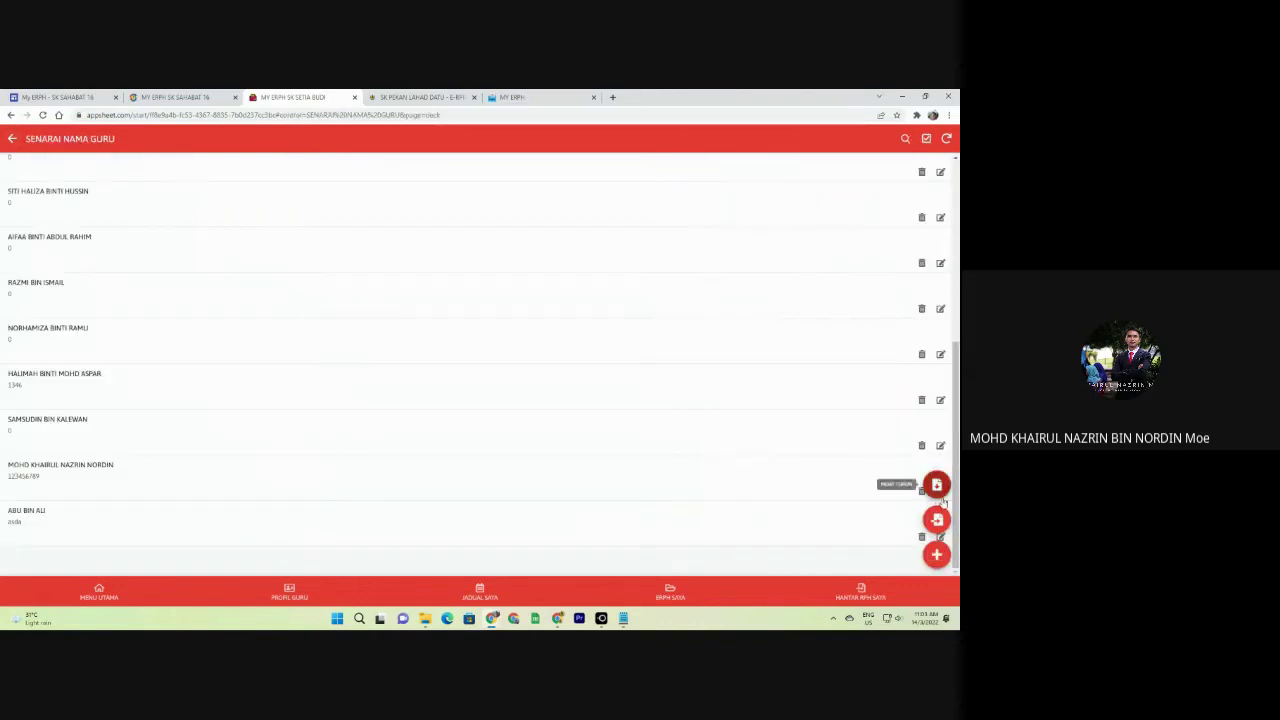
# Delete the presenter's own record from the teacher name list, confirming with PADAM.
pyautogui.click(938, 488)
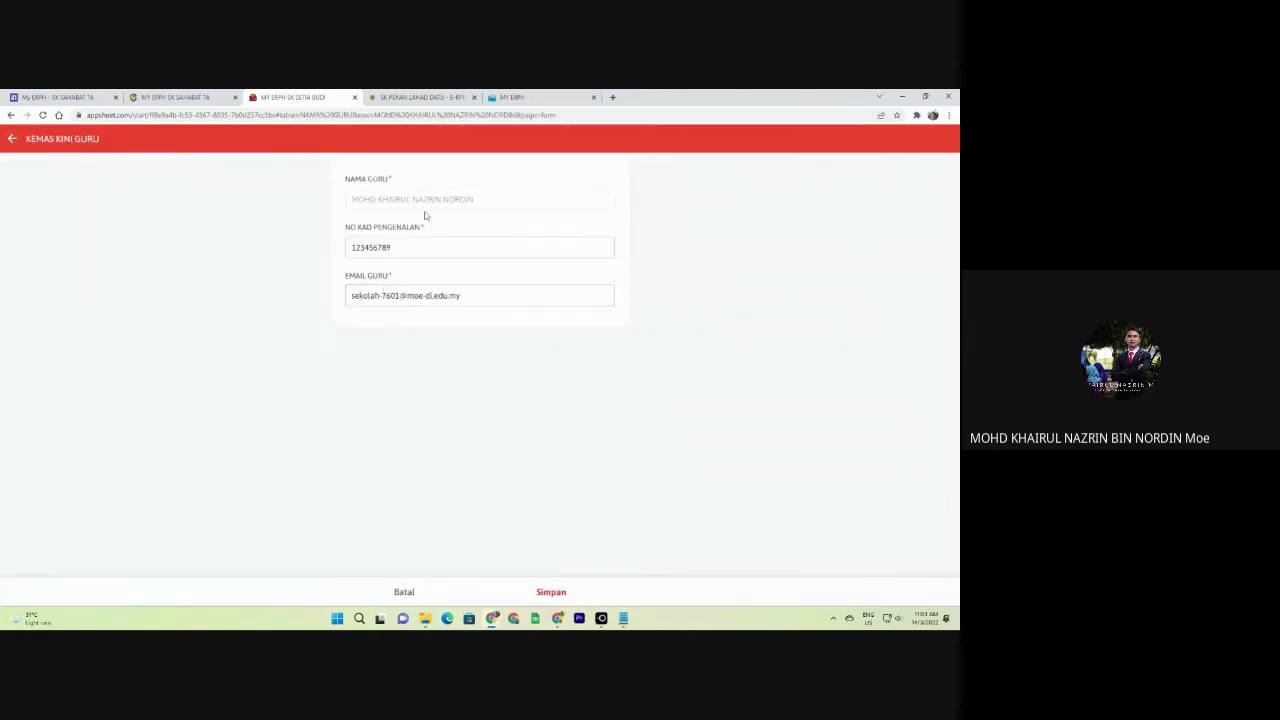
pyautogui.click(12, 140)
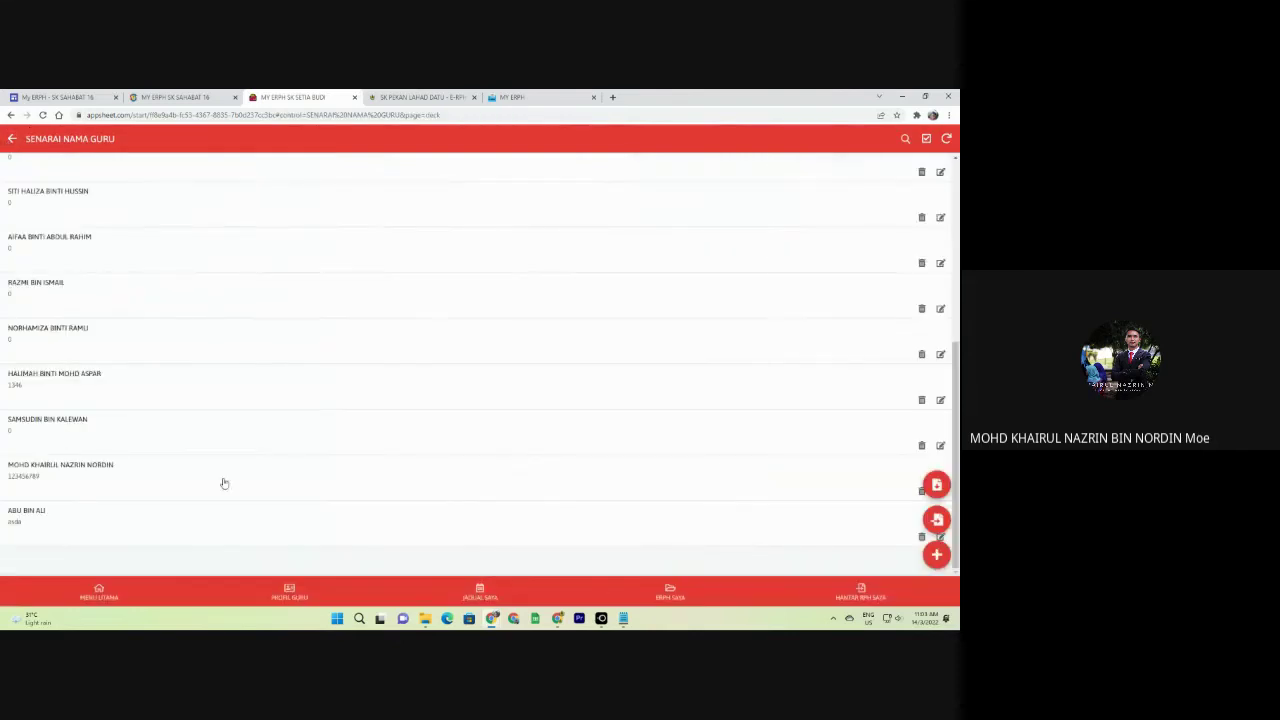
pyautogui.click(920, 491)
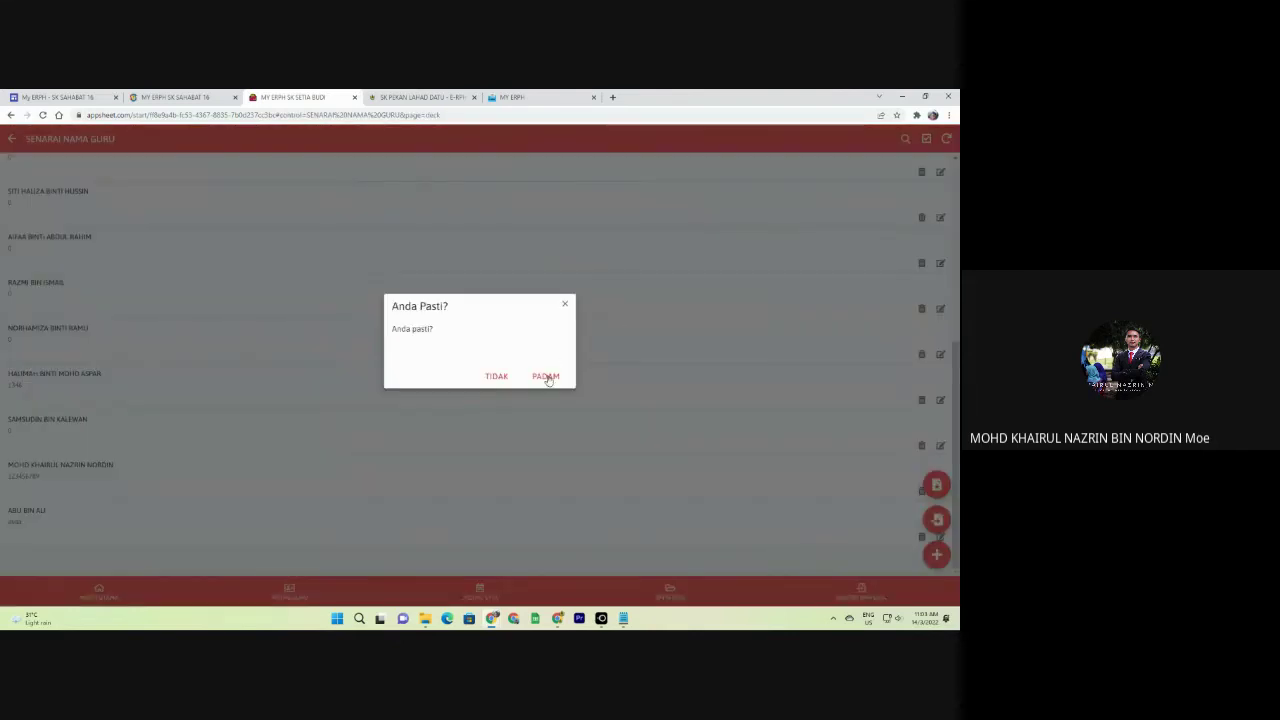
pyautogui.click(546, 377)
# Re-add the teacher with full name, IC number and school e-mail, save, and return to MENU UTAMA.
pyautogui.click(940, 548)
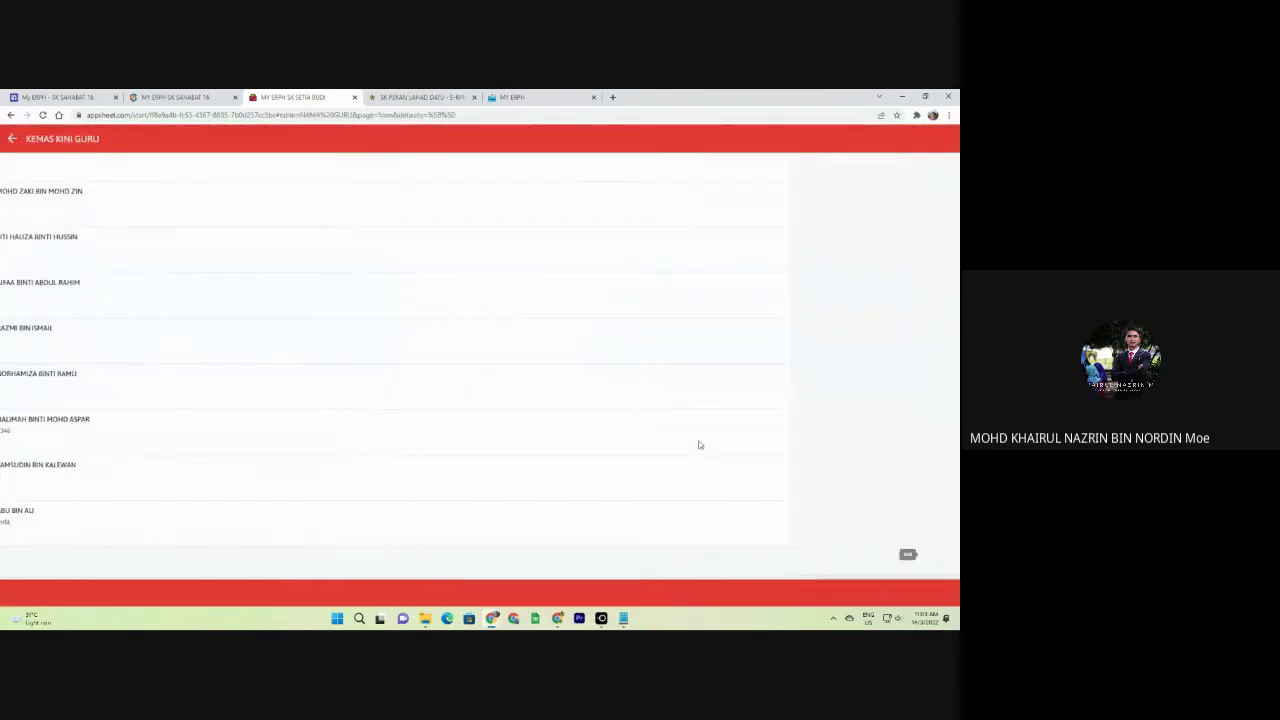
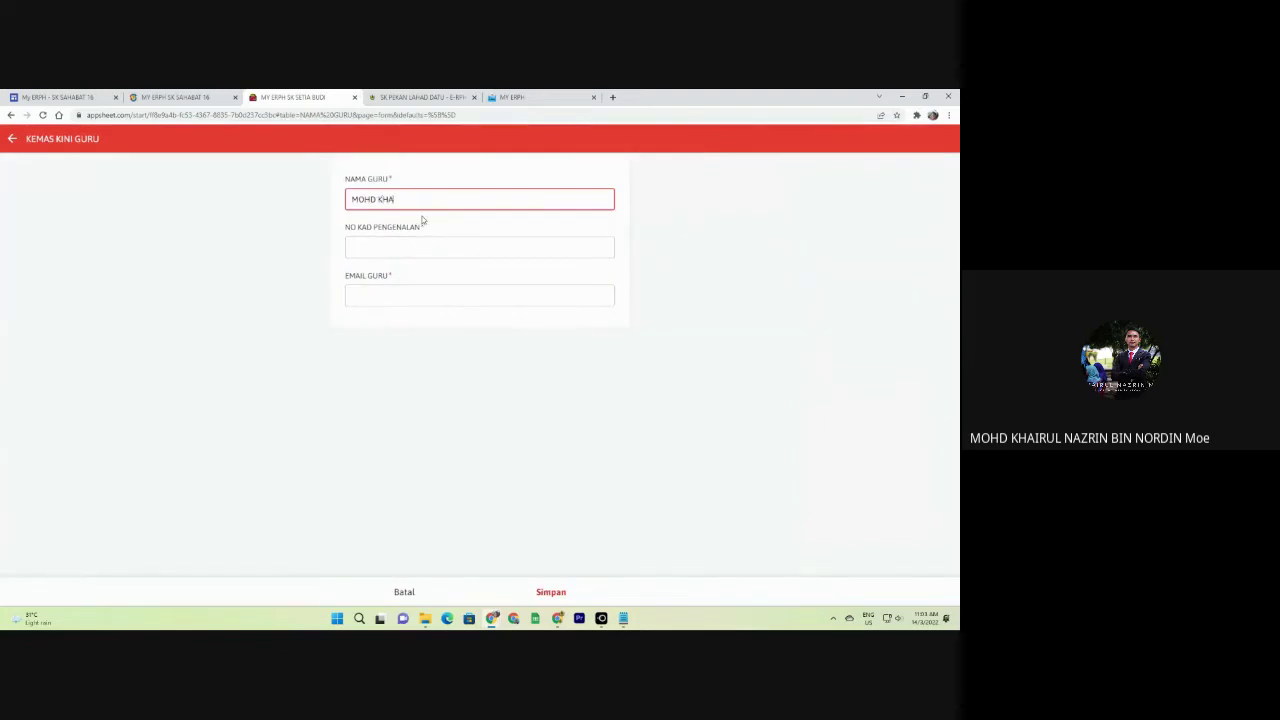
pyautogui.press('Tab')
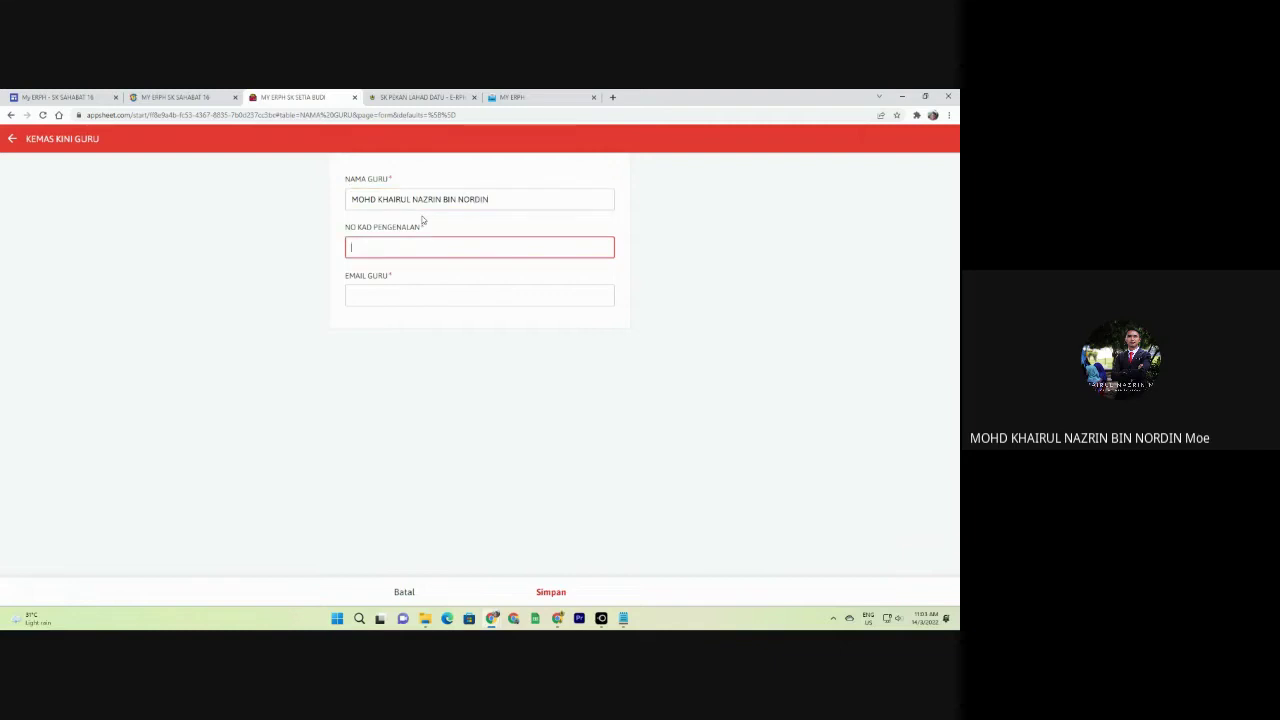
pyautogui.press('Tab')
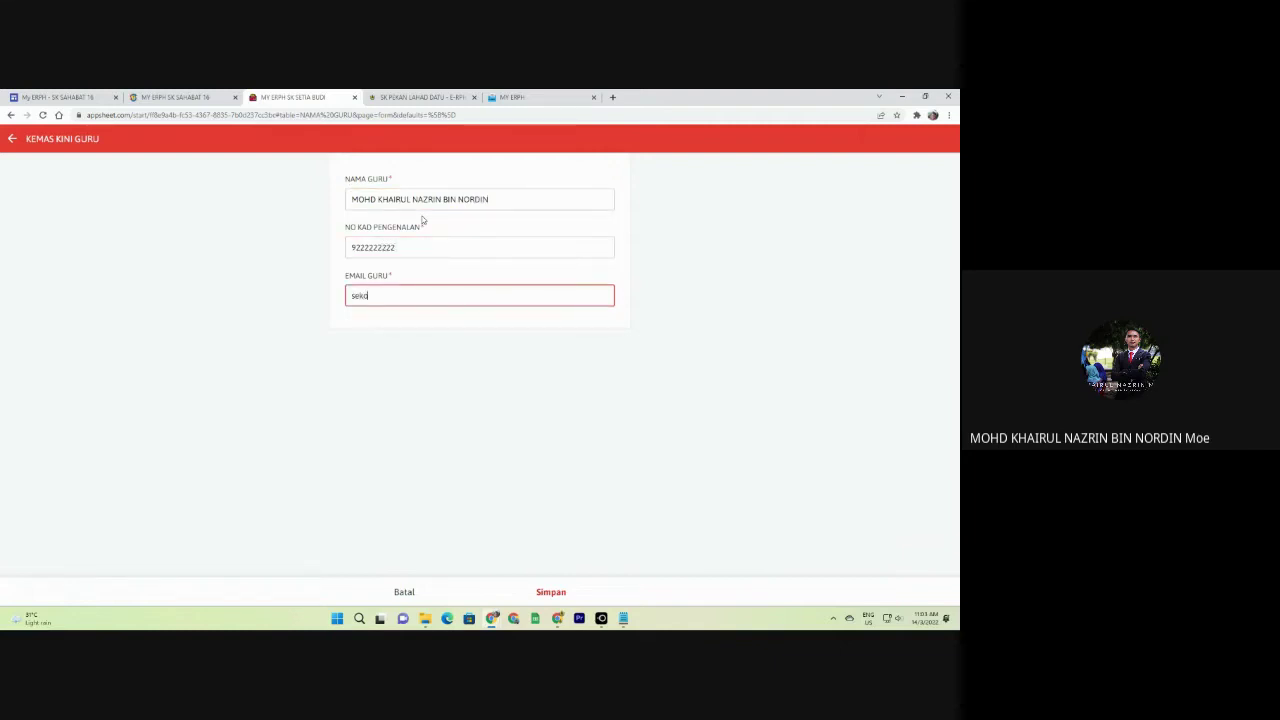
pyautogui.click(546, 595)
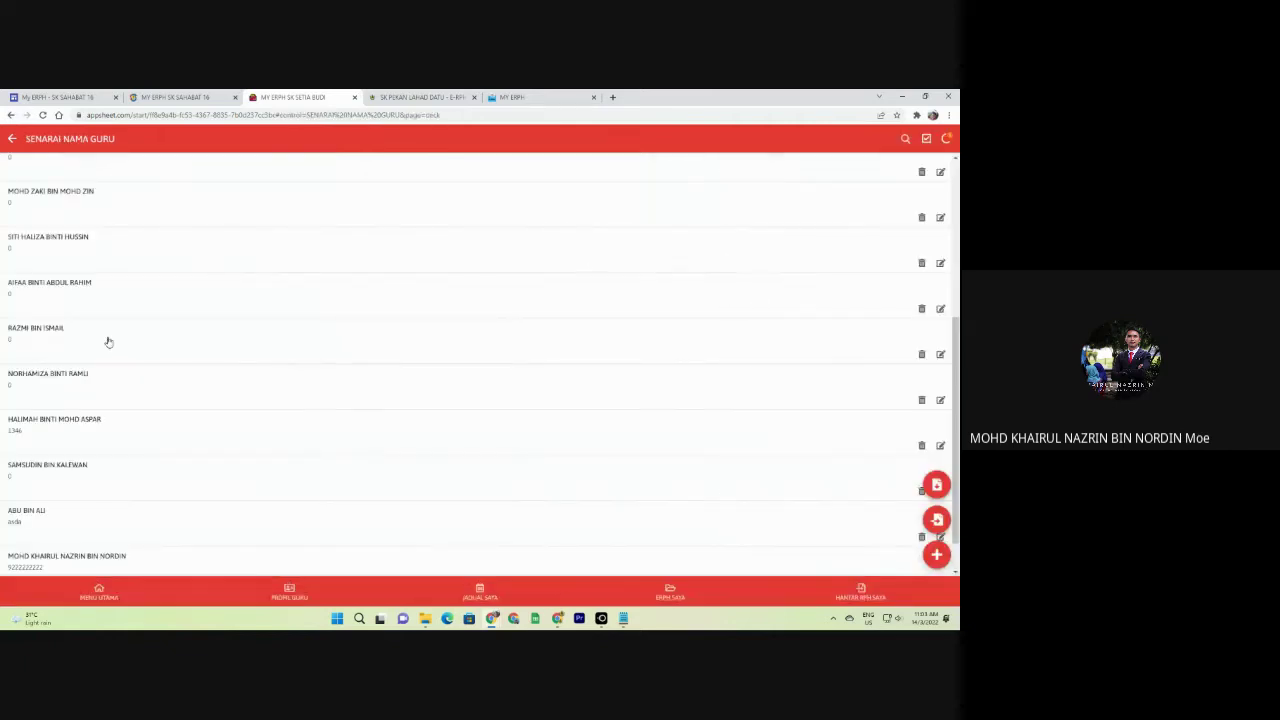
pyautogui.scroll(-1, 200, 486)
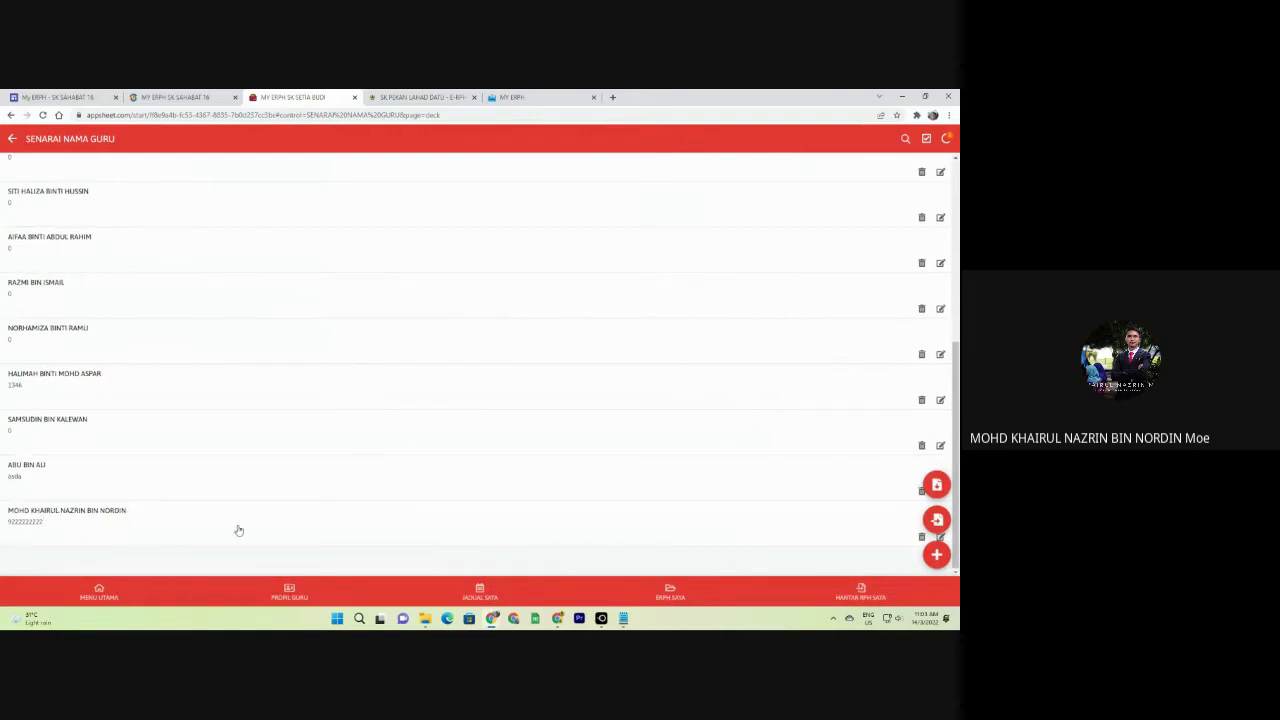
pyautogui.click(99, 590)
# Start a new teacher profile and re-enter the identity card number.
pyautogui.click(96, 178)
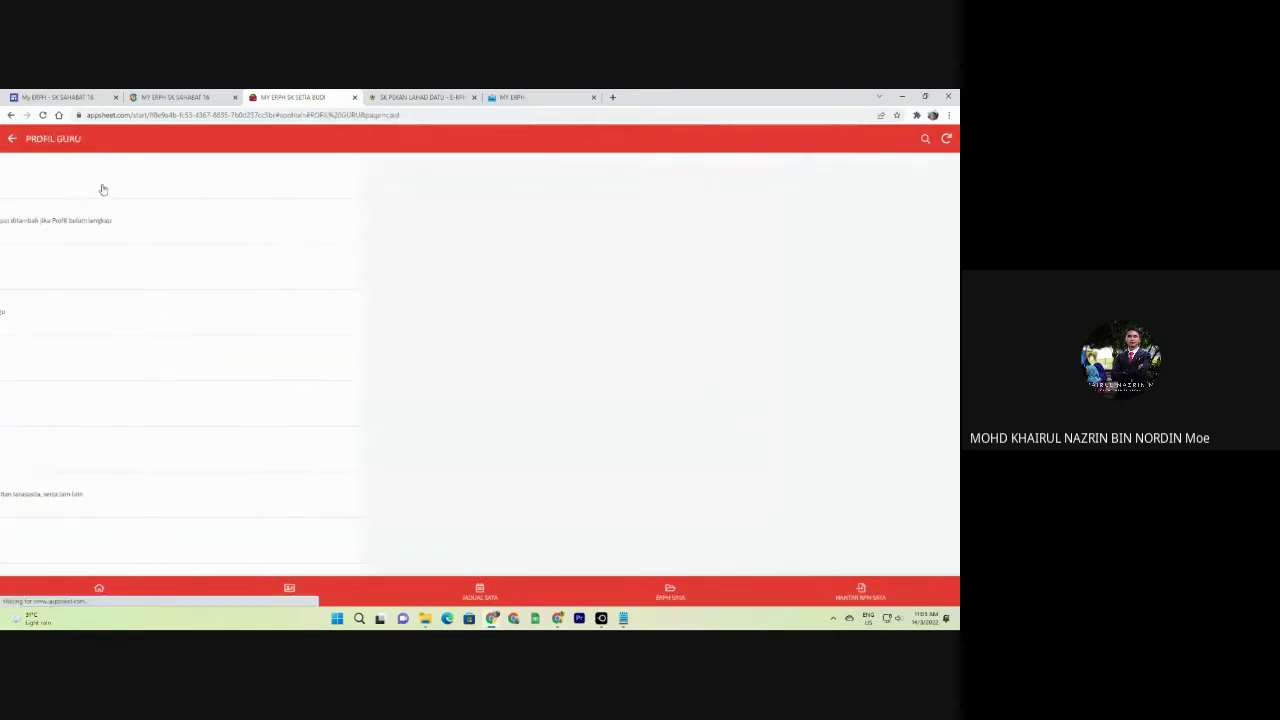
pyautogui.click(935, 553)
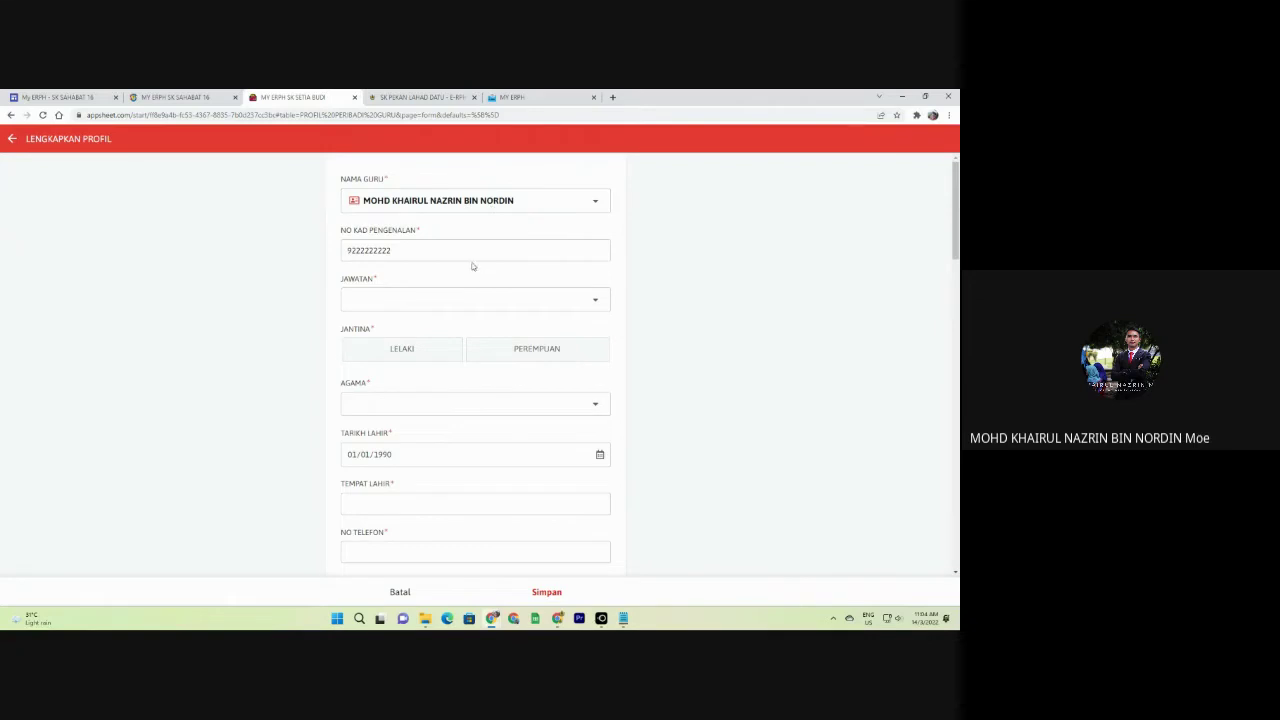
pyautogui.click(403, 253)
pyautogui.click(413, 254)
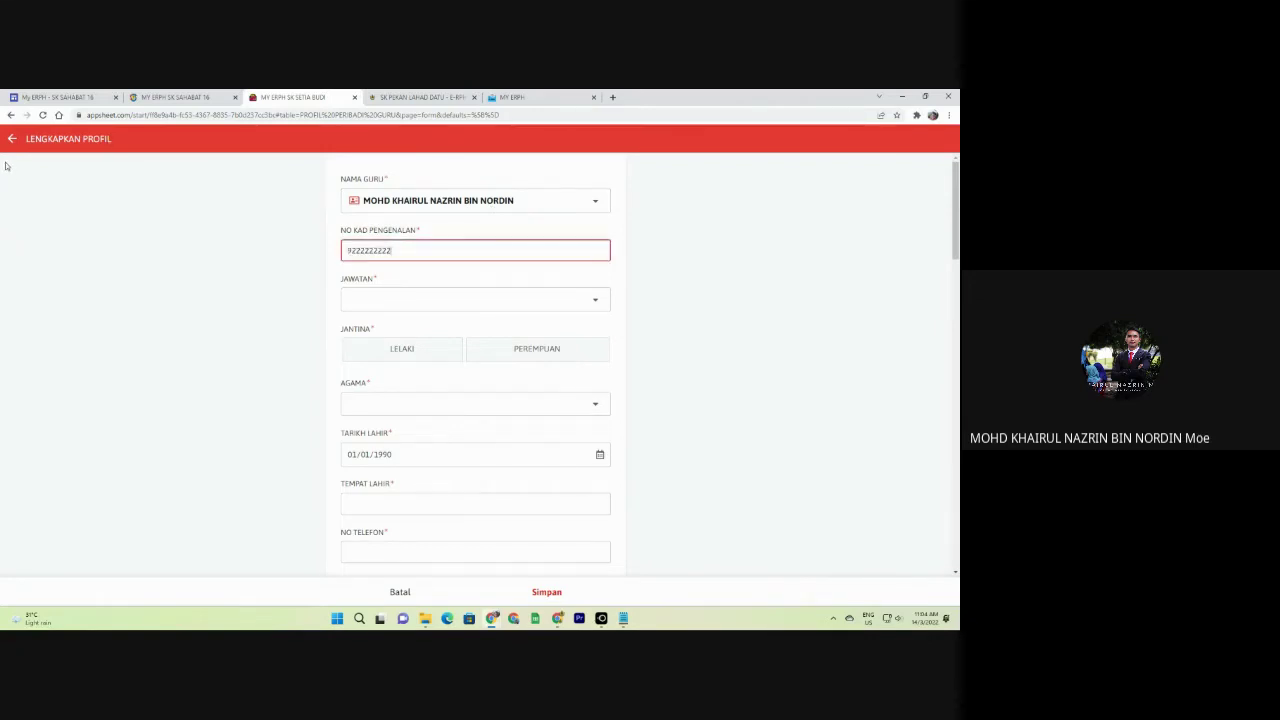
pyautogui.hotkey('ctrl', 'a')
# Set post to GURU AKADEMIK BIASA/GURU PENOLONG, gender LELAKI and religion ISLAM.
pyautogui.click(406, 300)
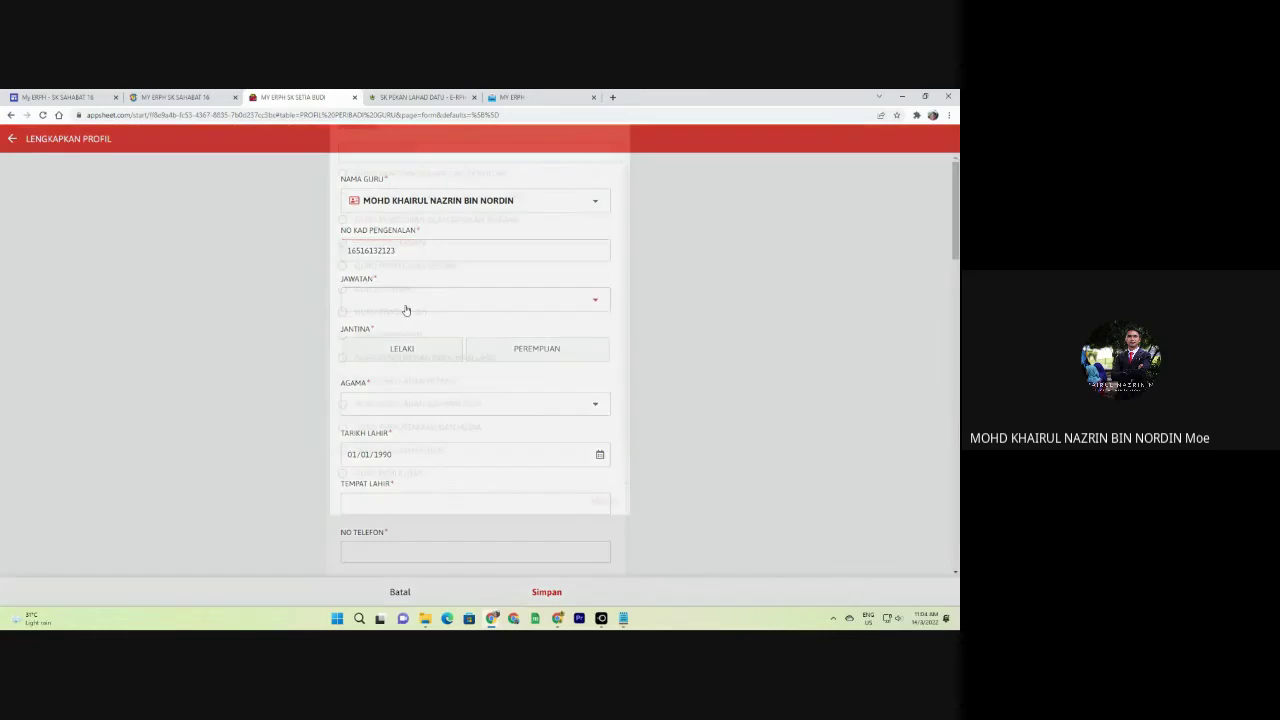
pyautogui.click(360, 195)
pyautogui.scroll(-1, 432, 301)
pyautogui.click(432, 301)
pyautogui.scroll(-2, 420, 320)
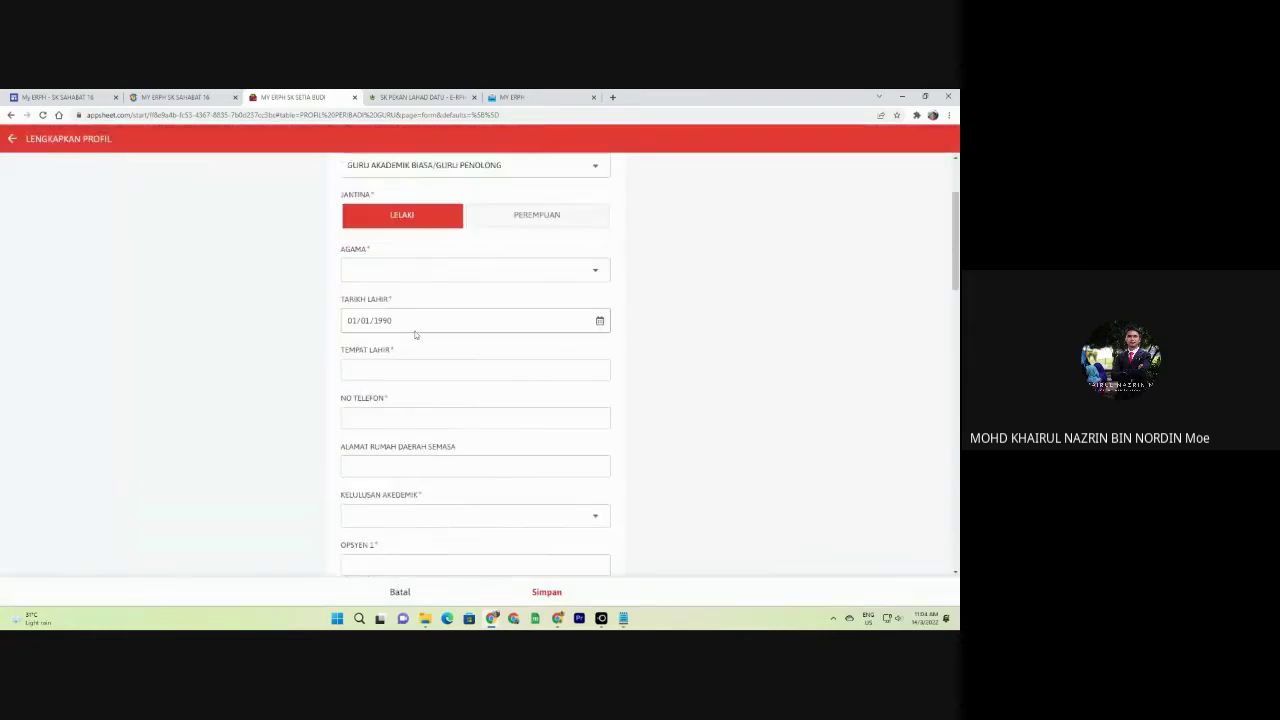
pyautogui.click(443, 258)
pyautogui.click(390, 200)
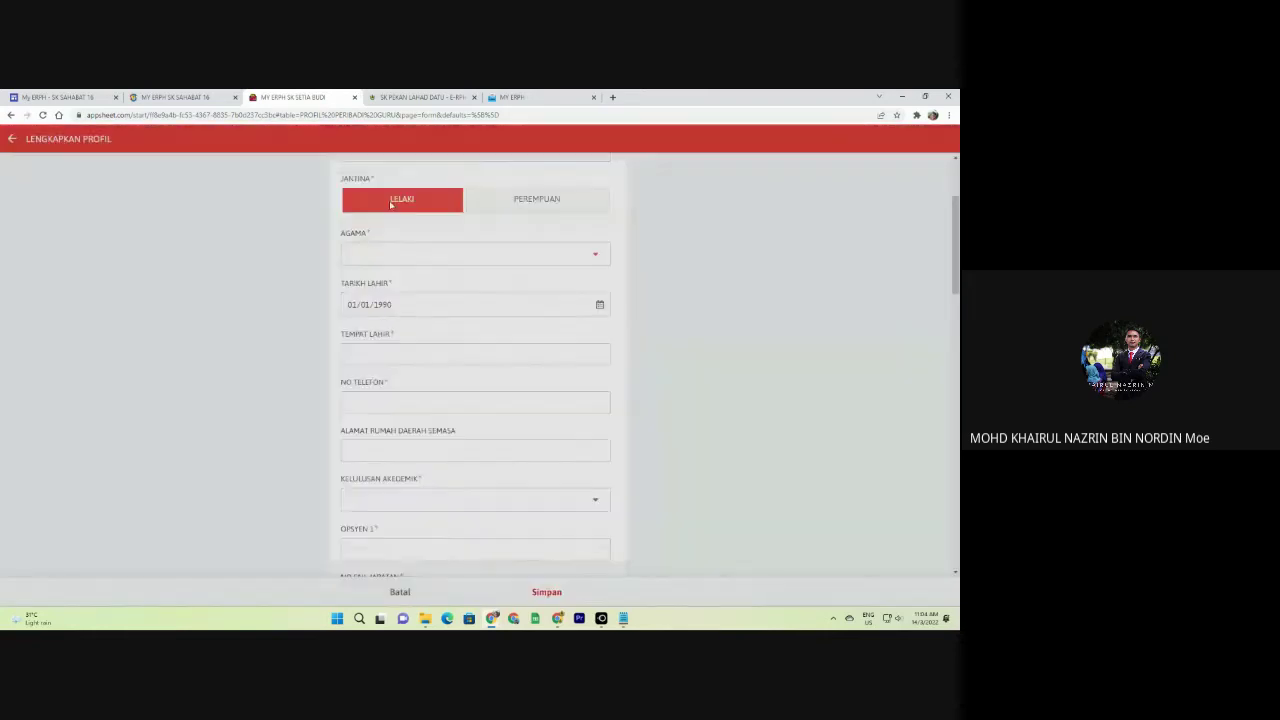
pyautogui.scroll(-2, 422, 305)
# Enter KOTA KINABALU as place of birth and the teacher's phone number.
pyautogui.click(403, 257)
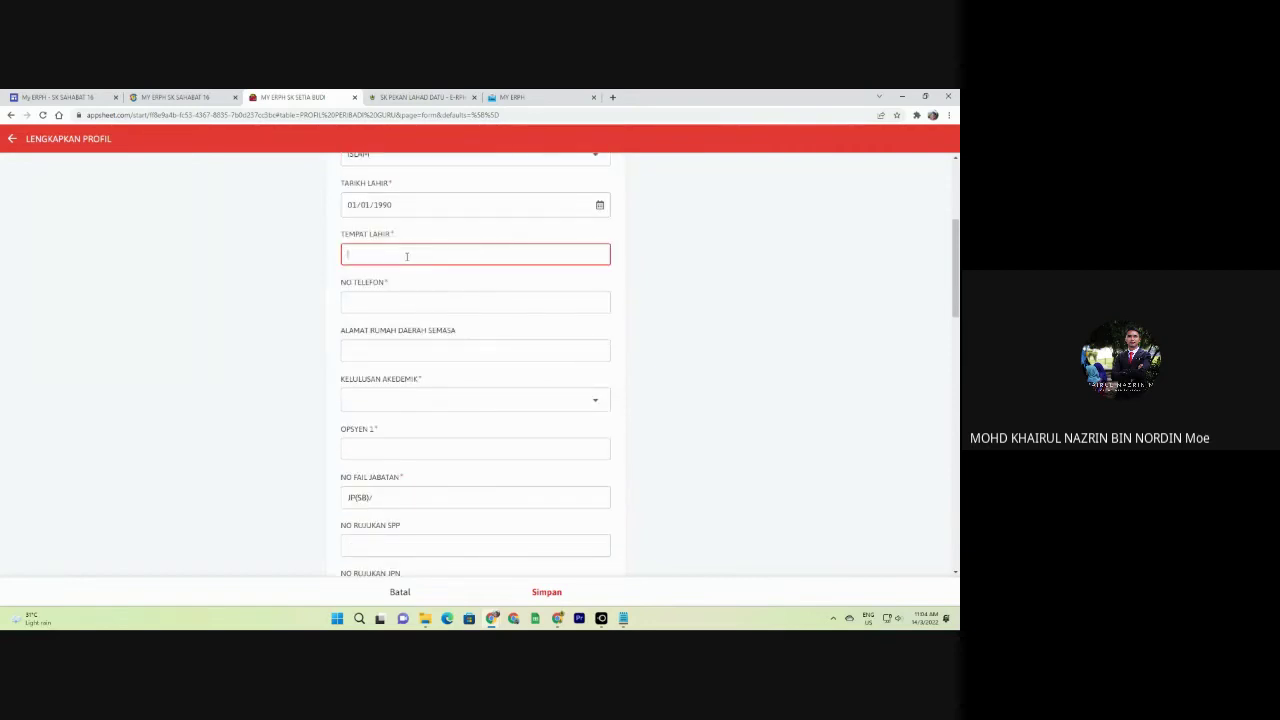
pyautogui.write('KOTA KINABALU')
pyautogui.press('Tab')
pyautogui.scroll(-15, 420, 300)
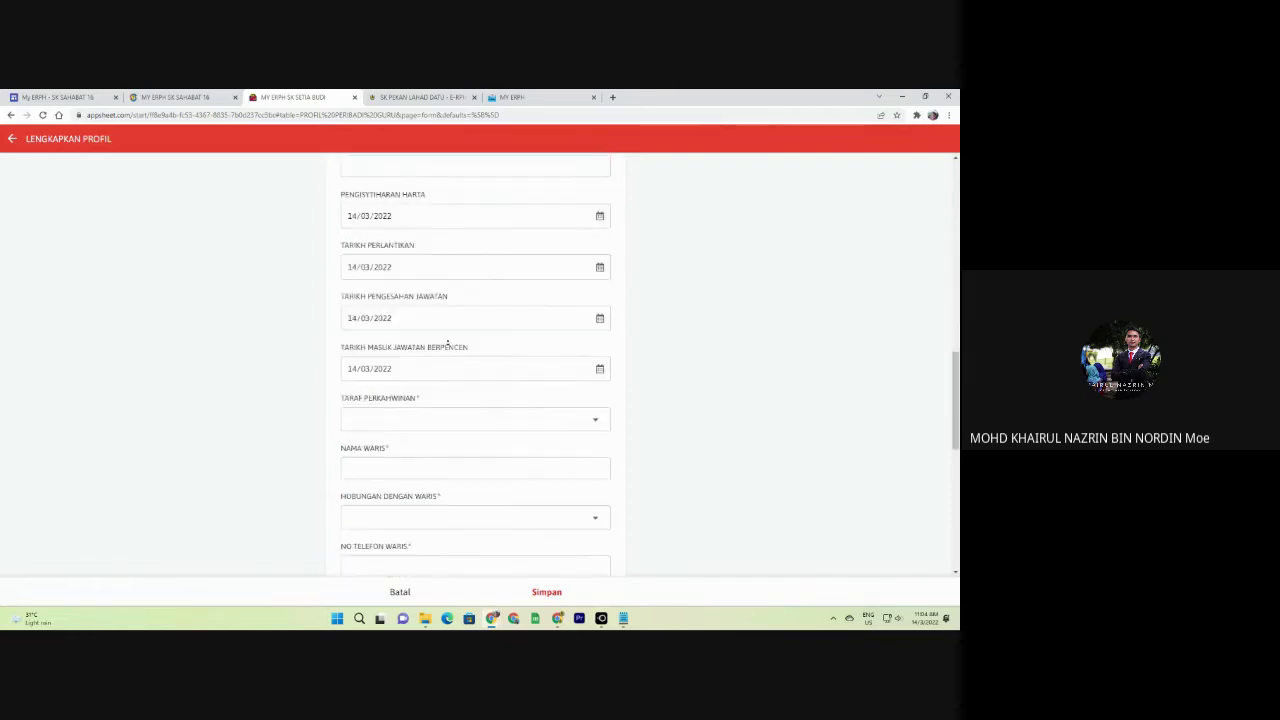
pyautogui.scroll(-2, 600, 330)
pyautogui.scroll(5, 477, 323)
pyautogui.click(472, 305)
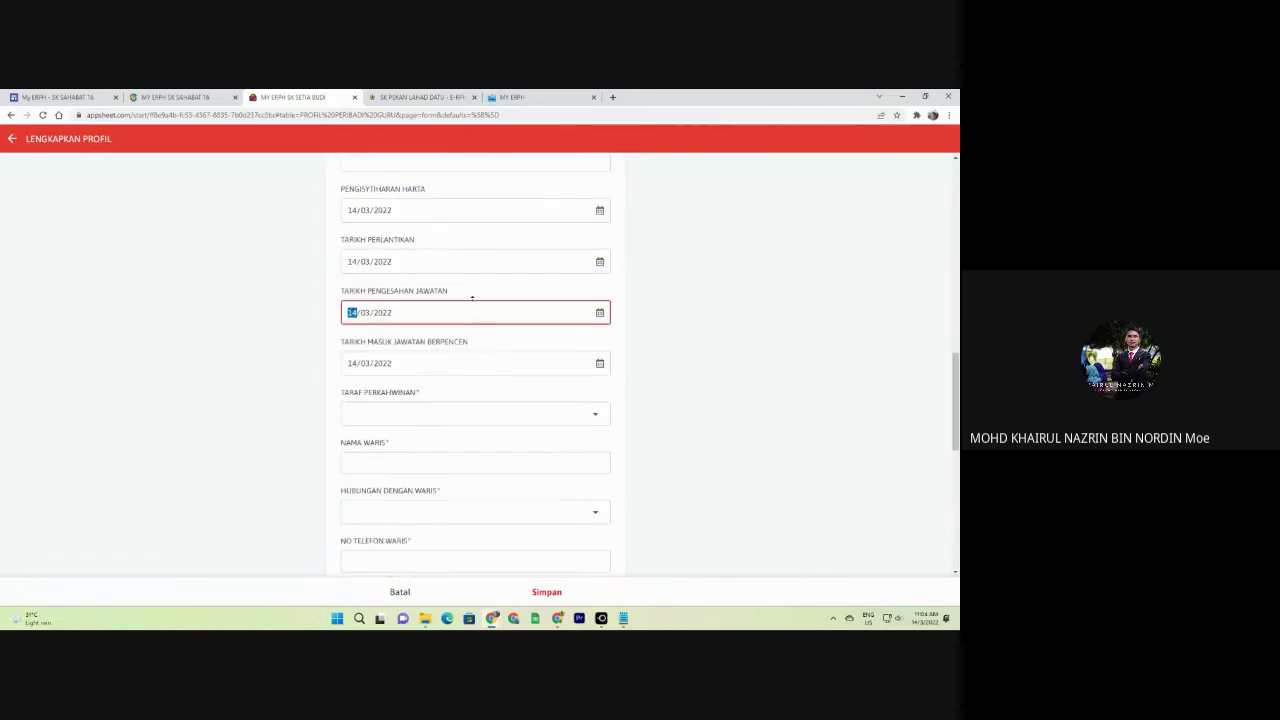
pyautogui.scroll(1, 854, 316)
pyautogui.scroll(10, 843, 320)
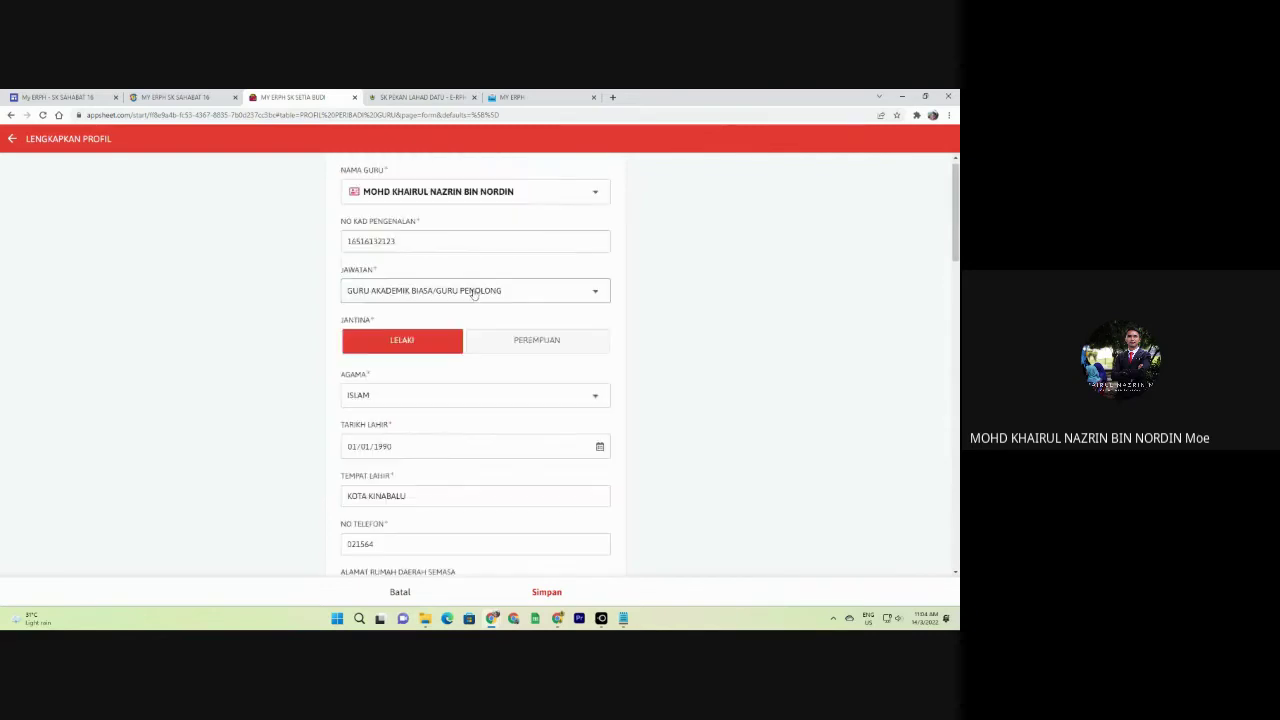
pyautogui.scroll(-1, 388, 321)
# Fill the current home address from a saved suggestion and show the academic qualification choices.
pyautogui.click(438, 343)
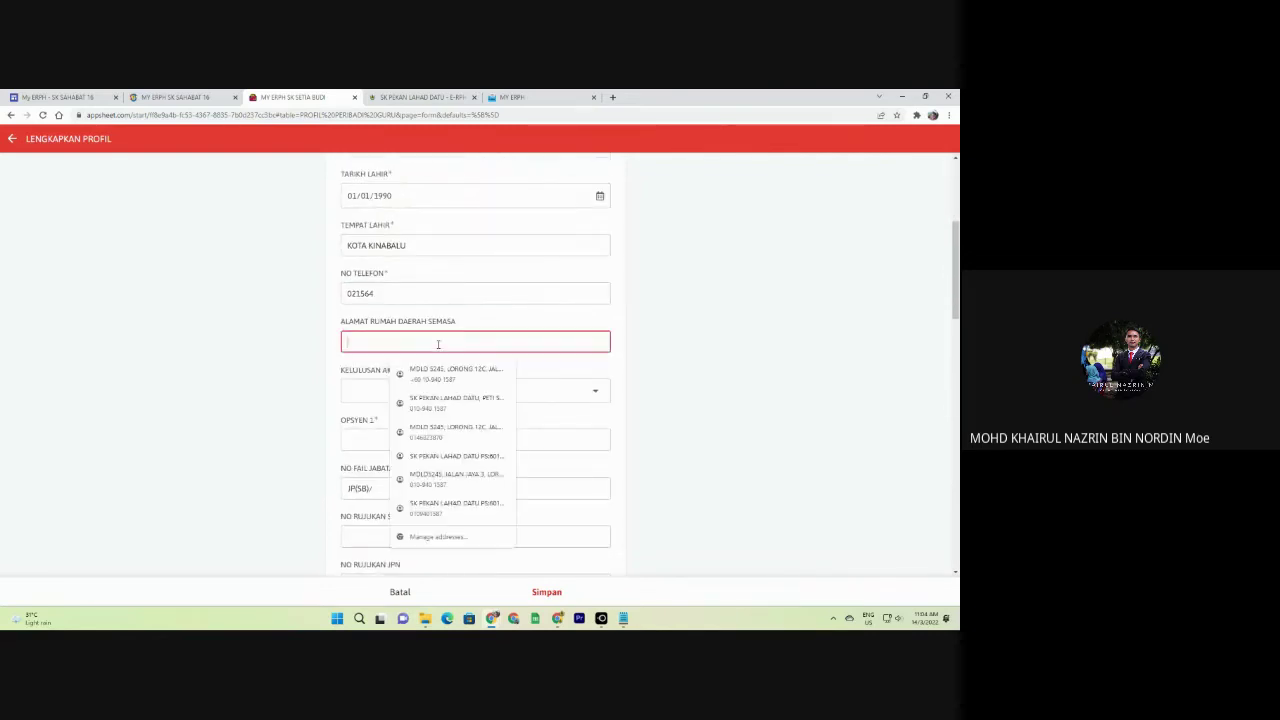
pyautogui.click(451, 401)
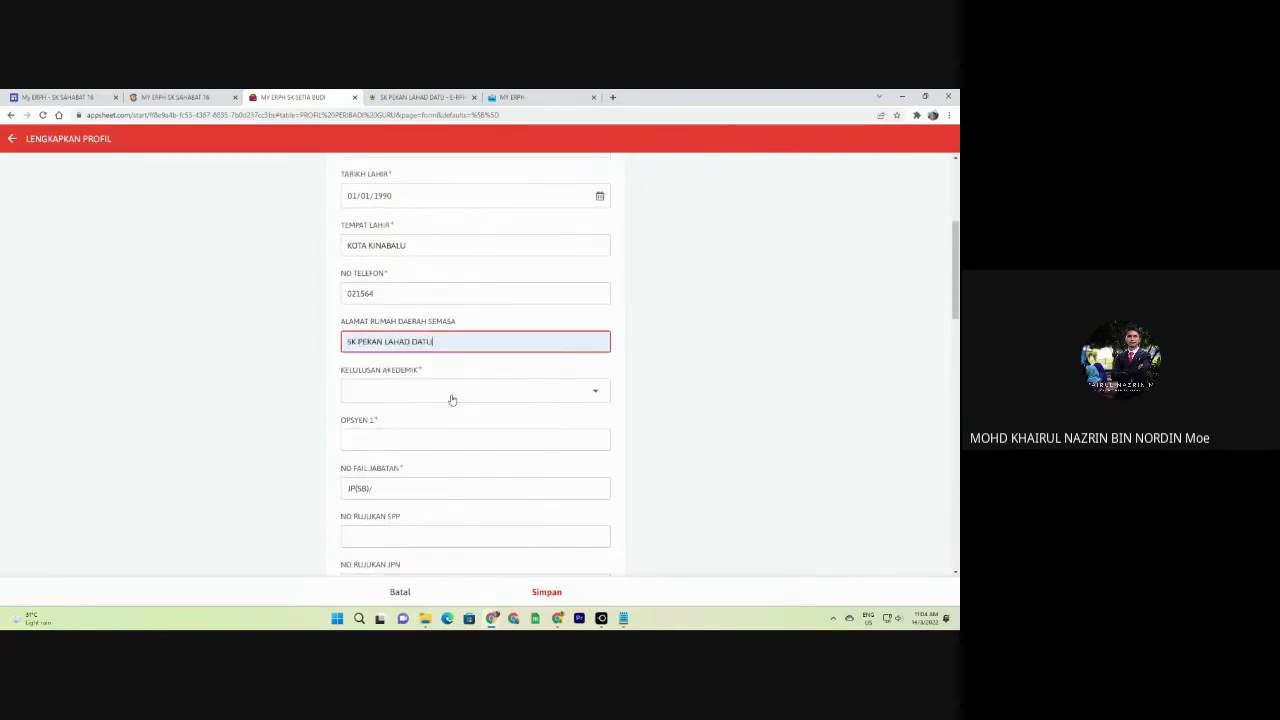
pyautogui.scroll(-1, 403, 320)
pyautogui.click(410, 290)
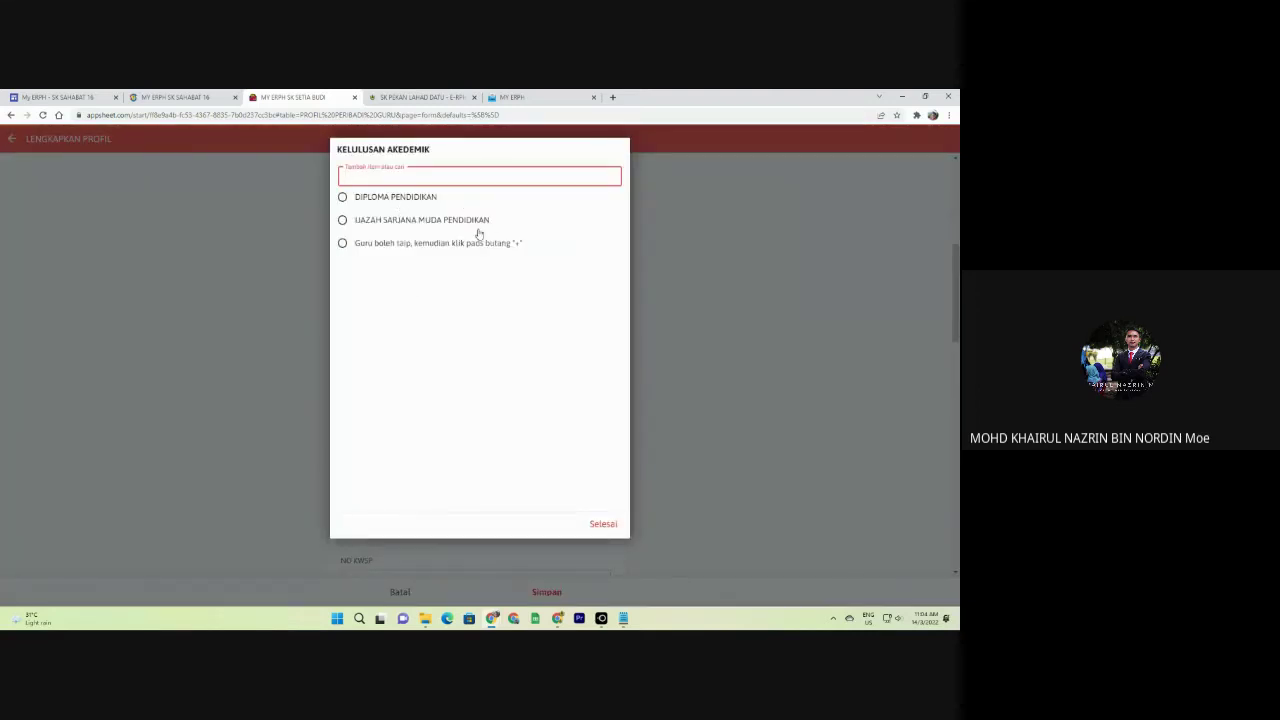
# Add 'IJAZAH SARJANA BIDANG ICT' as a new custom academic qualification value.
pyautogui.write('i')
pyautogui.press('BackSpace')
pyautogui.write('IJASAH')
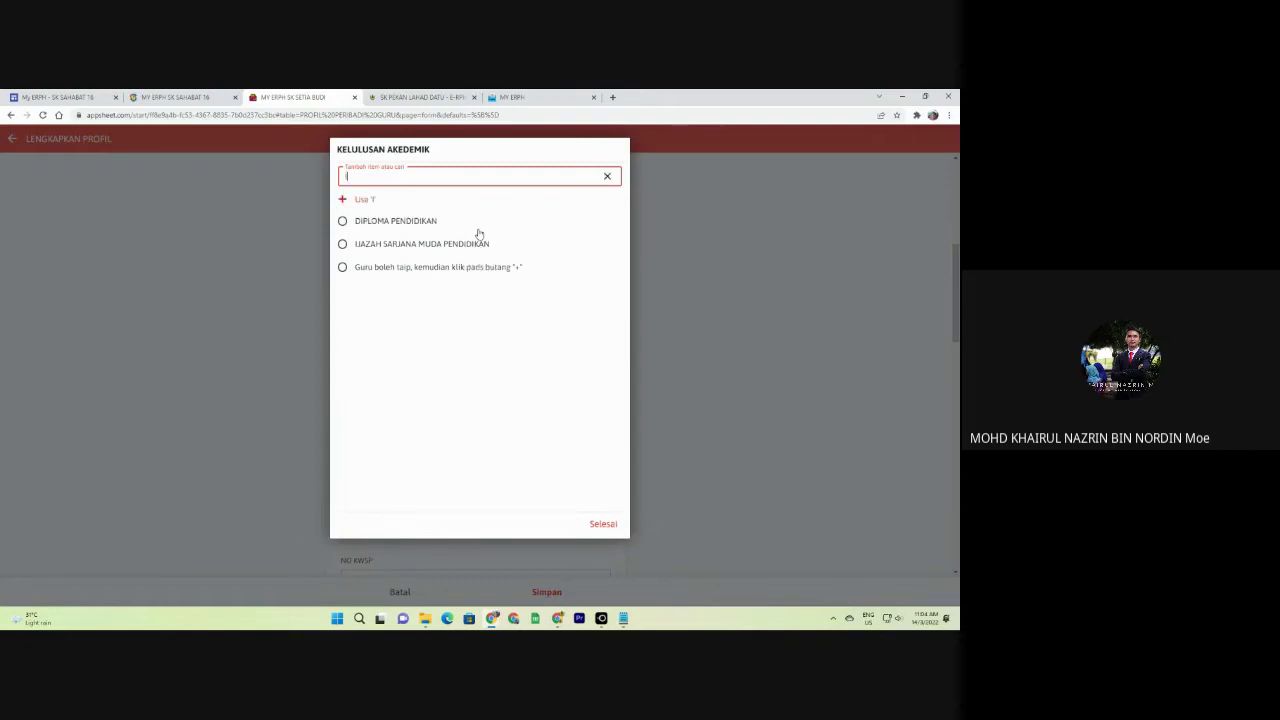
pyautogui.press('BackSpace')
pyautogui.press('BackSpace')
pyautogui.press('BackSpace')
pyautogui.press('BackSpace')
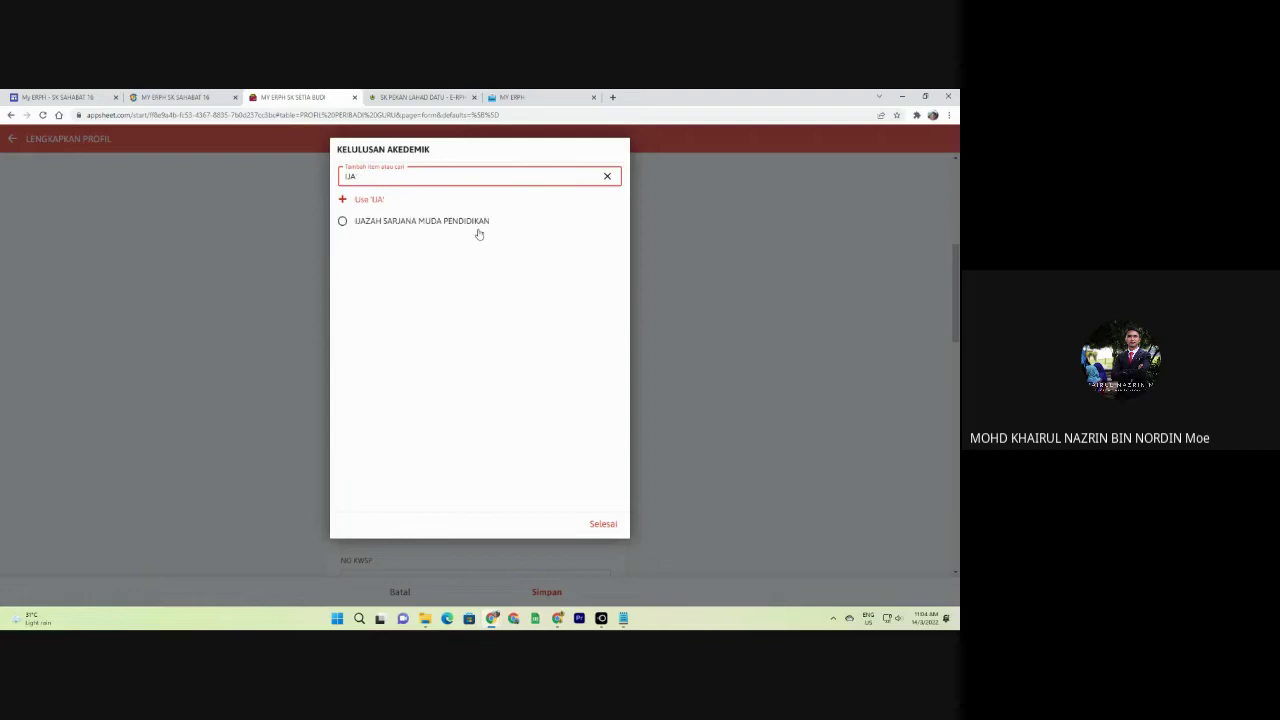
pyautogui.write('AZAH SARJANA BIDANG ICT')
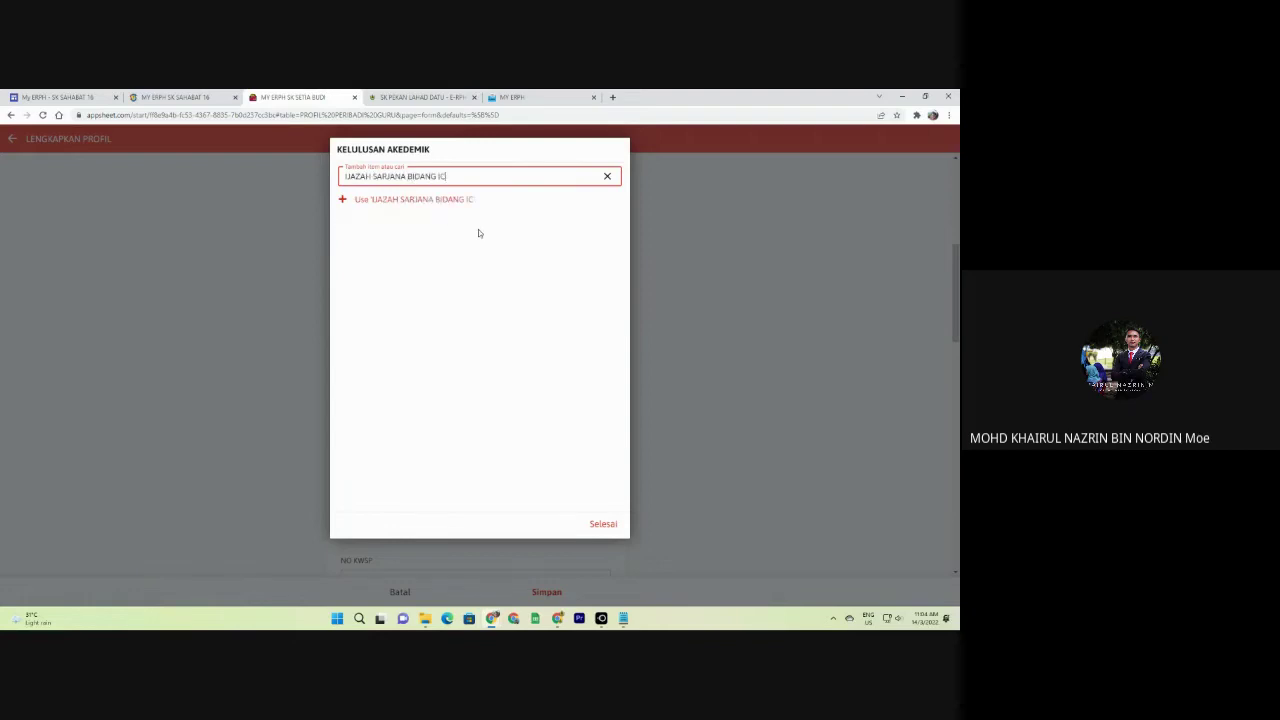
pyautogui.click(466, 203)
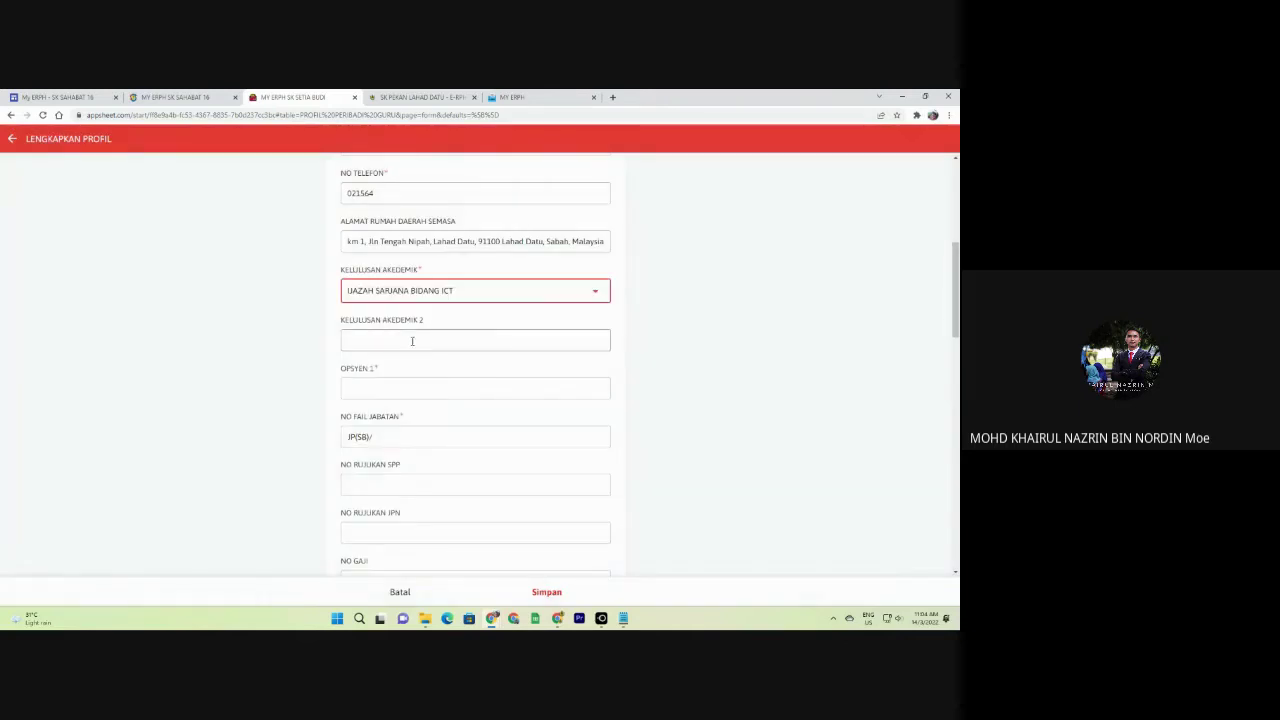
# Enter PENDIDIKAN JASMANI as OPSYEN 1 and PENDIDIKAN KESIHATAN as OPSYEN 2.
pyautogui.click(408, 340)
pyautogui.scroll(-2, 437, 330)
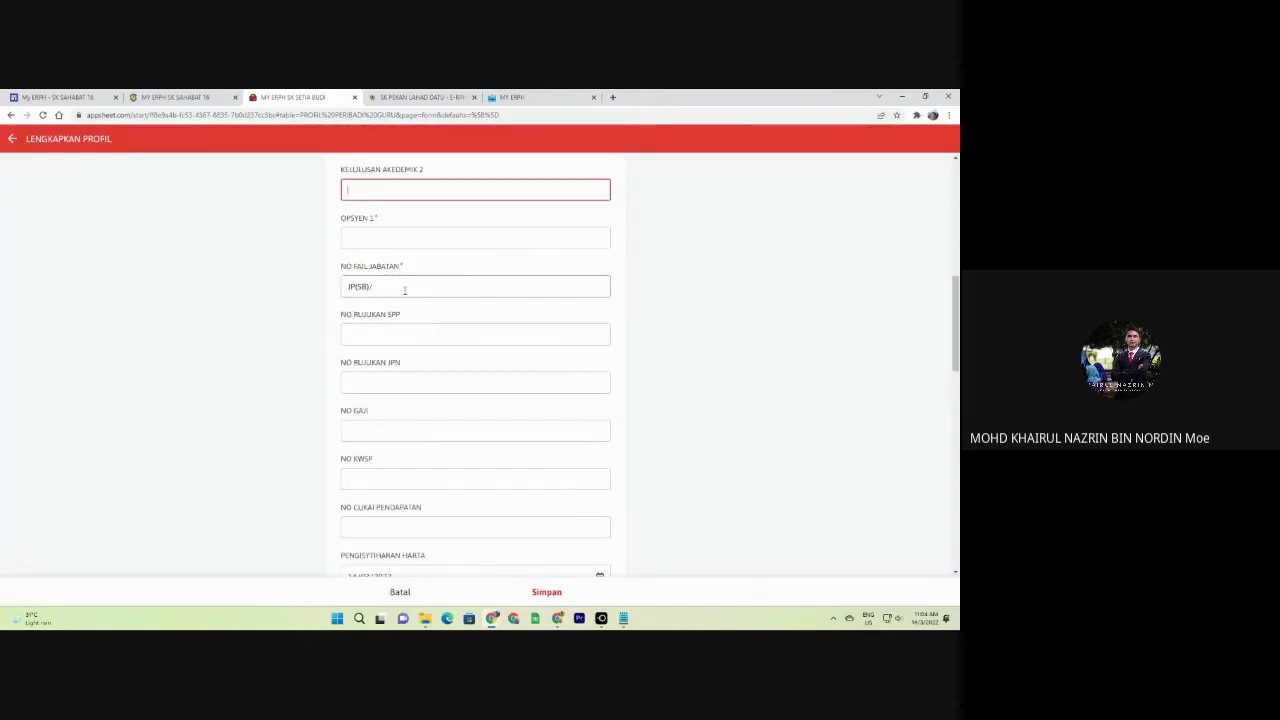
pyautogui.click(370, 240)
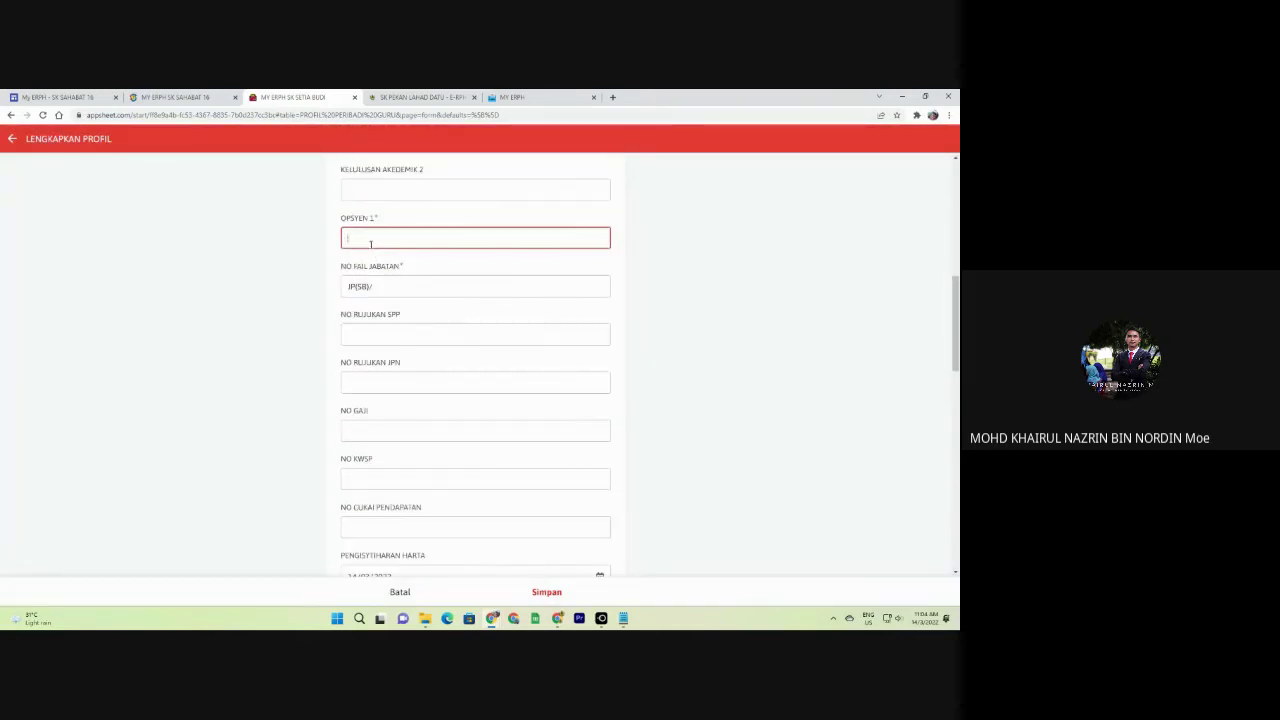
pyautogui.write('PENDIDIKAN JASMANI')
pyautogui.click(416, 288)
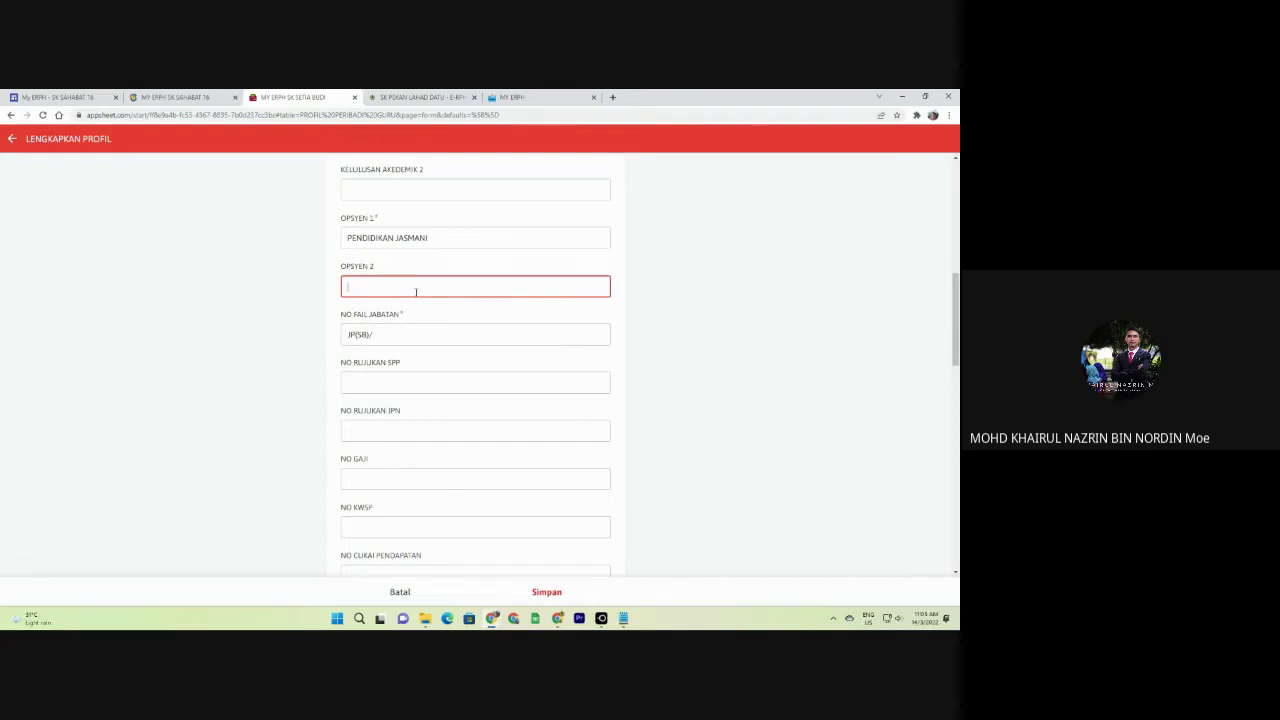
pyautogui.write('PENDIDIKAN KESIHATAN')
pyautogui.click(320, 314)
pyautogui.click(390, 325)
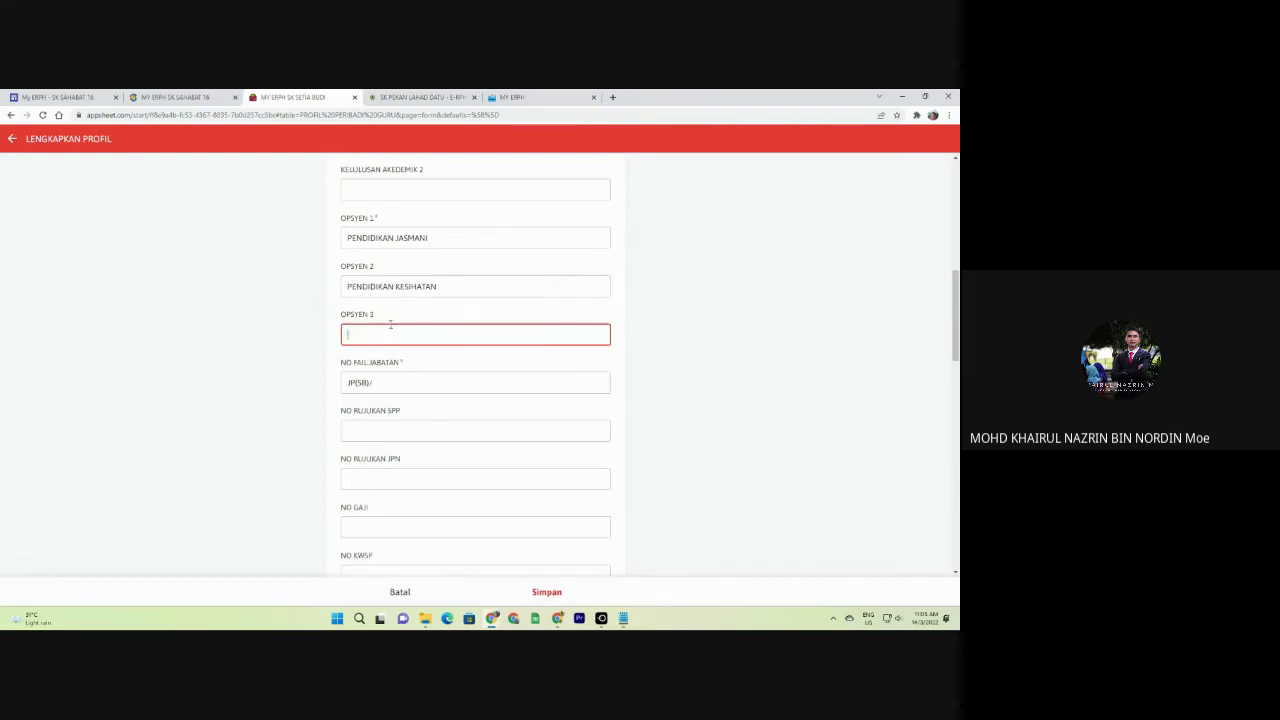
# Replace the JP(SB)/ prefix in NO FAIL JABATAN with the teacher's own file number.
pyautogui.scroll(-3, 390, 322)
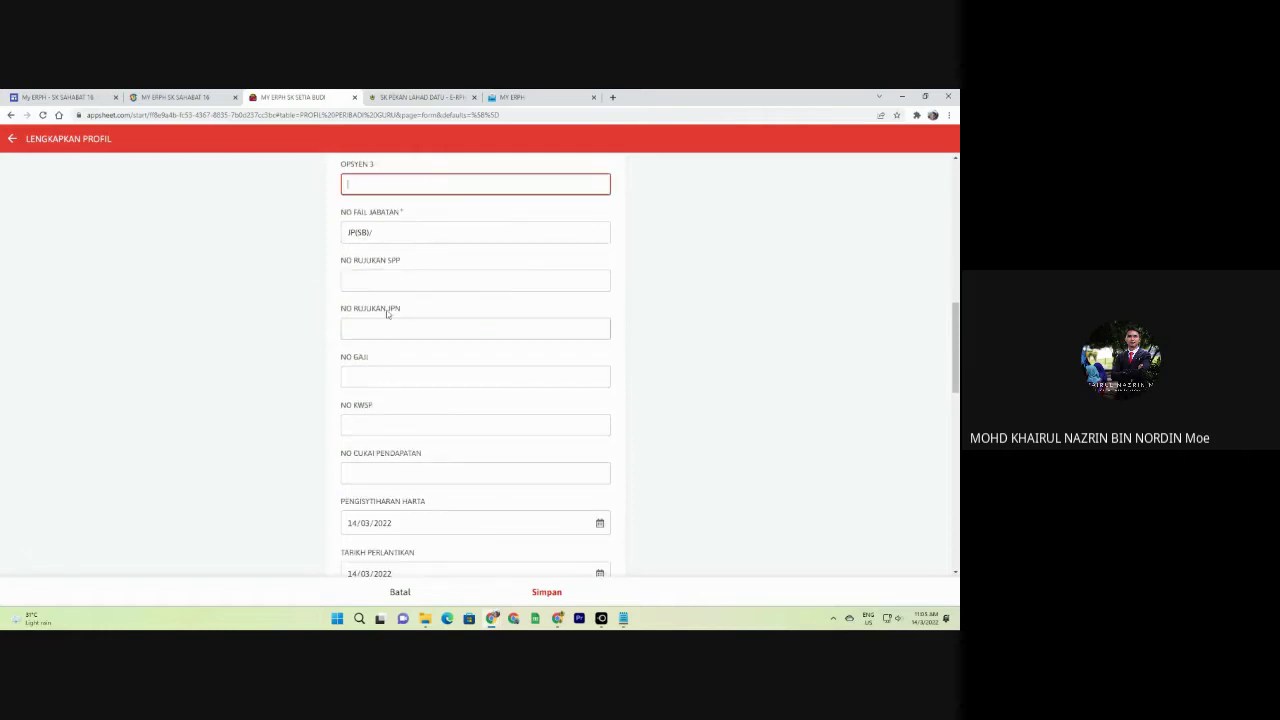
pyautogui.click(381, 232)
pyautogui.click(381, 232)
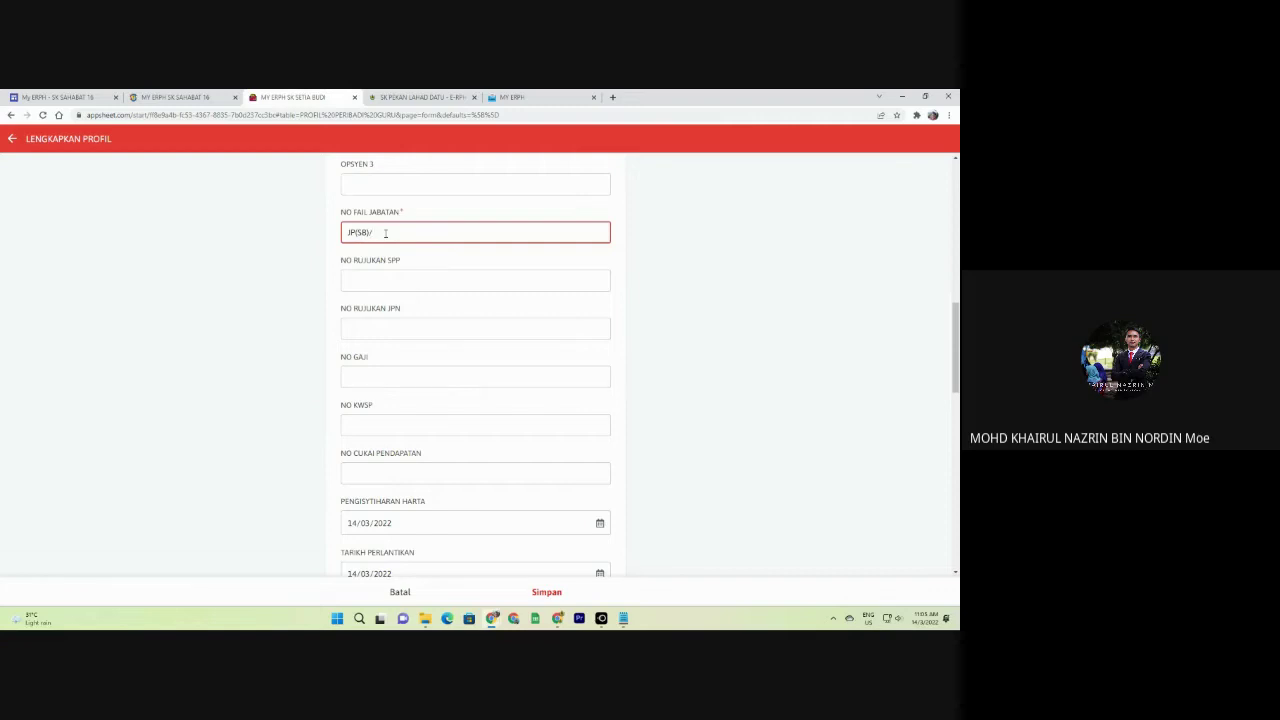
pyautogui.moveTo(385, 232); pyautogui.dragTo(320, 237)
pyautogui.press('BackSpace')
pyautogui.write('132534968')
# Step through the NO RUJUKAN SPP, NO RUJUKAN JPN, salary and NO KWSP fields.
pyautogui.click(387, 283)
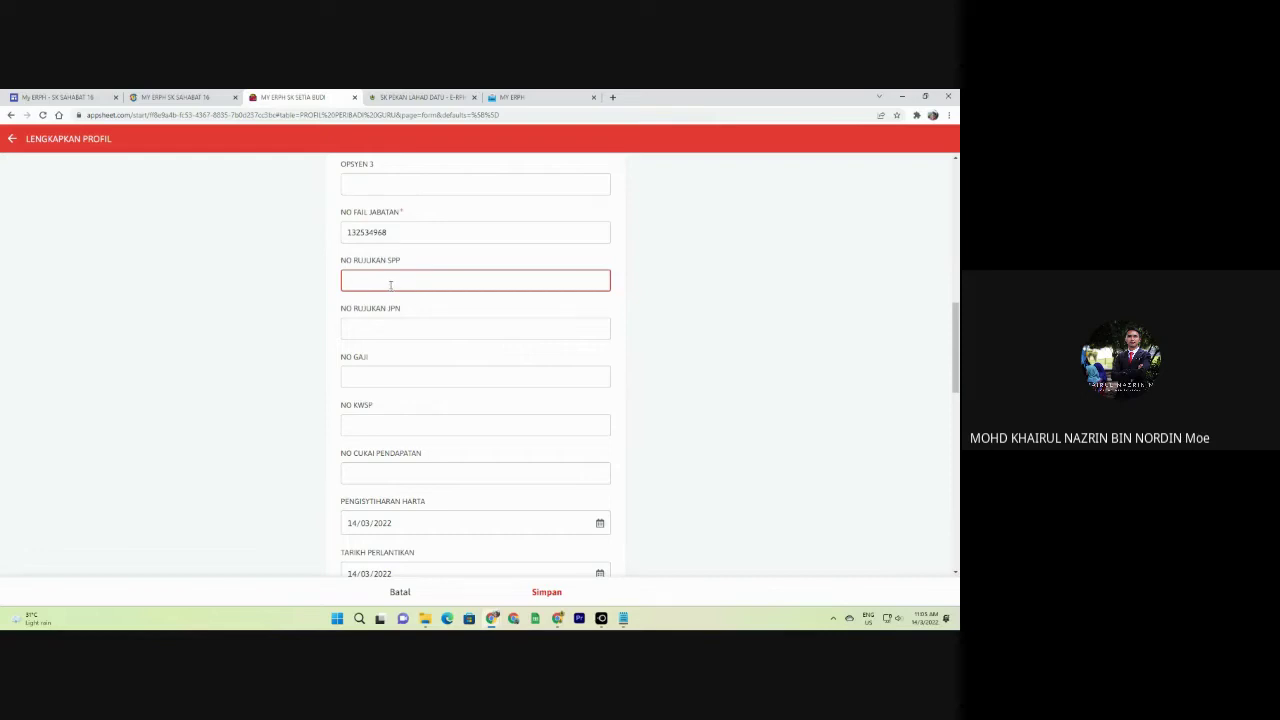
pyautogui.click(397, 322)
pyautogui.scroll(-1, 397, 322)
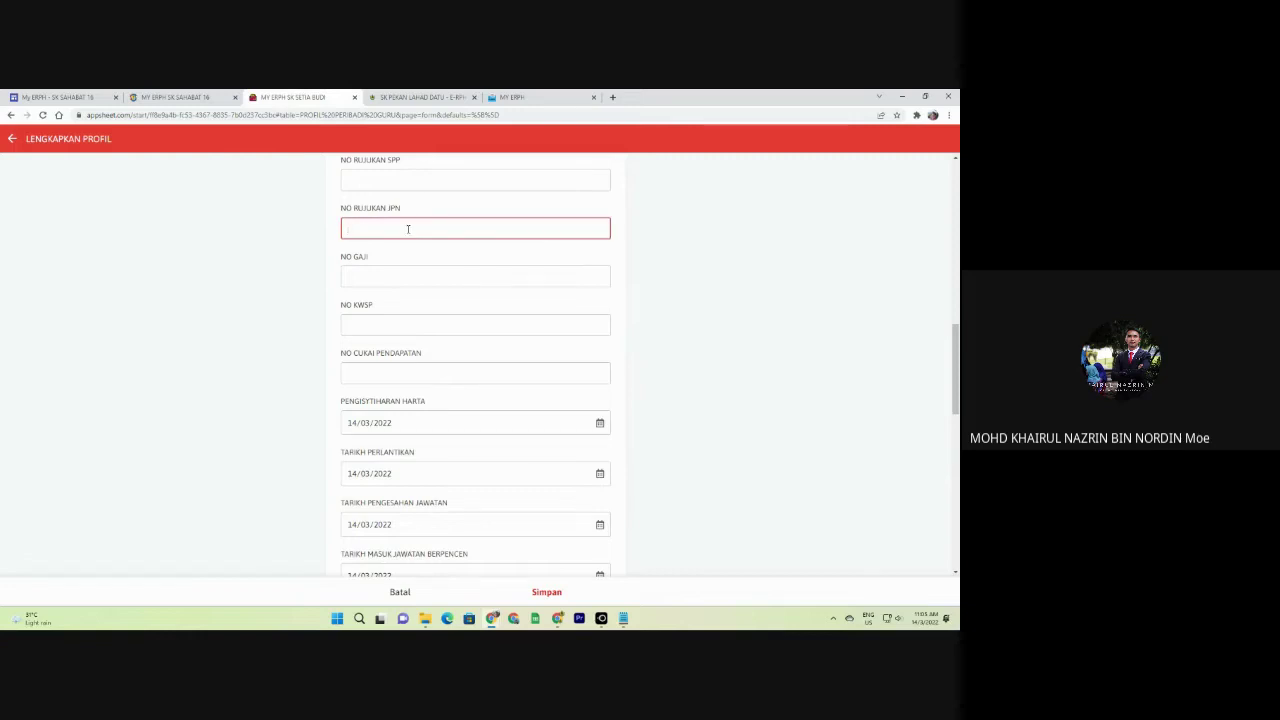
pyautogui.scroll(1, 408, 229)
pyautogui.click(409, 233)
pyautogui.click(408, 277)
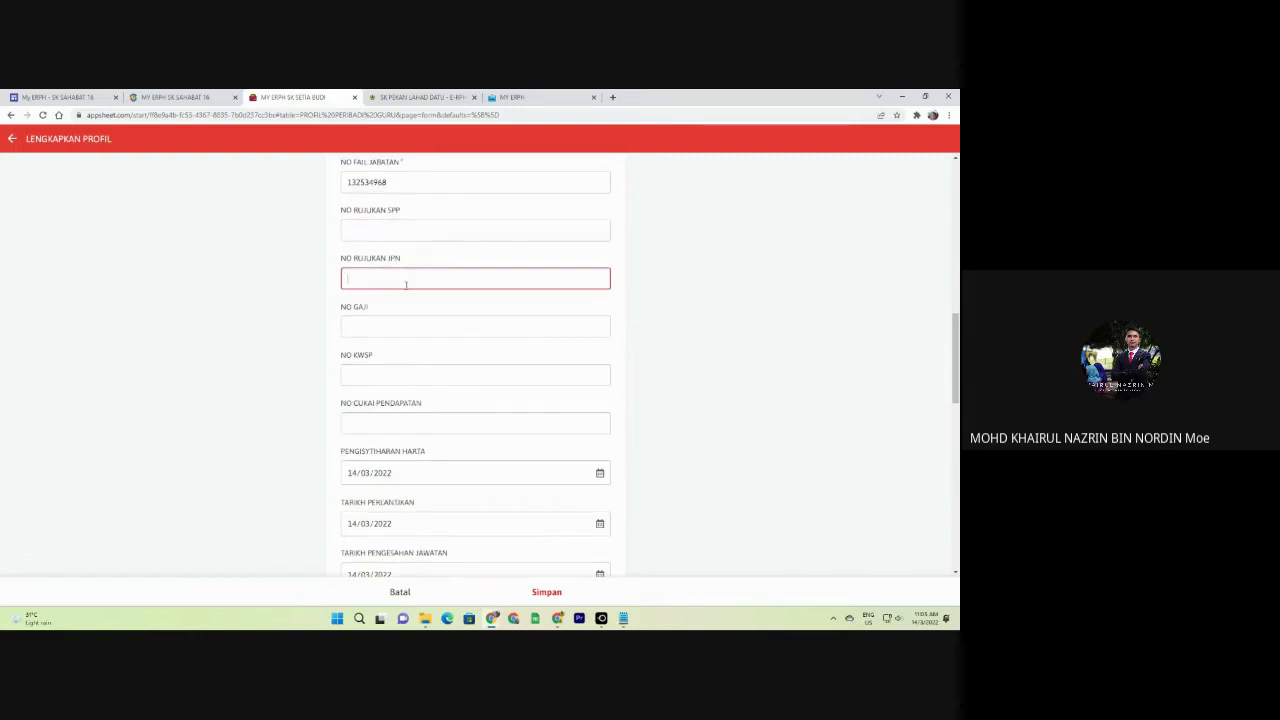
pyautogui.scroll(-1, 403, 286)
pyautogui.click(404, 282)
pyautogui.click(405, 322)
pyautogui.scroll(-2, 406, 319)
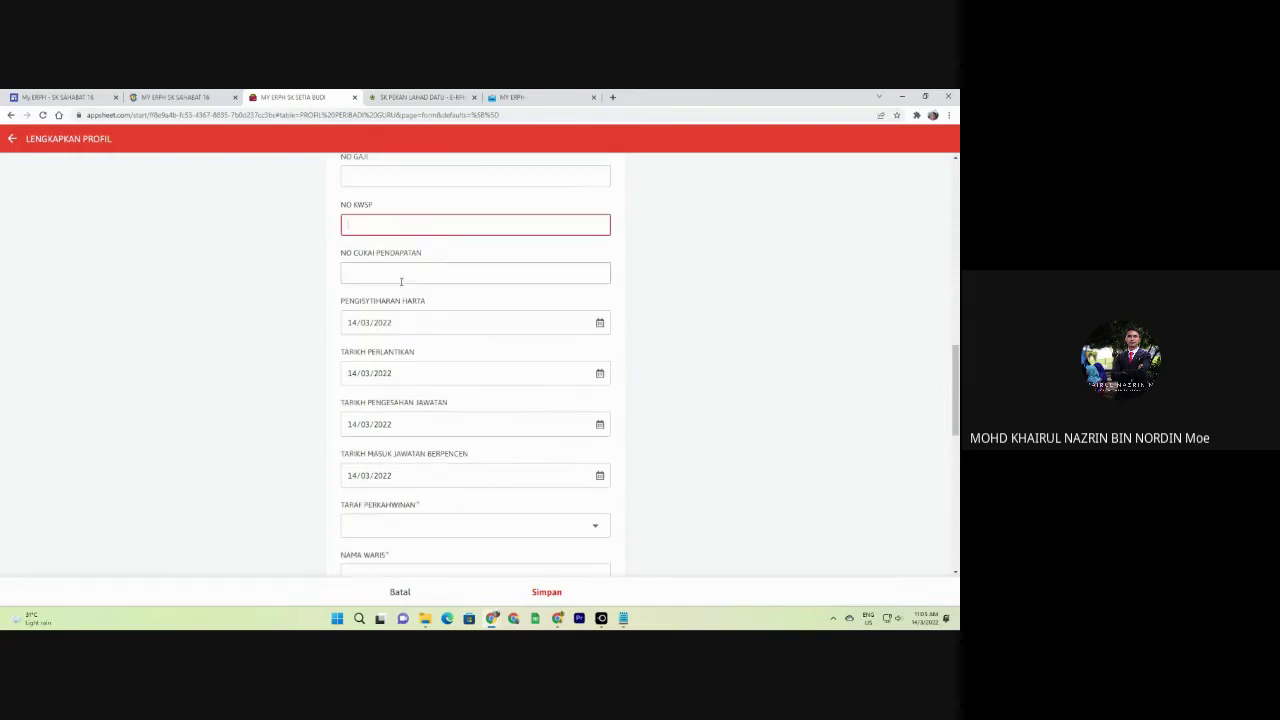
pyautogui.scroll(-1, 399, 257)
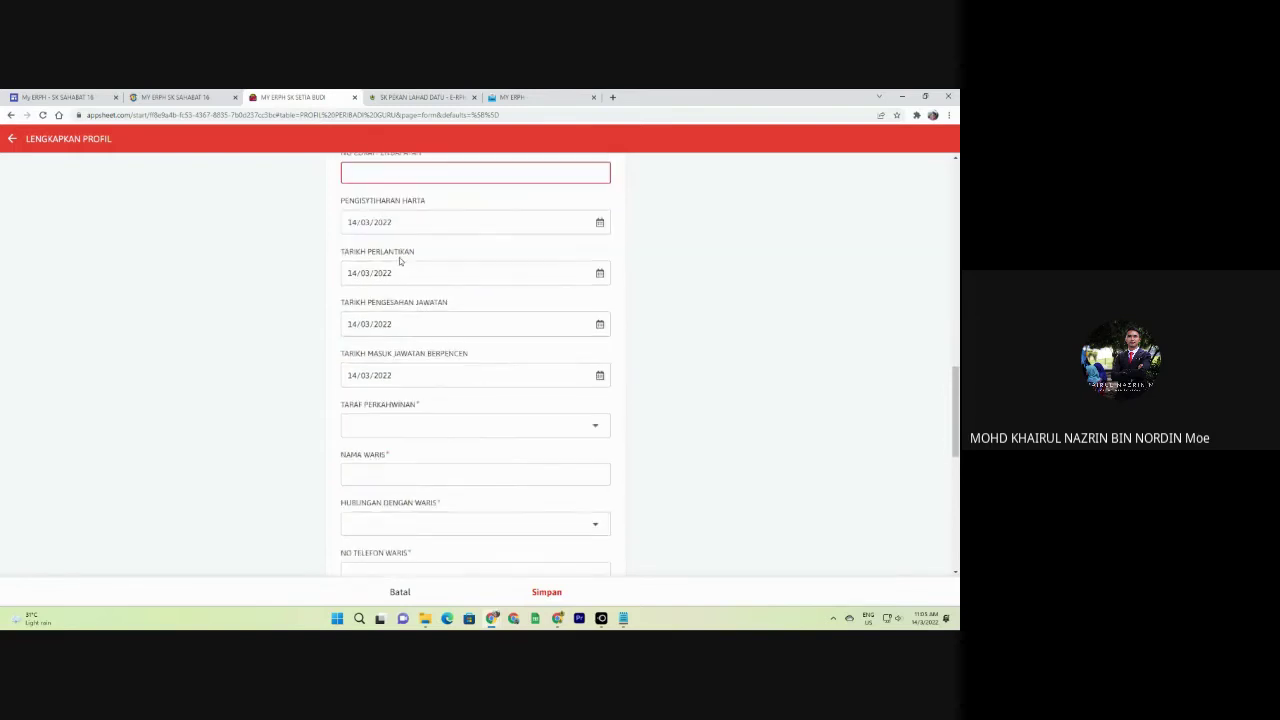
pyautogui.scroll(2, 399, 257)
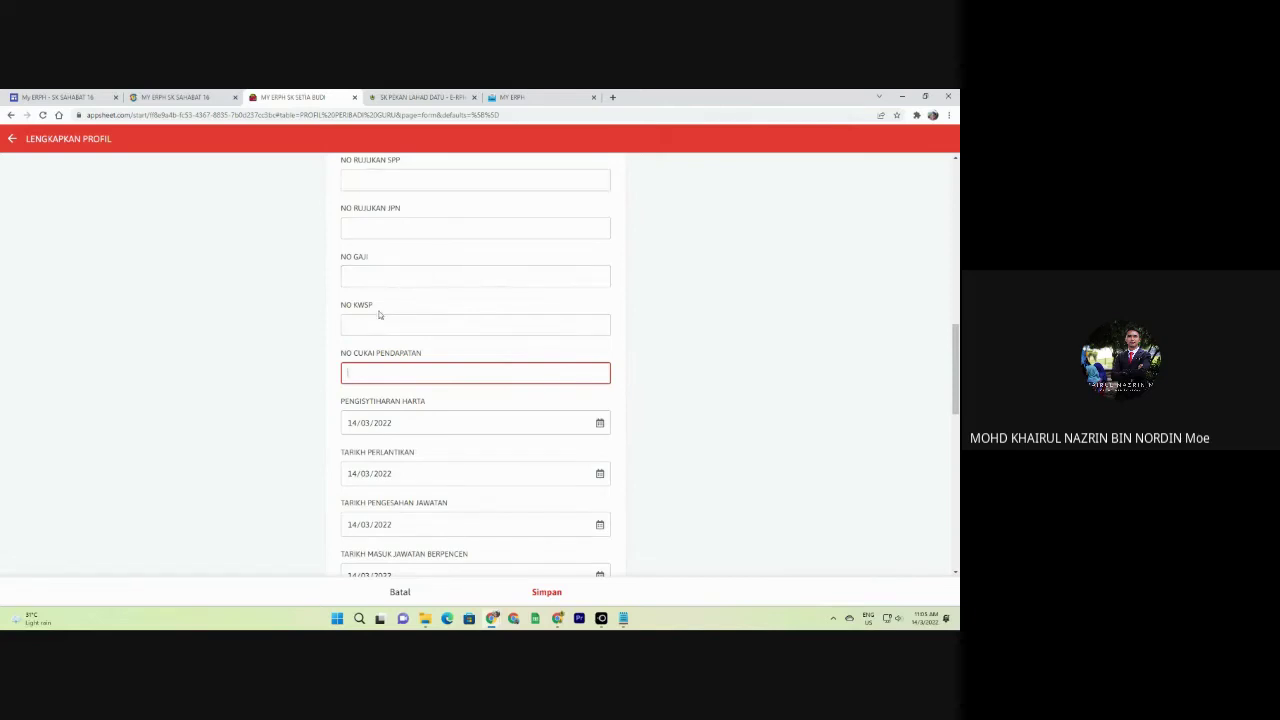
pyautogui.scroll(-2, 405, 325)
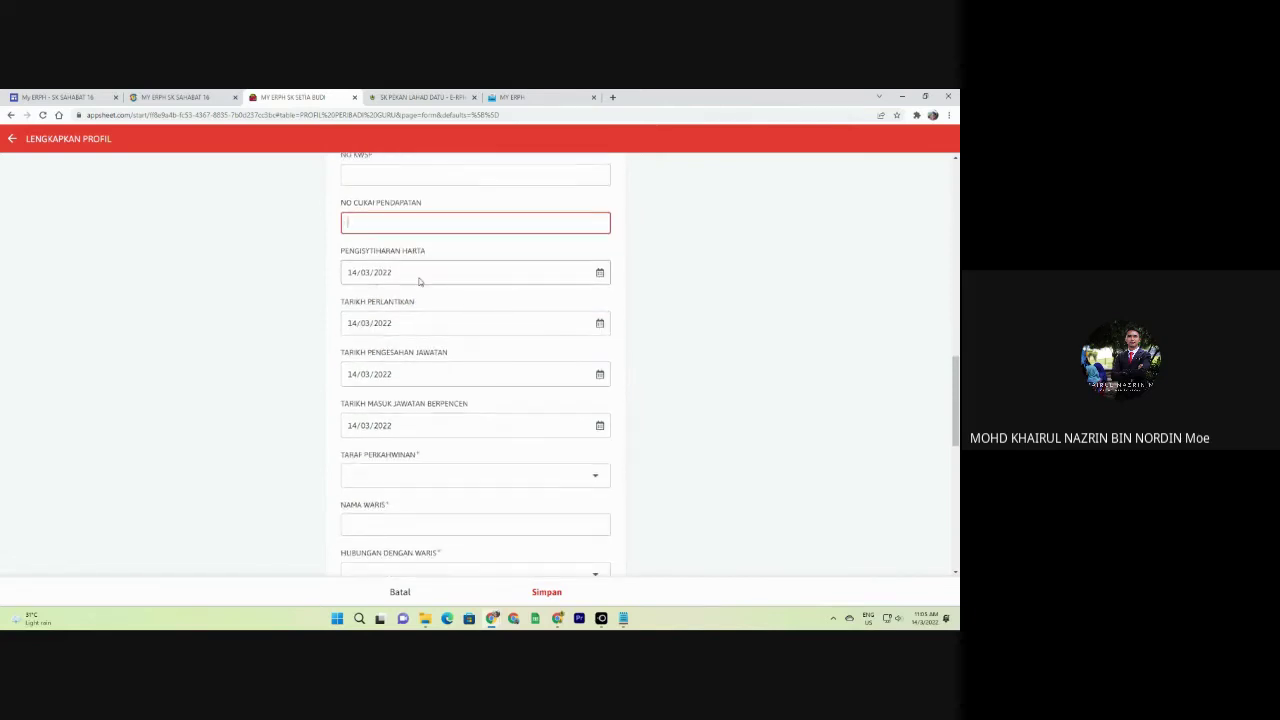
pyautogui.scroll(-2, 420, 282)
pyautogui.scroll(-1, 443, 291)
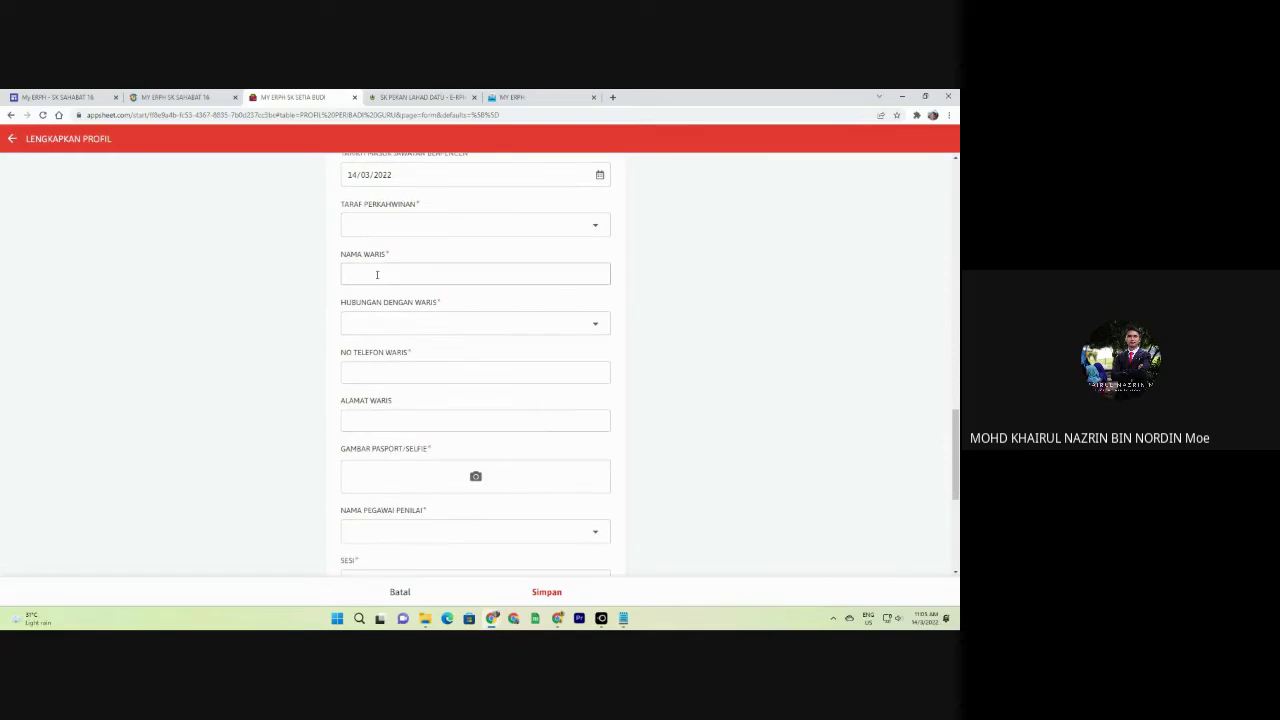
# Set marital status to KAHWIN, after briefly switching it to BUJANG.
pyautogui.click(397, 228)
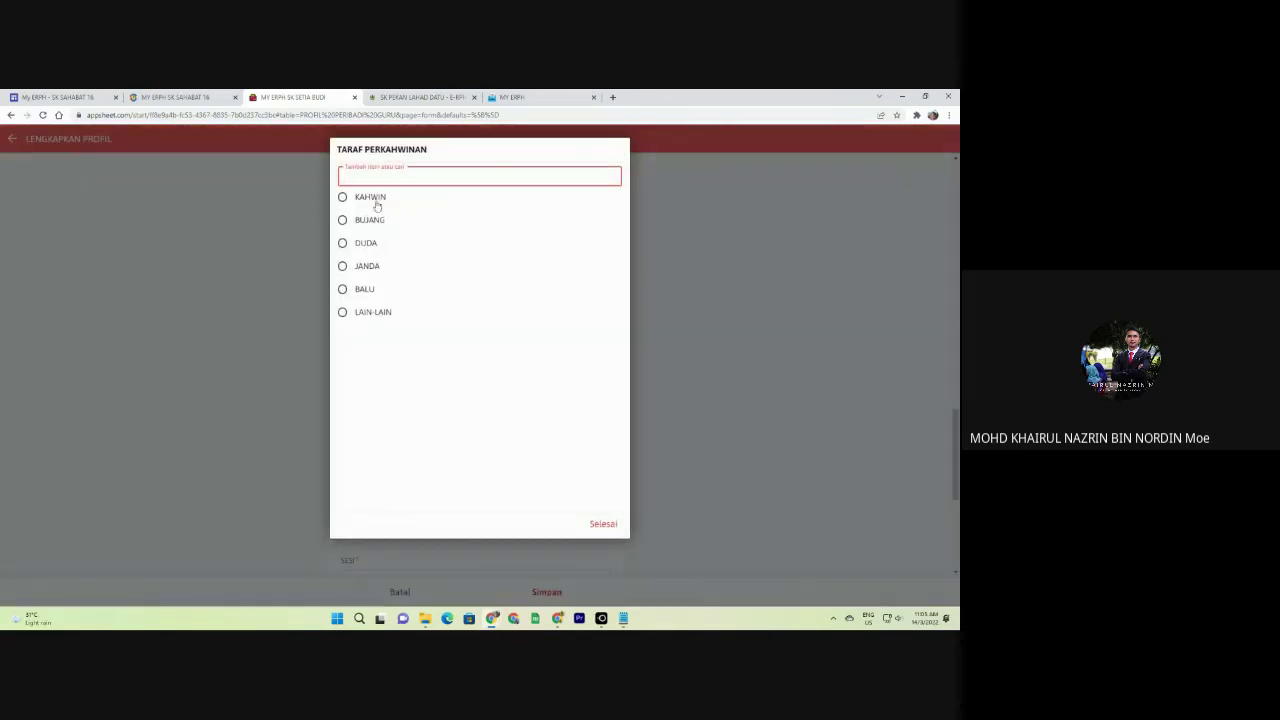
pyautogui.click(376, 205)
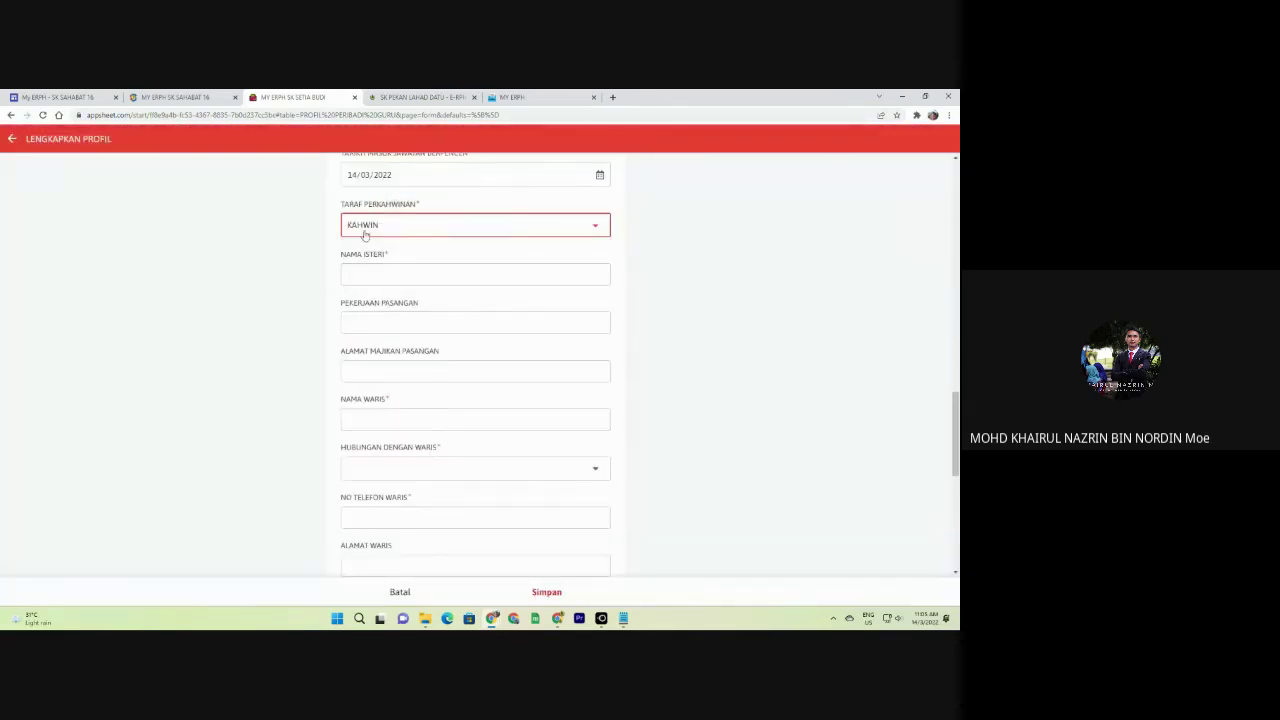
pyautogui.click(366, 228)
pyautogui.click(368, 223)
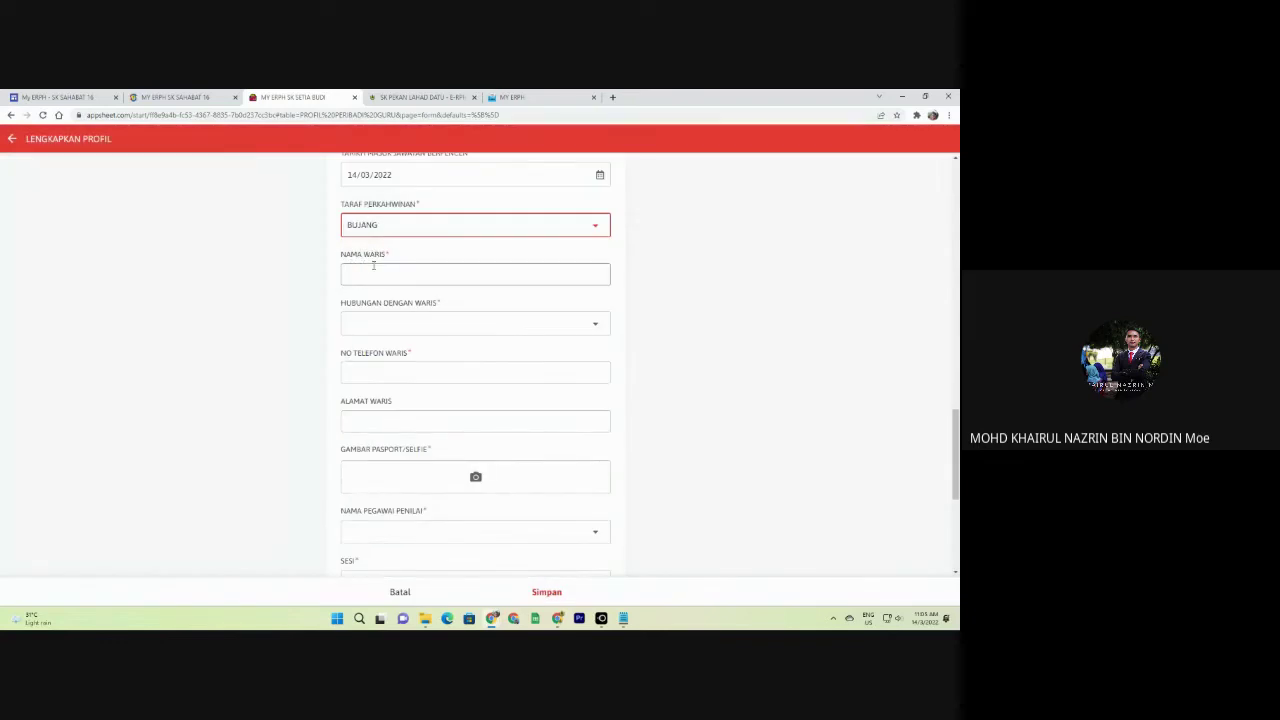
pyautogui.click(385, 222)
pyautogui.click(360, 198)
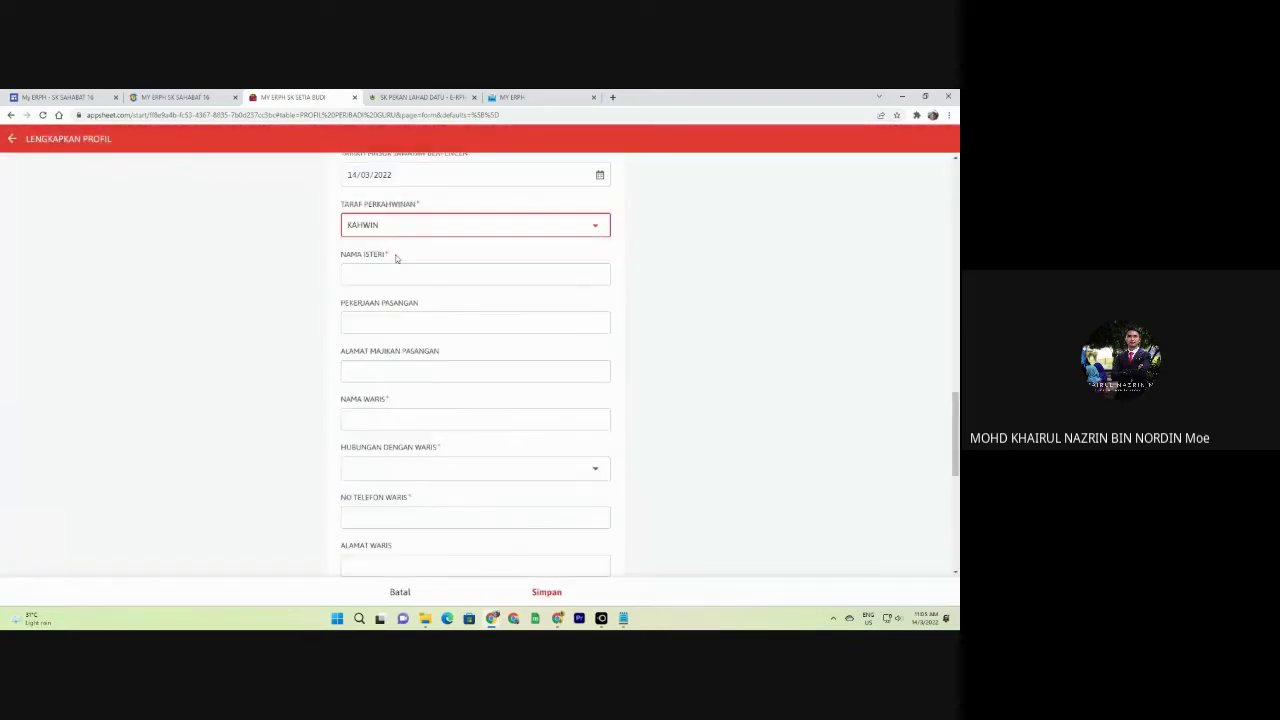
# Enter CONTOH as spouse name and occupation, and autofill the spouse's employer address.
pyautogui.click(369, 276)
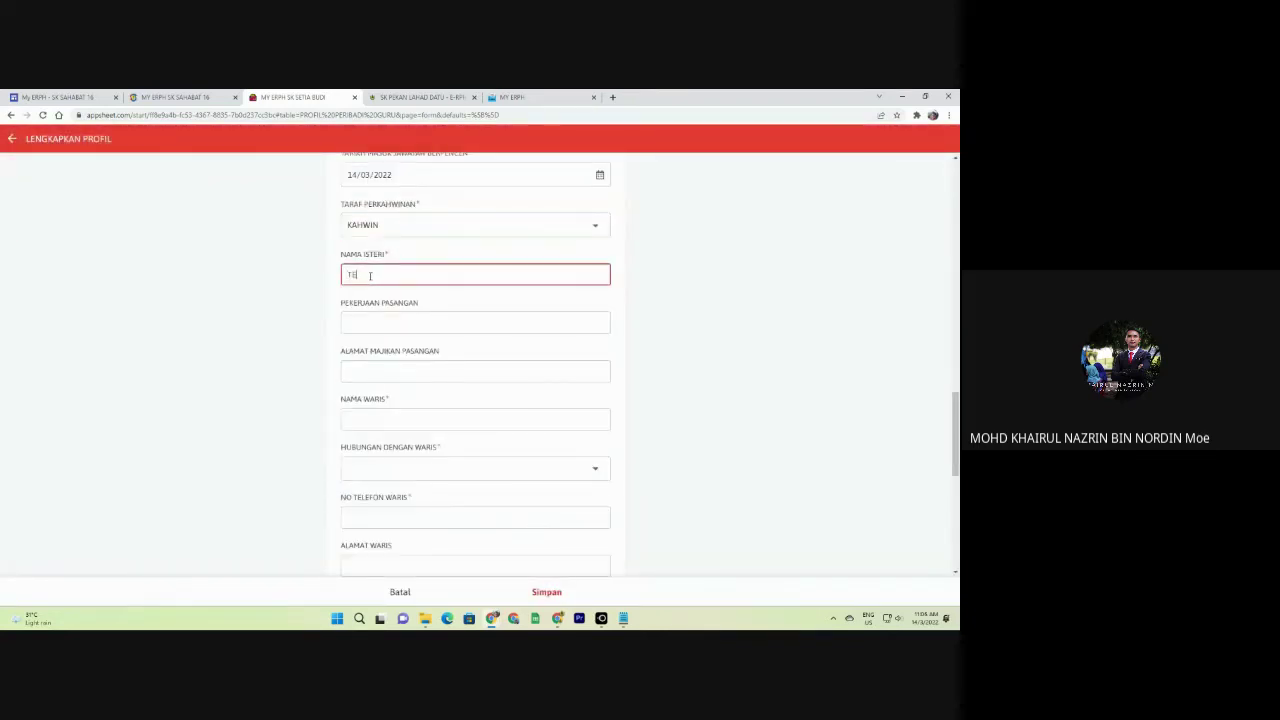
pyautogui.click(426, 323)
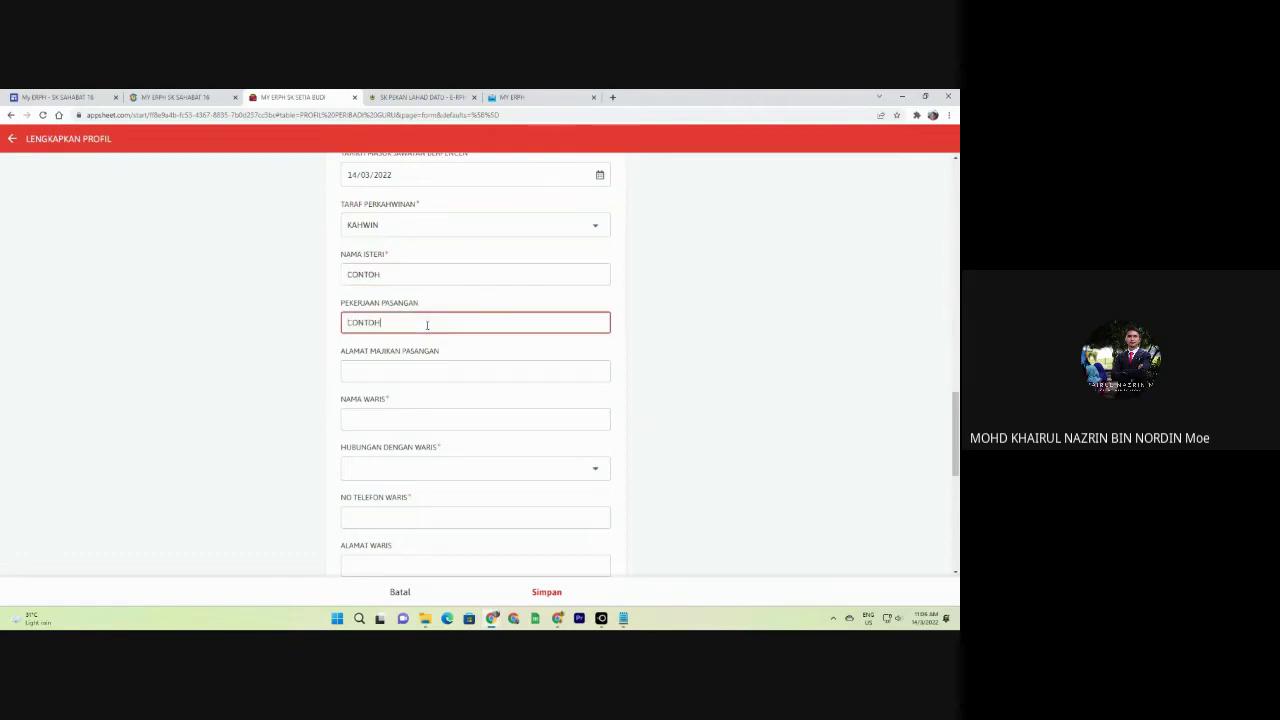
pyautogui.click(418, 366)
pyautogui.click(450, 402)
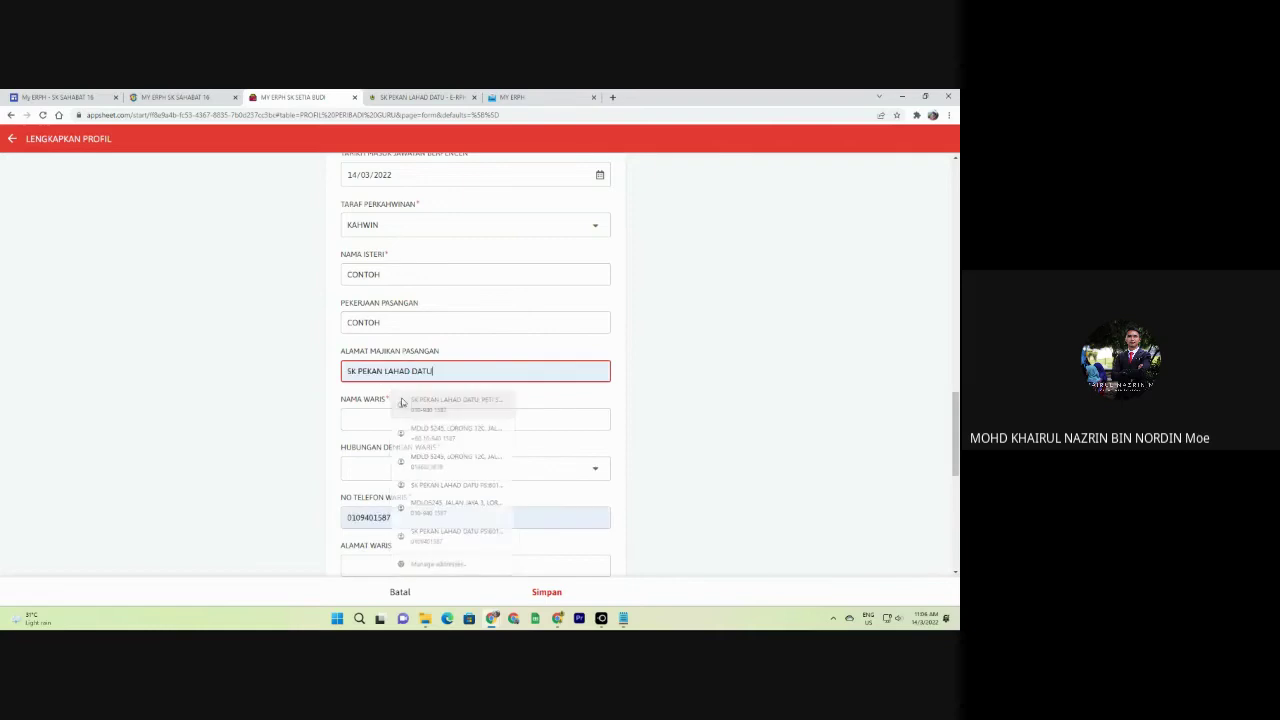
pyautogui.scroll(-3, 400, 280)
pyautogui.click(396, 269)
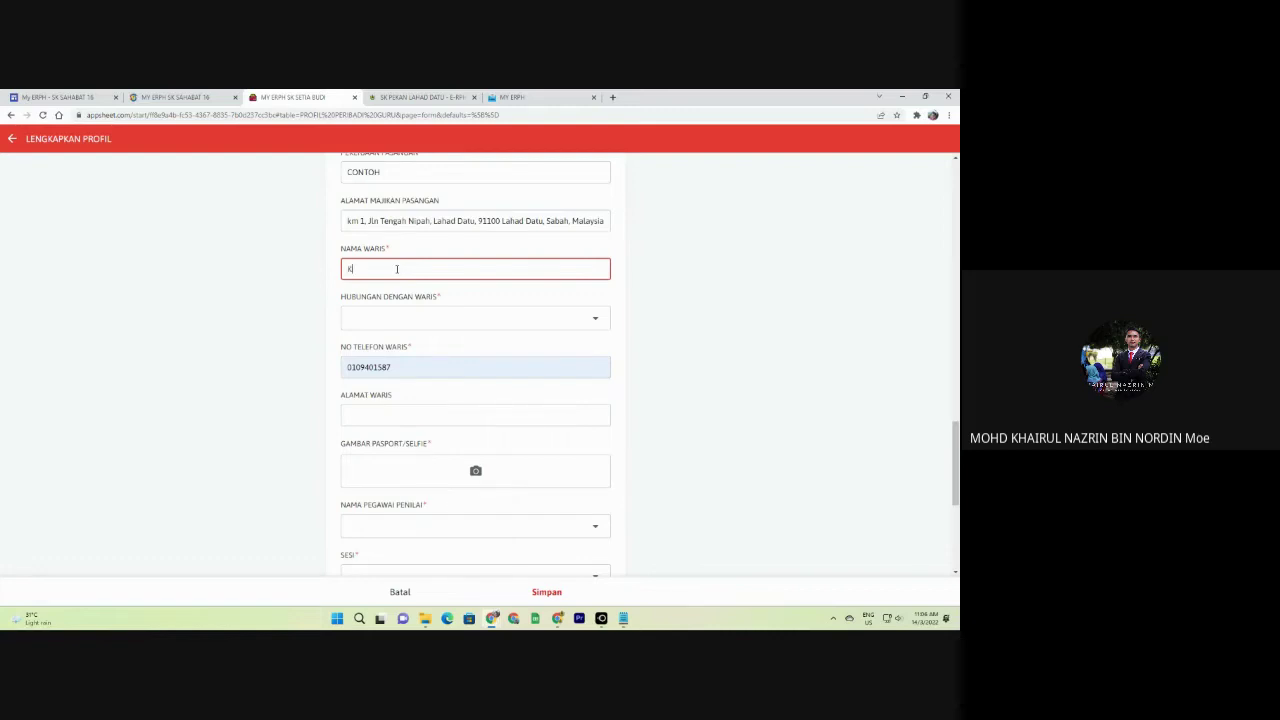
# Set the heir relationship to new value ANAK and autofill the heir's address.
pyautogui.click(445, 318)
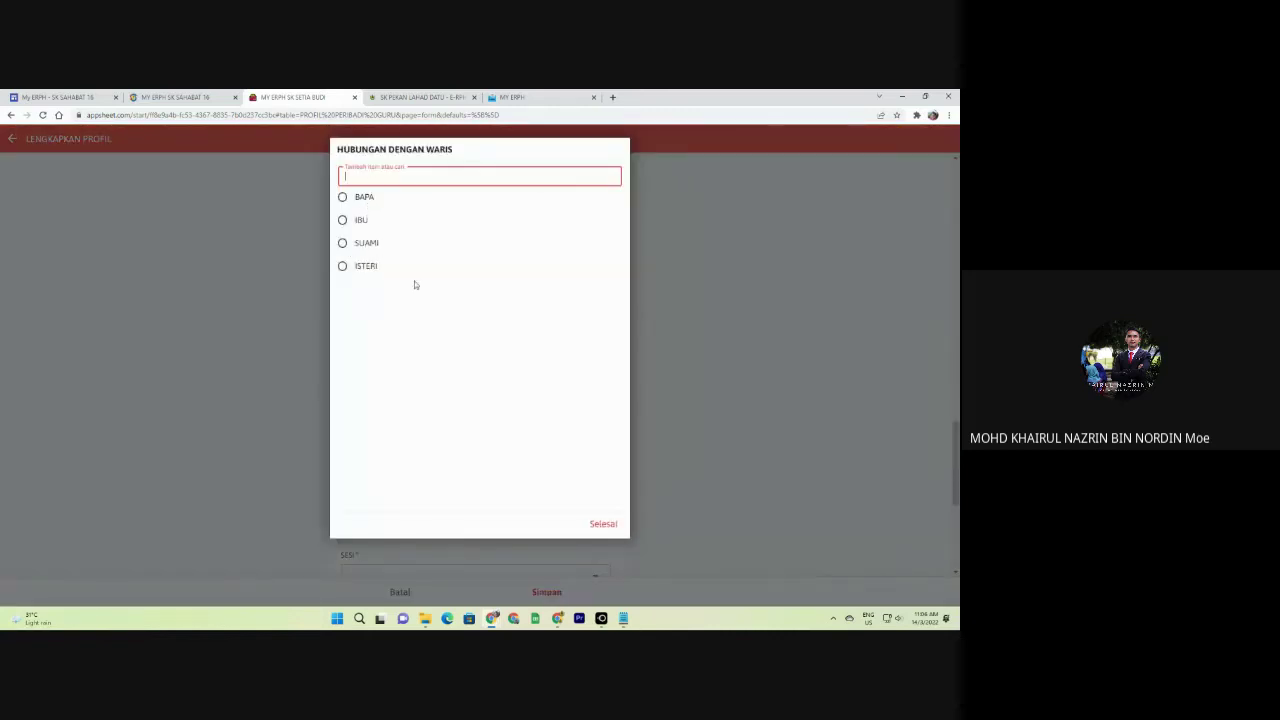
pyautogui.write('ANAK')
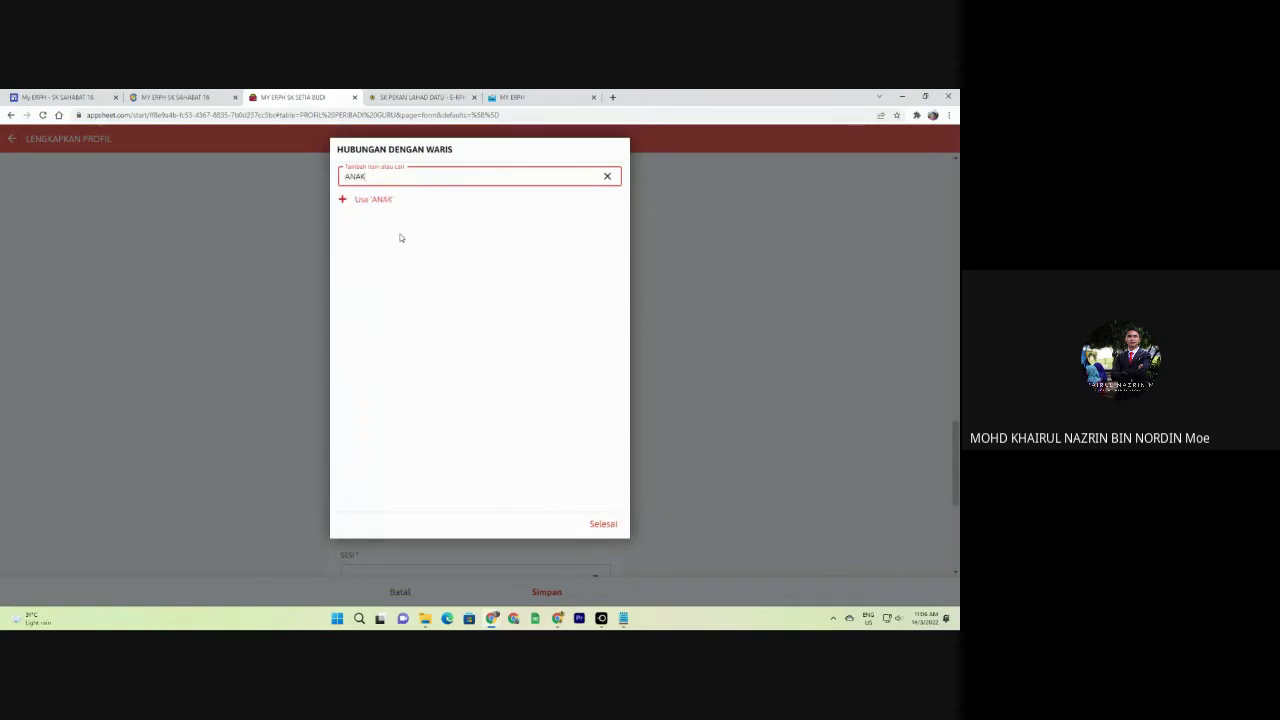
pyautogui.click(374, 202)
pyautogui.click(383, 314)
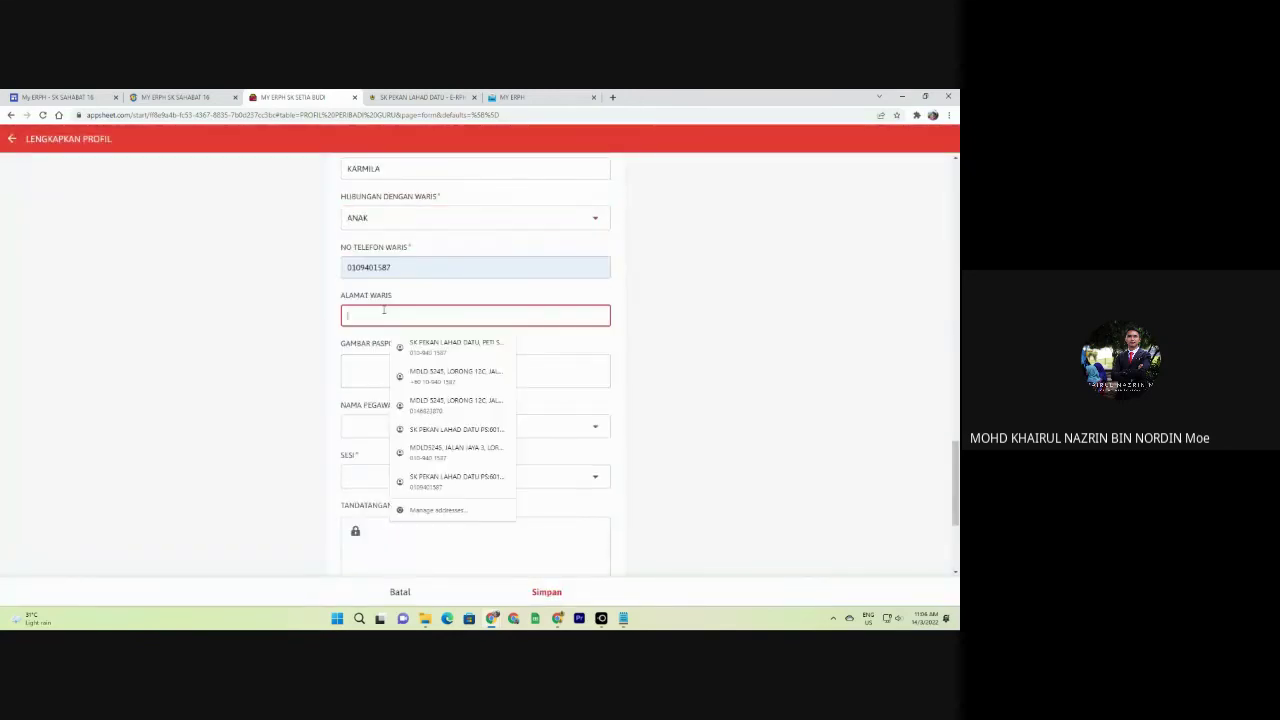
pyautogui.click(450, 346)
pyautogui.scroll(-1, 400, 340)
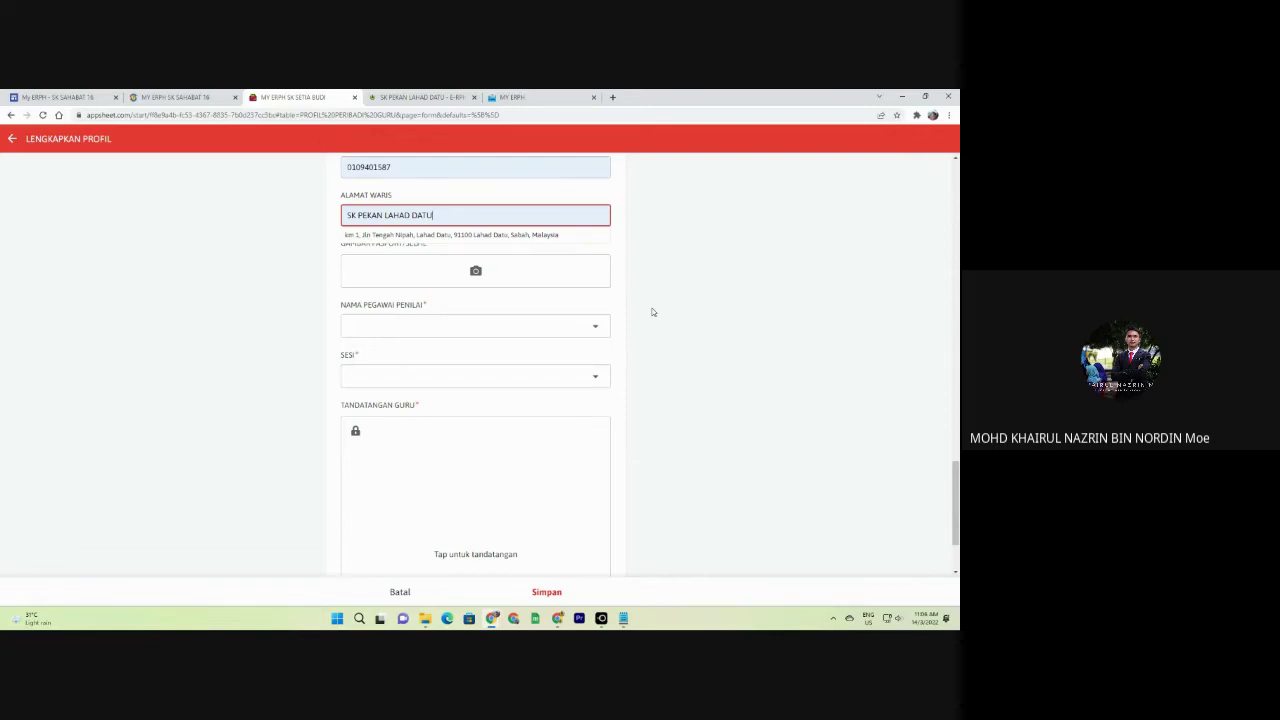
pyautogui.click(515, 97)
pyautogui.scroll(2, 186, 266)
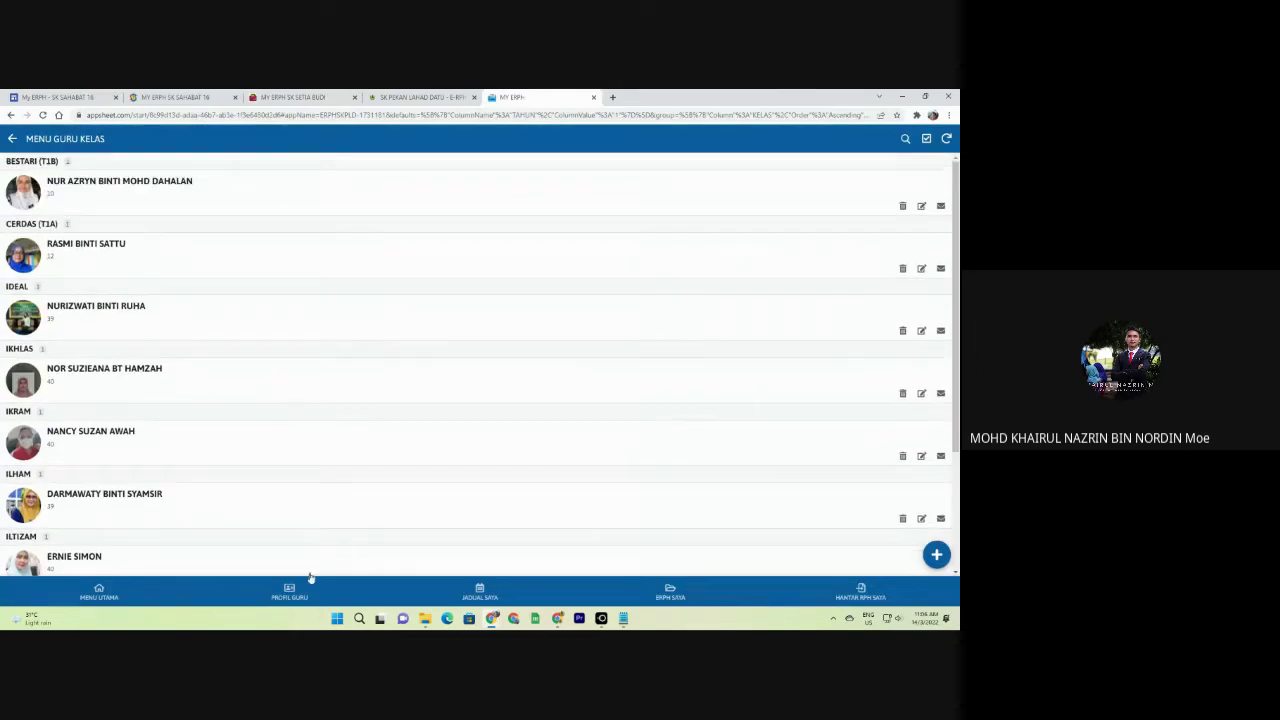
pyautogui.click(116, 592)
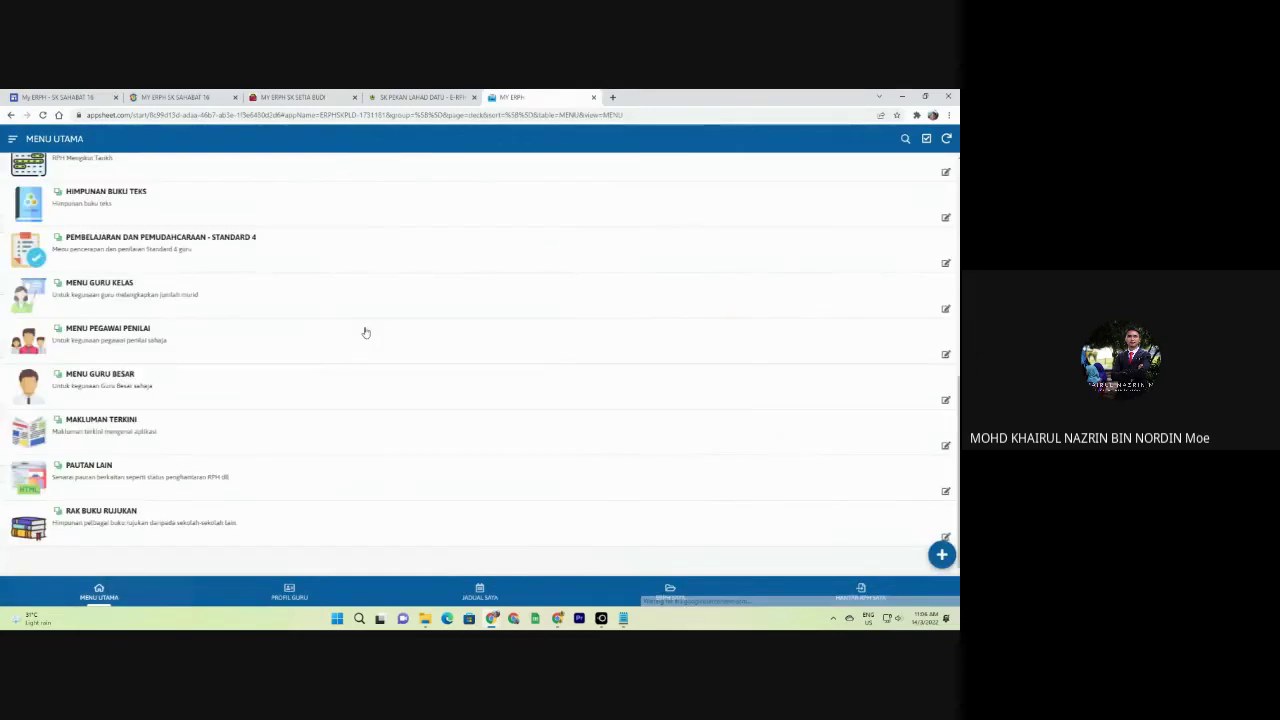
pyautogui.click(239, 386)
pyautogui.click(95, 172)
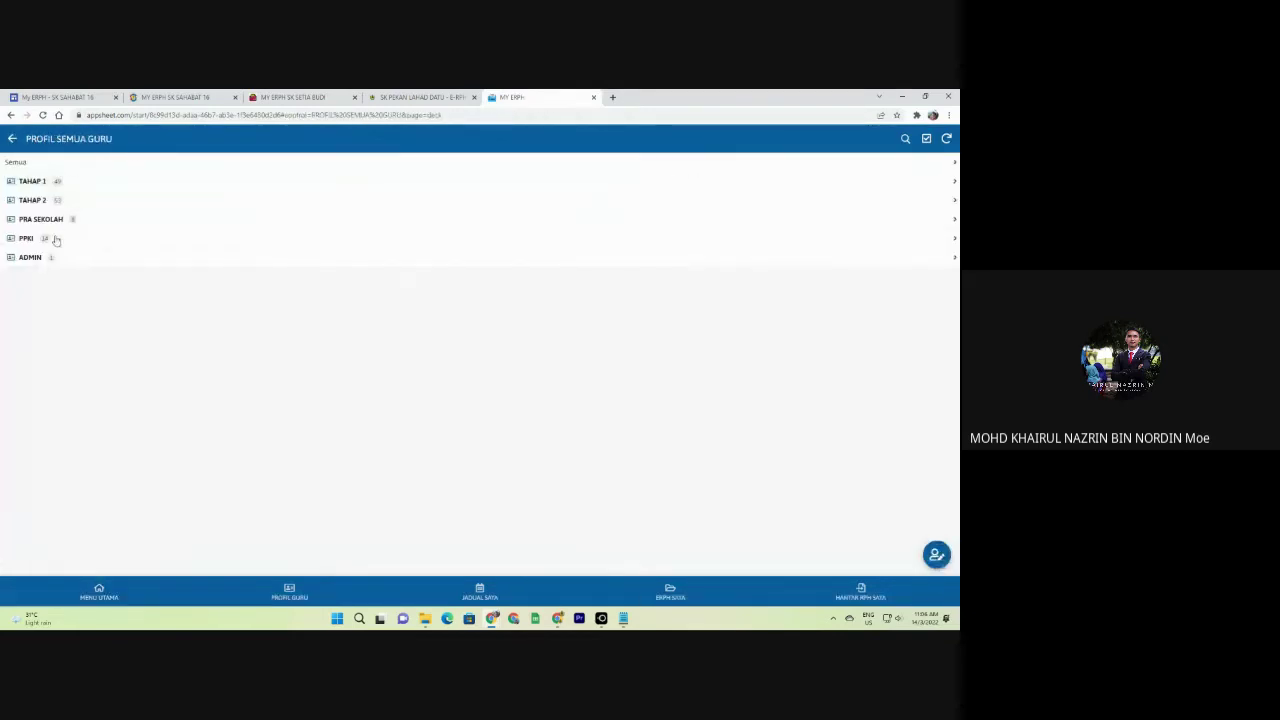
pyautogui.click(51, 167)
pyautogui.scroll(-3, 55, 285)
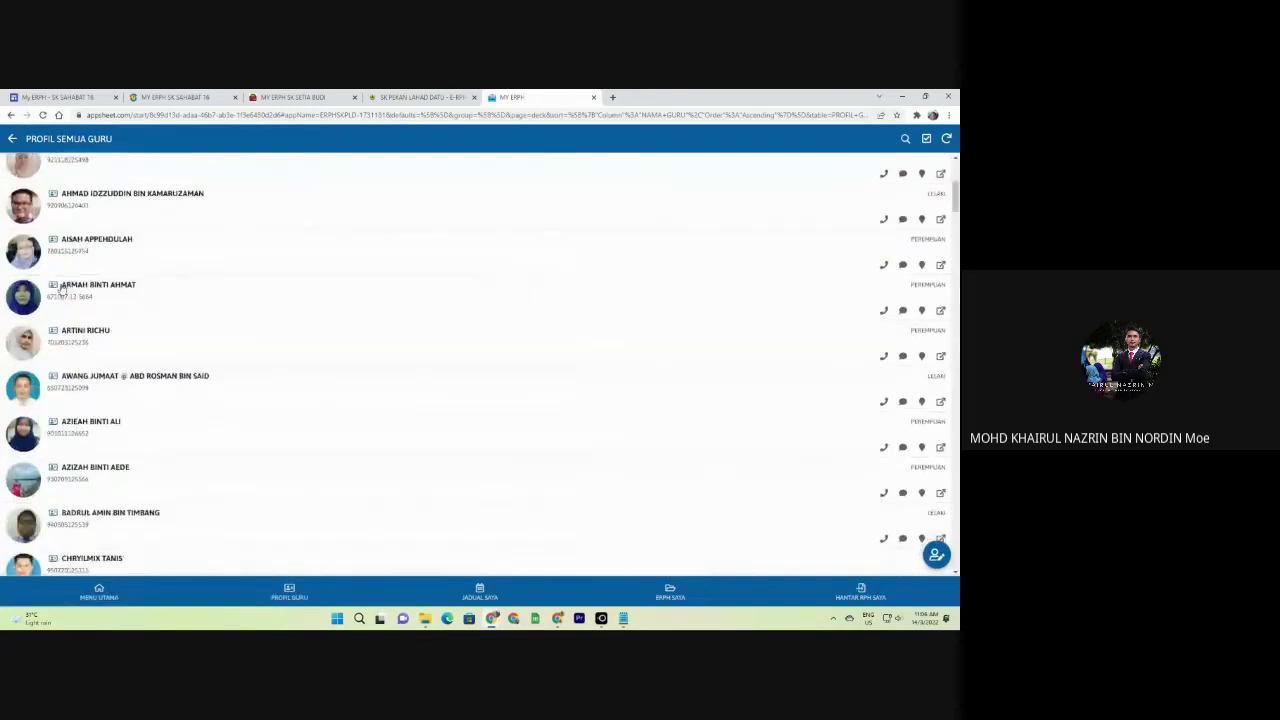
pyautogui.scroll(5, 329, 254)
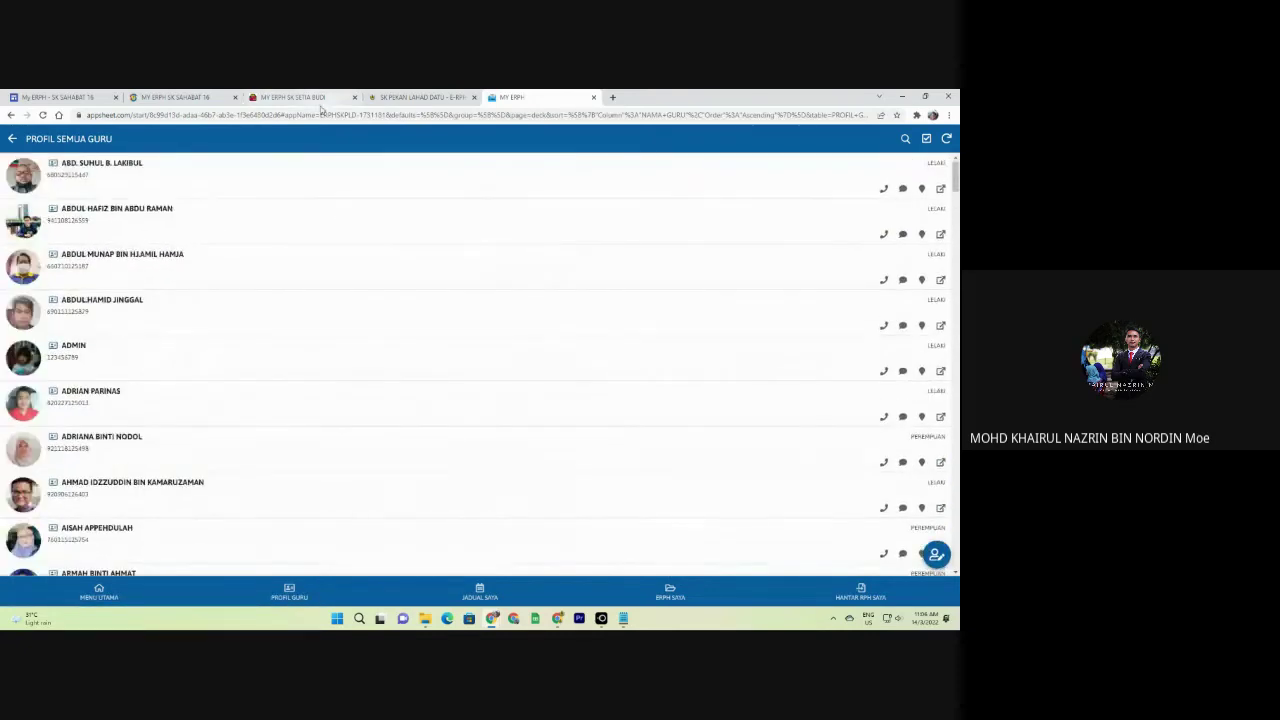
pyautogui.click(283, 95)
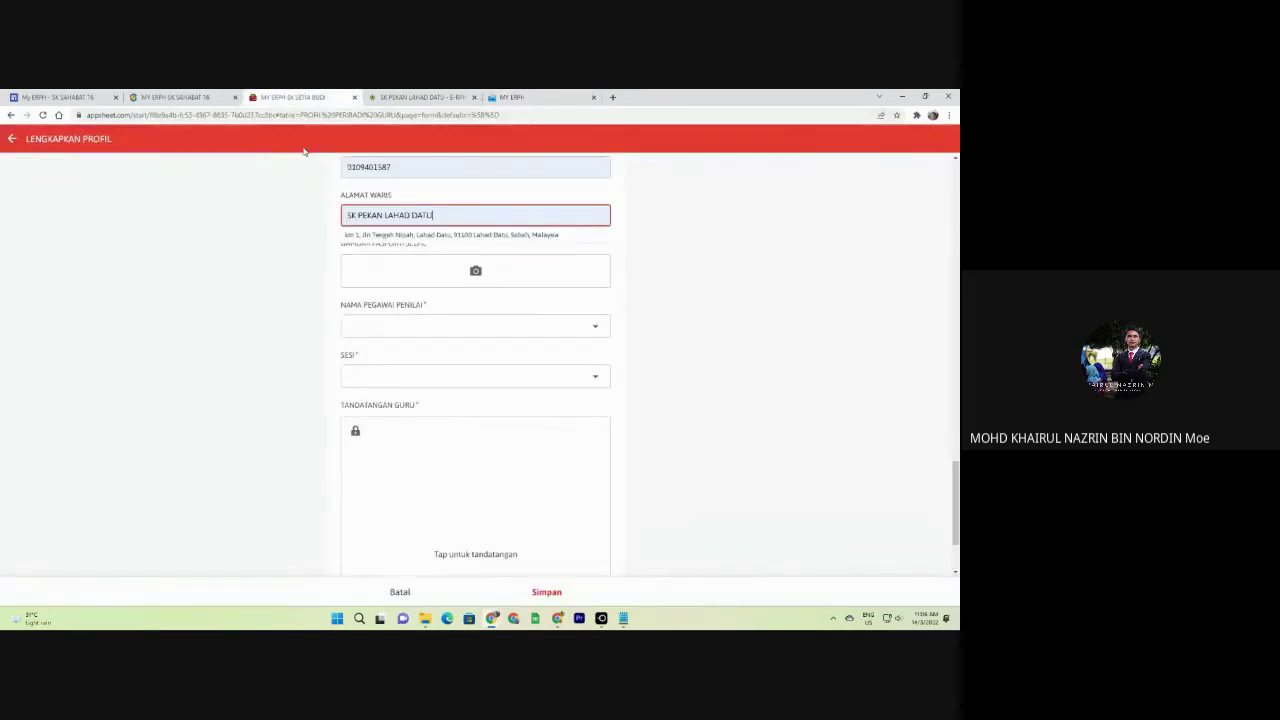
# Upload the running-man image from Pictures as the GAMBAR PASPORT/SELFIE photo.
pyautogui.click(457, 278)
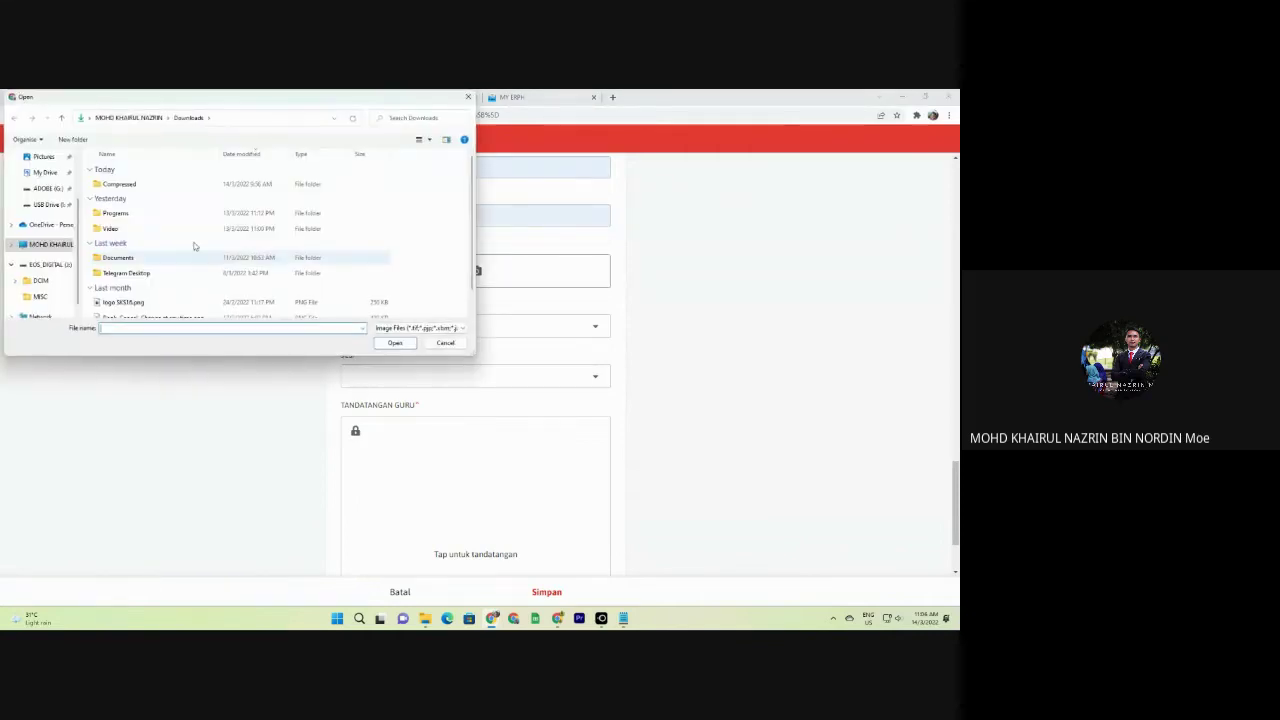
pyautogui.click(44, 158)
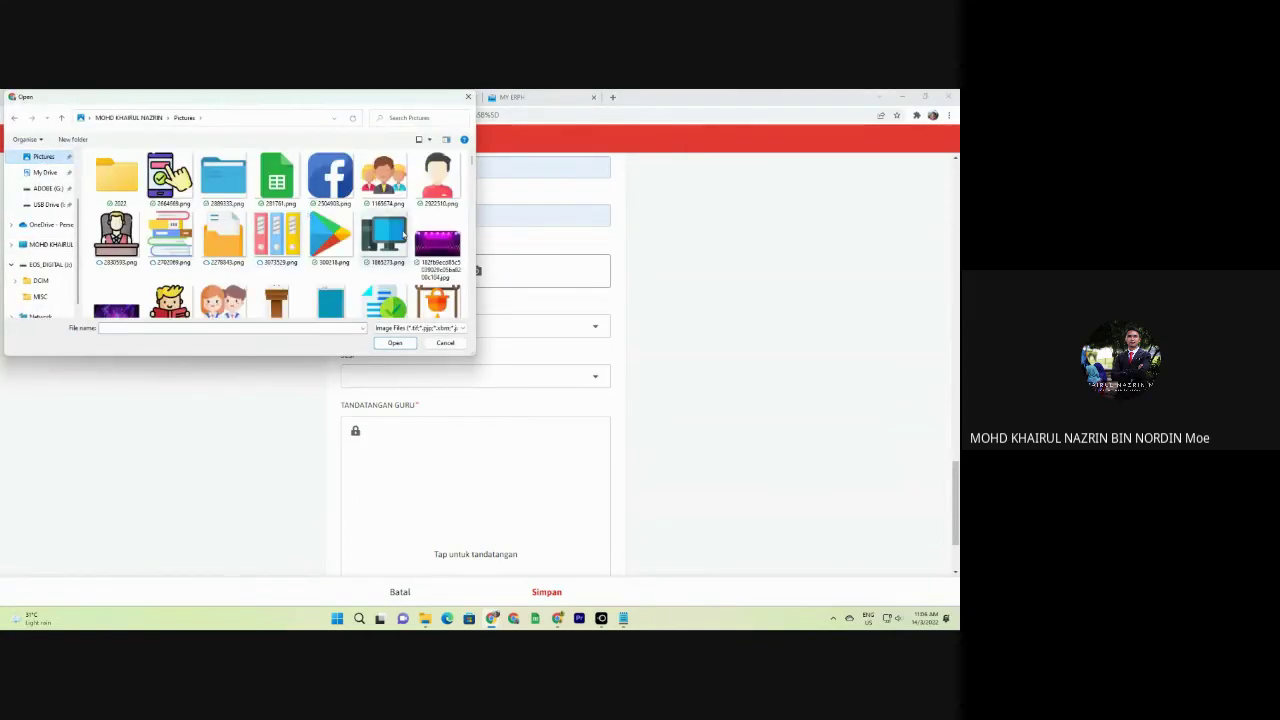
pyautogui.scroll(-10, 389, 210)
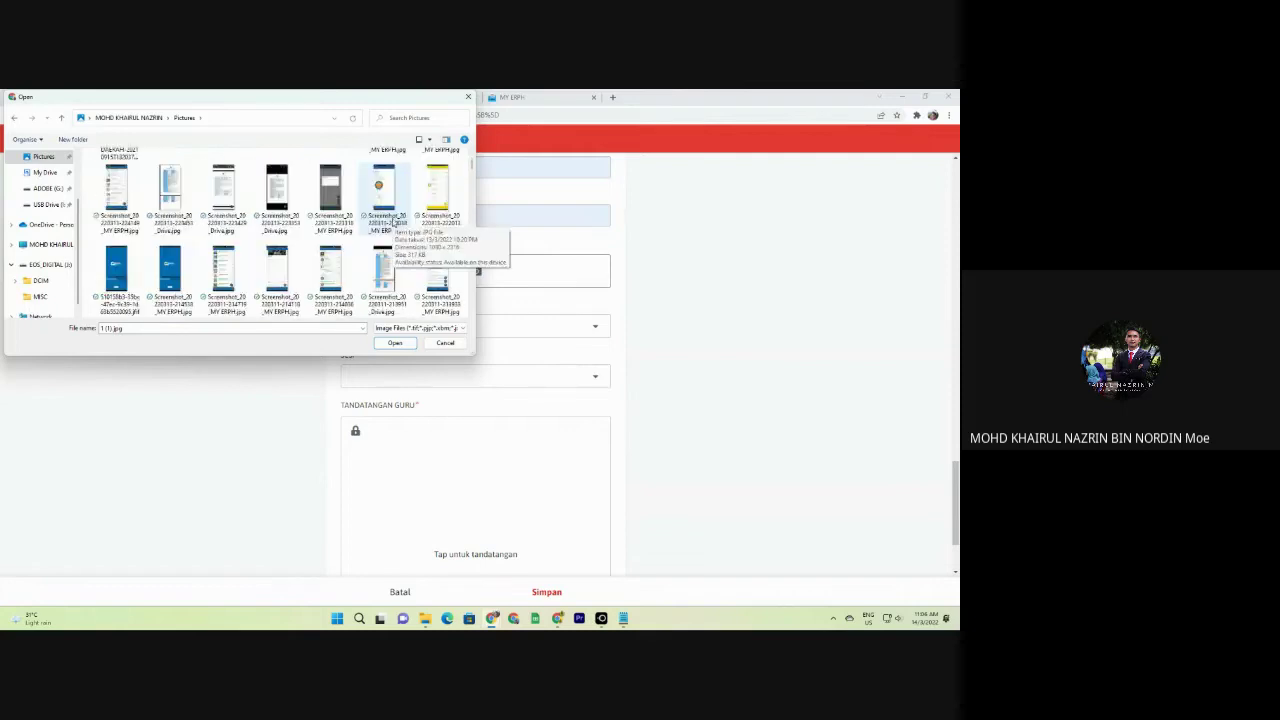
pyautogui.doubleClick(331, 172)
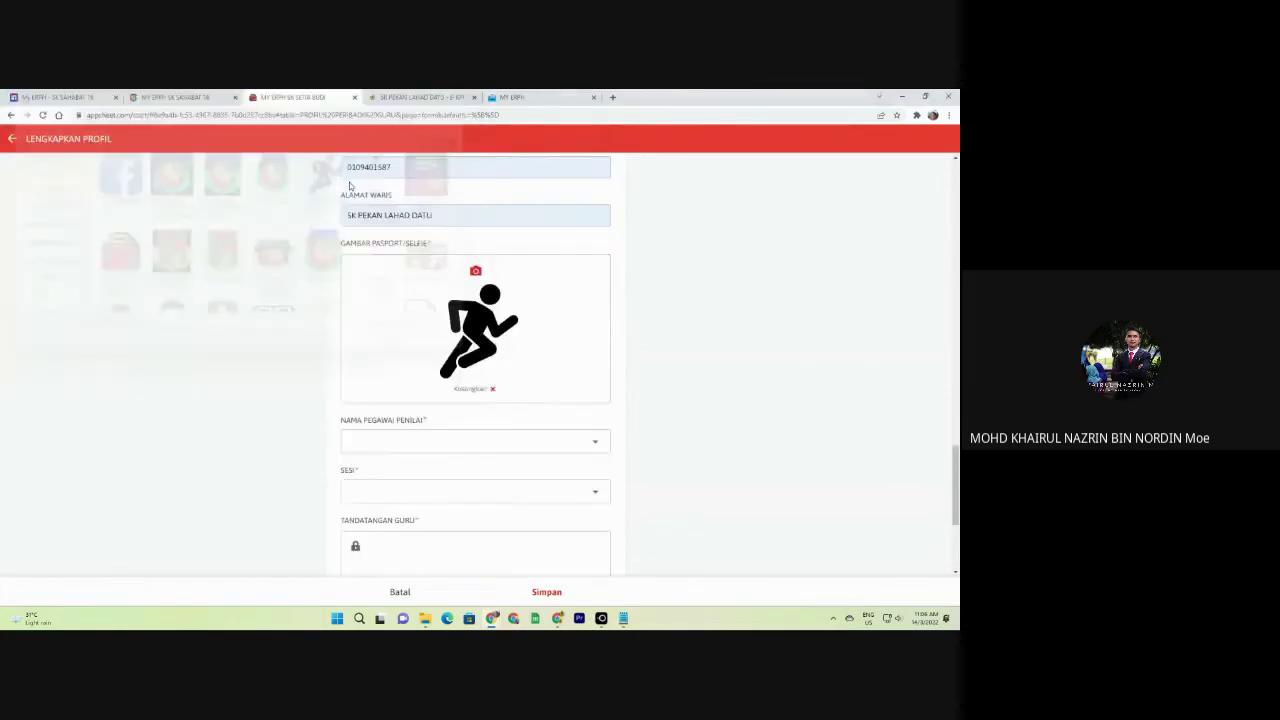
# Choose the only listed officer for NAMA PEGAWAI PENILAI.
pyautogui.click(552, 394)
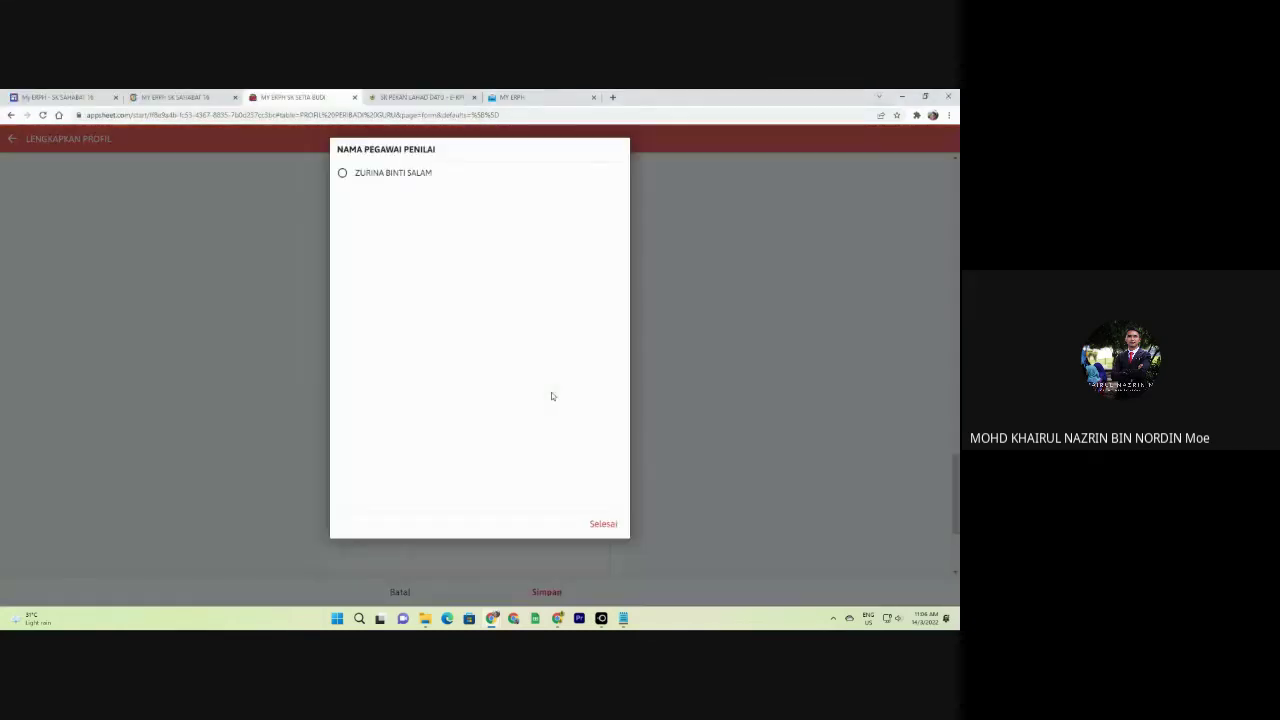
pyautogui.click(666, 362)
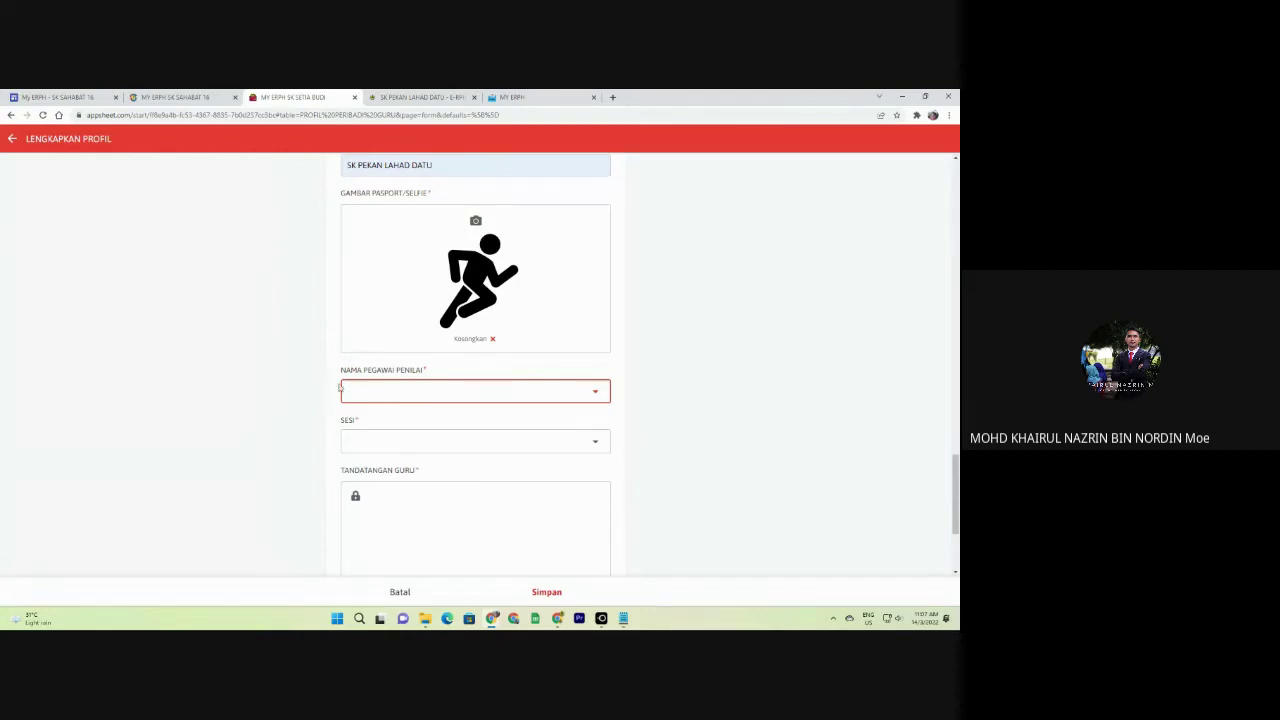
pyautogui.click(372, 392)
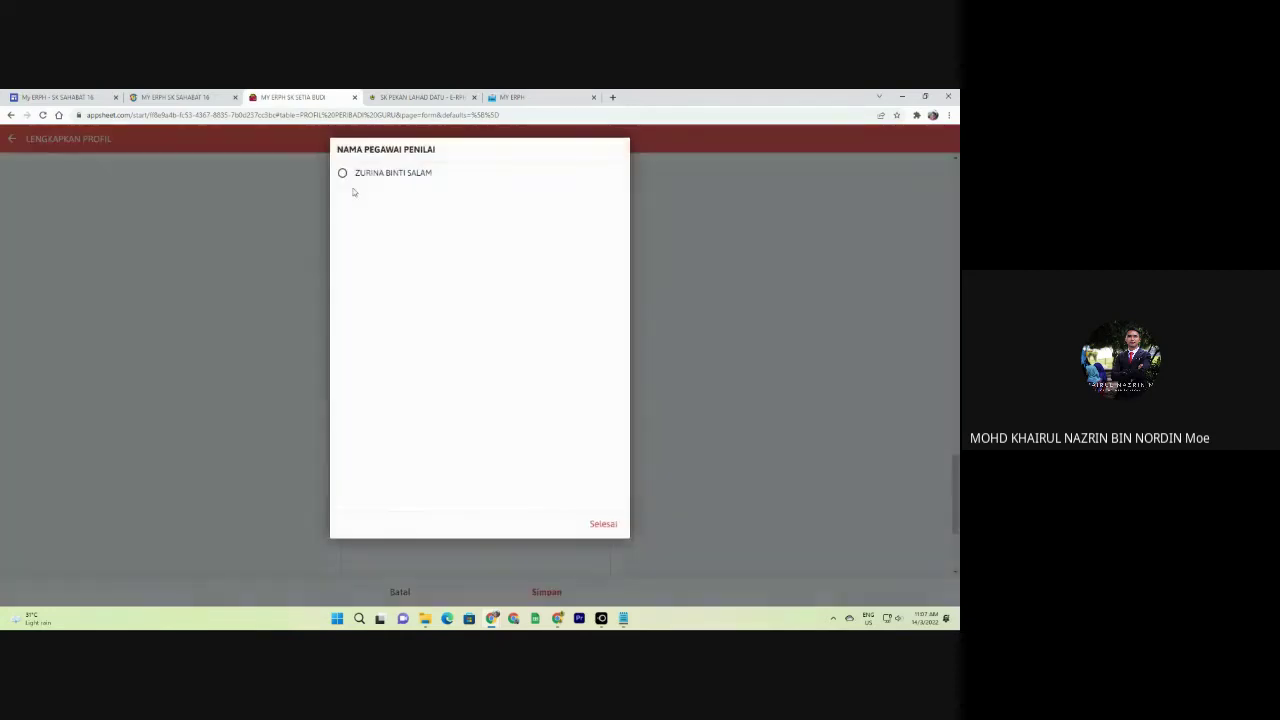
pyautogui.click(410, 176)
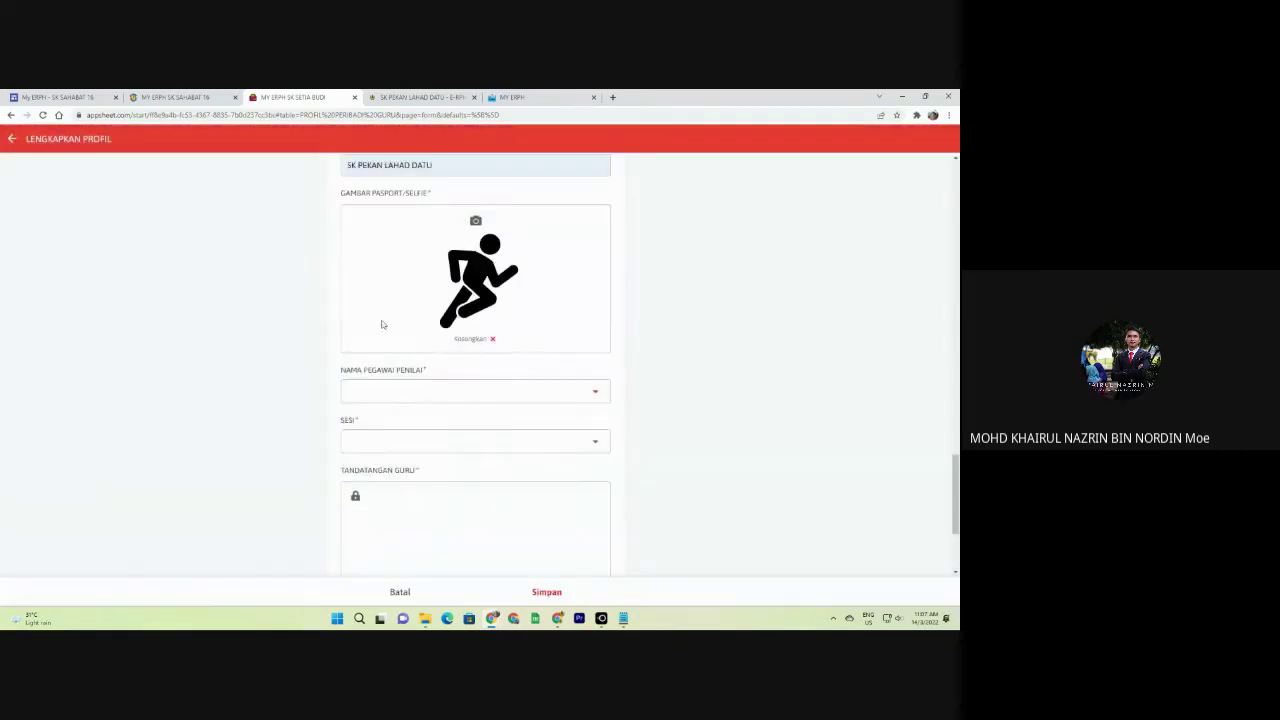
pyautogui.scroll(-1, 400, 346)
# Add PERDANA as a new SESI option and keep it selected.
pyautogui.click(380, 343)
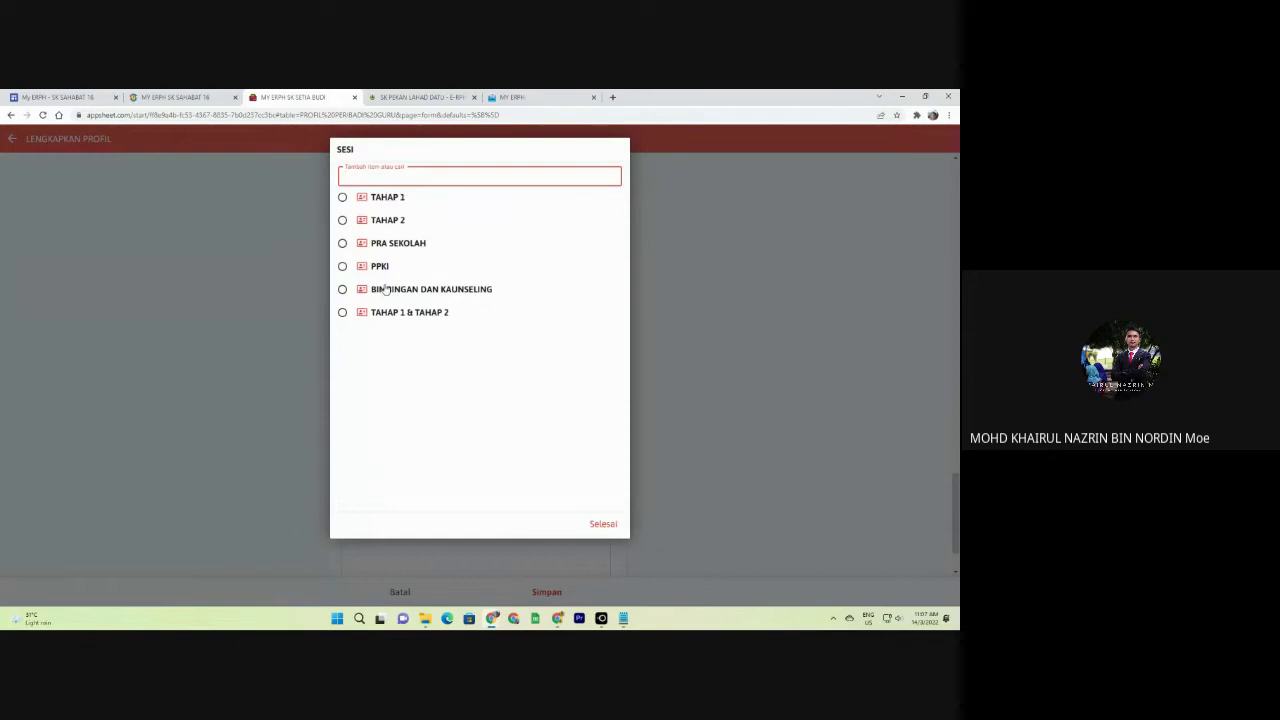
pyautogui.write('PER')
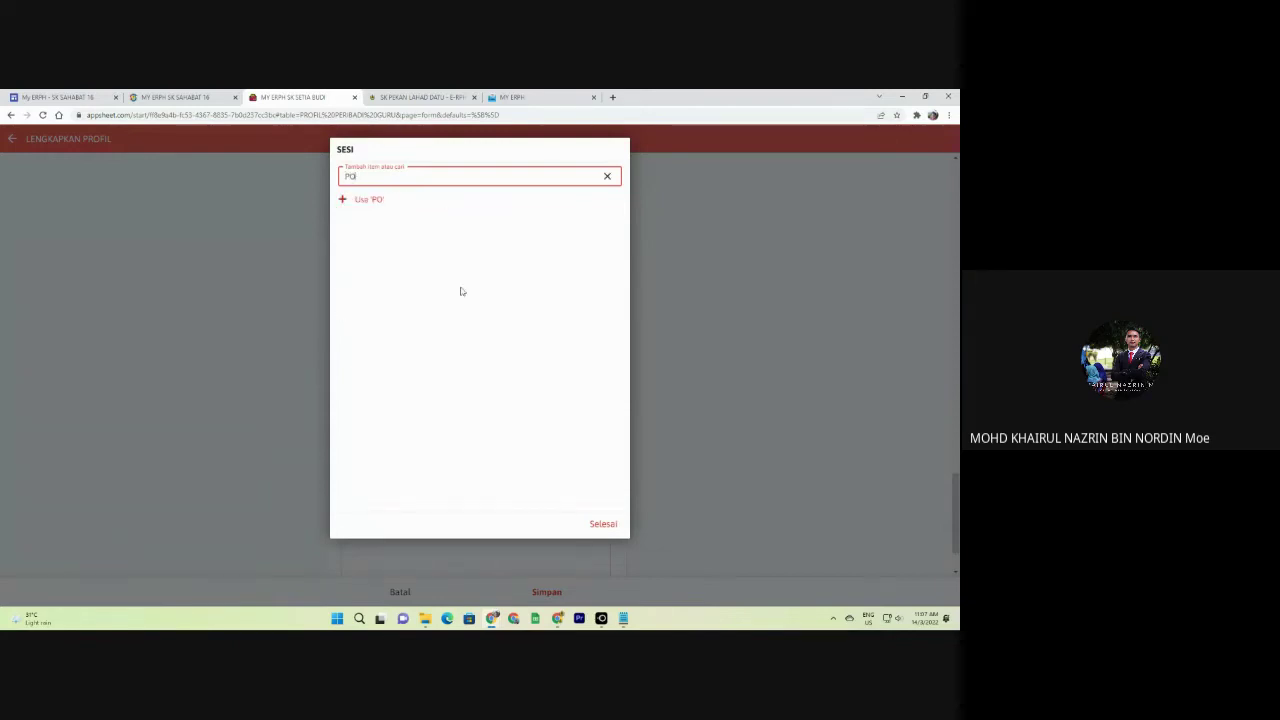
pyautogui.write('DANA')
pyautogui.click(410, 201)
pyautogui.click(480, 345)
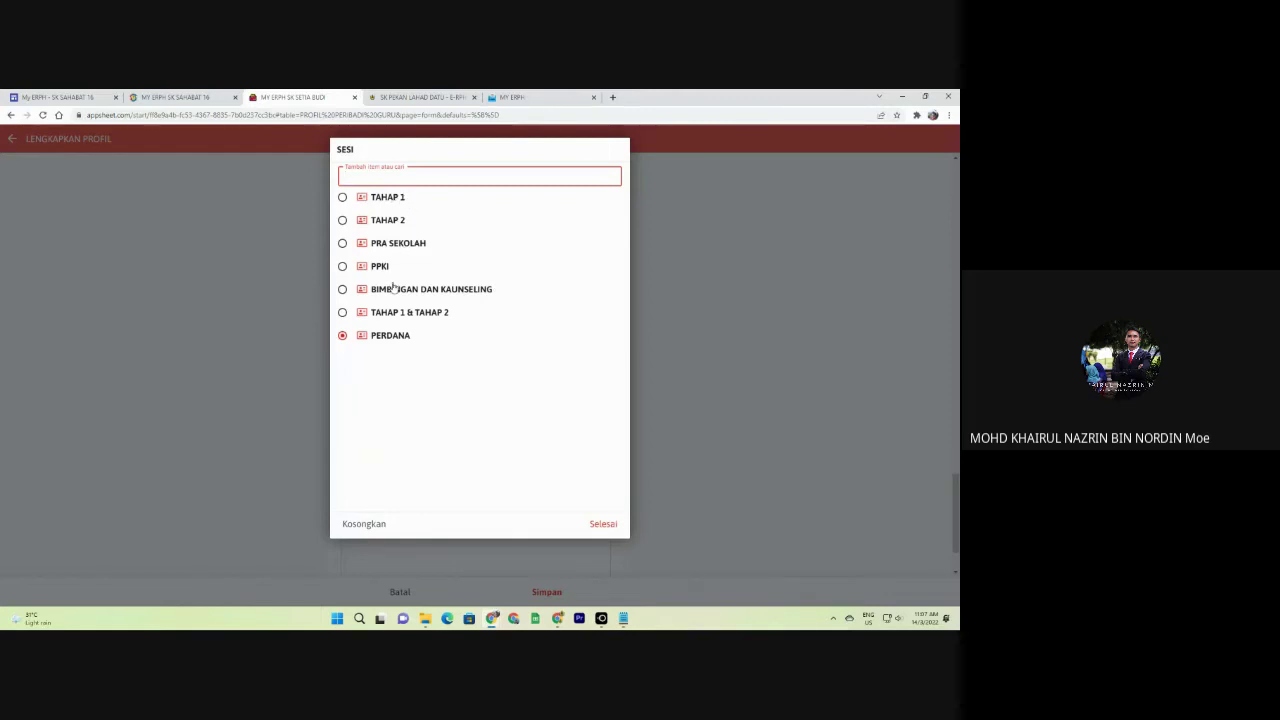
pyautogui.click(297, 243)
pyautogui.scroll(-1, 303, 274)
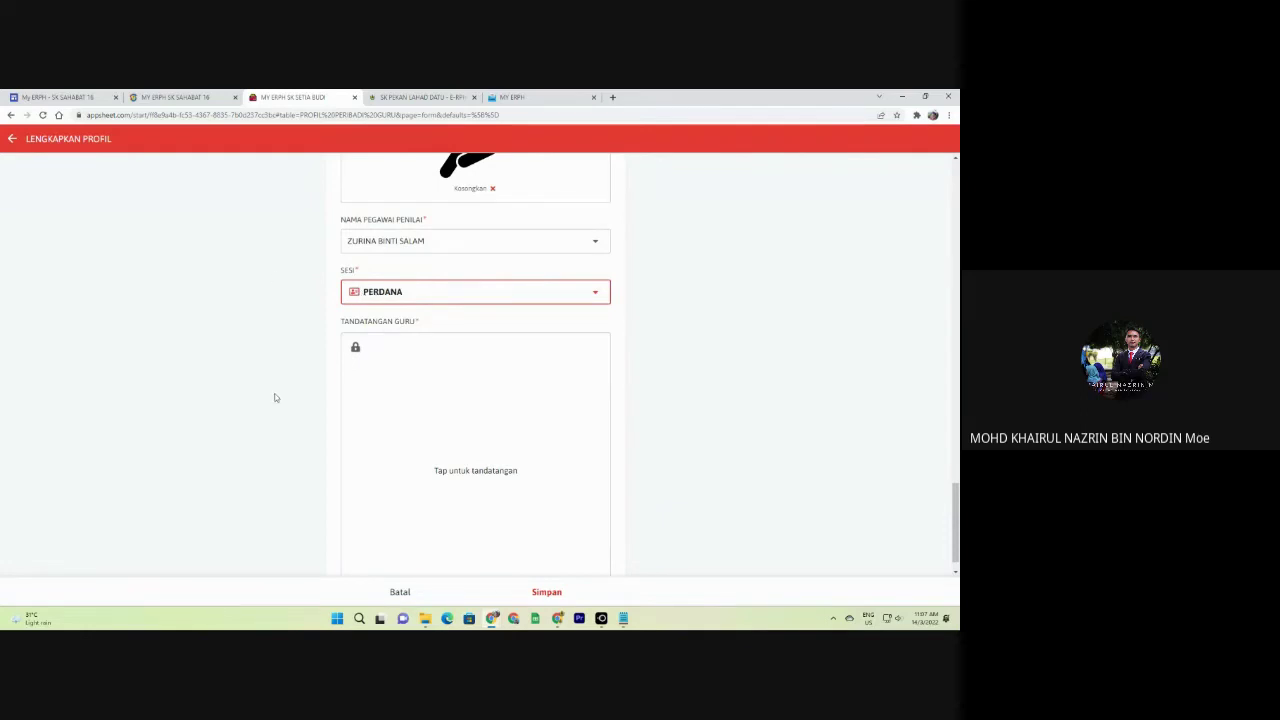
# In the other MY ERPH app, open RPH SEMUA GURU under MENU GURU BESAR for 2022.
pyautogui.click(524, 96)
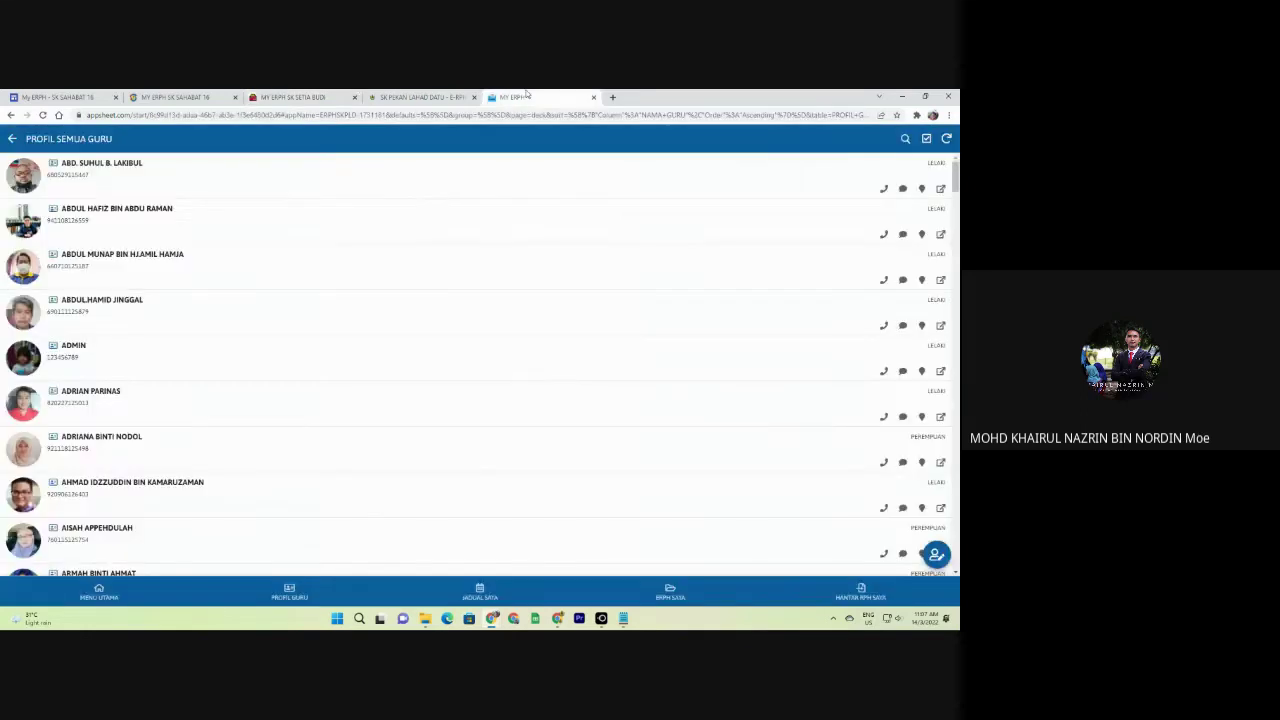
pyautogui.click(100, 590)
pyautogui.click(102, 378)
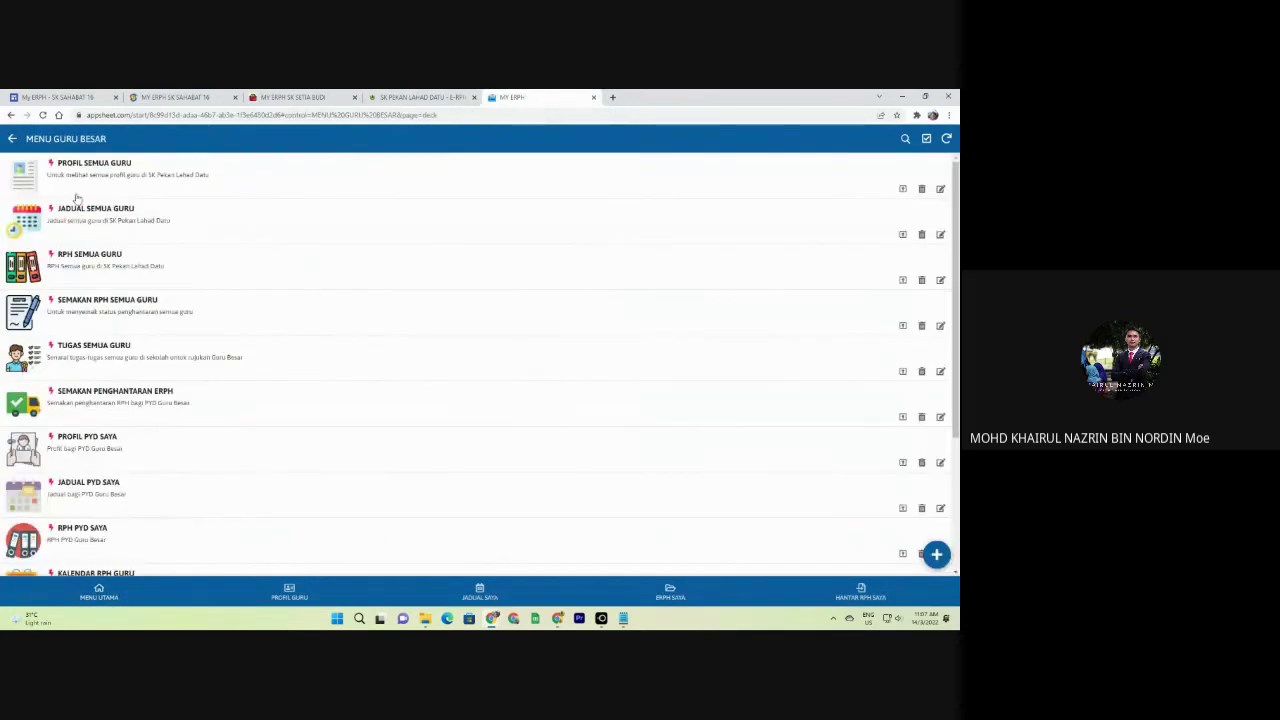
pyautogui.click(95, 254)
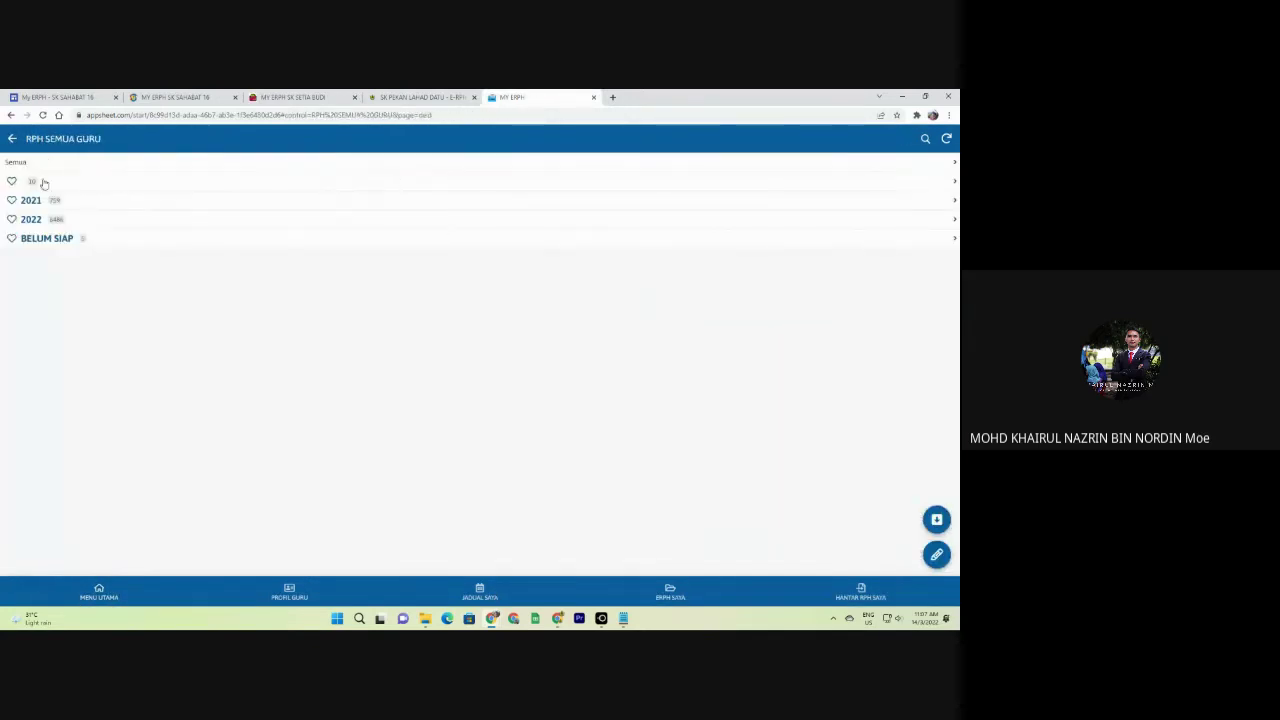
pyautogui.click(40, 220)
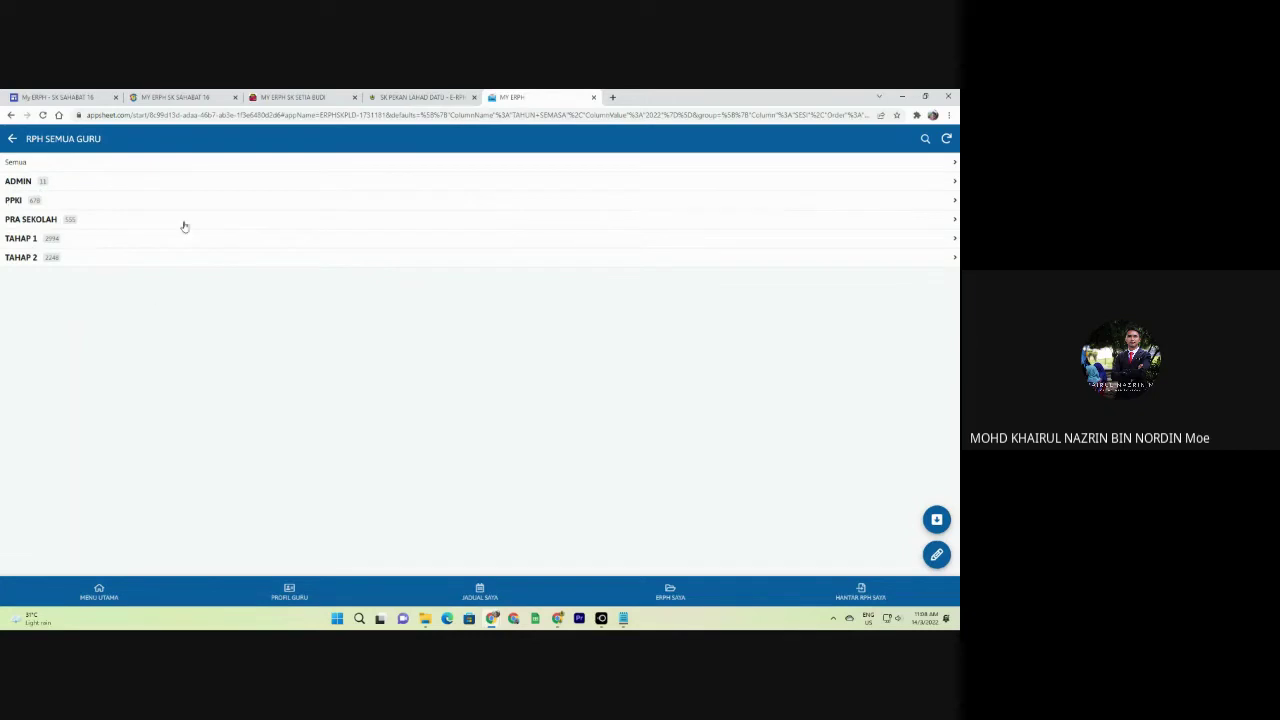
# View a TAHAP 1 teacher's MINGGU 43 lesson plan cards, then return to the SK Setia Budi form.
pyautogui.click(30, 246)
pyautogui.scroll(-7, 133, 270)
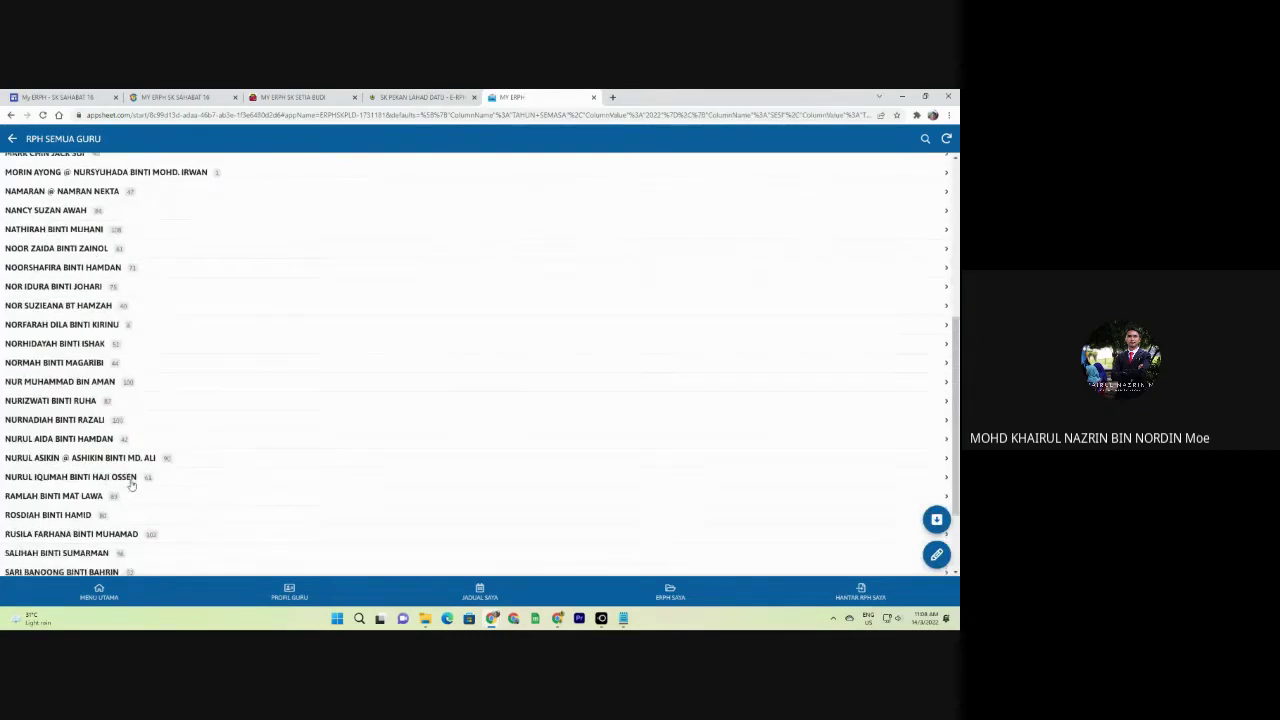
pyautogui.scroll(7, 131, 296)
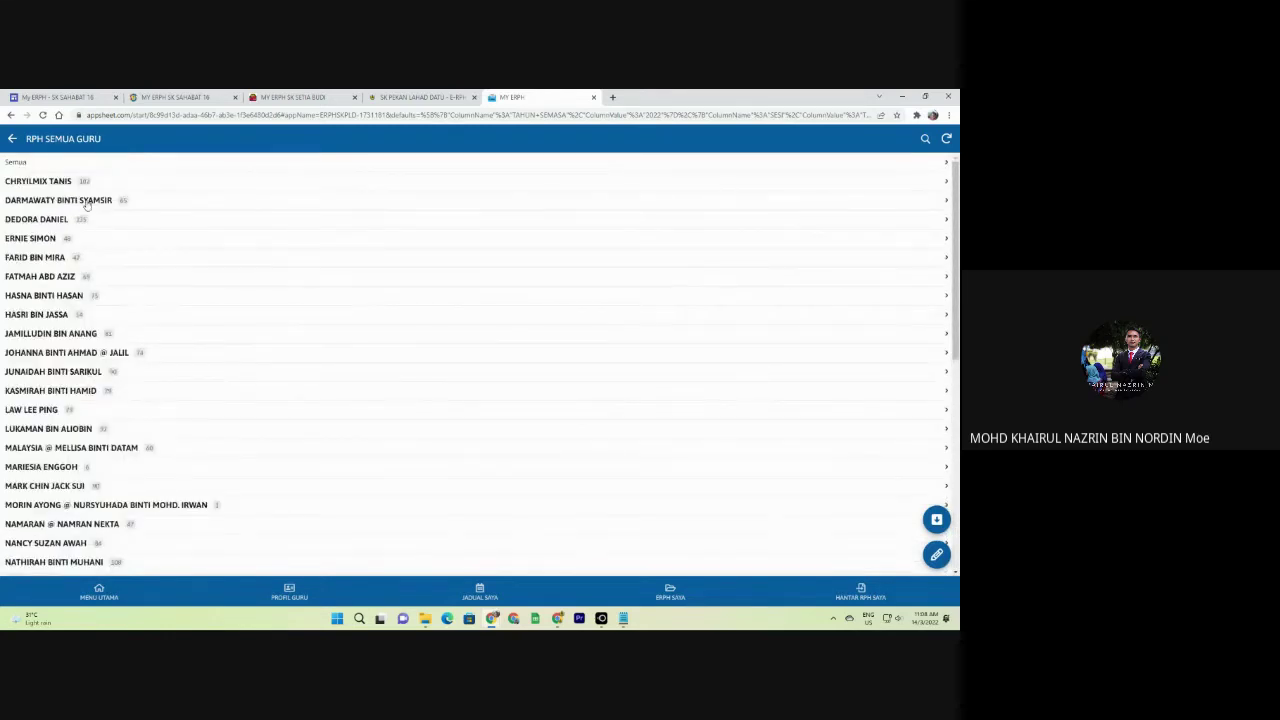
pyautogui.click(82, 190)
pyautogui.click(81, 188)
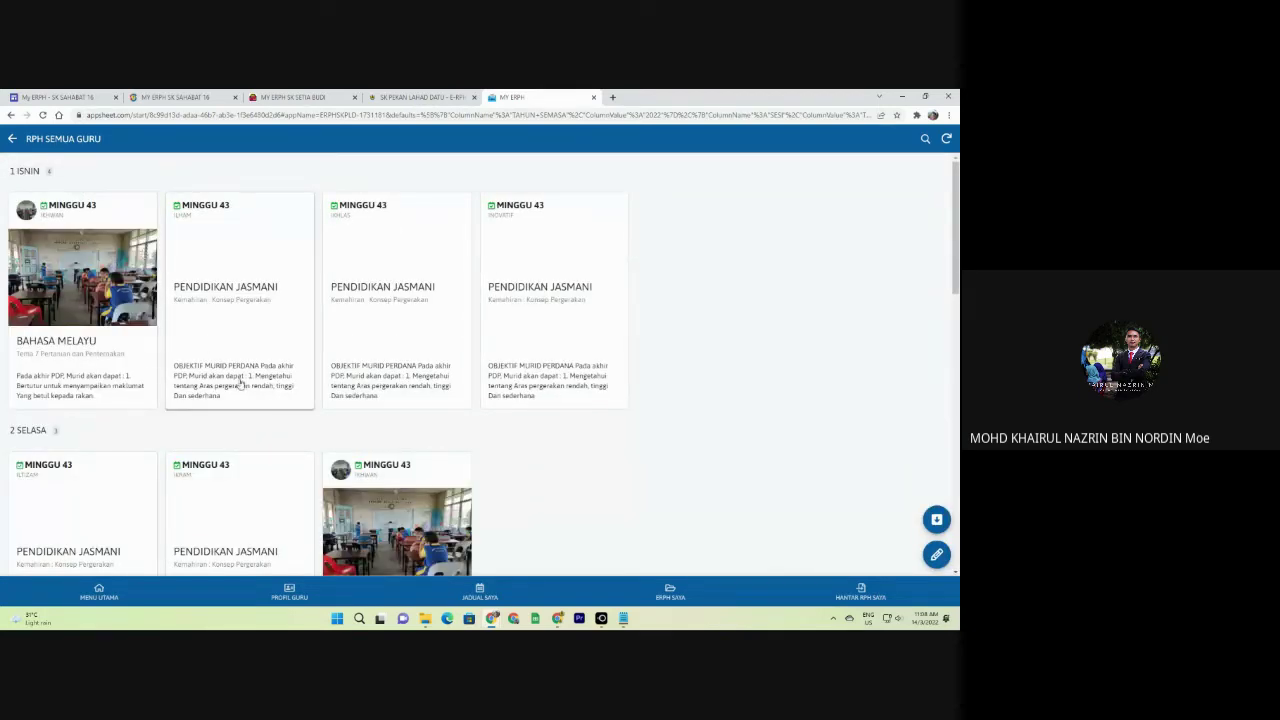
pyautogui.scroll(-4, 430, 393)
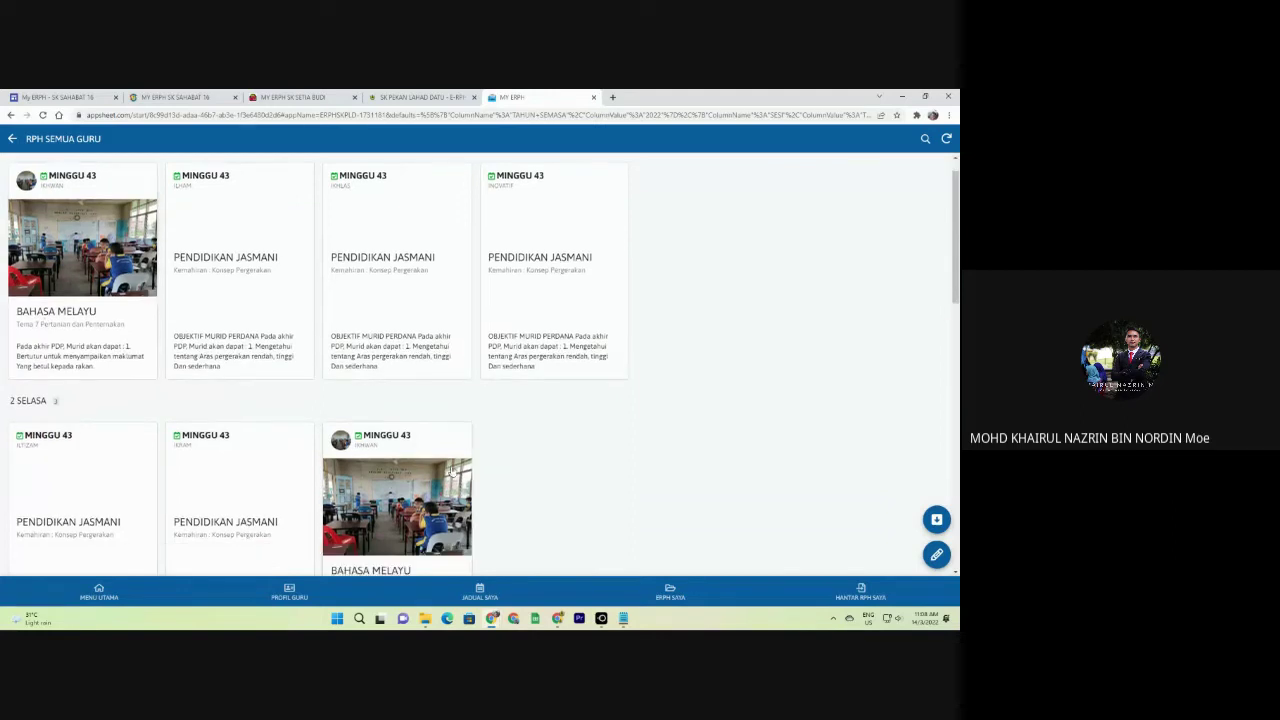
pyautogui.scroll(4, 430, 393)
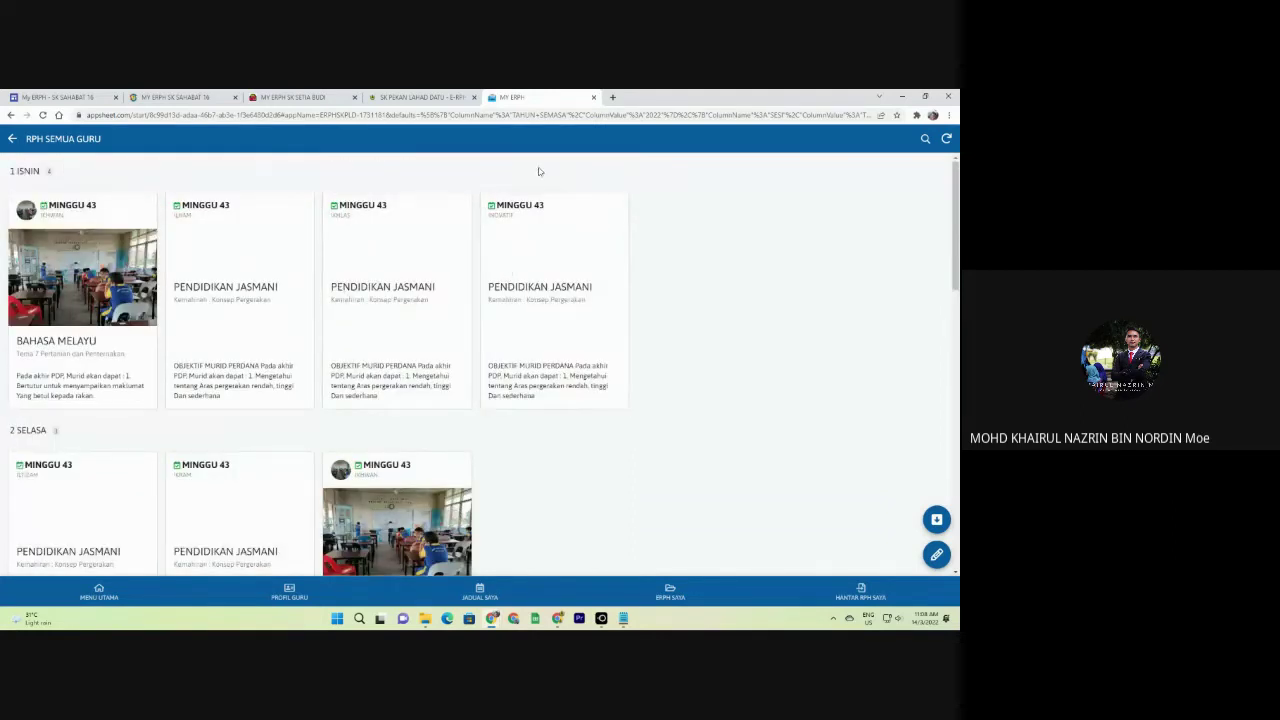
pyautogui.click(300, 97)
# Draw a signature in the Tandatangan Guru pad, then return to the MINGGU 43 records.
pyautogui.scroll(-1, 371, 315)
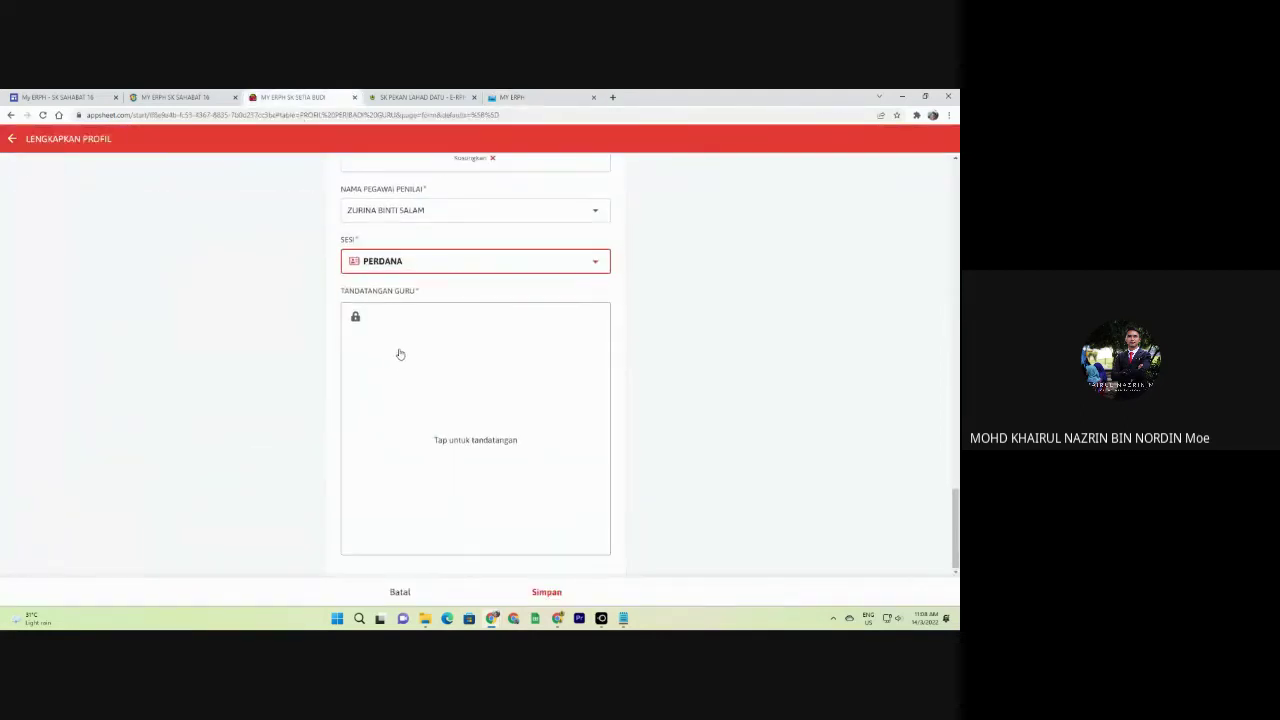
pyautogui.click(490, 438)
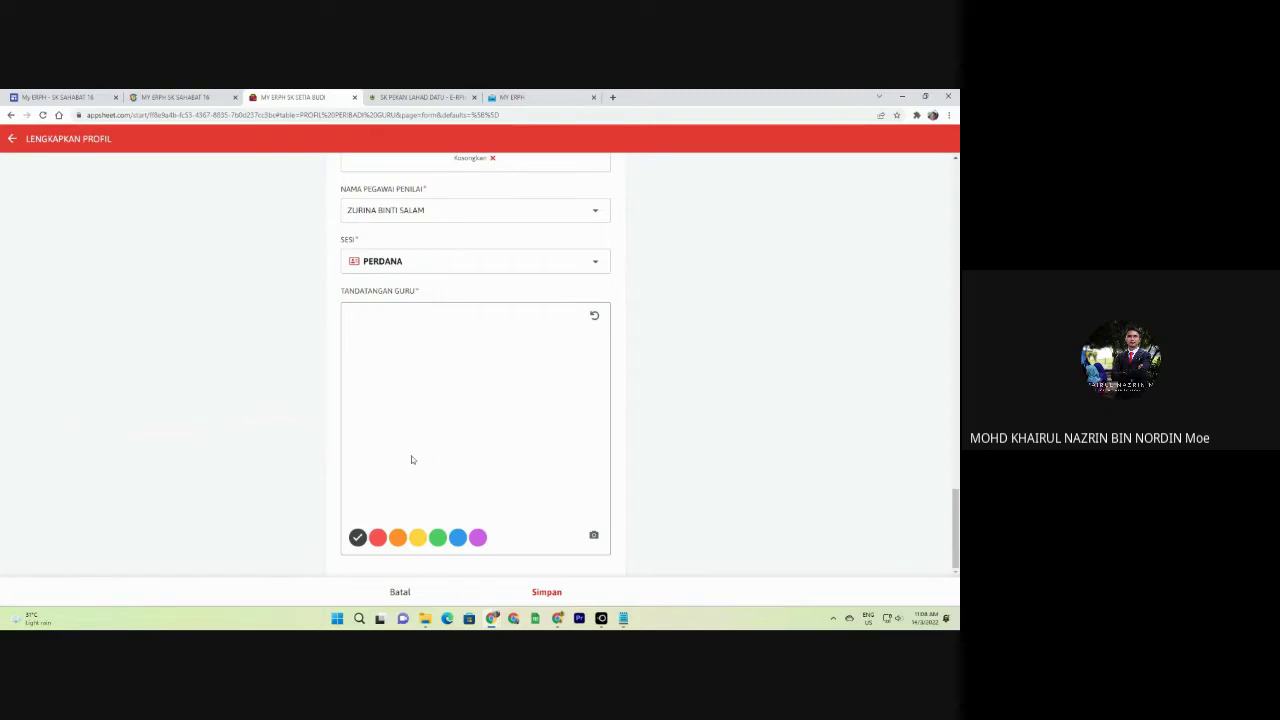
pyautogui.moveTo(411, 460)
pyautogui.mouseDown()
pyautogui.moveTo(416, 428)
pyautogui.moveTo(503, 420)
pyautogui.moveTo(509, 403)
pyautogui.moveTo(476, 412)
pyautogui.mouseUp()
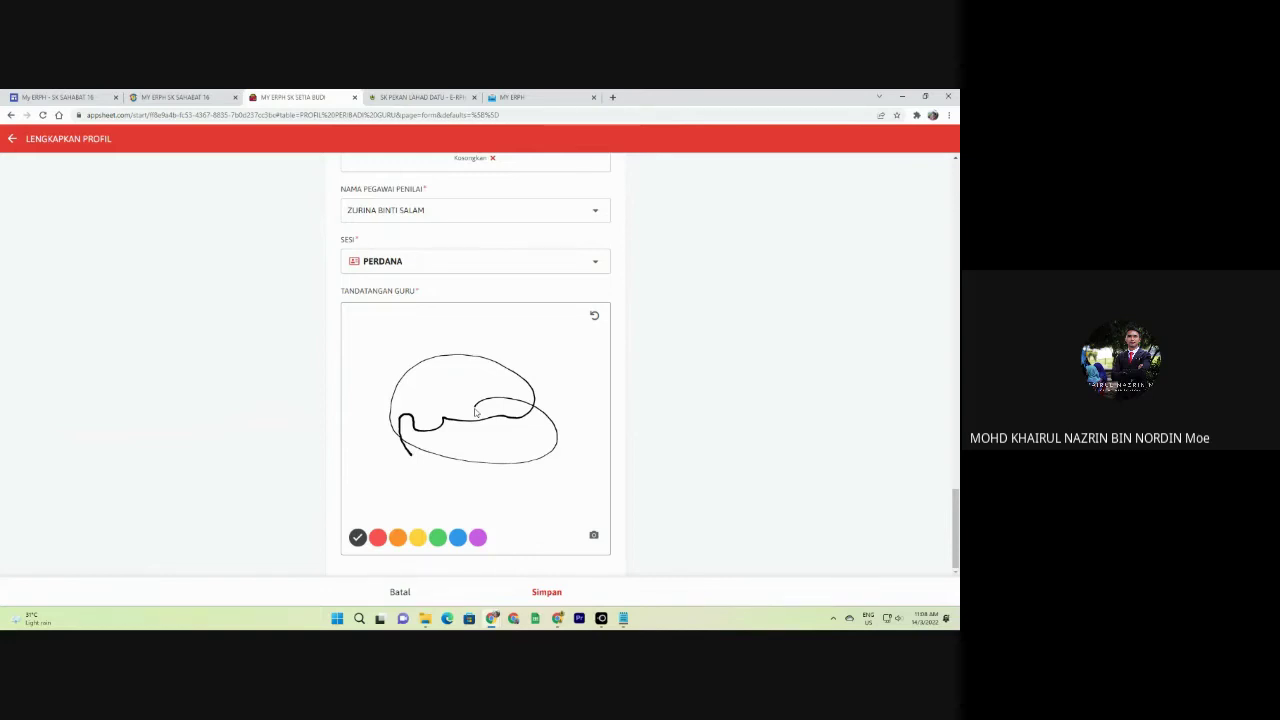
pyautogui.click(512, 97)
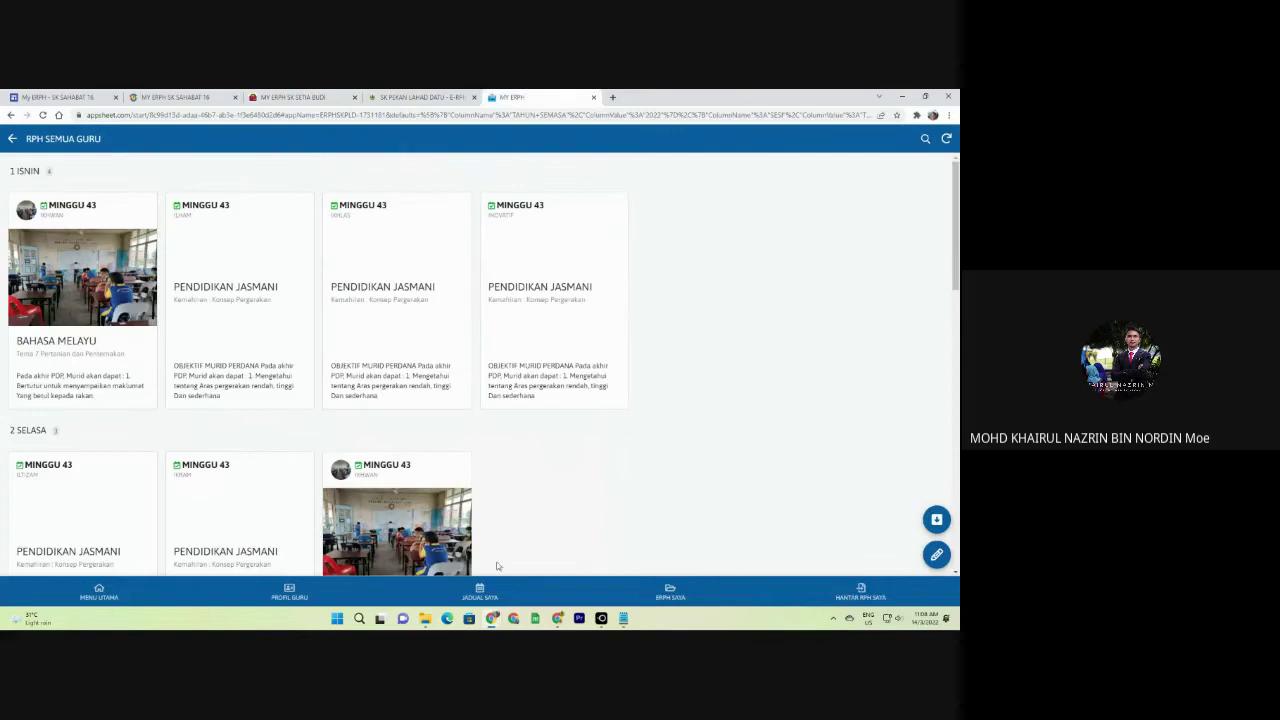
# Back out to MENU GURU BESAR and open PROFIL SEMUA GURU.
pyautogui.click(14, 141)
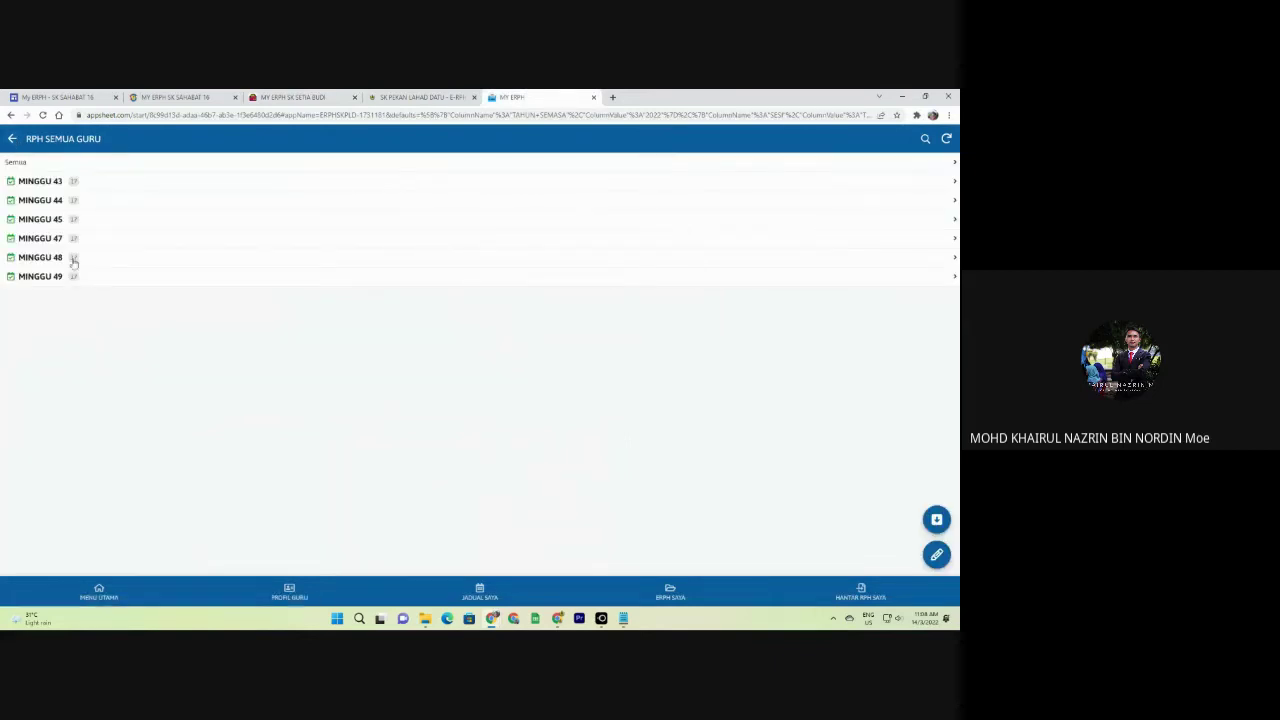
pyautogui.click(12, 140)
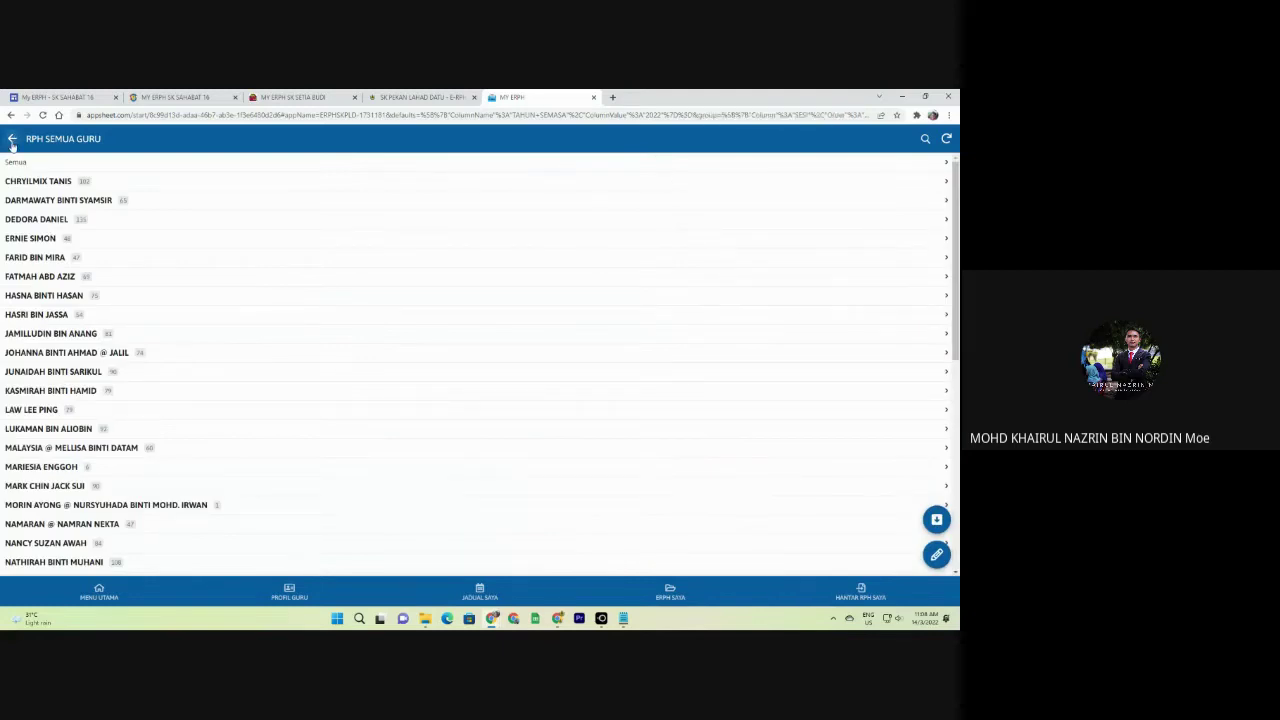
pyautogui.click(12, 140)
pyautogui.click(12, 140)
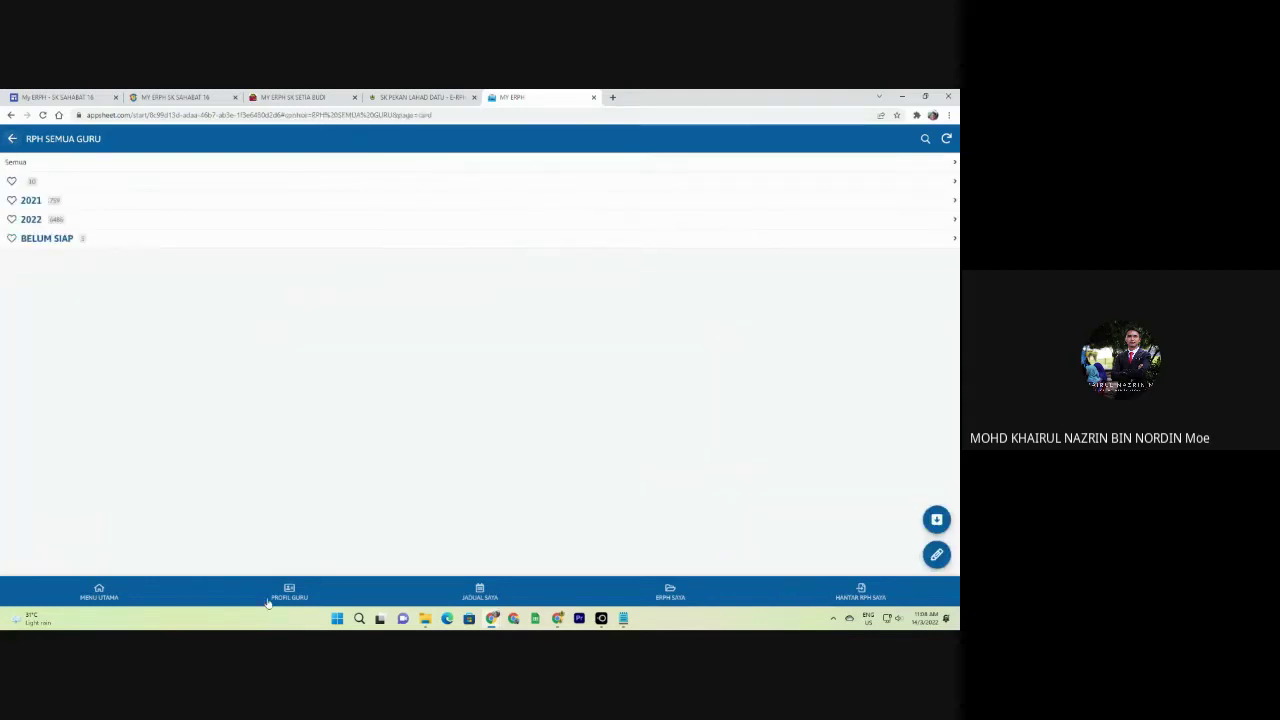
pyautogui.click(10, 140)
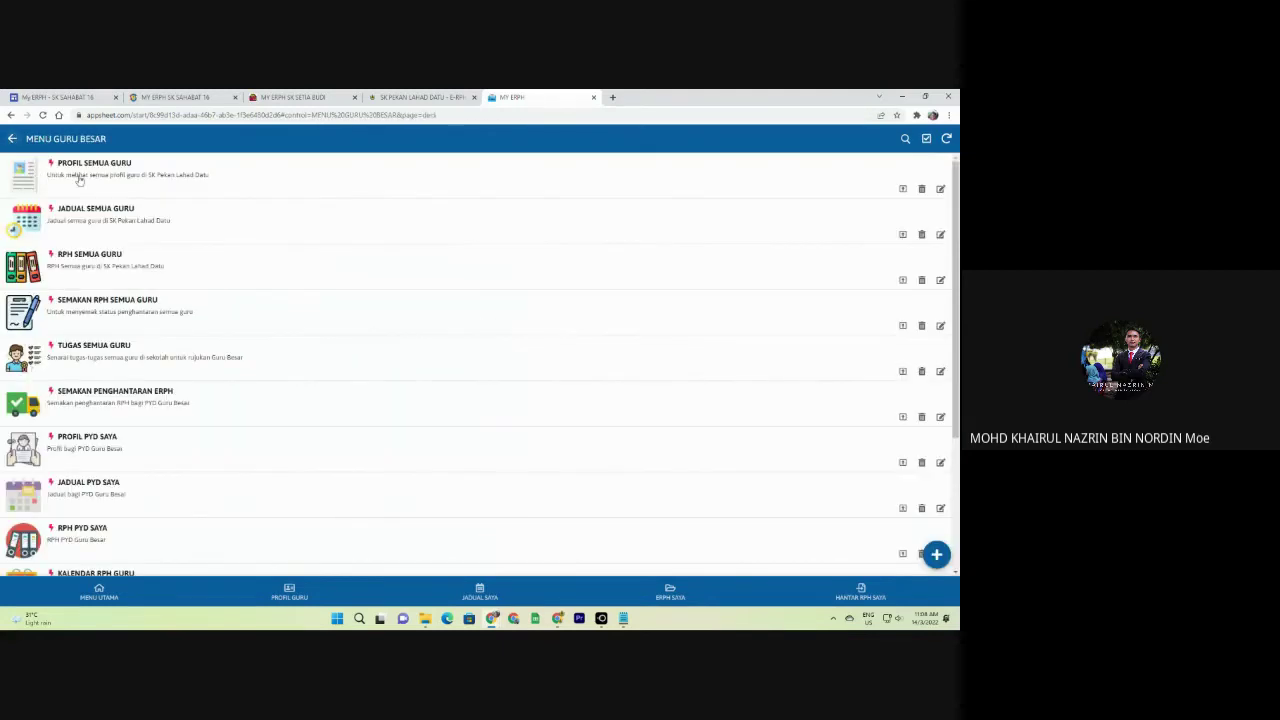
pyautogui.click(80, 180)
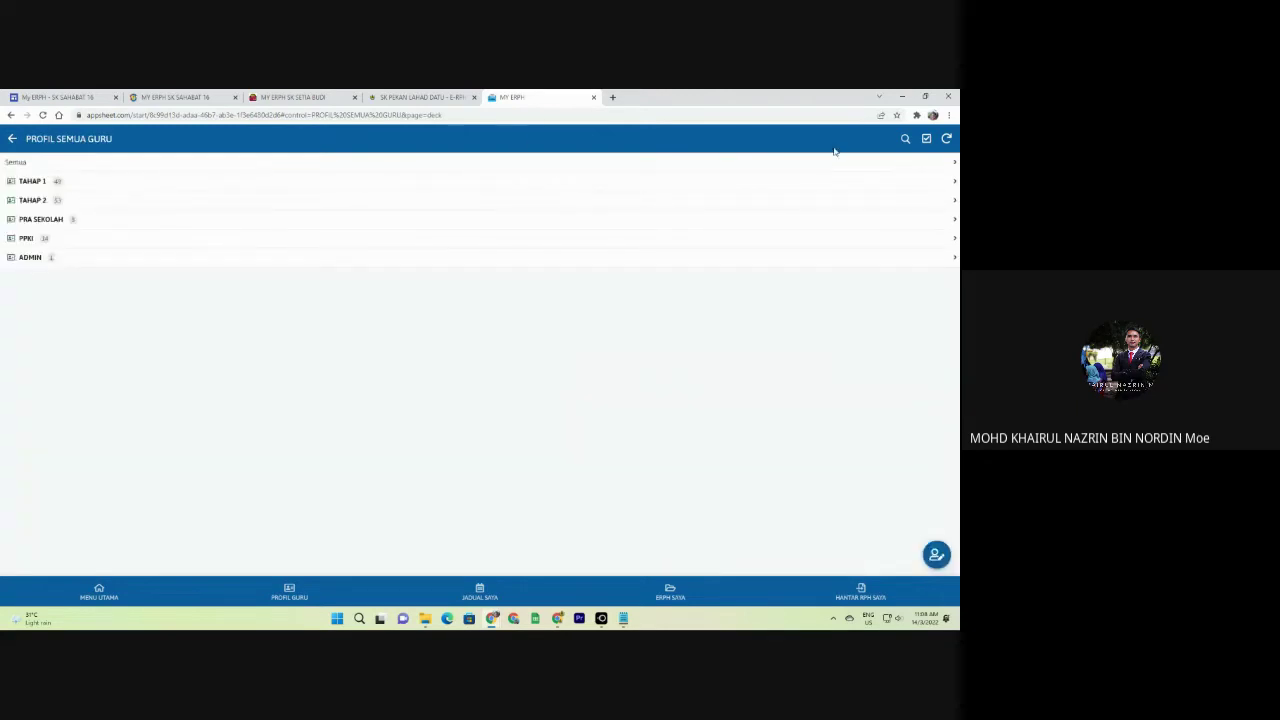
# Open one teacher's profile, close it, and browse down the teacher profile list.
pyautogui.click(730, 188)
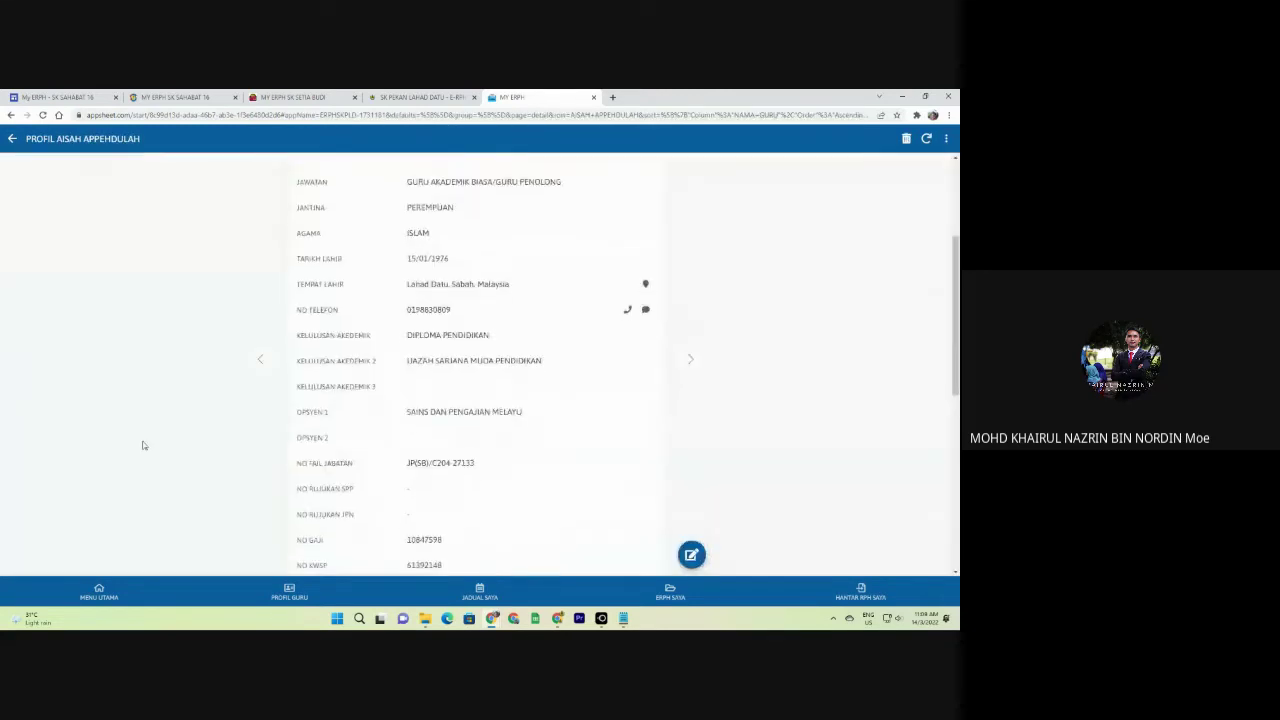
pyautogui.click(150, 380)
pyautogui.scroll(-15, 131, 377)
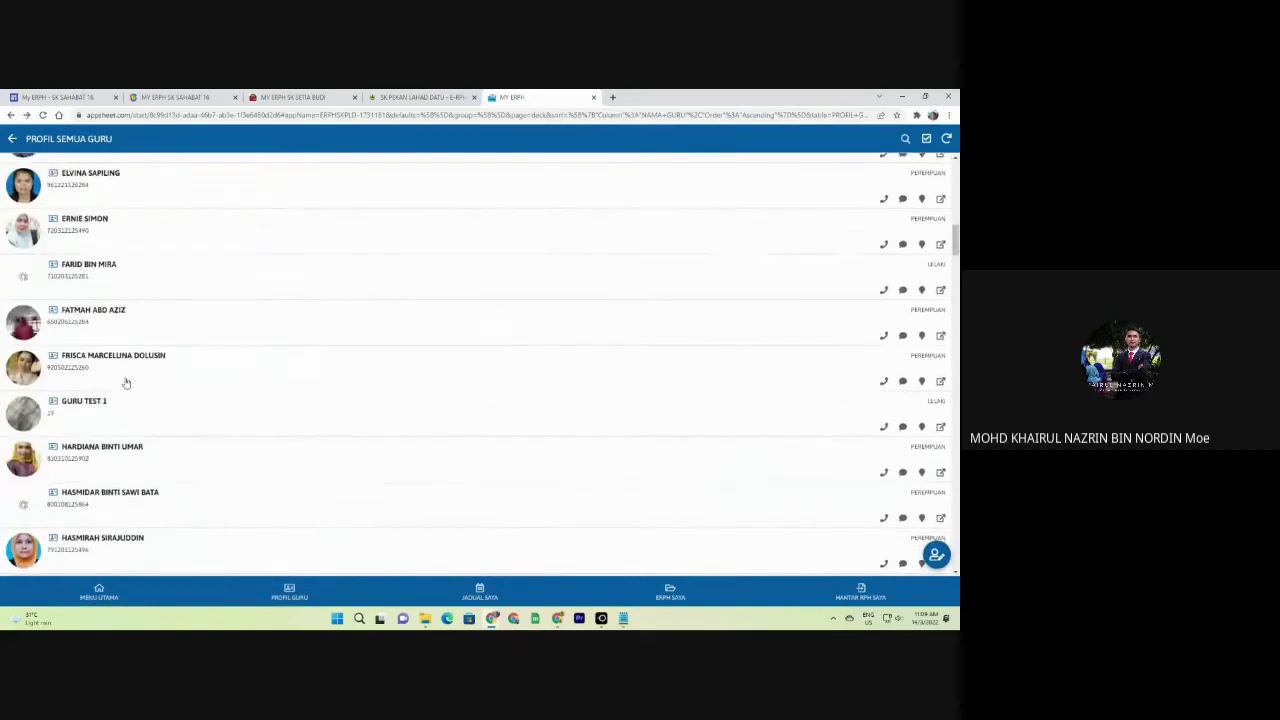
pyautogui.scroll(-15, 126, 403)
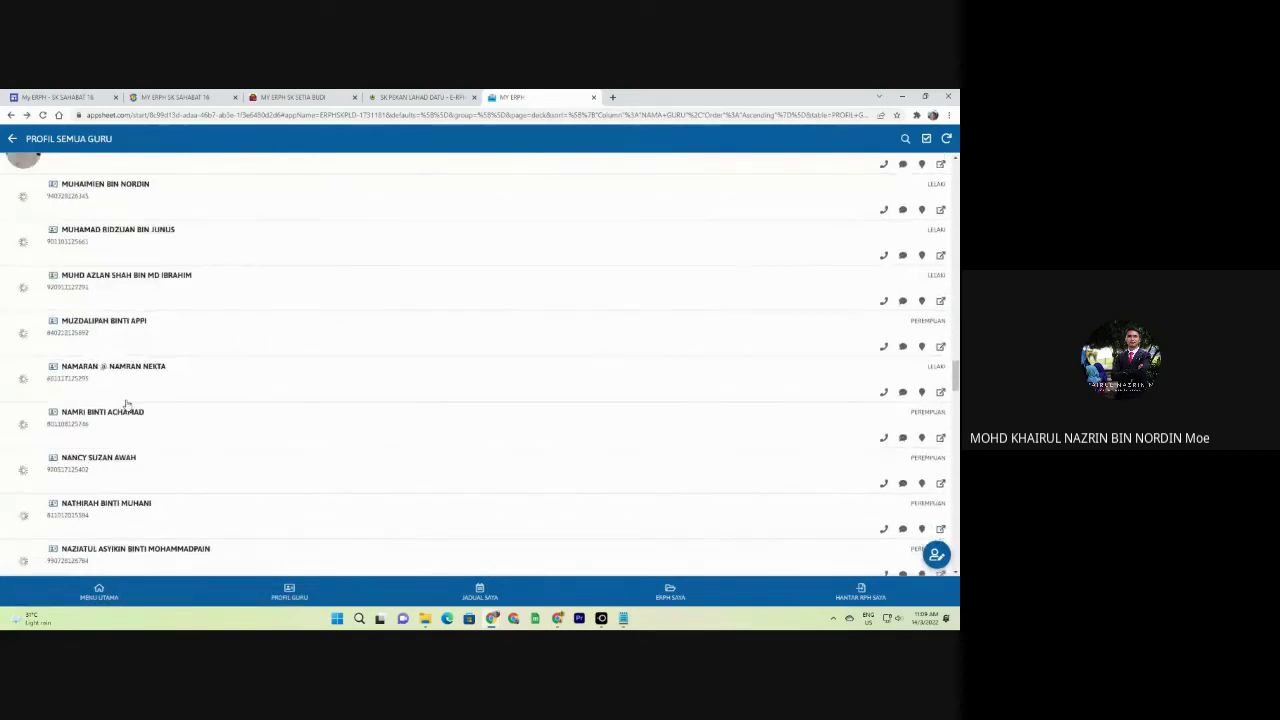
pyautogui.scroll(-3, 127, 404)
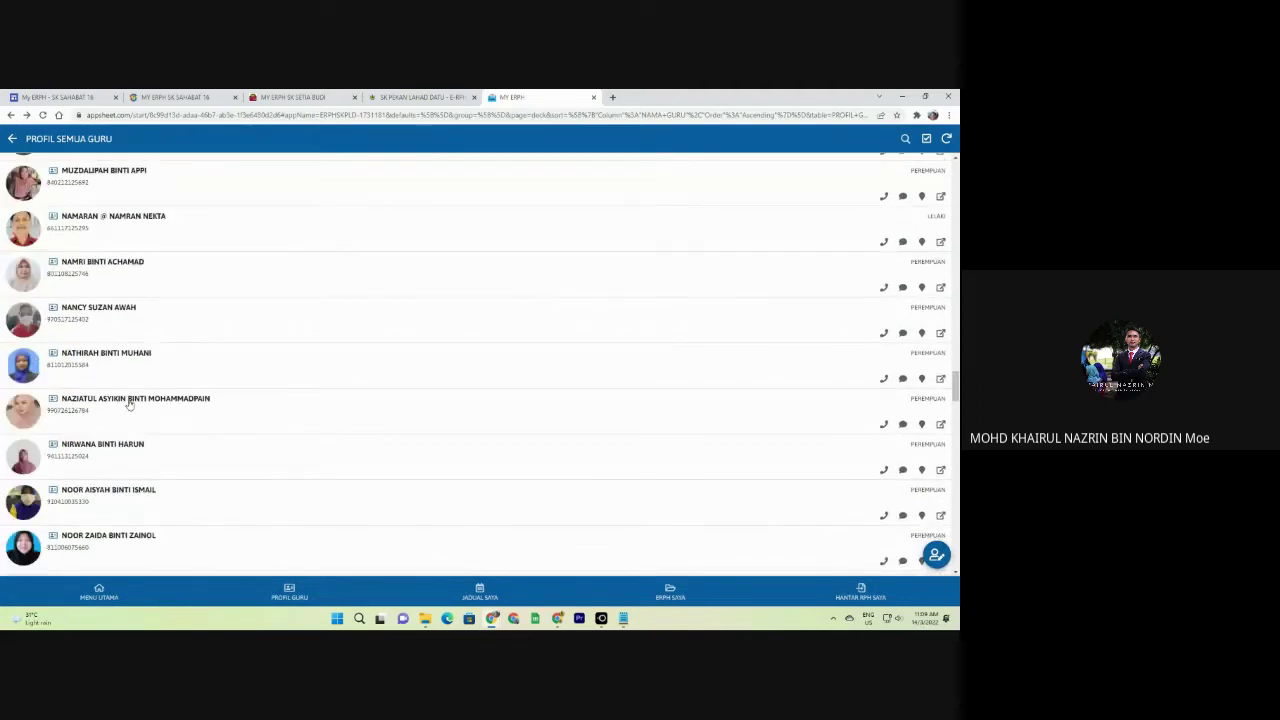
pyautogui.scroll(-6, 129, 404)
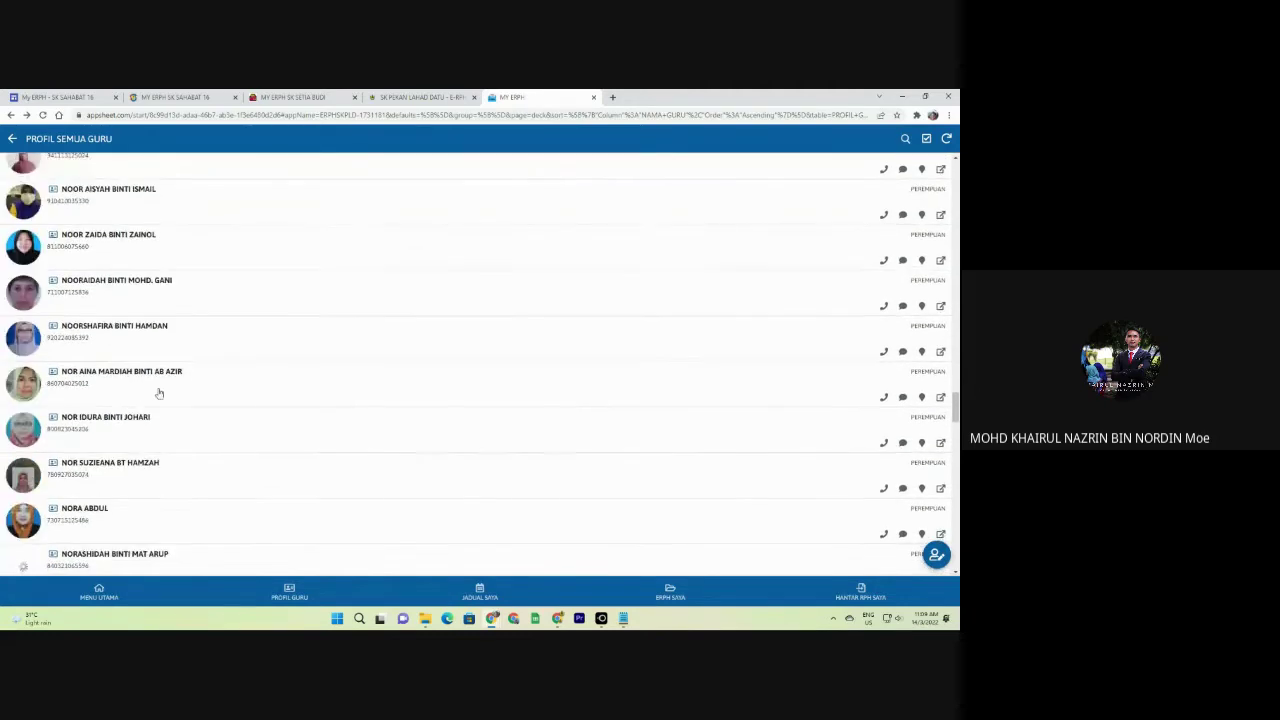
pyautogui.scroll(-6, 159, 394)
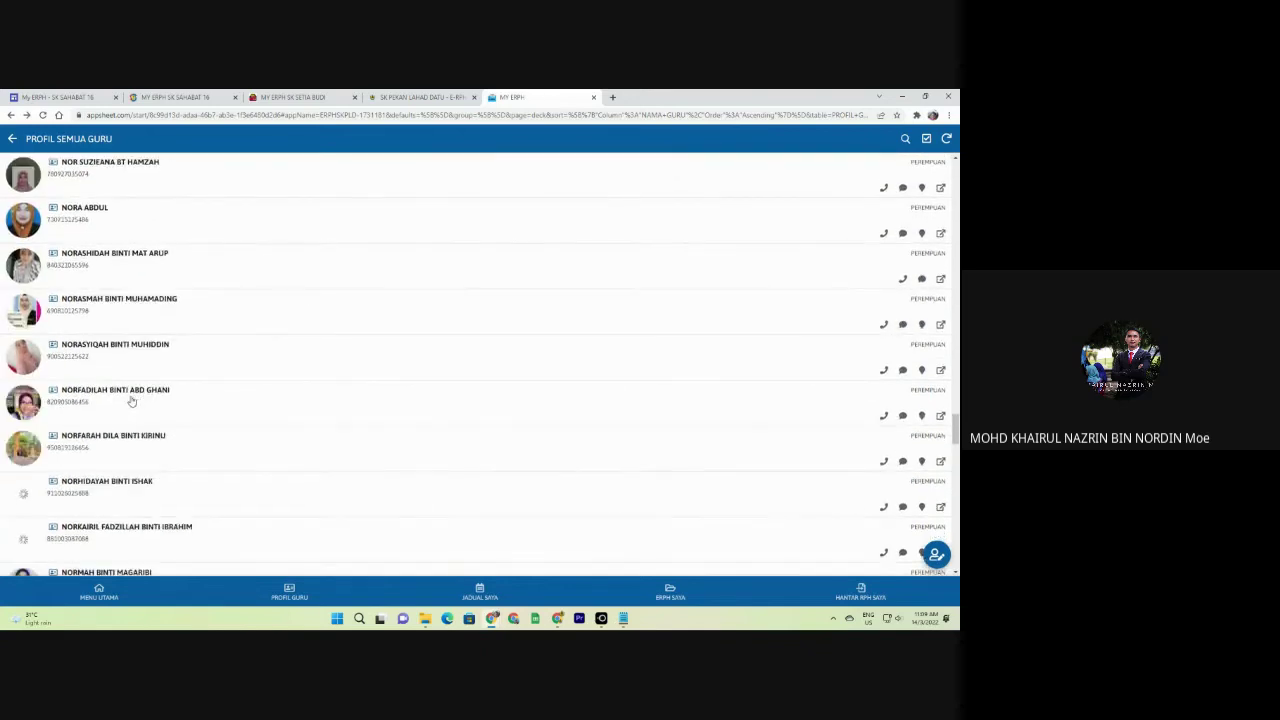
pyautogui.scroll(-10, 130, 400)
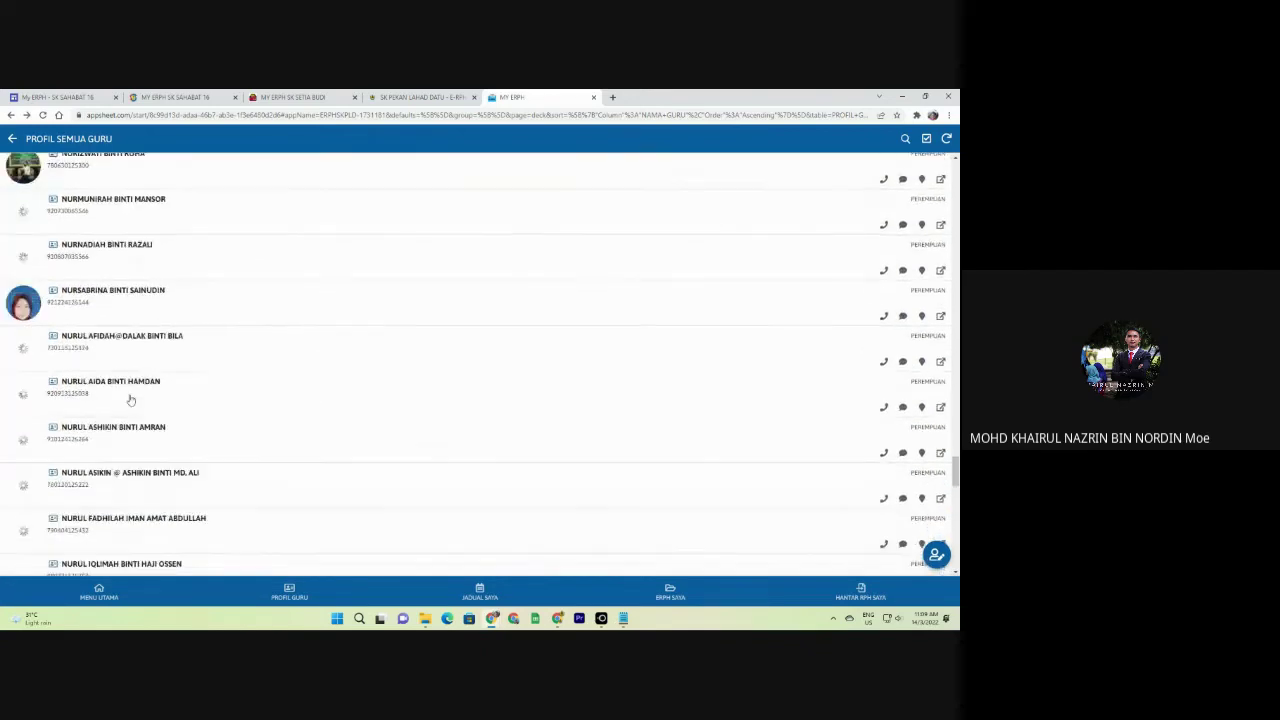
pyautogui.scroll(-20, 130, 400)
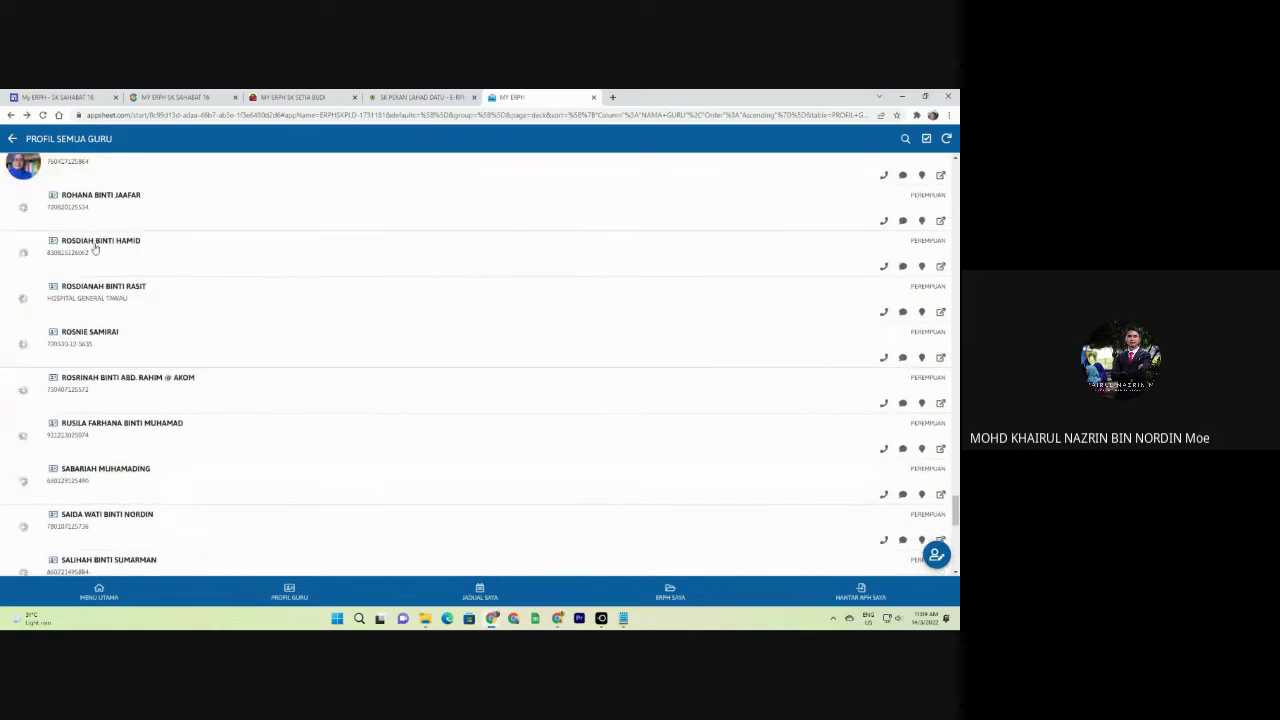
pyautogui.scroll(10, 95, 249)
# Open another teacher's profile and view the saved signature full screen.
pyautogui.click(92, 206)
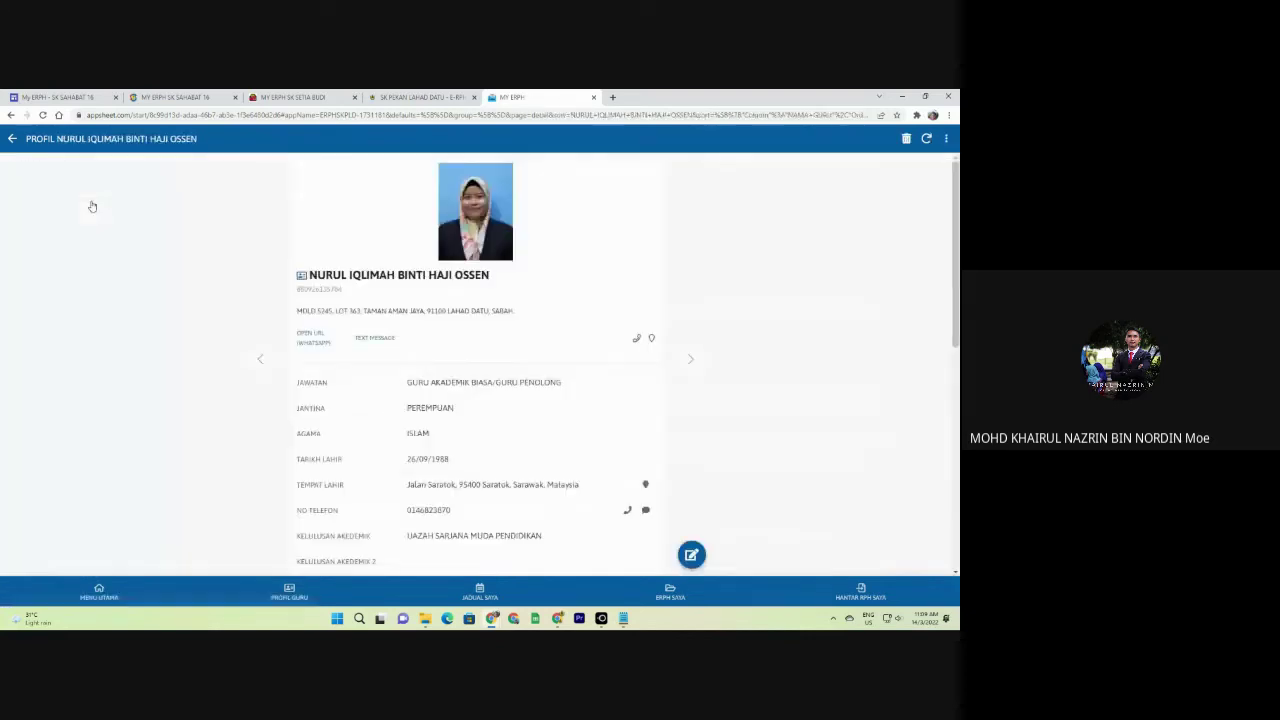
pyautogui.scroll(-3, 92, 206)
pyautogui.hotkey('alt', 'Left')
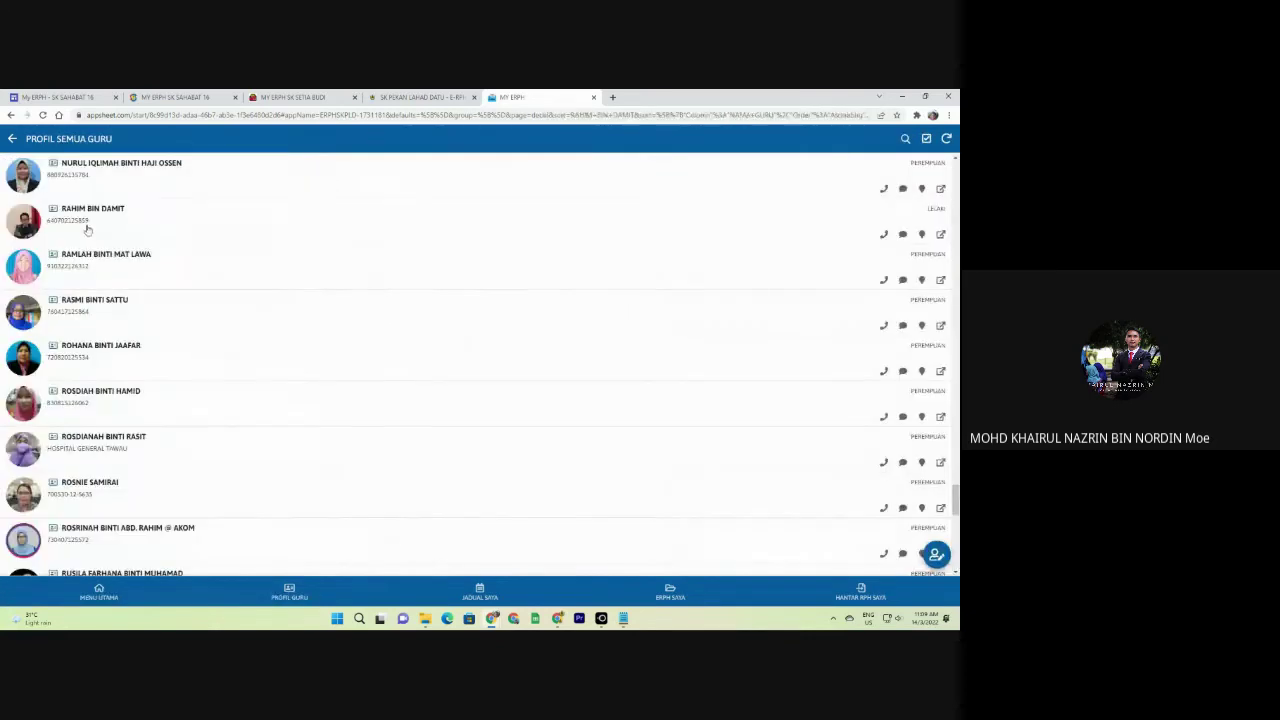
pyautogui.click(87, 230)
pyautogui.scroll(-10, 374, 410)
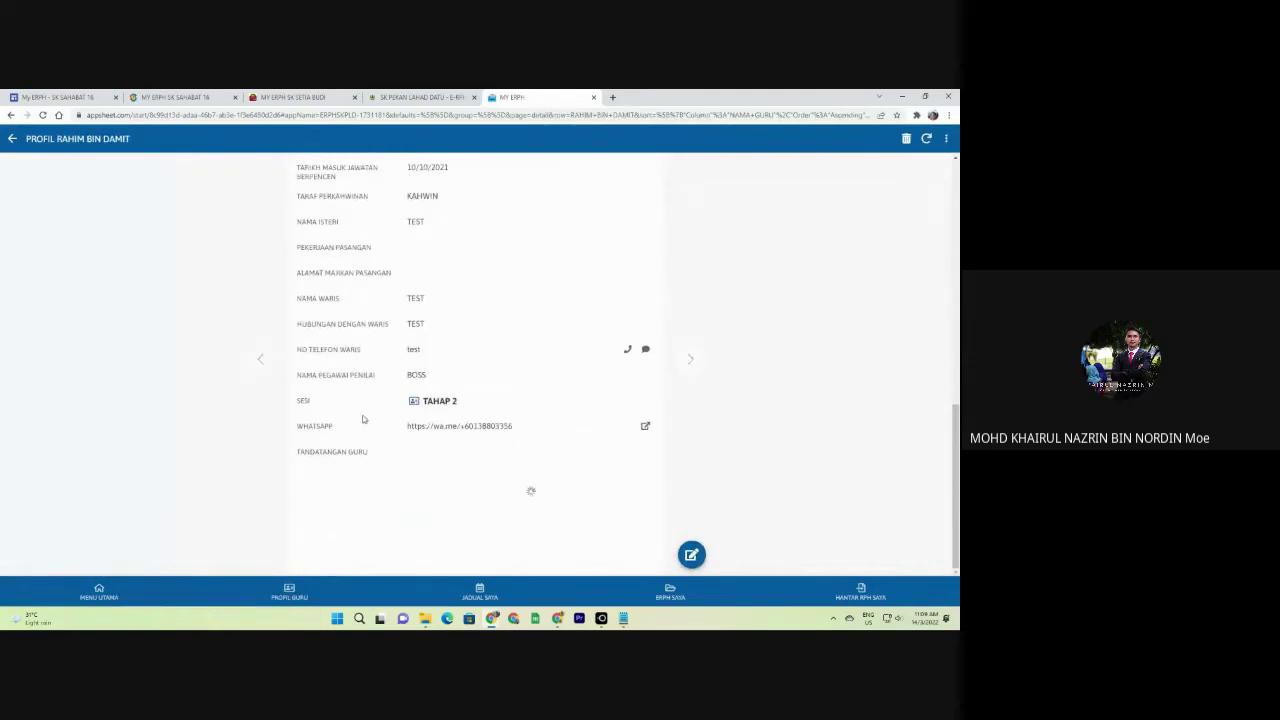
pyautogui.click(493, 510)
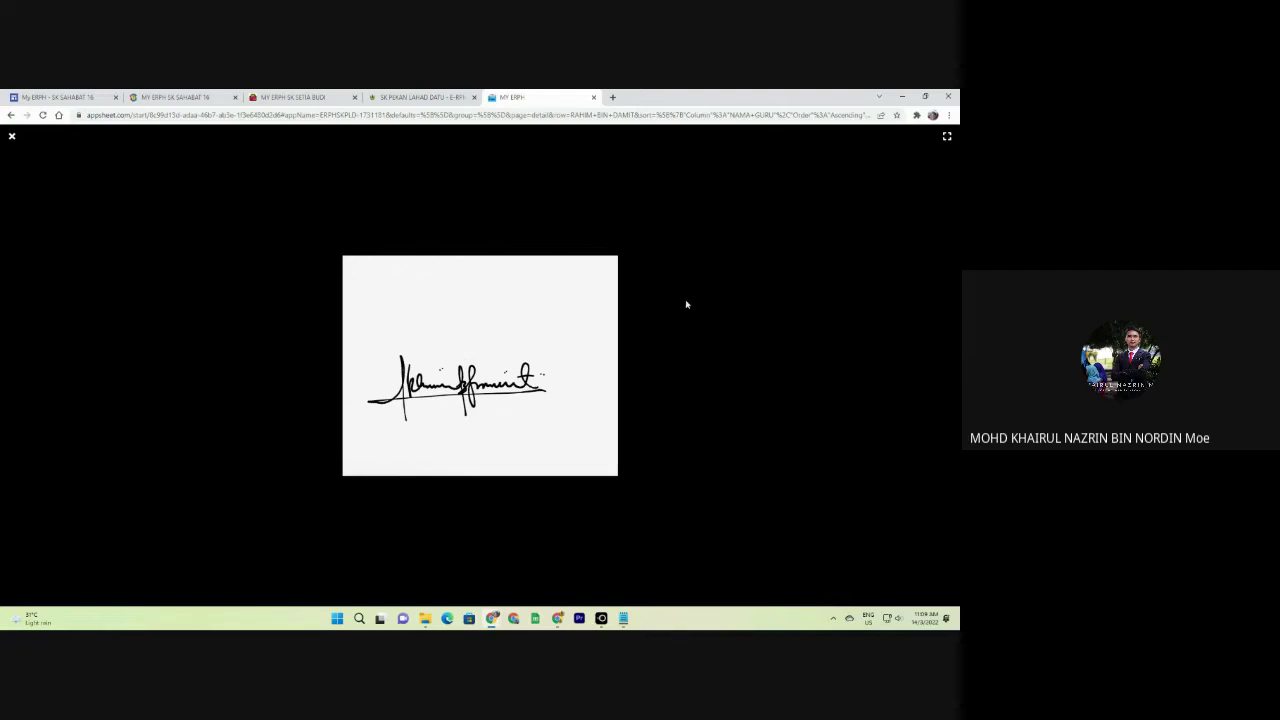
pyautogui.press('Escape')
# Add a stroke to the signature and save the Lengkapkan Profil form.
pyautogui.click(292, 97)
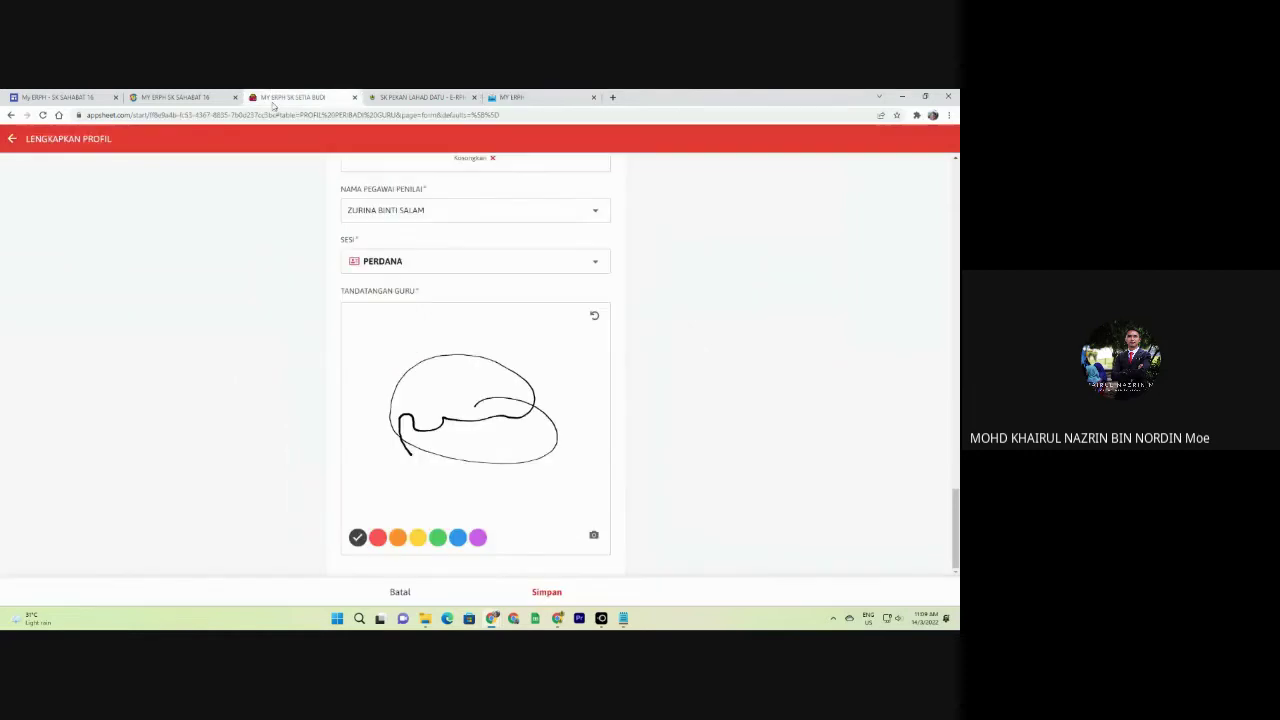
pyautogui.moveTo(471, 405)
pyautogui.mouseDown()
pyautogui.moveTo(437, 372)
pyautogui.moveTo(512, 352)
pyautogui.moveTo(510, 430)
pyautogui.mouseUp()
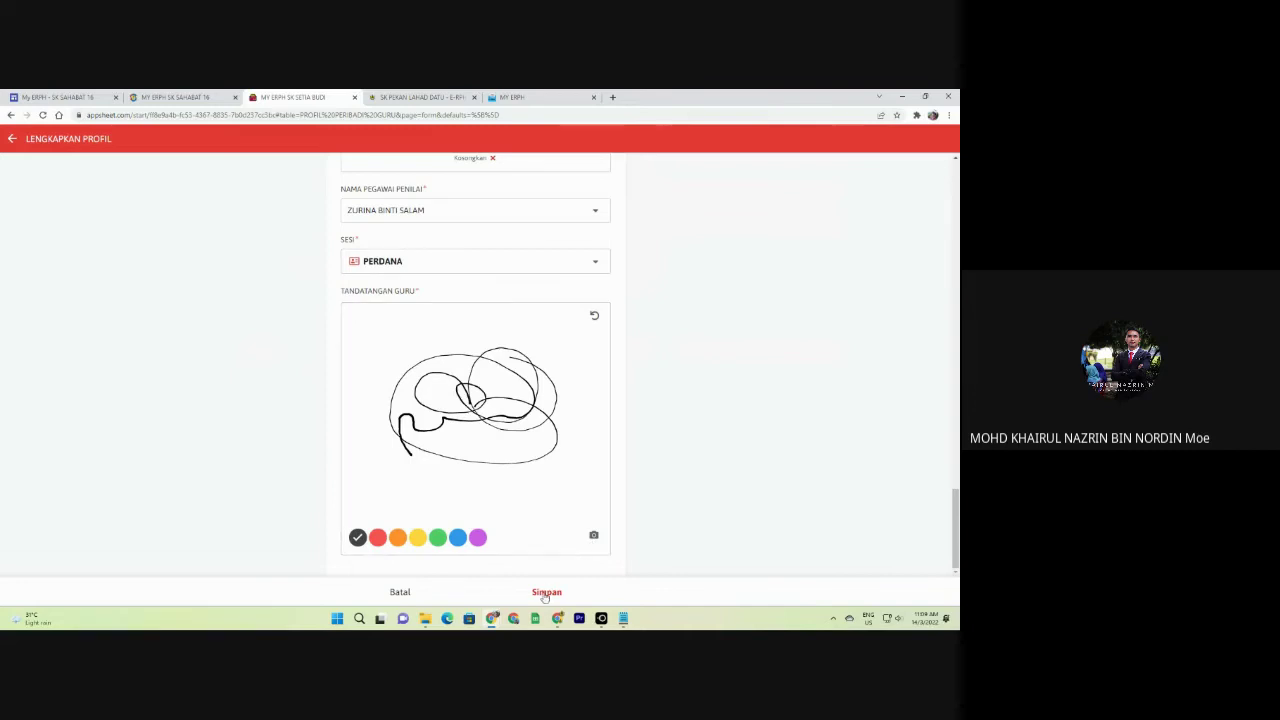
pyautogui.click(545, 593)
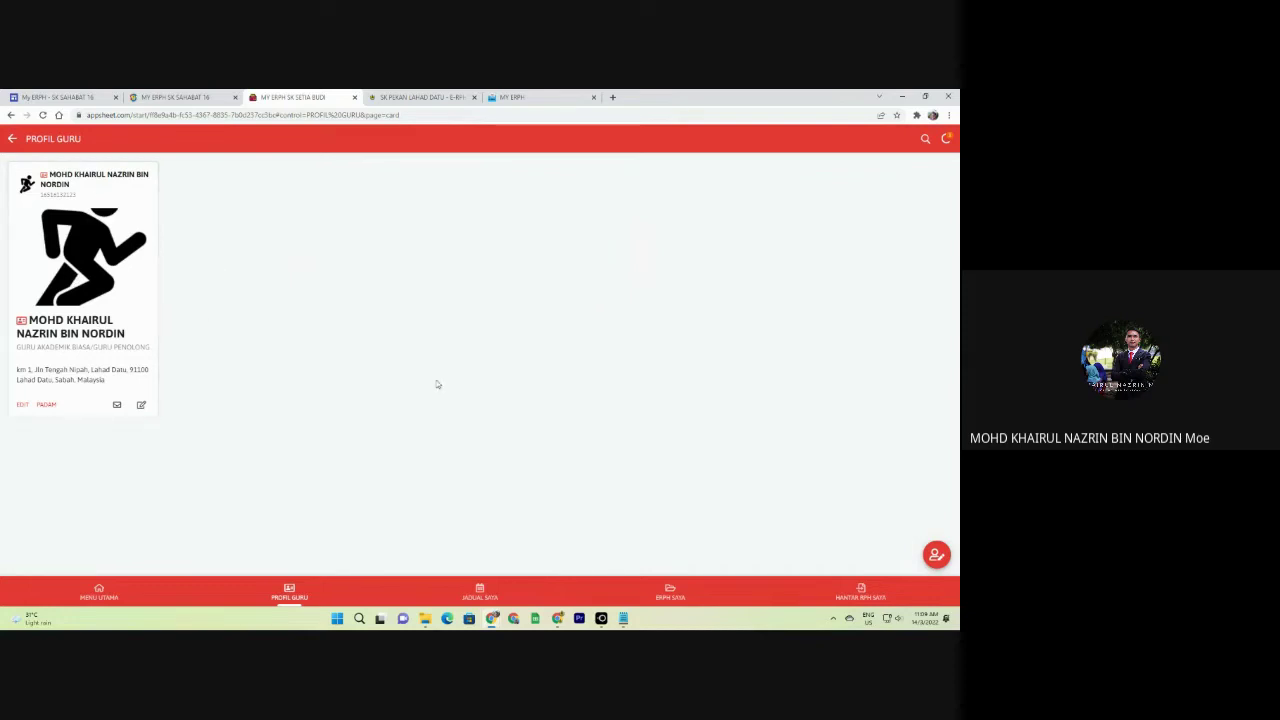
# Cancel the rejected duplicate PROFIL GURU entry and go back to MENU UTAMA.
pyautogui.click(935, 557)
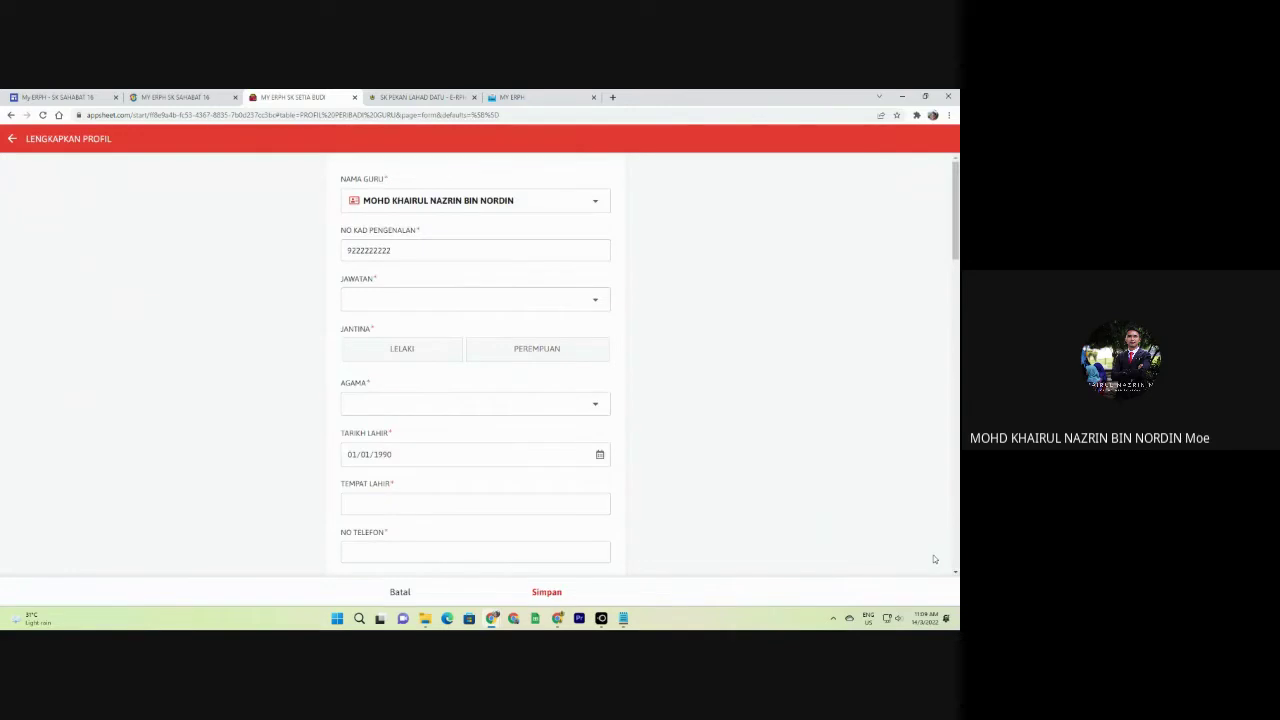
pyautogui.click(546, 594)
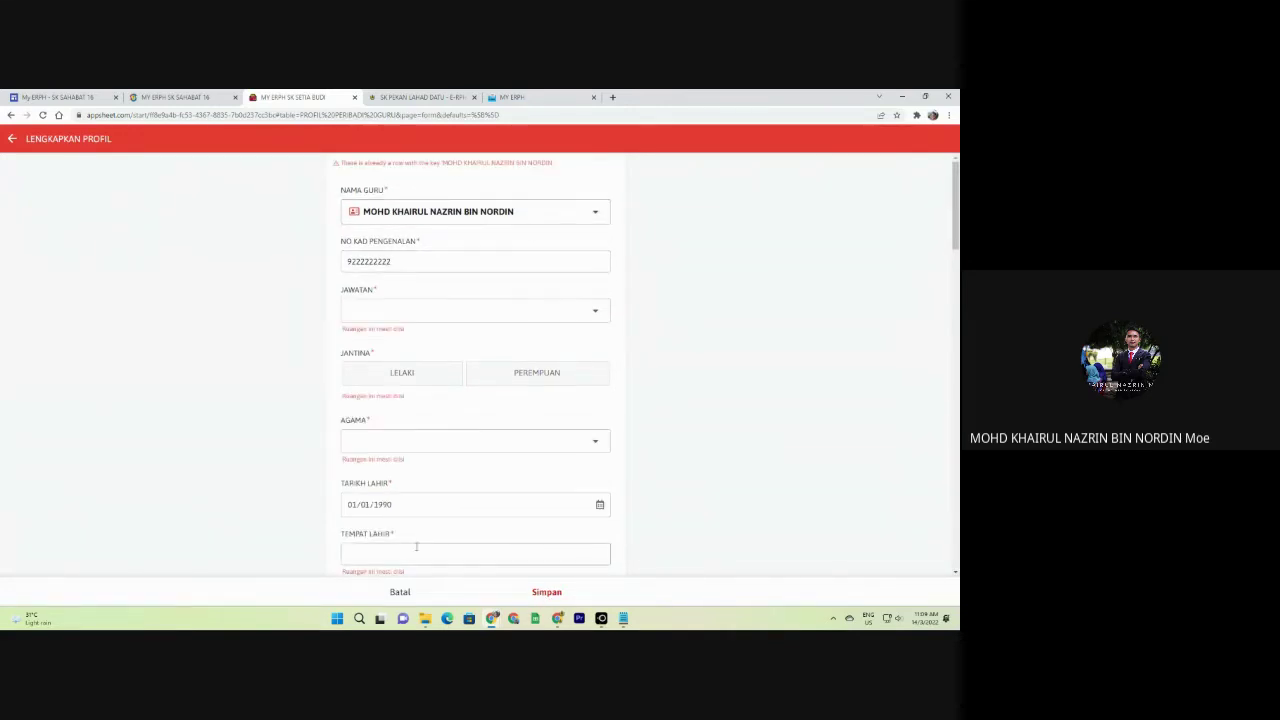
pyautogui.click(405, 592)
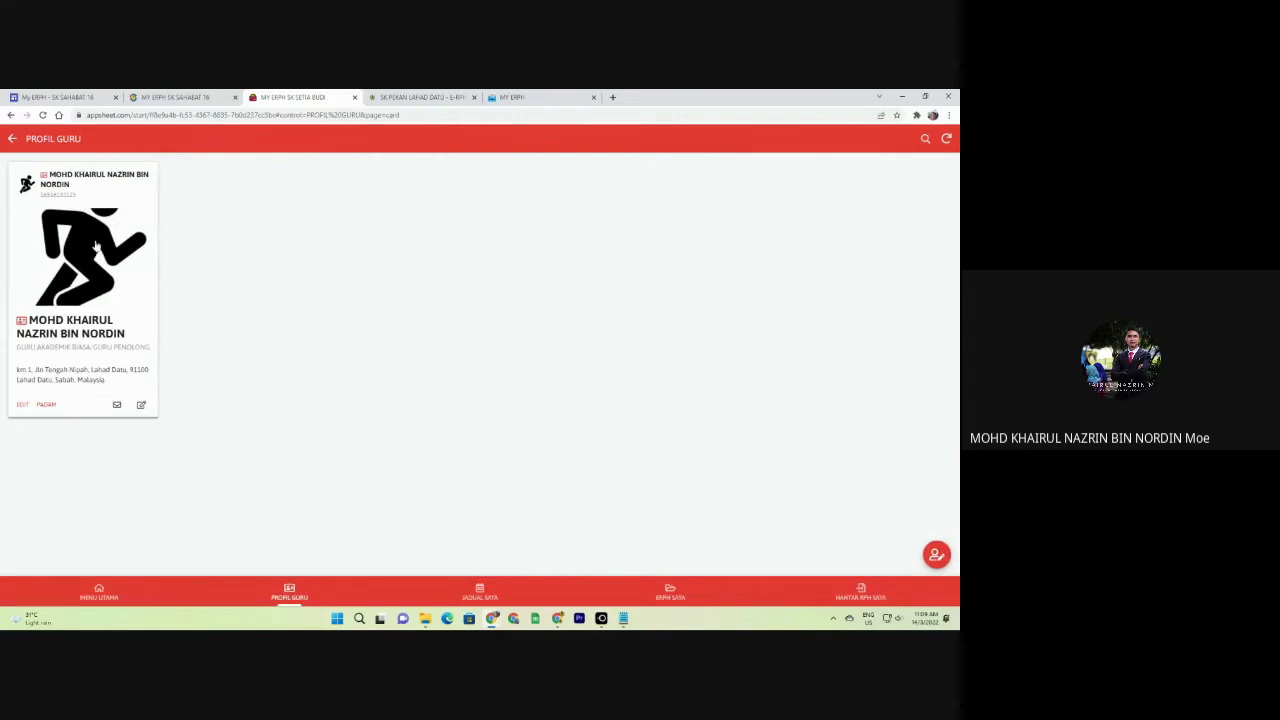
pyautogui.click(12, 139)
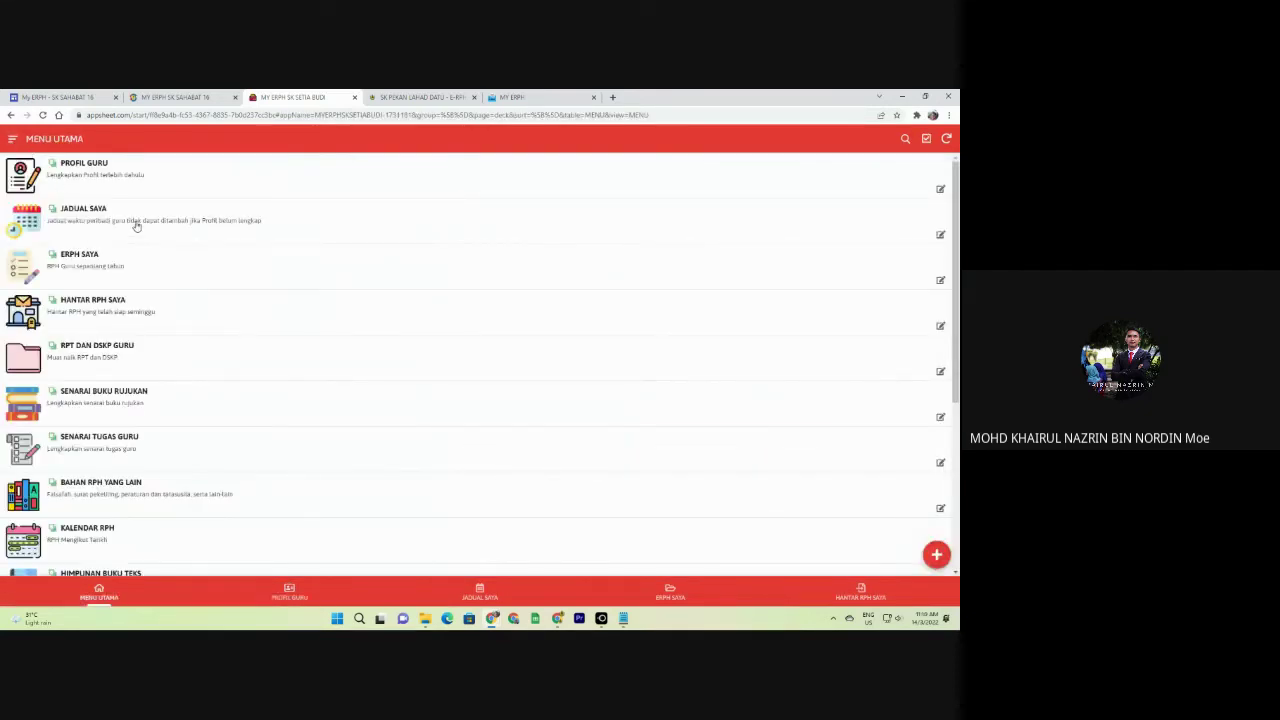
# Open JADUAL SAYA and start a new timetable entry.
pyautogui.click(131, 226)
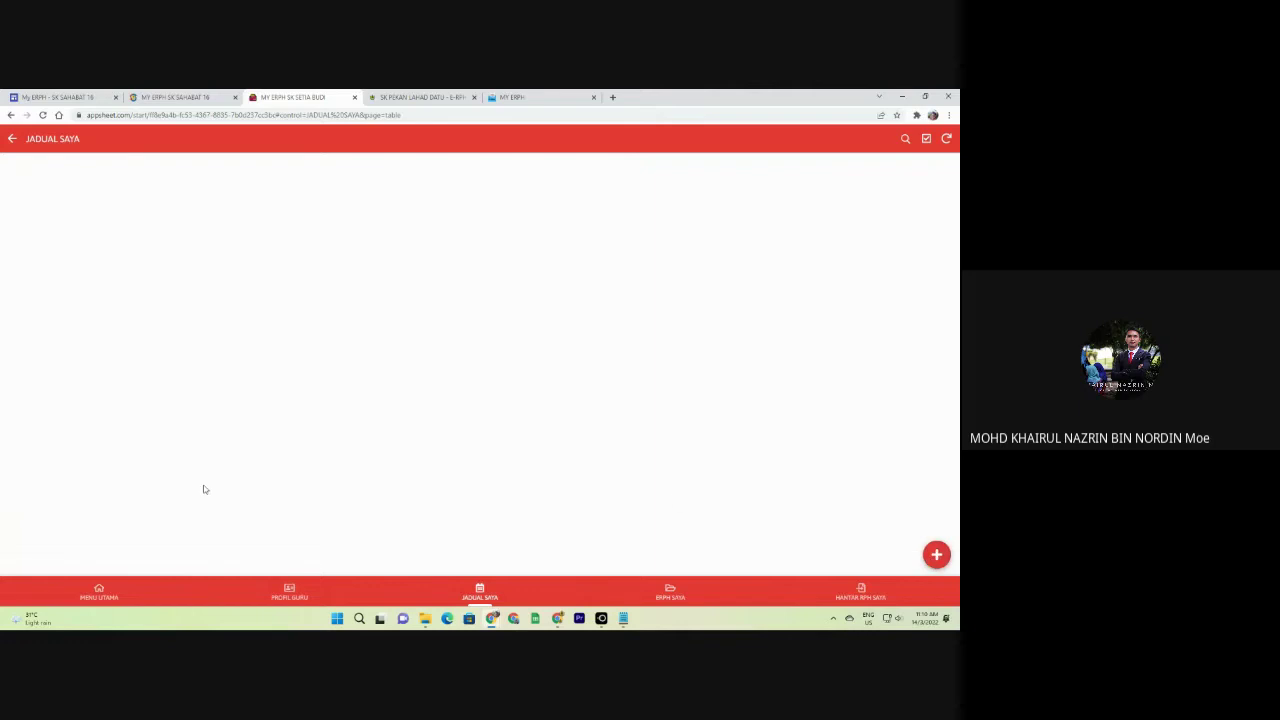
pyautogui.click(289, 592)
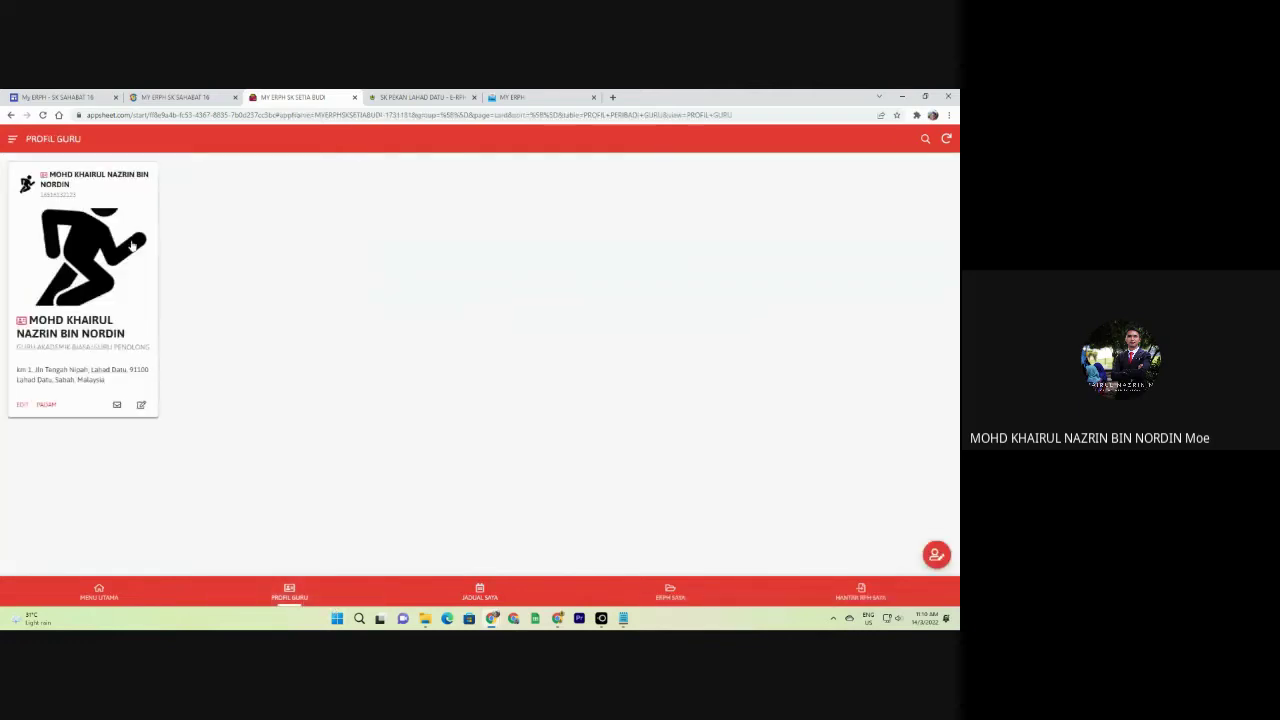
pyautogui.click(478, 598)
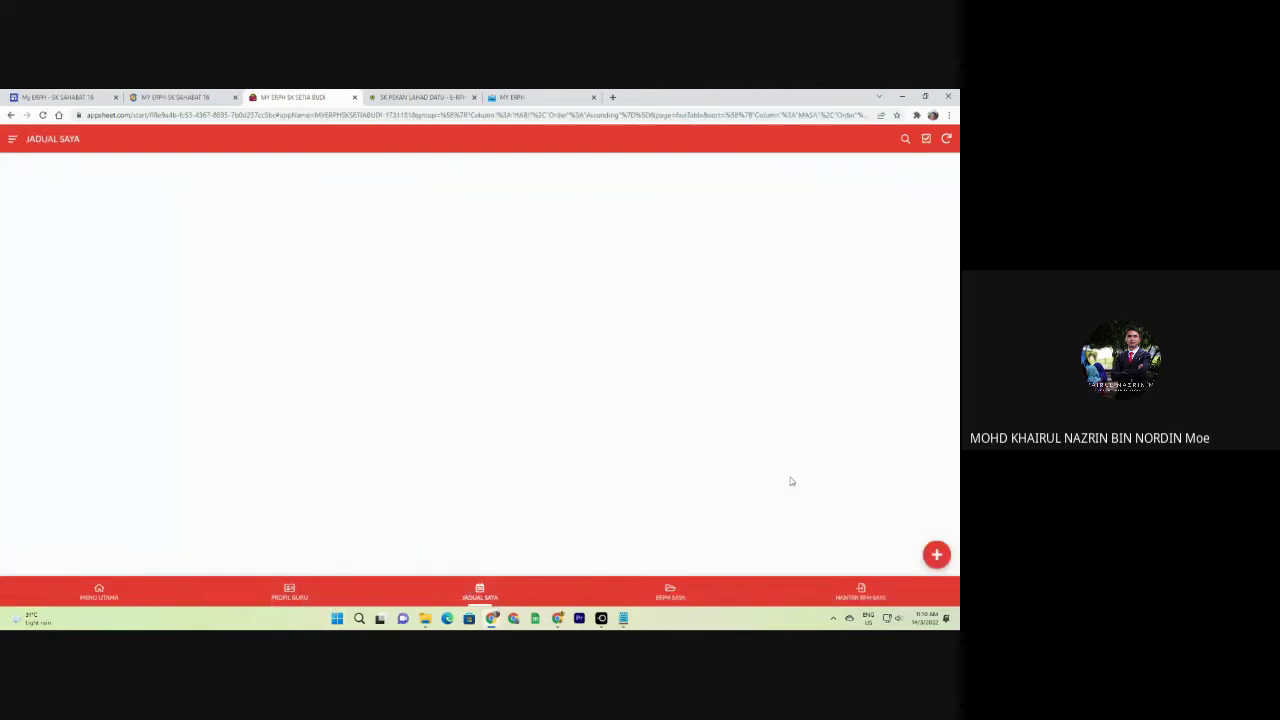
pyautogui.click(936, 554)
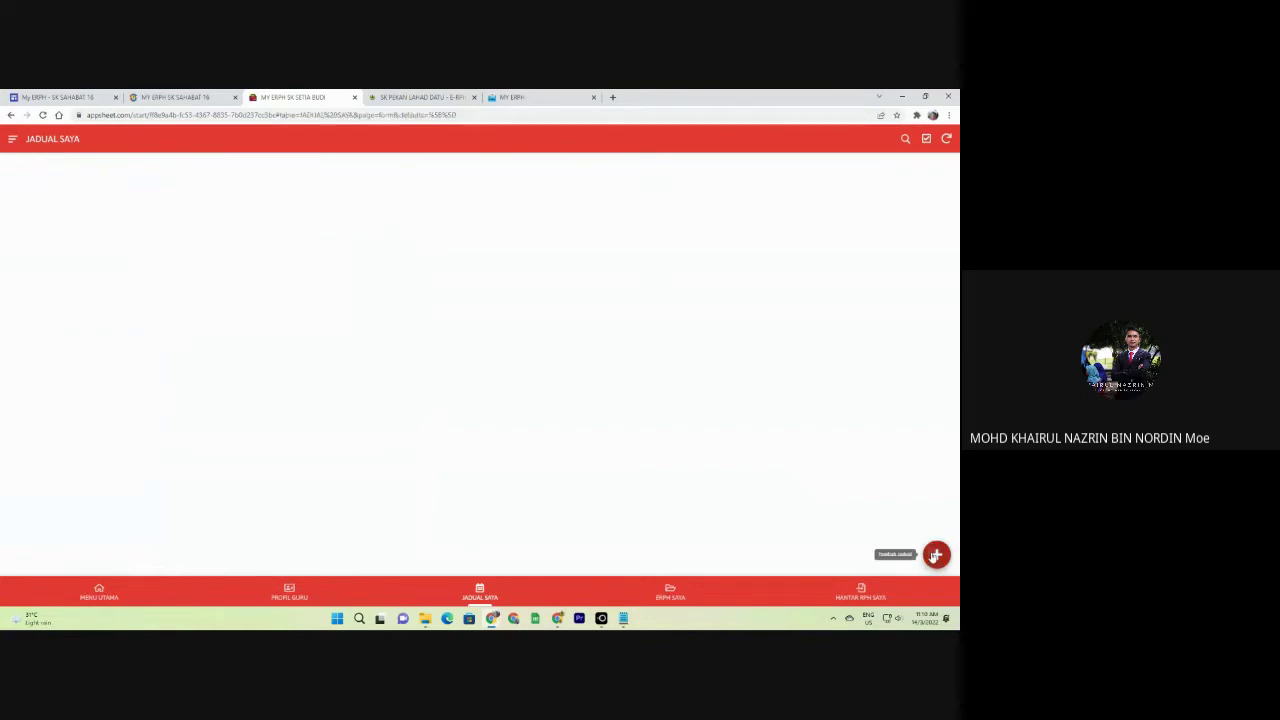
# Set HARI to 1 AHAD with MASA 08:00 and HINGGA 09:00.
pyautogui.click(440, 199)
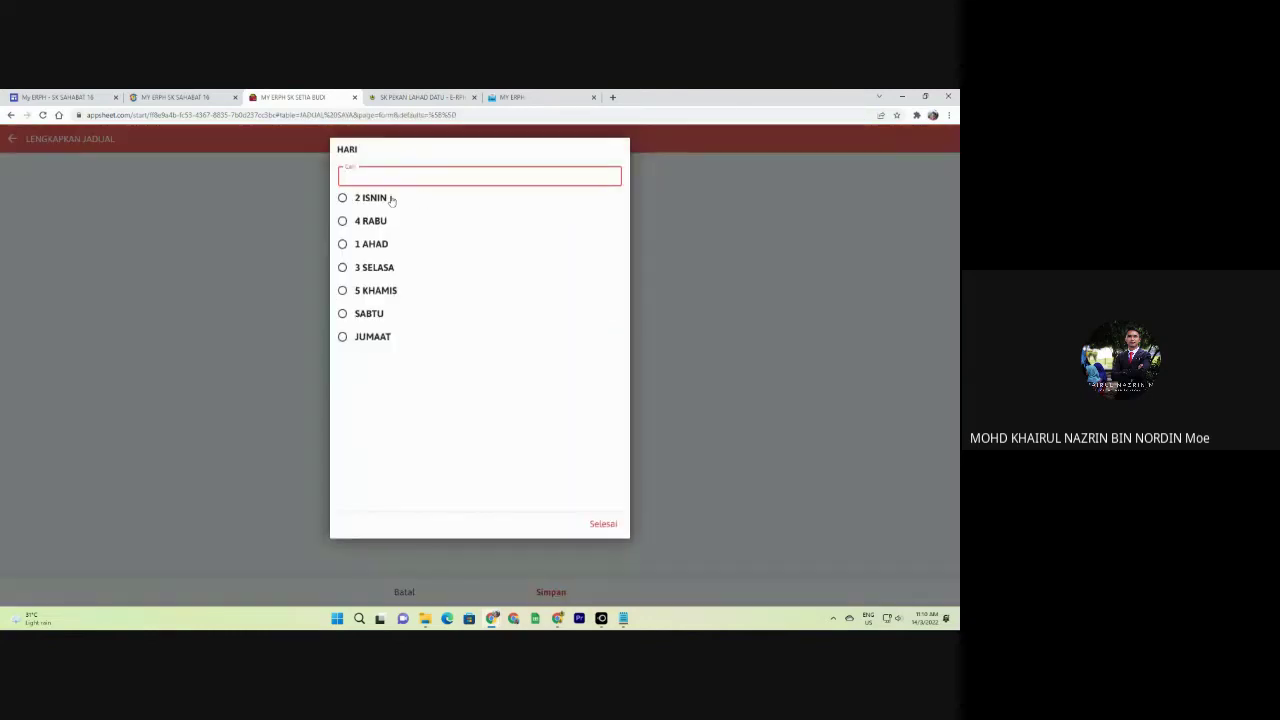
pyautogui.click(370, 246)
pyautogui.click(358, 253)
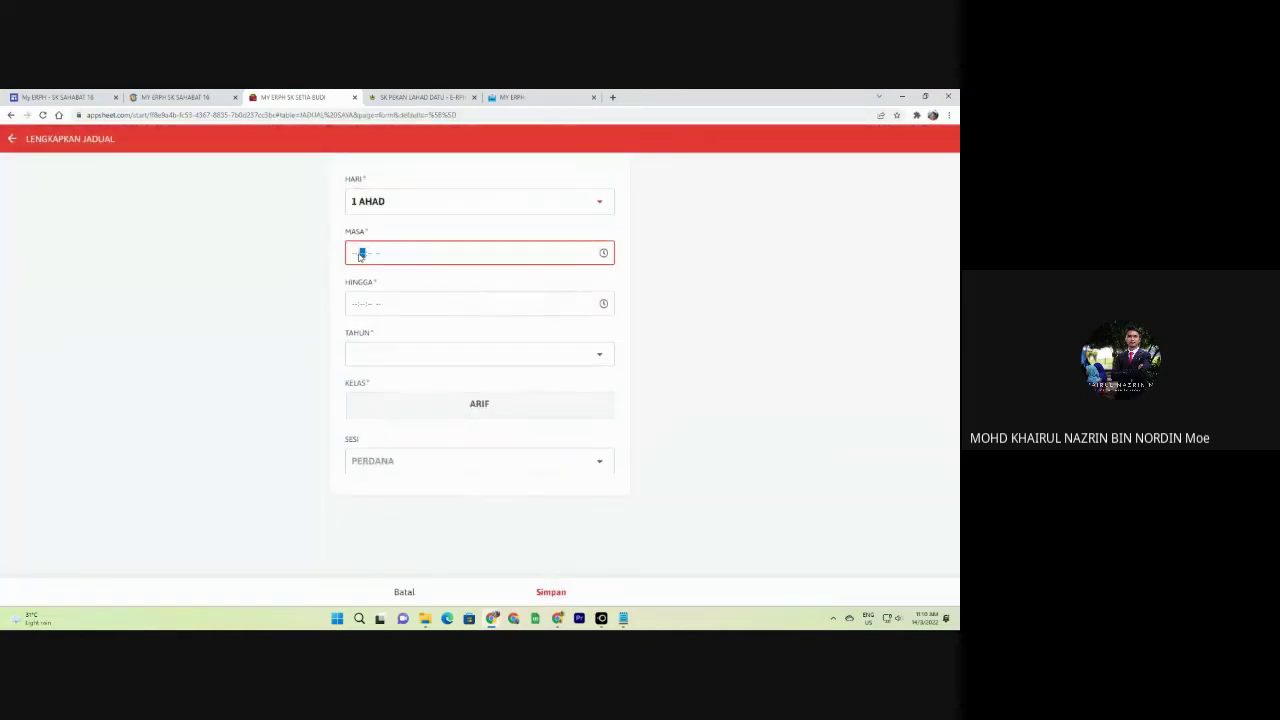
pyautogui.write('08:00:00 AM')
pyautogui.press('Tab')
pyautogui.write('09:')
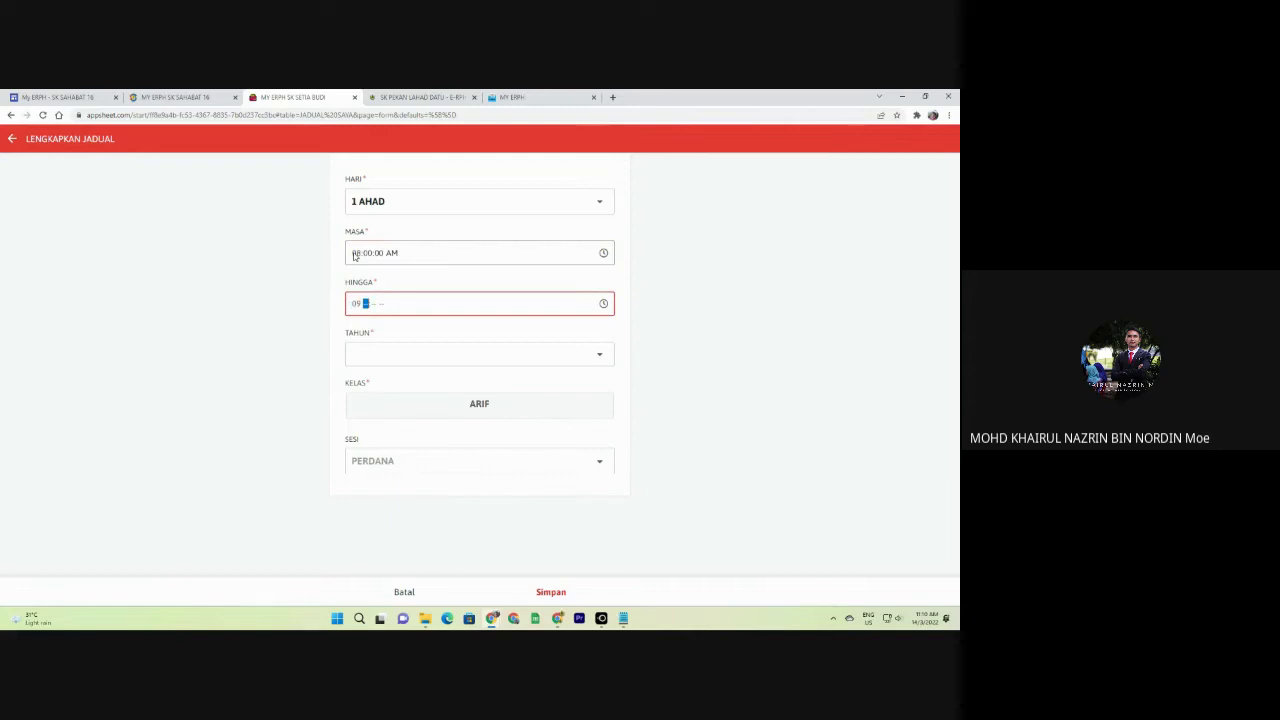
pyautogui.write('00:00 AM')
# Set TAHUN 5, KELAS ARIF, MATAPELAJARAN ENGLISH and save the slot.
pyautogui.click(454, 356)
pyautogui.click(362, 203)
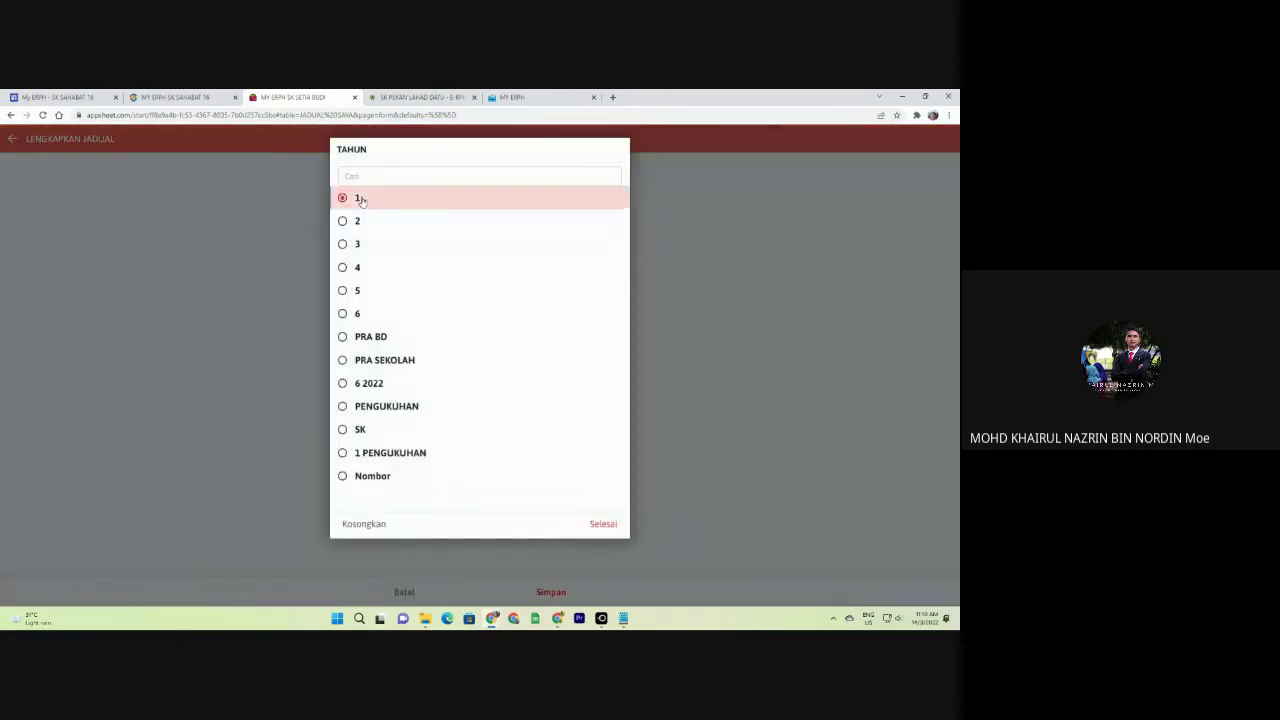
pyautogui.click(437, 357)
pyautogui.click(363, 286)
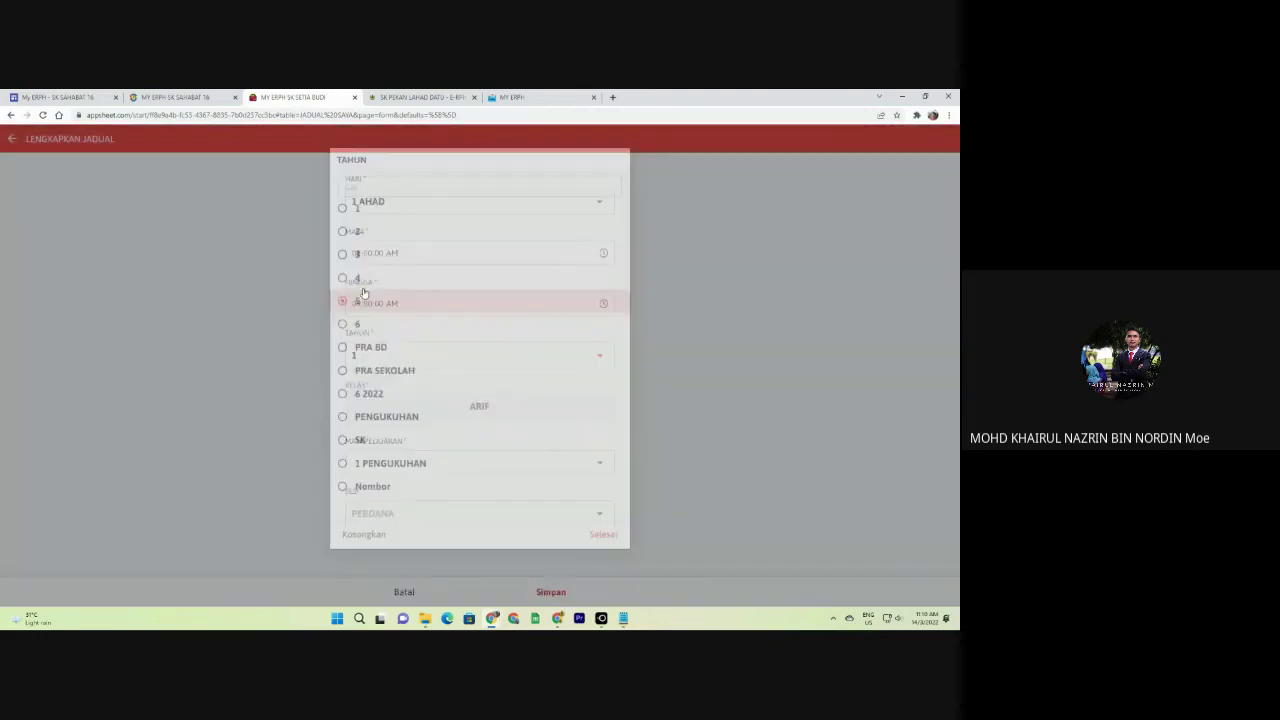
pyautogui.click(474, 418)
pyautogui.click(400, 462)
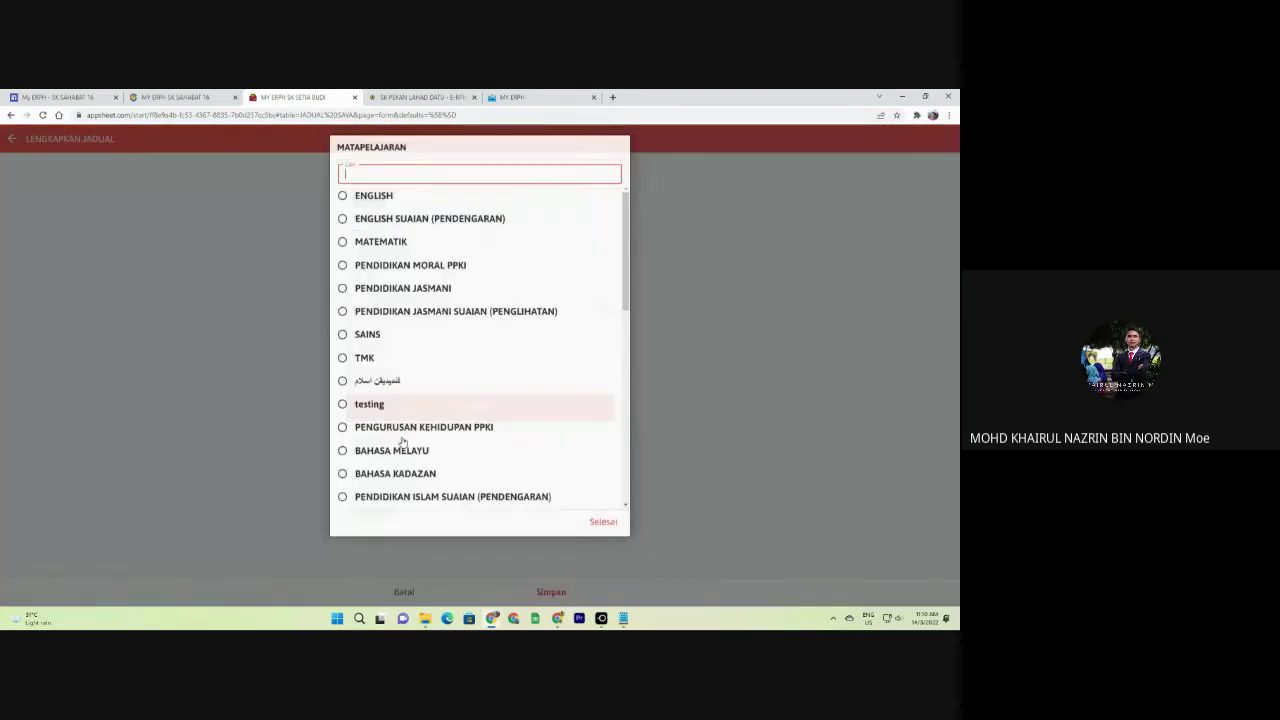
pyautogui.click(384, 200)
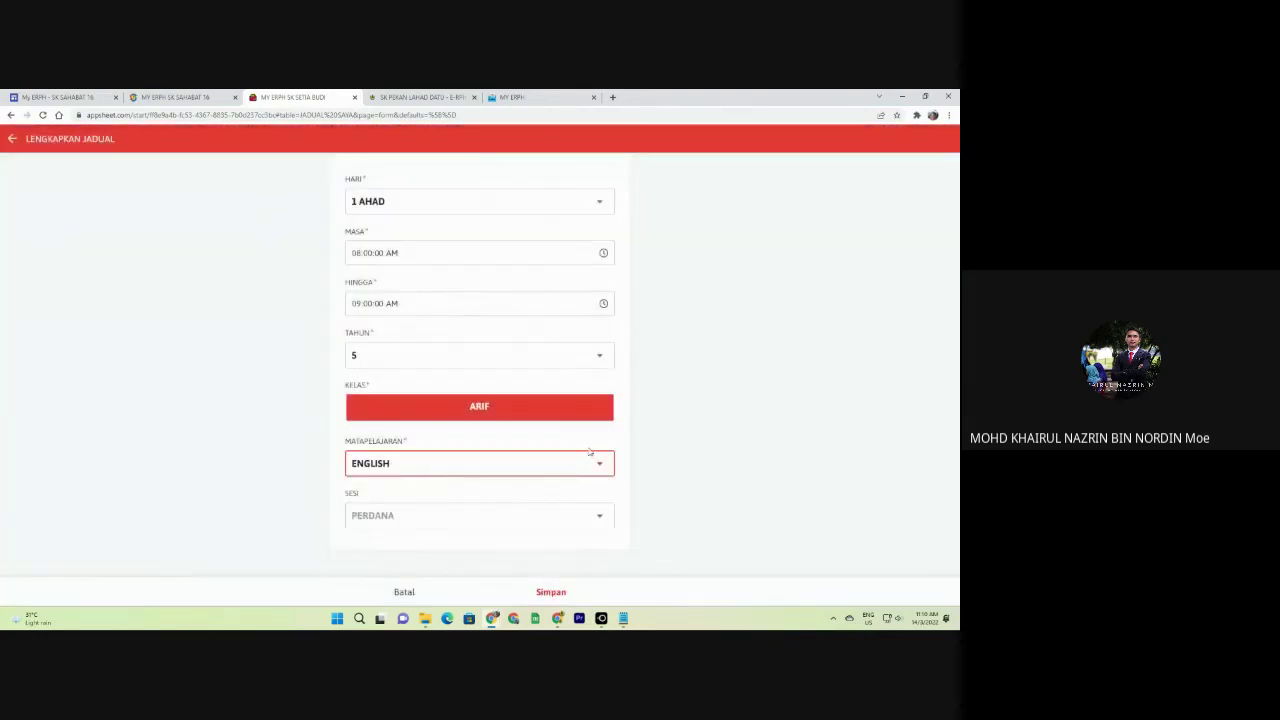
pyautogui.click(551, 593)
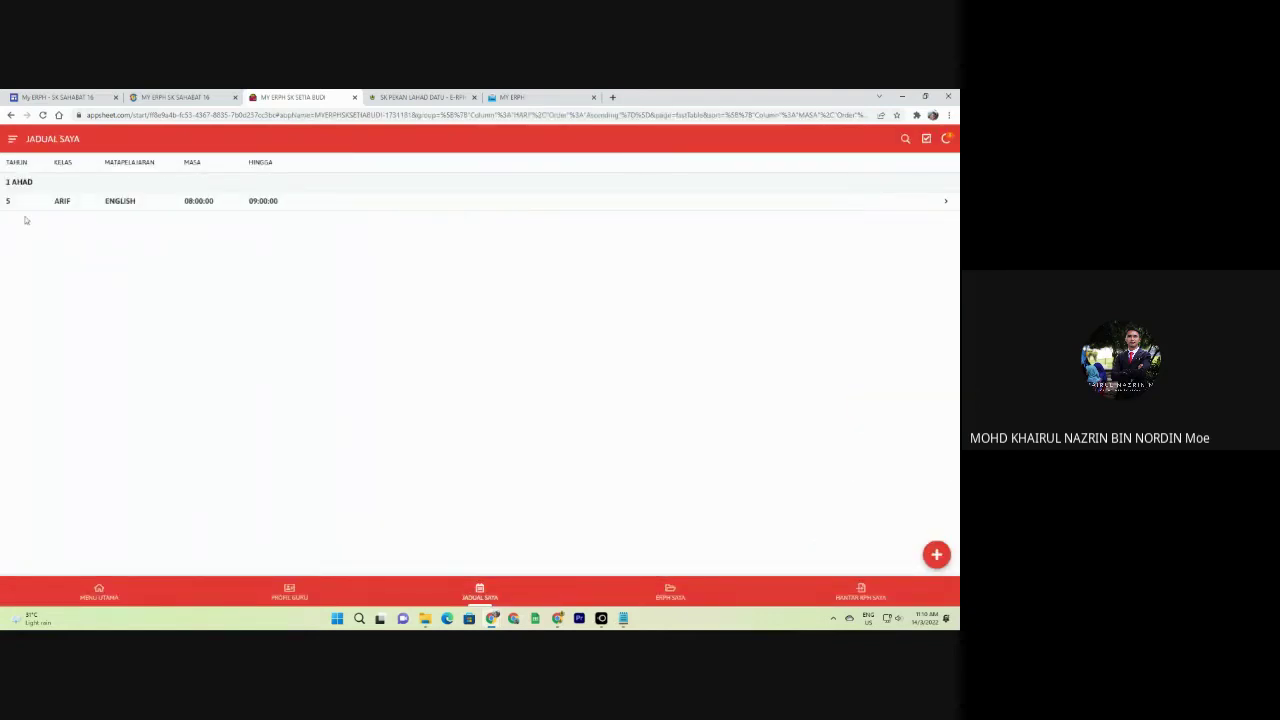
pyautogui.click(936, 554)
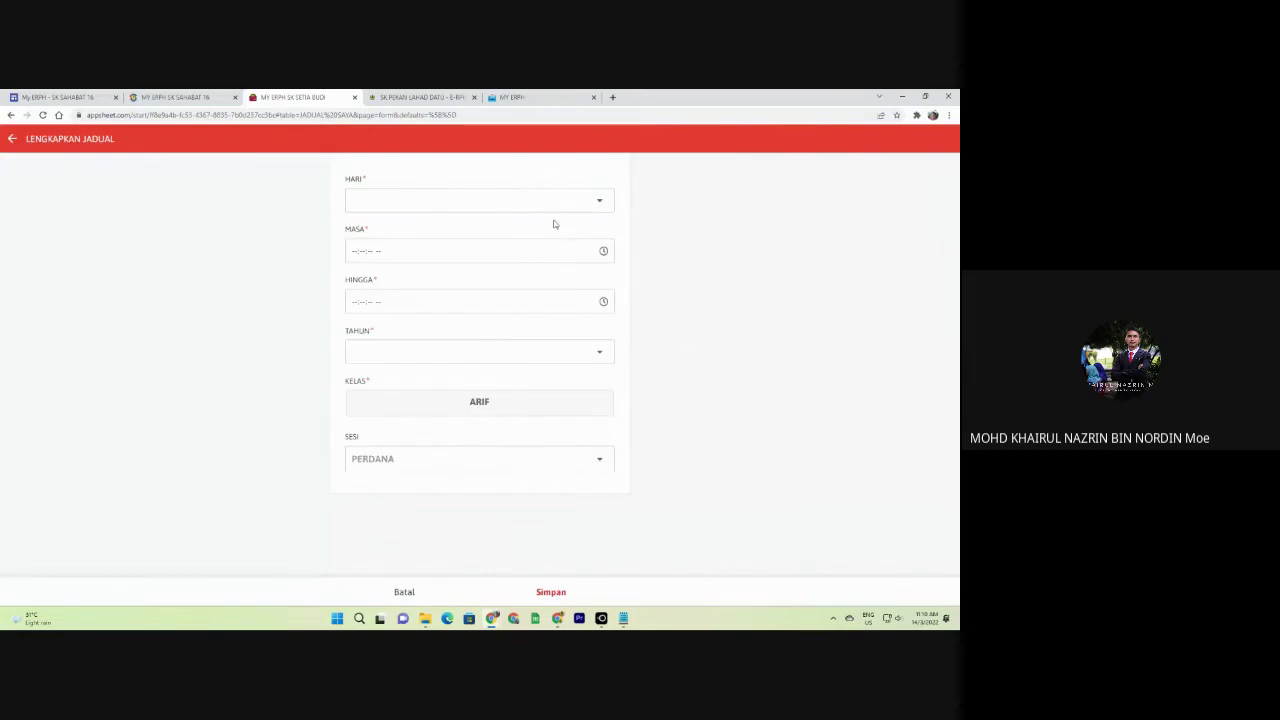
# Set HARI to 2 ISNIN with MASA 09:00 and HINGGA 10:00.
pyautogui.click(542, 206)
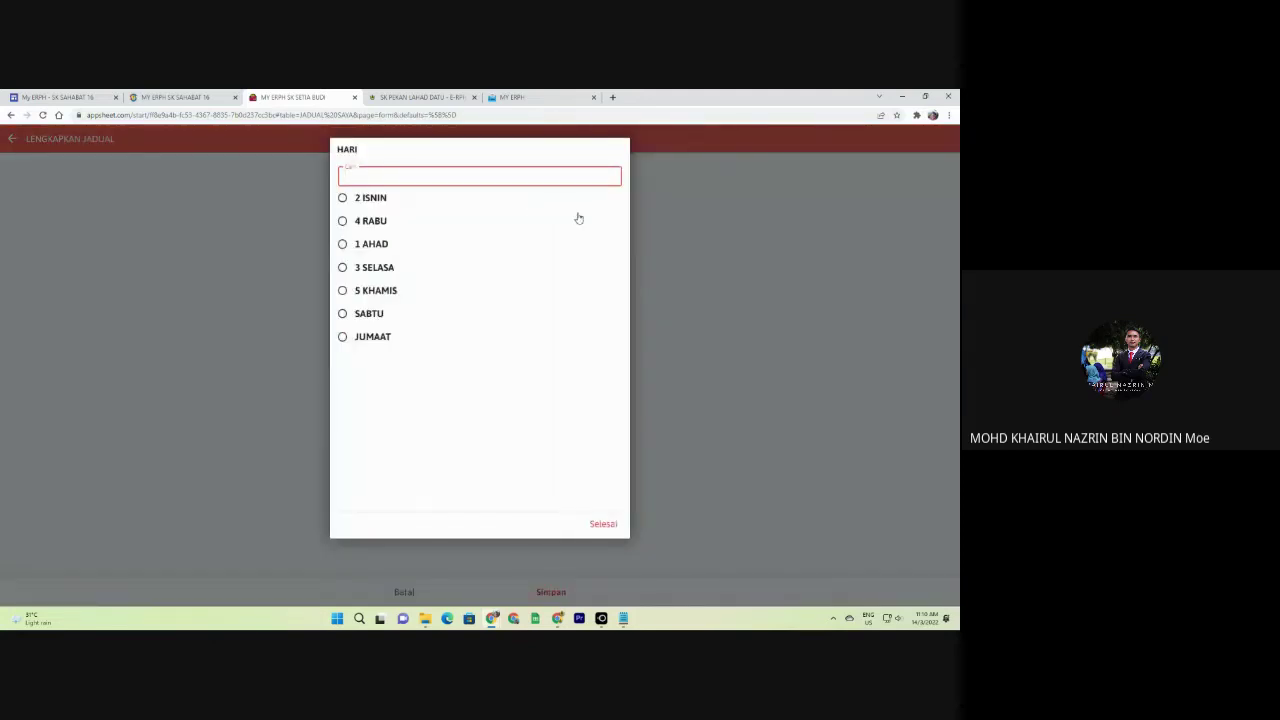
pyautogui.click(372, 241)
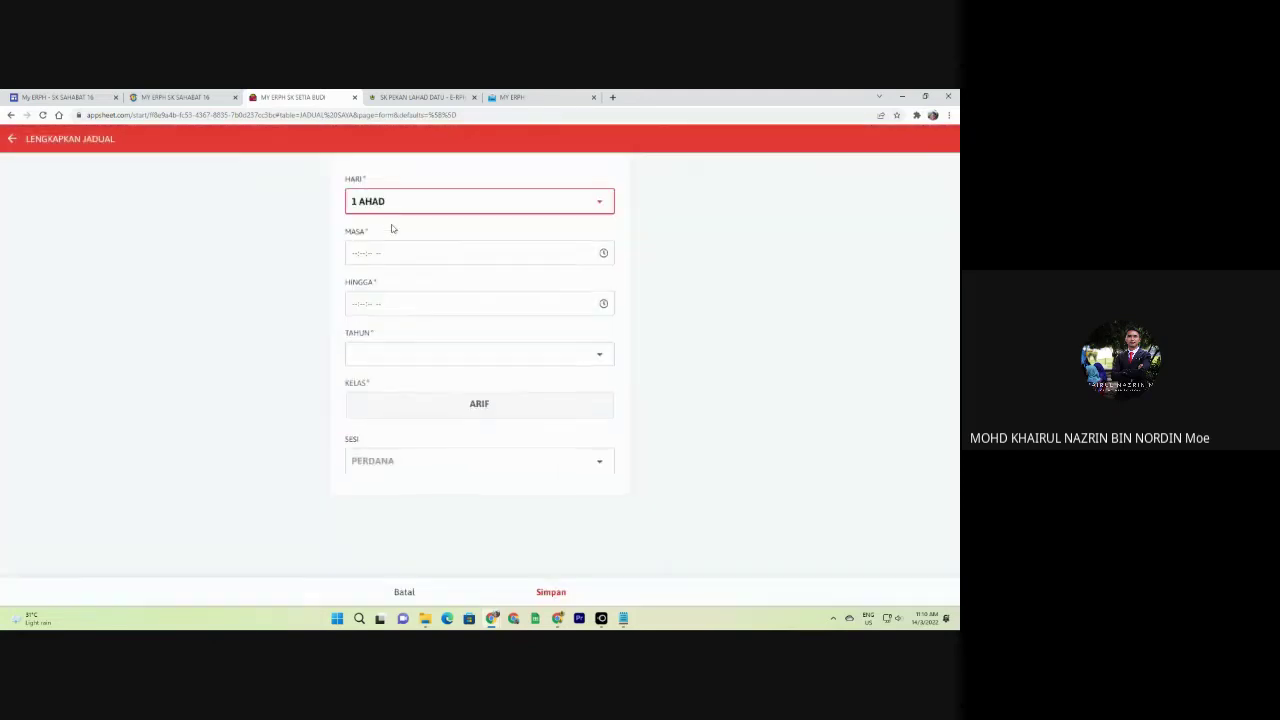
pyautogui.click(405, 206)
pyautogui.click(376, 202)
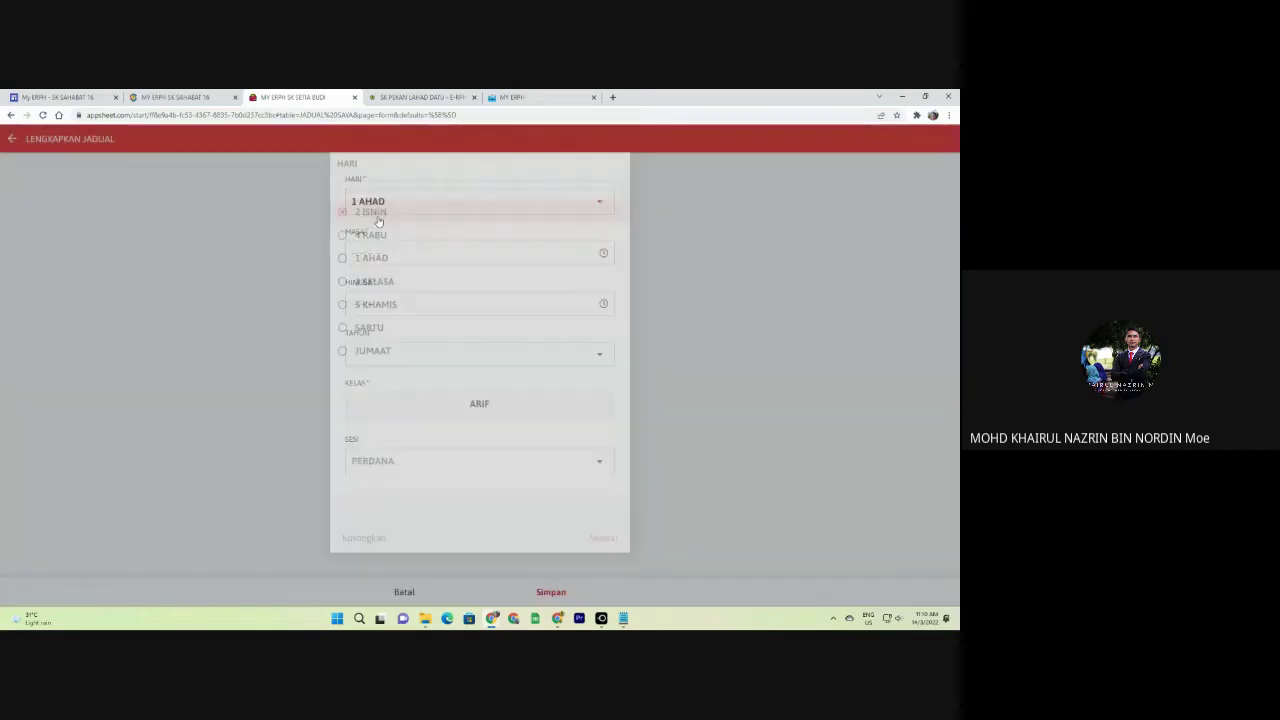
pyautogui.click(353, 254)
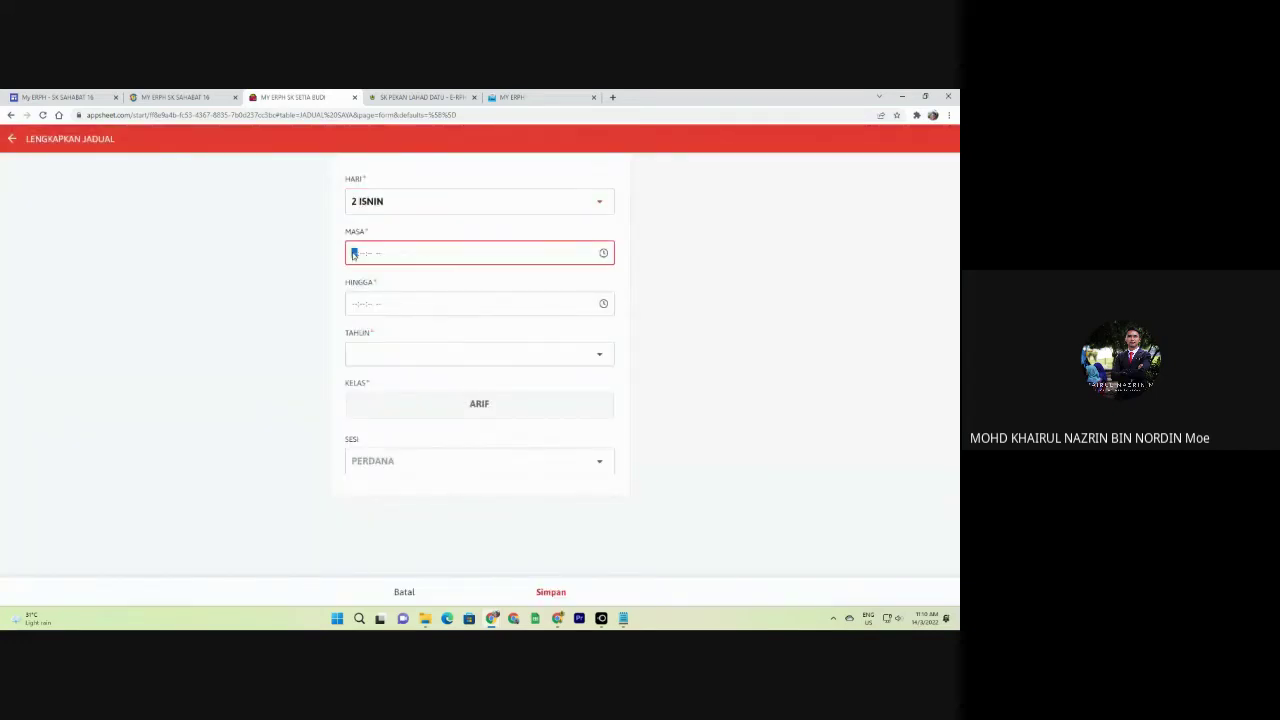
pyautogui.write('90000a')
pyautogui.press('Tab')
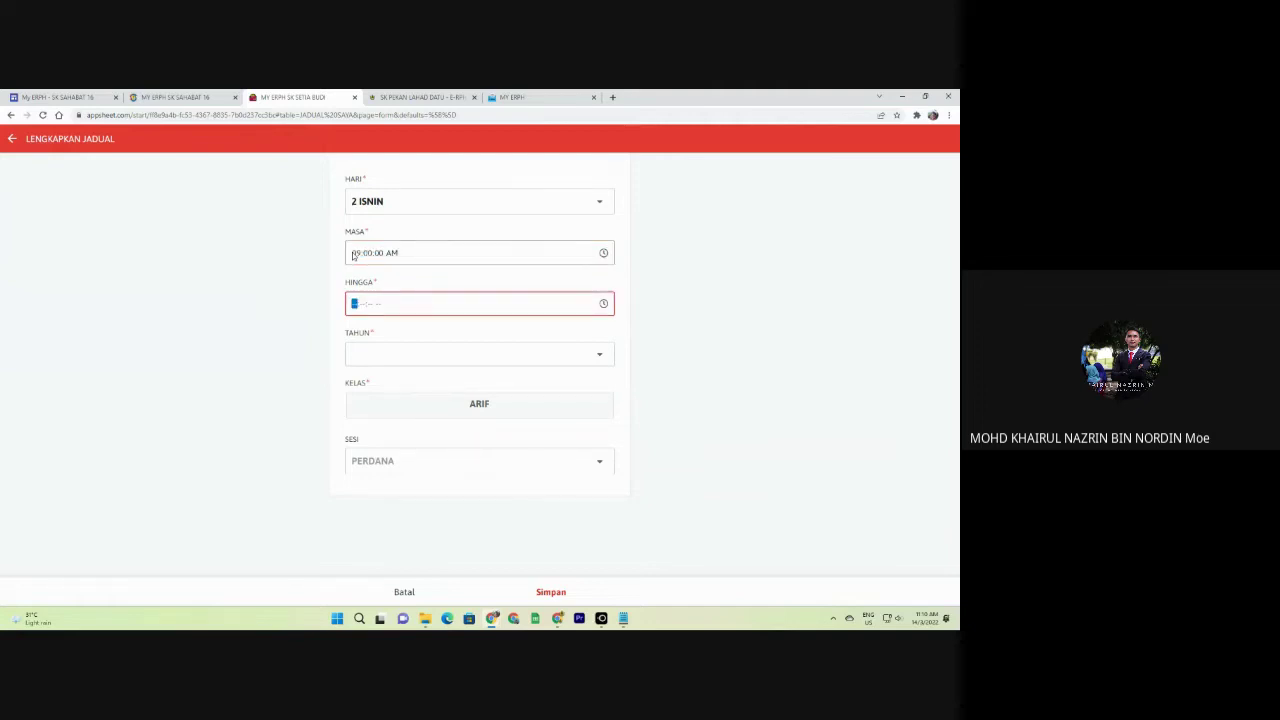
pyautogui.write('10')
pyautogui.write('000')
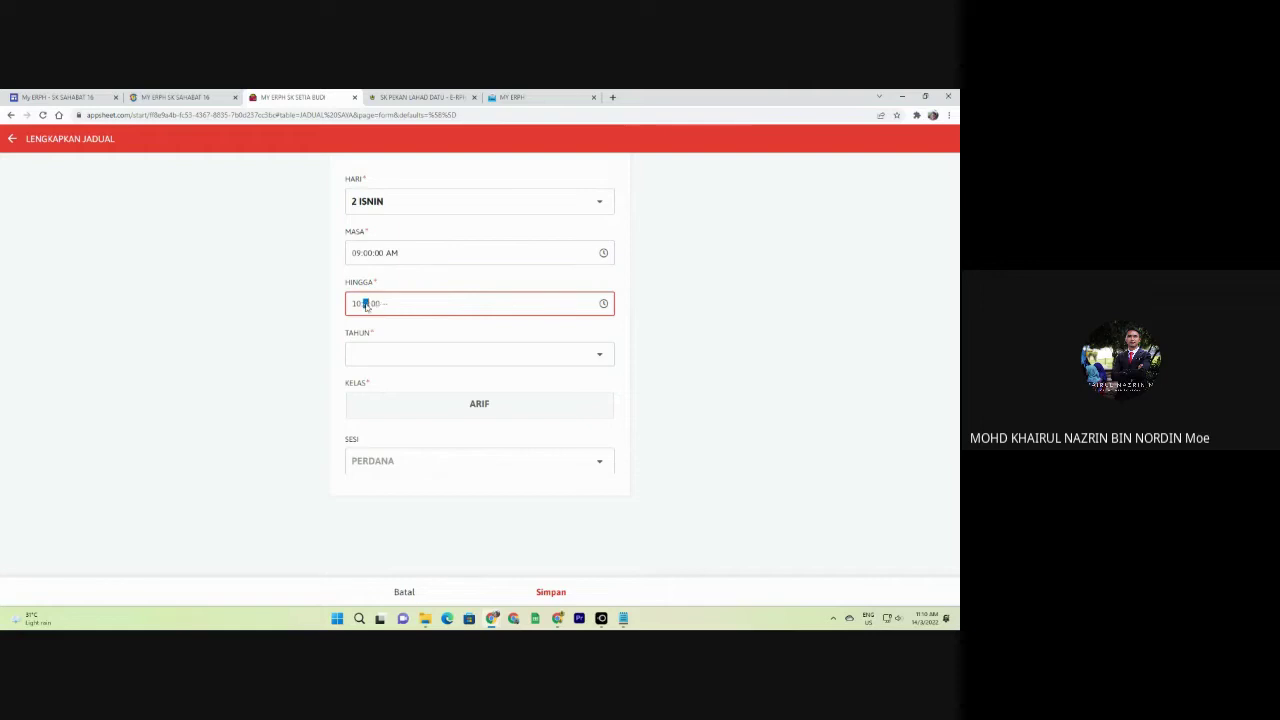
pyautogui.write('0a')
# Set TAHUN 5, KELAS ARIF, subject PENDIDIKAN JASMANI and save the slot.
pyautogui.click(389, 360)
pyautogui.click(355, 289)
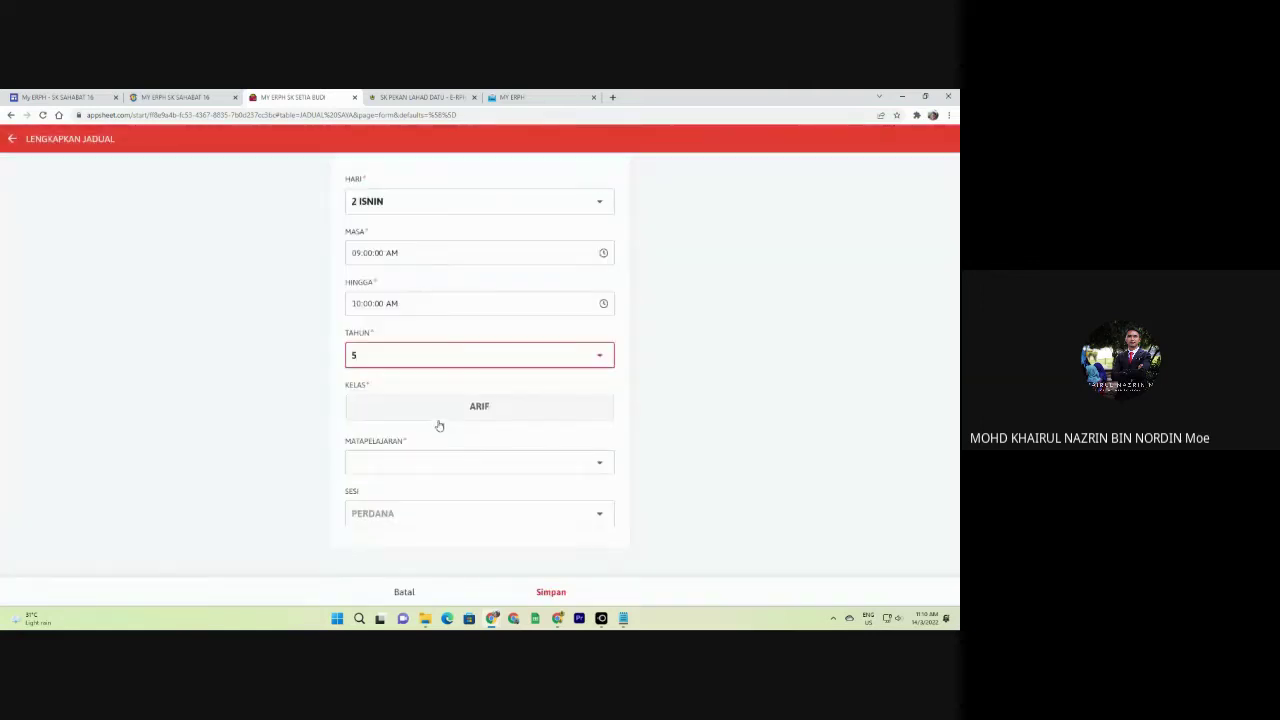
pyautogui.click(440, 418)
pyautogui.click(435, 460)
pyautogui.write('PENDIDI')
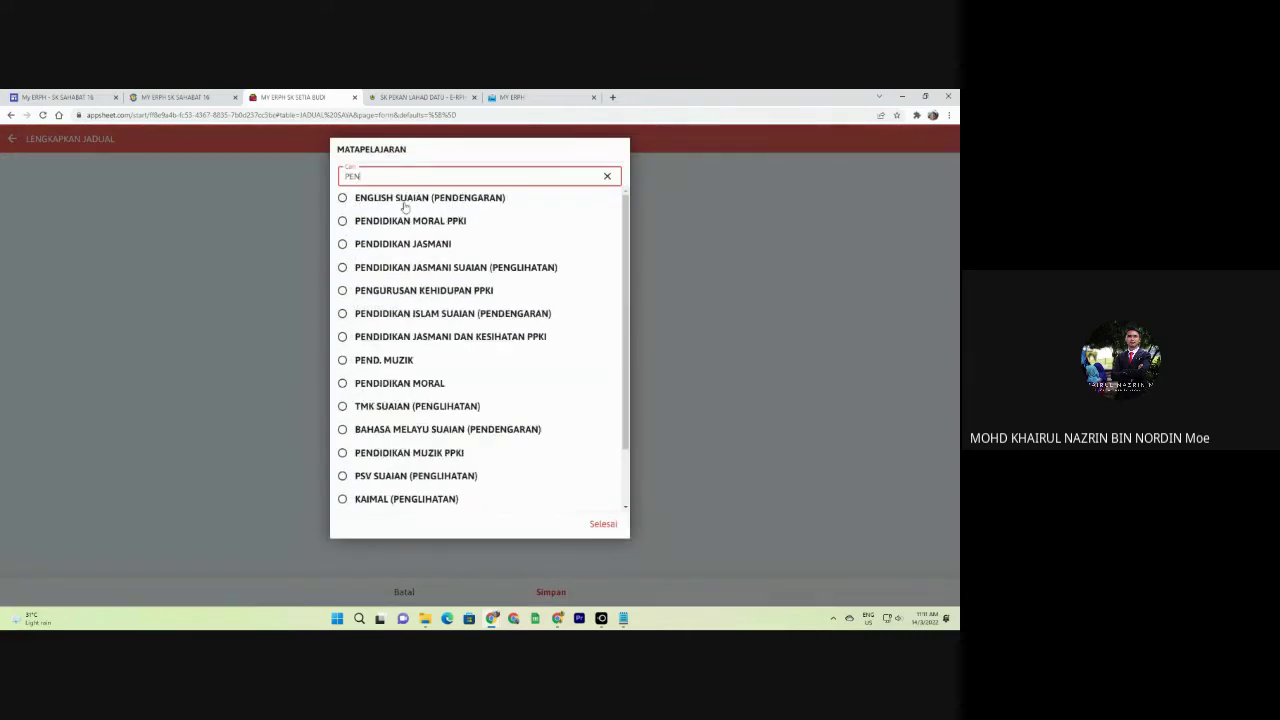
pyautogui.click(420, 221)
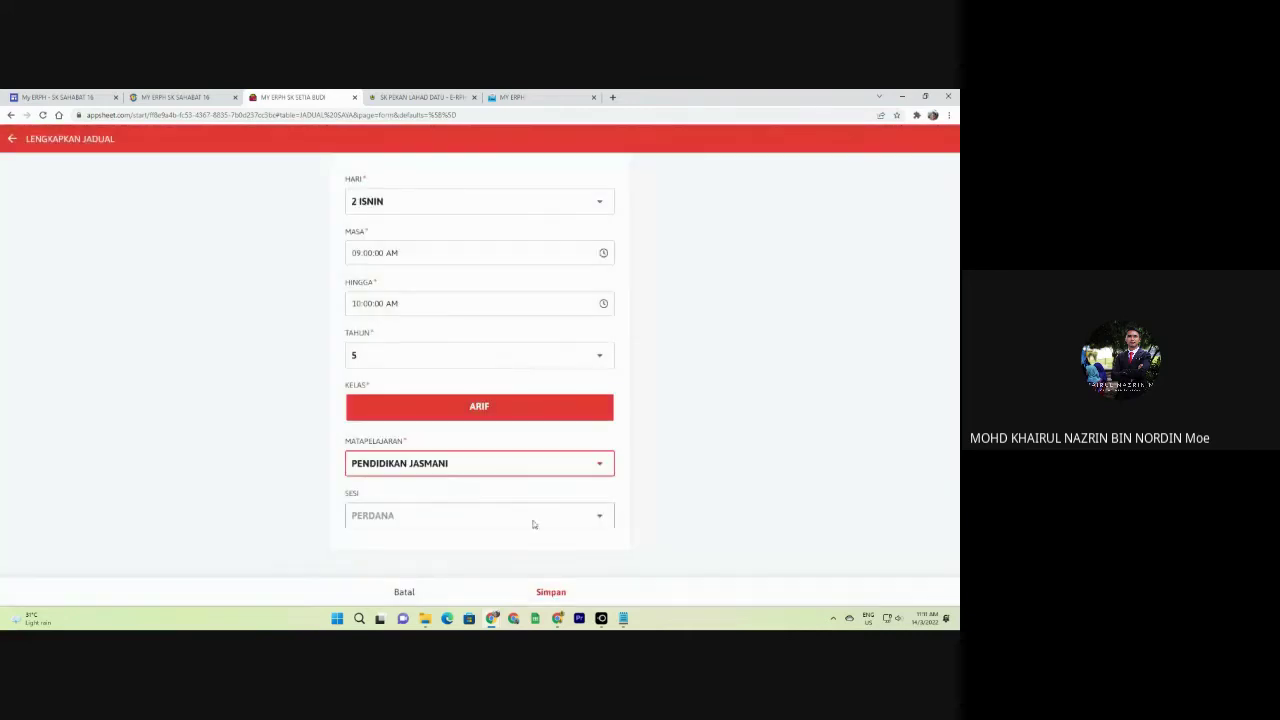
pyautogui.click(551, 593)
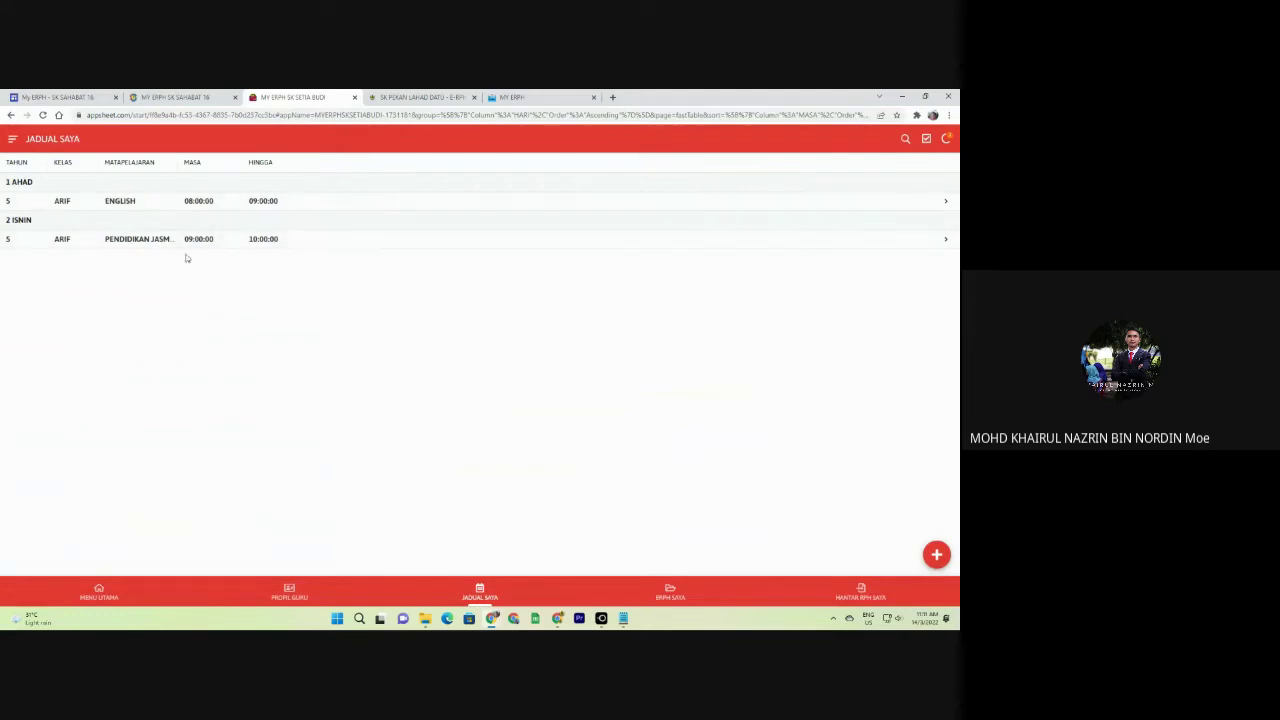
# View a TAHAP 2 teacher's timetable in JADUAL SEMUA GURU, then open SK SETIA BUDI's MENU UTAMA.
pyautogui.click(506, 96)
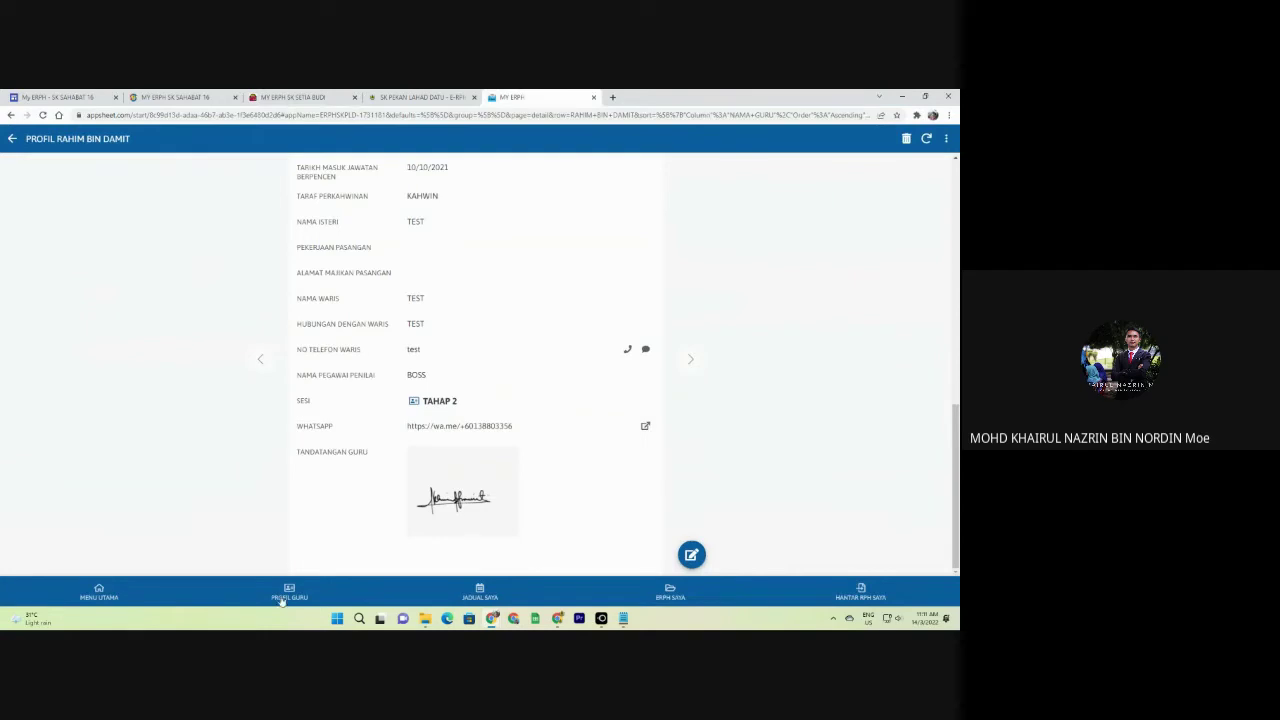
pyautogui.click(470, 596)
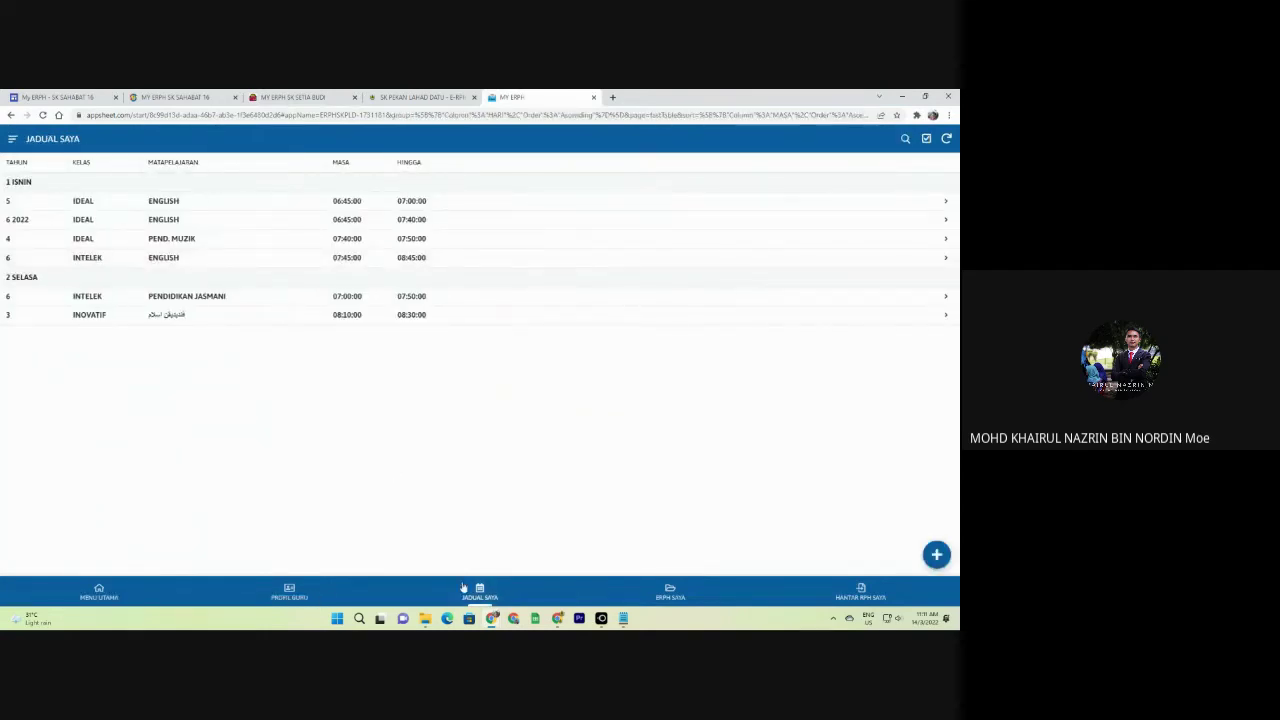
pyautogui.click(107, 597)
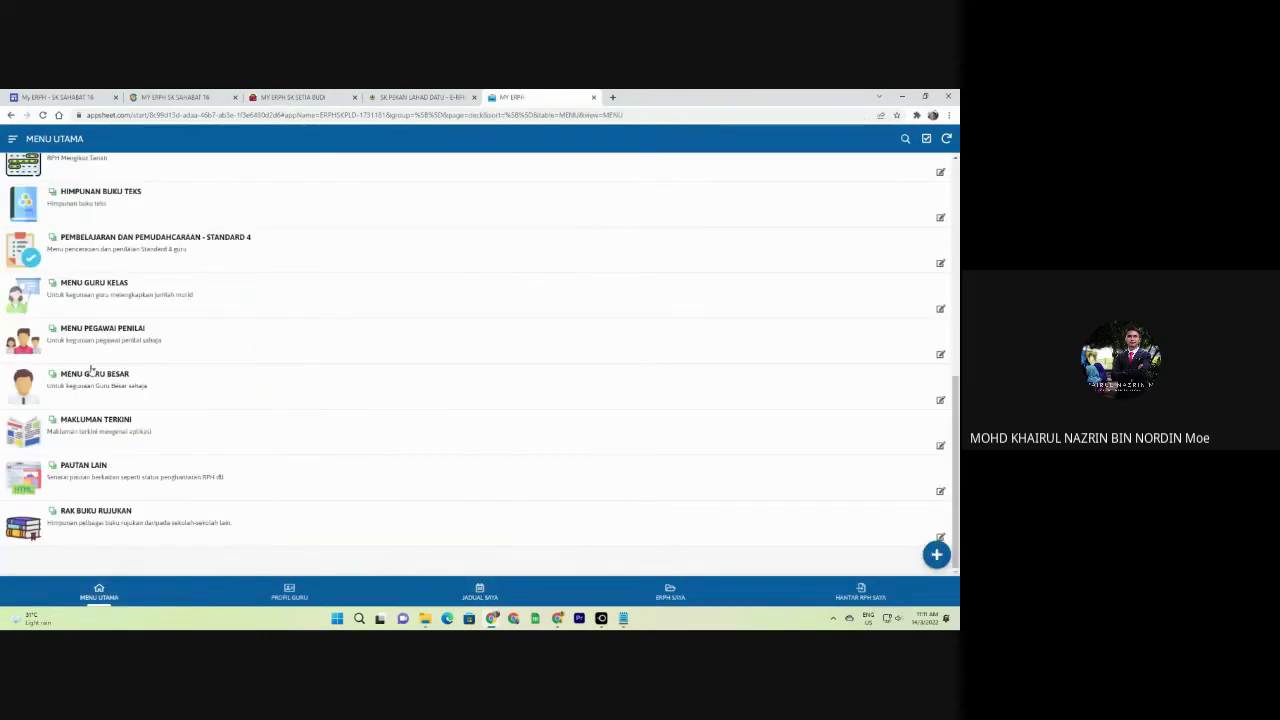
pyautogui.click(92, 372)
pyautogui.click(78, 210)
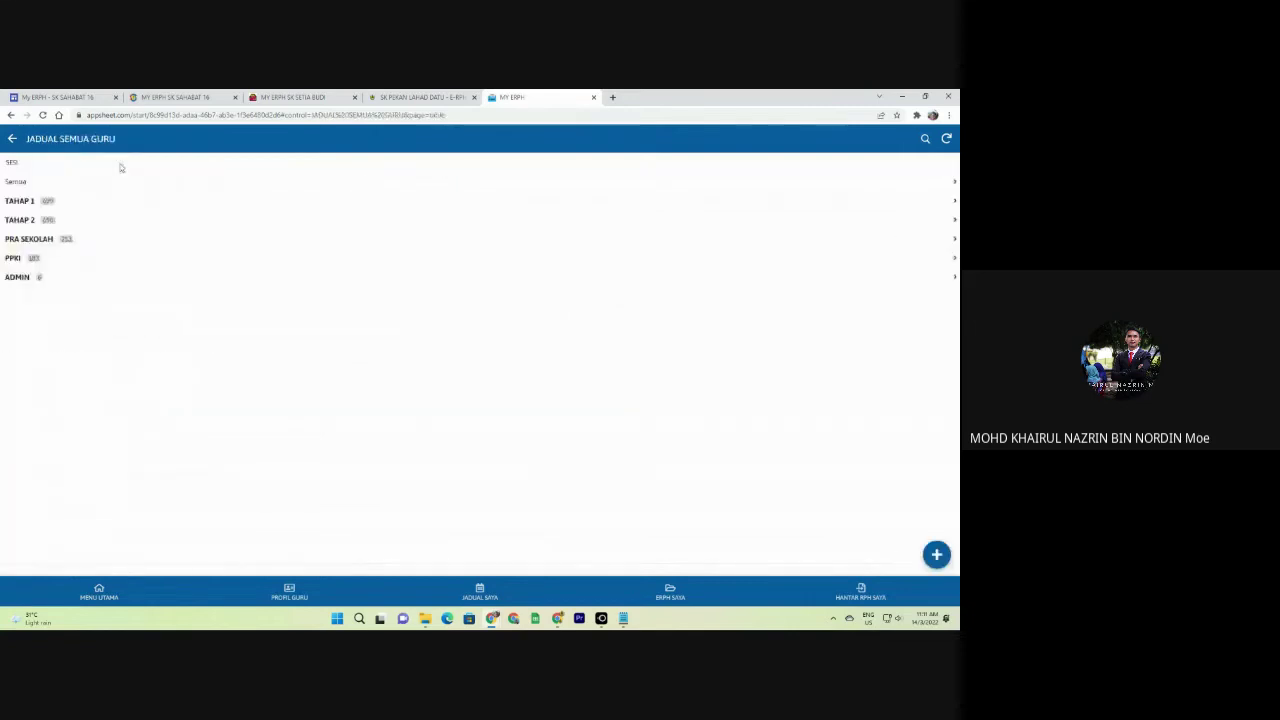
pyautogui.click(22, 220)
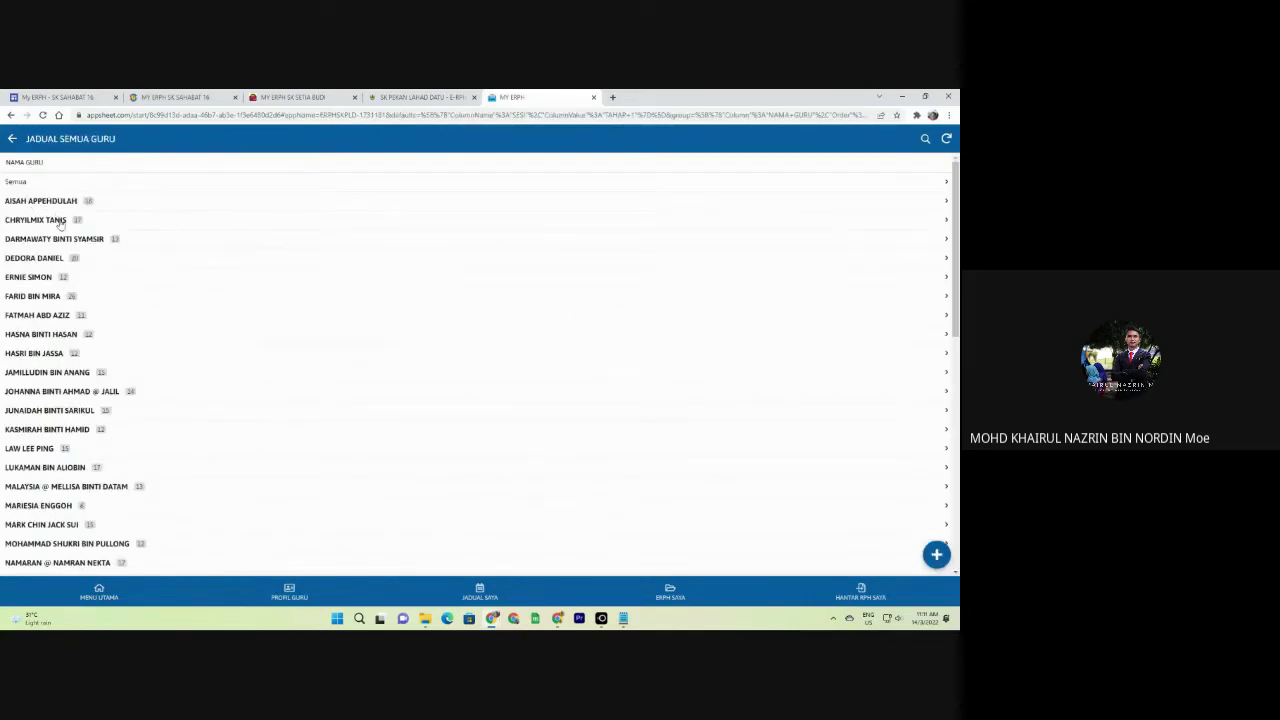
pyautogui.click(60, 224)
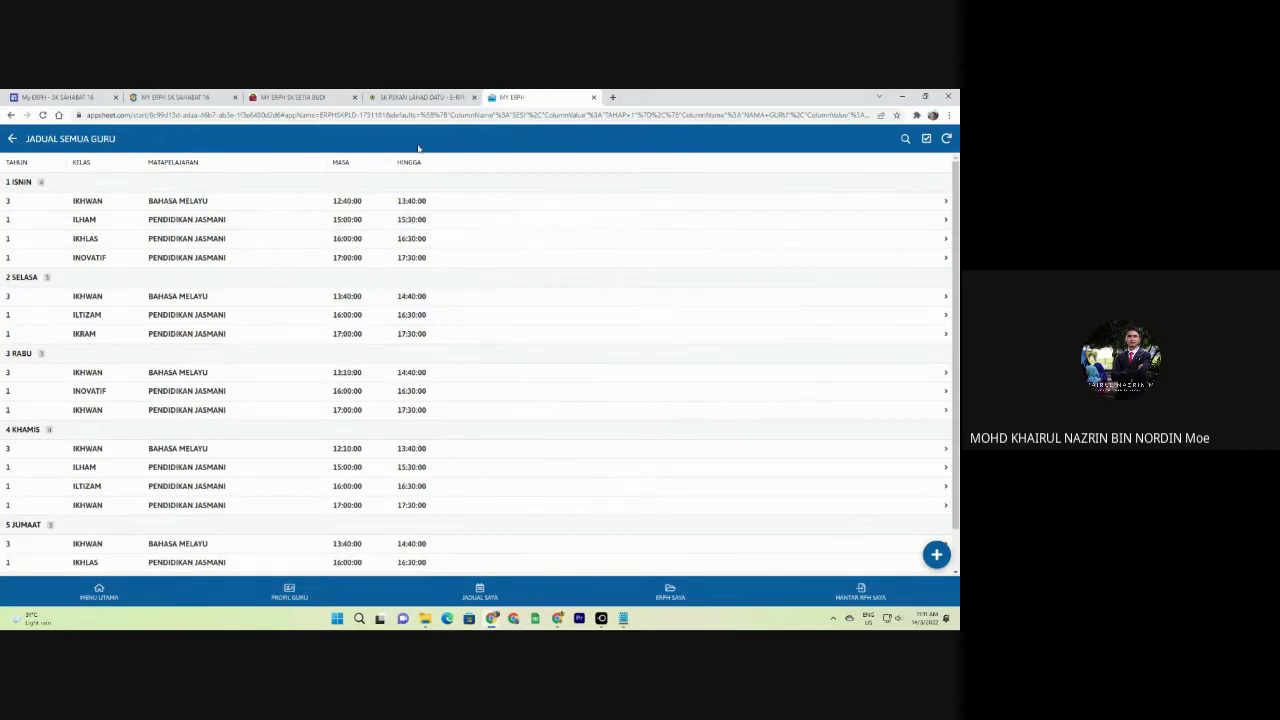
pyautogui.click(316, 96)
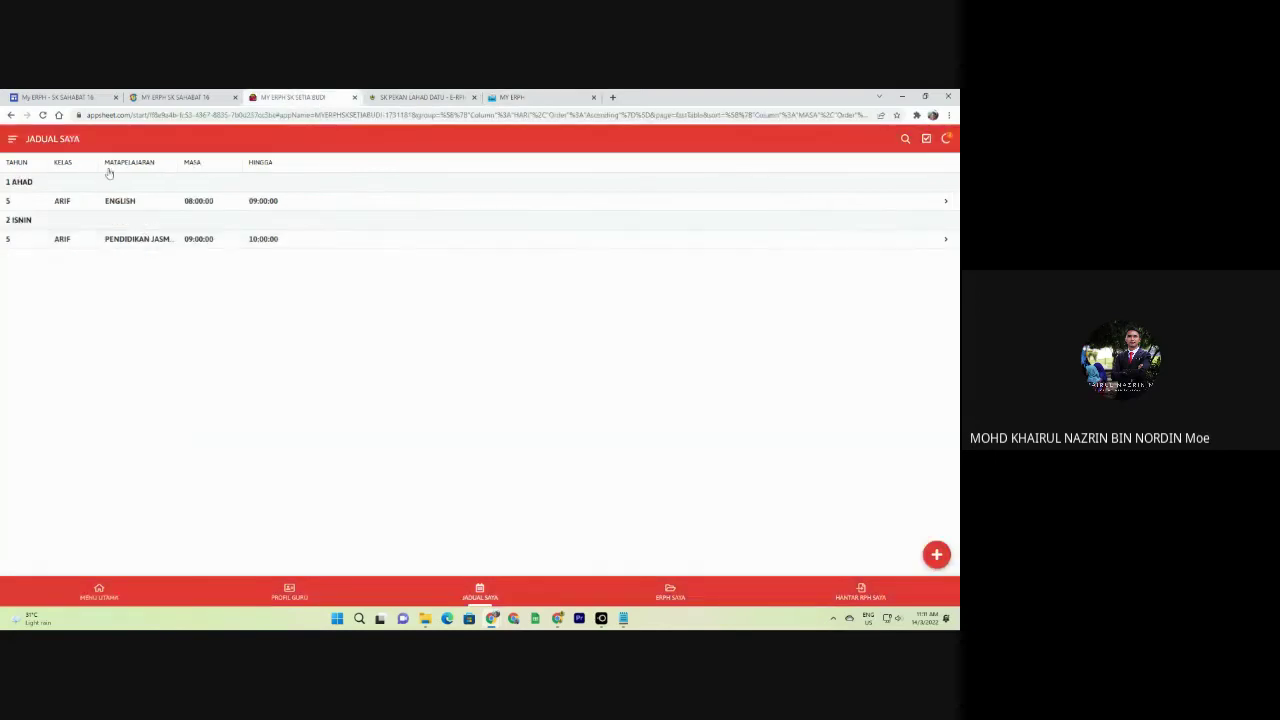
pyautogui.click(118, 590)
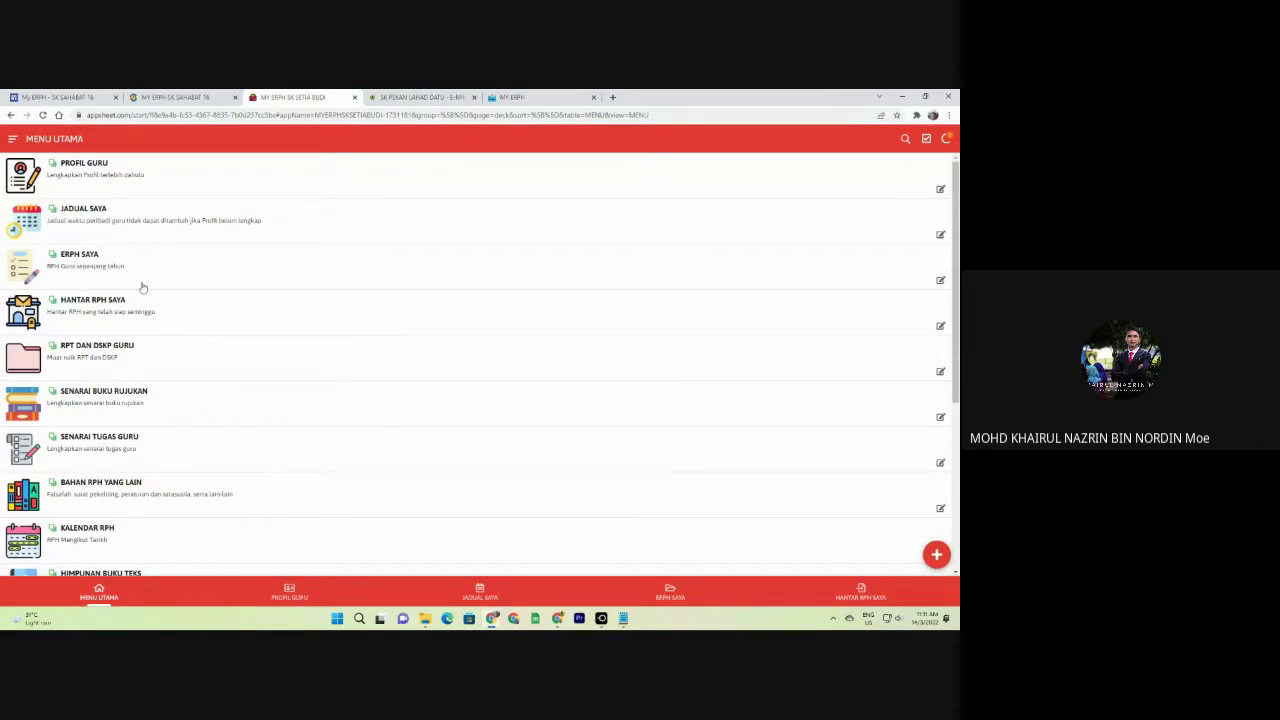
# Move through ERPH SAYA, MENU UTAMA and PROFIL GURU to JADUAL SAYA's ENGLISH and PENDIDIKAN JASMANI slots.
pyautogui.click(680, 598)
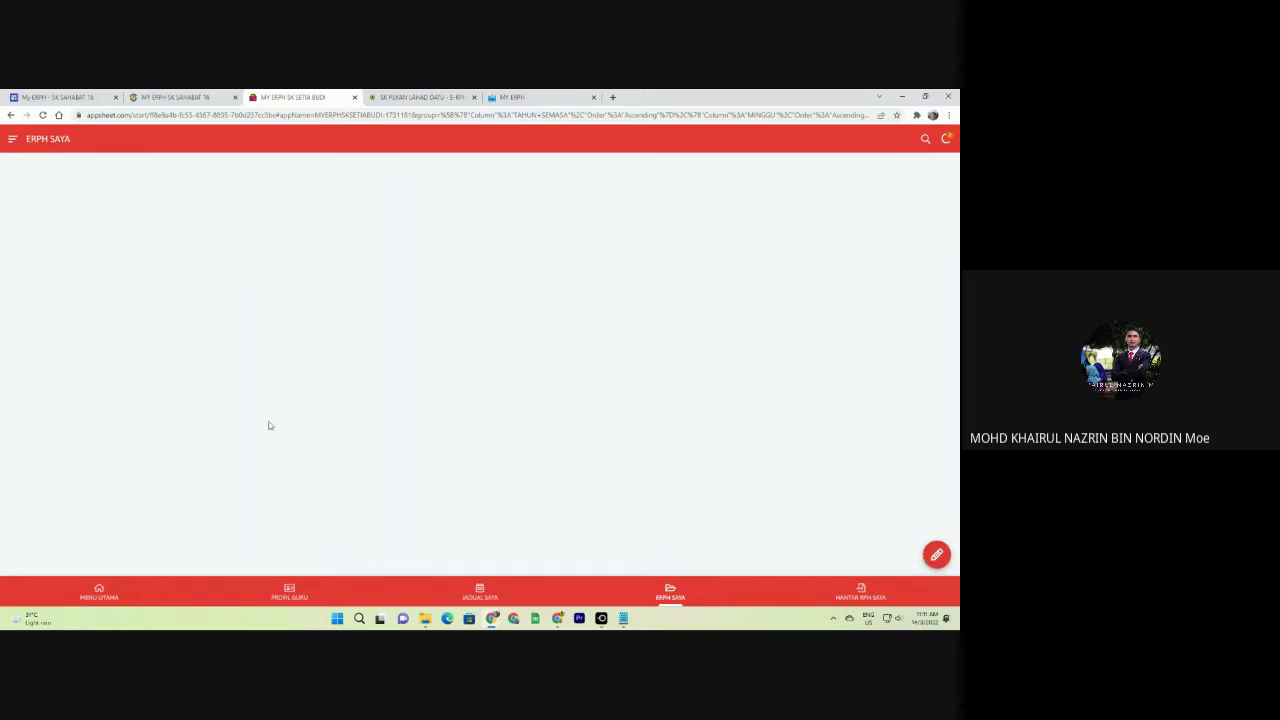
pyautogui.click(100, 595)
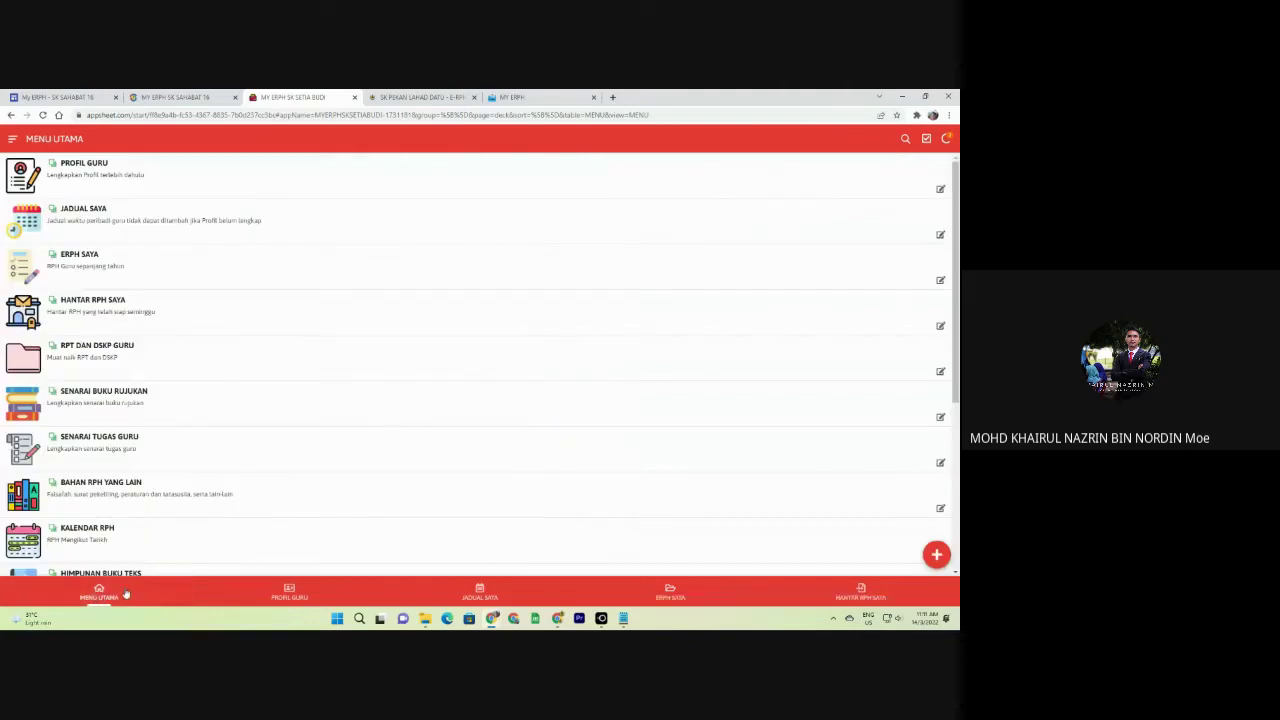
pyautogui.click(290, 595)
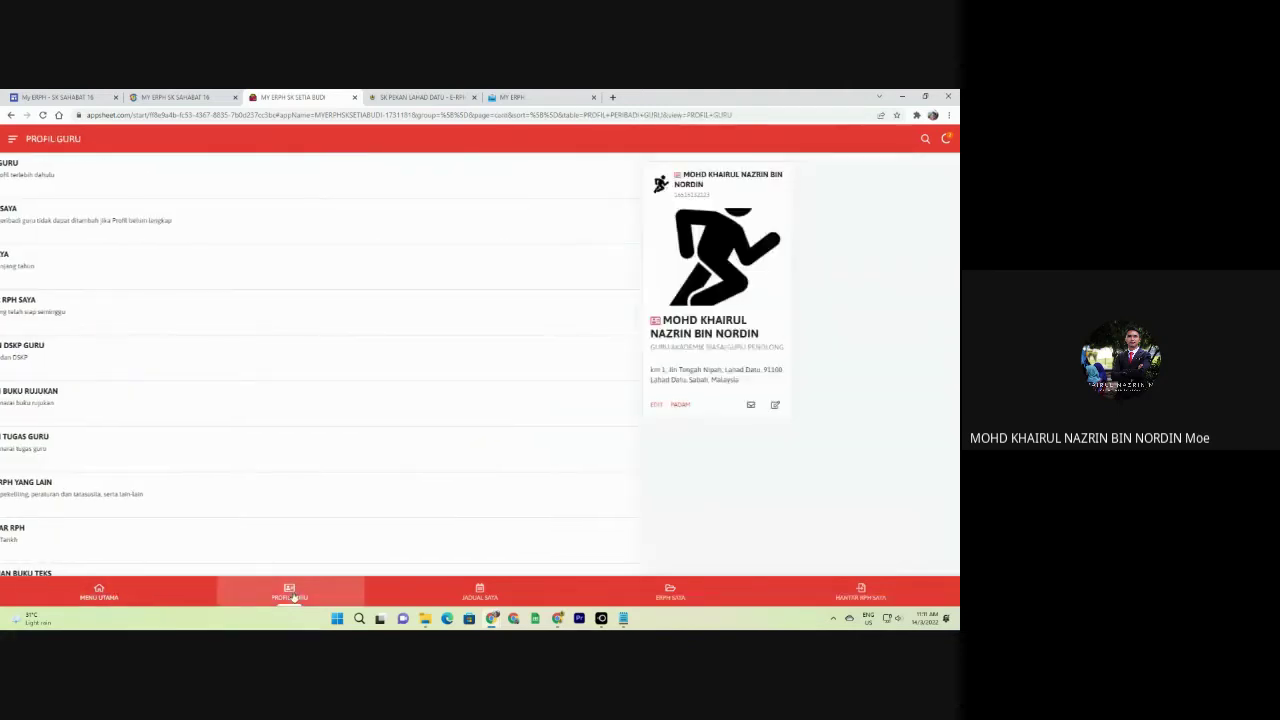
pyautogui.click(468, 592)
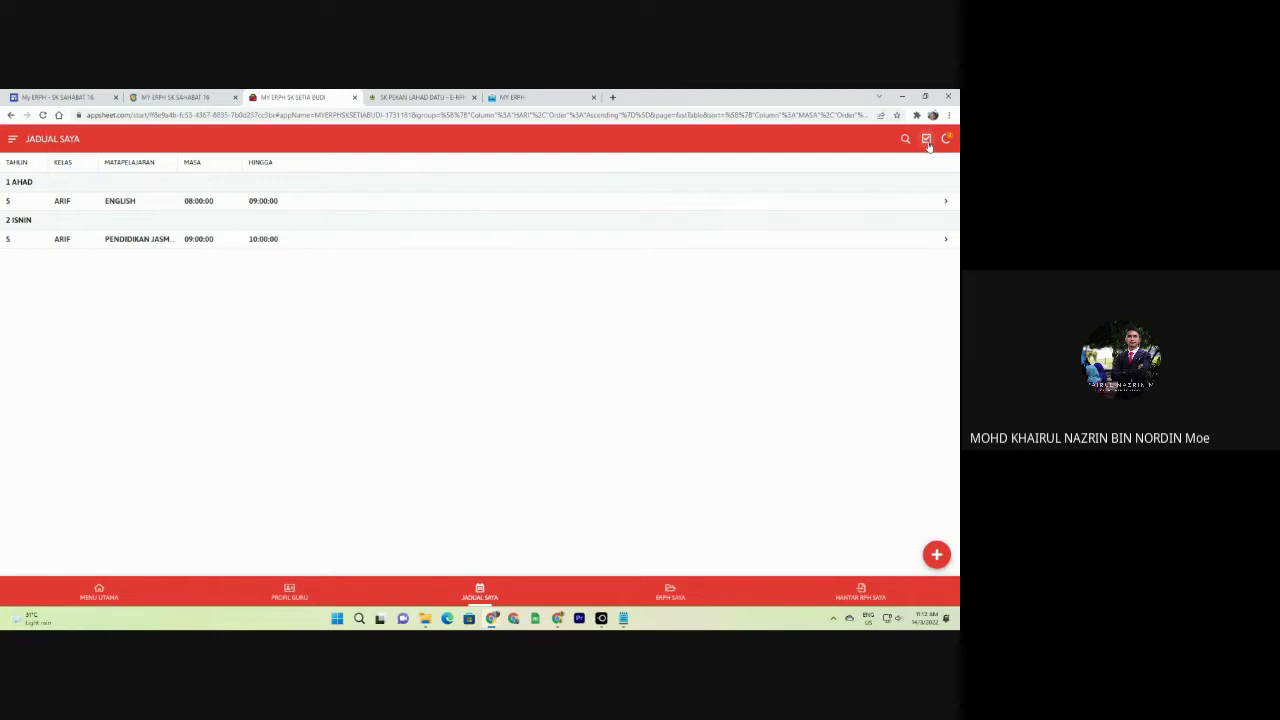
# Select and then deselect the ENGLISH and PENDIDIKAN JASMANI entries, then switch to MY ERPH's own timetable.
pyautogui.click(926, 140)
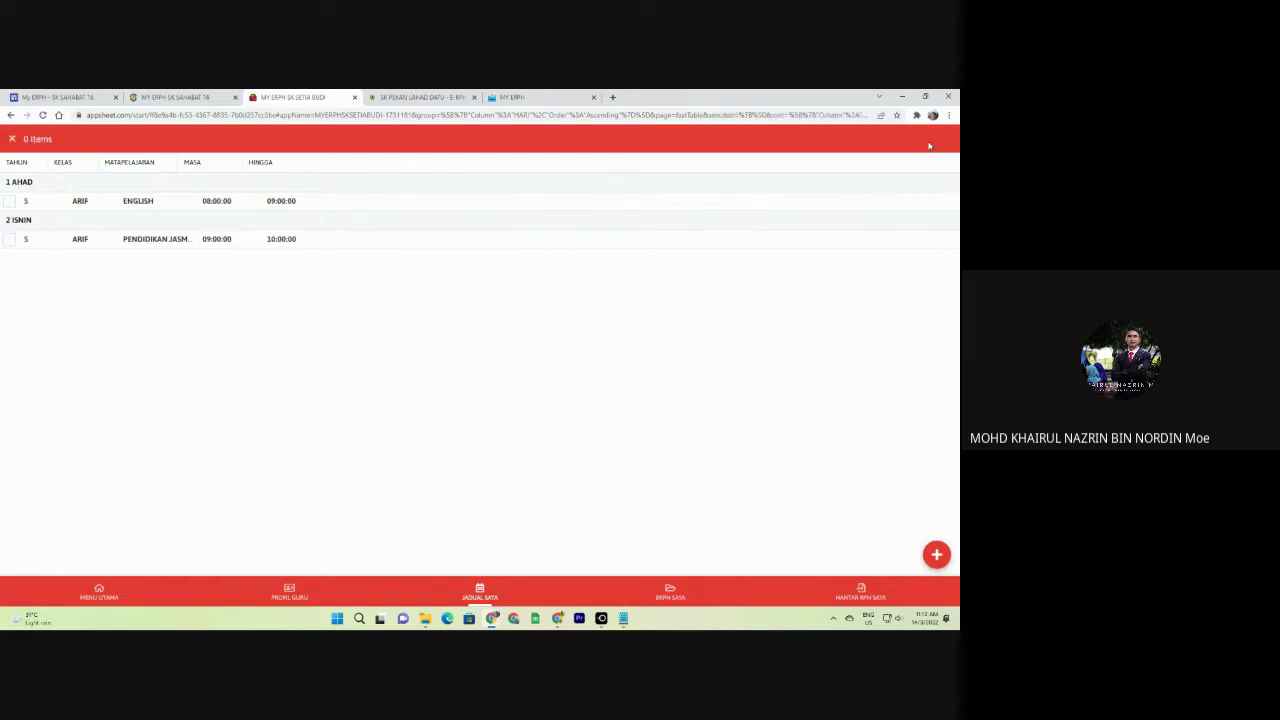
pyautogui.click(9, 201)
pyautogui.click(8, 240)
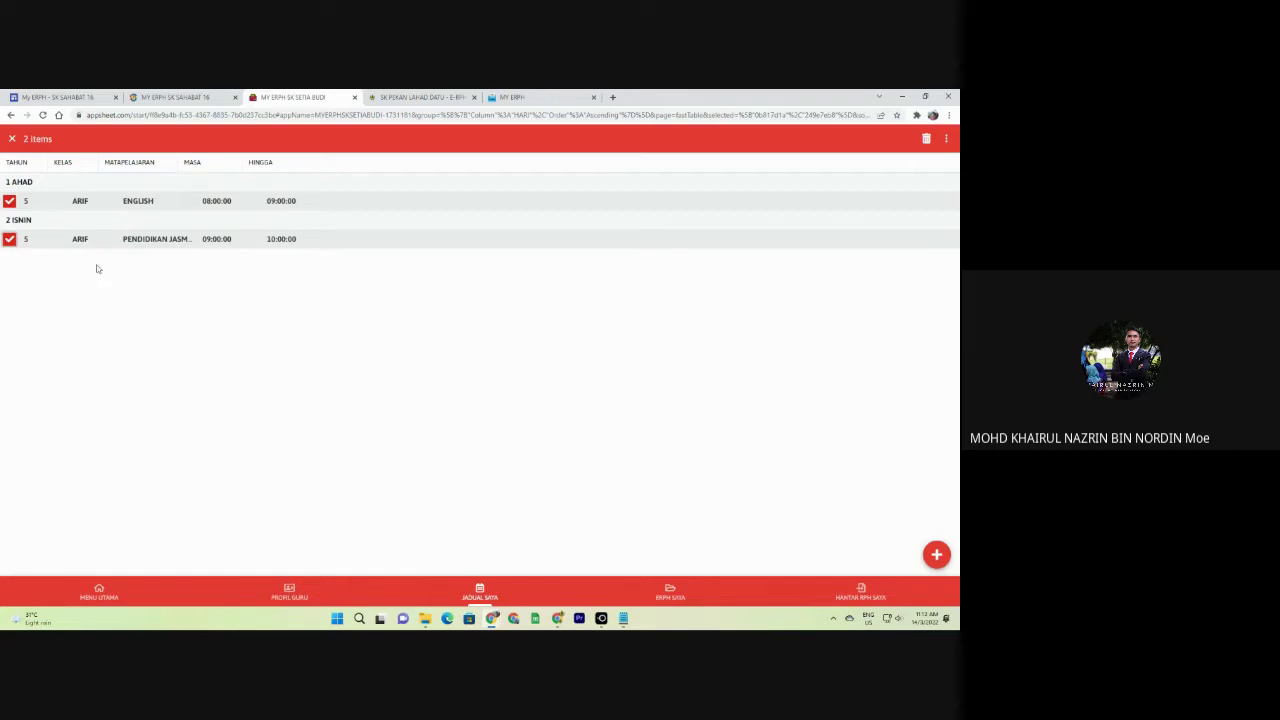
pyautogui.click(8, 240)
pyautogui.click(9, 201)
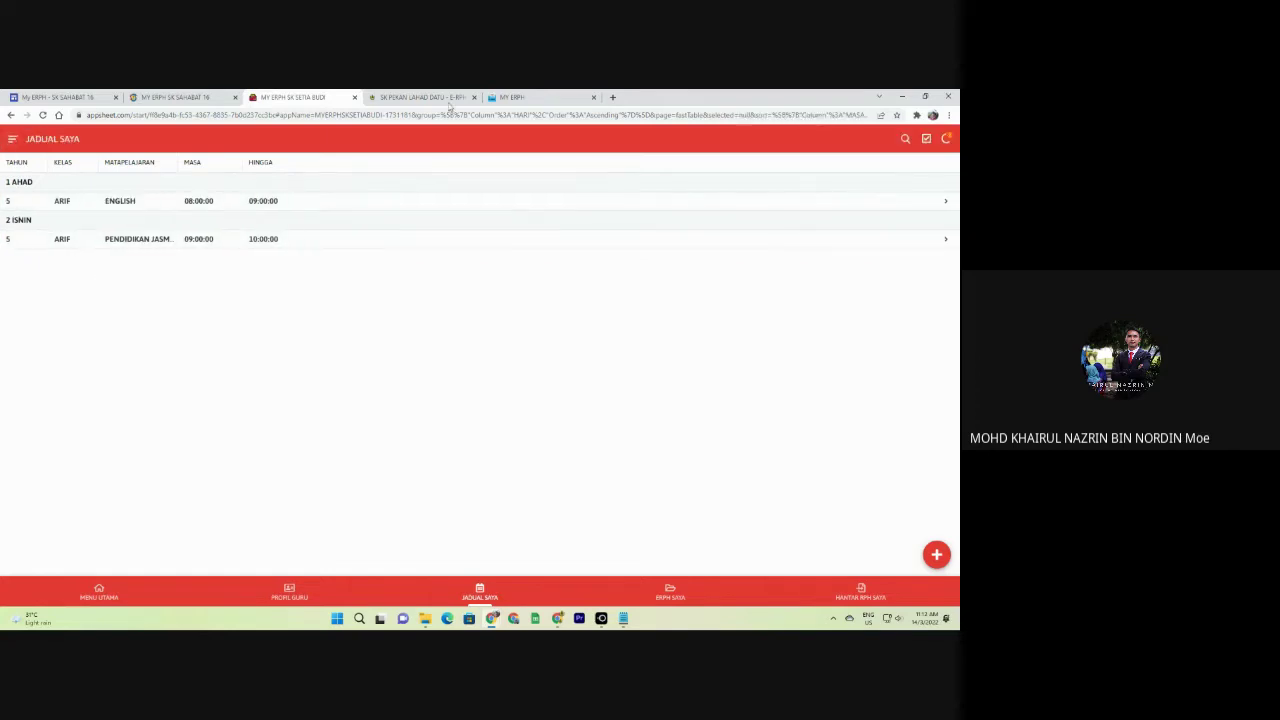
pyautogui.click(537, 95)
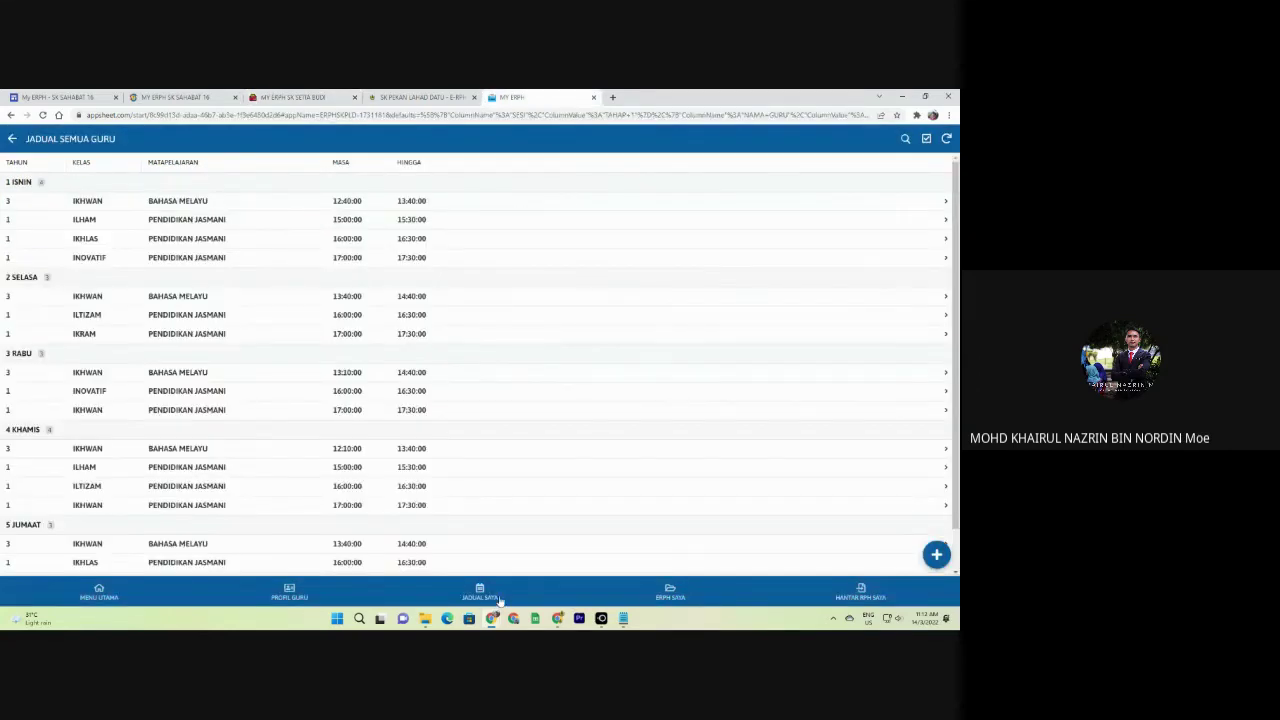
pyautogui.click(499, 599)
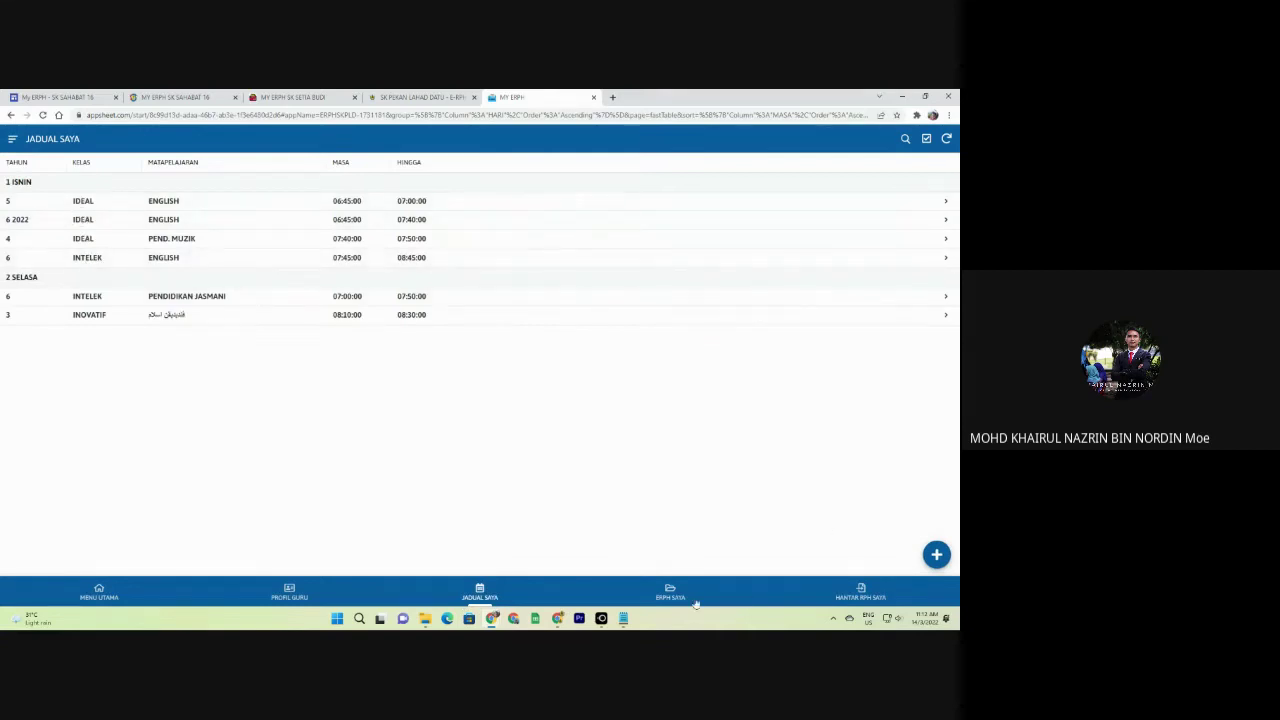
# Select the 5 IDEAL ENGLISH, 6 INTELEK PENDIDIKAN JASMANI and 3 INOVATIF classes and confirm Buat RPH.
pyautogui.click(927, 139)
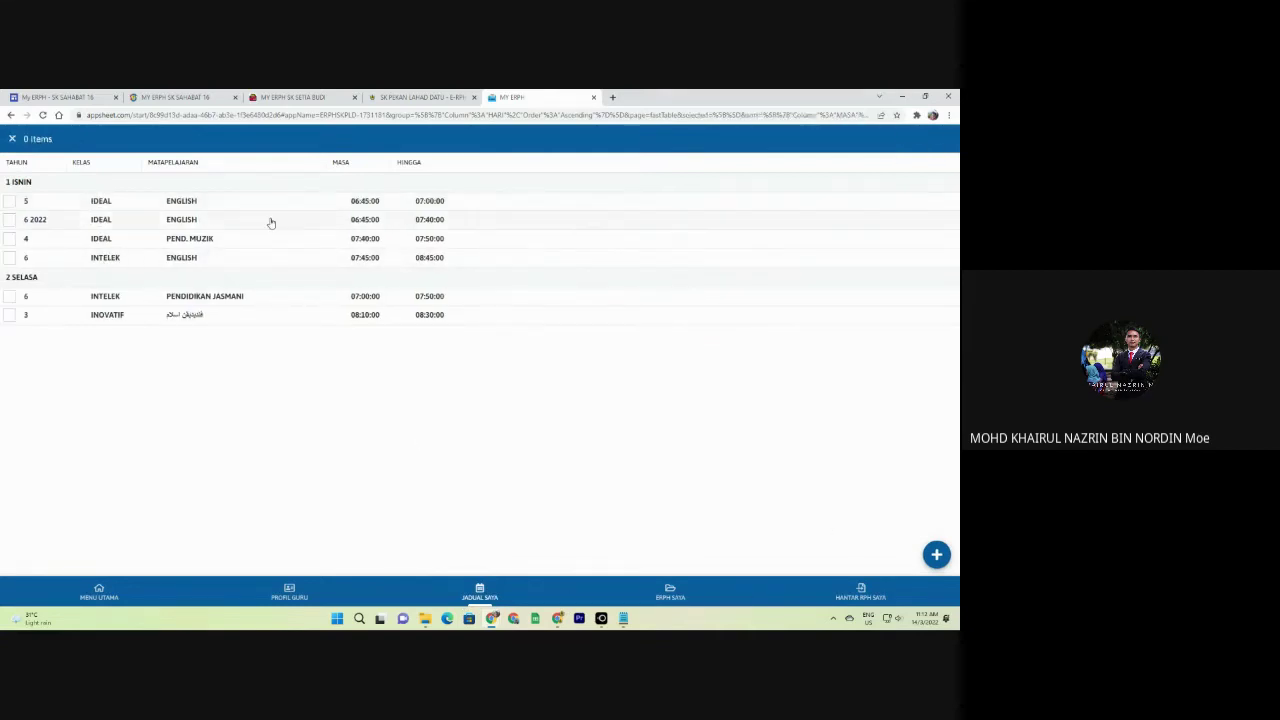
pyautogui.click(10, 201)
pyautogui.click(10, 296)
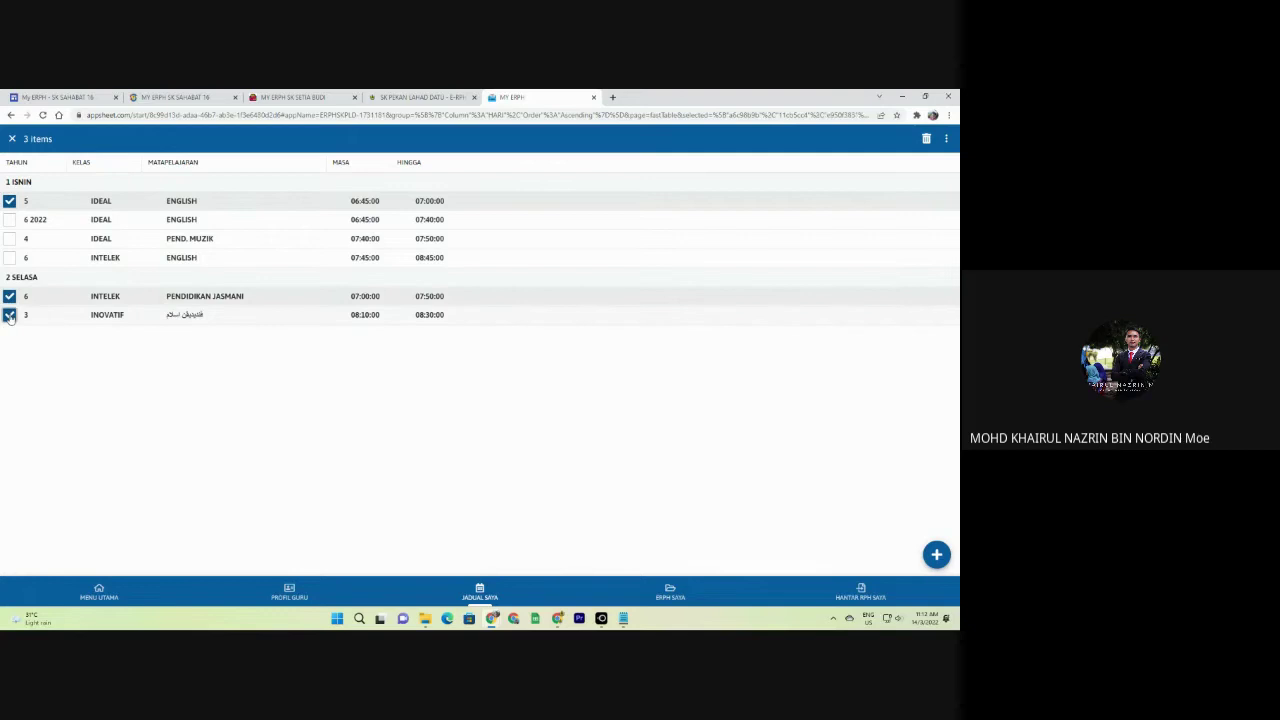
pyautogui.click(10, 315)
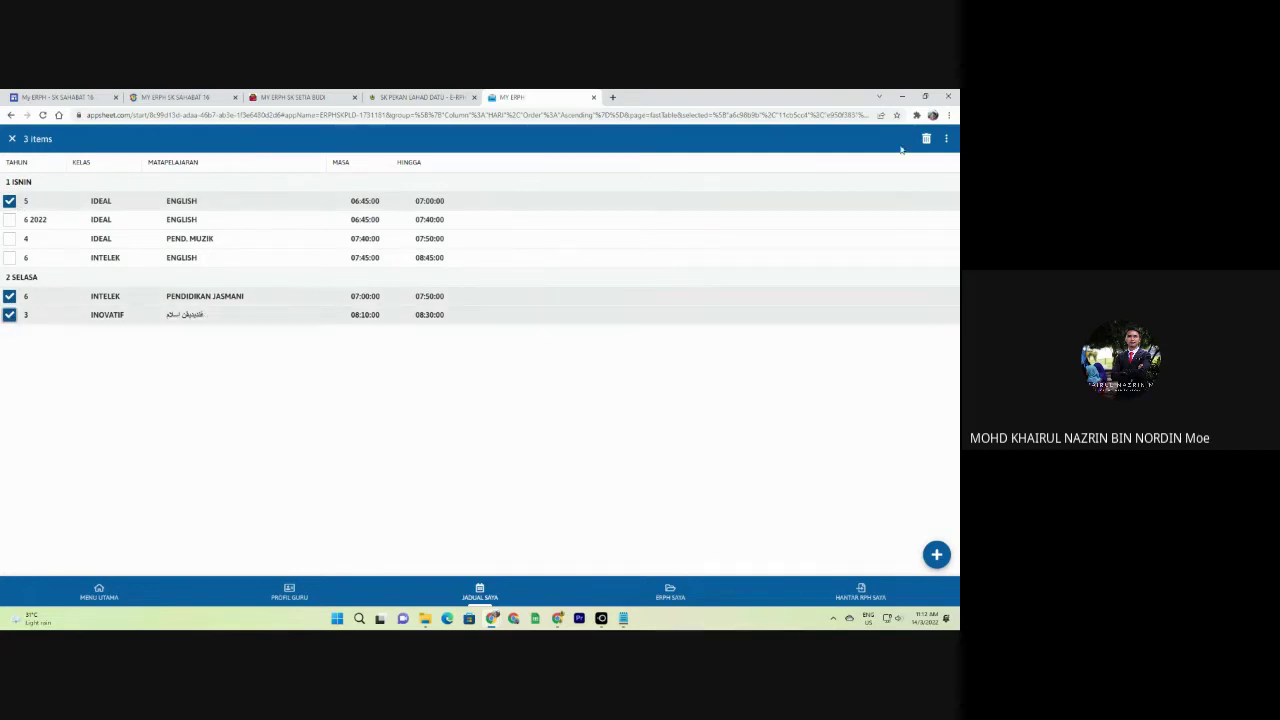
pyautogui.click(946, 140)
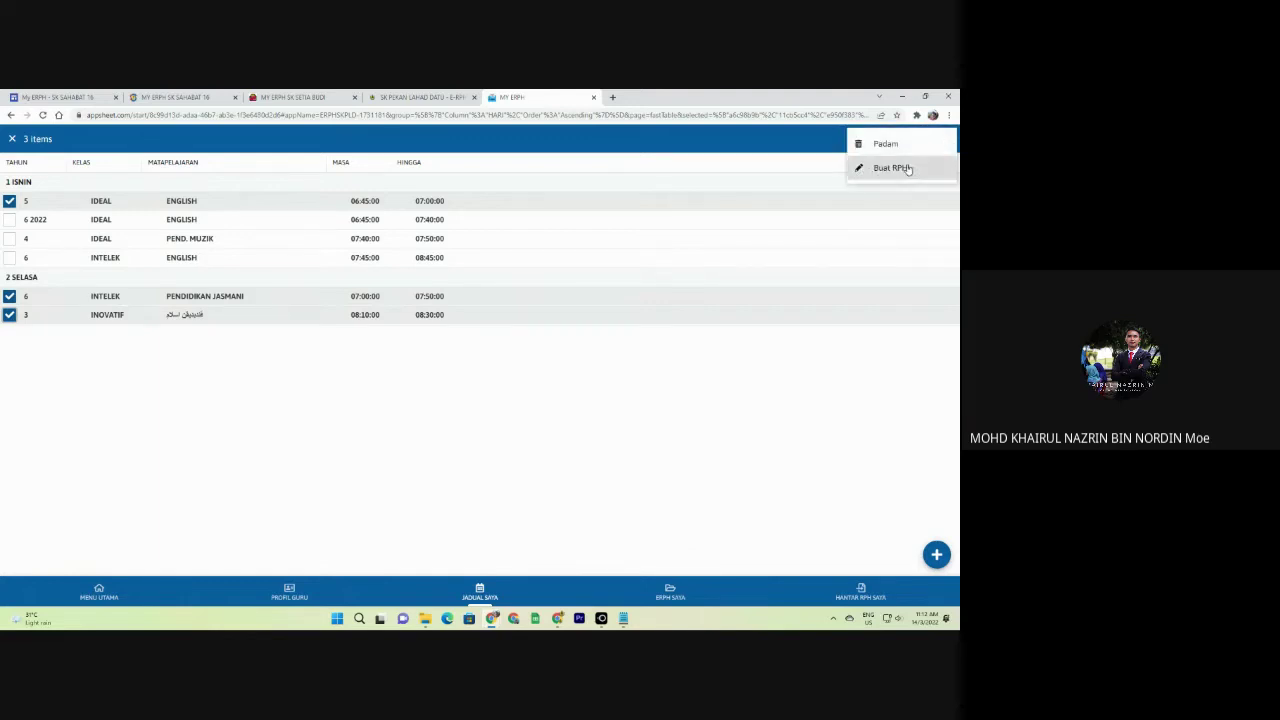
pyautogui.click(906, 168)
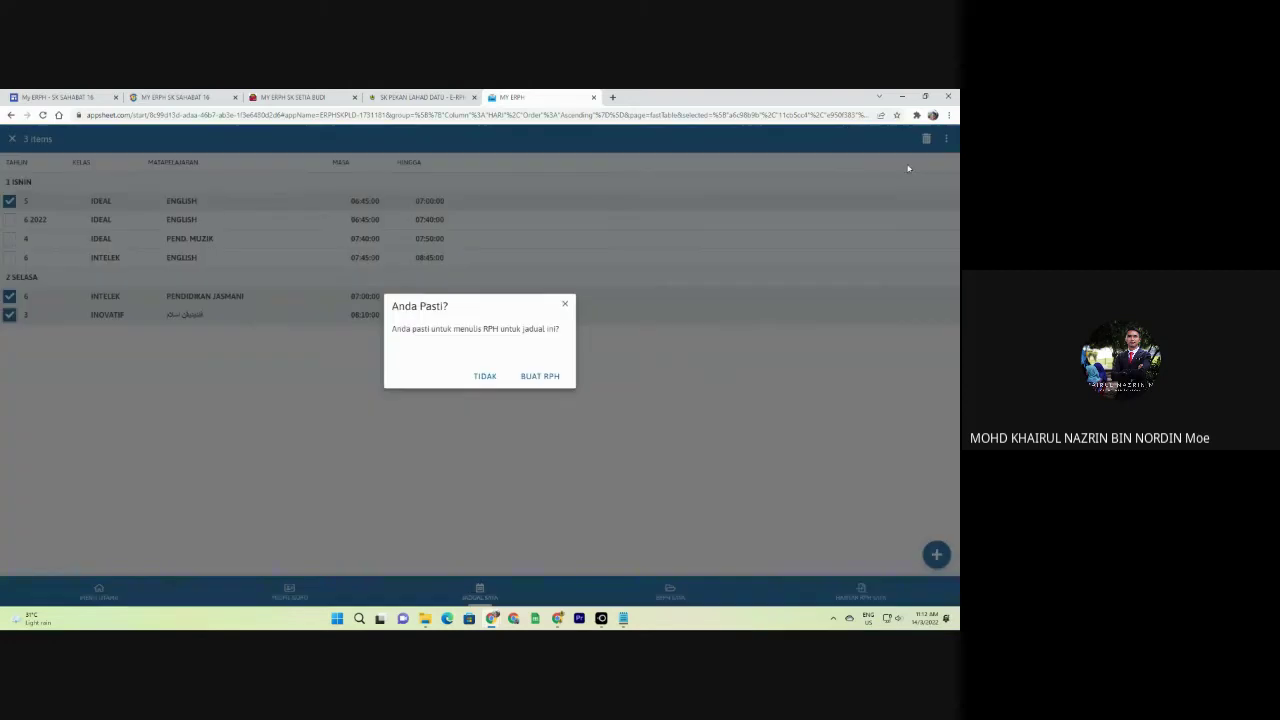
pyautogui.click(540, 376)
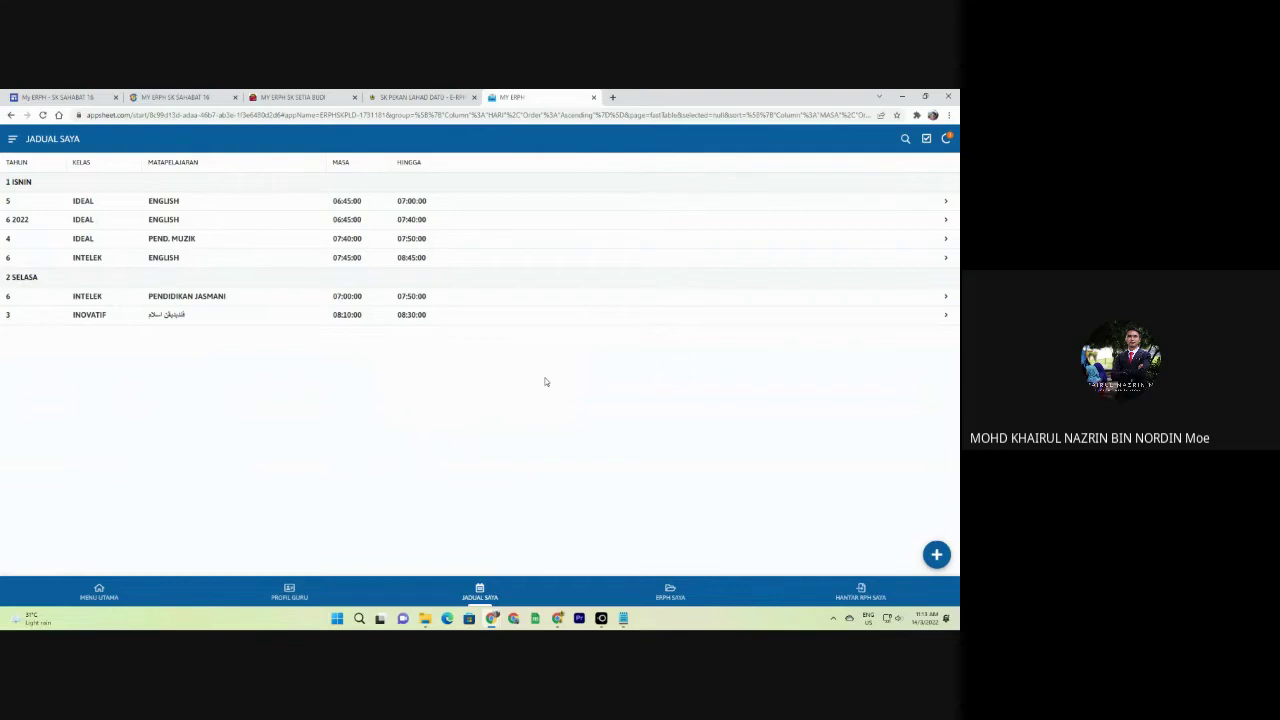
# In ERPH SAYA's BELUM SIAP group, edit the year 5 IDEAL ENGLISH plan (06:45:00–07:00:00).
pyautogui.click(668, 592)
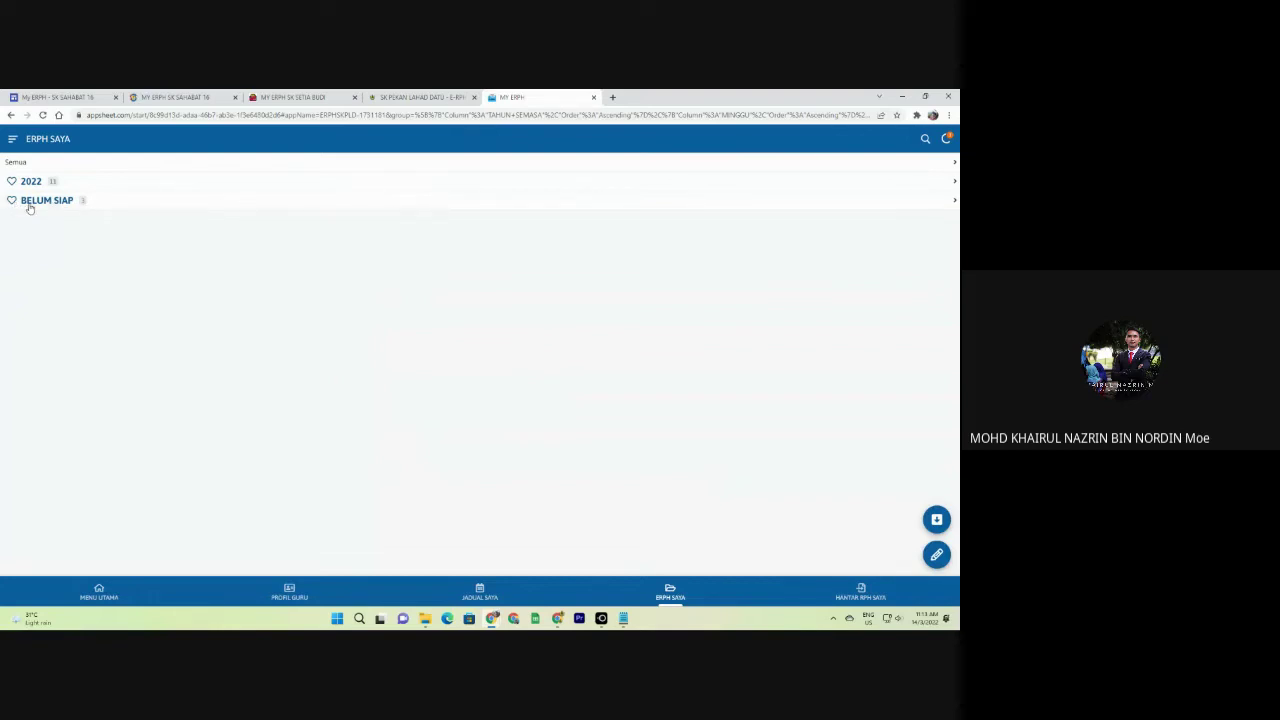
pyautogui.click(60, 205)
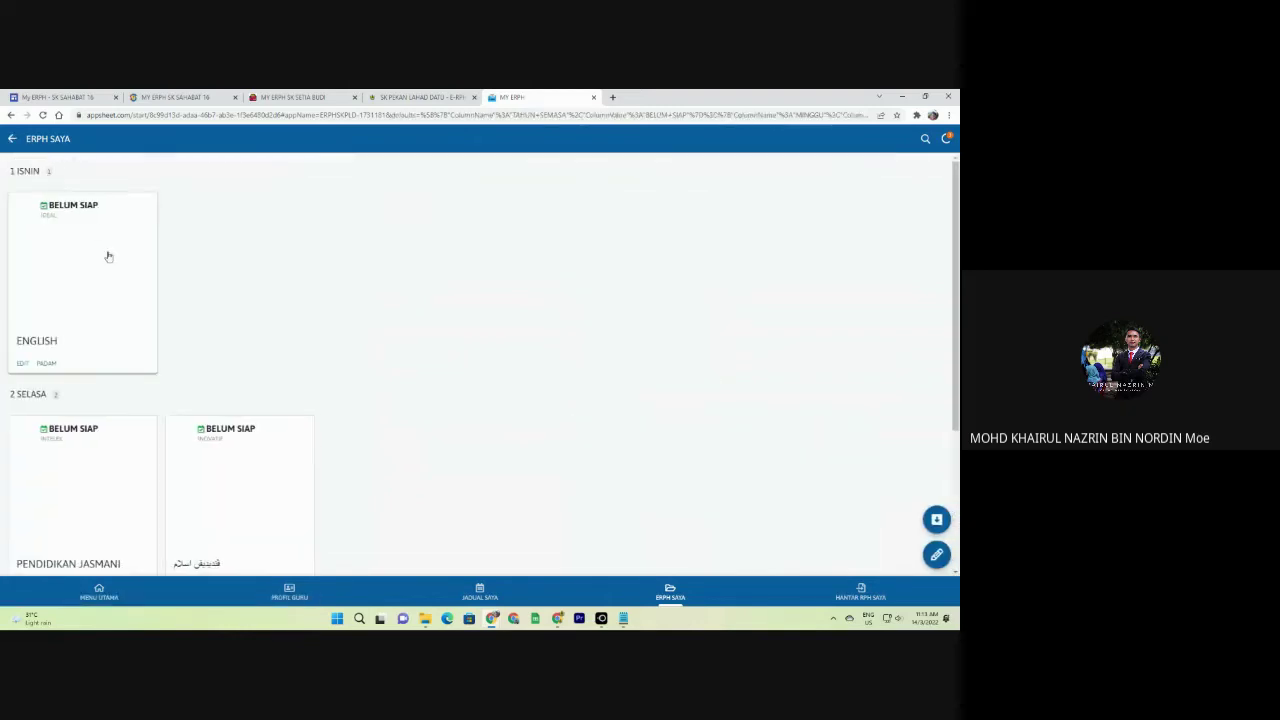
pyautogui.scroll(-1, 106, 280)
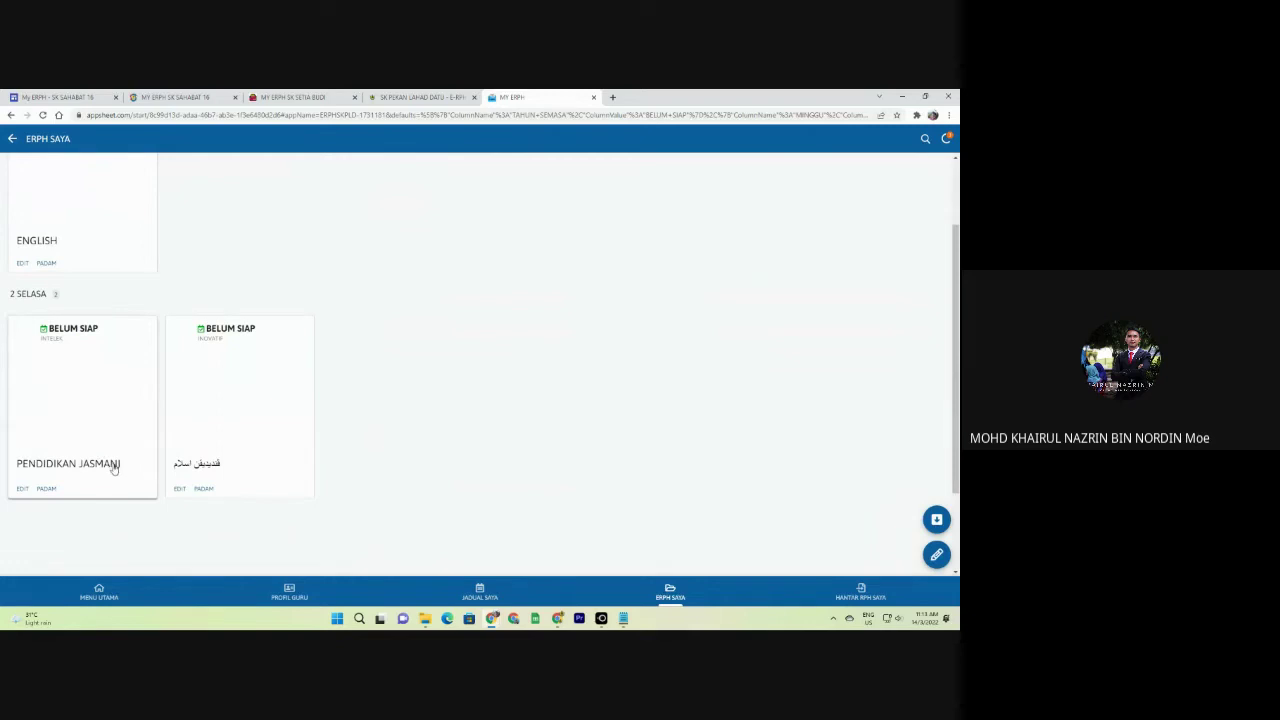
pyautogui.scroll(1, 214, 470)
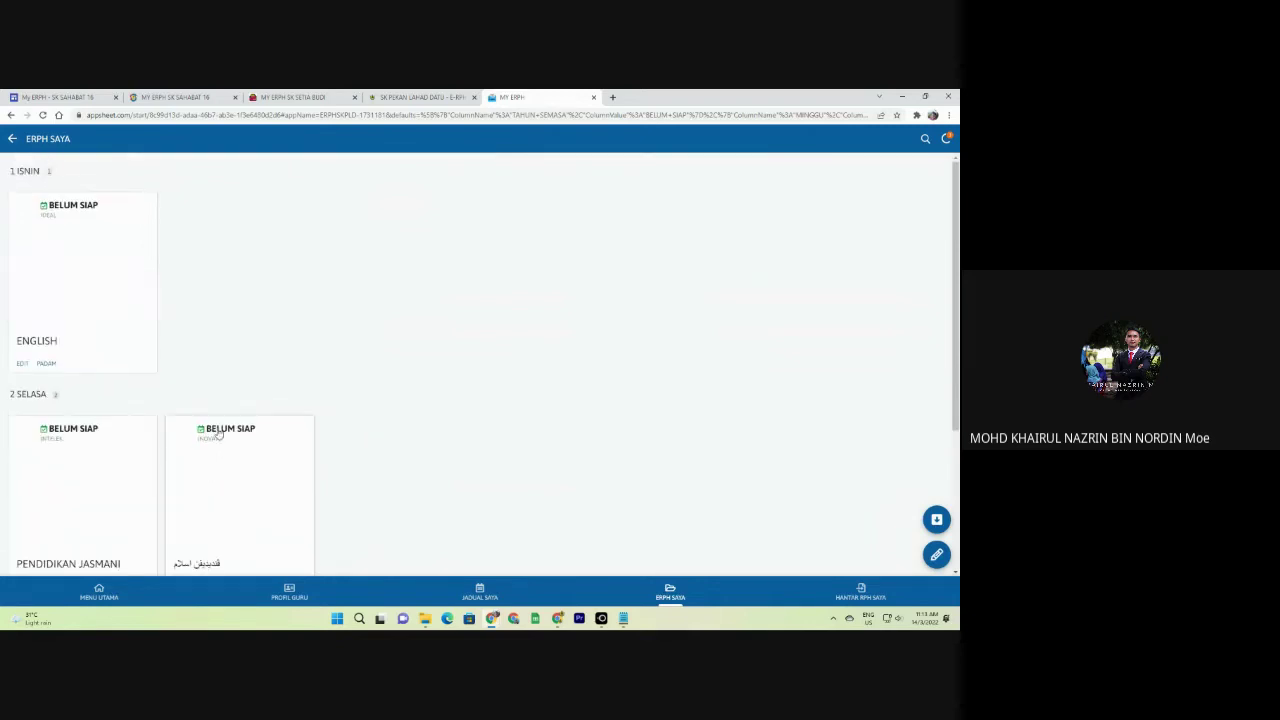
pyautogui.click(22, 364)
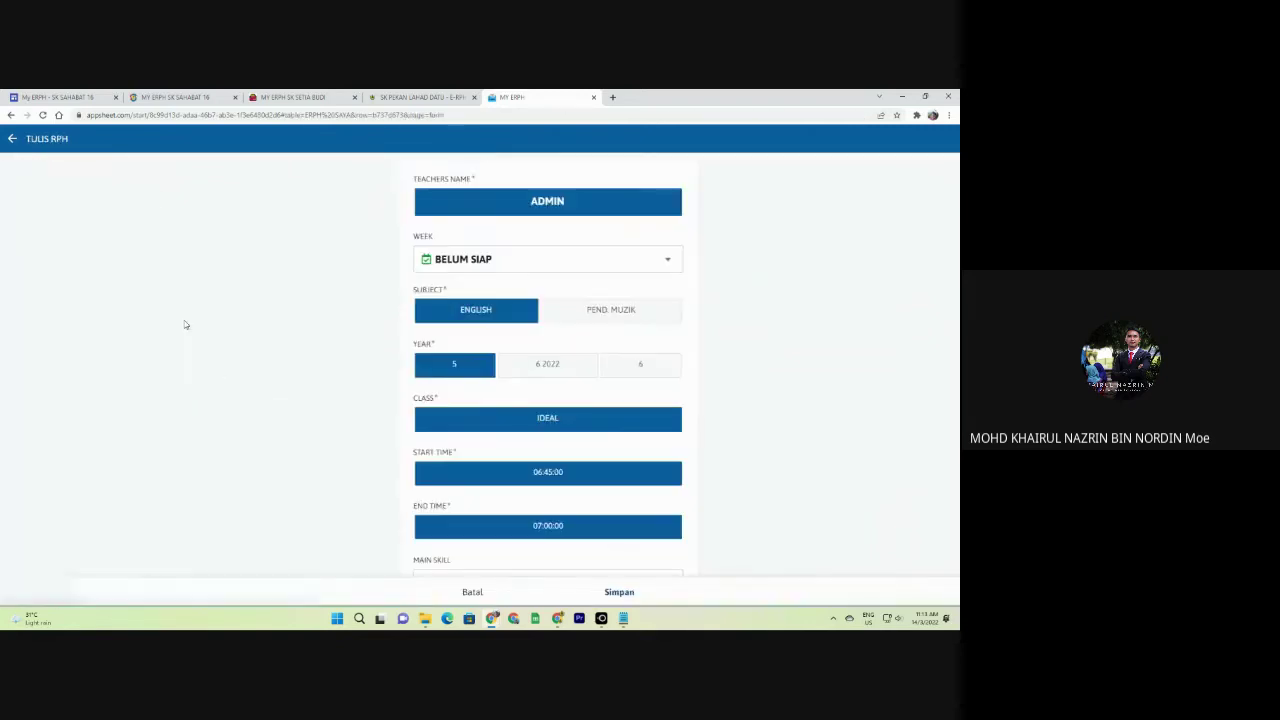
# Set main skill 1.0 Listening, Starter Unit, content standard 1.2 and learning standards 1.2.3, 1.2.4, 1.2.5.
pyautogui.scroll(-3, 451, 362)
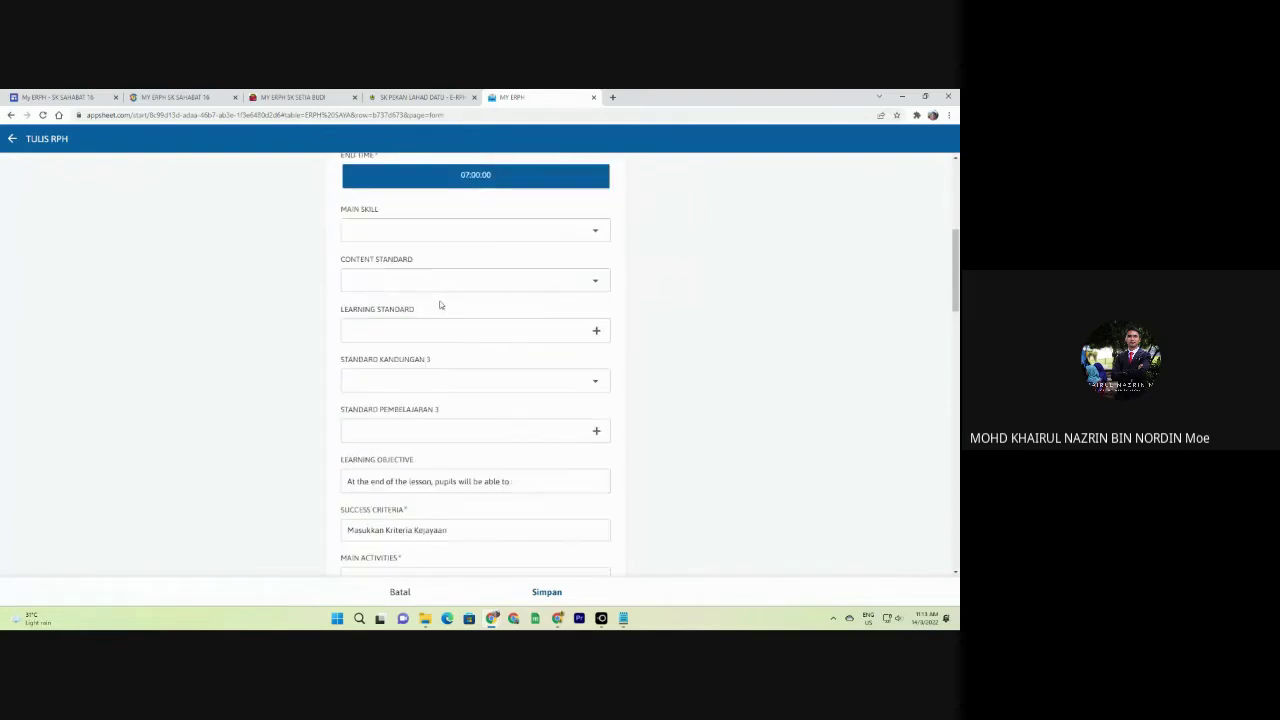
pyautogui.click(399, 231)
pyautogui.click(383, 193)
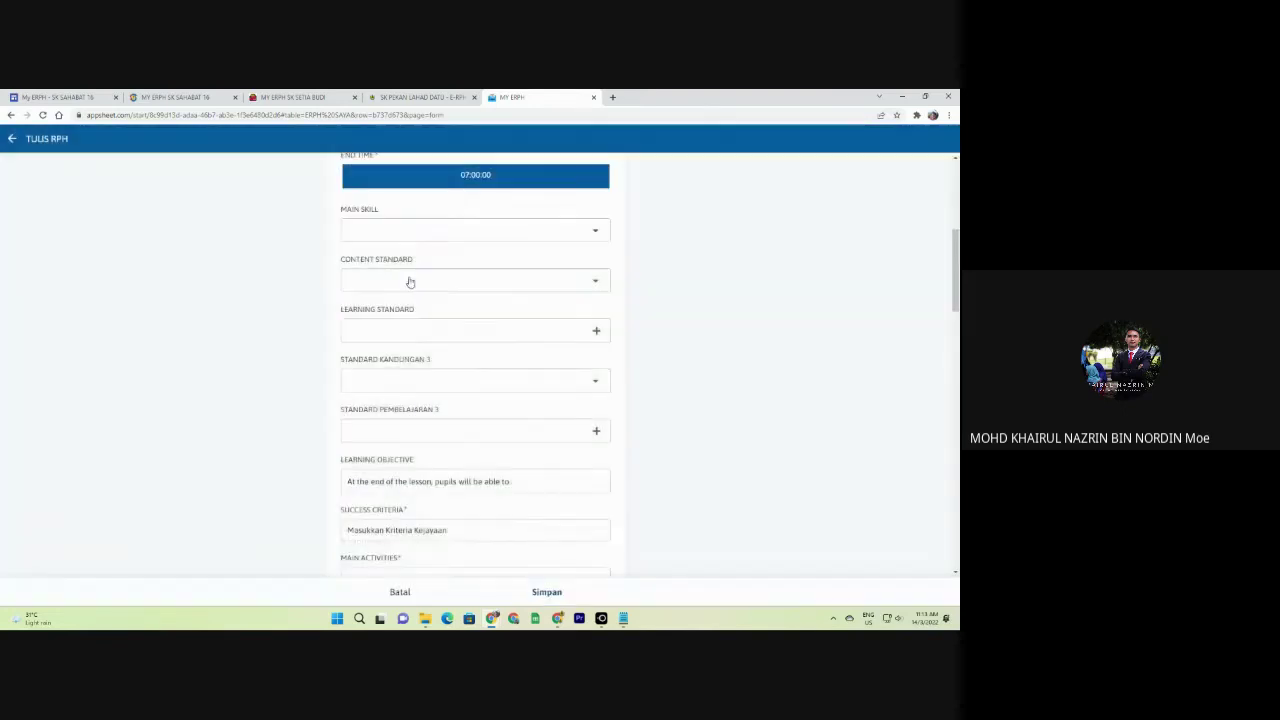
pyautogui.click(425, 289)
pyautogui.click(386, 221)
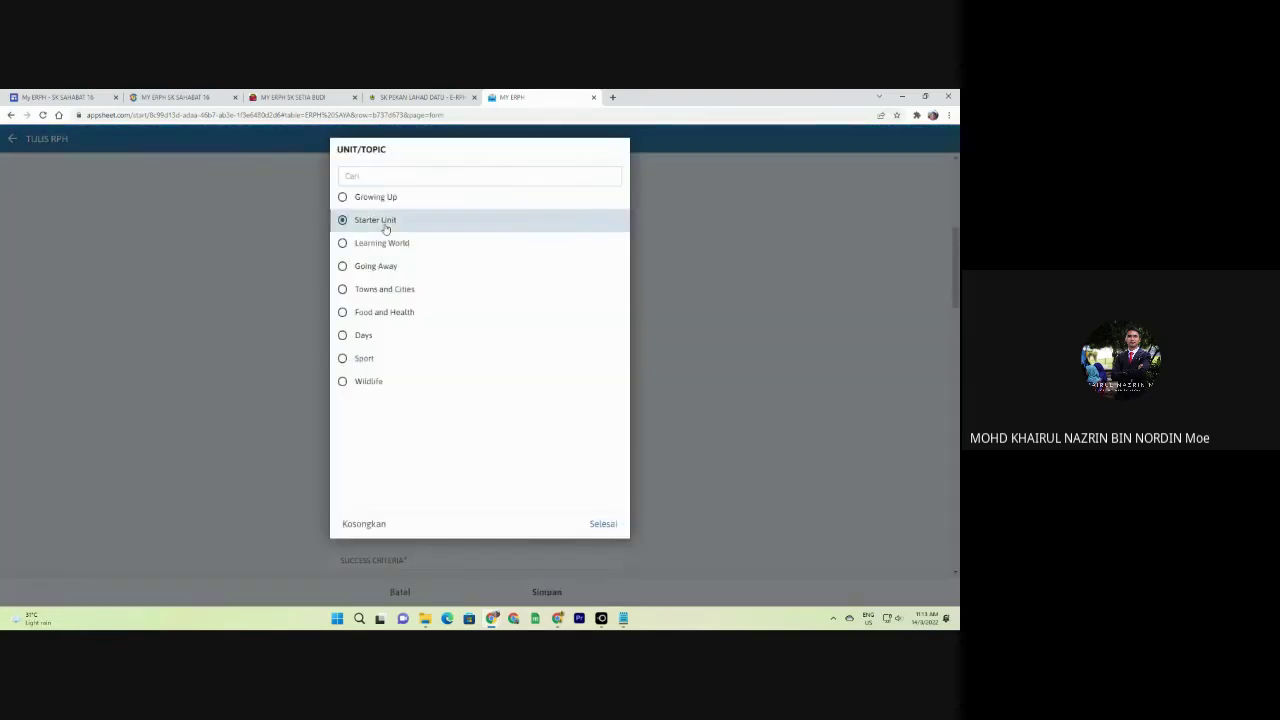
pyautogui.click(455, 290)
pyautogui.click(378, 198)
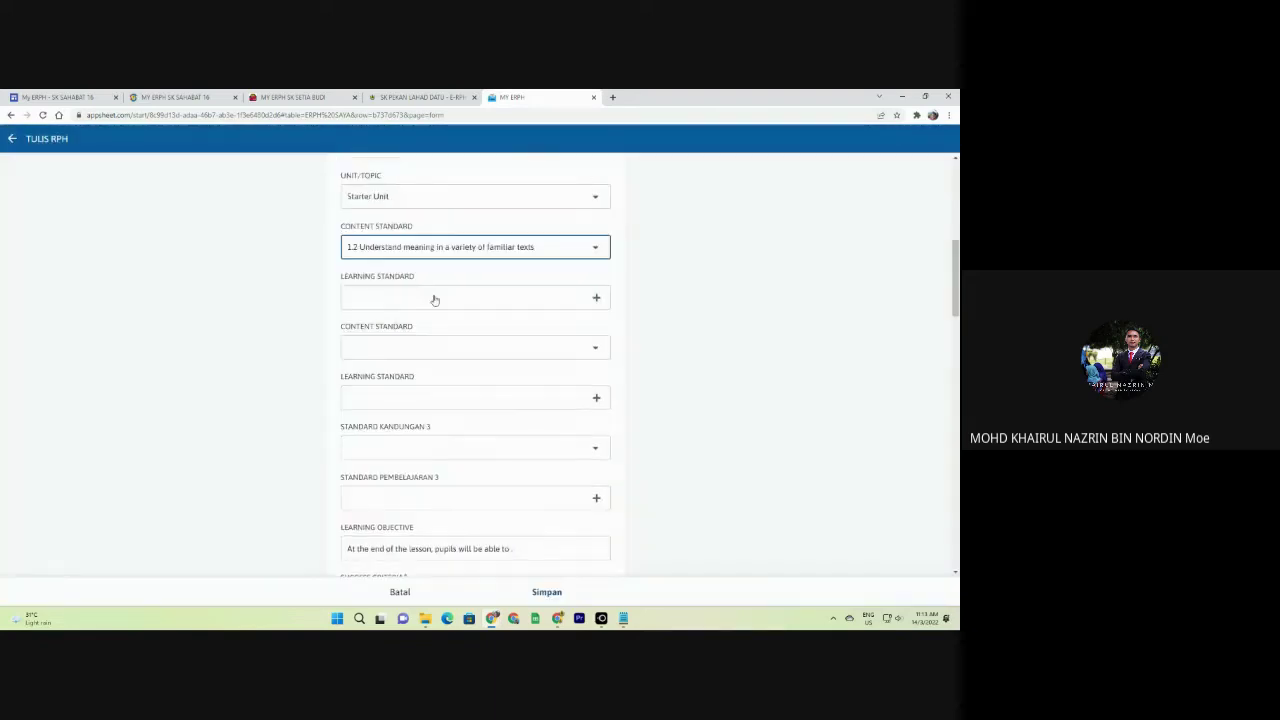
pyautogui.click(431, 291)
pyautogui.click(387, 241)
pyautogui.click(400, 271)
pyautogui.click(401, 294)
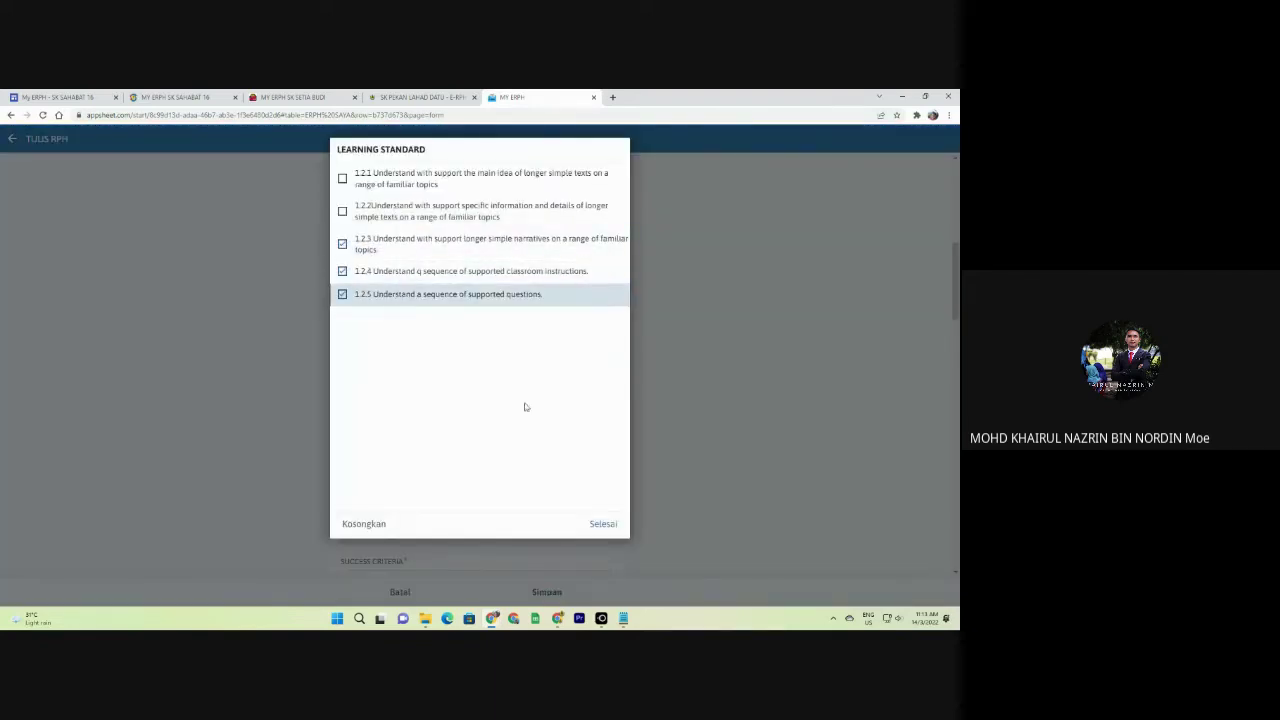
pyautogui.click(603, 523)
# Set complimentary skill 5.0 Language Arts with content standard 5.3 and learning standards 5.3.1 and 5.2.1.
pyautogui.click(429, 363)
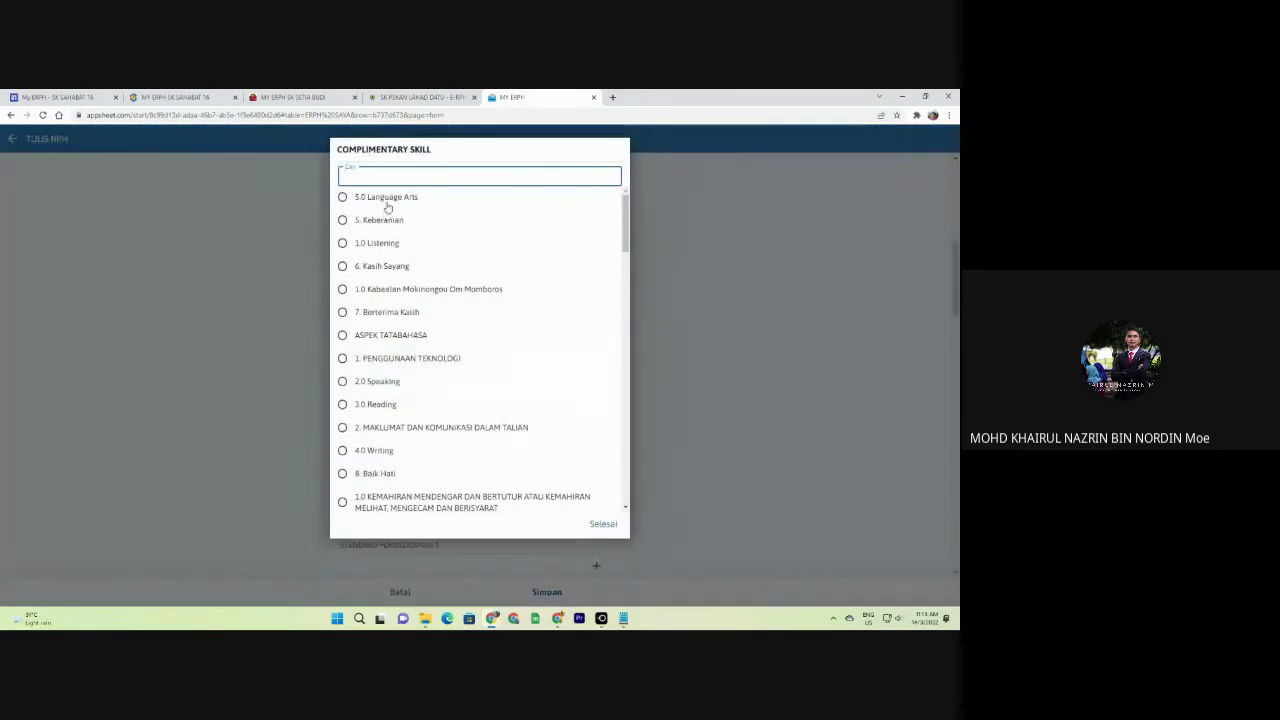
pyautogui.click(383, 198)
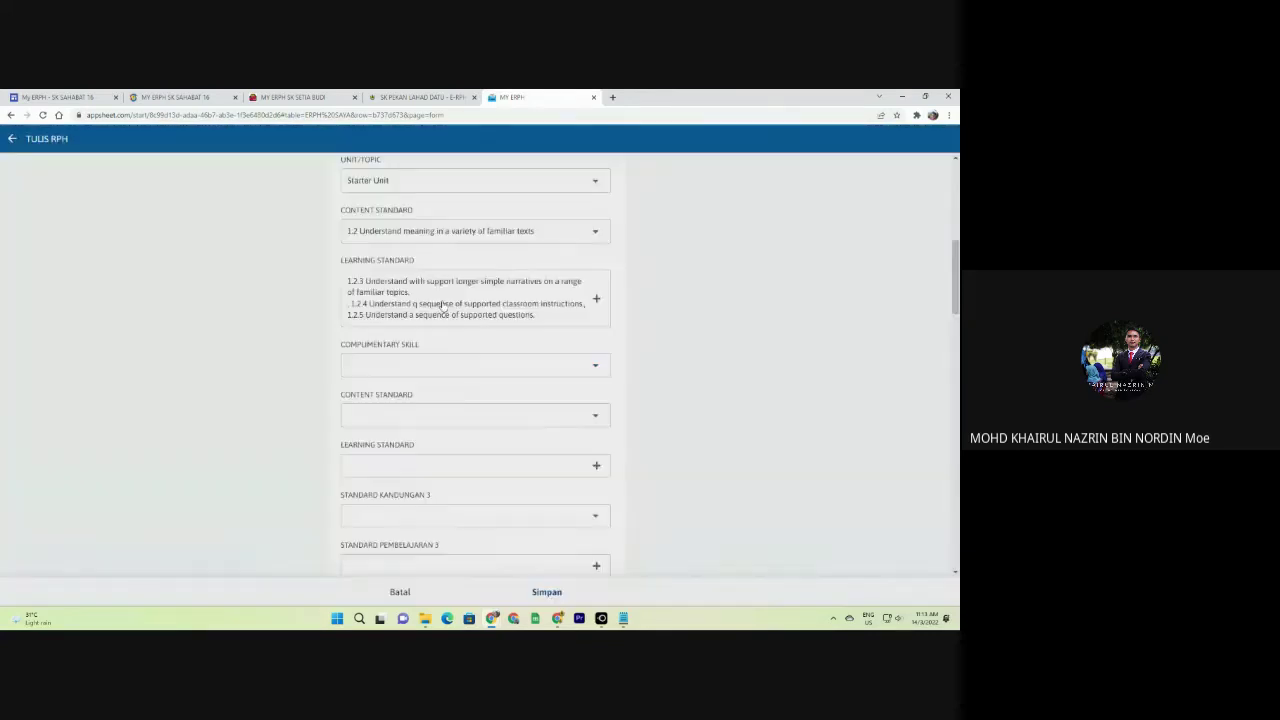
pyautogui.scroll(-1, 400, 358)
pyautogui.click(402, 268)
pyautogui.click(400, 172)
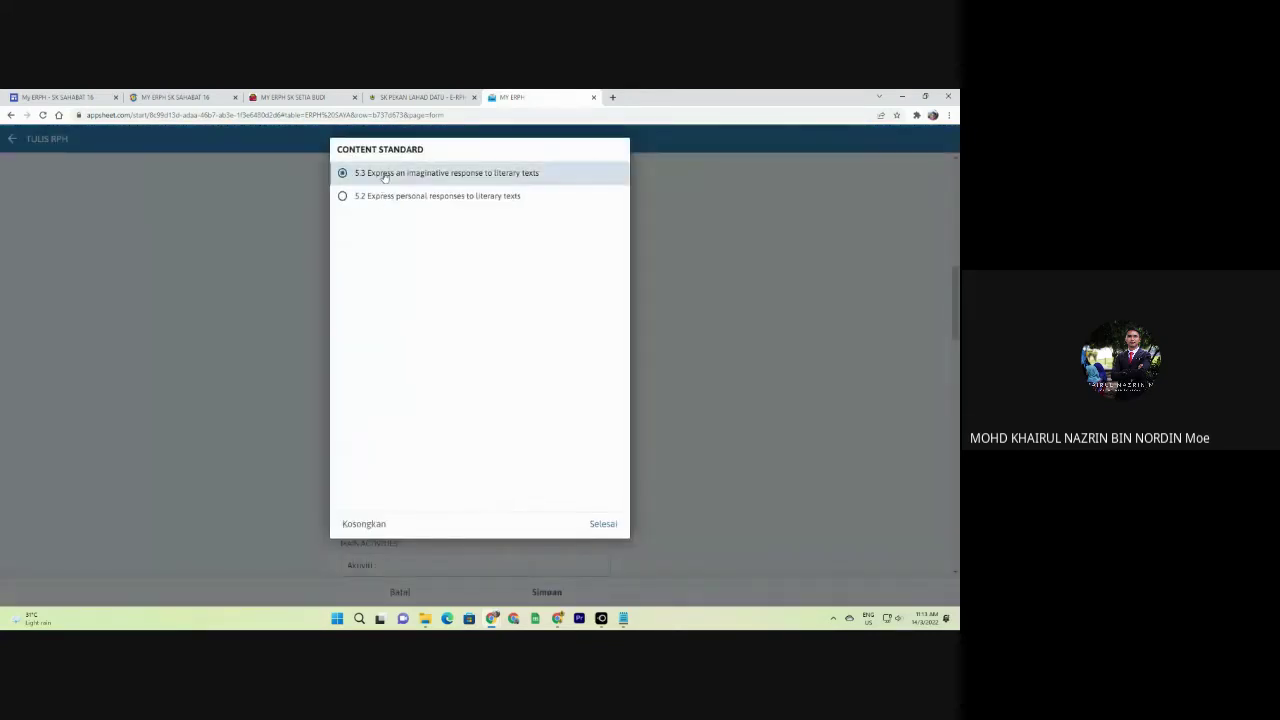
pyautogui.click(603, 523)
pyautogui.click(420, 316)
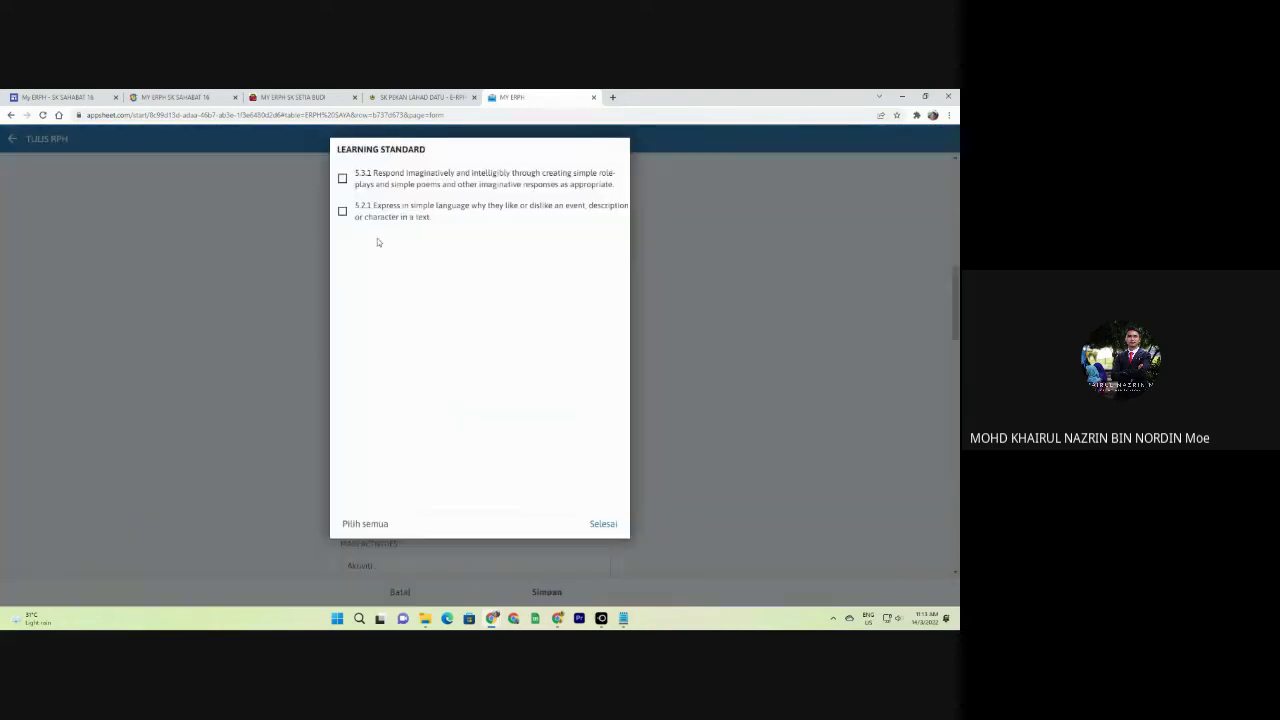
pyautogui.click(380, 211)
pyautogui.click(388, 180)
pyautogui.click(603, 523)
# Fill the Learning Objective, Success Criteria and Main Activities text fields with placeholder text.
pyautogui.scroll(-3, 457, 457)
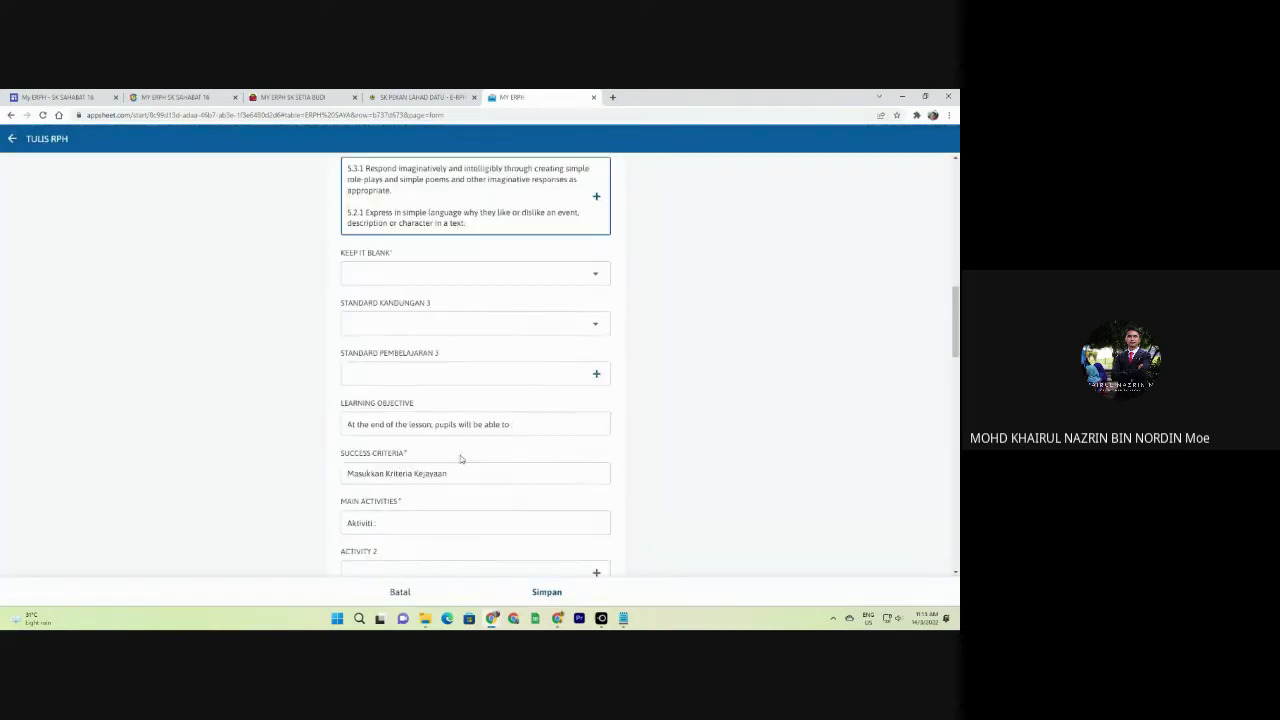
pyautogui.scroll(-3, 403, 386)
pyautogui.click(534, 277)
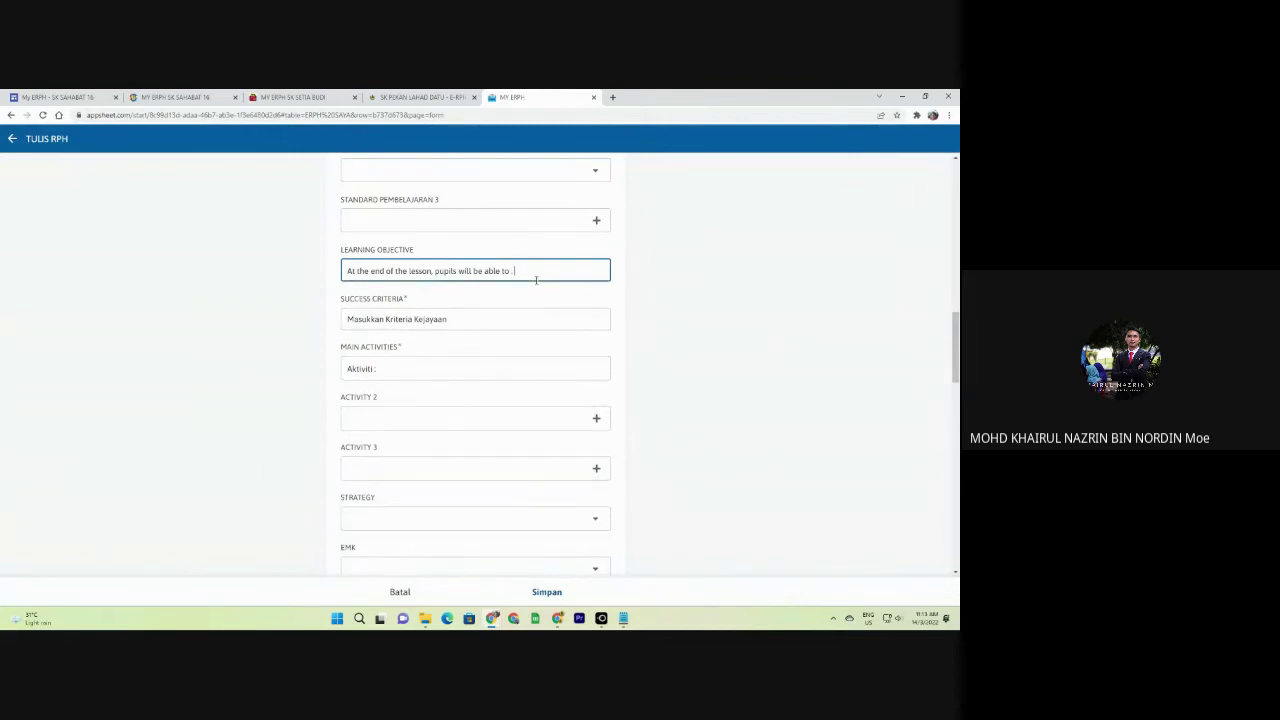
pyautogui.write('sadsd')
pyautogui.click(486, 320)
pyautogui.write('asdasdsaddas')
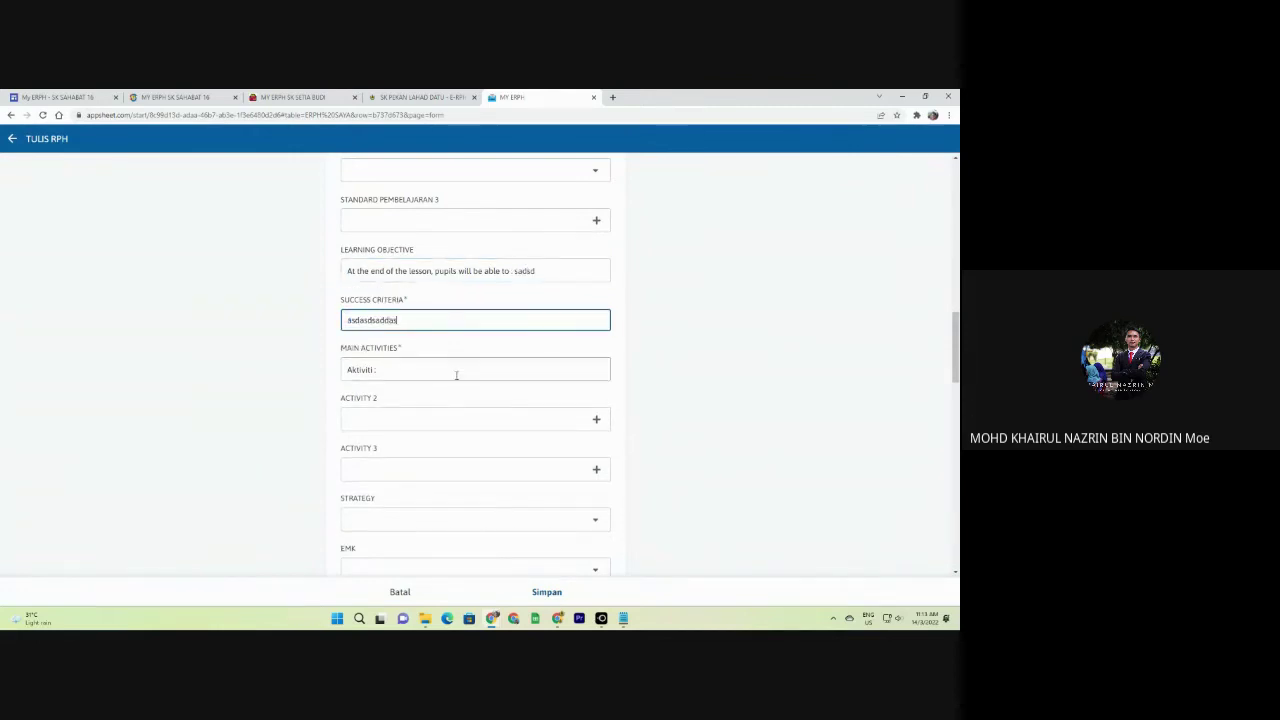
pyautogui.click(456, 375)
pyautogui.write('asdasd')
# Tick Perbincangan berkumpulan and Tunjuk cara dan bimbingan guru as Activity 2.
pyautogui.click(463, 421)
pyautogui.write('a')
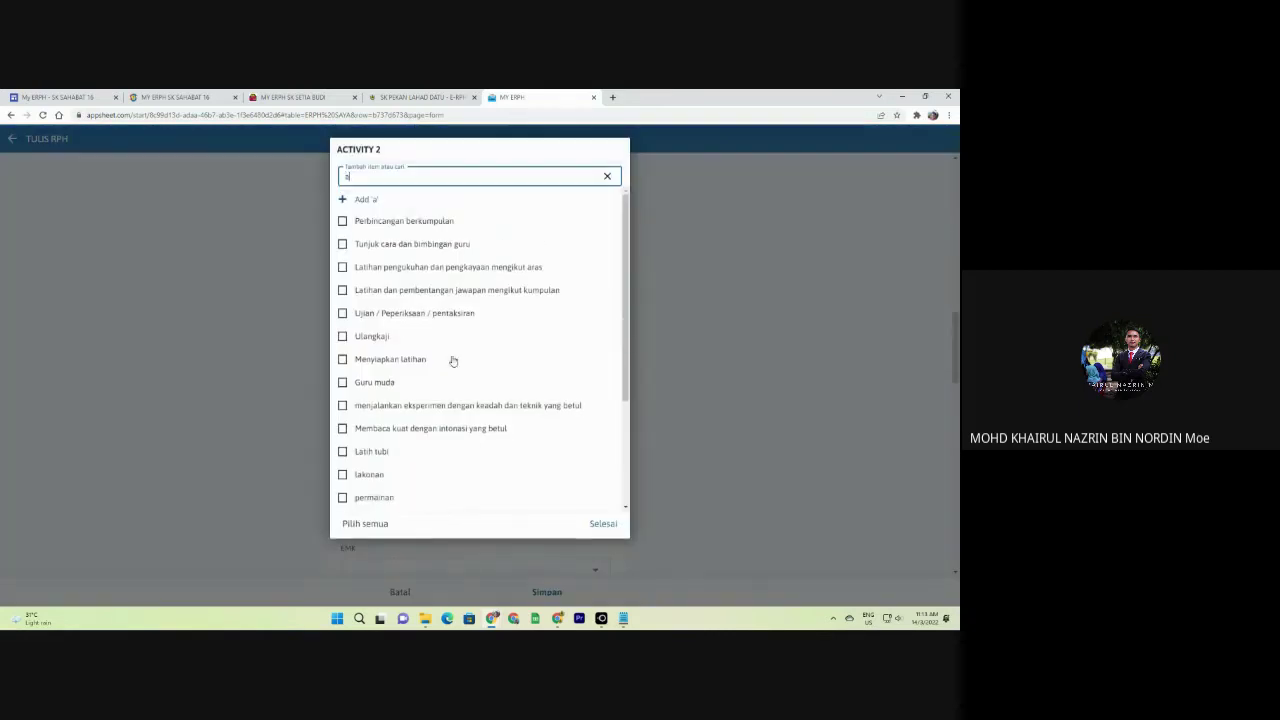
pyautogui.click(400, 222)
pyautogui.click(400, 244)
pyautogui.click(603, 523)
# Set the number of pupils to 37 and attempt to save the plan.
pyautogui.scroll(-2, 420, 350)
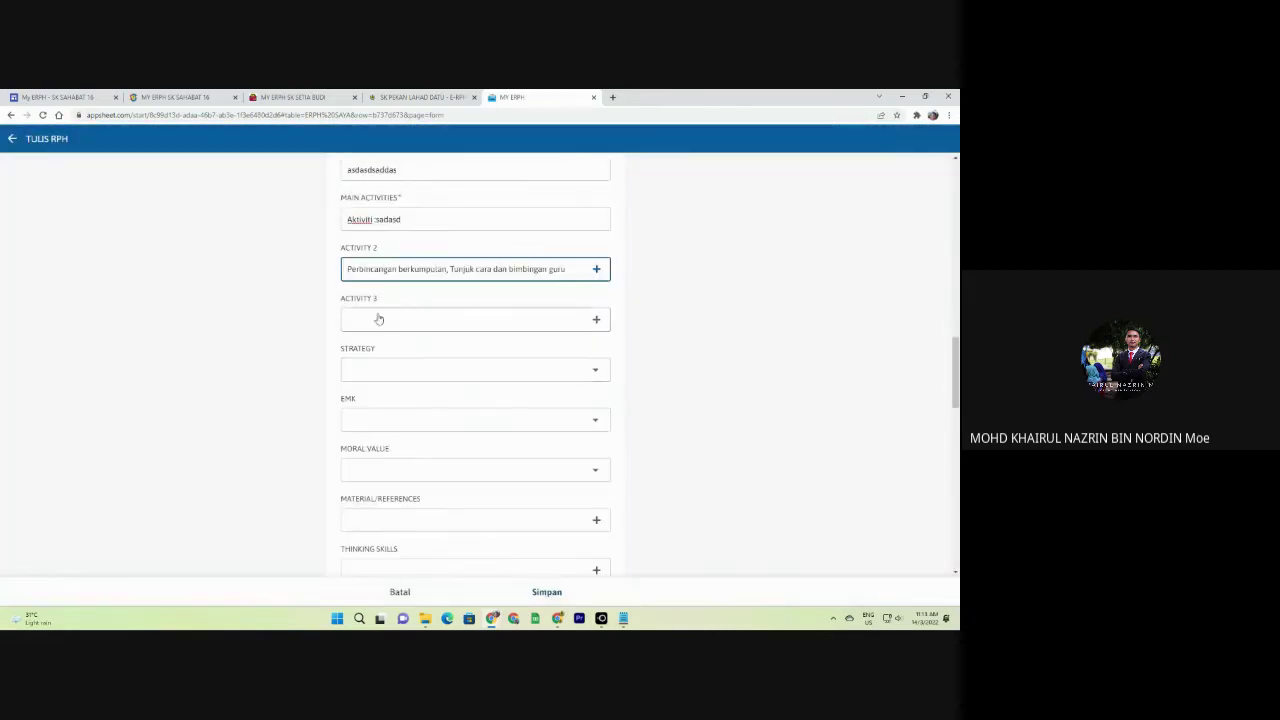
pyautogui.scroll(-5, 560, 400)
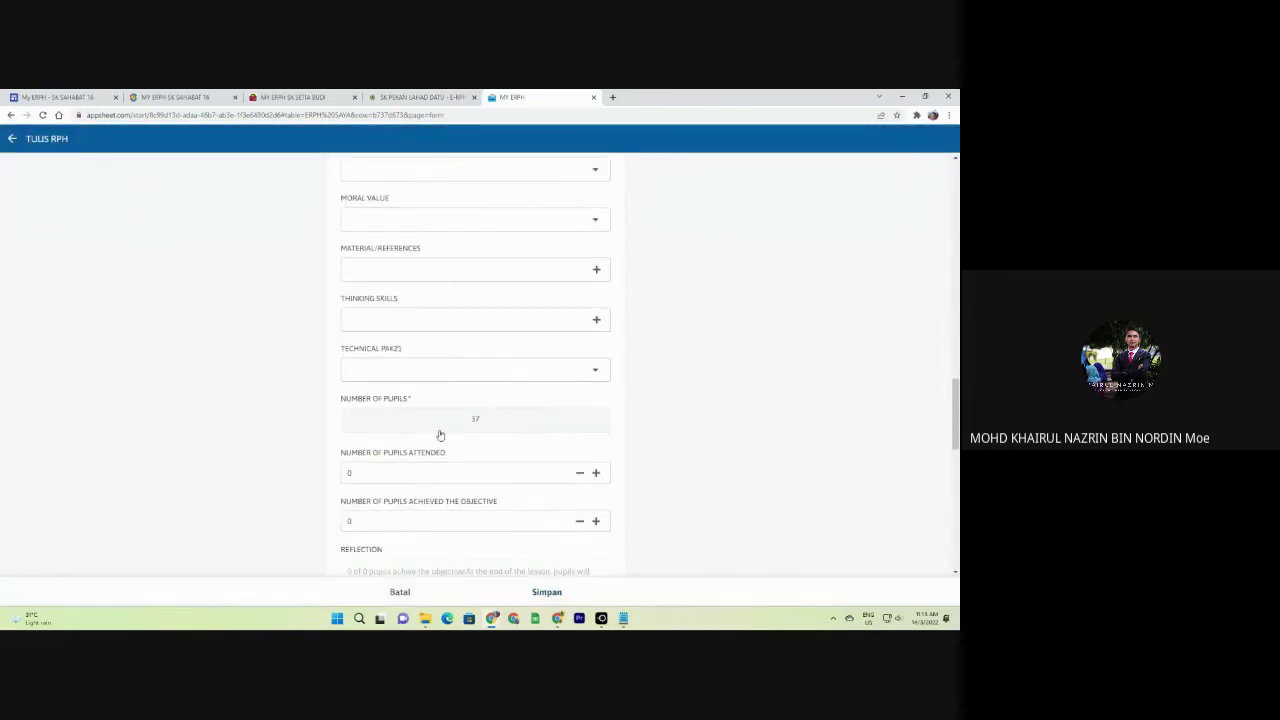
pyautogui.click(493, 424)
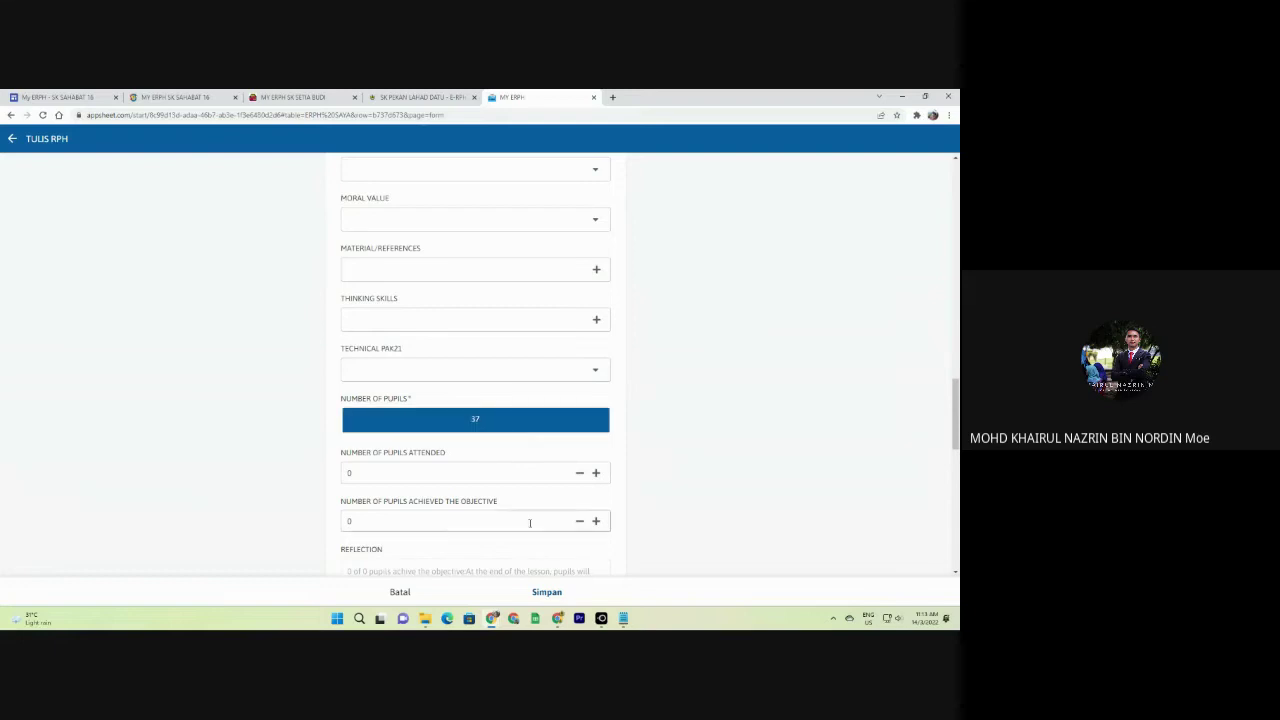
pyautogui.click(563, 591)
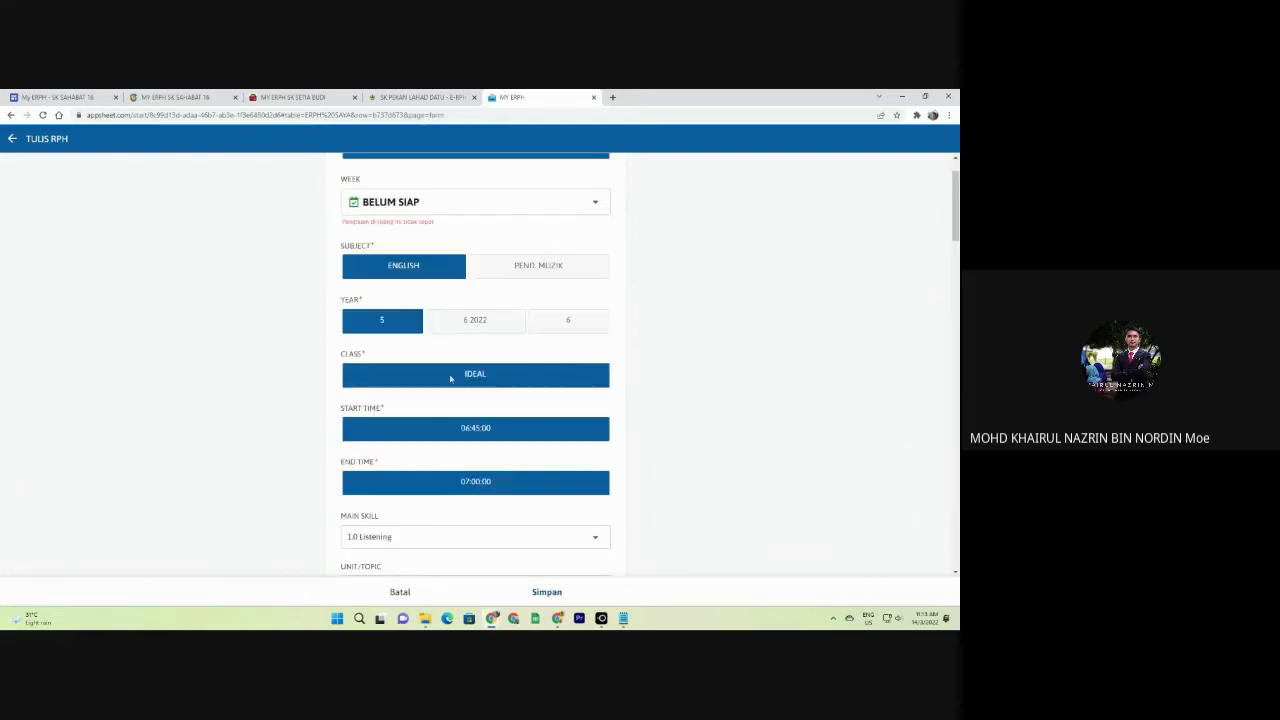
# Set the week to MINGGU 1 and date 21/03/2022, then save the lesson plan.
pyautogui.click(411, 205)
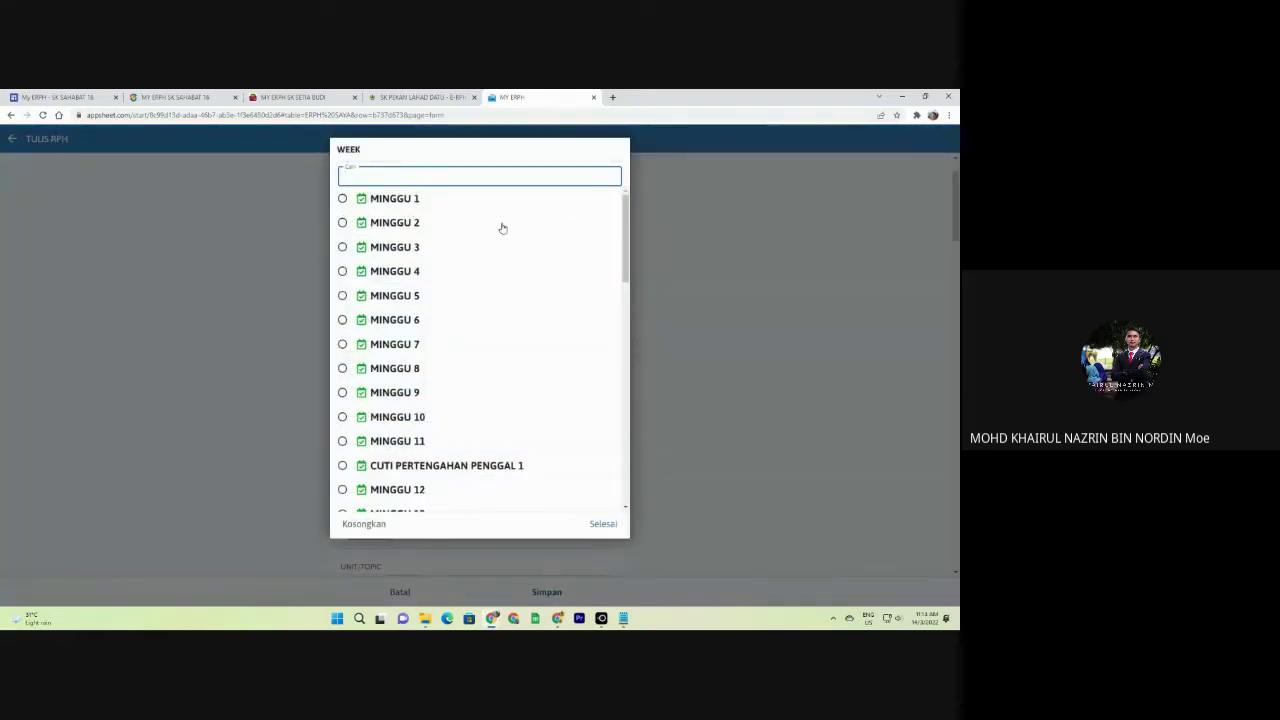
pyautogui.press('Escape')
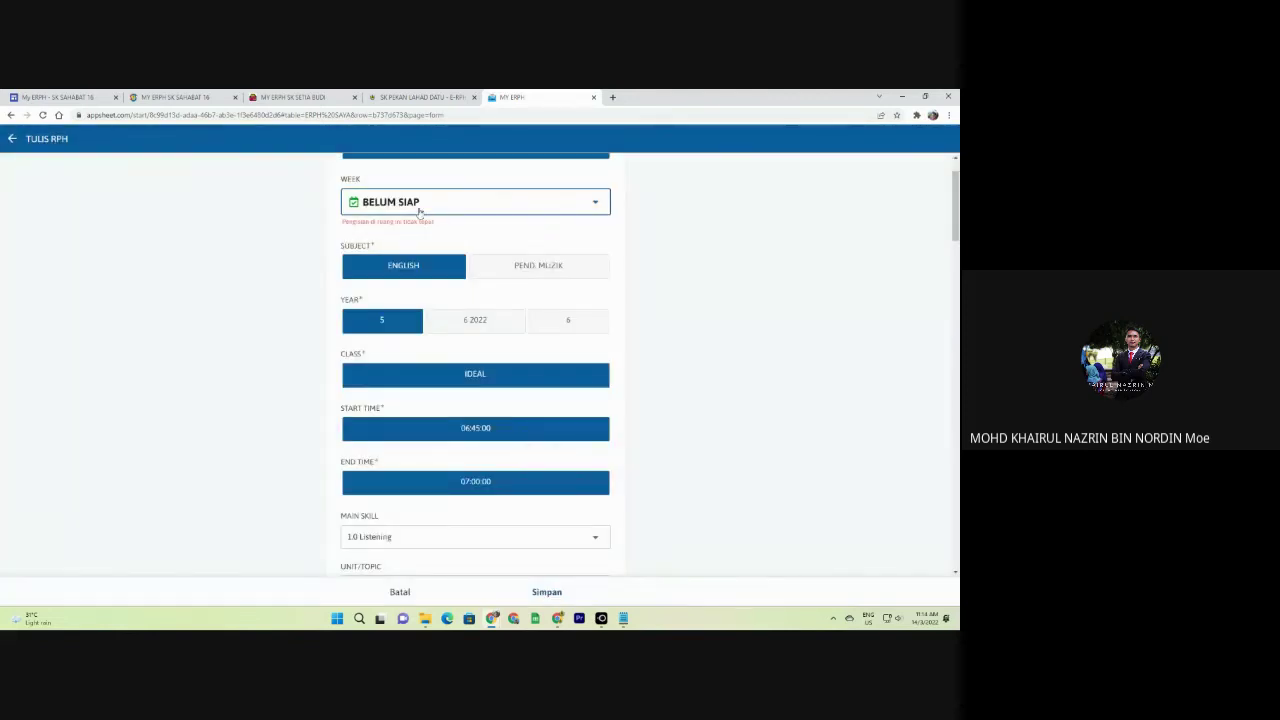
pyautogui.click(405, 208)
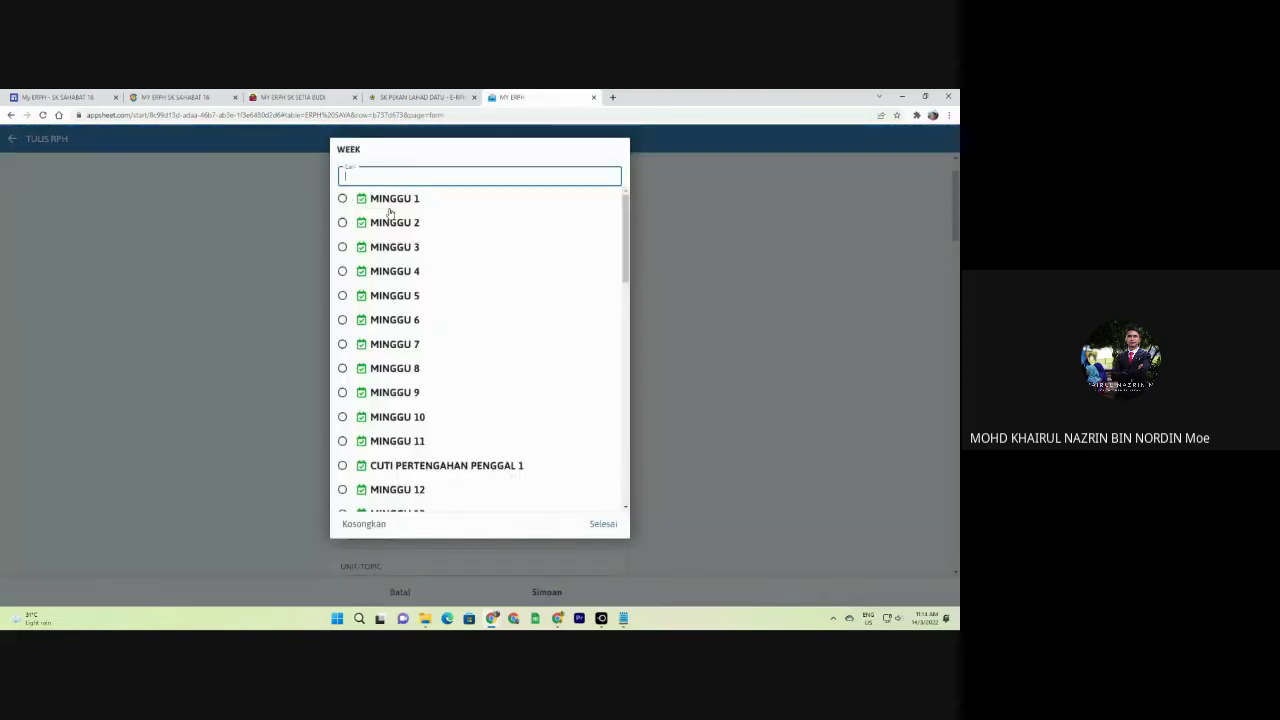
pyautogui.click(392, 200)
pyautogui.click(443, 303)
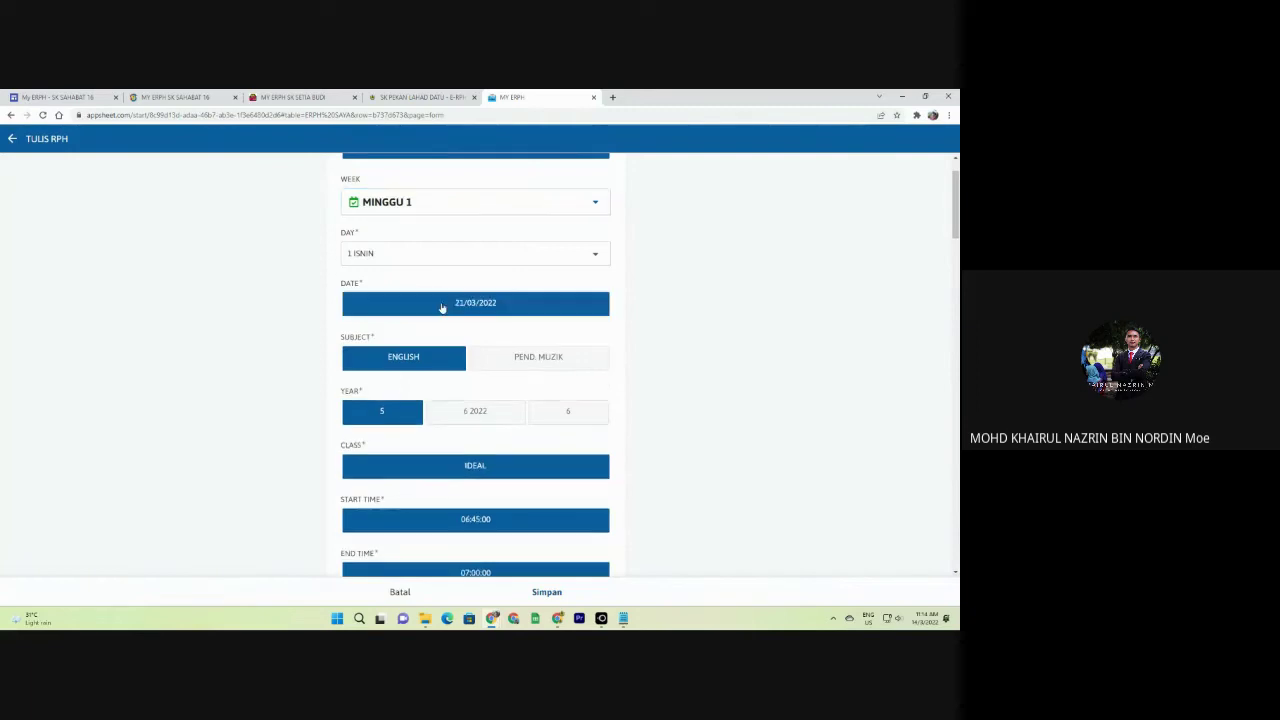
pyautogui.scroll(-1, 563, 397)
pyautogui.scroll(1, 460, 246)
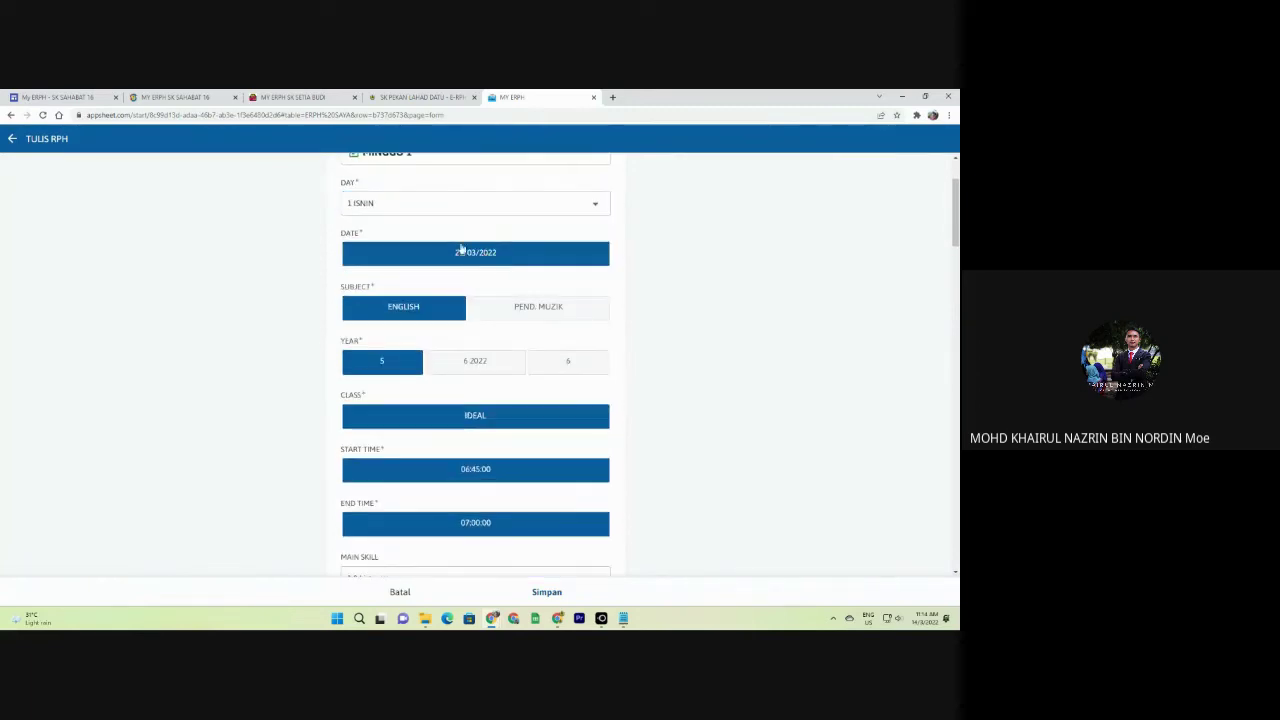
pyautogui.click(552, 594)
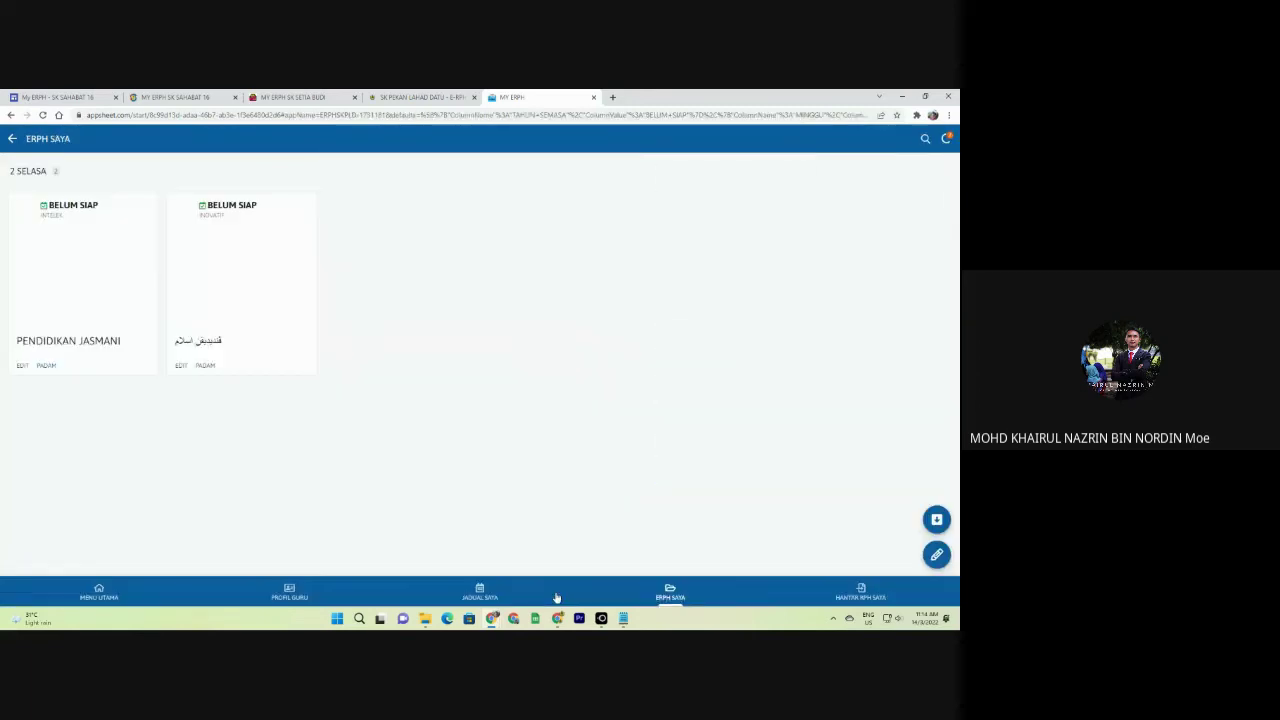
# Browse ERPH SAYA's 2022 > MINGGU 1 records and view the first lesson plan's details.
pyautogui.click(30, 171)
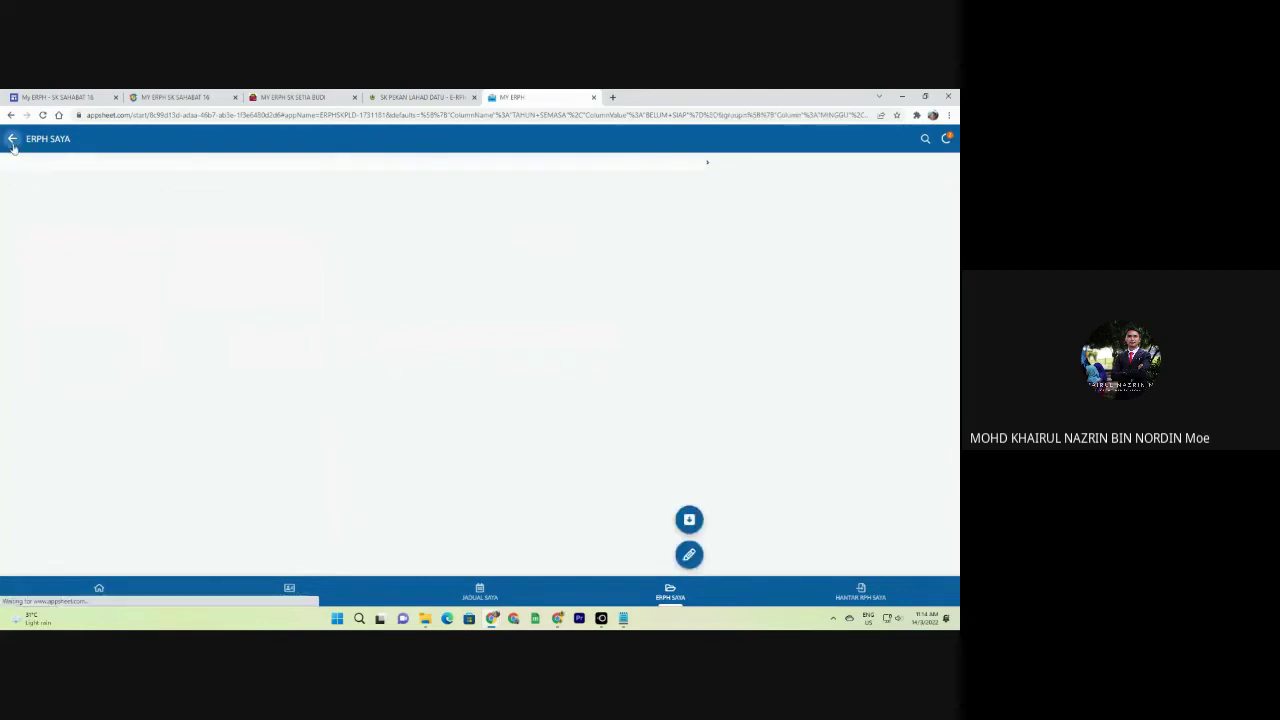
pyautogui.click(13, 140)
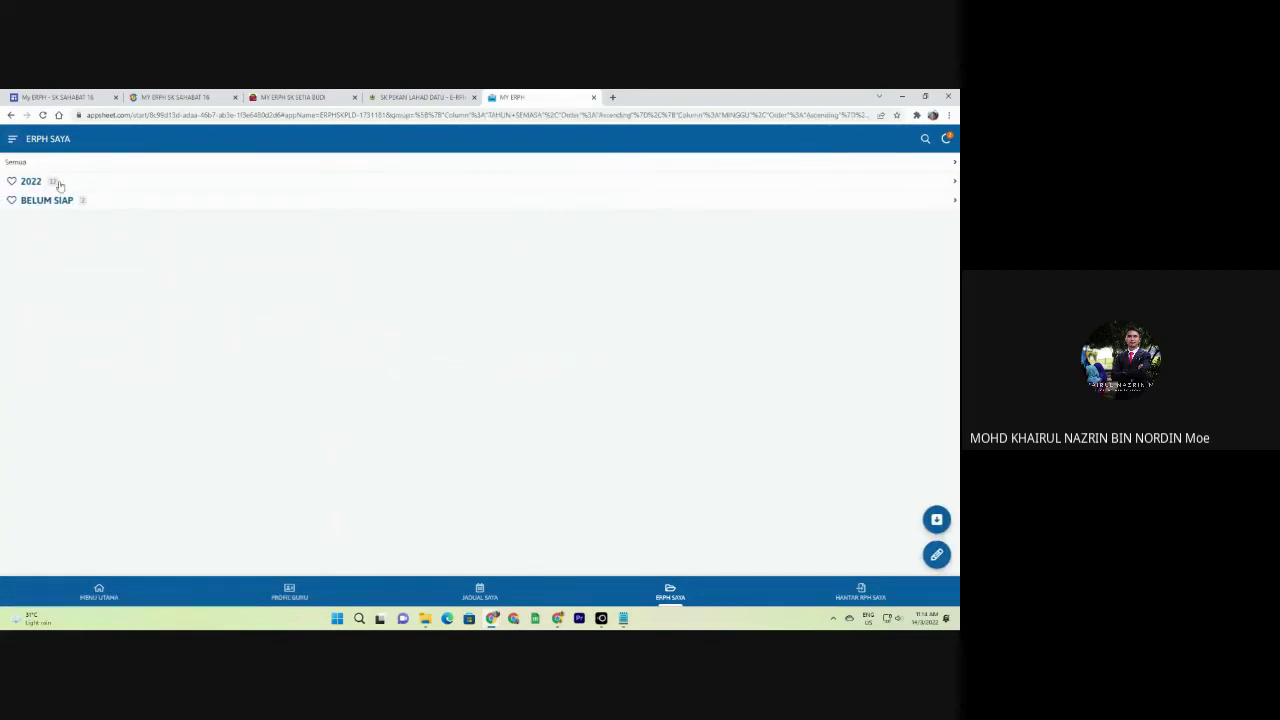
pyautogui.click(59, 183)
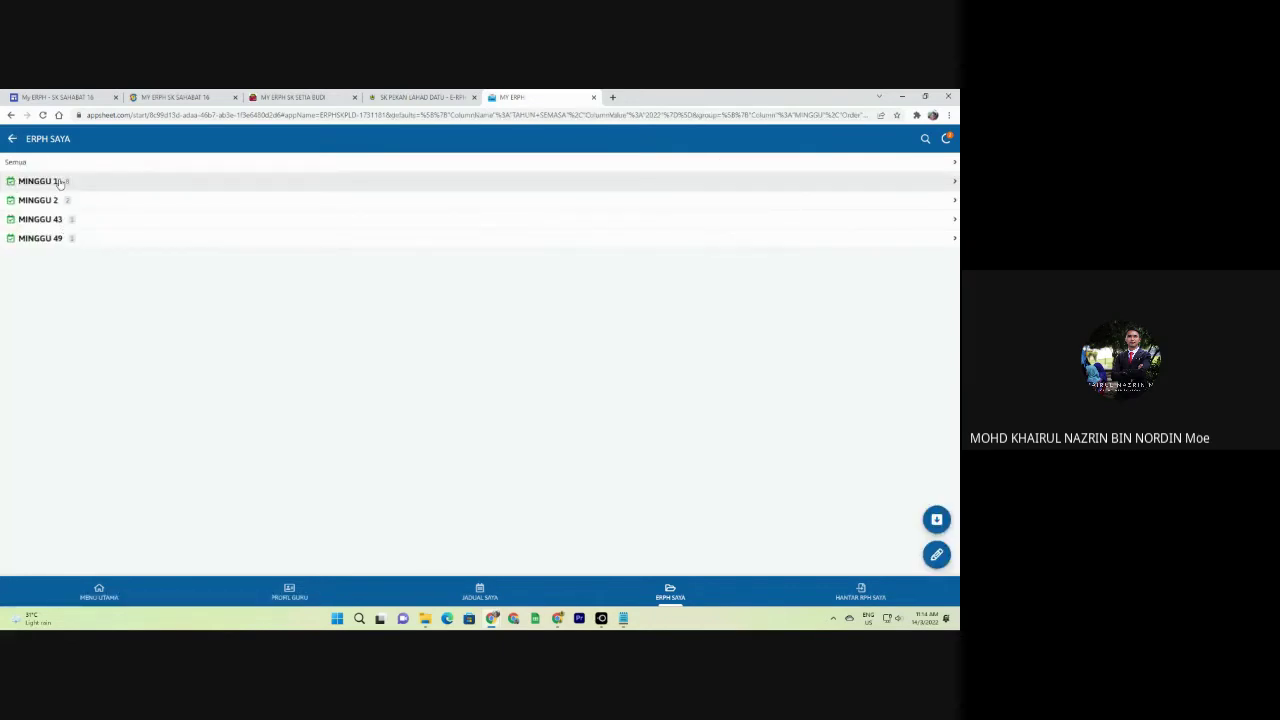
pyautogui.click(59, 183)
pyautogui.click(63, 294)
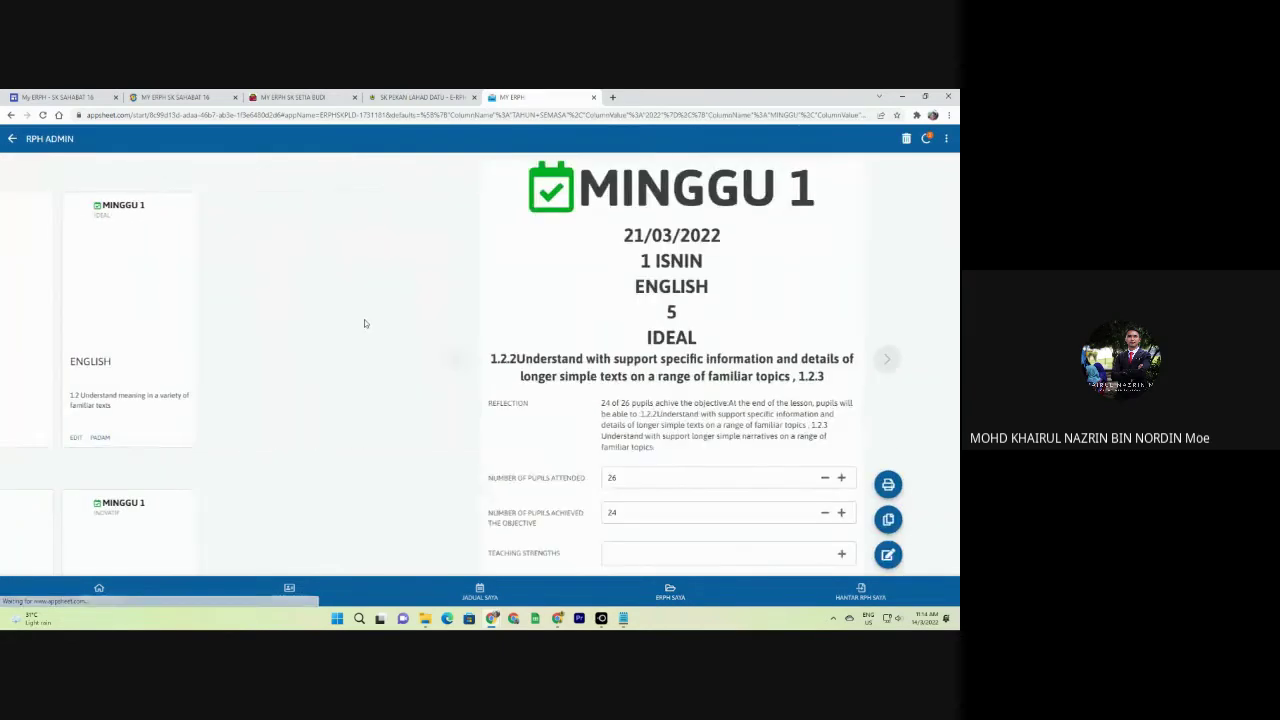
pyautogui.scroll(-10, 672, 394)
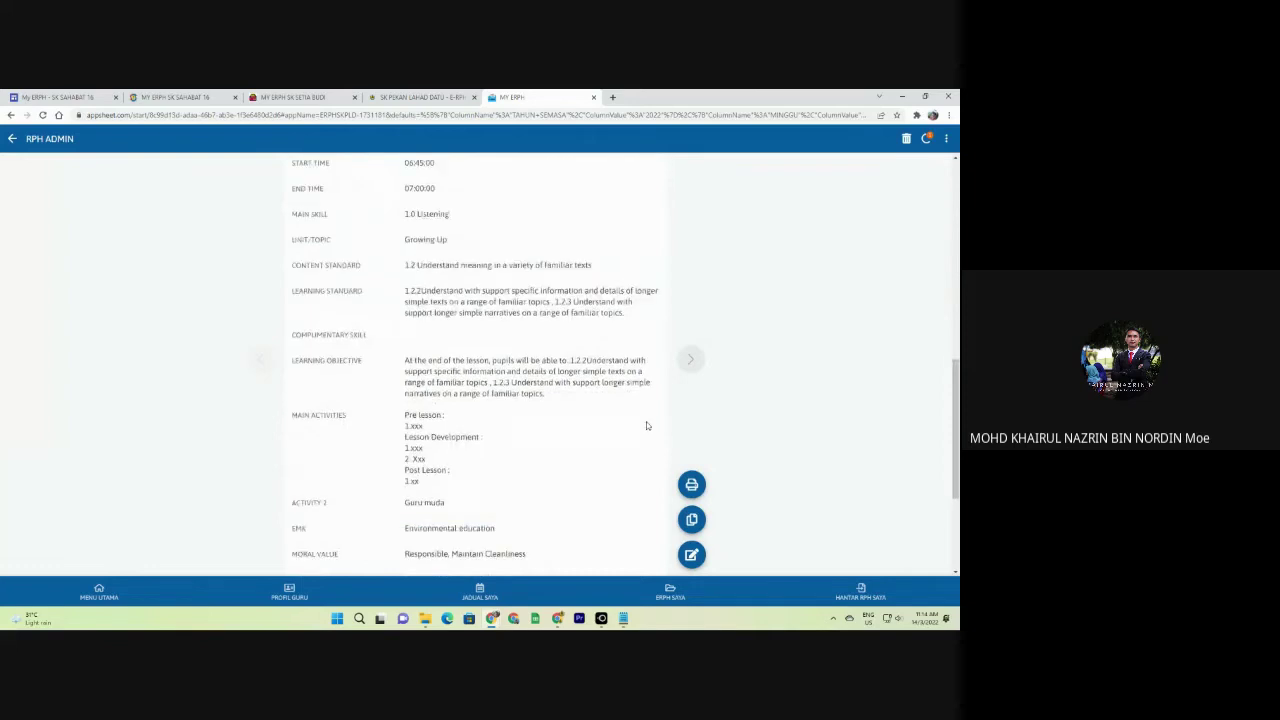
pyautogui.scroll(10, 646, 425)
pyautogui.click(12, 139)
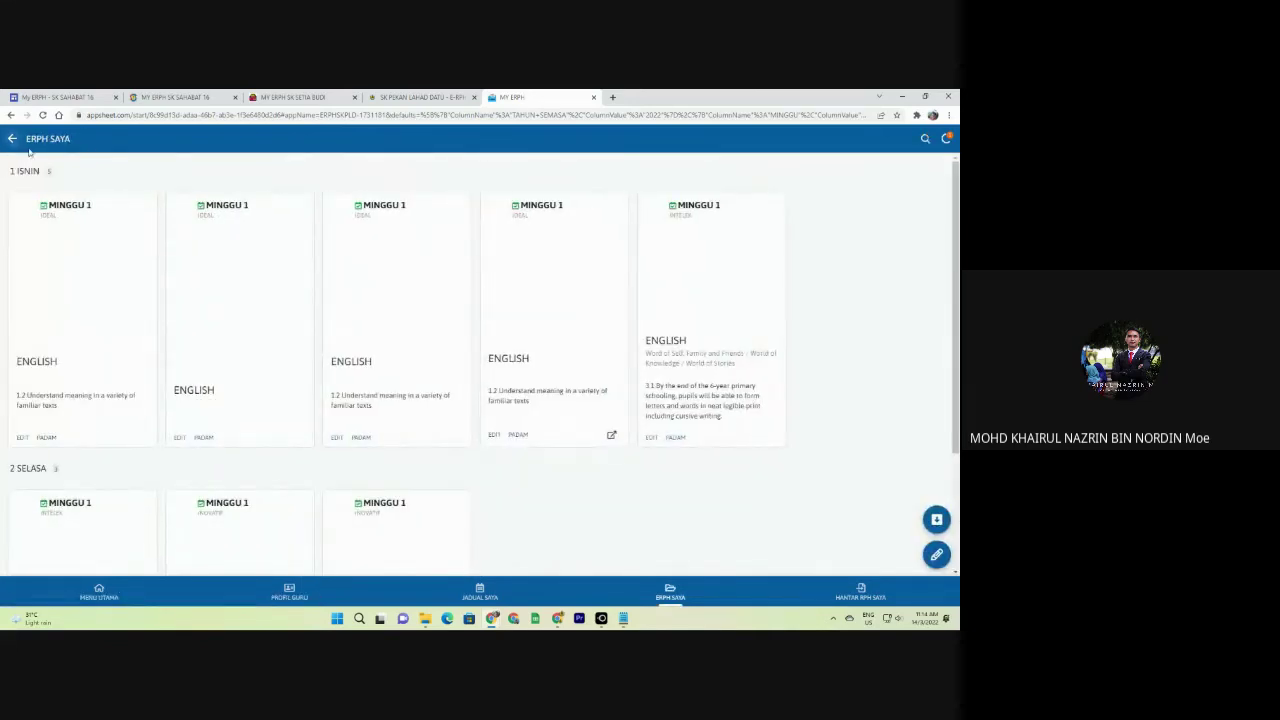
# Switch to the SK Setia Budi app's JADUAL SAYA timetable.
pyautogui.scroll(-3, 477, 357)
pyautogui.scroll(3, 477, 357)
pyautogui.click(296, 98)
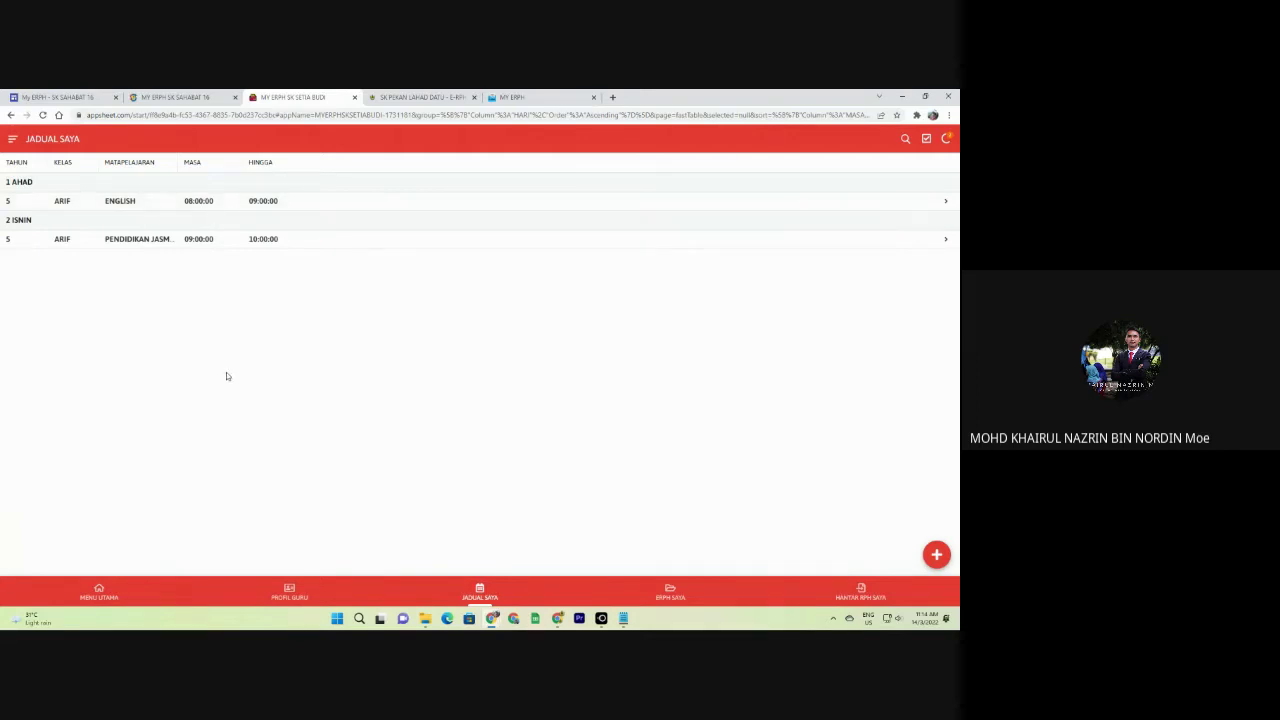
# Sync pending changes and return to the SK Setia Budi app's JADUAL SAYA timetable.
pyautogui.click(947, 140)
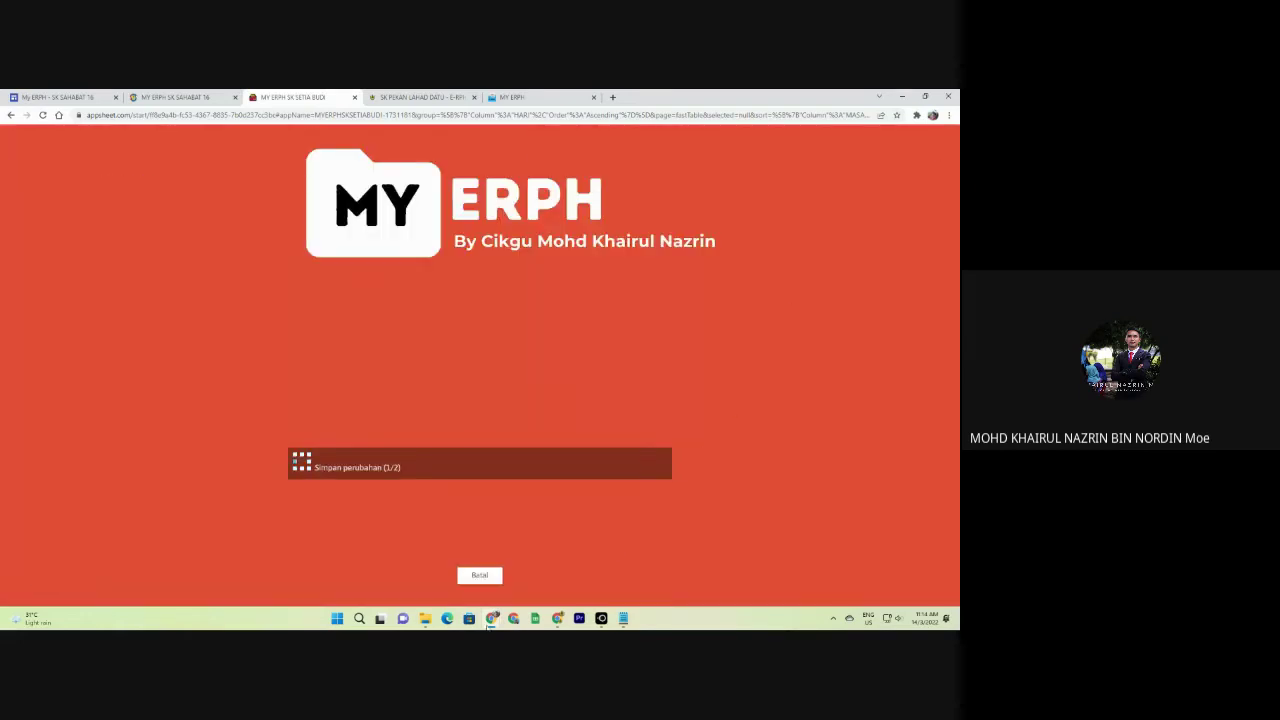
pyautogui.moveTo(490, 620)
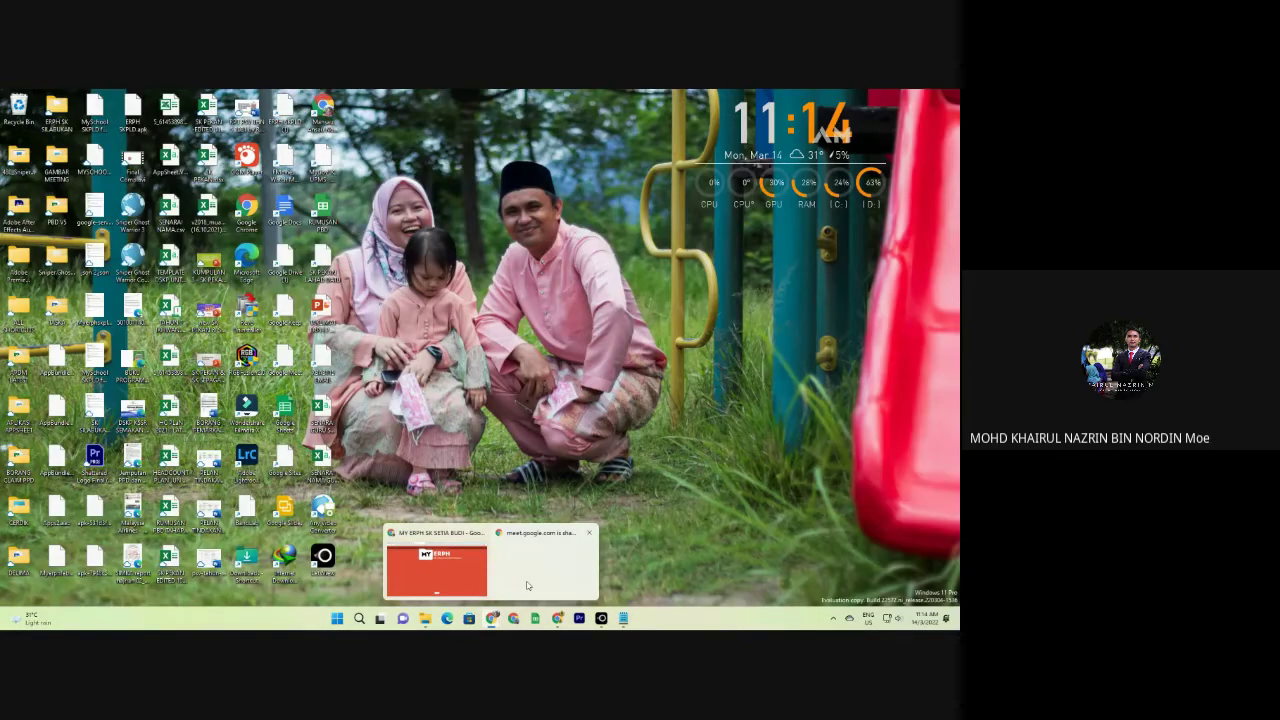
pyautogui.click(527, 585)
pyautogui.click(947, 140)
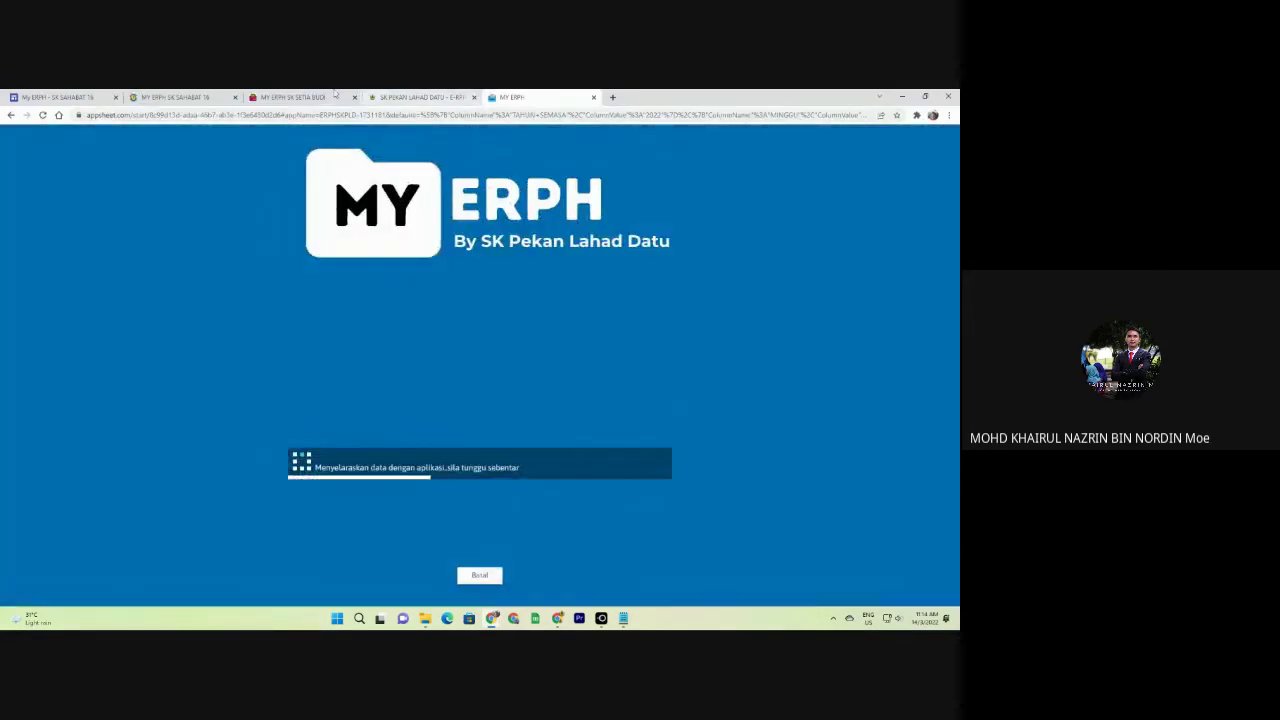
pyautogui.click(281, 95)
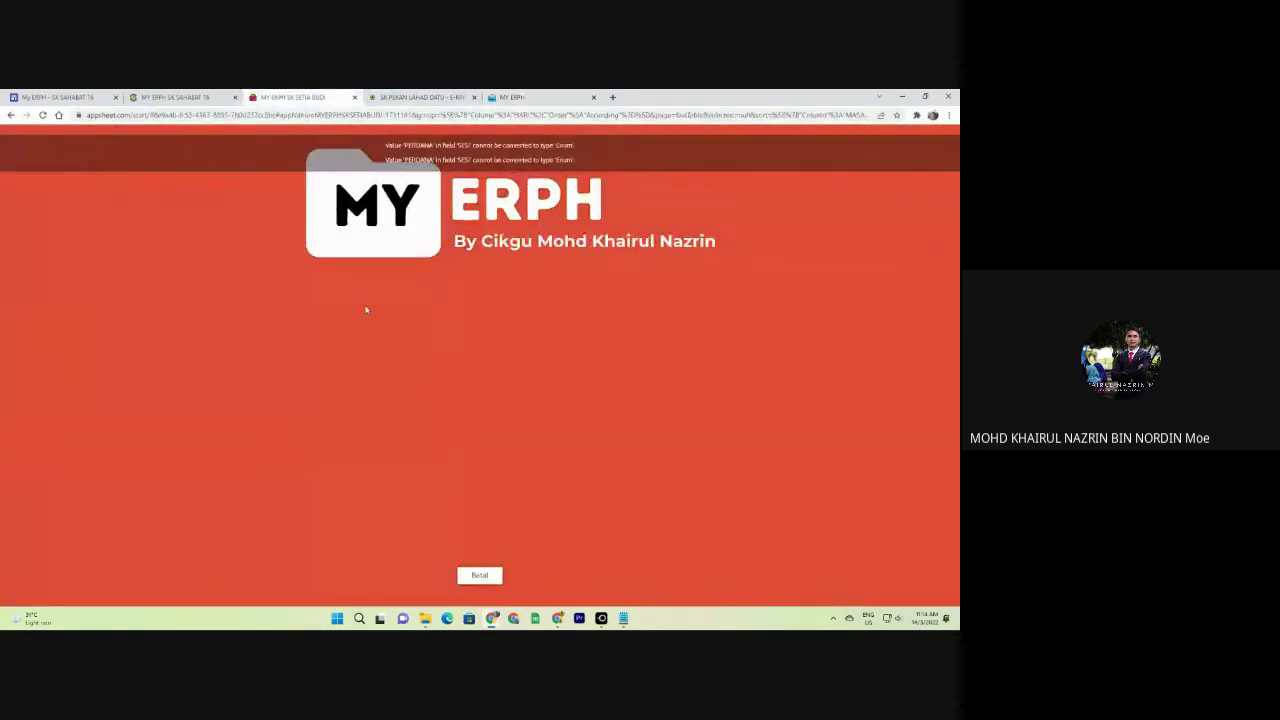
pyautogui.click(492, 572)
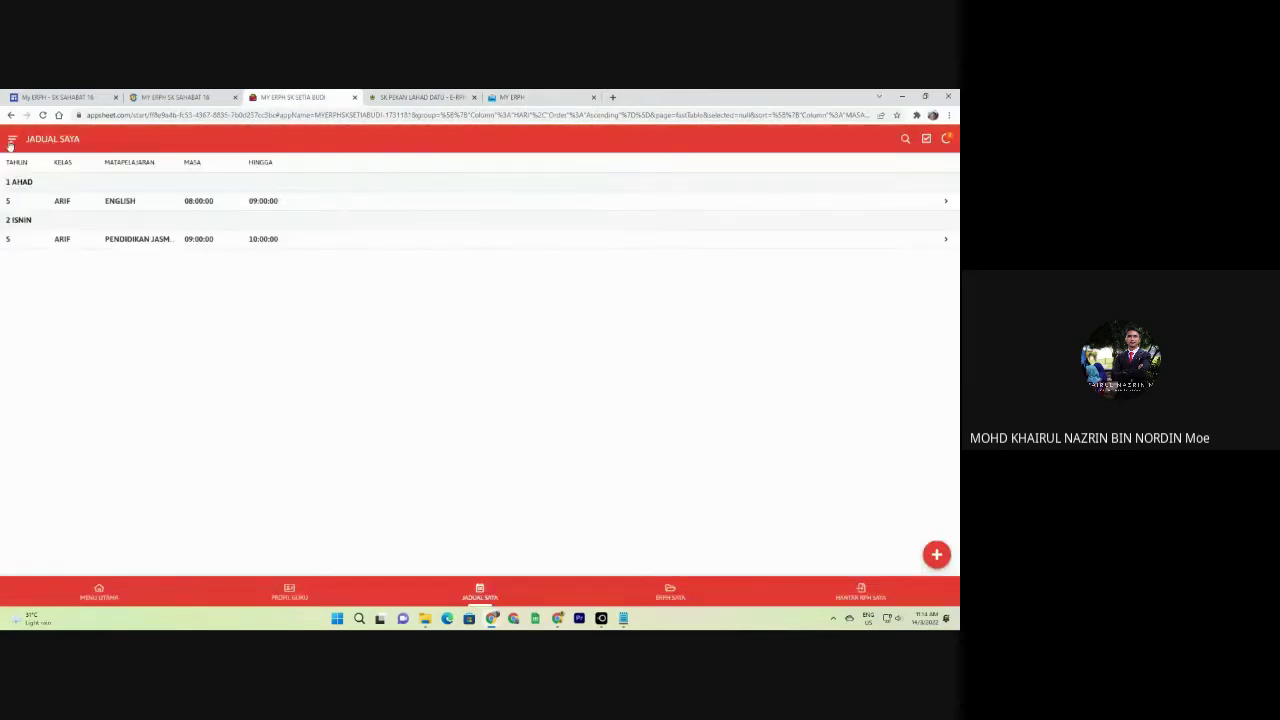
# Change the teacher profile's SESI to TAHAP 1, save, and return to JADUAL SAYA.
pyautogui.click(290, 591)
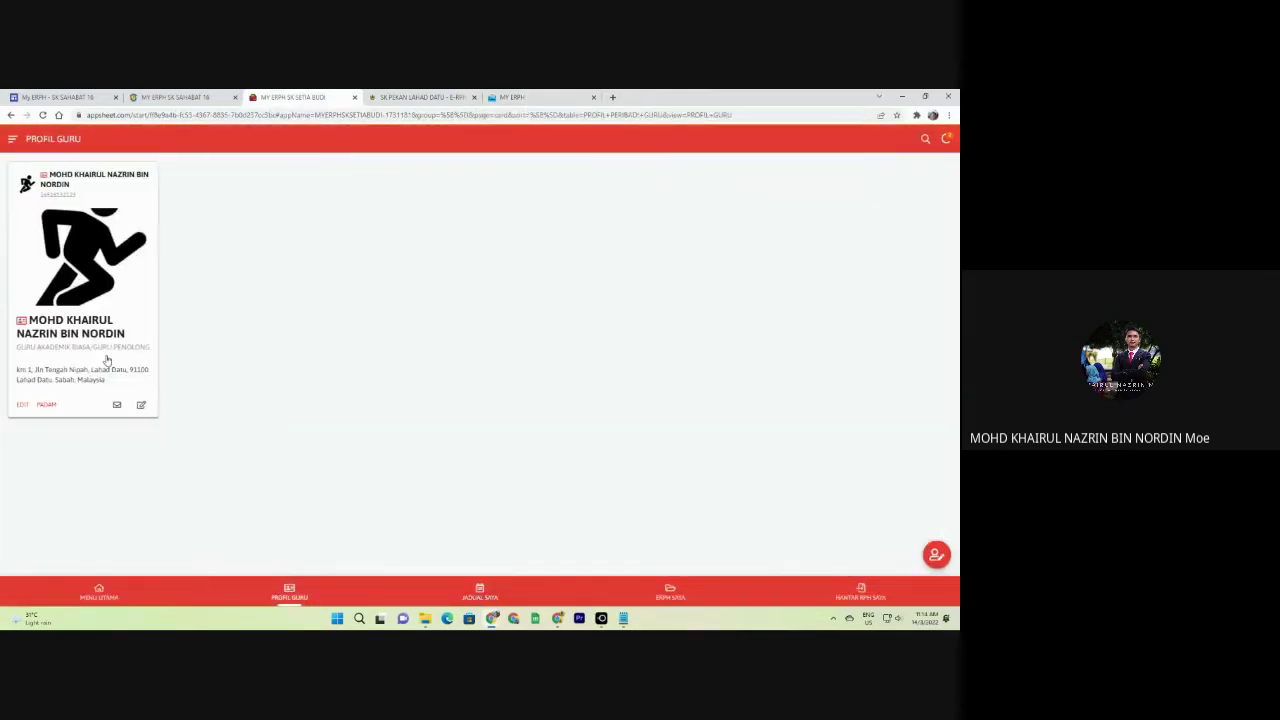
pyautogui.click(142, 405)
pyautogui.scroll(-15, 403, 451)
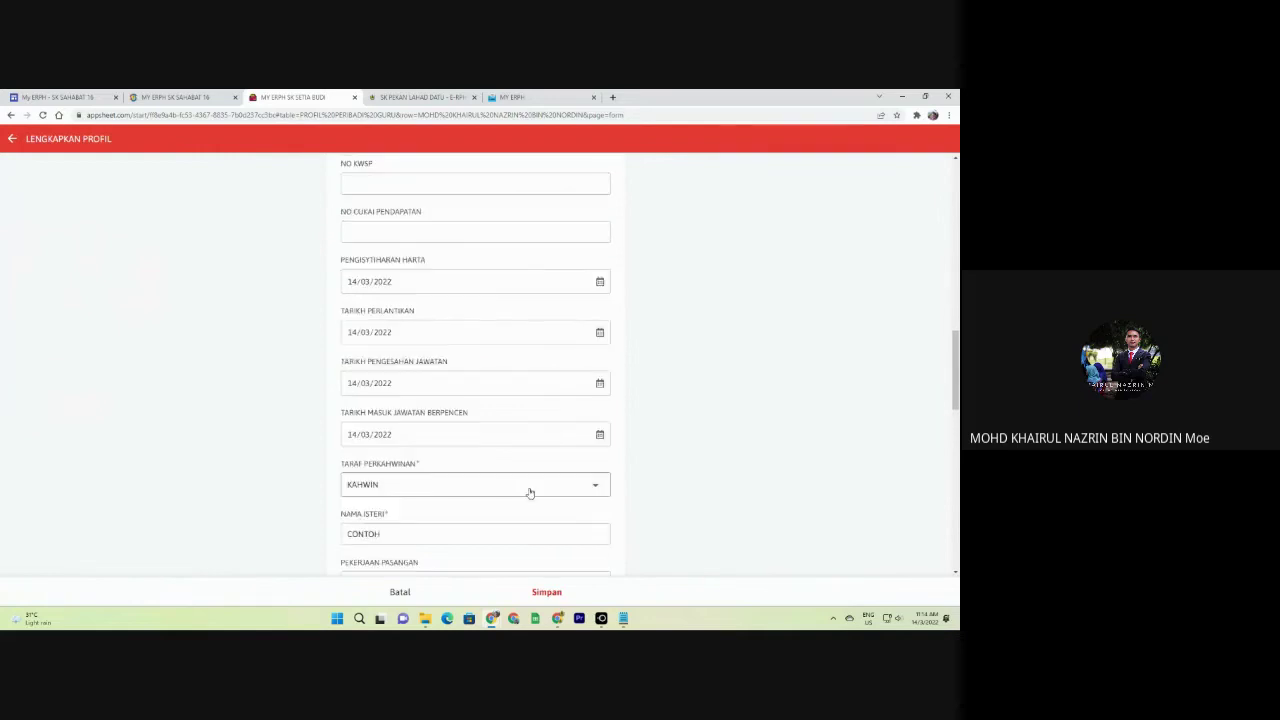
pyautogui.scroll(-1, 499, 494)
pyautogui.click(586, 548)
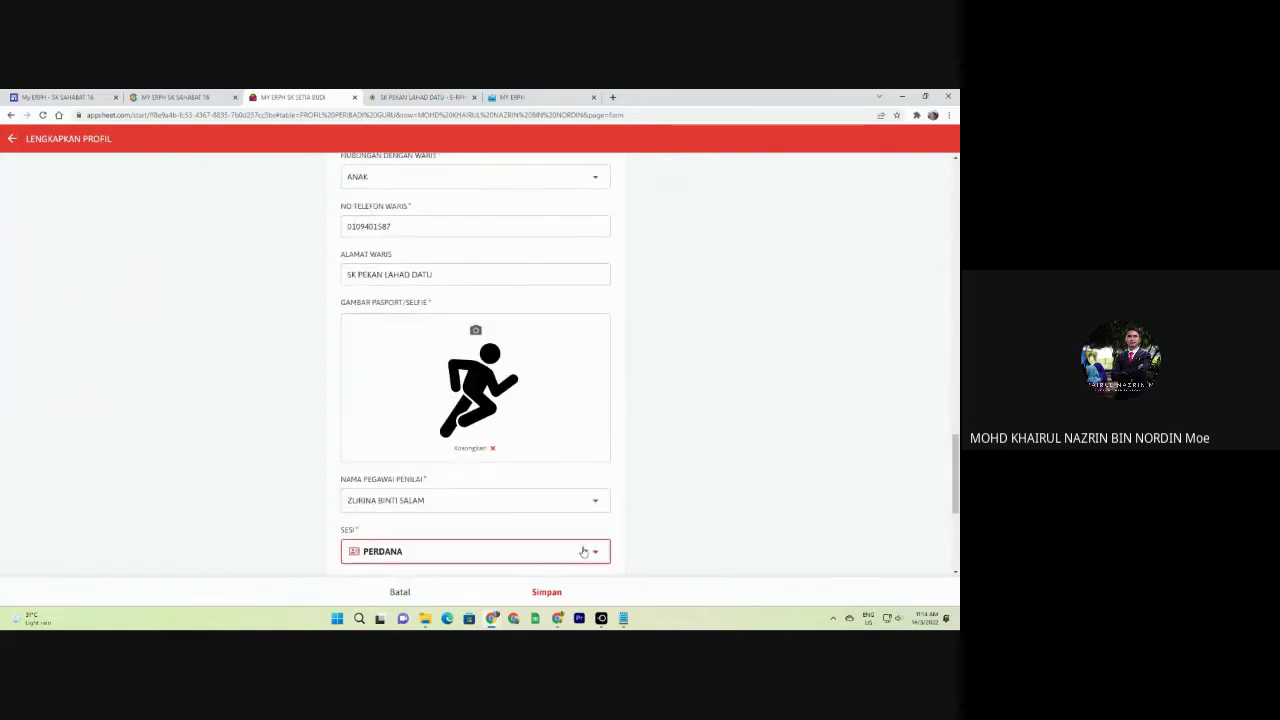
pyautogui.click(388, 197)
pyautogui.click(548, 593)
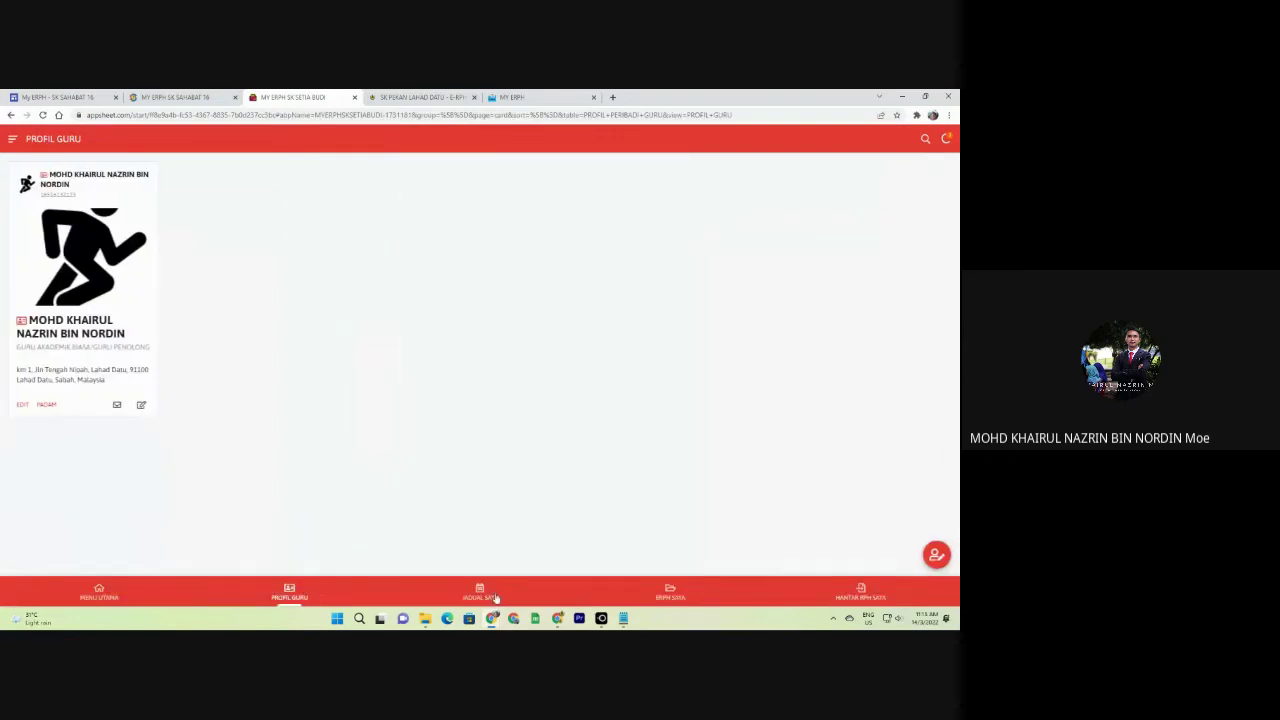
pyautogui.click(494, 596)
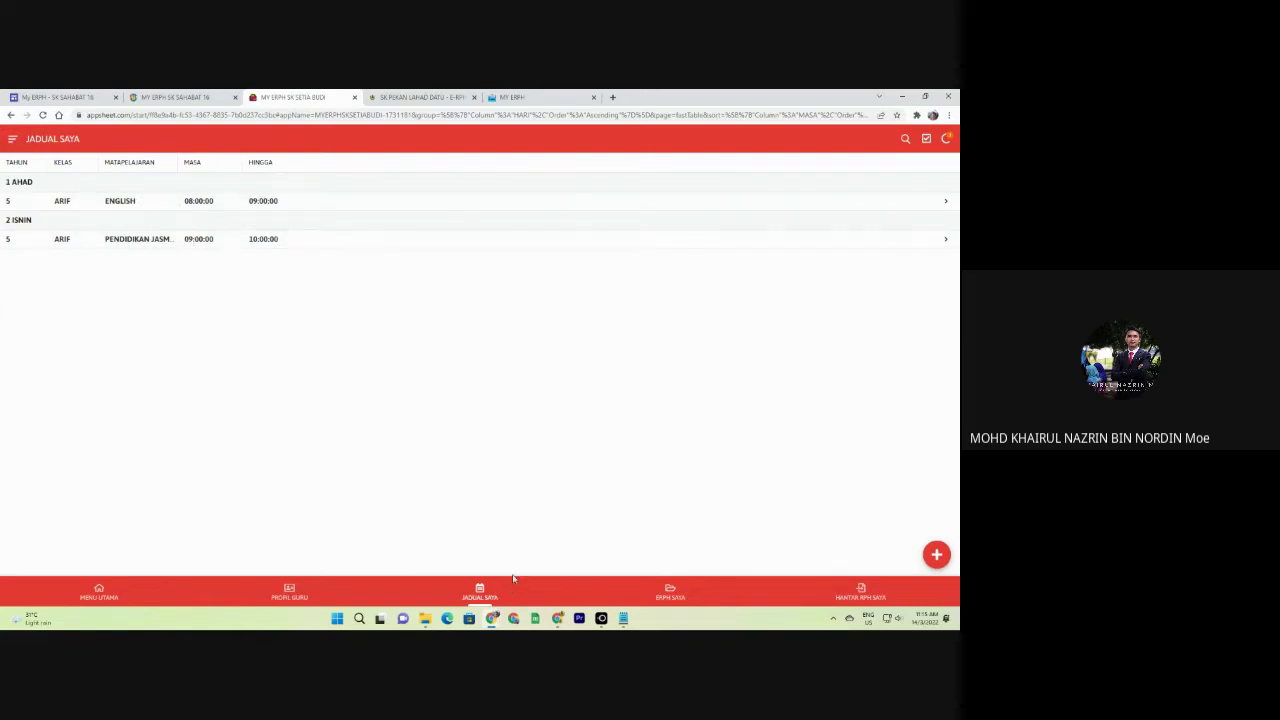
# Start a new RPH from ERPH SAYA for week MINGGU 1, day 1 AHAD.
pyautogui.click(669, 594)
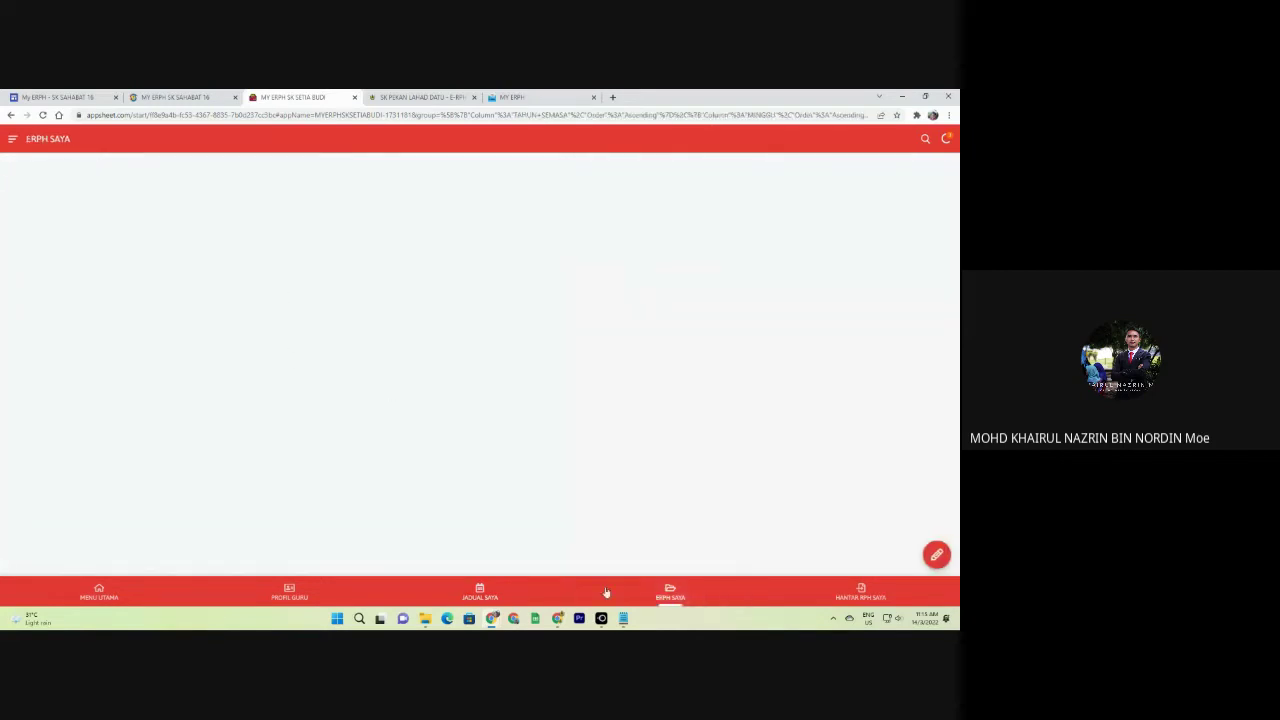
pyautogui.click(99, 594)
pyautogui.click(66, 278)
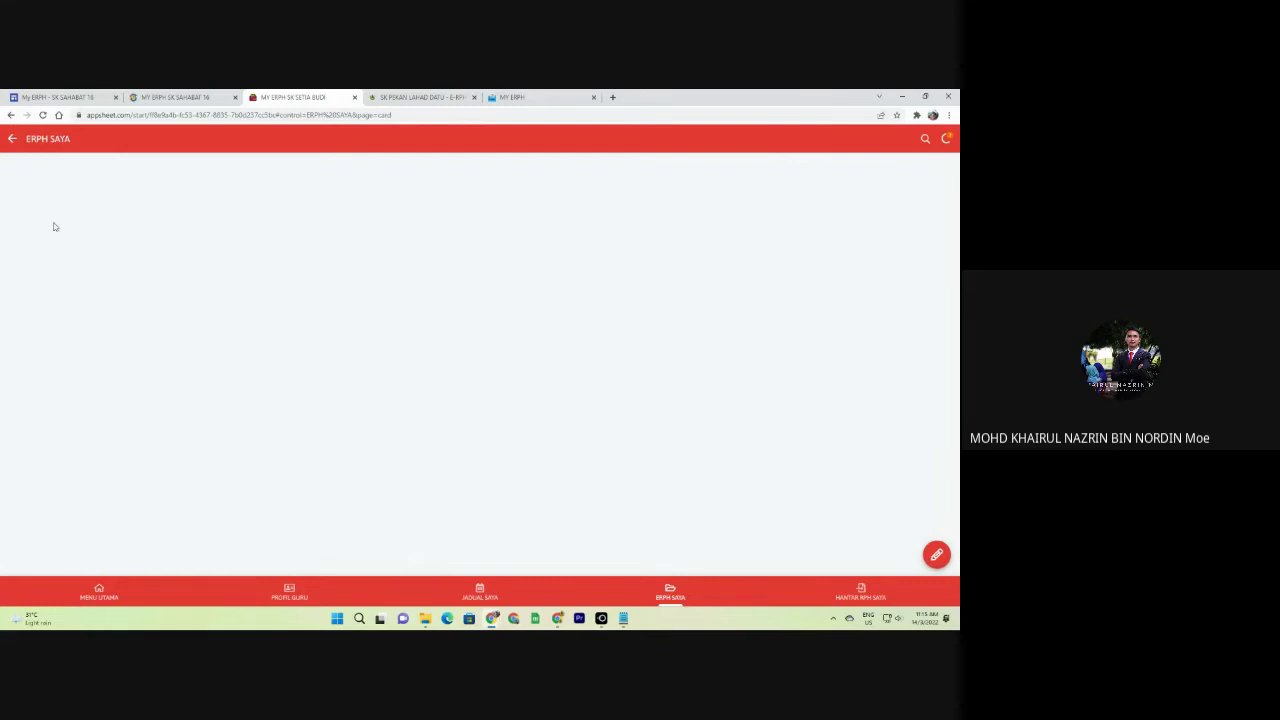
pyautogui.click(936, 554)
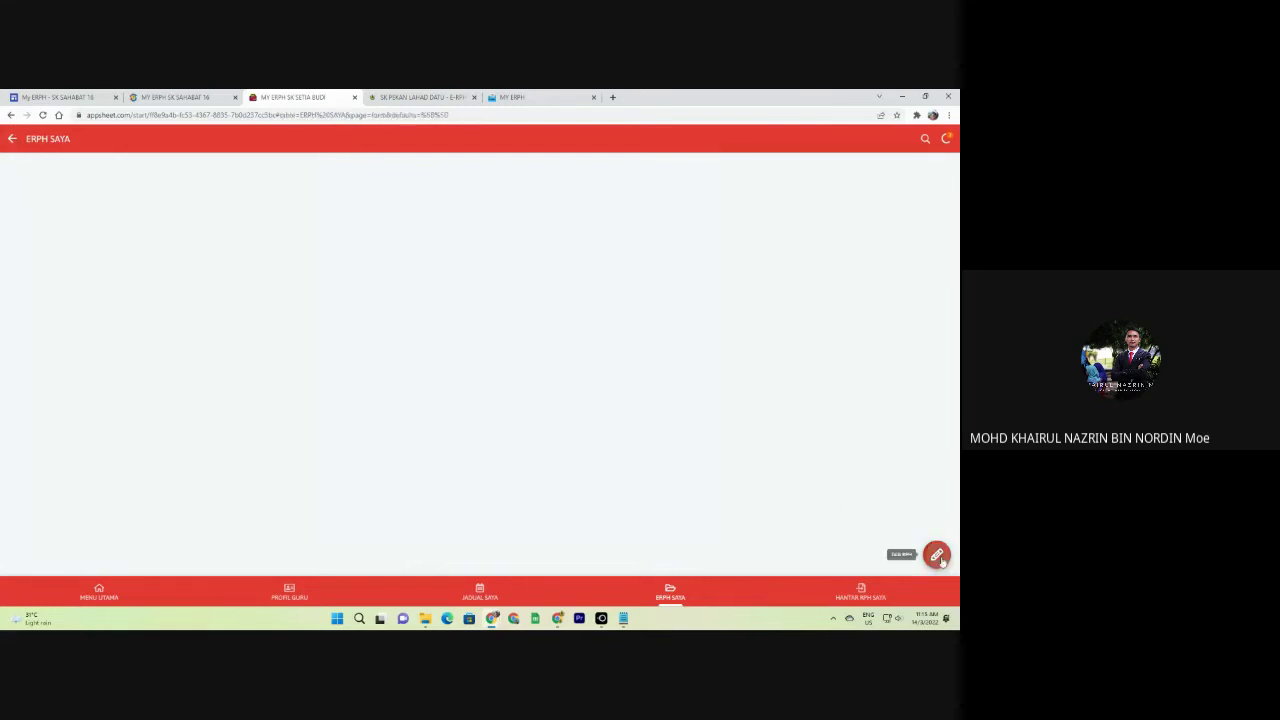
pyautogui.click(421, 254)
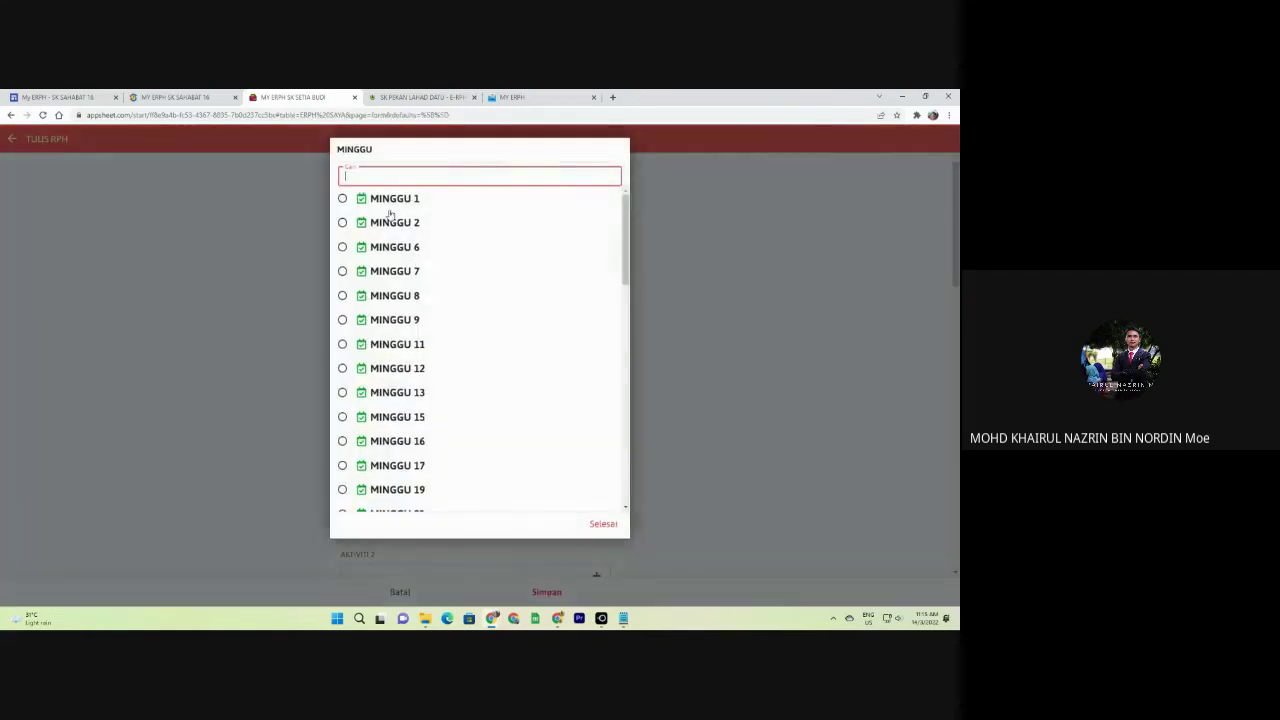
pyautogui.click(386, 197)
pyautogui.click(405, 309)
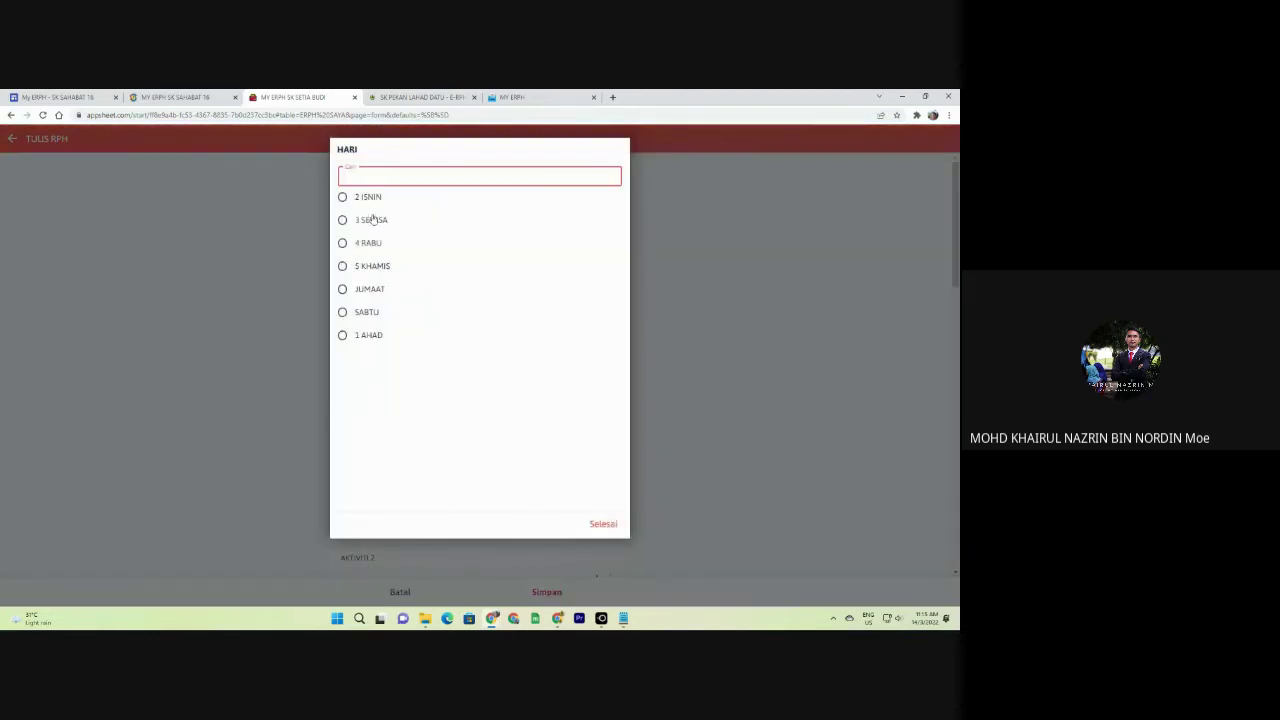
pyautogui.click(380, 335)
# Go through the form's fields and set the main skill to 1.0 Listening.
pyautogui.scroll(-1, 420, 320)
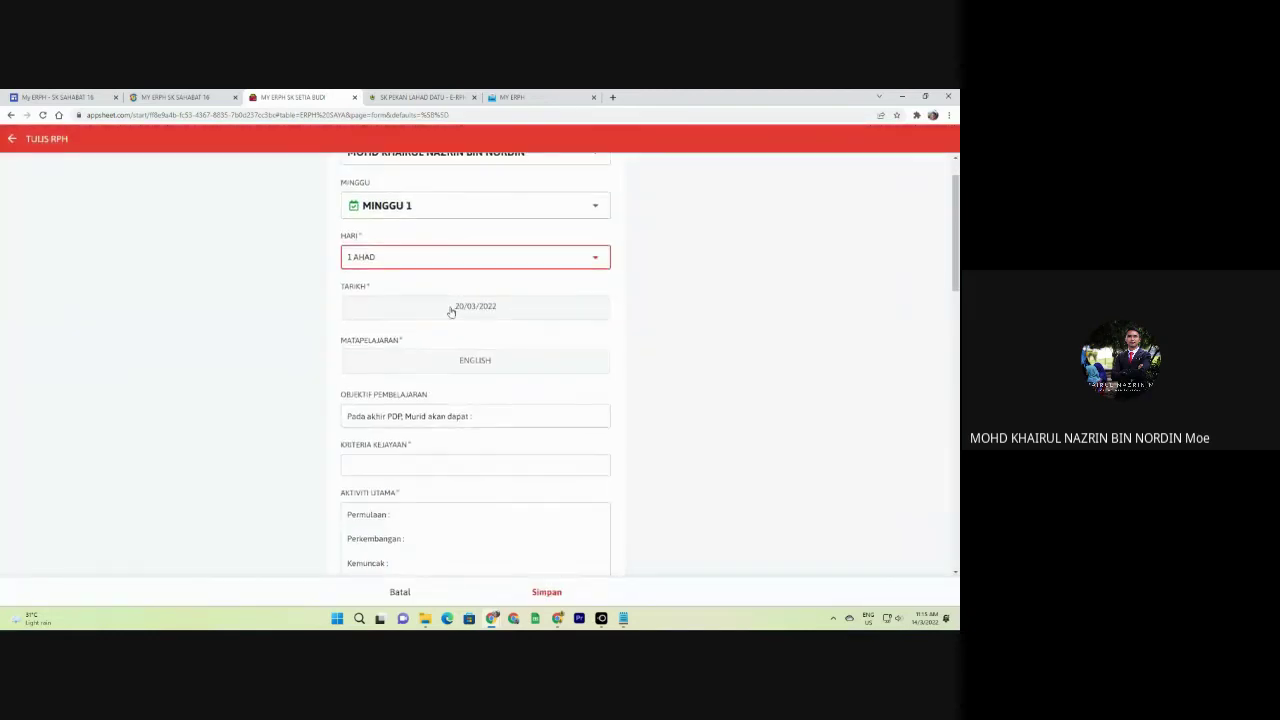
pyautogui.scroll(-2, 522, 375)
pyautogui.scroll(2, 522, 372)
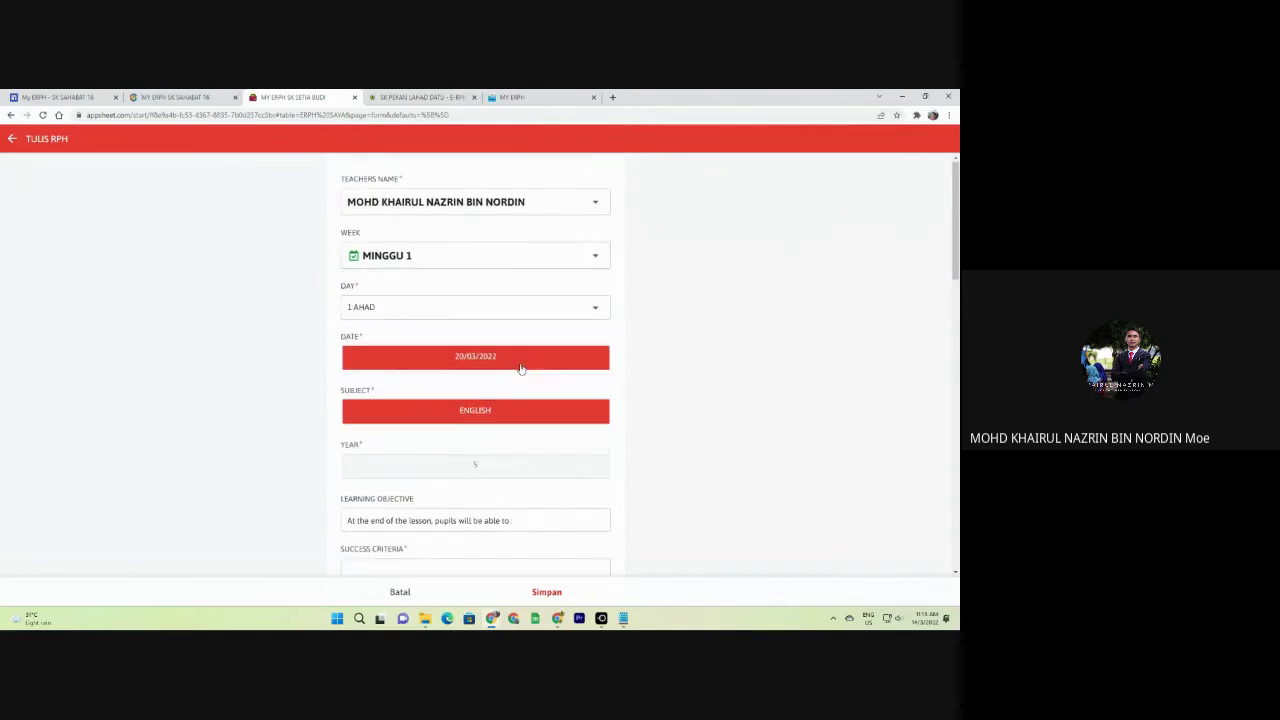
pyautogui.scroll(-2, 515, 375)
pyautogui.click(472, 318)
pyautogui.click(480, 370)
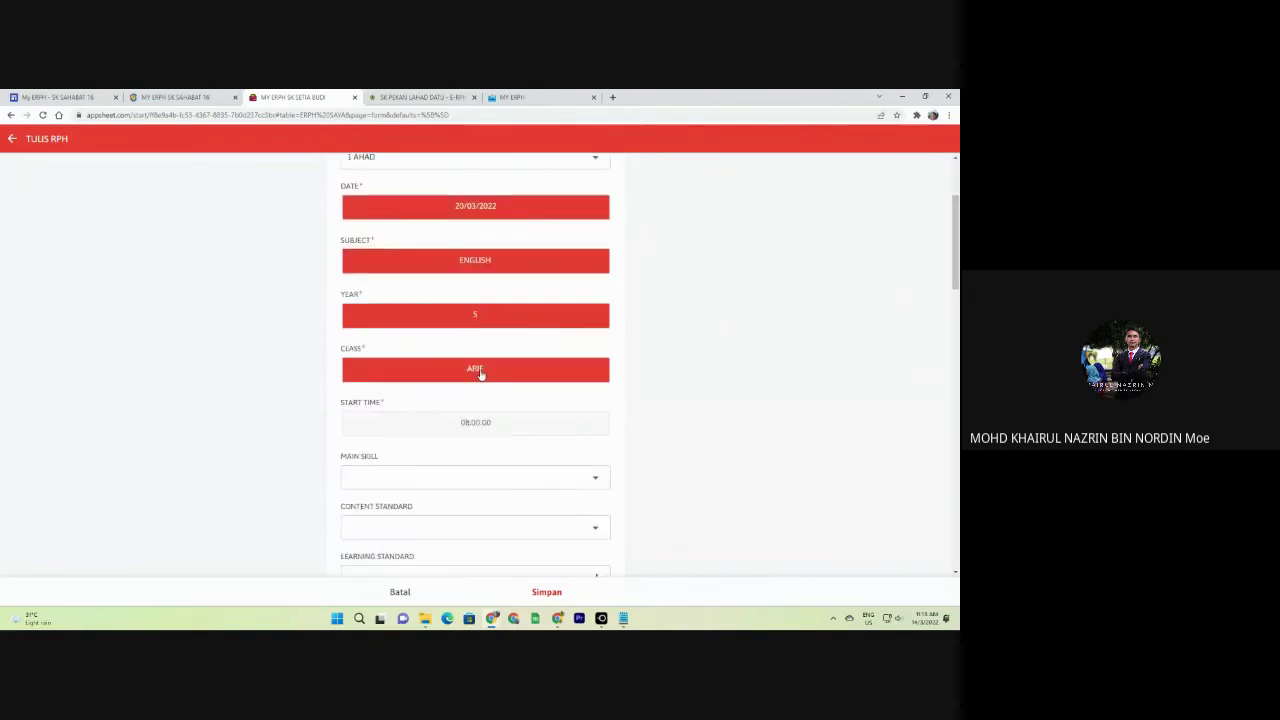
pyautogui.scroll(-1, 502, 378)
pyautogui.click(502, 378)
pyautogui.scroll(-2, 486, 400)
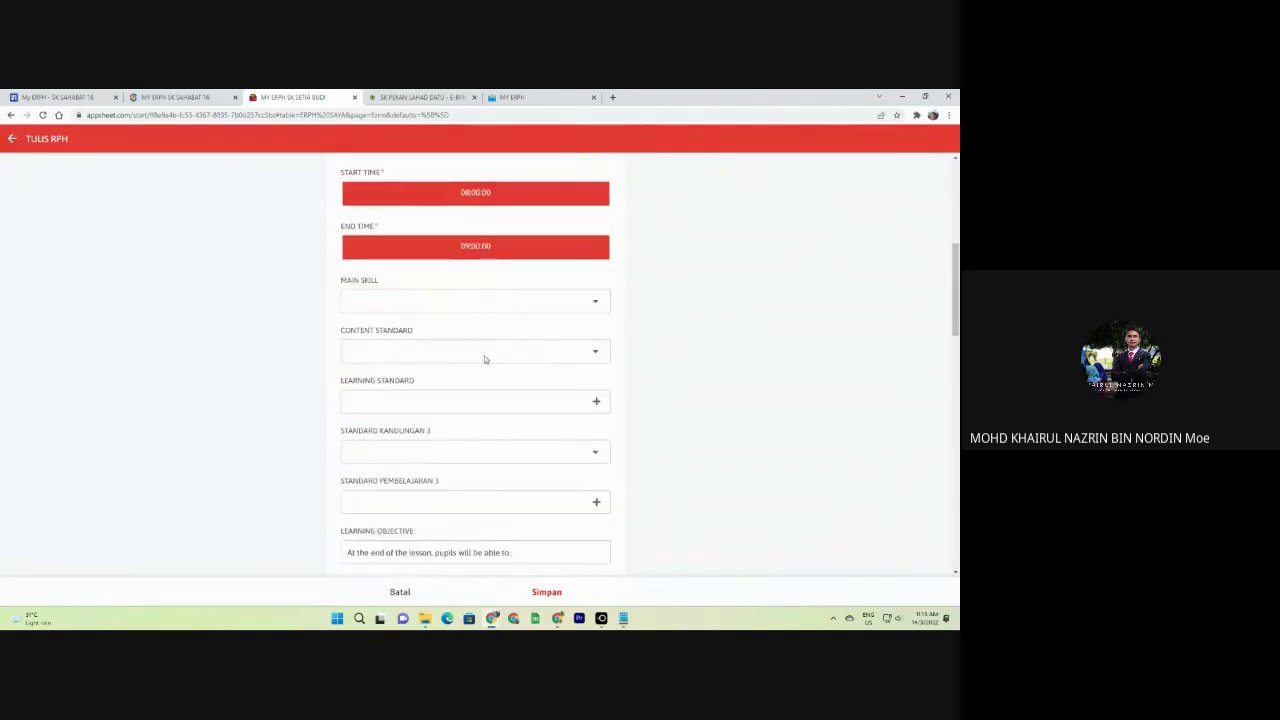
pyautogui.click(480, 276)
pyautogui.click(385, 217)
# Set unit/topic Growing Up, content standard 1.1 and learning standard 1.1.1.
pyautogui.click(440, 380)
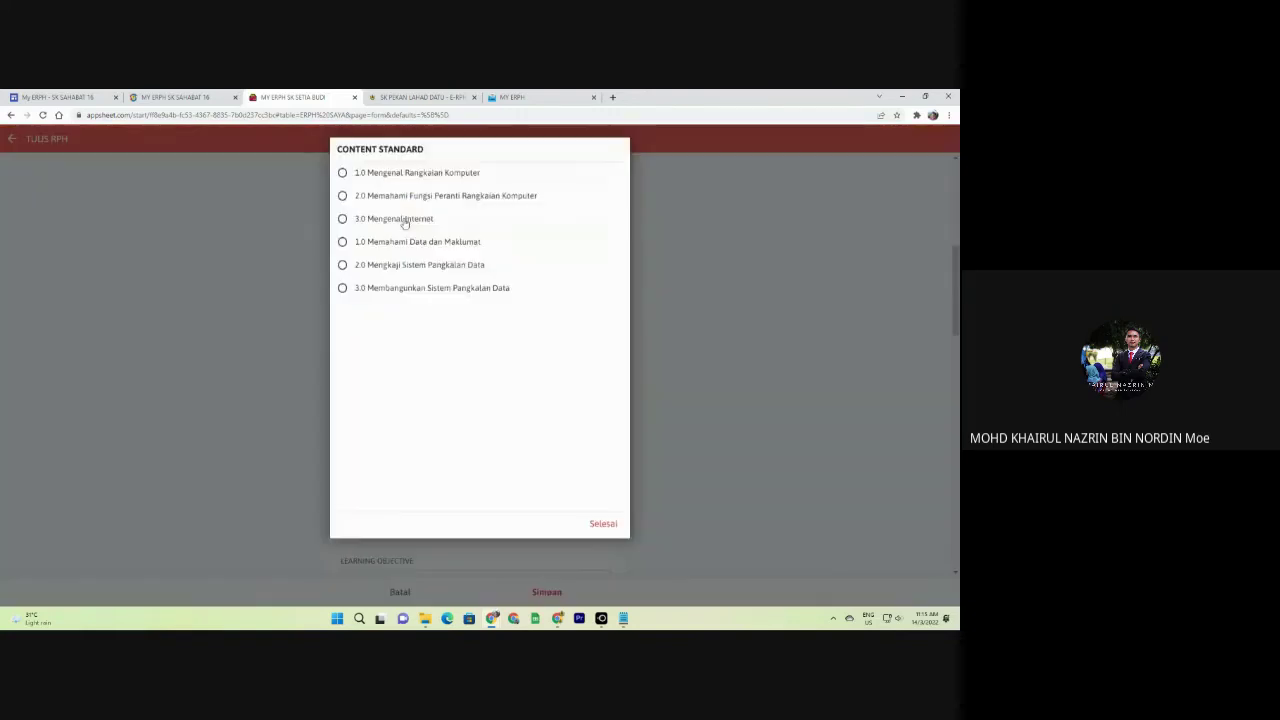
pyautogui.click(767, 247)
pyautogui.click(480, 331)
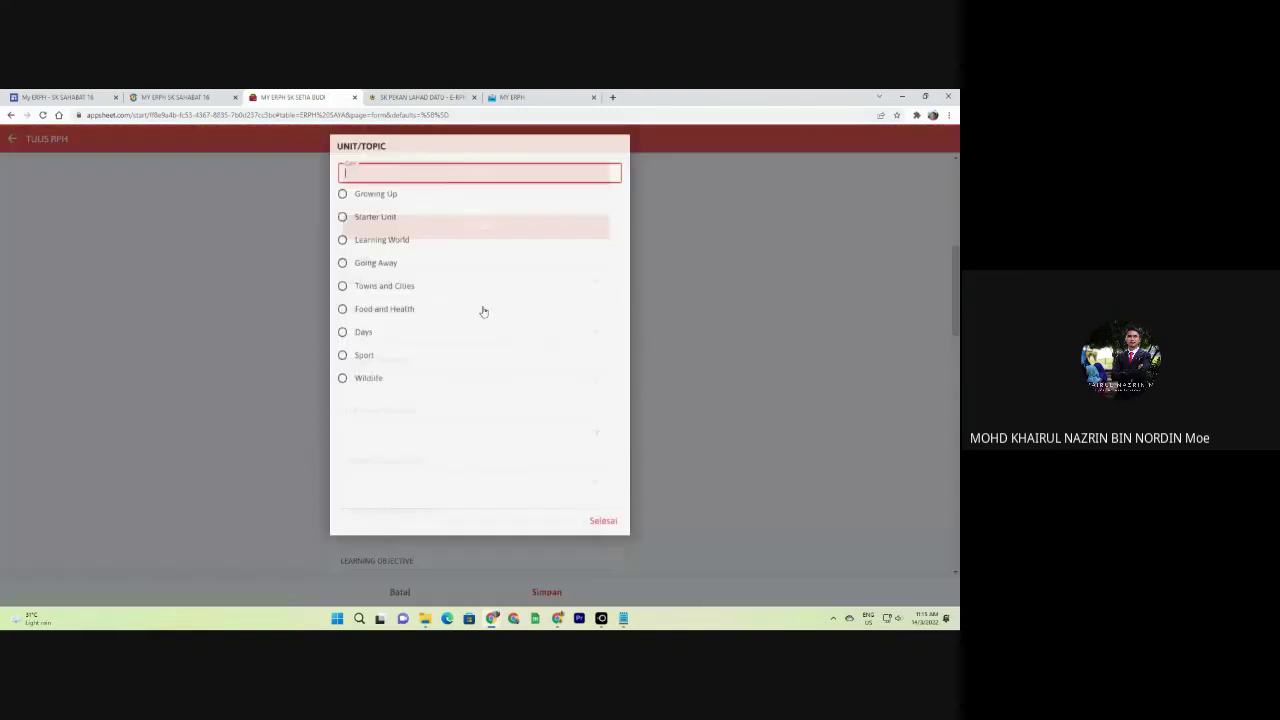
pyautogui.click(451, 372)
pyautogui.click(451, 375)
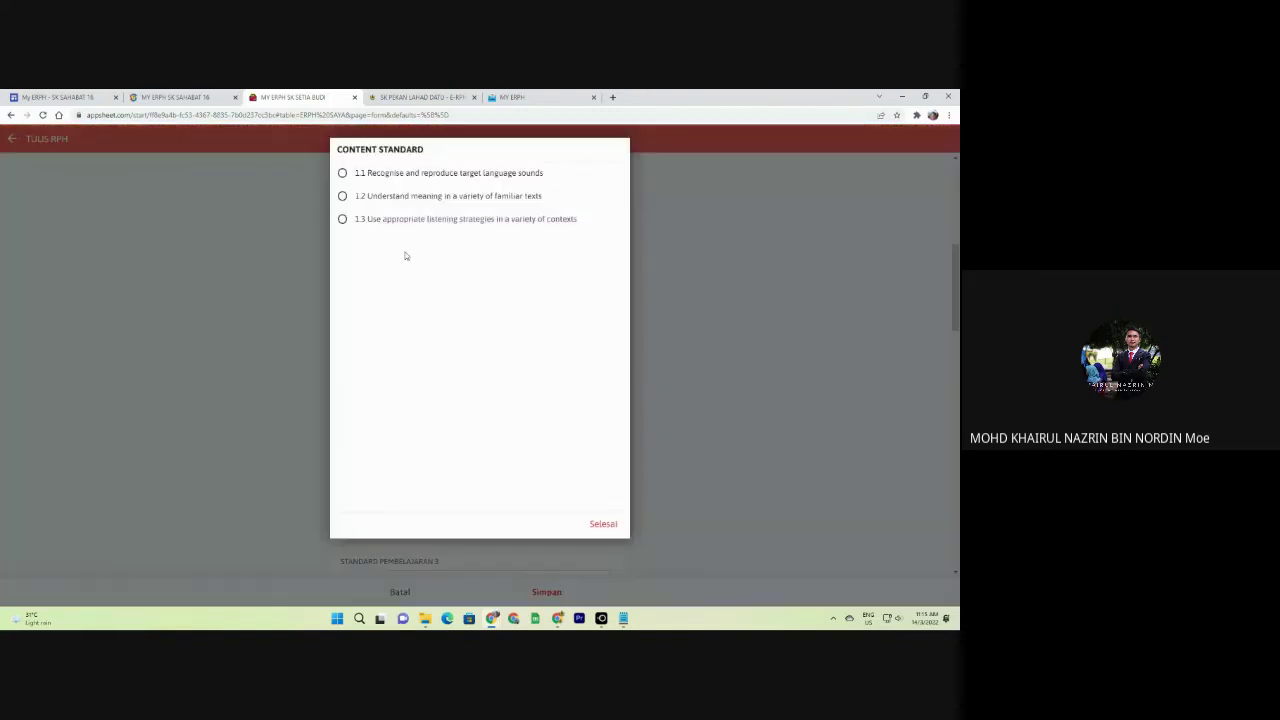
pyautogui.click(396, 180)
pyautogui.click(449, 433)
pyautogui.click(405, 185)
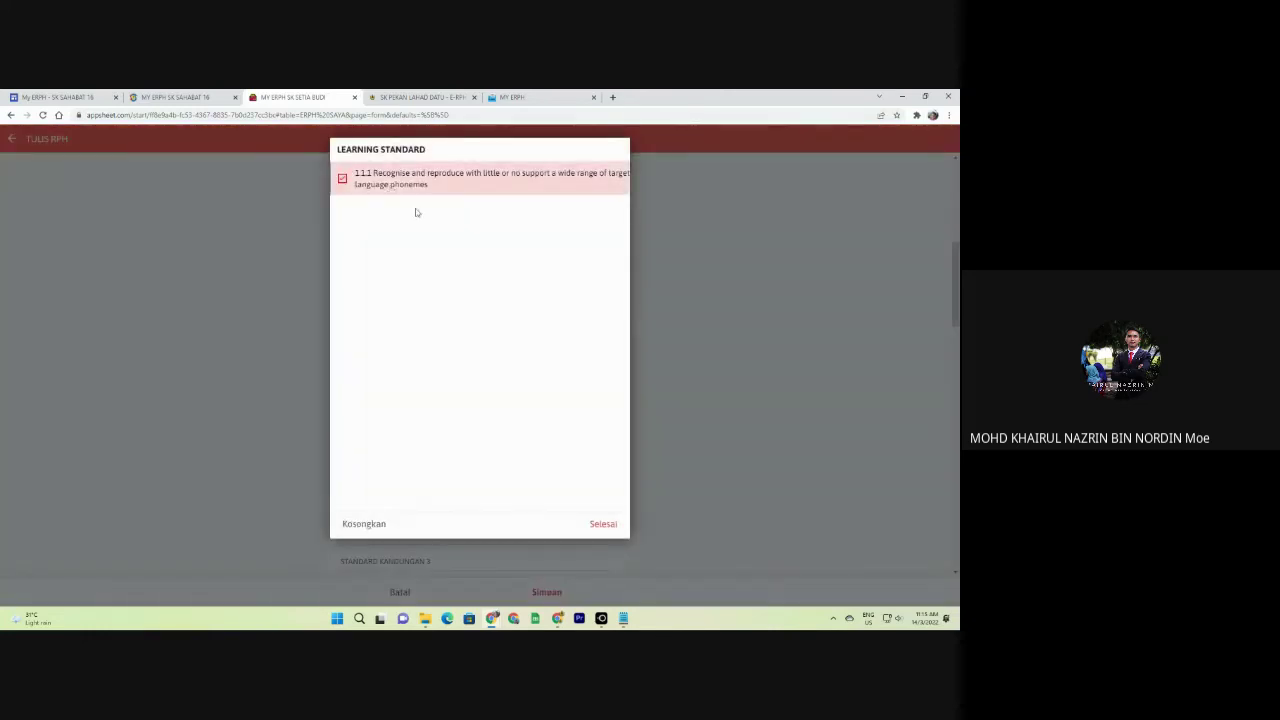
pyautogui.click(737, 363)
# Edit the learning objective text and review the form's objective and success criteria.
pyautogui.scroll(-3, 514, 440)
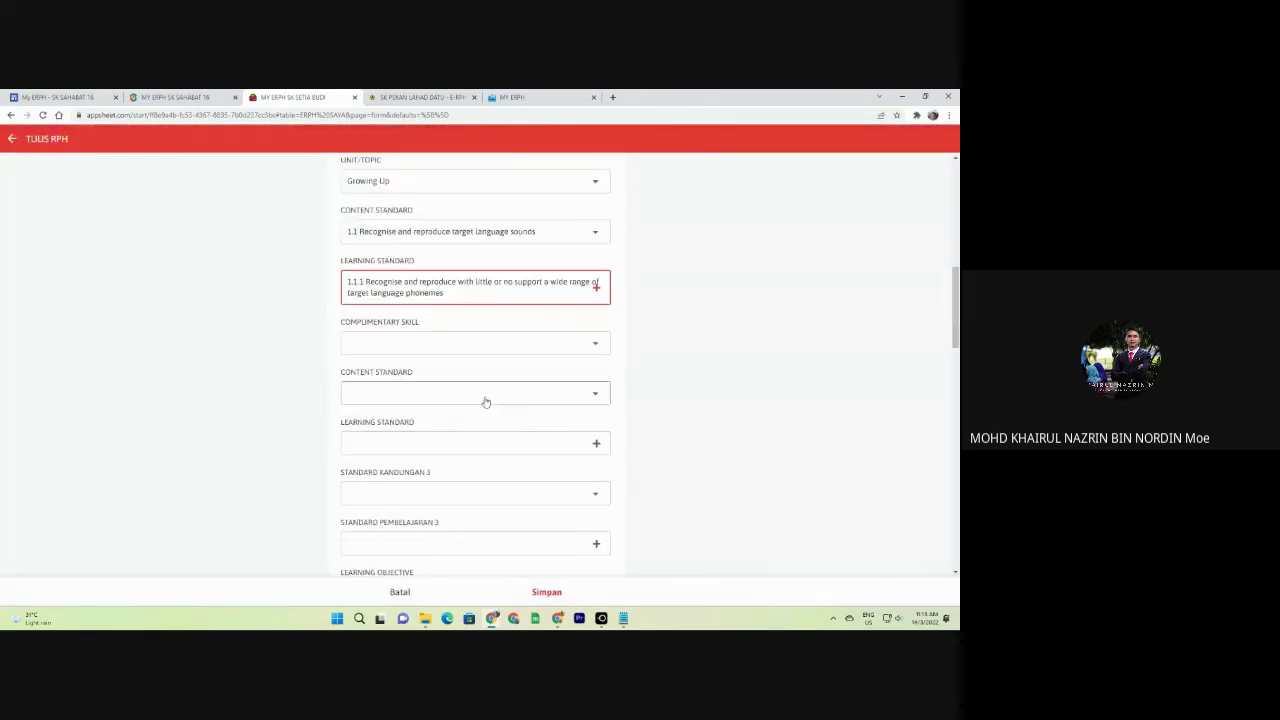
pyautogui.scroll(-1, 485, 401)
pyautogui.scroll(3, 429, 290)
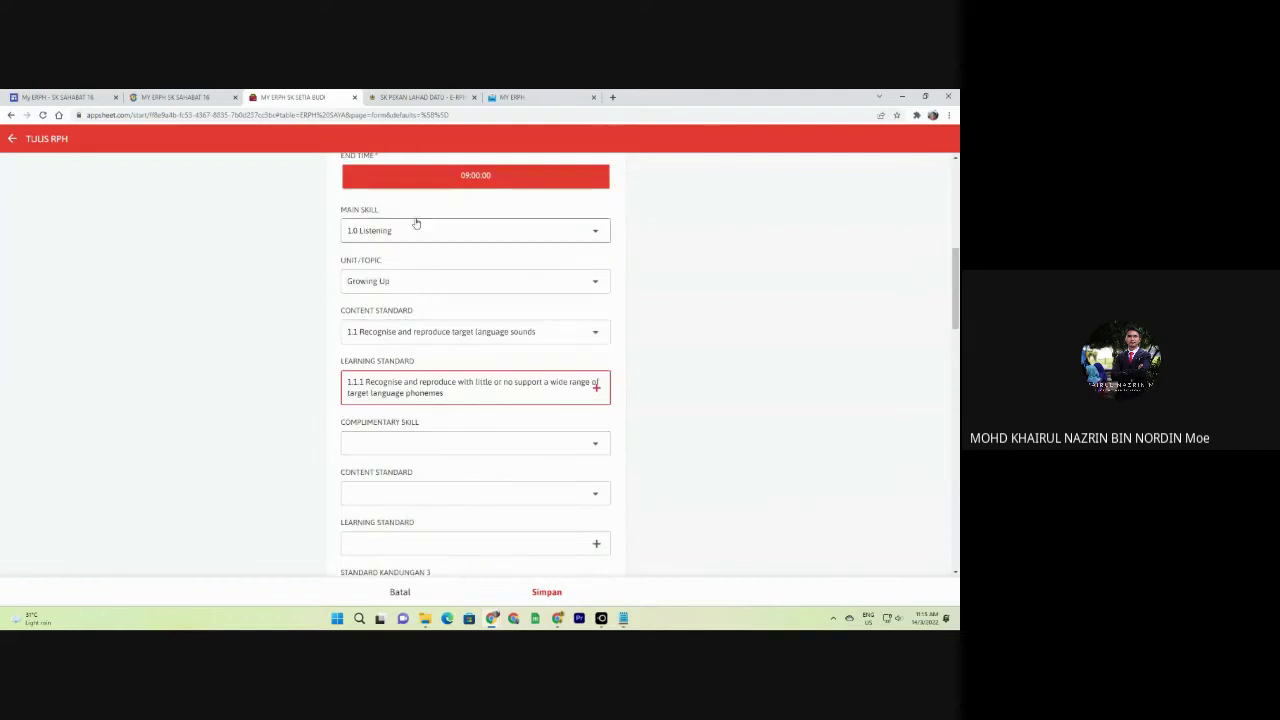
pyautogui.scroll(-5, 543, 394)
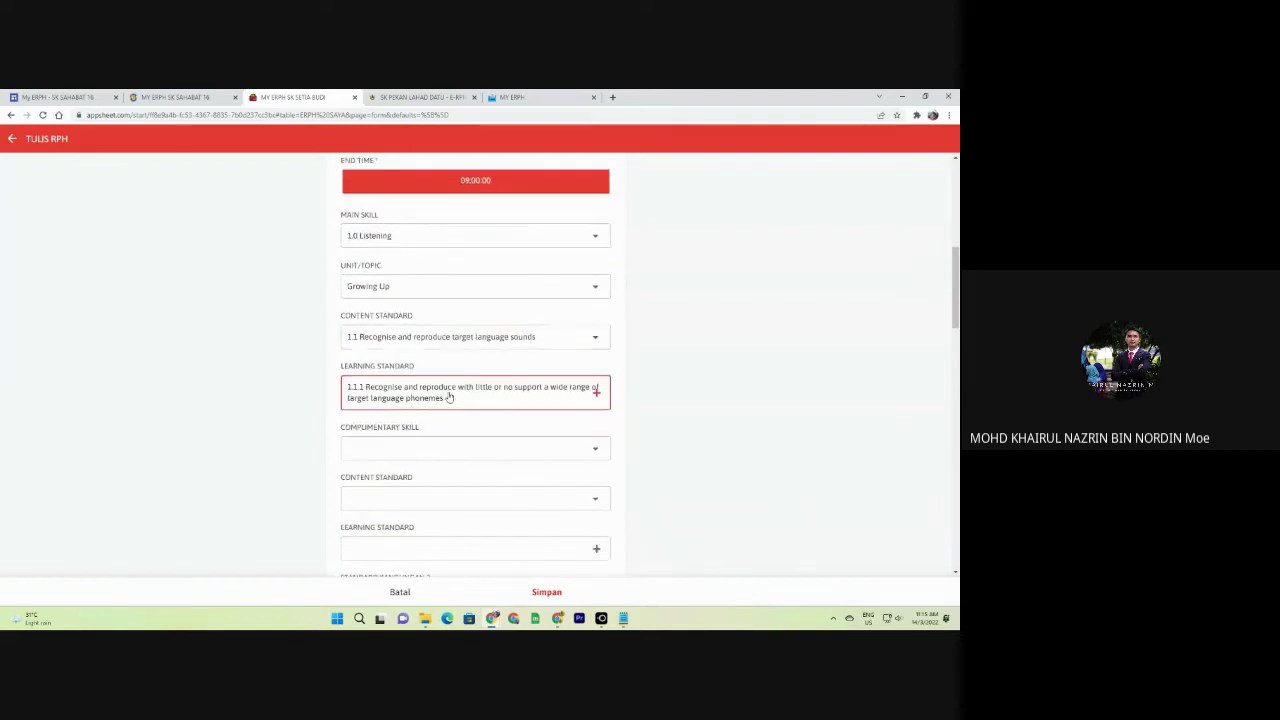
pyautogui.scroll(-1, 543, 399)
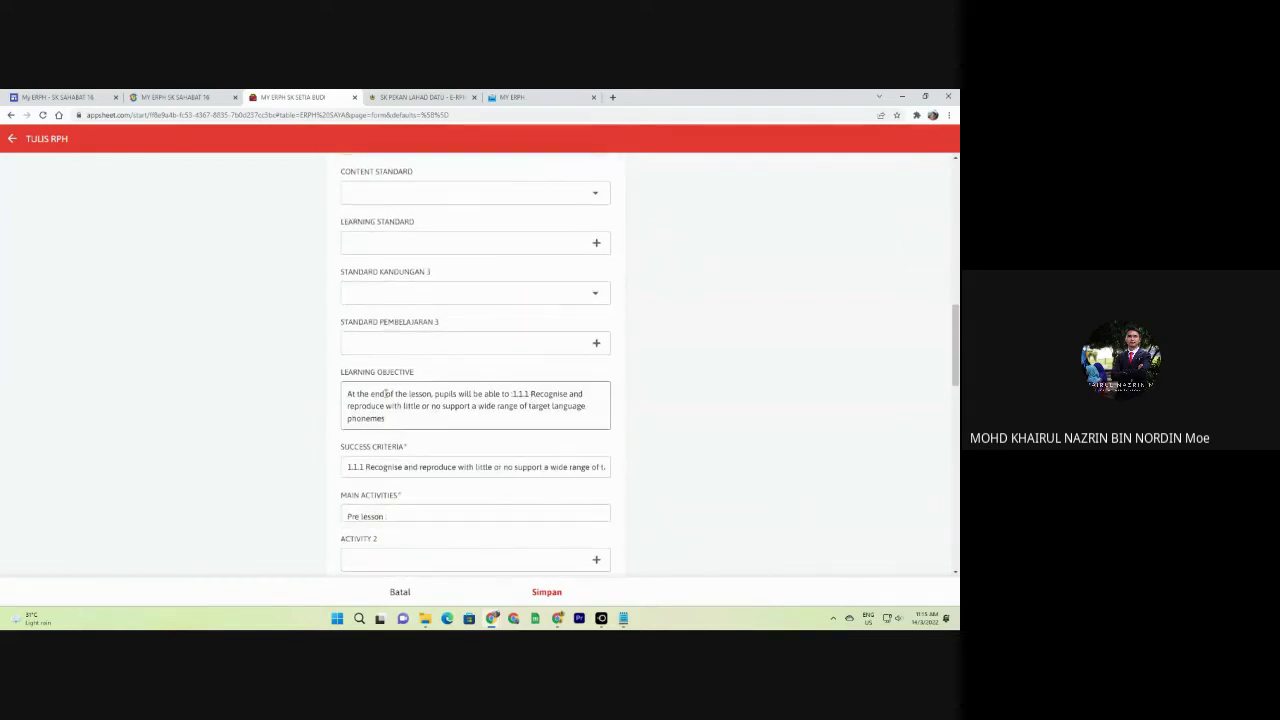
pyautogui.click(410, 424)
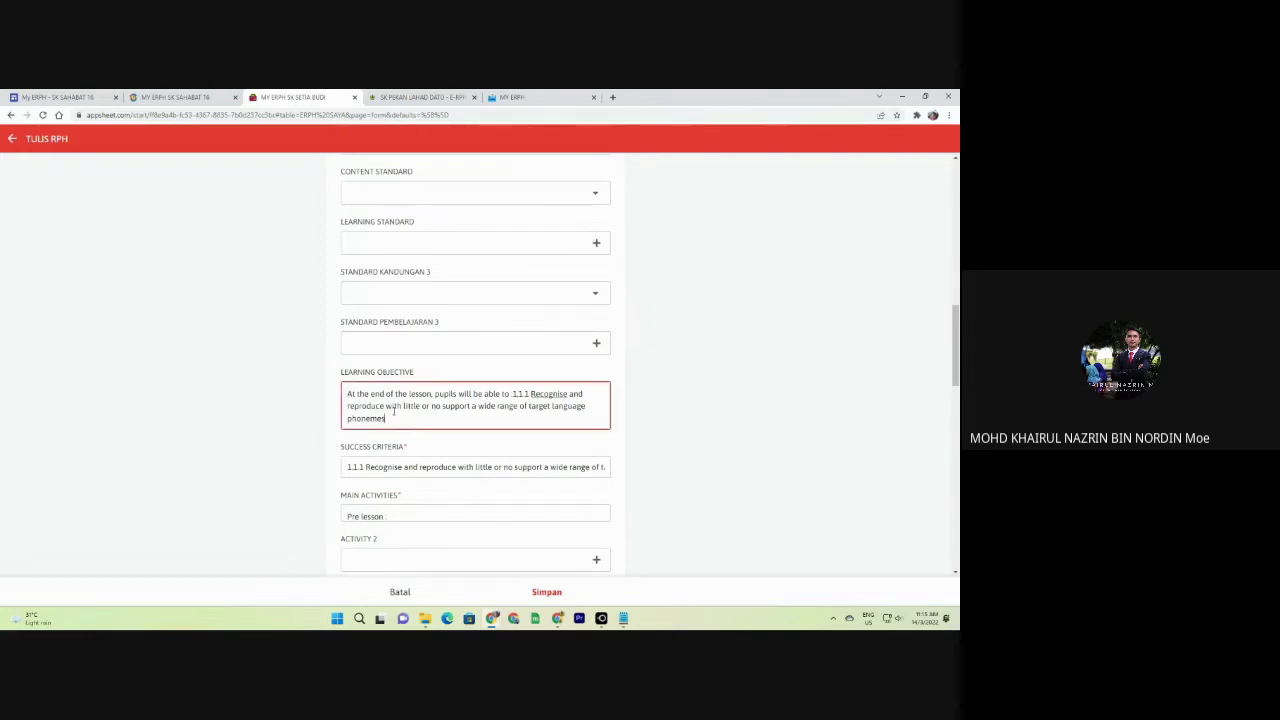
pyautogui.scroll(3, 420, 418)
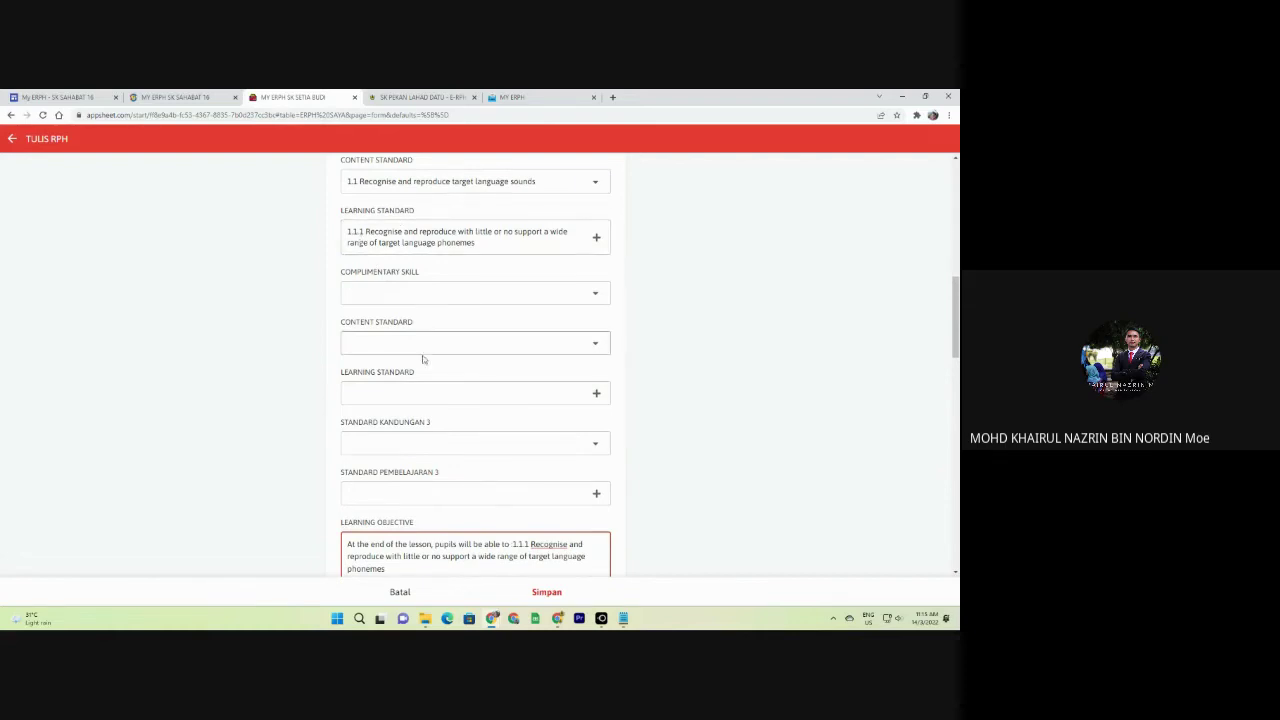
pyautogui.scroll(-4, 440, 352)
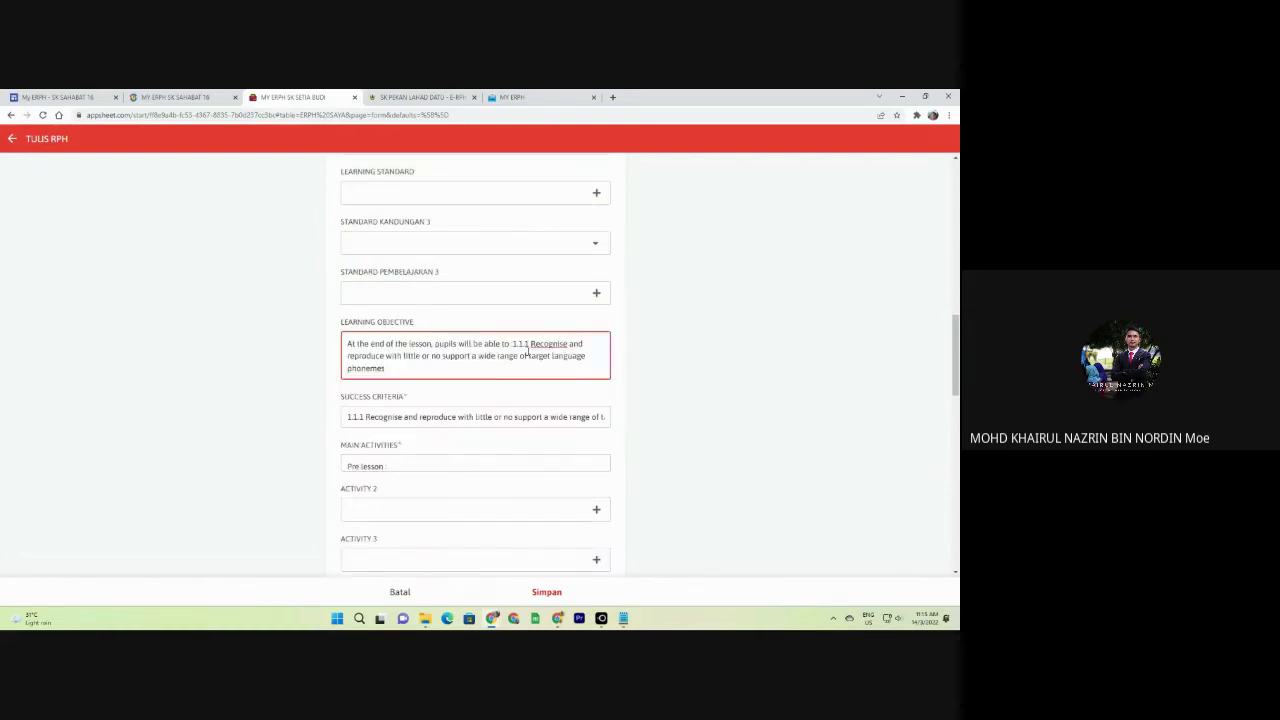
pyautogui.scroll(10, 480, 330)
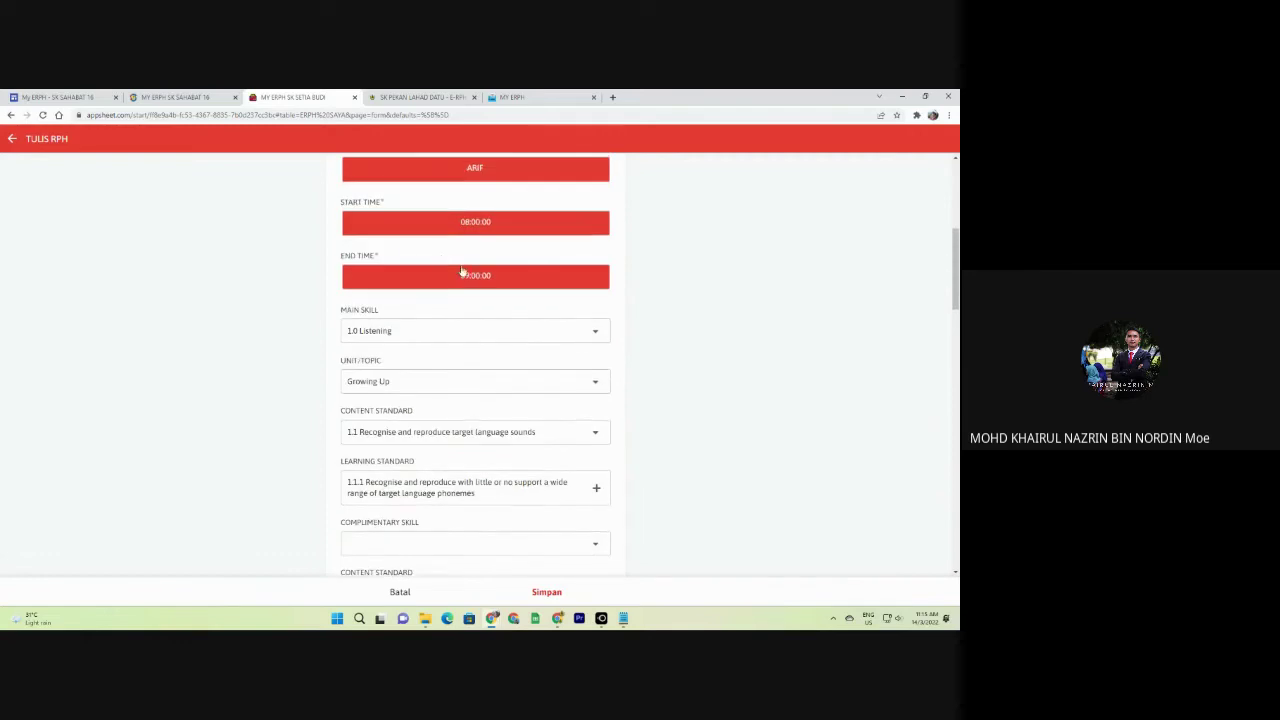
pyautogui.scroll(-7, 504, 334)
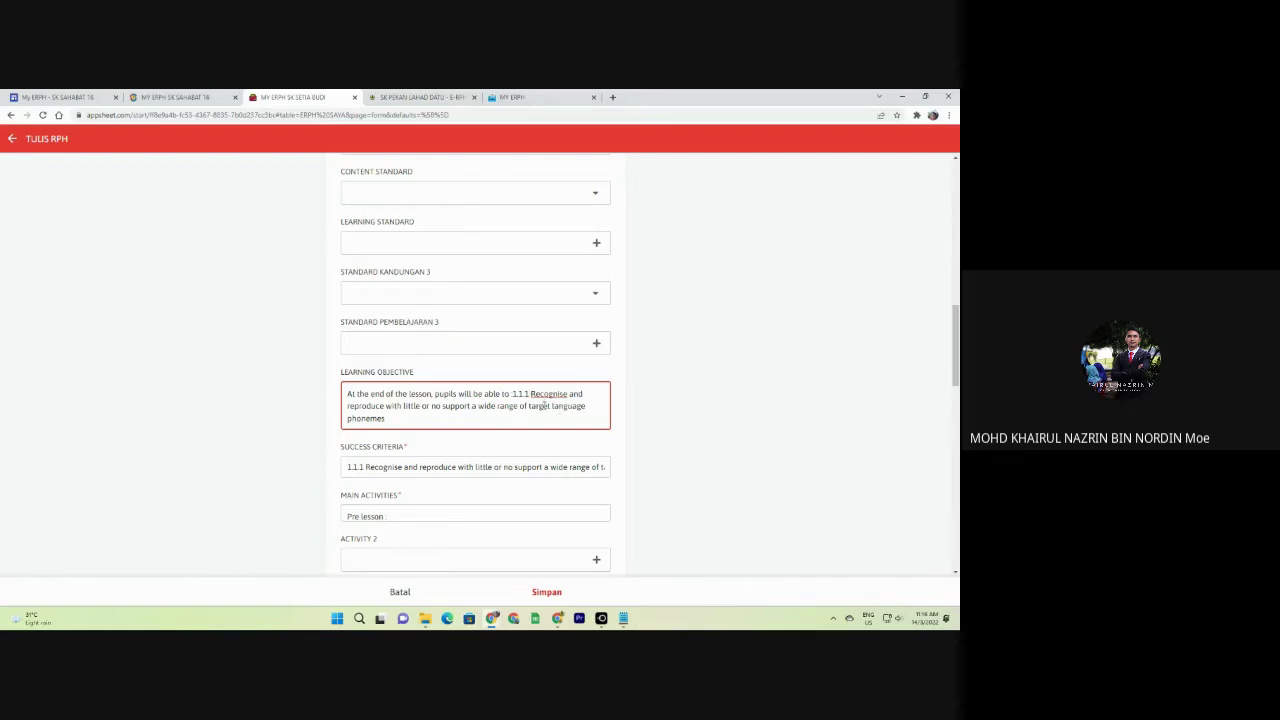
# Delete the 1.1.1 code before 'Recognise' in the Learning Objective.
pyautogui.moveTo(429, 421); pyautogui.dragTo(524, 393)
pyautogui.scroll(2, 453, 357)
pyautogui.scroll(4, 453, 357)
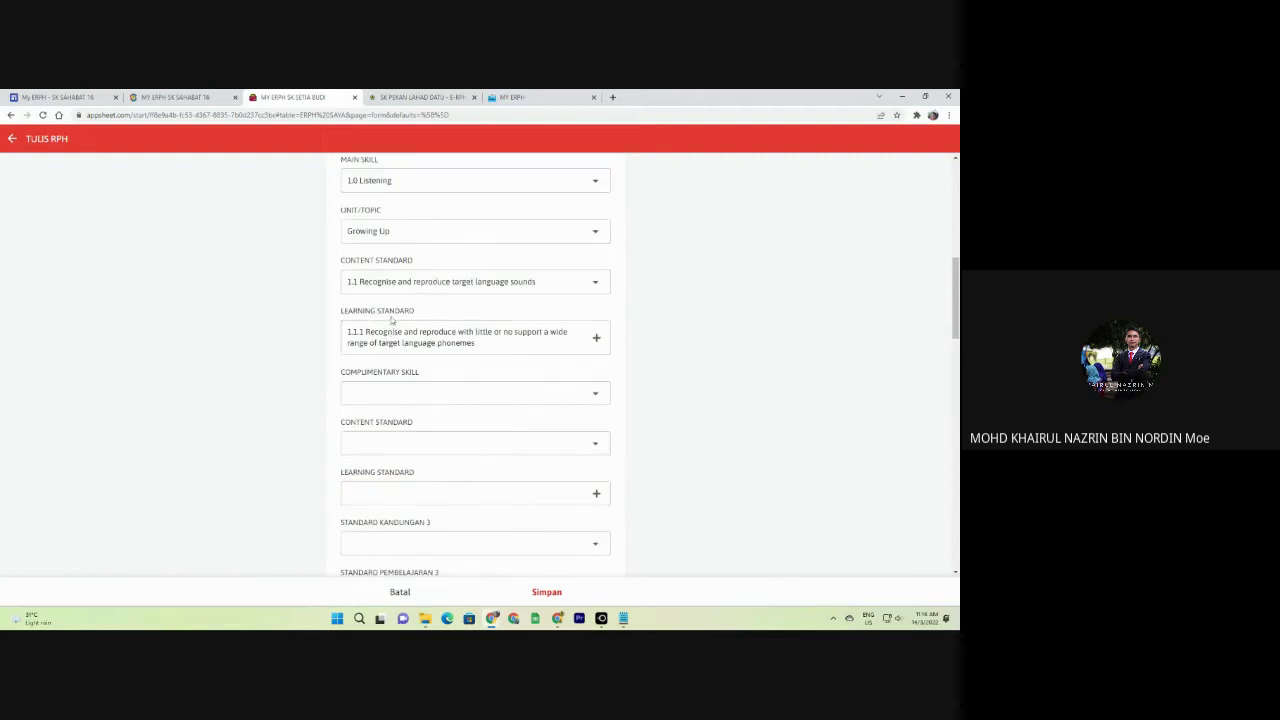
pyautogui.scroll(-6, 400, 320)
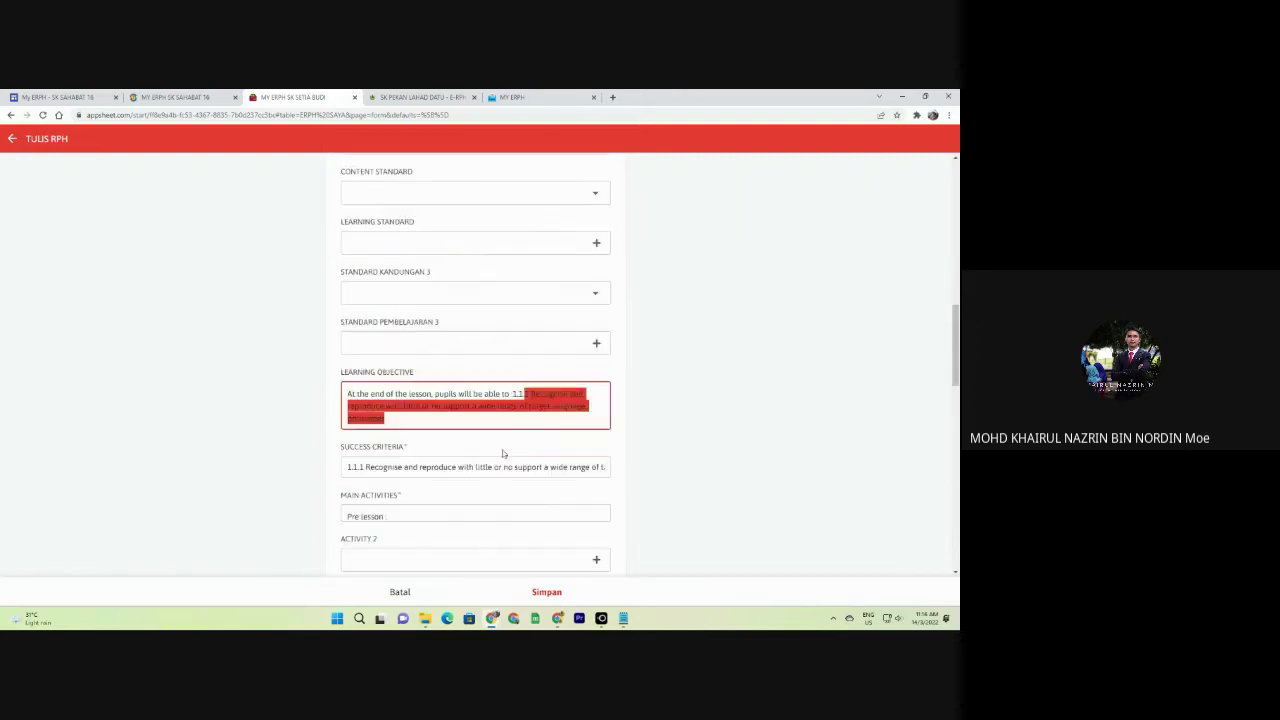
pyautogui.click(458, 424)
pyautogui.moveTo(458, 424); pyautogui.dragTo(510, 393)
pyautogui.click(530, 394)
pyautogui.press('BackSpace')
pyautogui.press('BackSpace')
pyautogui.press('BackSpace')
pyautogui.press('BackSpace')
pyautogui.press('BackSpace')
pyautogui.press('BackSpace')
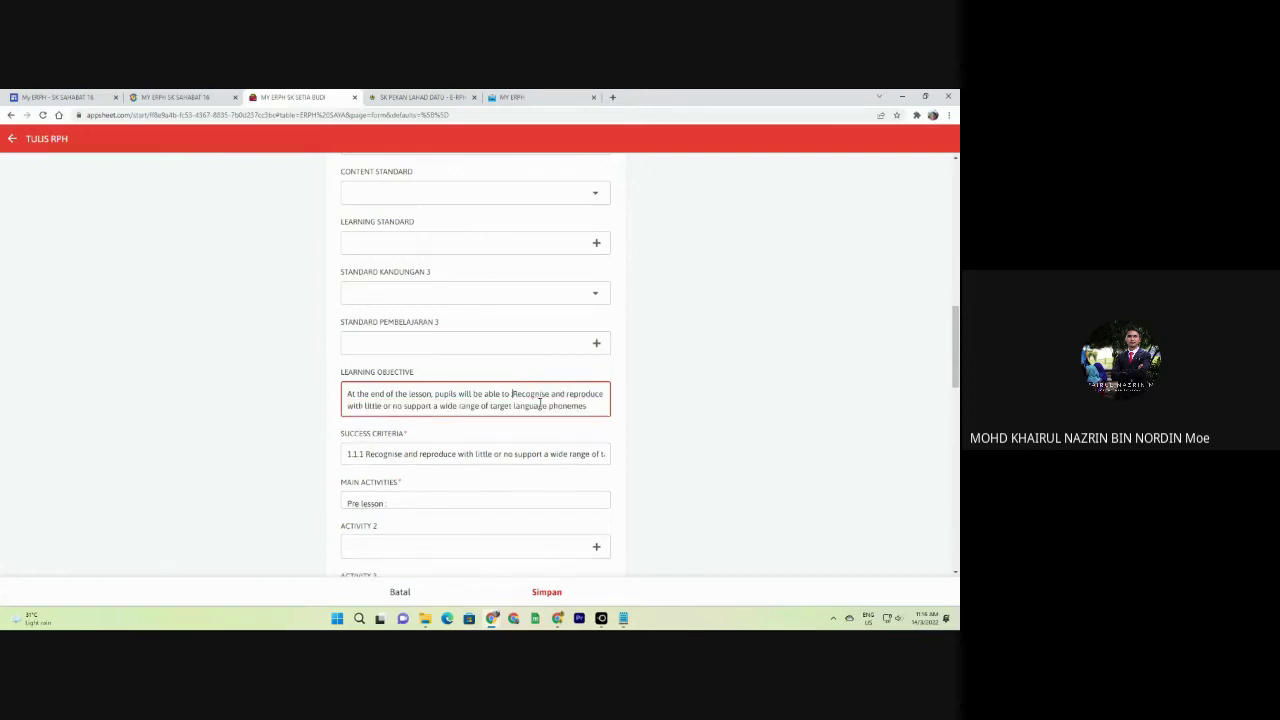
# Remove the 1.1.1 prefix so the Success Criteria text begins with 'Recognise'.
pyautogui.tripleClick(502, 467)
pyautogui.click(368, 467)
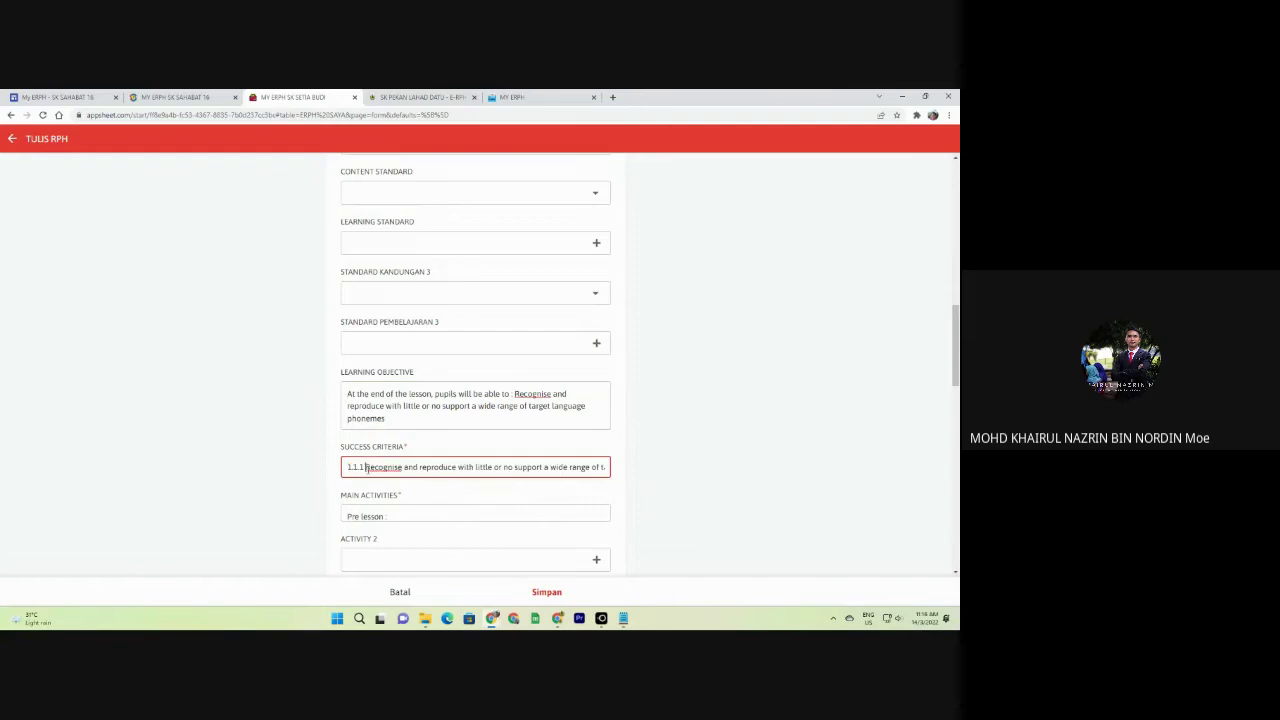
pyautogui.press('BackSpace')
pyautogui.press('BackSpace')
pyautogui.press('BackSpace')
pyautogui.press('BackSpace')
pyautogui.press('BackSpace')
pyautogui.press('BackSpace')
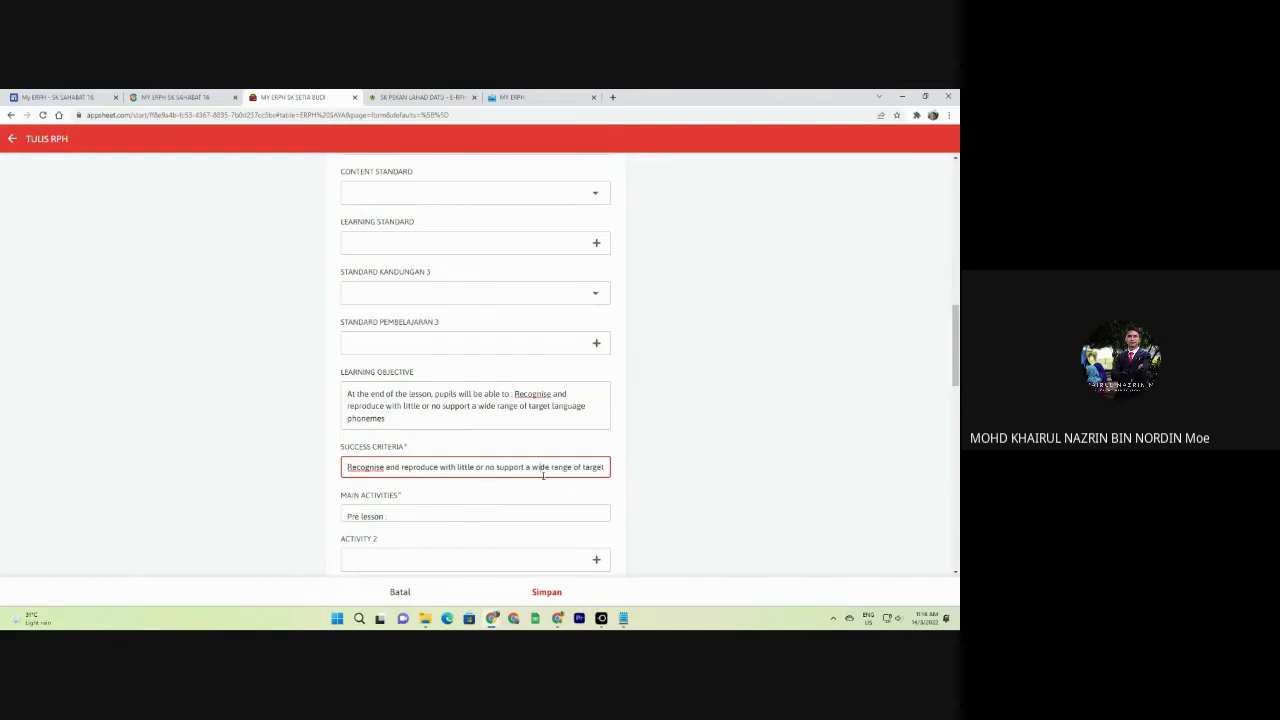
pyautogui.scroll(5, 430, 320)
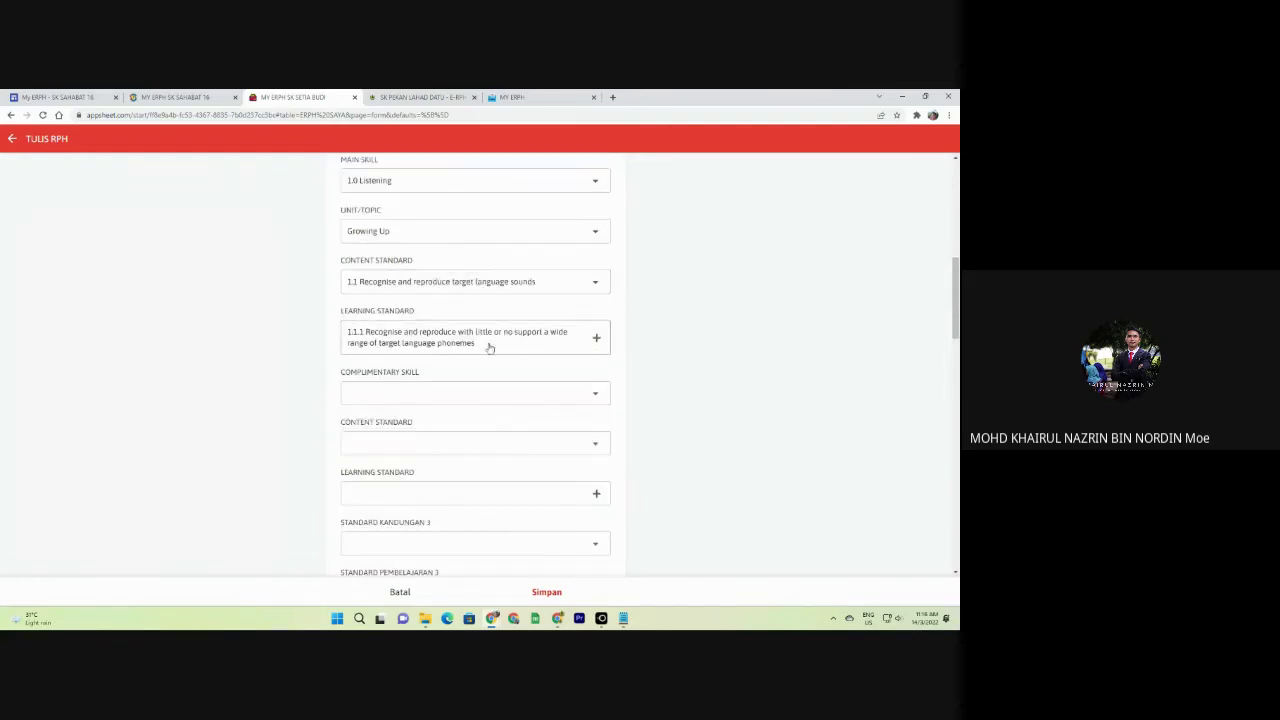
pyautogui.scroll(-6, 489, 346)
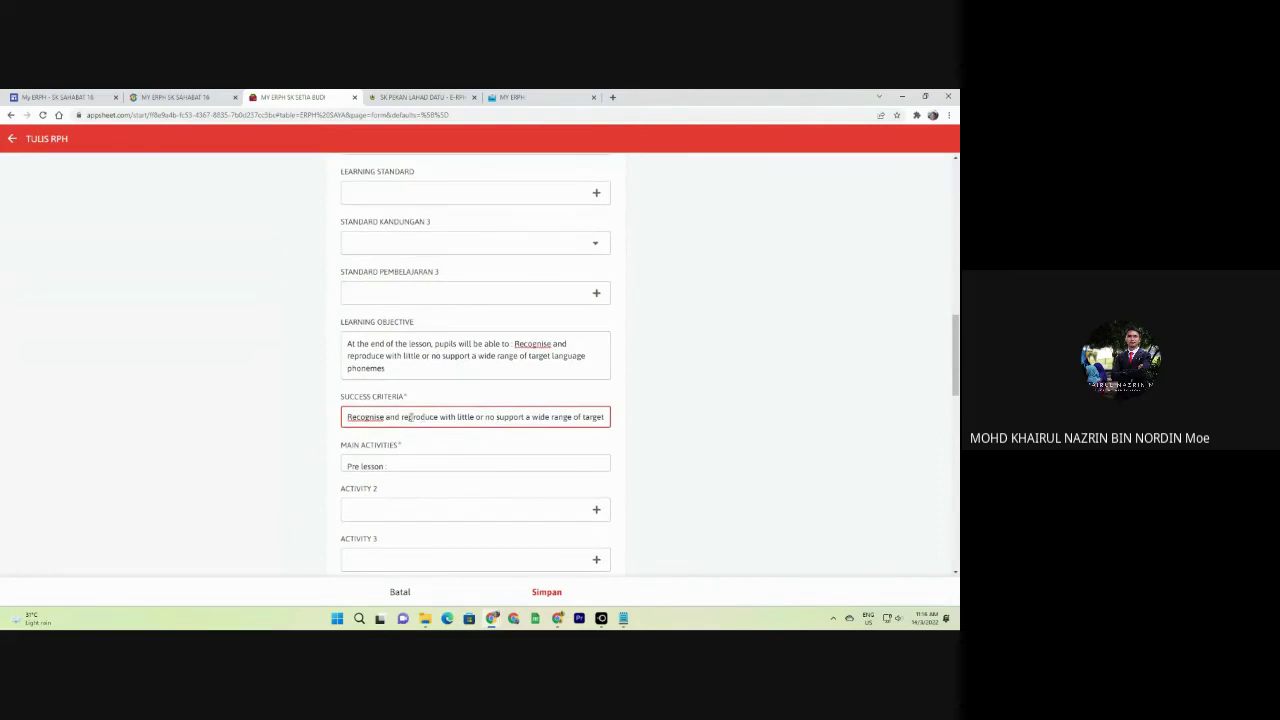
pyautogui.click(409, 466)
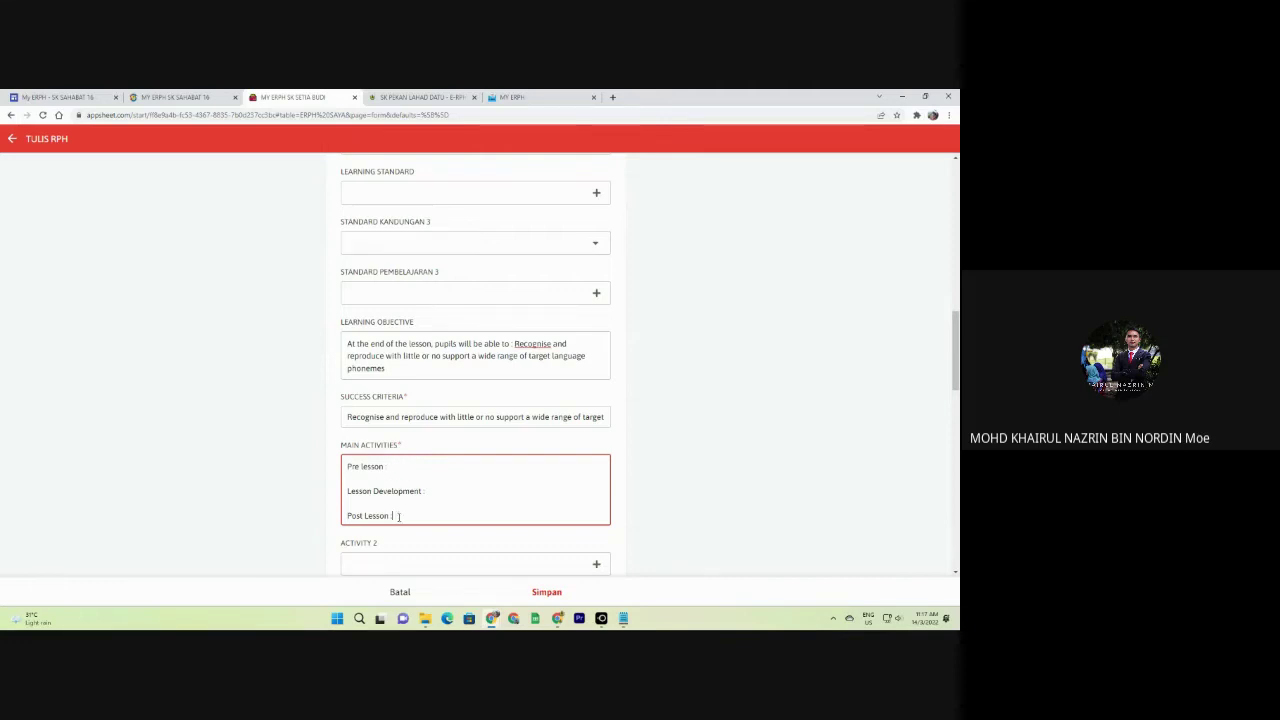
# Replace the Main Activities lines with '1. Silent reading' and a new line starting '2'.
pyautogui.moveTo(397, 516); pyautogui.dragTo(340, 468)
pyautogui.press('BackSpace')
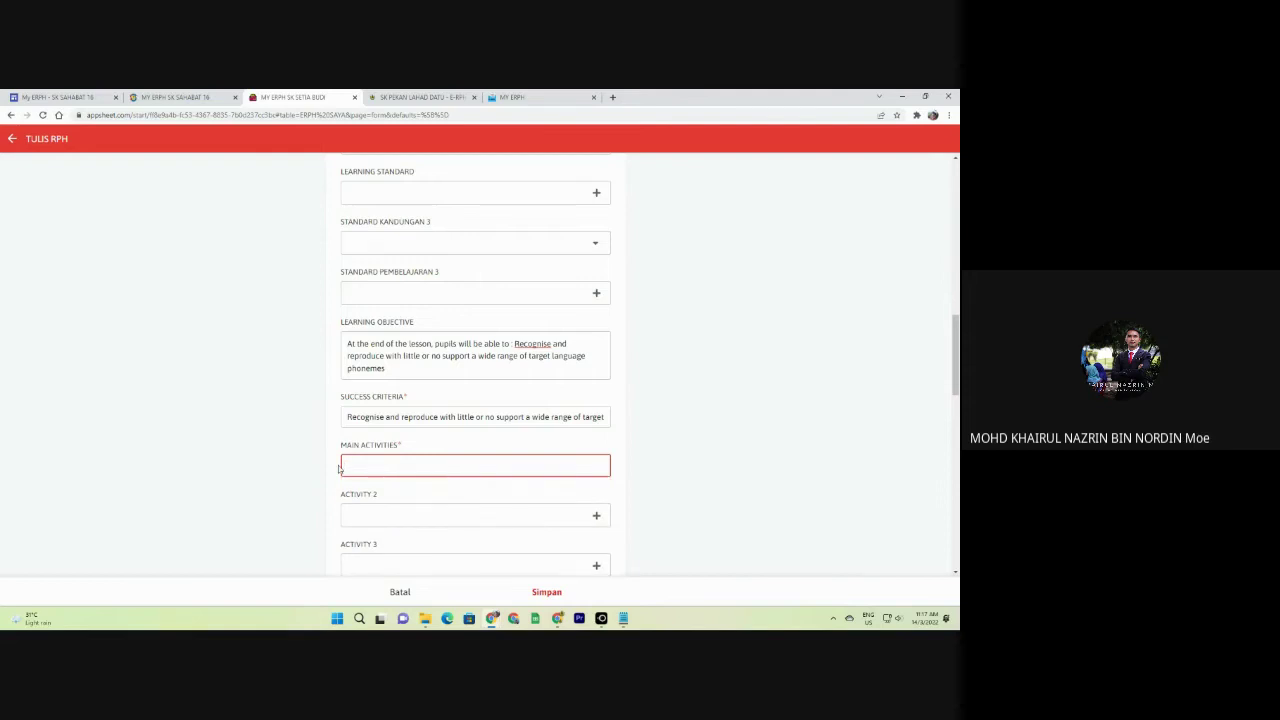
pyautogui.write('1. Silent reading')
pyautogui.press('Return')
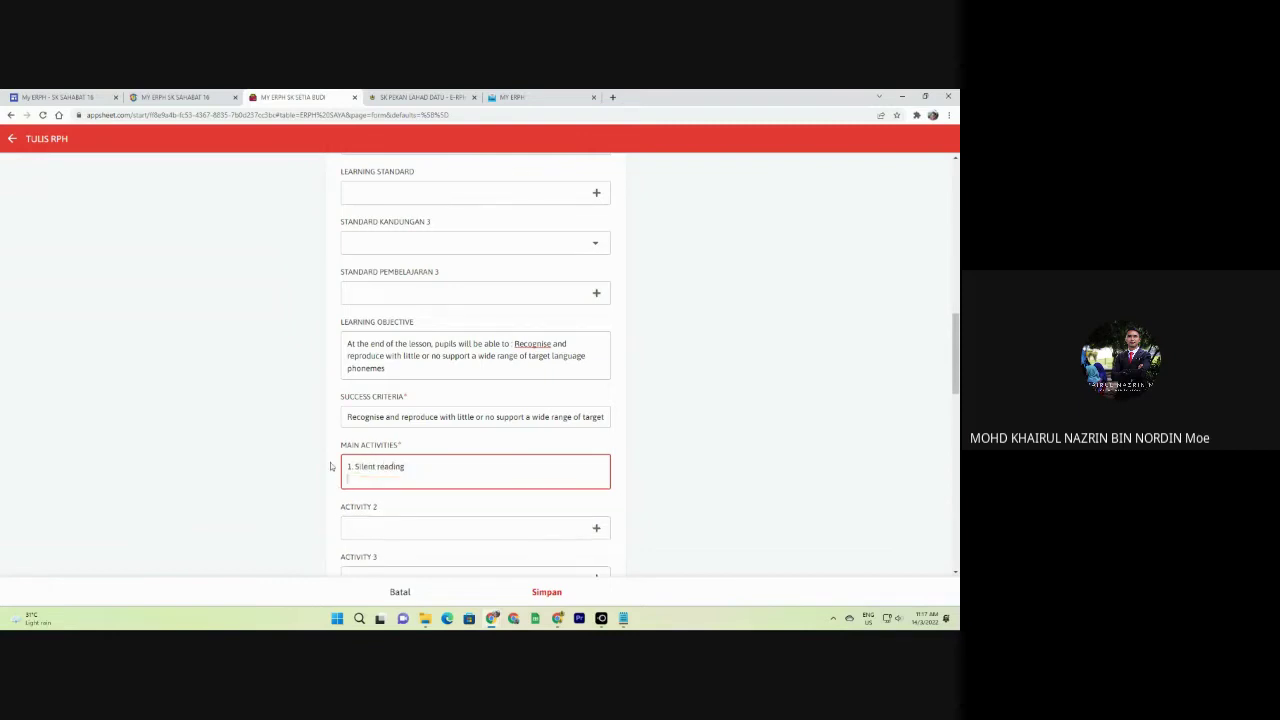
pyautogui.write('2.')
# Set Activity 2 to ground training, group training and presentation, exam/assessment, and Review.
pyautogui.scroll(-2, 343, 475)
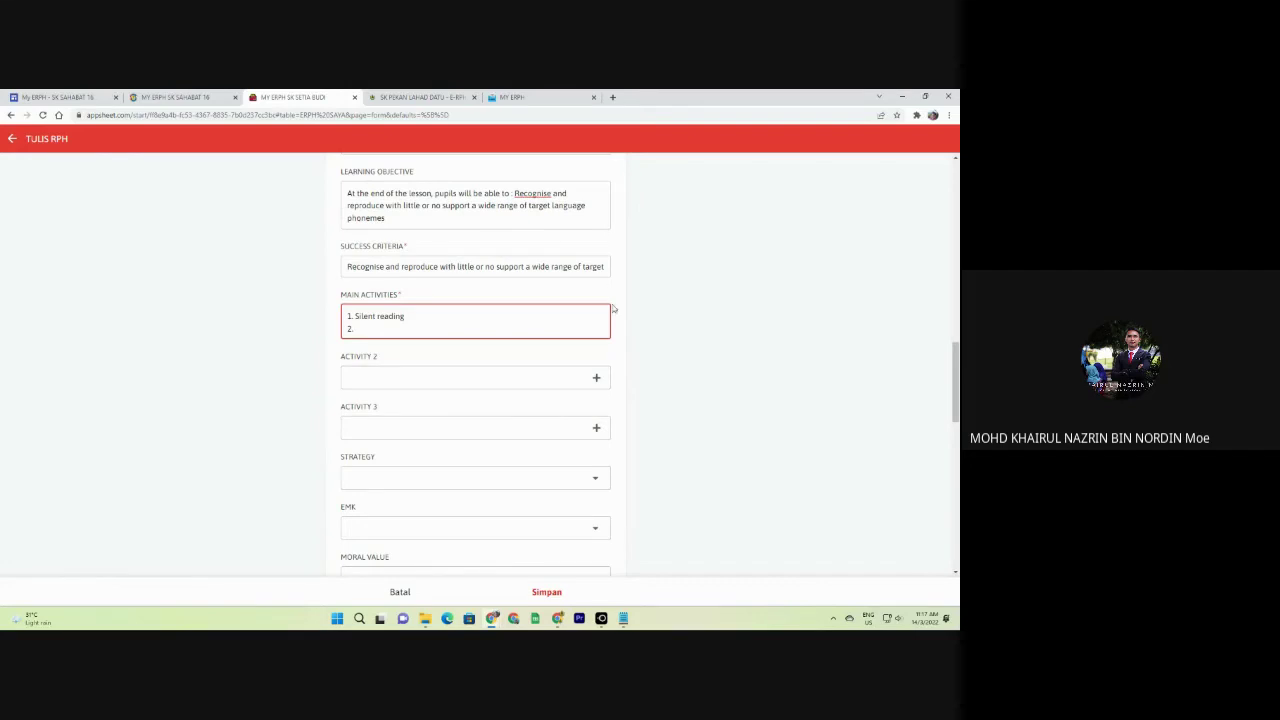
pyautogui.click(384, 378)
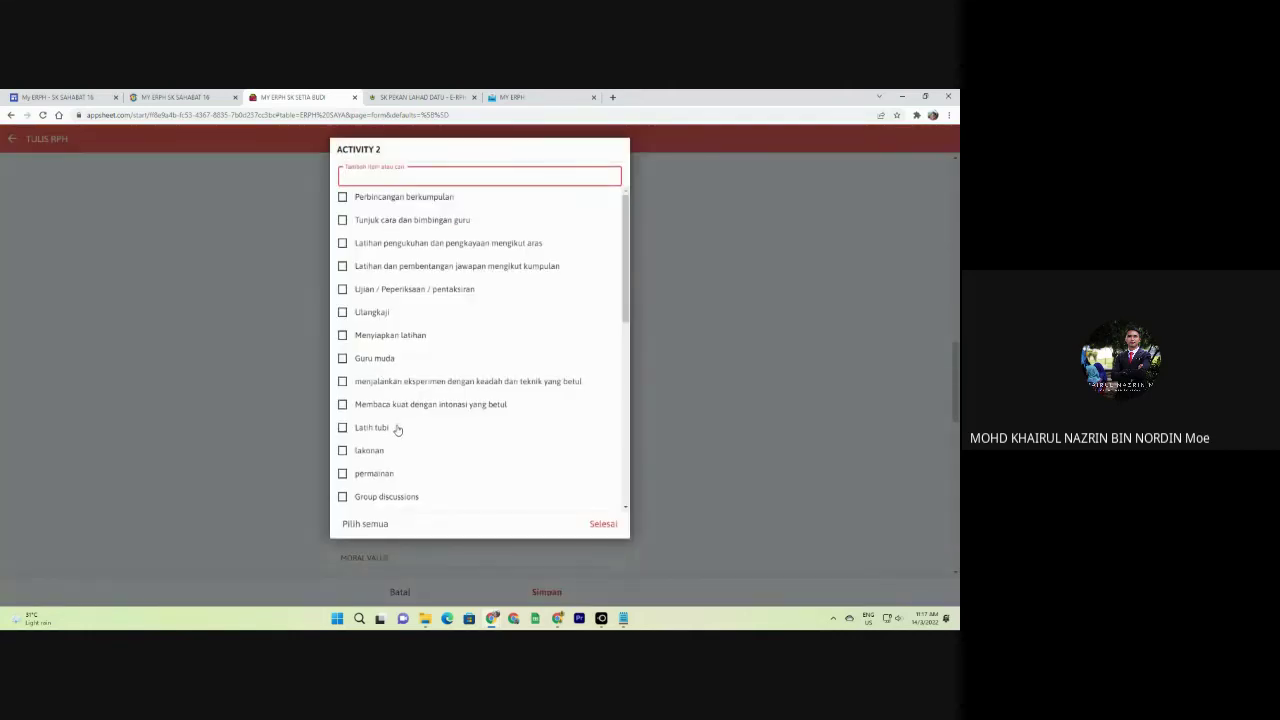
pyautogui.scroll(-3, 404, 386)
pyautogui.click(392, 344)
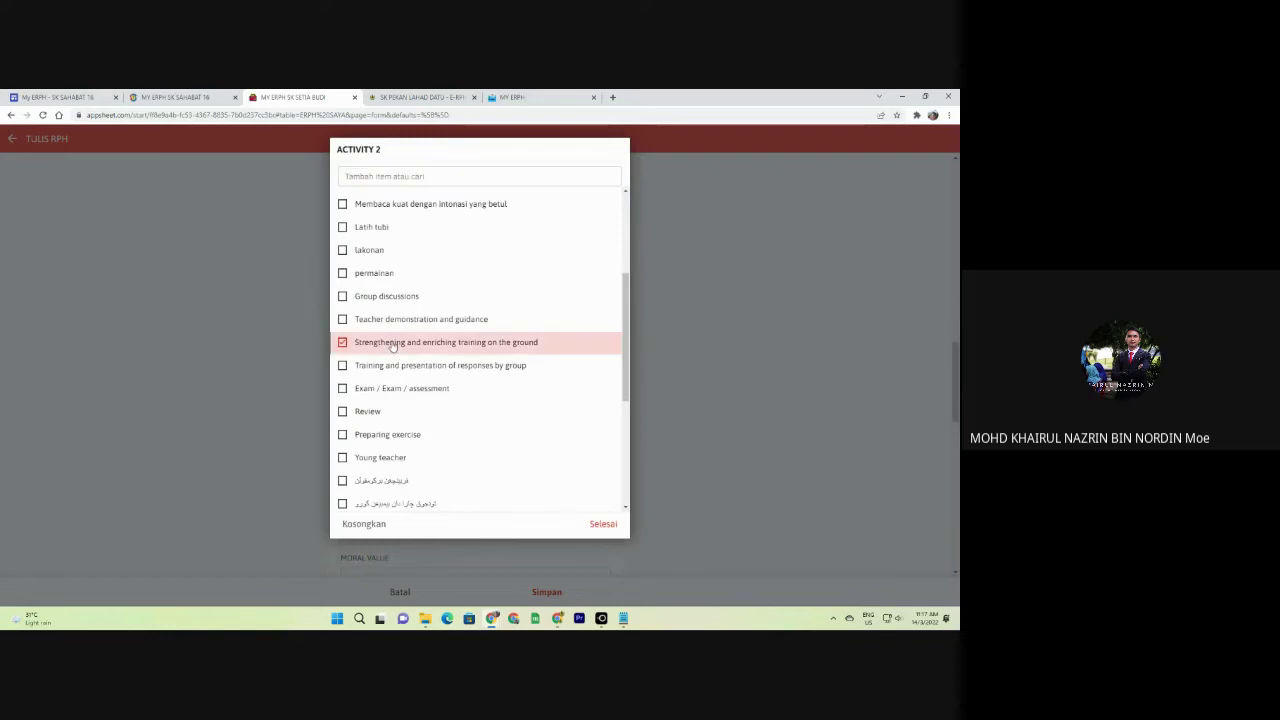
pyautogui.click(606, 526)
pyautogui.click(440, 378)
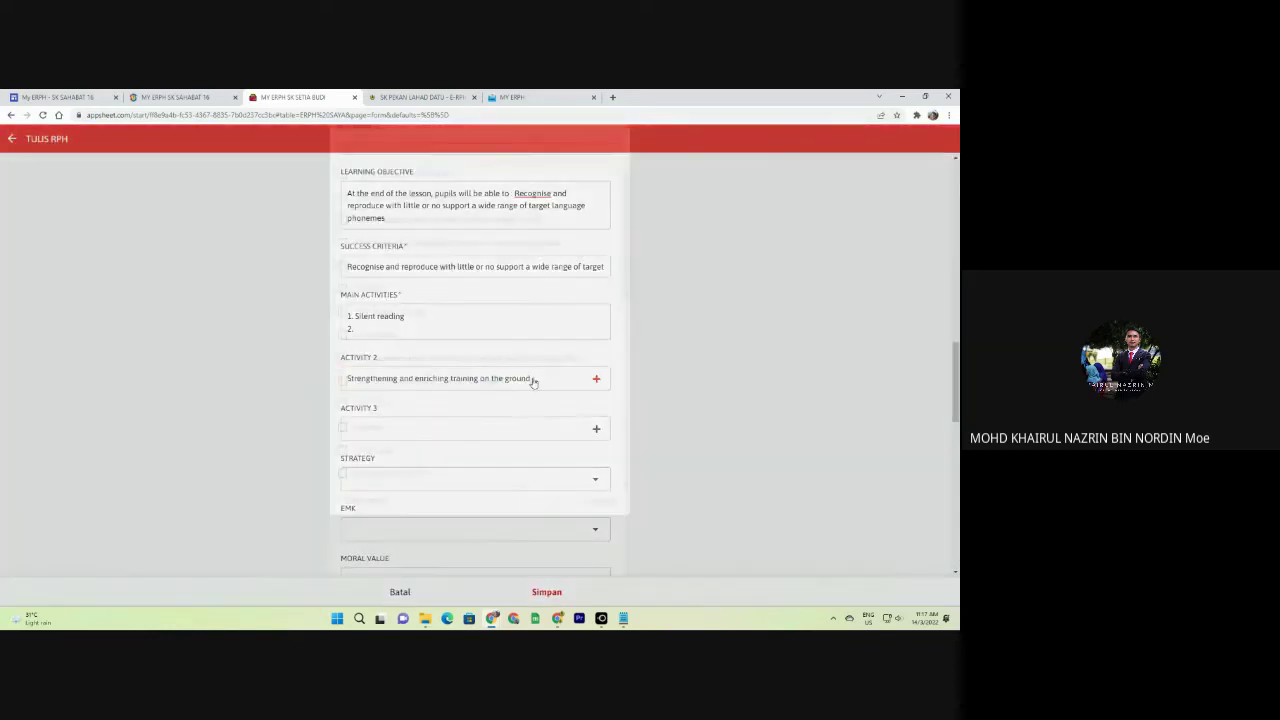
pyautogui.scroll(-5, 384, 376)
pyautogui.click(384, 372)
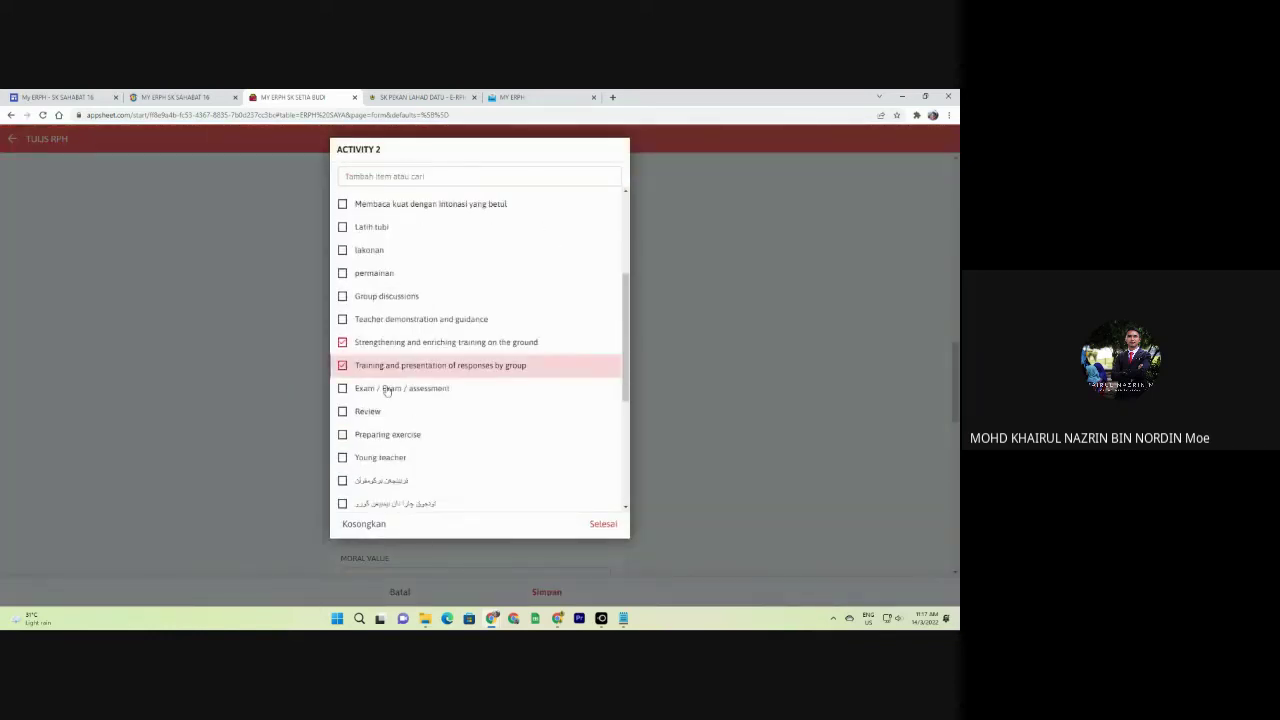
pyautogui.click(384, 388)
pyautogui.click(388, 412)
pyautogui.click(603, 524)
pyautogui.scroll(-1, 605, 526)
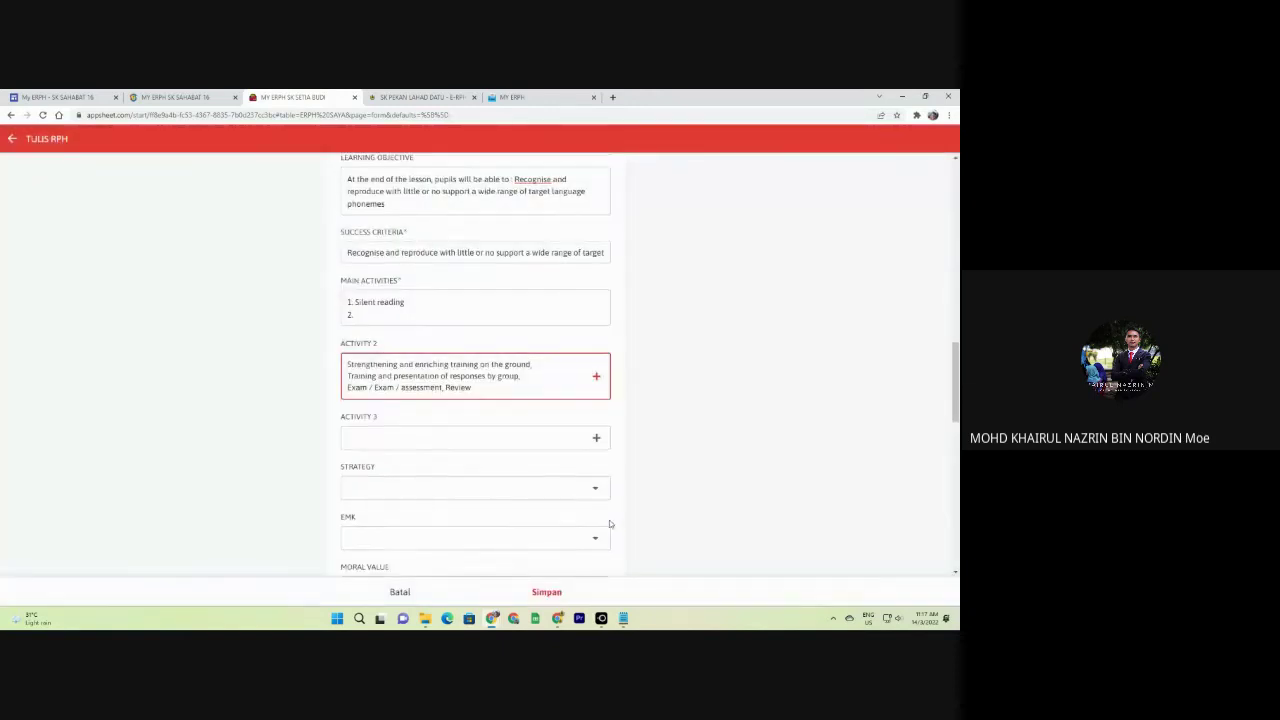
pyautogui.click(439, 404)
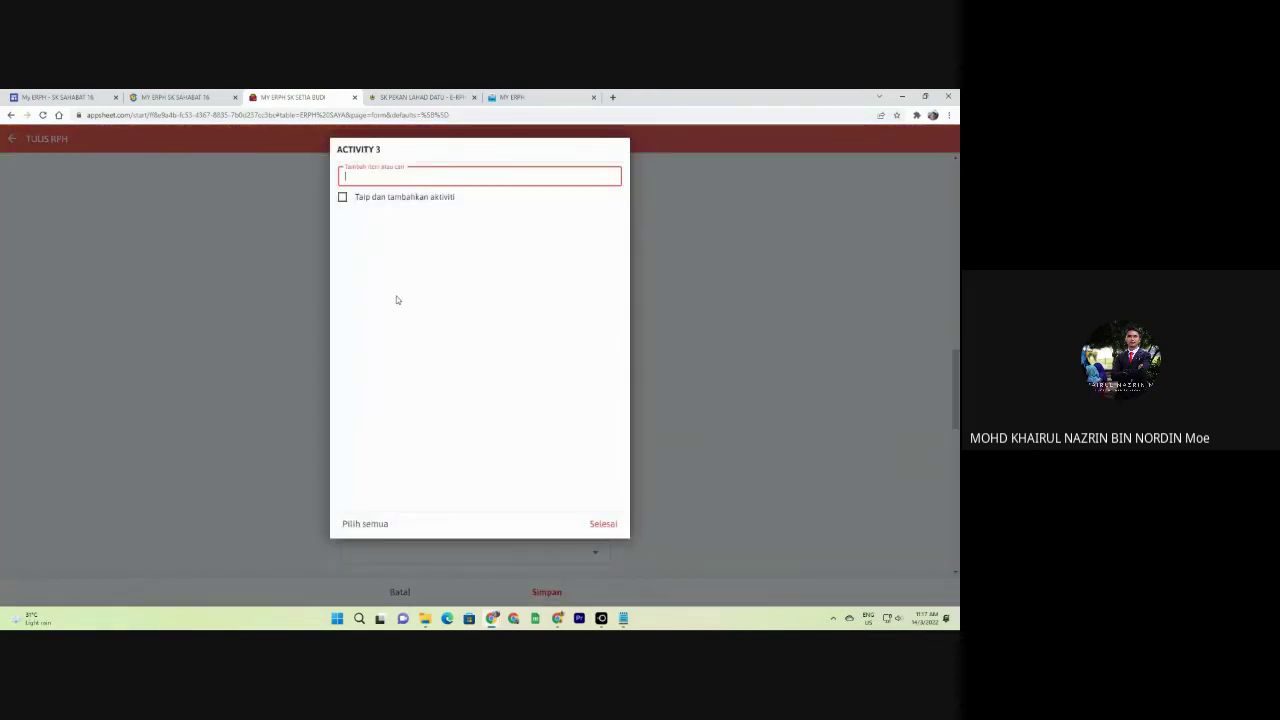
pyautogui.write('Ex')
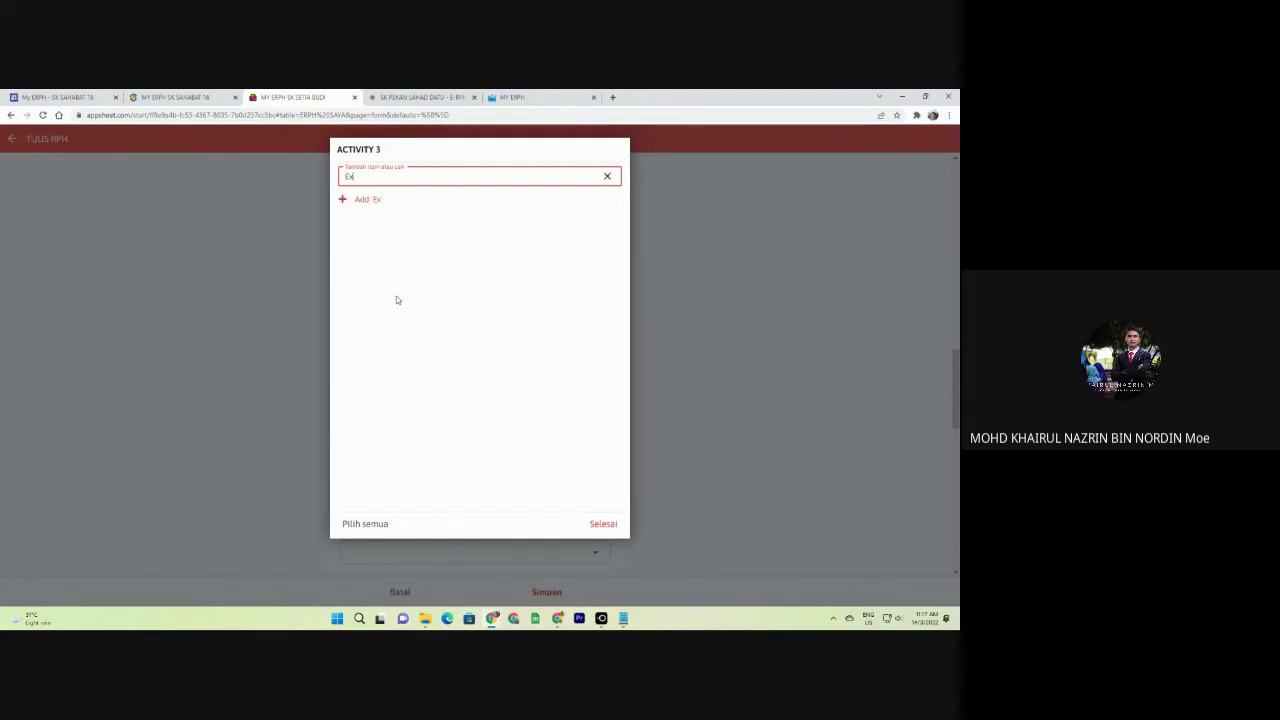
pyautogui.write('ercise')
pyautogui.click(380, 200)
pyautogui.click(391, 176)
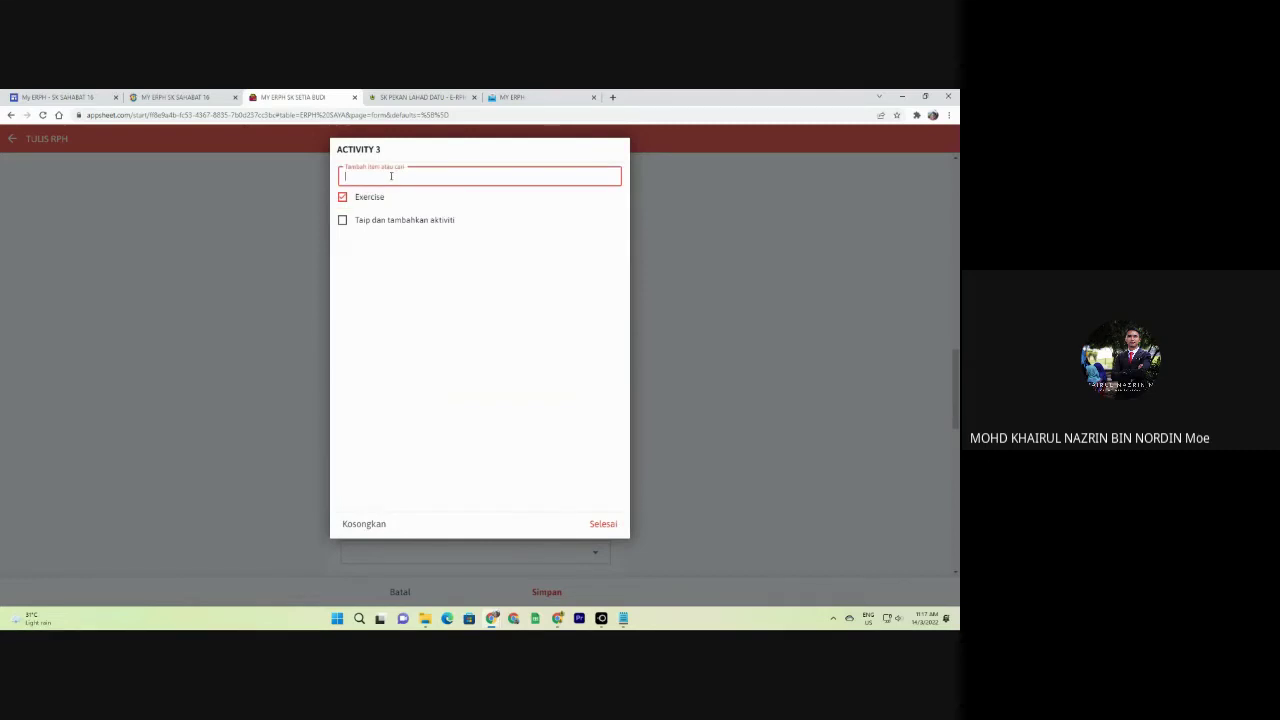
pyautogui.write('xxxxxx')
pyautogui.click(370, 200)
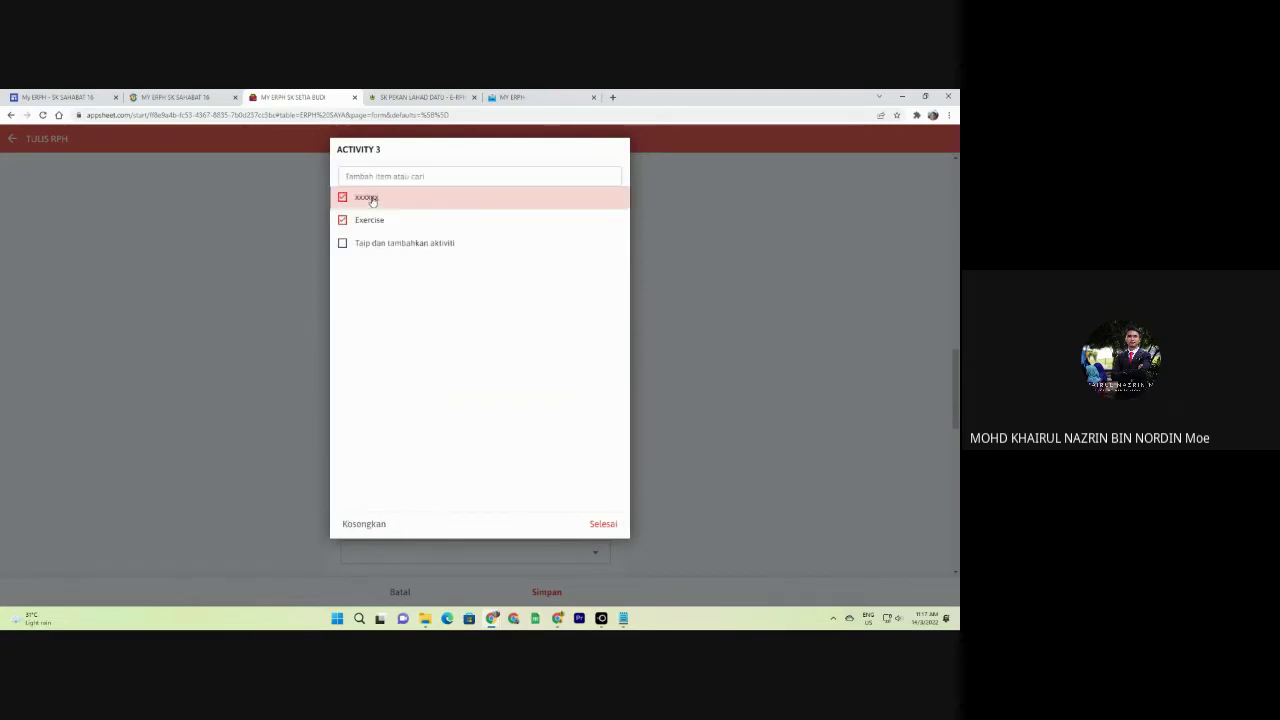
pyautogui.click(603, 523)
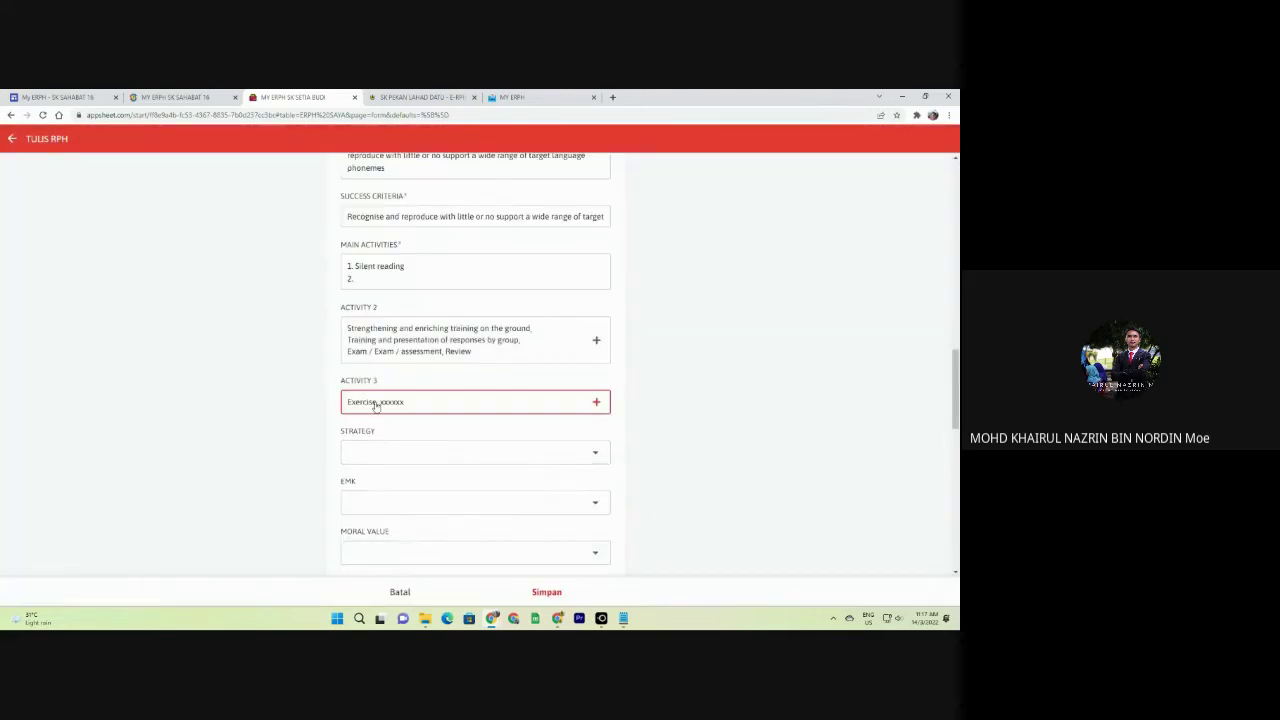
pyautogui.click(371, 403)
pyautogui.click(366, 523)
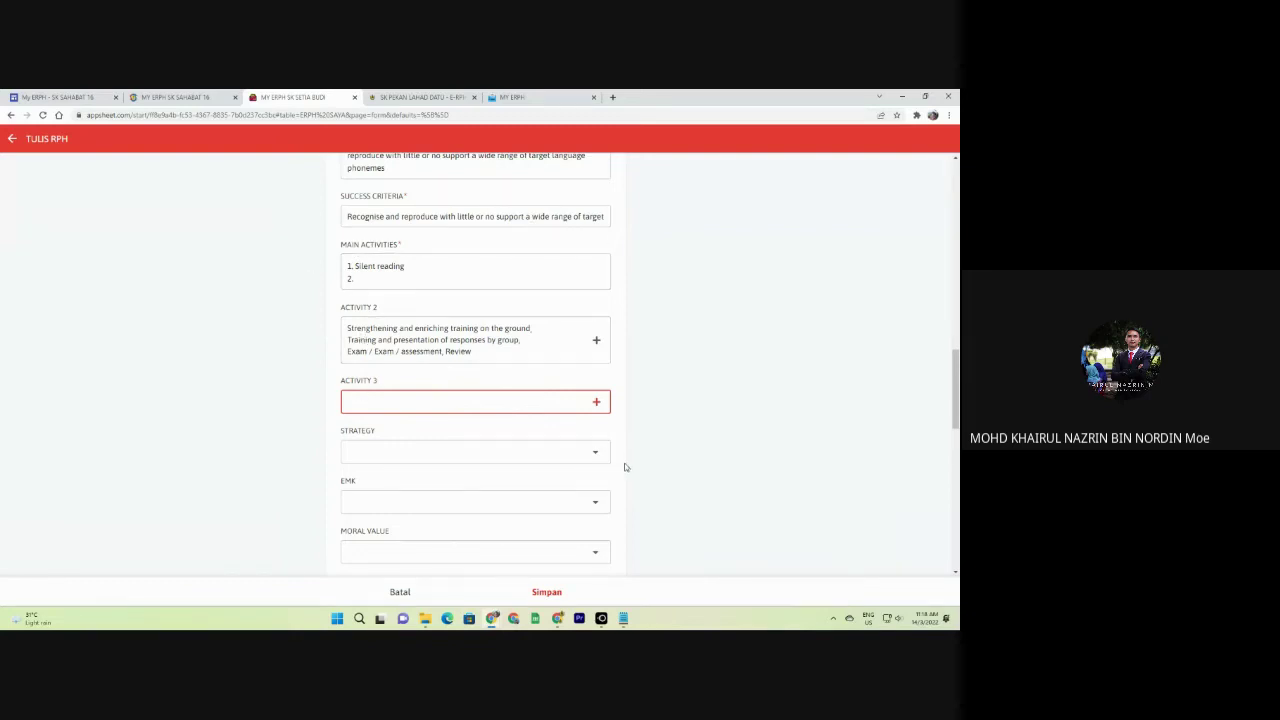
pyautogui.click(563, 340)
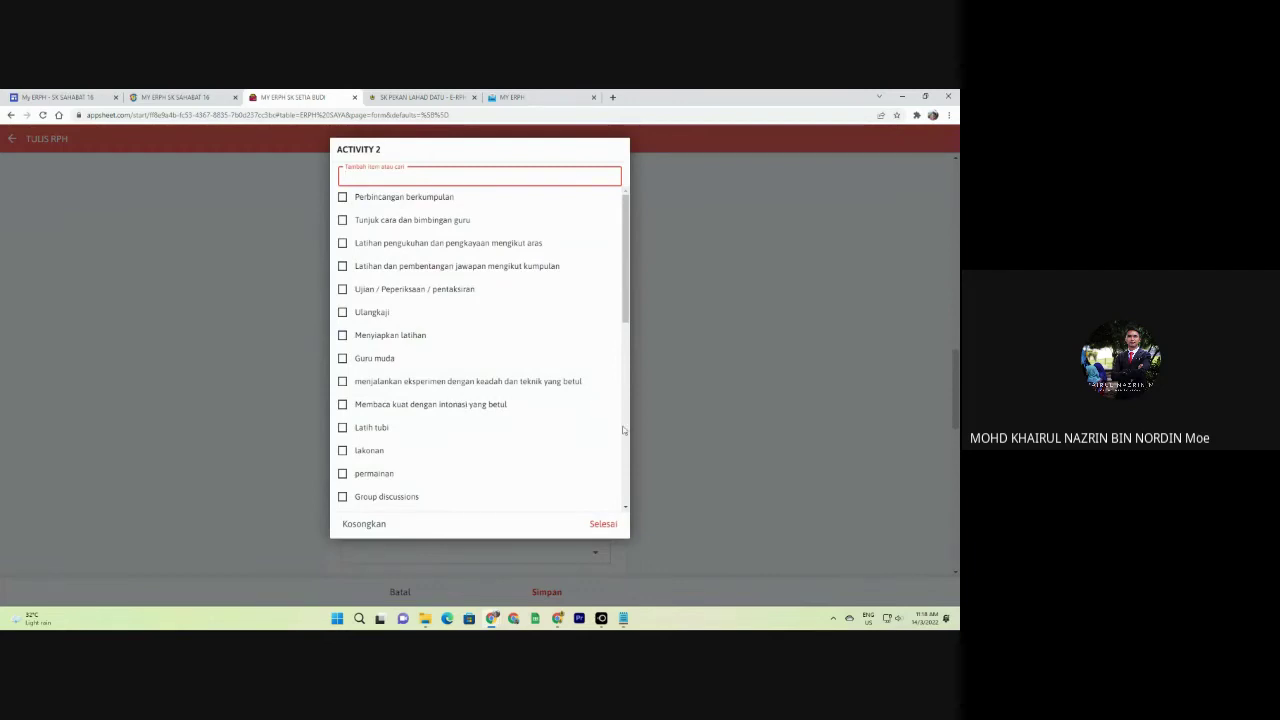
pyautogui.click(732, 460)
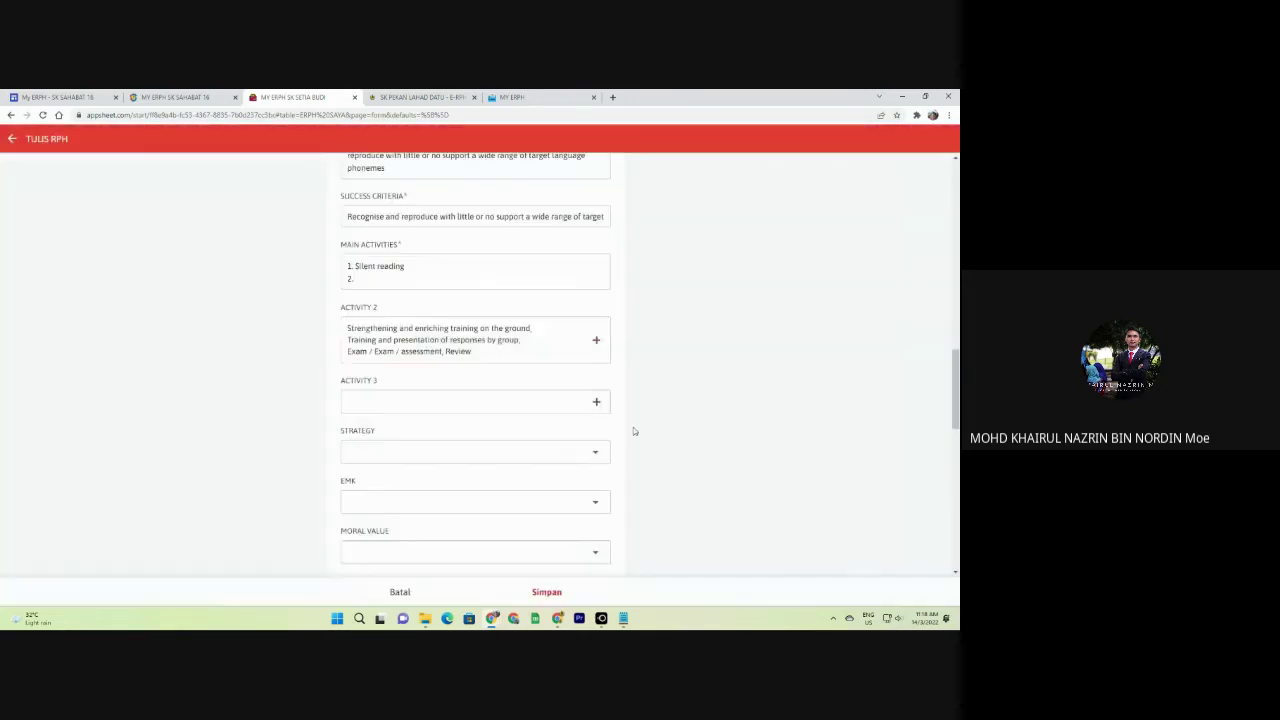
pyautogui.click(389, 285)
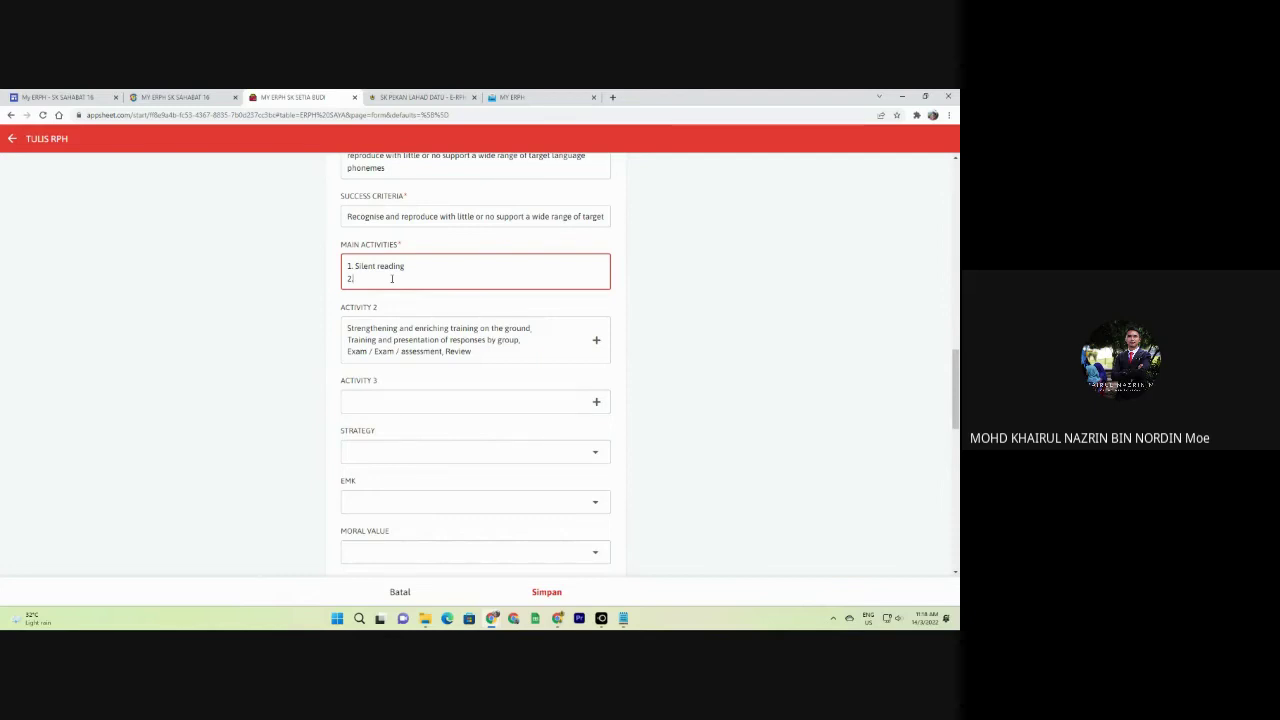
pyautogui.scroll(-5, 300, 320)
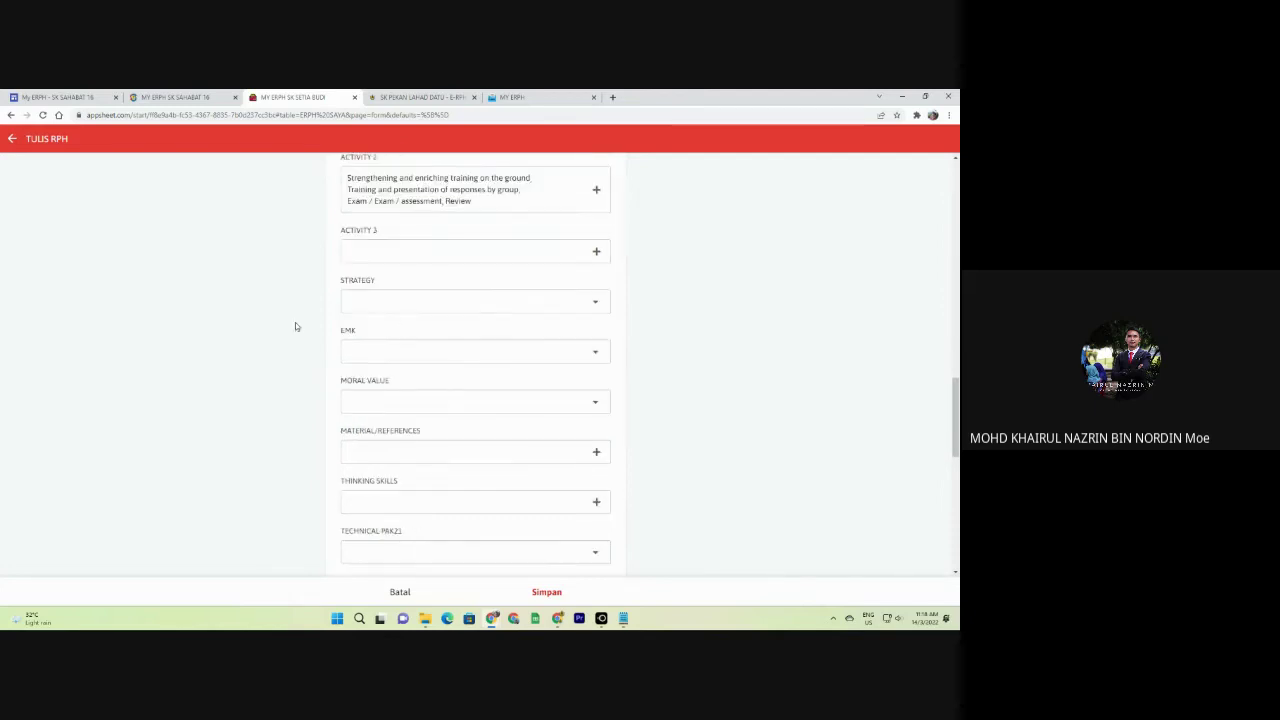
# Set the teaching strategy to Pendekatan Induktif dan Deduktif and EMK to Keusahawanan.
pyautogui.click(385, 203)
pyautogui.click(380, 200)
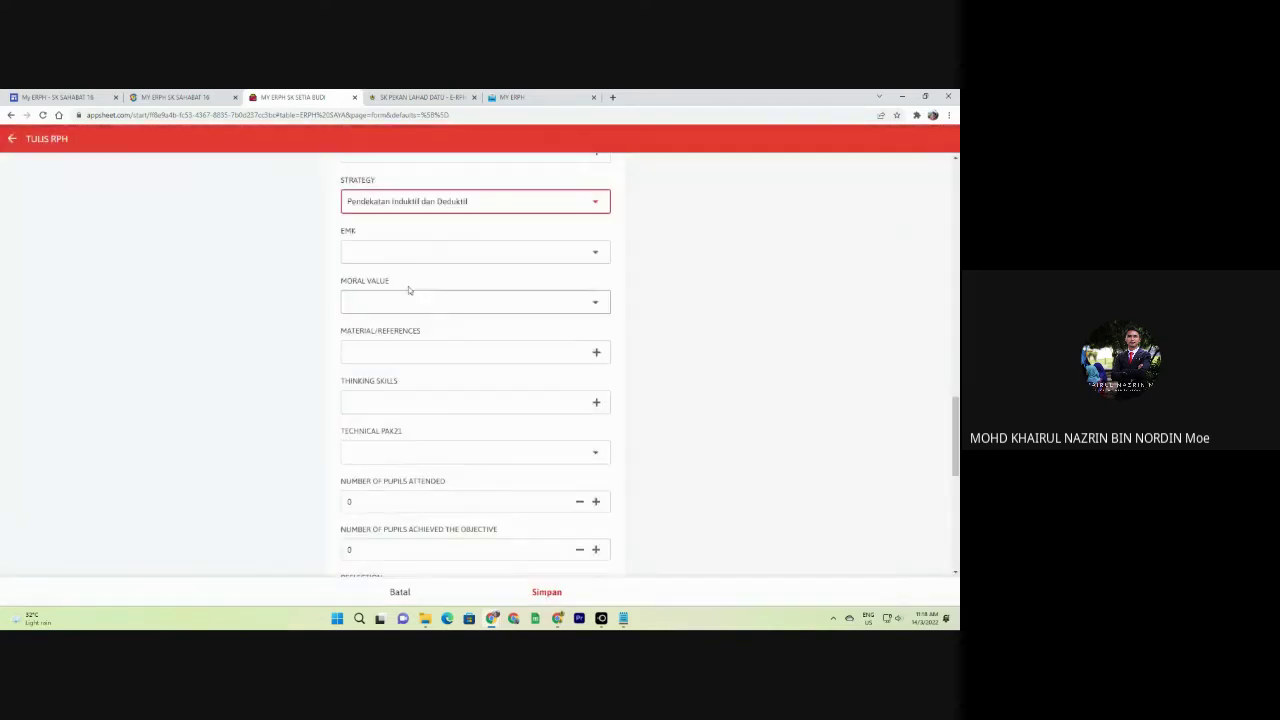
pyautogui.click(414, 253)
pyautogui.click(370, 224)
# Set the moral value, finally choosing 'Bertanggungjawab, Menjaga Kebersihan'.
pyautogui.click(408, 309)
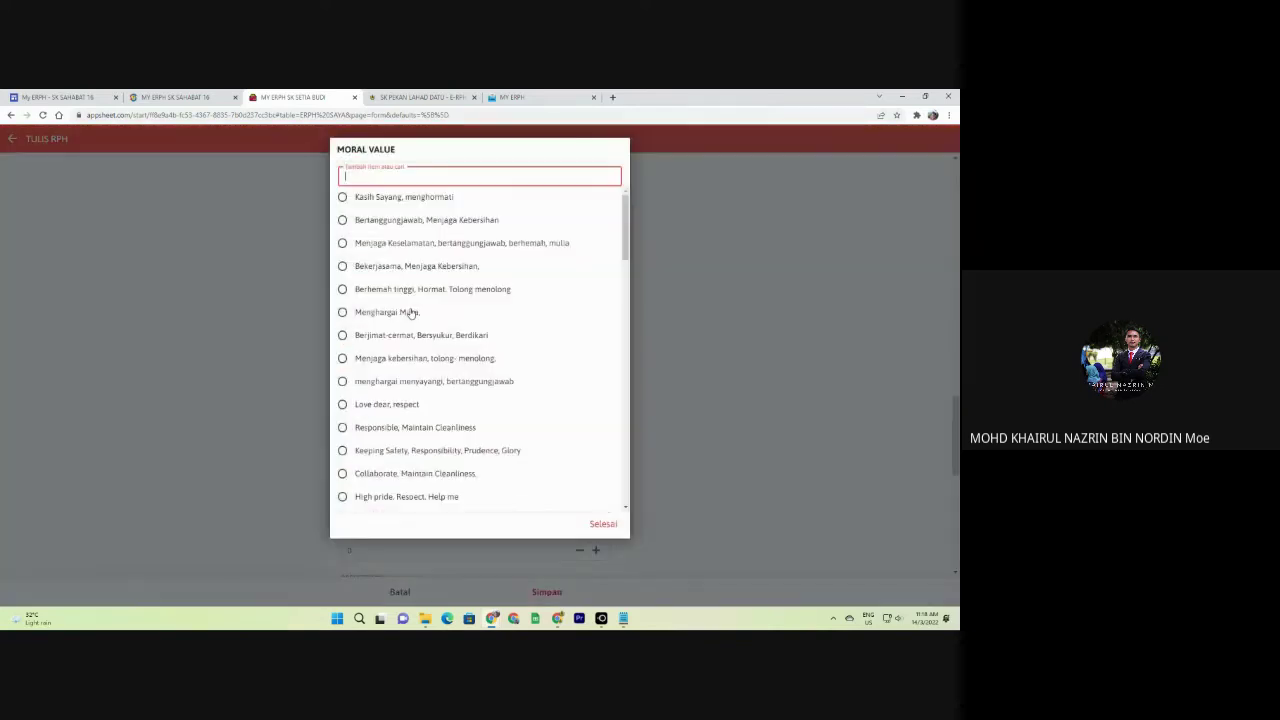
pyautogui.click(386, 202)
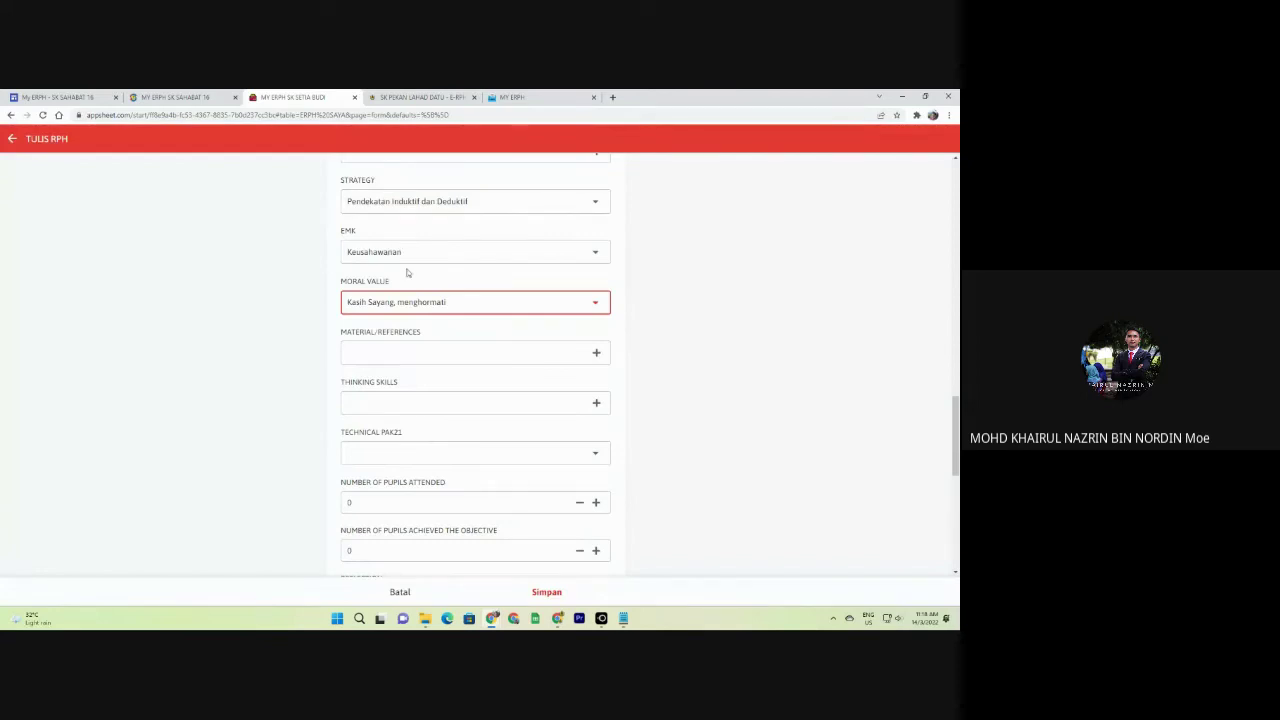
pyautogui.click(410, 304)
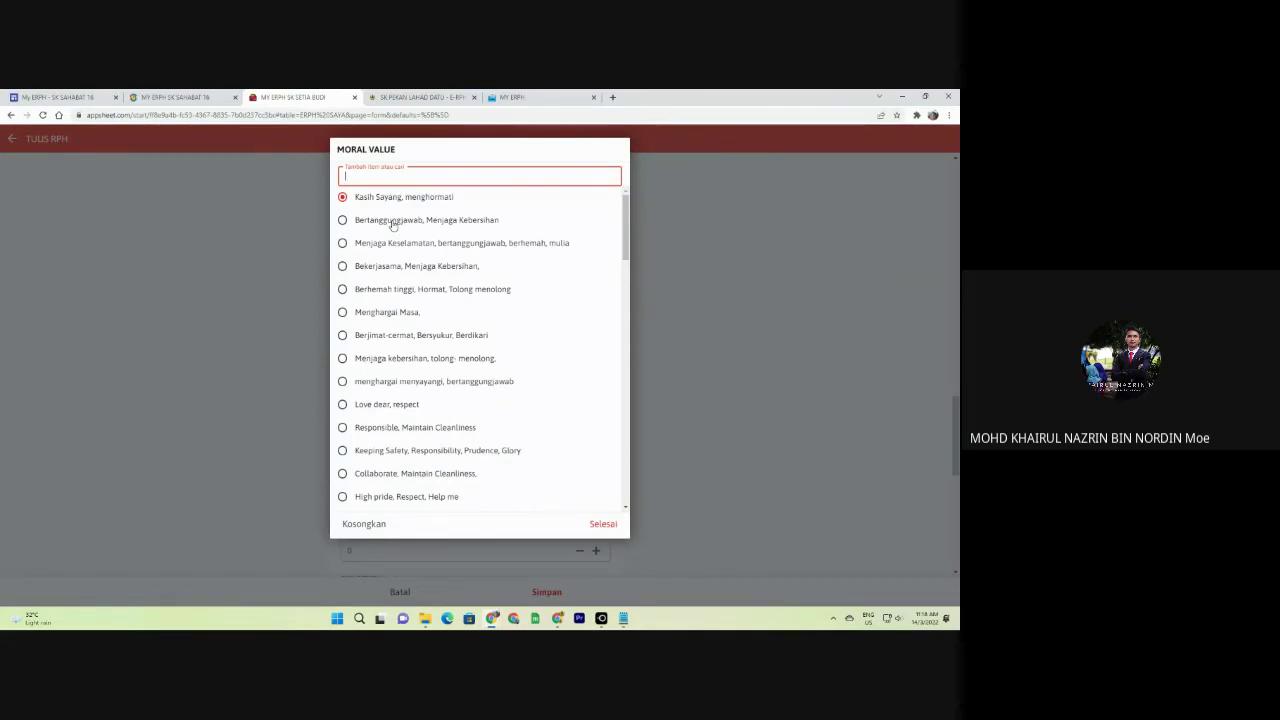
pyautogui.write('hormat emng')
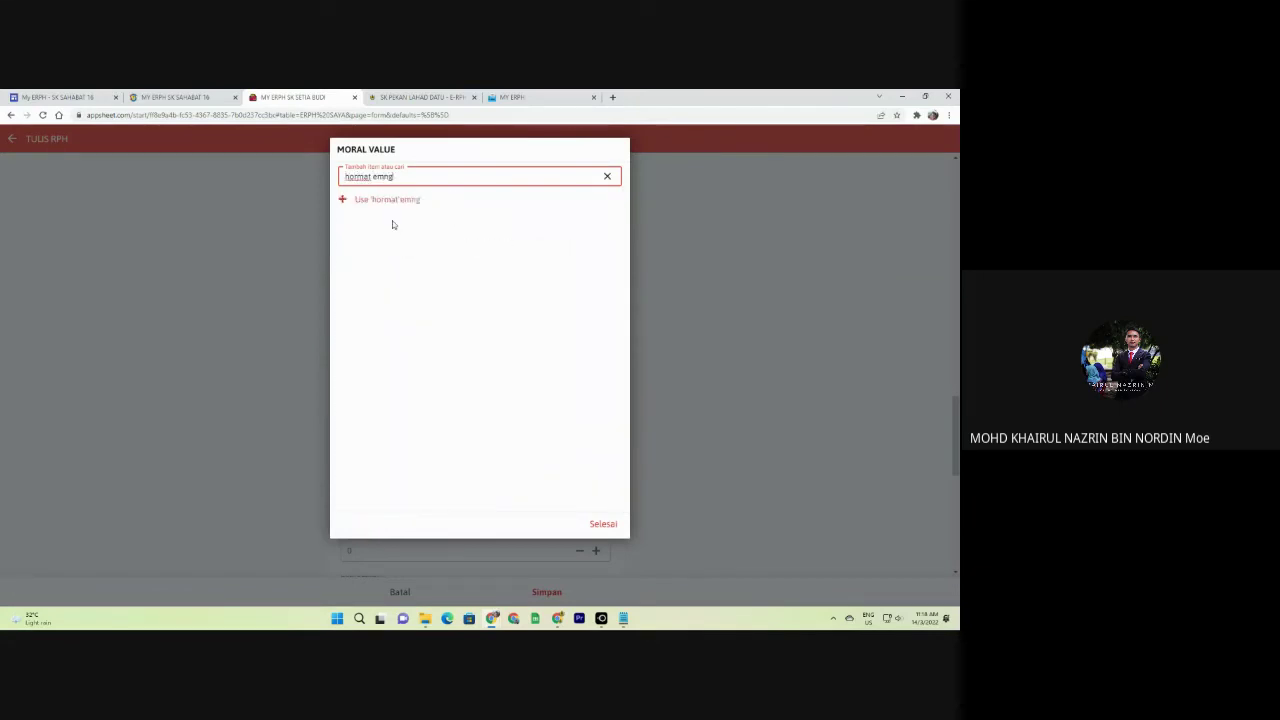
pyautogui.press('BackSpace')
pyautogui.press('BackSpace')
pyautogui.press('BackSpace')
pyautogui.press('BackSpace')
pyautogui.press('BackSpace')
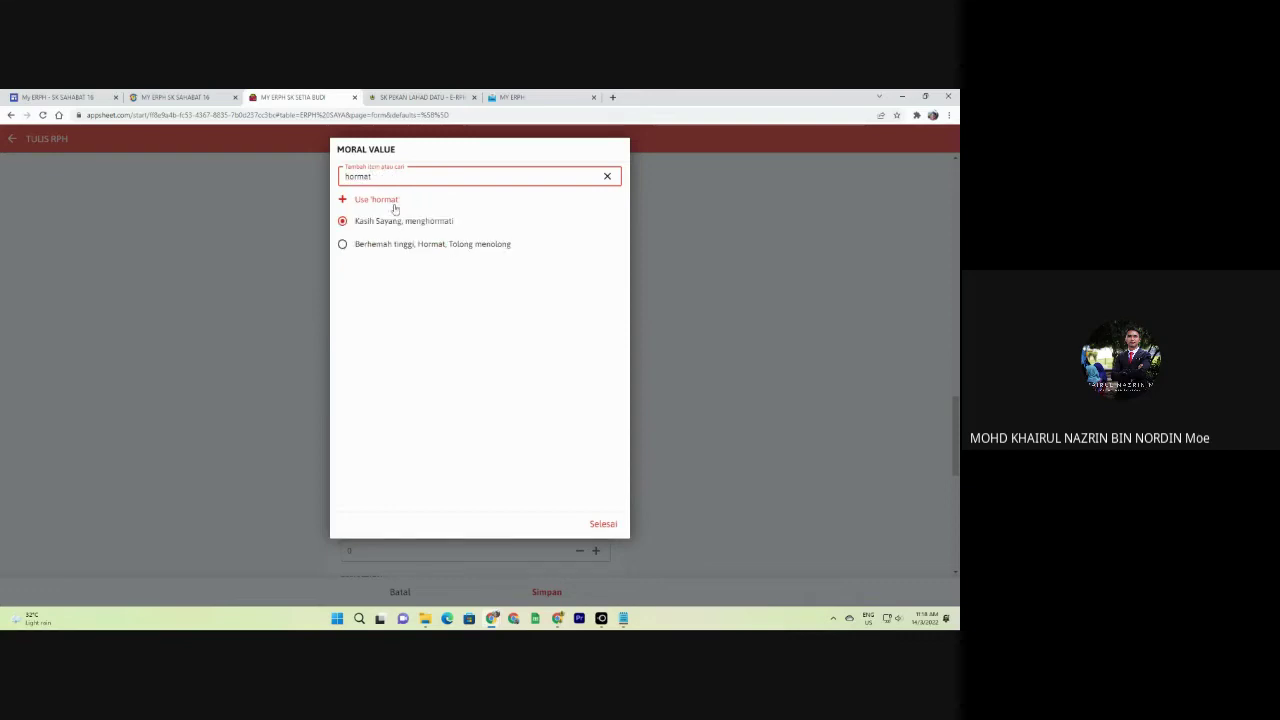
pyautogui.click(395, 208)
pyautogui.click(398, 308)
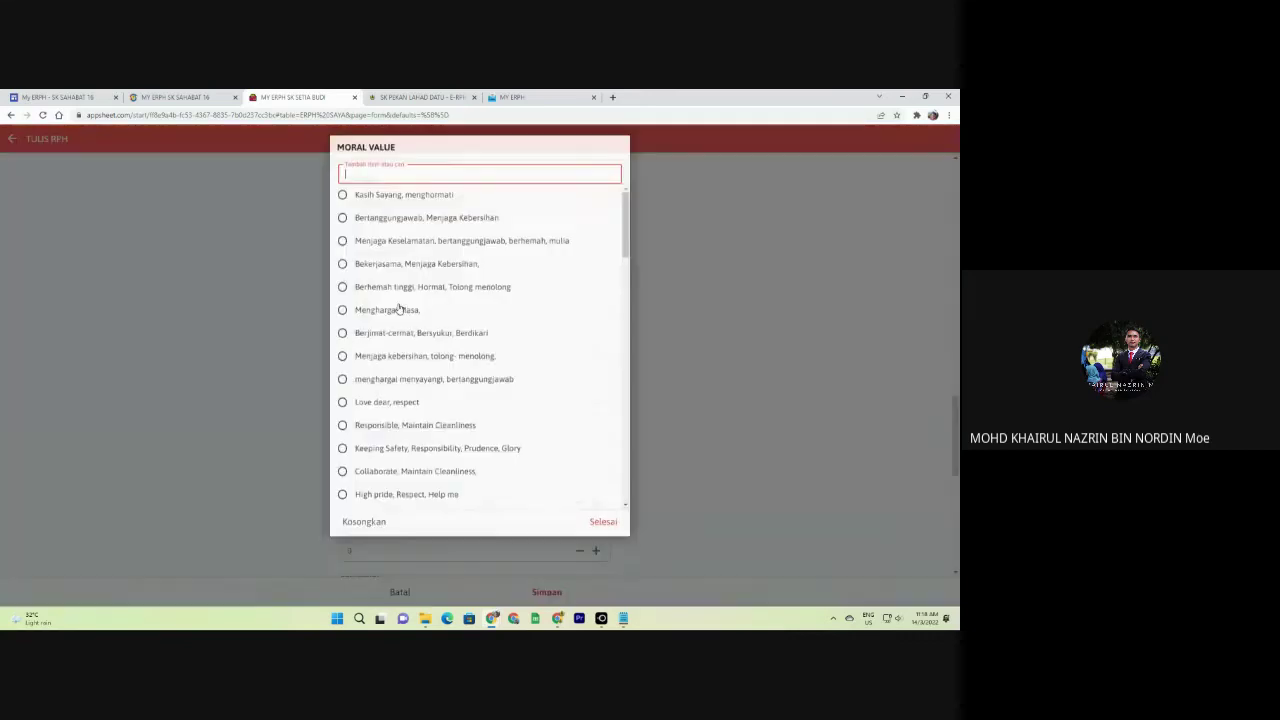
pyautogui.click(396, 217)
# Add 'LCD DAN SPEAKER' as a new material/reference.
pyautogui.click(398, 354)
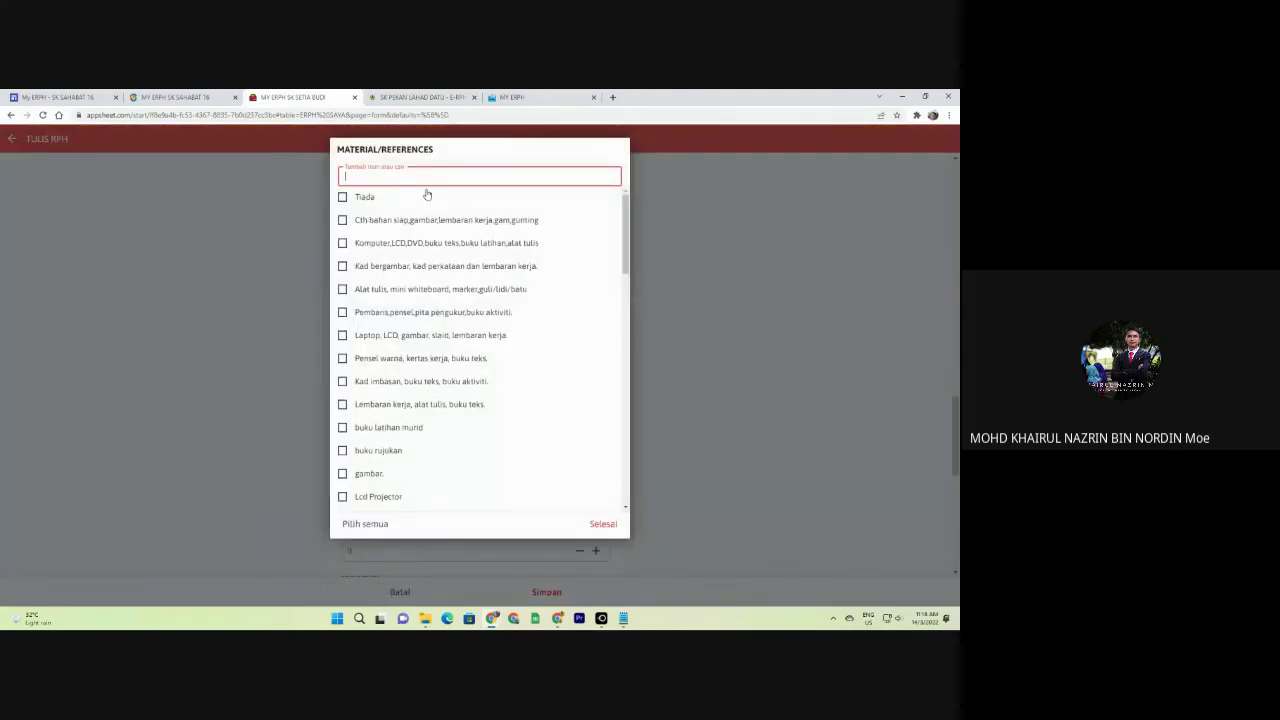
pyautogui.write('LCD DAN')
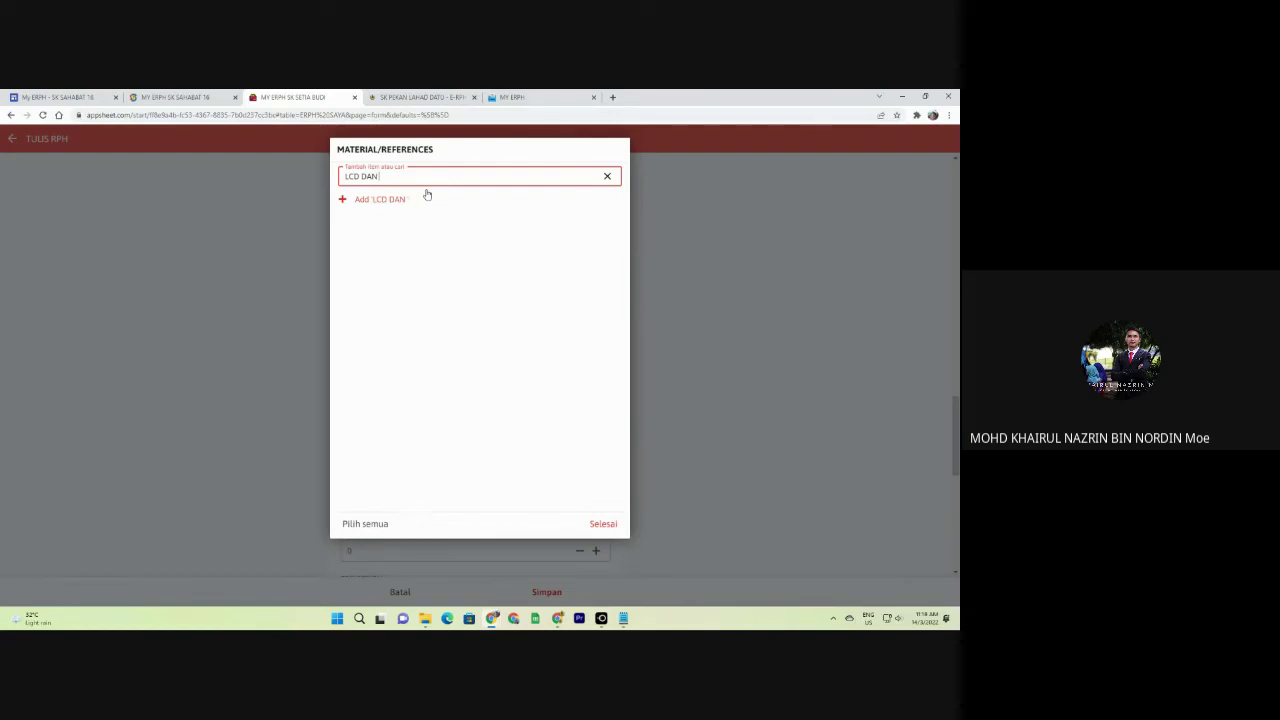
pyautogui.write(' SPEAKER')
pyautogui.click(418, 199)
pyautogui.click(605, 524)
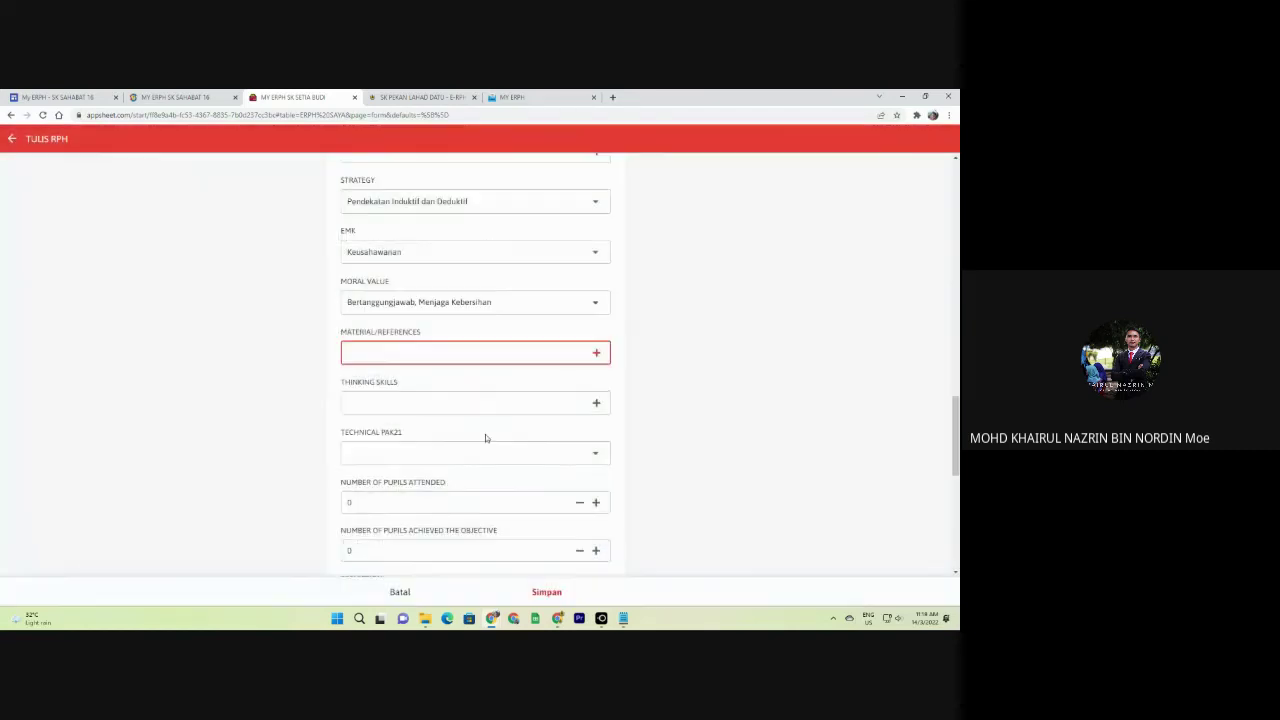
# Set the thinking skill to Kritis and Technical PAK21 to Same Different.
pyautogui.click(443, 403)
pyautogui.click(376, 220)
pyautogui.click(603, 523)
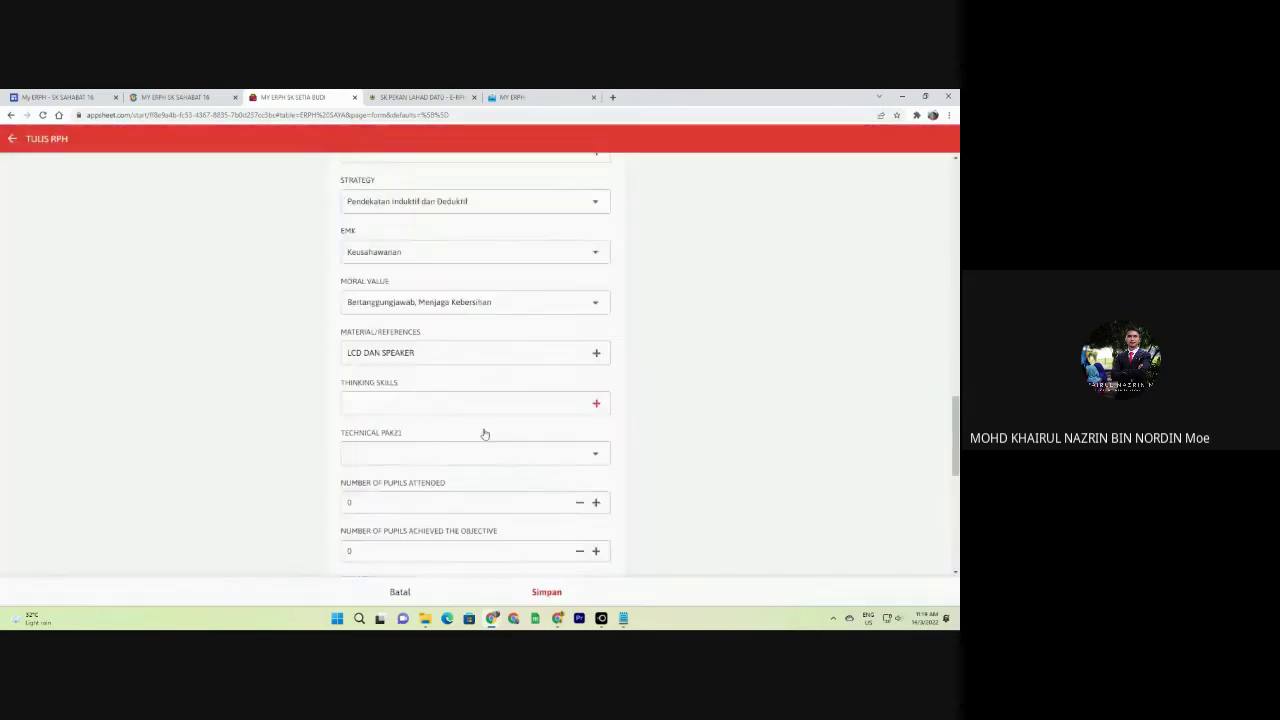
pyautogui.scroll(-1, 443, 406)
pyautogui.click(450, 354)
pyautogui.click(368, 221)
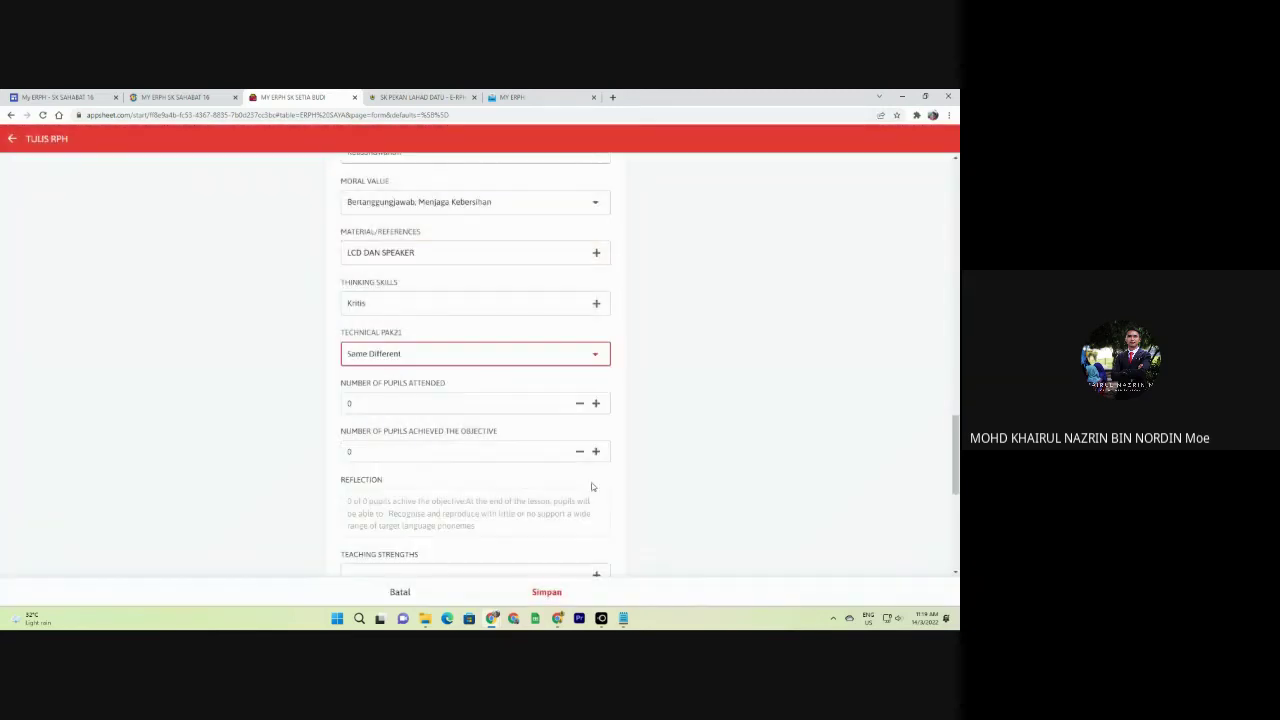
pyautogui.scroll(-2, 430, 405)
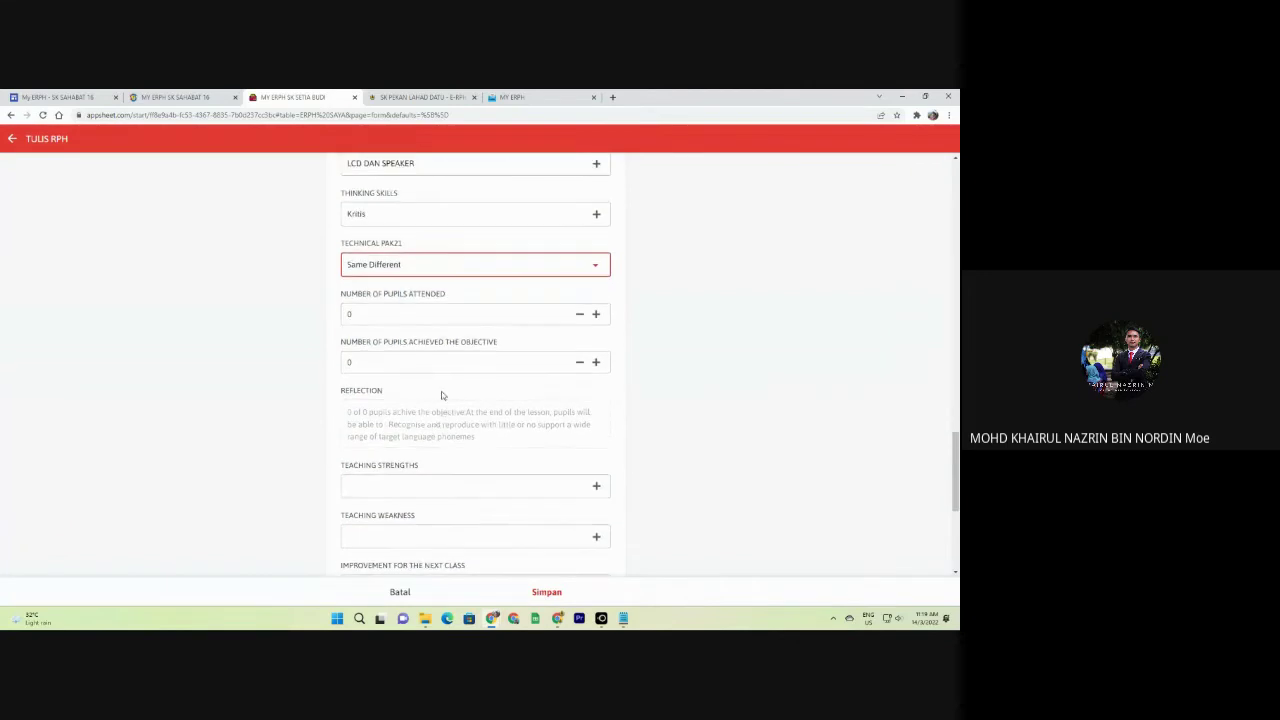
pyautogui.scroll(3, 441, 391)
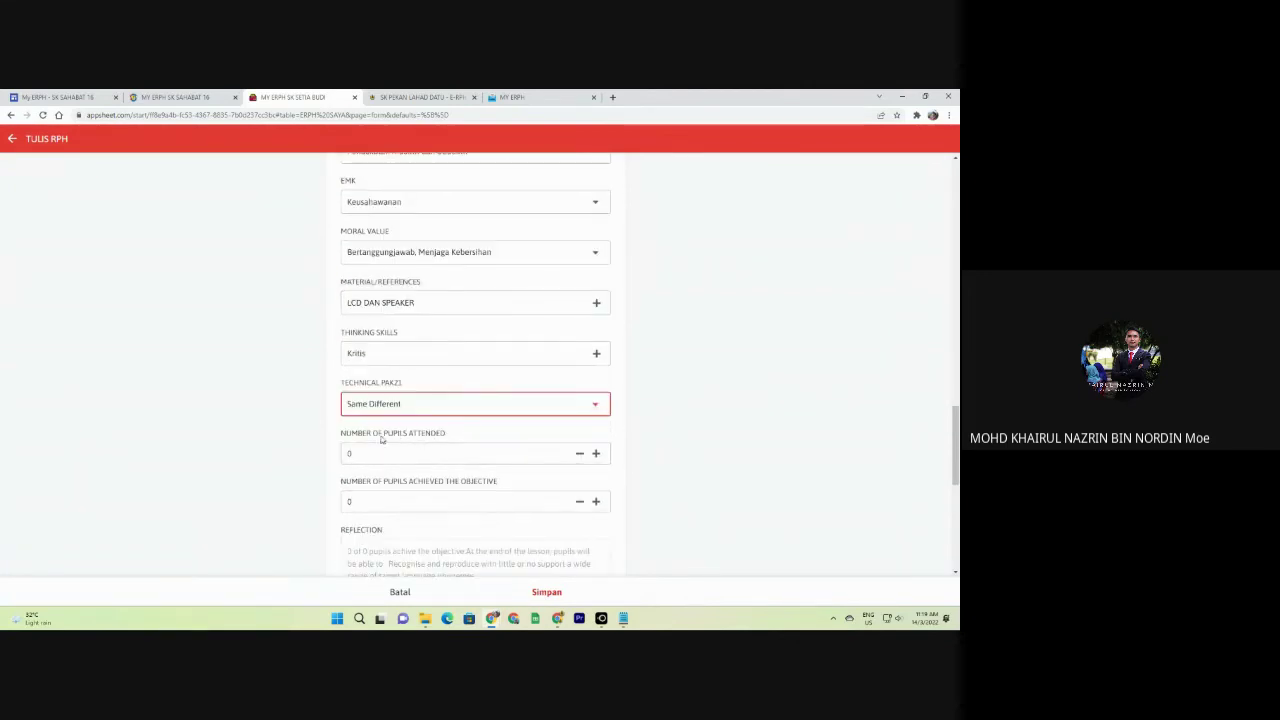
pyautogui.scroll(3, 411, 265)
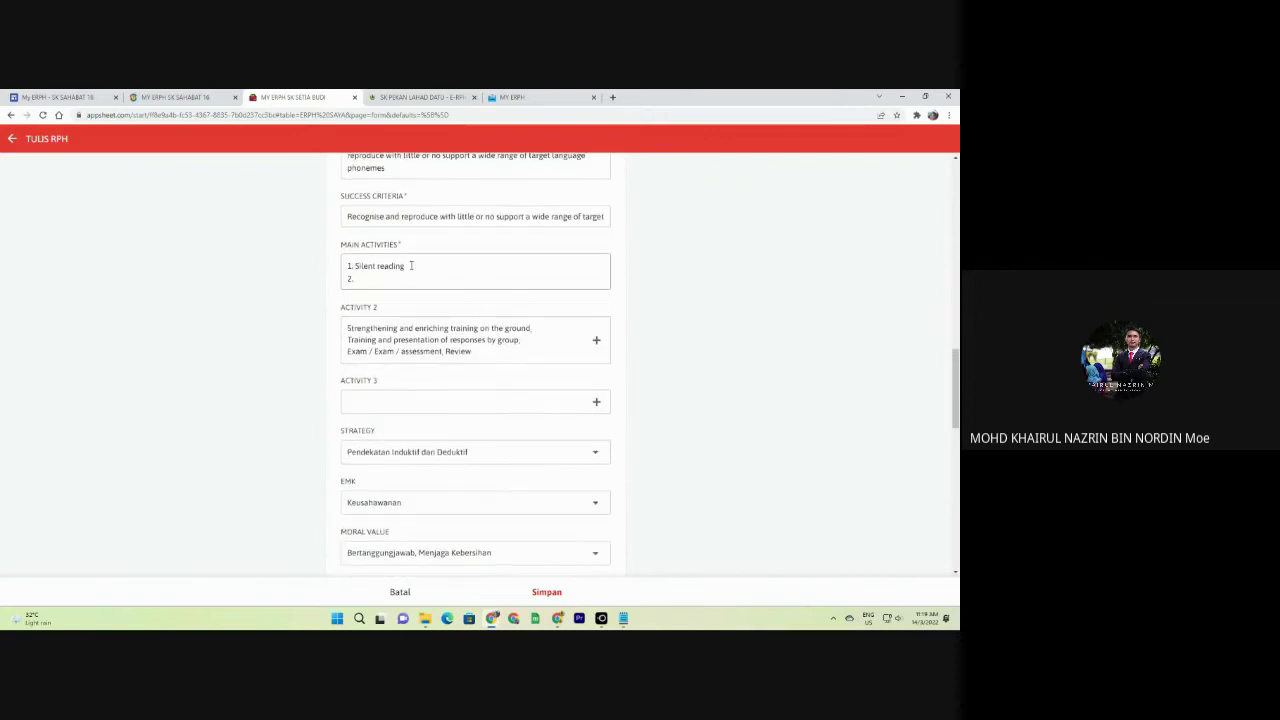
pyautogui.scroll(-1, 420, 264)
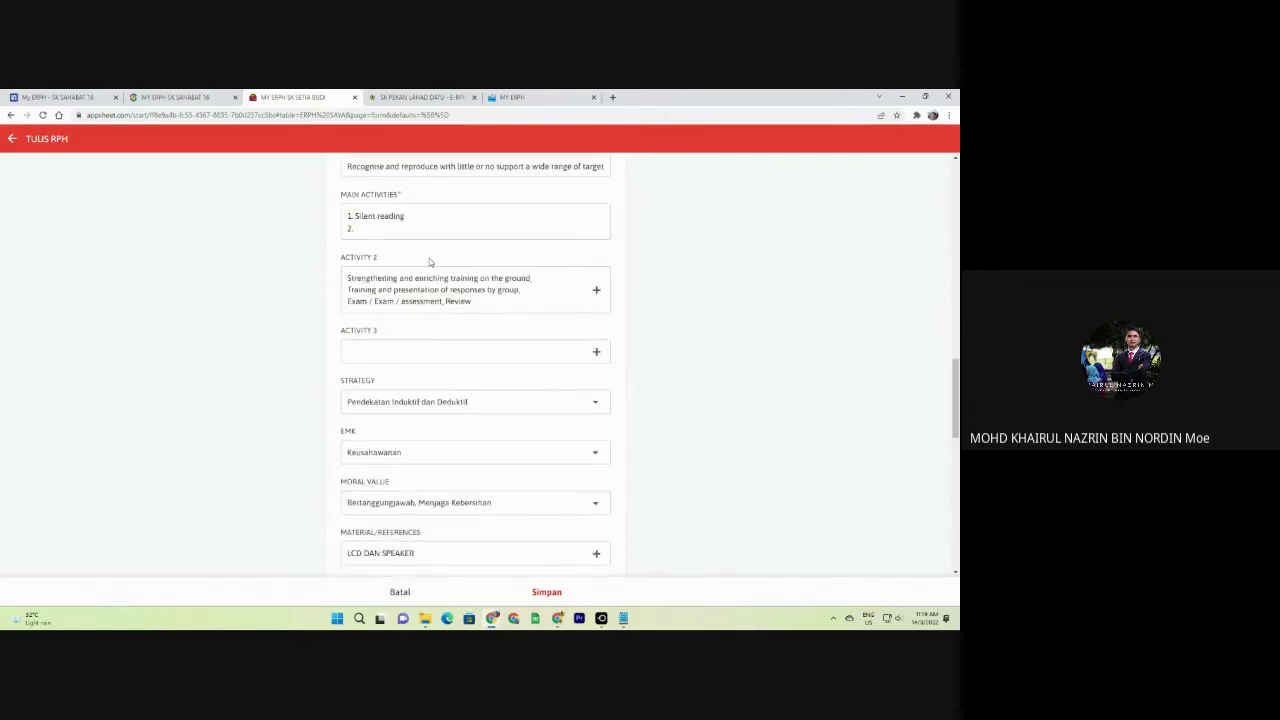
# In the MY ERPH tab, view the first MINGGU 1 English plan and return to ERPH SAYA.
pyautogui.click(514, 96)
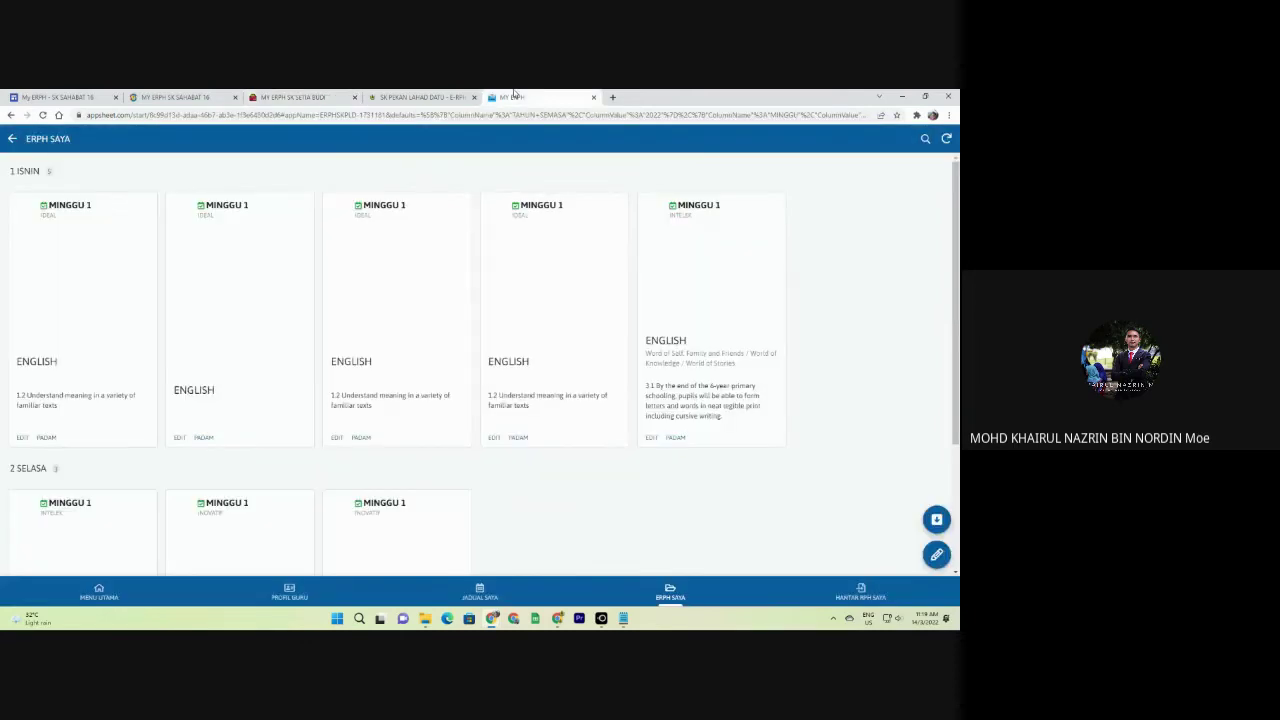
pyautogui.click(91, 360)
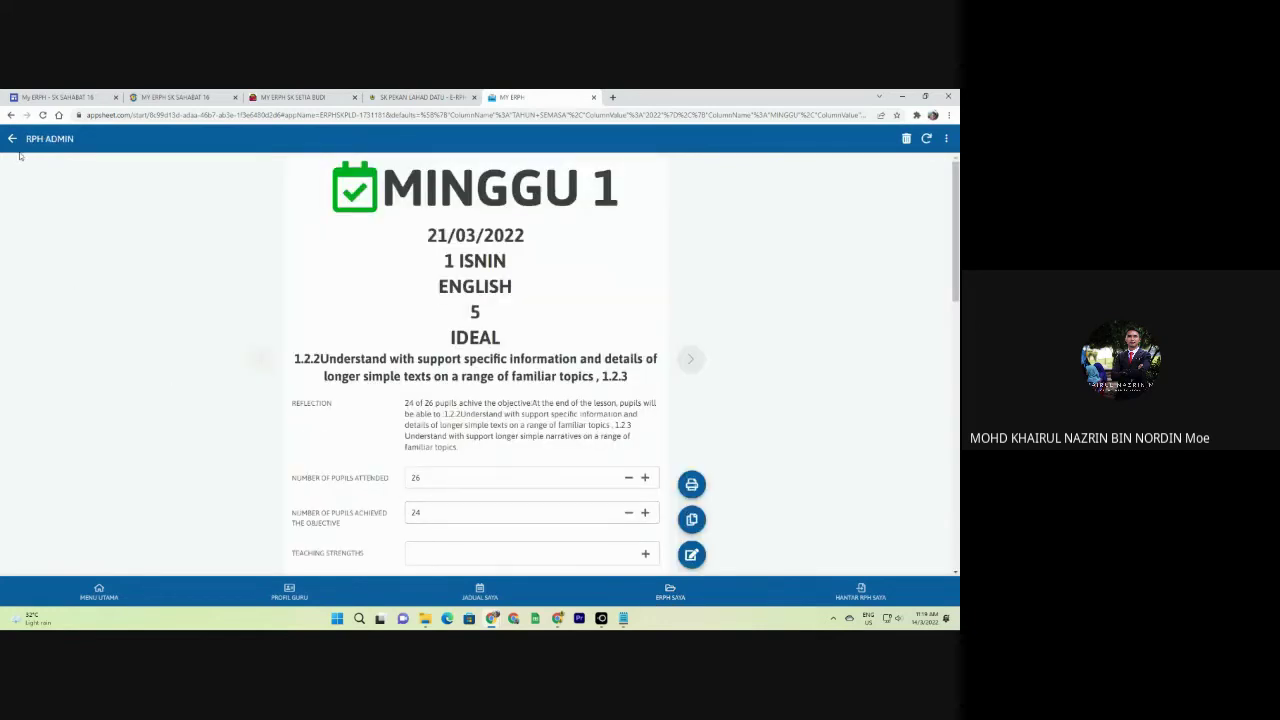
pyautogui.click(12, 139)
# Start a new lesson plan for 1 ISNIN, ENGLISH, year 5 IDEAL, with 37 pupils.
pyautogui.click(934, 556)
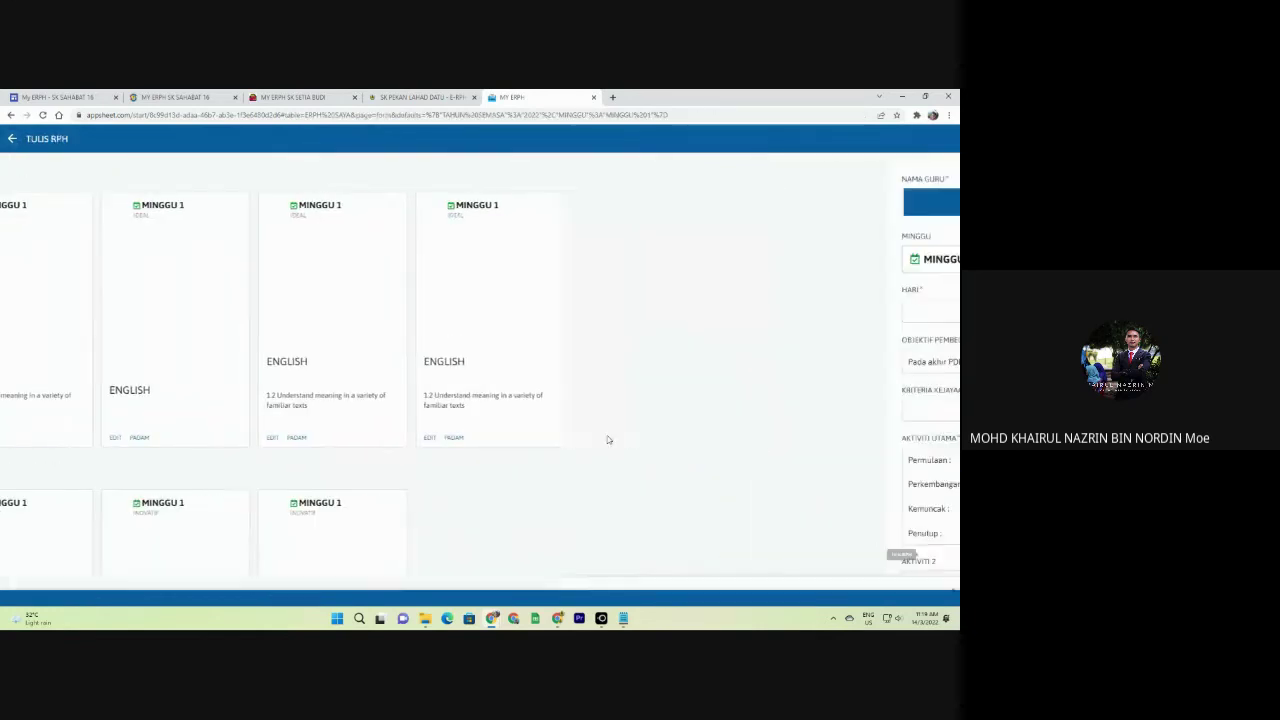
pyautogui.click(406, 310)
pyautogui.click(366, 197)
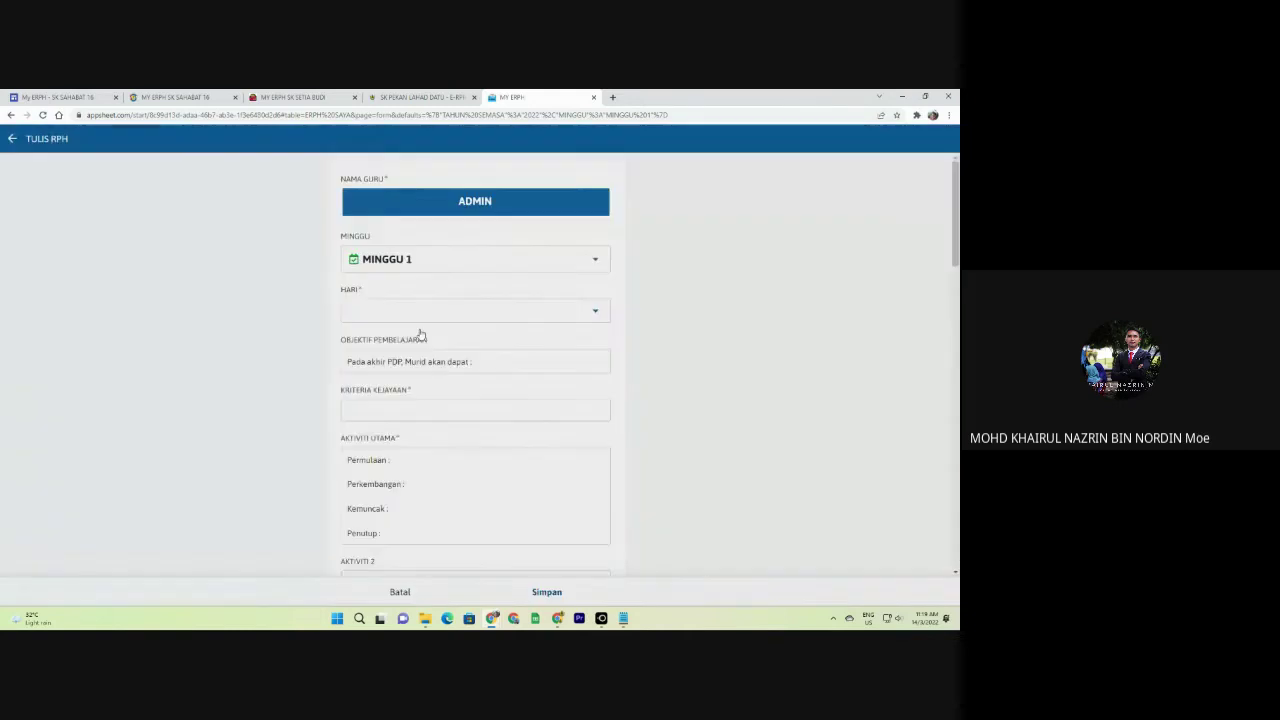
pyautogui.click(406, 413)
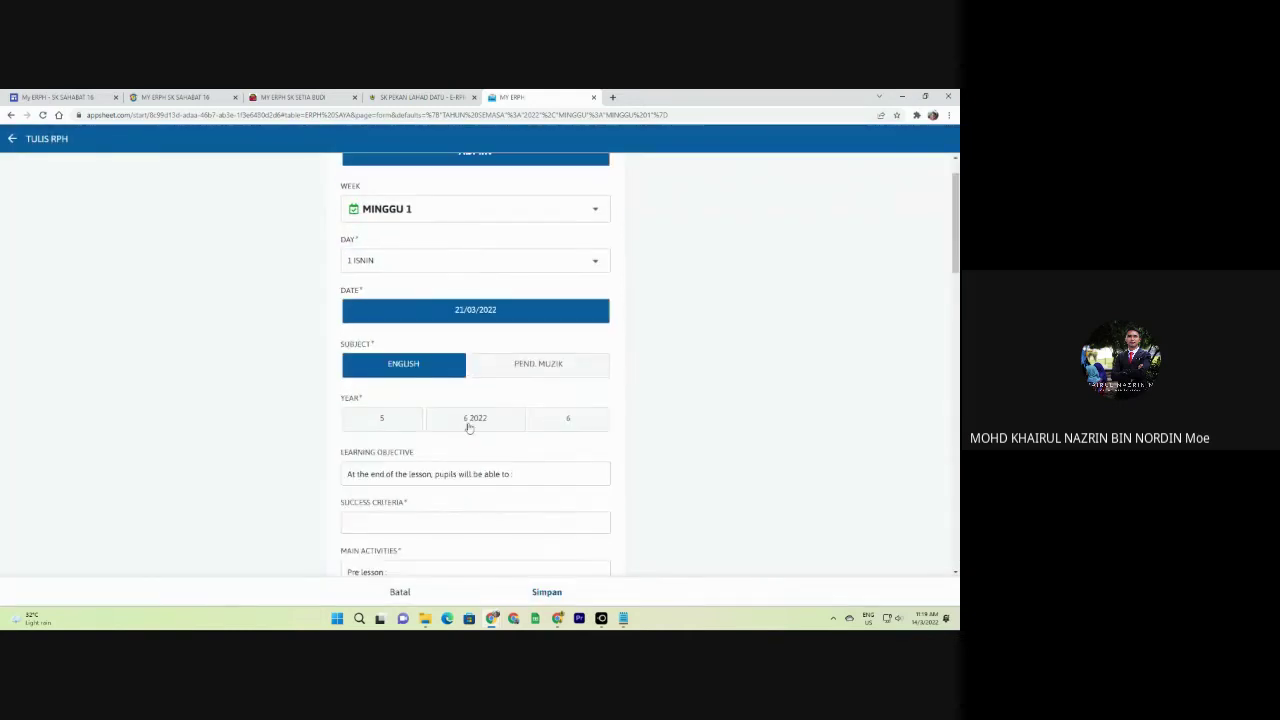
pyautogui.click(392, 420)
pyautogui.click(474, 332)
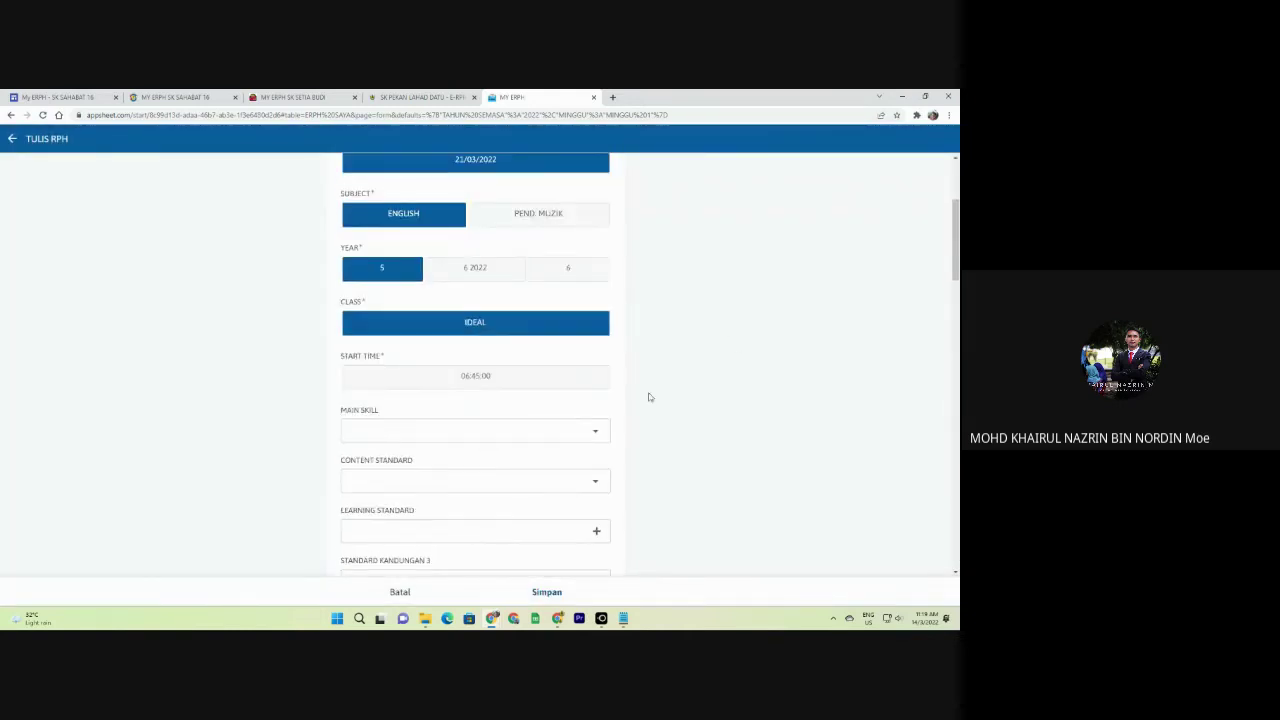
pyautogui.scroll(-10, 938, 409)
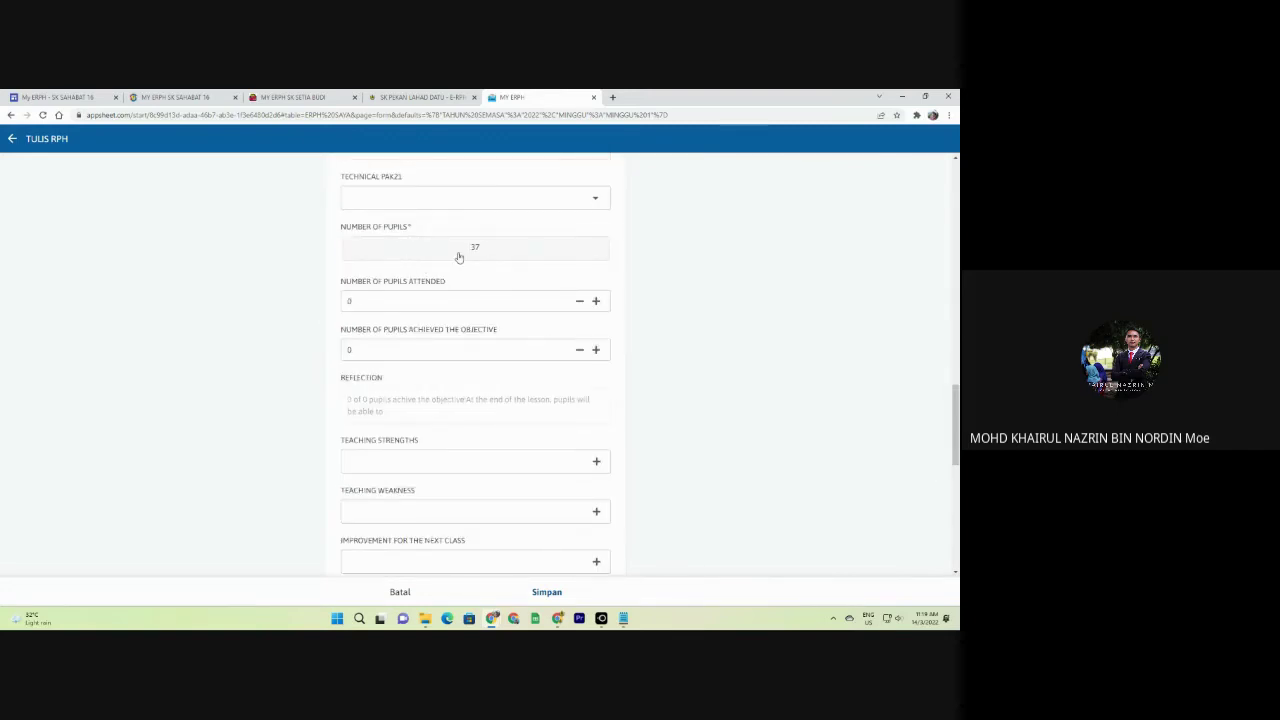
pyautogui.click(458, 257)
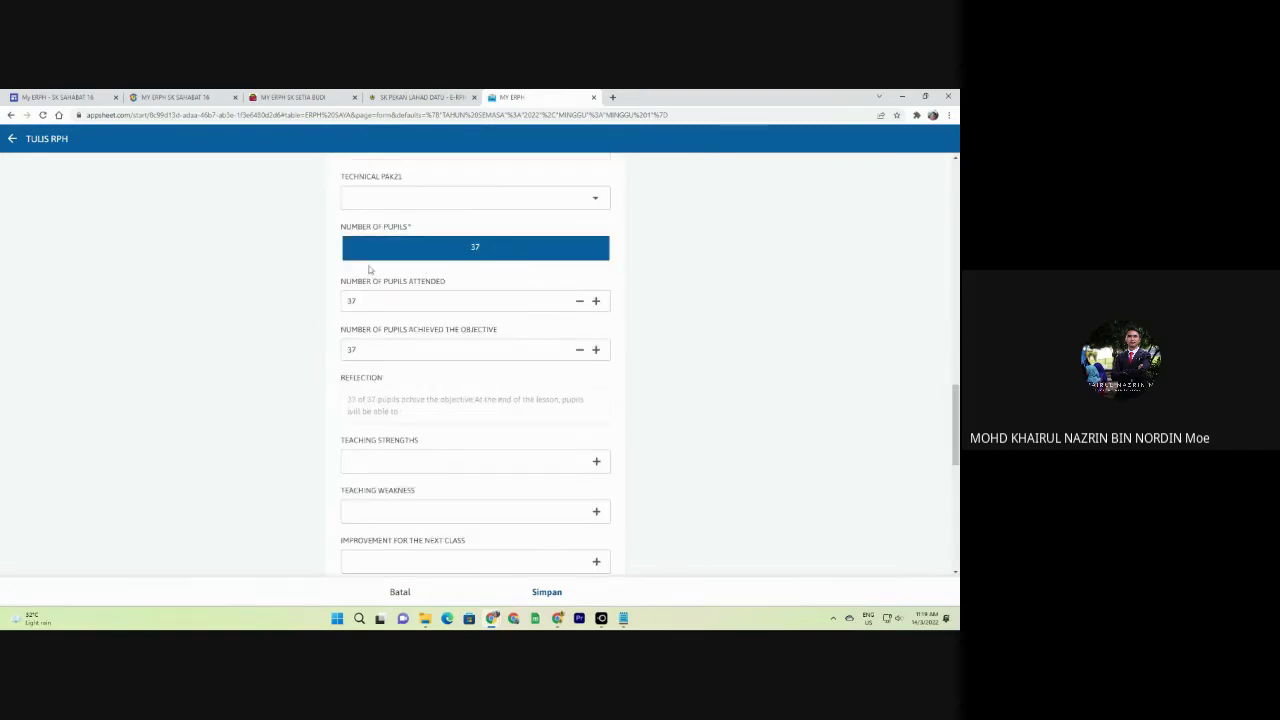
pyautogui.hotkey('ctrl', '3')
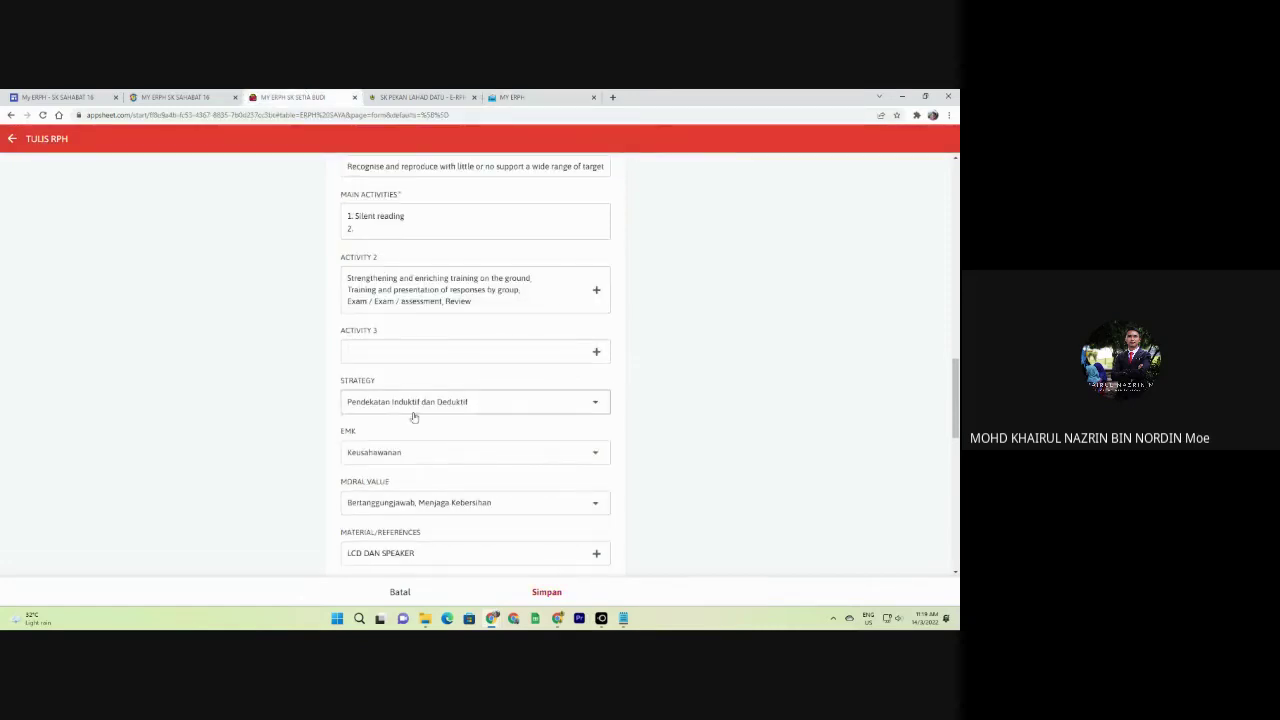
# In the new MY ERPH plan, set 36 pupils attended and lower achieved to 35.
pyautogui.scroll(-3, 420, 430)
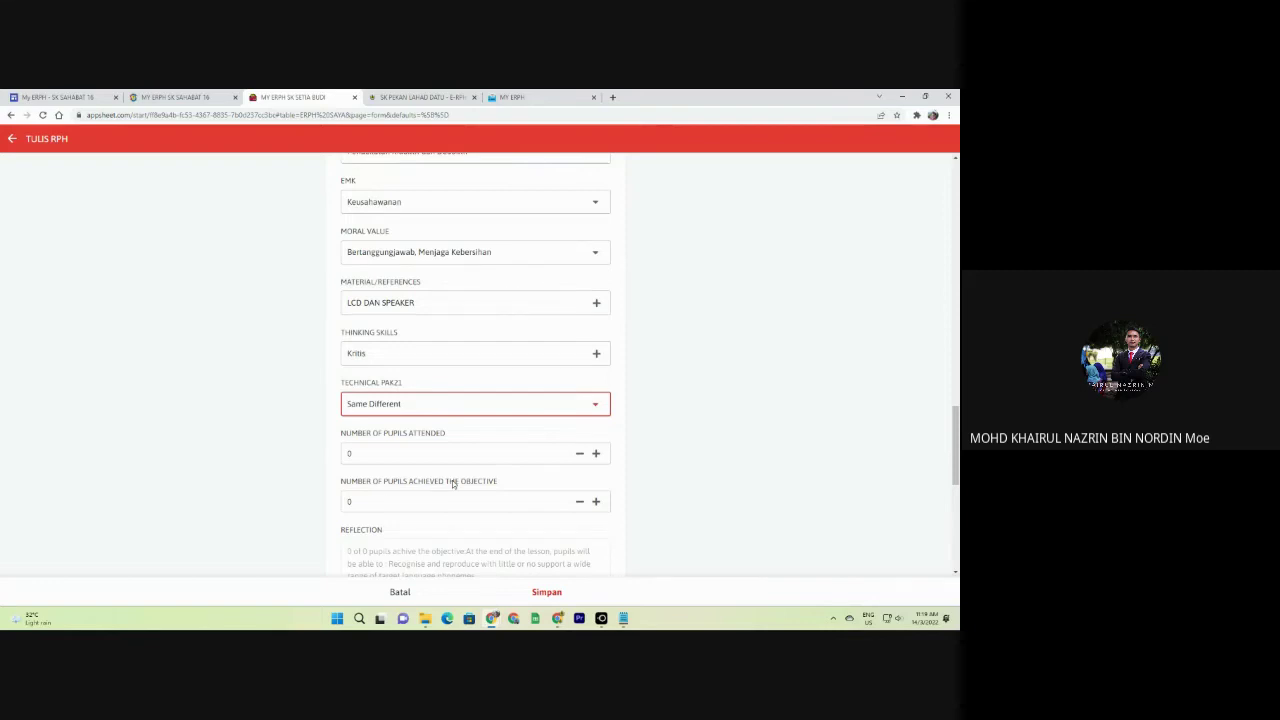
pyautogui.click(510, 97)
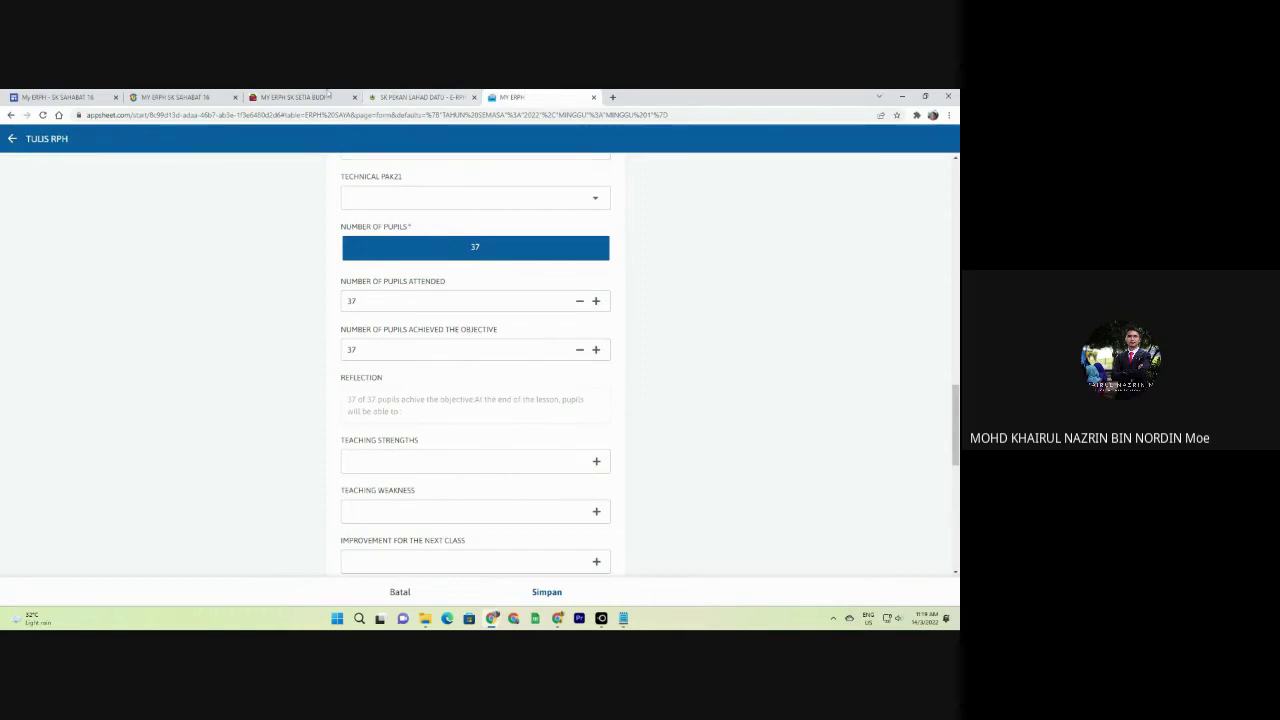
pyautogui.hotkey('ctrl', 'shift', 'Tab')
pyautogui.hotkey('ctrl', 'shift', 'Tab')
pyautogui.scroll(-1, 392, 386)
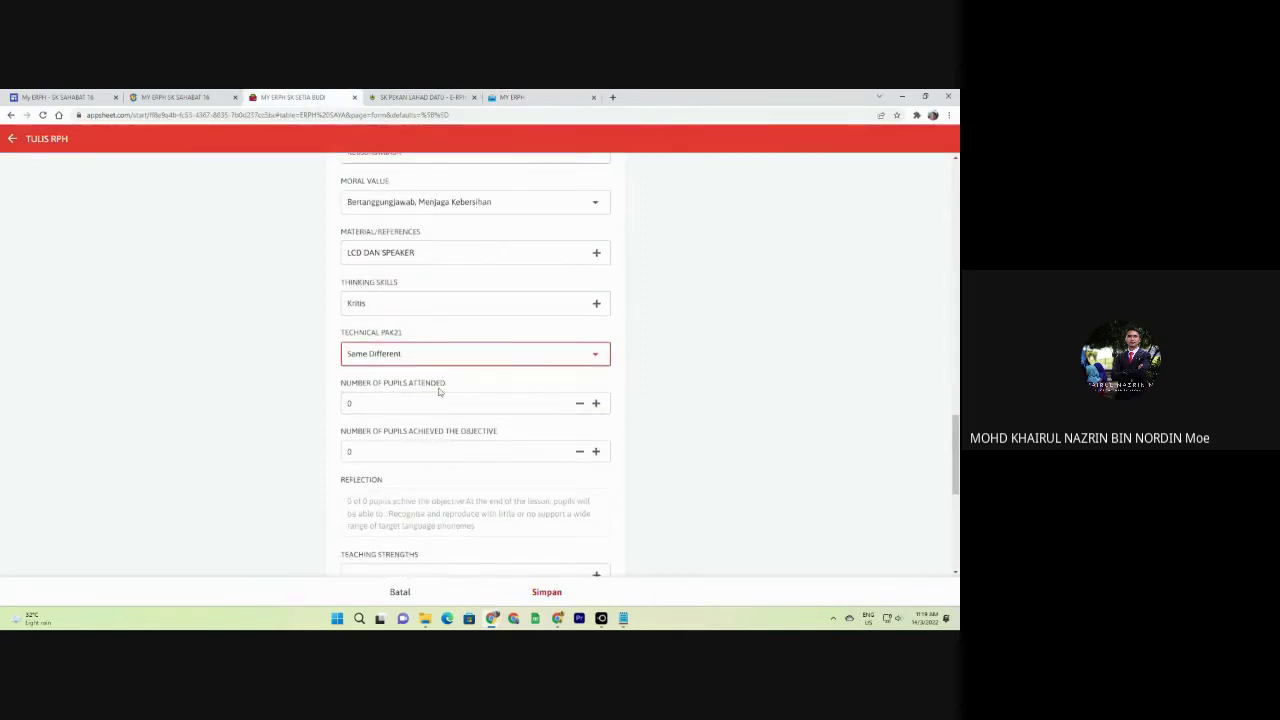
pyautogui.click(538, 96)
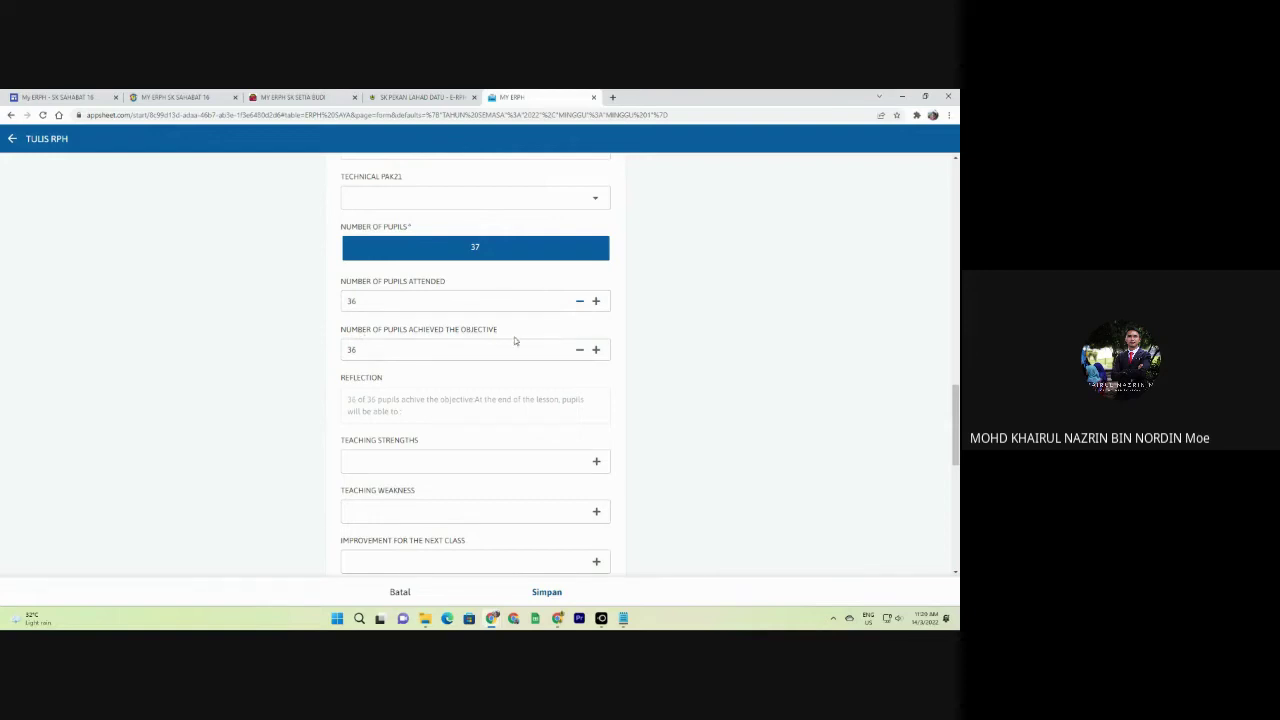
pyautogui.click(578, 350)
pyautogui.scroll(-1, 340, 320)
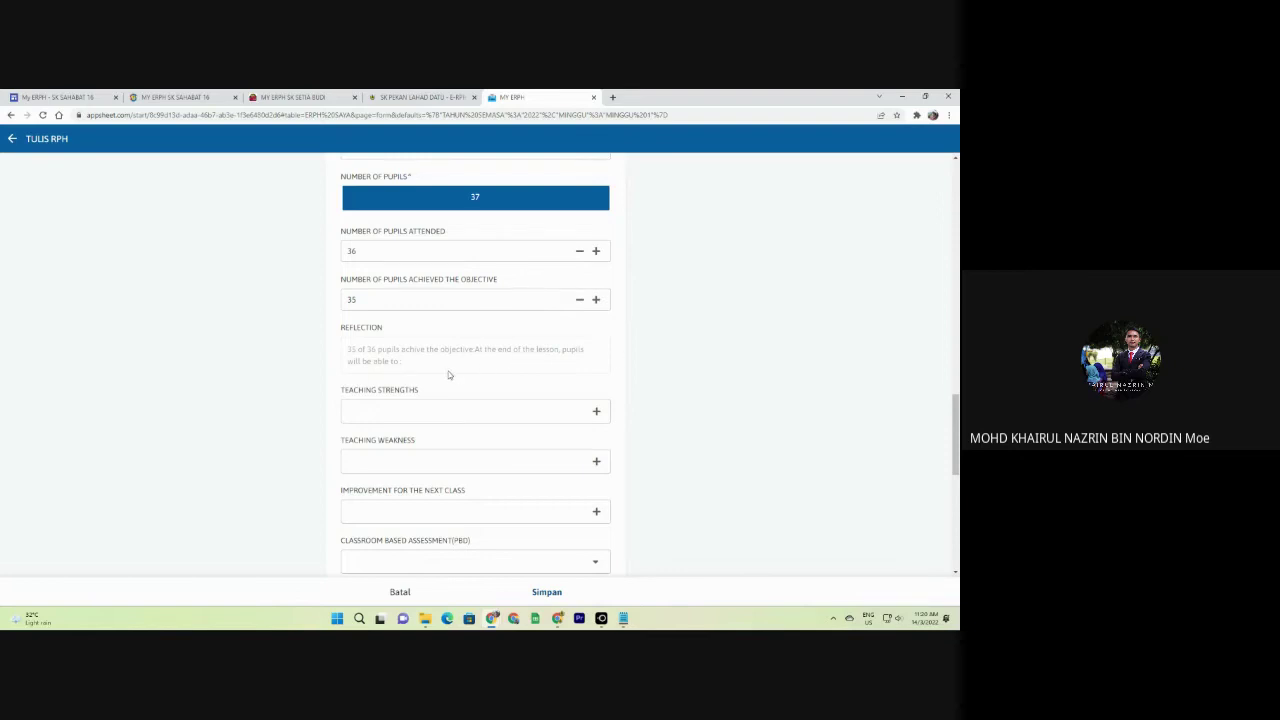
pyautogui.click(300, 97)
# Enter 25 pupils attended and 26 achieving the objective in the Setia Budi plan.
pyautogui.scroll(-2, 420, 386)
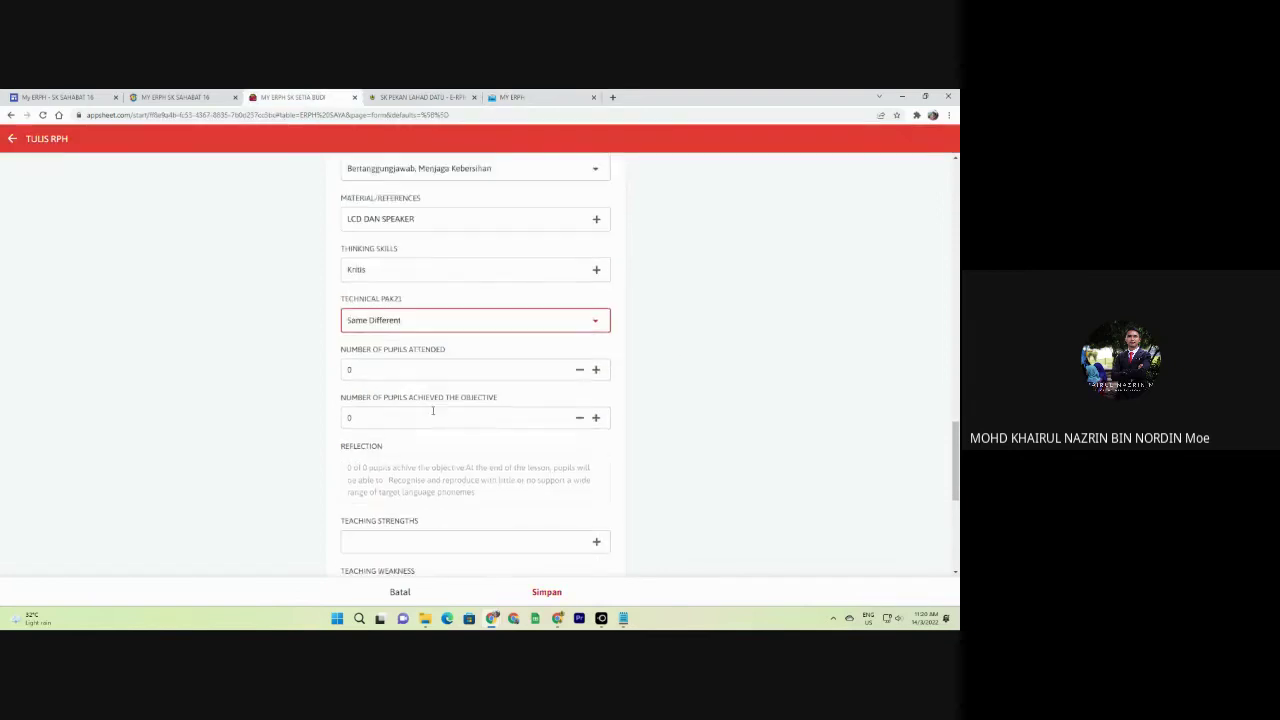
pyautogui.click(358, 254)
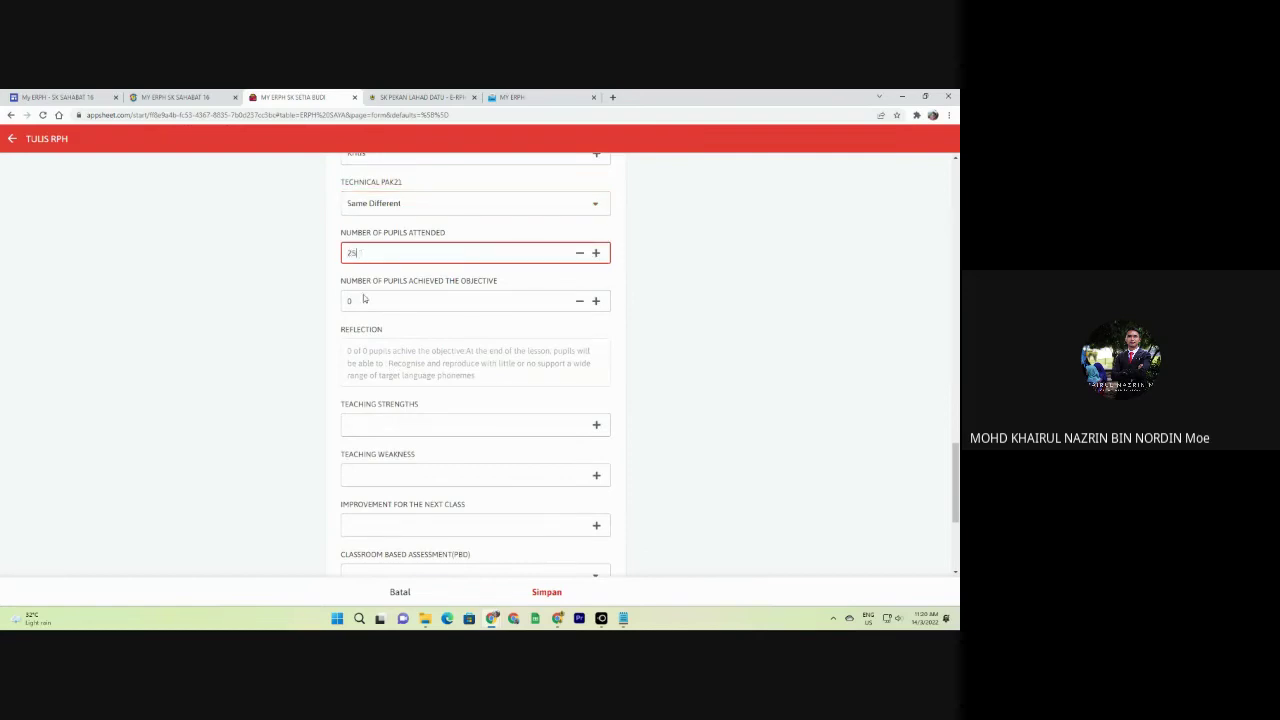
pyautogui.click(364, 300)
pyautogui.write('25')
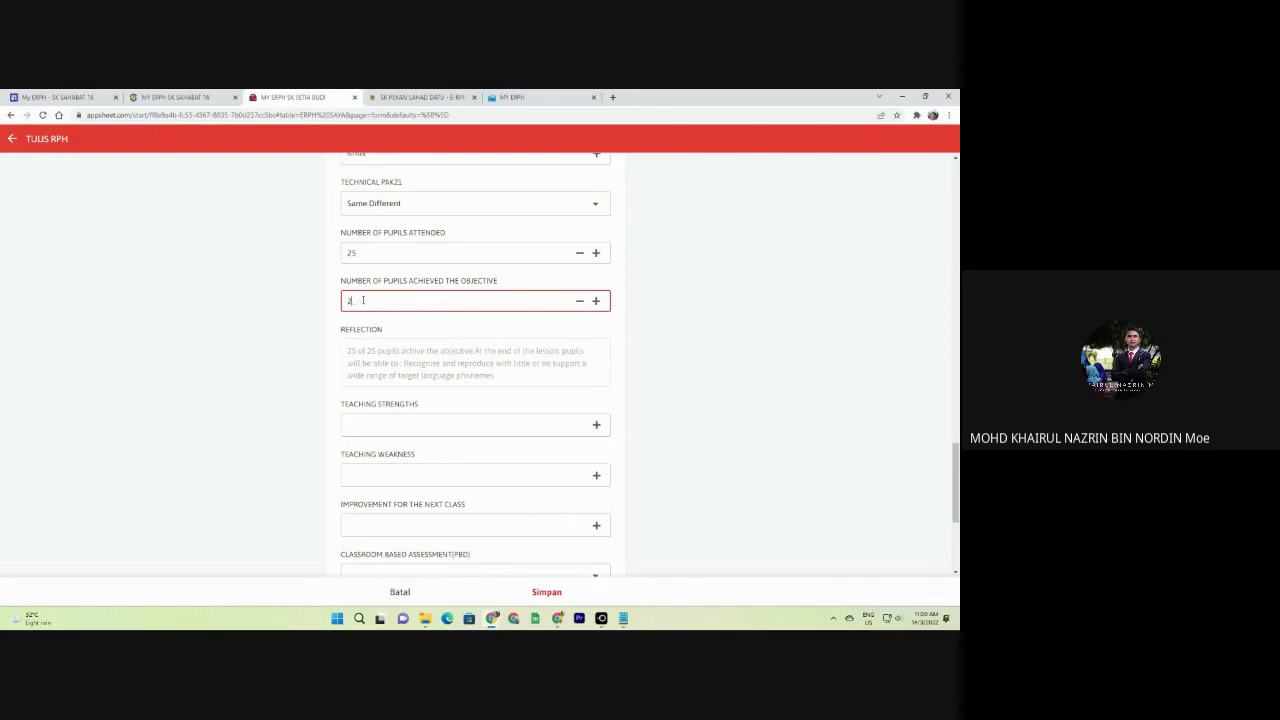
pyautogui.click(369, 378)
pyautogui.click(410, 363)
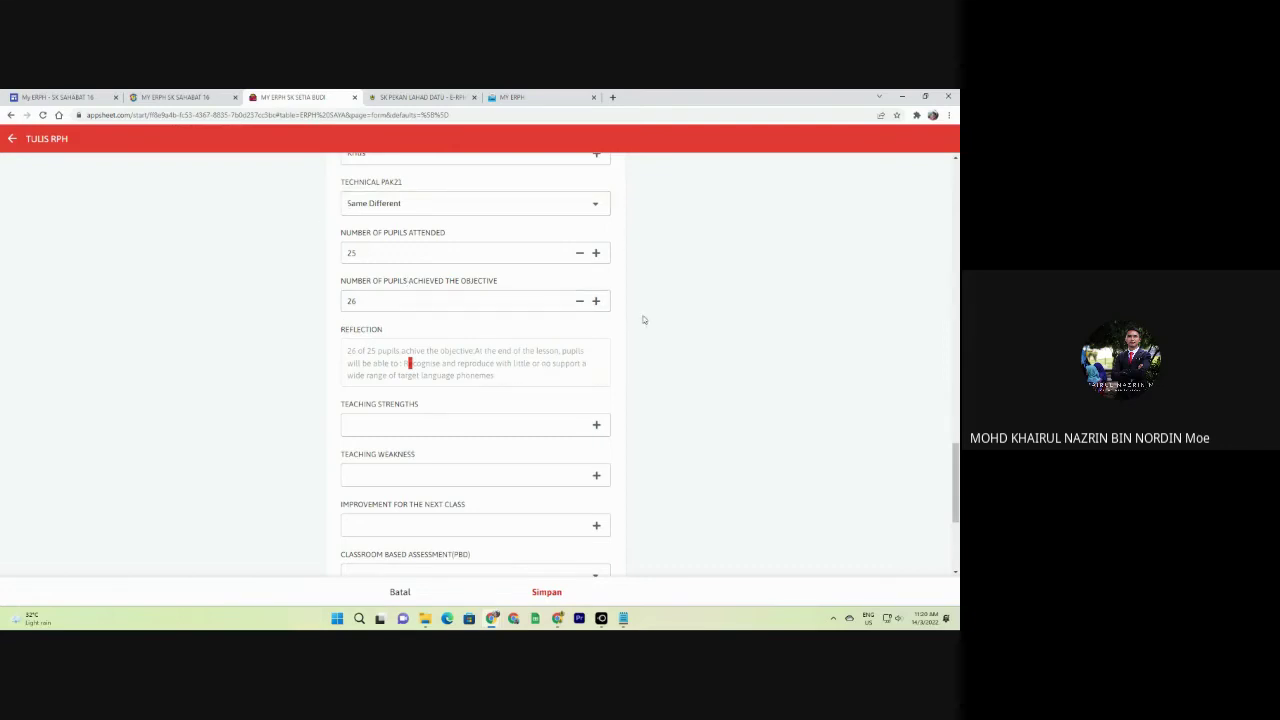
pyautogui.scroll(-2, 421, 306)
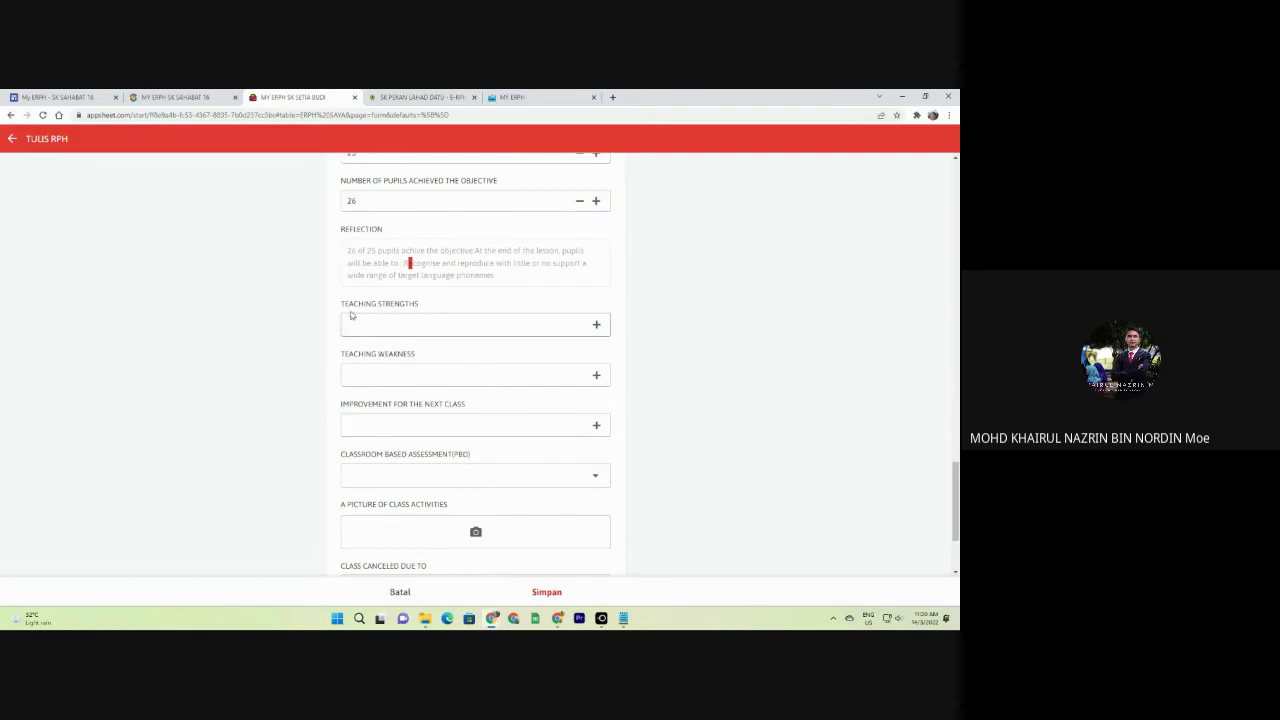
pyautogui.scroll(10, 510, 331)
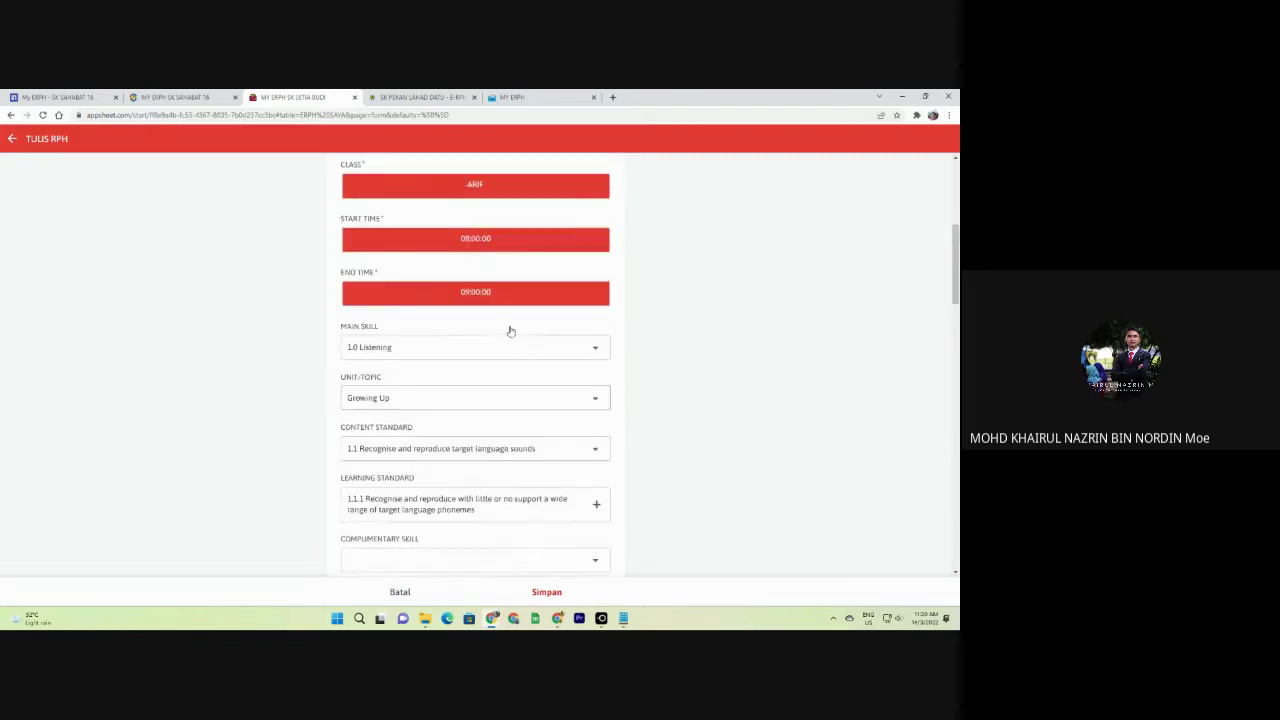
# In the MY ERPH plan, change JUMLAH MURID CAPAI OBJEKTIF from 35 to 3.
pyautogui.scroll(5, 510, 331)
pyautogui.hotkey('ctrl', '5')
pyautogui.scroll(3, 478, 296)
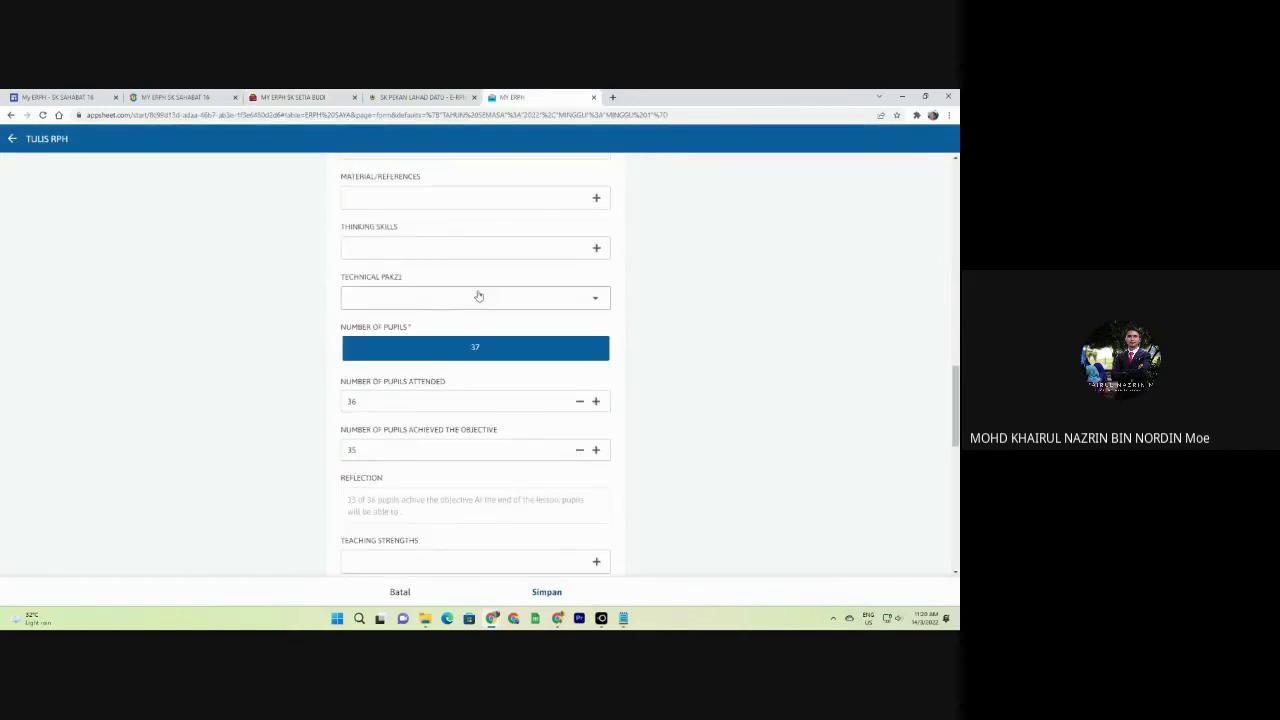
pyautogui.scroll(10, 410, 265)
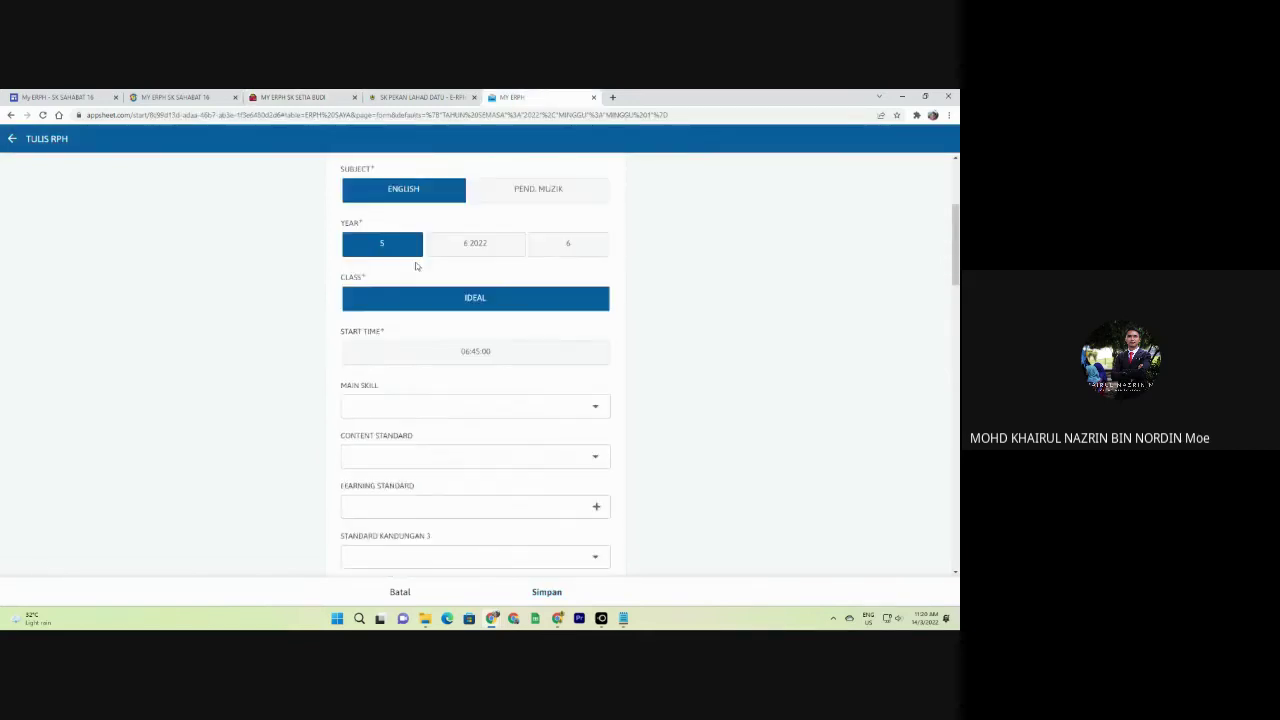
pyautogui.scroll(3, 416, 266)
pyautogui.scroll(-1, 551, 343)
pyautogui.click(553, 343)
pyautogui.scroll(-10, 541, 437)
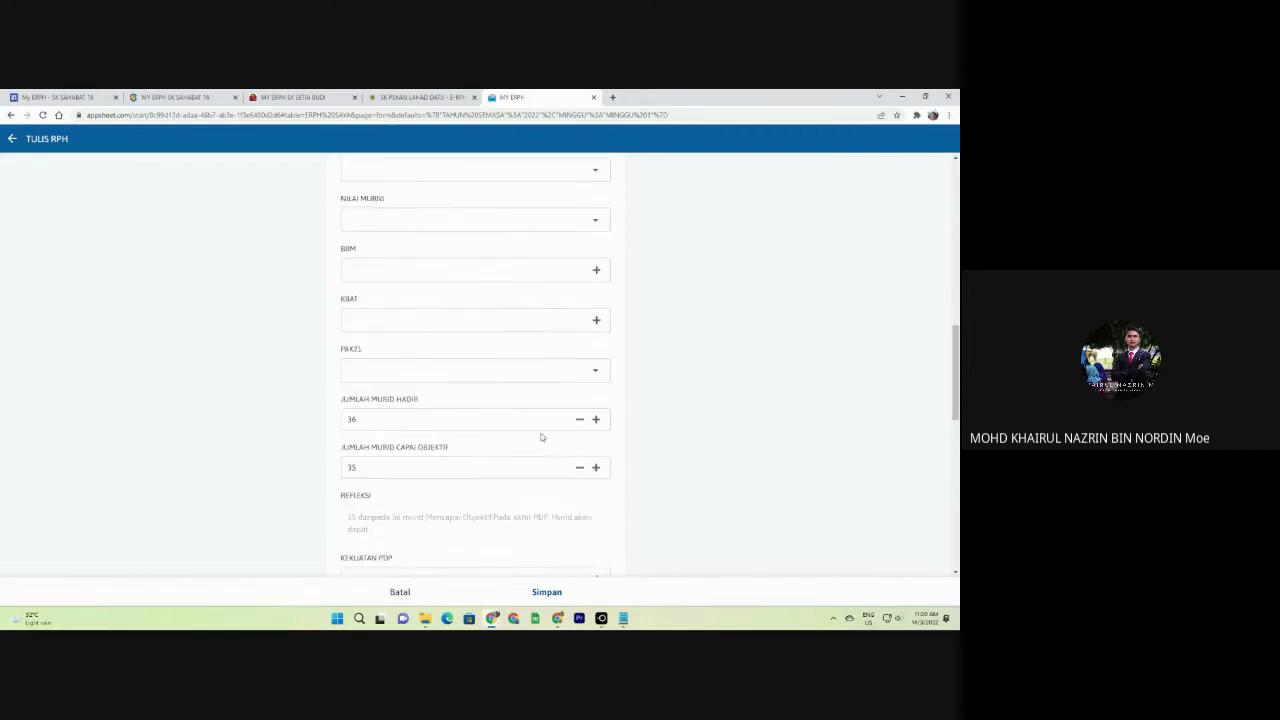
pyautogui.scroll(-6, 536, 437)
pyautogui.scroll(3, 529, 425)
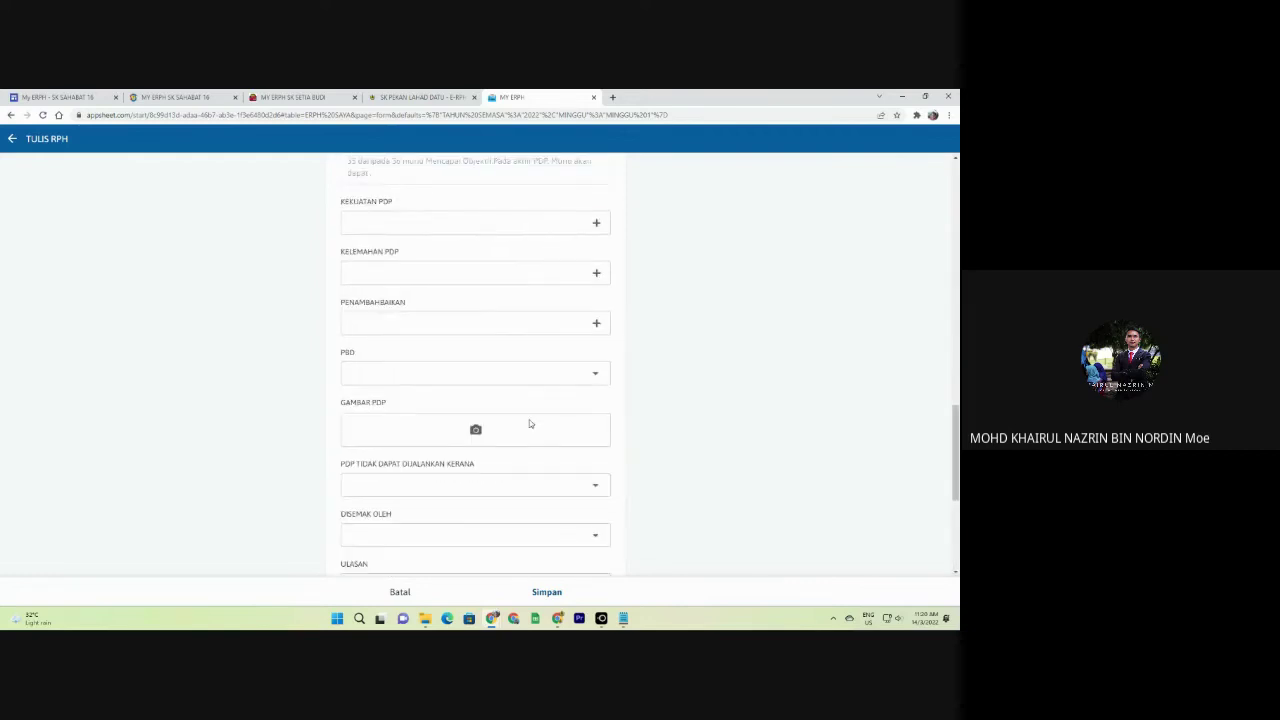
pyautogui.scroll(1, 515, 410)
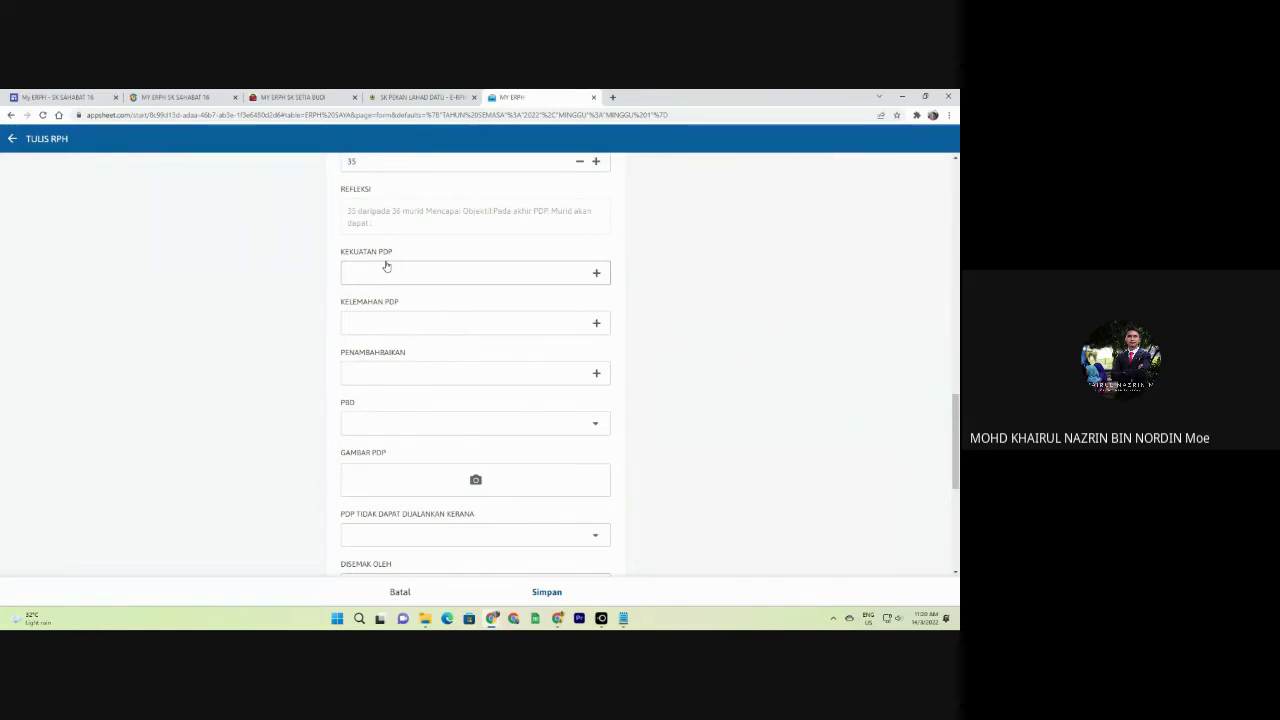
pyautogui.scroll(1, 369, 212)
pyautogui.scroll(1, 372, 215)
pyautogui.click(368, 262)
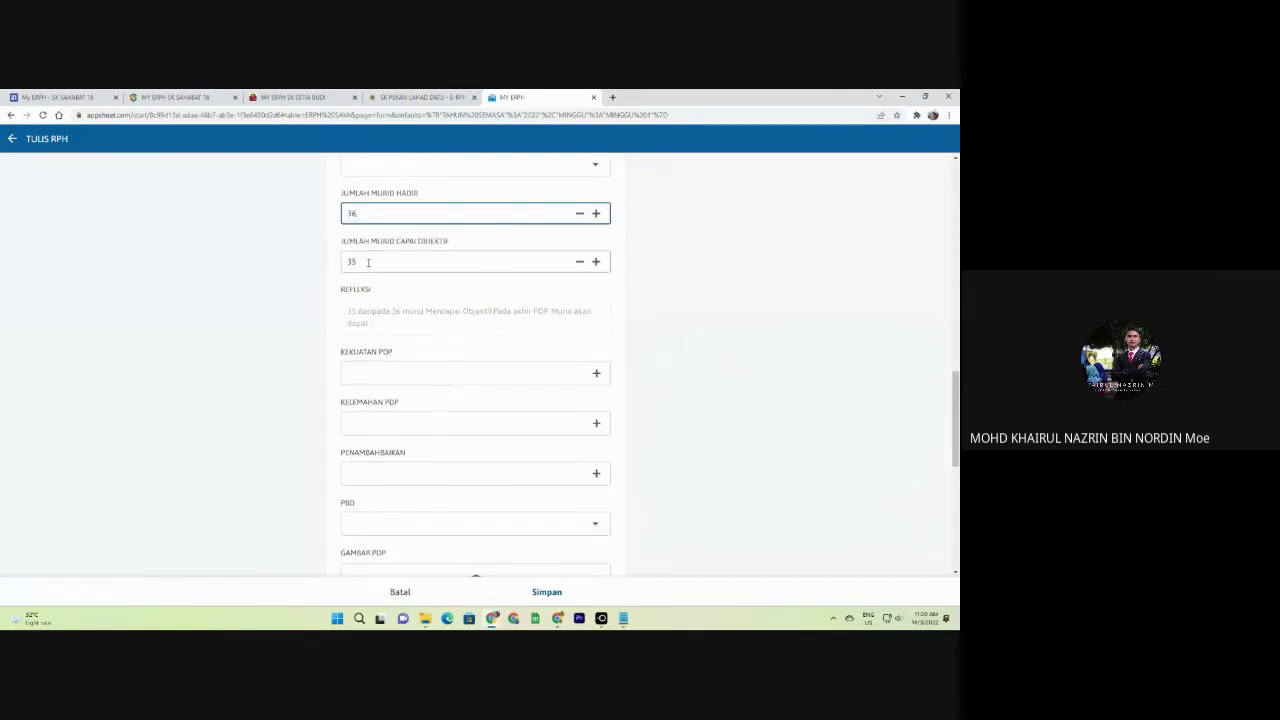
pyautogui.click(306, 283)
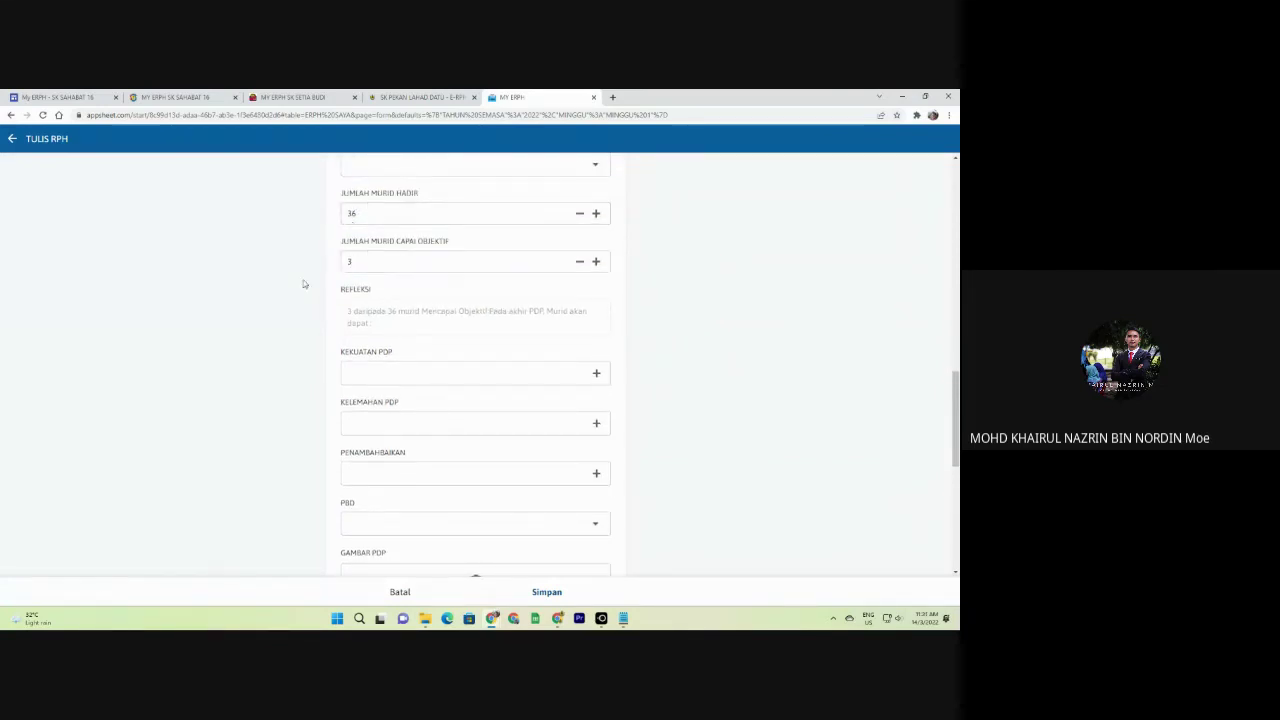
pyautogui.scroll(-2, 354, 291)
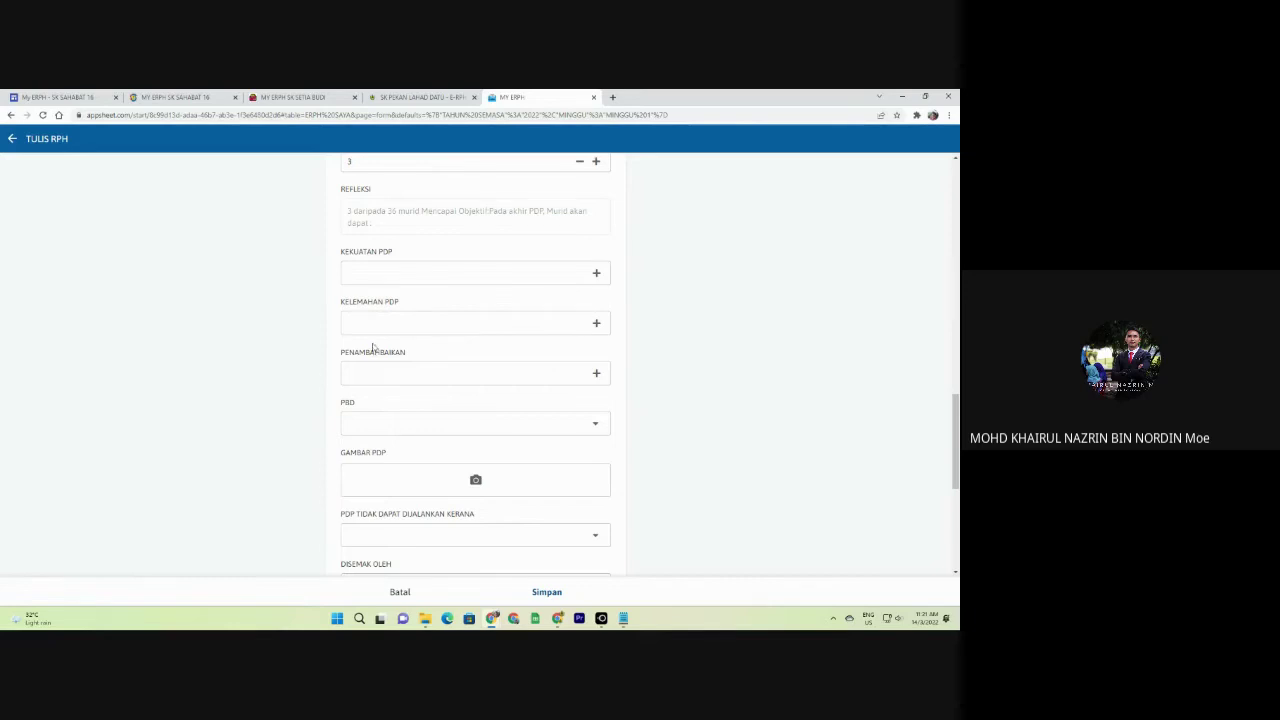
pyautogui.click(389, 278)
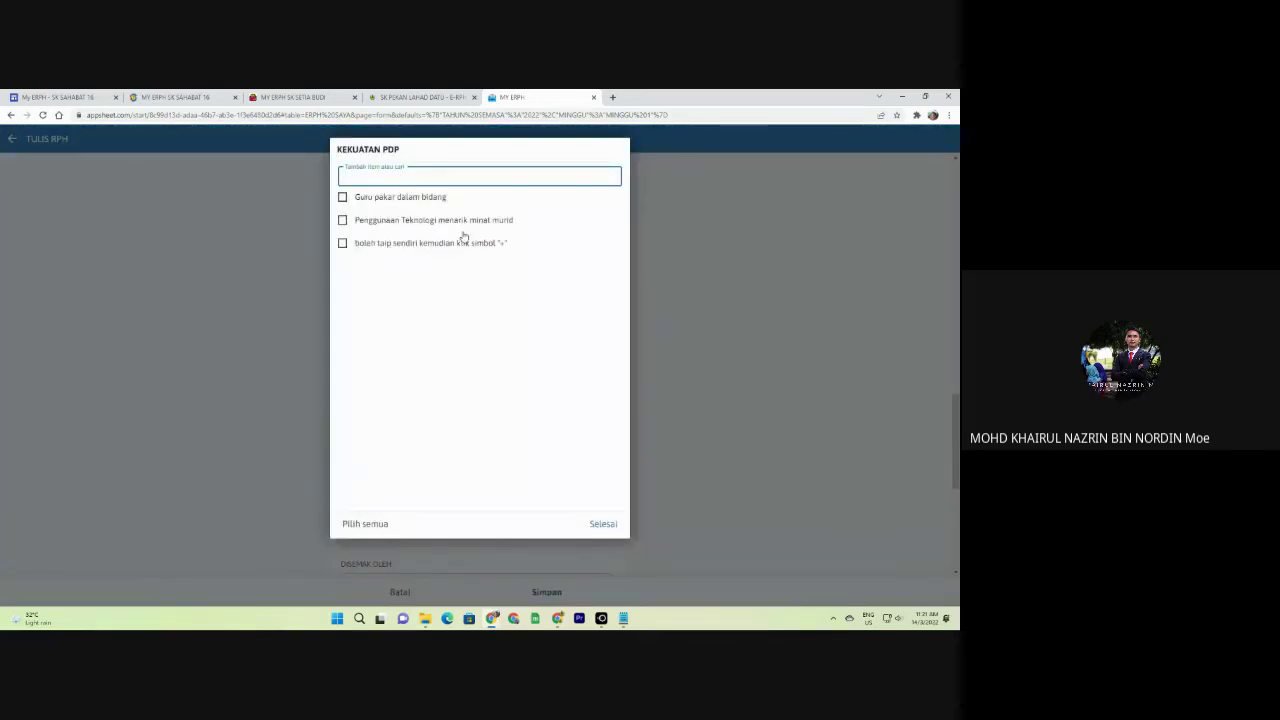
# Choose 'Guru pakar dalam bidang' as the lesson strength.
pyautogui.click(400, 197)
pyautogui.click(605, 524)
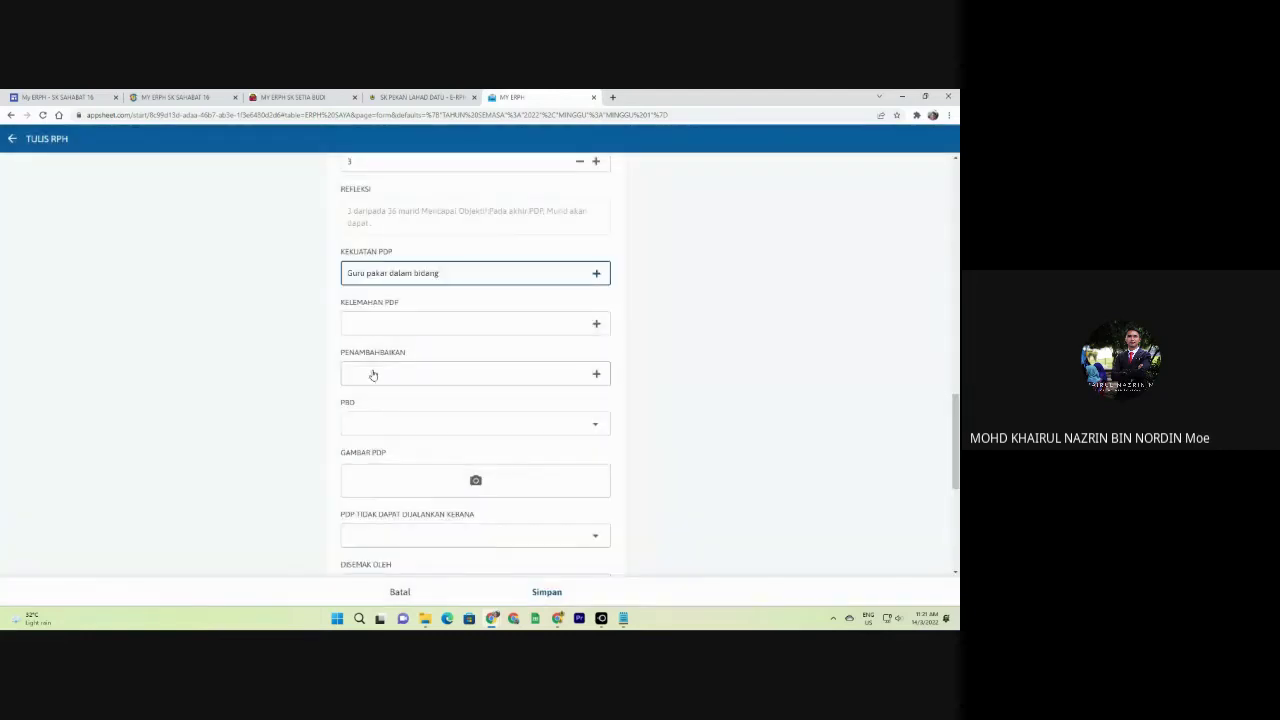
pyautogui.click(398, 332)
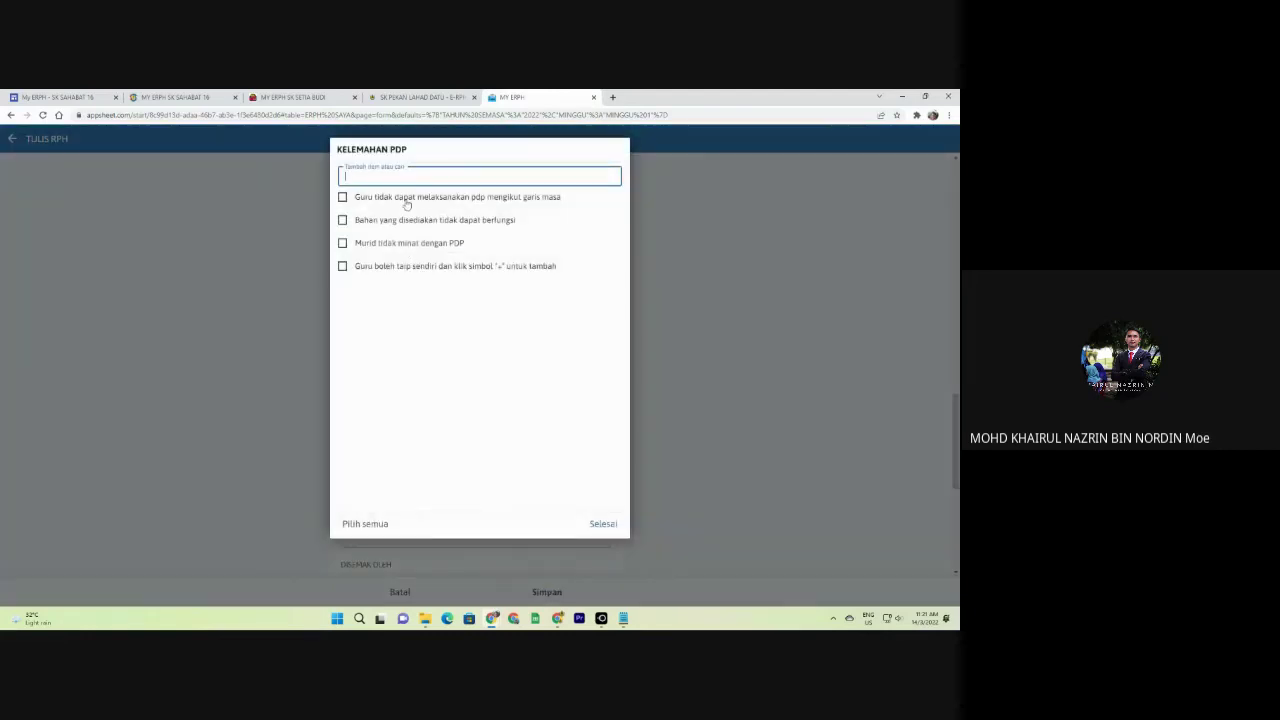
# Add the custom weakness 'Guru tidak pandai menarik minat murid'.
pyautogui.write('Murid tidak')
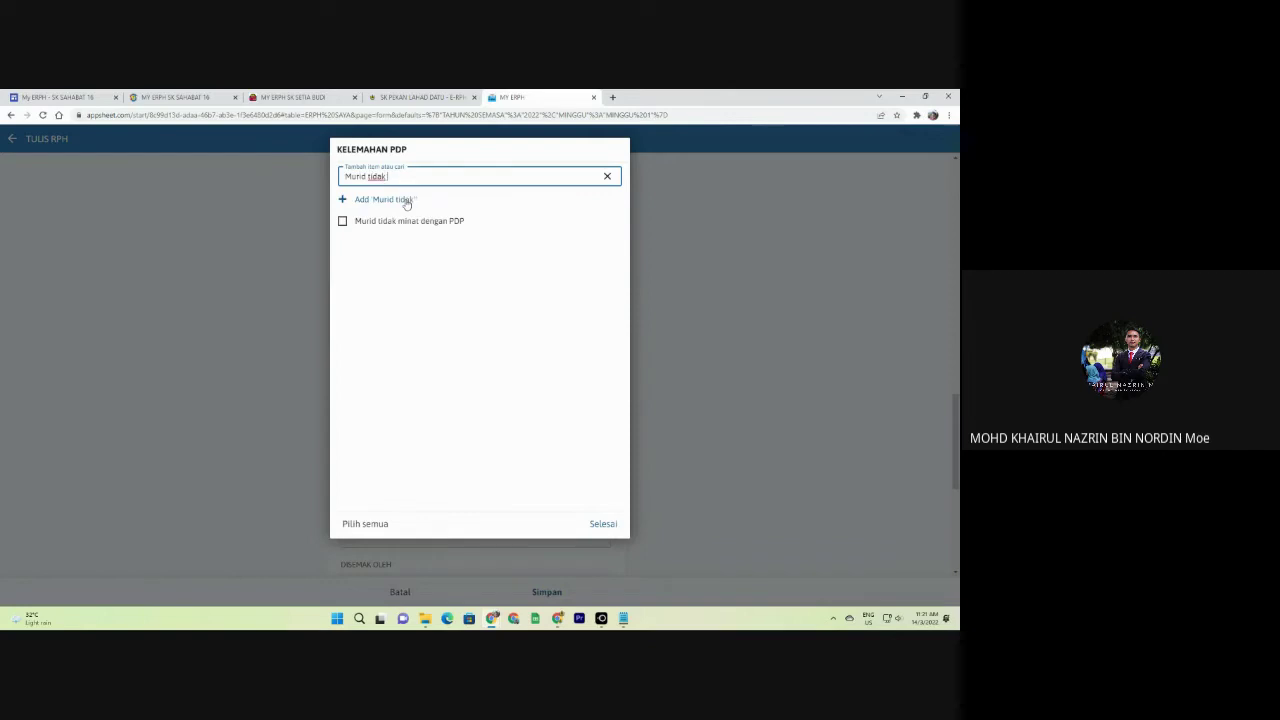
pyautogui.write(' tahu emm')
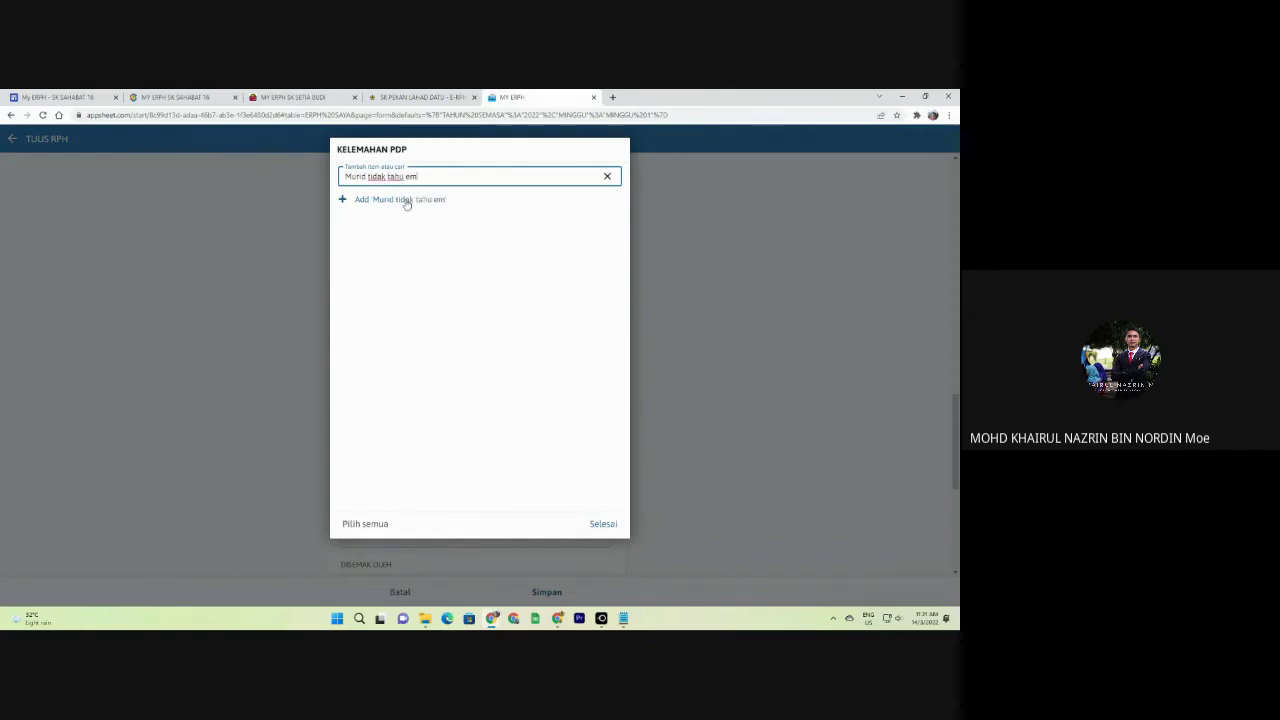
pyautogui.press('BackSpace')
pyautogui.press('BackSpace')
pyautogui.press('BackSpace')
pyautogui.press('BackSpace')
pyautogui.press('BackSpace')
pyautogui.press('BackSpace')
pyautogui.press('BackSpace')
pyautogui.press('BackSpace')
pyautogui.press('BackSpace')
pyautogui.press('BackSpace')
pyautogui.press('BackSpace')
pyautogui.press('BackSpace')
pyautogui.press('BackSpace')
pyautogui.press('BackSpace')
pyautogui.press('BackSpace')
pyautogui.press('BackSpace')
pyautogui.press('BackSpace')
pyautogui.press('BackSpace')
pyautogui.press('BackSpace')
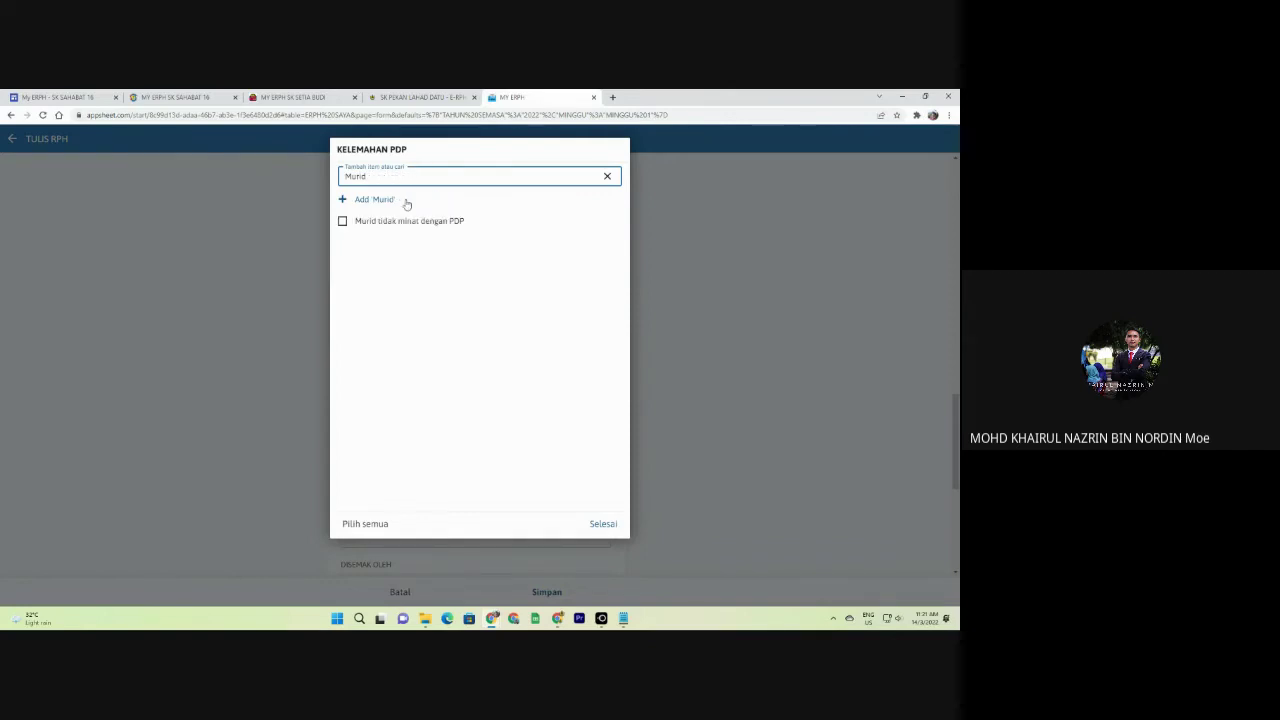
pyautogui.write('Guru')
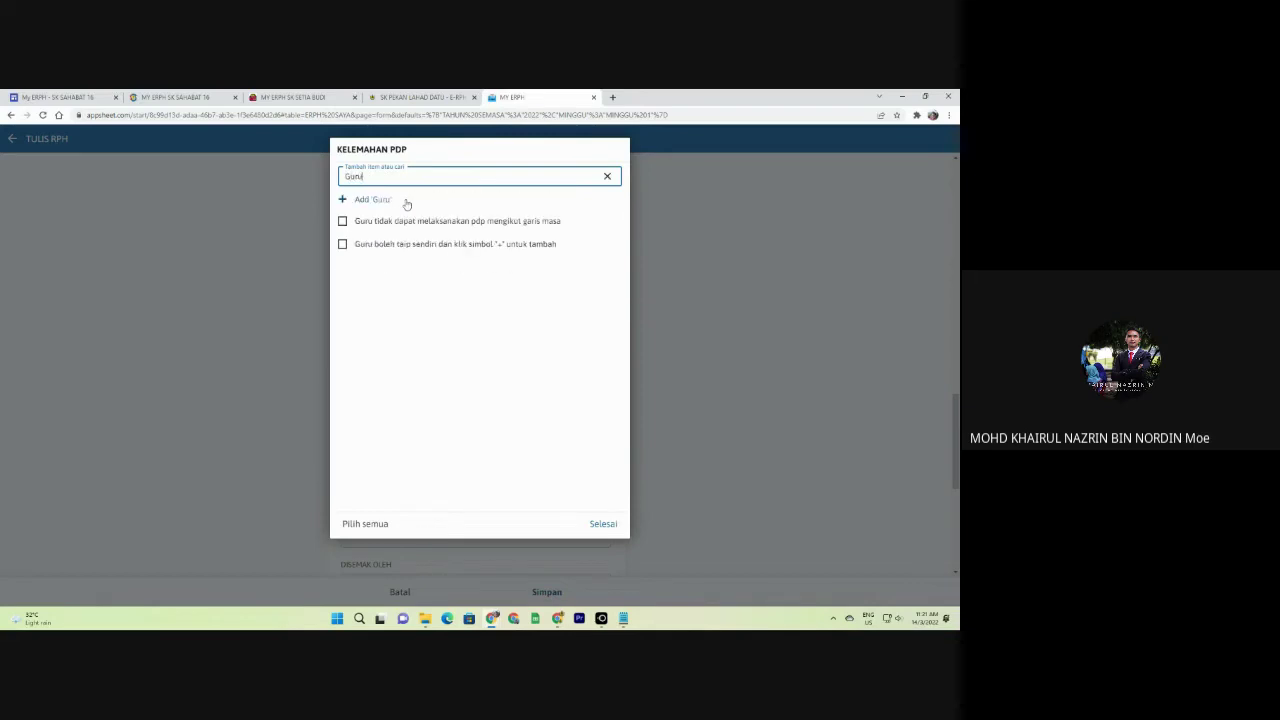
pyautogui.write(' tidak pant')
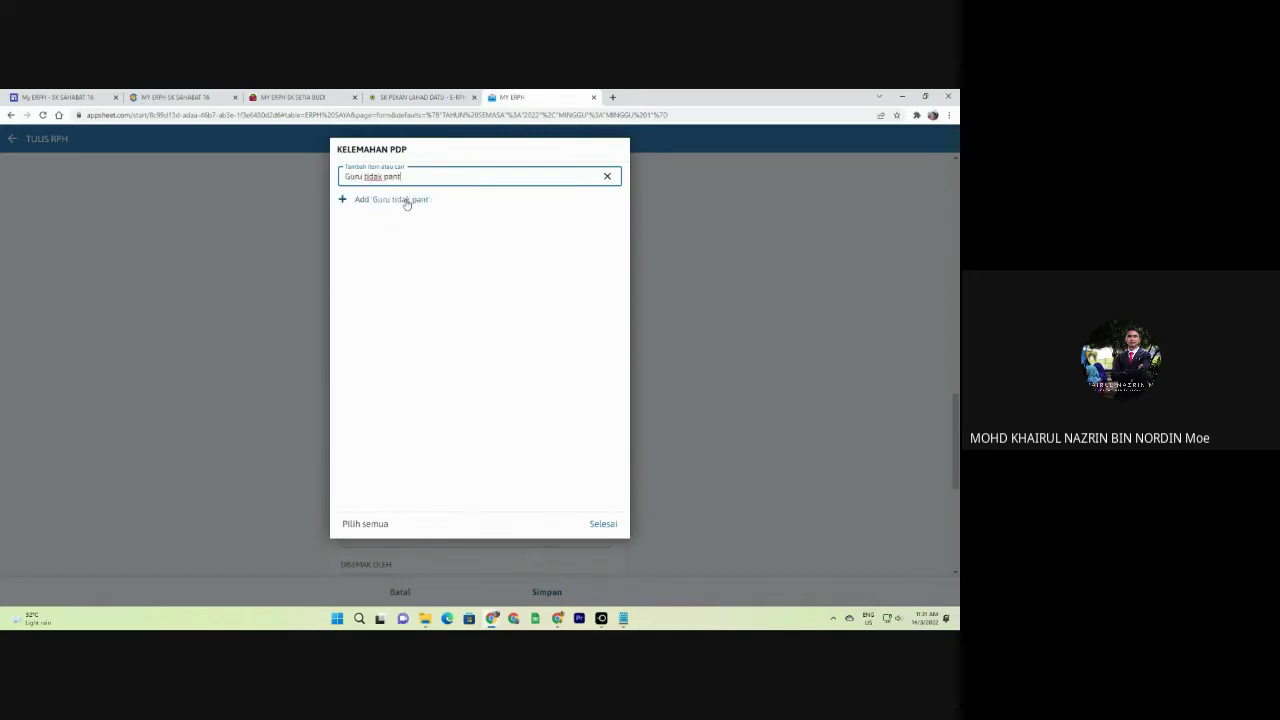
pyautogui.press('BackSpace')
pyautogui.write('dai menarik minat g')
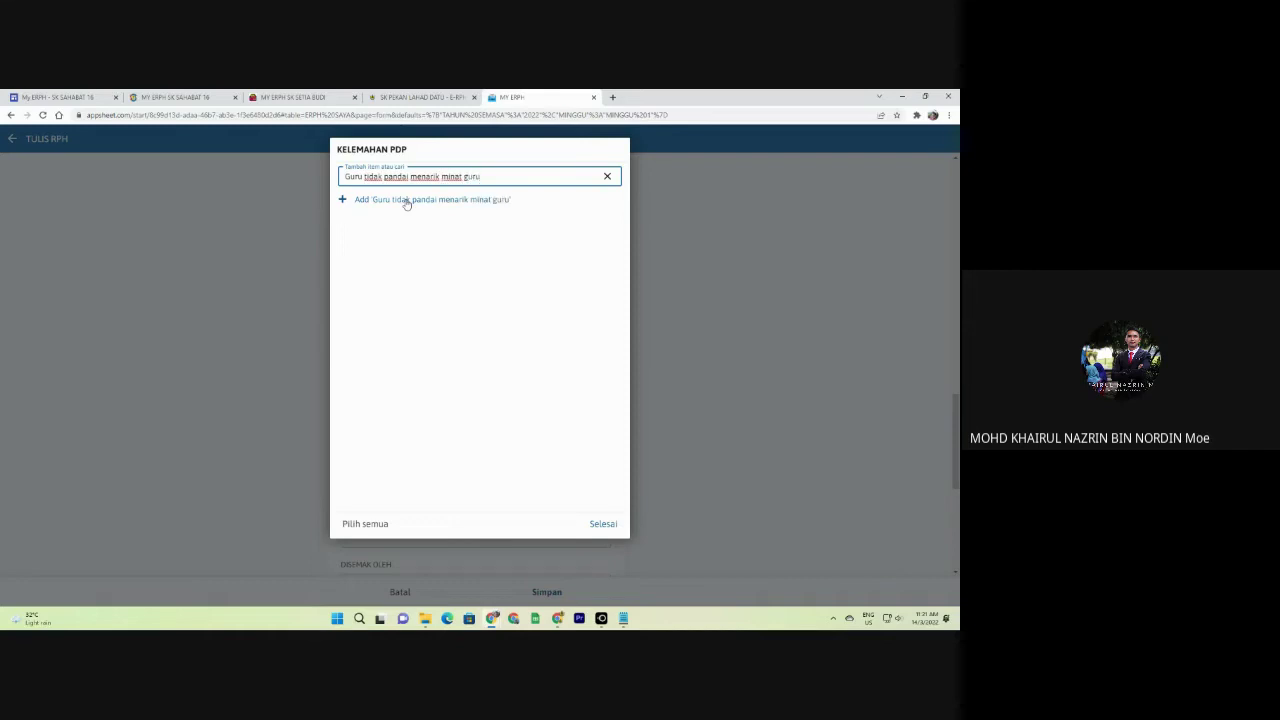
pyautogui.write('urid')
pyautogui.click(481, 206)
pyautogui.click(607, 524)
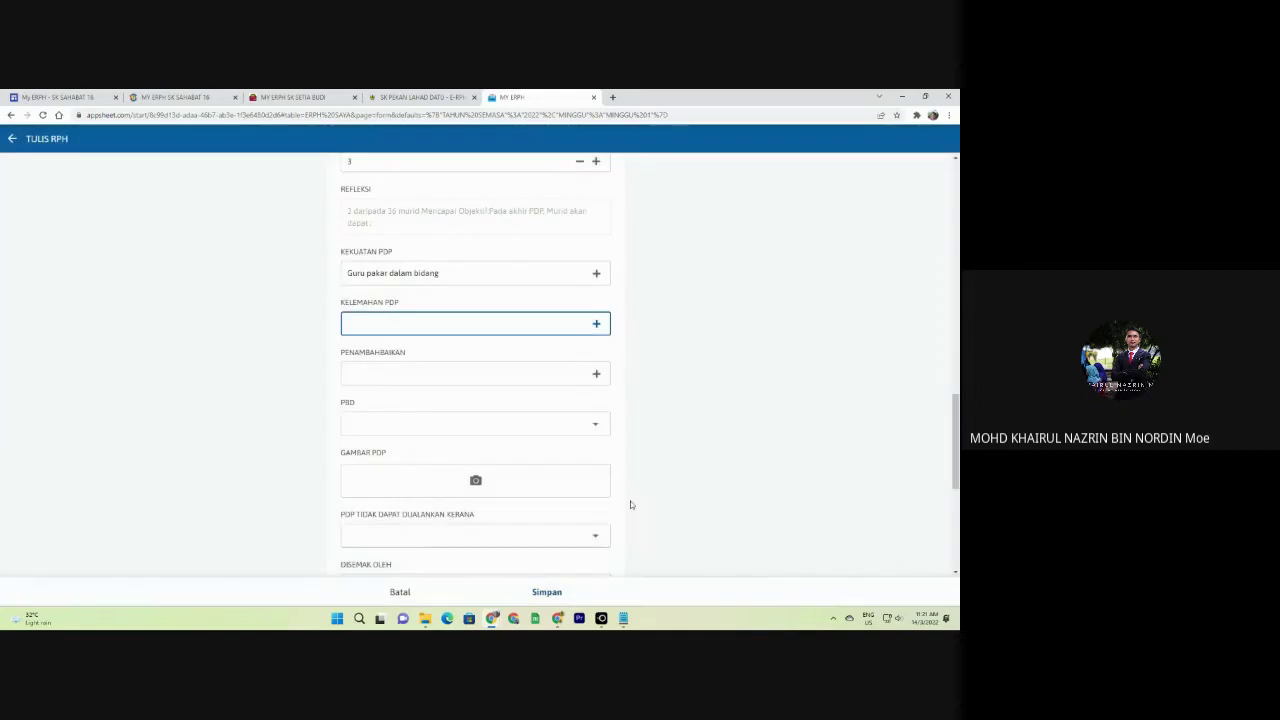
# Set the improvement to 'Guru perlu membuat lebih banyak pembacaan'.
pyautogui.click(373, 386)
pyautogui.write('Gurt')
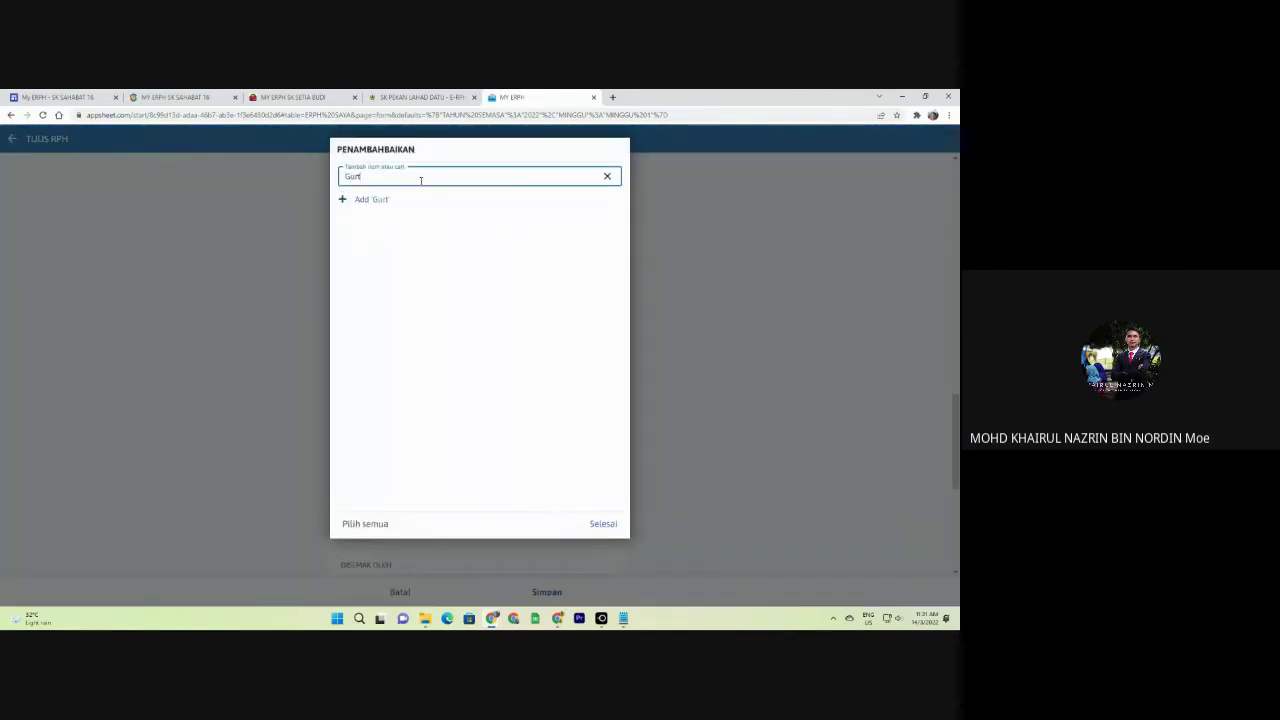
pyautogui.write('u')
pyautogui.press('BackSpace')
pyautogui.press('BackSpace')
pyautogui.write('u memberi pengen')
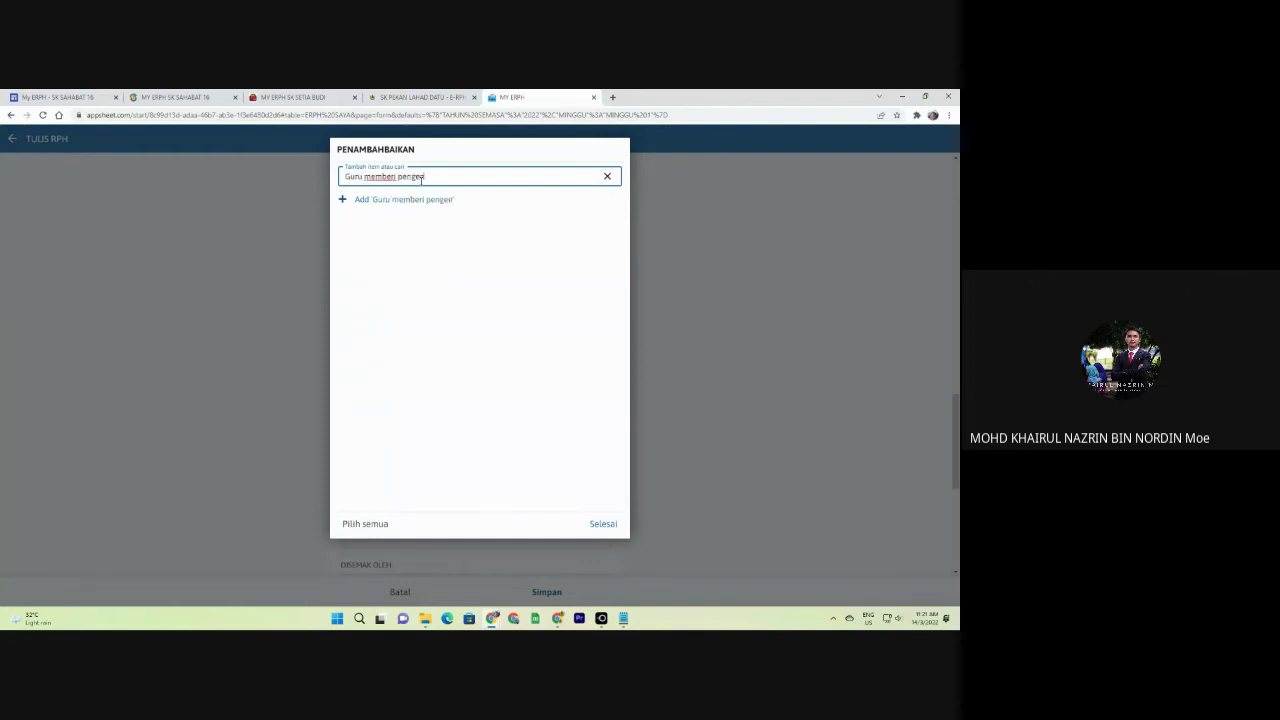
pyautogui.write('alan PDP emnggunakan ICT')
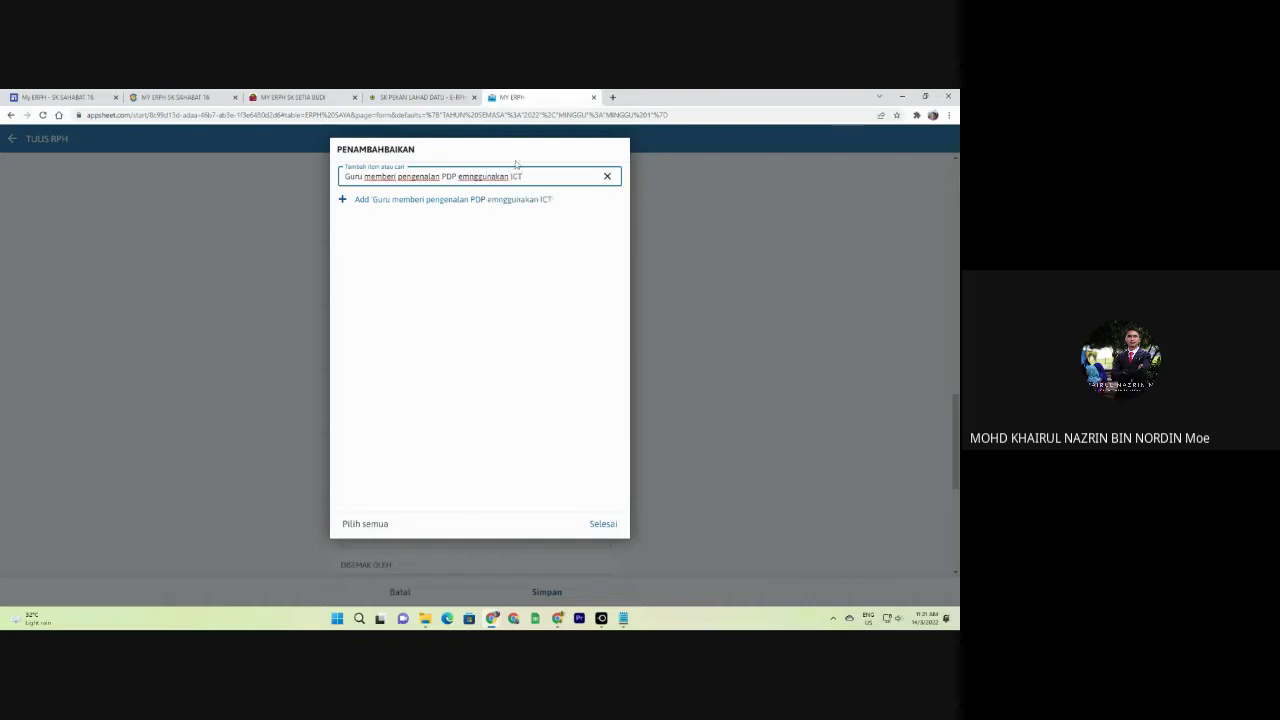
pyautogui.click(491, 199)
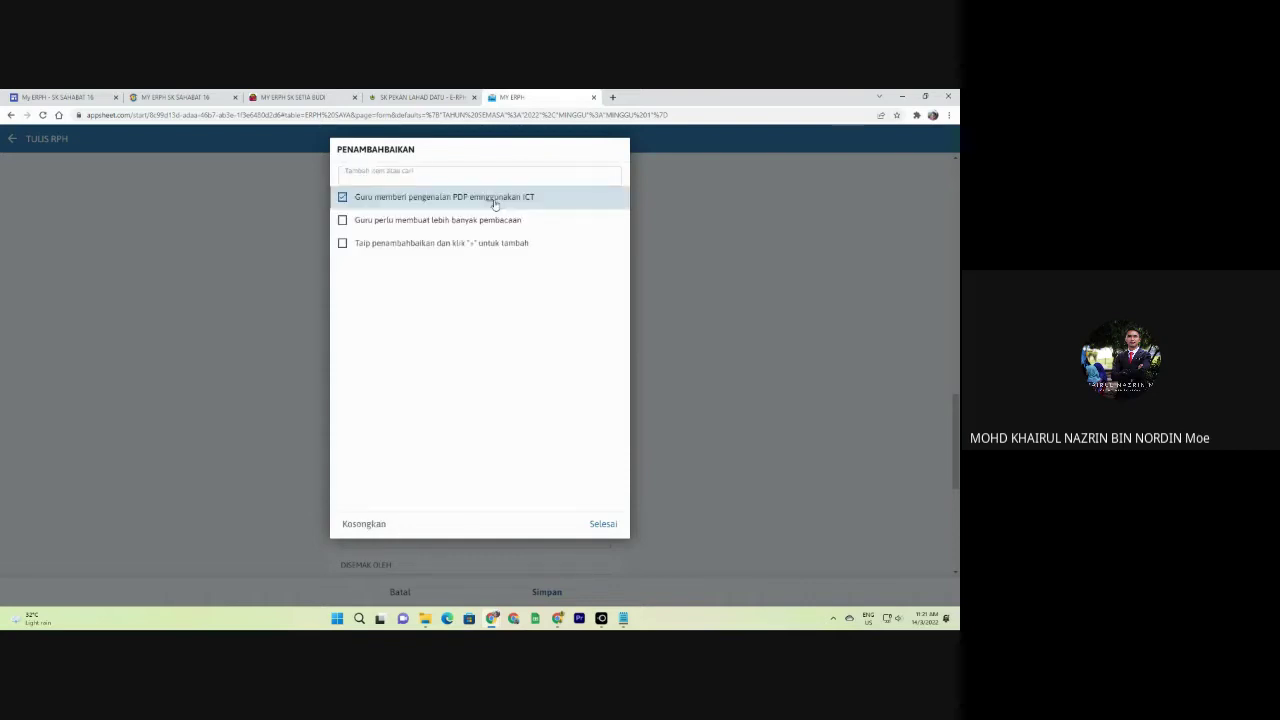
pyautogui.rightClick(491, 200)
pyautogui.click(601, 530)
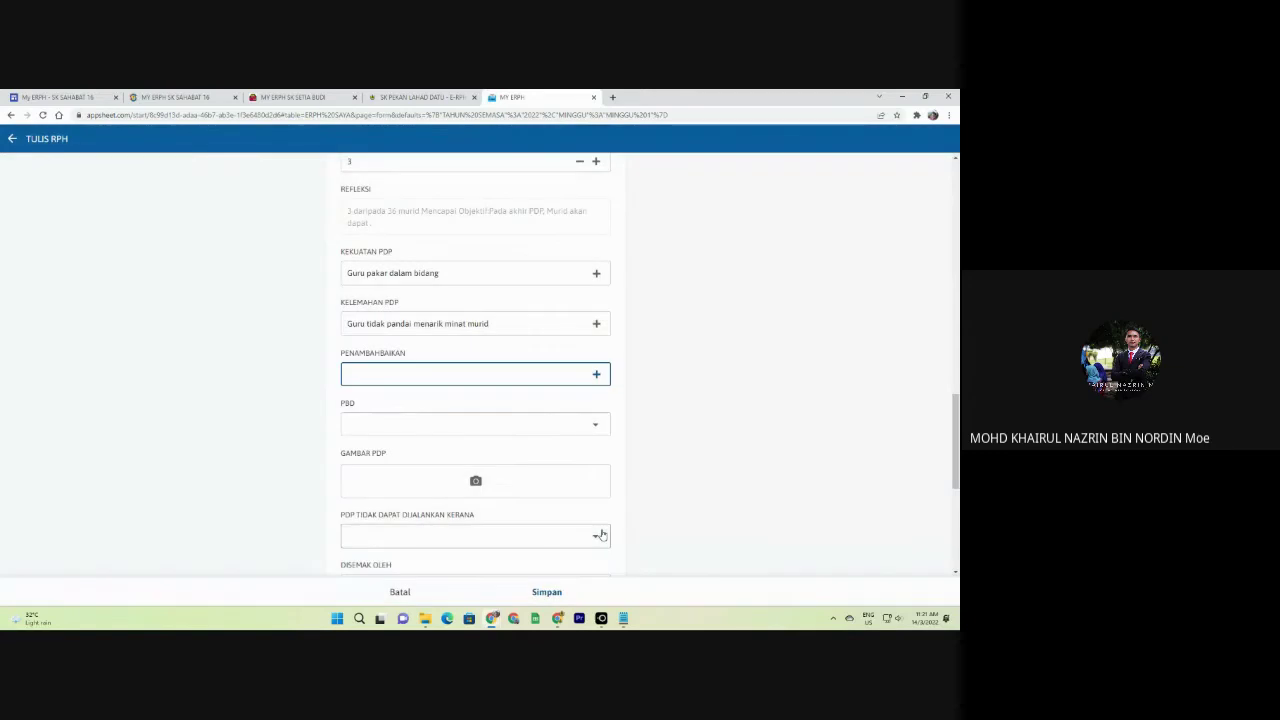
pyautogui.click(413, 377)
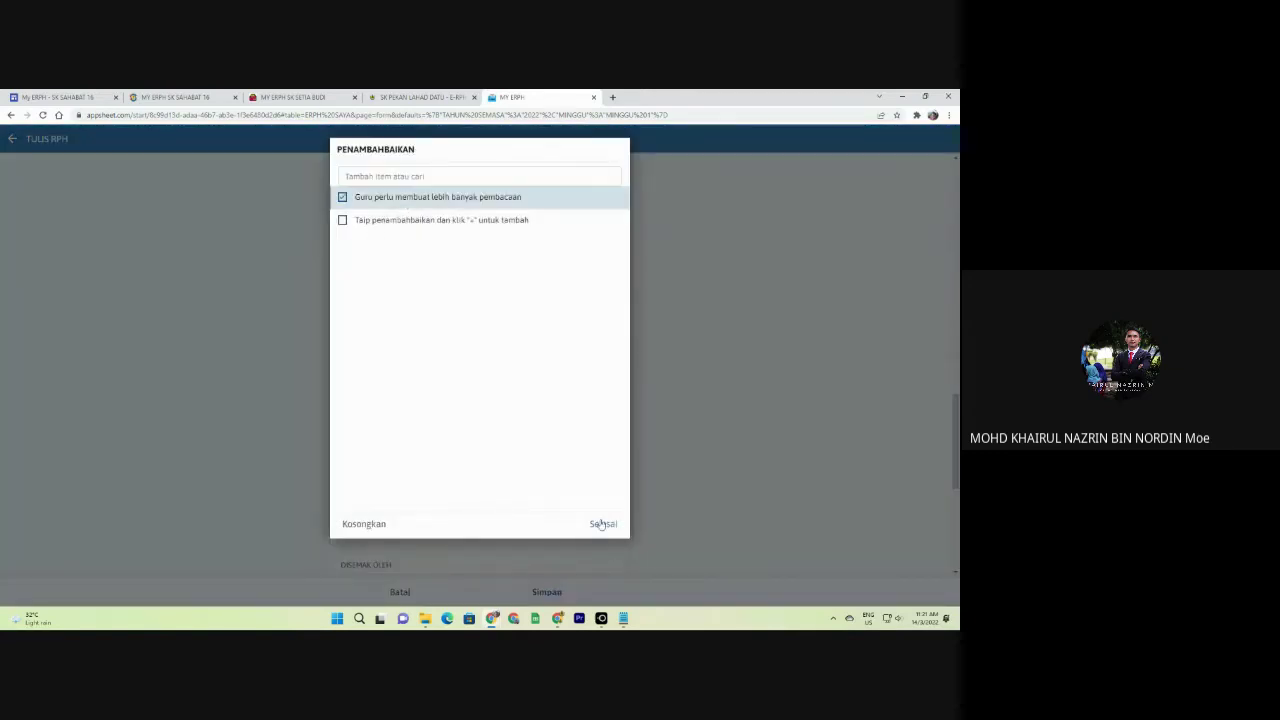
pyautogui.click(601, 524)
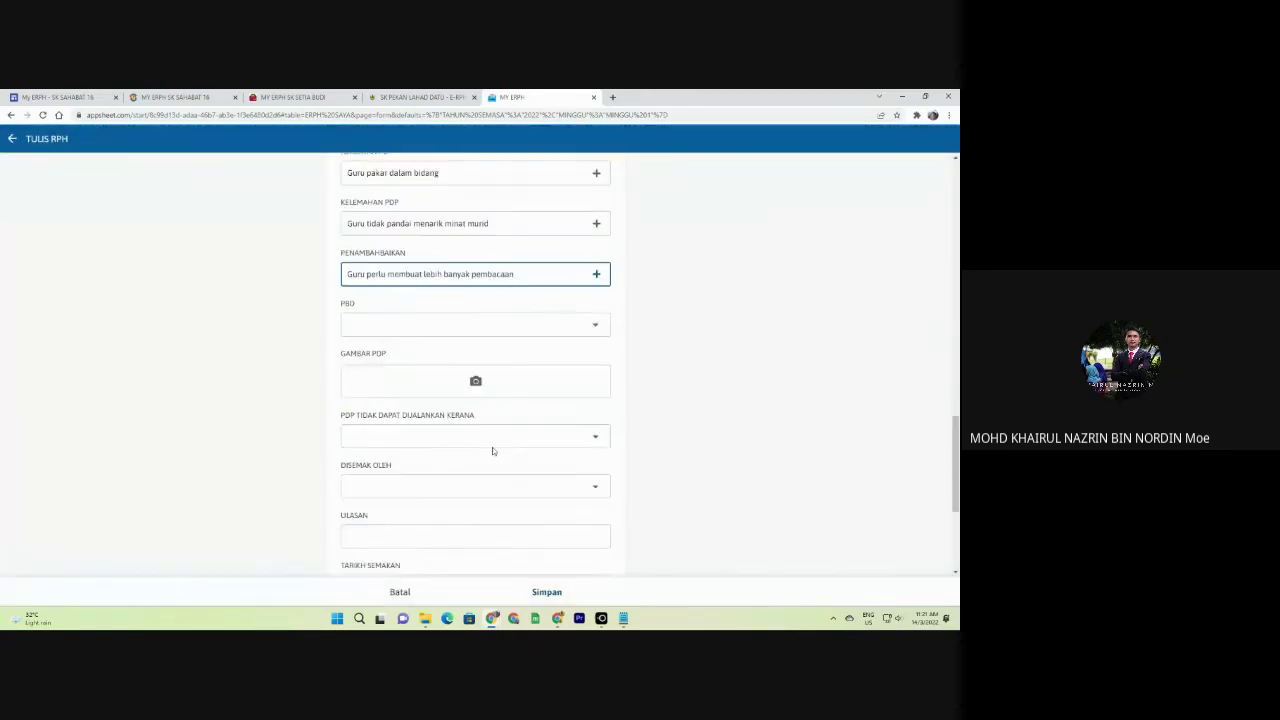
# Set PBD to YA and cancel the lesson plan form.
pyautogui.click(363, 326)
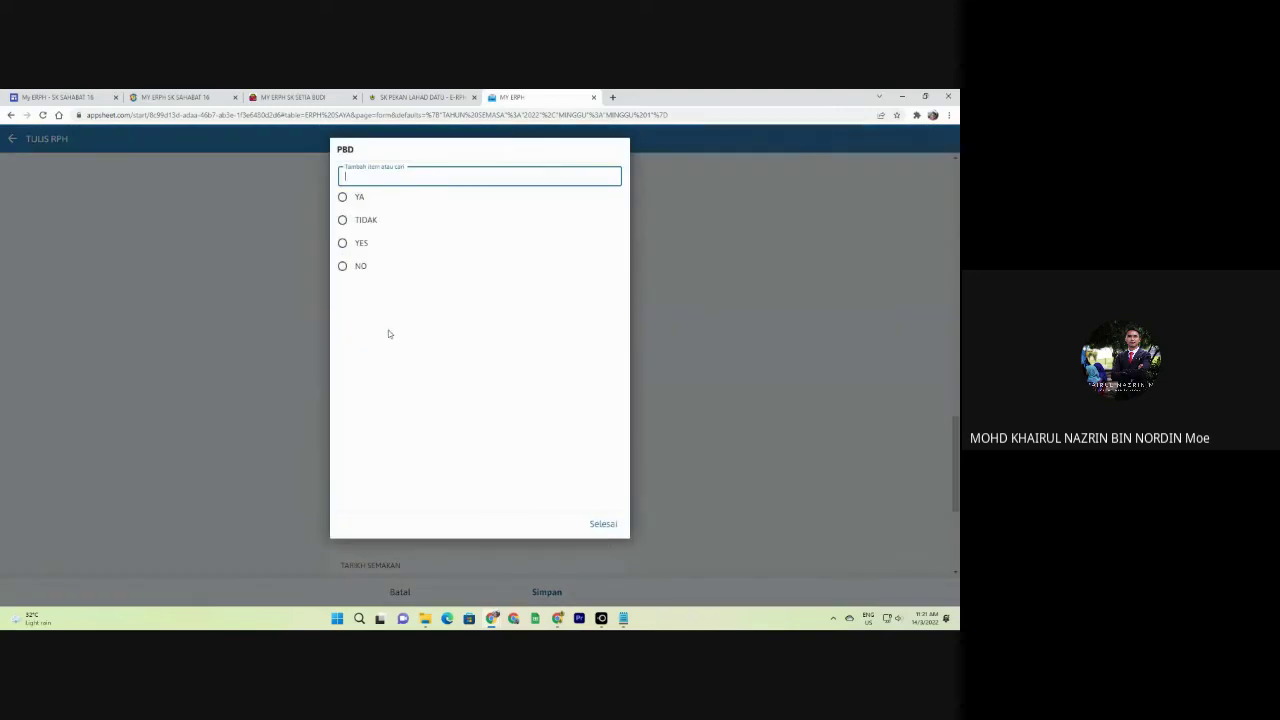
pyautogui.click(358, 197)
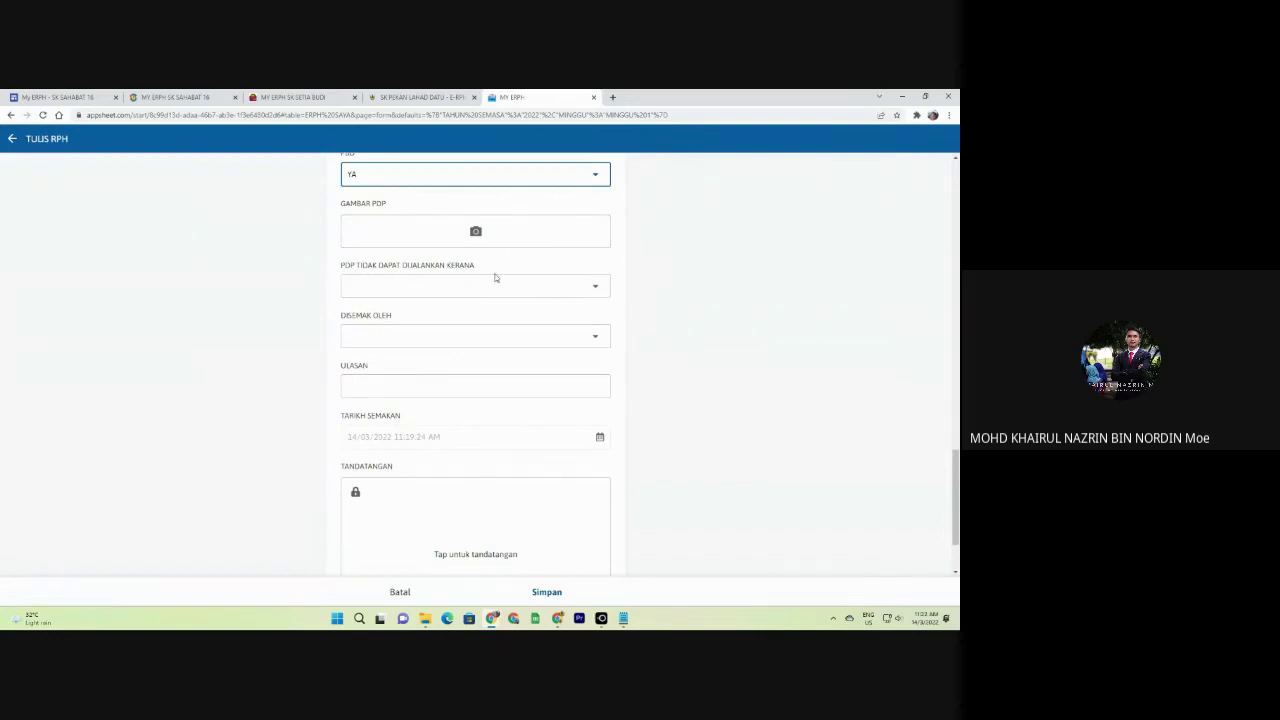
pyautogui.click(400, 592)
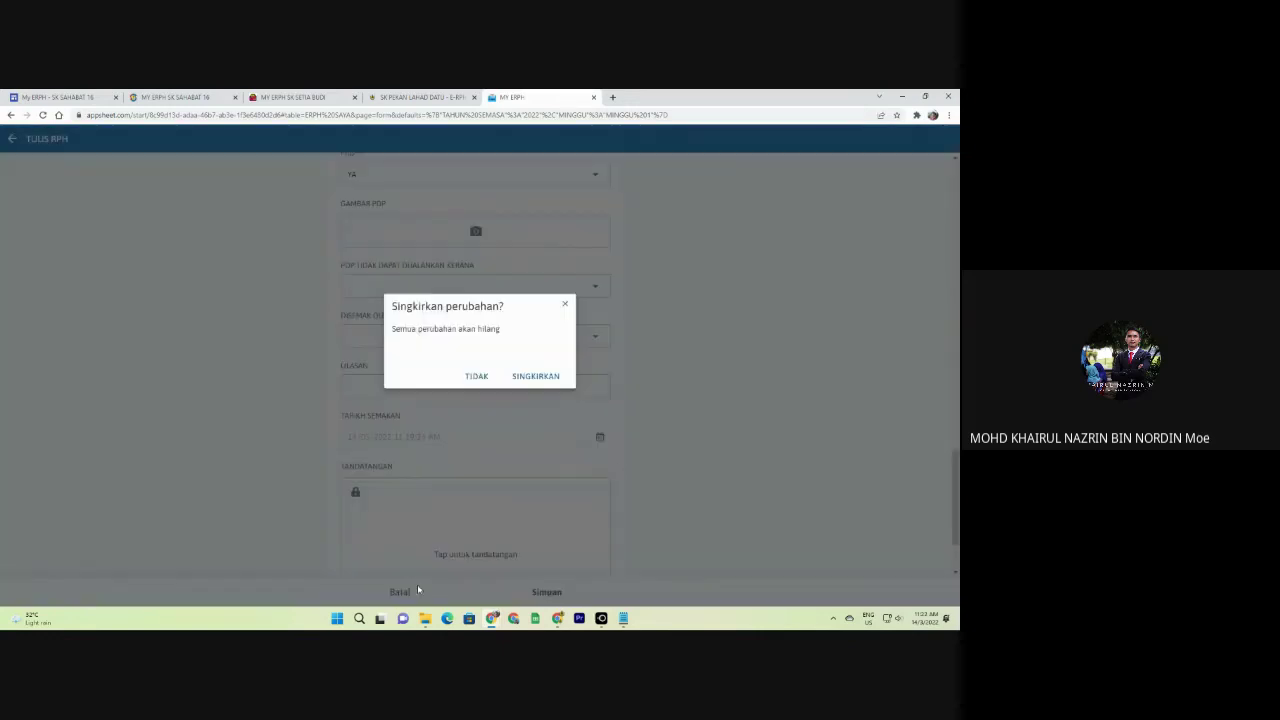
# Discard the changes and open the first TAHAP 1 teacher's 2022 week 43 plans.
pyautogui.click(537, 374)
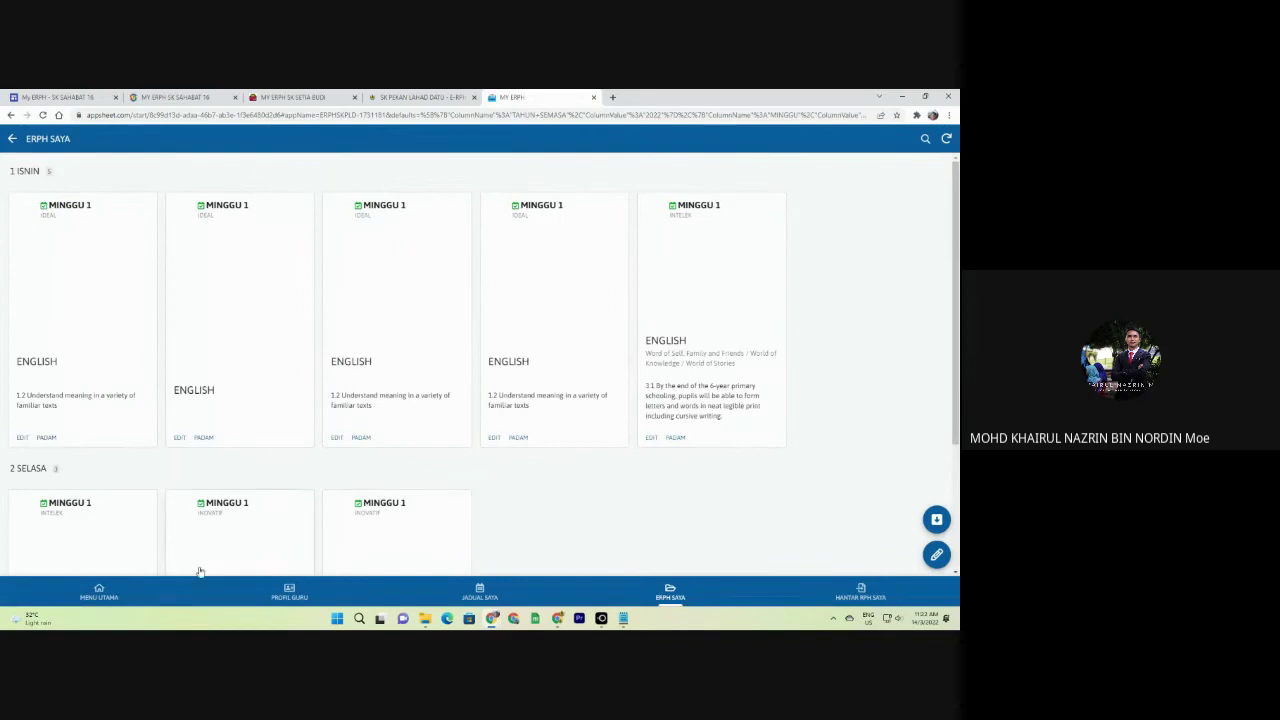
pyautogui.click(175, 592)
pyautogui.click(85, 393)
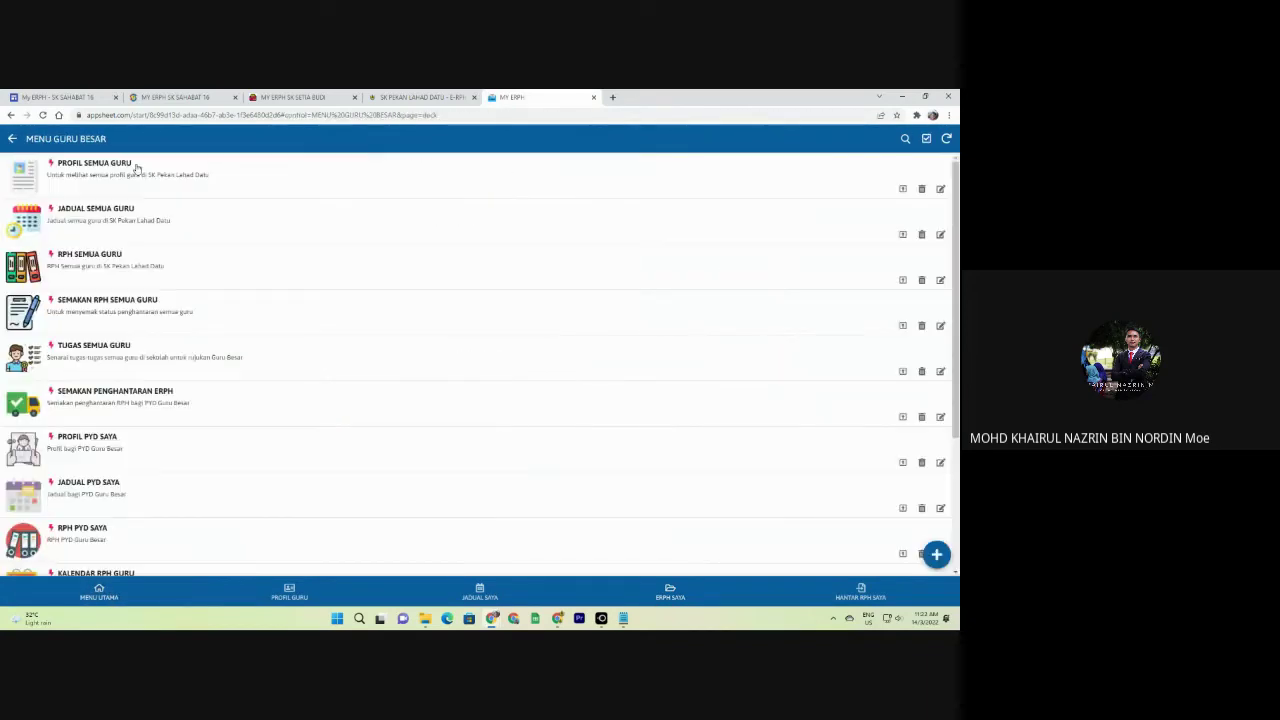
pyautogui.click(85, 285)
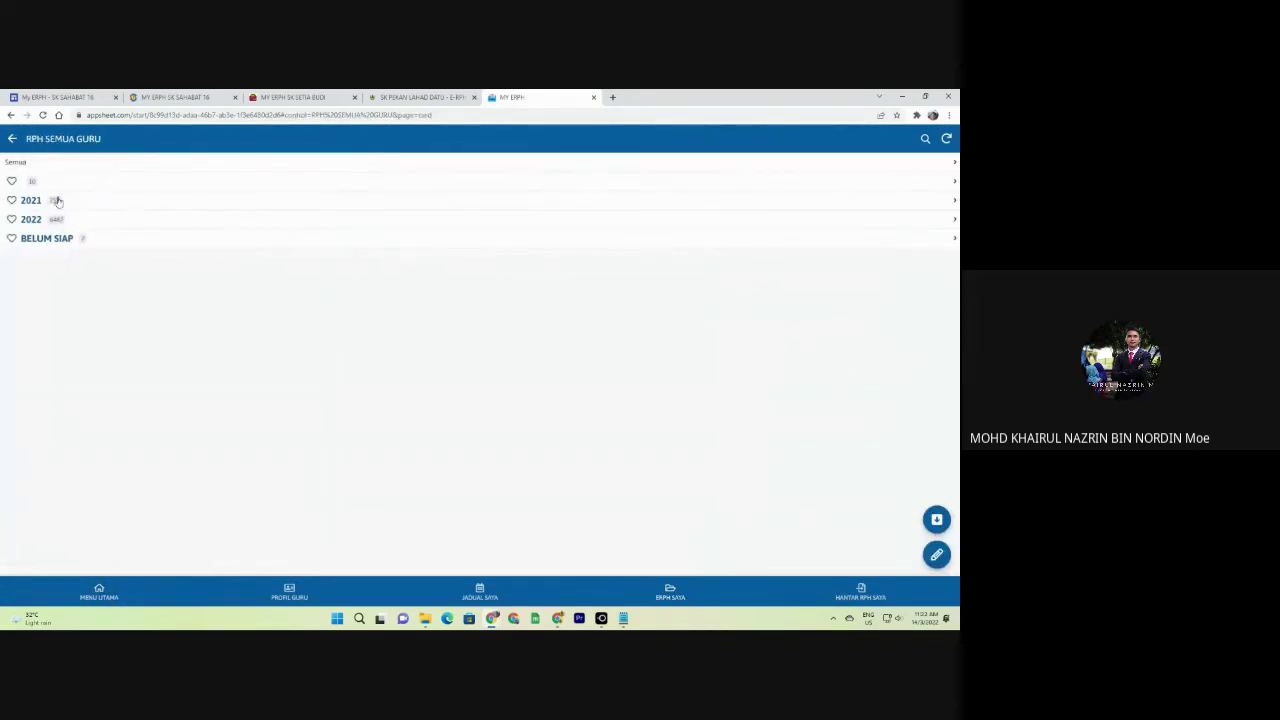
pyautogui.click(49, 219)
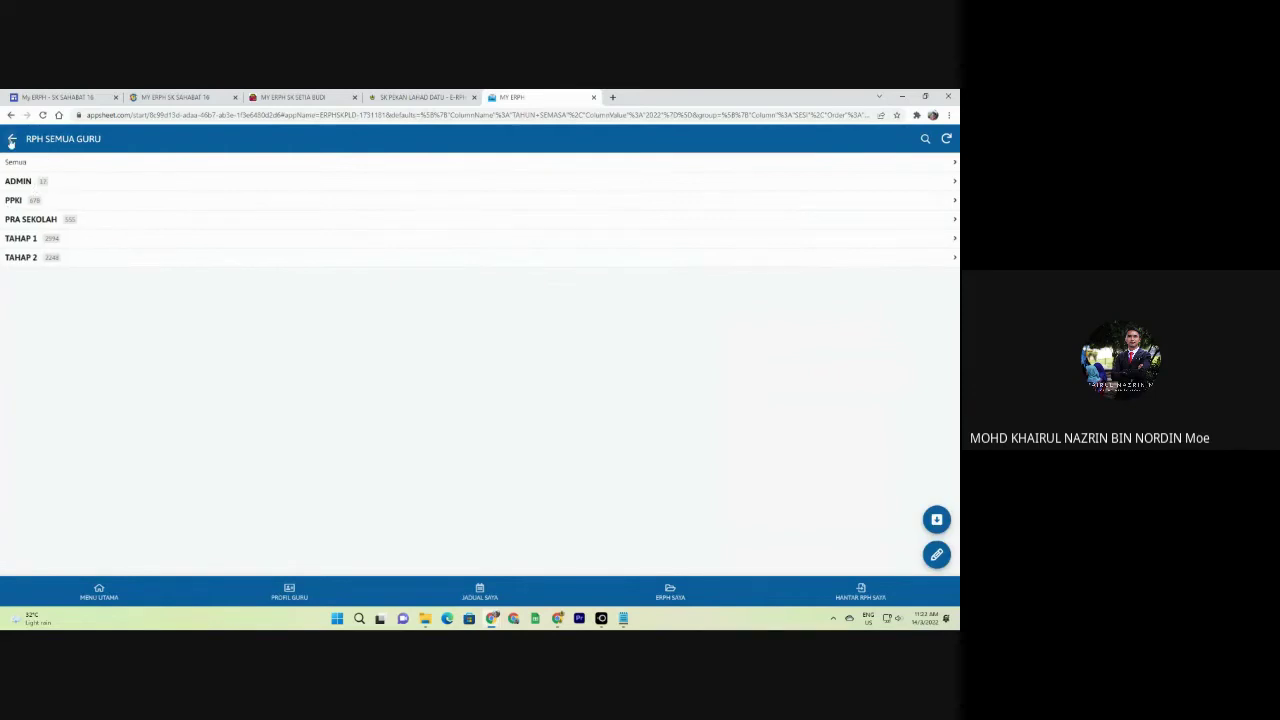
pyautogui.click(40, 236)
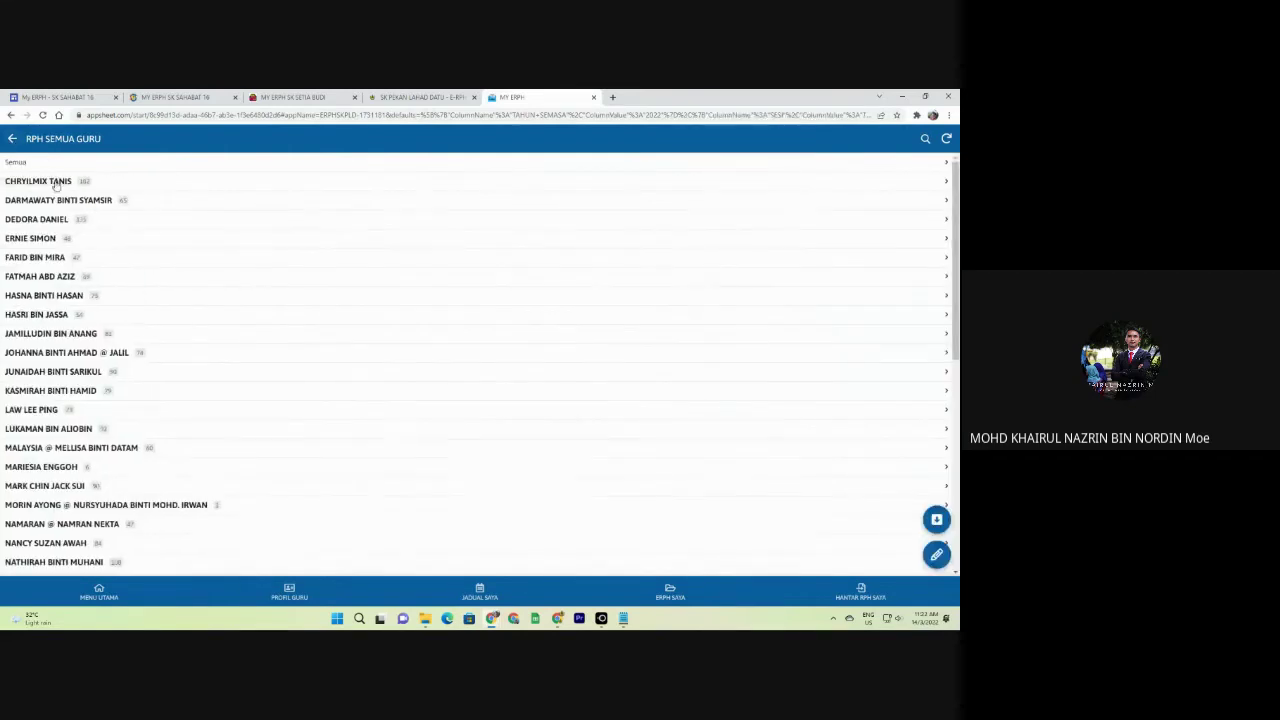
pyautogui.click(57, 182)
pyautogui.click(50, 182)
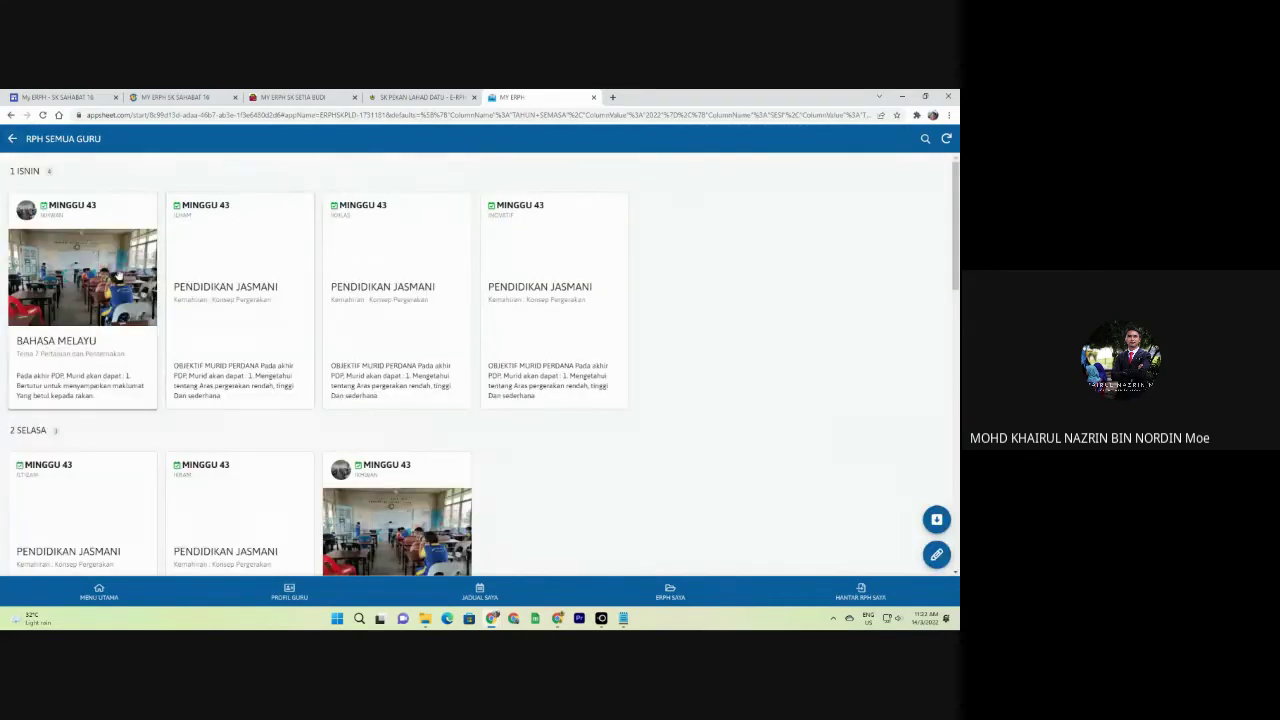
# Read the BAHASA MELAYU plan details, then back out to the teacher groups list.
pyautogui.click(73, 272)
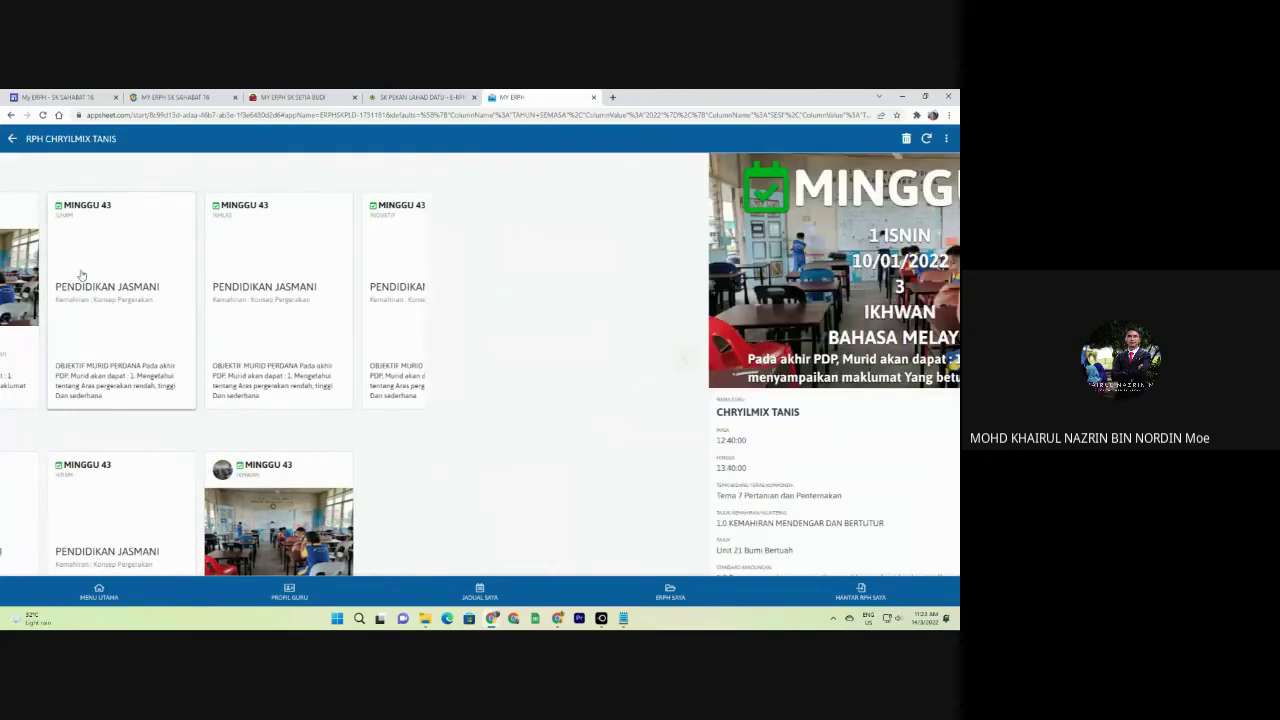
pyautogui.scroll(-2, 504, 389)
pyautogui.scroll(-3, 506, 400)
pyautogui.scroll(5, 480, 380)
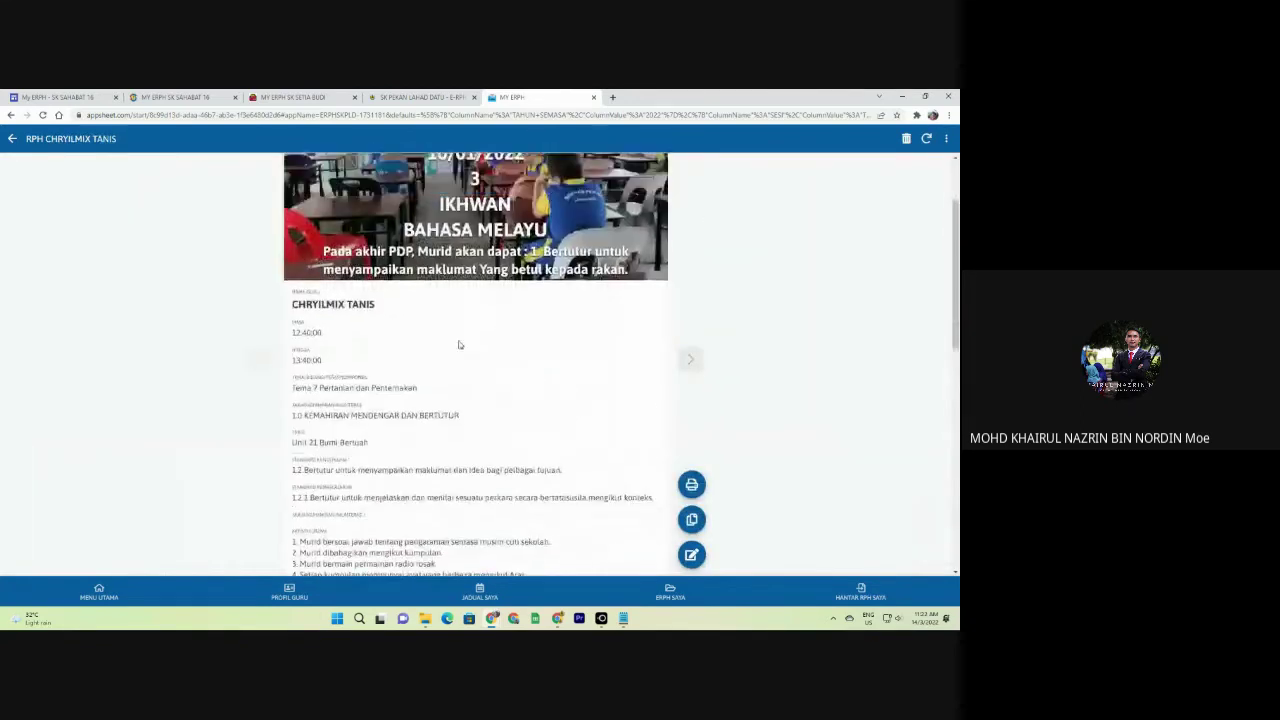
pyautogui.click(14, 139)
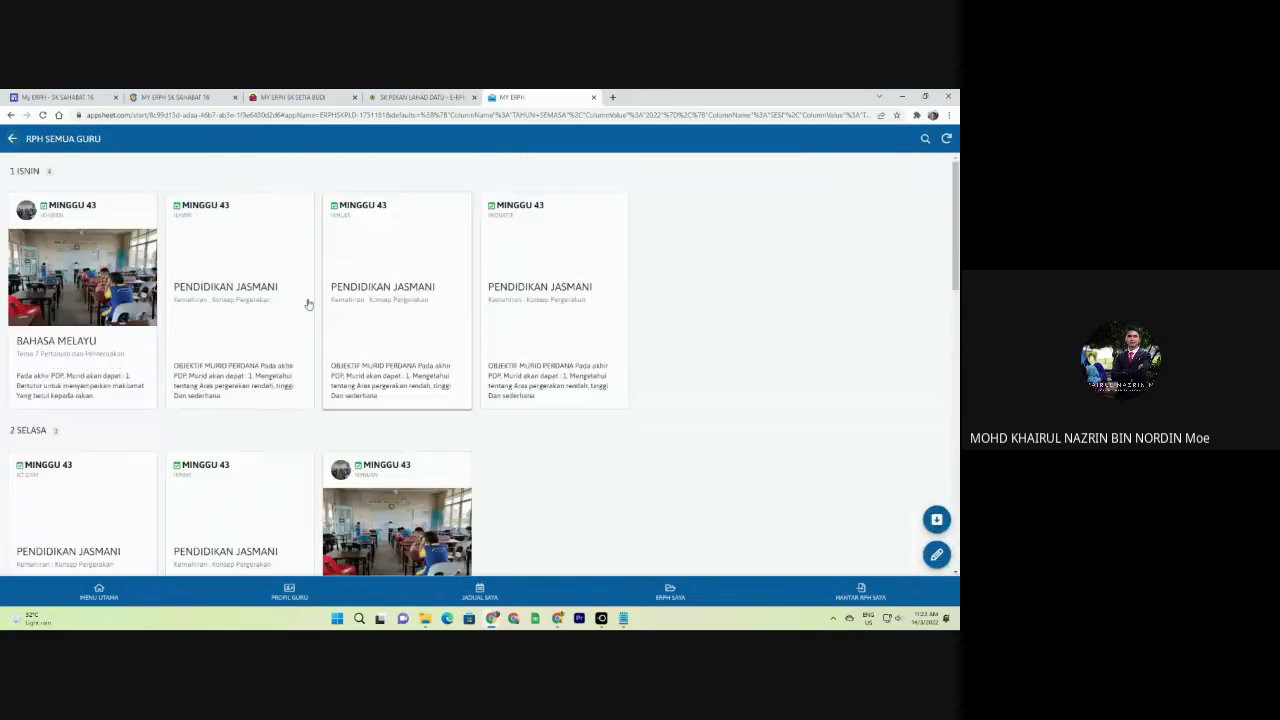
pyautogui.click(12, 139)
pyautogui.click(12, 139)
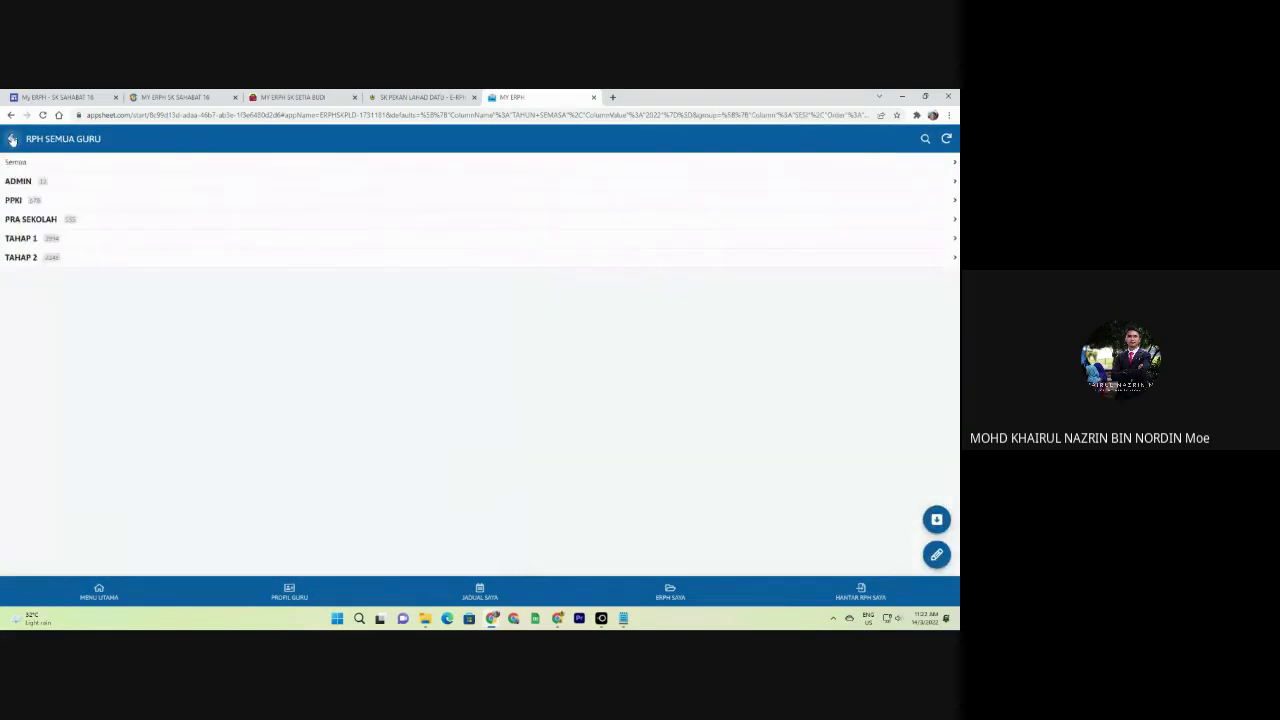
# Look at the 2021 lesson plans, then open the 2022 lesson plans from the year list.
pyautogui.click(12, 139)
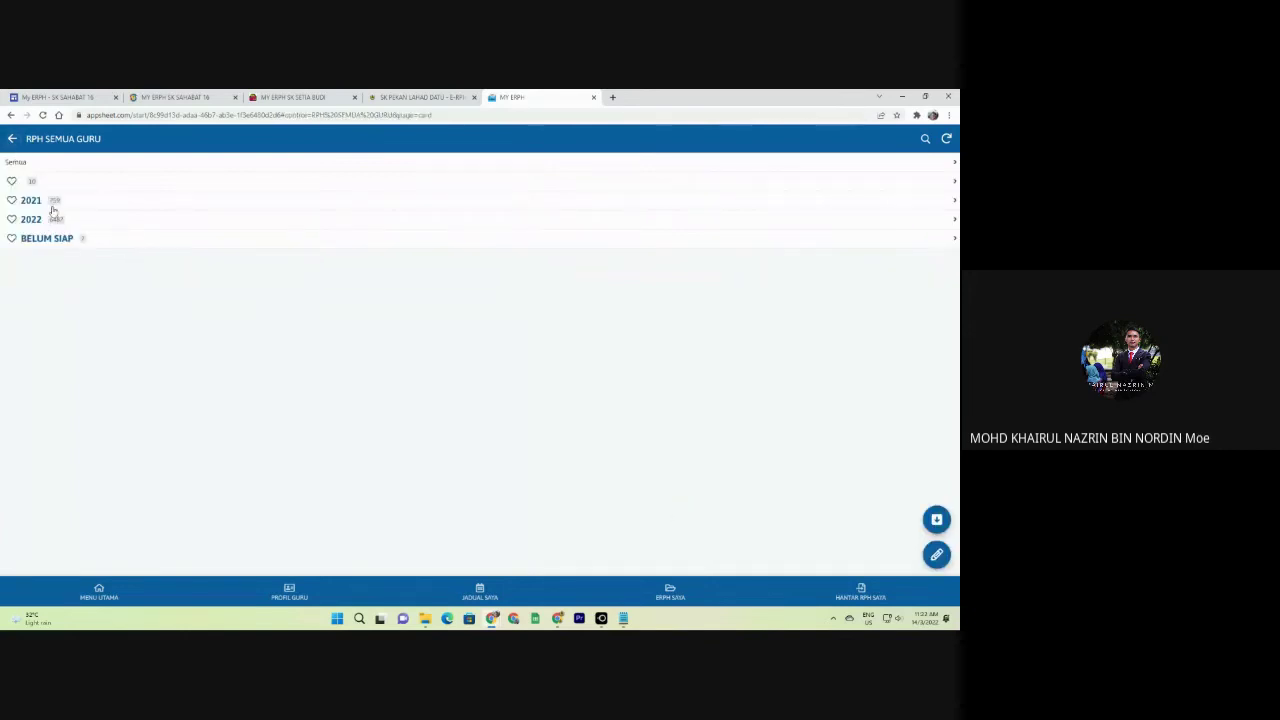
pyautogui.click(55, 203)
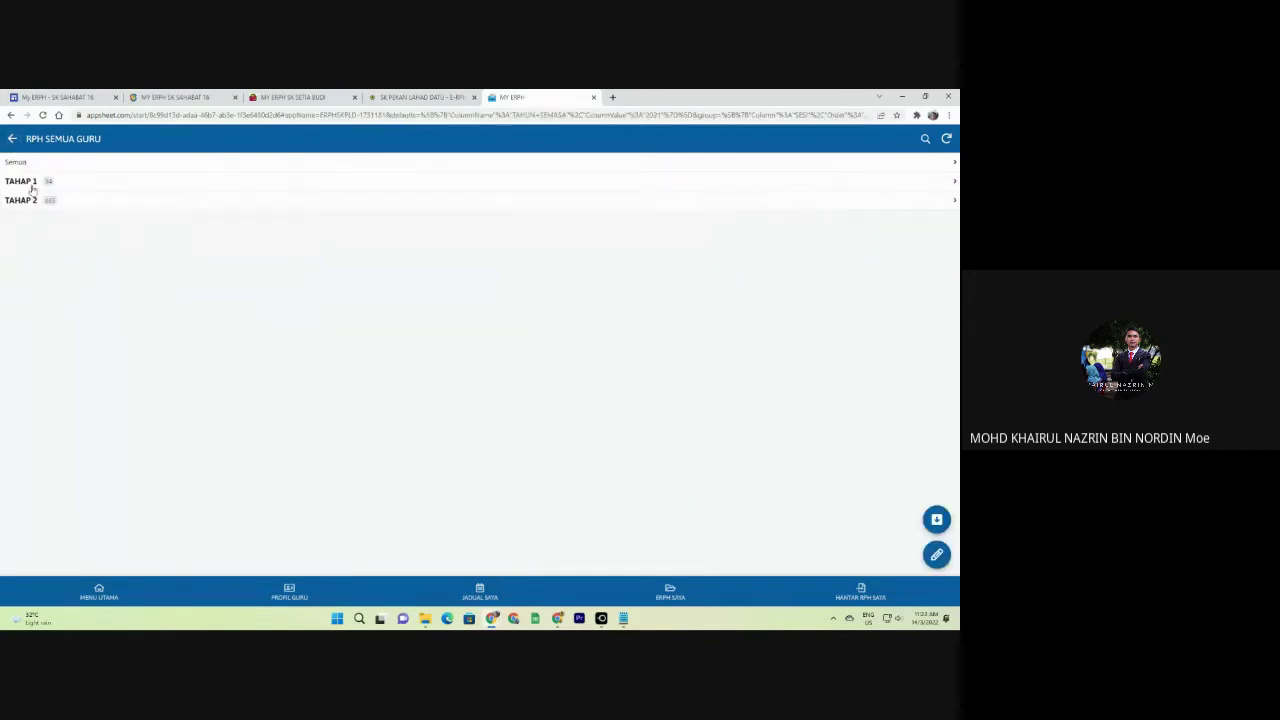
pyautogui.click(12, 139)
pyautogui.click(57, 218)
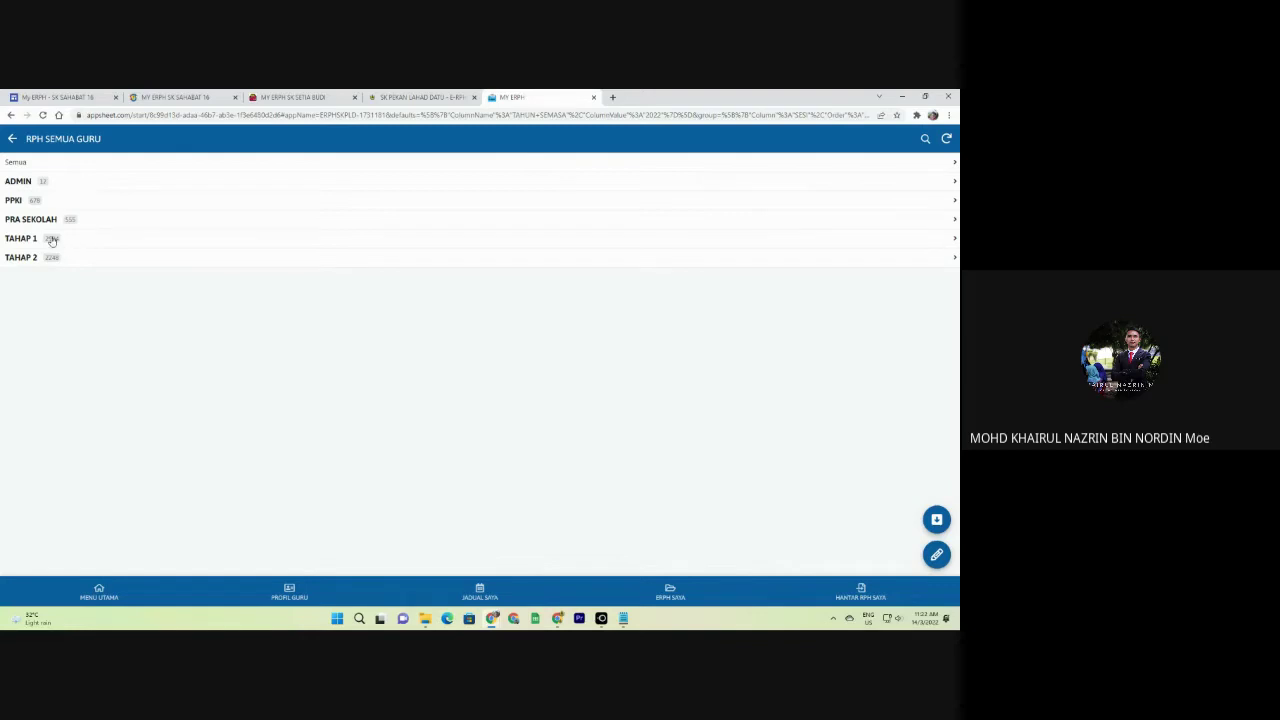
# Browse a PPKI teacher's MINGGU 45 and MINGGU 43 lesson cards, then return to SK Setia Budi's form.
pyautogui.click(30, 202)
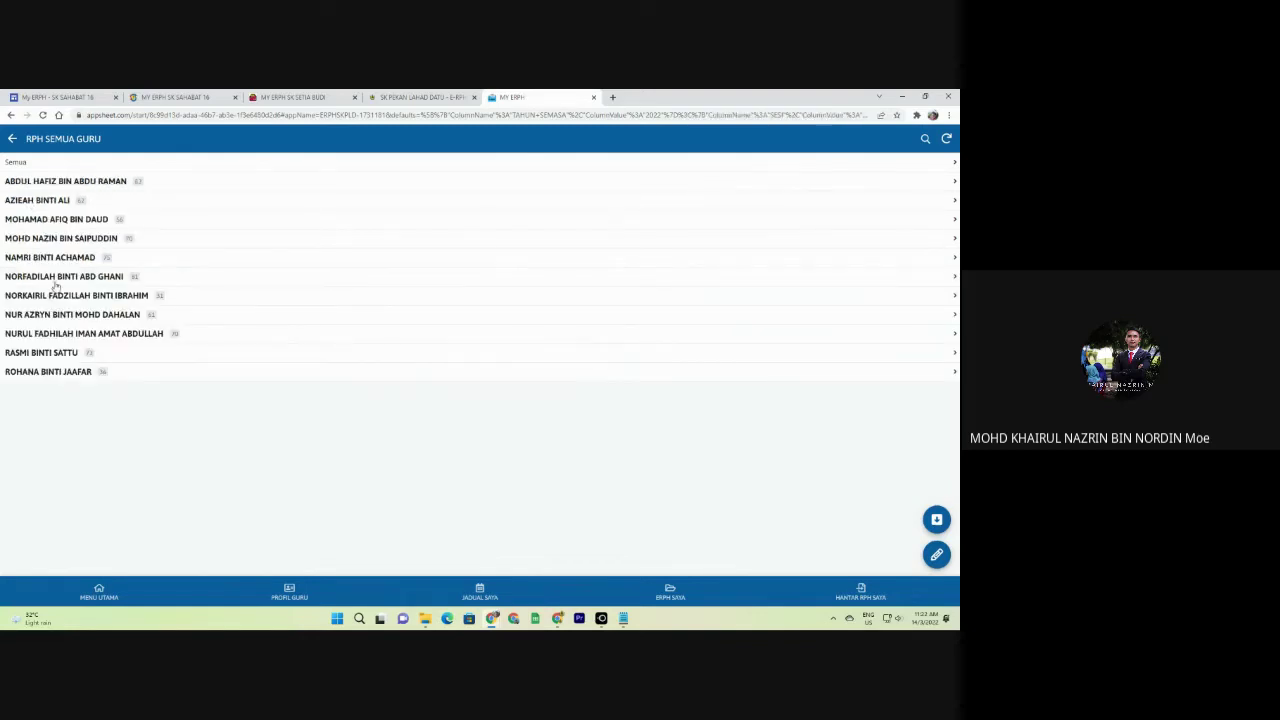
pyautogui.click(76, 186)
pyautogui.click(68, 219)
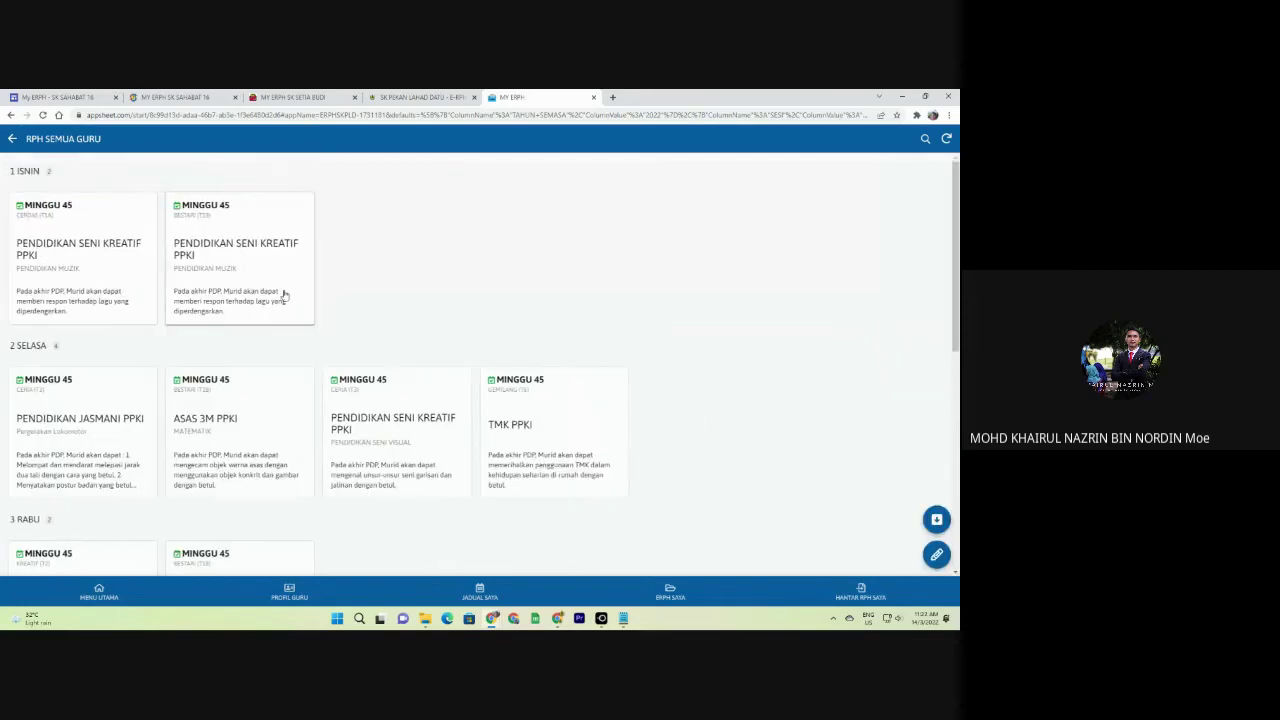
pyautogui.click(13, 139)
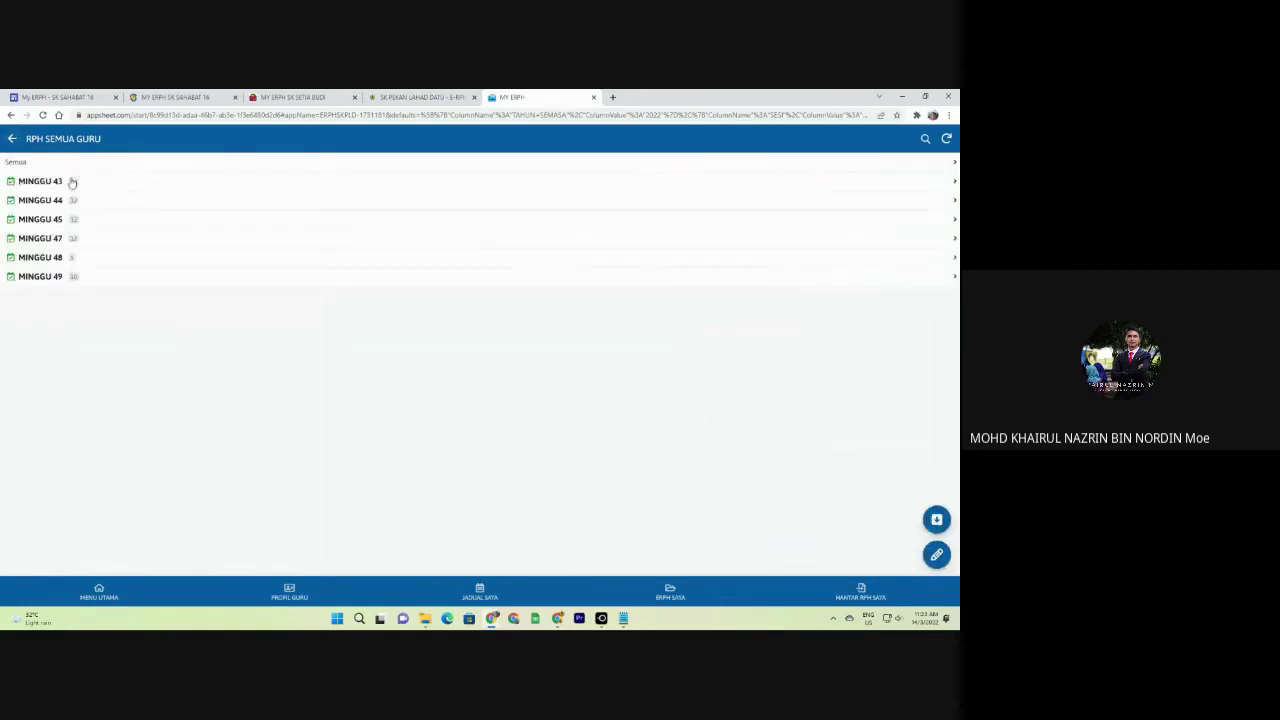
pyautogui.click(74, 184)
pyautogui.scroll(-3, 90, 244)
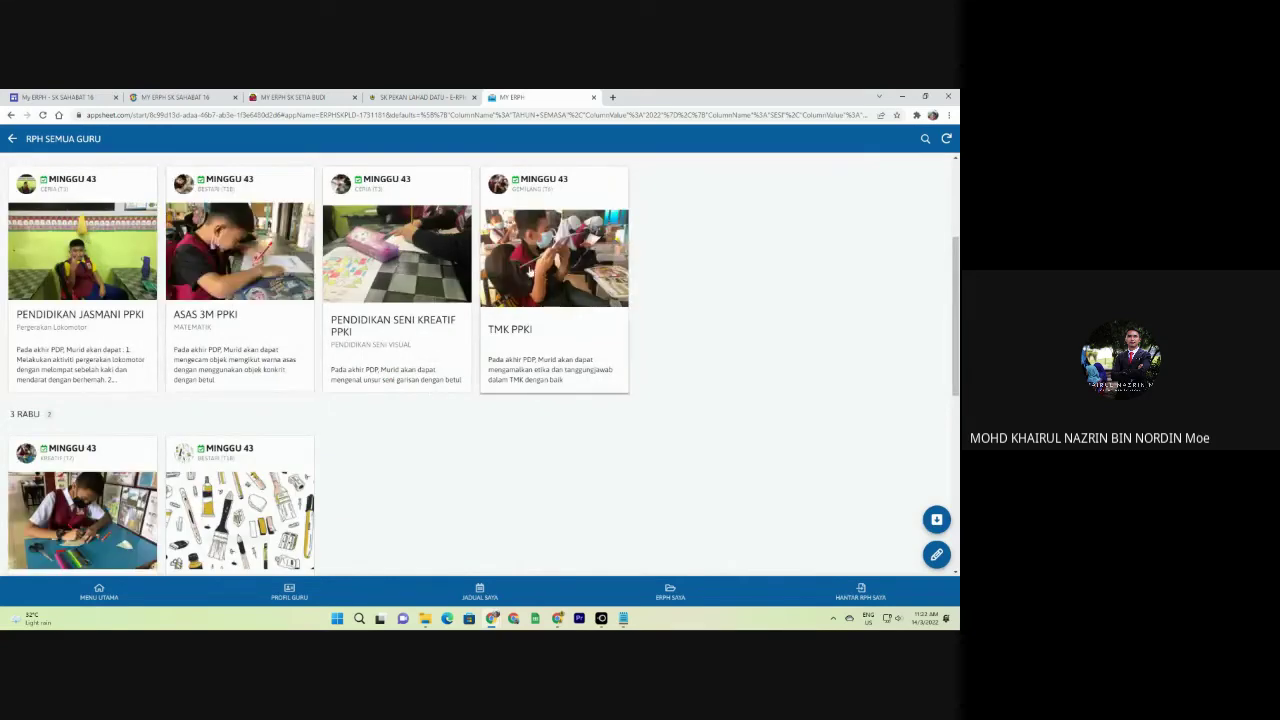
pyautogui.scroll(-2, 499, 362)
pyautogui.scroll(2, 499, 362)
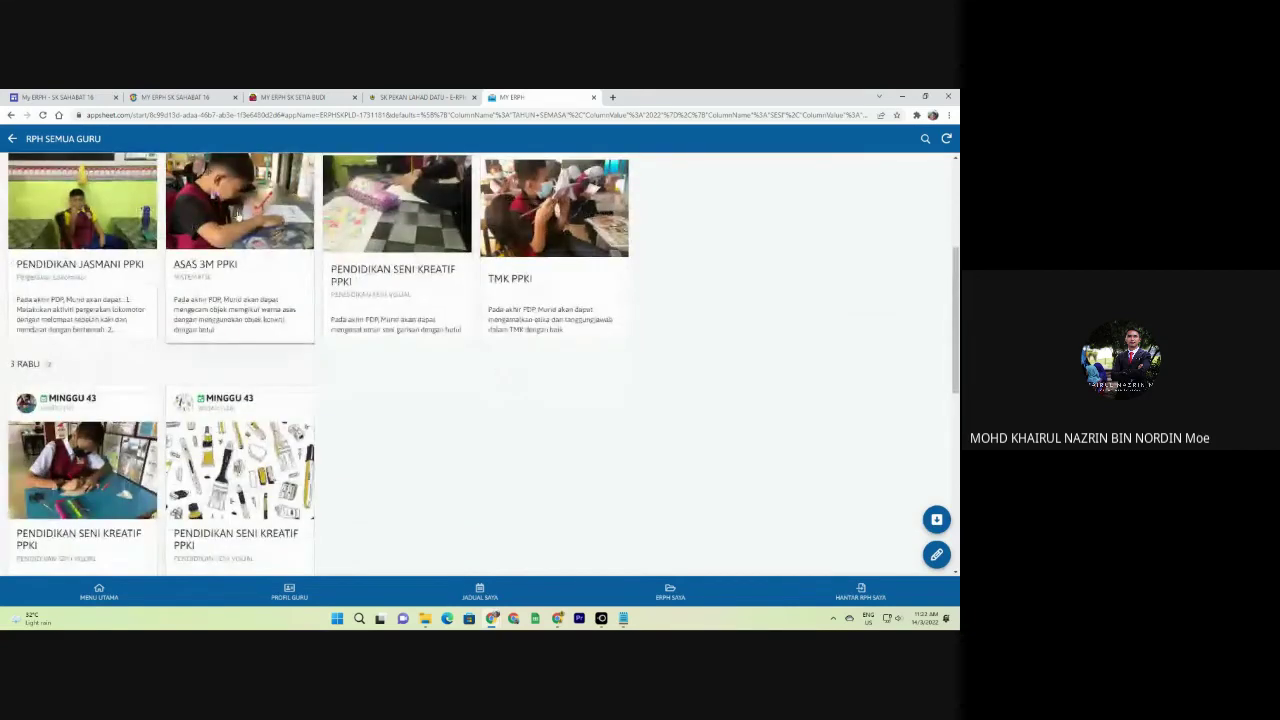
pyautogui.click(292, 97)
# Save the English plan, check it under 2022 MINGGU 1, then open the 1 AHAD 5 ARIF English entry.
pyautogui.scroll(-5, 601, 452)
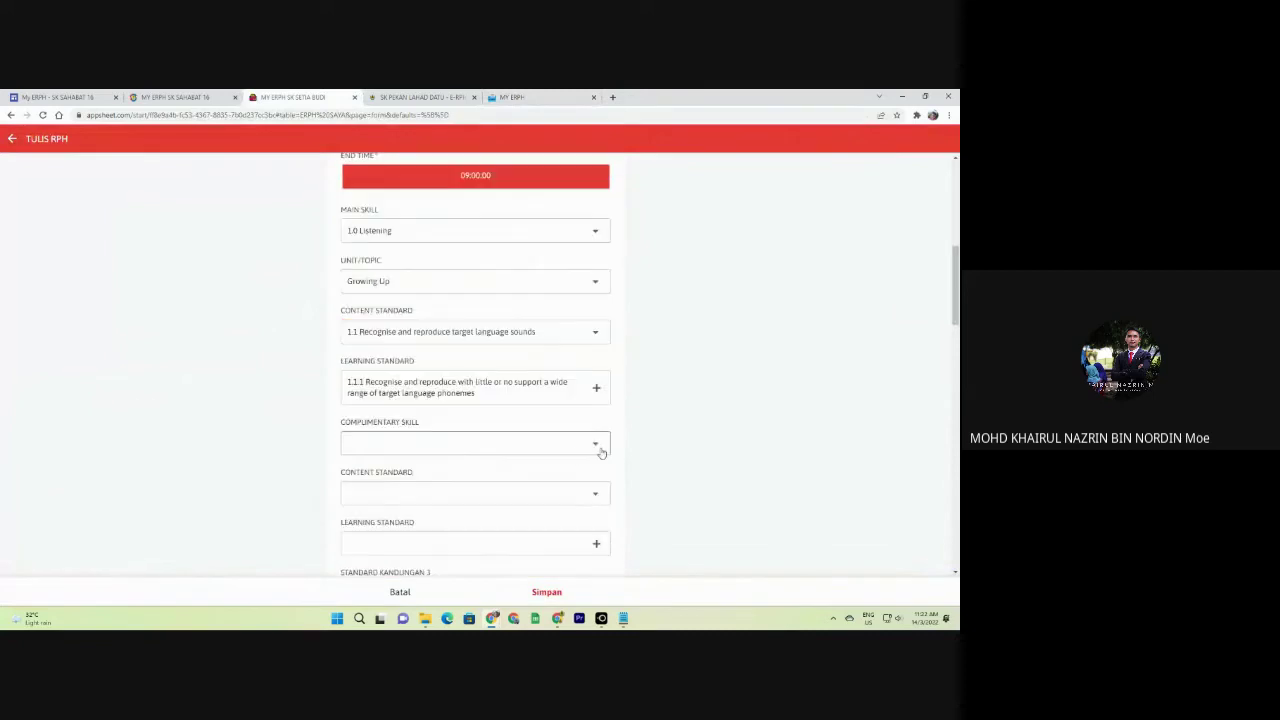
pyautogui.scroll(-10, 575, 478)
pyautogui.click(547, 592)
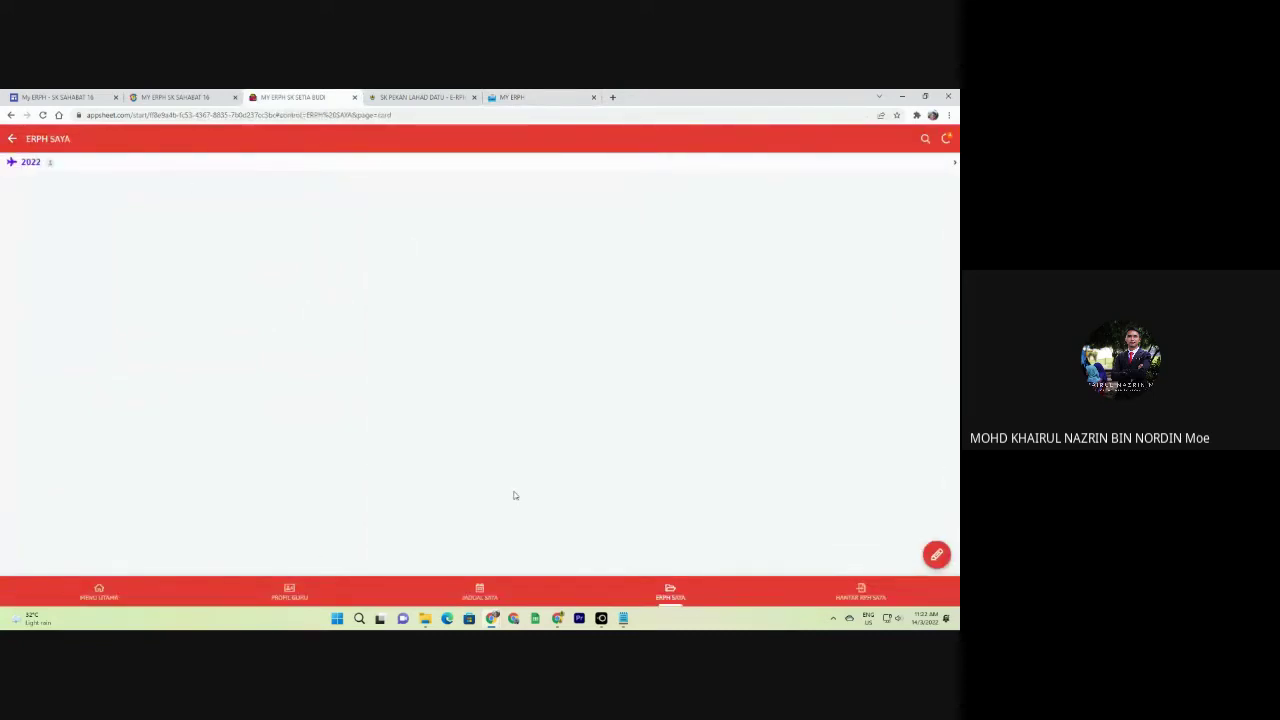
pyautogui.click(49, 163)
pyautogui.click(77, 170)
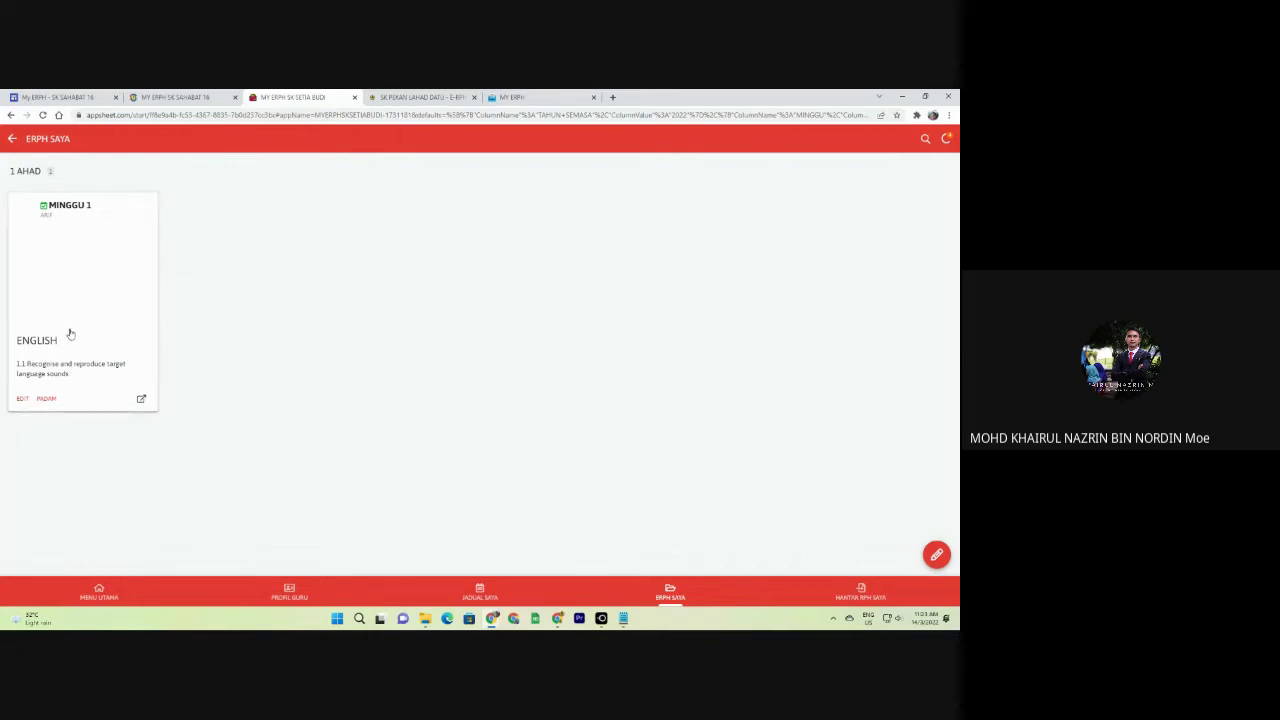
pyautogui.click(480, 592)
pyautogui.click(172, 203)
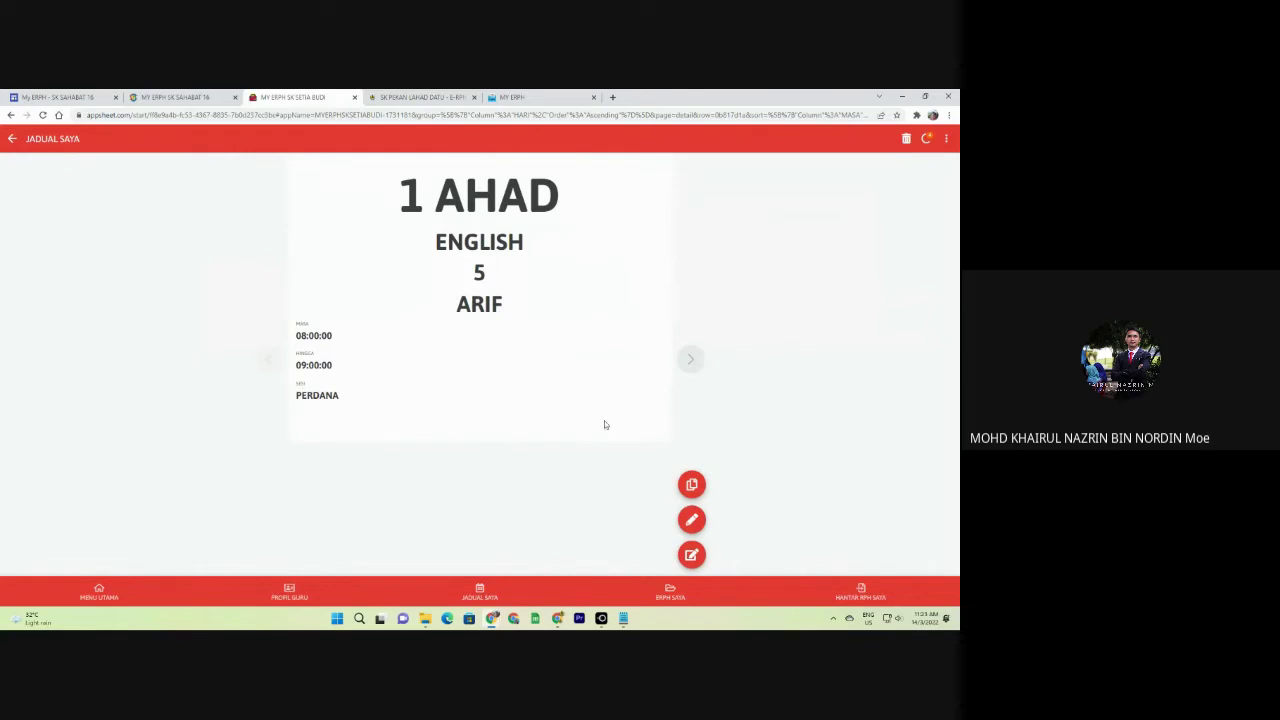
# Copy the Year 5 English 08:00–09:00 schedule entry onto 2 ISNIN.
pyautogui.click(693, 488)
pyautogui.click(552, 376)
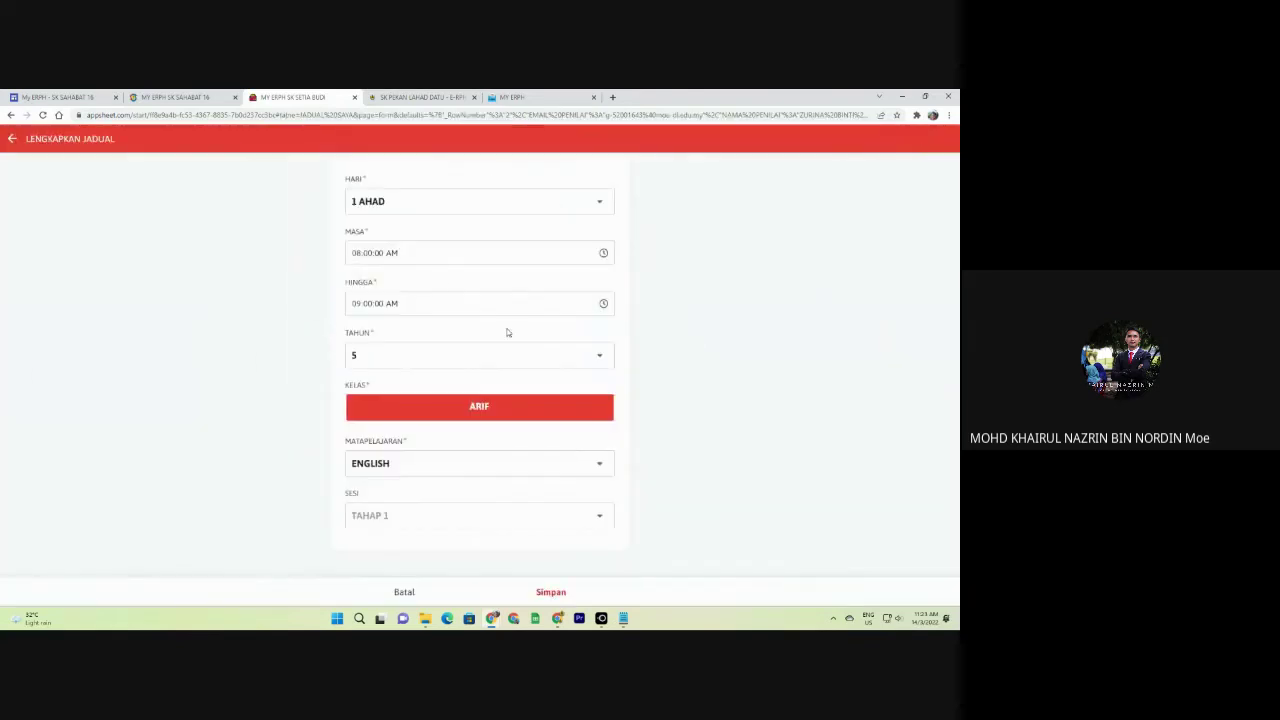
pyautogui.click(390, 203)
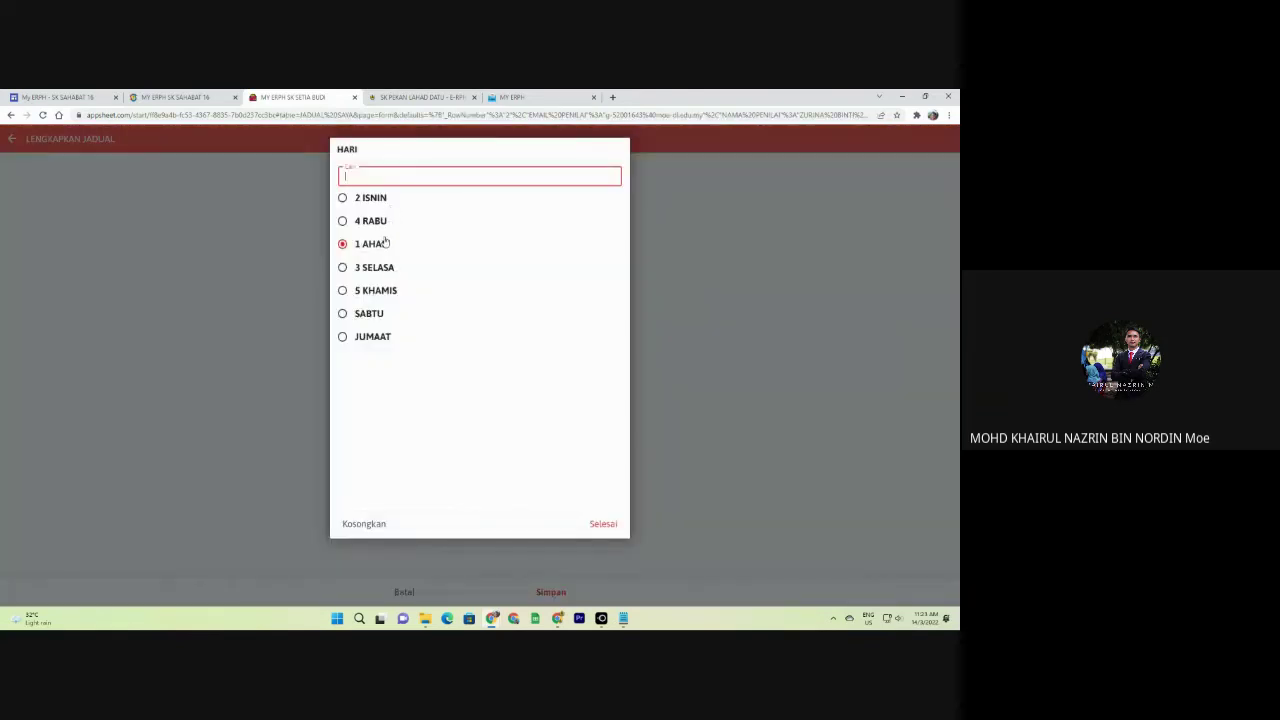
pyautogui.click(379, 205)
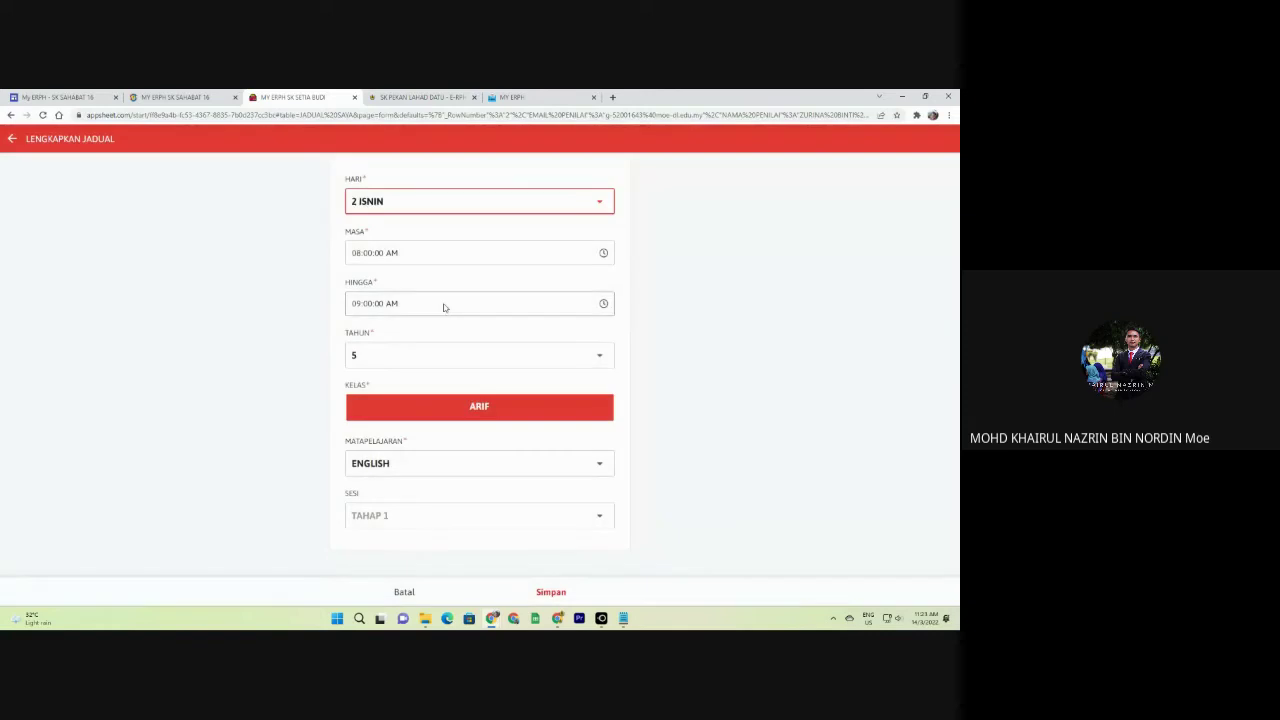
pyautogui.click(550, 592)
# Make another copy of the entry for 4 RABU.
pyautogui.click(691, 484)
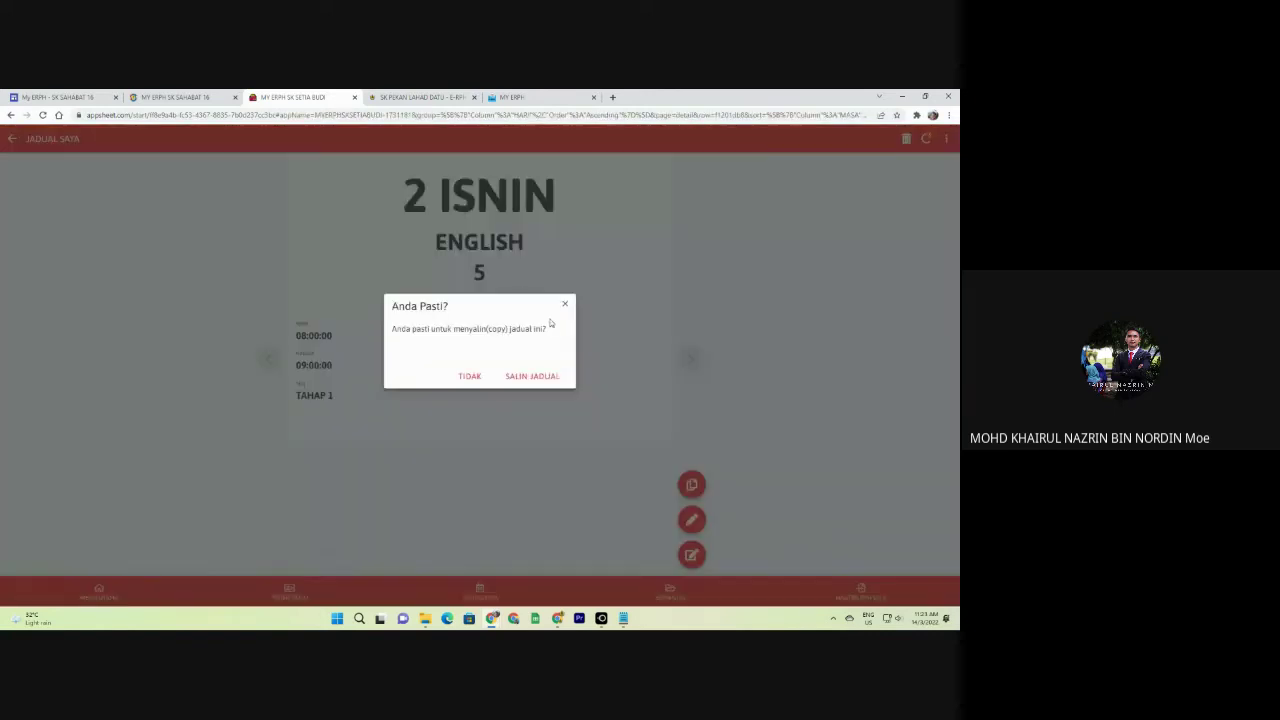
pyautogui.click(528, 377)
pyautogui.click(452, 205)
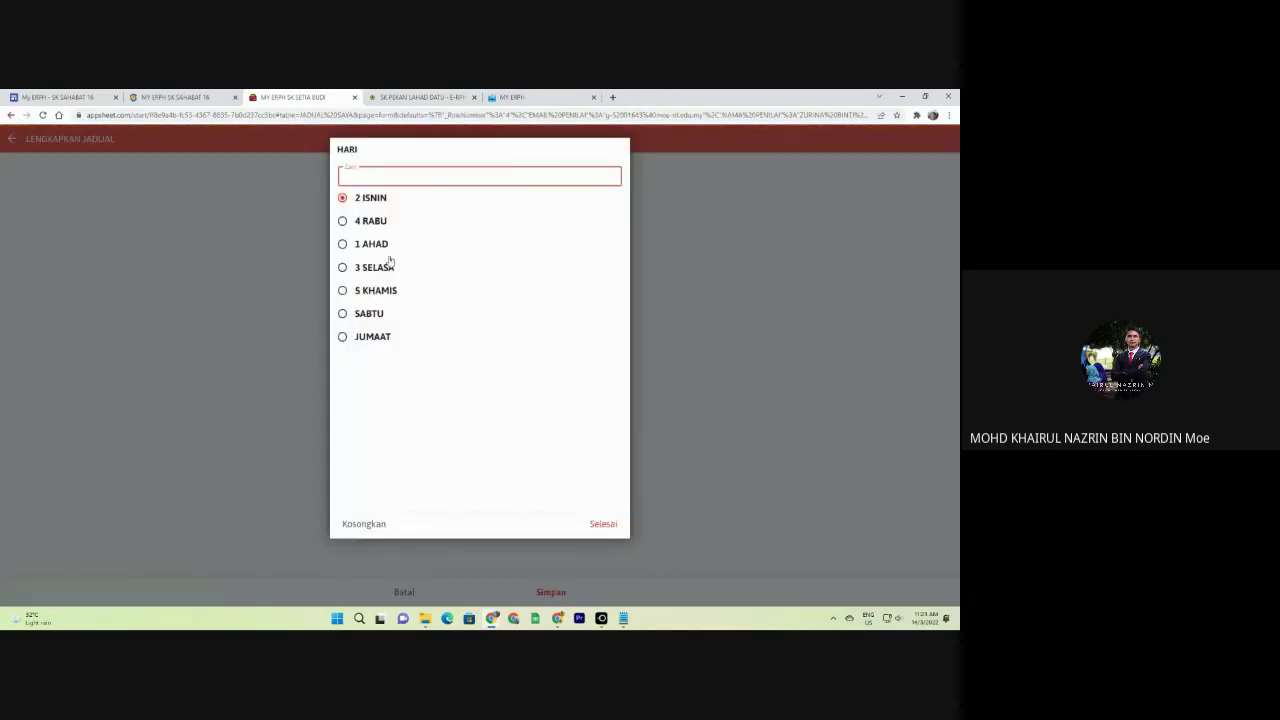
pyautogui.click(375, 222)
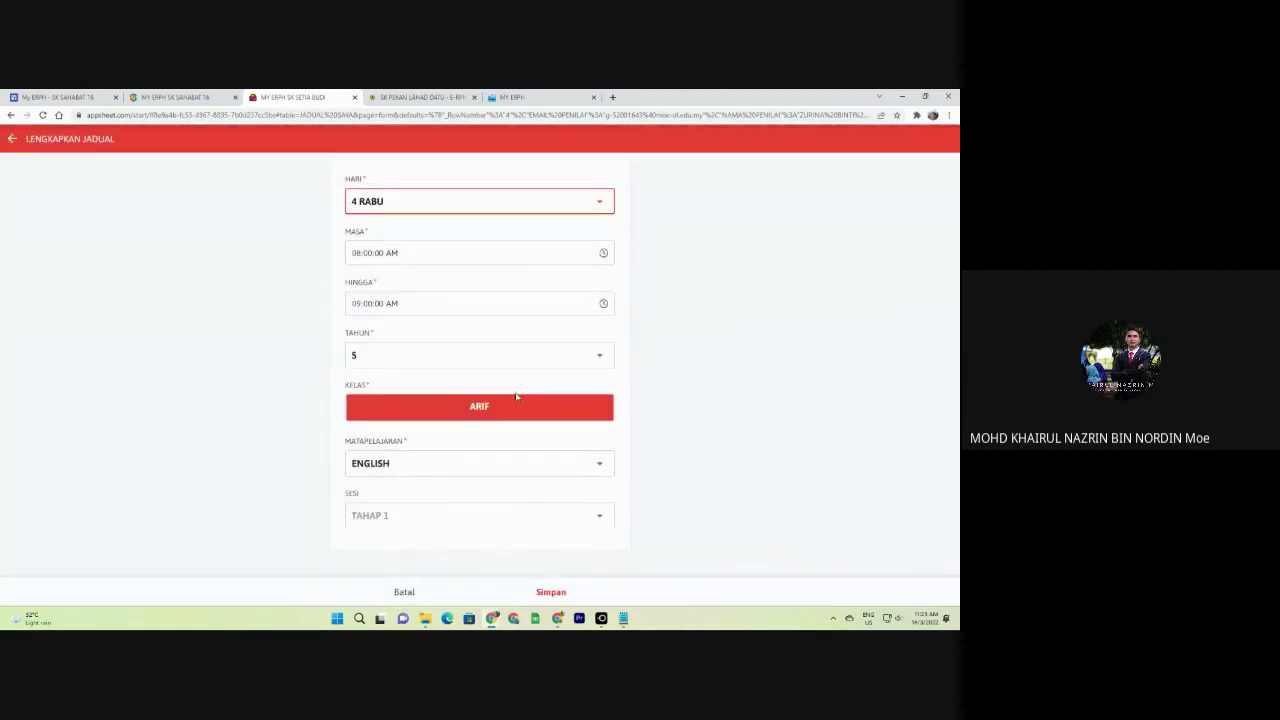
pyautogui.click(557, 586)
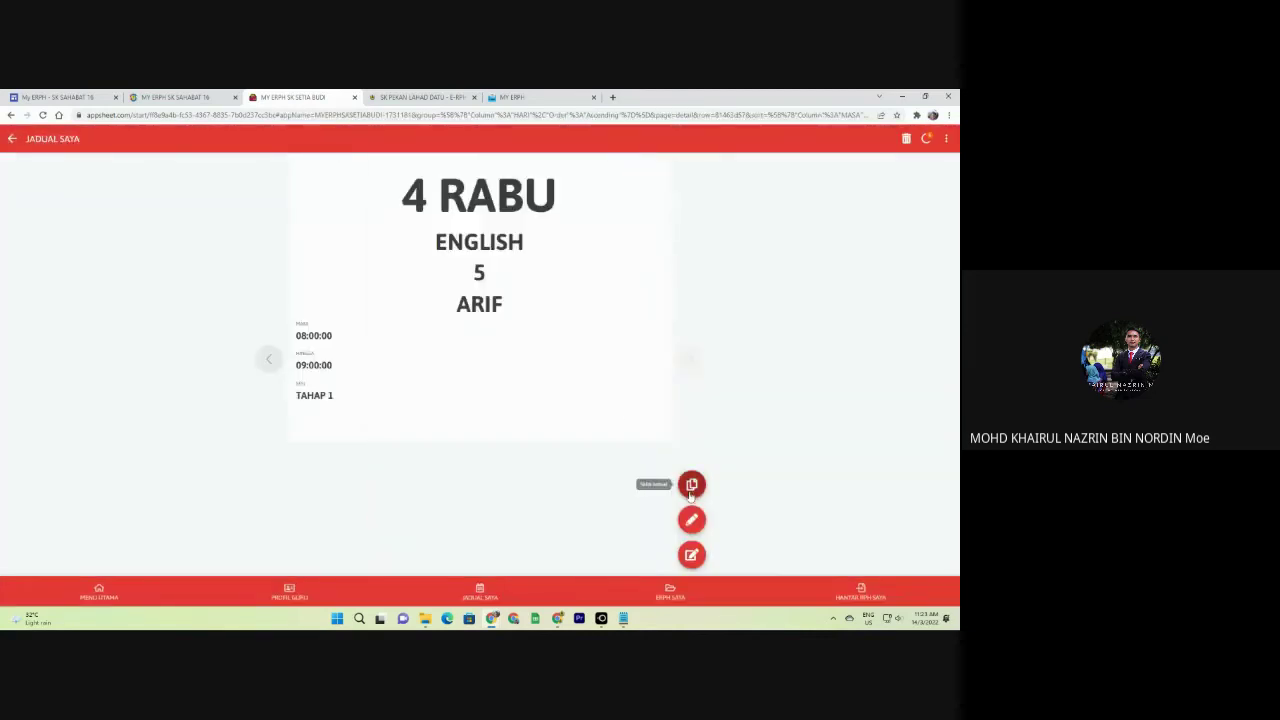
# Add a third copy on 5 KHAMIS and view the full JADUAL SAYA timetable.
pyautogui.click(691, 484)
pyautogui.click(534, 377)
pyautogui.click(456, 208)
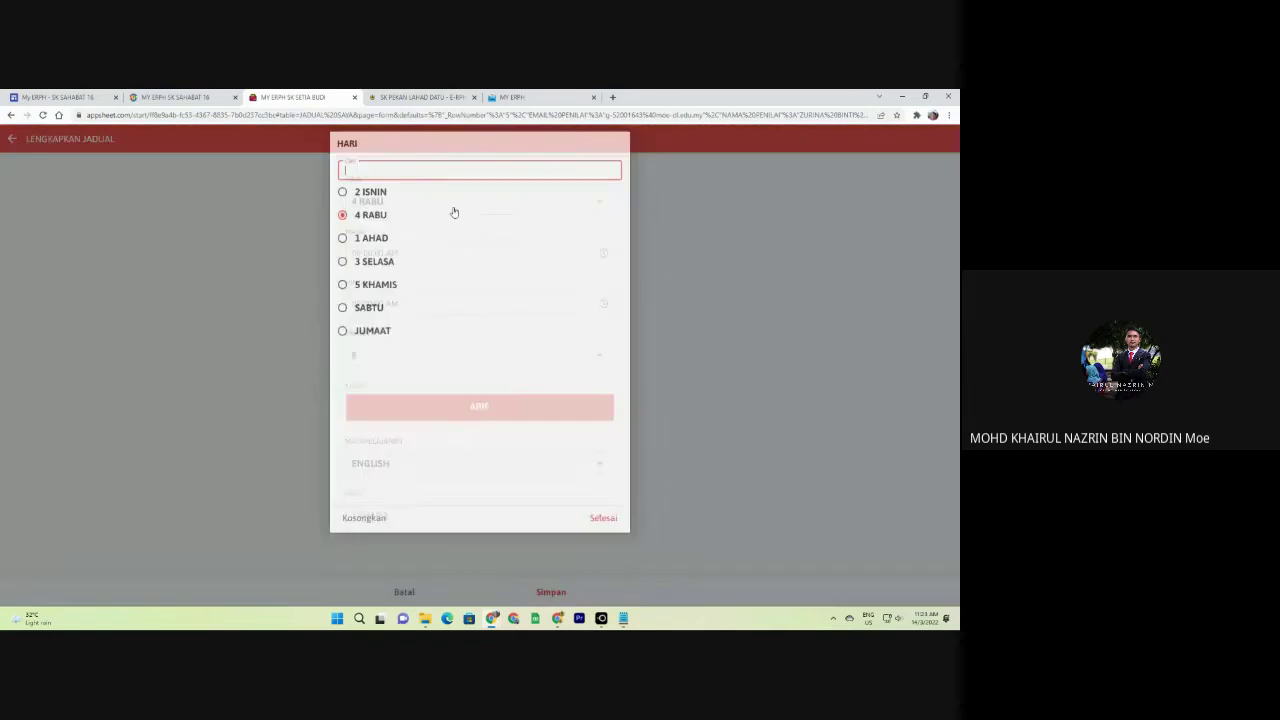
pyautogui.click(376, 290)
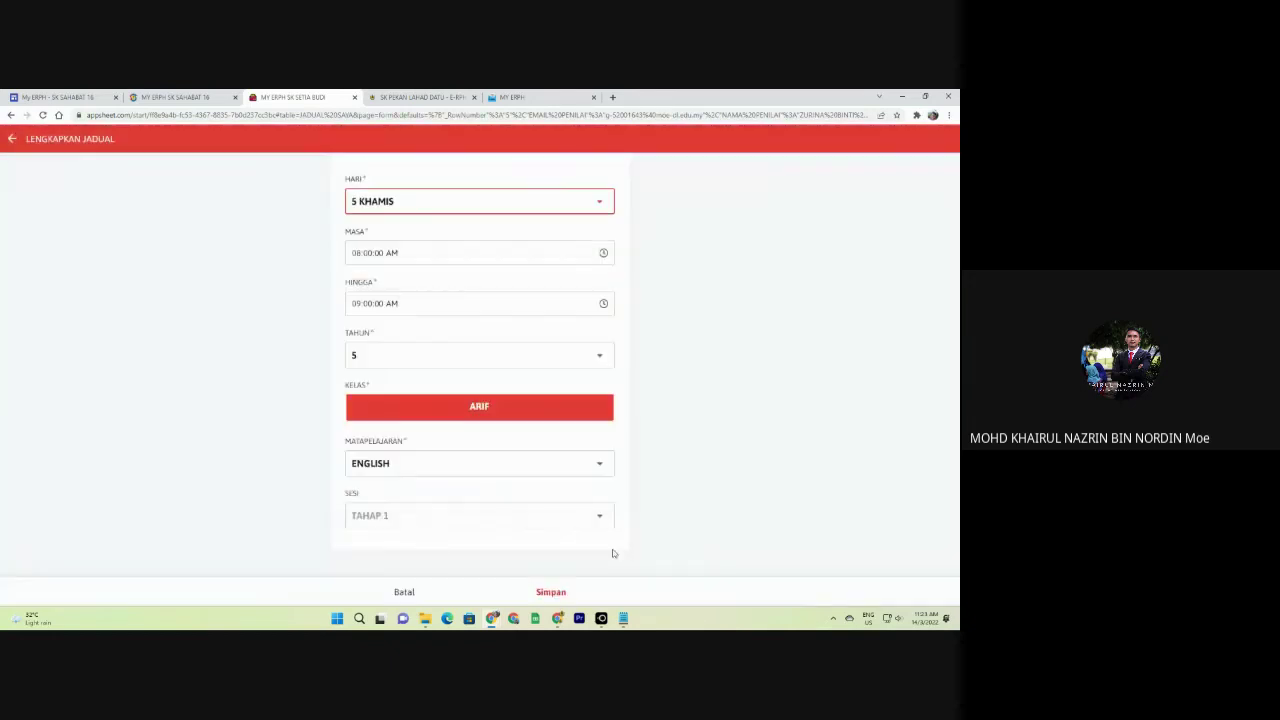
pyautogui.click(551, 592)
pyautogui.click(477, 597)
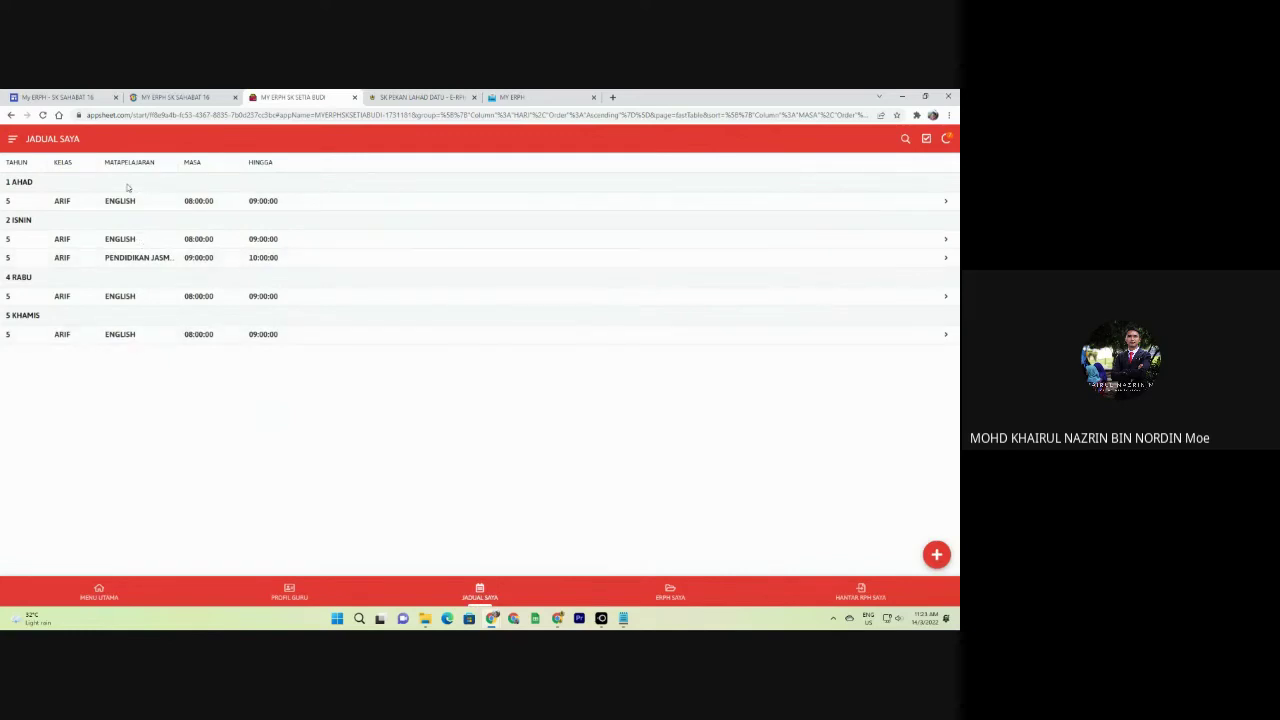
# Check the 2022 MINGGU 1 lesson plans in SK Setia Budi's ERPH SAYA, glancing at the schedule.
pyautogui.click(661, 595)
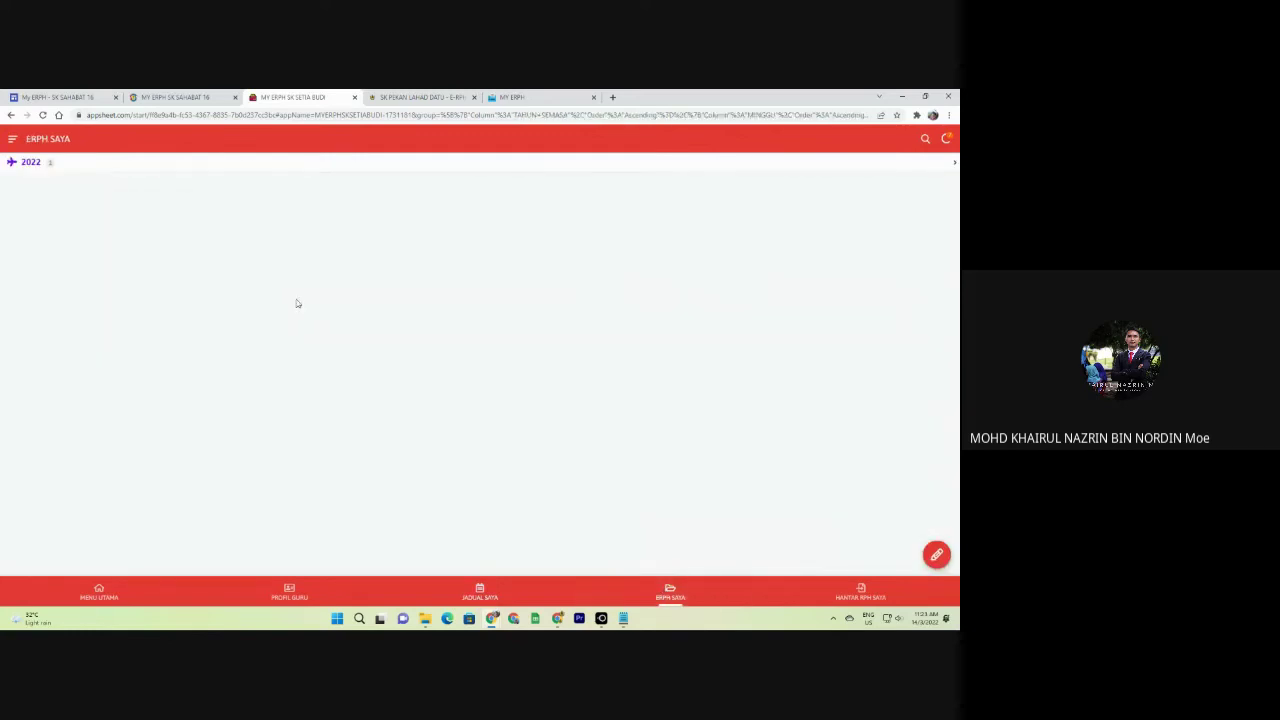
pyautogui.click(143, 171)
pyautogui.click(134, 169)
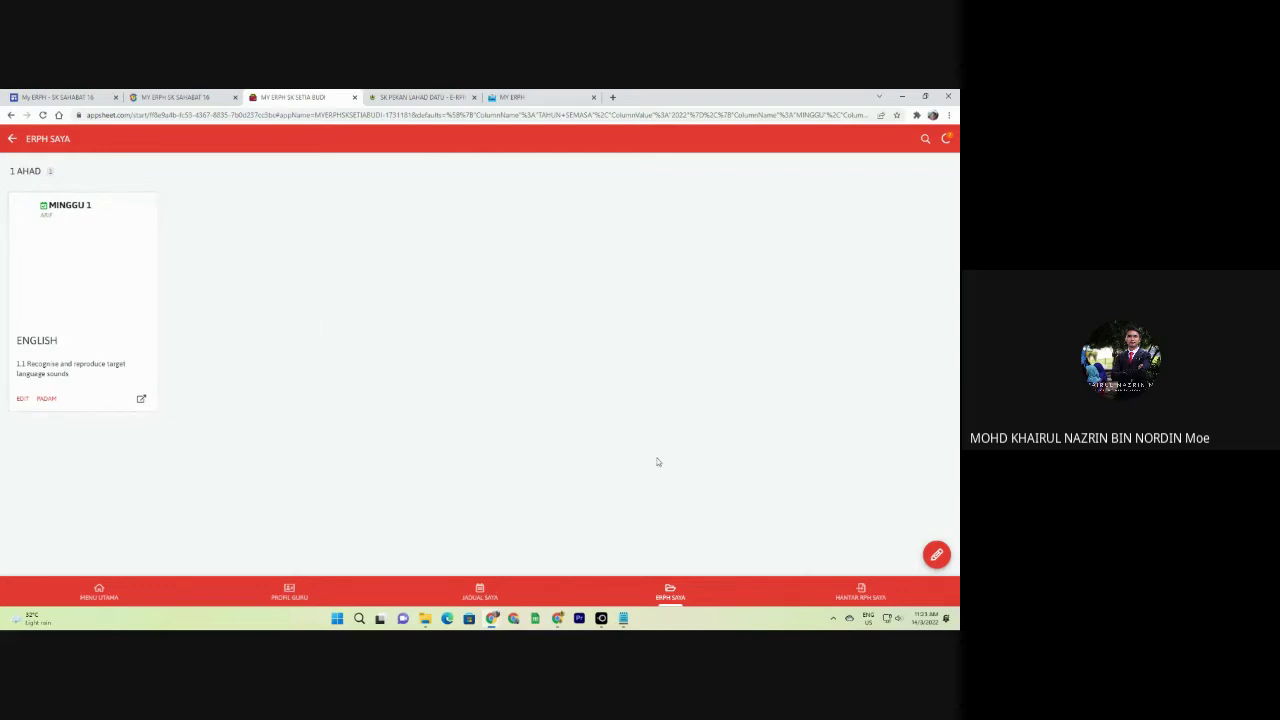
pyautogui.click(482, 589)
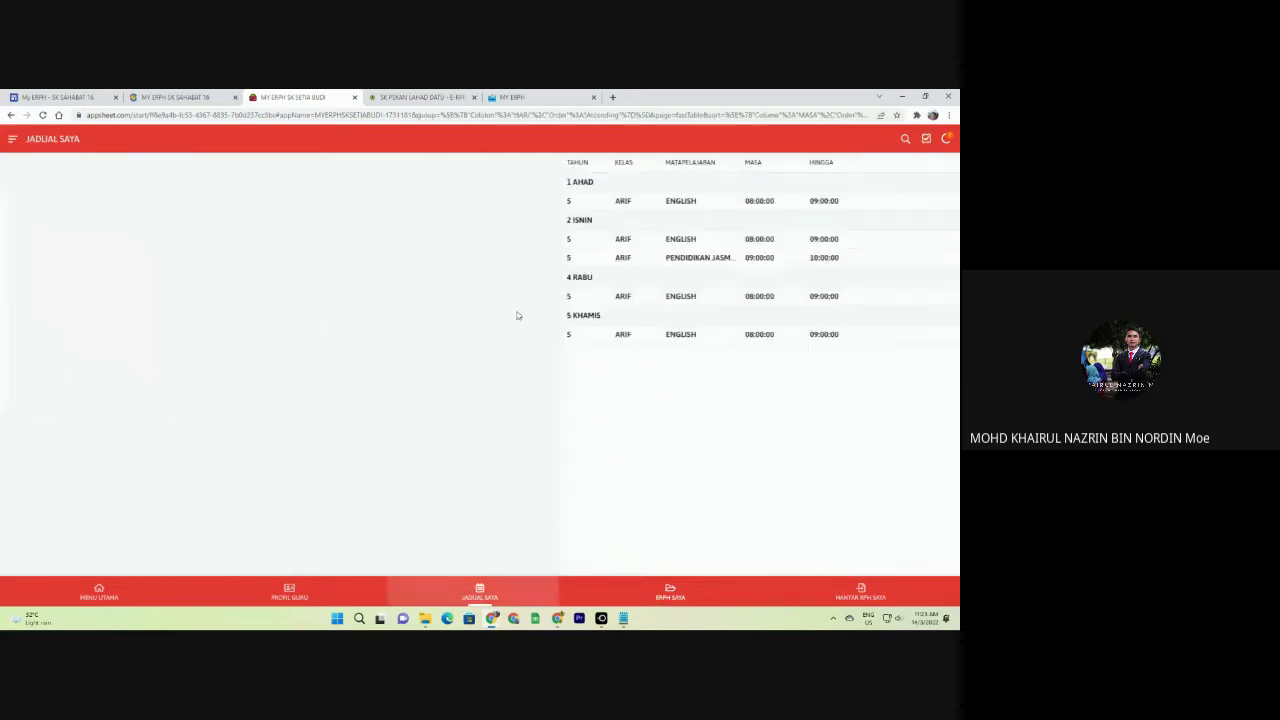
pyautogui.click(699, 594)
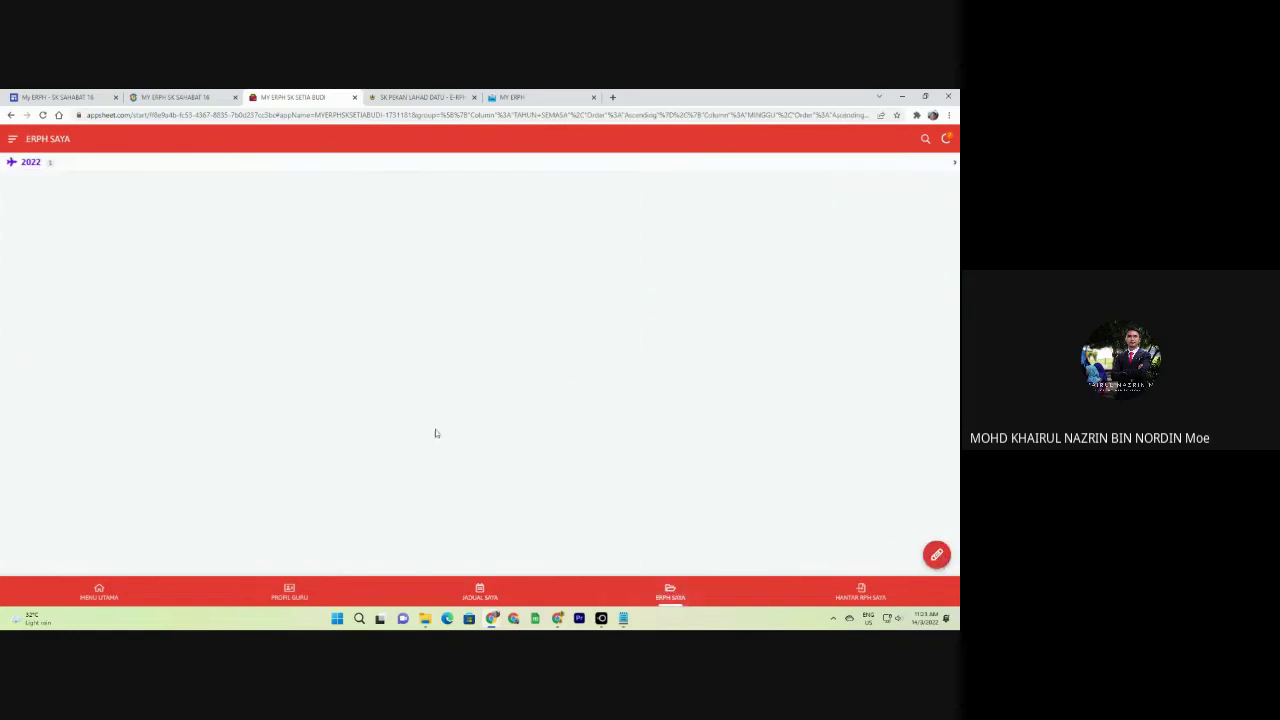
pyautogui.click(149, 166)
pyautogui.click(63, 168)
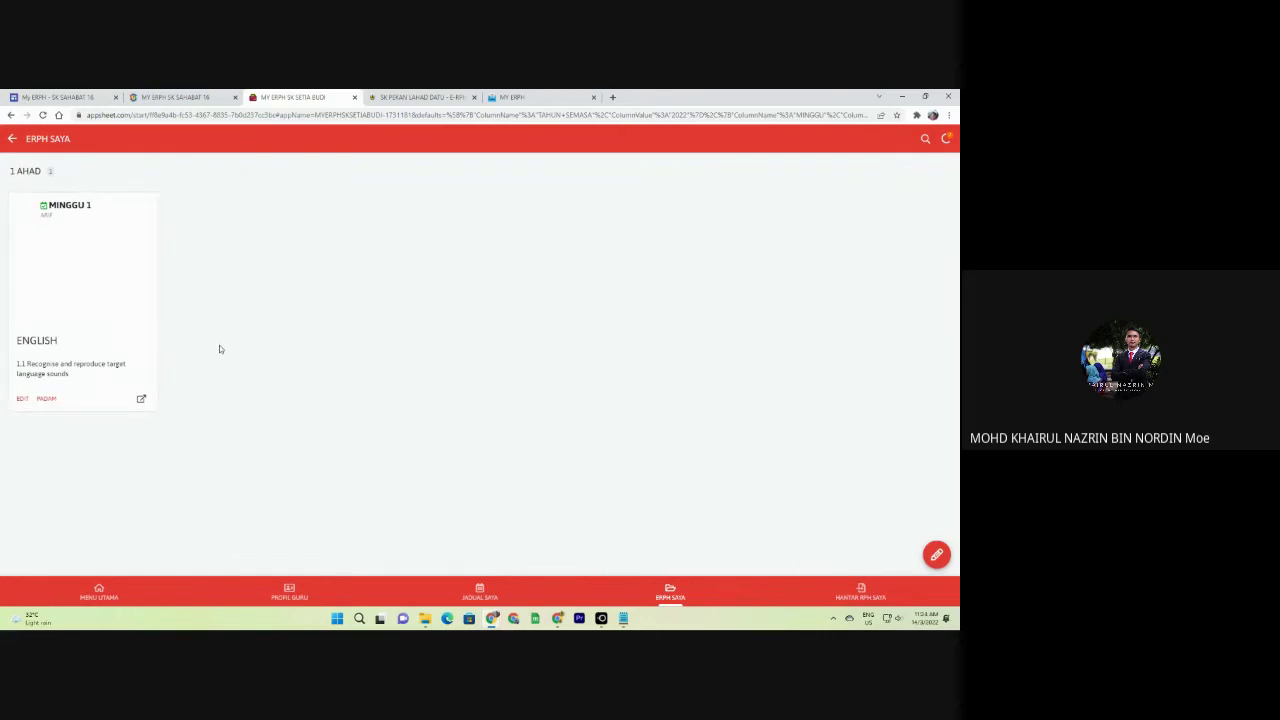
# In the MY ERPH app, open ERPH SAYA's 2022 MINGGU 1 lesson plans.
pyautogui.click(512, 97)
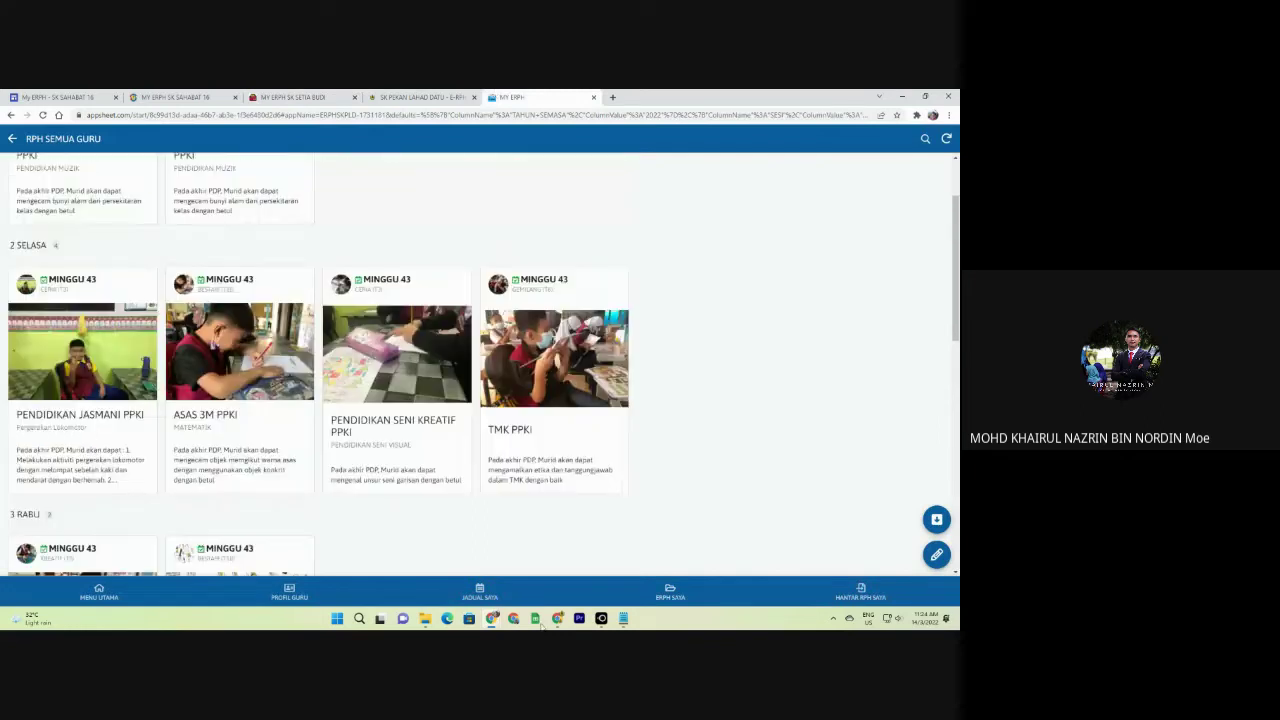
pyautogui.click(670, 590)
pyautogui.click(55, 190)
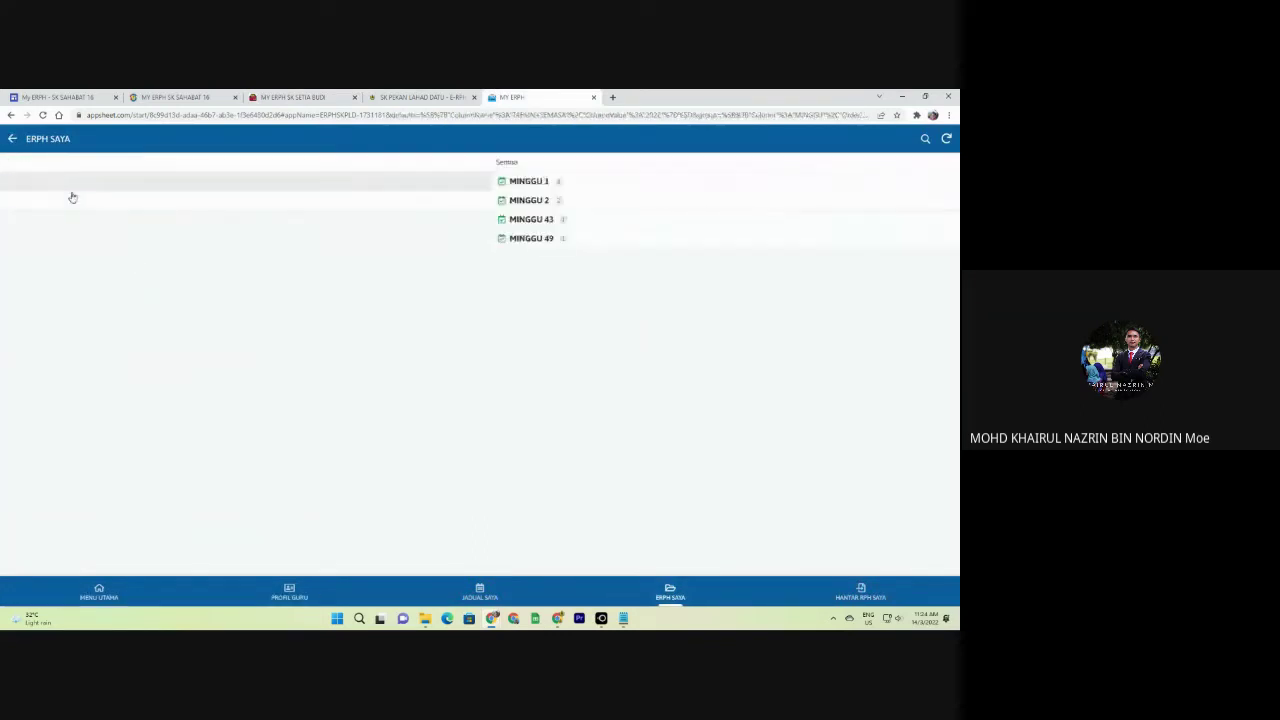
pyautogui.click(74, 183)
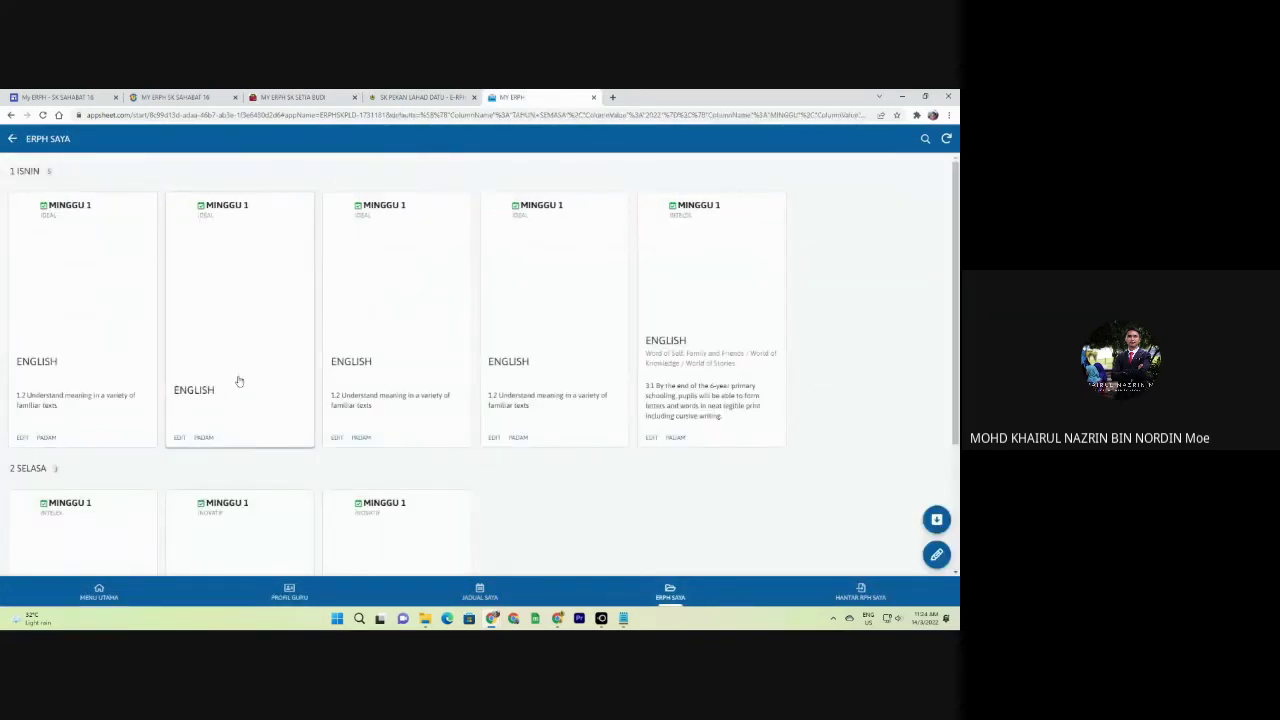
pyautogui.scroll(-1, 420, 400)
# Copy the MINGGU 1 English lesson plan in SK Setia Budi and set the copy's day to 2 ISNIN.
pyautogui.click(310, 97)
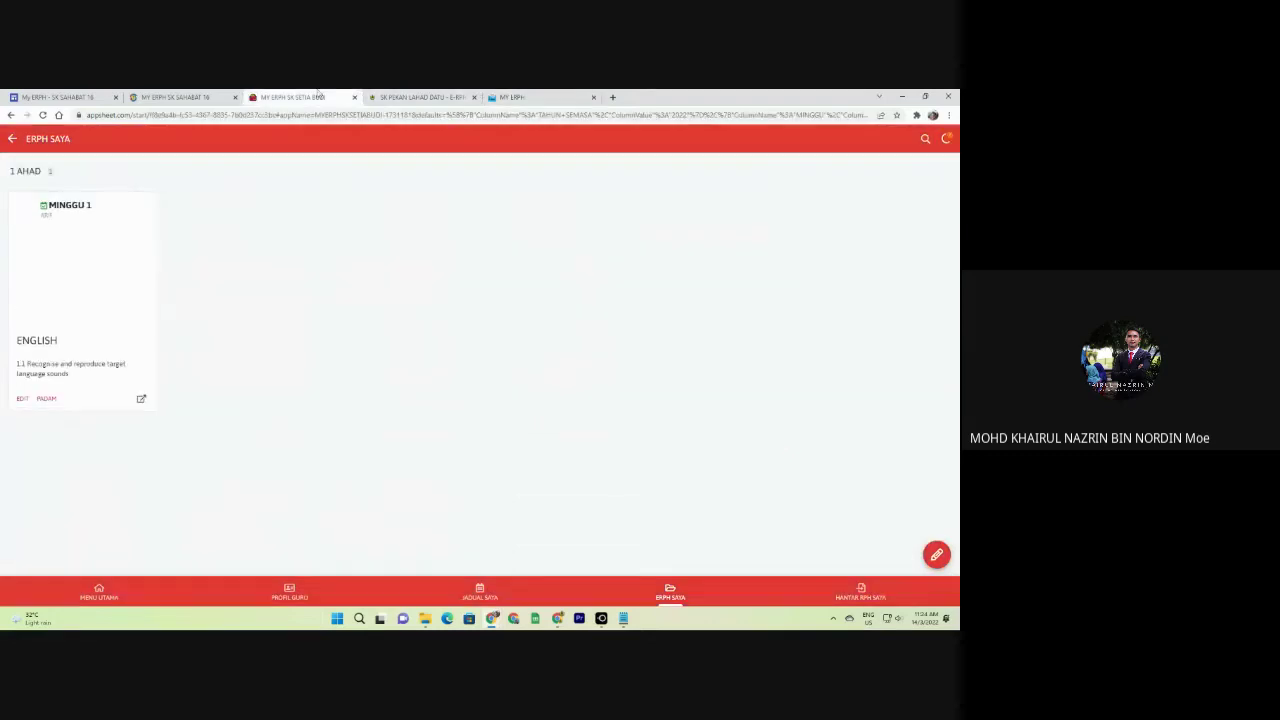
pyautogui.click(93, 298)
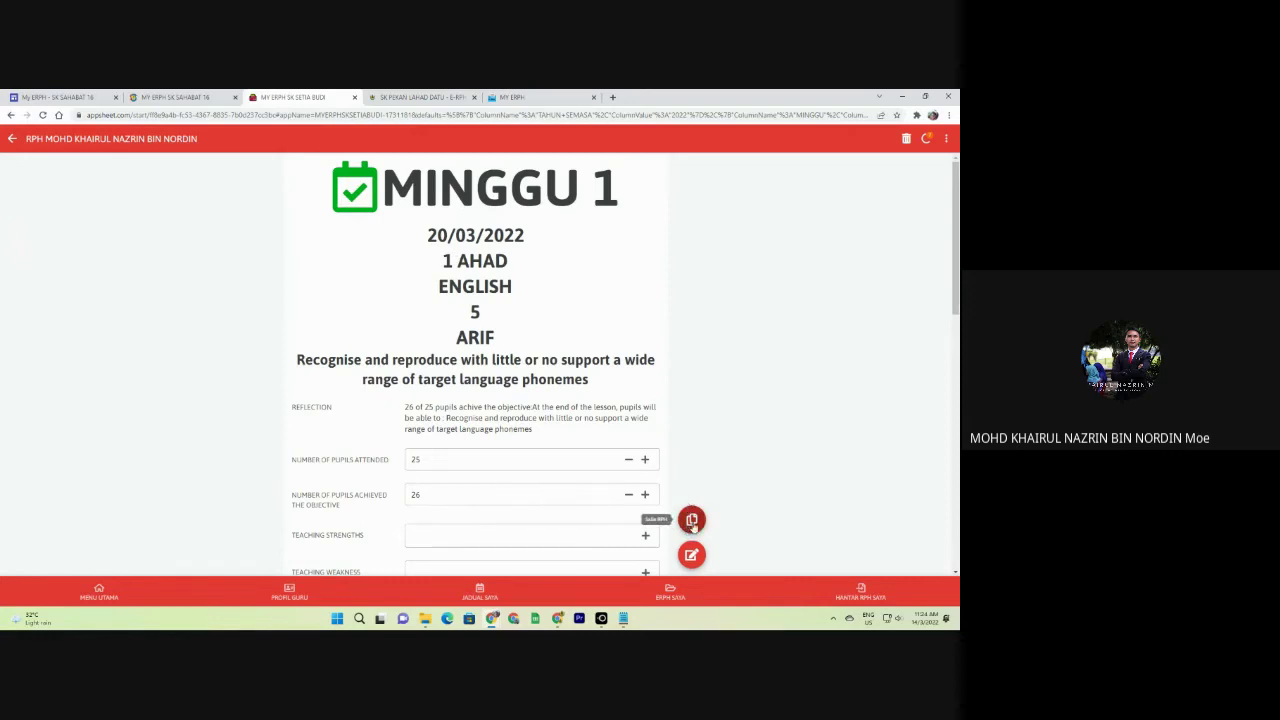
pyautogui.click(692, 522)
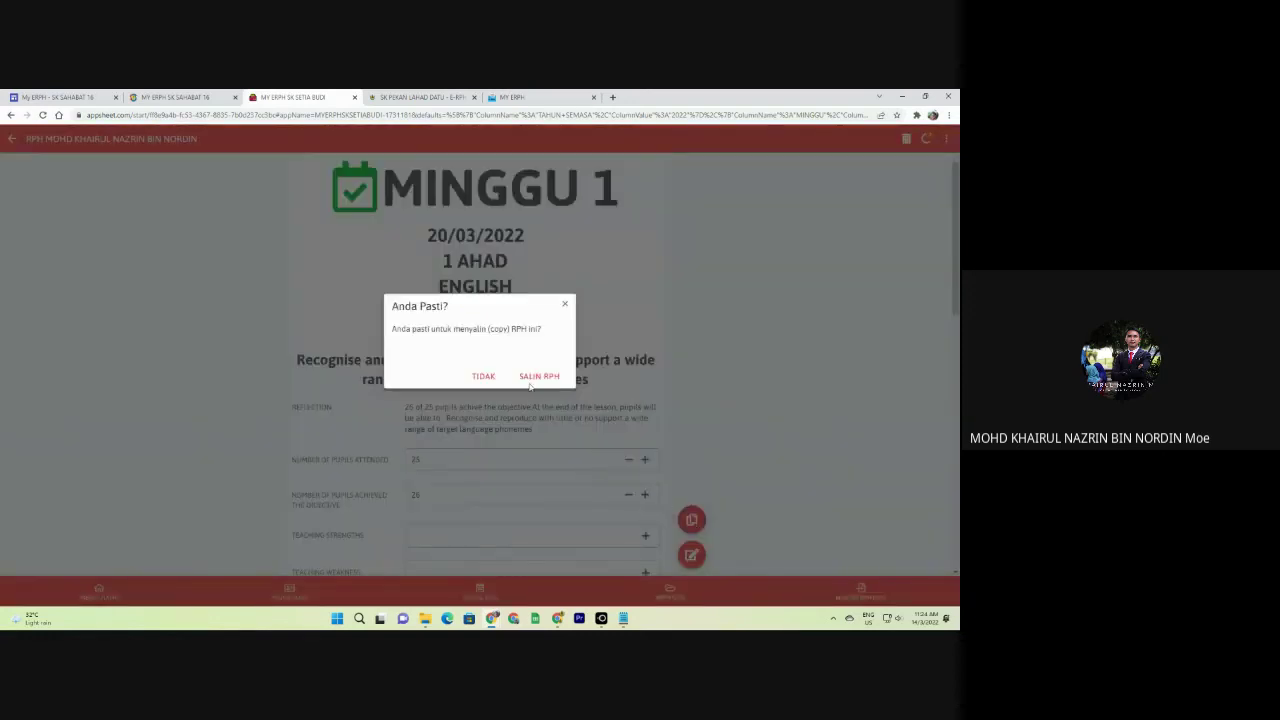
pyautogui.click(530, 380)
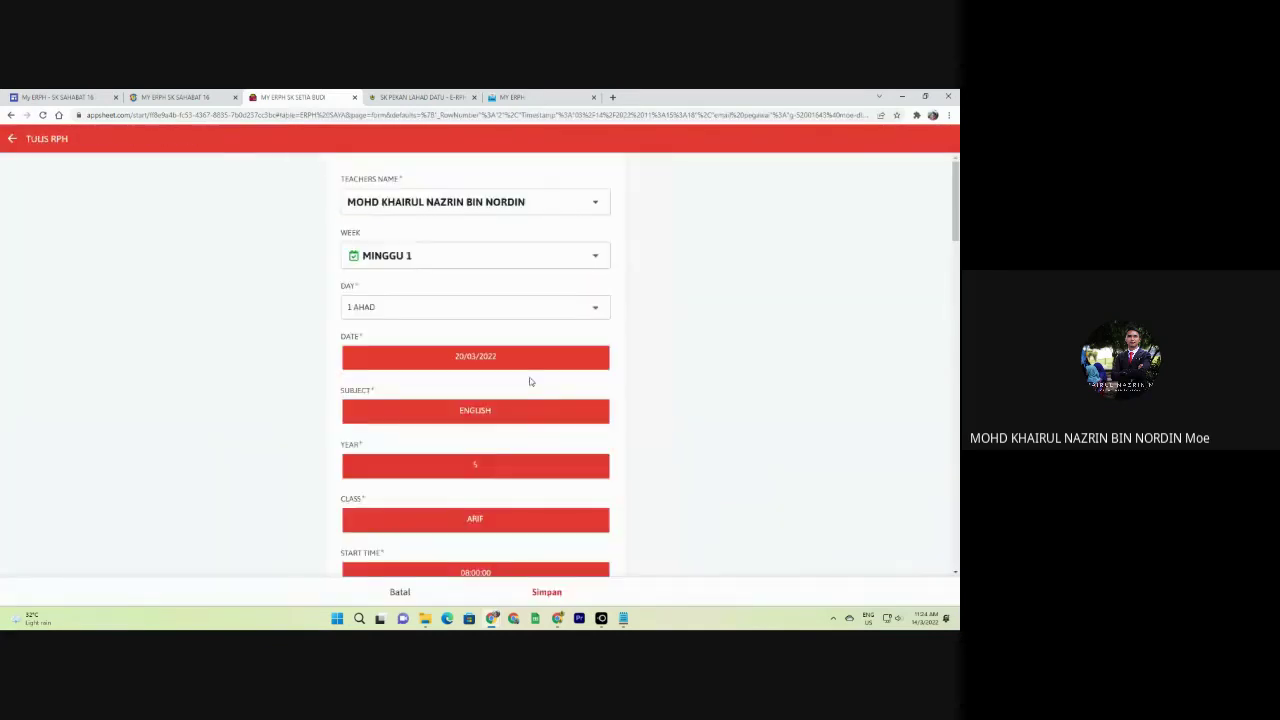
pyautogui.click(520, 308)
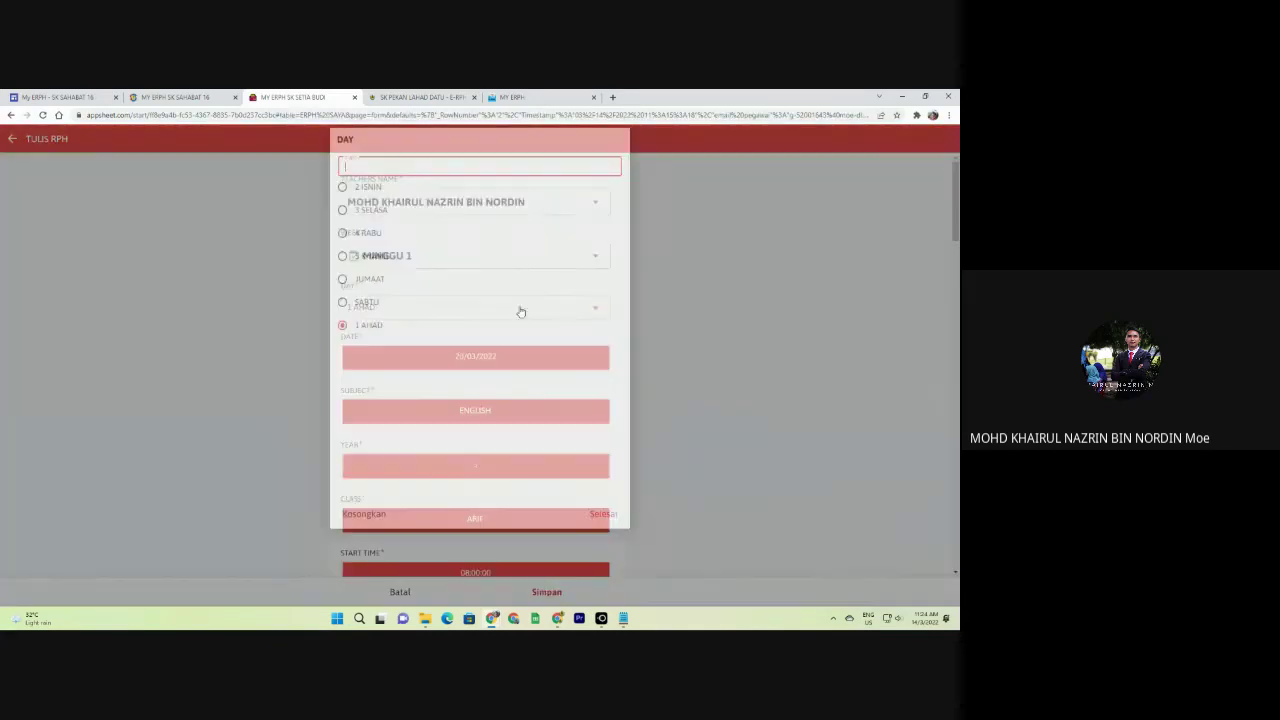
pyautogui.click(384, 218)
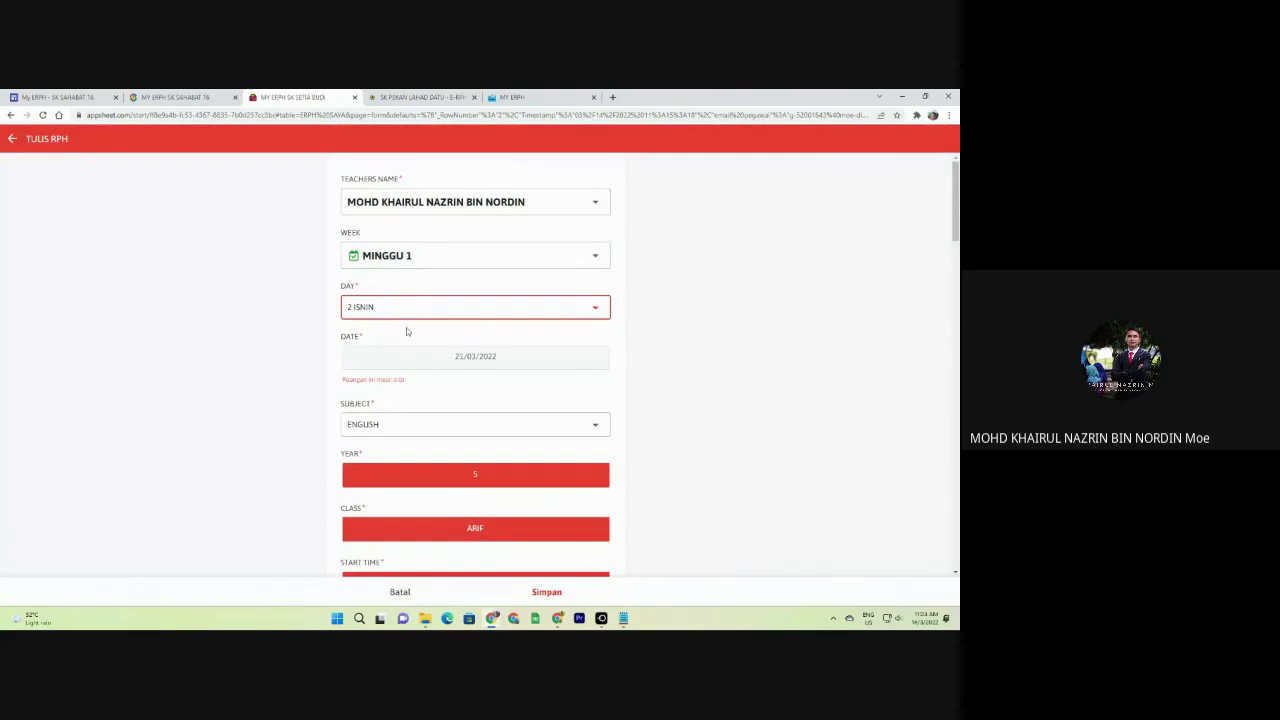
# Add main activity lines 'xxxxxx' and '34ddad', save the copy and return to ERPH SAYA.
pyautogui.scroll(-2, 448, 382)
pyautogui.scroll(-6, 448, 382)
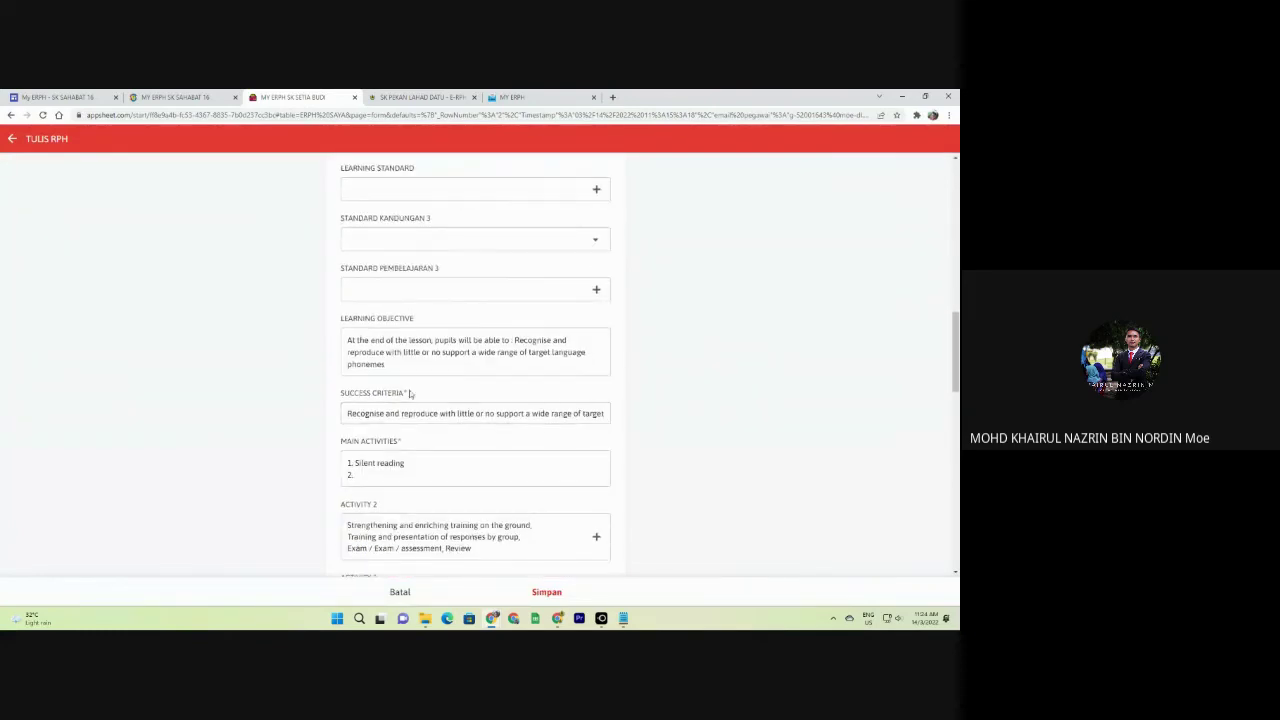
pyautogui.scroll(-1, 410, 442)
pyautogui.click(377, 378)
pyautogui.write('x')
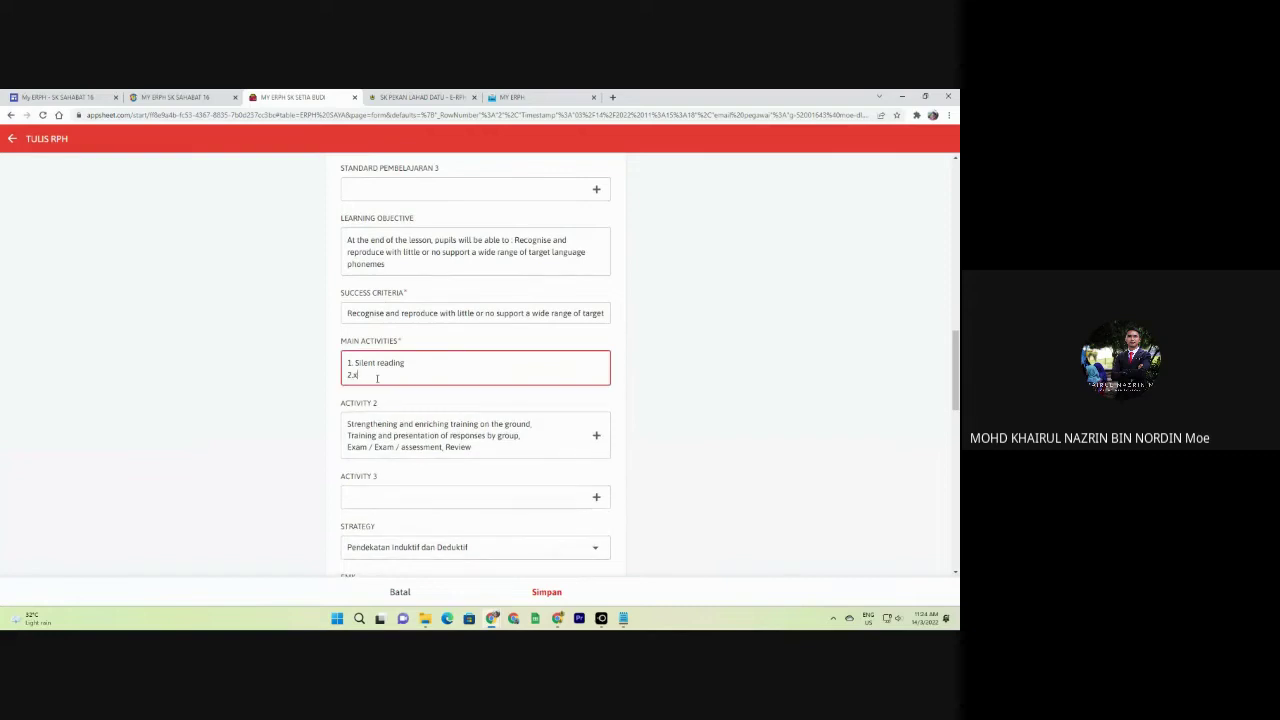
pyautogui.write('xxxxx')
pyautogui.press('Return')
pyautogui.write('34')
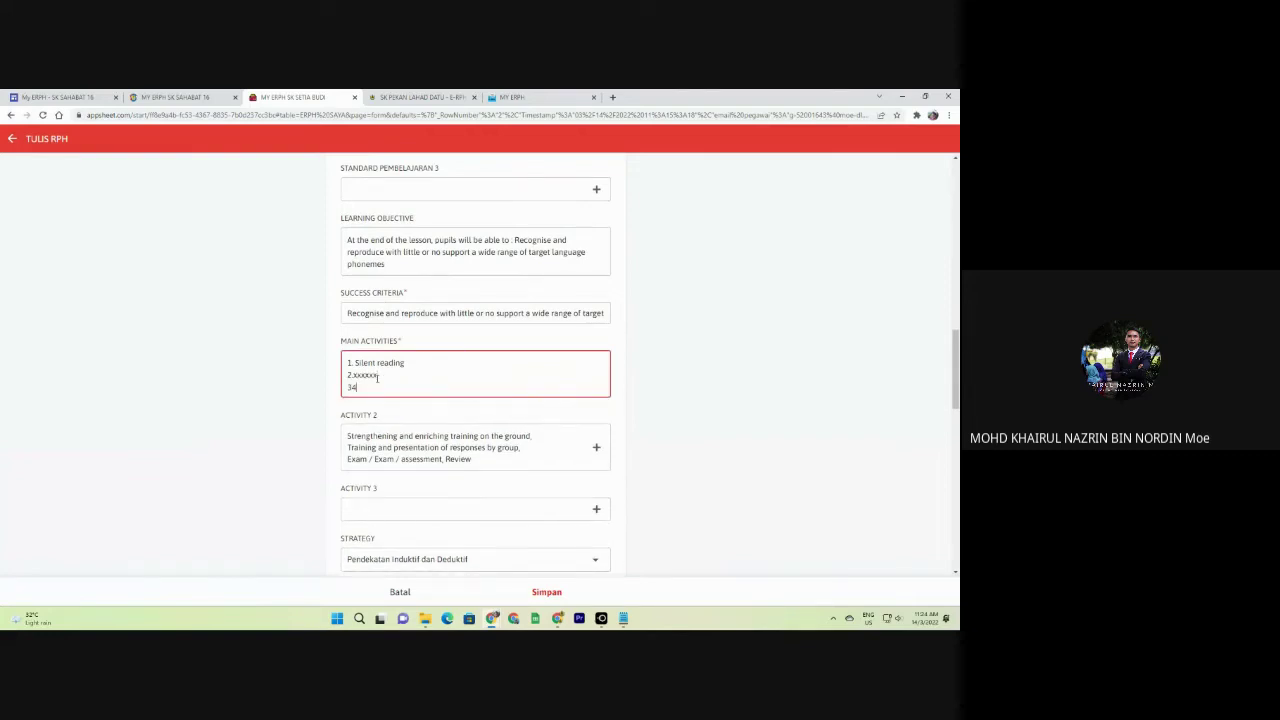
pyautogui.write('ddad')
pyautogui.click(548, 596)
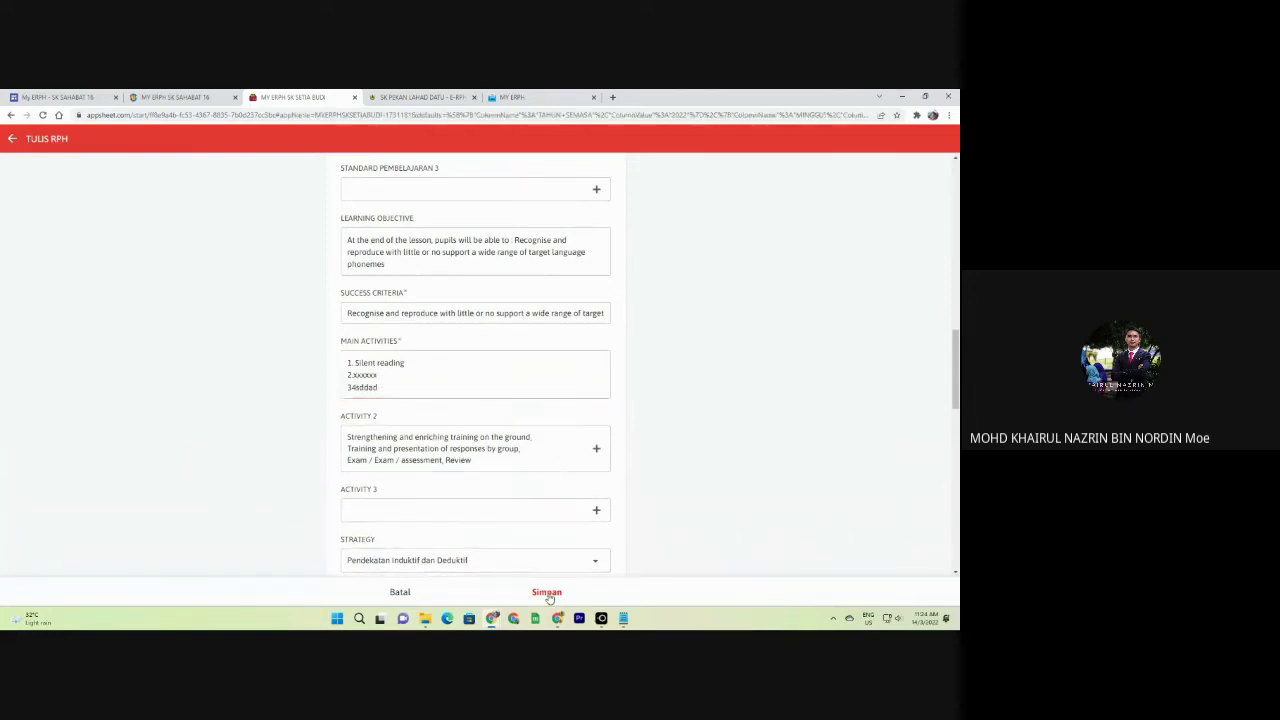
pyautogui.click(678, 600)
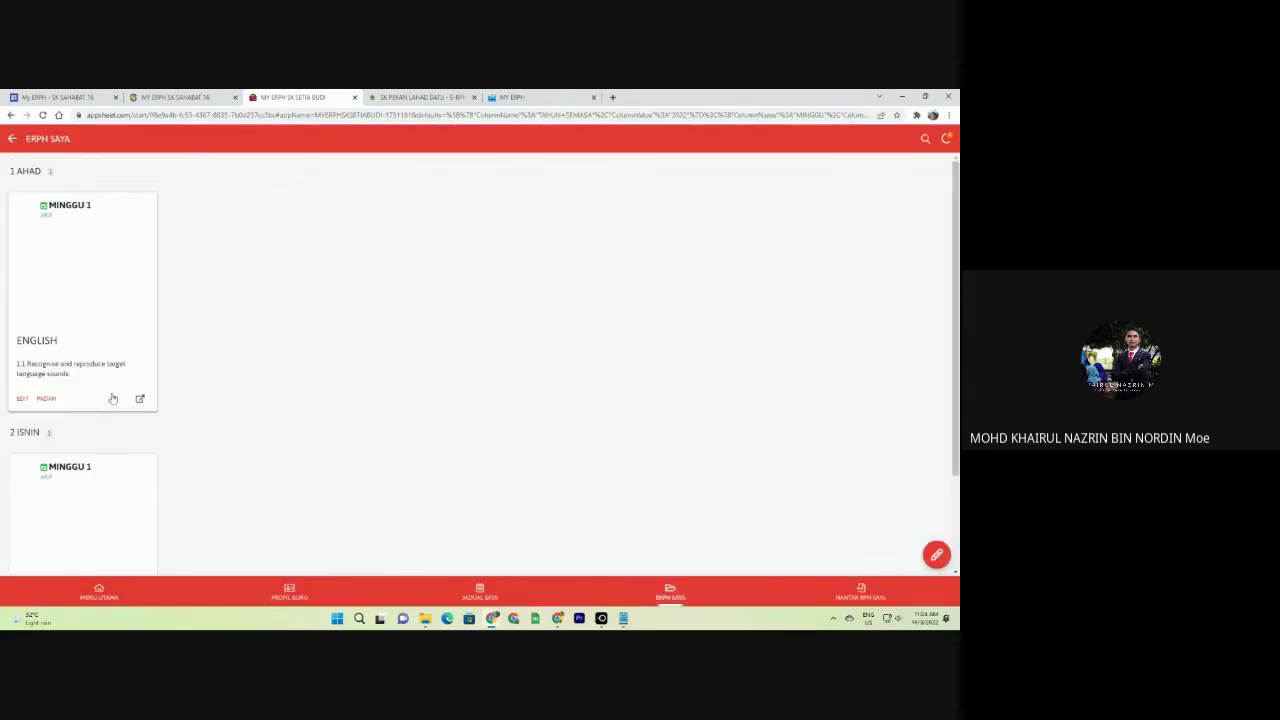
pyautogui.scroll(-1, 103, 246)
pyautogui.scroll(1, 63, 228)
pyautogui.scroll(-1, 90, 330)
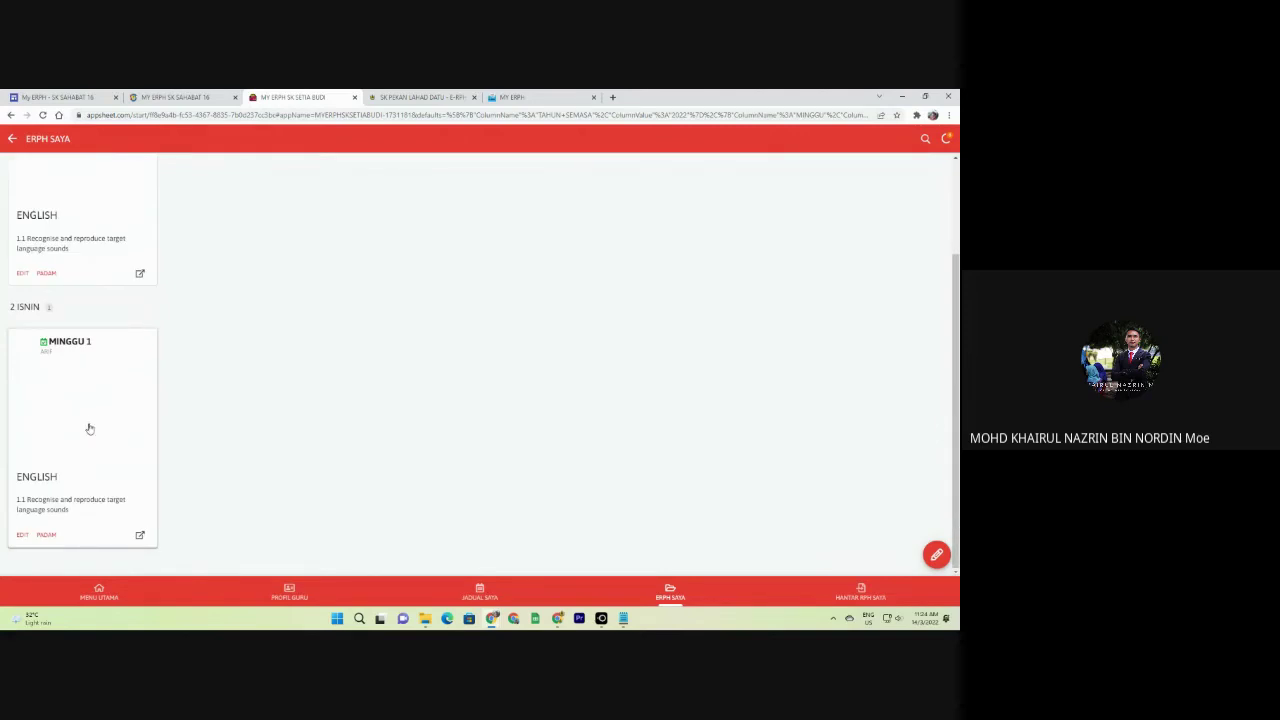
# Copy the 2 ISNIN MINGGU 1 lesson plan and set the copy's day to 4 RABU.
pyautogui.click(93, 474)
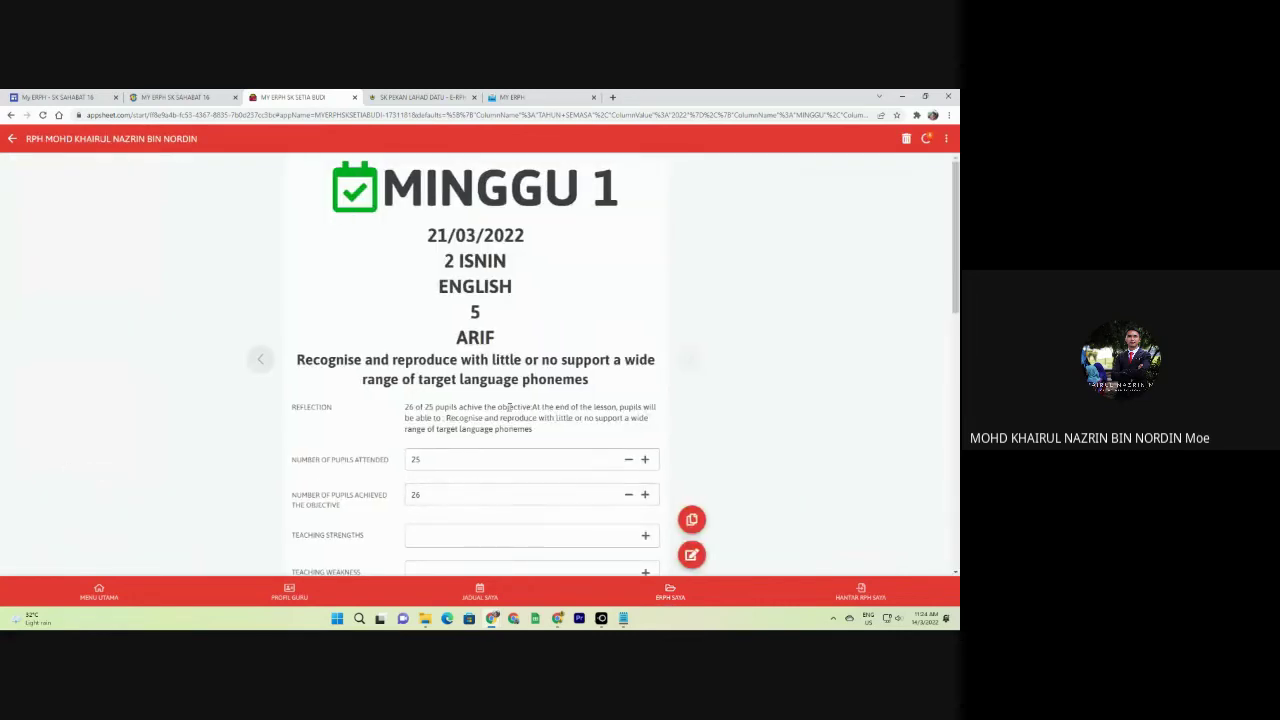
pyautogui.click(691, 518)
pyautogui.click(540, 375)
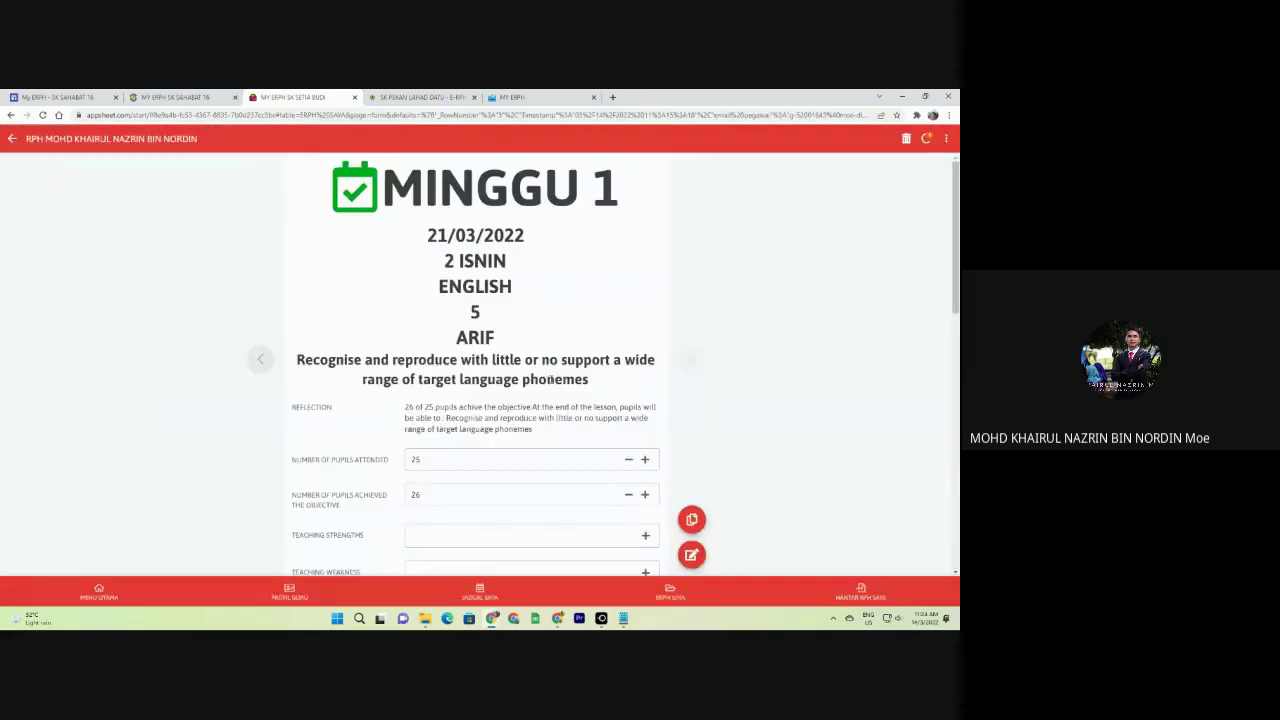
pyautogui.scroll(-3, 560, 392)
pyautogui.scroll(3, 557, 397)
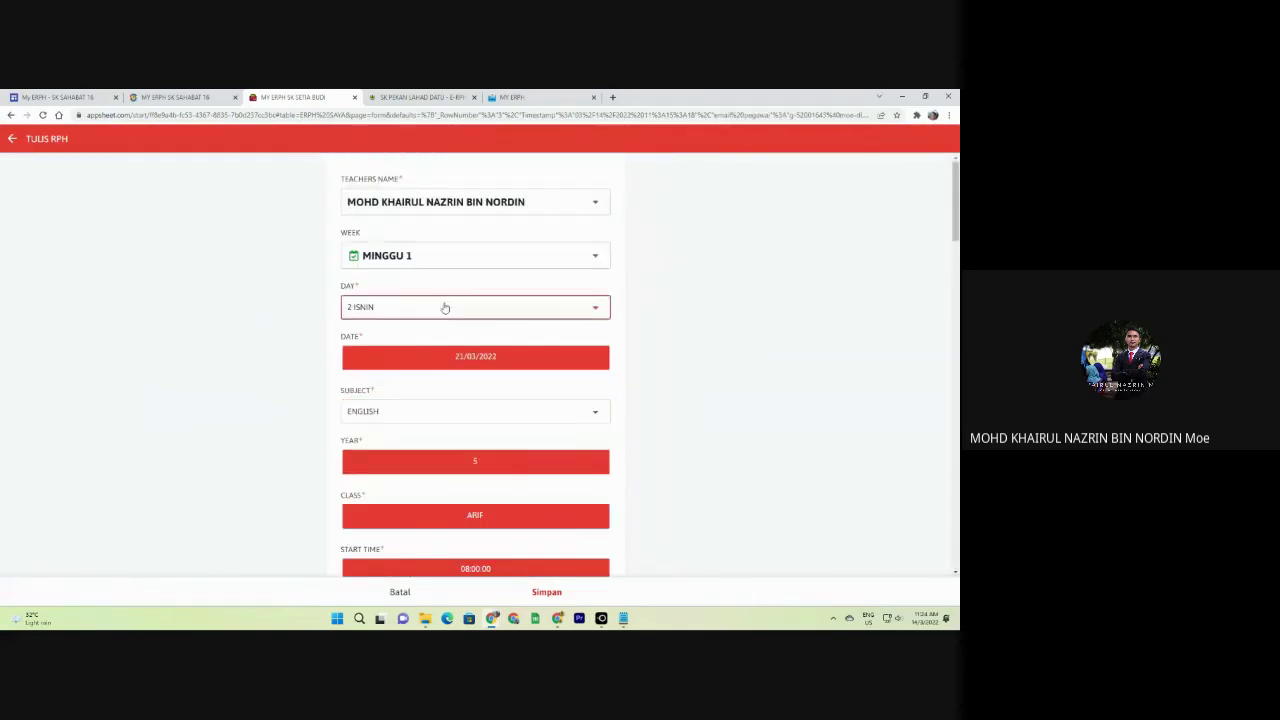
pyautogui.click(443, 303)
pyautogui.press('Escape')
pyautogui.scroll(-3, 447, 395)
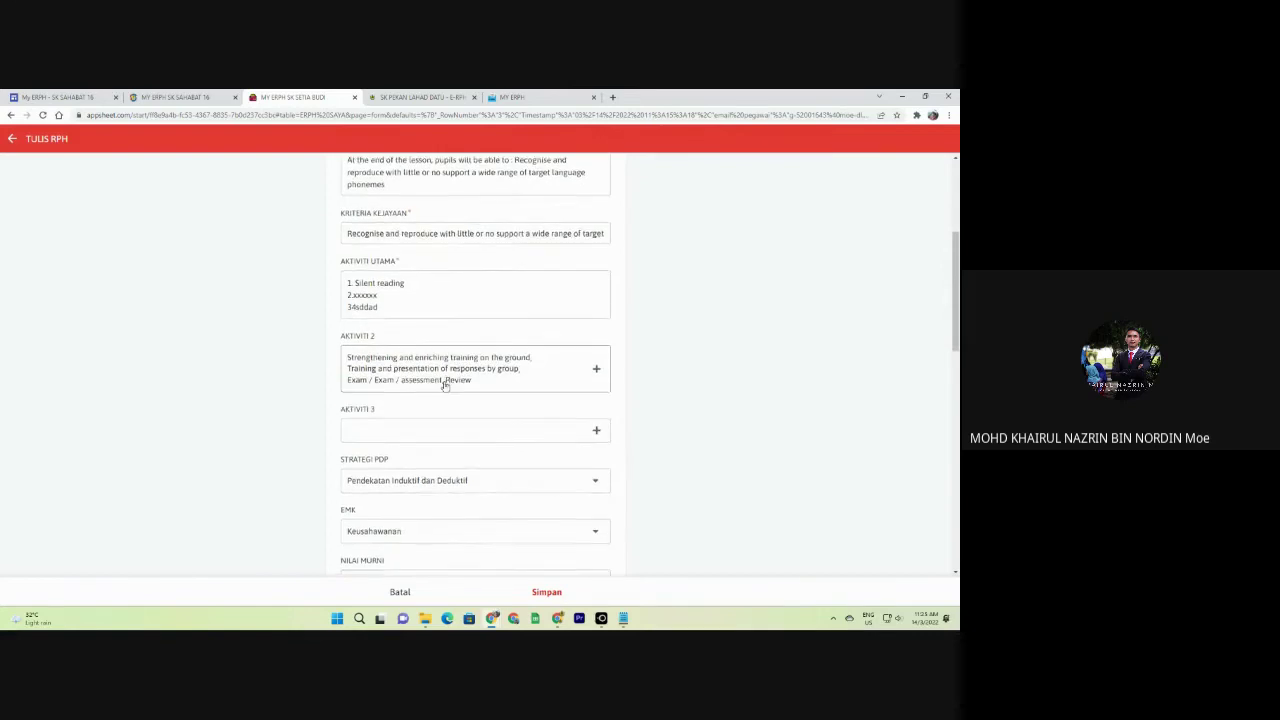
pyautogui.scroll(-1, 445, 385)
pyautogui.scroll(5, 437, 382)
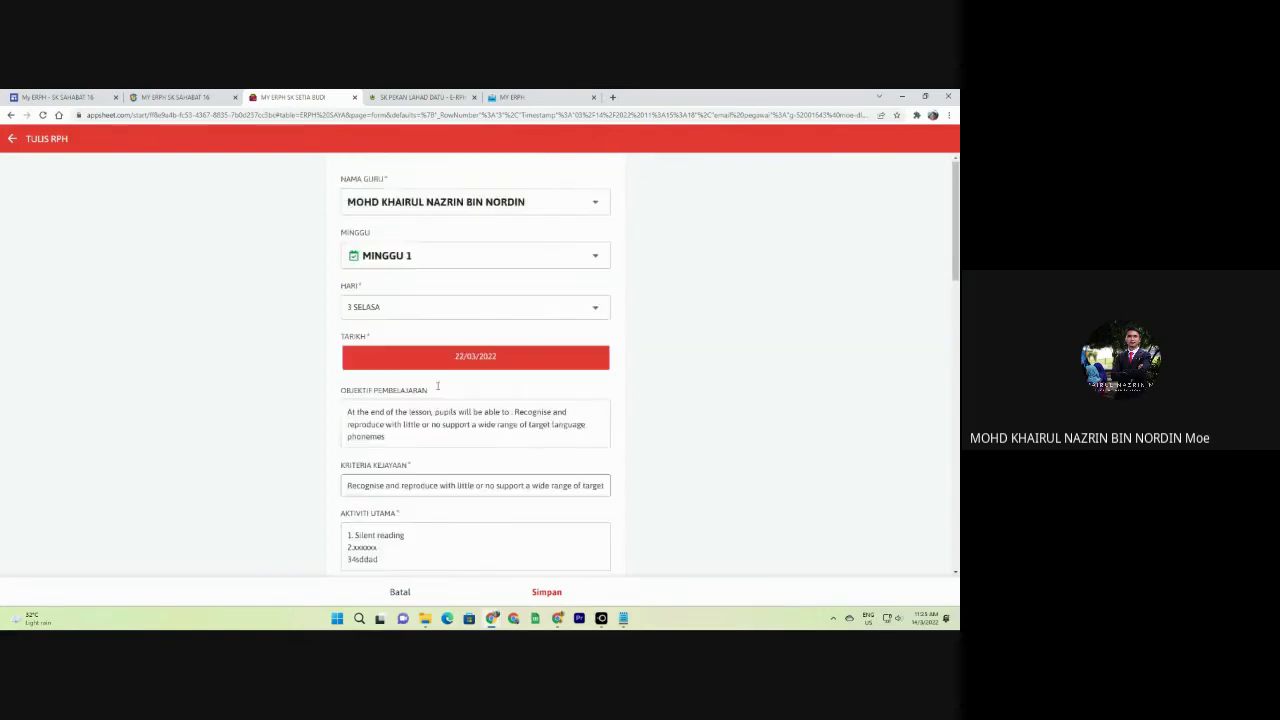
pyautogui.click(371, 309)
pyautogui.click(375, 270)
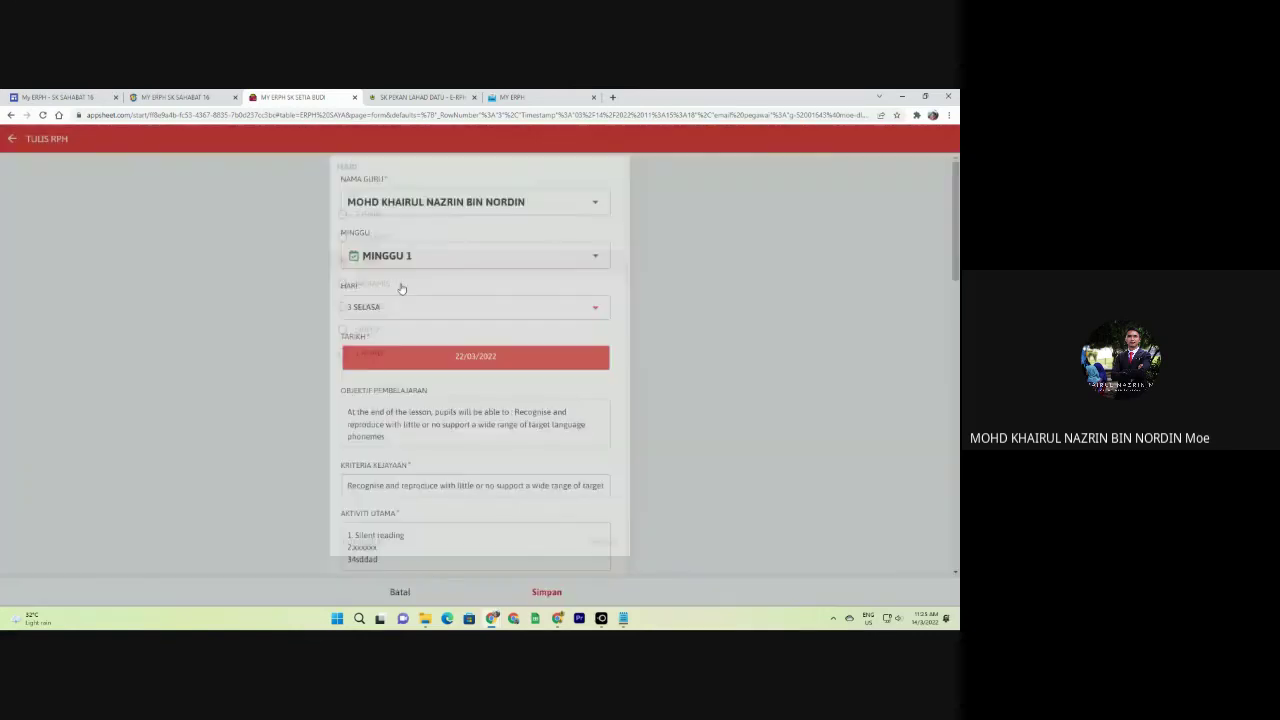
# Keep year 5, class ARIF and the 08:00:00–09:00:00 time slot for the copy.
pyautogui.scroll(-3, 455, 272)
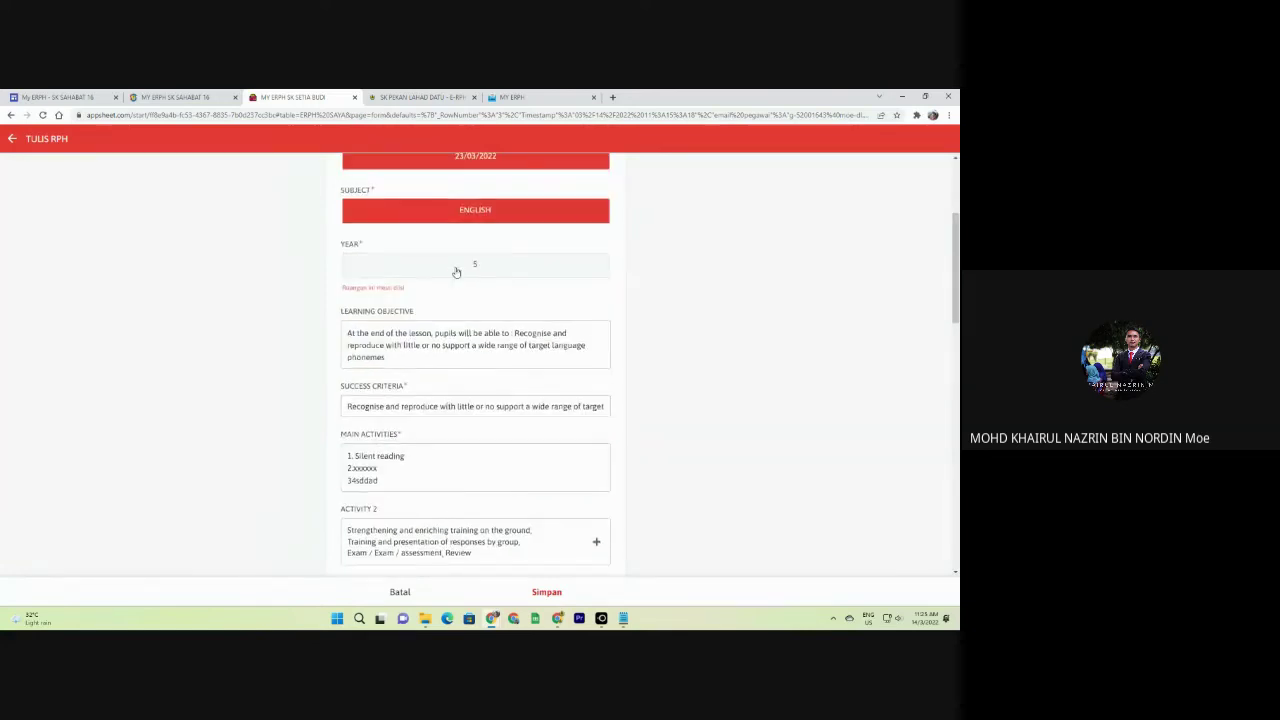
pyautogui.click(456, 272)
pyautogui.click(468, 318)
pyautogui.click(465, 372)
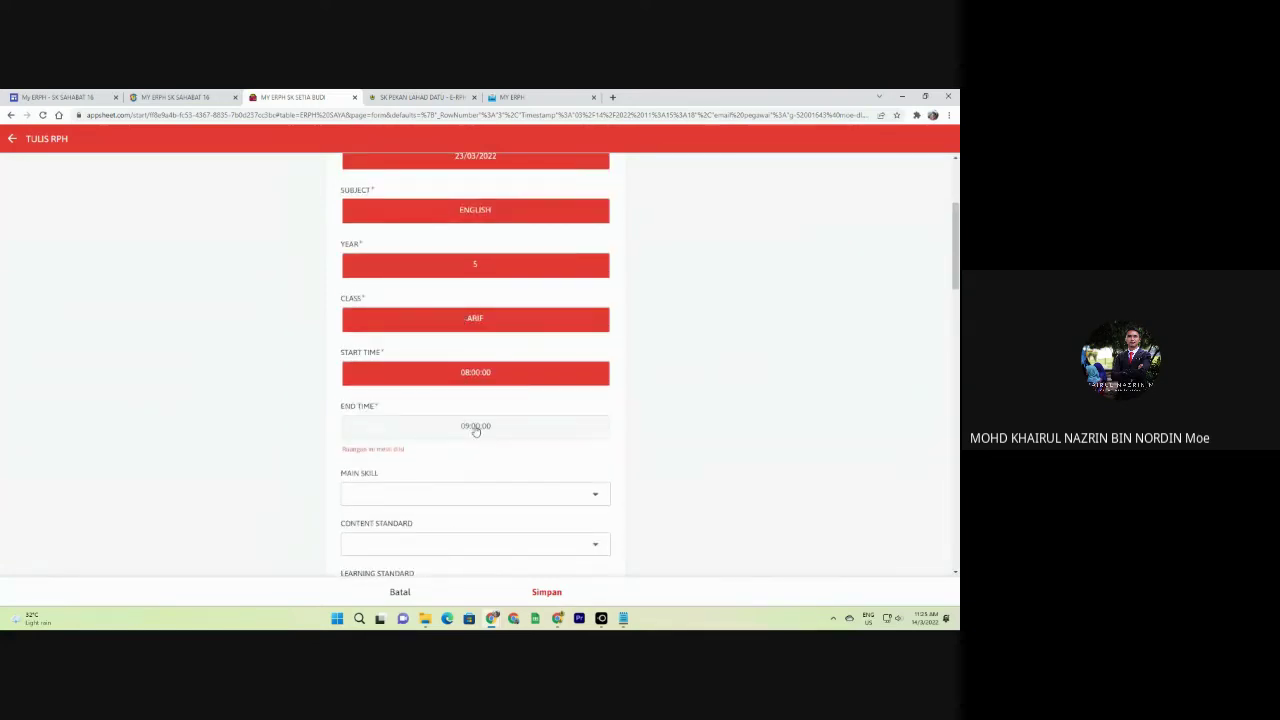
pyautogui.click(476, 428)
pyautogui.scroll(-2, 478, 360)
# Set main skill 3.0 Reading, unit Learning World, content standard 3.3 and learning standard 3.3.1.
pyautogui.click(479, 338)
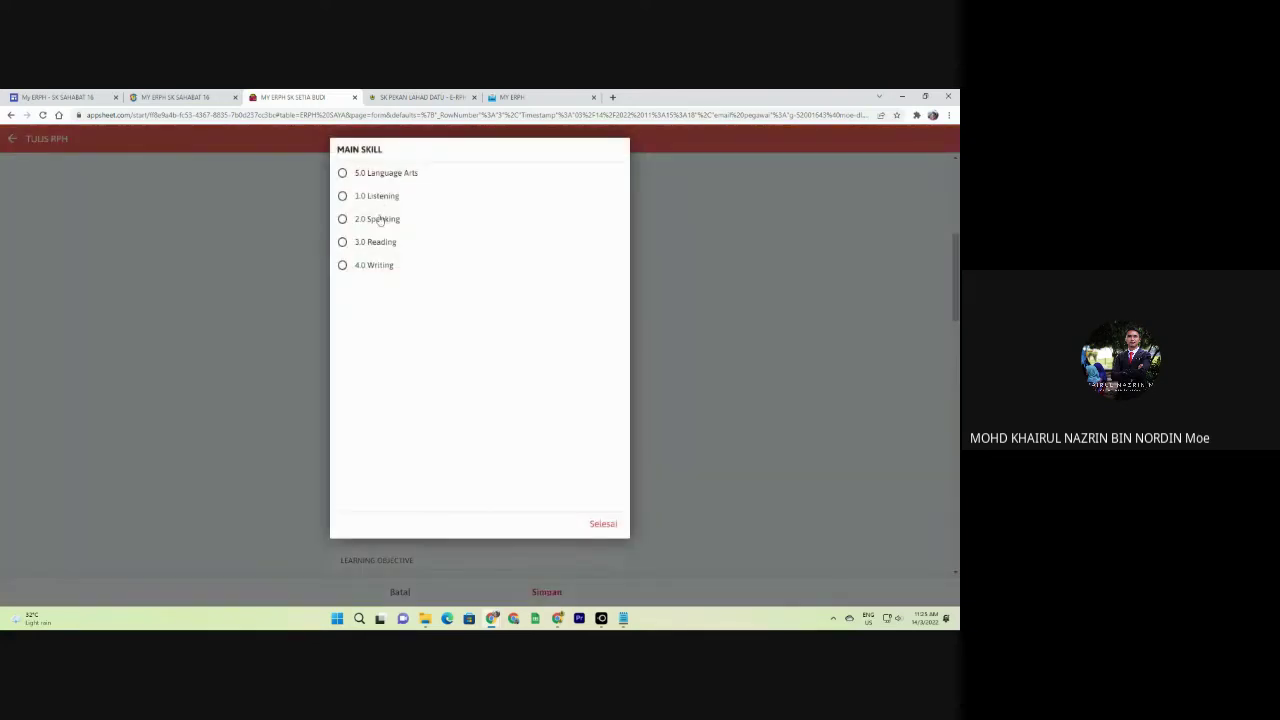
pyautogui.click(382, 252)
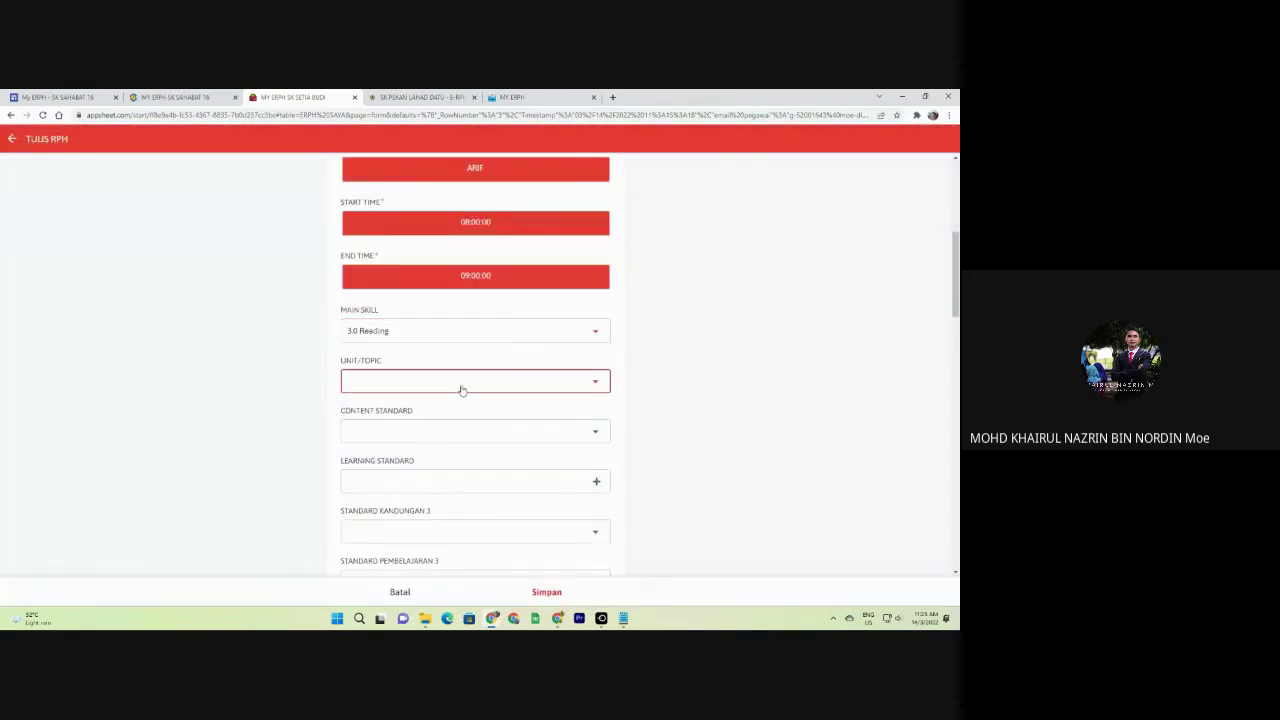
pyautogui.click(460, 385)
pyautogui.click(405, 318)
pyautogui.scroll(-1, 434, 449)
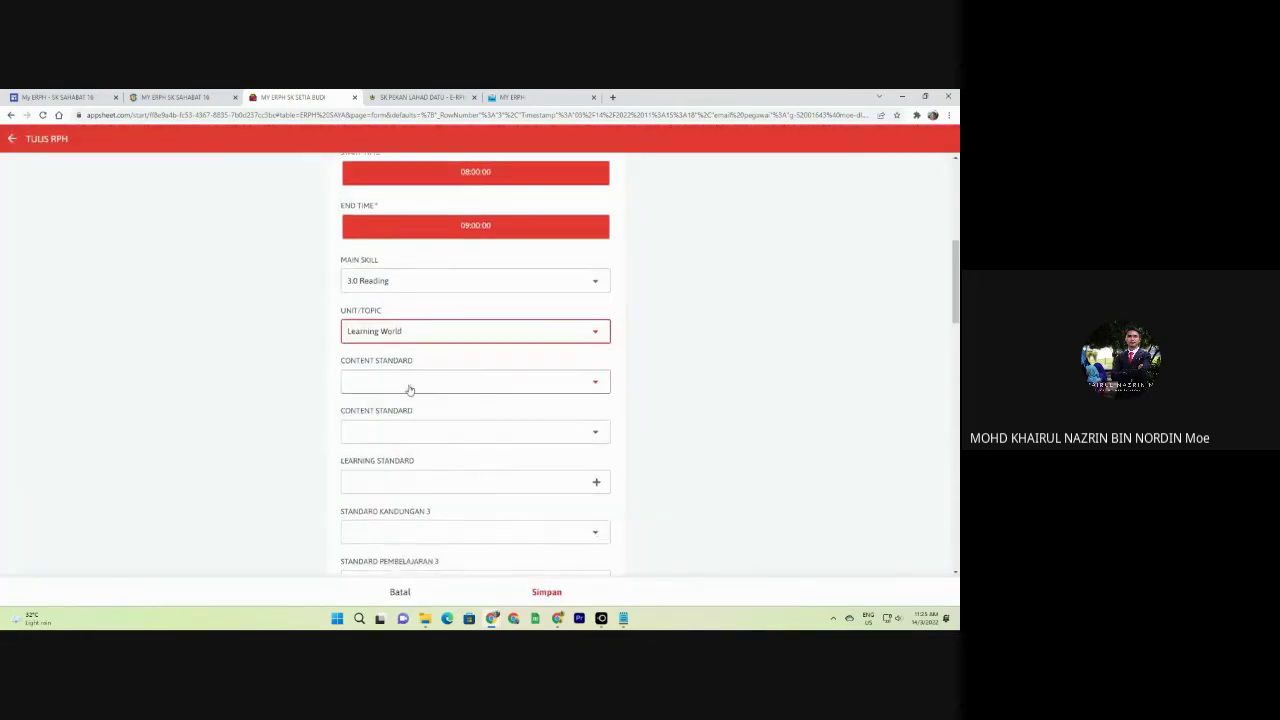
pyautogui.click(409, 386)
pyautogui.click(391, 207)
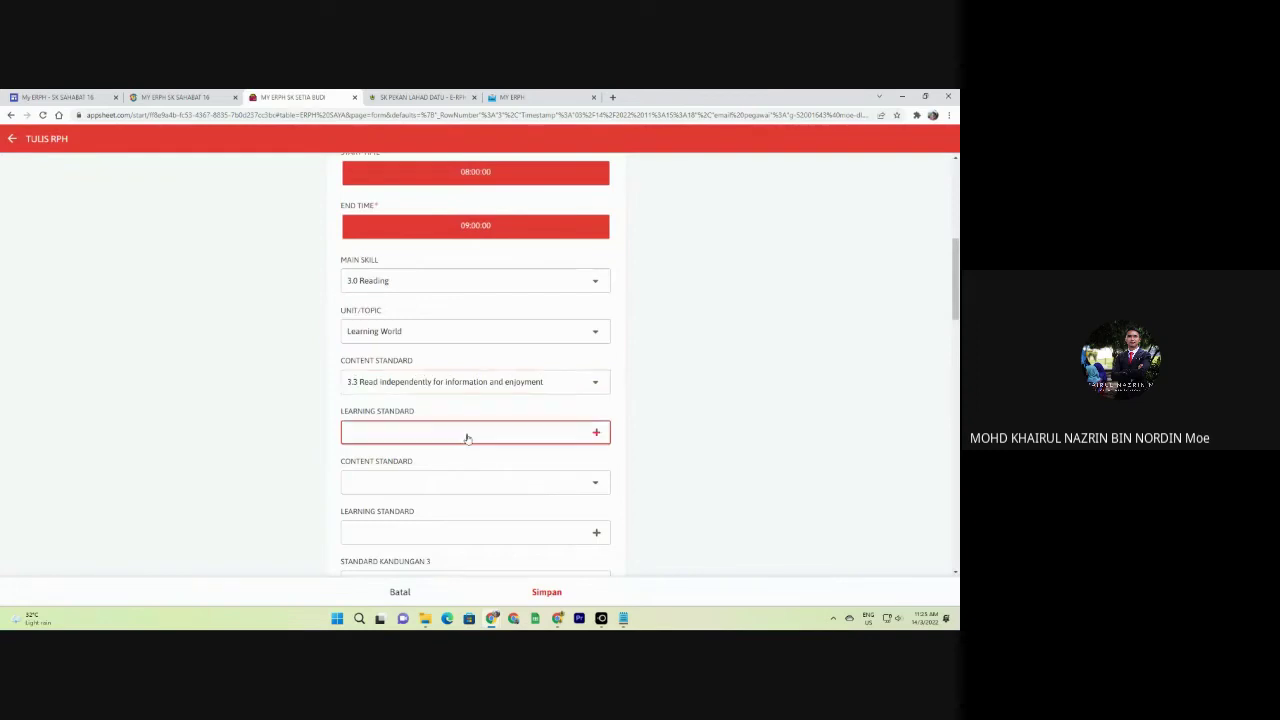
pyautogui.click(470, 432)
pyautogui.click(419, 175)
pyautogui.click(619, 559)
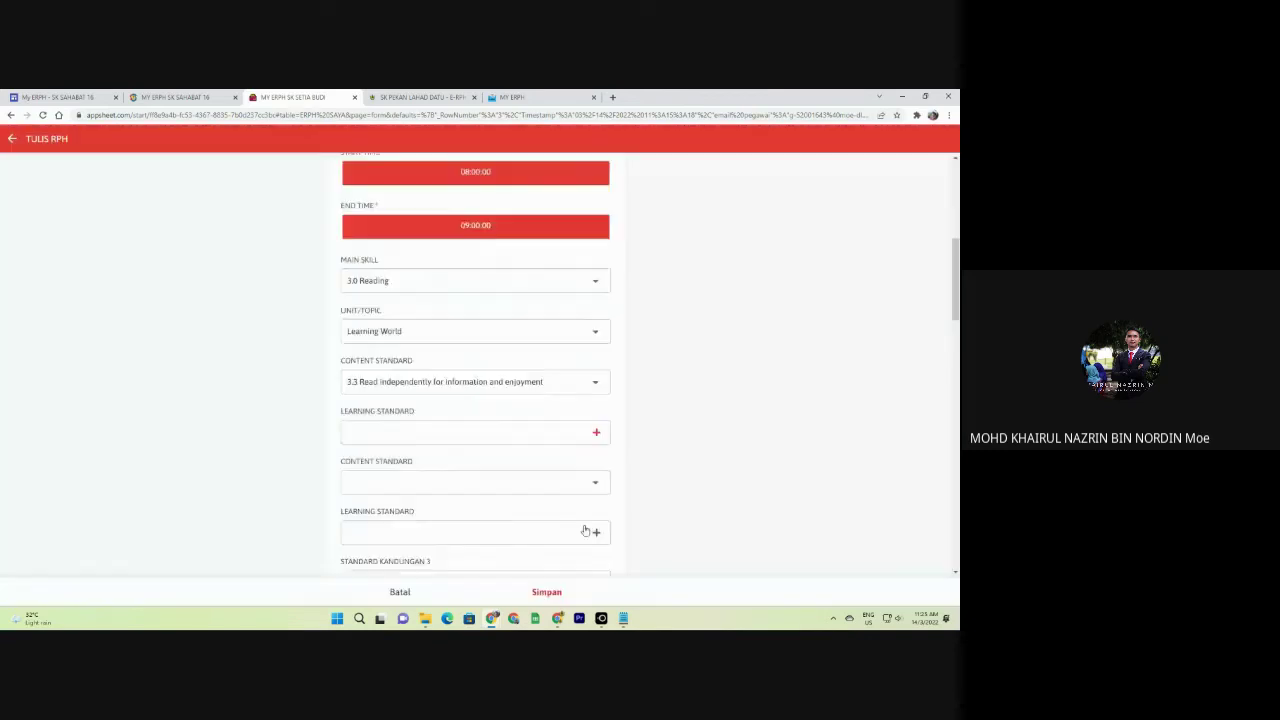
# Enter learning objective 'sdasda' and success criteria 'sdas', then save the plan.
pyautogui.scroll(-6, 407, 390)
pyautogui.moveTo(388, 369); pyautogui.dragTo(349, 331)
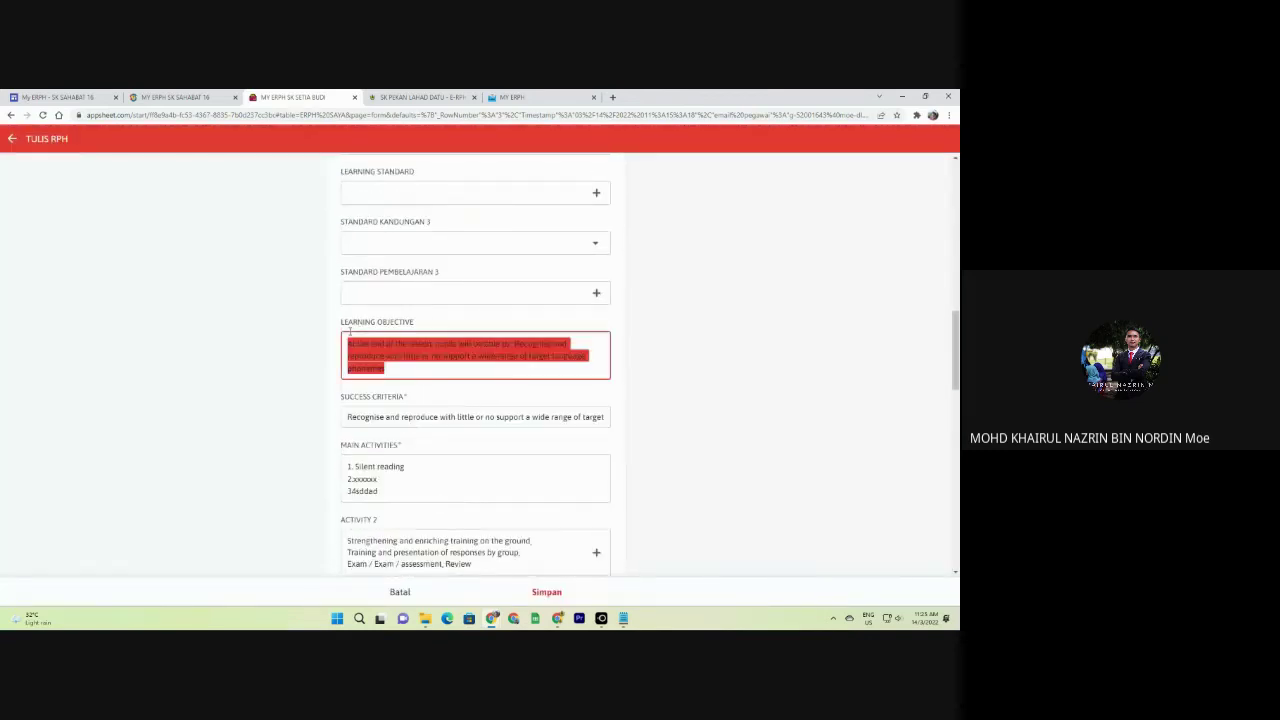
pyautogui.write('sdasda')
pyautogui.press('Tab')
pyautogui.click(420, 392)
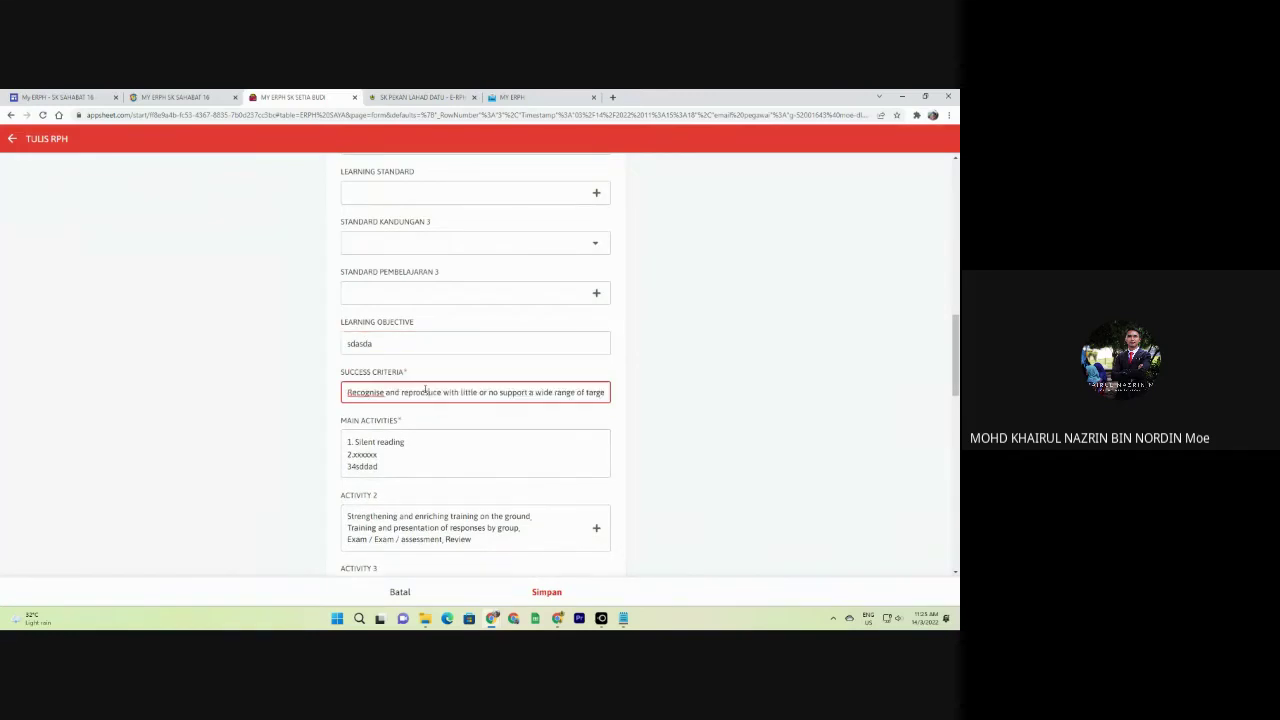
pyautogui.write('sadsad')
pyautogui.hotkey('ctrl', 'a')
pyautogui.write('sdas')
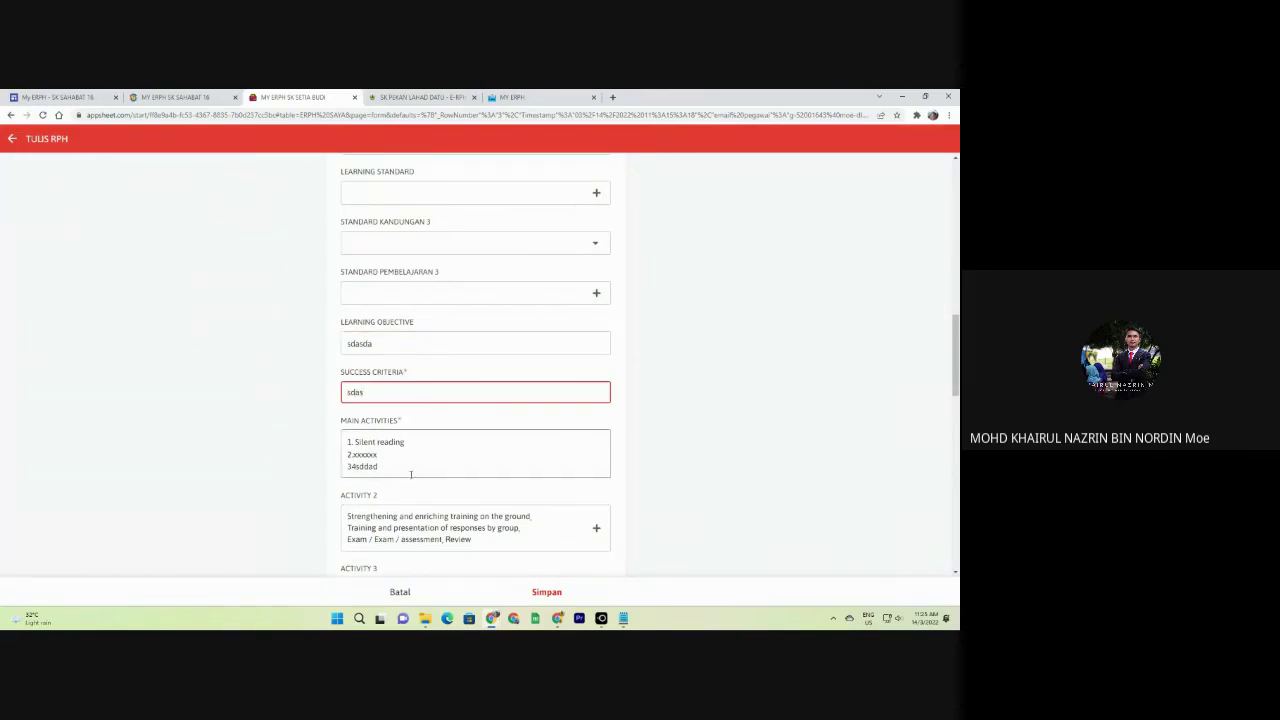
pyautogui.scroll(-15, 410, 474)
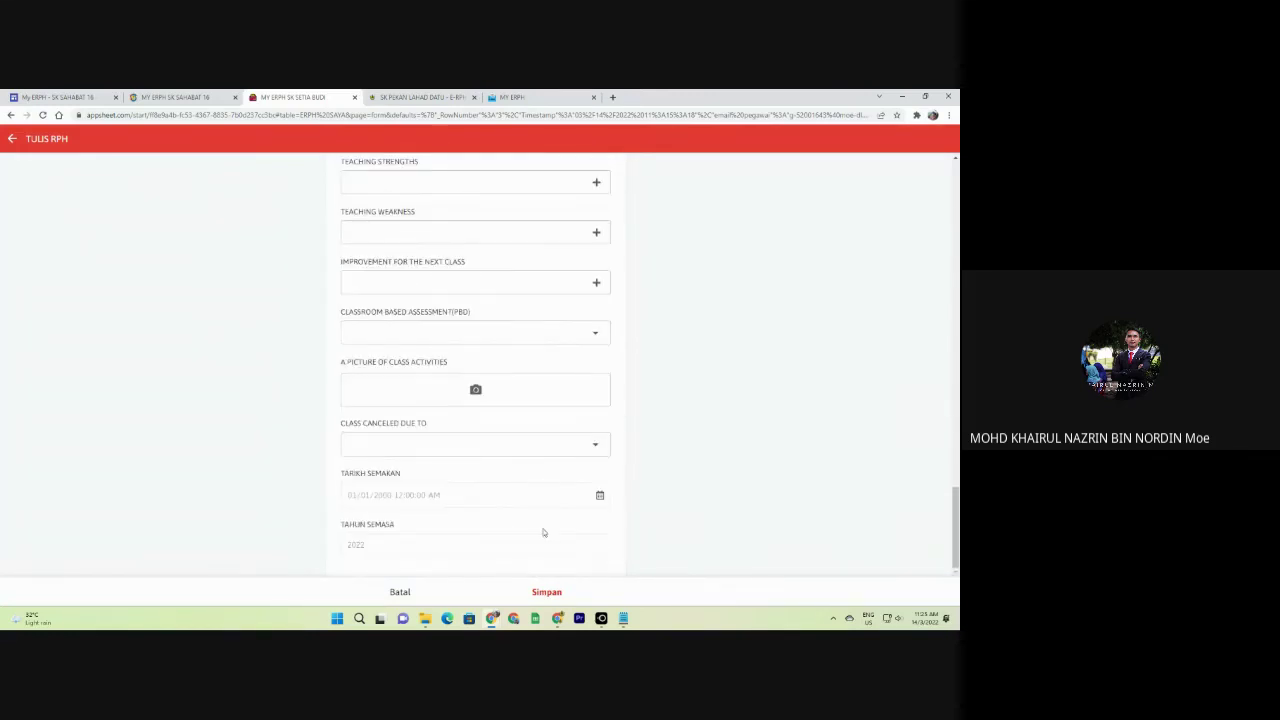
pyautogui.click(554, 600)
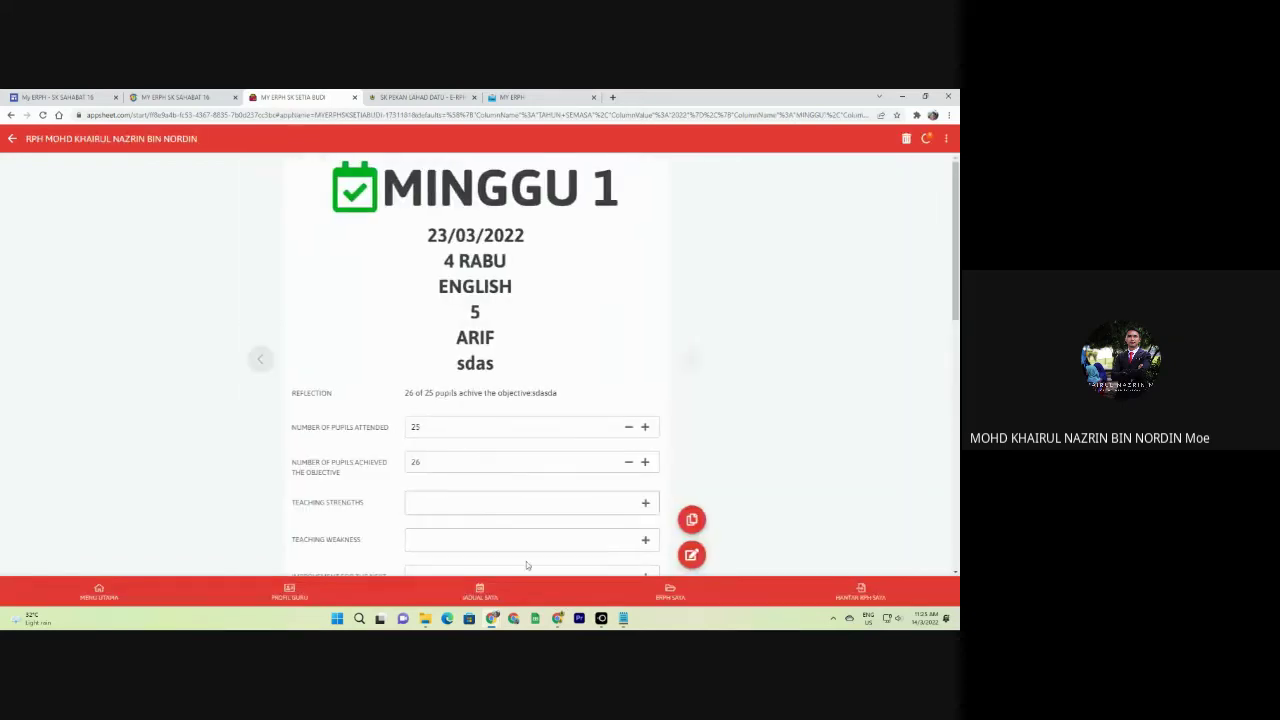
# Open the 2022 MINGGU 1 group in ERPH SAYA.
pyautogui.click(671, 596)
pyautogui.click(120, 168)
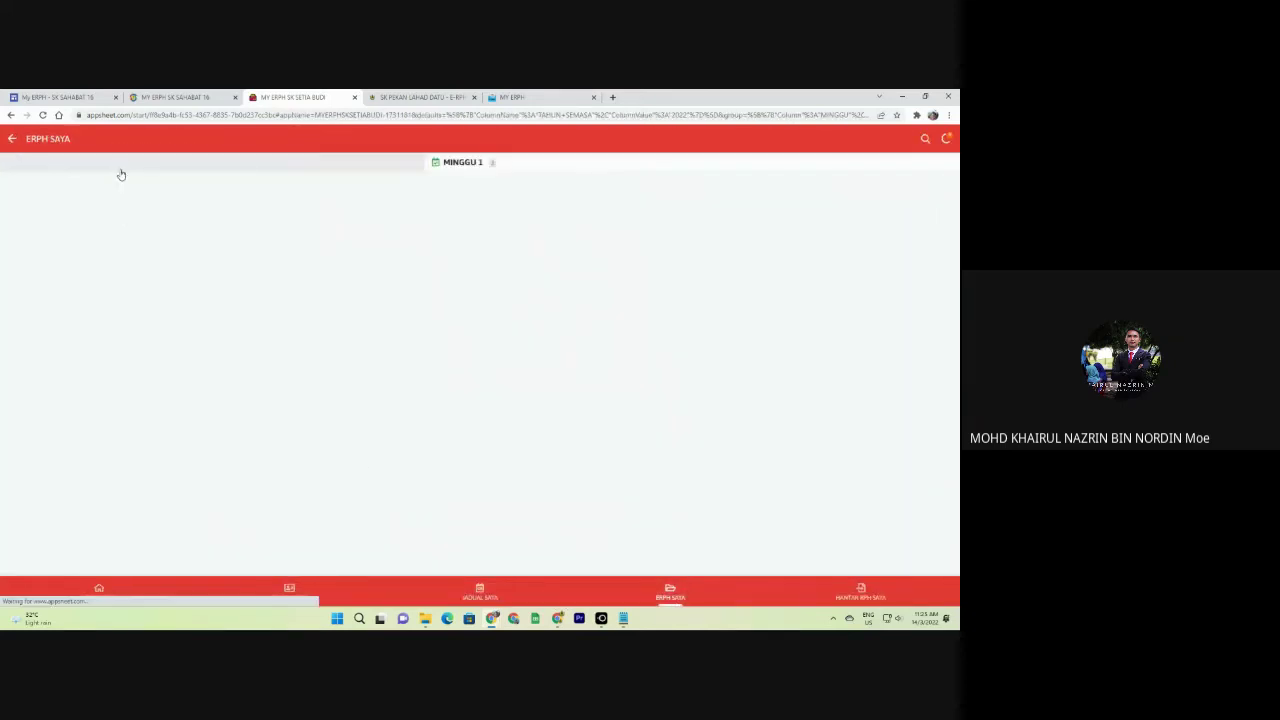
pyautogui.click(94, 166)
pyautogui.scroll(-2, 110, 220)
pyautogui.scroll(2, 110, 222)
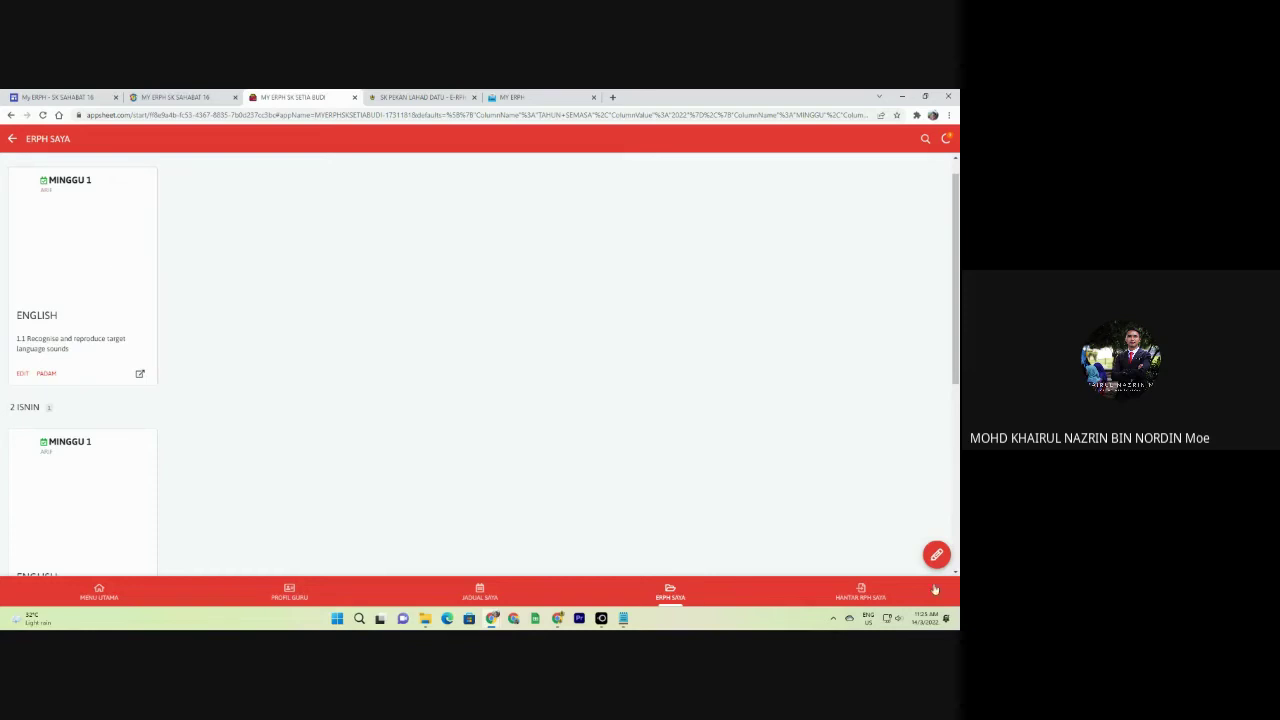
# Start a new lesson plan with week MINGGU 1 and day 1 AHAD, then return to the MY ERPH tab.
pyautogui.click(936, 555)
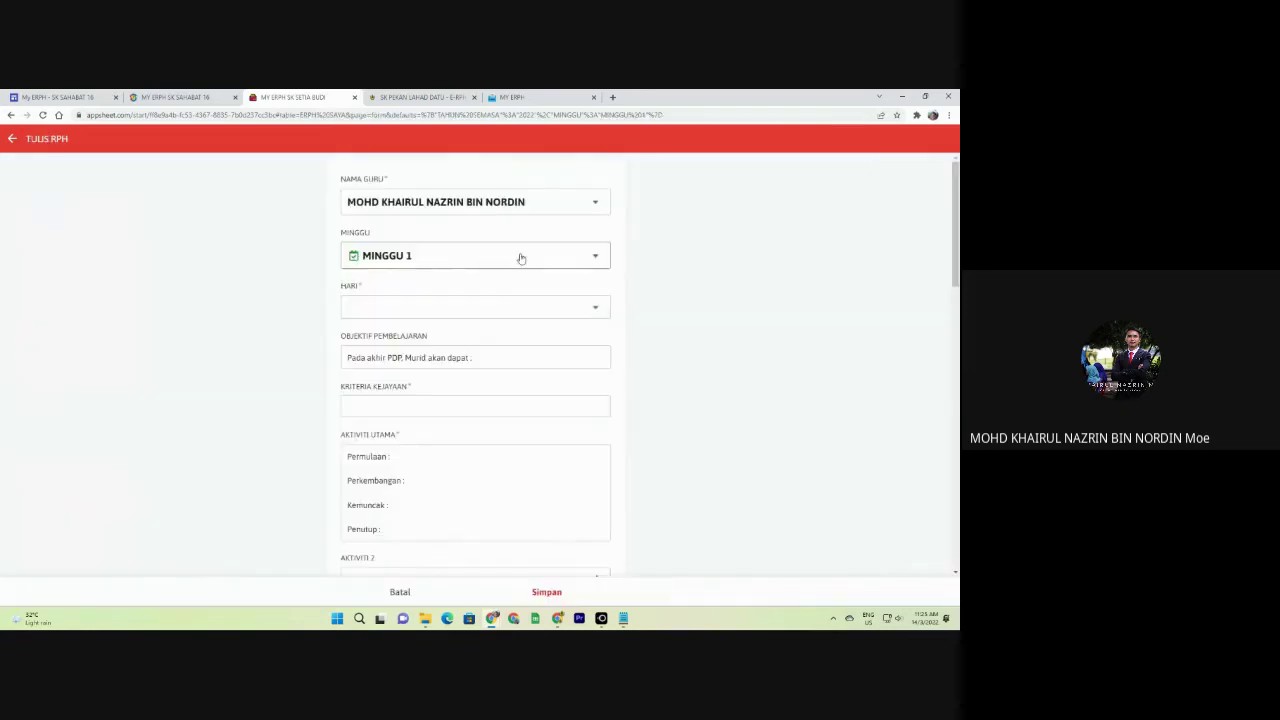
pyautogui.click(421, 260)
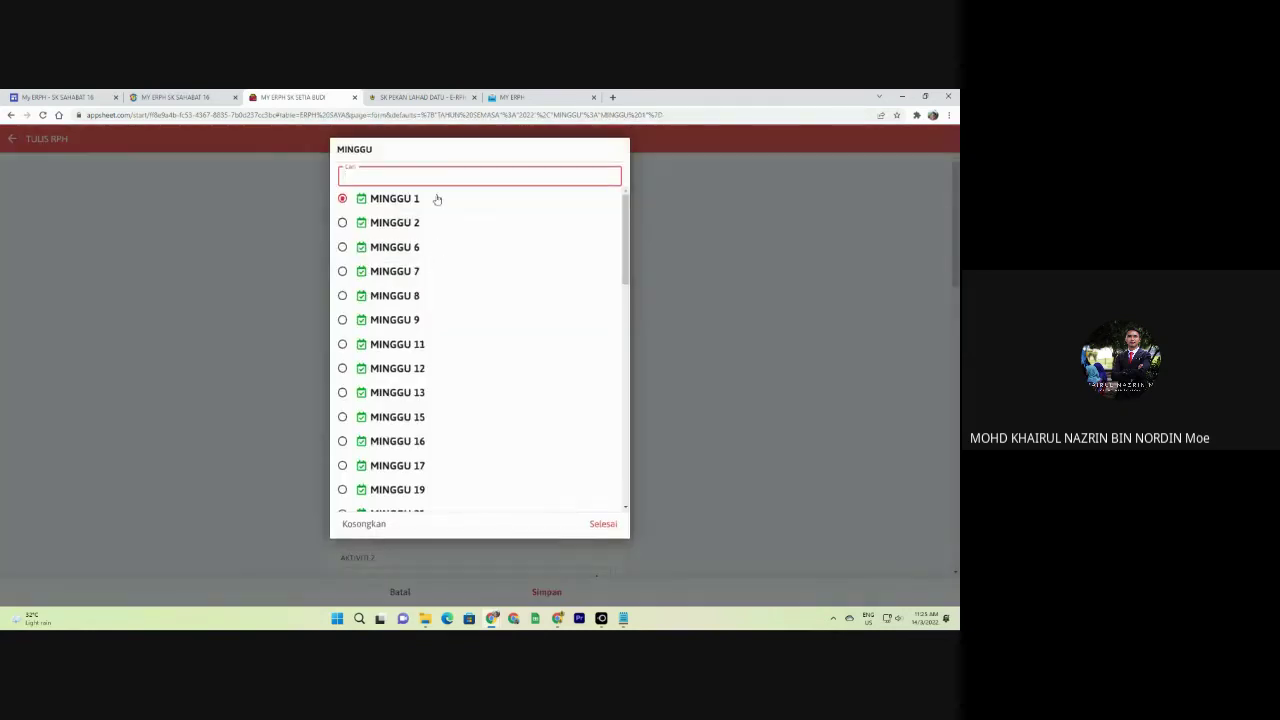
pyautogui.click(437, 197)
pyautogui.click(434, 303)
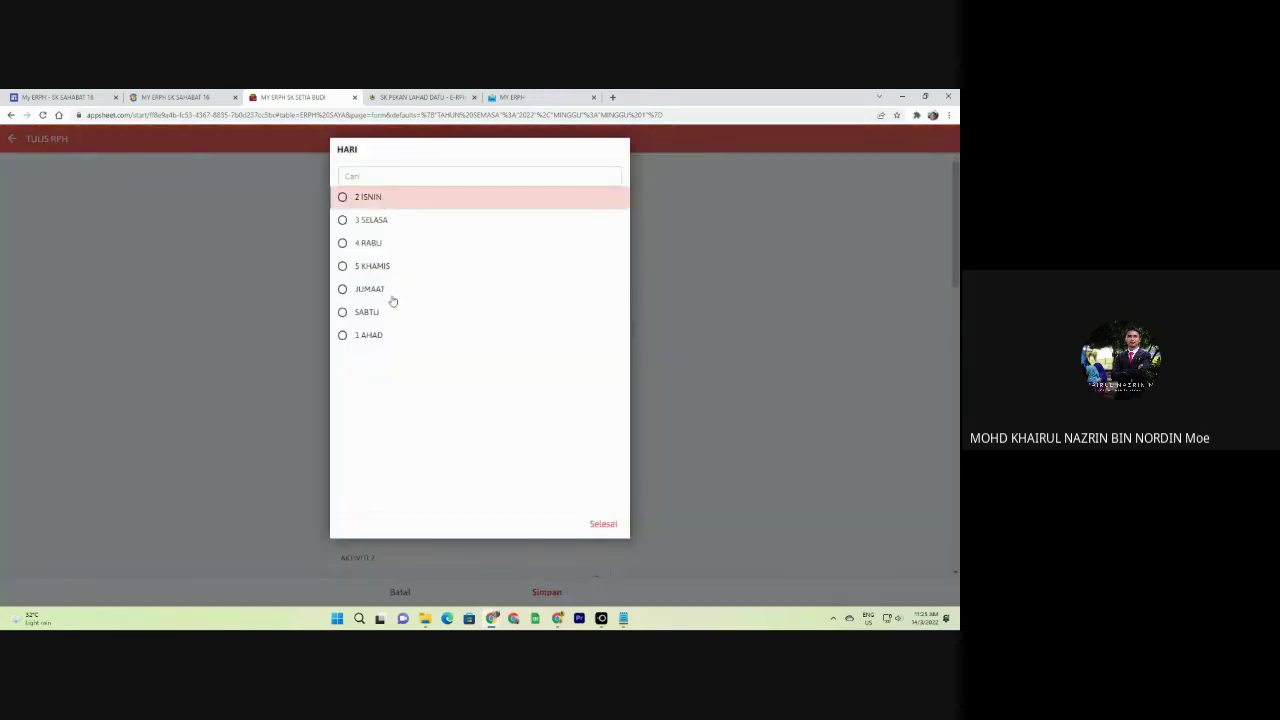
pyautogui.click(384, 337)
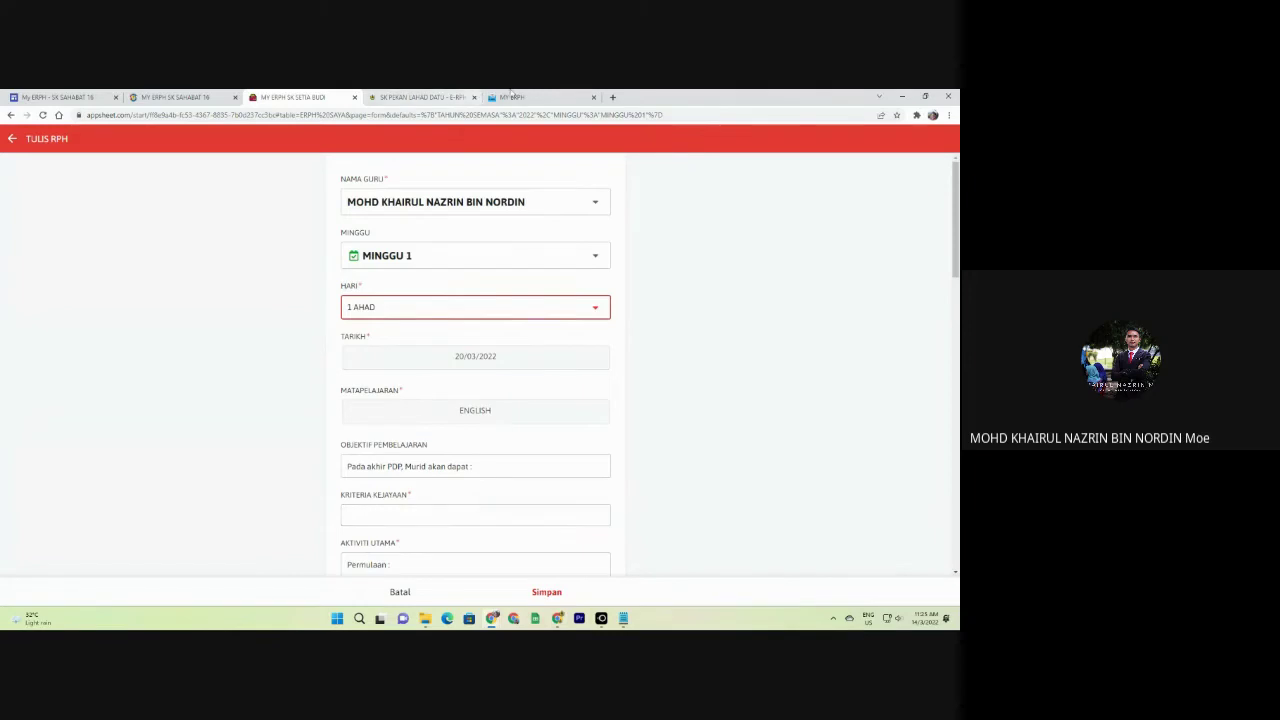
pyautogui.click(510, 97)
# Start a new lesson plan and set its day to 2 SELASA.
pyautogui.click(936, 555)
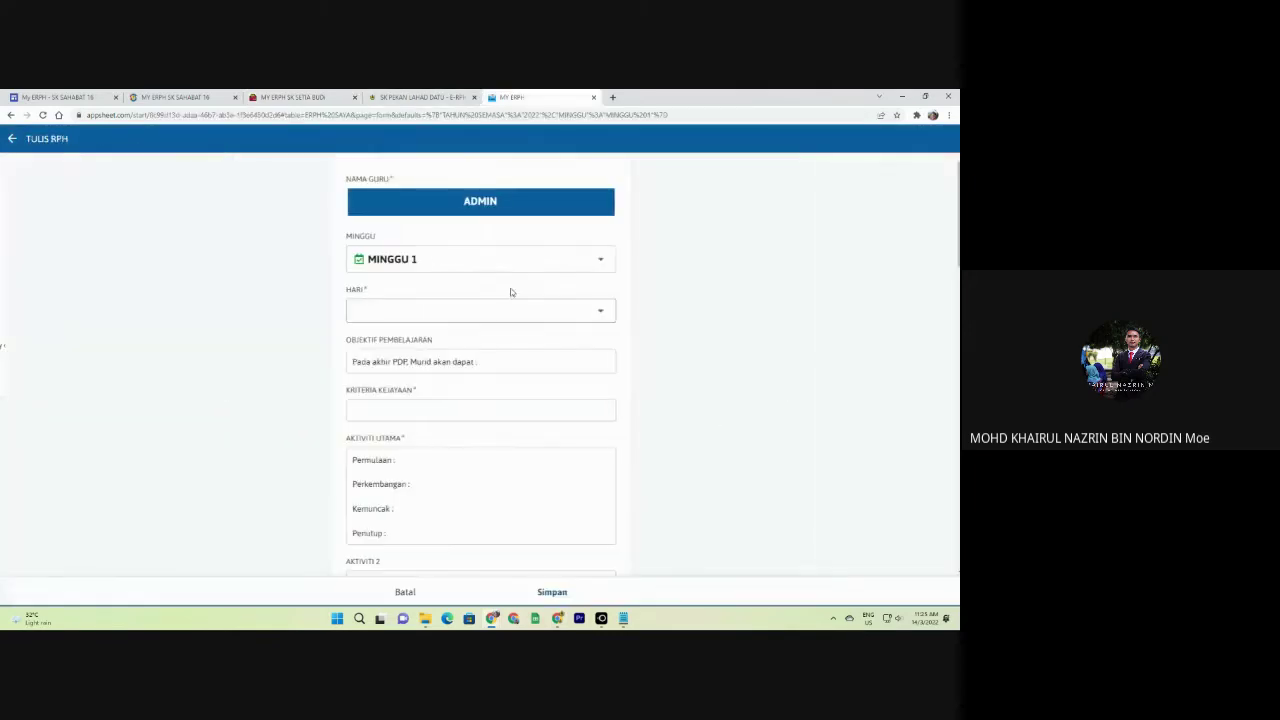
pyautogui.click(408, 310)
pyautogui.click(360, 196)
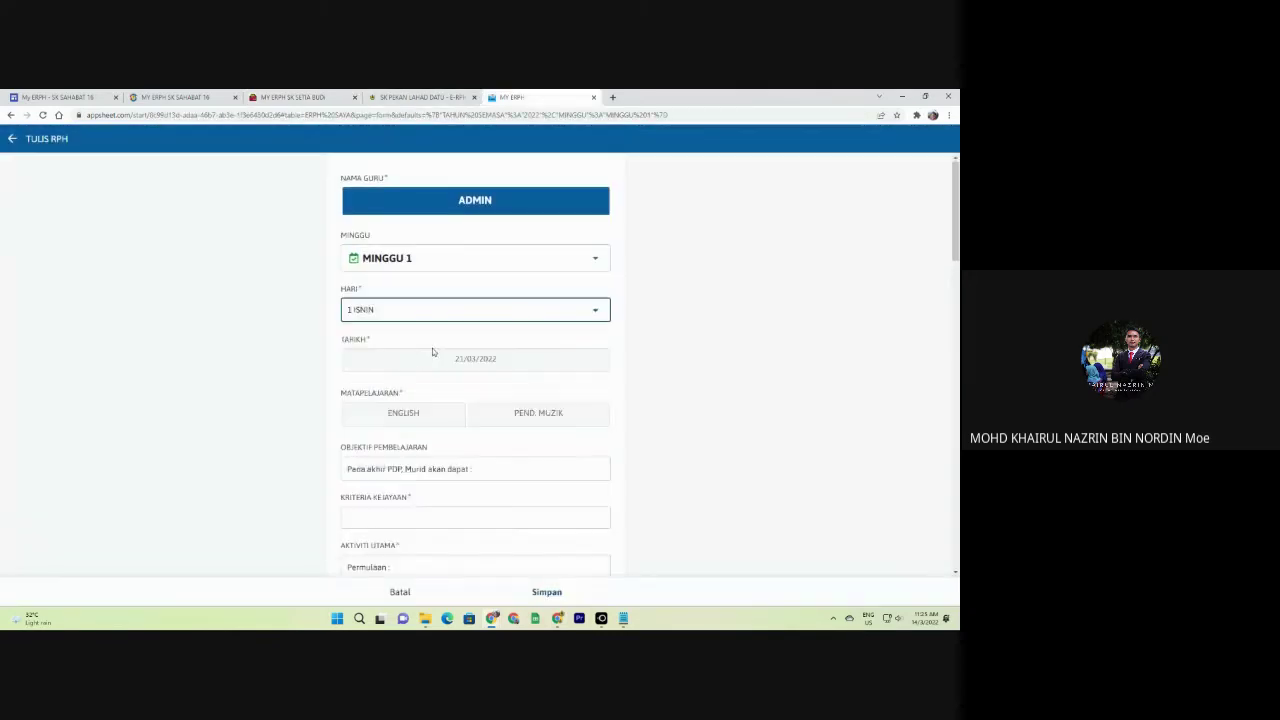
pyautogui.scroll(-1, 466, 314)
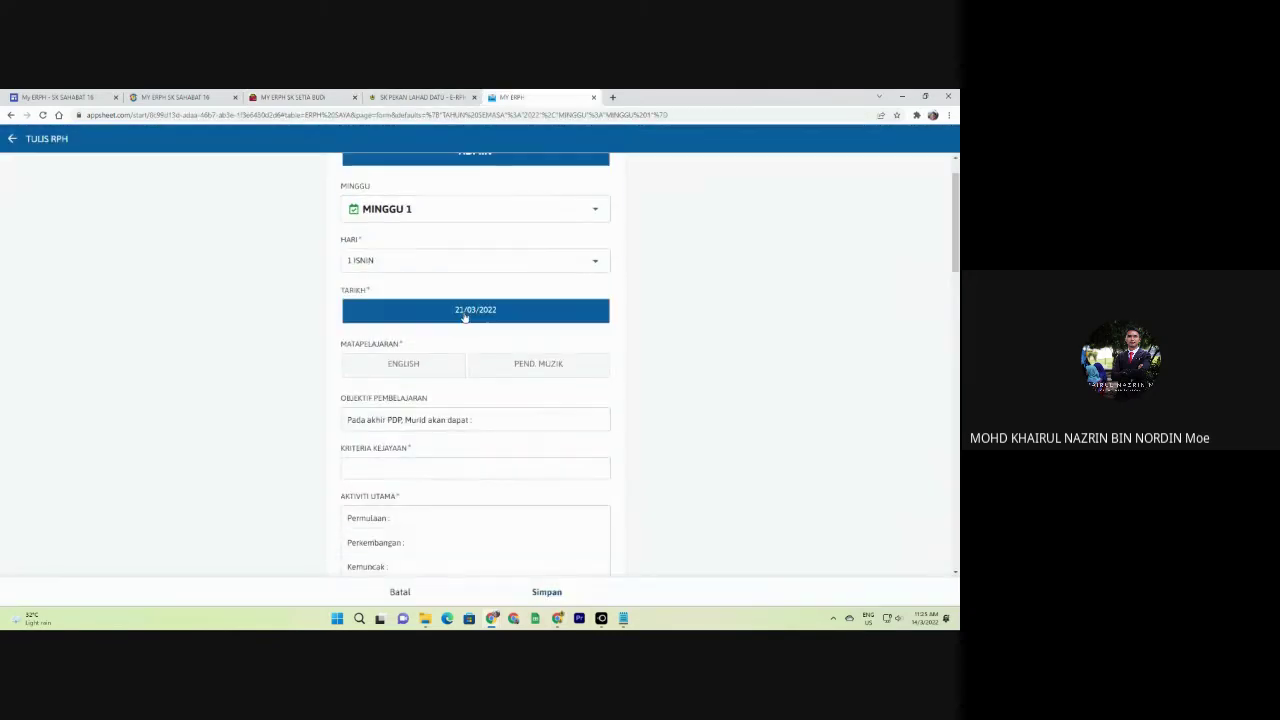
pyautogui.click(437, 256)
pyautogui.click(391, 219)
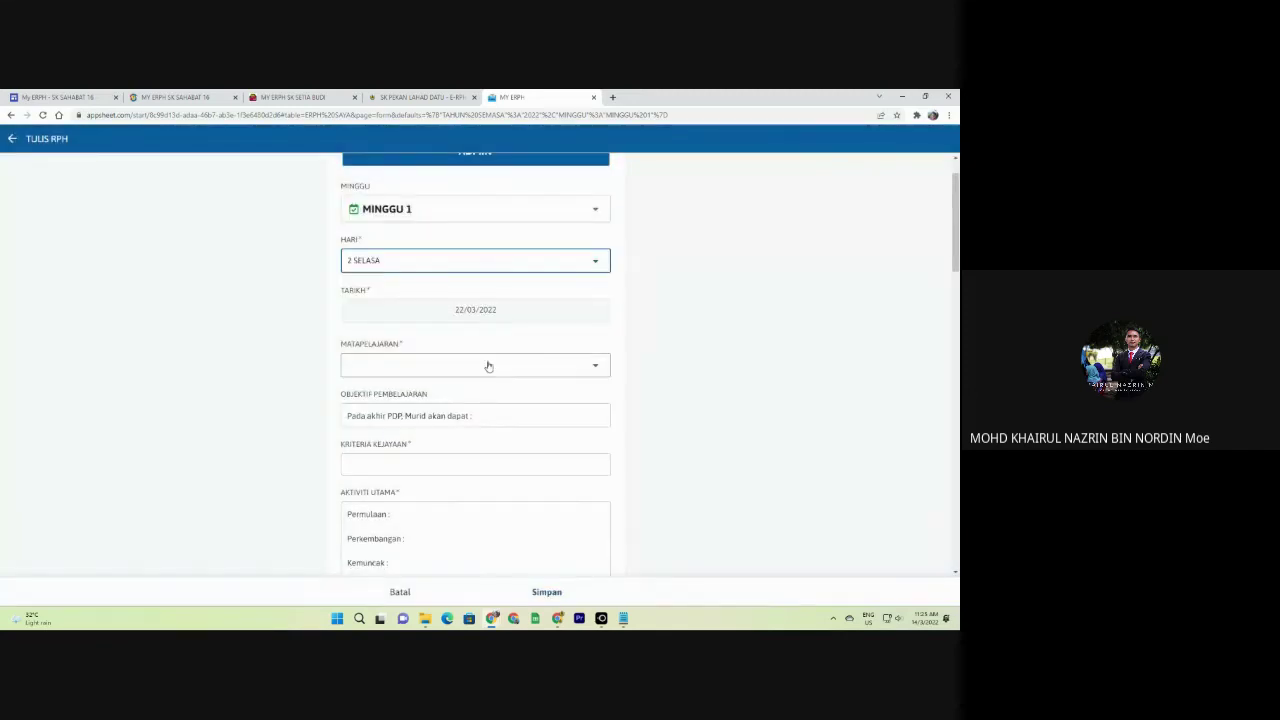
pyautogui.click(486, 364)
pyautogui.click(380, 197)
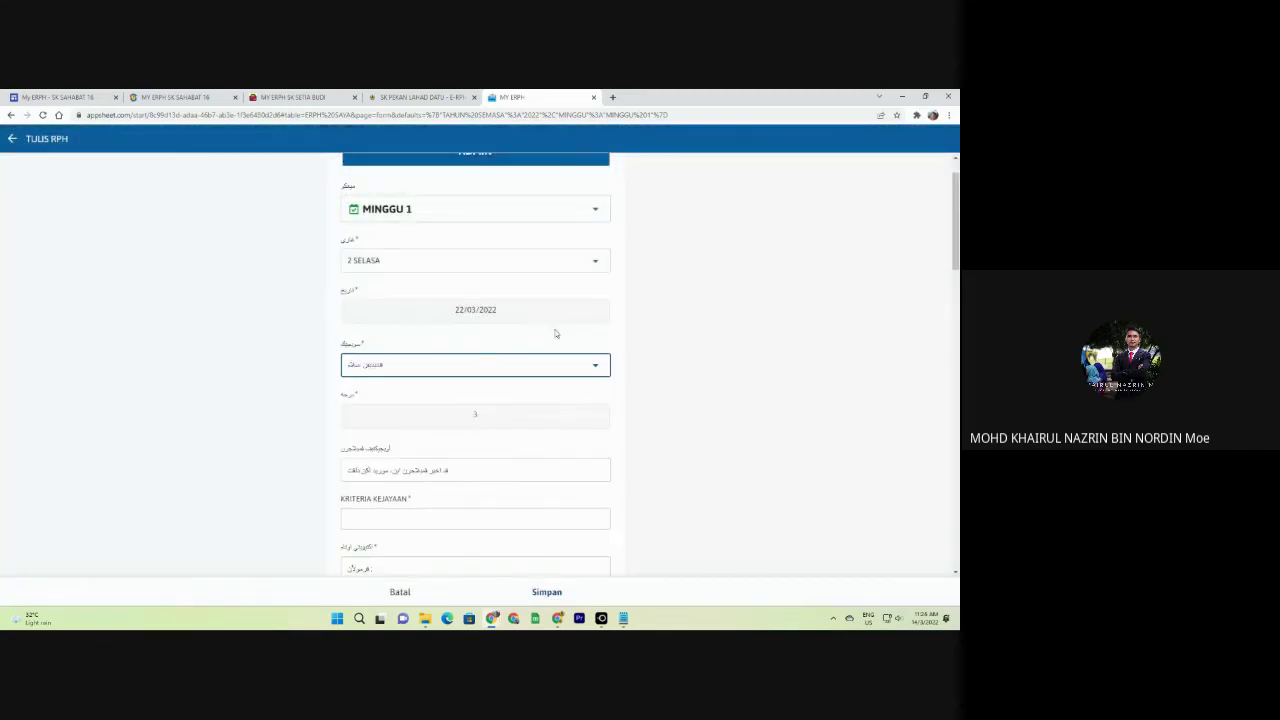
# Set the plan to year 3, class INOVATIF, from 08:10 to 08:30.
pyautogui.click(455, 366)
pyautogui.scroll(-2, 455, 366)
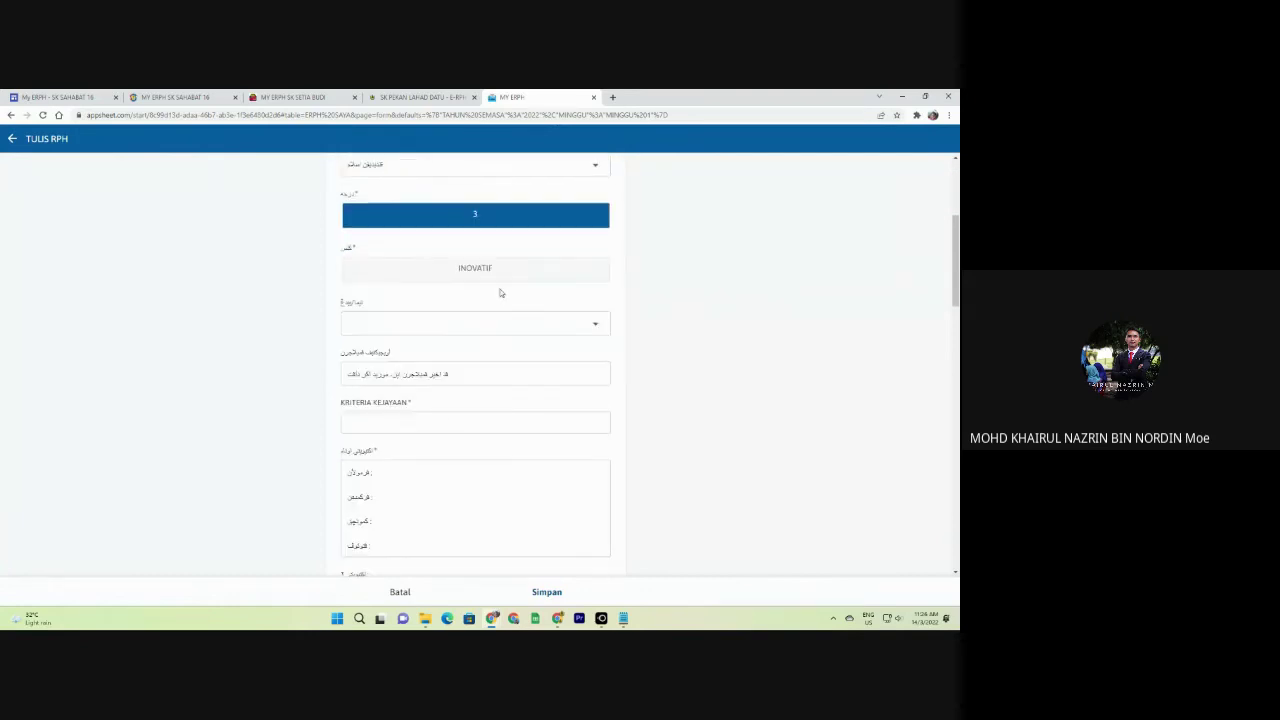
pyautogui.click(498, 269)
pyautogui.click(526, 324)
pyautogui.click(478, 376)
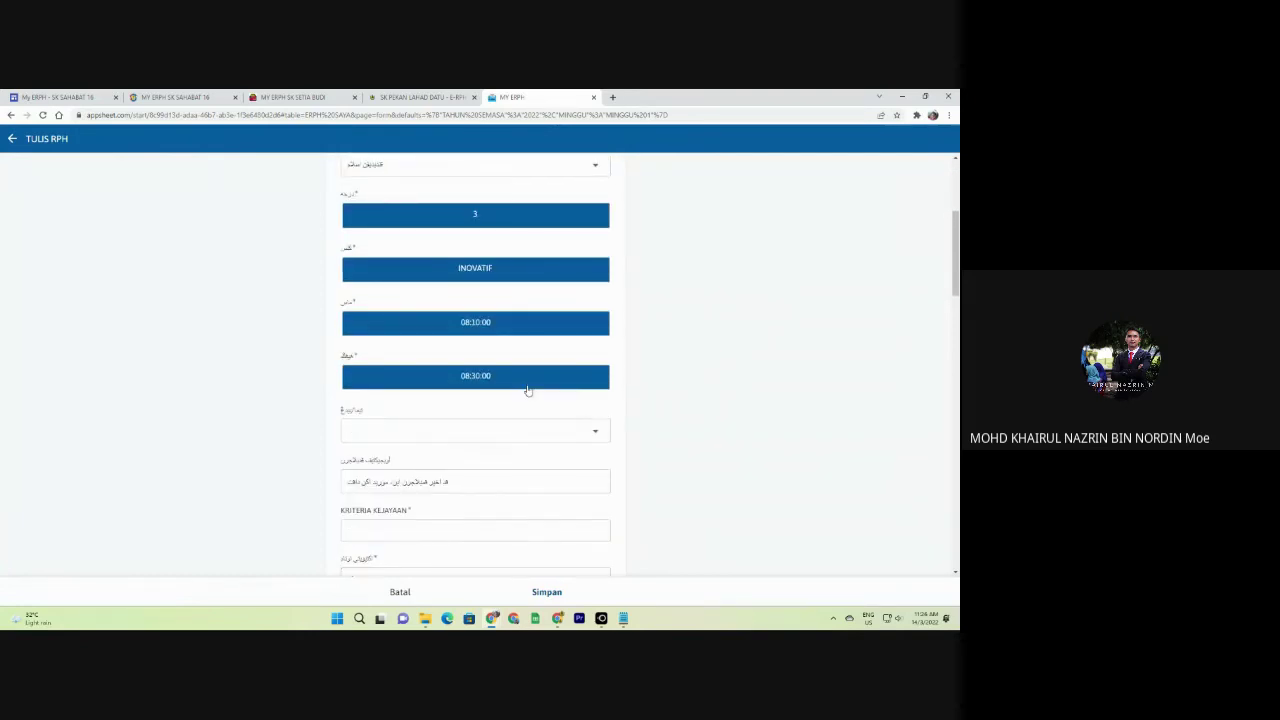
# Choose the first topic, content entries 48 72 and 49 72, and the two follow-up options.
pyautogui.click(516, 430)
pyautogui.click(417, 202)
pyautogui.scroll(-2, 516, 430)
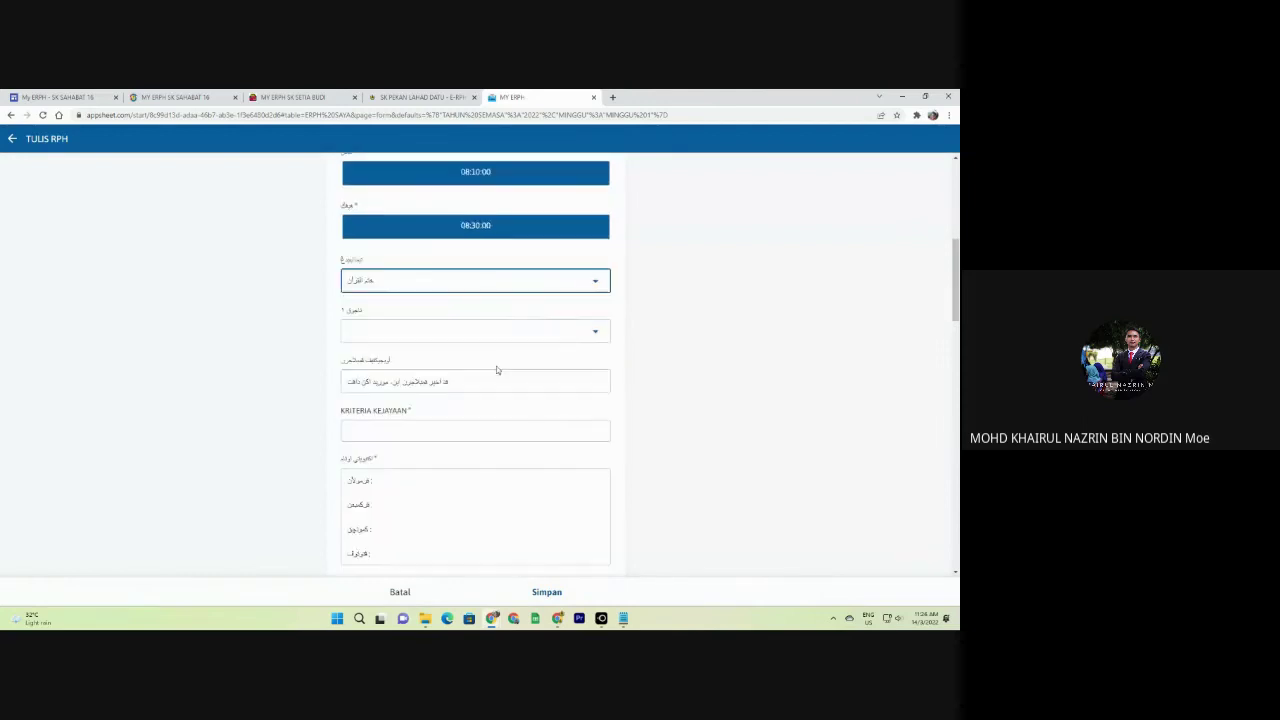
pyautogui.click(497, 331)
pyautogui.click(394, 222)
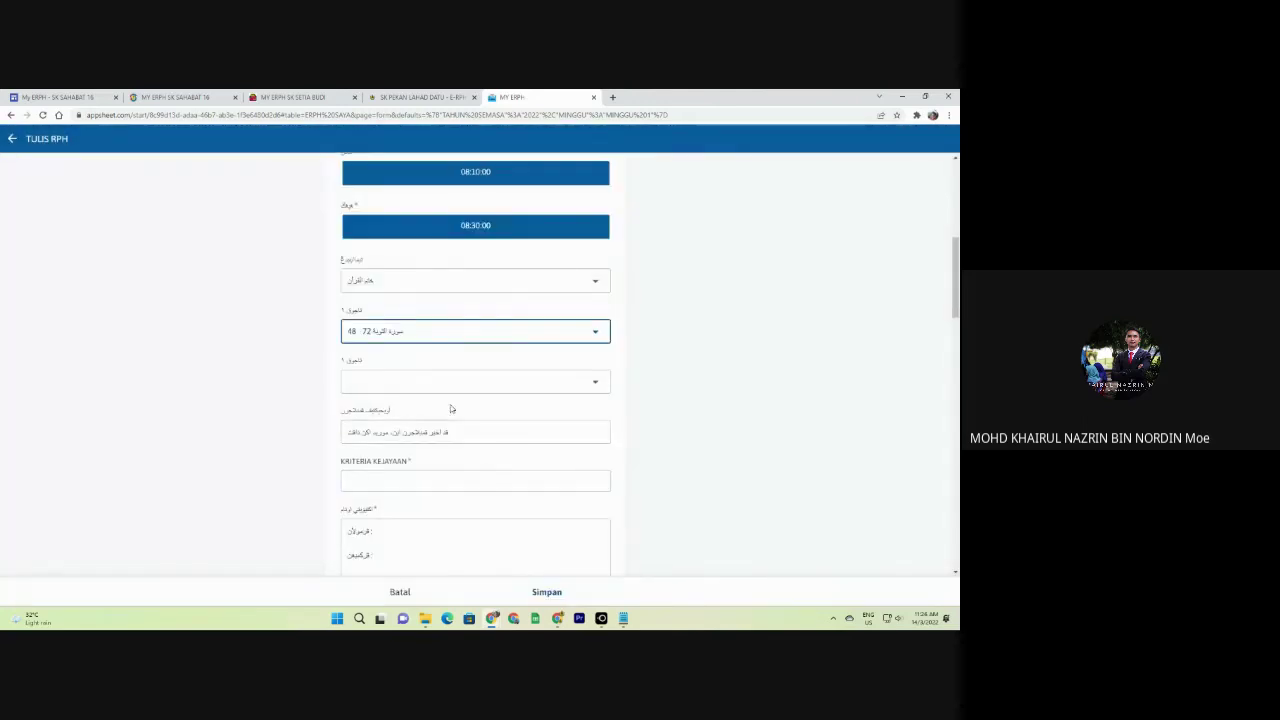
pyautogui.scroll(-1, 449, 403)
pyautogui.click(449, 283)
pyautogui.click(406, 226)
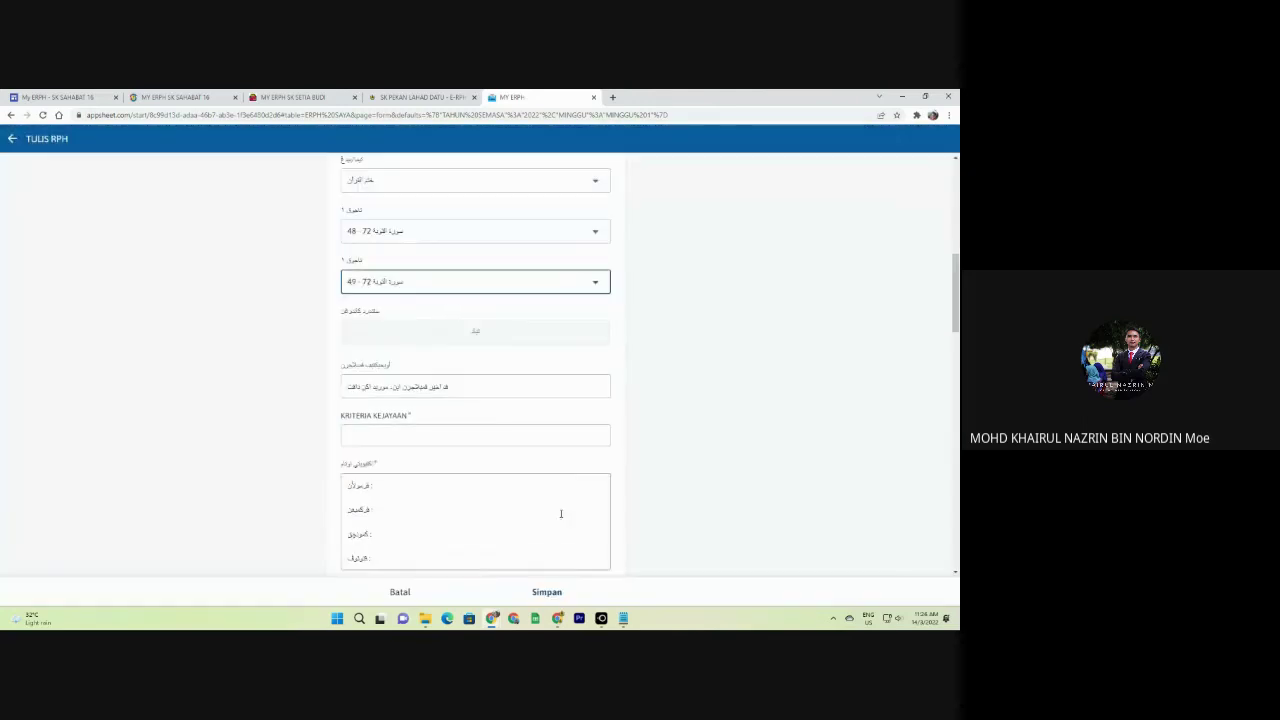
pyautogui.click(489, 336)
pyautogui.click(487, 386)
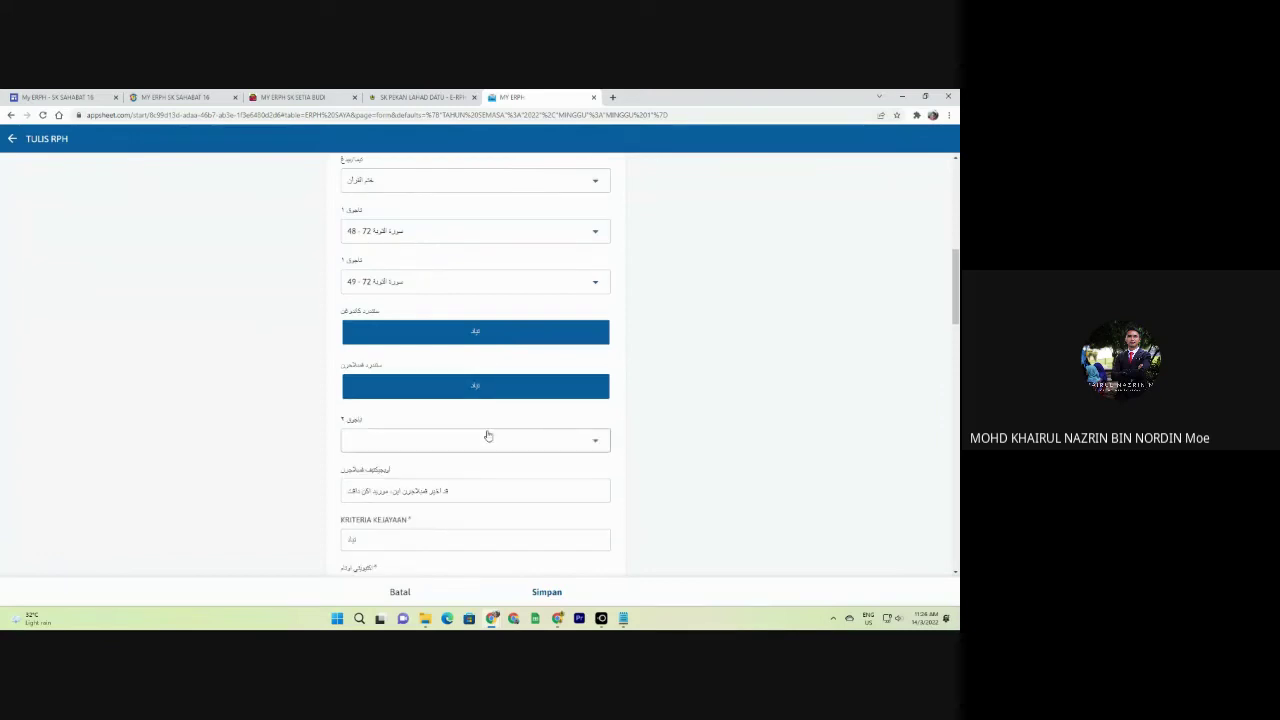
pyautogui.scroll(-8, 486, 434)
# Set the pupil count to 40 and save the new plan.
pyautogui.click(537, 197)
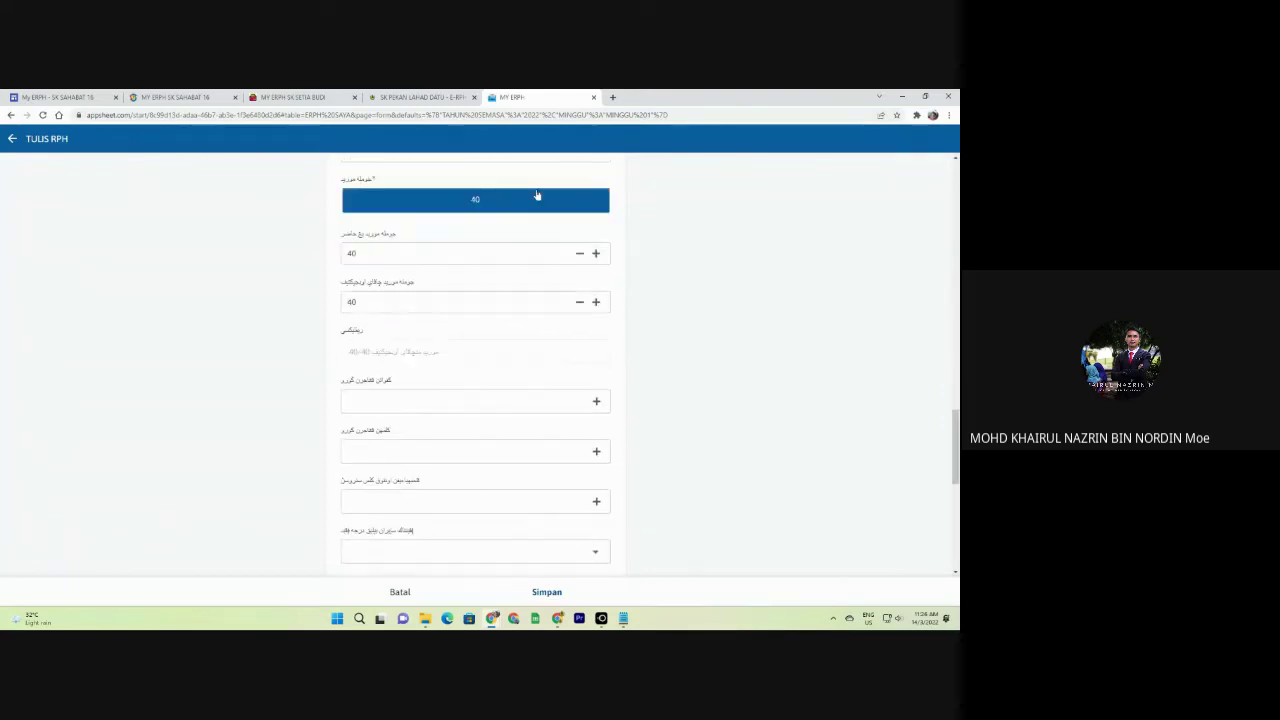
pyautogui.click(550, 593)
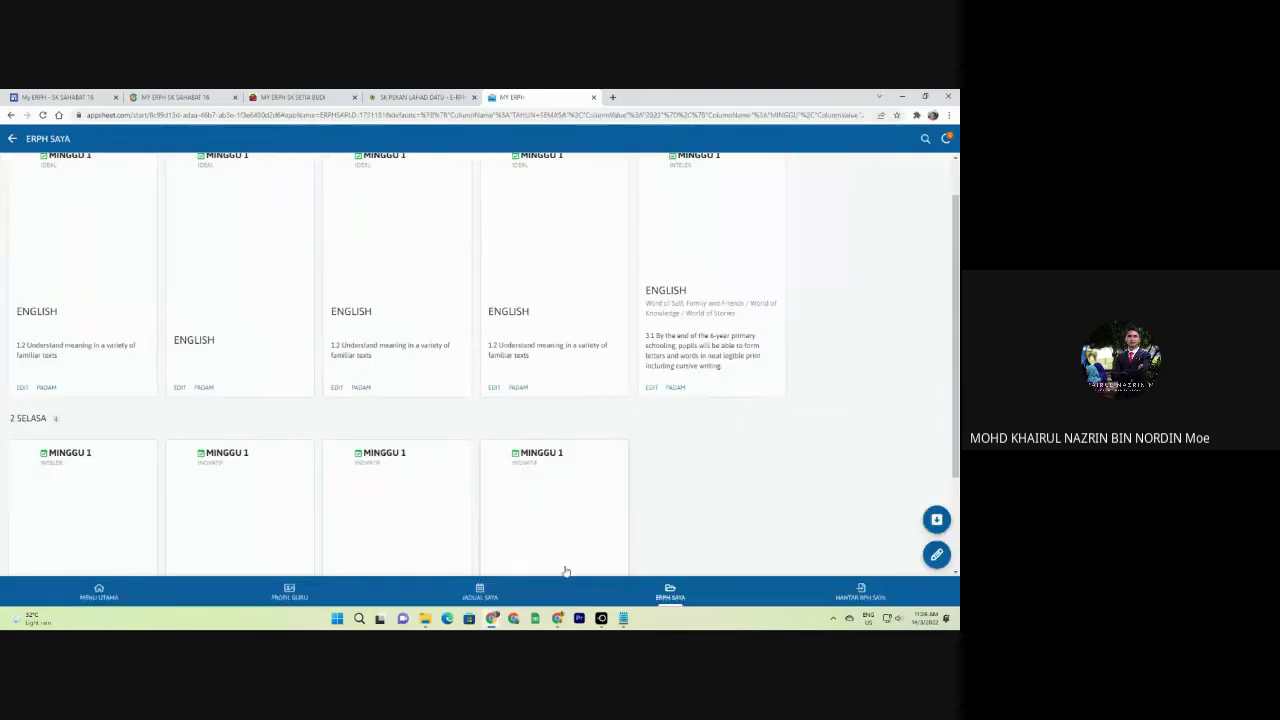
pyautogui.scroll(-2, 434, 377)
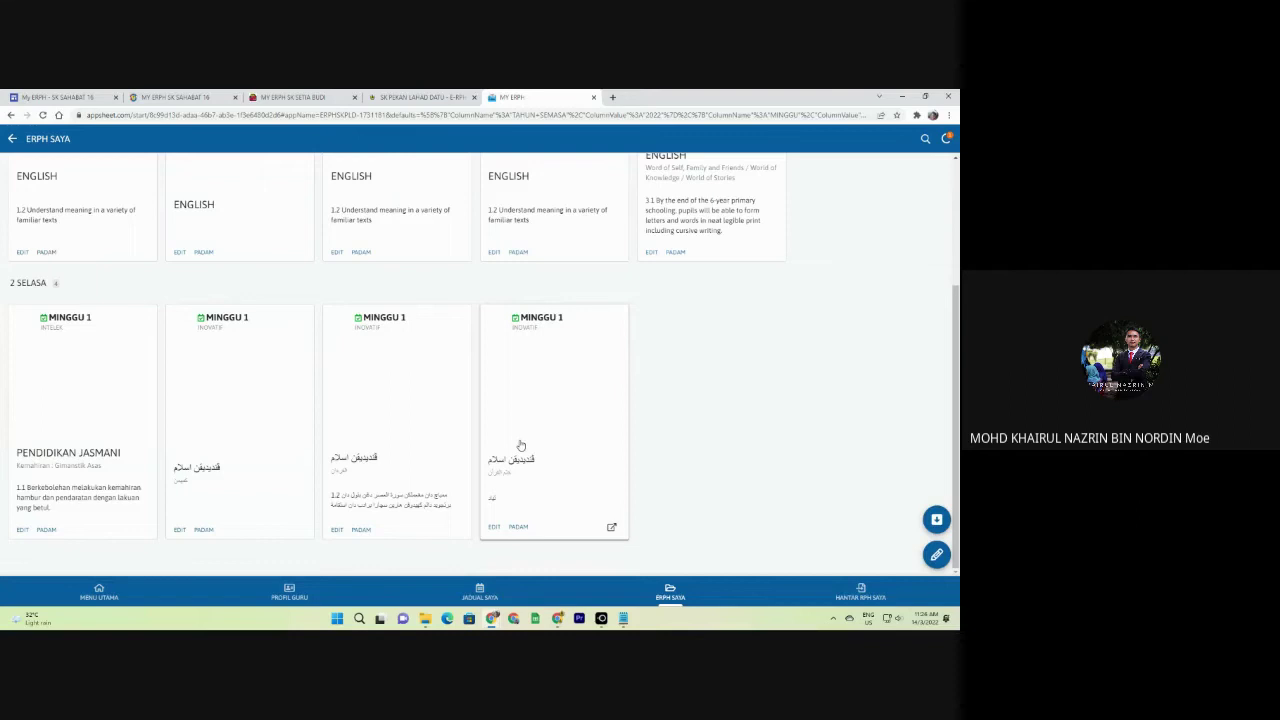
# Open the 1 ISNIN INTELEK English lesson plan and cancel the print dialog.
pyautogui.scroll(2, 476, 440)
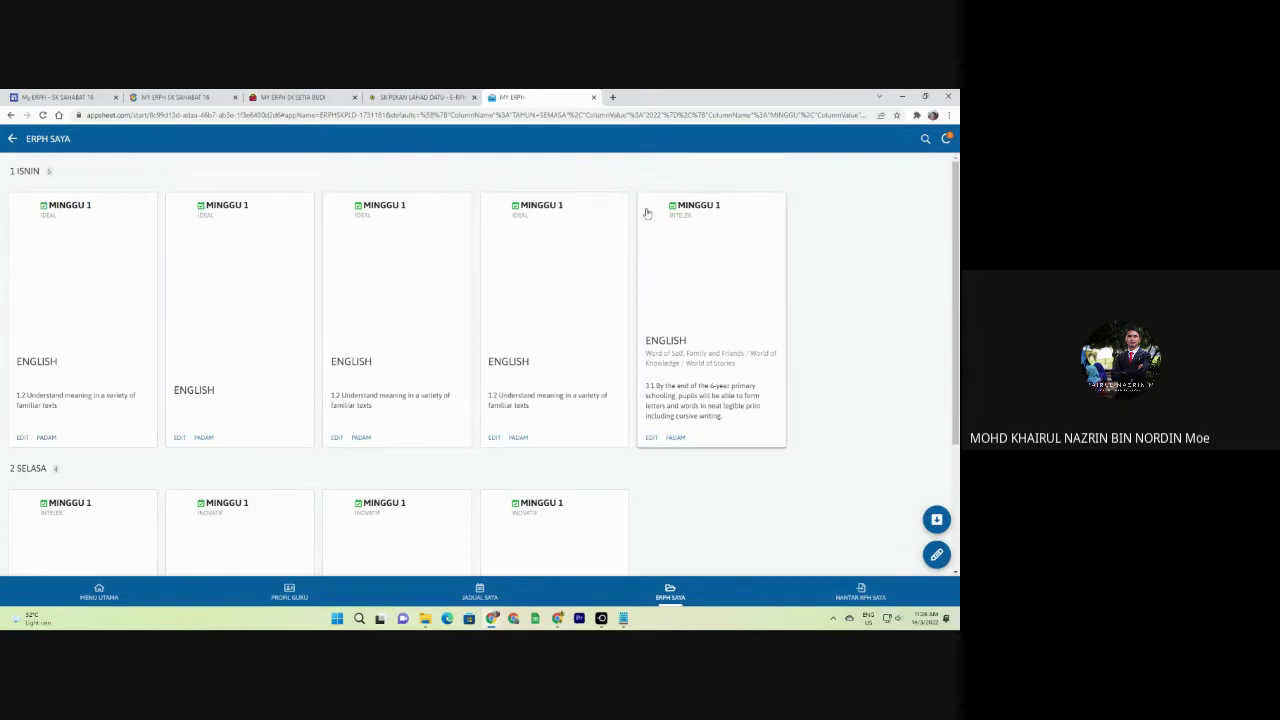
pyautogui.click(679, 320)
pyautogui.click(692, 486)
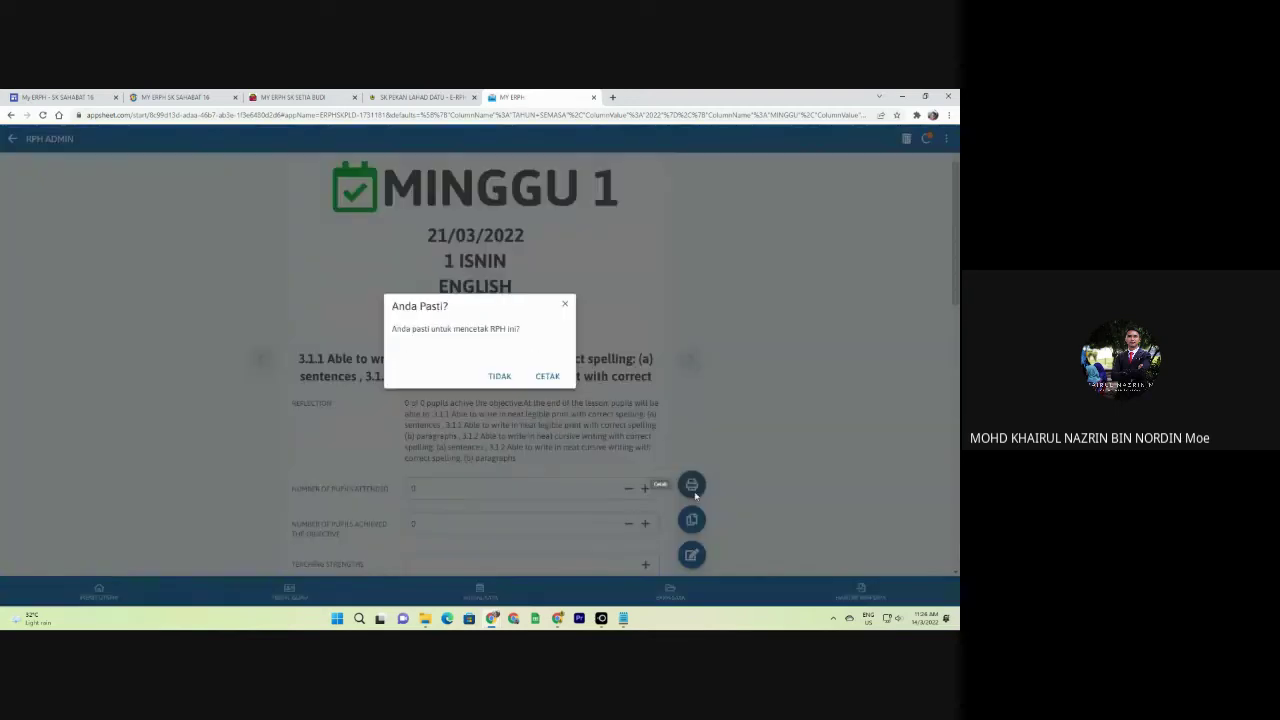
pyautogui.click(499, 377)
# Copy the plan, toggle its subject to PEND. MUZIK and back to ENGLISH, then discard the copy.
pyautogui.click(691, 519)
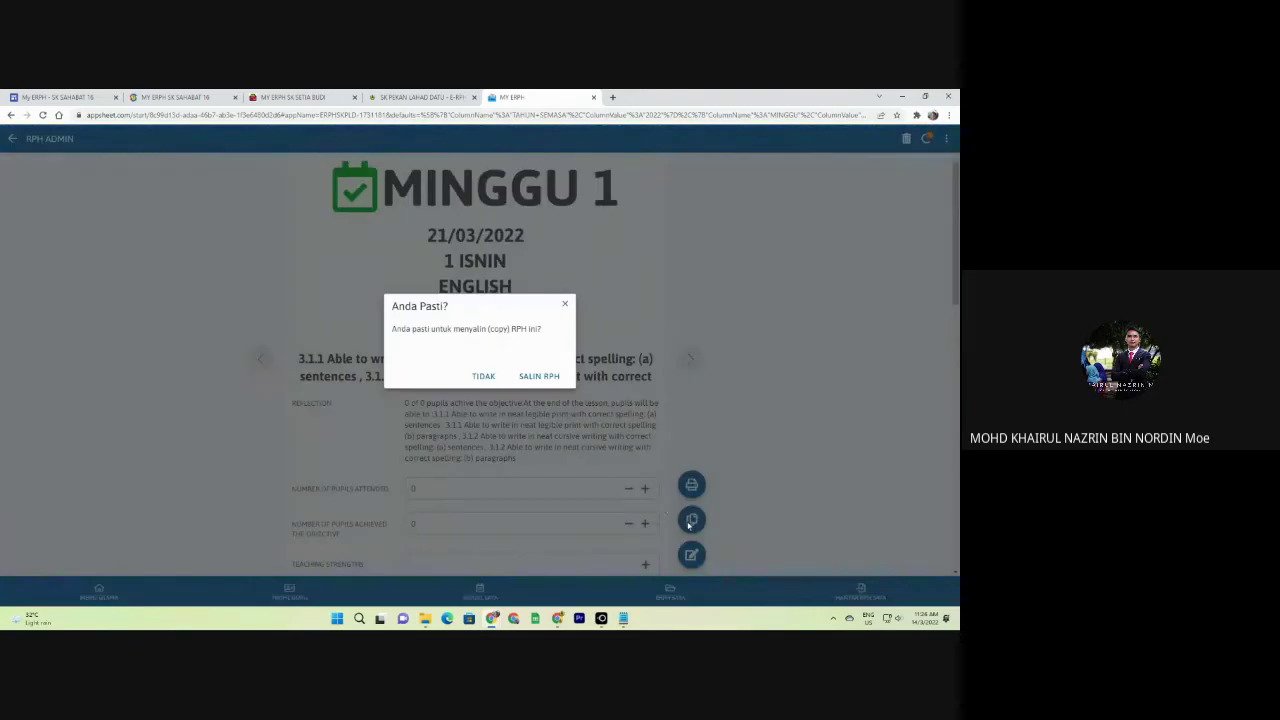
pyautogui.click(527, 377)
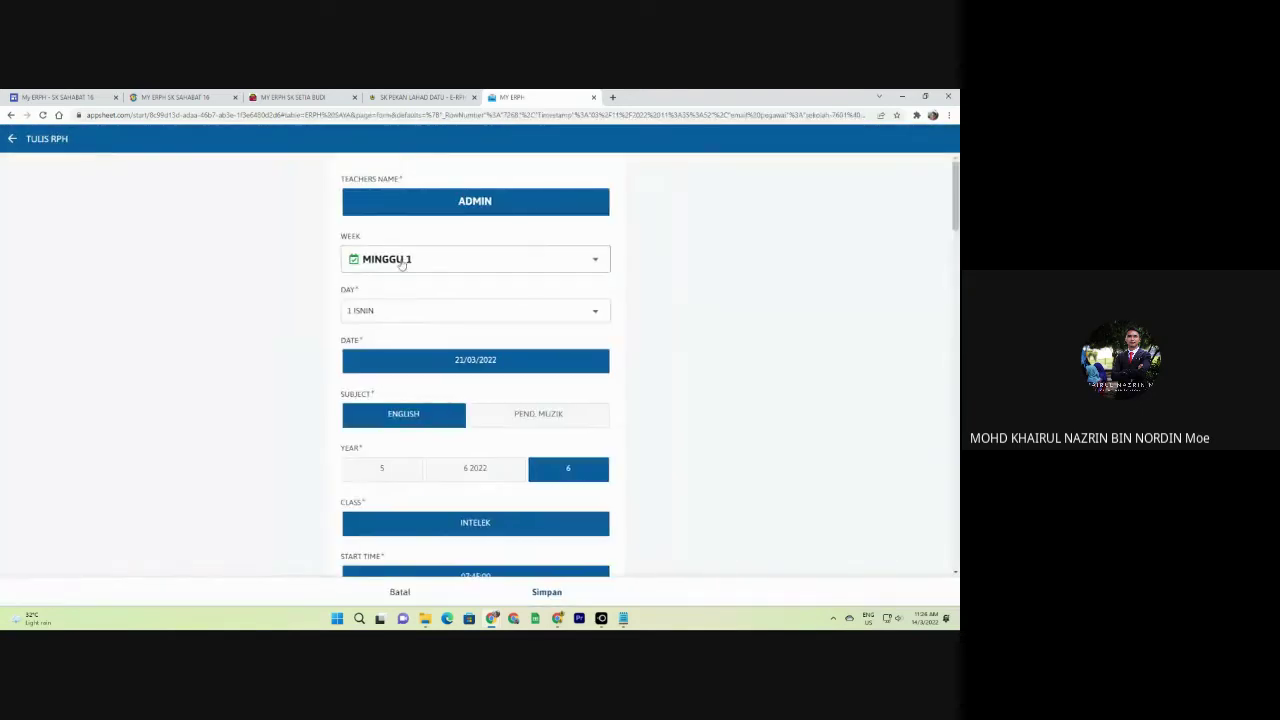
pyautogui.click(541, 411)
pyautogui.click(414, 414)
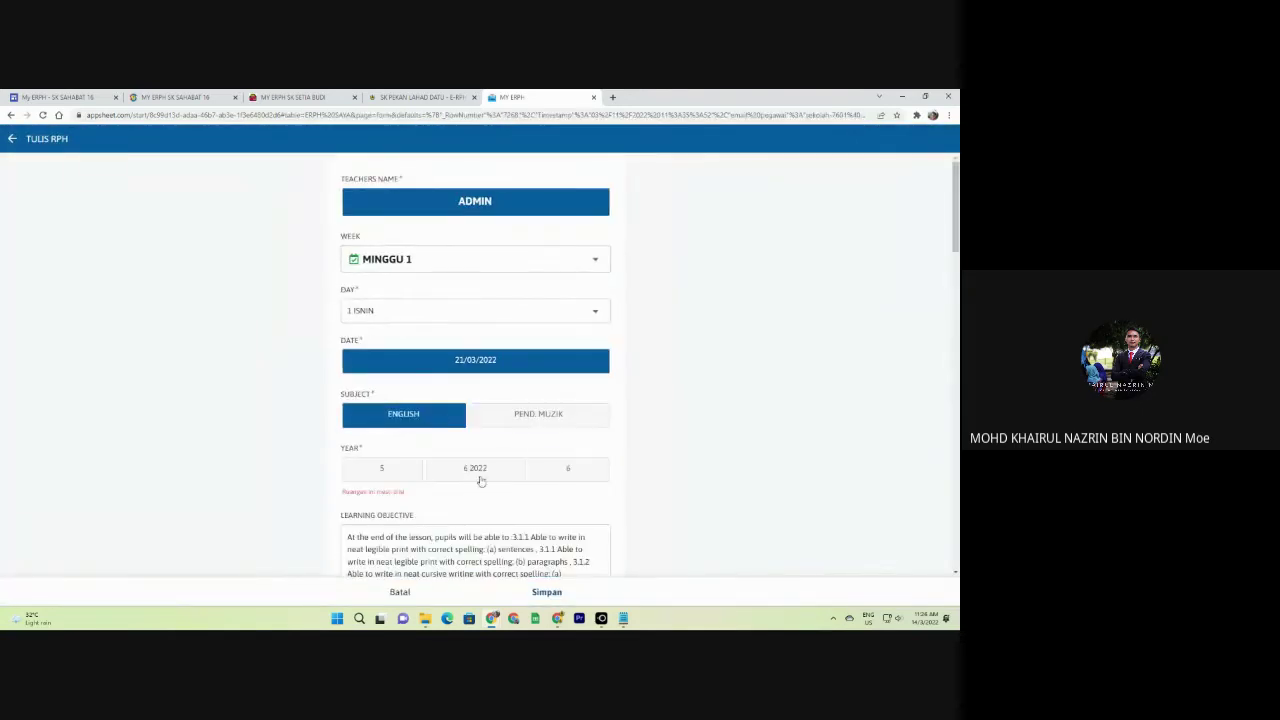
pyautogui.click(402, 594)
pyautogui.click(538, 377)
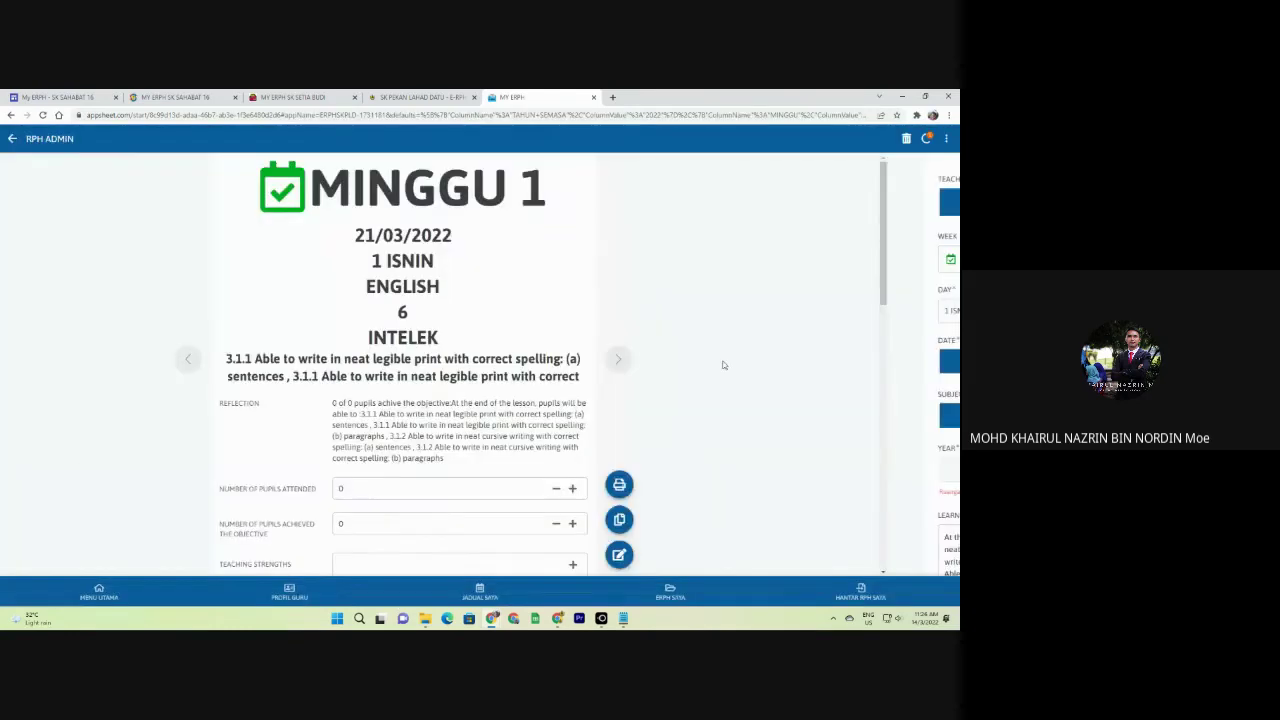
# Start a second copy of the plan and discard it as well.
pyautogui.click(692, 519)
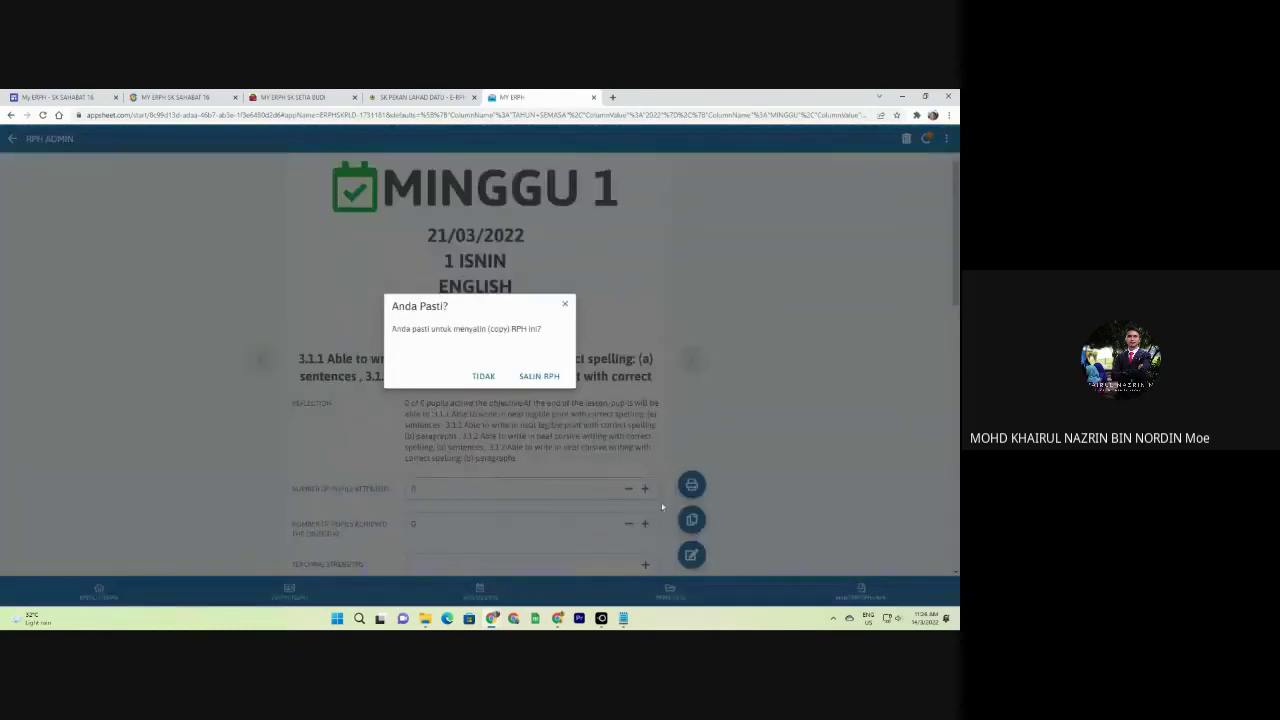
pyautogui.click(538, 376)
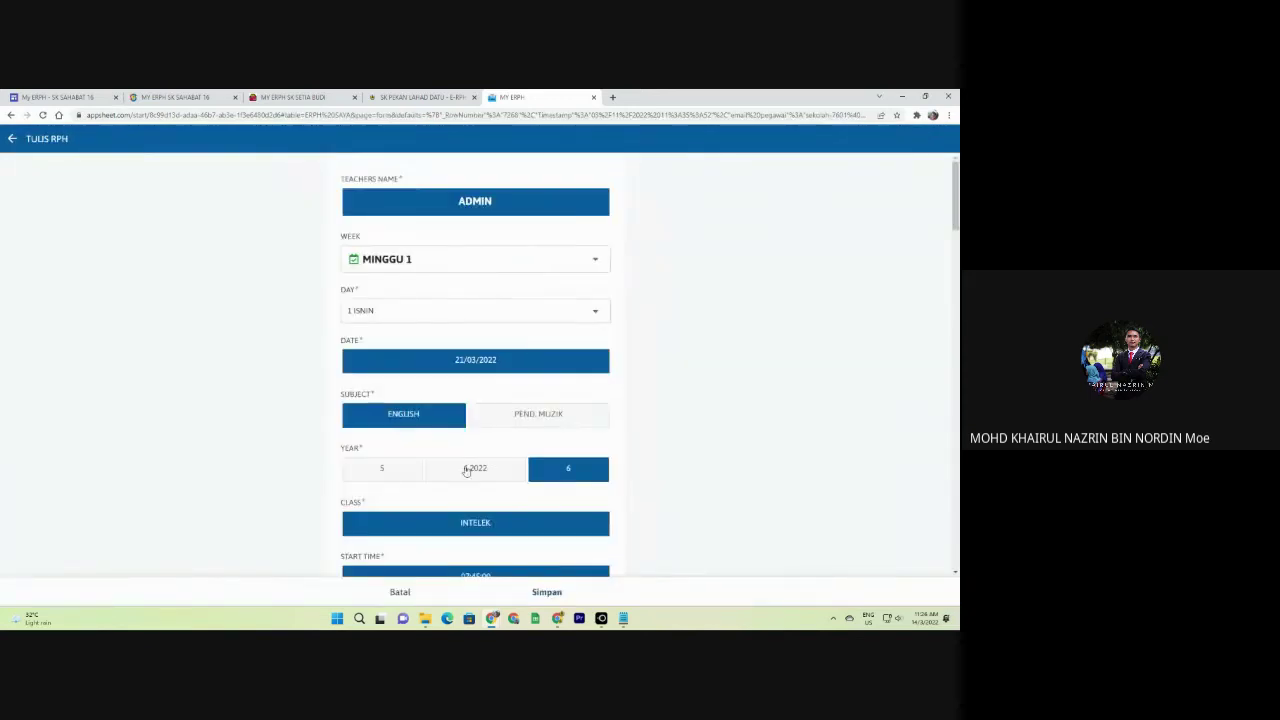
pyautogui.scroll(-1, 386, 478)
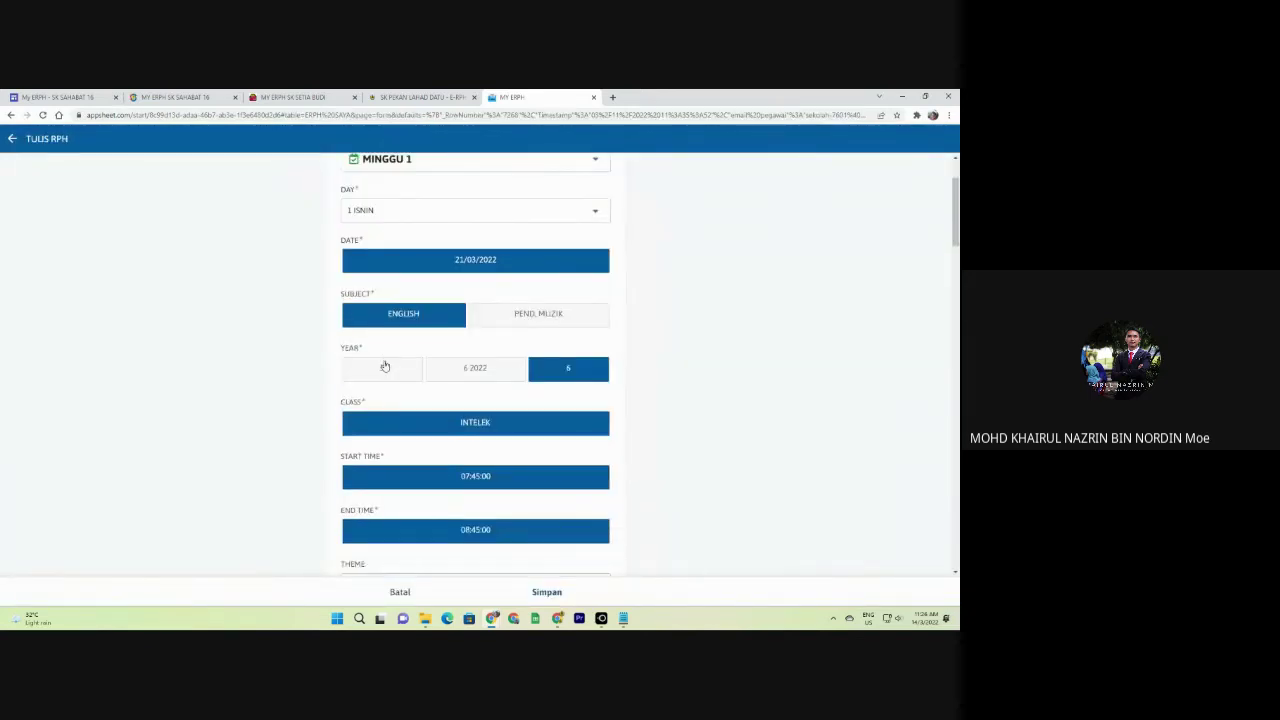
pyautogui.click(412, 592)
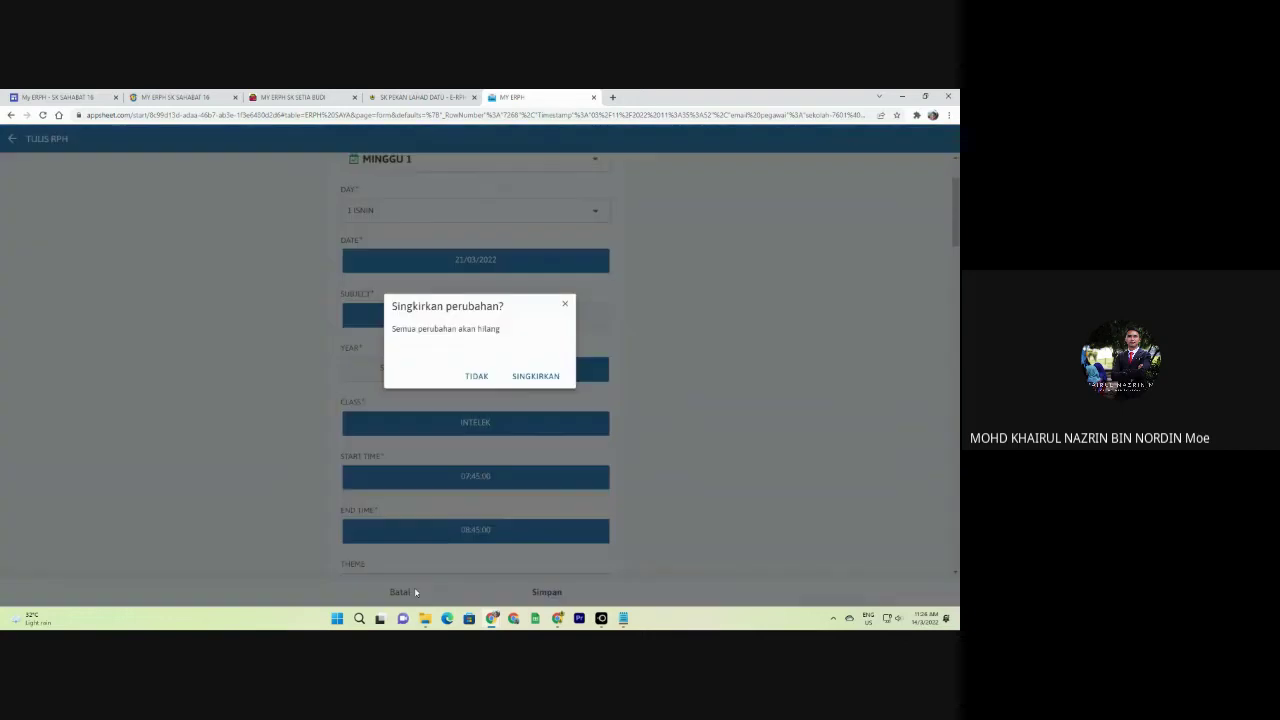
pyautogui.click(532, 377)
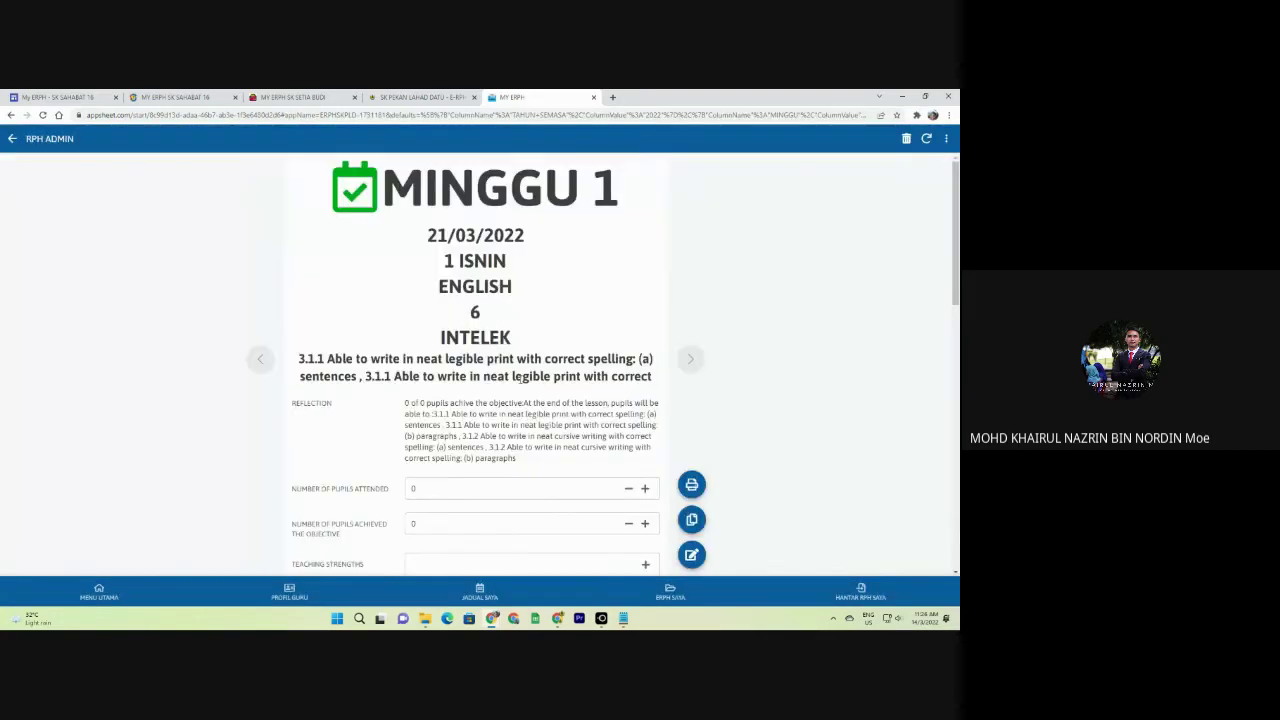
# Change the 6 2022 IDEAL ENGLISH timetable entry to year 5 INTELEK, save, and return to JADUAL SAYA.
pyautogui.click(481, 593)
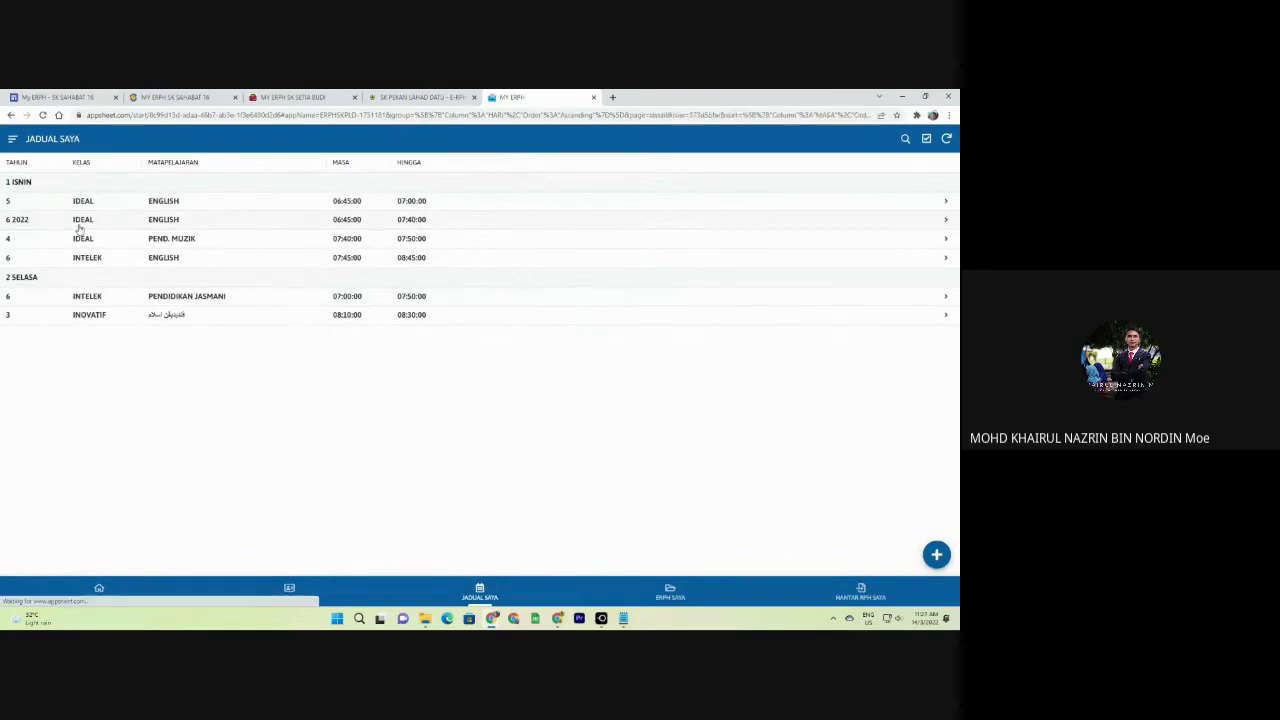
pyautogui.click(78, 224)
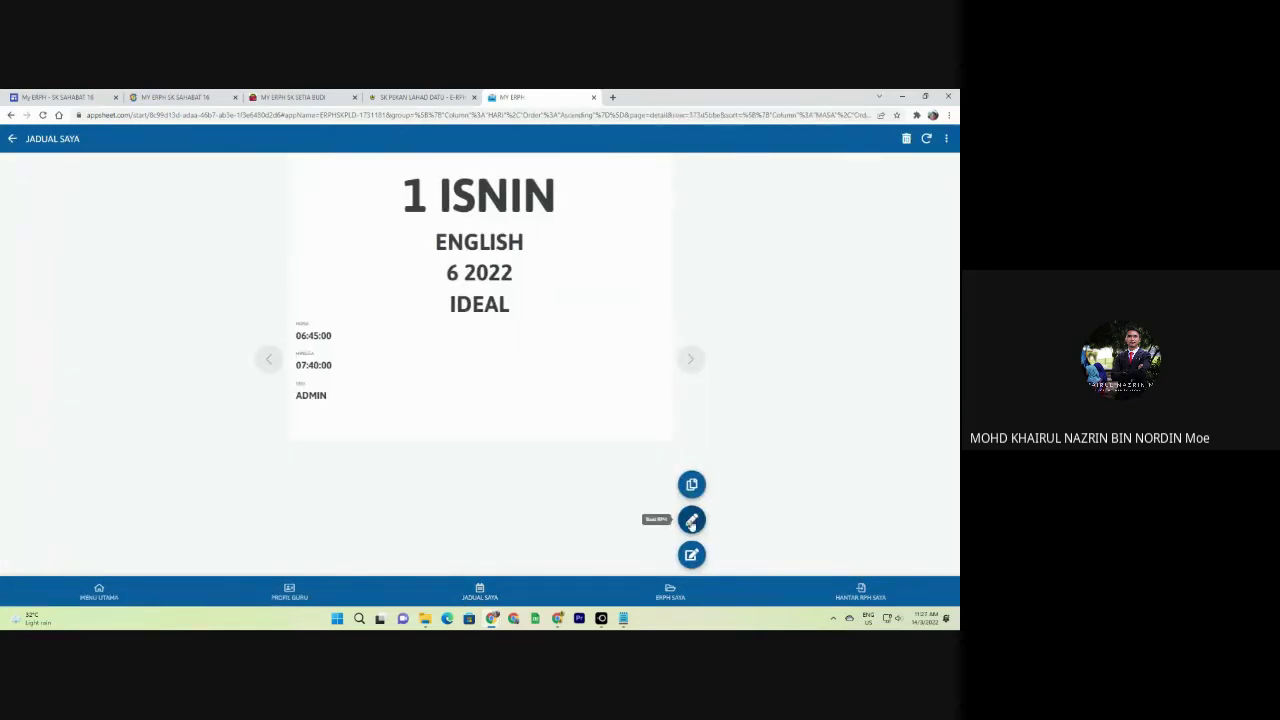
pyautogui.click(691, 555)
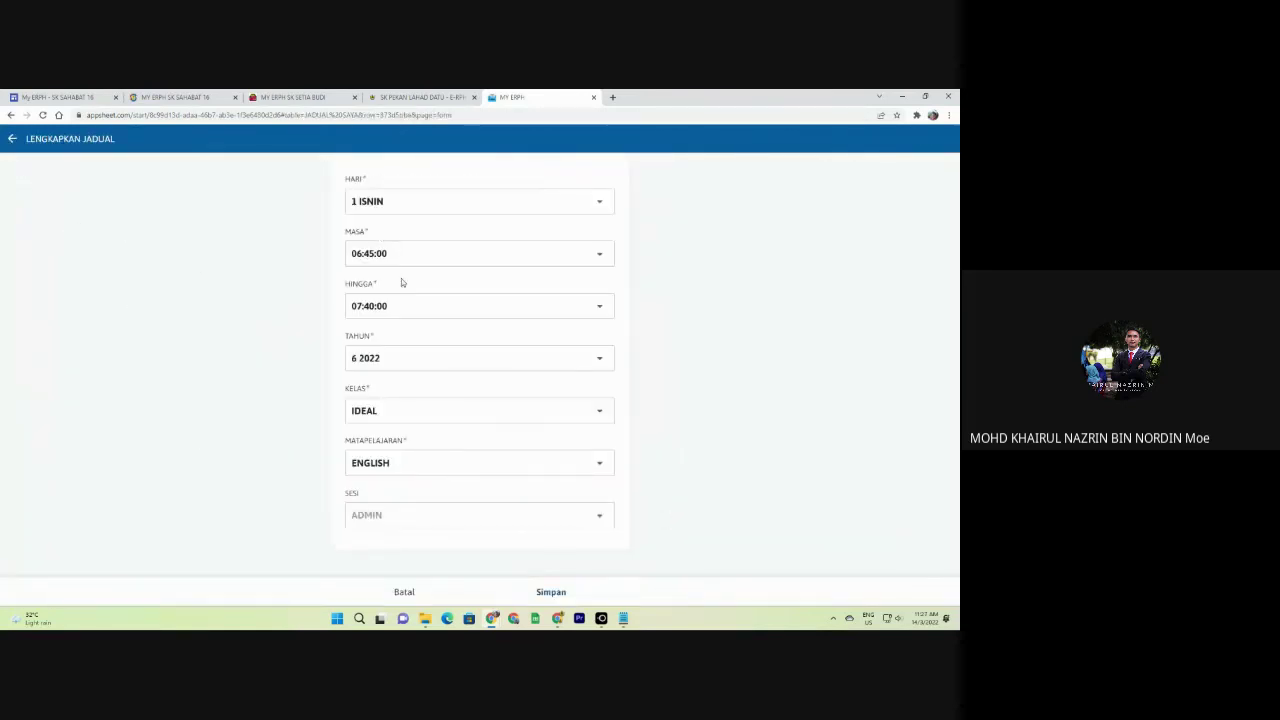
pyautogui.click(400, 360)
pyautogui.click(400, 380)
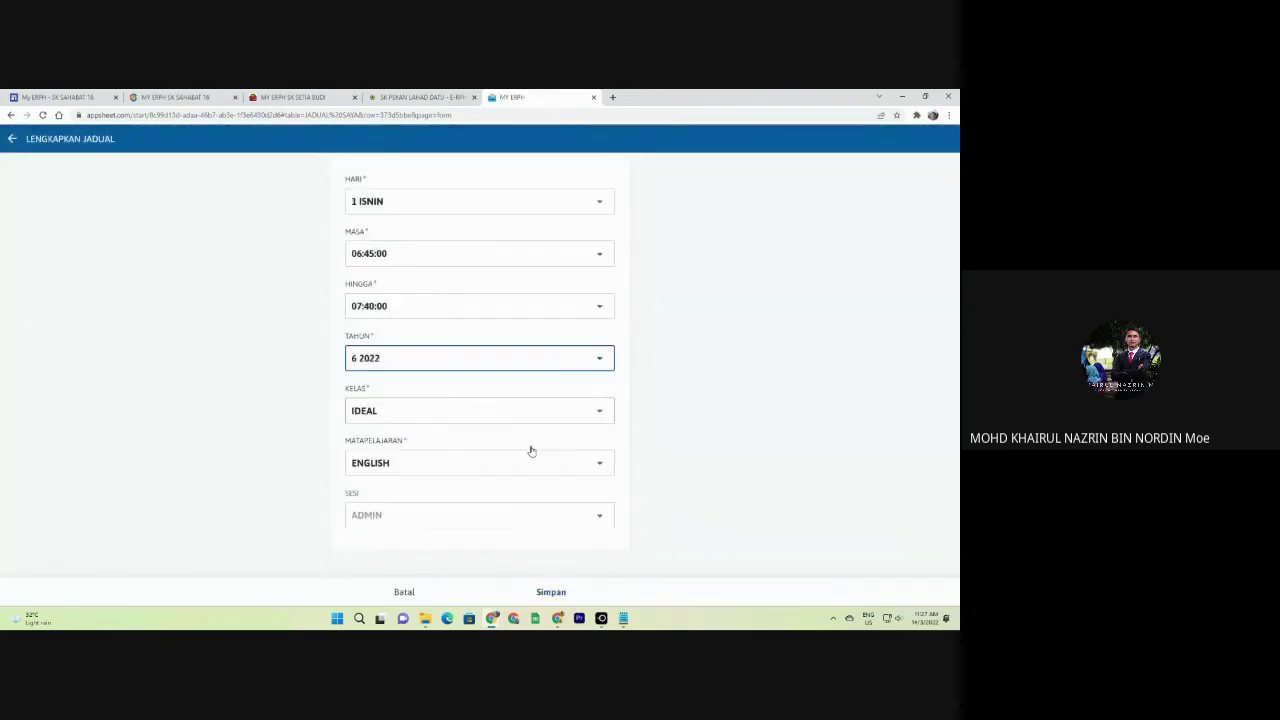
pyautogui.write('5')
pyautogui.click(466, 414)
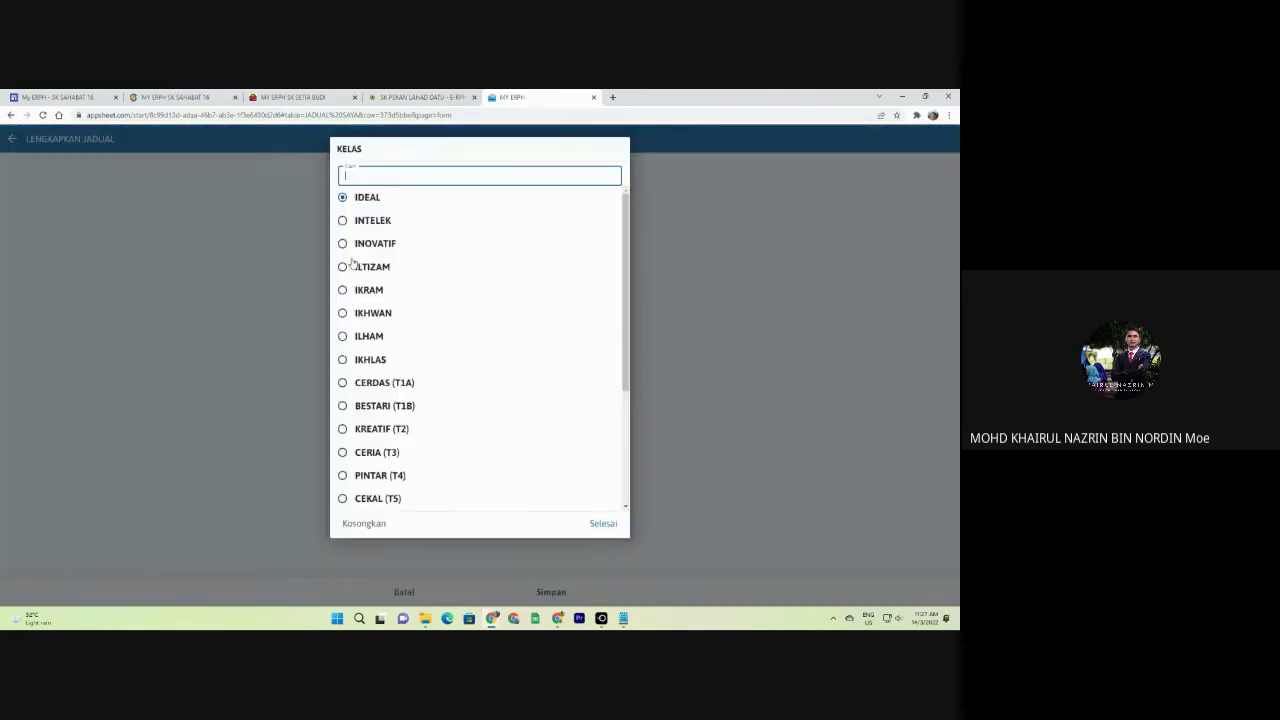
pyautogui.click(355, 265)
pyautogui.click(542, 593)
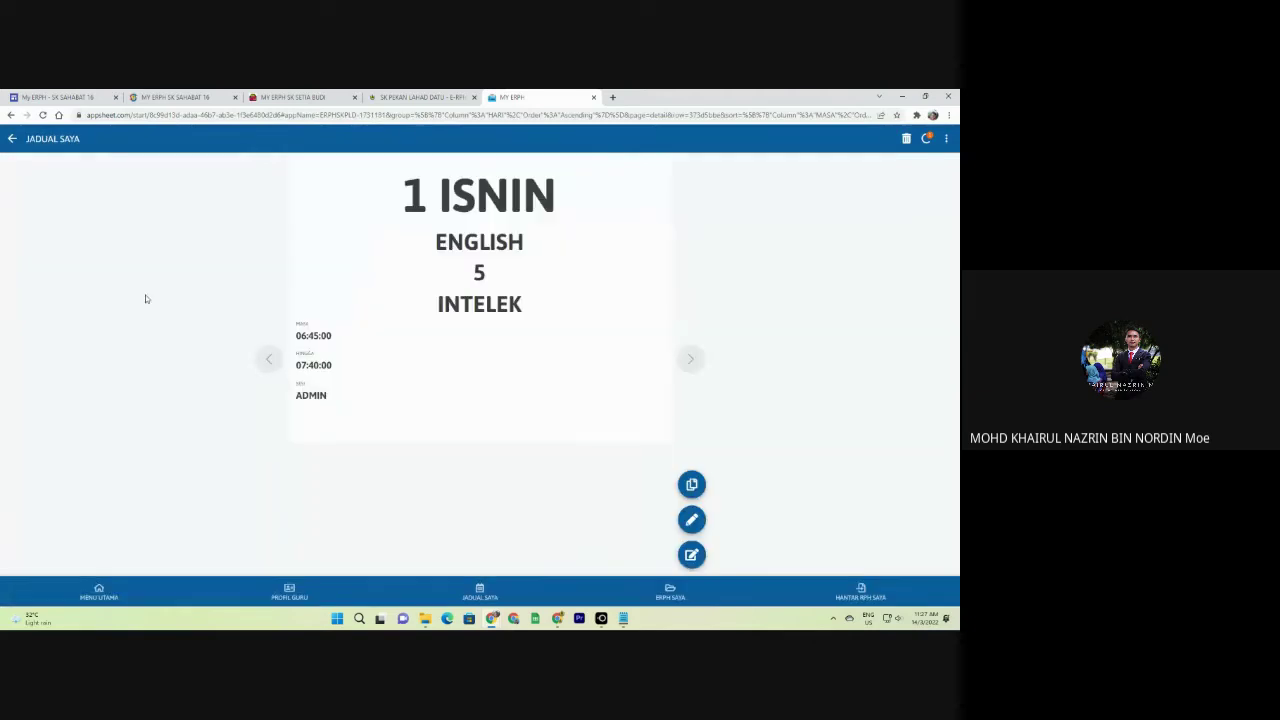
pyautogui.click(479, 590)
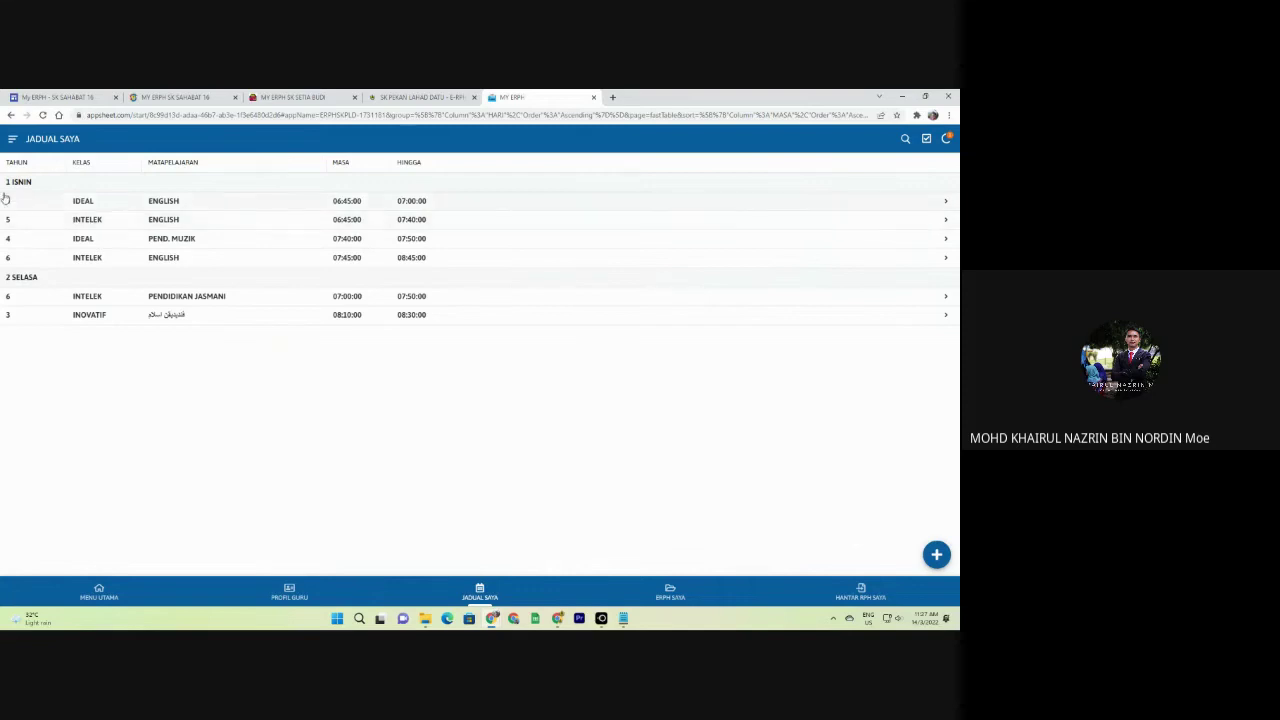
# Open the ENGLISH INTELEK plan under ERPH SAYA > 2022 > MINGGU 1 for editing.
pyautogui.click(664, 589)
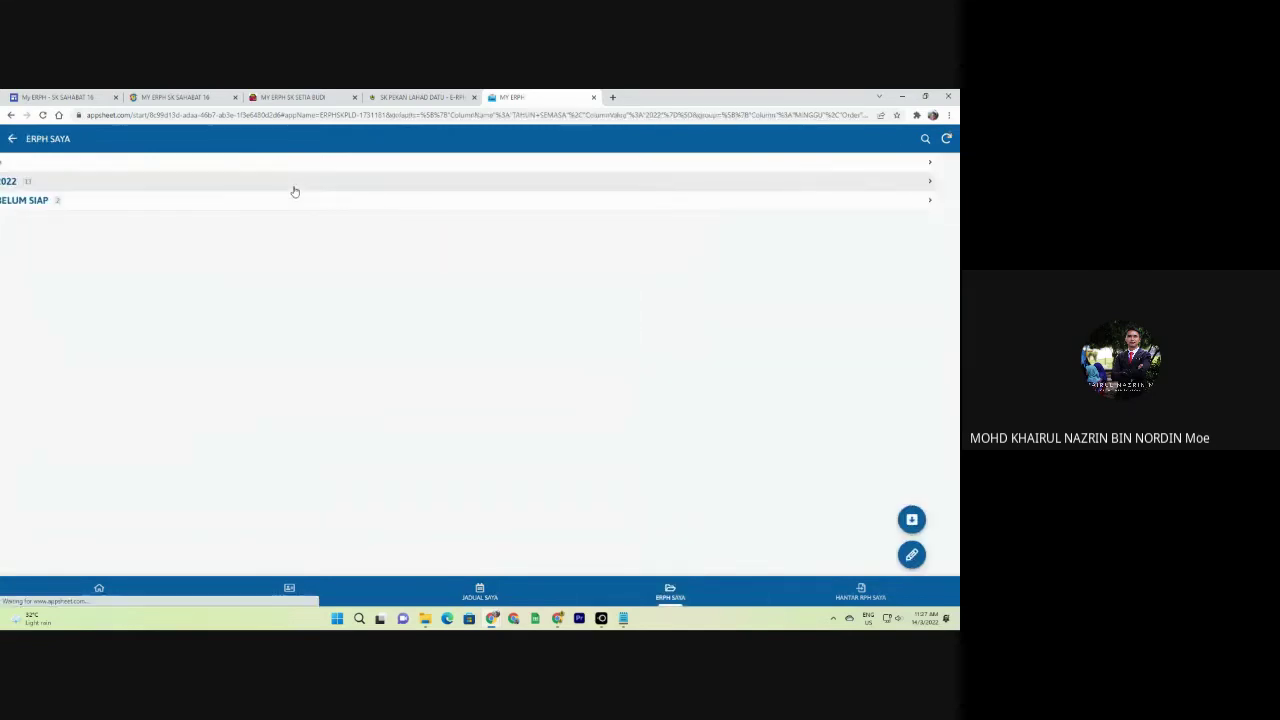
pyautogui.click(294, 191)
pyautogui.click(180, 187)
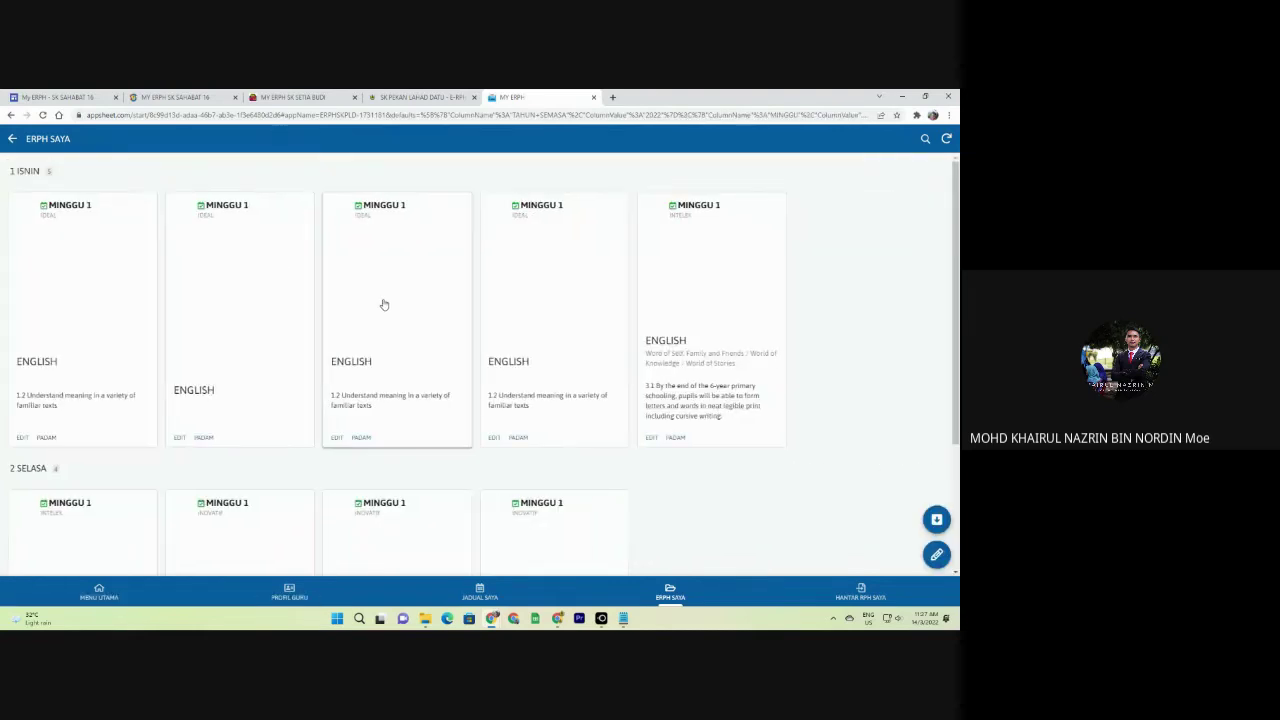
pyautogui.click(703, 370)
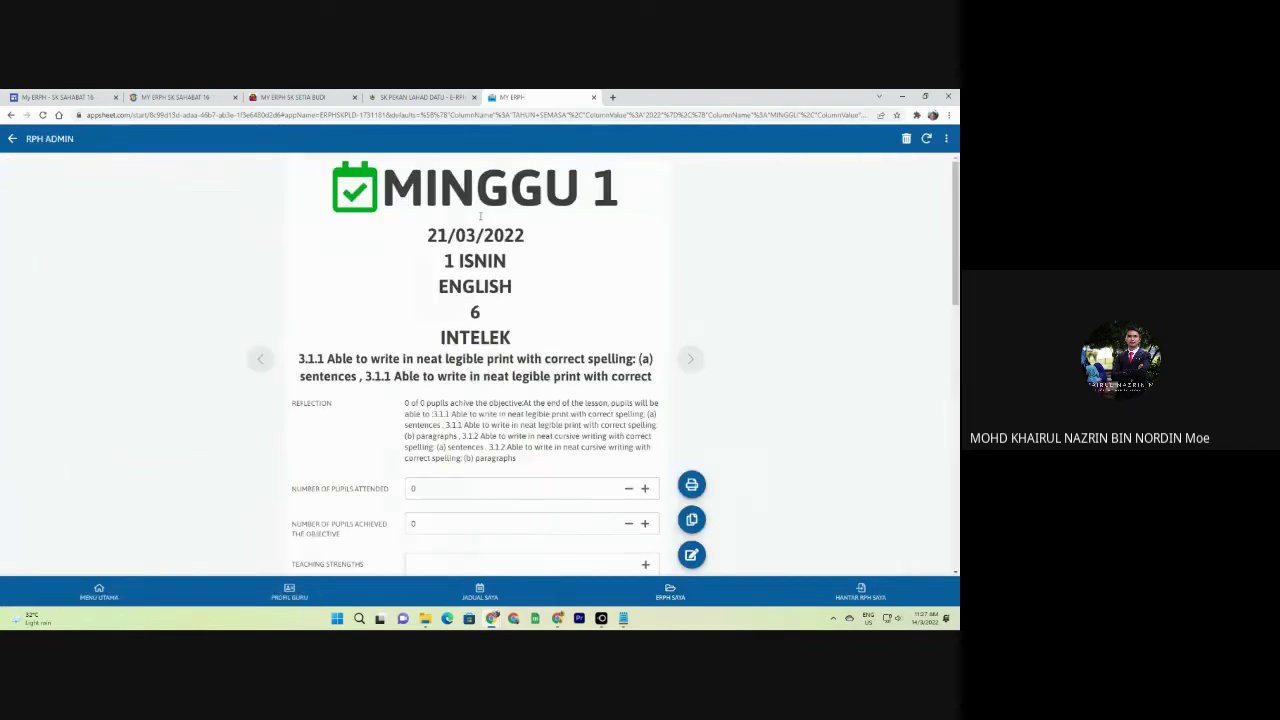
pyautogui.click(691, 555)
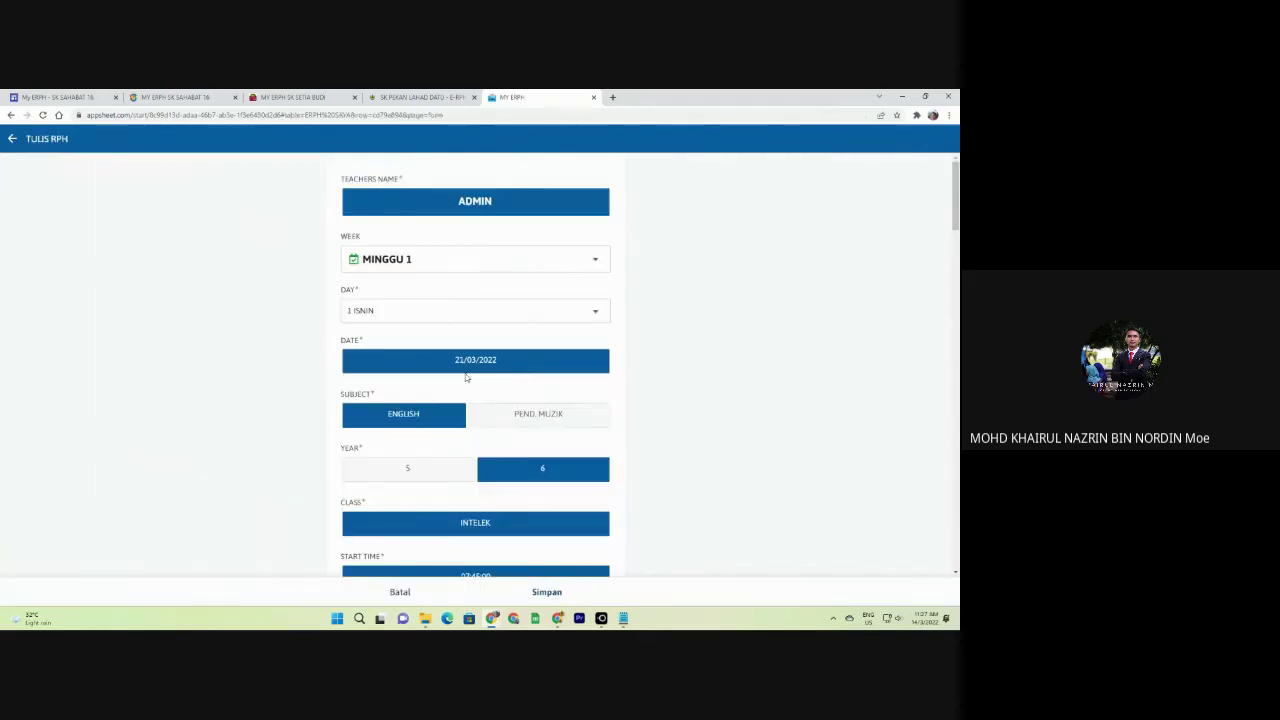
# Set year 5, times 06:45–07:40, main skill 2.0 Speaking, topic Growing Up, and save.
pyautogui.click(412, 470)
pyautogui.scroll(-3, 512, 499)
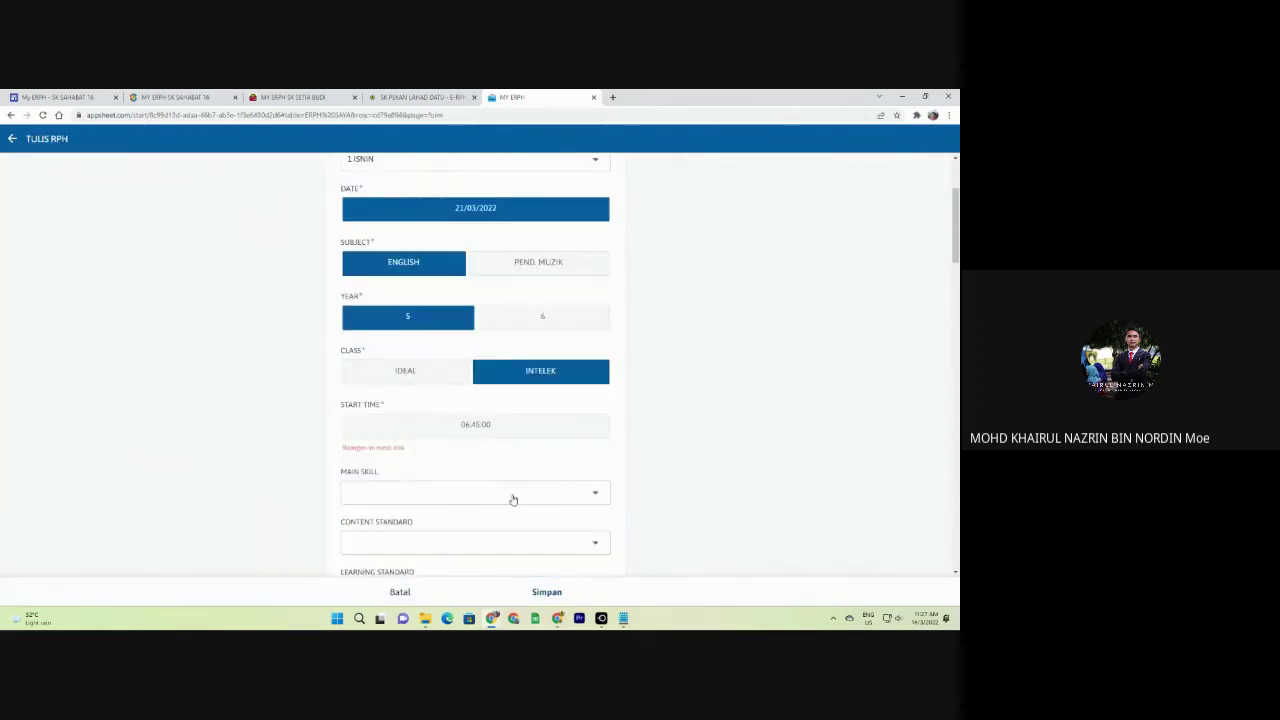
pyautogui.click(474, 375)
pyautogui.click(475, 432)
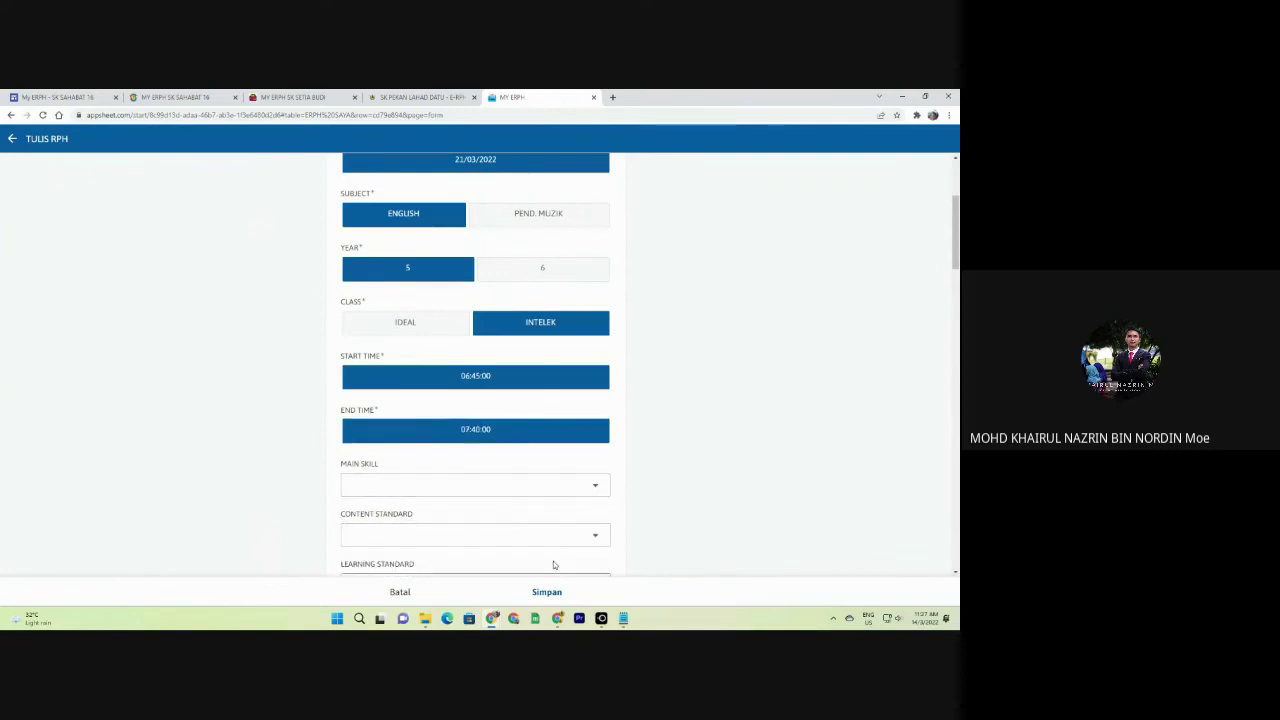
pyautogui.click(571, 489)
pyautogui.click(420, 258)
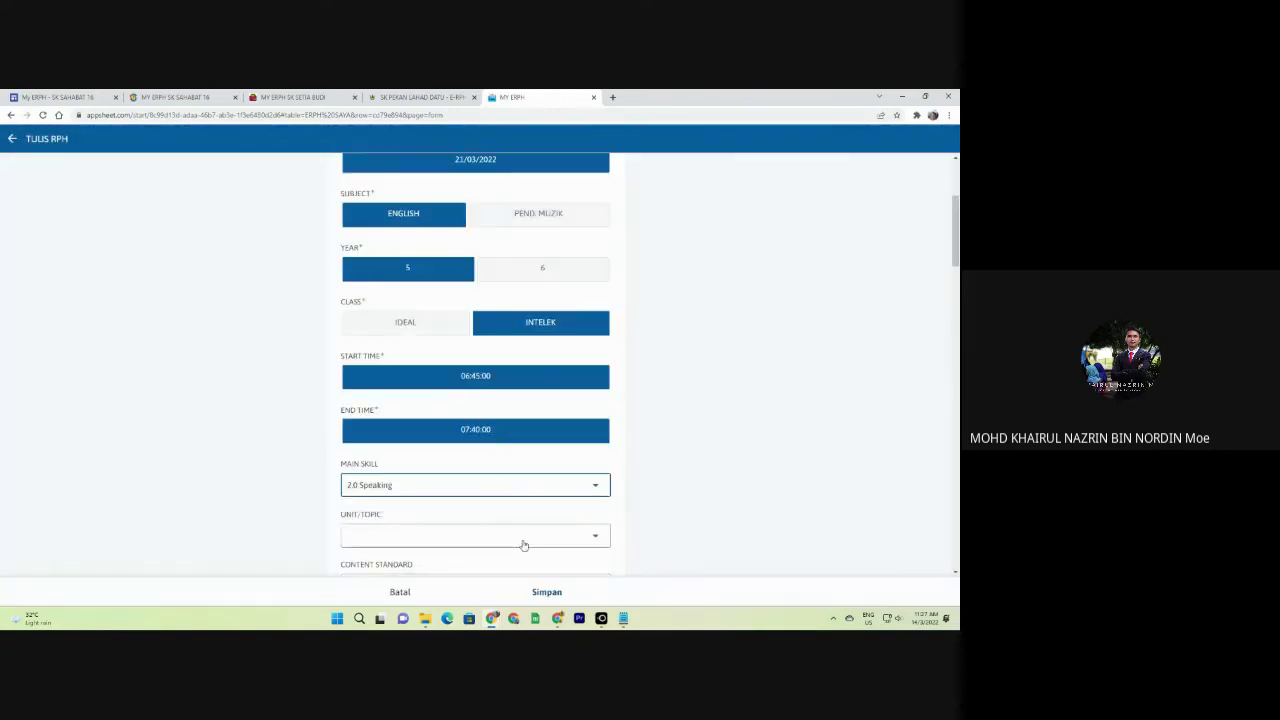
pyautogui.click(523, 540)
pyautogui.click(390, 220)
pyautogui.scroll(-2, 517, 413)
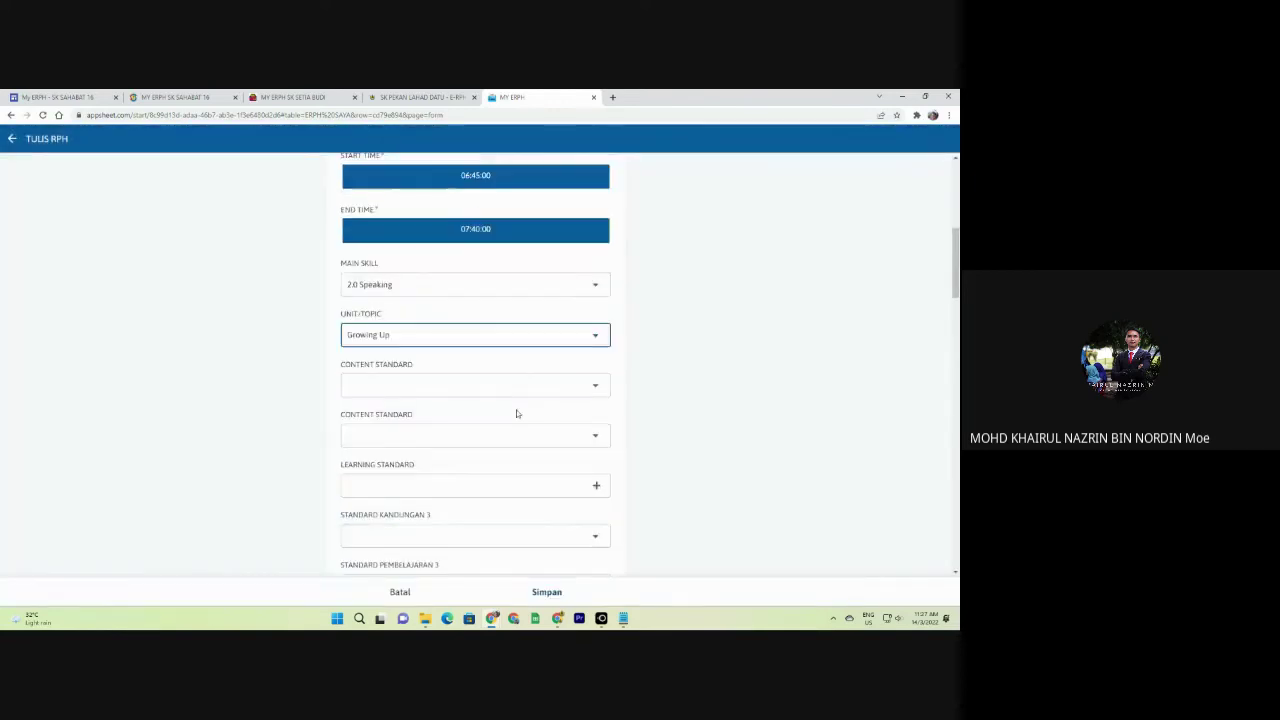
pyautogui.scroll(5, 660, 345)
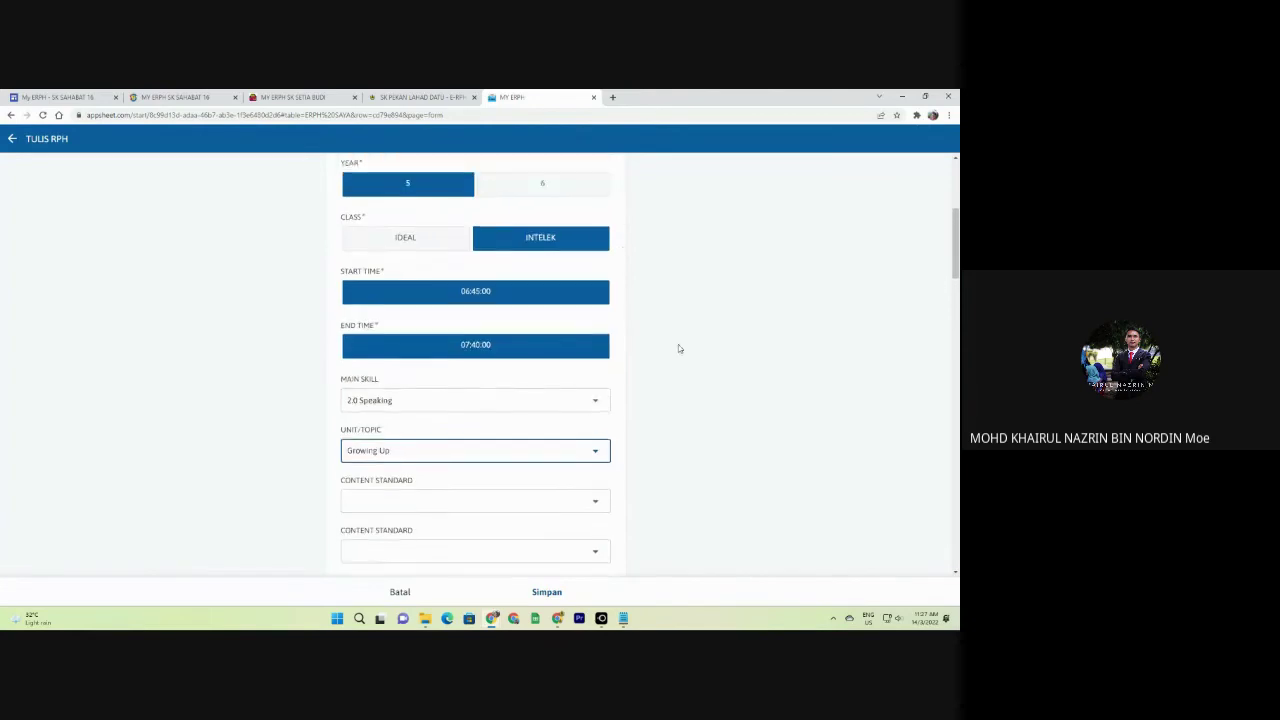
pyautogui.click(549, 592)
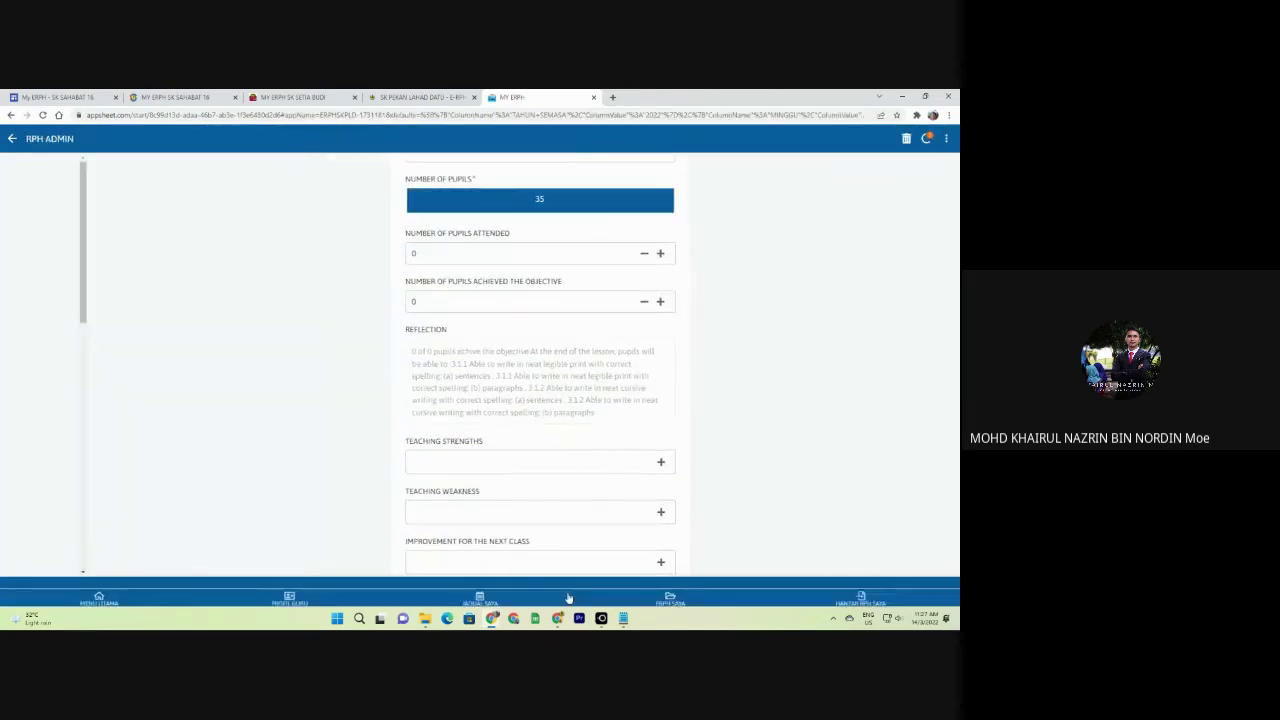
pyautogui.scroll(-1, 614, 411)
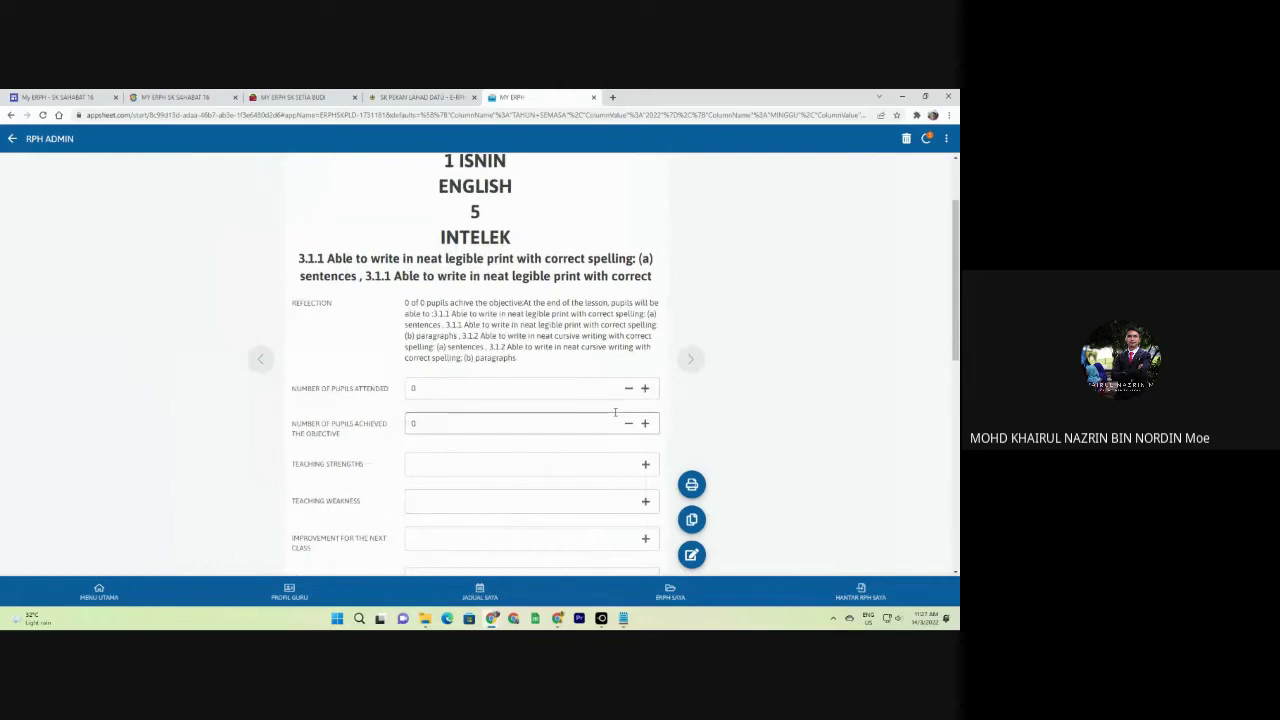
pyautogui.scroll(1, 614, 411)
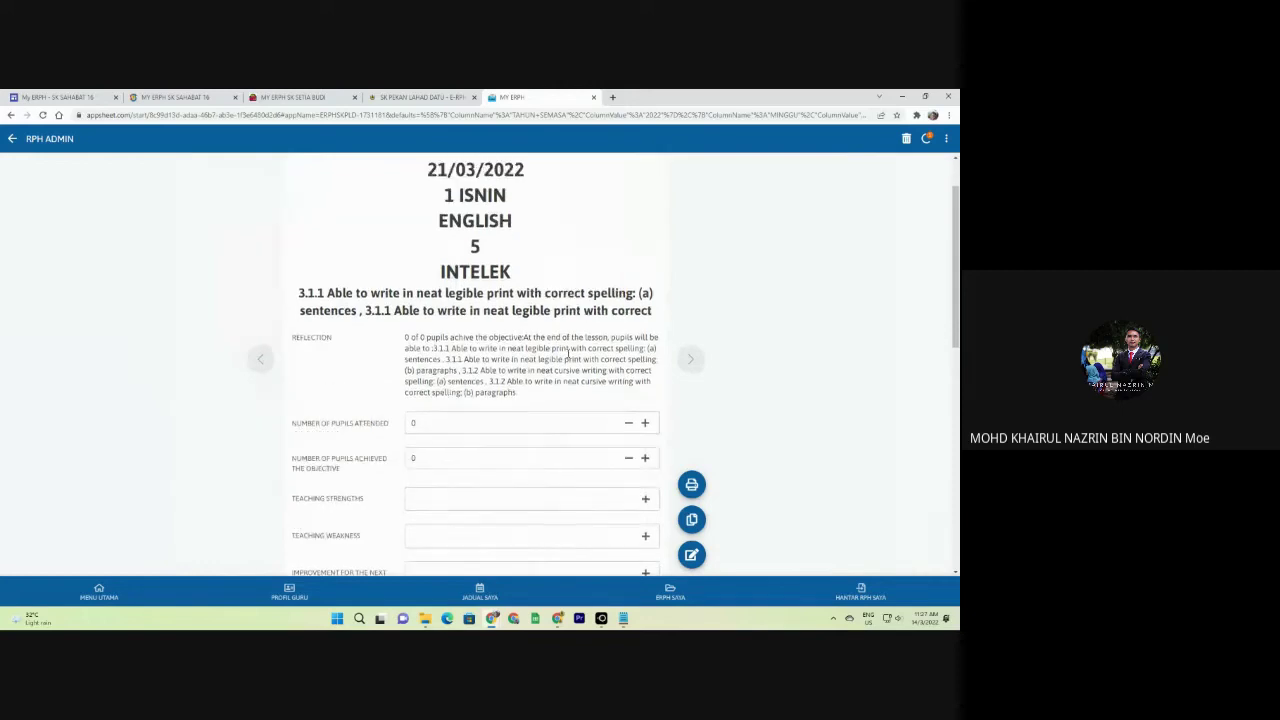
# Copy the plan as class IDEAL ending 07:00:00 with 37 pupils and save it.
pyautogui.click(692, 521)
pyautogui.click(539, 376)
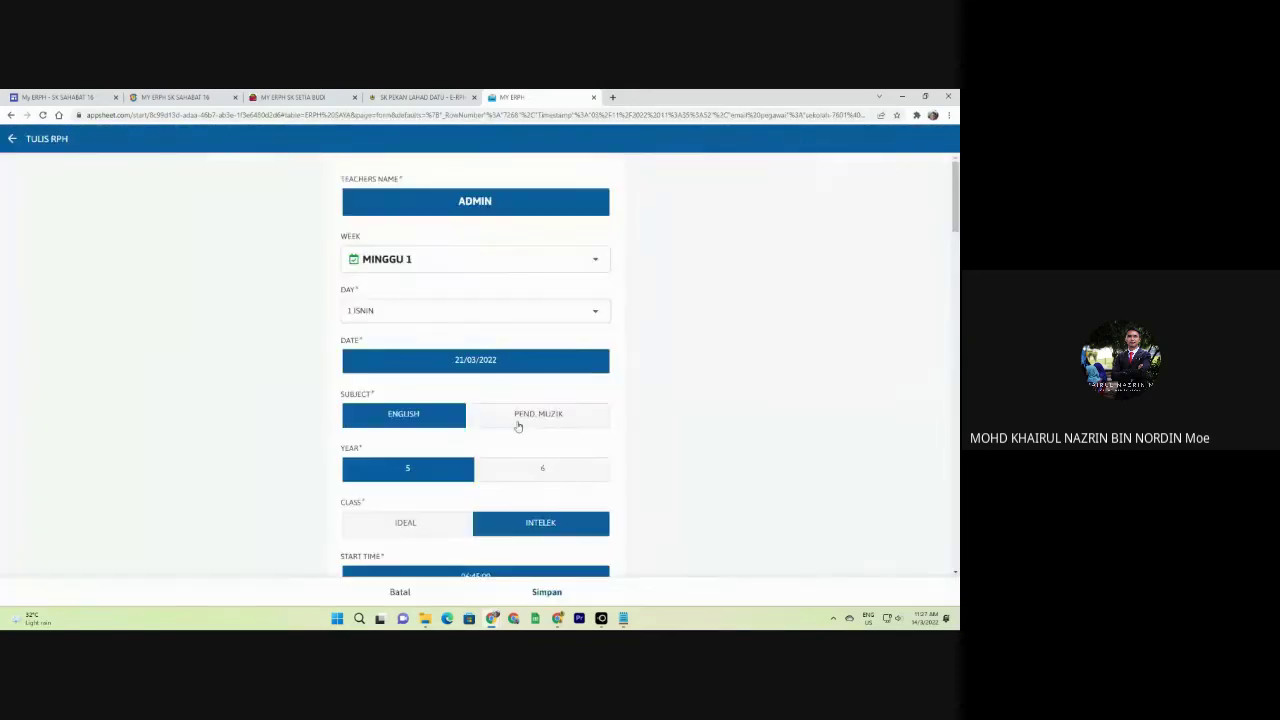
pyautogui.scroll(-2, 537, 463)
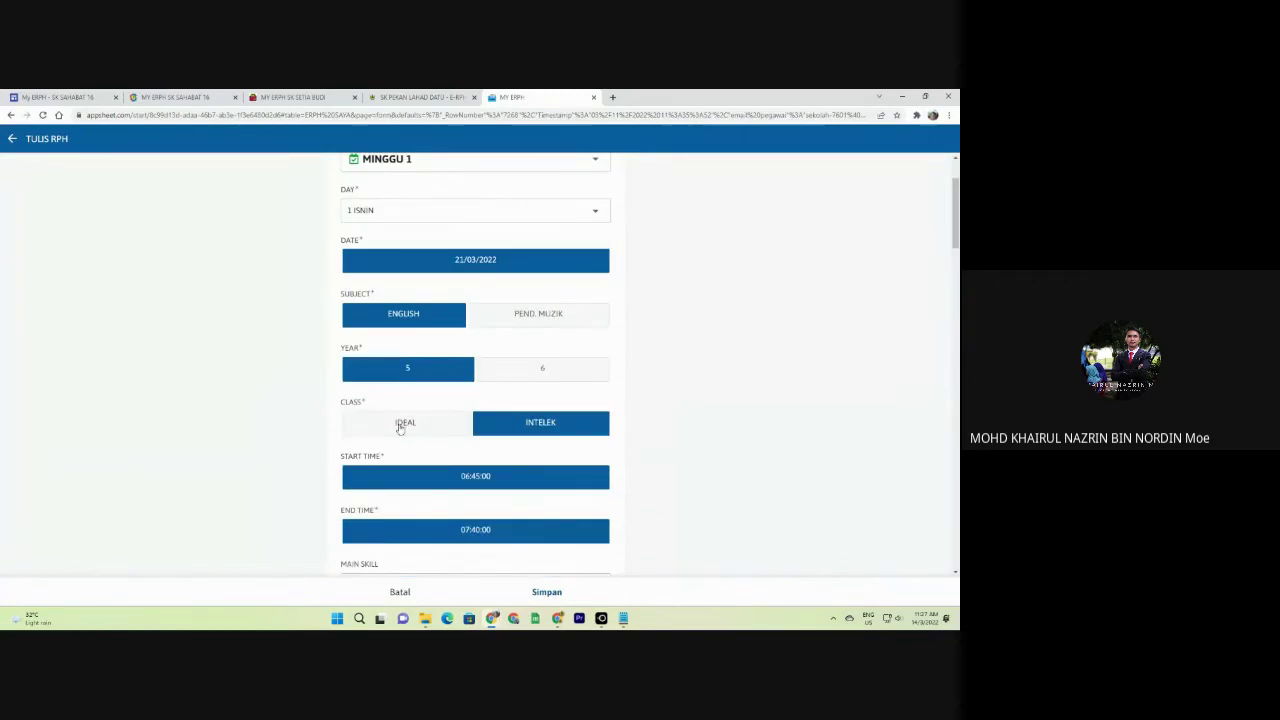
pyautogui.click(403, 423)
pyautogui.scroll(-3, 498, 422)
pyautogui.click(493, 388)
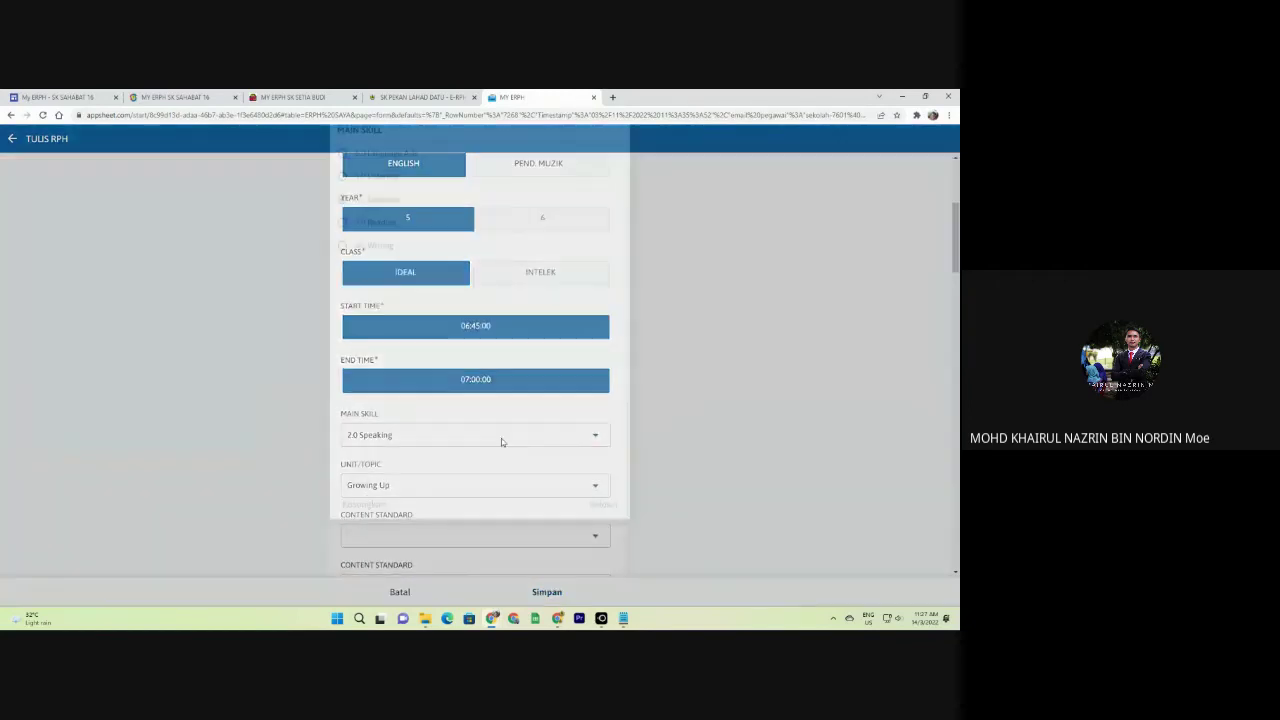
pyautogui.click(501, 436)
pyautogui.click(673, 444)
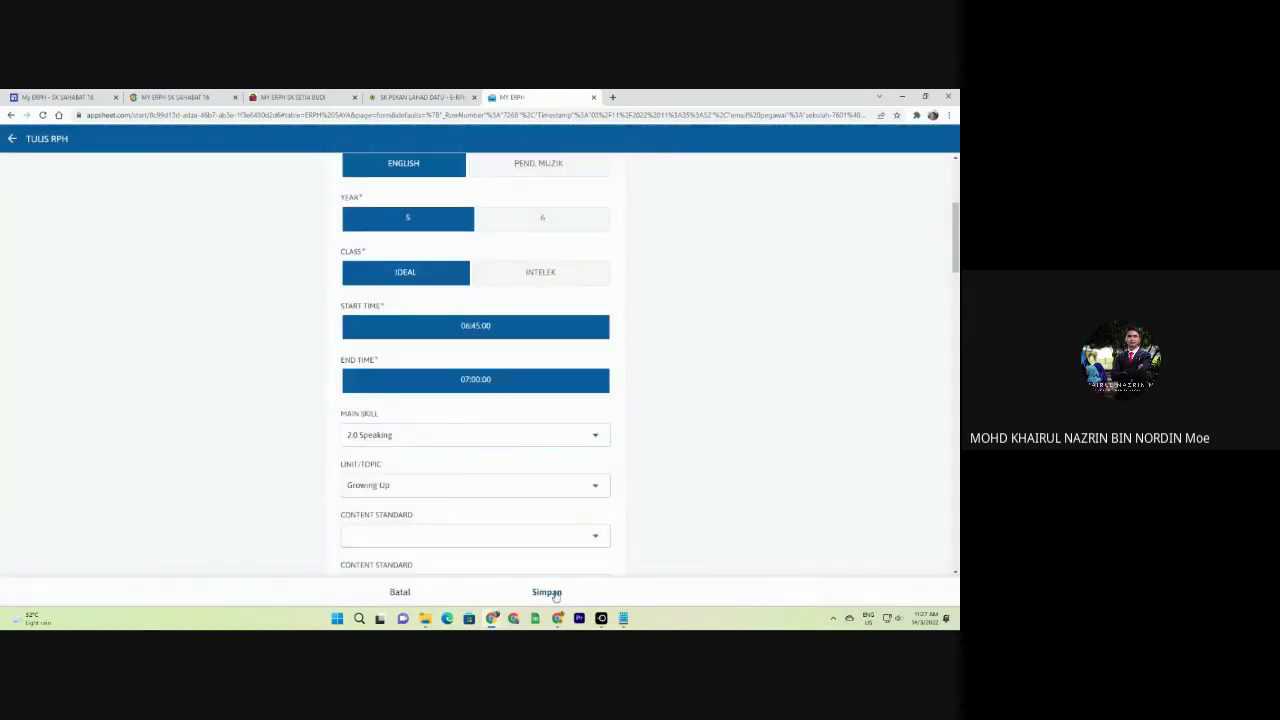
pyautogui.click(549, 593)
pyautogui.click(451, 203)
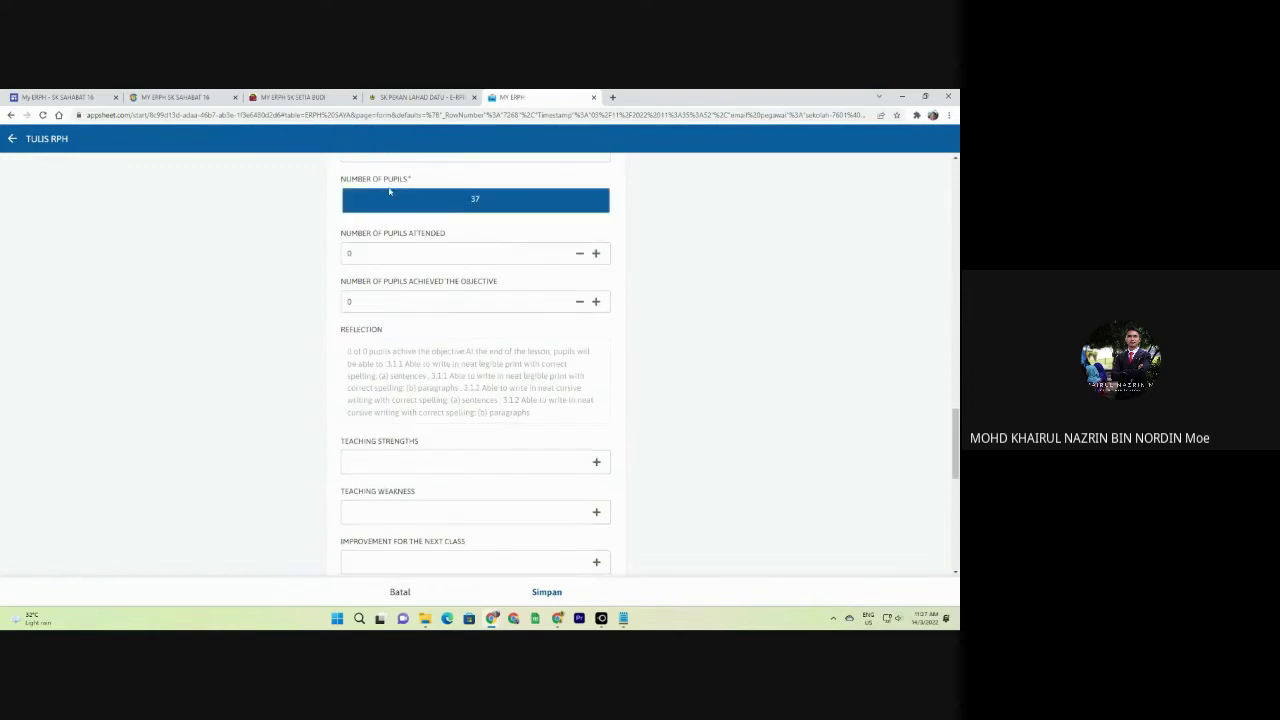
pyautogui.click(548, 599)
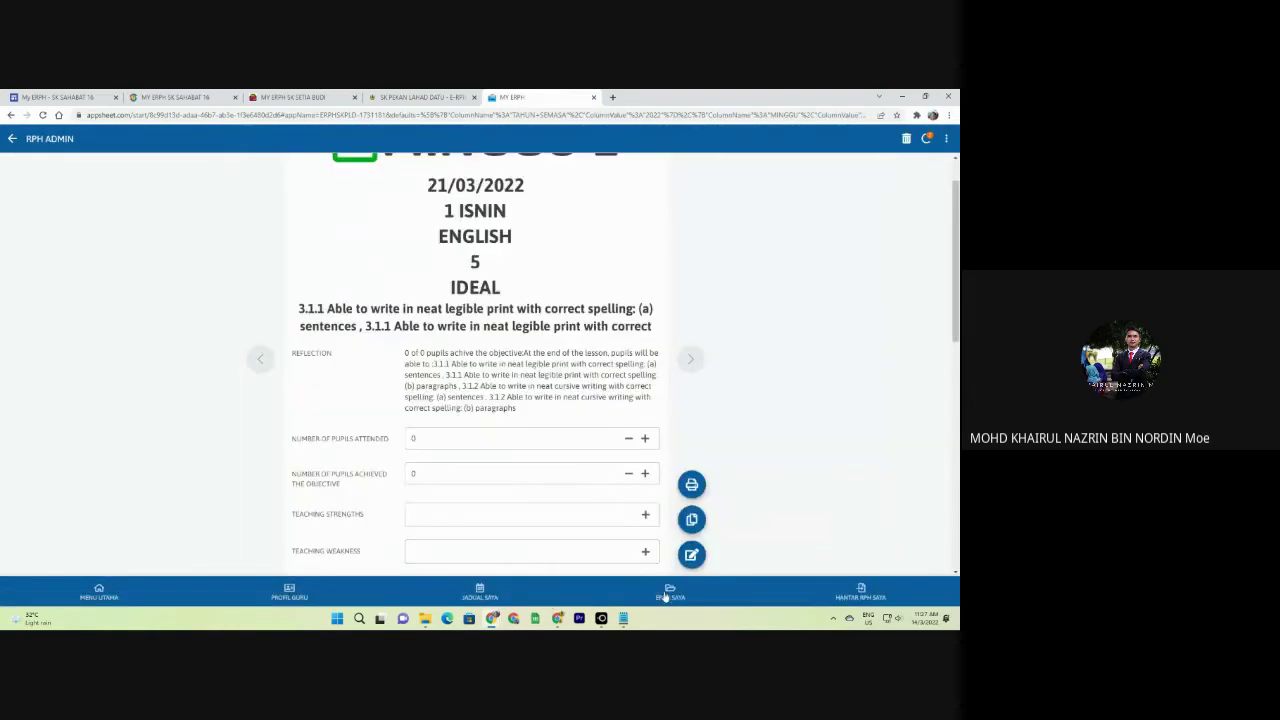
# Browse neighbouring plan records, then return to the 2022 MINGGU 1 plan list.
pyautogui.scroll(1, 474, 318)
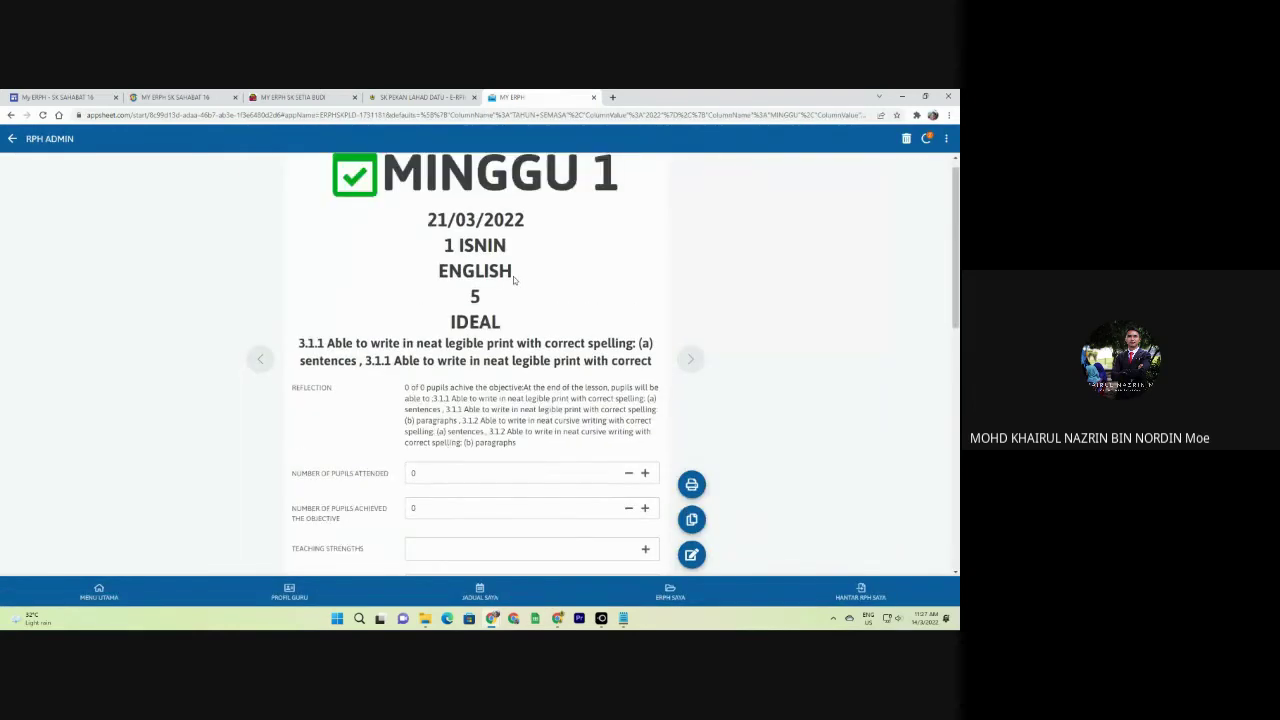
pyautogui.click(261, 362)
pyautogui.click(687, 358)
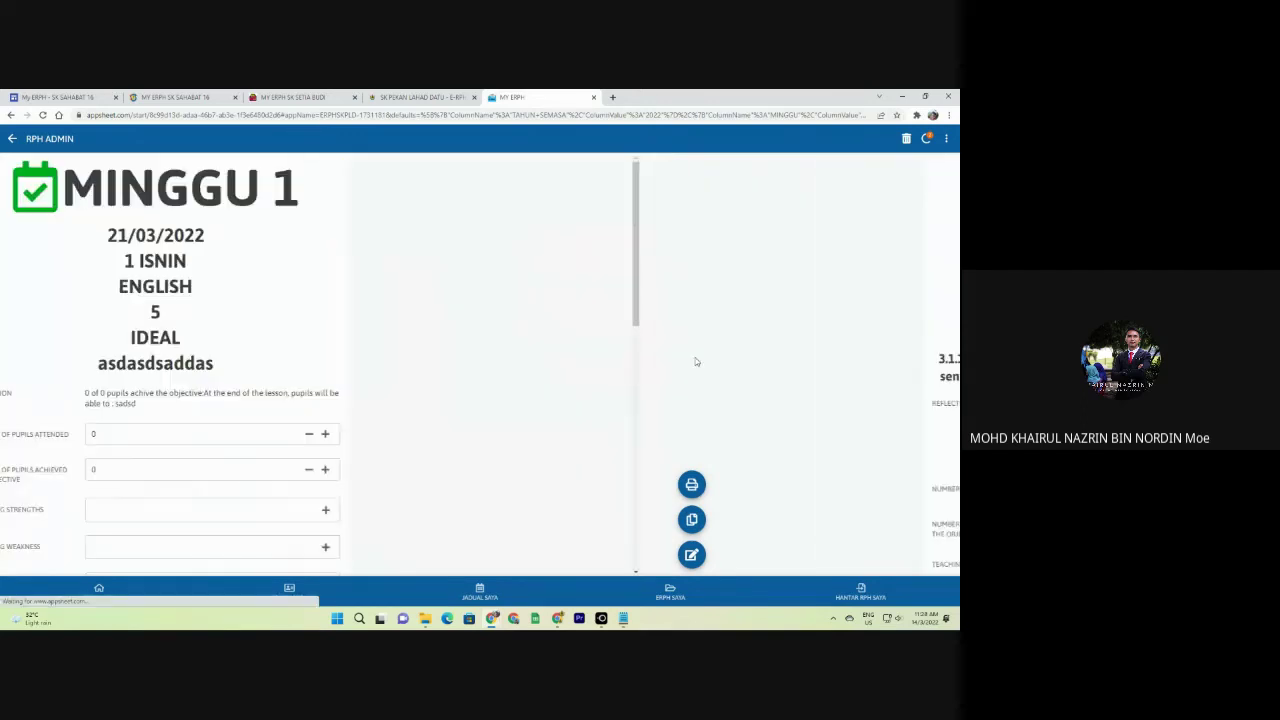
pyautogui.click(686, 360)
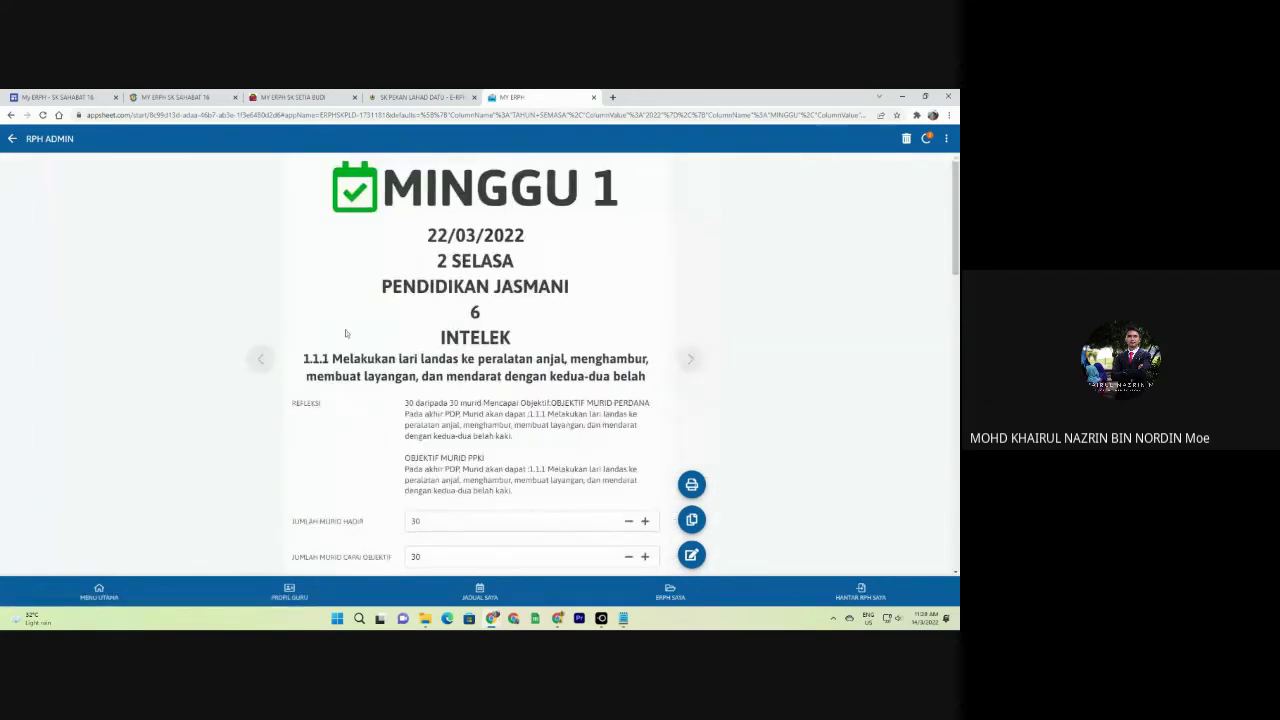
pyautogui.click(670, 592)
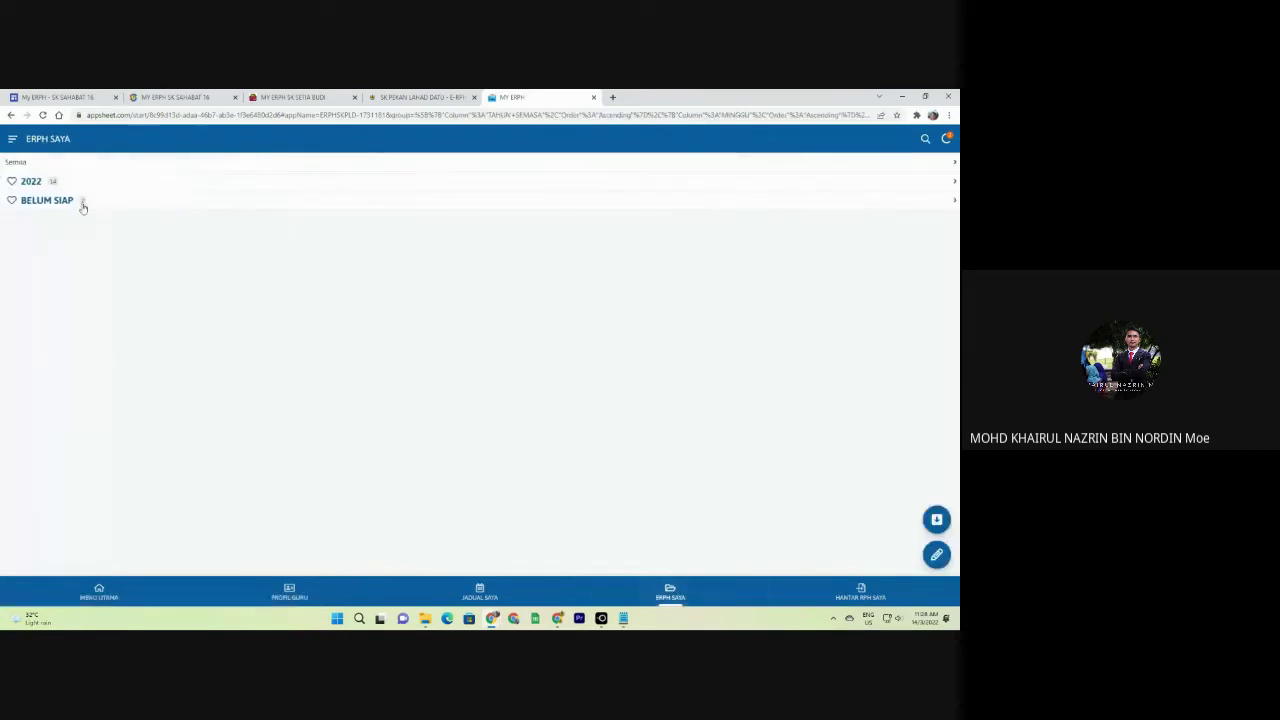
pyautogui.click(12, 138)
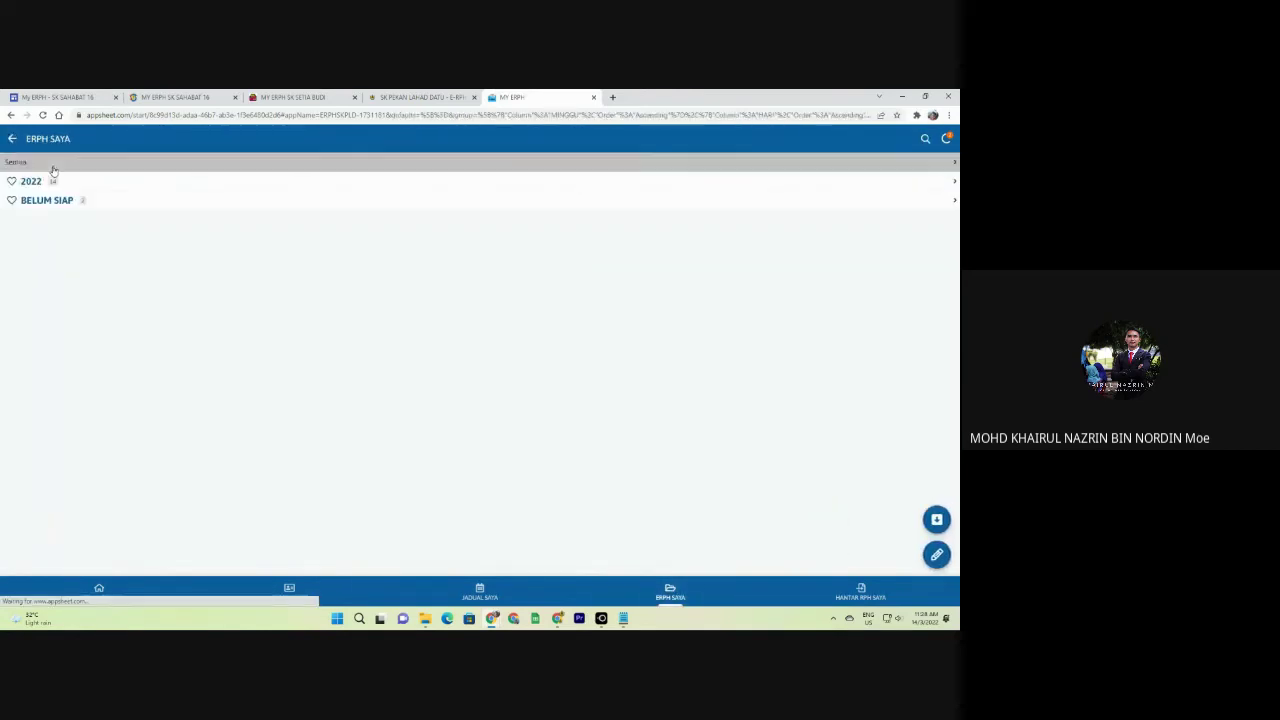
pyautogui.click(42, 186)
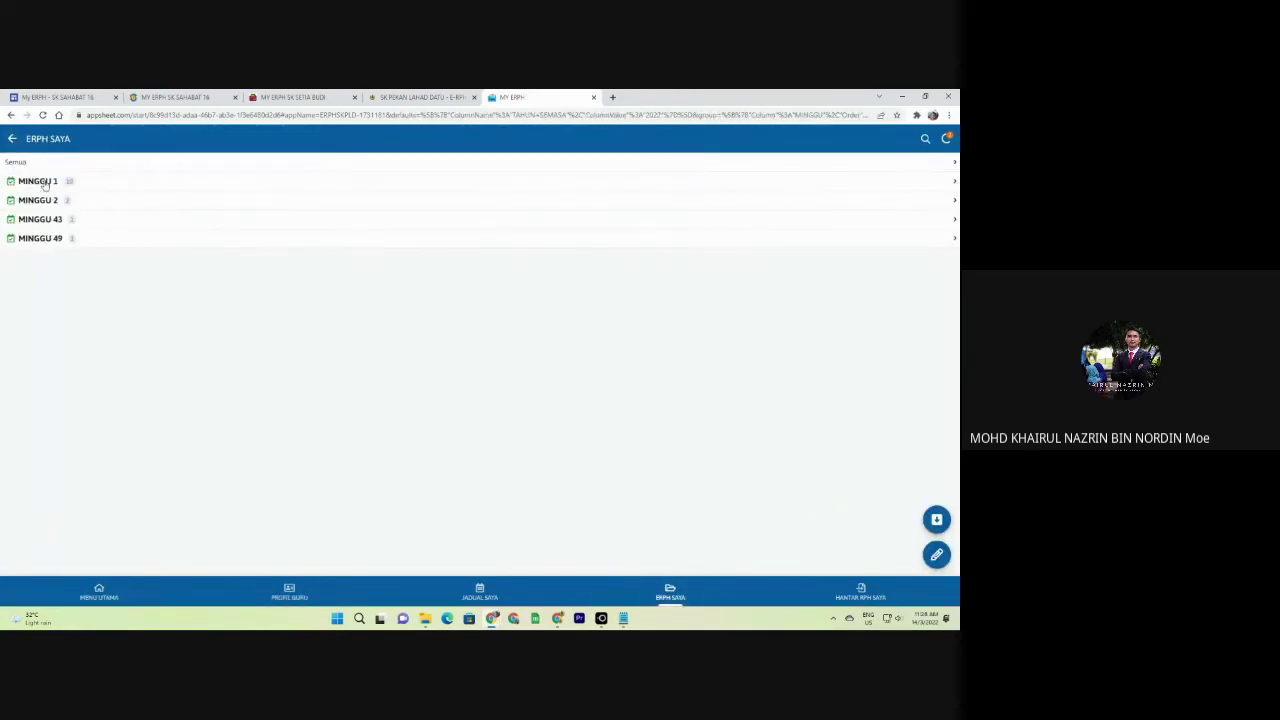
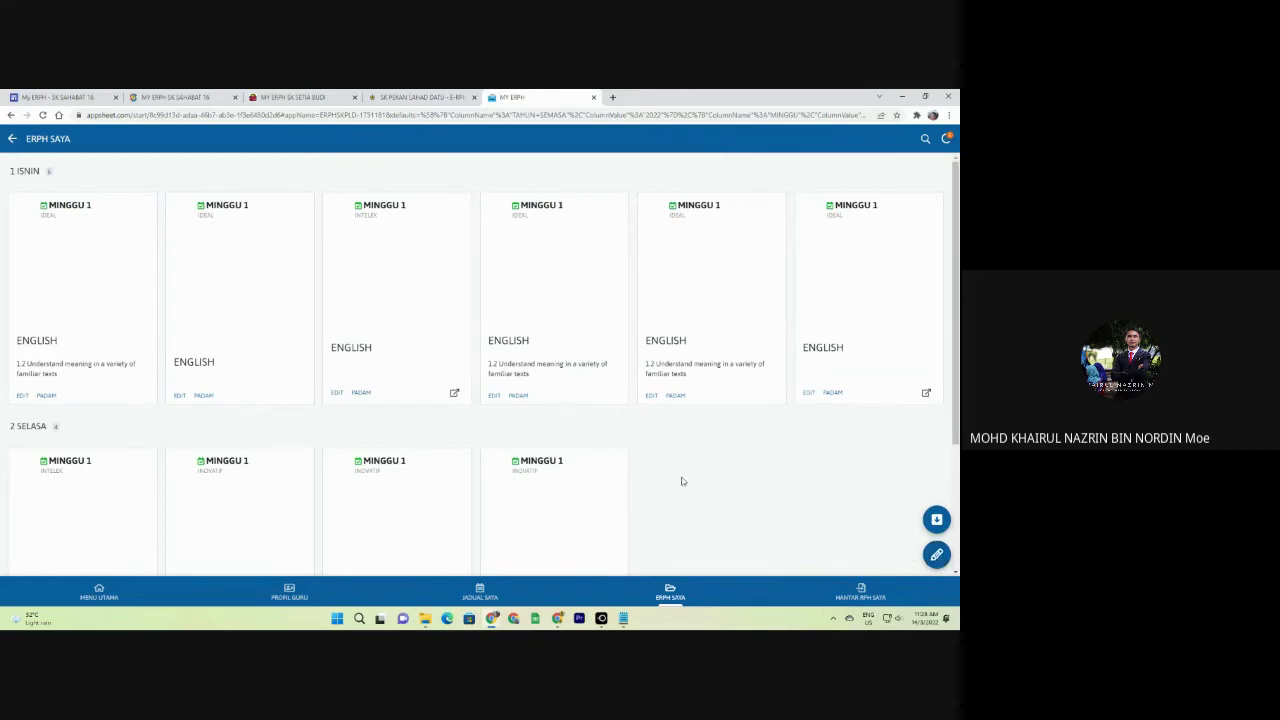
# Scroll the ERPH SAYA list and open the third ENGLISH lesson plan's TULIS RPH form.
pyautogui.scroll(-1, 680, 480)
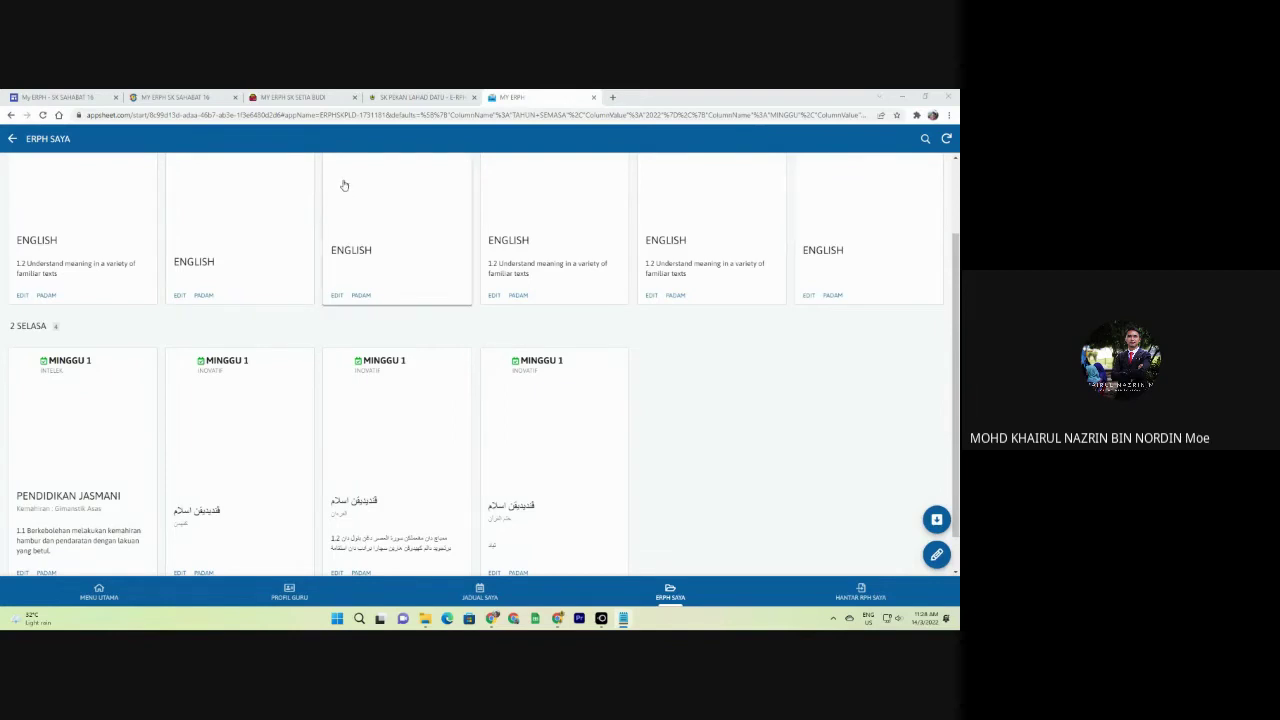
pyautogui.click(342, 186)
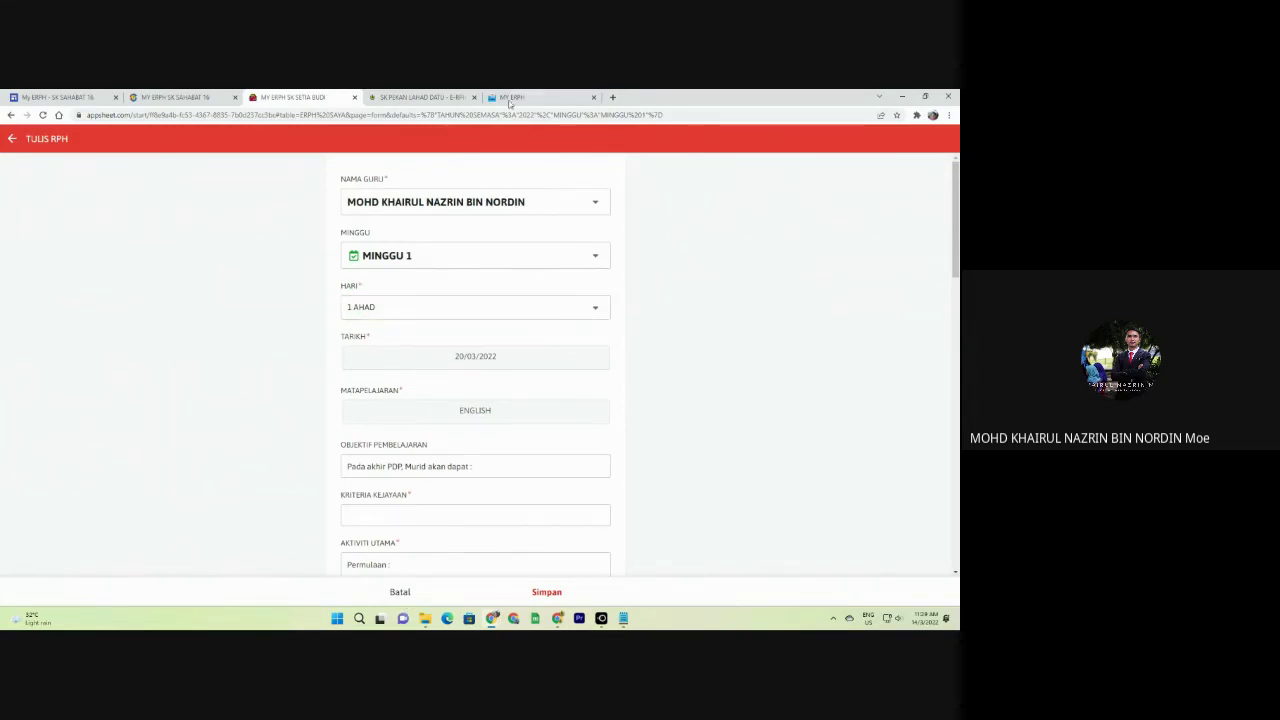
# Discard the unsaved ENGLISH lesson plan and scroll through the ERPH SAYA list.
pyautogui.click(536, 376)
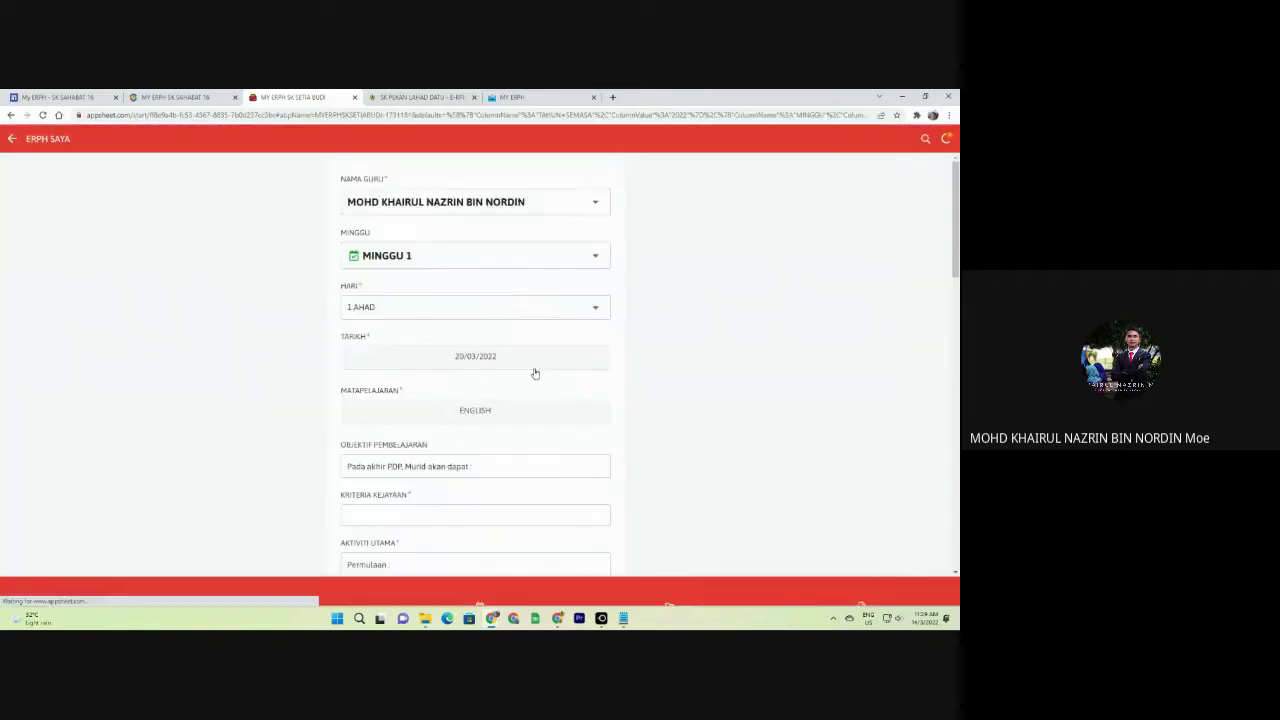
pyautogui.scroll(-5, 74, 343)
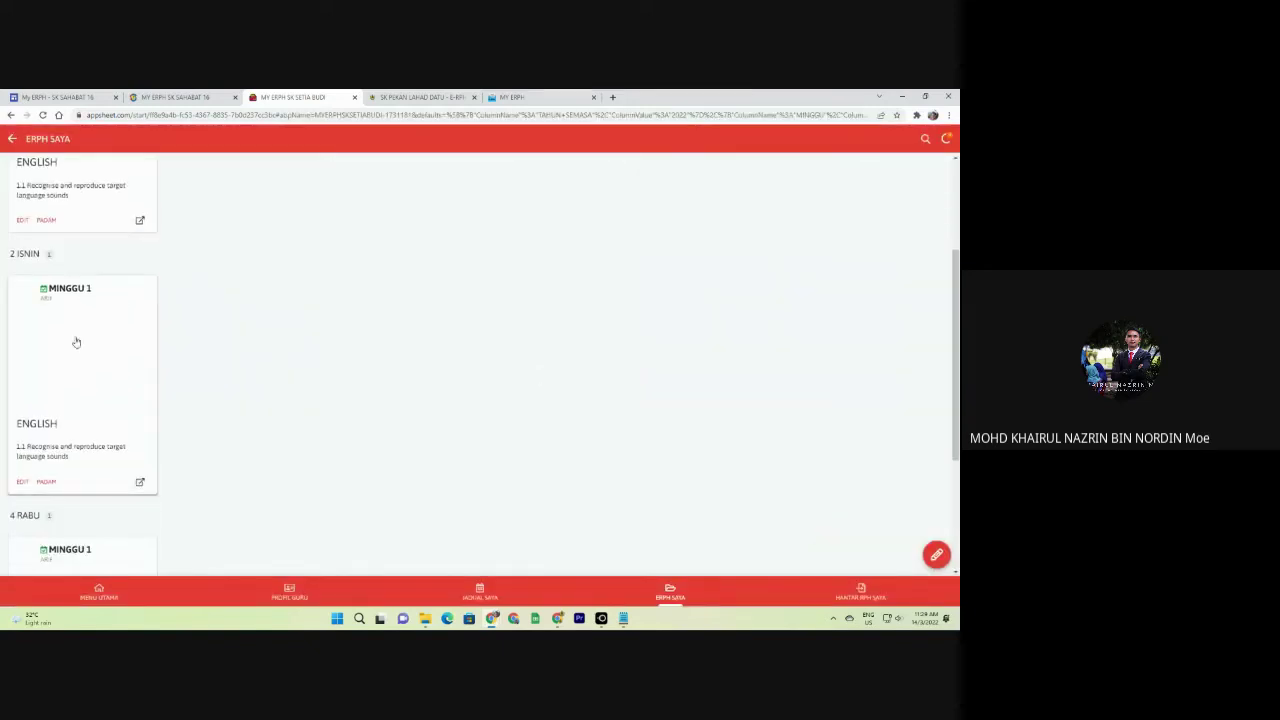
pyautogui.scroll(6, 127, 254)
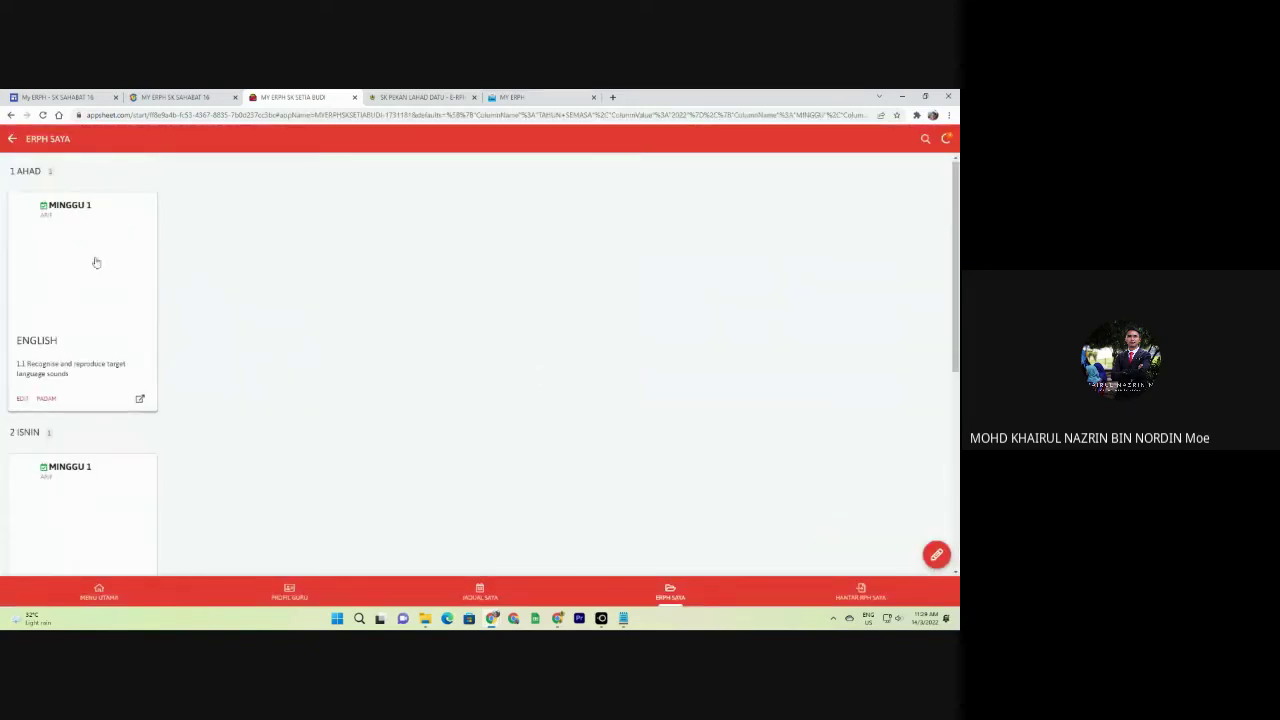
pyautogui.scroll(-3, 91, 389)
pyautogui.scroll(2, 100, 446)
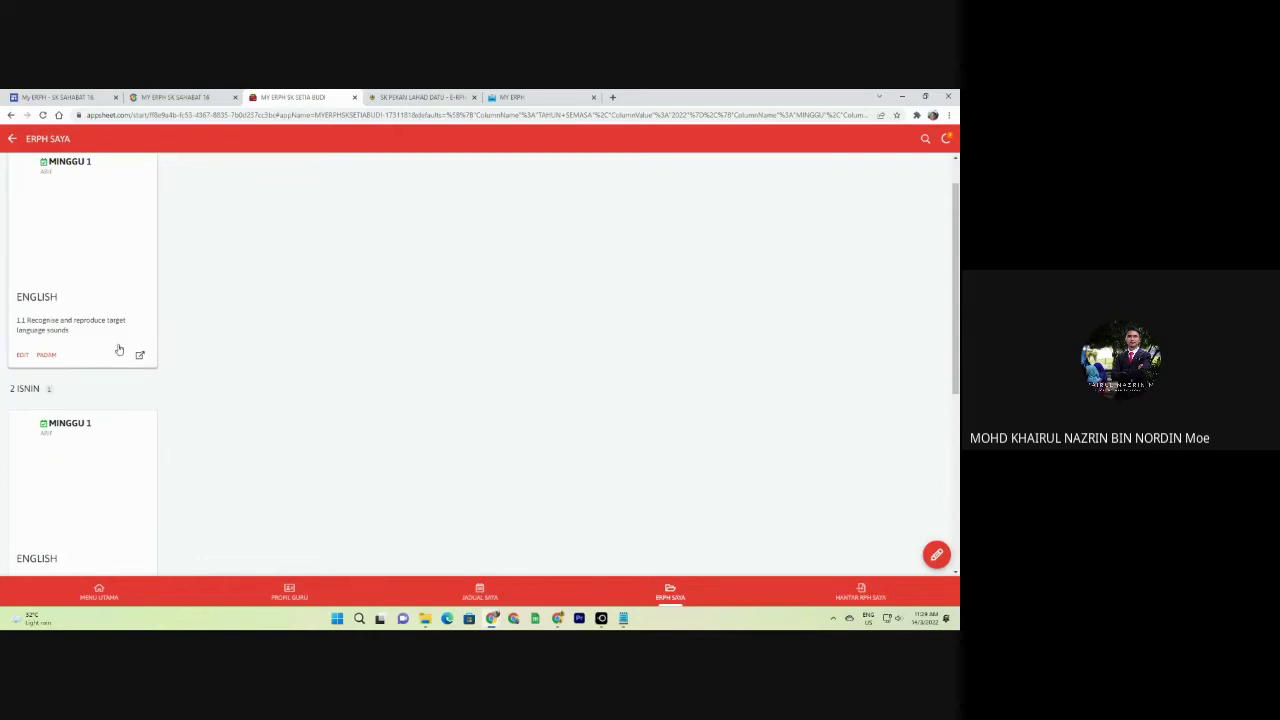
pyautogui.scroll(1, 43, 240)
pyautogui.scroll(-6, 83, 374)
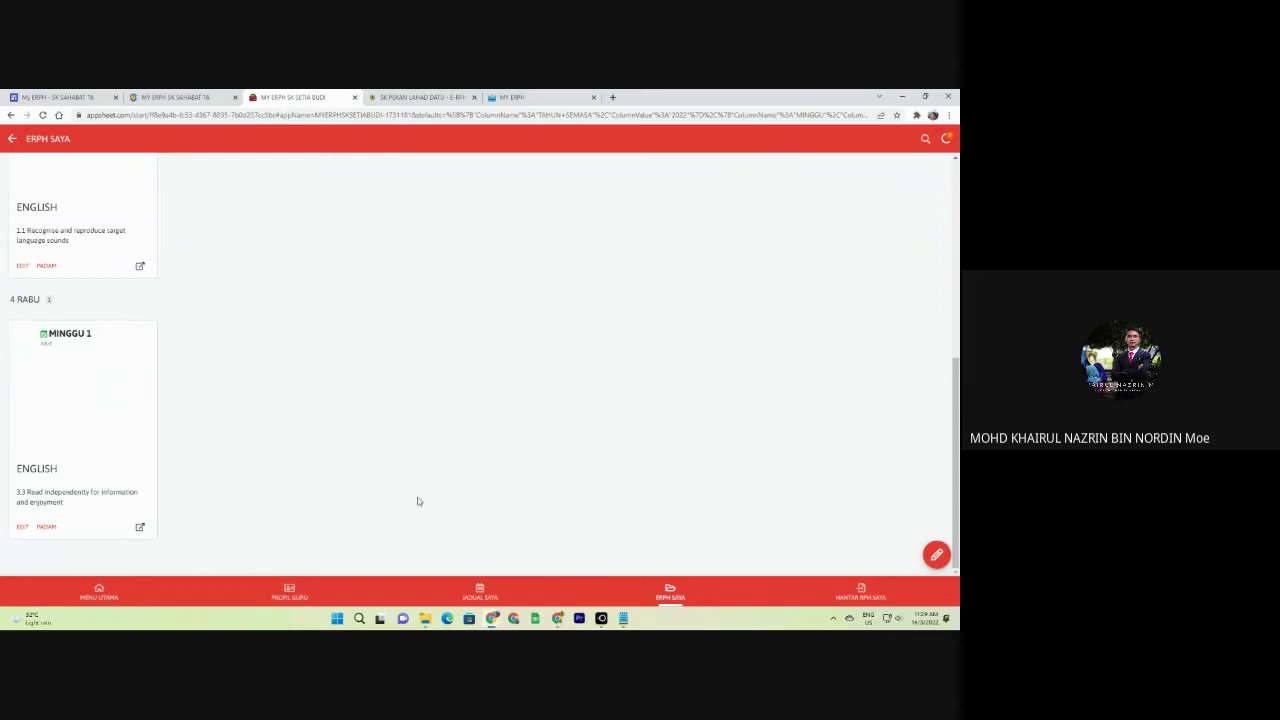
# Apply all pending changes from the side drawer, then go to the JADUAL SAYA timetable.
pyautogui.click(102, 591)
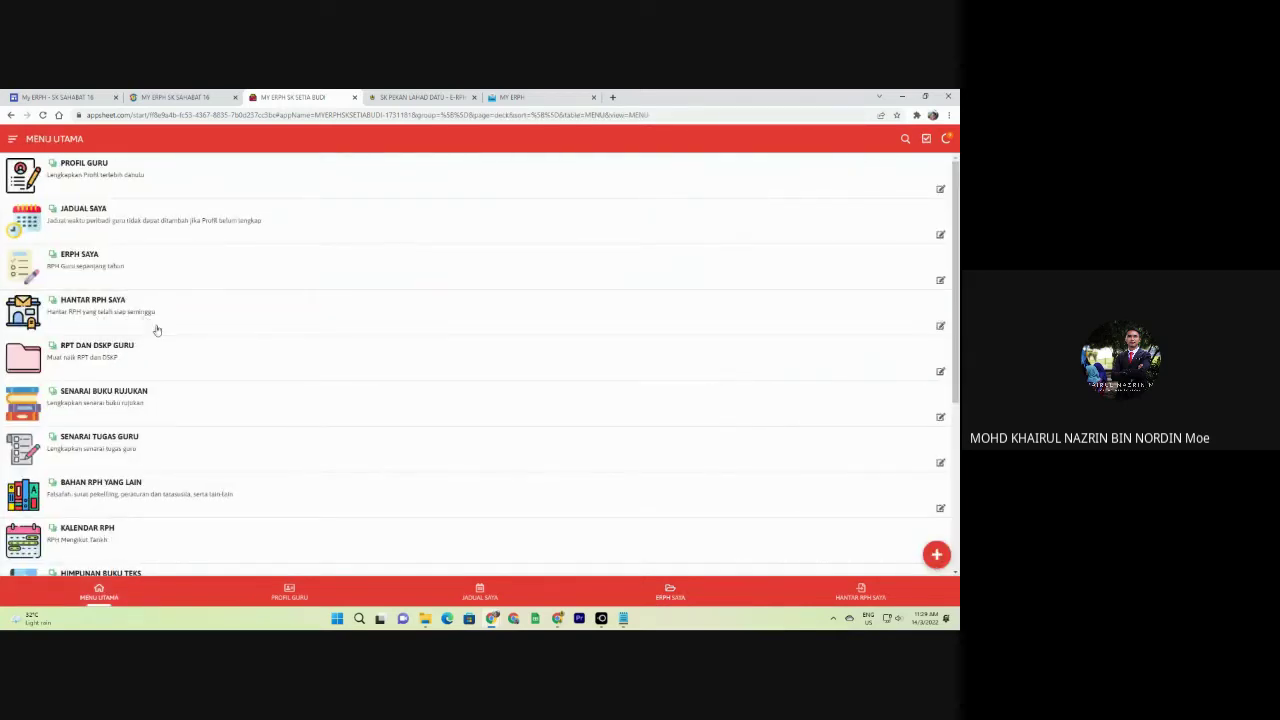
pyautogui.click(117, 326)
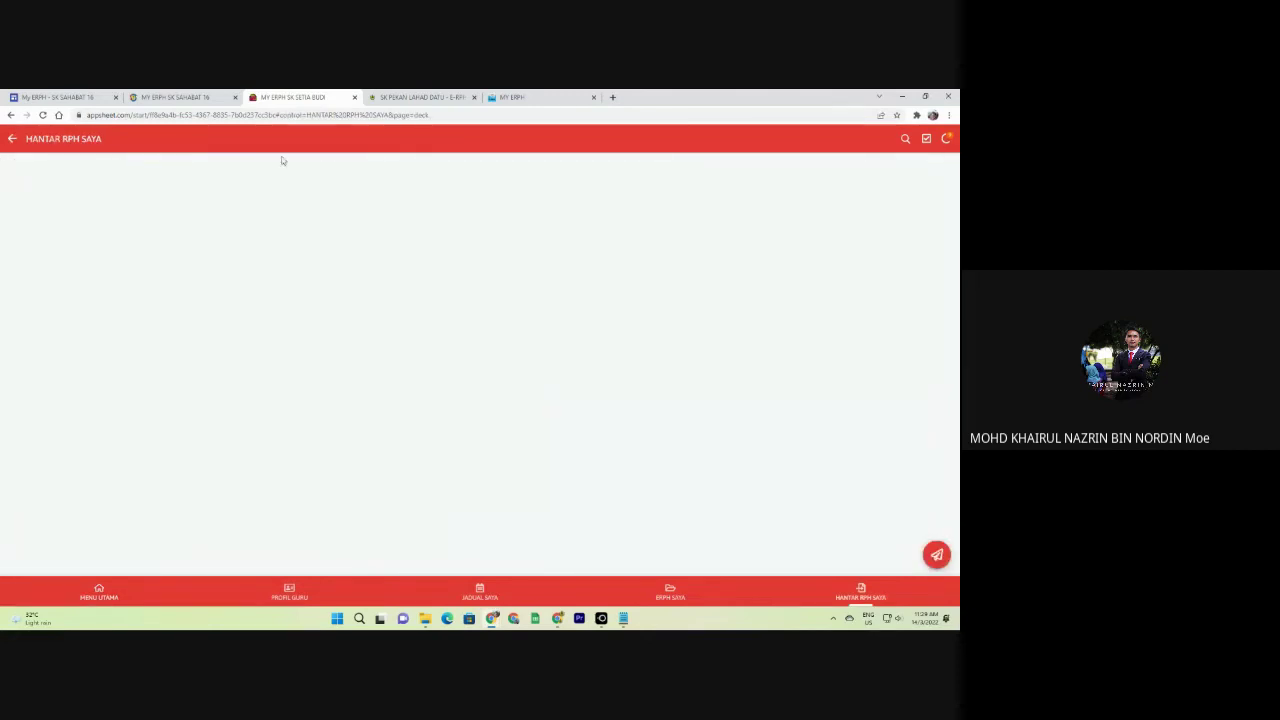
pyautogui.click(12, 138)
pyautogui.click(12, 138)
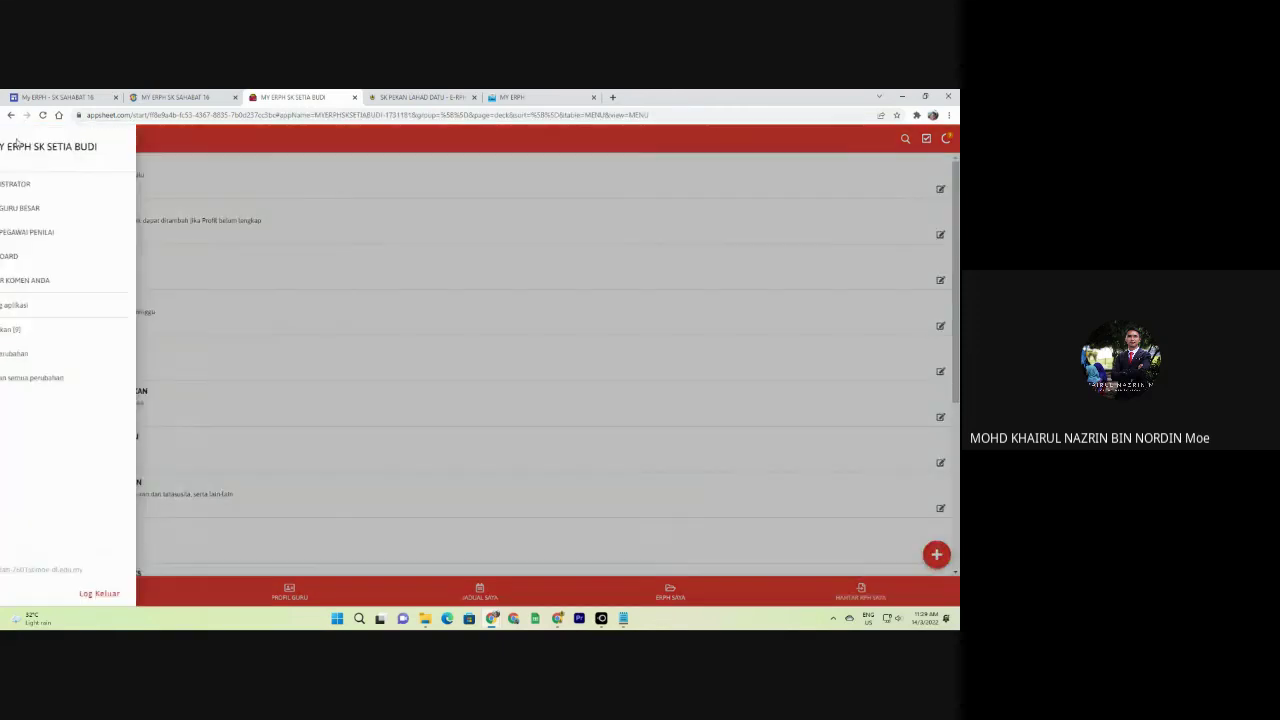
pyautogui.click(63, 379)
pyautogui.click(546, 378)
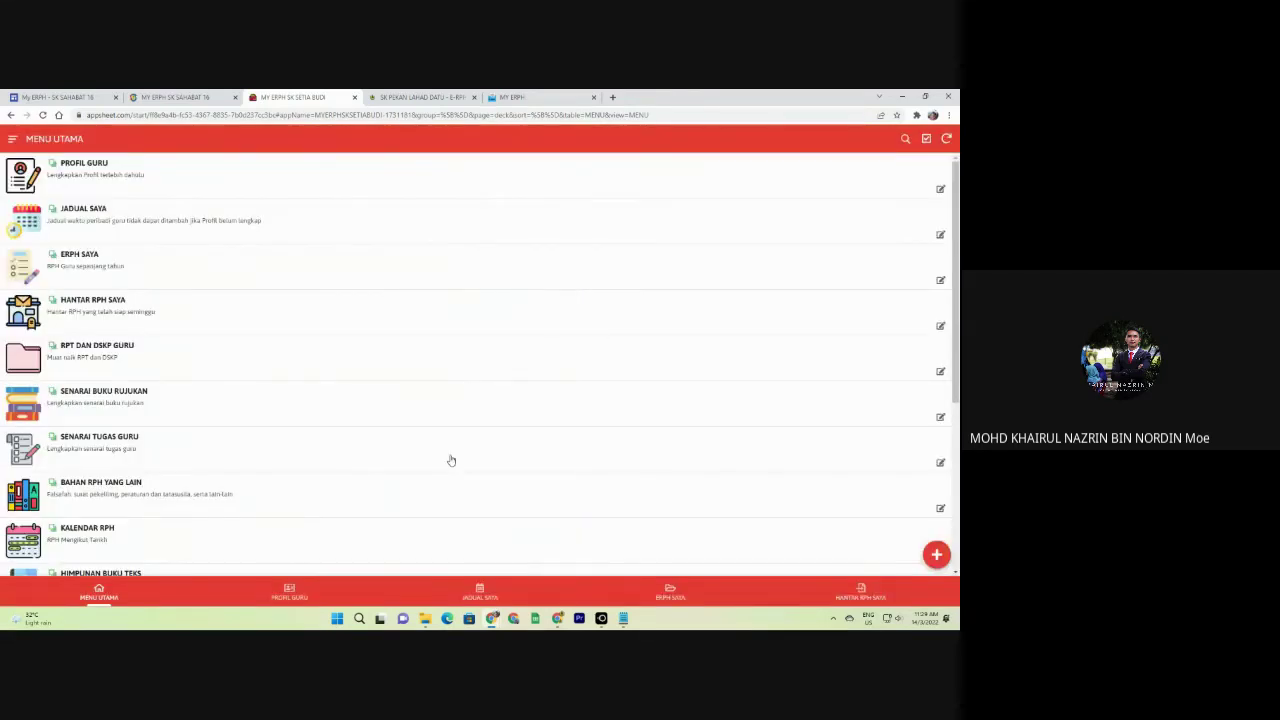
pyautogui.click(289, 600)
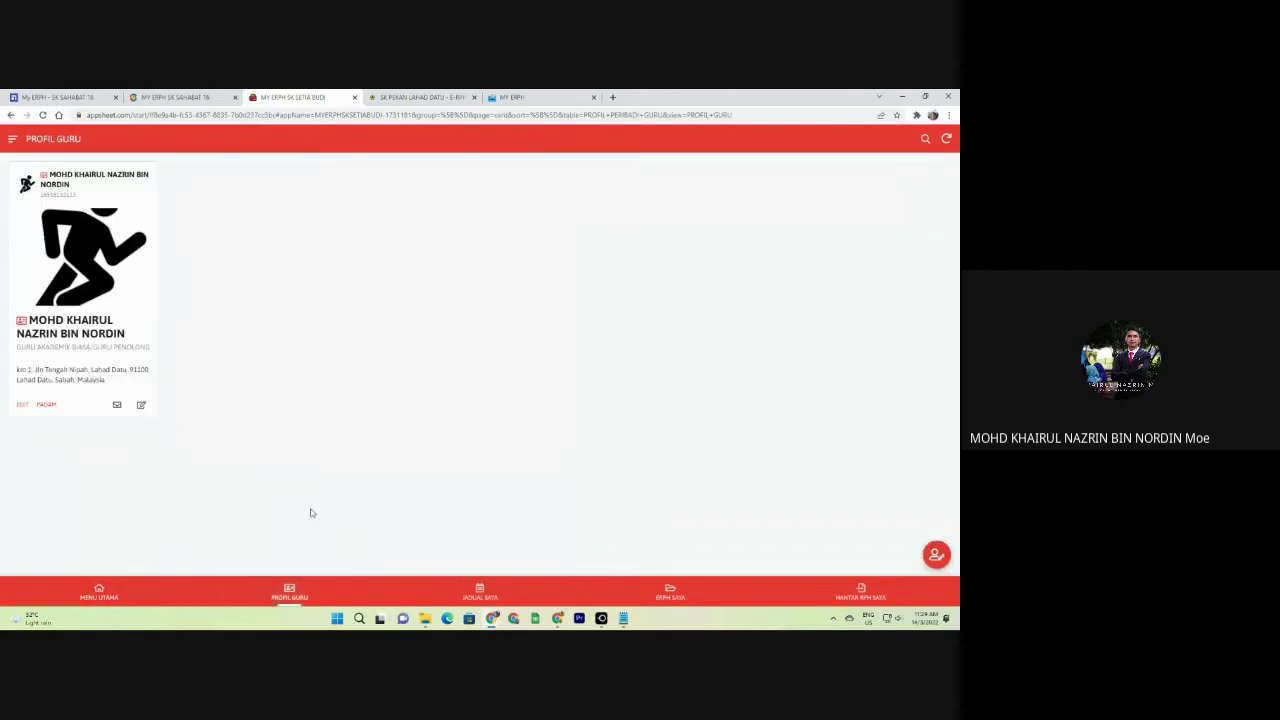
pyautogui.click(490, 598)
# Start a timetable entry with day 1 AHAD, then cancel it.
pyautogui.click(936, 554)
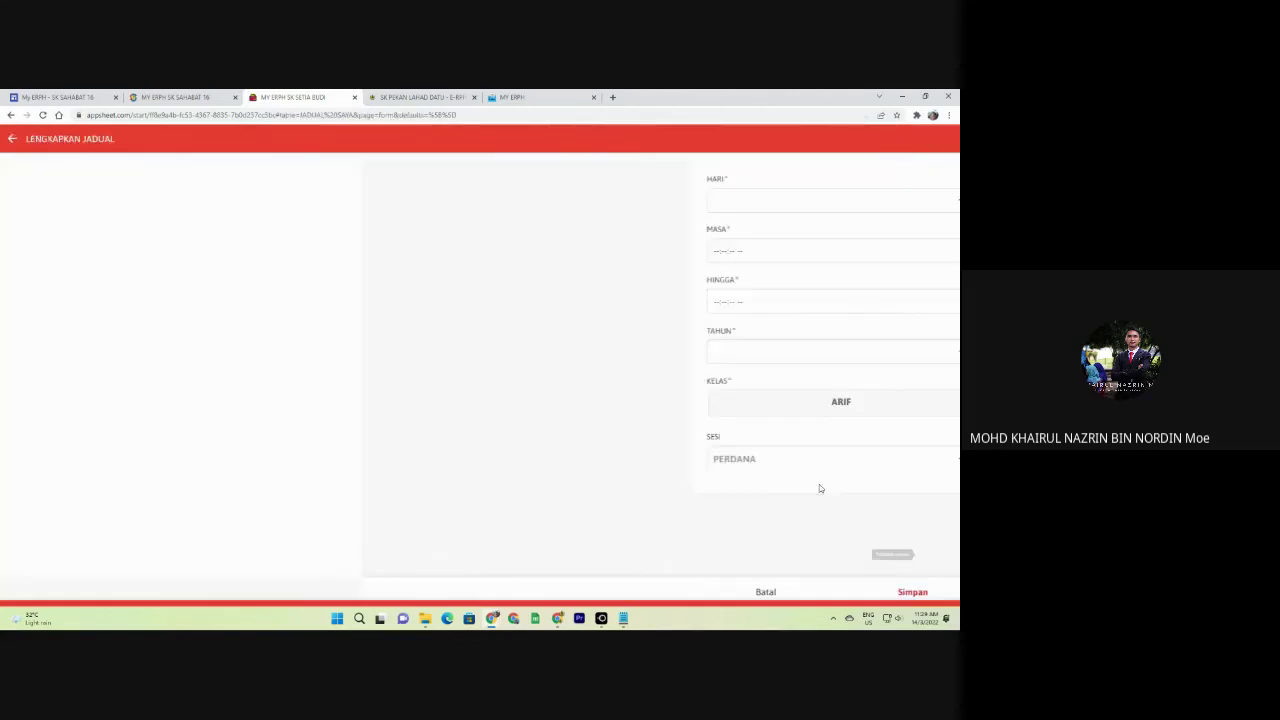
pyautogui.click(443, 199)
pyautogui.click(391, 196)
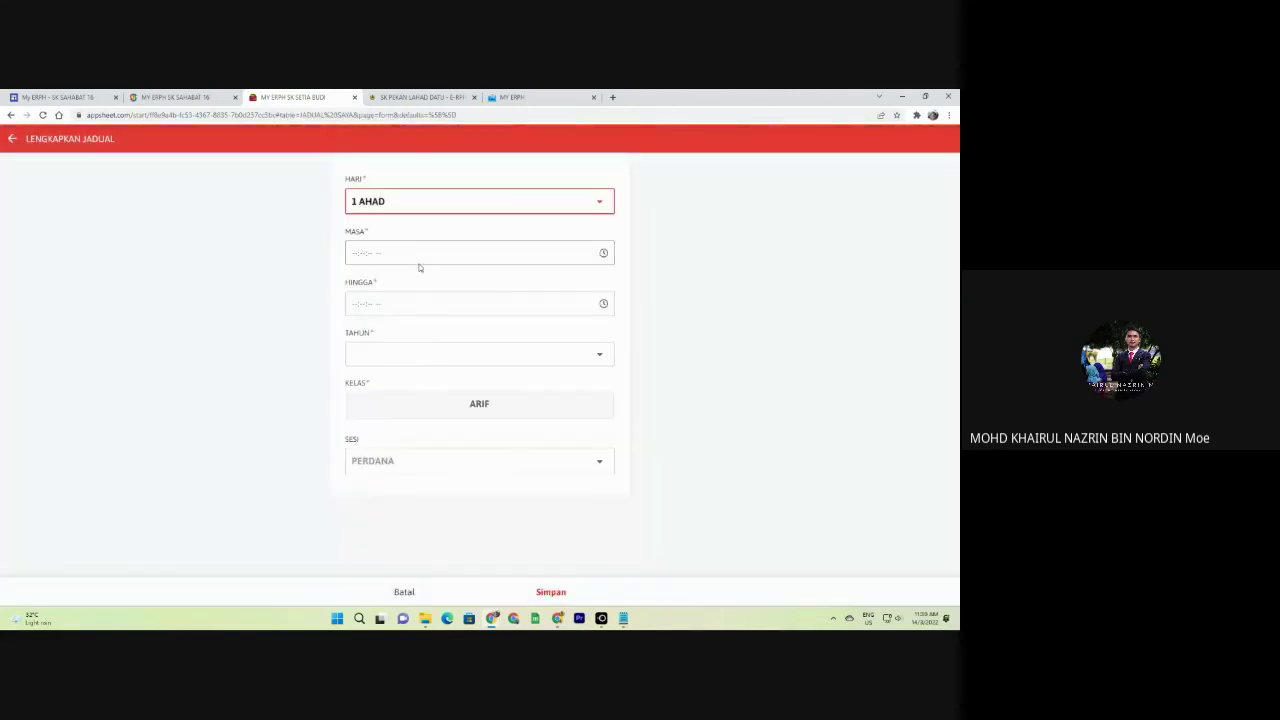
pyautogui.click(366, 260)
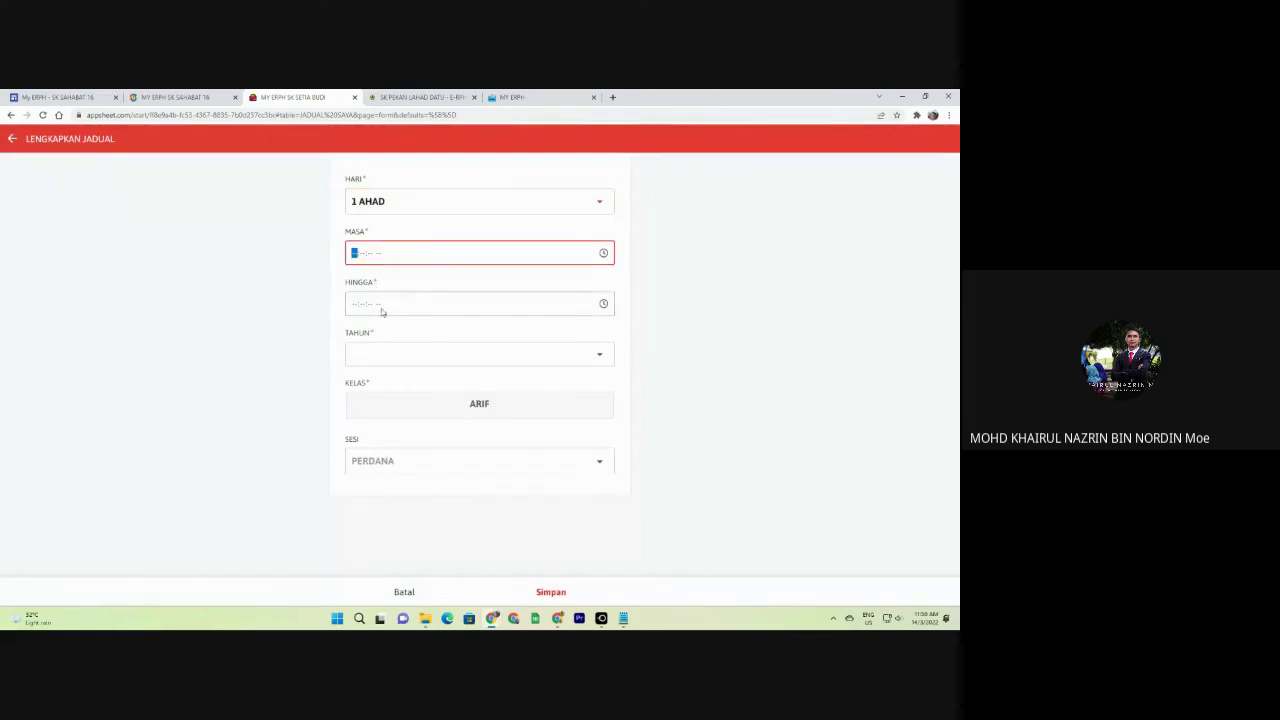
pyautogui.click(404, 592)
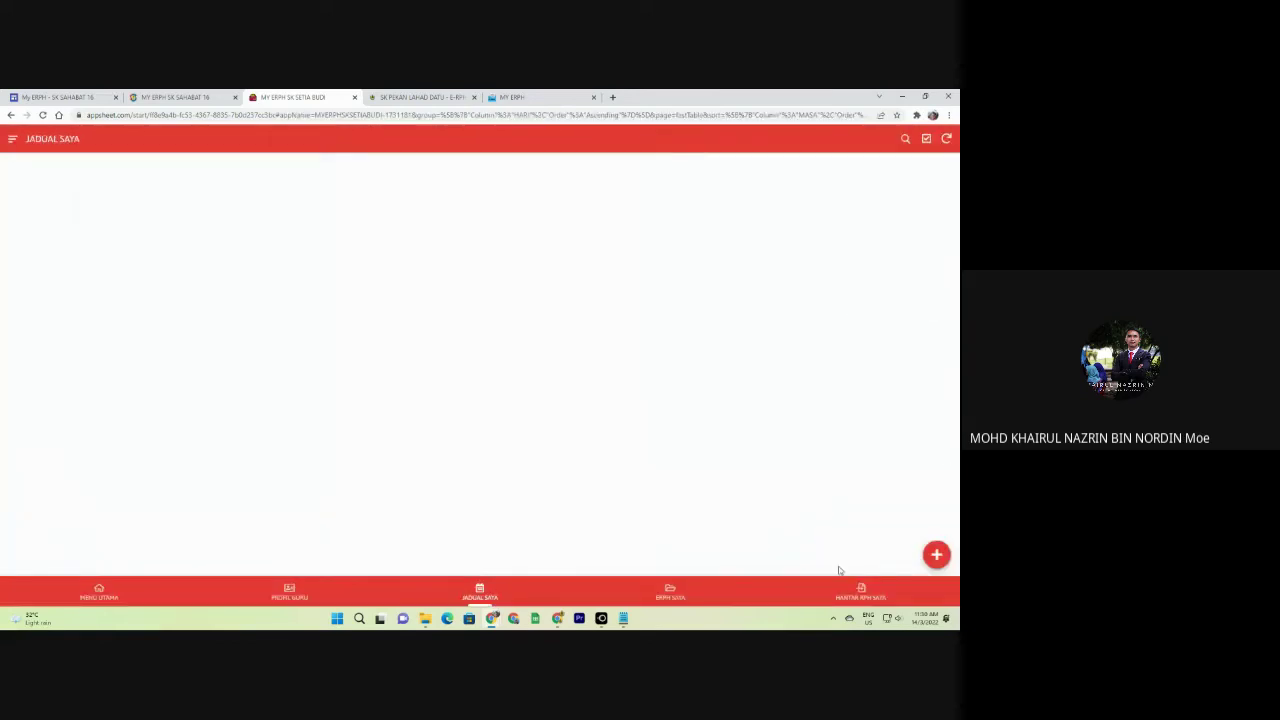
# Start a new timetable entry with HARI 1 AHAD and MASA and HINGGA 01:01:01.
pyautogui.click(936, 554)
pyautogui.click(383, 202)
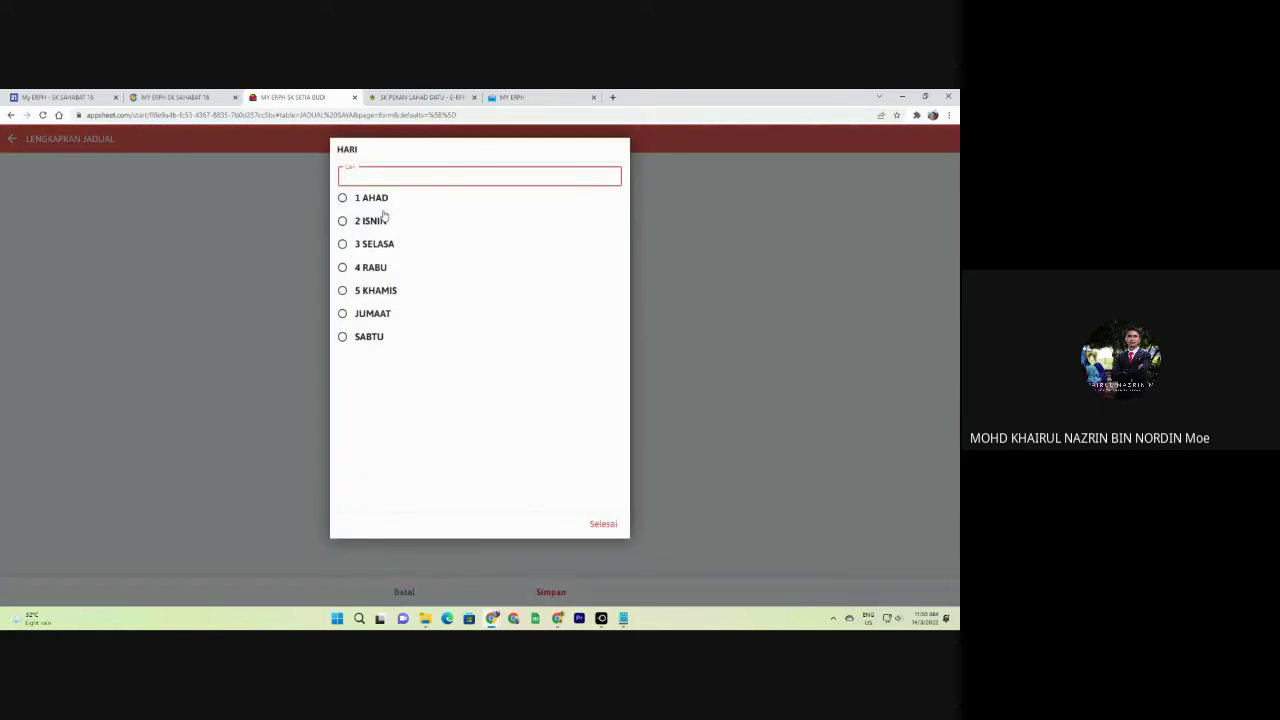
pyautogui.click(372, 198)
pyautogui.click(355, 253)
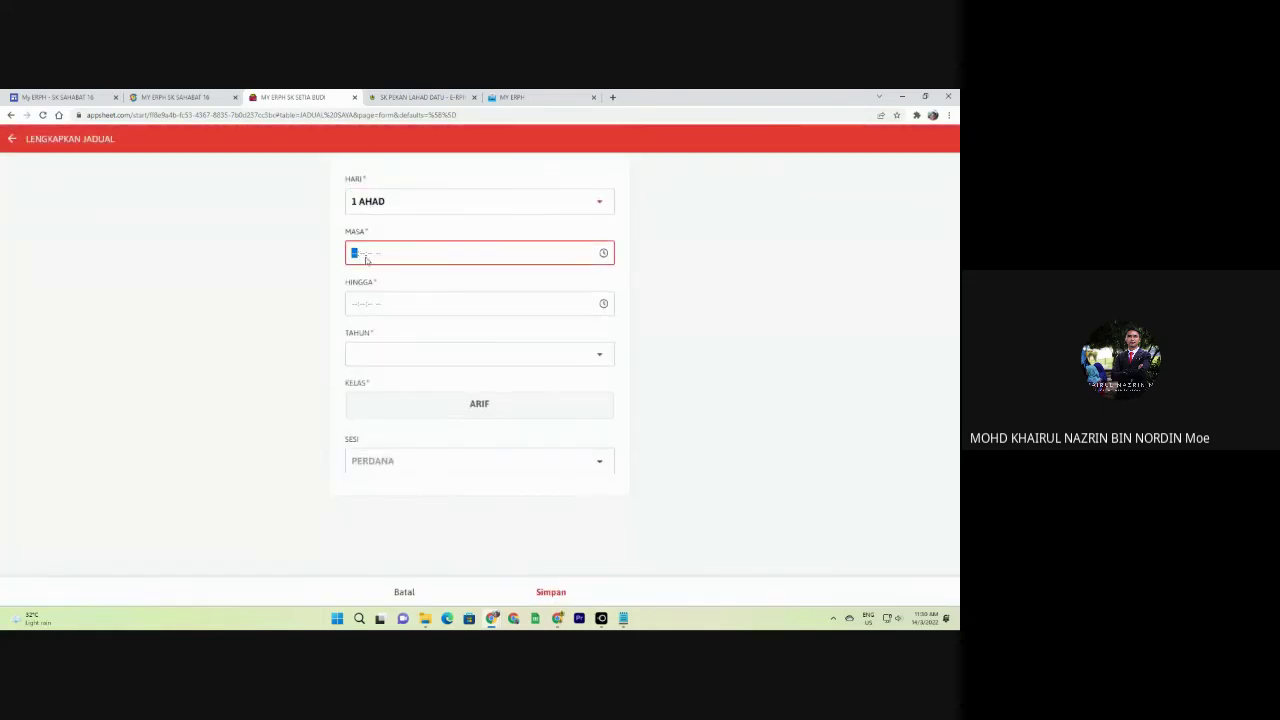
pyautogui.write('010101')
pyautogui.click(352, 304)
pyautogui.write('0101')
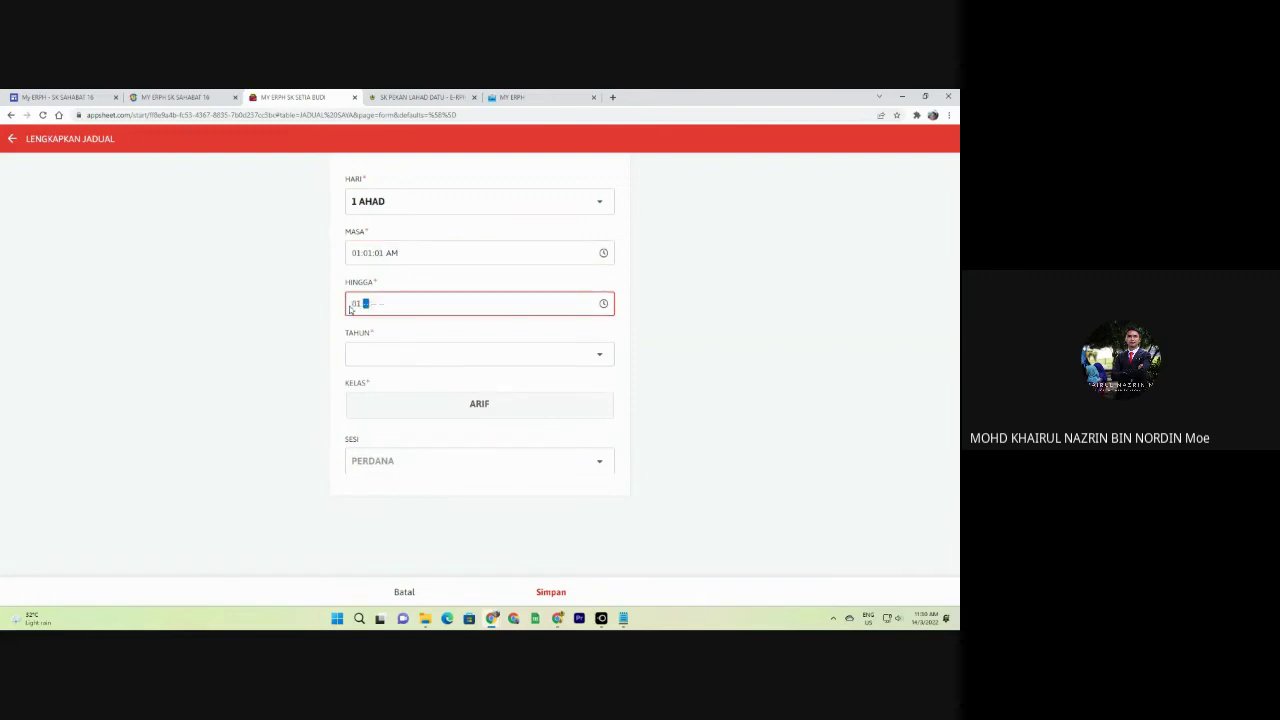
pyautogui.click(366, 304)
pyautogui.write('0101a')
# Set TAHUN 1 and MATAPELAJARAN BAHASA KADAZAN, save the slot, and return to ERPH SAYA.
pyautogui.click(394, 354)
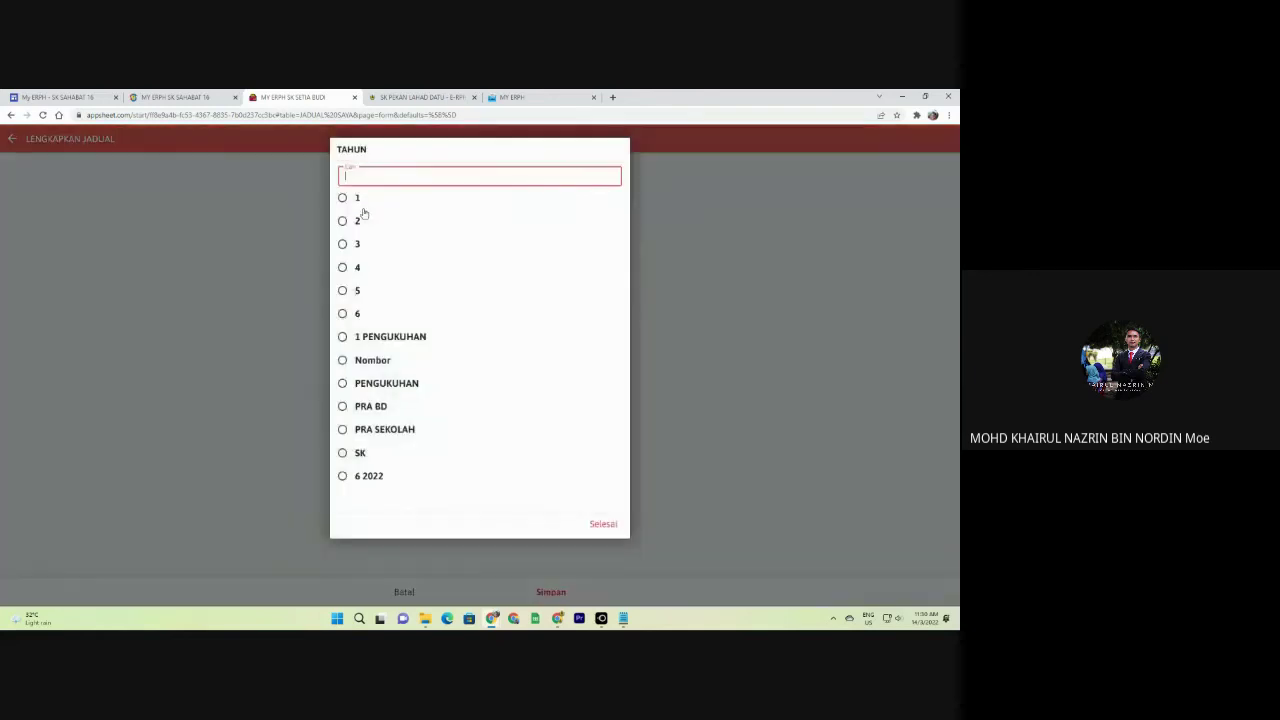
pyautogui.click(364, 212)
pyautogui.click(423, 405)
pyautogui.click(392, 229)
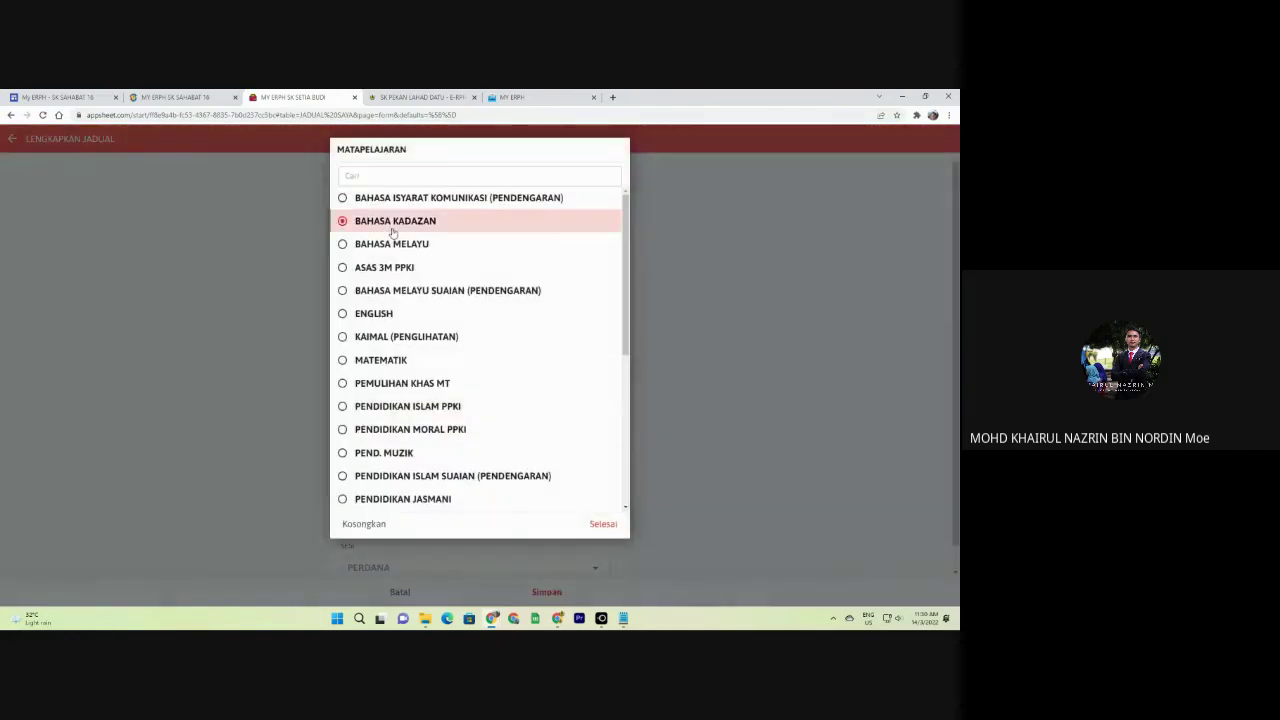
pyautogui.click(546, 512)
pyautogui.scroll(-1, 563, 544)
pyautogui.click(557, 593)
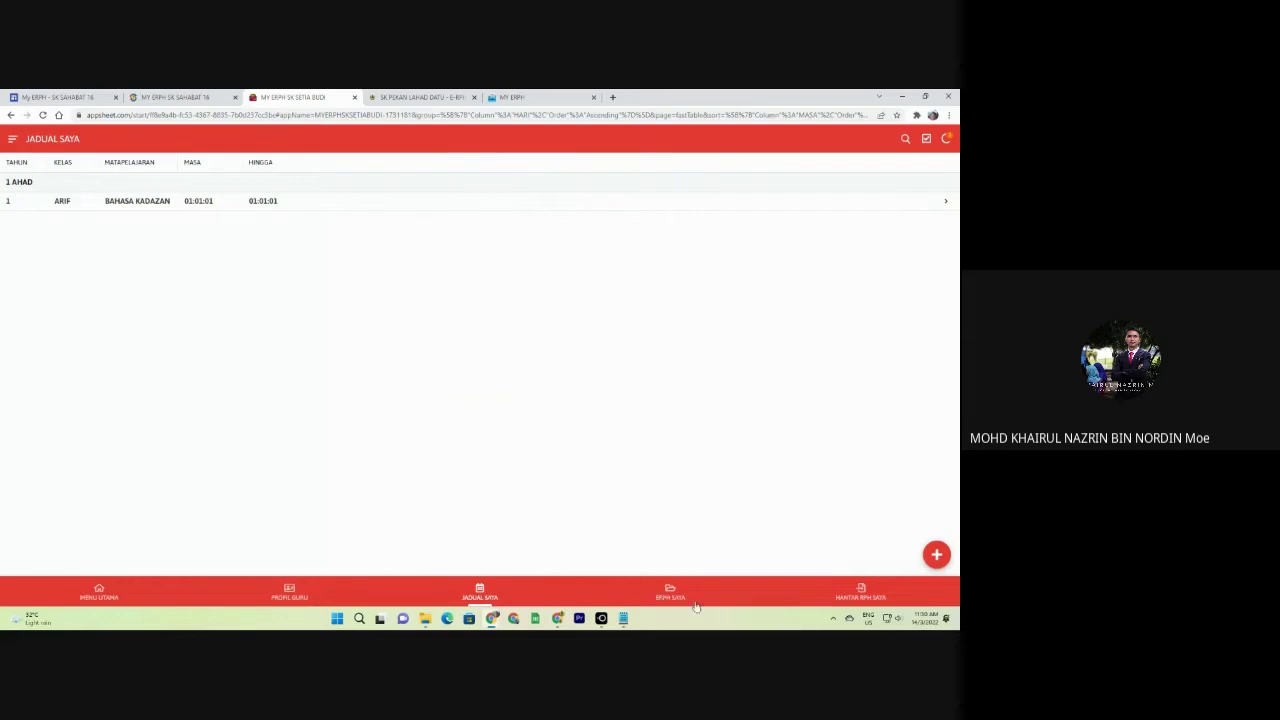
pyautogui.click(674, 596)
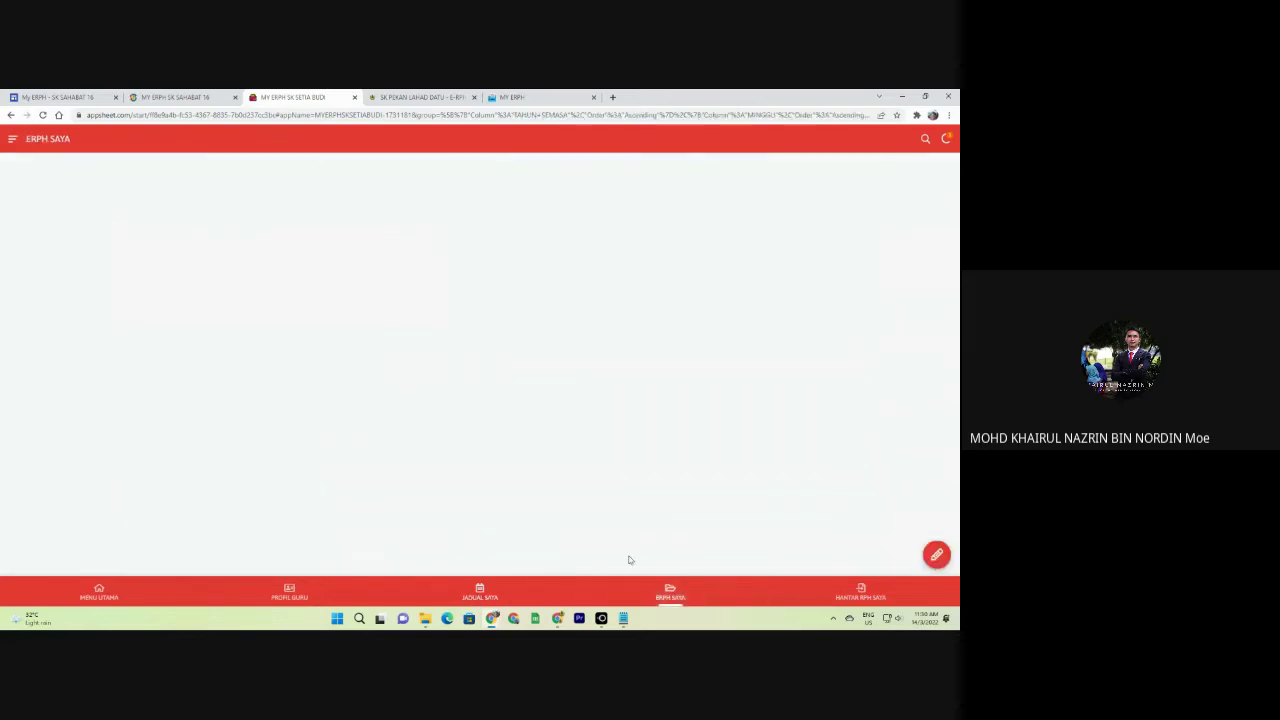
# Start a new RPH for MINGGU 1, 1 AHAD, 20/03/2022, subject BAHASA KADAZAN.
pyautogui.click(860, 592)
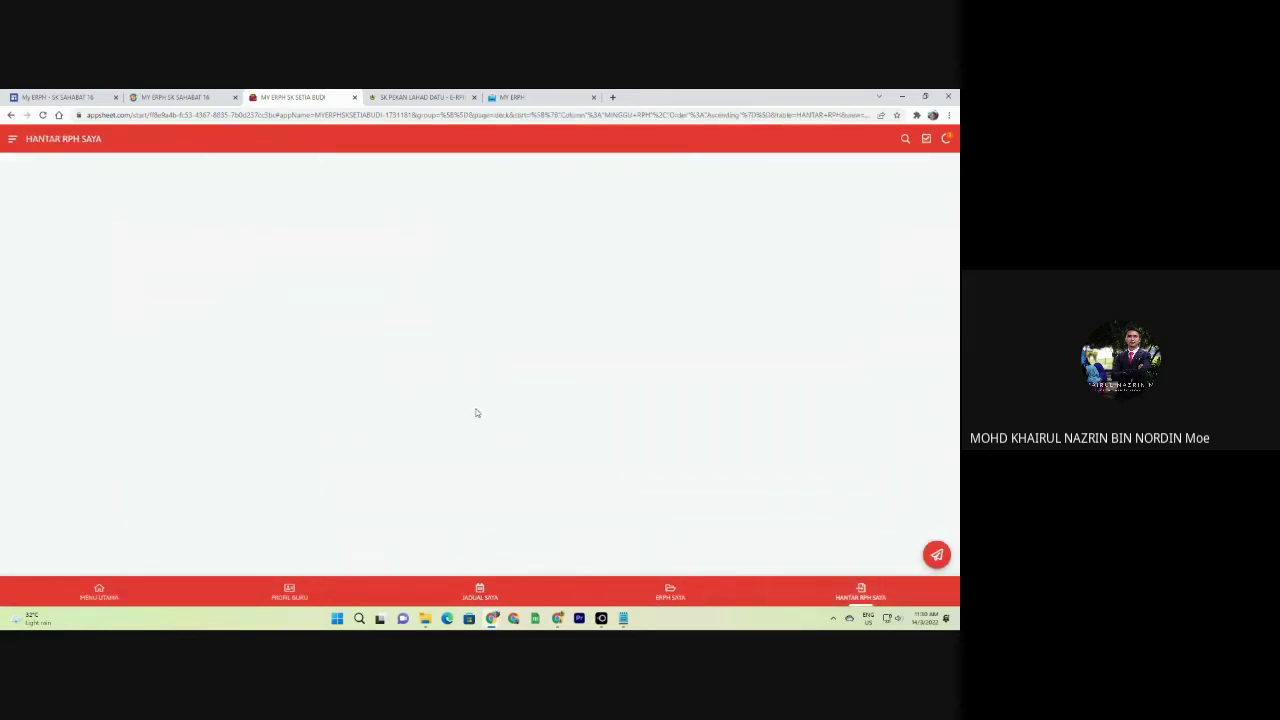
pyautogui.click(676, 592)
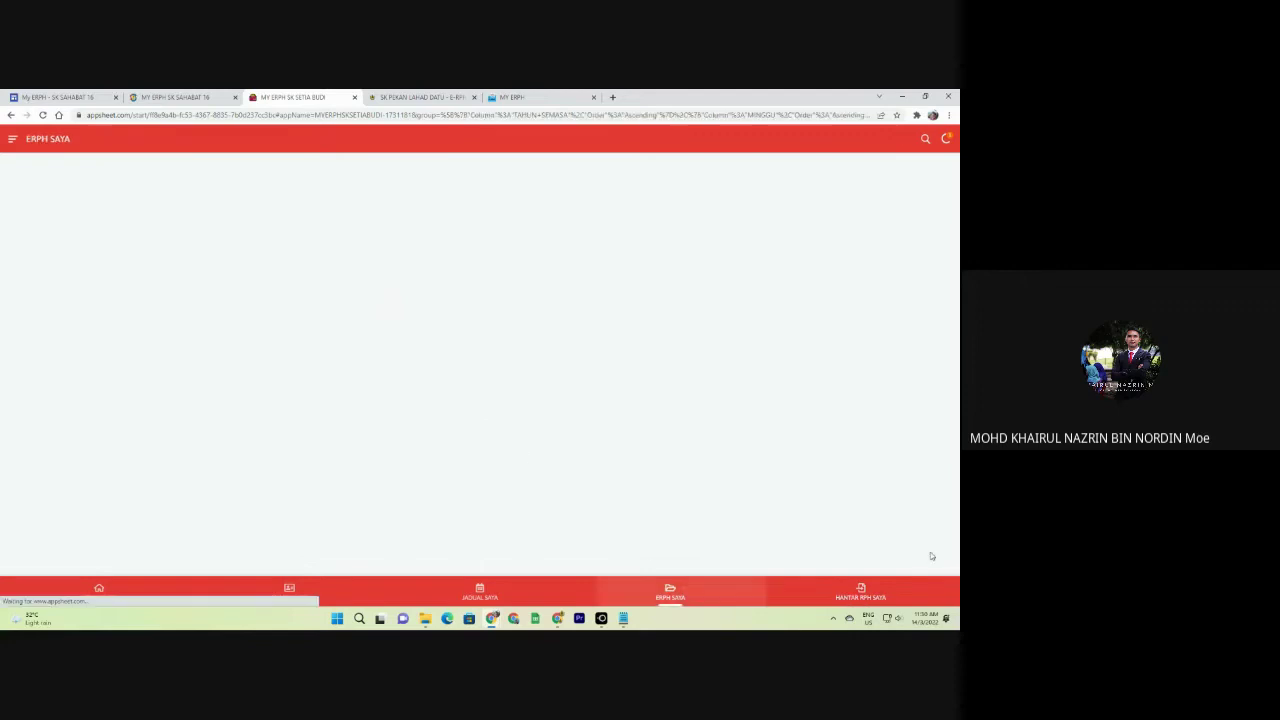
pyautogui.click(935, 554)
pyautogui.click(360, 254)
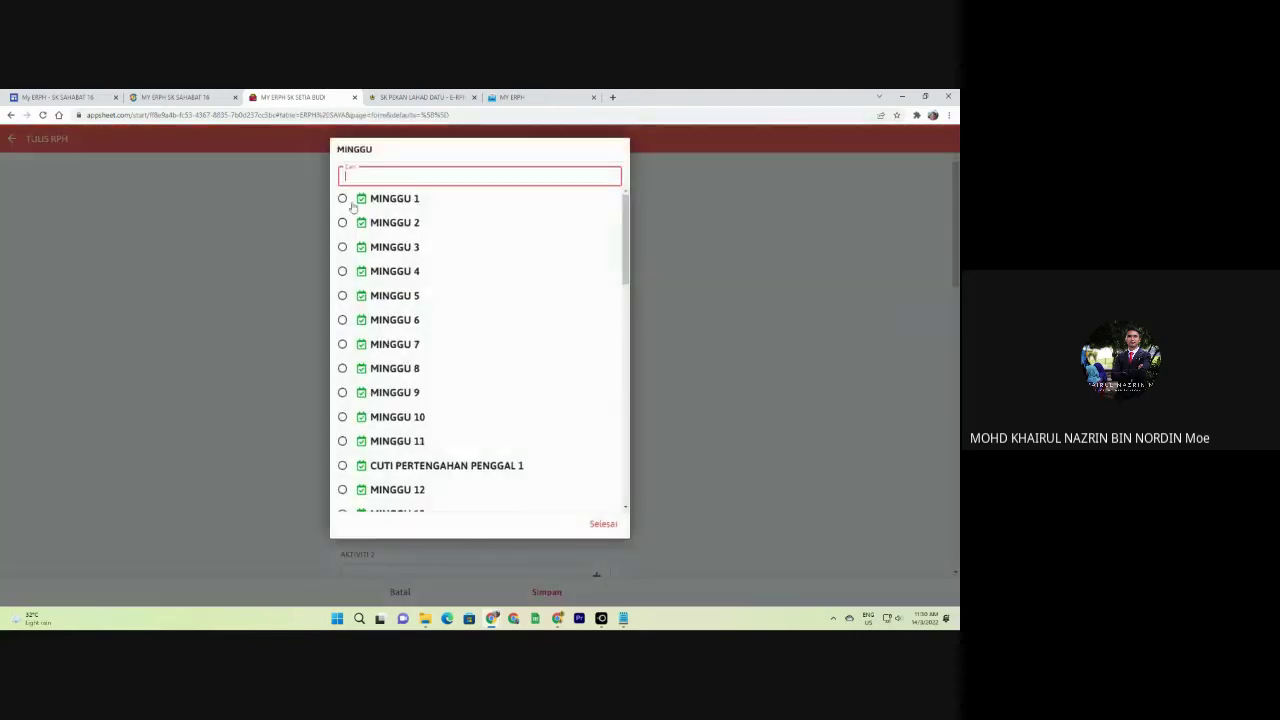
pyautogui.click(351, 205)
pyautogui.click(420, 306)
pyautogui.click(375, 197)
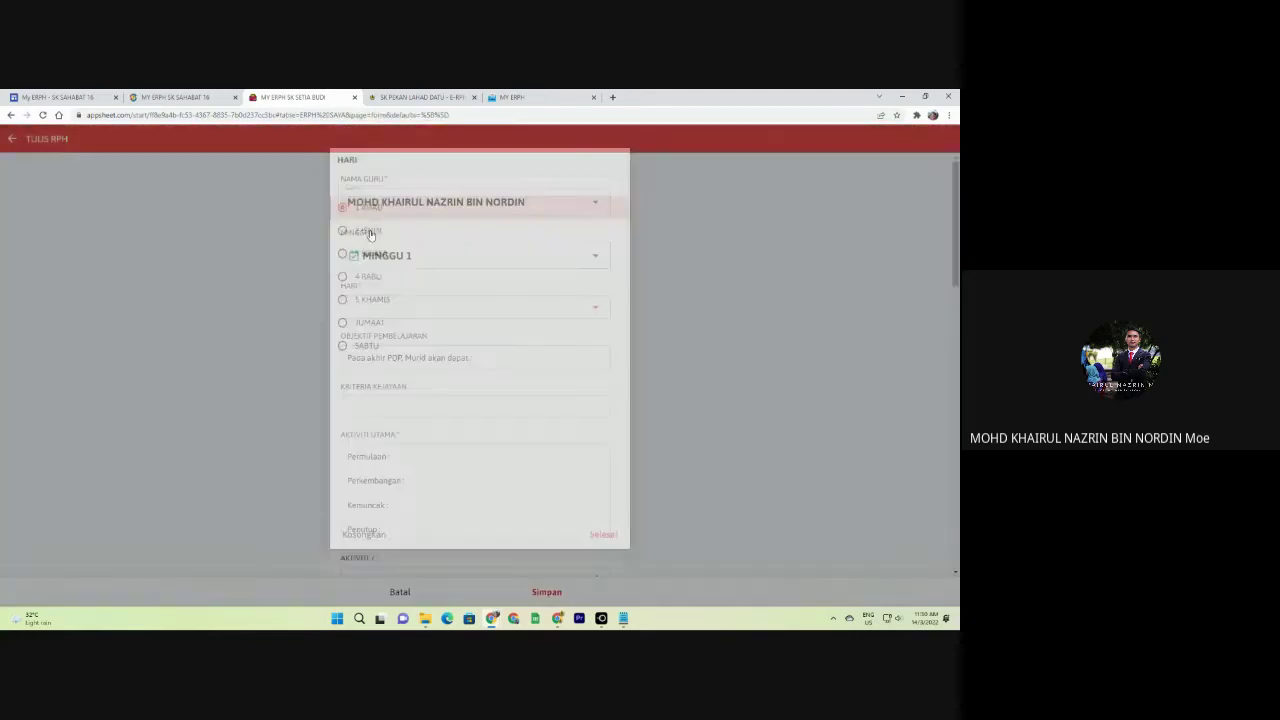
pyautogui.click(430, 360)
pyautogui.click(440, 410)
pyautogui.scroll(-2, 490, 420)
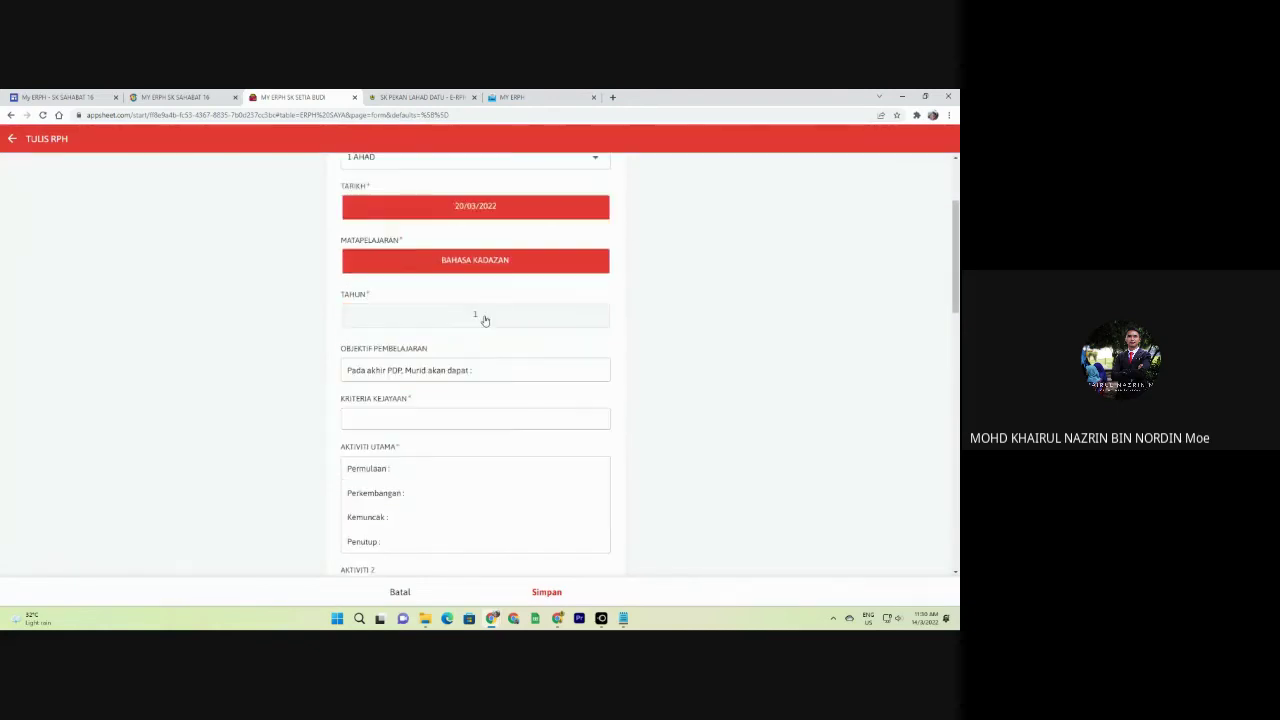
# Set year 1, class ARIF, 01:01:01 start and end times, 12 pupils, and save the RPH.
pyautogui.click(485, 318)
pyautogui.click(486, 372)
pyautogui.click(506, 430)
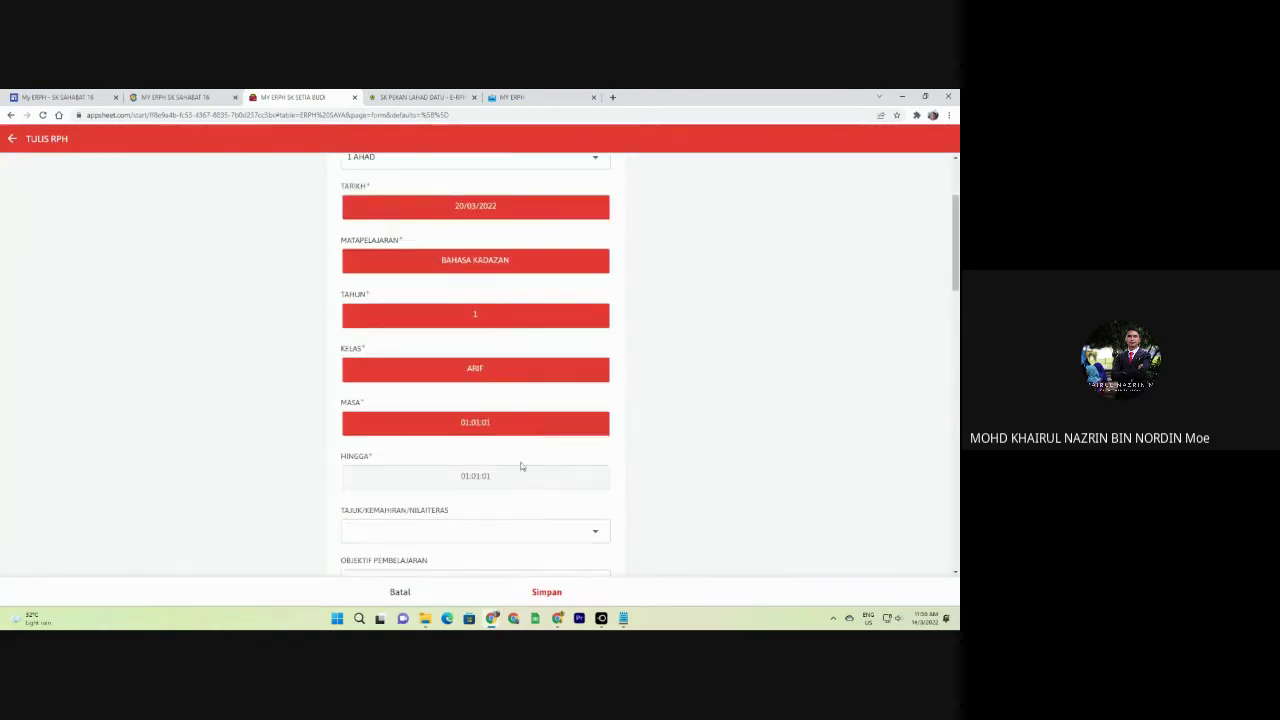
pyautogui.click(525, 478)
pyautogui.click(547, 592)
pyautogui.click(460, 215)
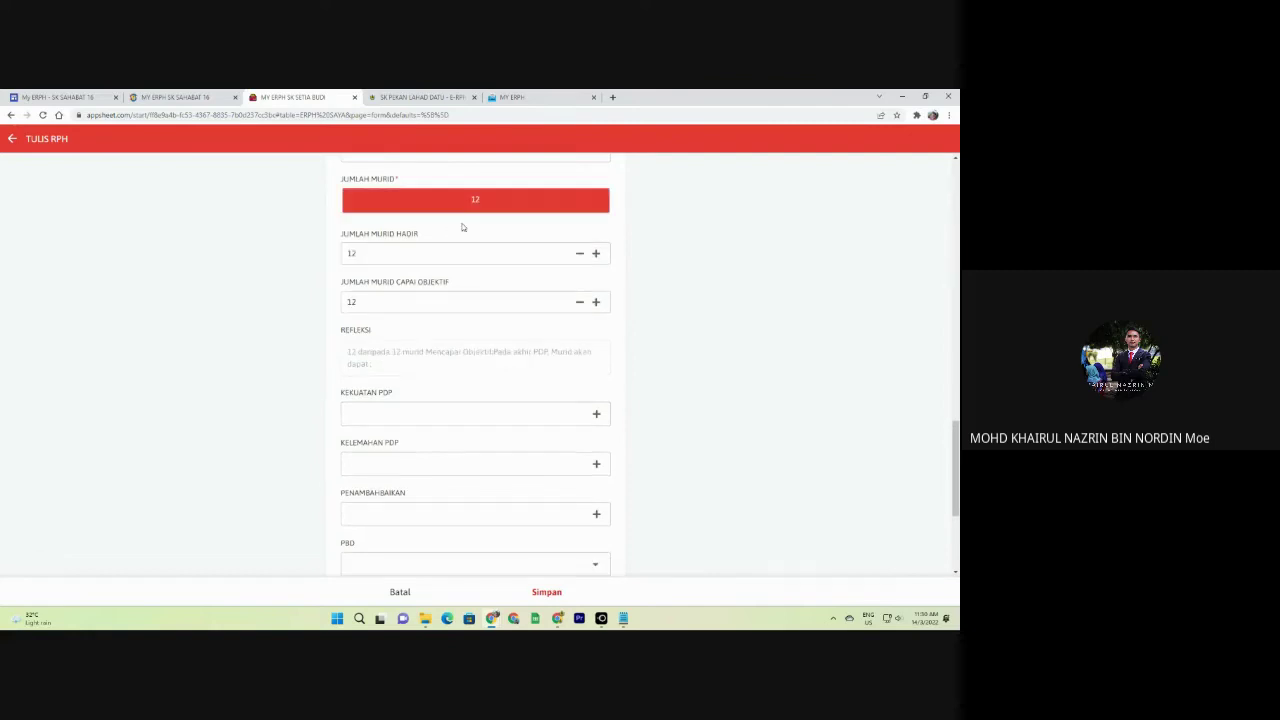
pyautogui.click(540, 591)
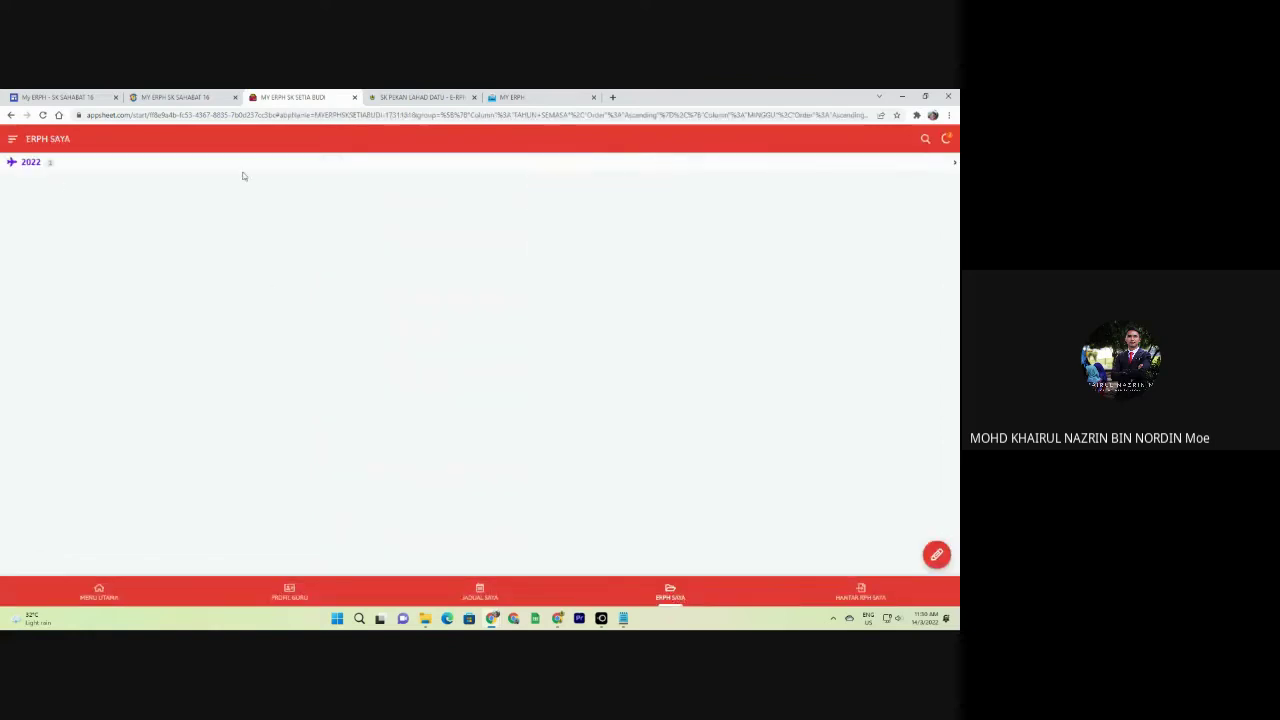
# Start a MINGGU 1 RPH submission, abandon it, and begin writing a new RPH.
pyautogui.click(872, 595)
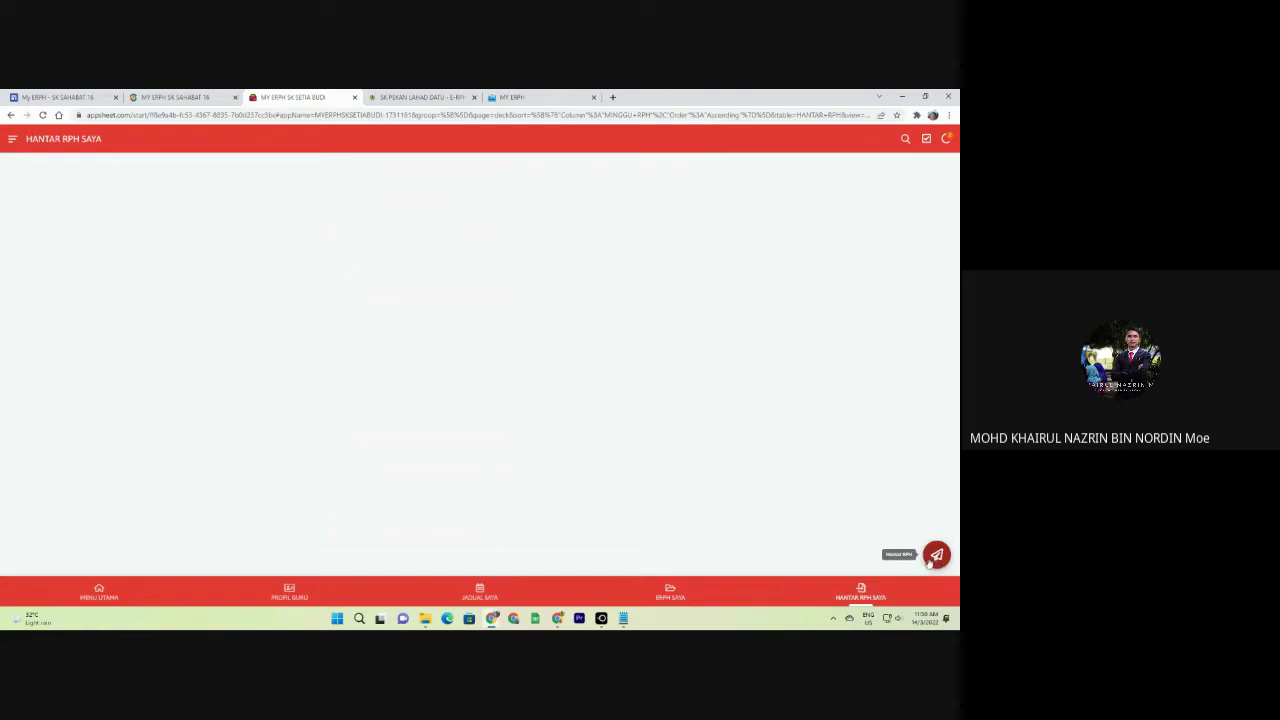
pyautogui.click(706, 598)
pyautogui.click(863, 595)
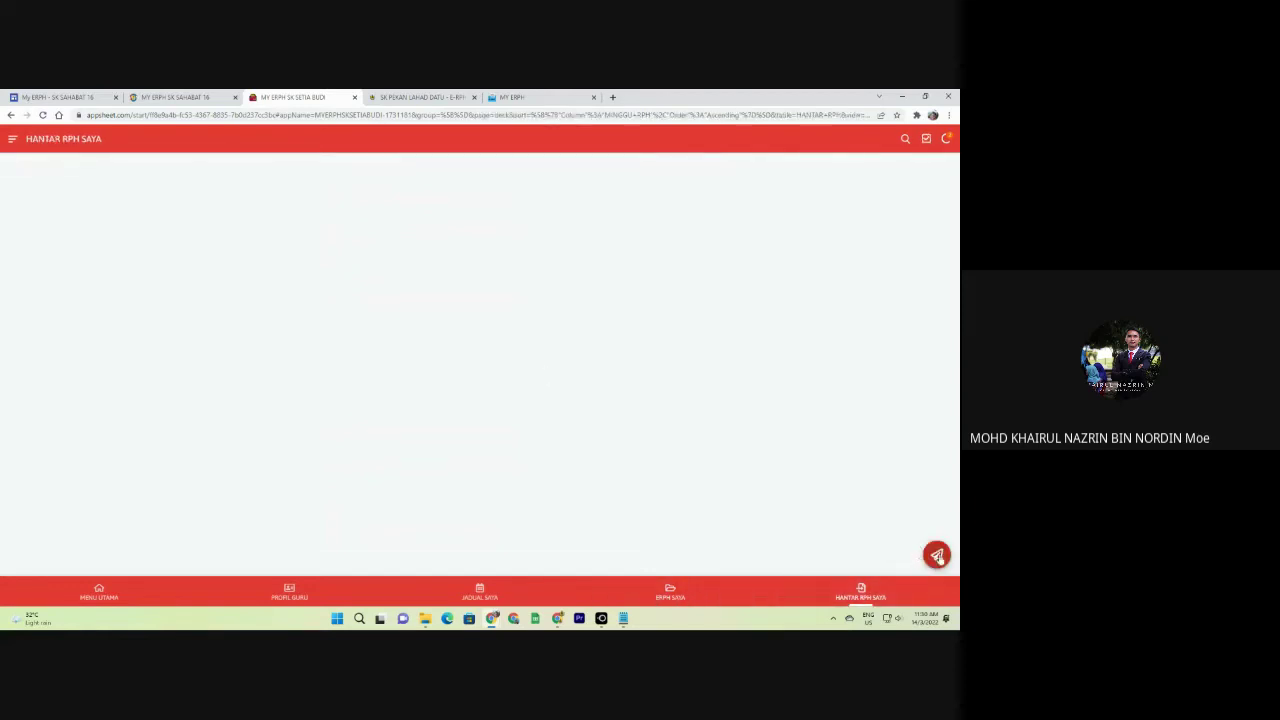
pyautogui.click(936, 554)
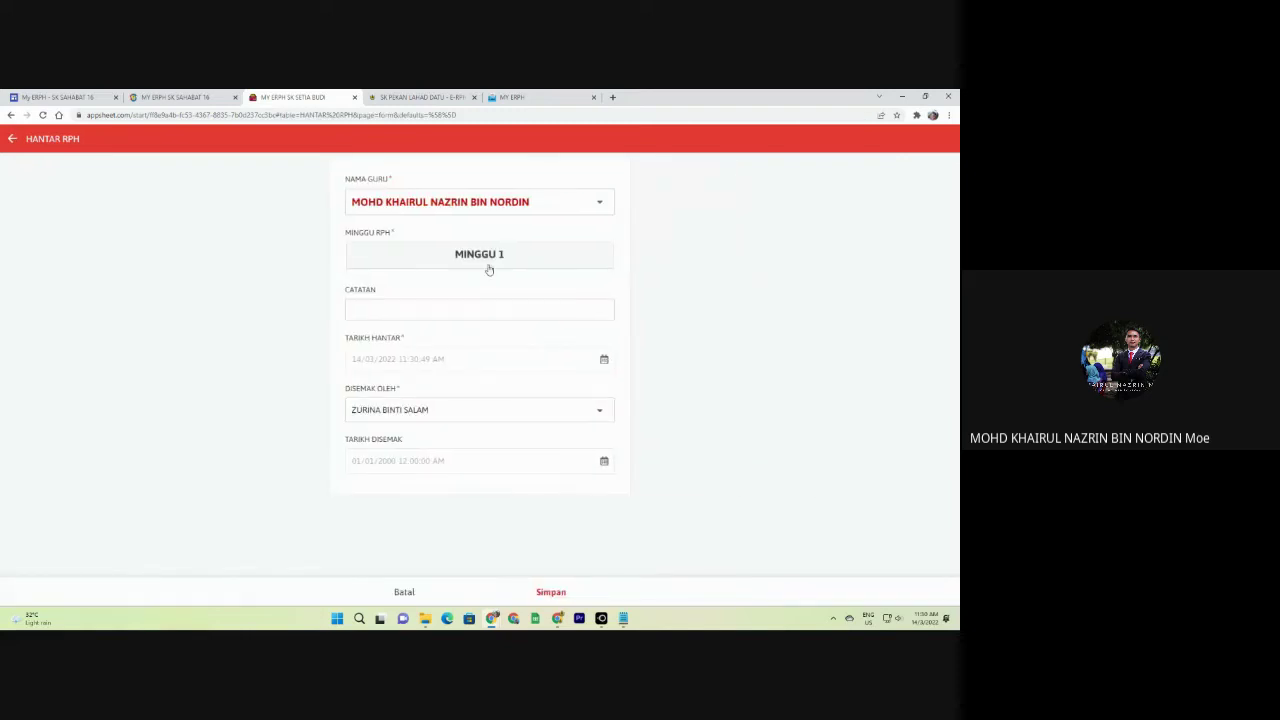
pyautogui.click(437, 258)
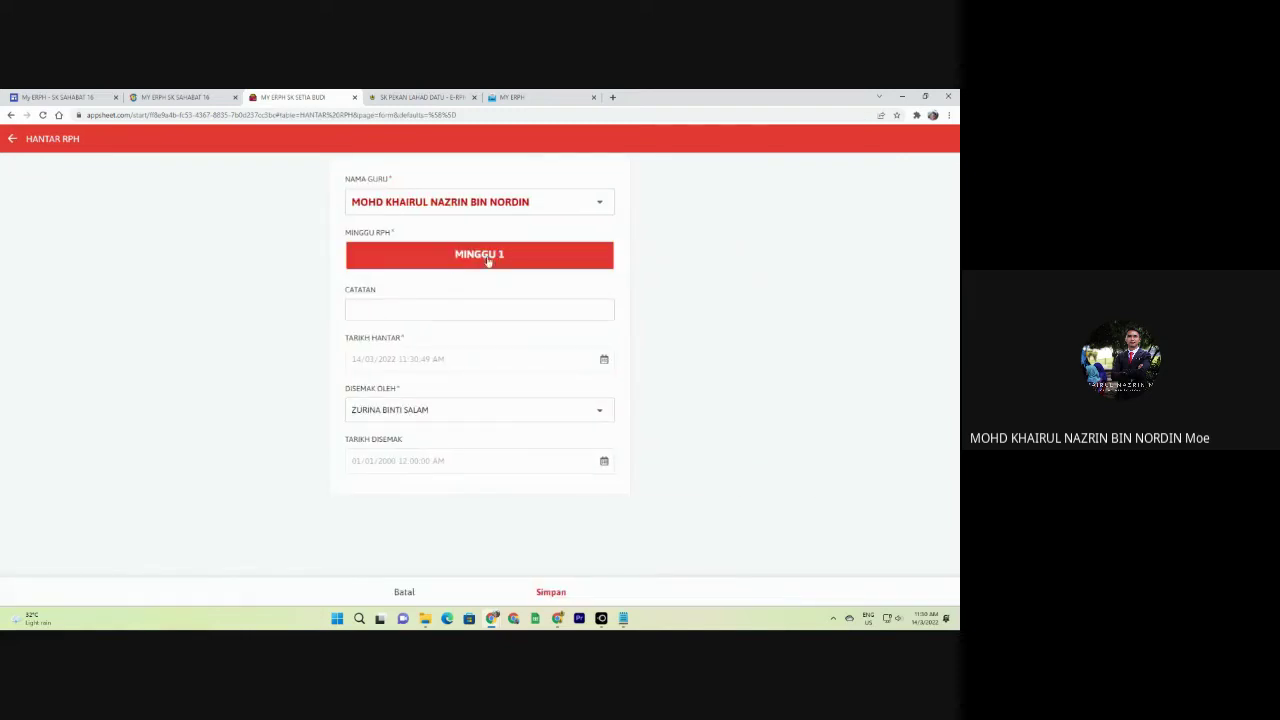
pyautogui.click(551, 592)
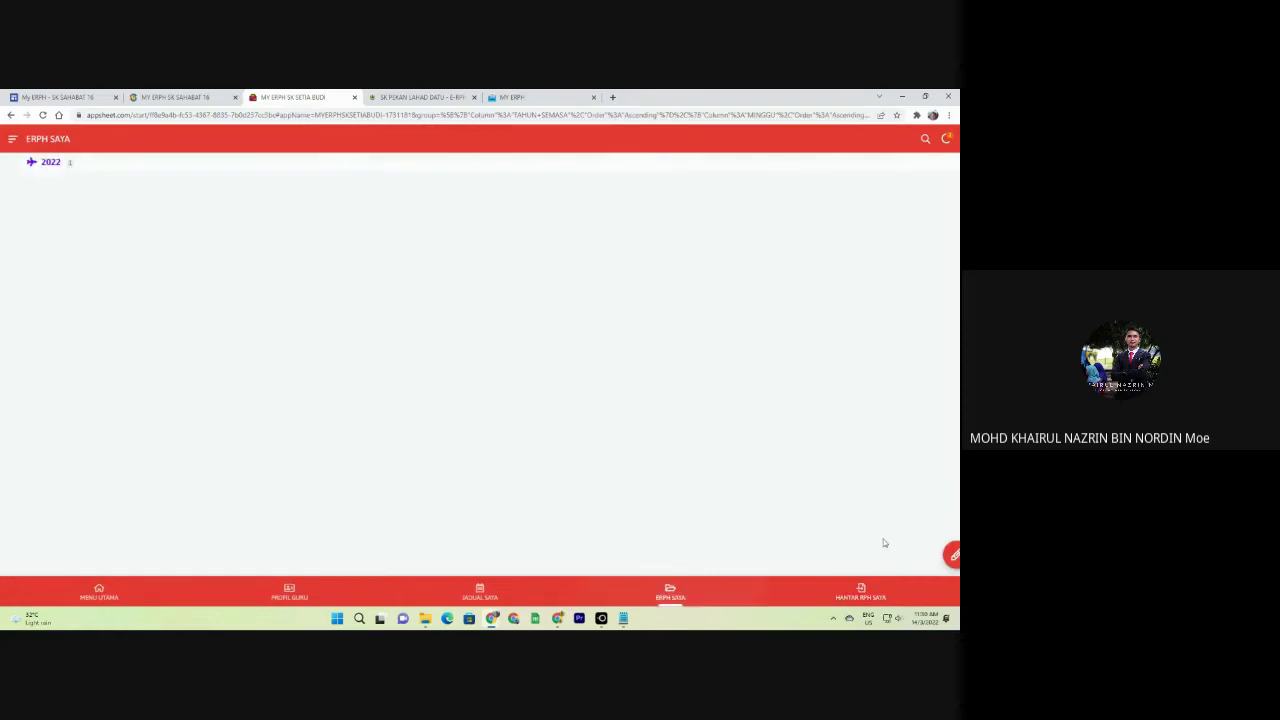
pyautogui.click(936, 555)
# Cancel the new RPH form and open the 2022 MINGGU 1 BAHASA KADAZAN RPH.
pyautogui.click(389, 251)
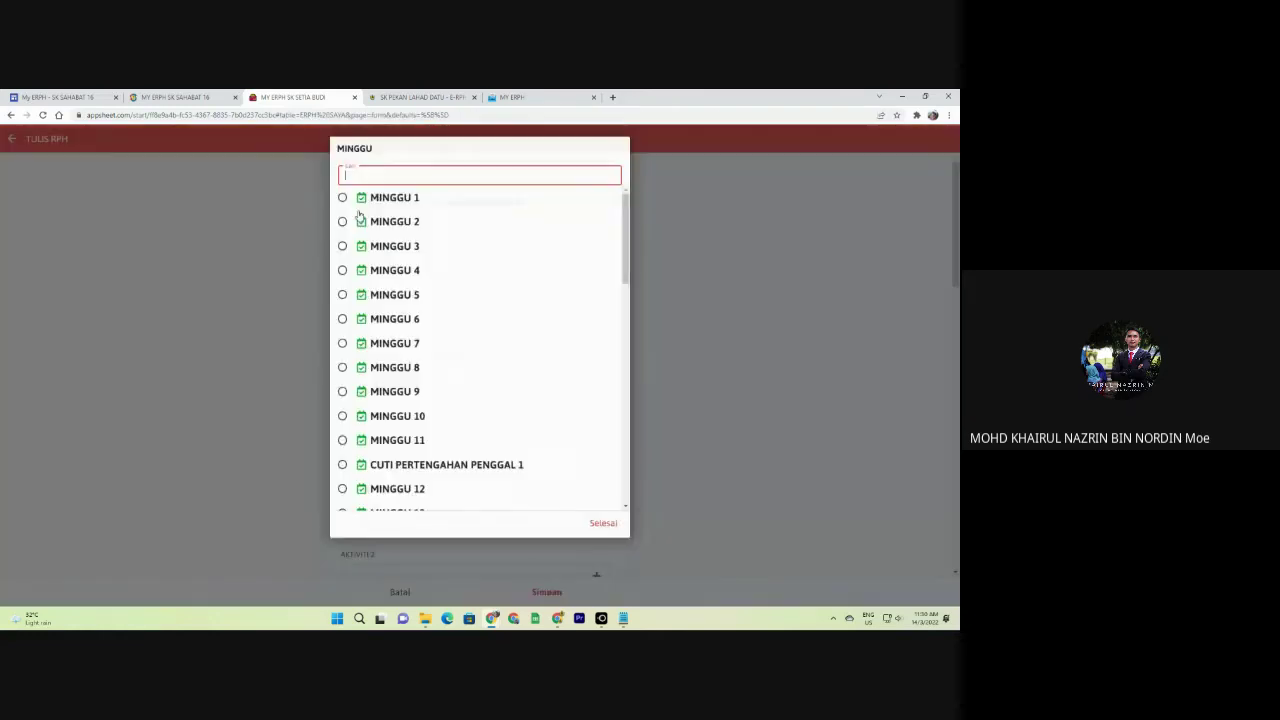
pyautogui.click(779, 333)
pyautogui.click(400, 592)
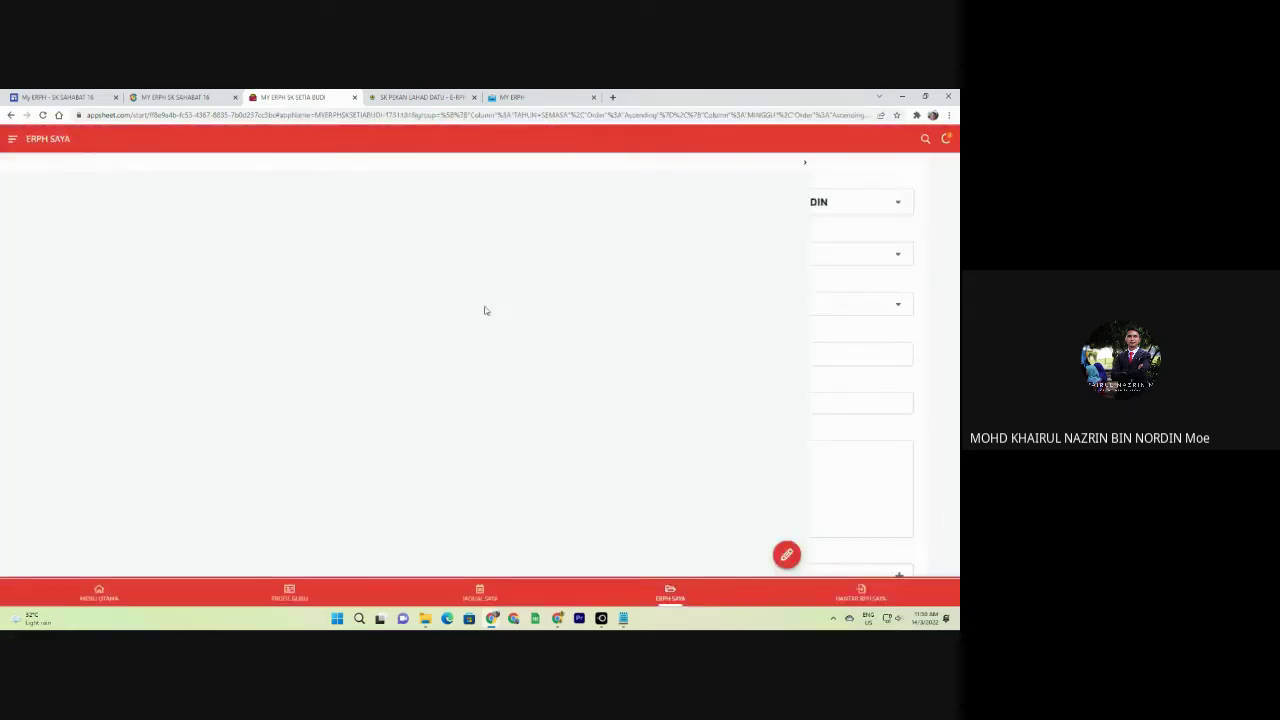
pyautogui.click(360, 168)
pyautogui.click(197, 166)
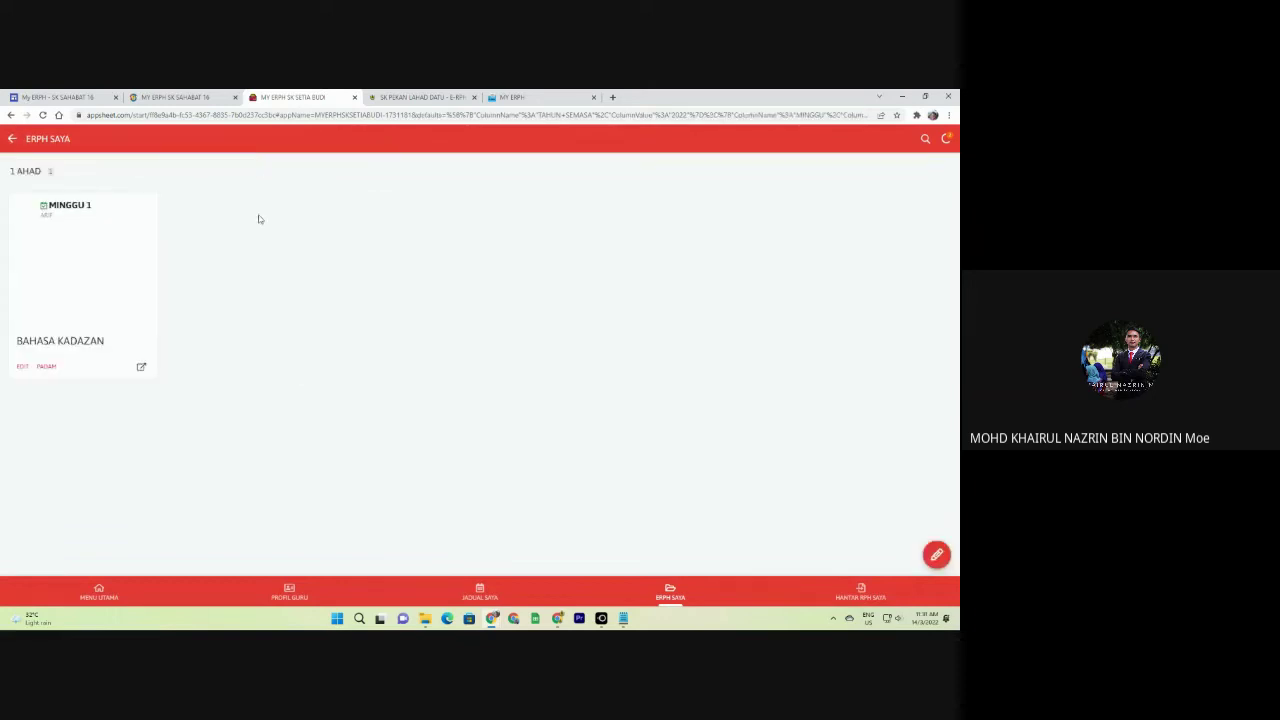
pyautogui.click(115, 372)
# Copy that RPH, set the copy's week to MINGGU 2, and save it.
pyautogui.click(691, 519)
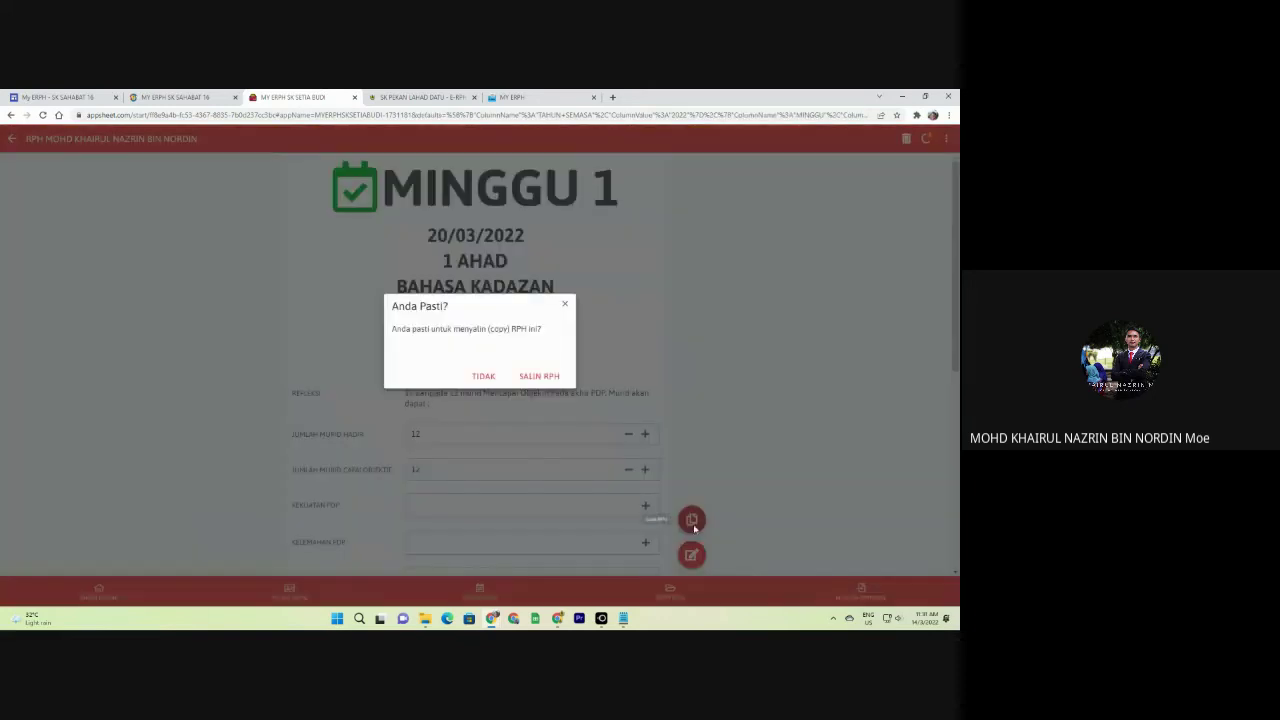
pyautogui.click(521, 380)
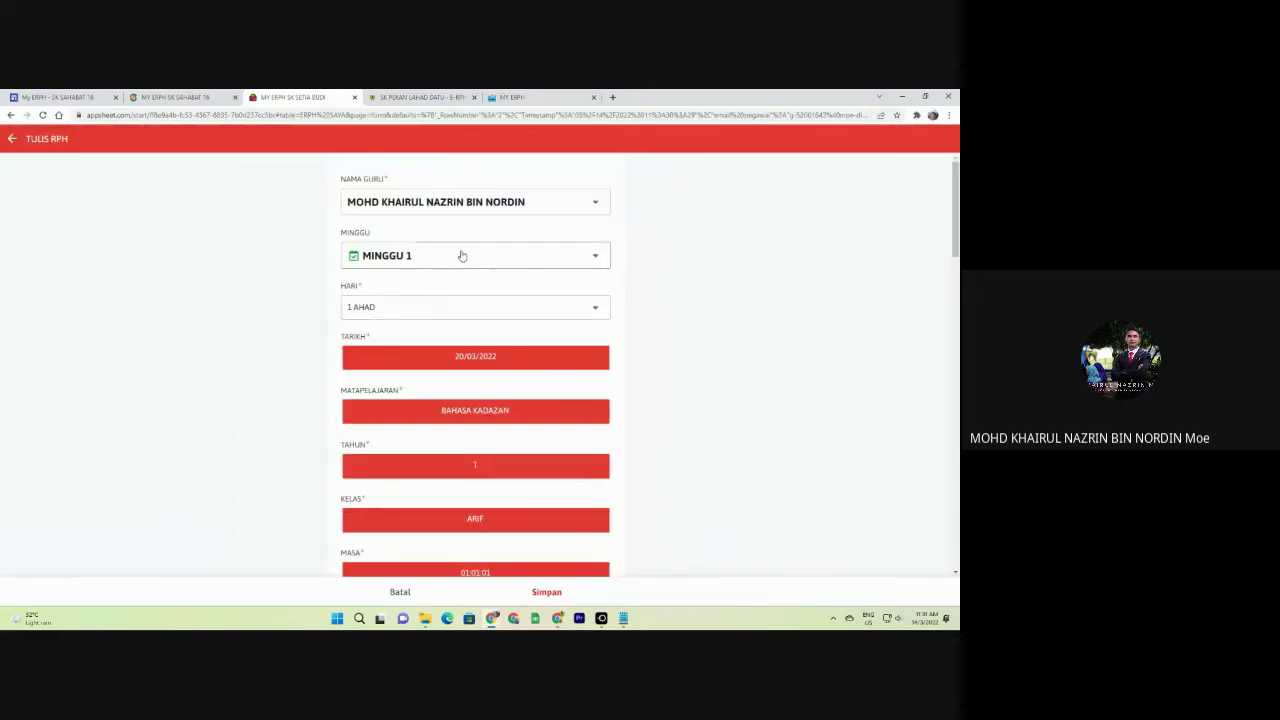
pyautogui.click(460, 254)
pyautogui.click(394, 222)
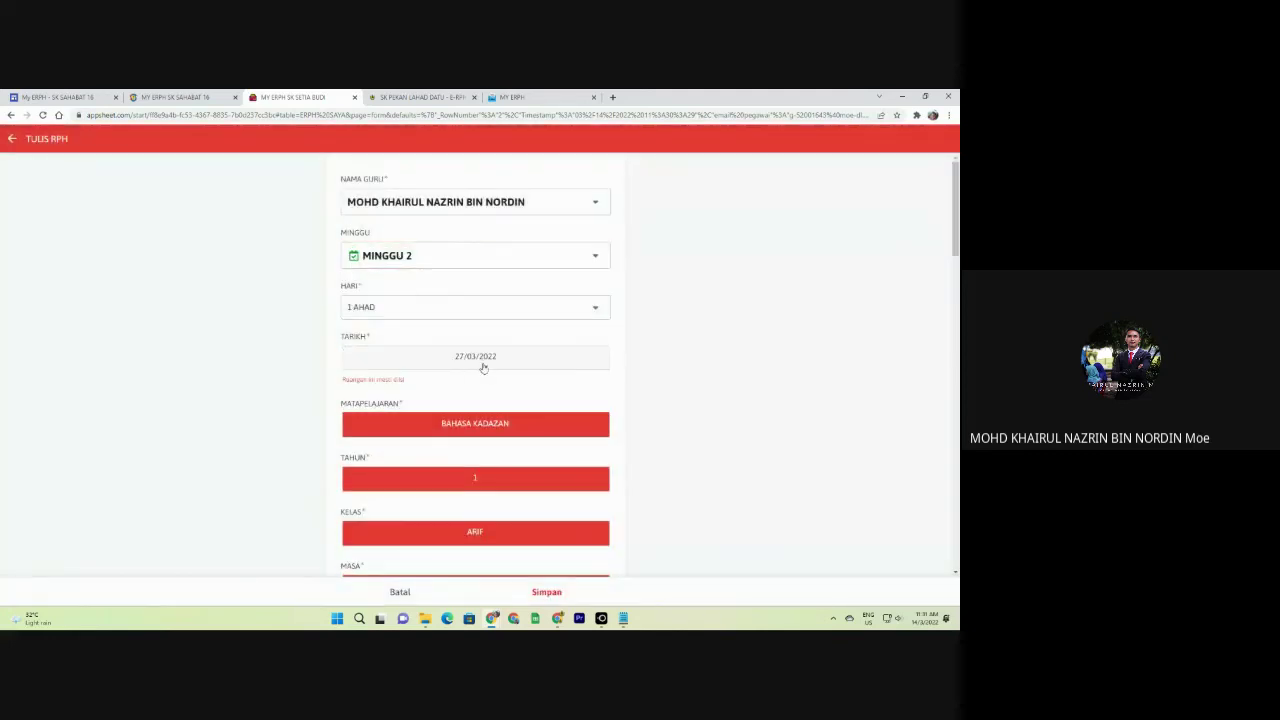
pyautogui.click(546, 592)
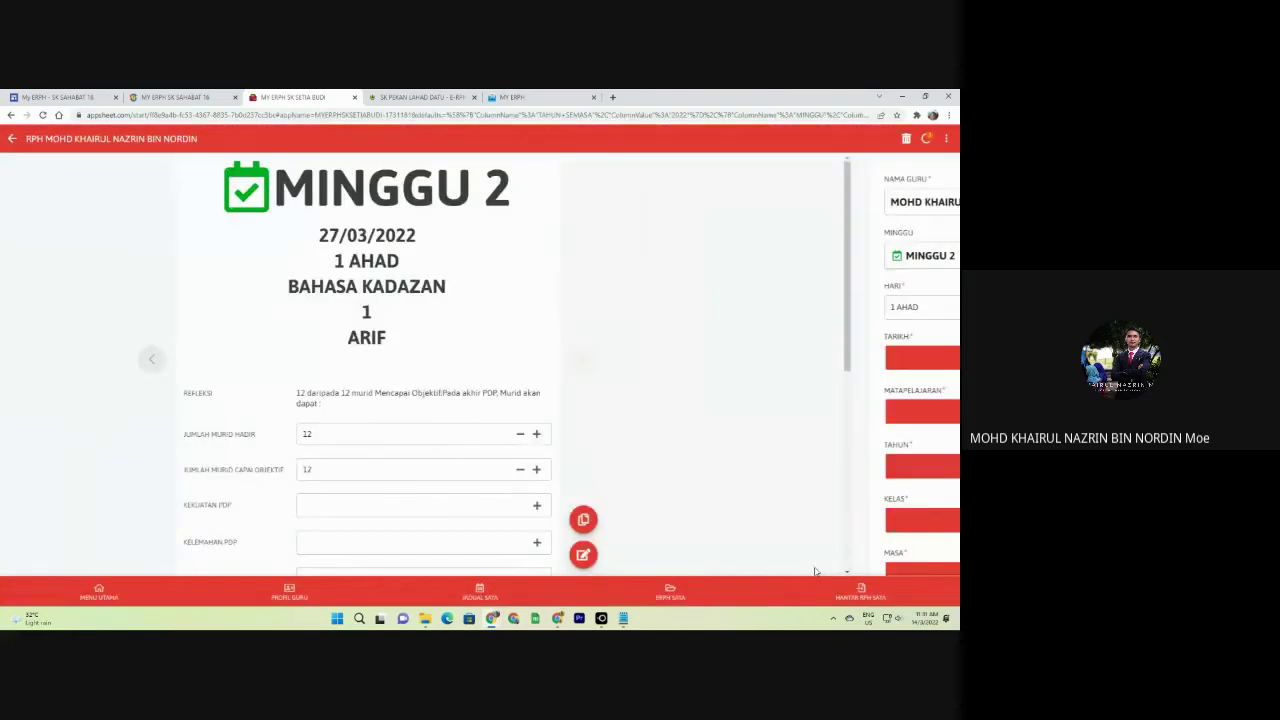
pyautogui.click(670, 596)
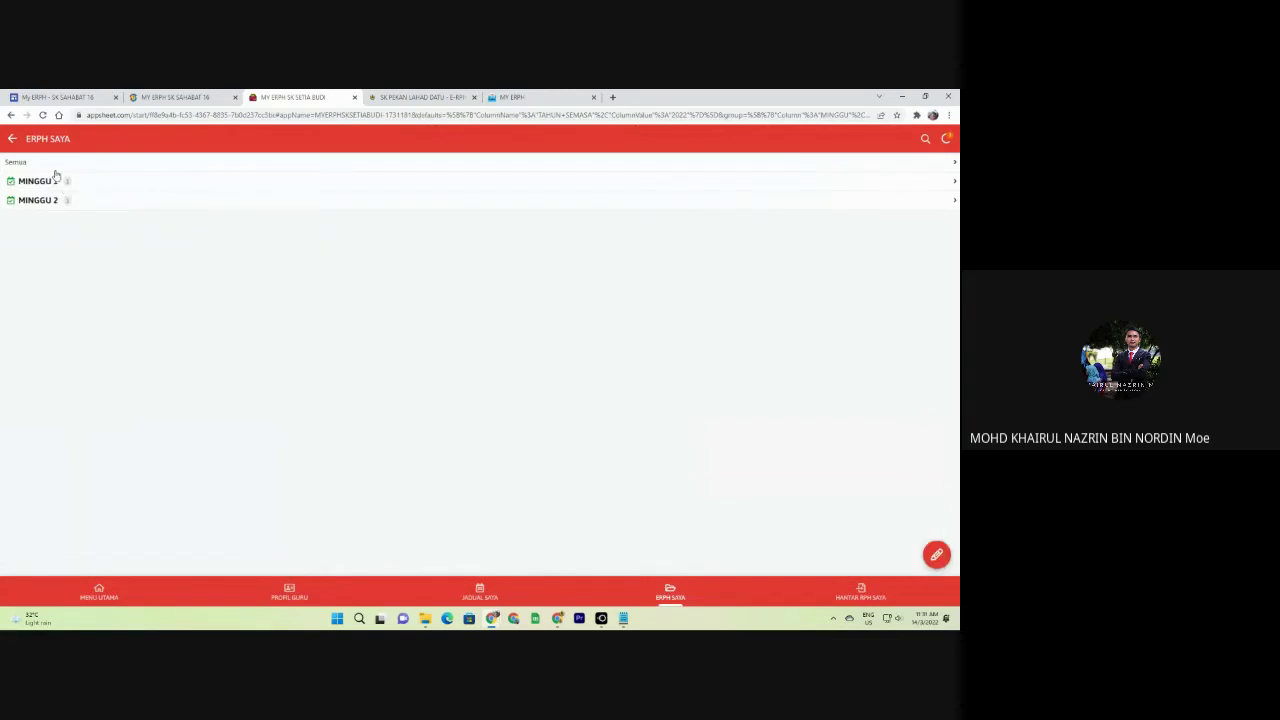
# Submit MINGGU 1 in HANTAR RPH SAYA with the note 'Maaf kerana lewat', then sync.
pyautogui.click(885, 588)
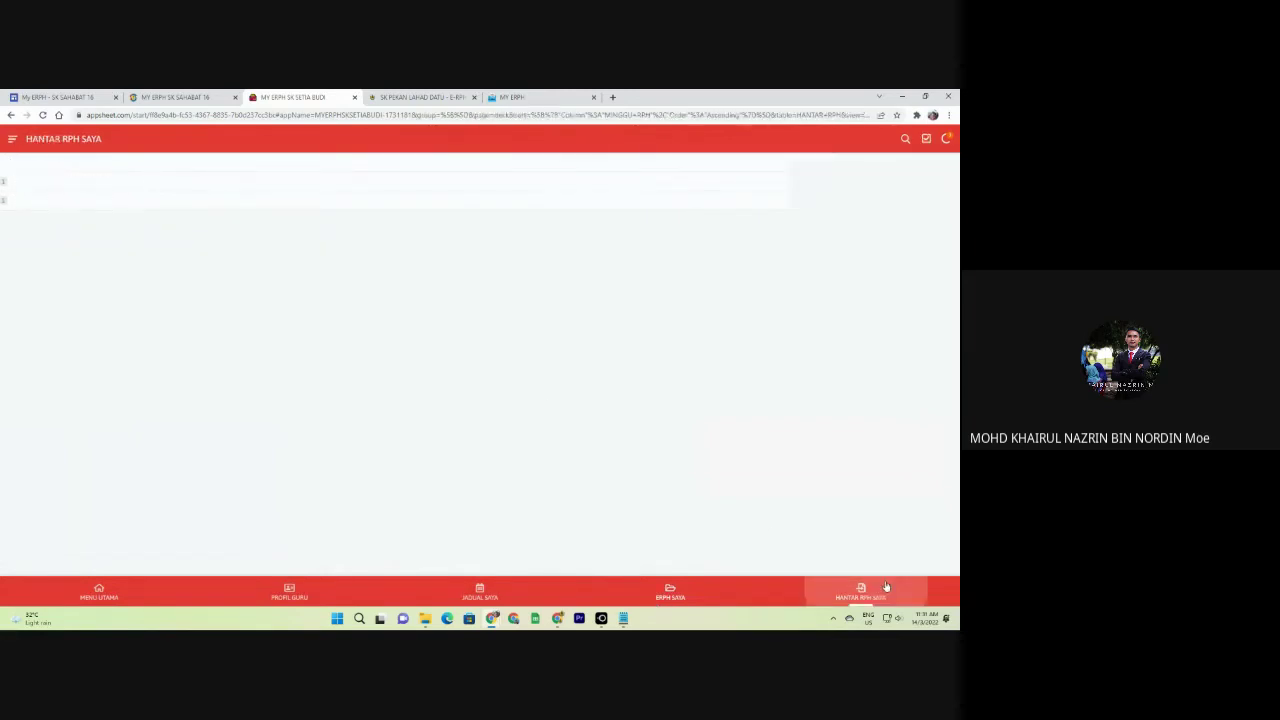
pyautogui.click(934, 554)
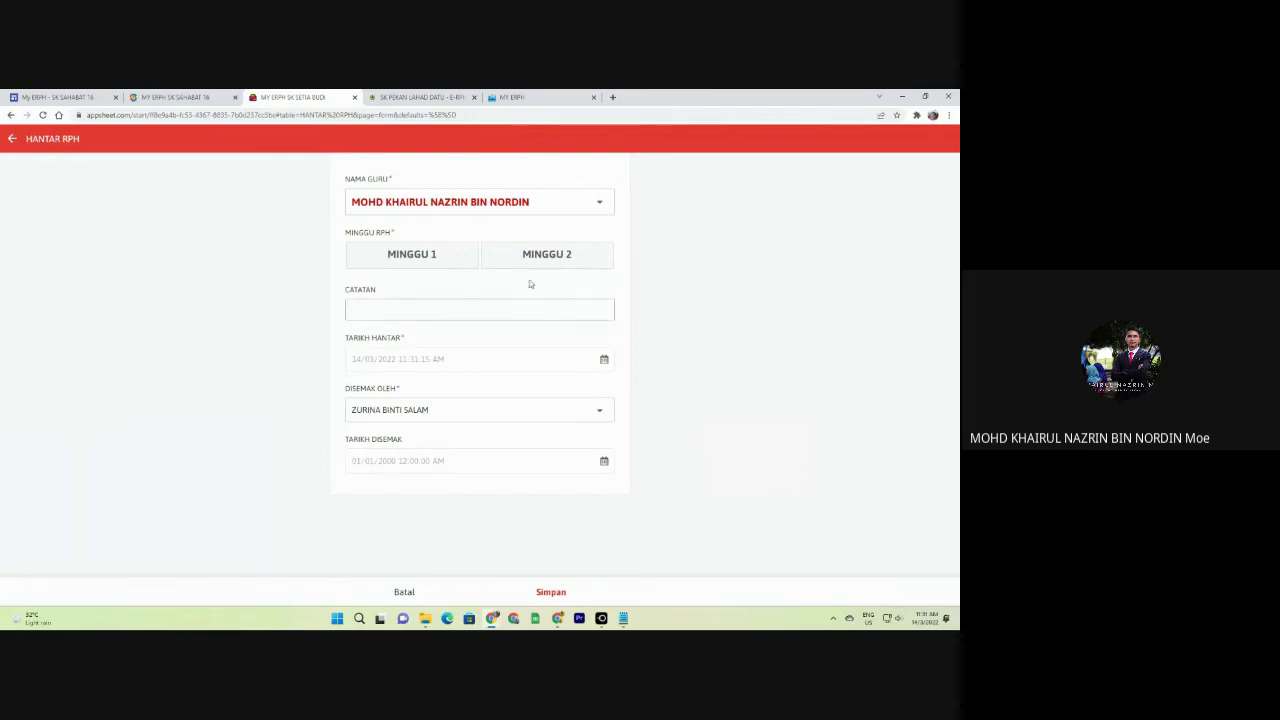
pyautogui.click(433, 260)
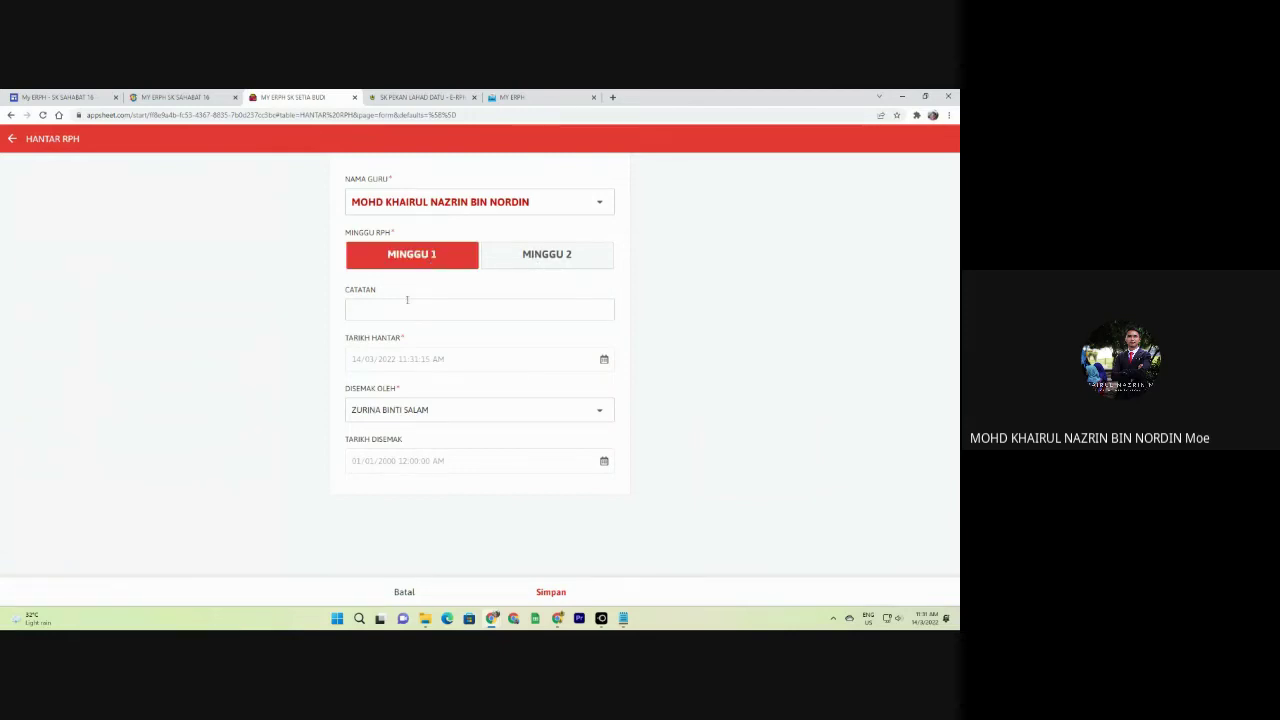
pyautogui.click(405, 309)
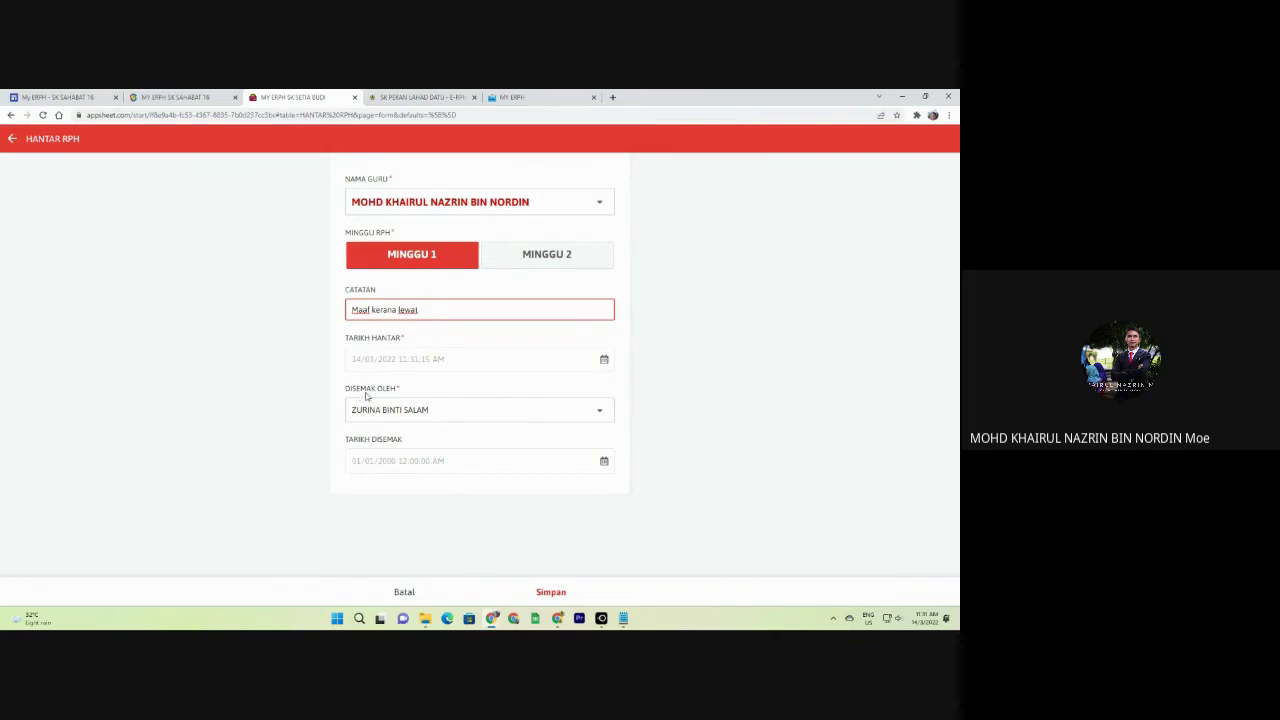
pyautogui.click(551, 592)
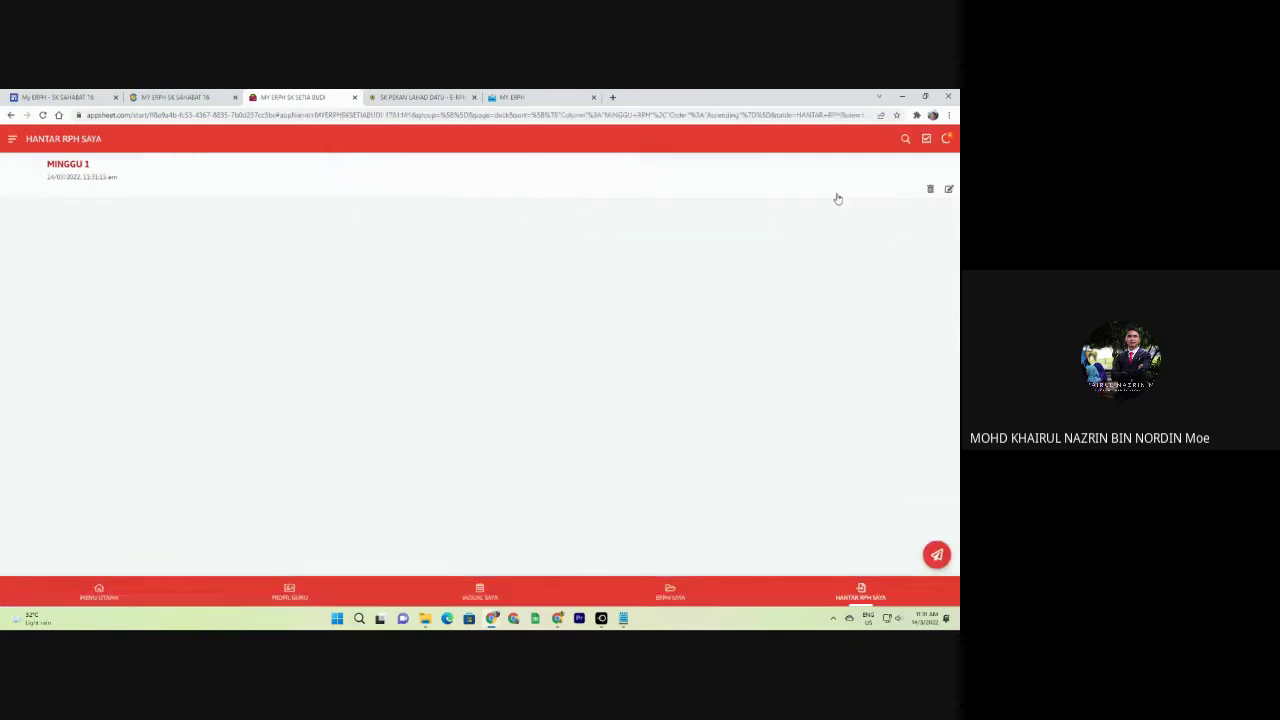
pyautogui.click(948, 139)
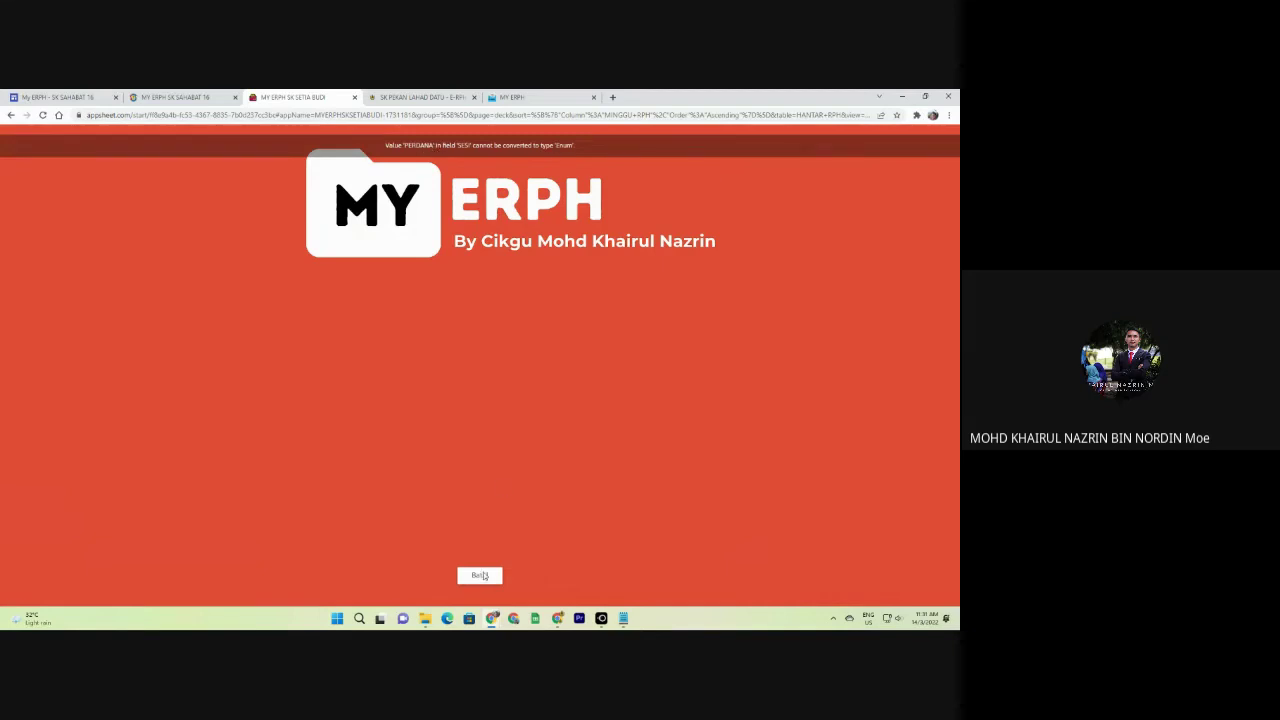
# Cancel the failing sync and view the teacher profile form, closing it unsaved.
pyautogui.click(480, 576)
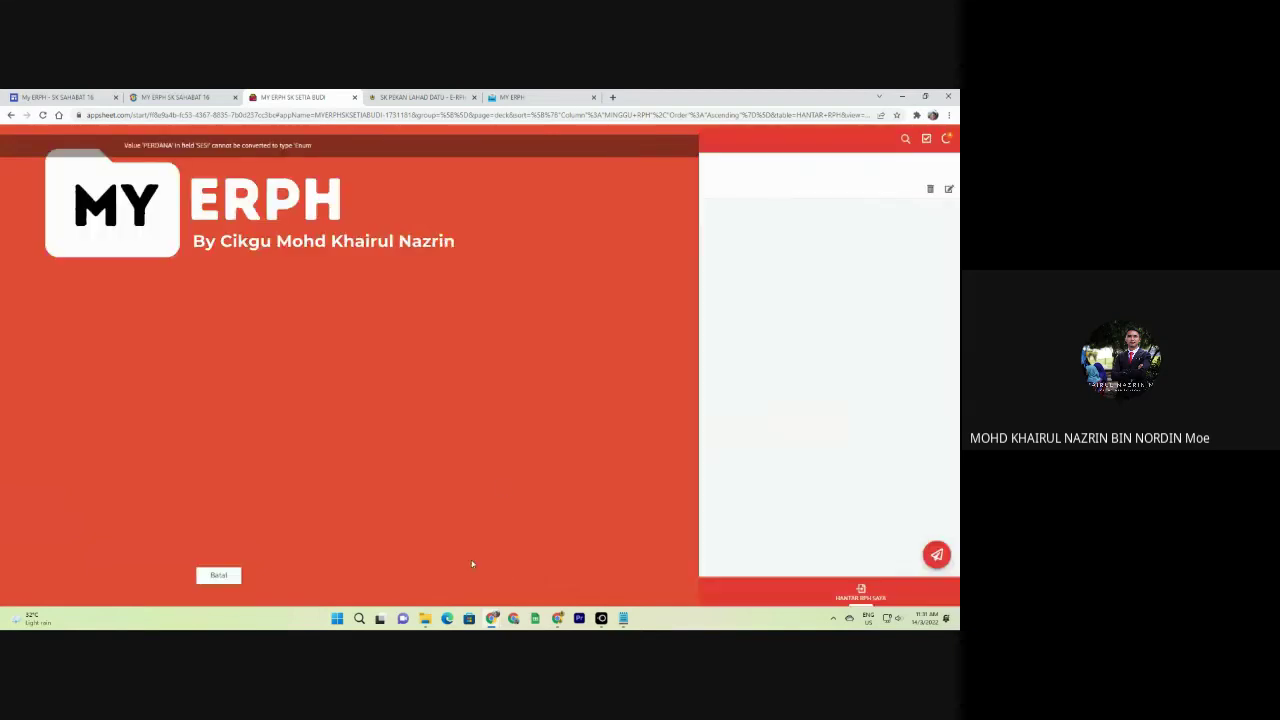
pyautogui.click(14, 139)
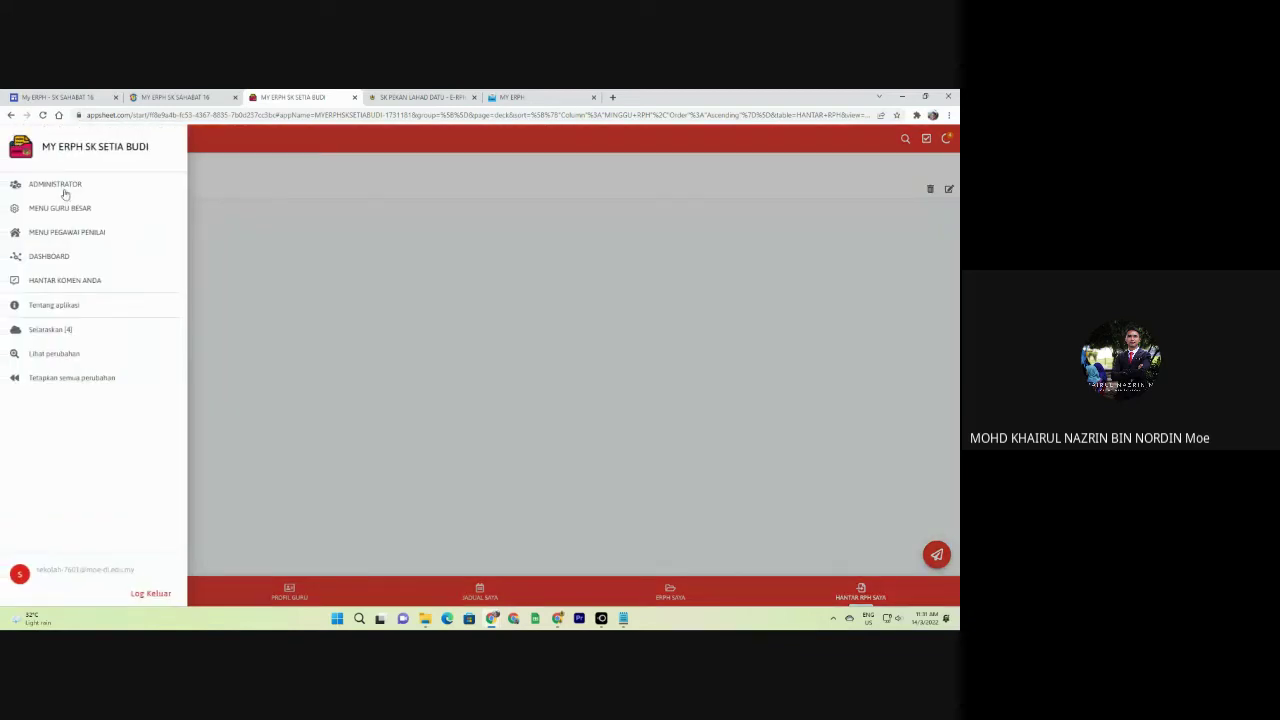
pyautogui.click(62, 190)
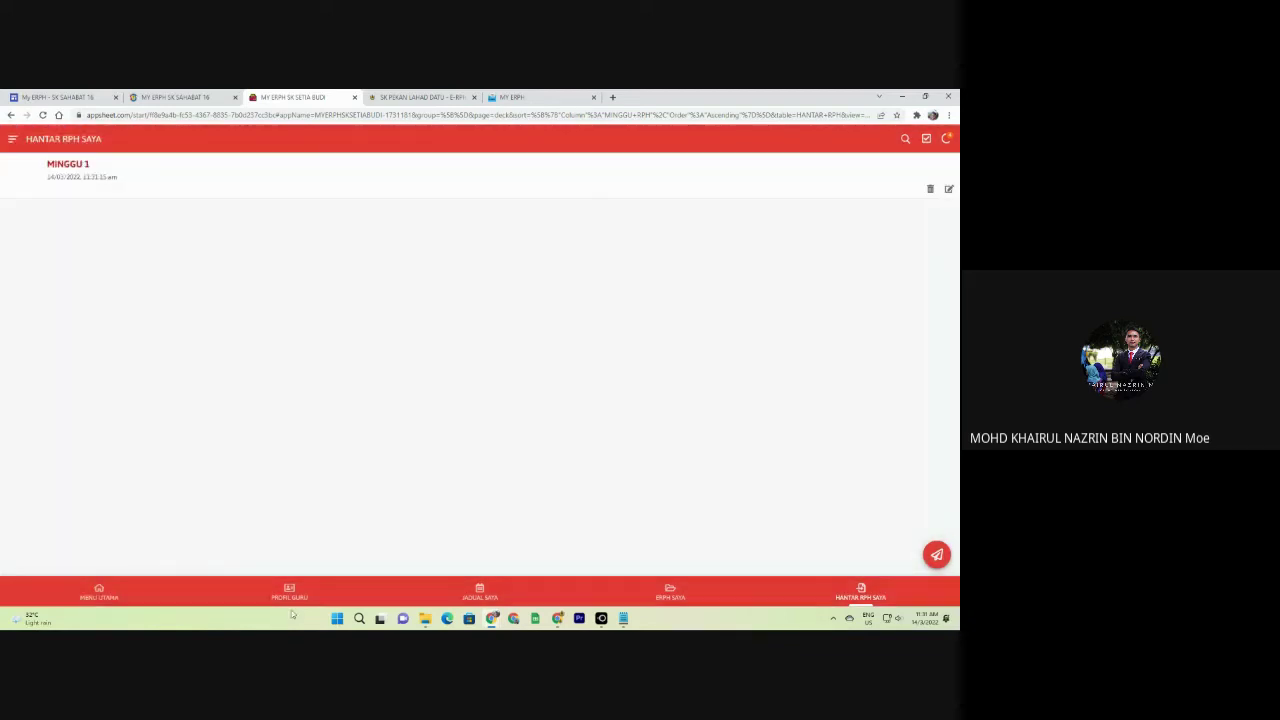
pyautogui.click(141, 405)
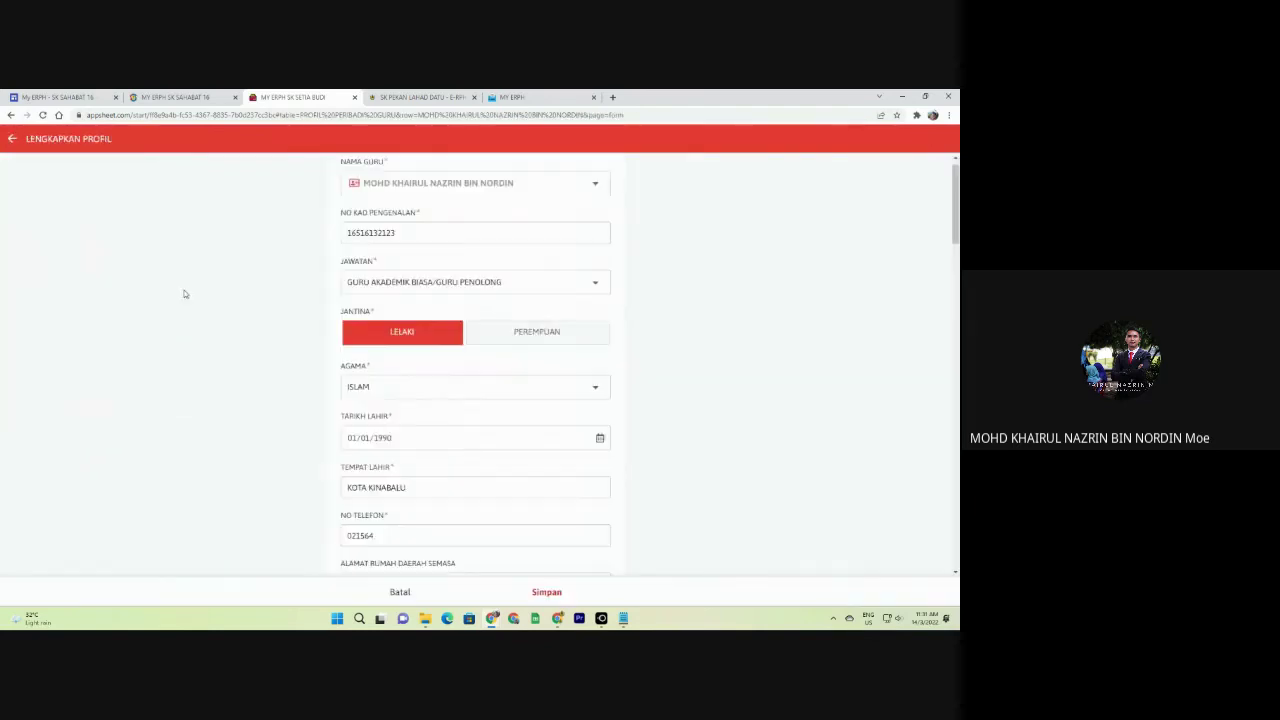
pyautogui.scroll(-10, 480, 423)
pyautogui.scroll(-10, 481, 424)
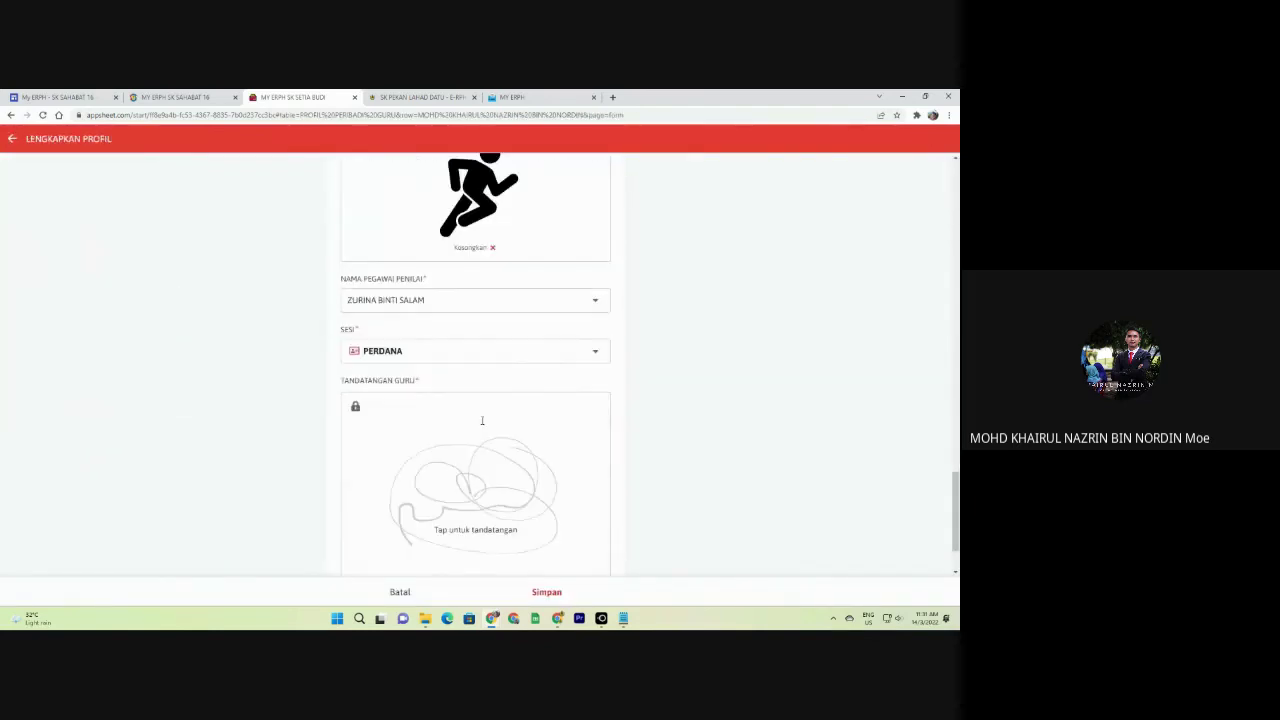
pyautogui.press('Escape')
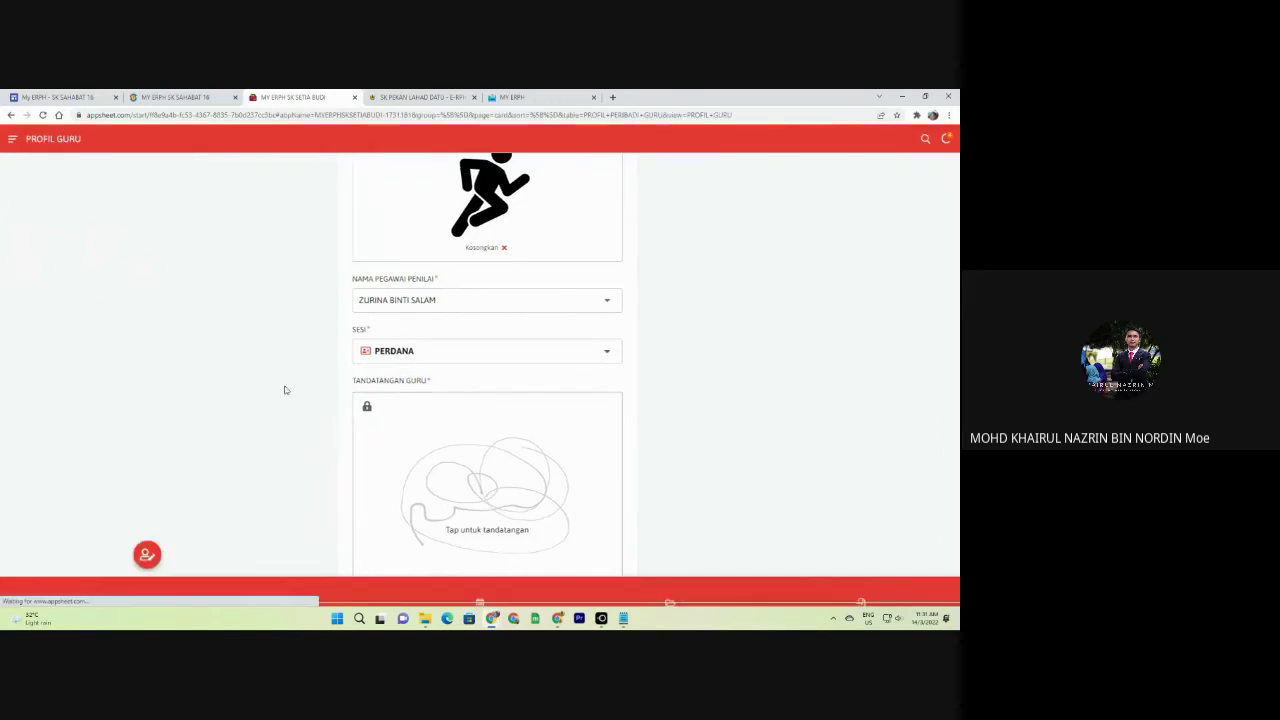
# Sync and apply all pending changes, then delete the teacher profile record.
pyautogui.click(12, 140)
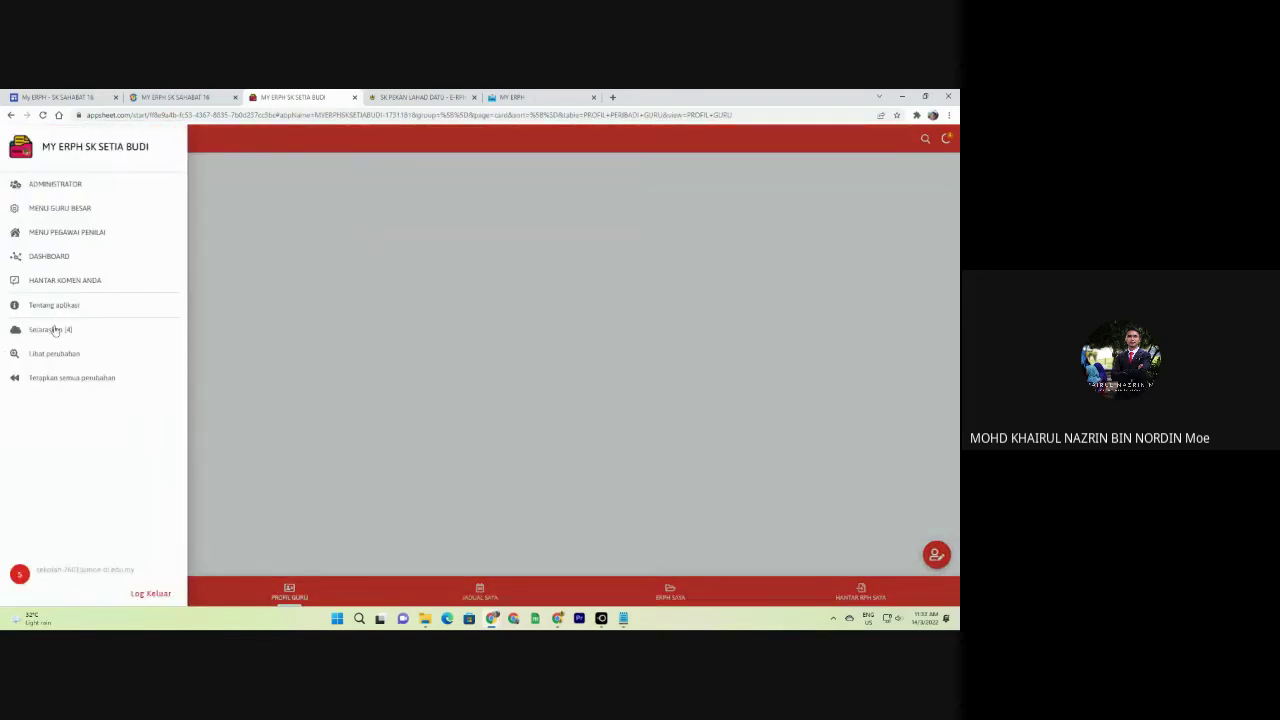
pyautogui.click(59, 333)
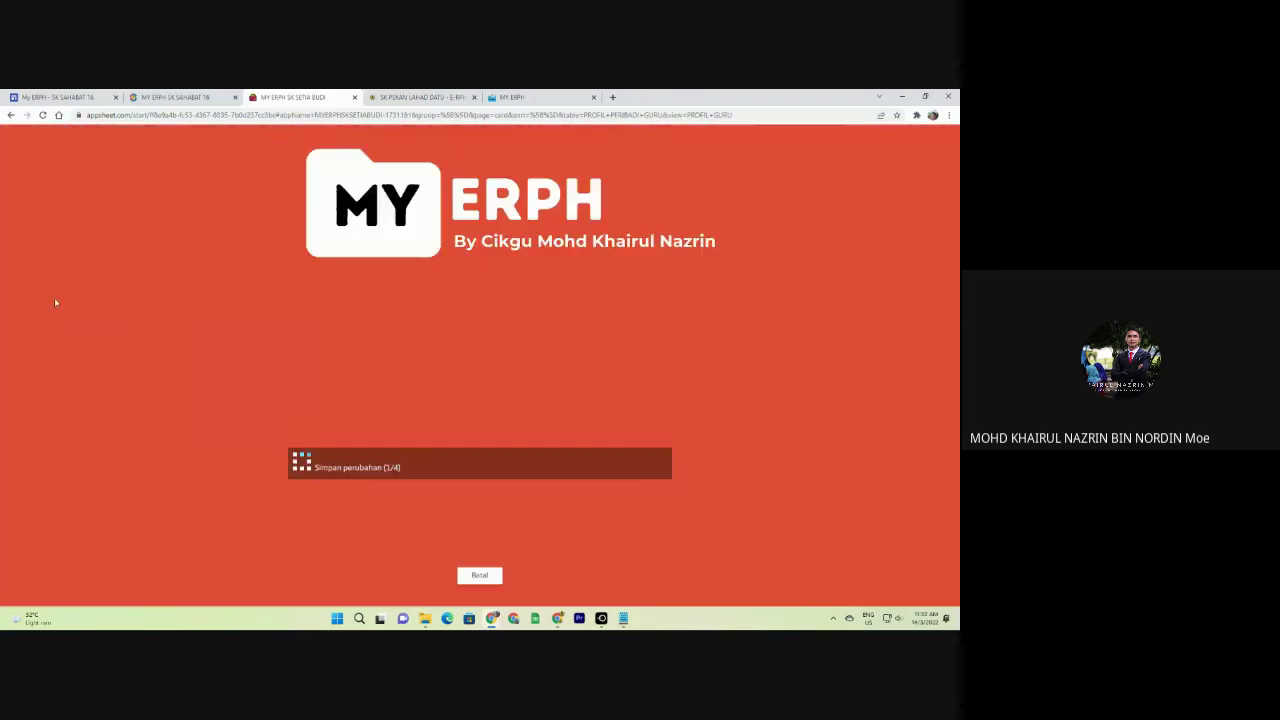
pyautogui.click(12, 138)
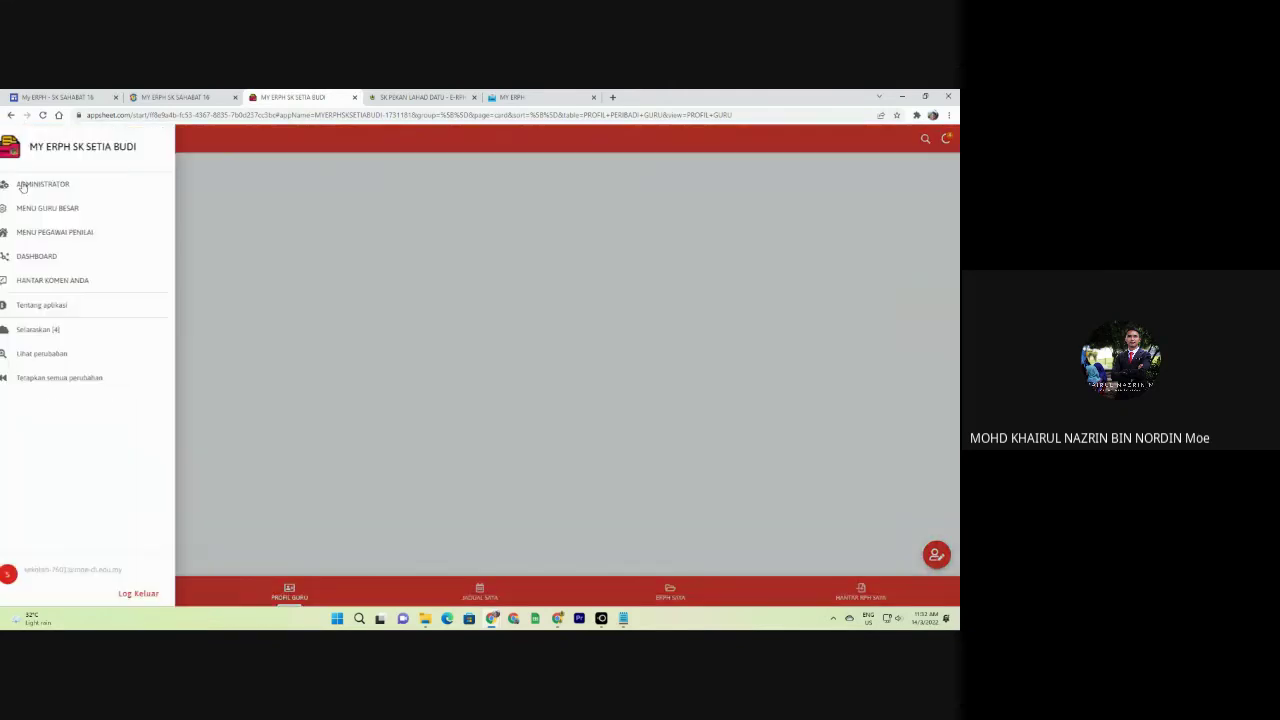
pyautogui.click(99, 377)
pyautogui.click(546, 374)
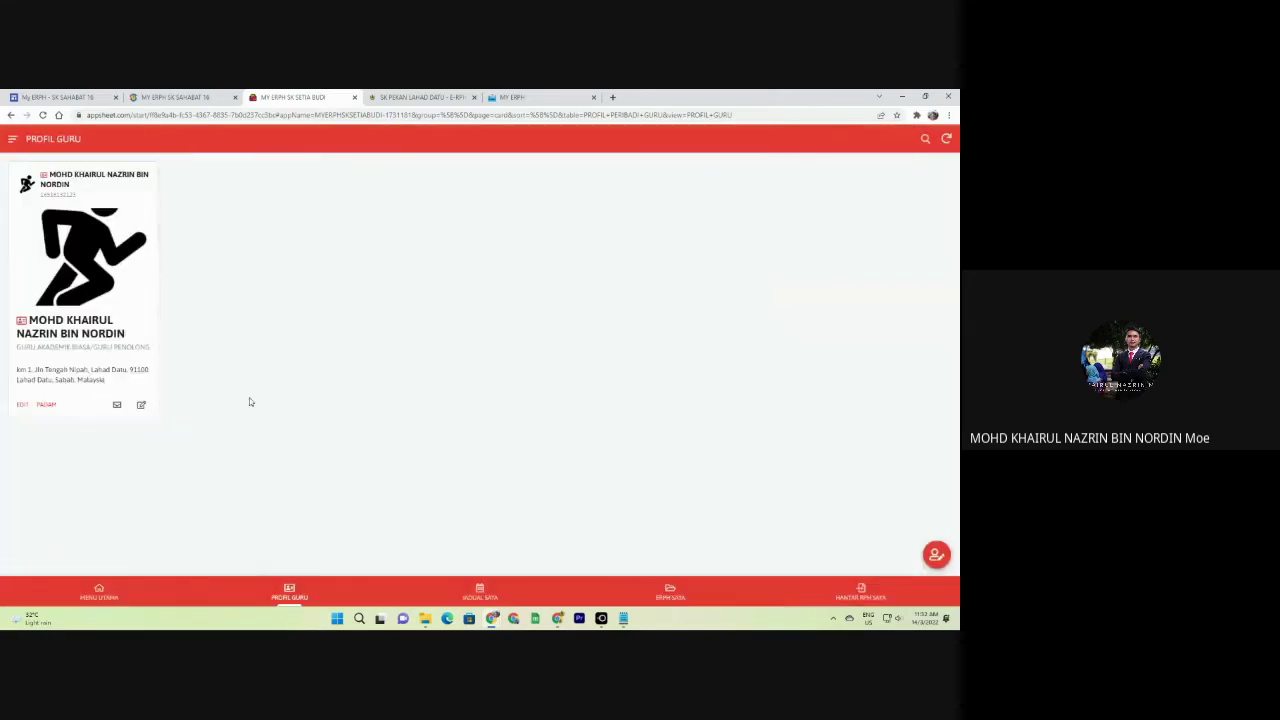
pyautogui.click(46, 404)
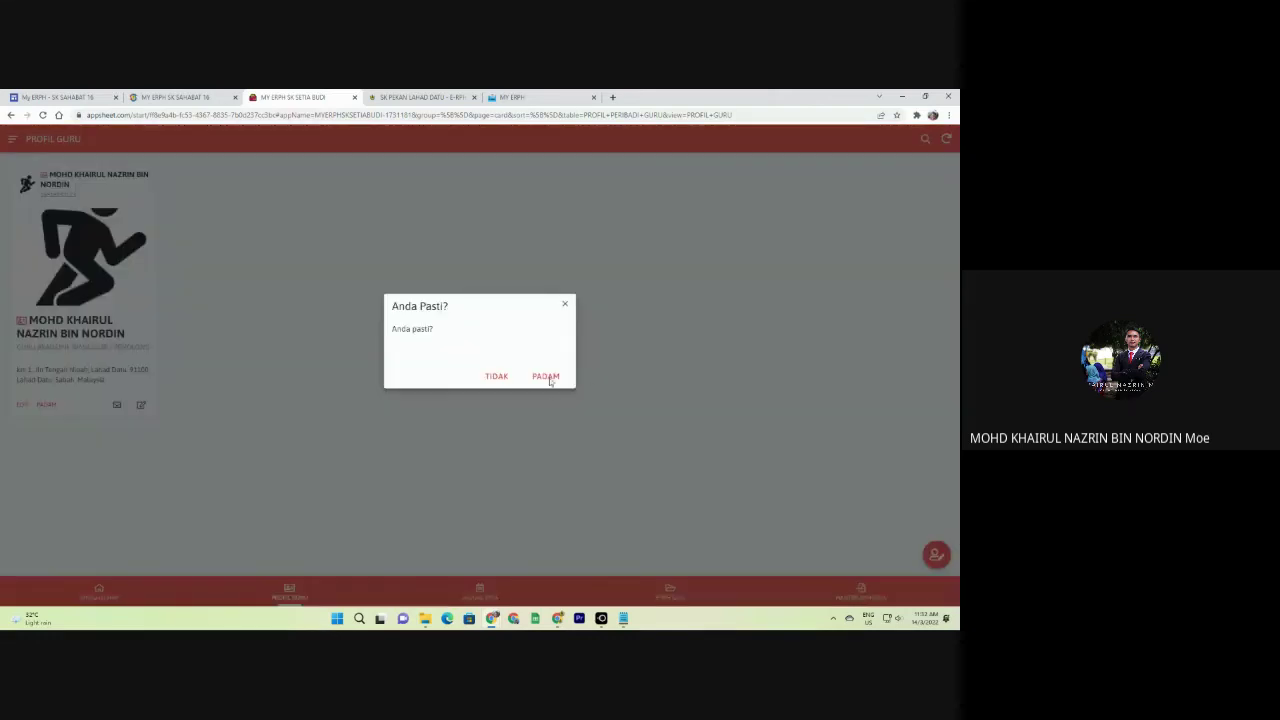
pyautogui.click(546, 377)
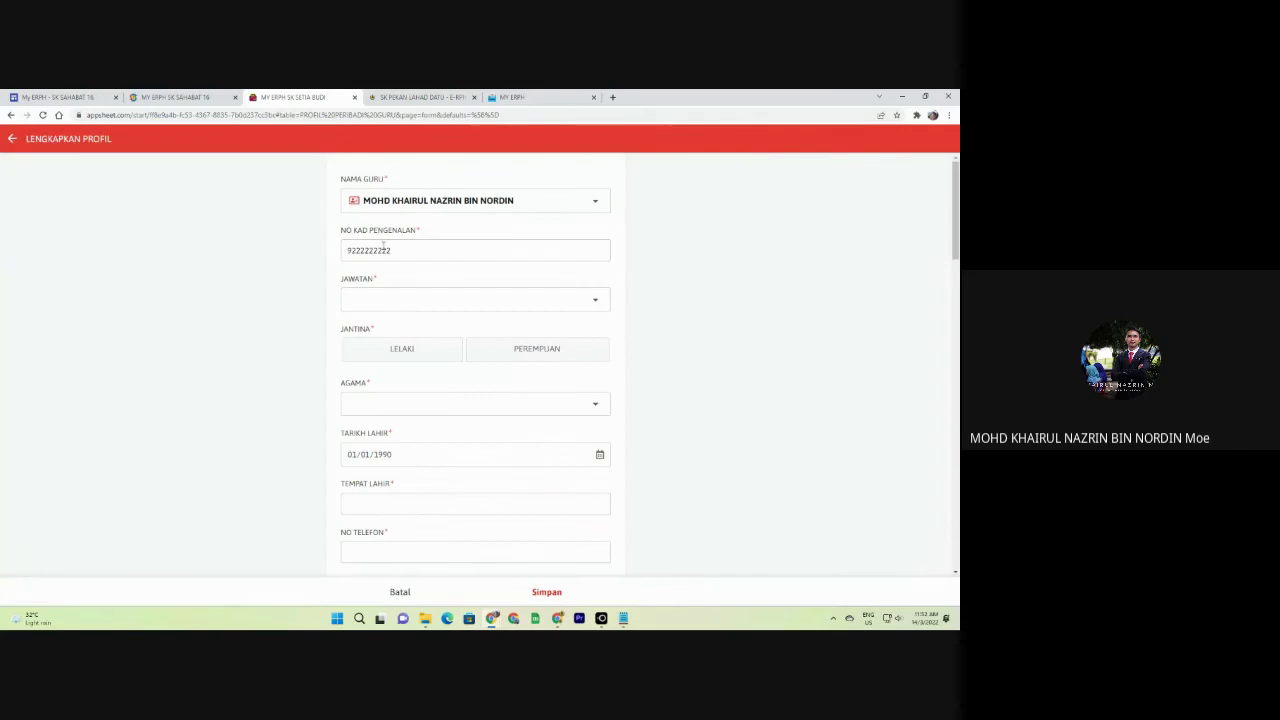
# Sync, reopen the teacher profile, and set LELAKI, job title PENOLONG KANAN, religion HINDU.
pyautogui.click(12, 138)
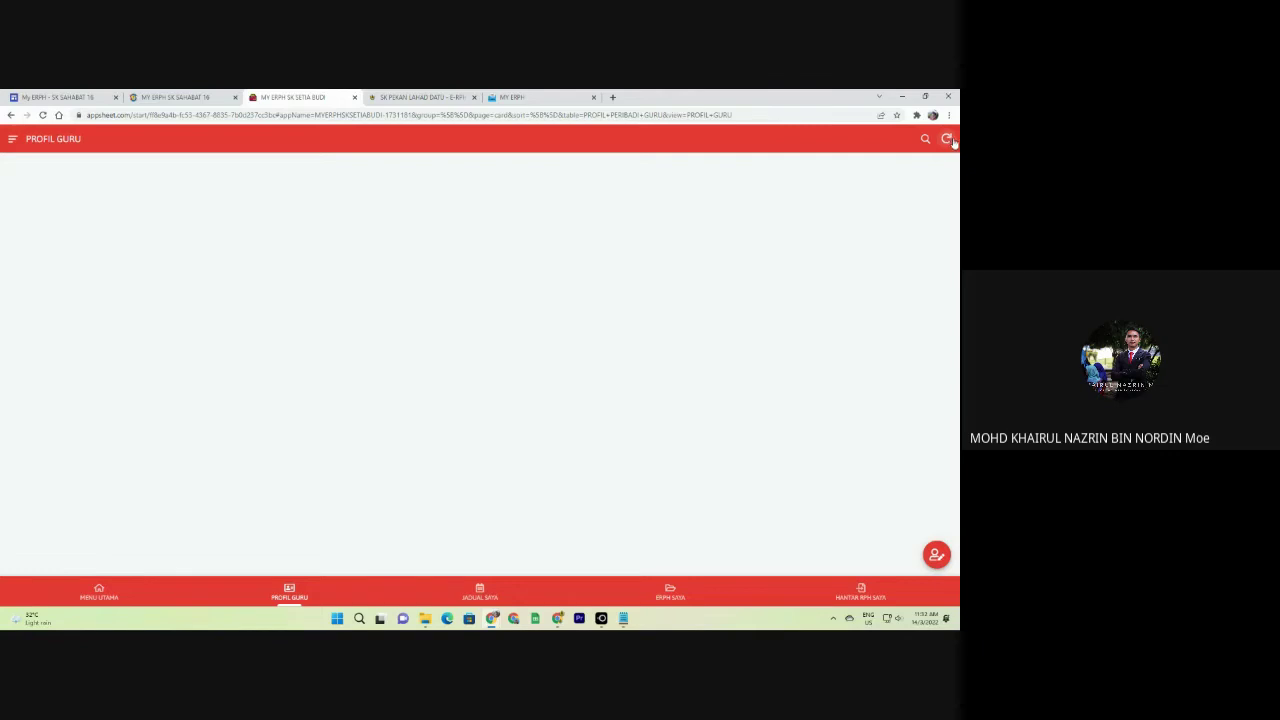
pyautogui.click(949, 139)
pyautogui.click(936, 554)
pyautogui.click(435, 351)
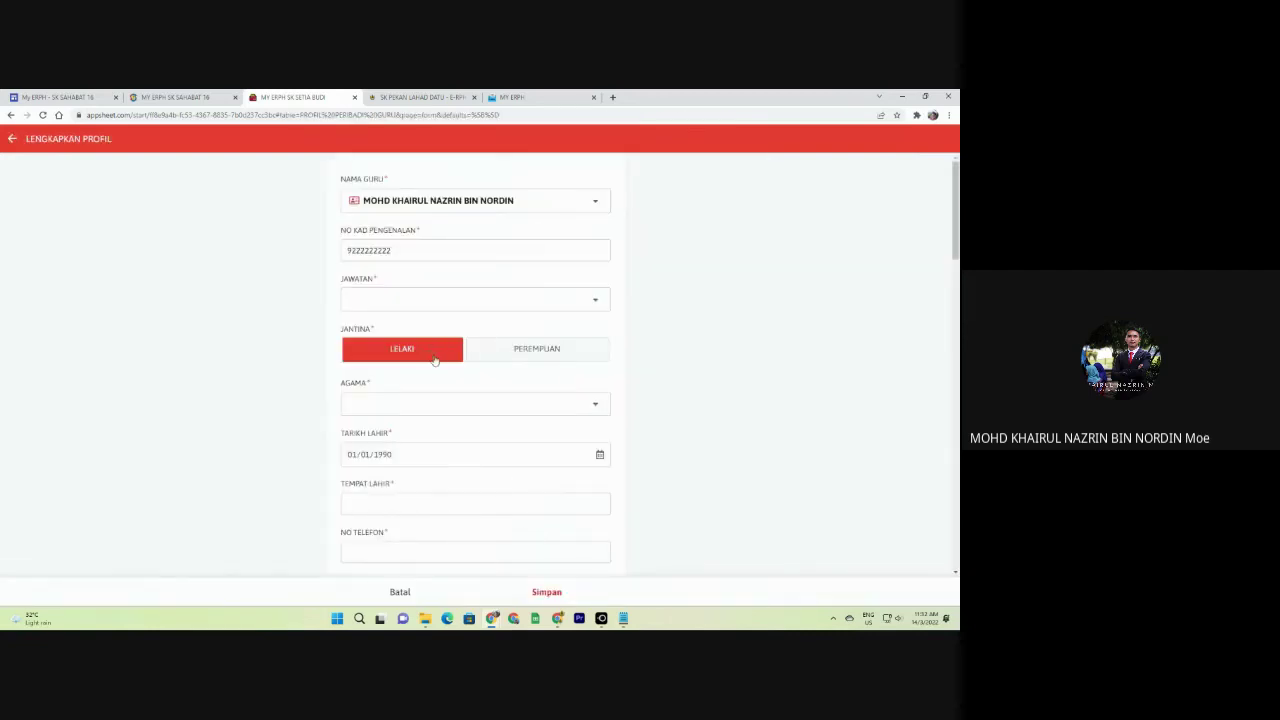
pyautogui.click(440, 299)
pyautogui.click(391, 289)
pyautogui.click(430, 403)
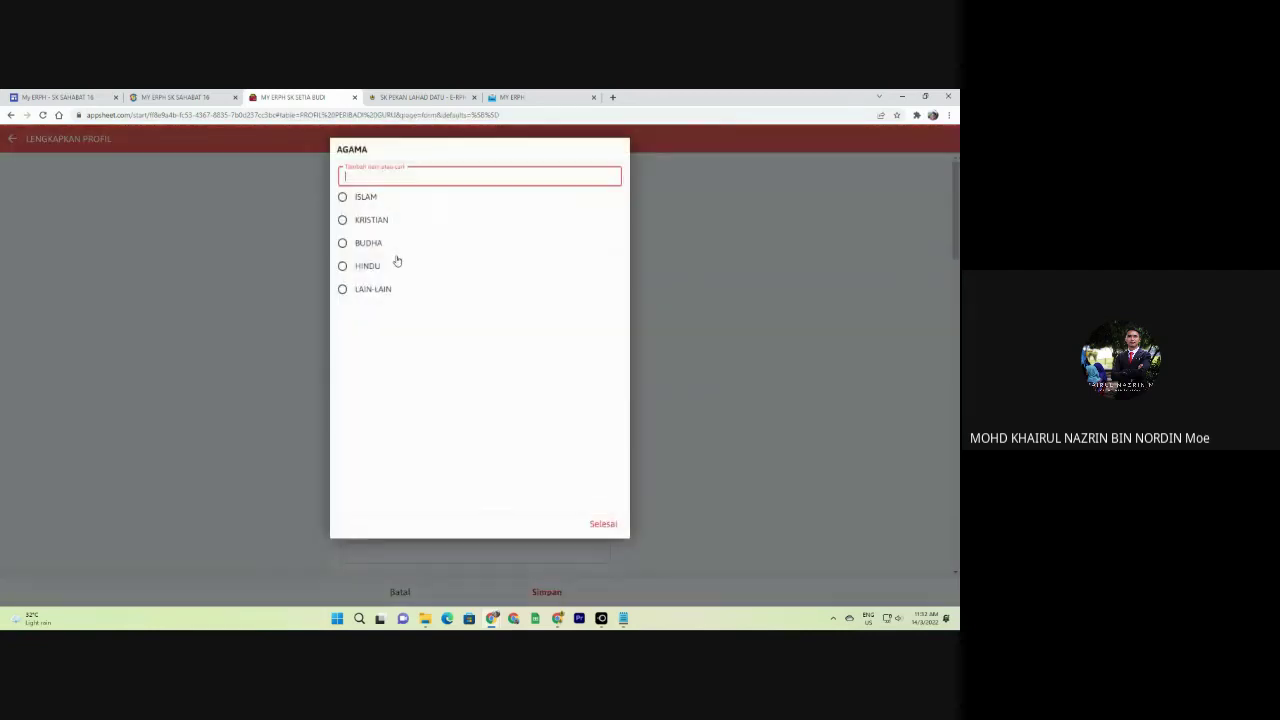
pyautogui.click(396, 263)
# Enter place of birth 'ass', a phone number, and qualification DIPLOMA PENDIDIKAN.
pyautogui.click(449, 503)
pyautogui.write('ass')
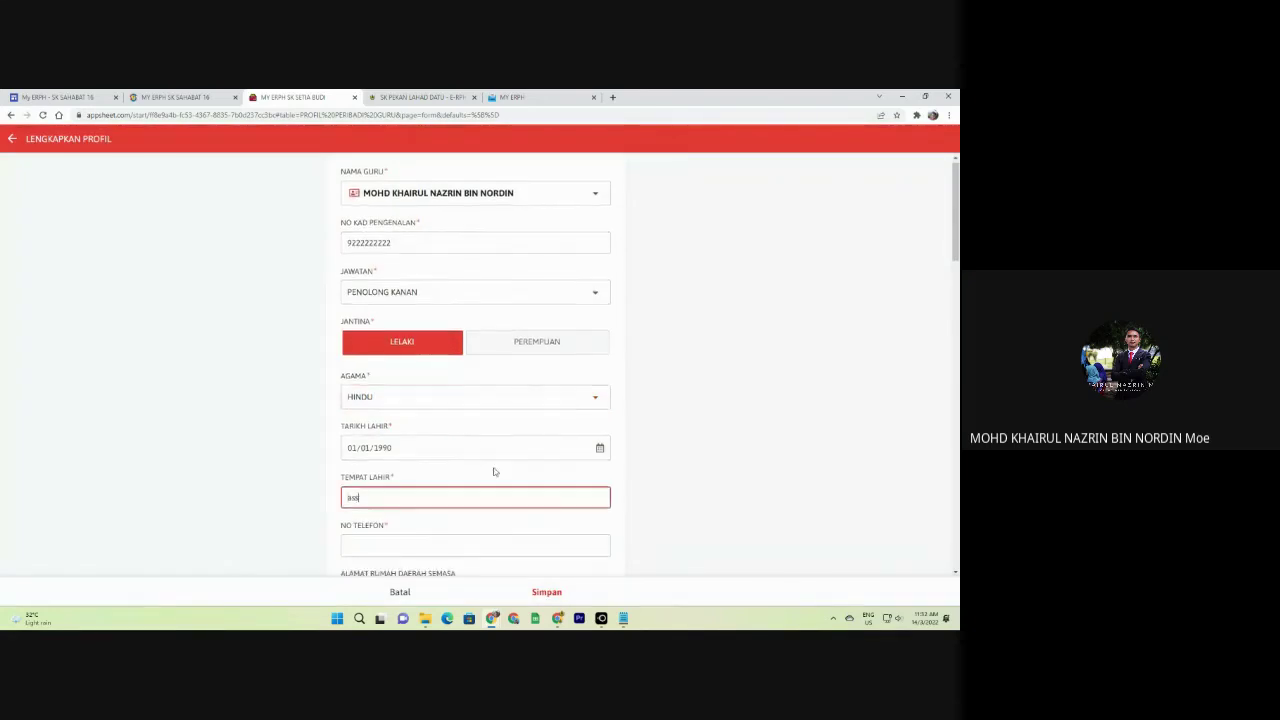
pyautogui.scroll(-3, 444, 383)
pyautogui.press('Tab')
pyautogui.write('01')
pyautogui.click(386, 400)
pyautogui.write('as')
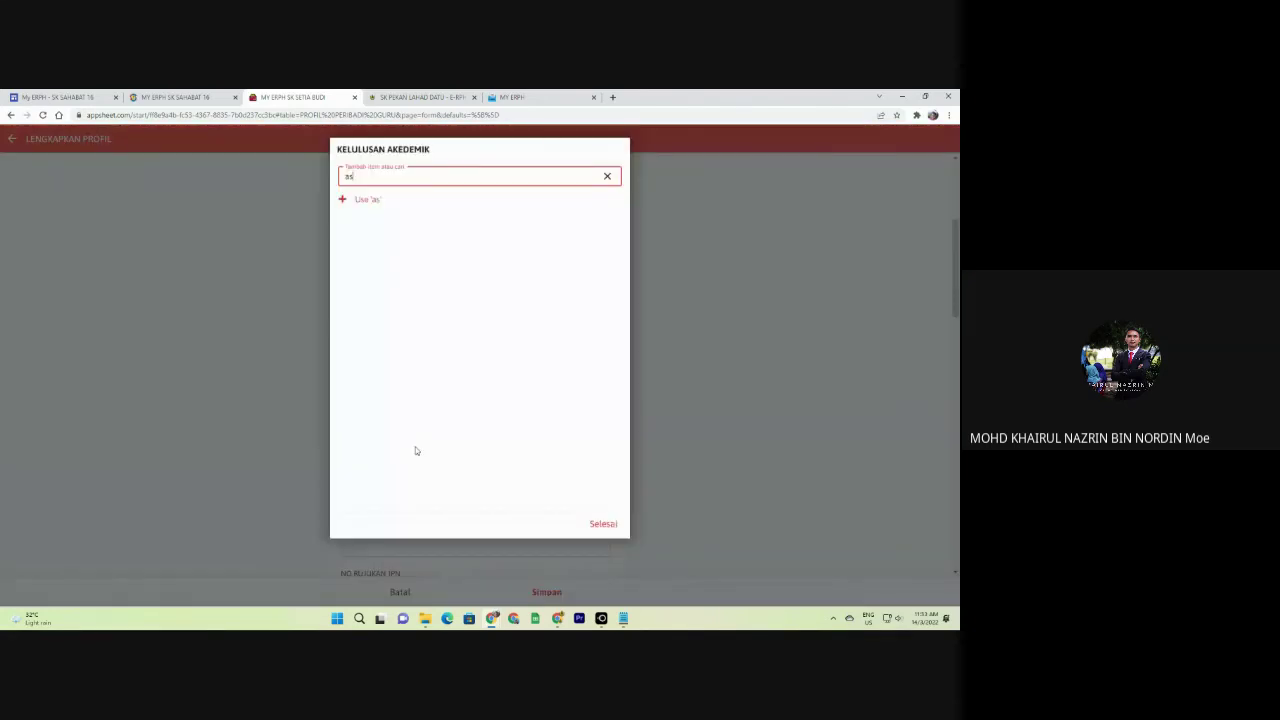
pyautogui.press('BackSpace')
pyautogui.press('BackSpace')
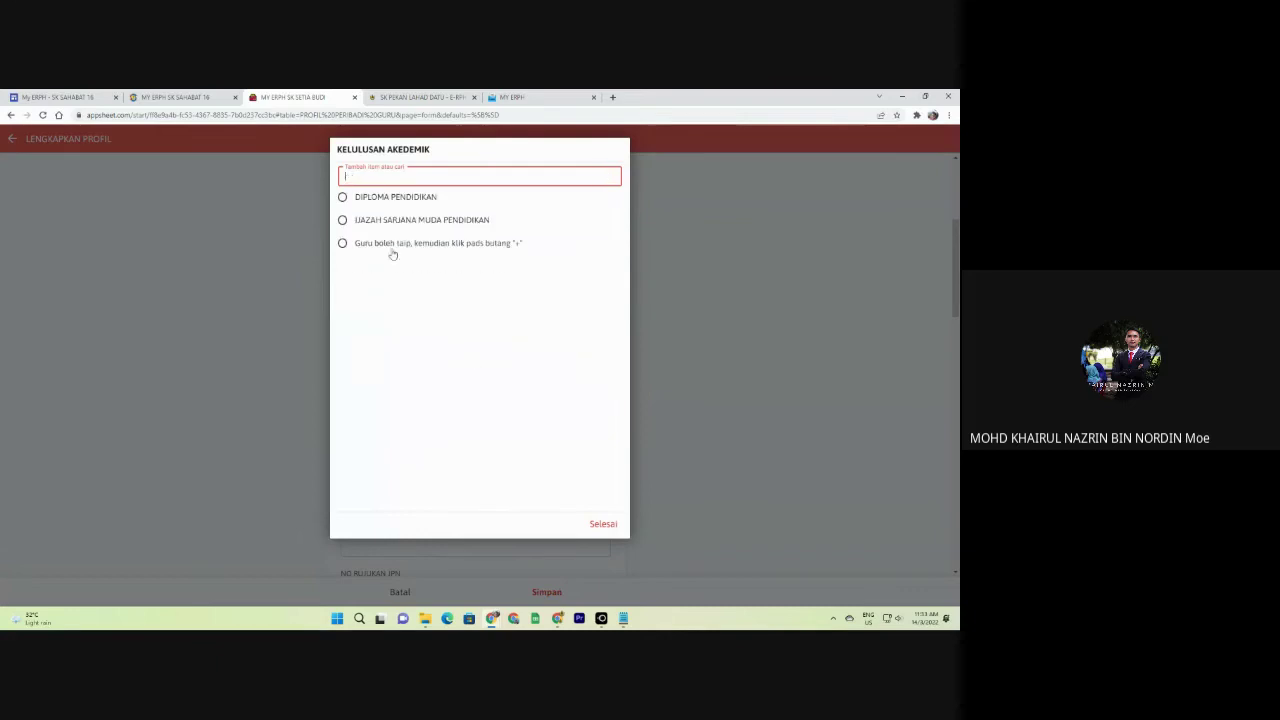
pyautogui.click(374, 200)
# Fill OPSYEN 1 with 'as' and replace the department file number with 'asd'.
pyautogui.scroll(-2, 485, 463)
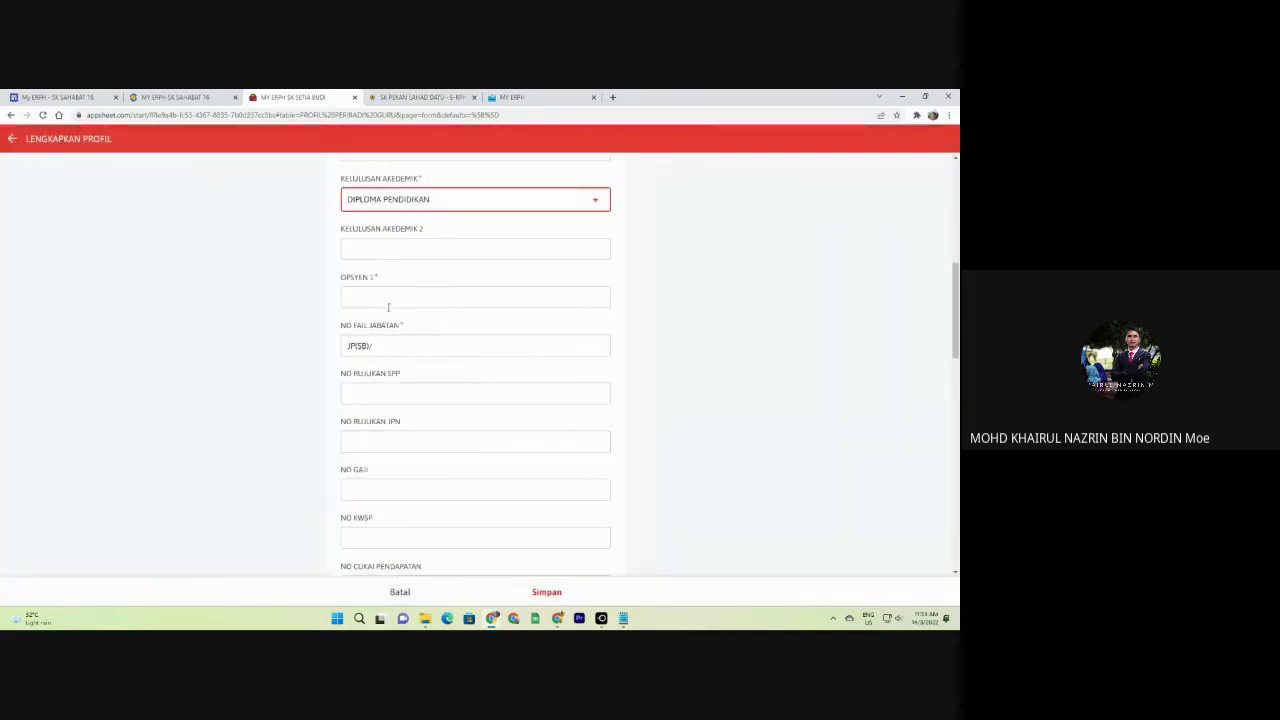
pyautogui.click(388, 297)
pyautogui.write('as')
pyautogui.tripleClick(420, 393)
pyautogui.write('asd')
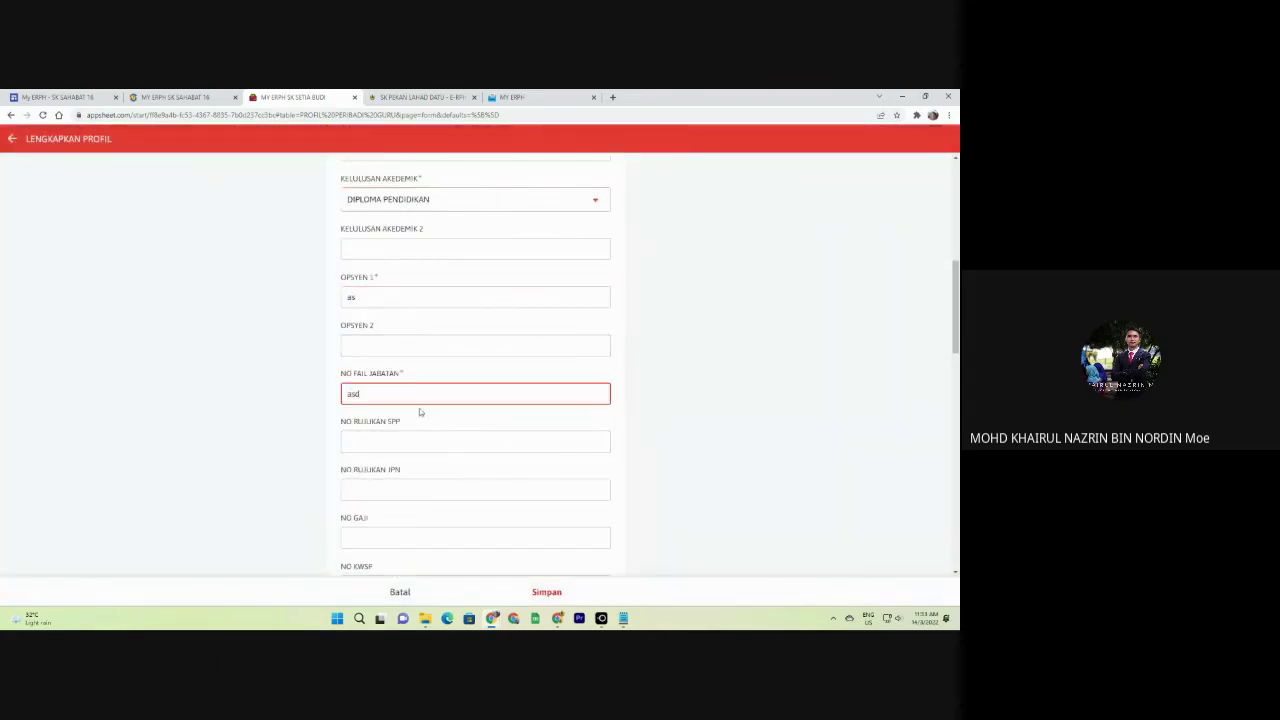
# Fill in the heir's name and phone, marital status BUJANG, relationship BAPA.
pyautogui.scroll(-8, 424, 400)
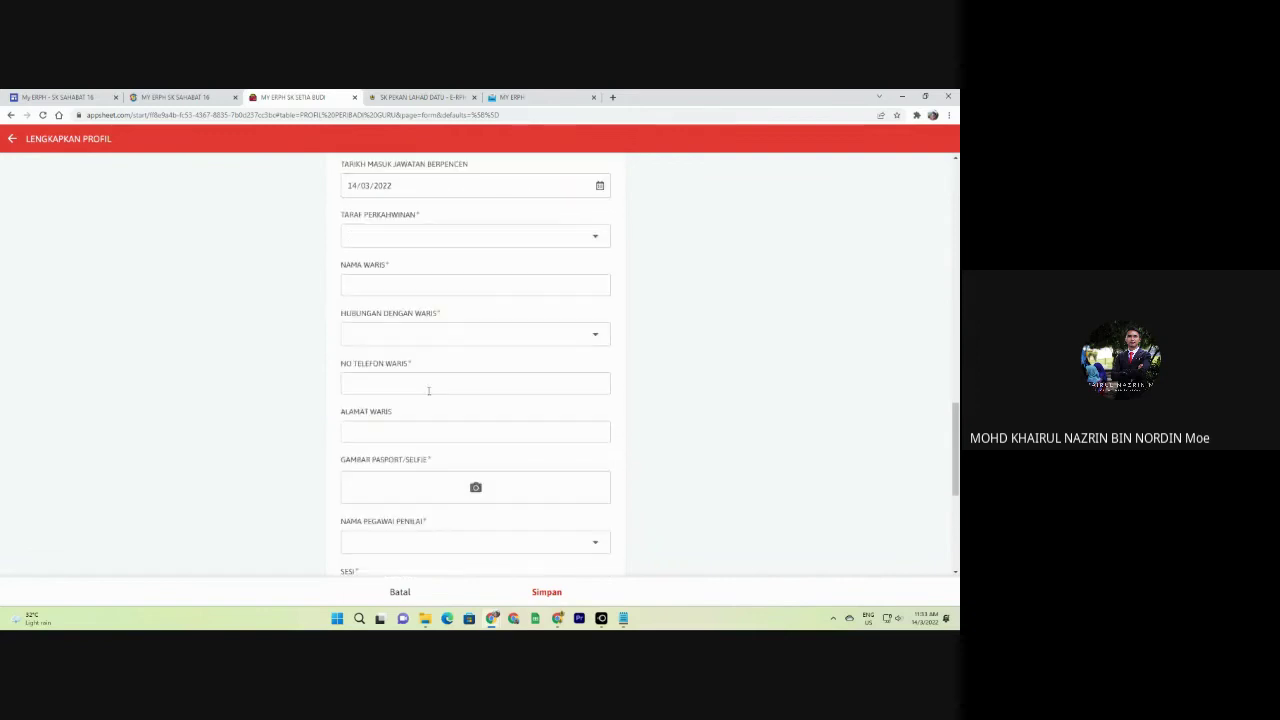
pyautogui.click(400, 285)
pyautogui.write('asd')
pyautogui.click(398, 238)
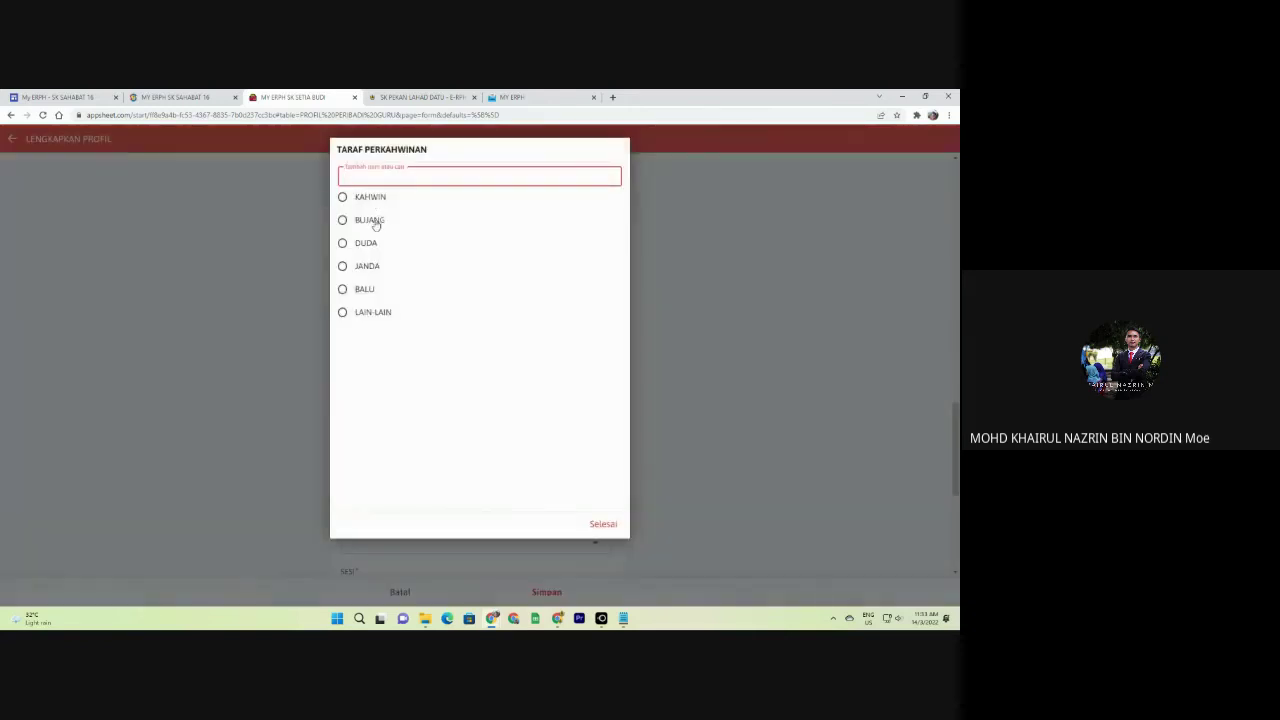
pyautogui.click(370, 220)
pyautogui.click(437, 383)
pyautogui.write('asd')
pyautogui.click(414, 335)
pyautogui.write('asd')
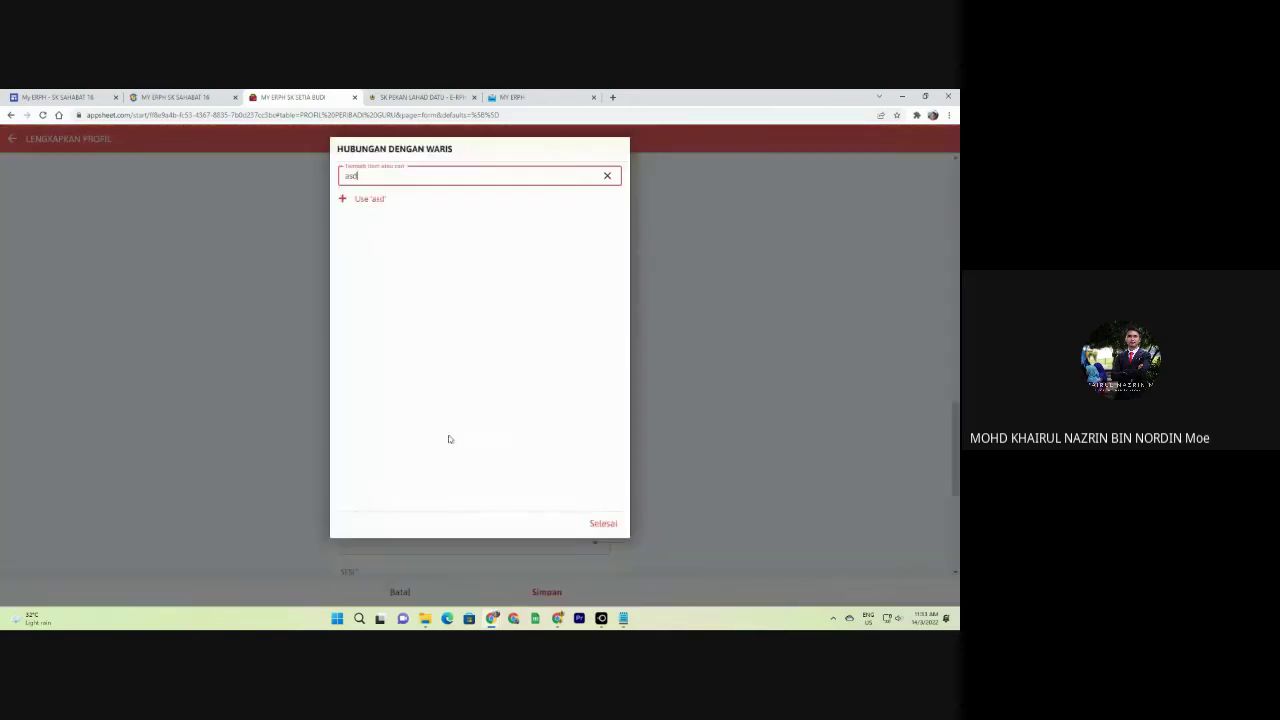
pyautogui.press('BackSpace')
pyautogui.press('BackSpace')
pyautogui.press('BackSpace')
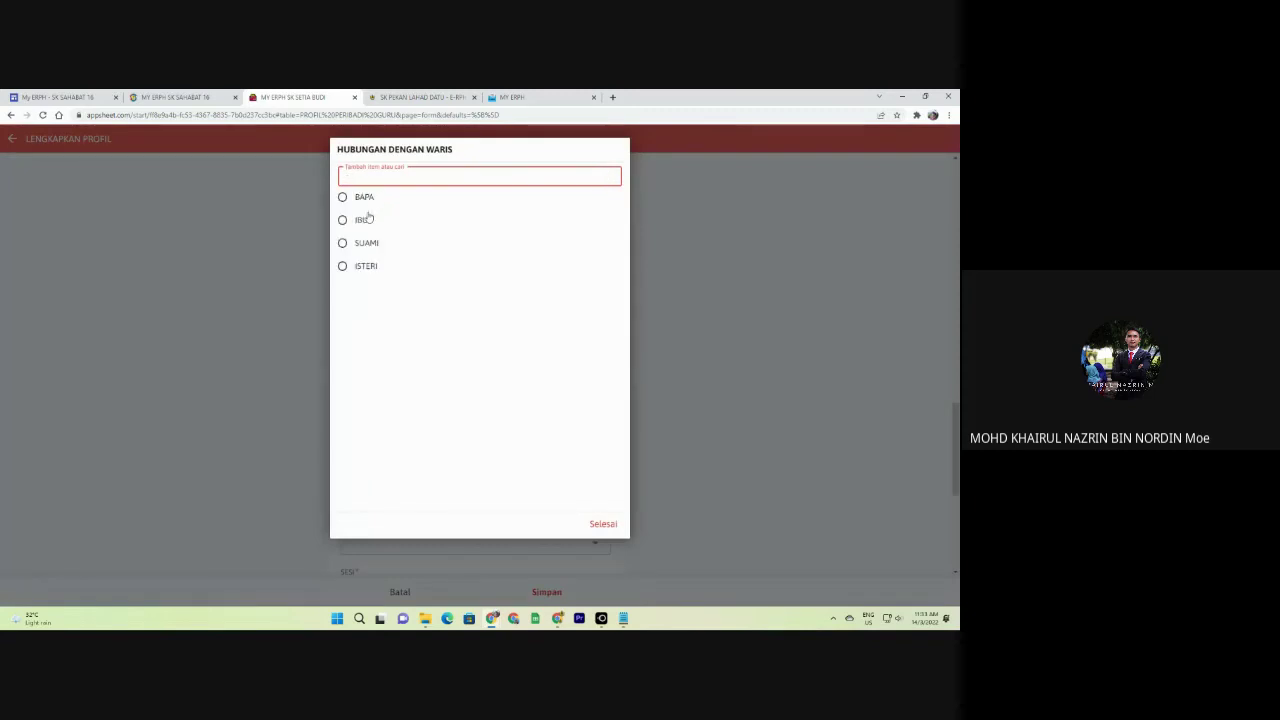
pyautogui.click(364, 196)
# Attach SK LD 3.png as the profile photo.
pyautogui.scroll(-1, 460, 400)
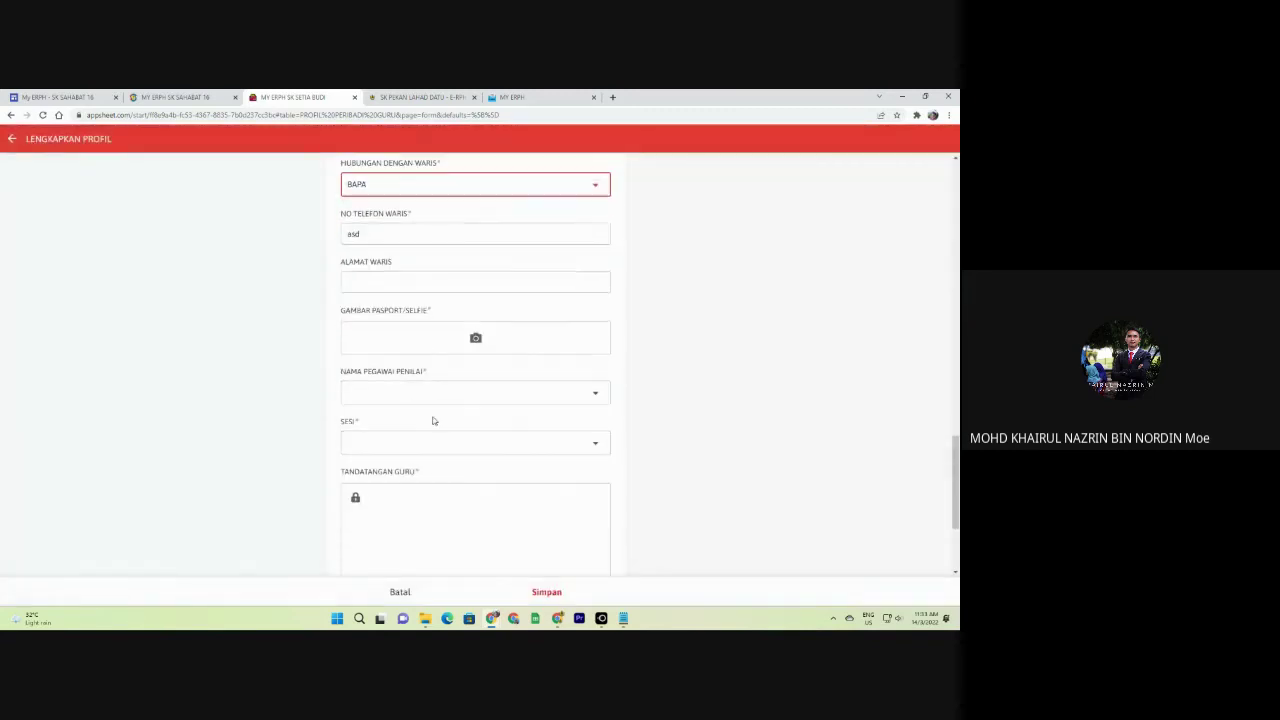
pyautogui.click(414, 337)
pyautogui.scroll(5, 400, 260)
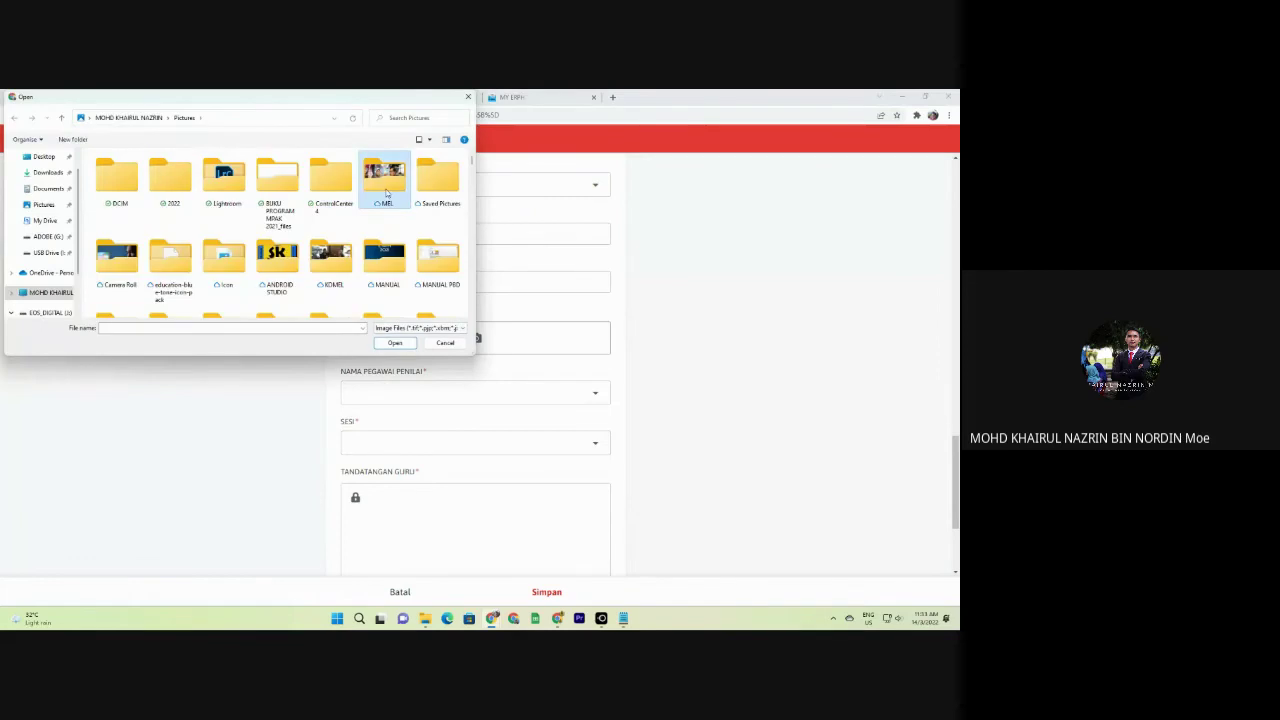
pyautogui.scroll(-1, 410, 250)
pyautogui.scroll(-4, 417, 264)
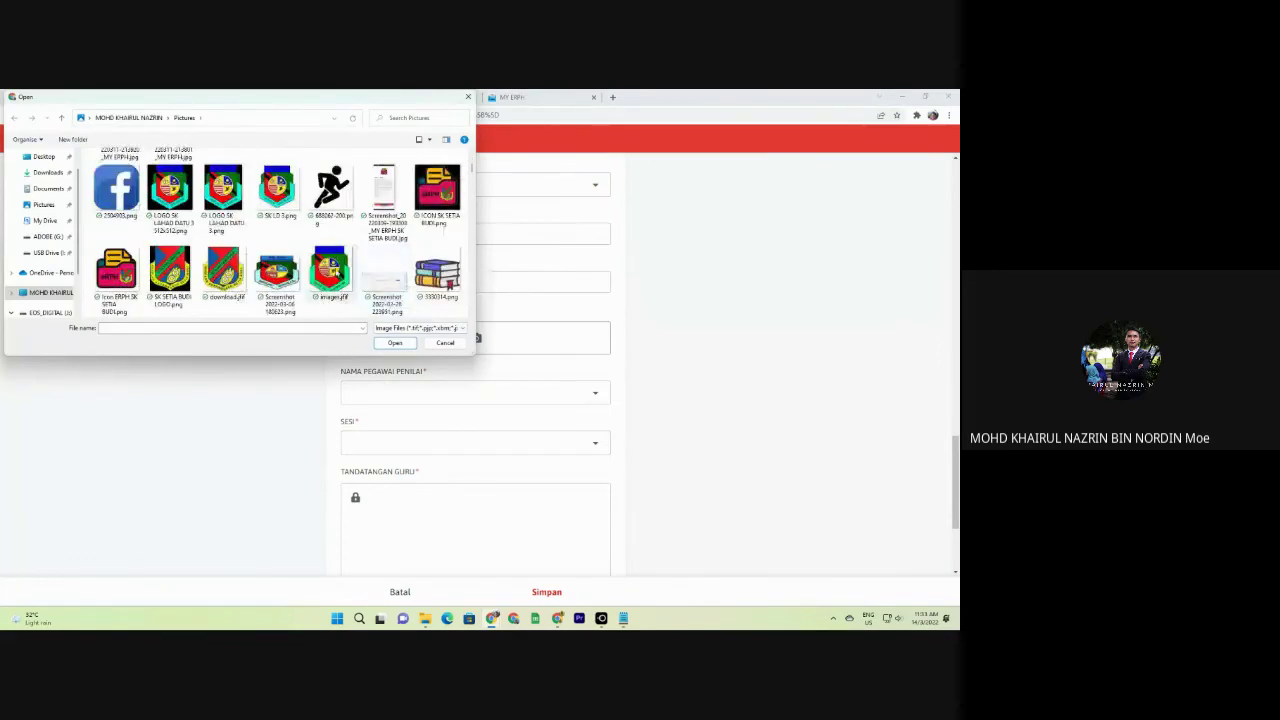
pyautogui.doubleClick(276, 188)
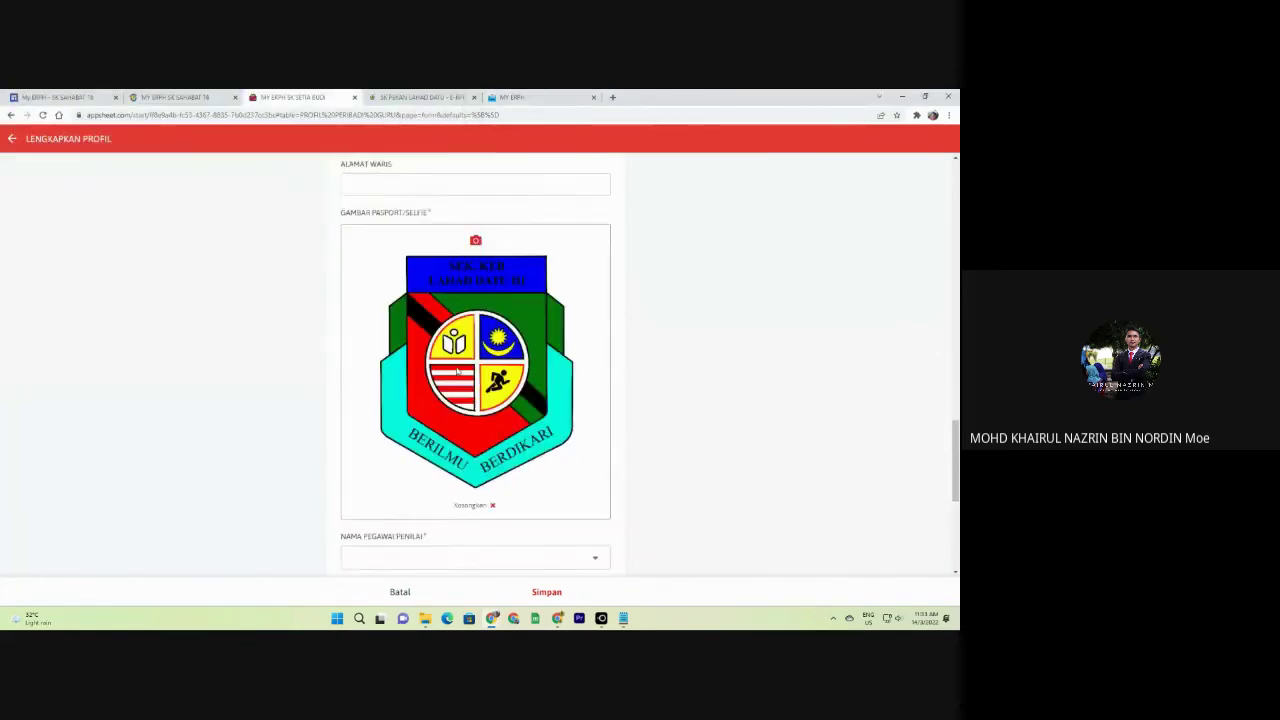
# Pick the assessing officer, session TAHAP 1 & TAHAP 2, sign, and save the profile.
pyautogui.scroll(-2, 508, 402)
pyautogui.click(382, 263)
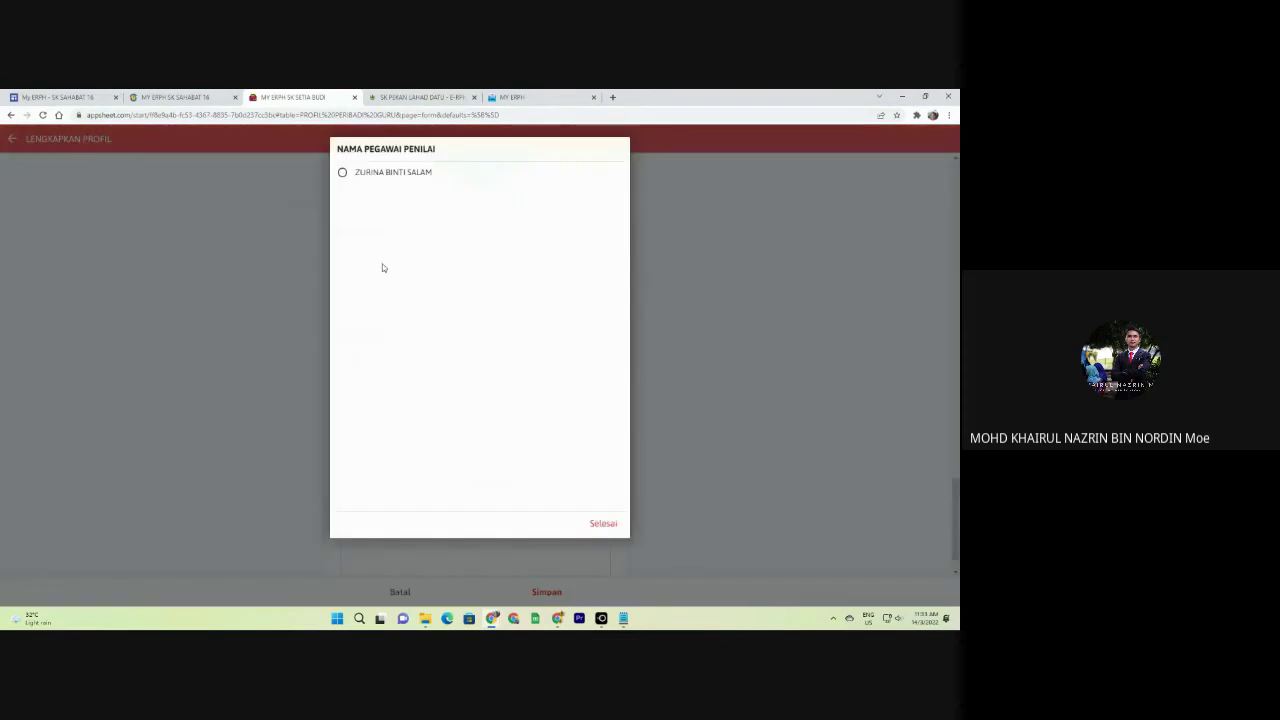
pyautogui.click(371, 177)
pyautogui.click(417, 302)
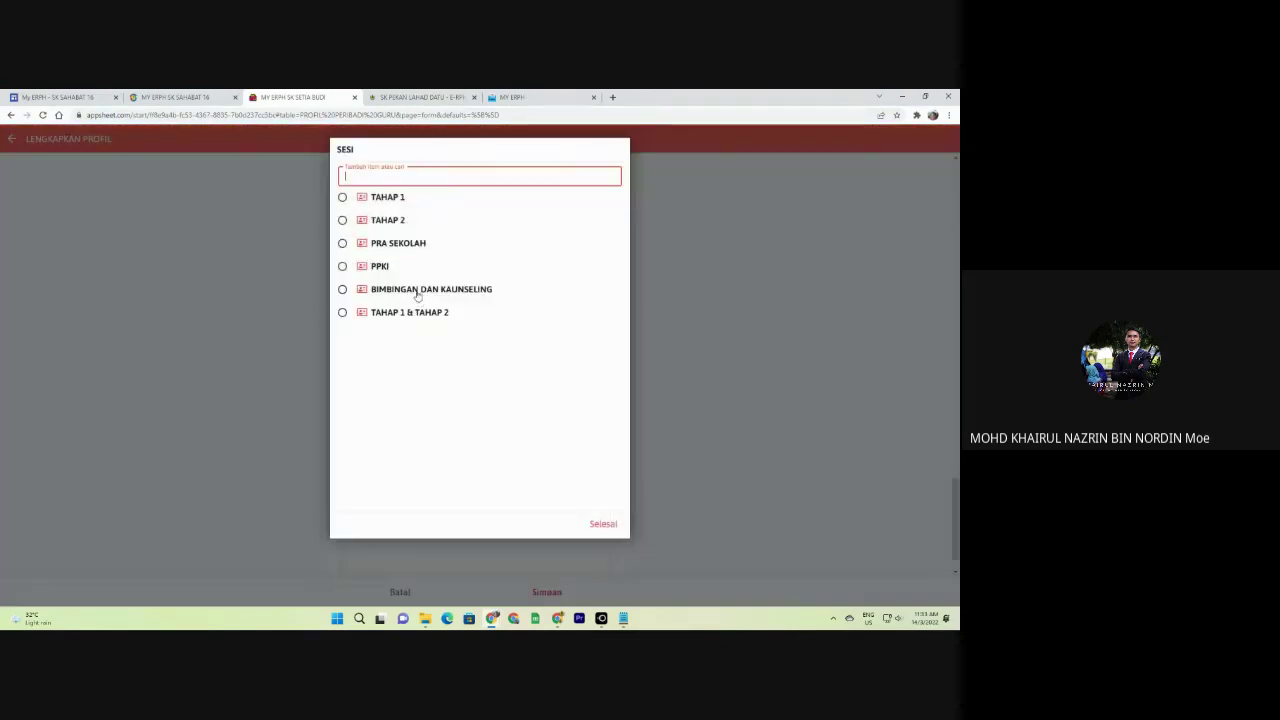
pyautogui.click(412, 313)
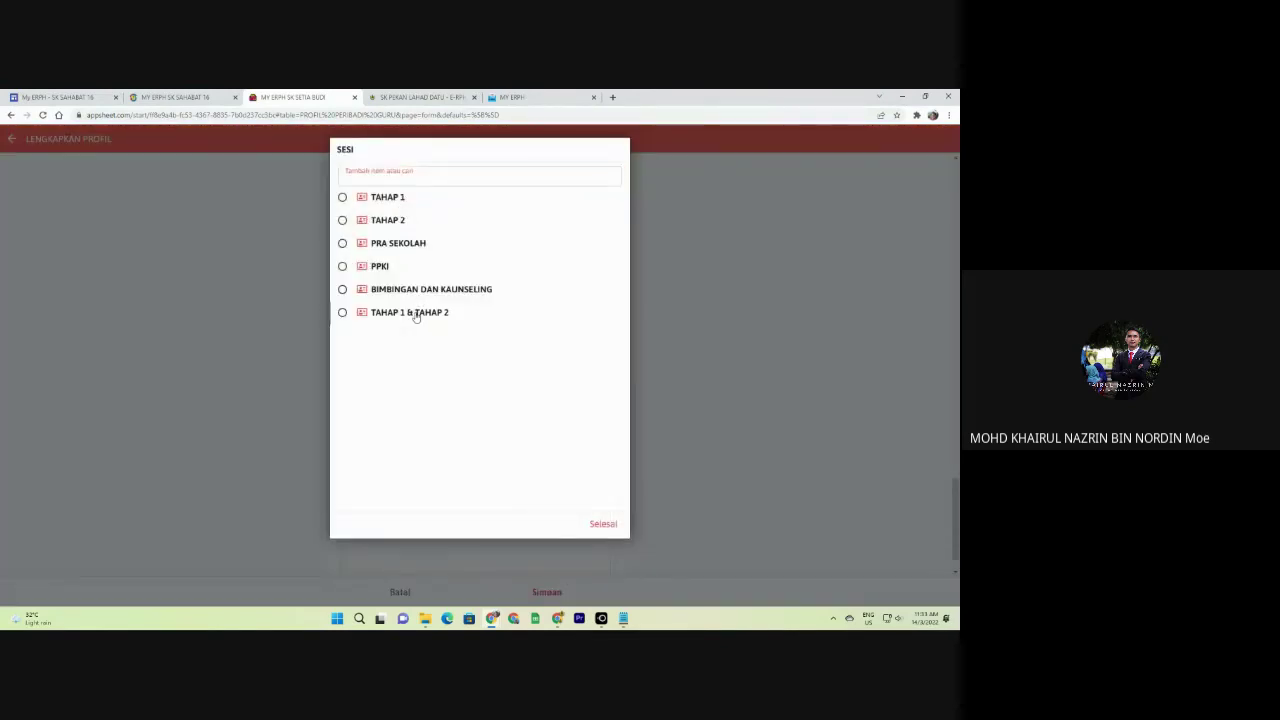
pyautogui.click(452, 388)
pyautogui.moveTo(412, 384); pyautogui.dragTo(577, 441)
pyautogui.click(546, 592)
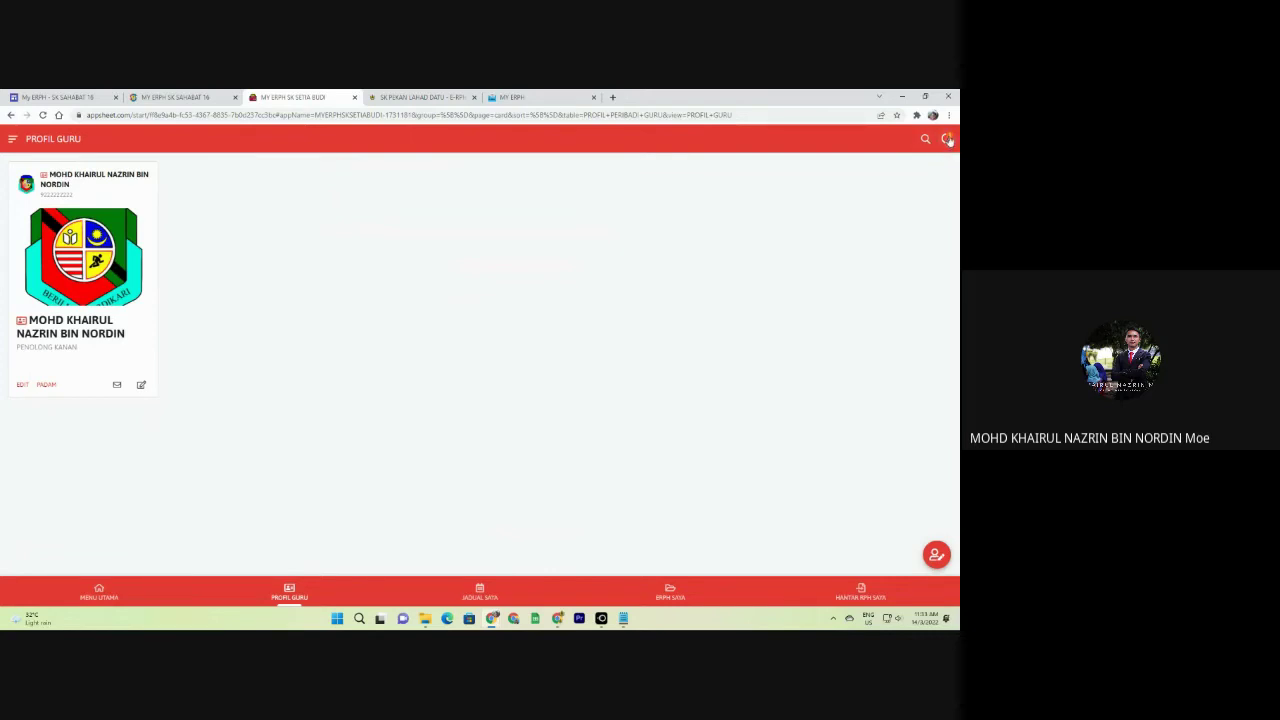
# After syncing, start a JADUAL SAYA entry for 1 AHAD, 11:11:11 AM to 11:11:11 AM.
pyautogui.click(948, 140)
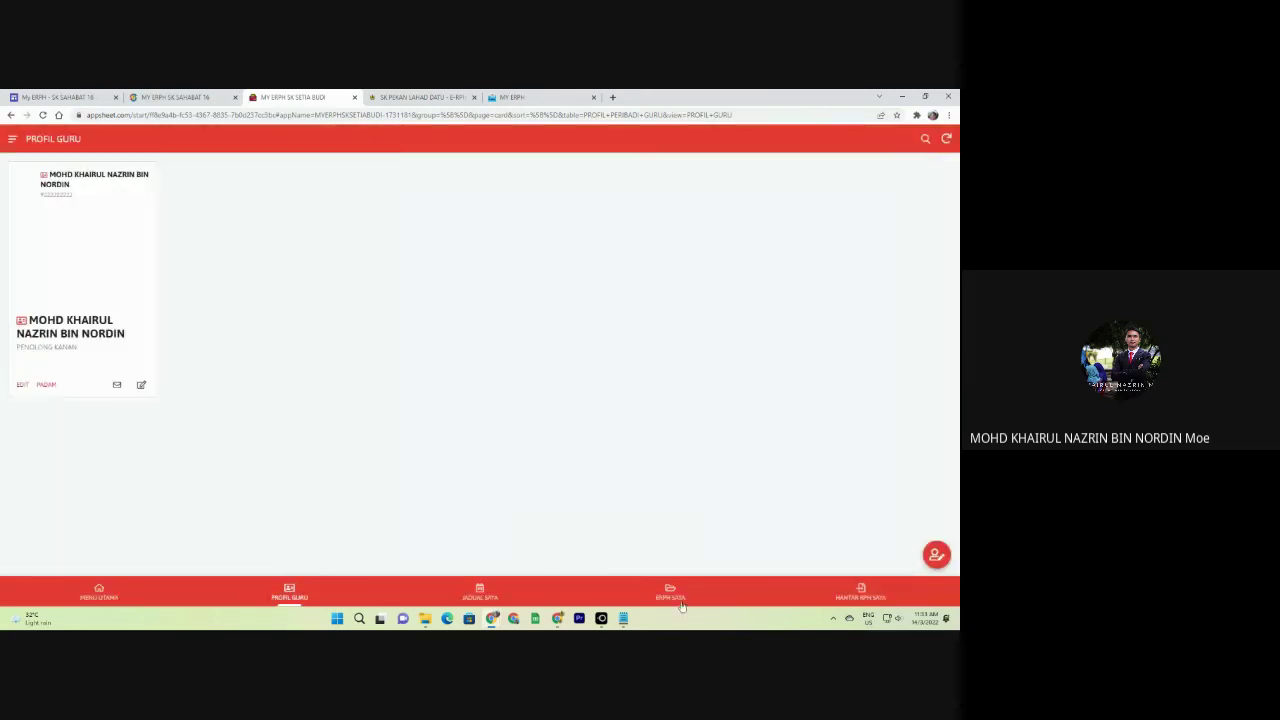
pyautogui.click(668, 592)
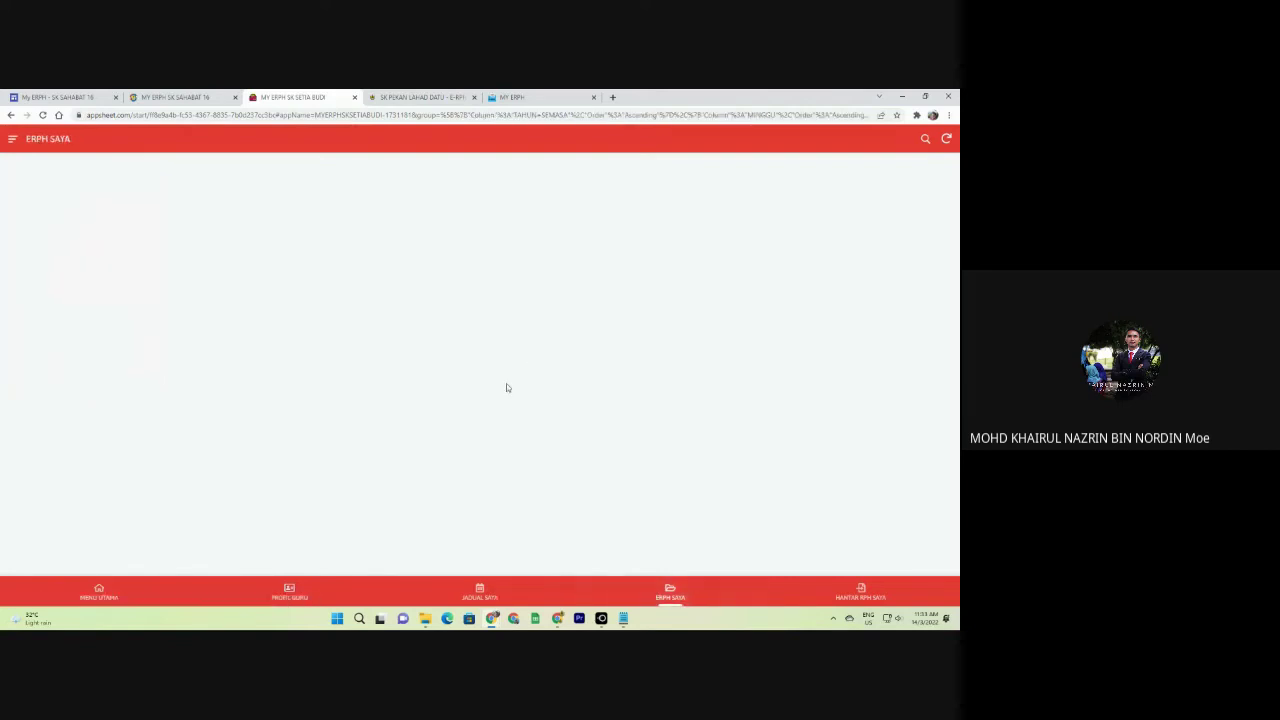
pyautogui.click(480, 590)
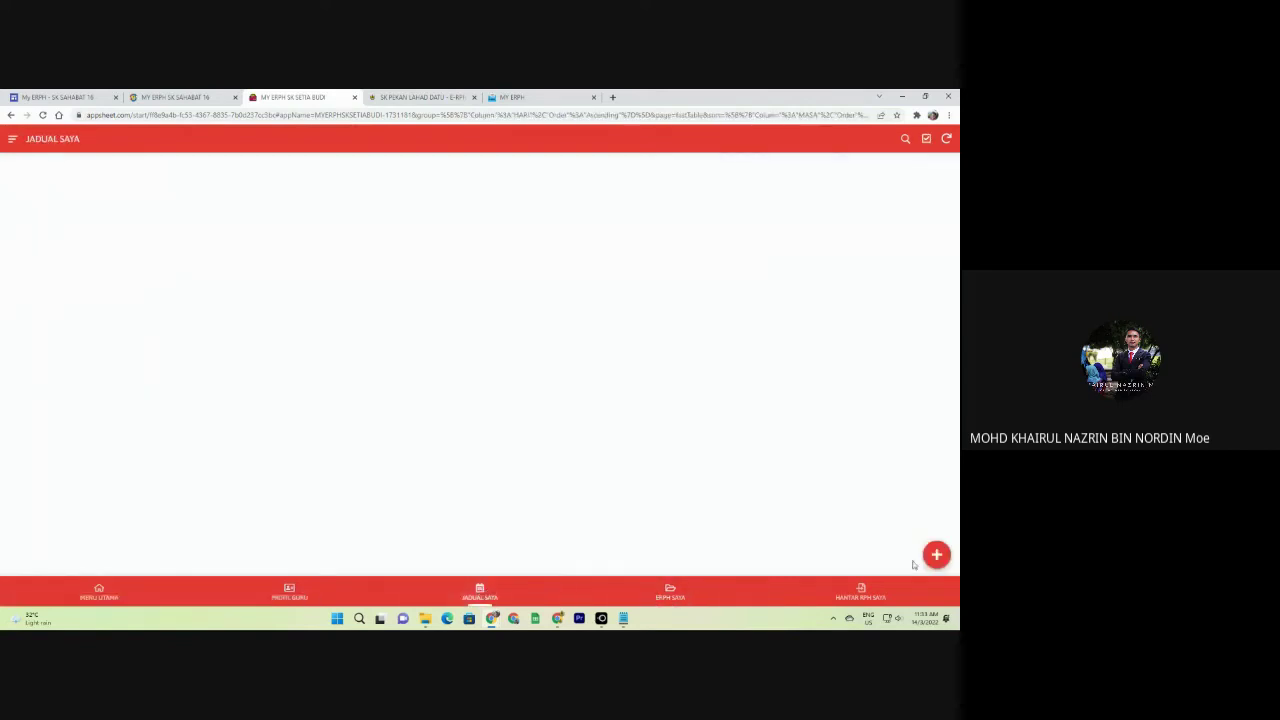
pyautogui.click(935, 552)
pyautogui.click(448, 215)
pyautogui.click(397, 218)
pyautogui.click(410, 257)
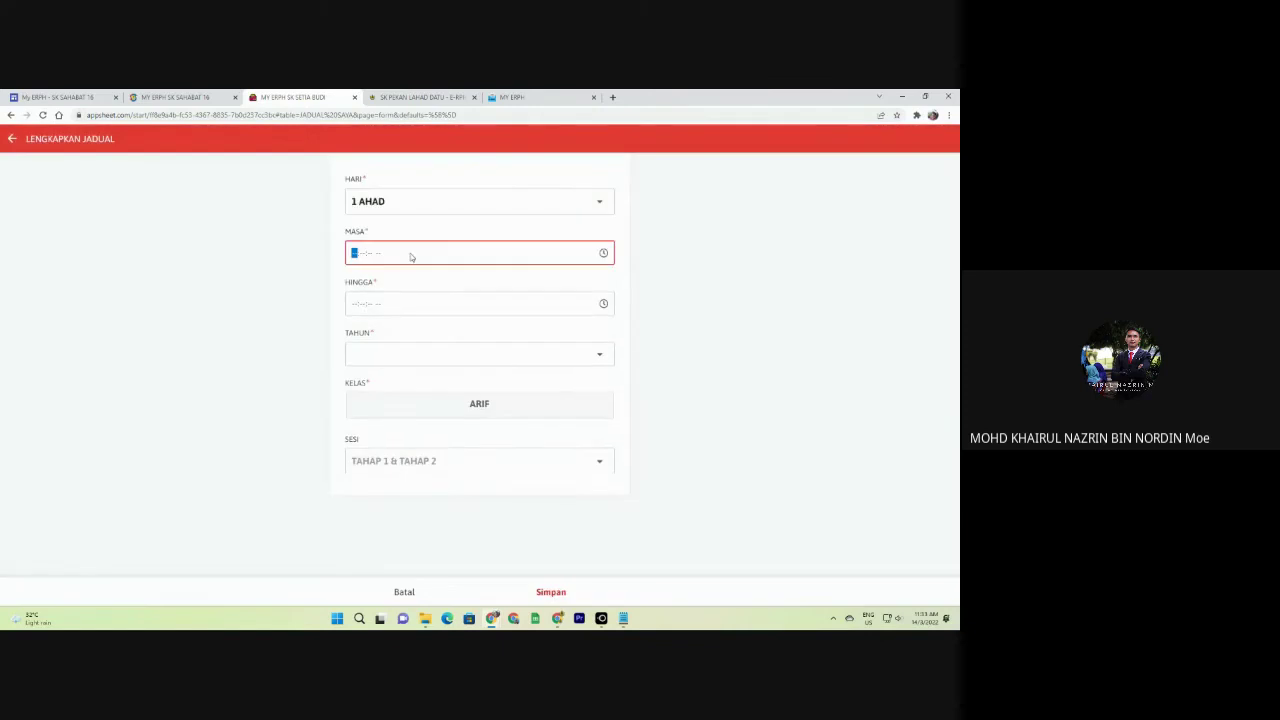
pyautogui.write('111111a')
pyautogui.click(366, 305)
pyautogui.write('111111a')
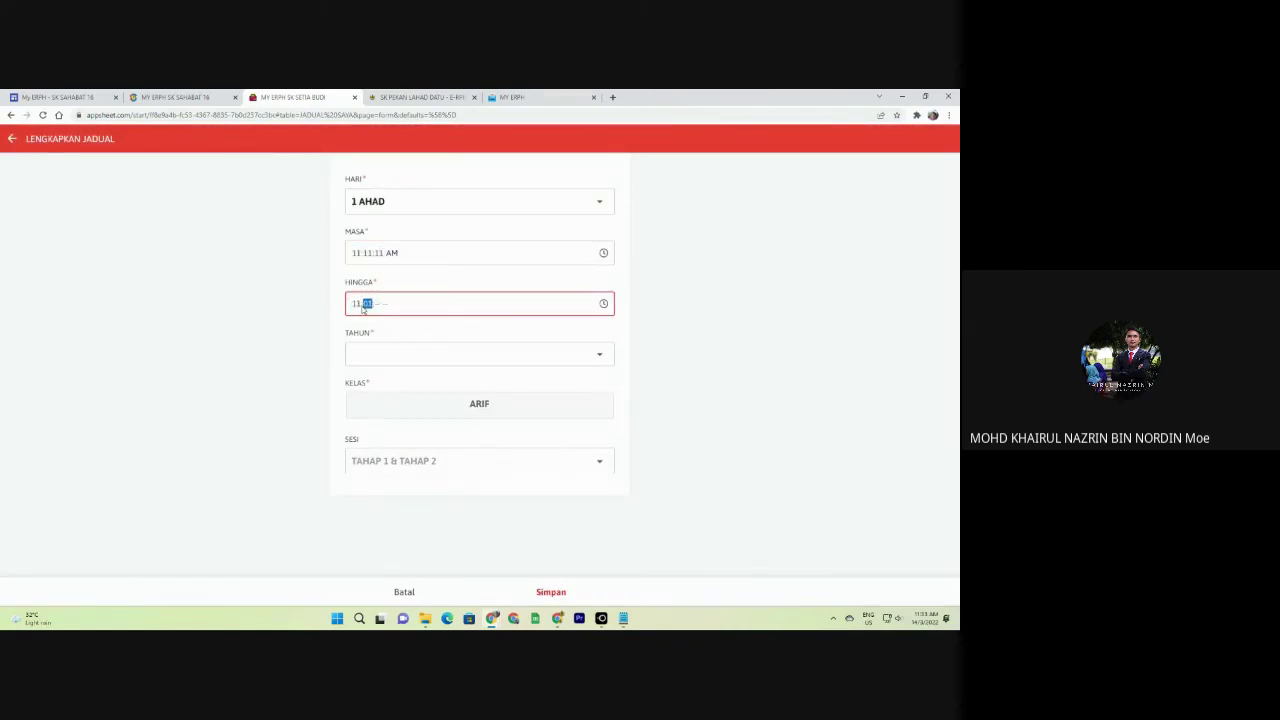
# Set Tahun 1, class ARIF, BAHASA KADAZAN, 12 pupils, save, and return to ERPH SAYA.
pyautogui.click(371, 356)
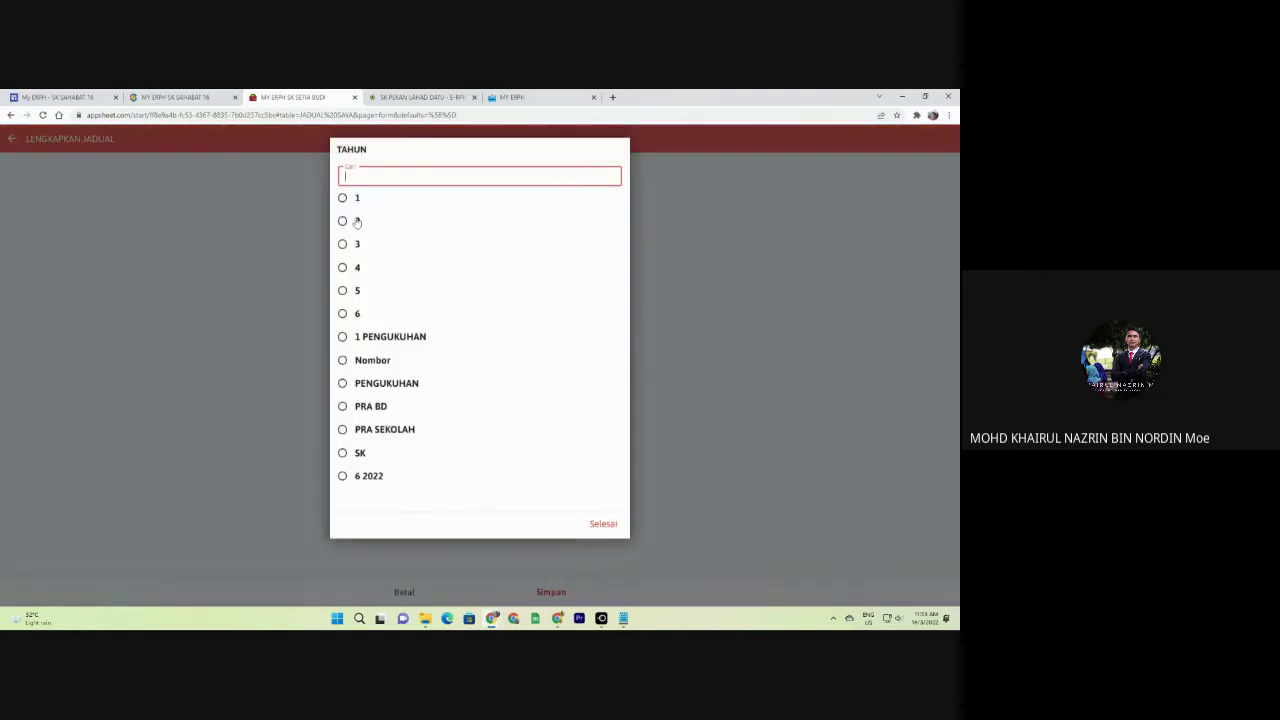
pyautogui.click(358, 208)
pyautogui.click(401, 411)
pyautogui.click(414, 461)
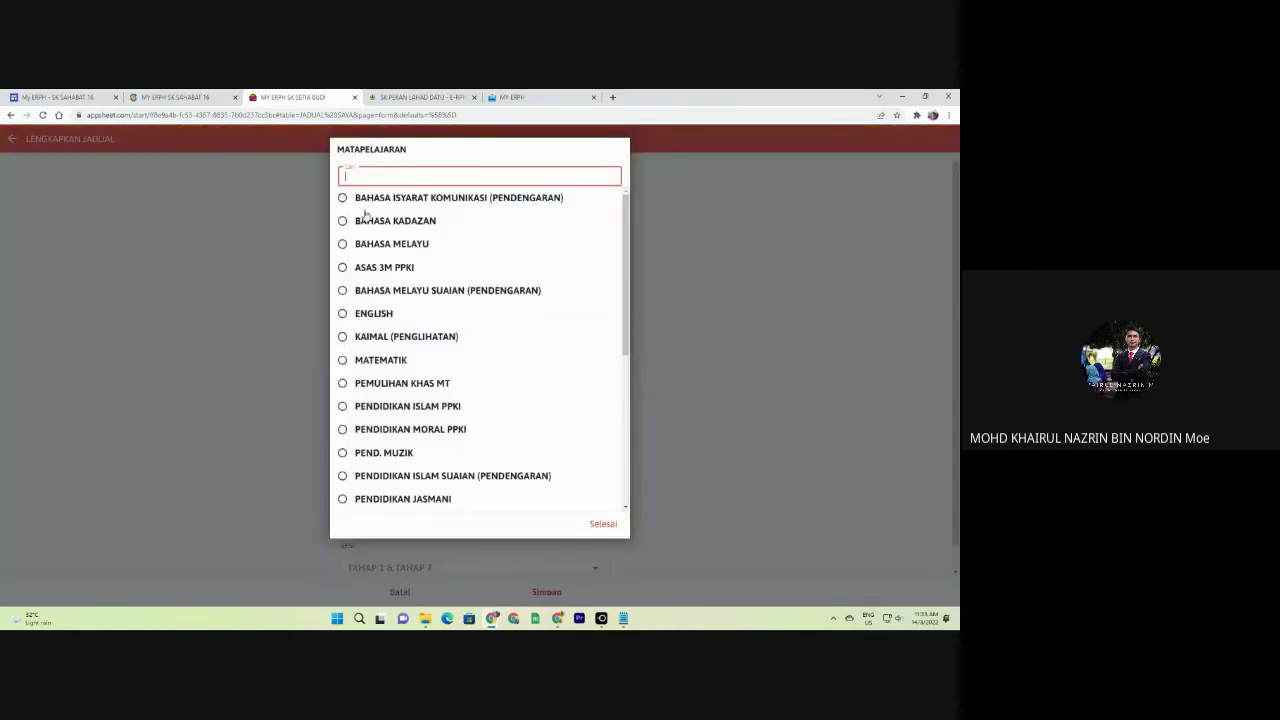
pyautogui.click(366, 221)
pyautogui.click(440, 513)
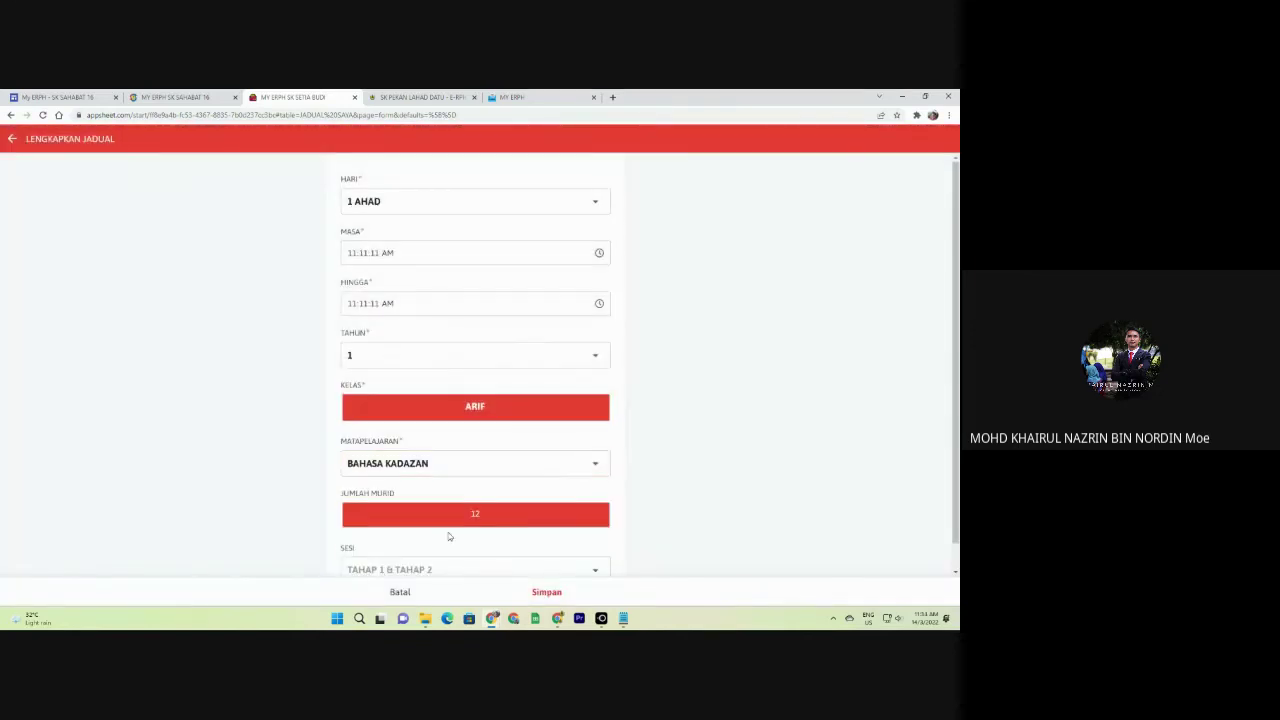
pyautogui.click(546, 592)
pyautogui.click(676, 600)
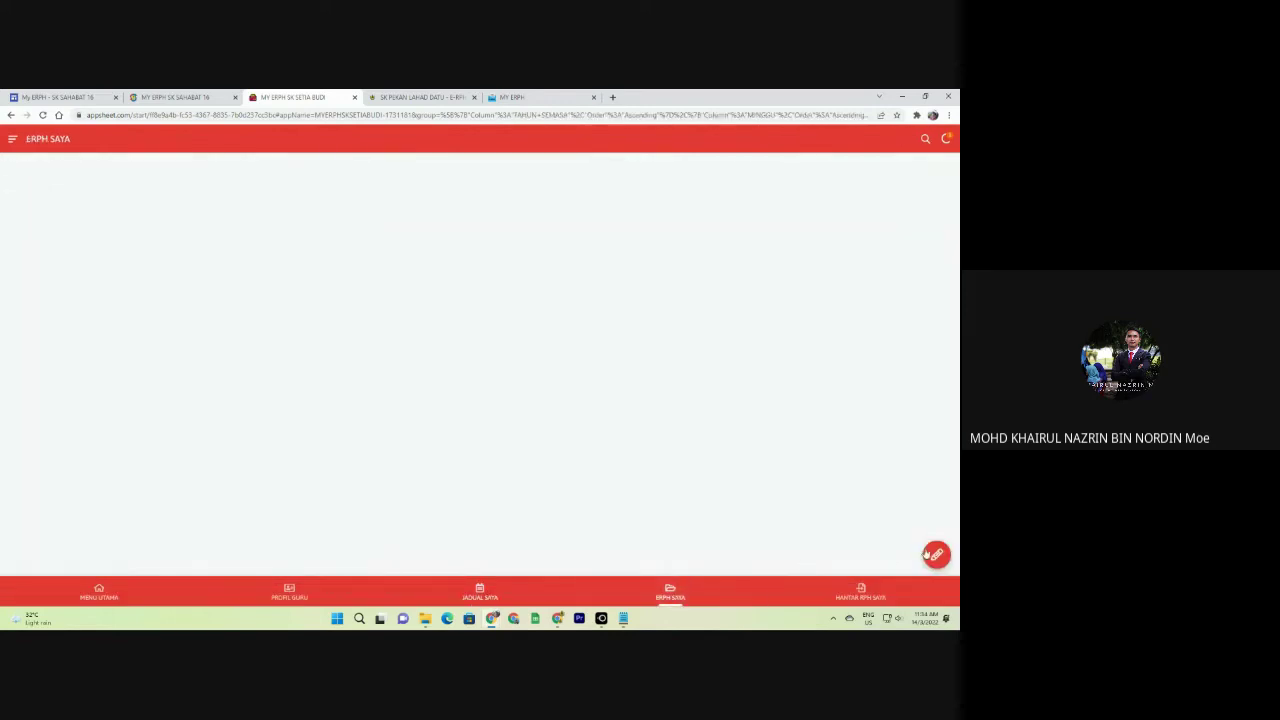
# Save a new lesson plan for MINGGU 1, day 1 AHAD.
pyautogui.click(935, 553)
pyautogui.click(450, 253)
pyautogui.click(400, 193)
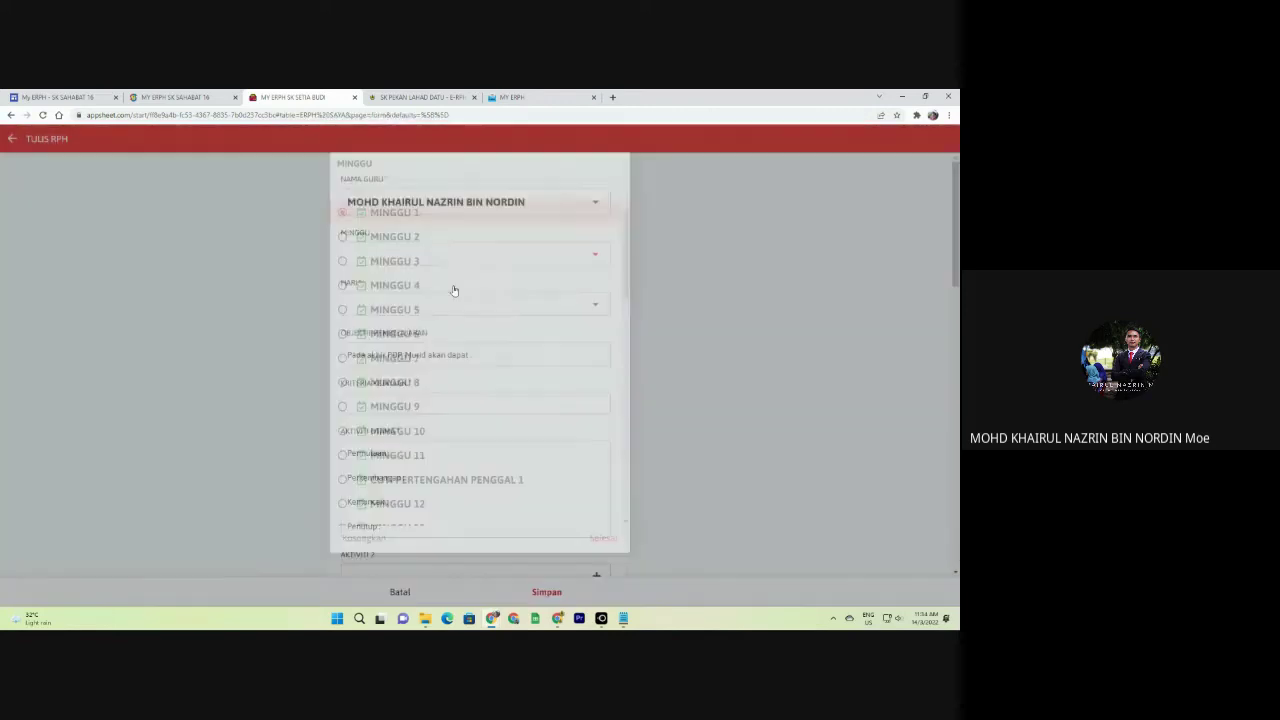
pyautogui.scroll(-2, 595, 573)
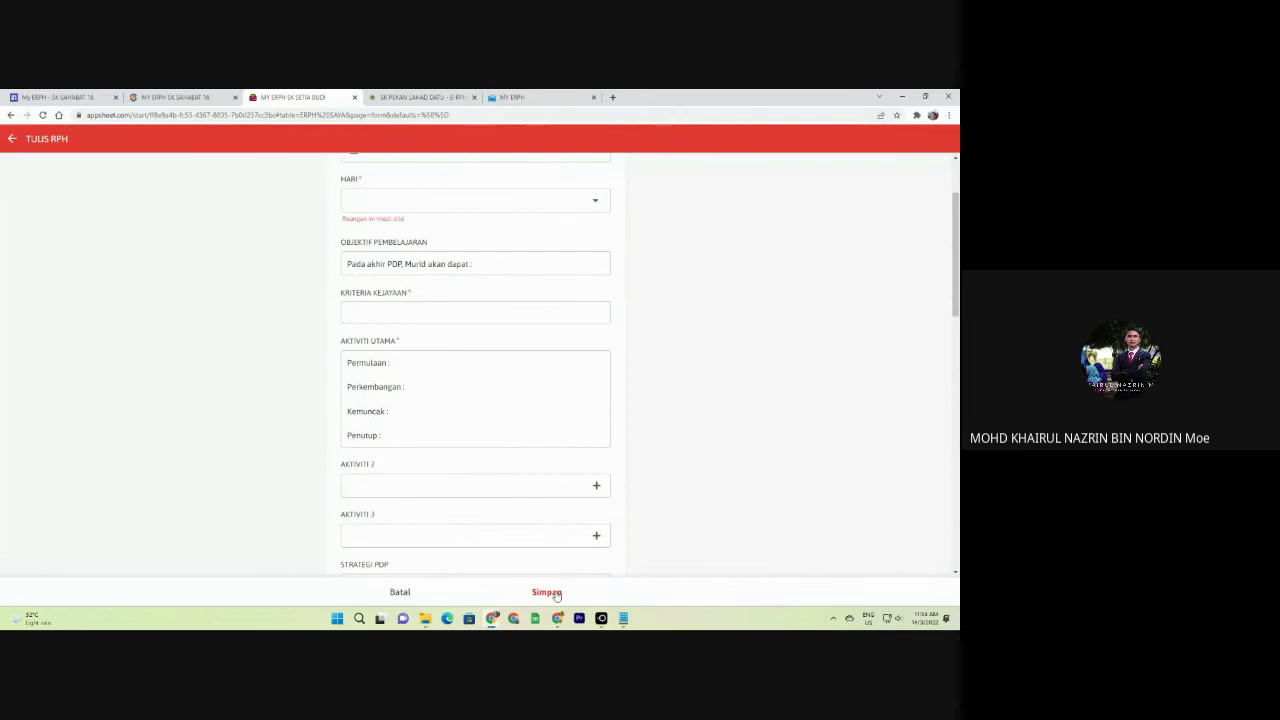
pyautogui.click(403, 210)
pyautogui.click(381, 207)
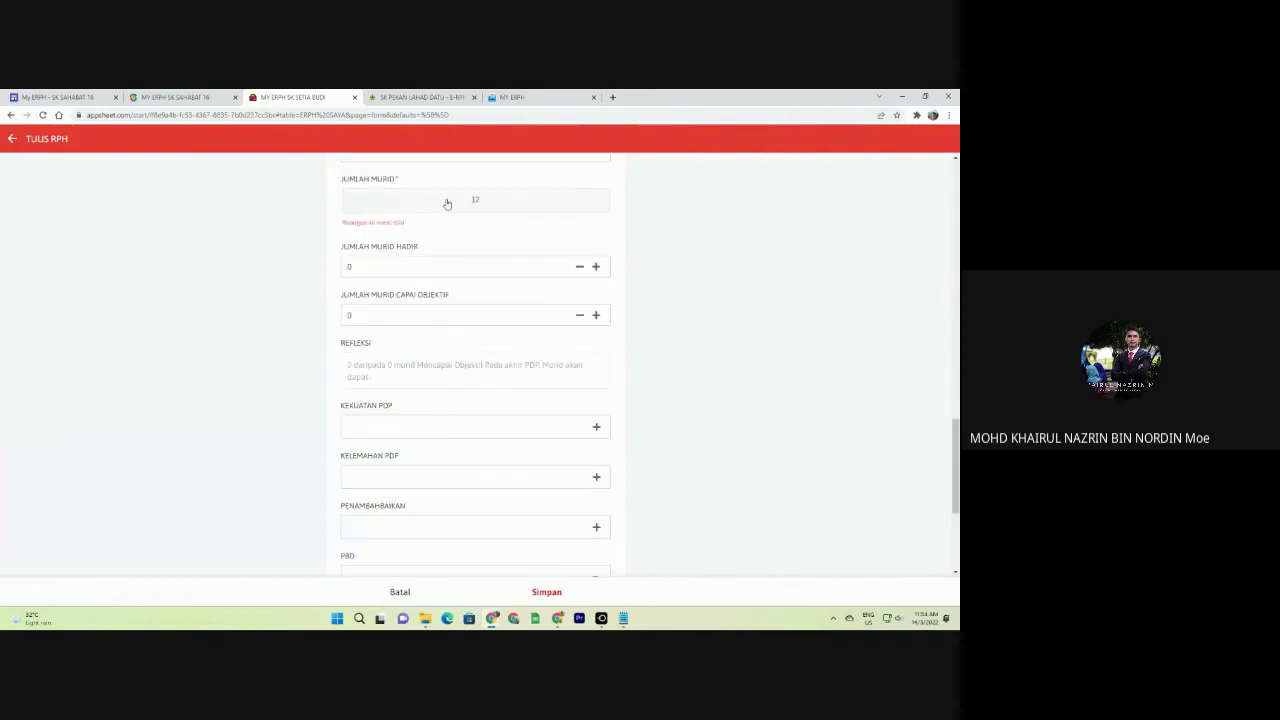
pyautogui.click(558, 593)
# Save a MINGGU 1 HANTAR RPH SAYA submission with a note, sync, and dismiss the error.
pyautogui.click(870, 592)
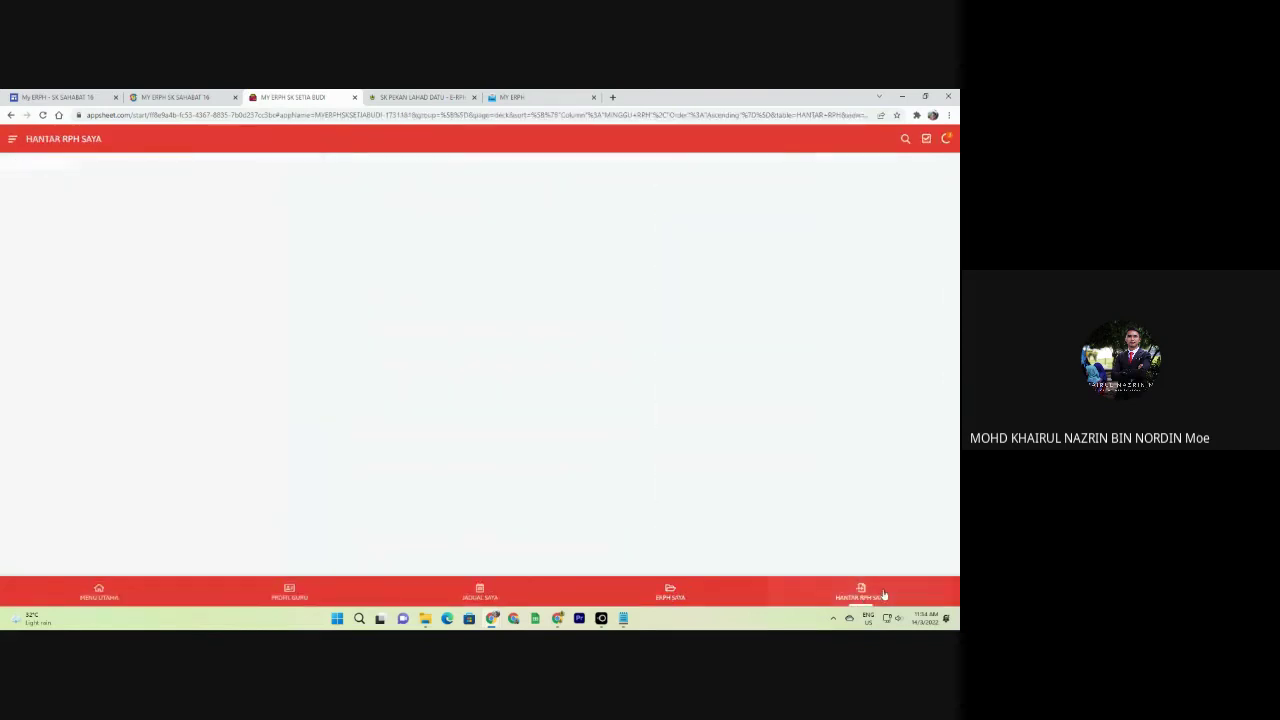
pyautogui.click(937, 555)
pyautogui.click(494, 262)
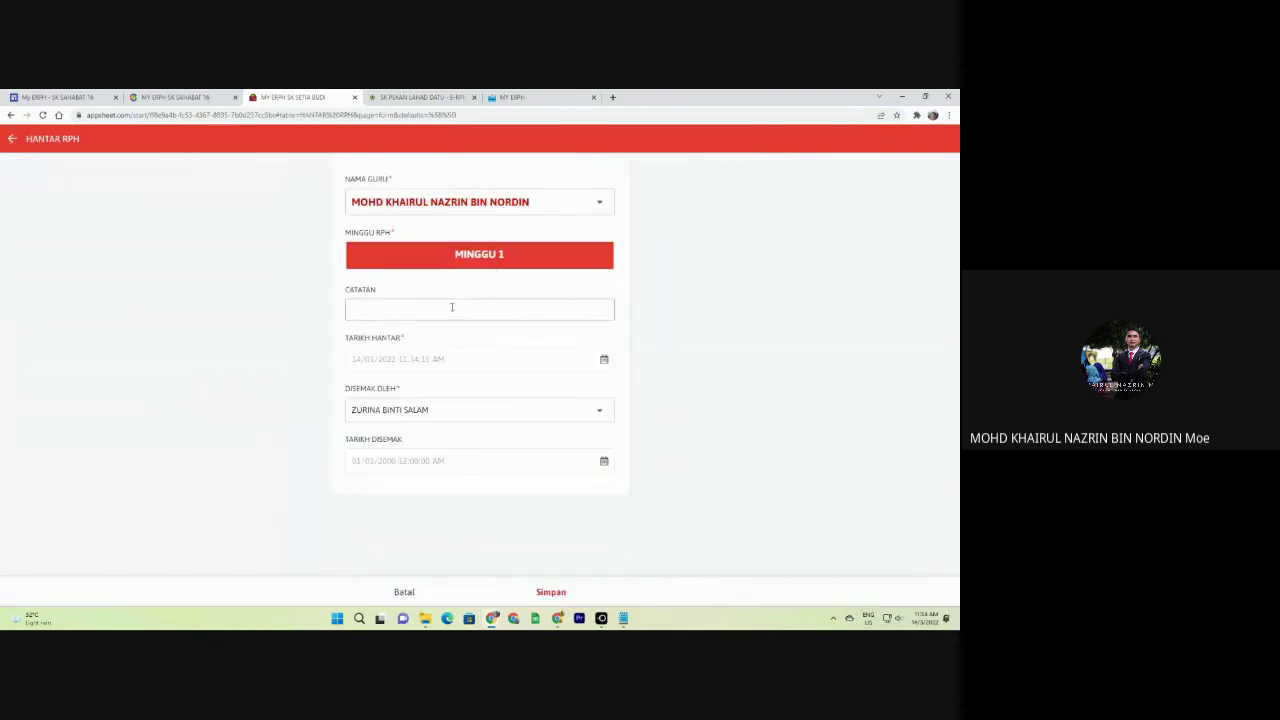
pyautogui.click(406, 308)
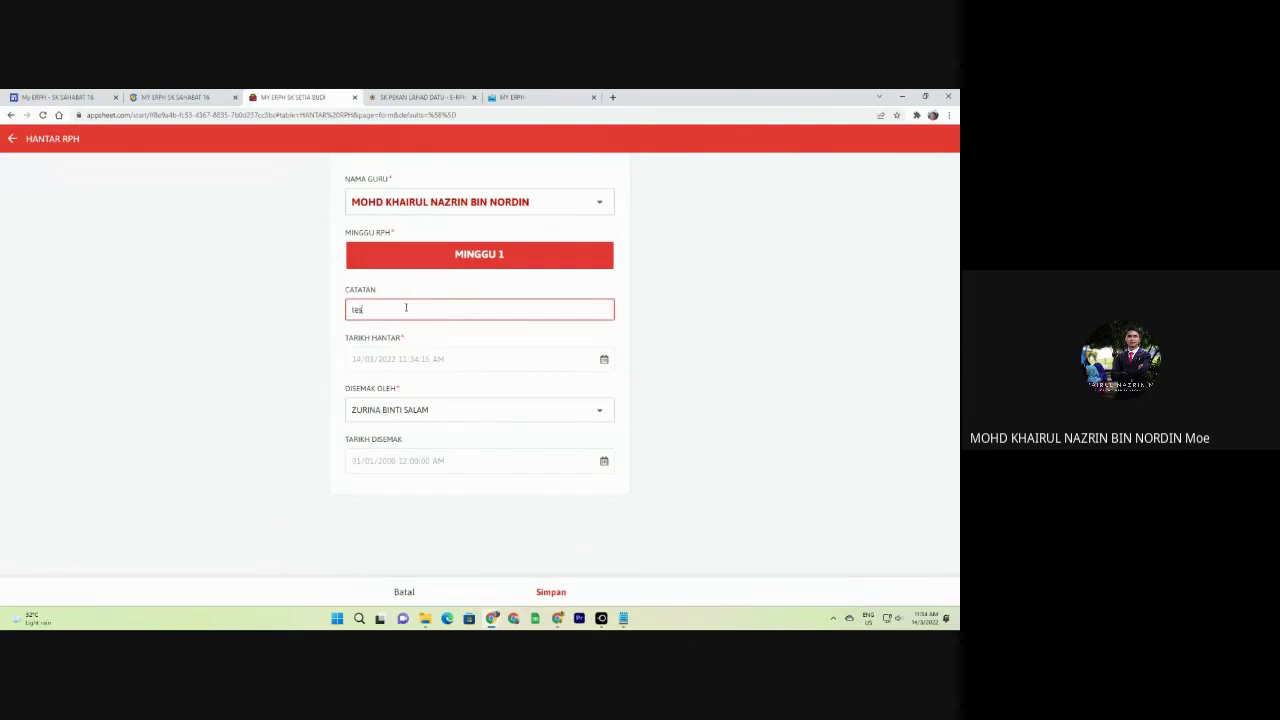
pyautogui.click(560, 594)
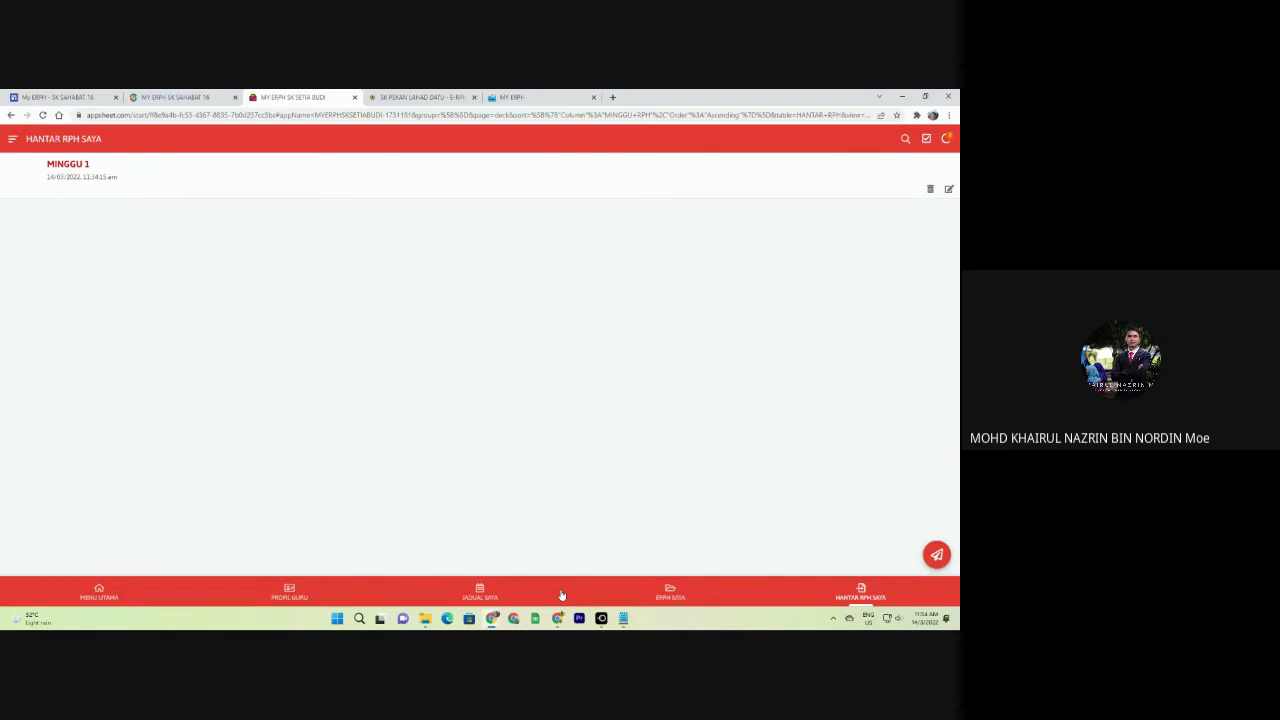
pyautogui.click(947, 140)
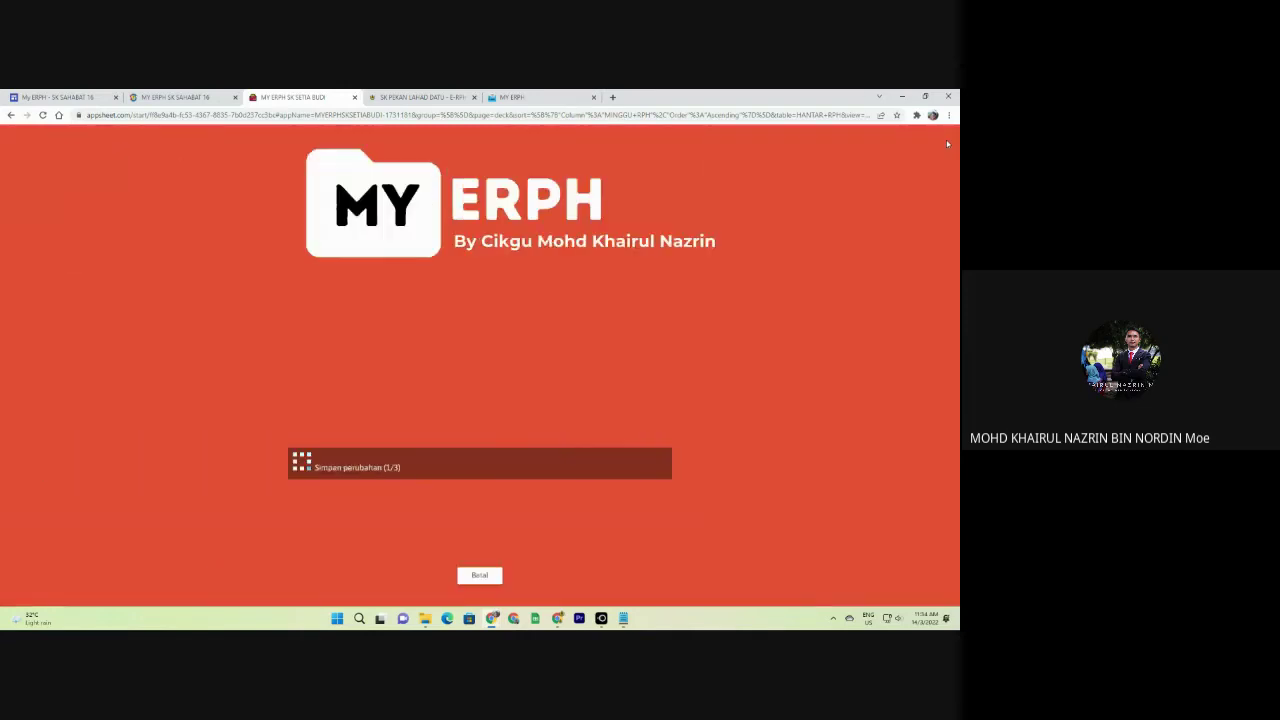
pyautogui.click(480, 575)
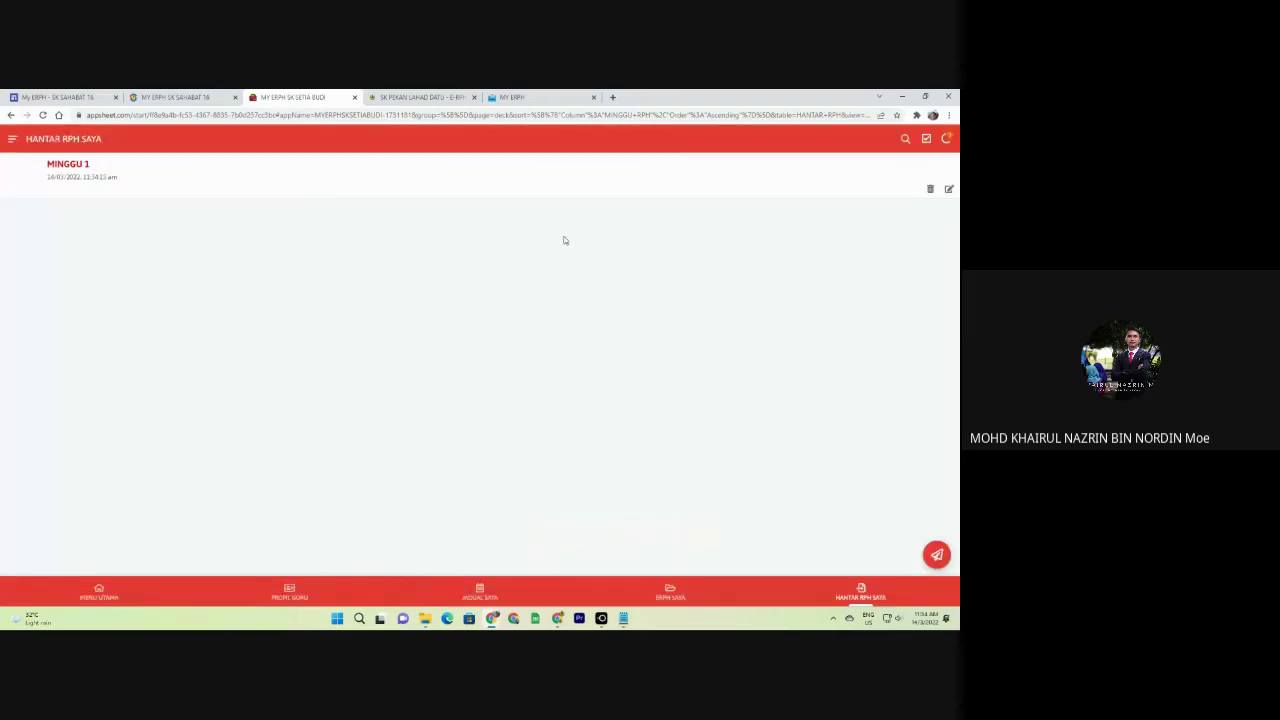
# Go to MENU UTAMA > PROFIL GURU and start editing the teacher profile.
pyautogui.click(12, 140)
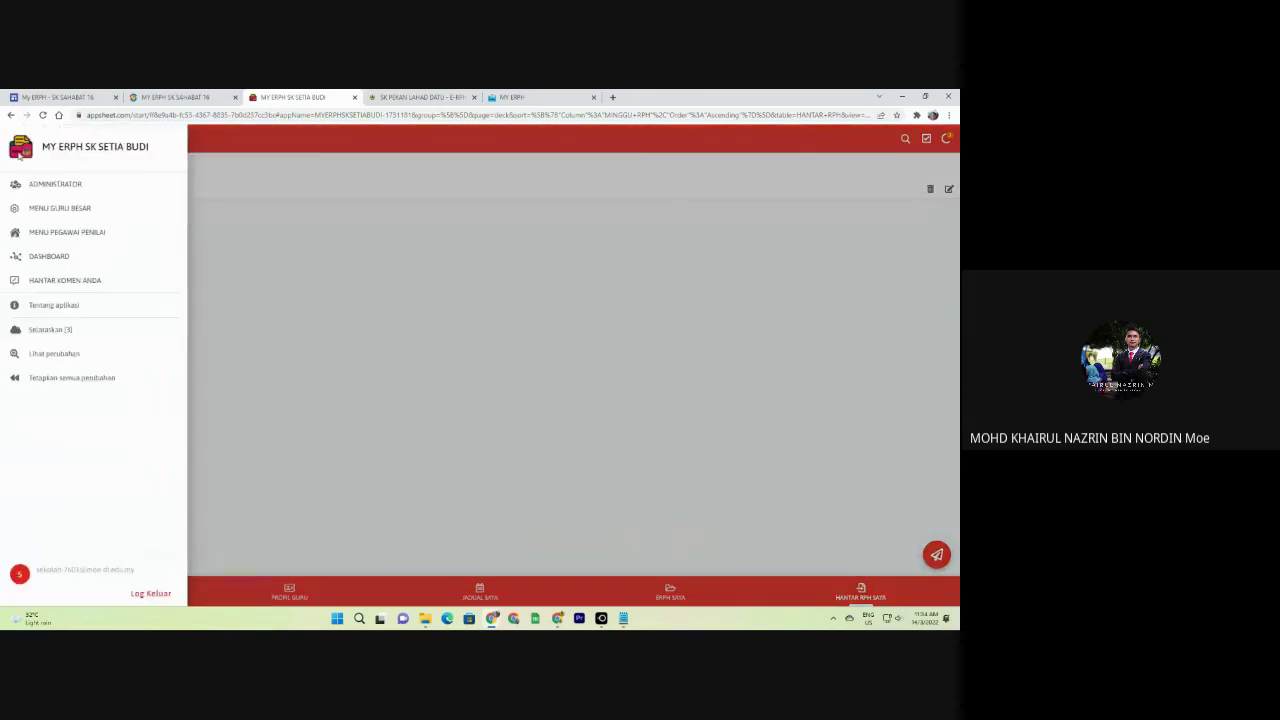
pyautogui.click(336, 412)
pyautogui.click(96, 596)
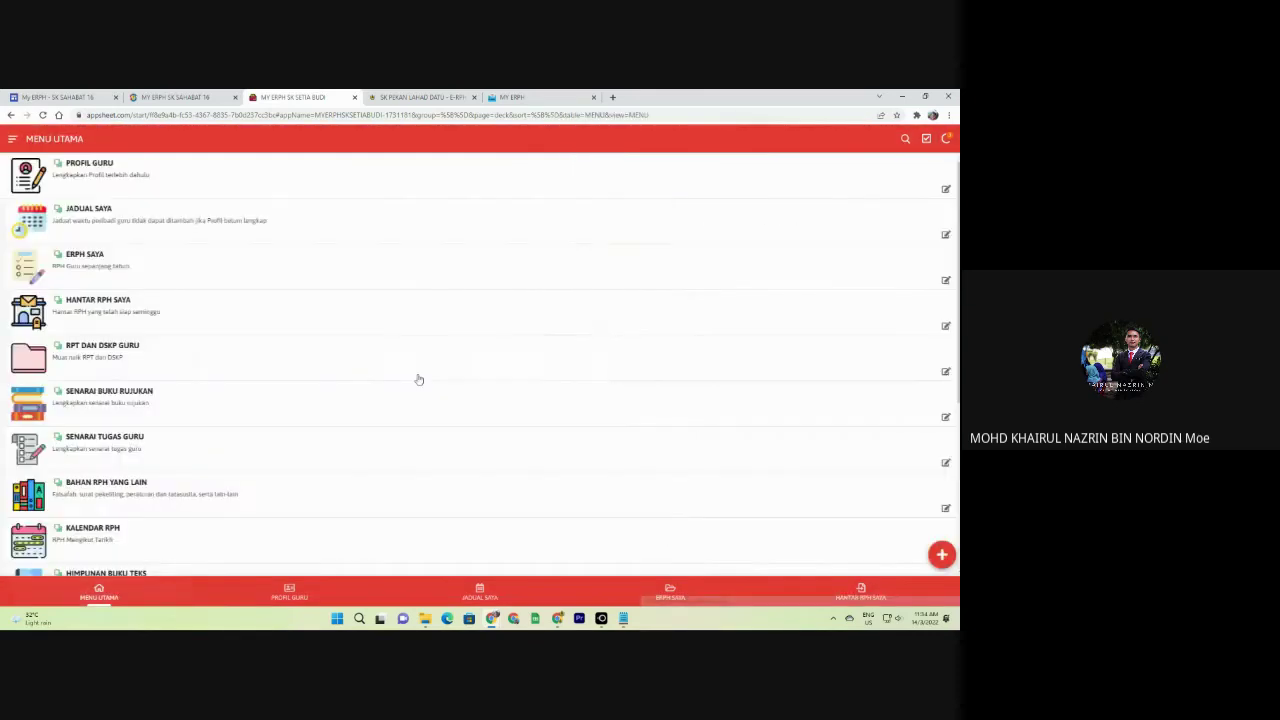
pyautogui.click(110, 168)
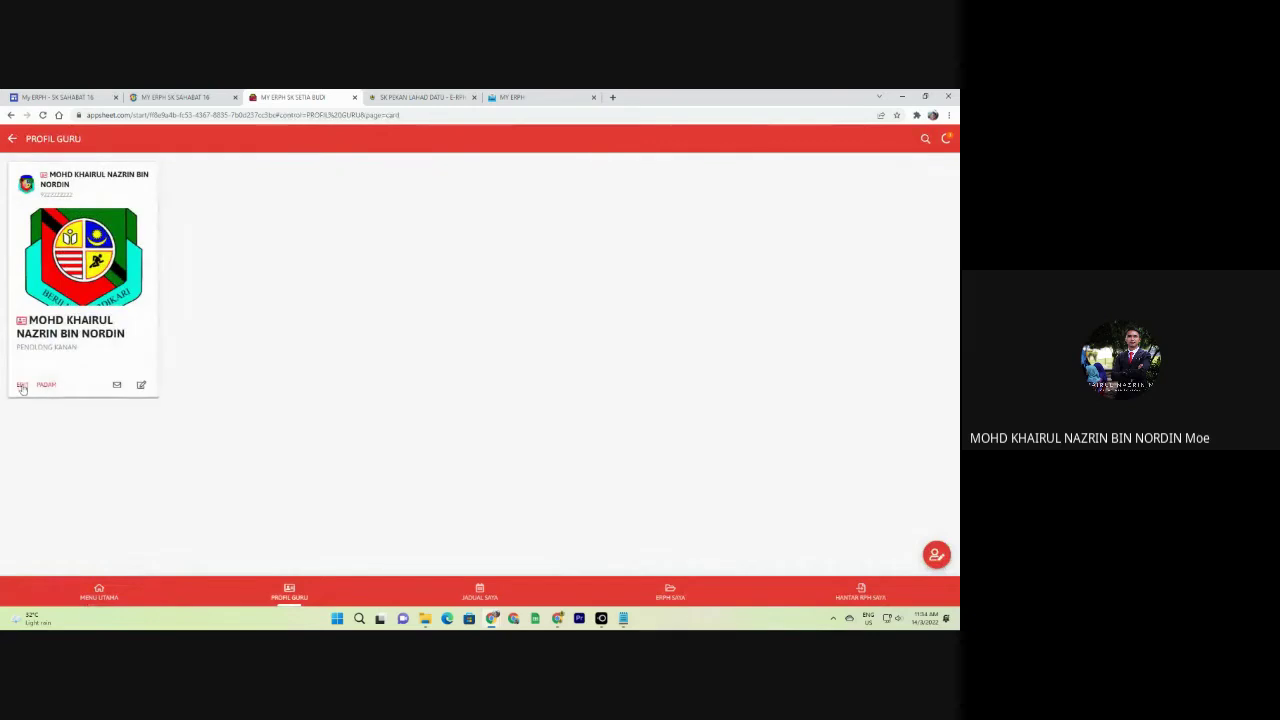
pyautogui.click(22, 385)
pyautogui.scroll(-10, 461, 462)
pyautogui.scroll(-15, 461, 465)
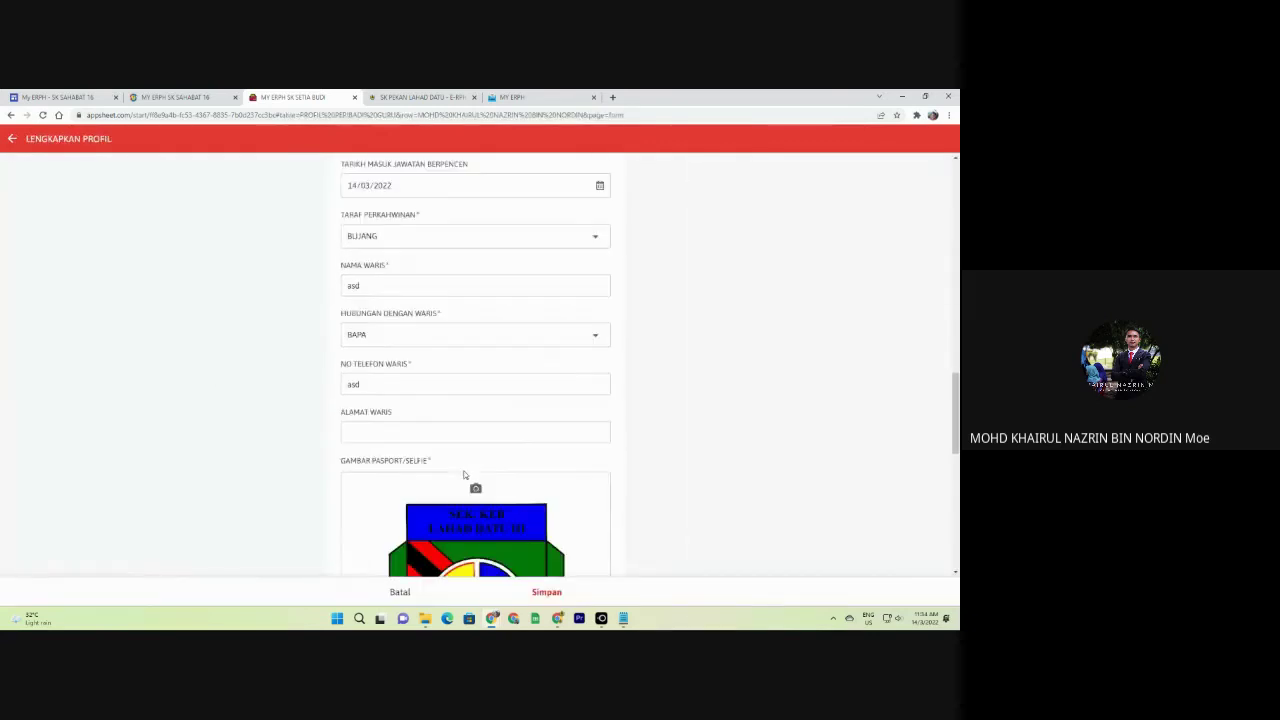
# Clear SESI, set it to TAHAP 1, save, and return to the submitted RPH list.
pyautogui.click(412, 360)
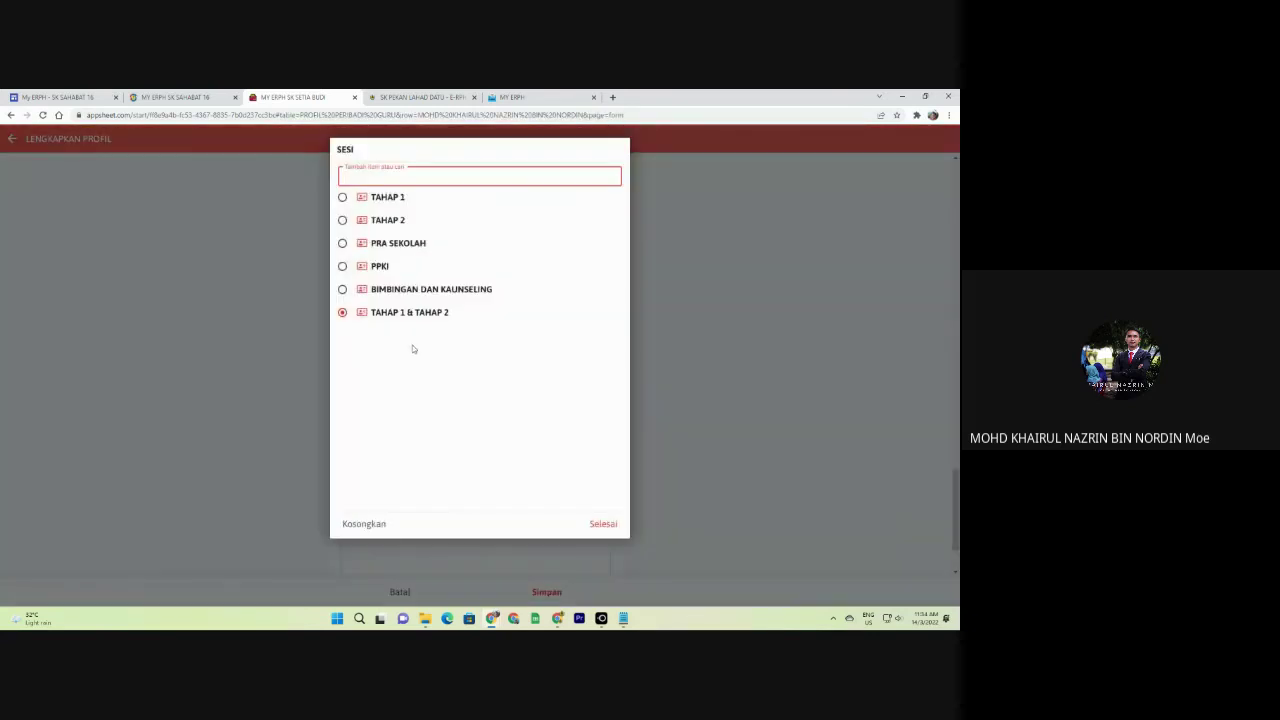
pyautogui.click(364, 523)
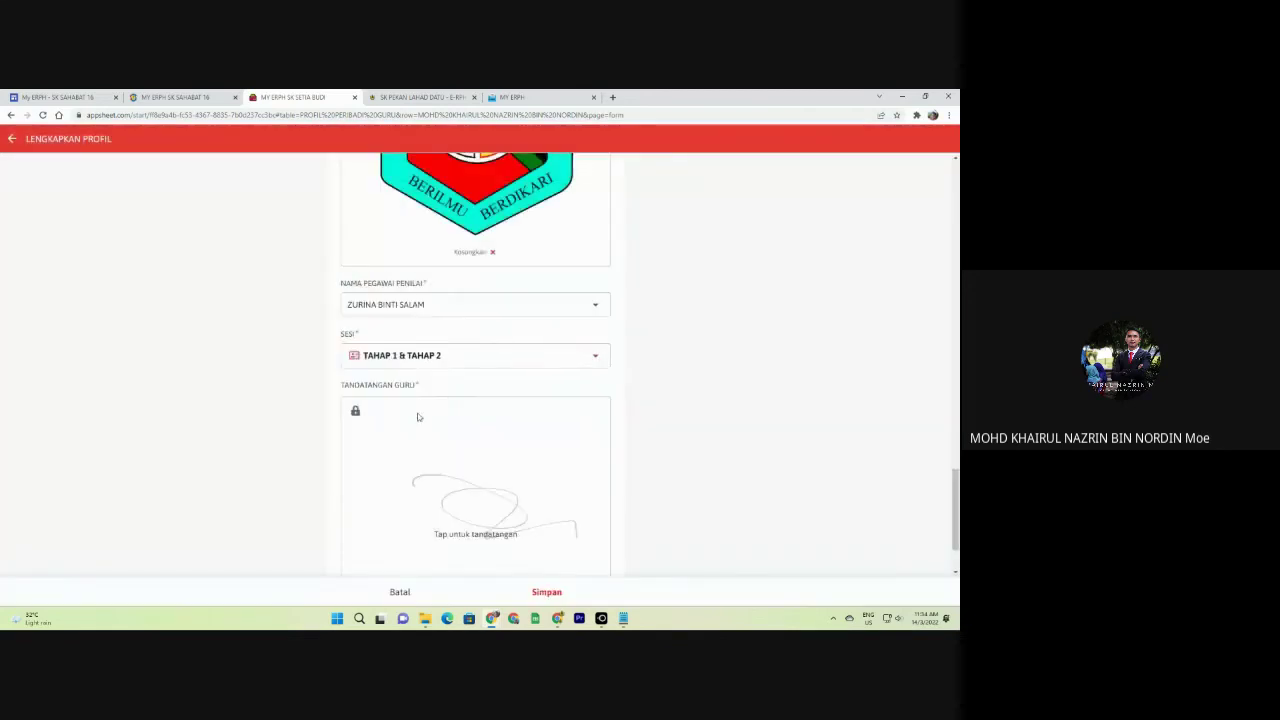
pyautogui.click(425, 358)
pyautogui.click(387, 198)
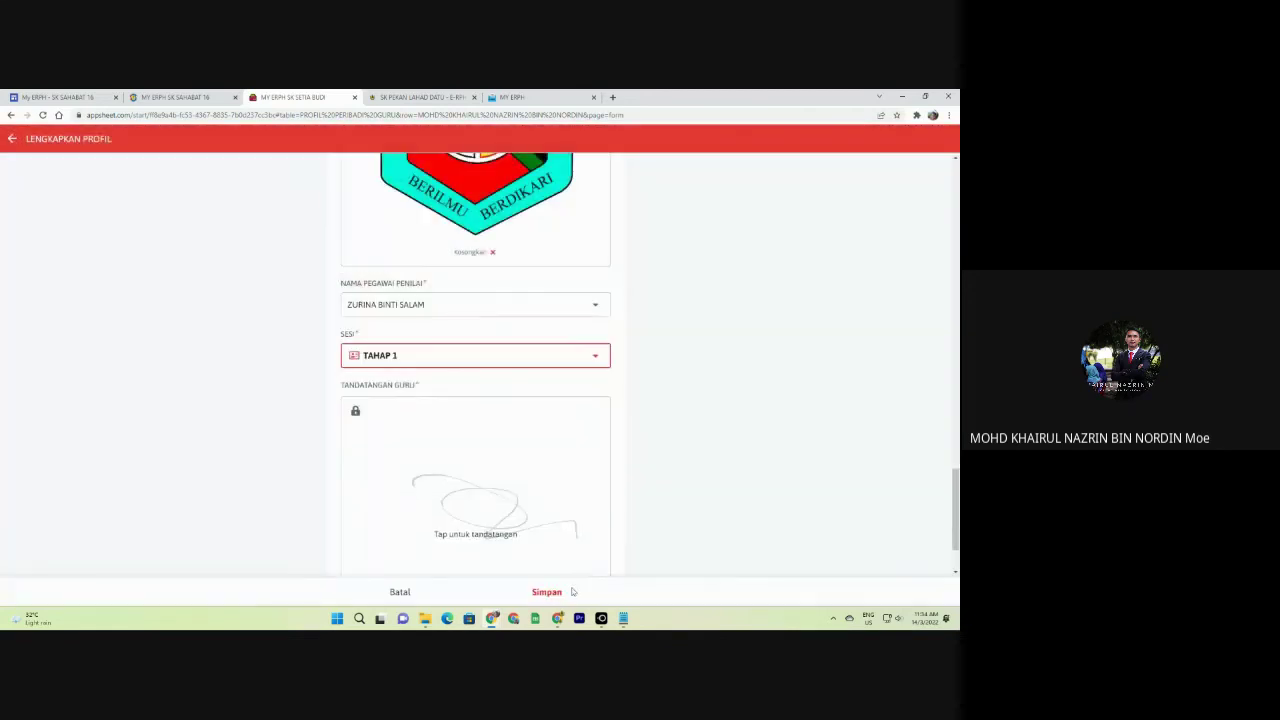
pyautogui.click(549, 592)
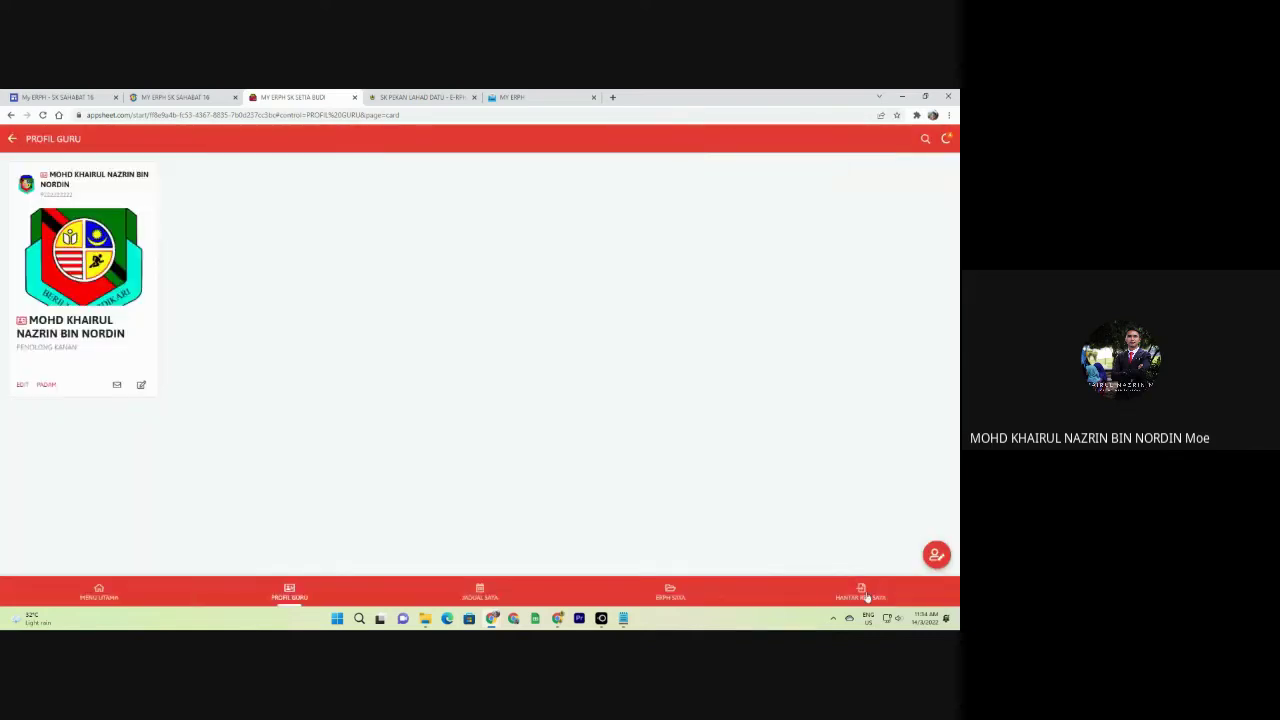
pyautogui.click(866, 592)
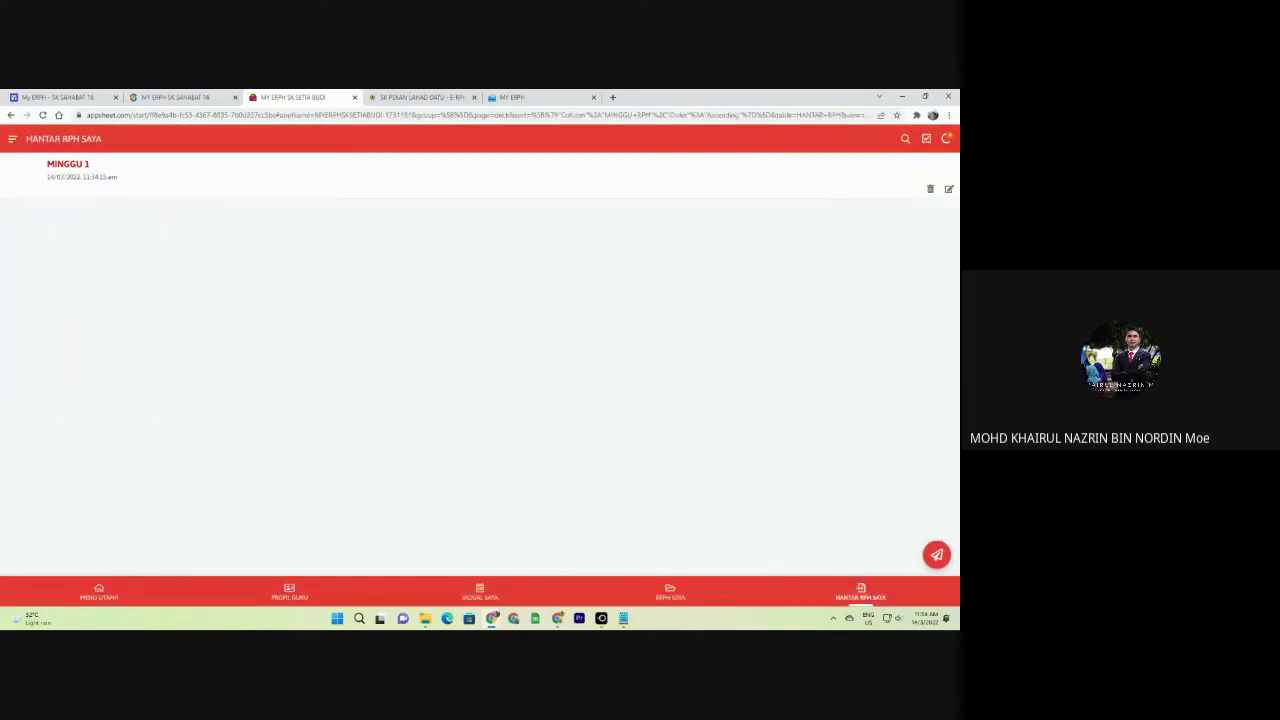
# View the MINGGU 1 submission details, check LetsView, then bring the browser app back.
pyautogui.click(192, 176)
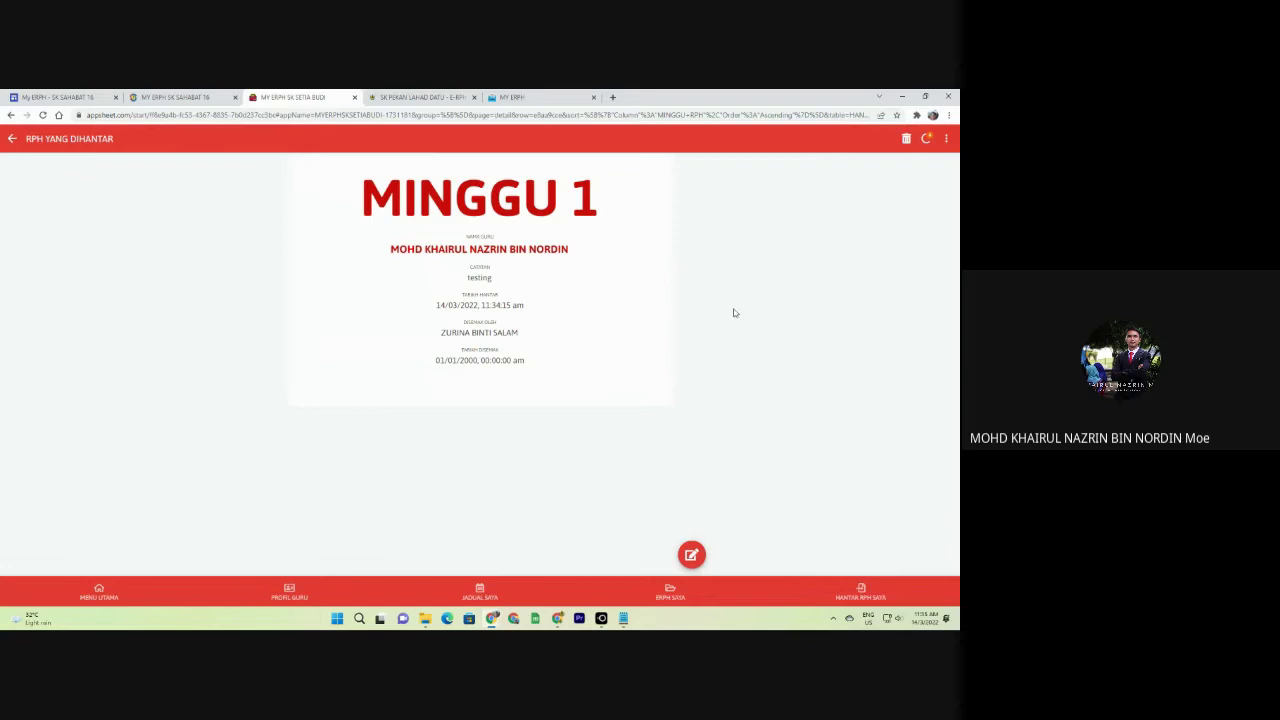
pyautogui.click(603, 616)
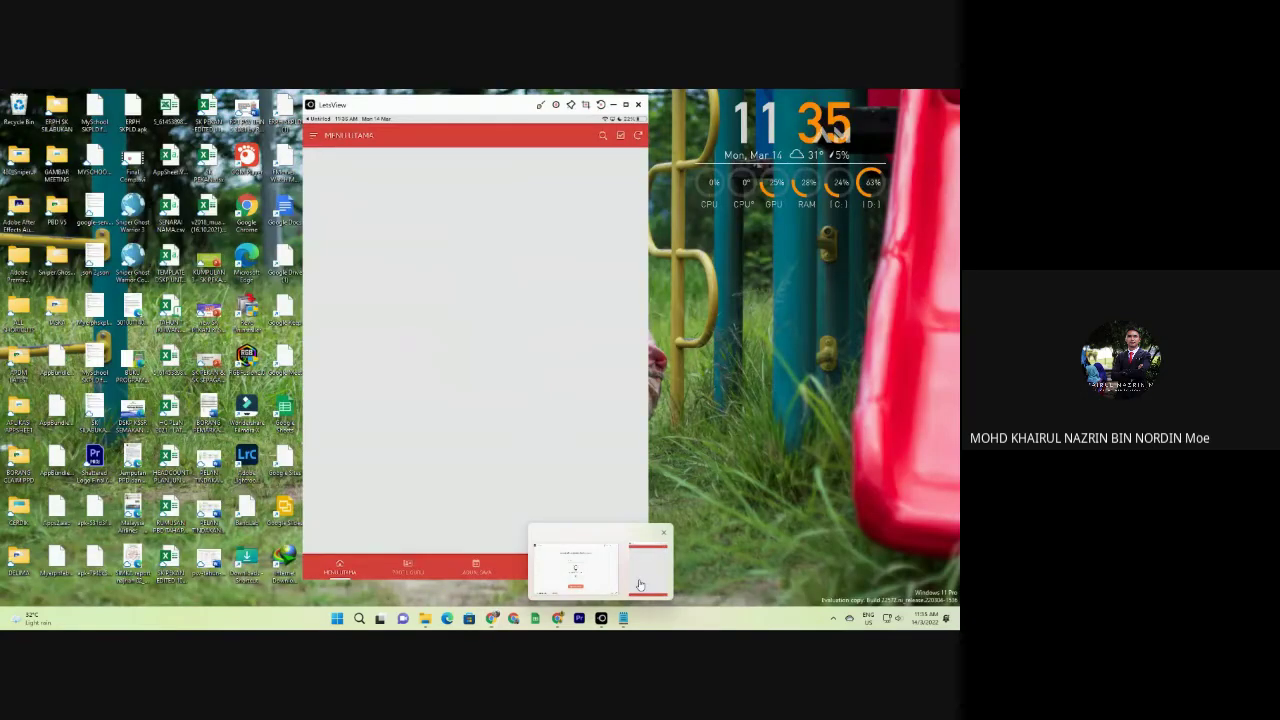
pyautogui.click(640, 584)
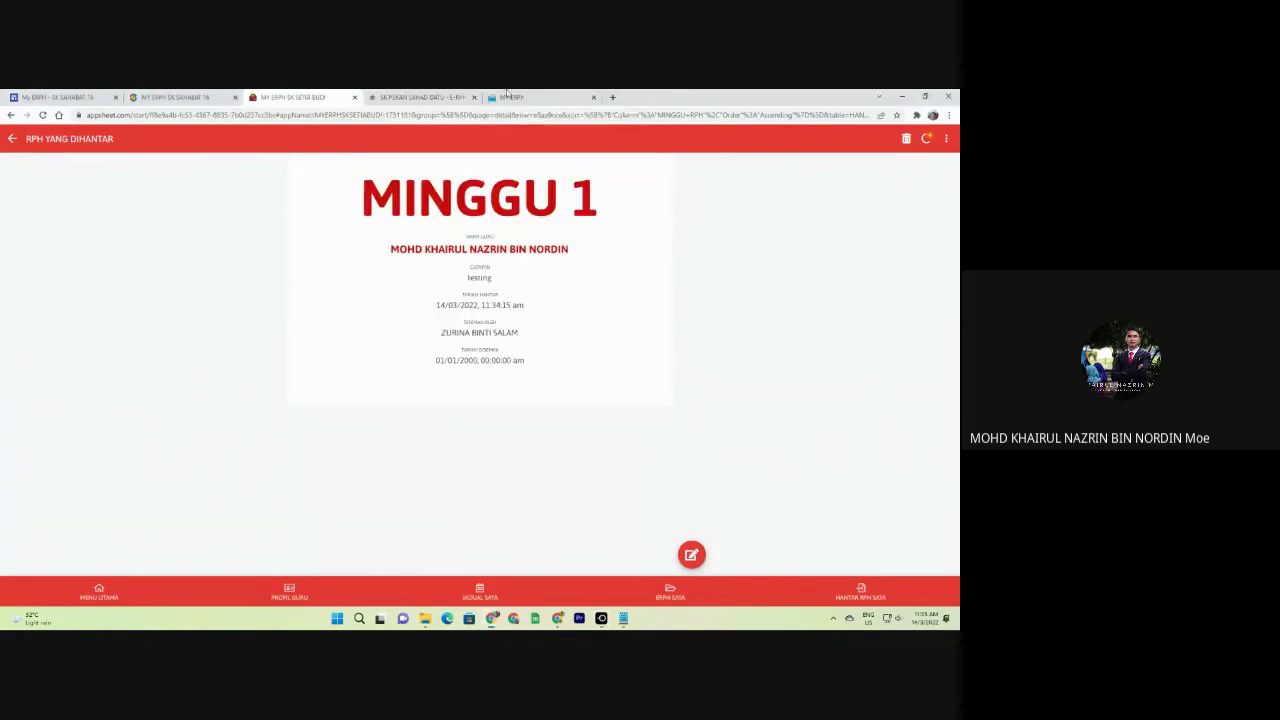
# Start a new RPH submission for MINGGU 43 with DISEMAK OLEH set to BOSS.
pyautogui.click(858, 592)
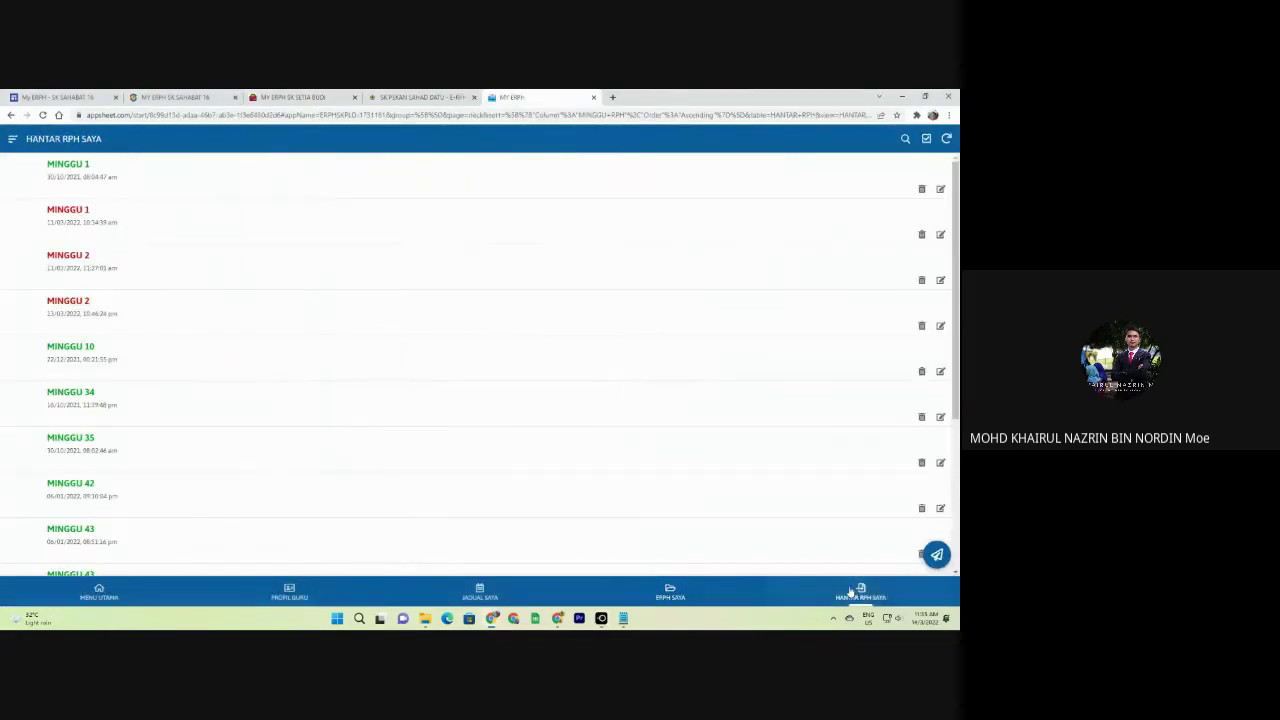
pyautogui.click(934, 553)
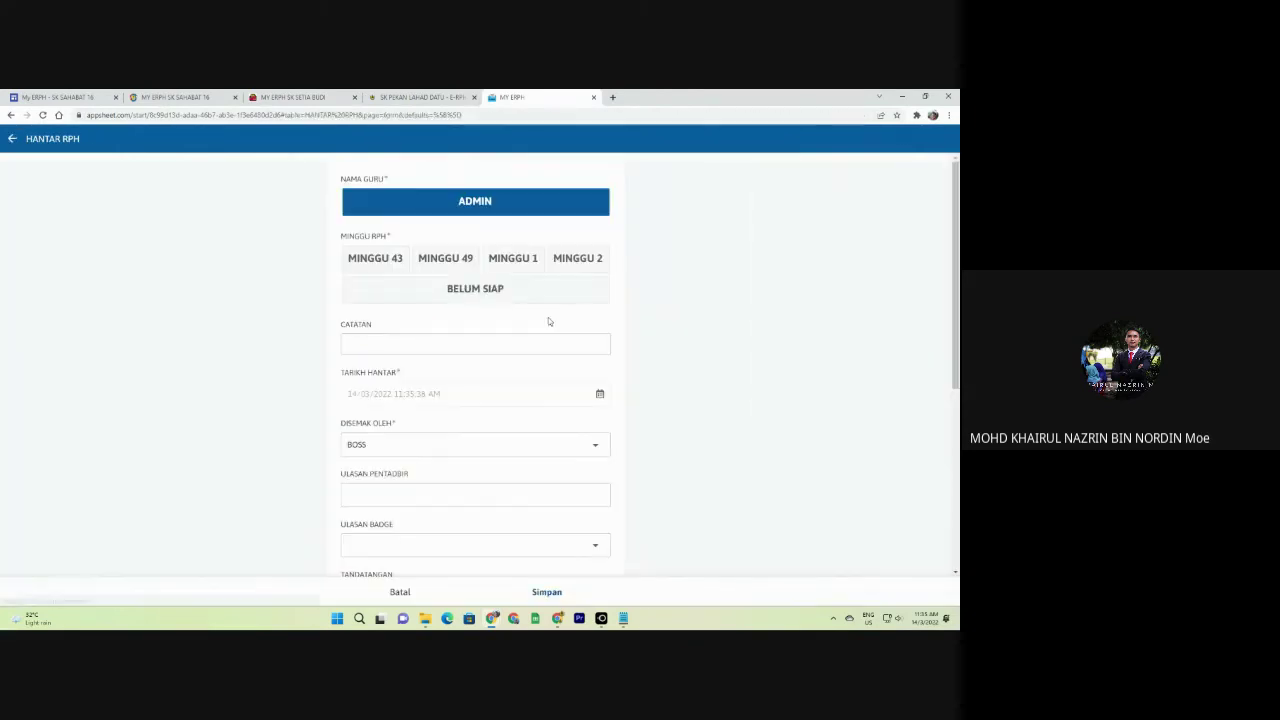
pyautogui.click(491, 289)
pyautogui.click(372, 258)
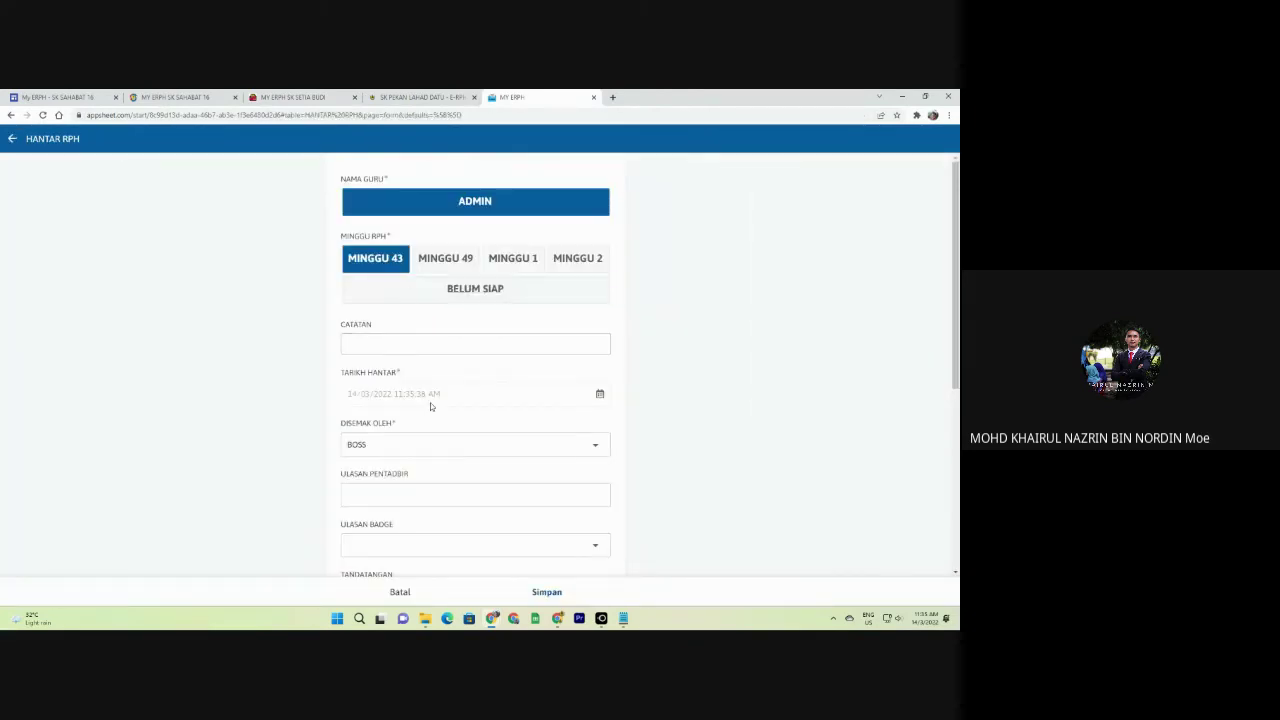
pyautogui.scroll(-3, 430, 404)
pyautogui.click(368, 293)
pyautogui.click(365, 336)
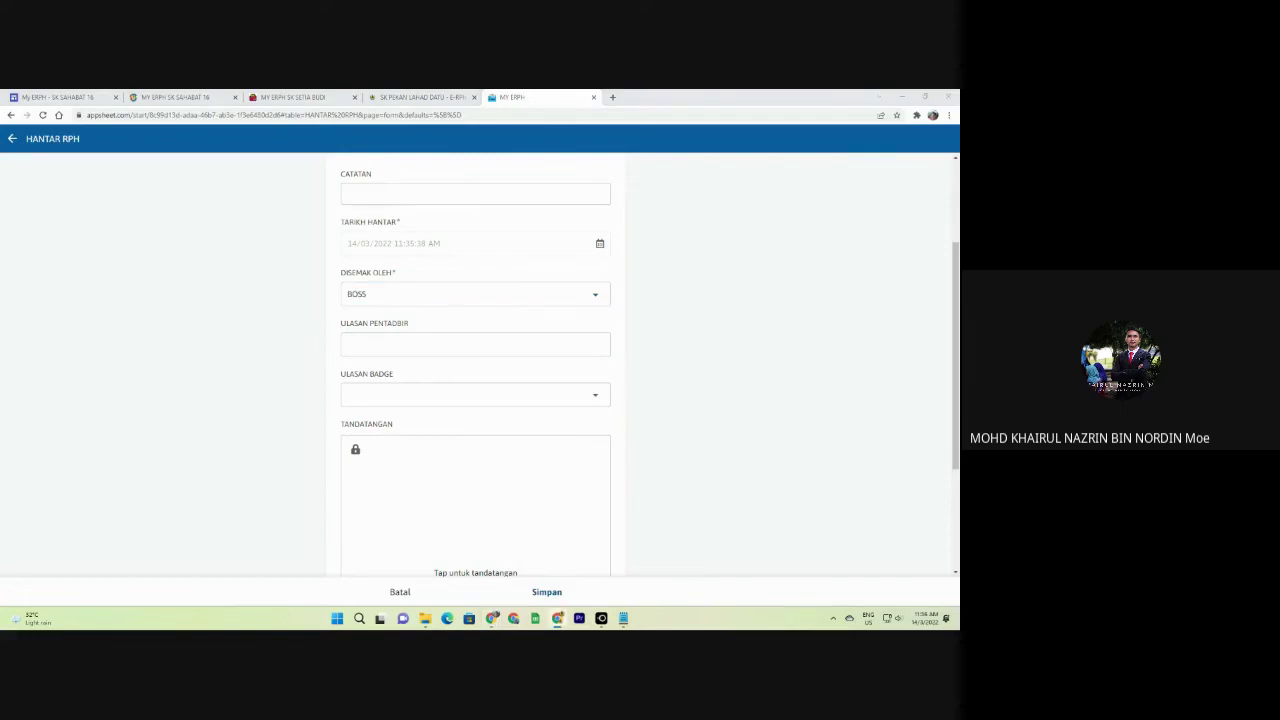
# Bring the Gmail window on screen, maximise it, and scroll the inbox.
pyautogui.moveTo(959, 372); pyautogui.dragTo(620, 204)
pyautogui.doubleClick(620, 204)
pyautogui.scroll(-4, 623, 248)
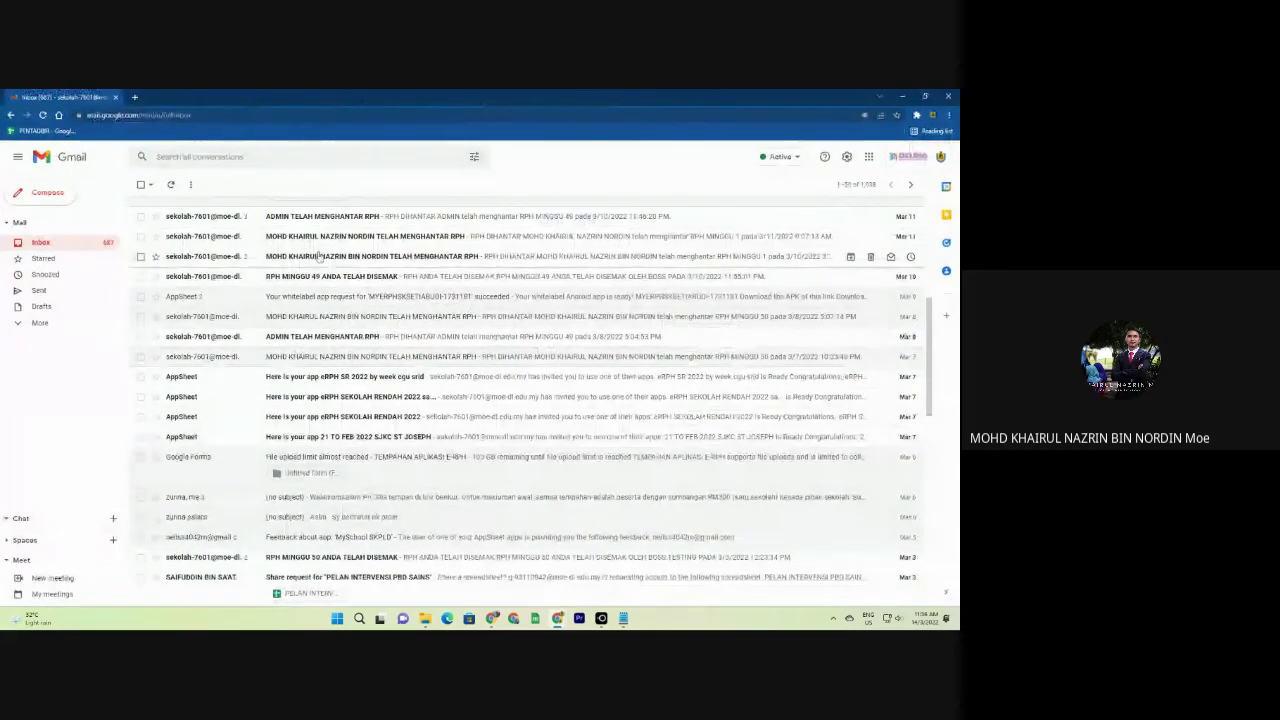
# Read the 'TELAH MENGHANTAR RPH' email conversation, then minimise Gmail.
pyautogui.click(493, 260)
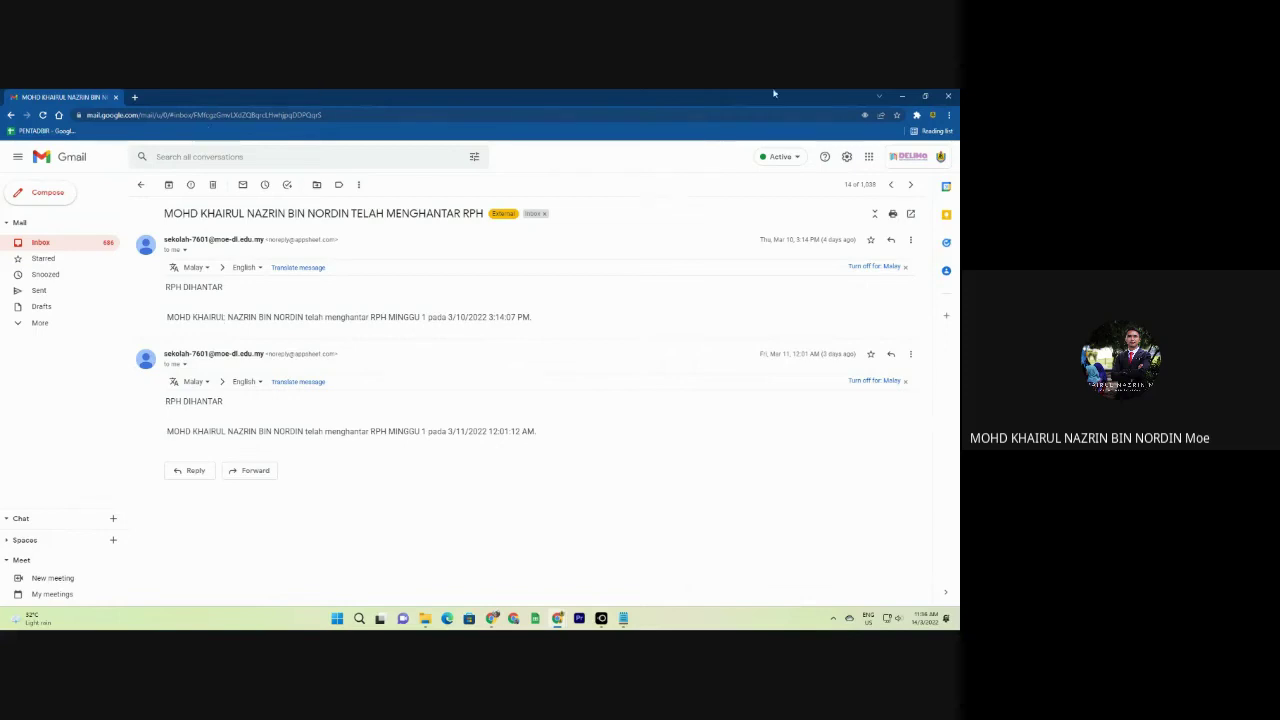
pyautogui.click(902, 96)
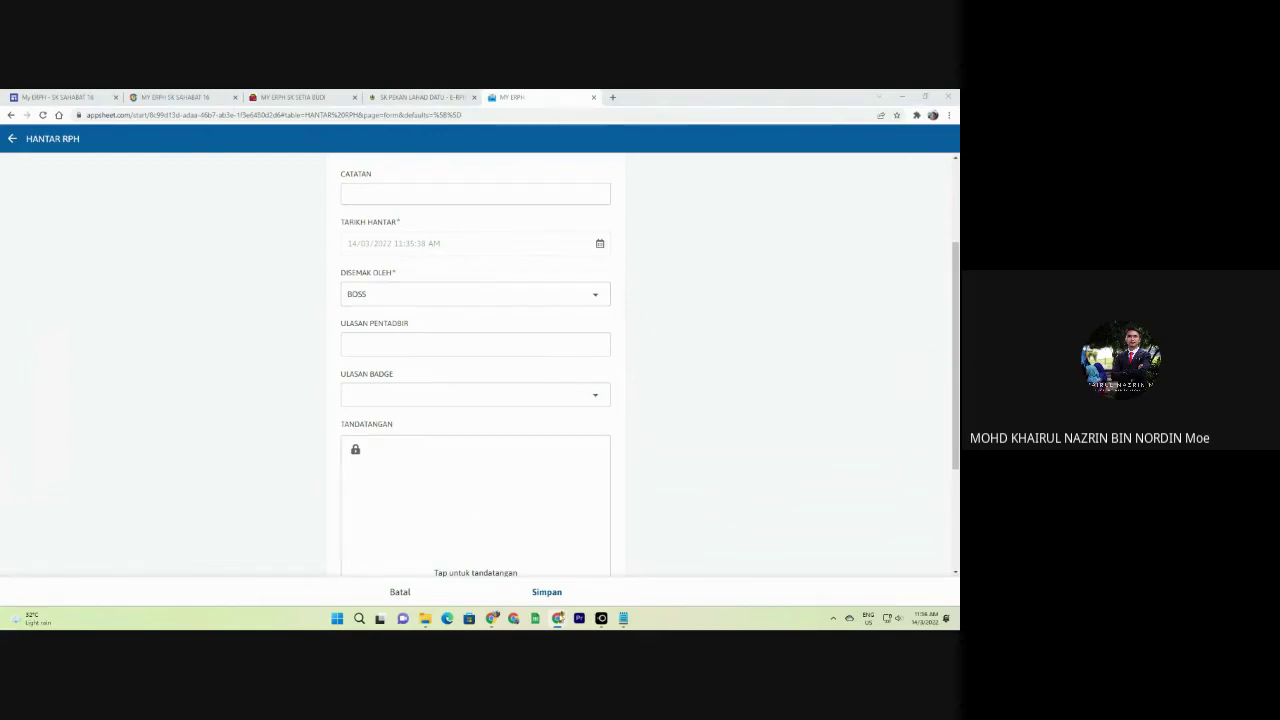
# Arrange the browser on the left and the LetsView tablet mirror on the right.
pyautogui.moveTo(601, 618)
pyautogui.click(642, 587)
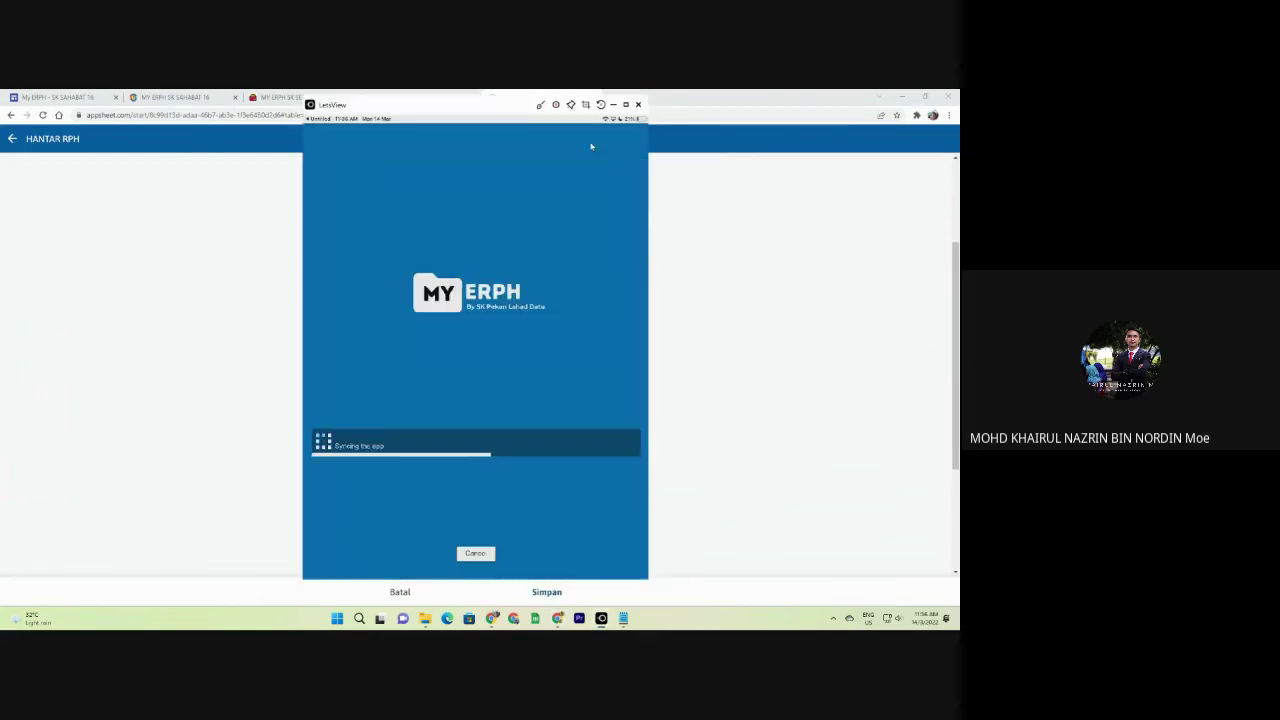
pyautogui.moveTo(488, 108); pyautogui.dragTo(740, 130)
pyautogui.doubleClick(722, 94)
pyautogui.moveTo(490, 165); pyautogui.dragTo(0, 232)
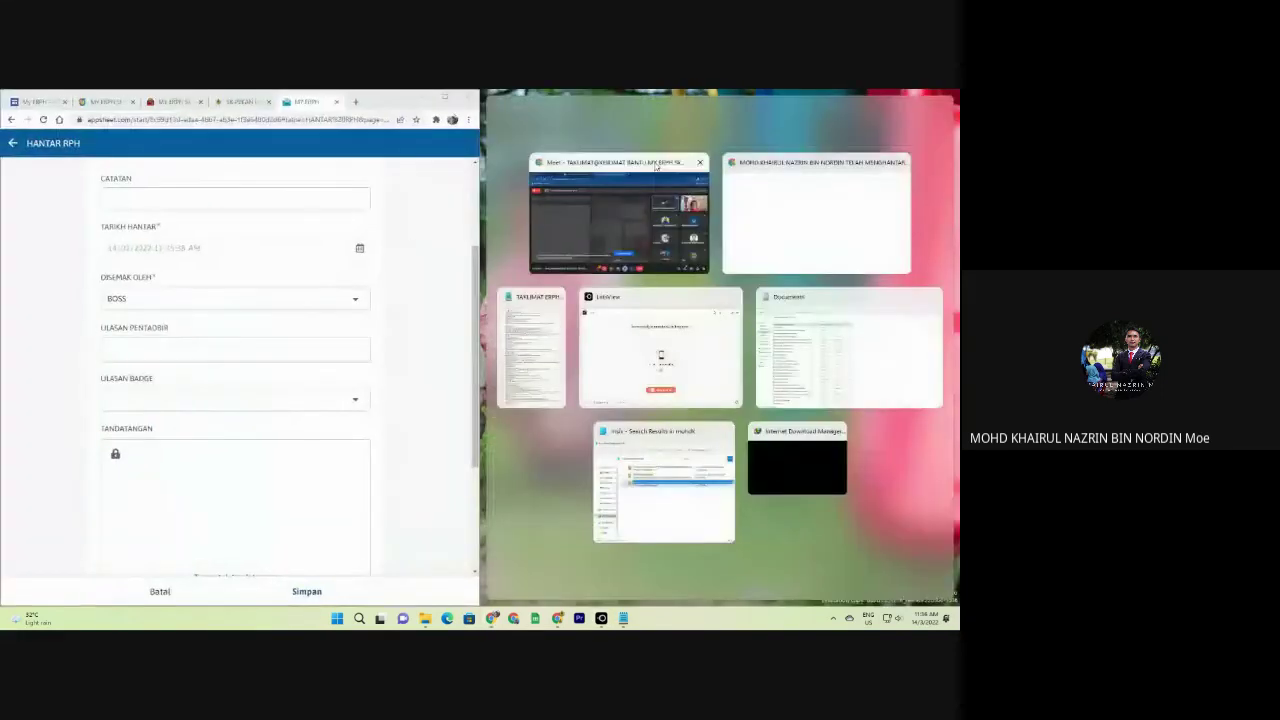
pyautogui.click(613, 359)
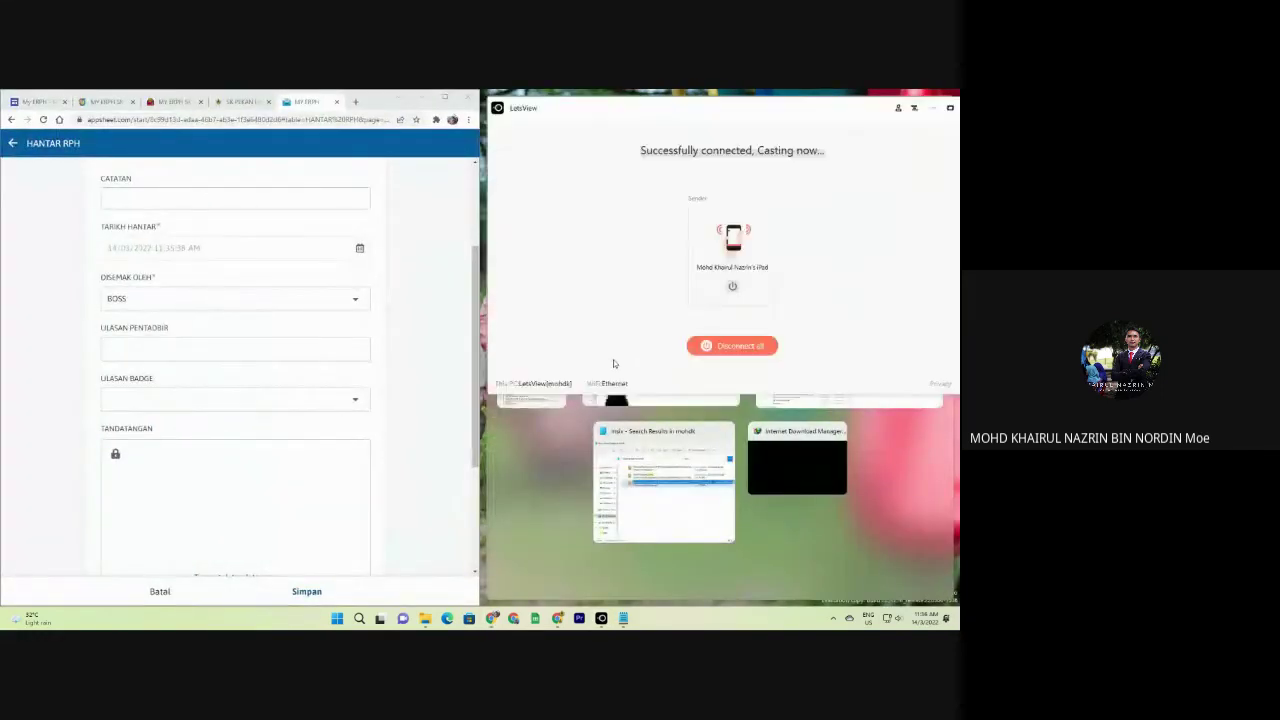
pyautogui.moveTo(601, 618)
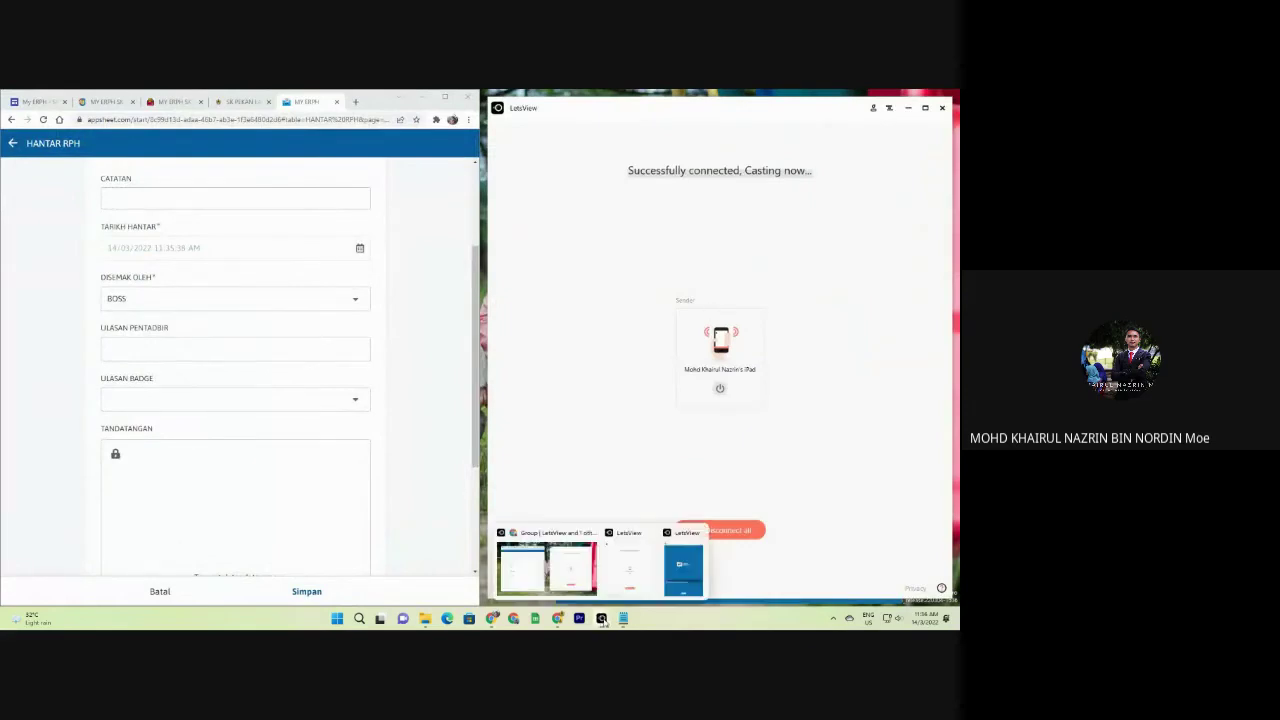
pyautogui.click(684, 568)
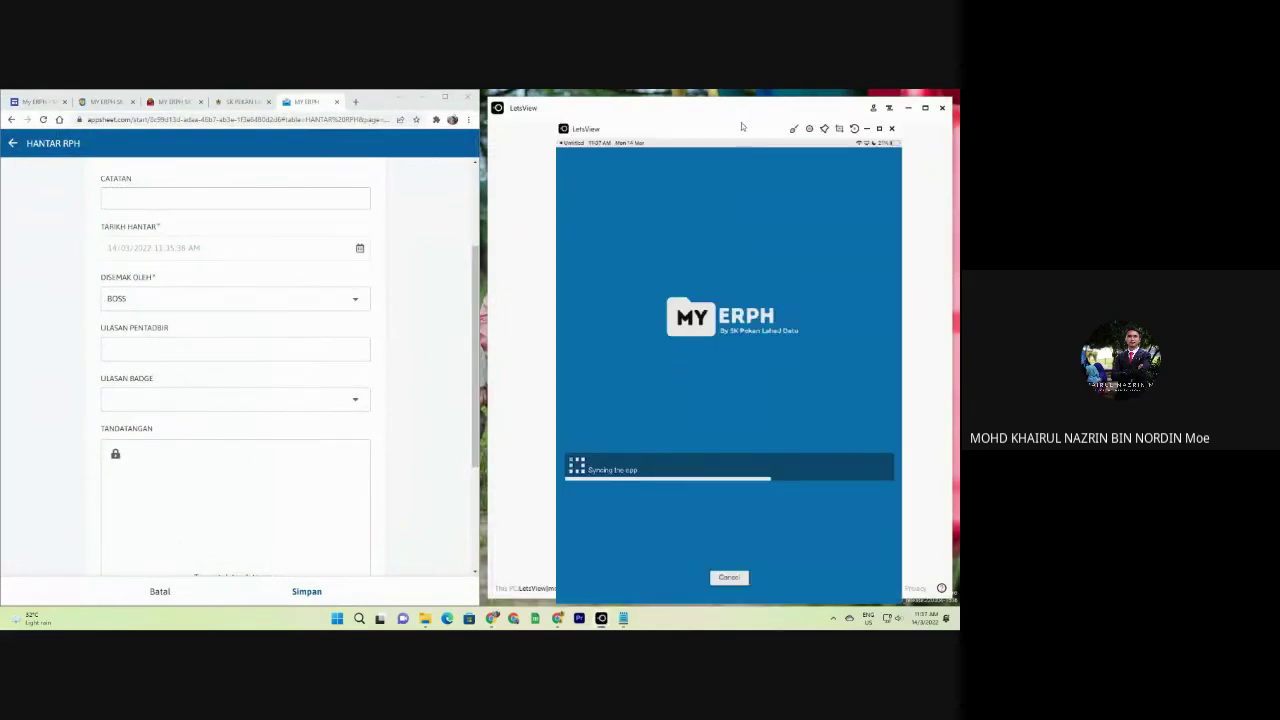
pyautogui.moveTo(731, 137); pyautogui.dragTo(693, 133)
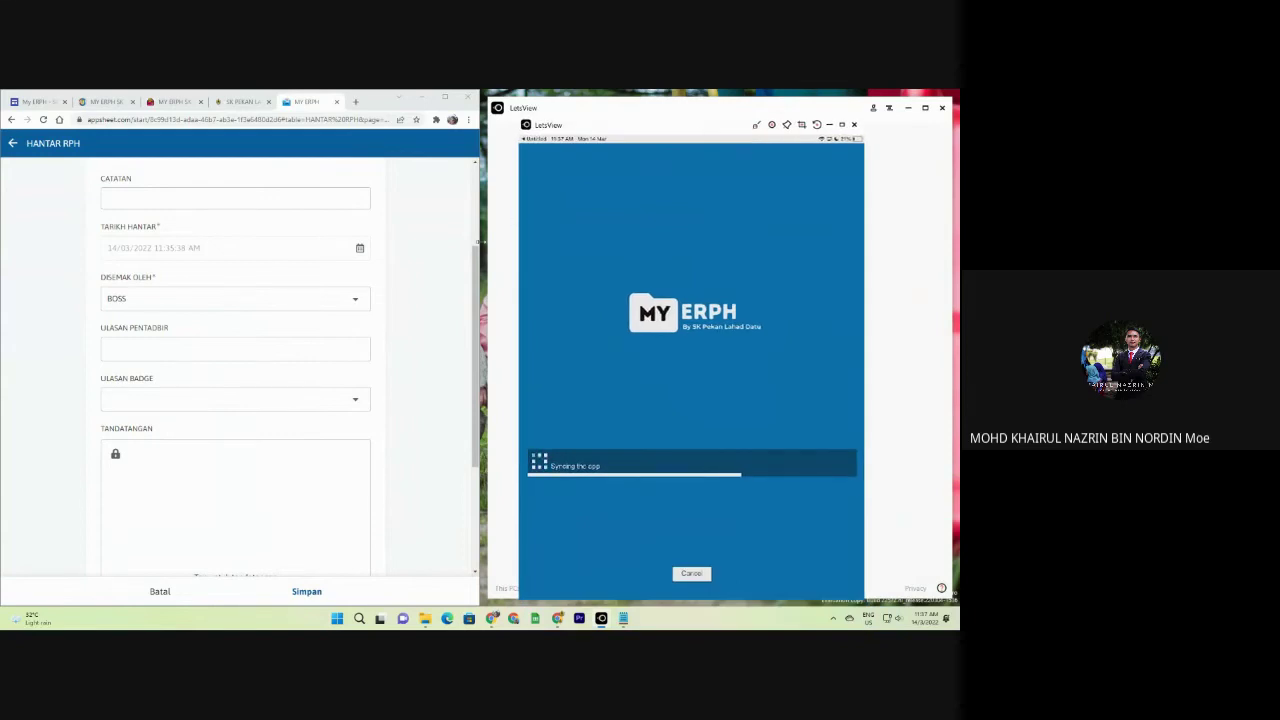
# Let the mirror sync, save the MINGGU 43 RPH submission, sync, and maximise the browser.
pyautogui.scroll(3, 177, 277)
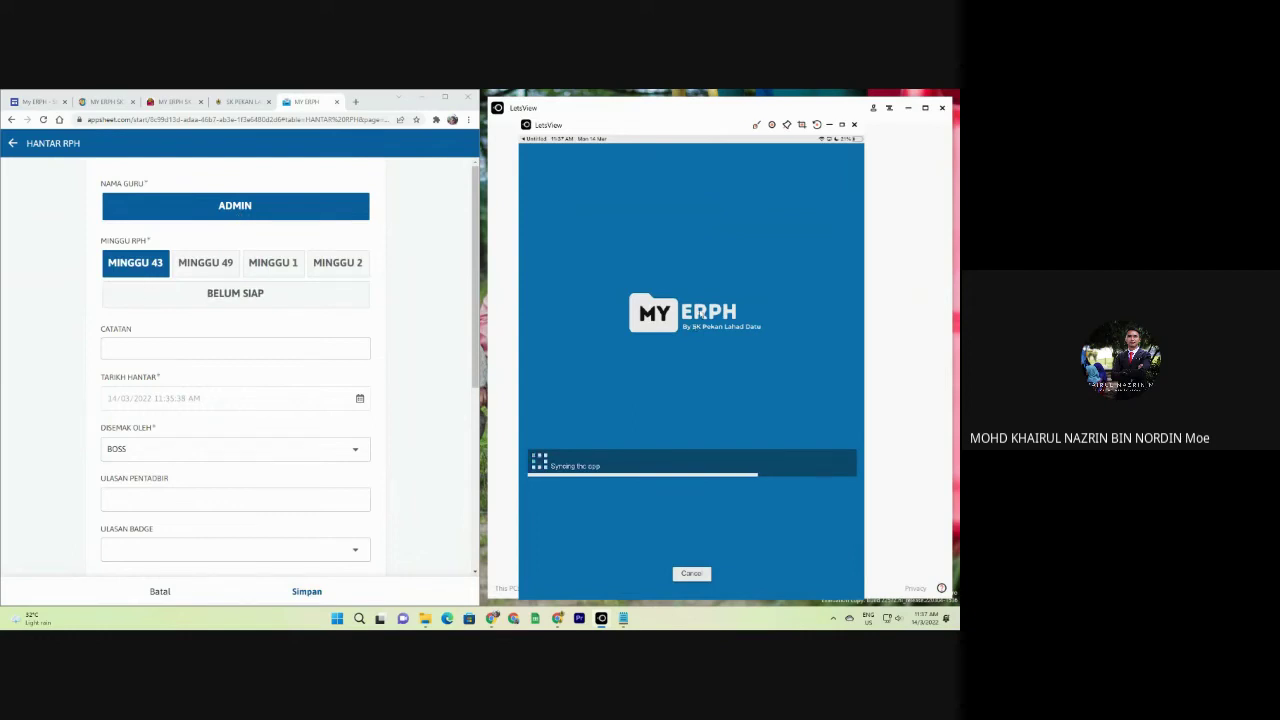
pyautogui.scroll(-3, 278, 327)
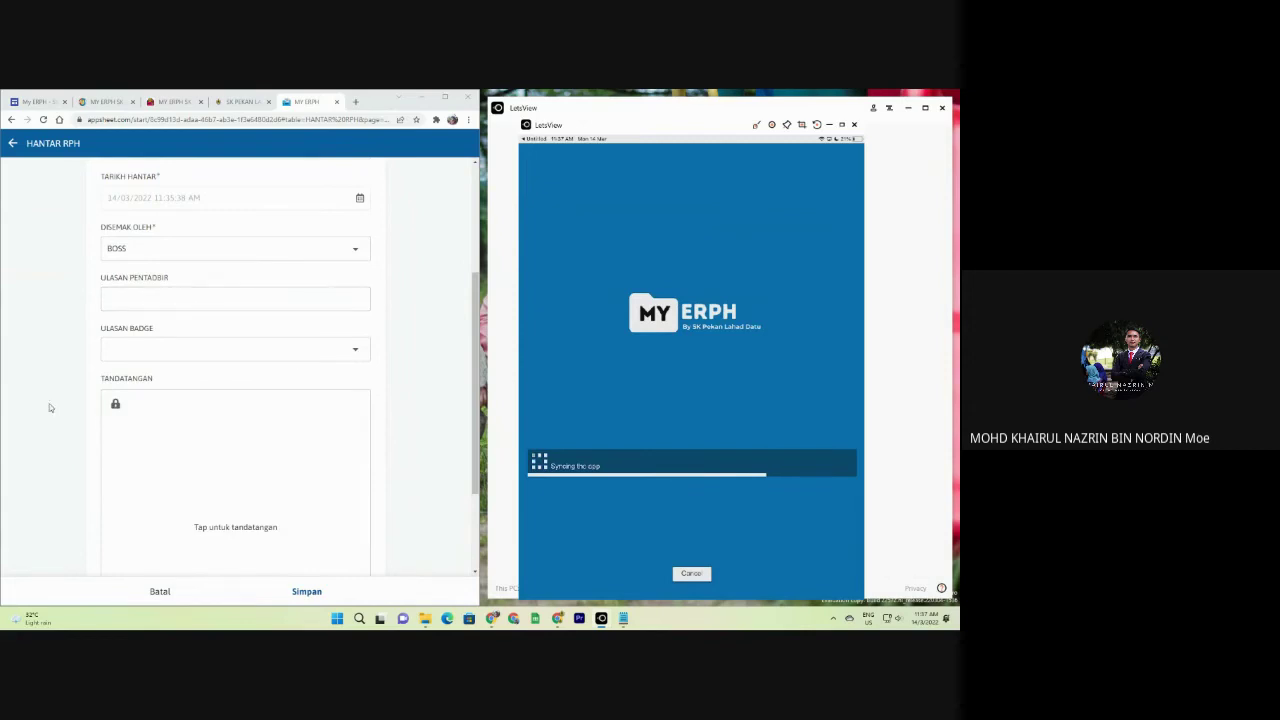
pyautogui.scroll(1, 210, 270)
pyautogui.scroll(2, 240, 400)
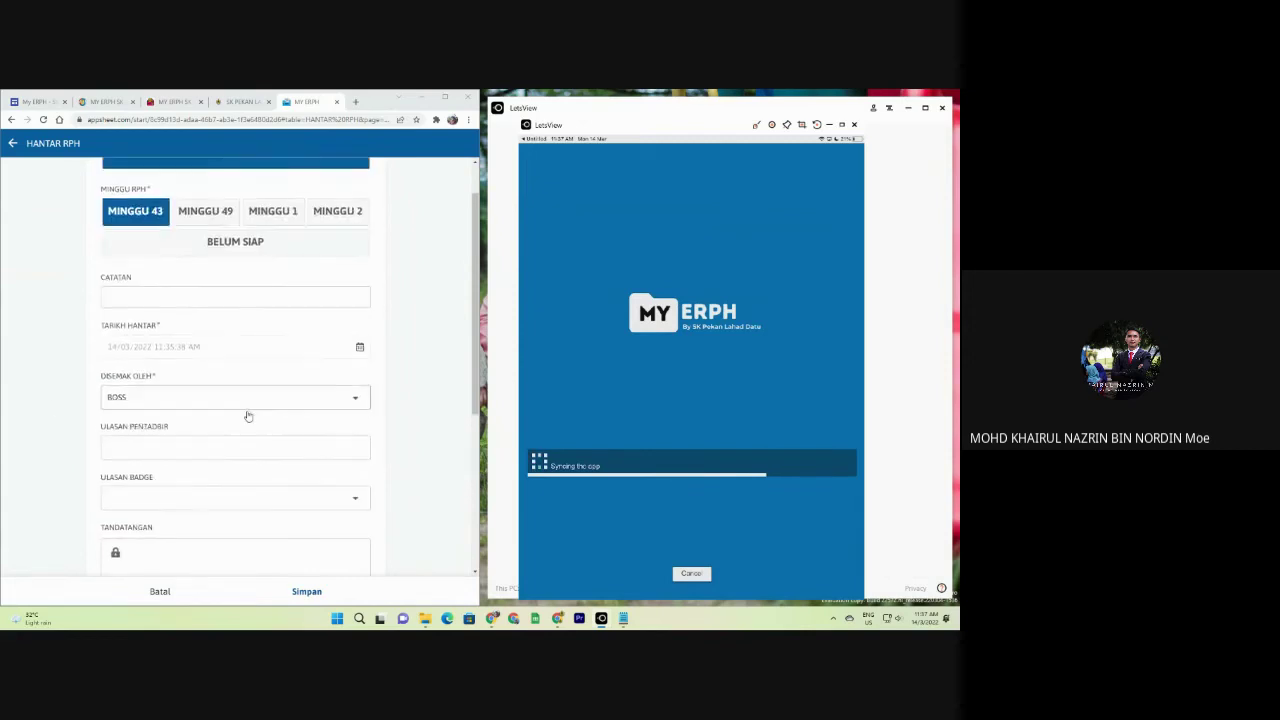
pyautogui.scroll(-2, 226, 397)
pyautogui.scroll(-2, 190, 430)
pyautogui.scroll(-2, 160, 476)
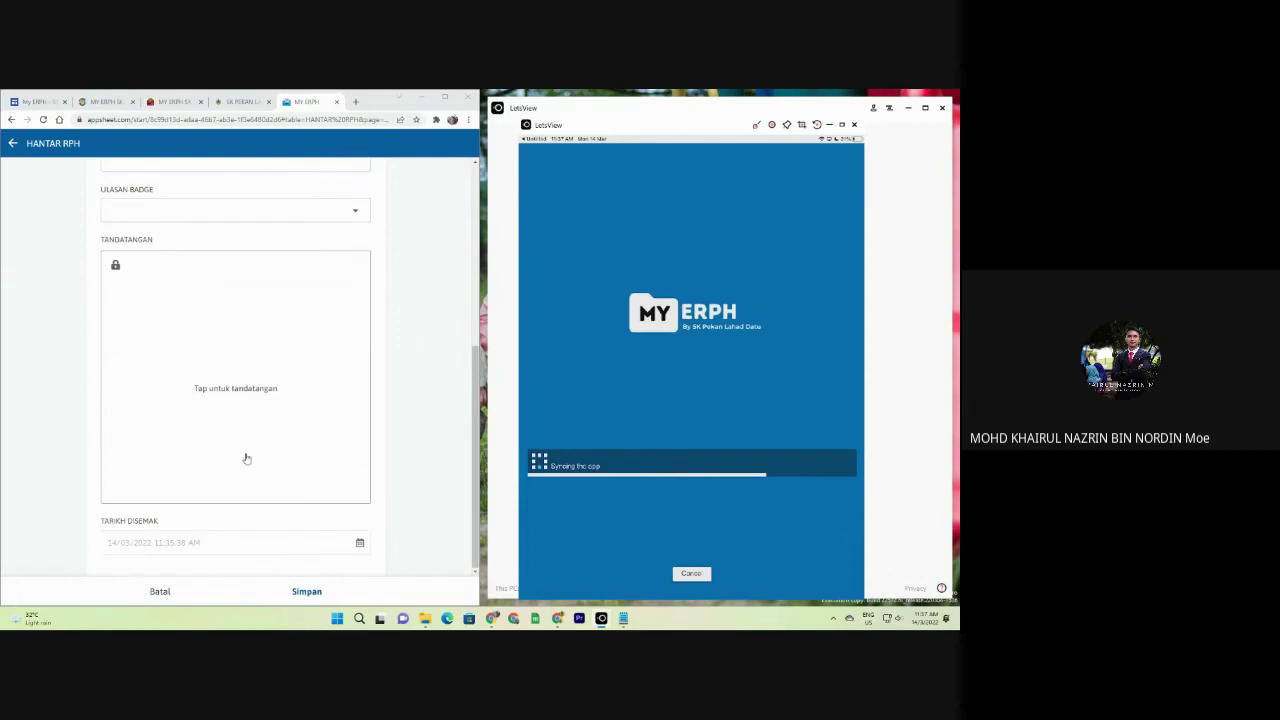
pyautogui.scroll(1, 290, 424)
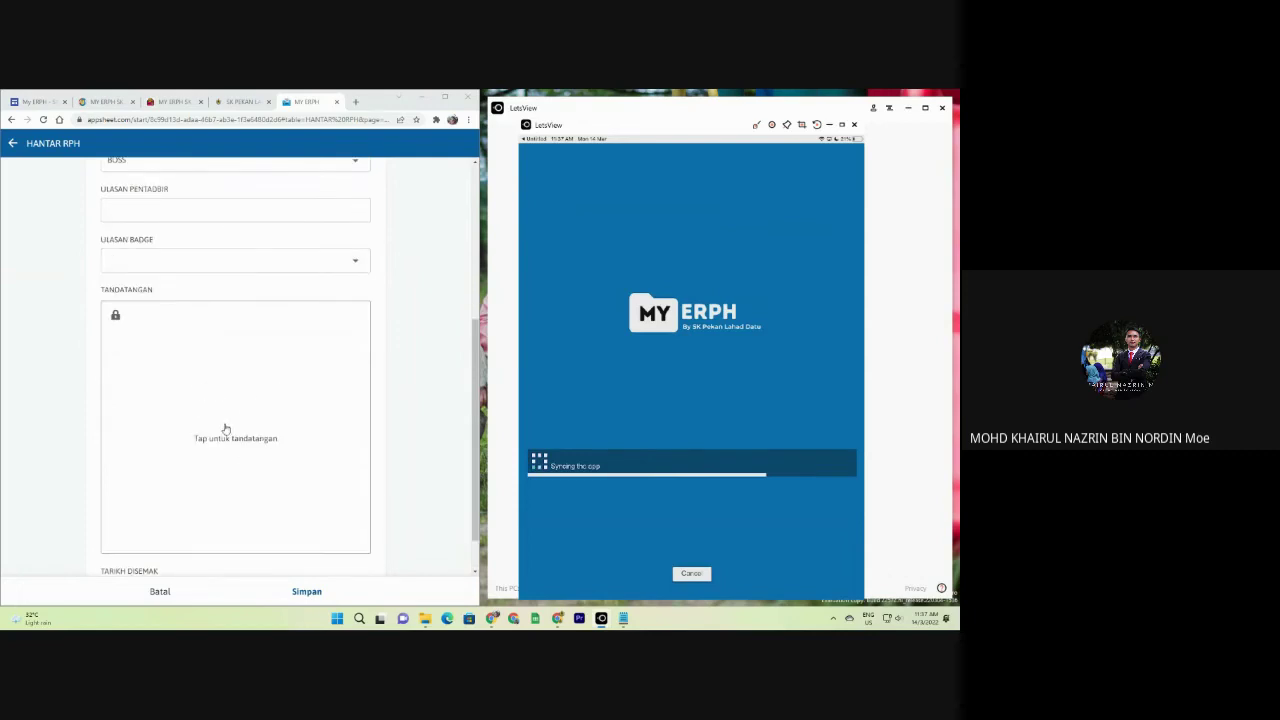
pyautogui.scroll(1, 215, 414)
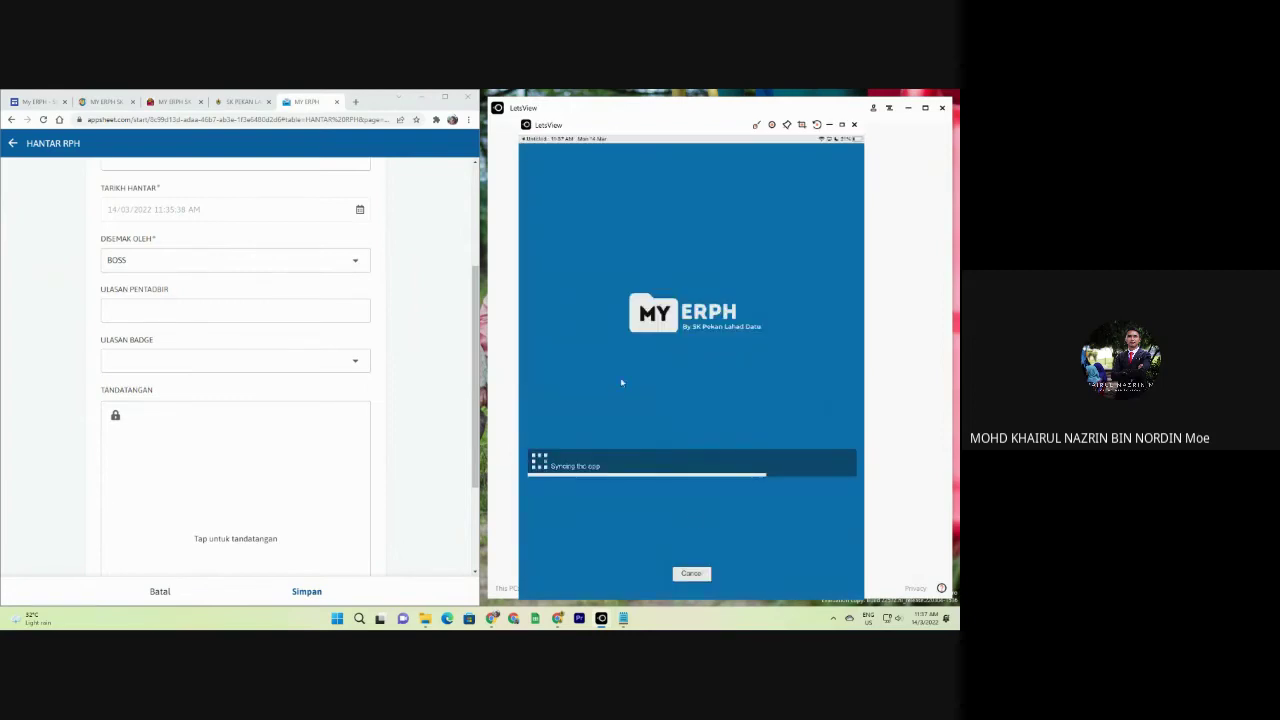
pyautogui.scroll(3, 228, 336)
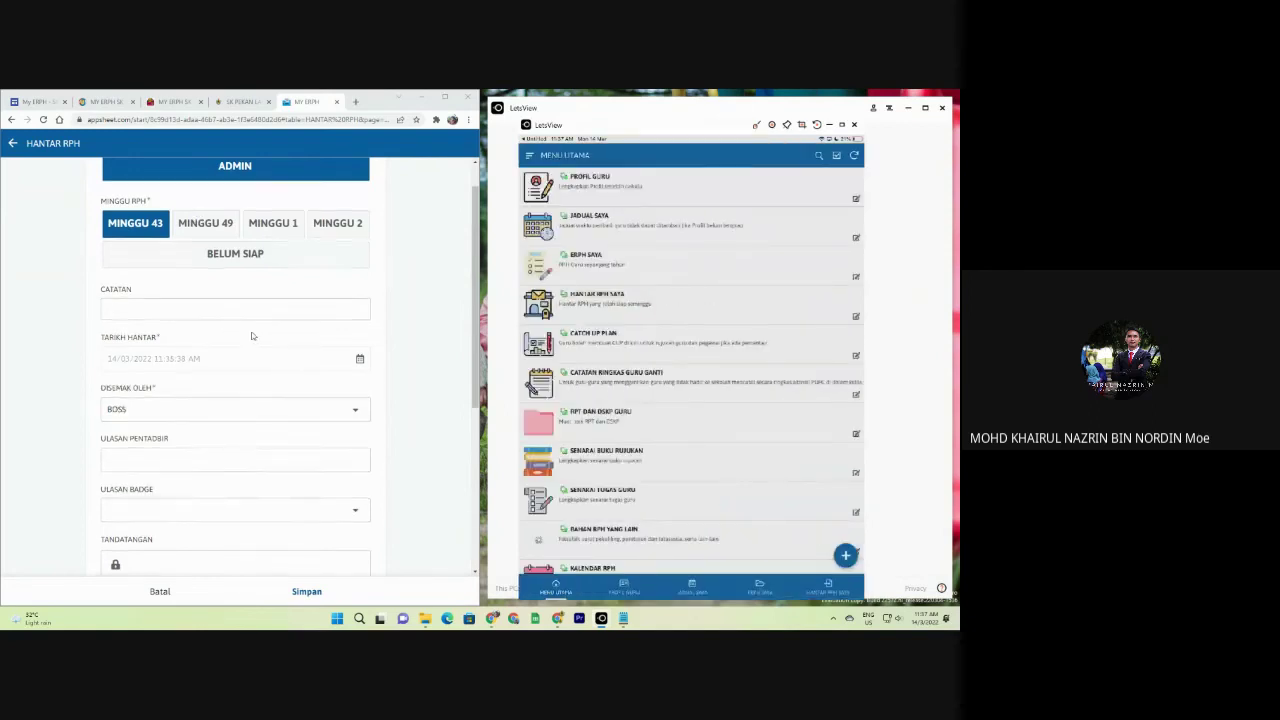
pyautogui.scroll(1, 236, 318)
pyautogui.scroll(-2, 131, 340)
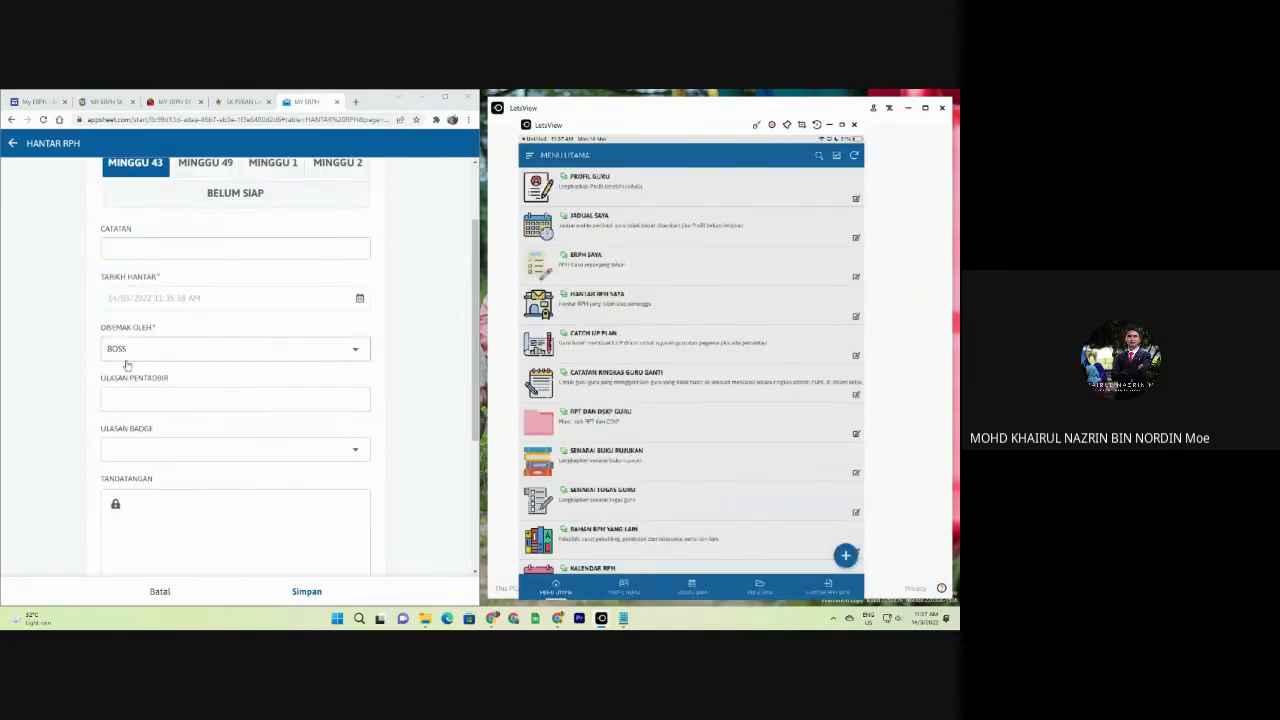
pyautogui.click(306, 591)
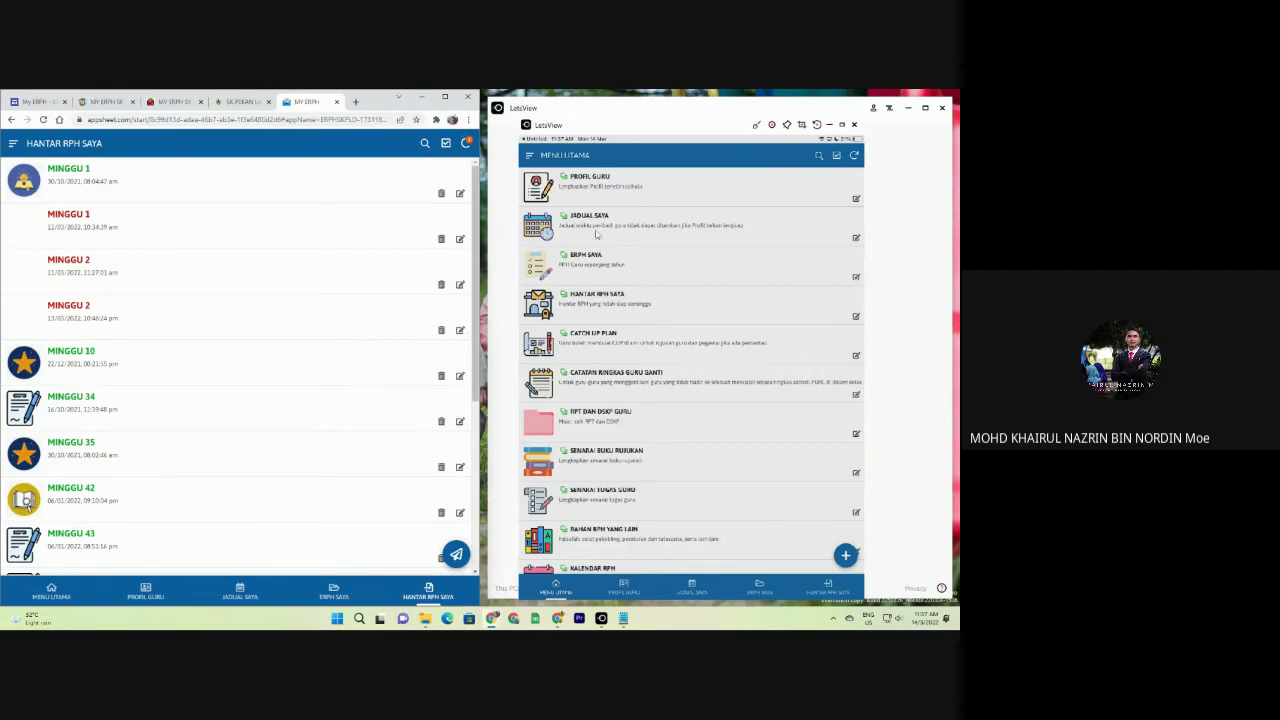
pyautogui.click(464, 147)
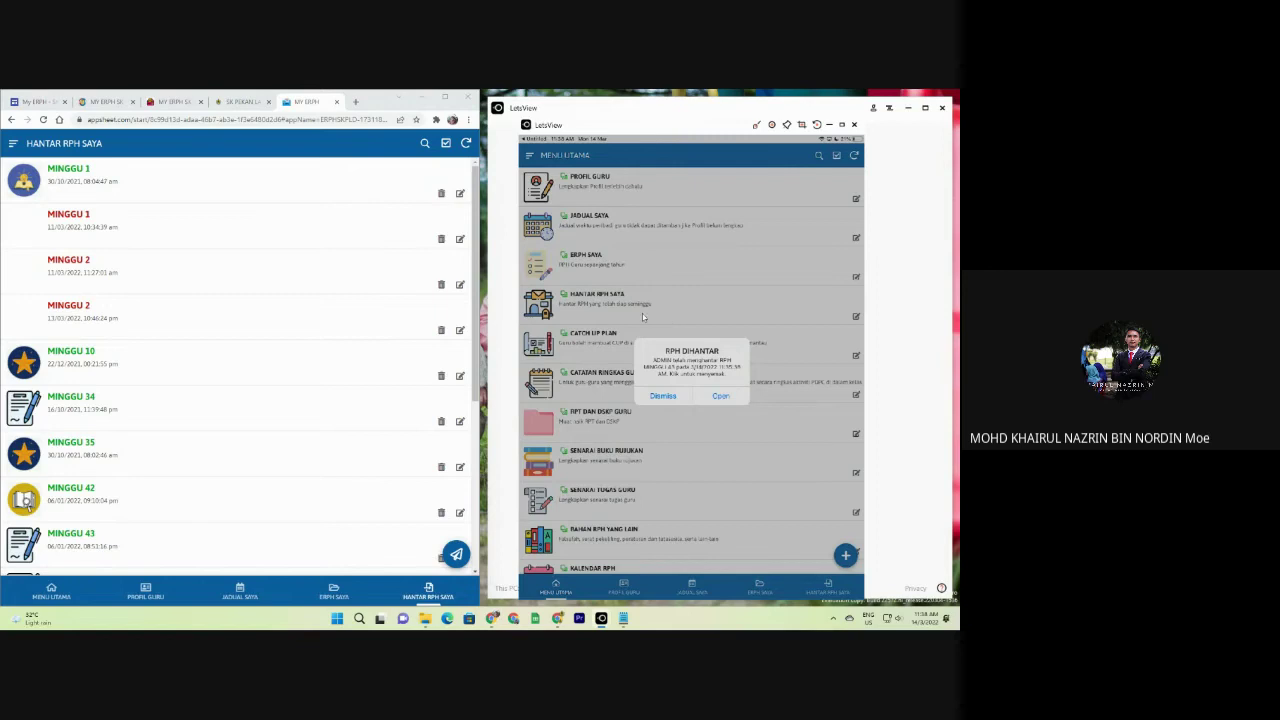
pyautogui.click(444, 98)
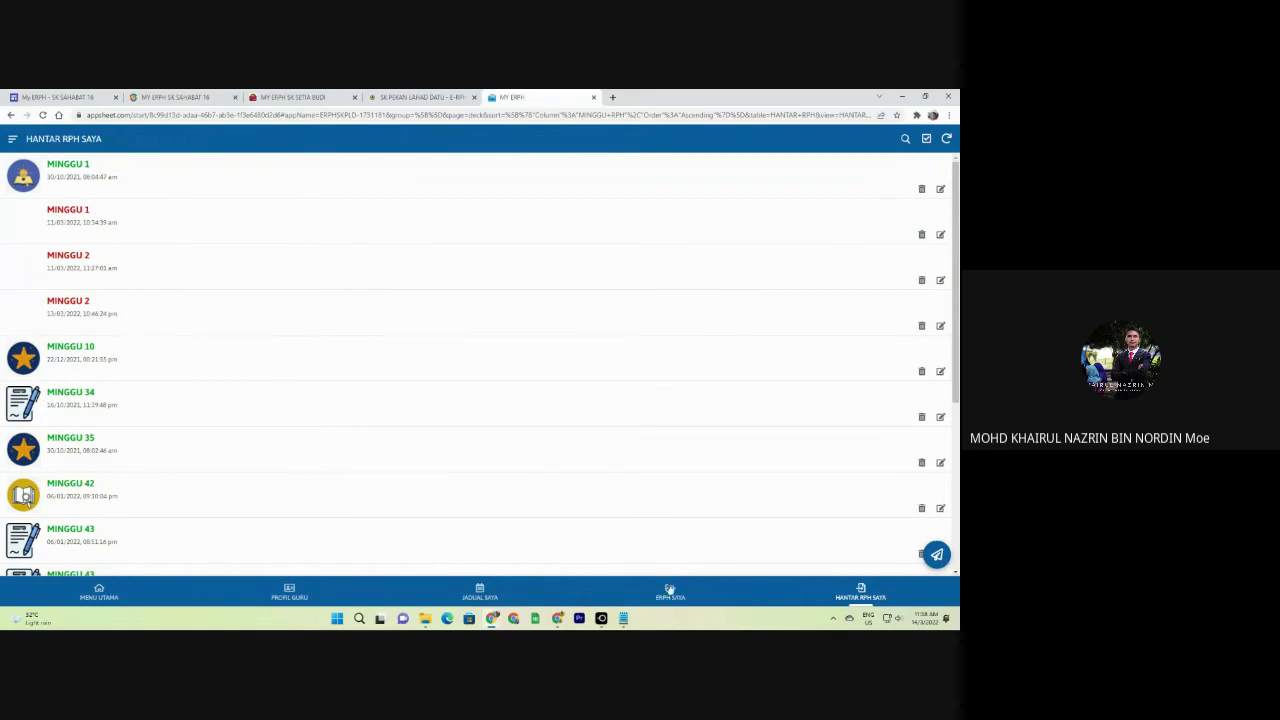
# Reset and discard the local changes in the MY ERPH SK SETIA BUDI app from its side menu.
pyautogui.click(100, 592)
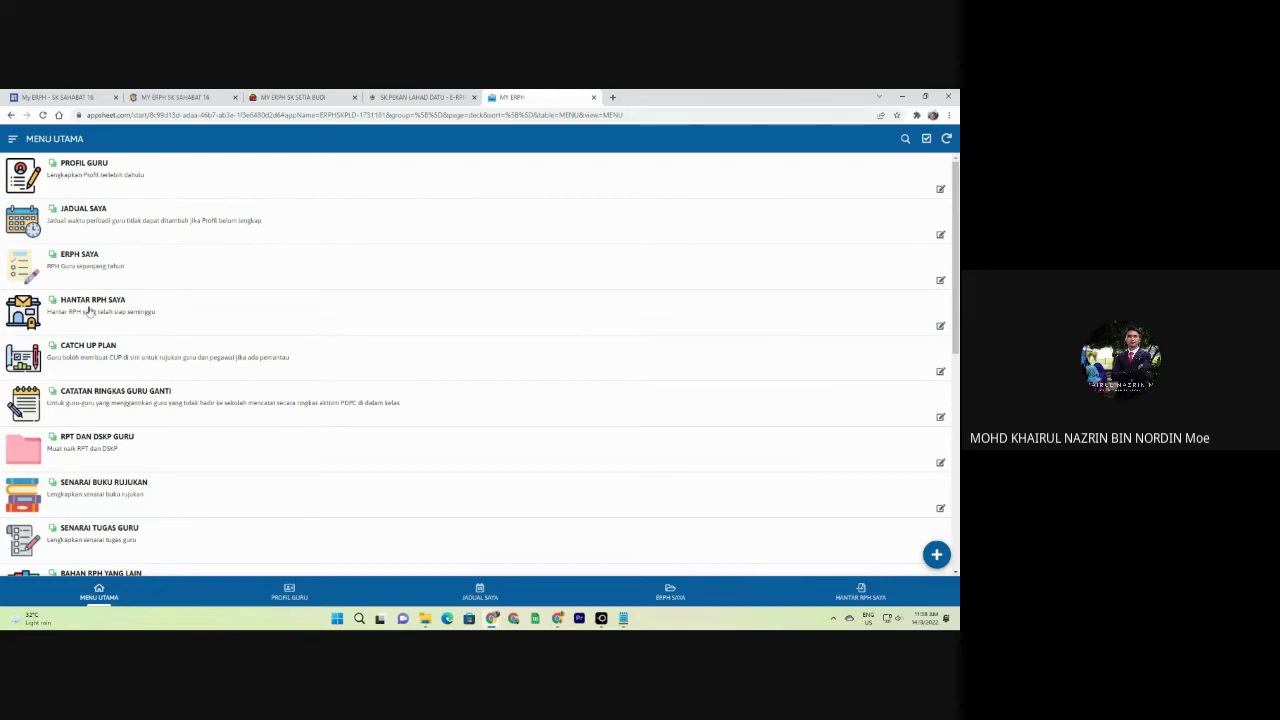
pyautogui.scroll(-3, 116, 285)
pyautogui.click(292, 98)
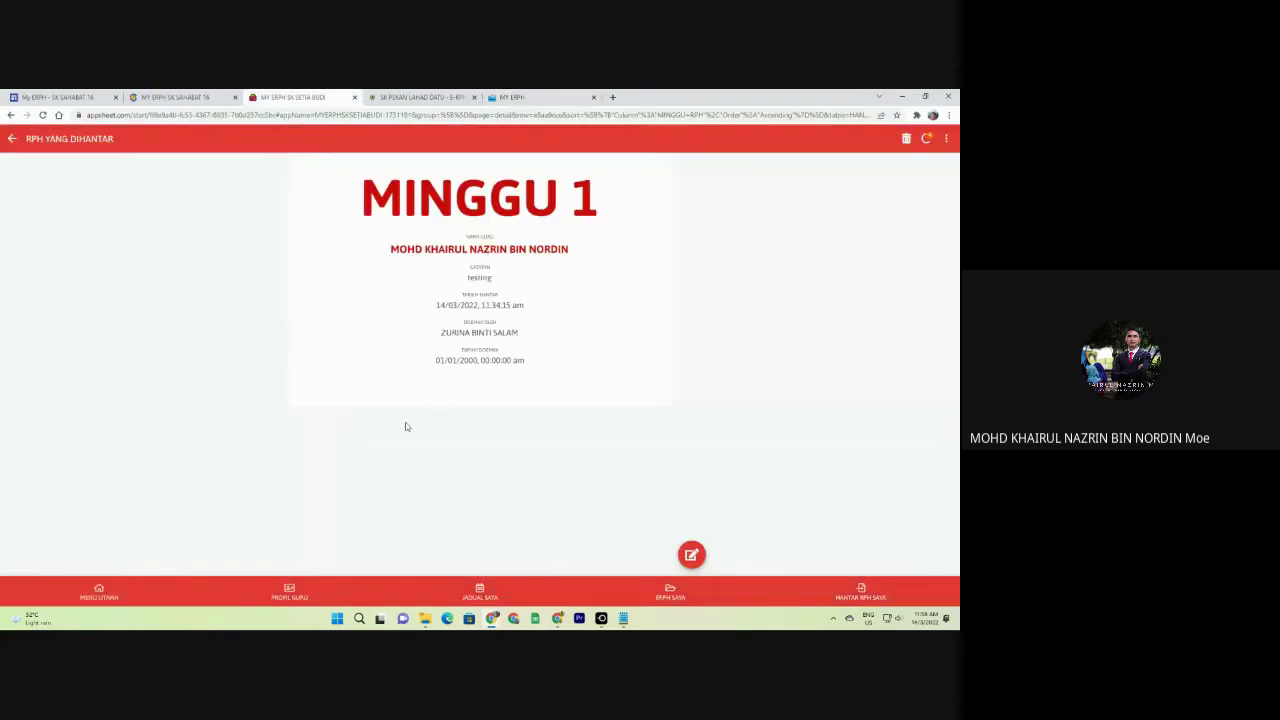
pyautogui.click(118, 597)
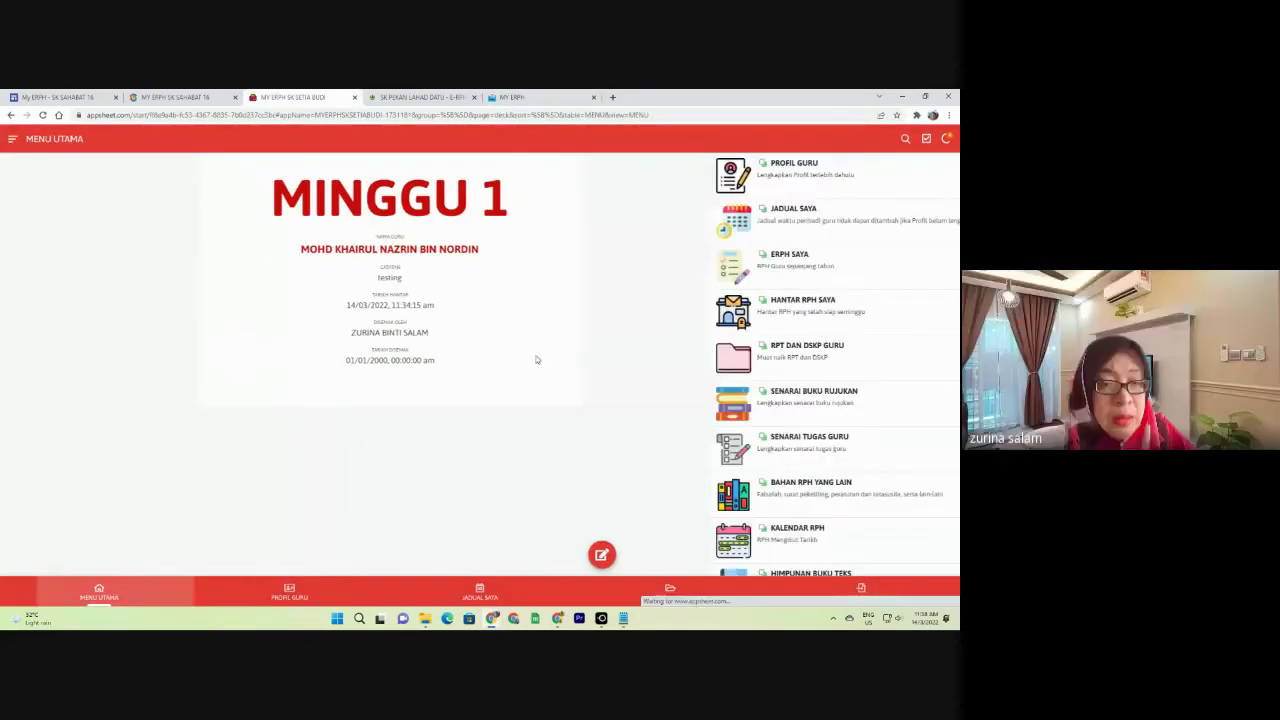
pyautogui.click(13, 138)
pyautogui.click(71, 375)
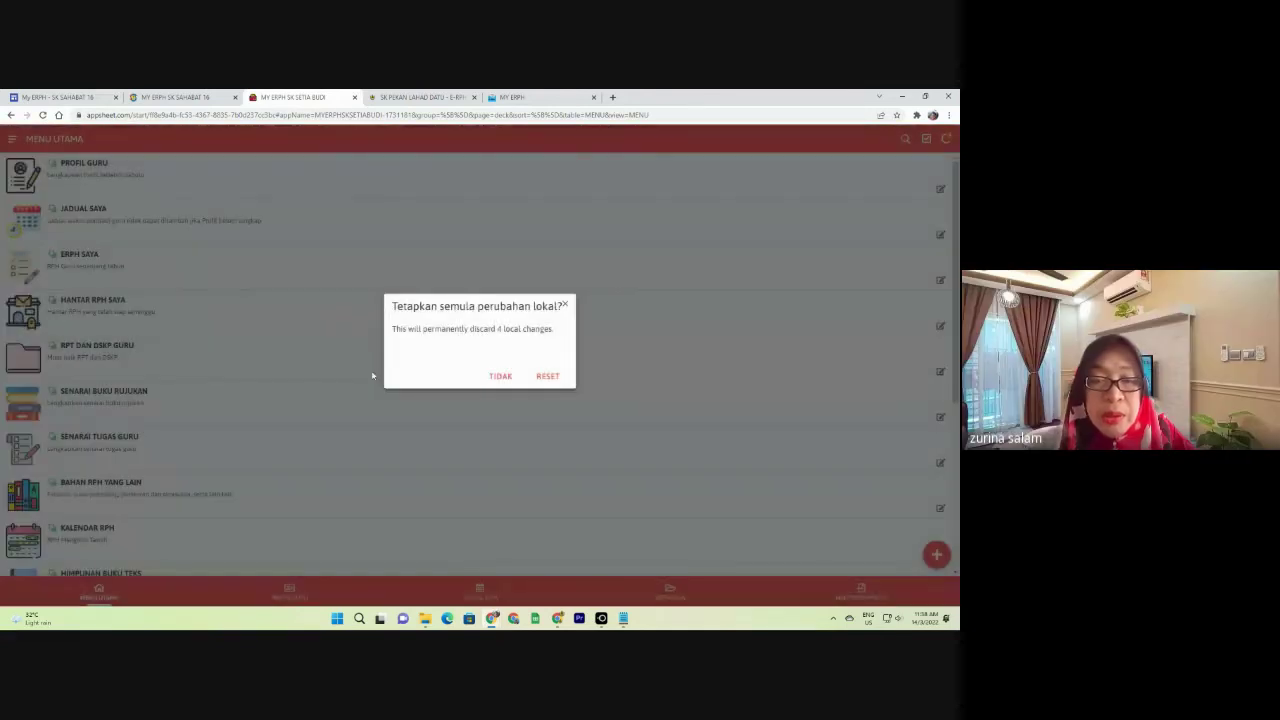
pyautogui.click(547, 376)
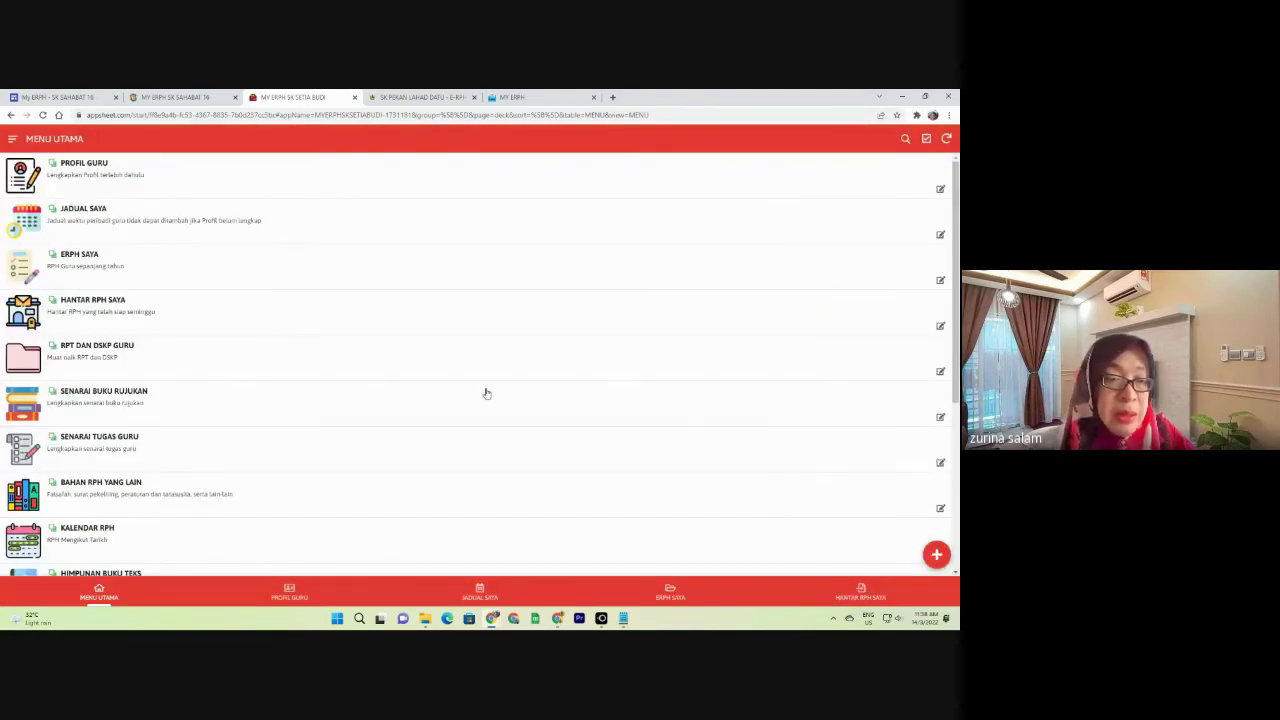
# Go back to the MY ERPH app and scroll to the top of its main menu.
pyautogui.click(518, 97)
pyautogui.scroll(4, 280, 420)
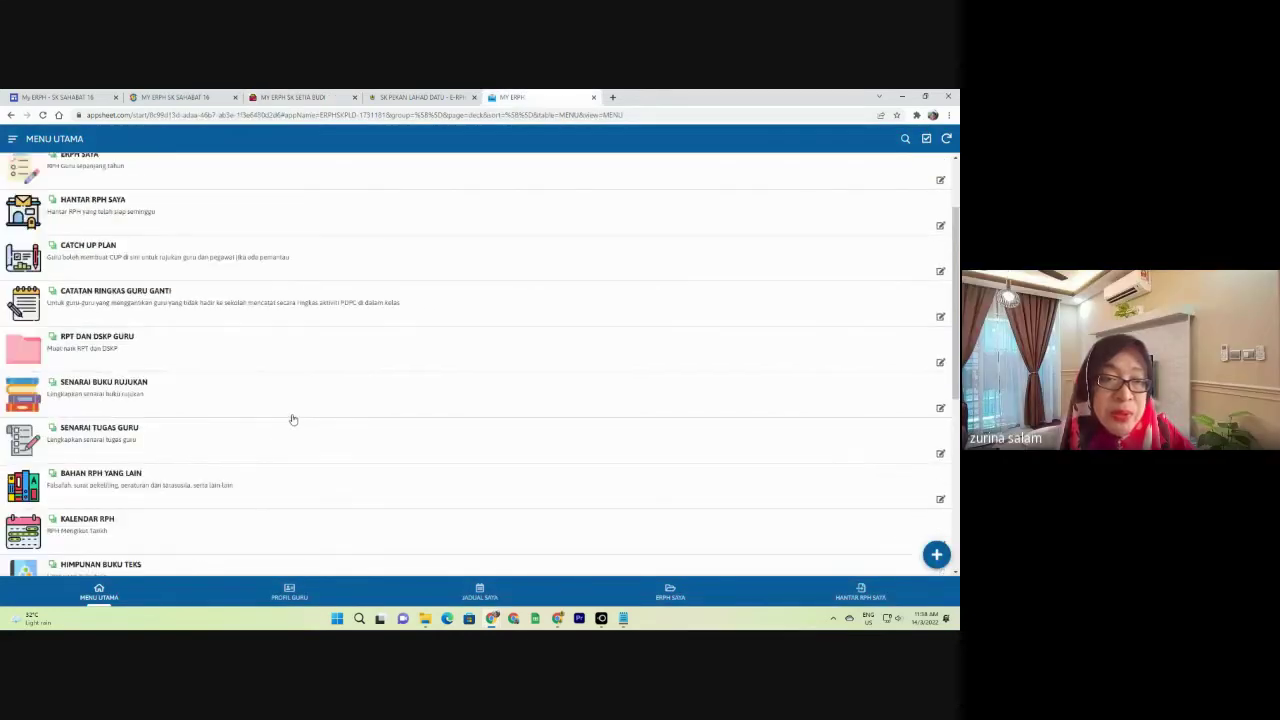
pyautogui.scroll(2, 293, 419)
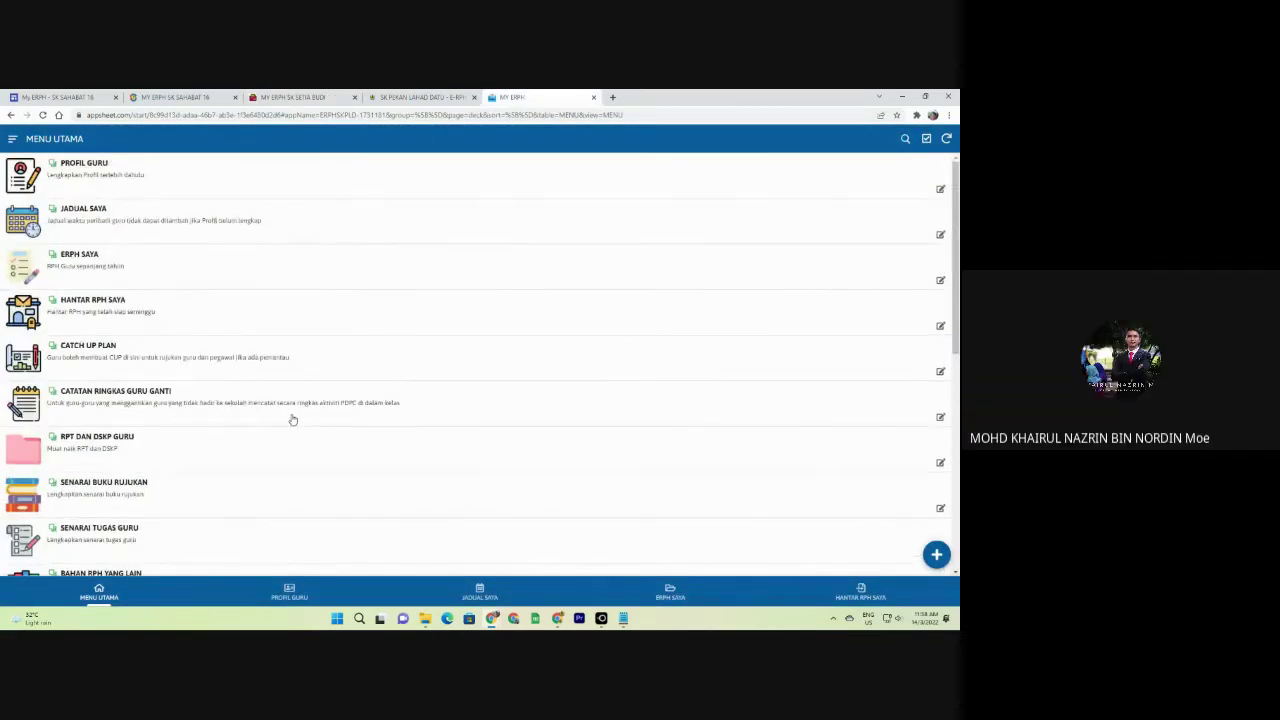
# Open the MINGGU 43 English lesson plan under ERPH SAYA > 2022.
pyautogui.click(240, 284)
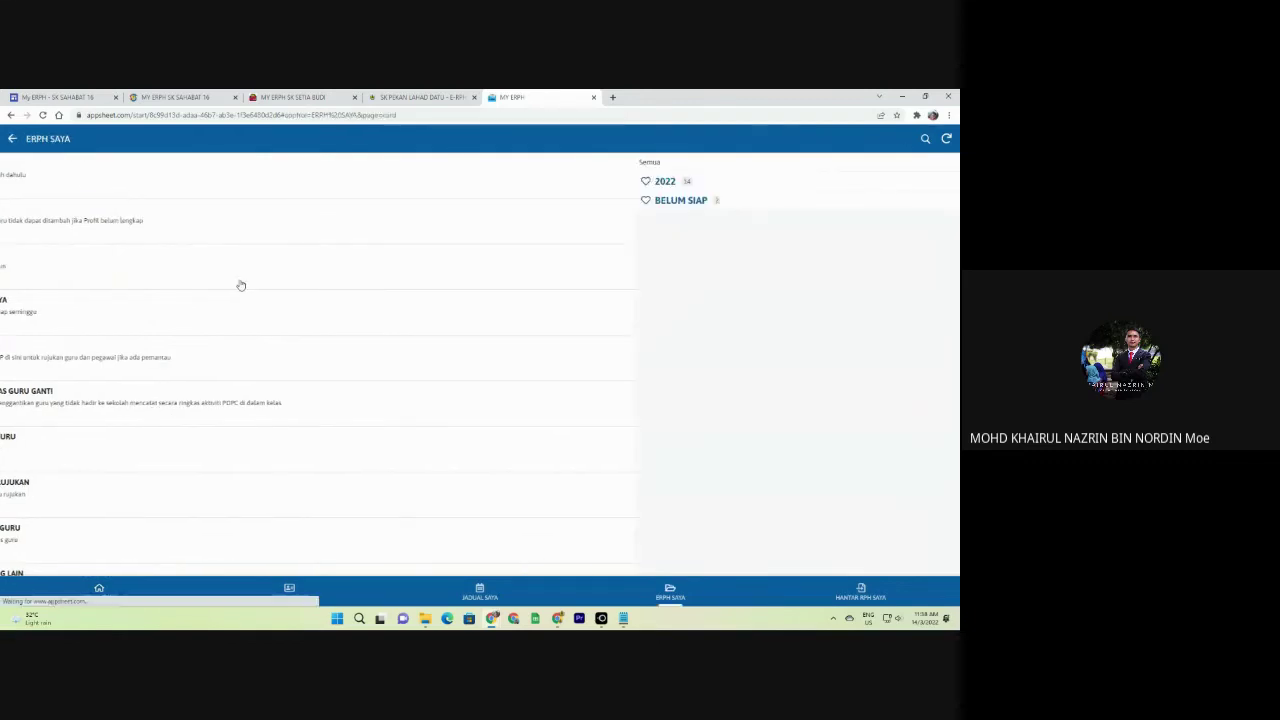
pyautogui.click(104, 184)
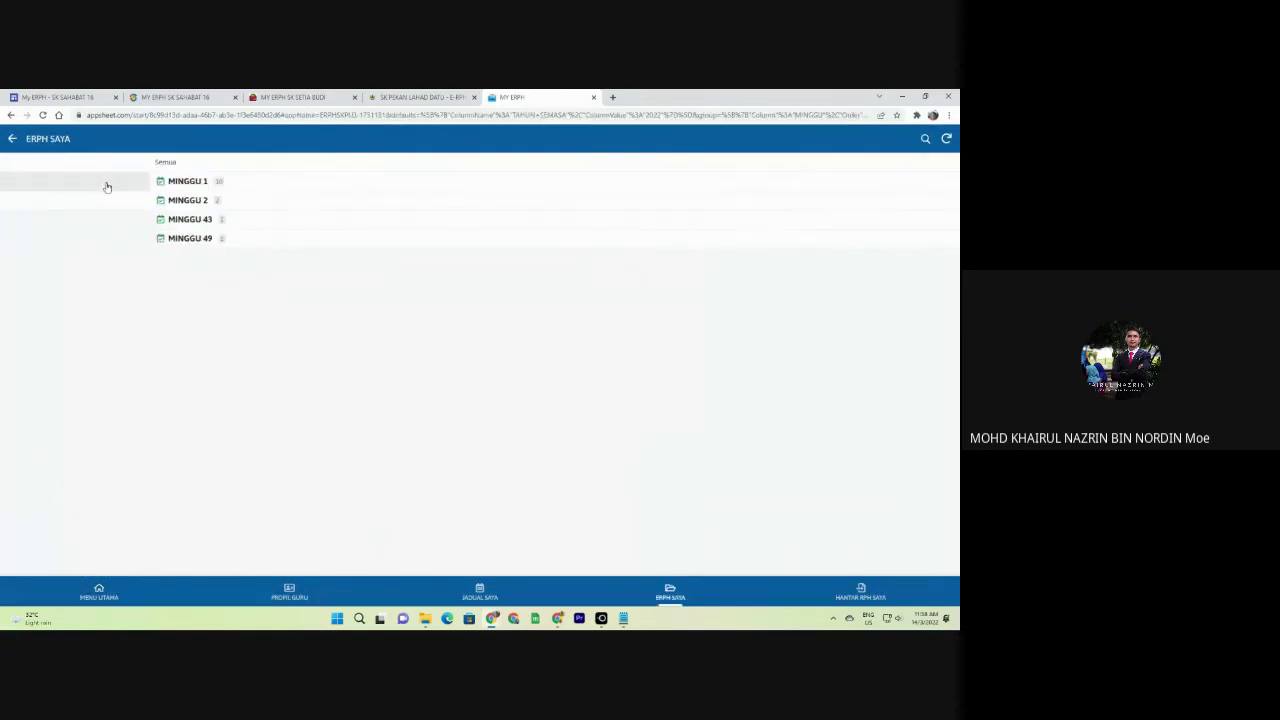
pyautogui.click(95, 228)
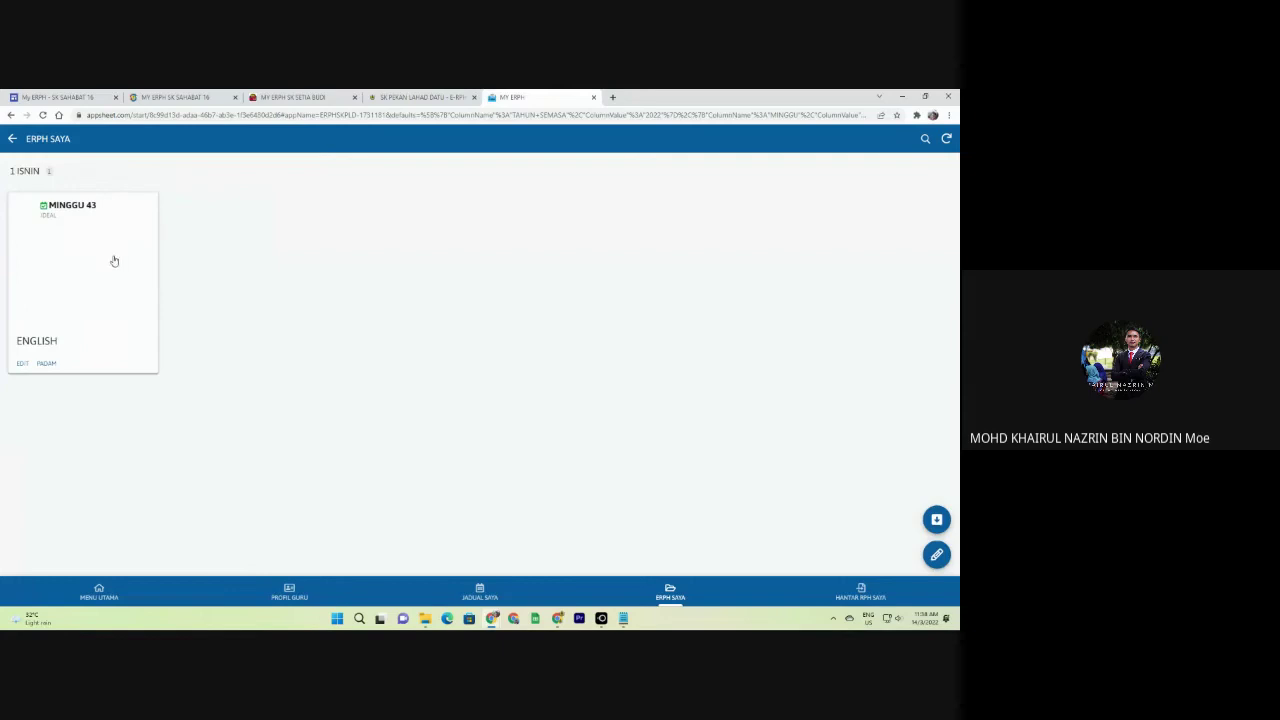
pyautogui.click(114, 260)
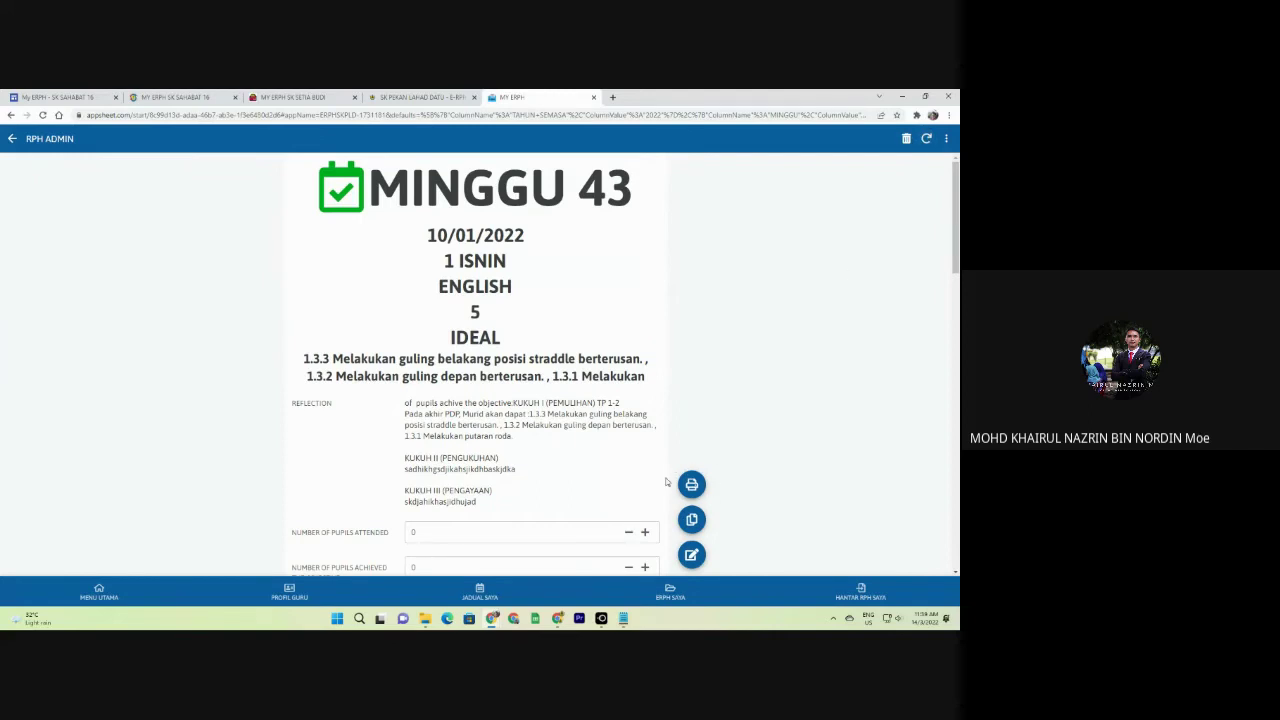
# Print the MINGGU 43 English RPH as a PDF, confirming with CETAK.
pyautogui.scroll(-1, 502, 334)
pyautogui.scroll(-3, 502, 334)
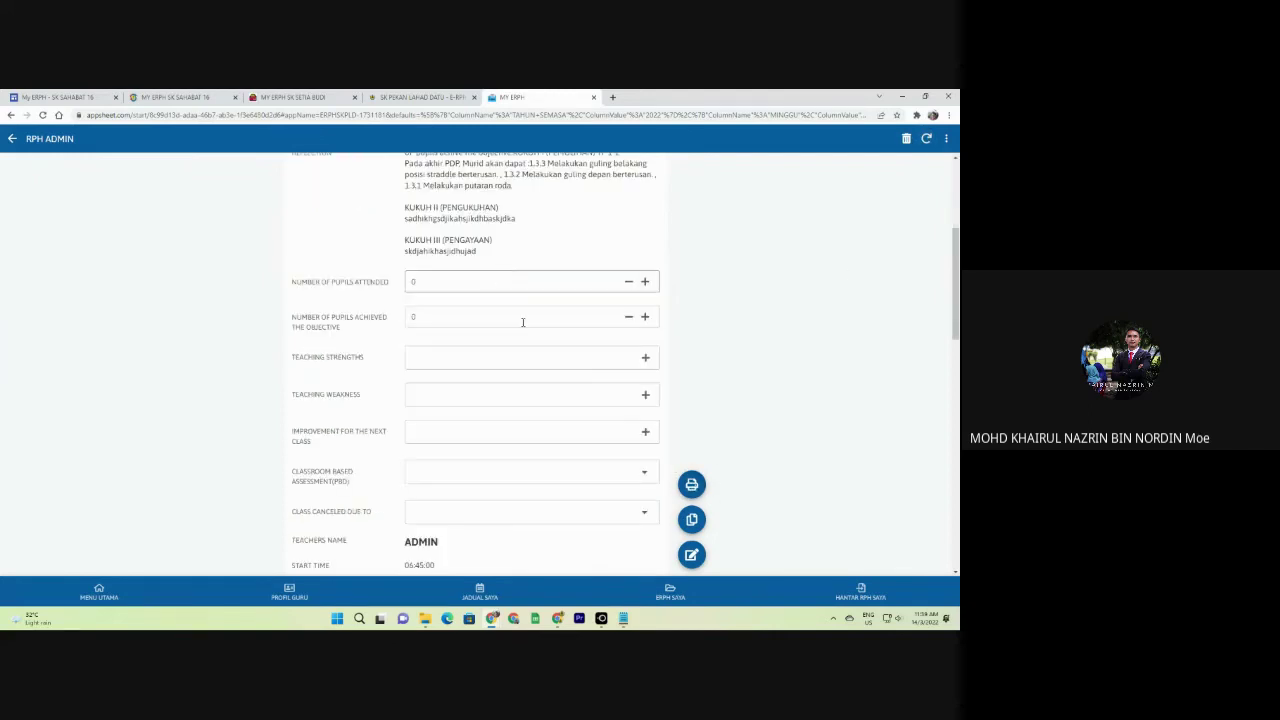
pyautogui.click(691, 484)
pyautogui.click(548, 378)
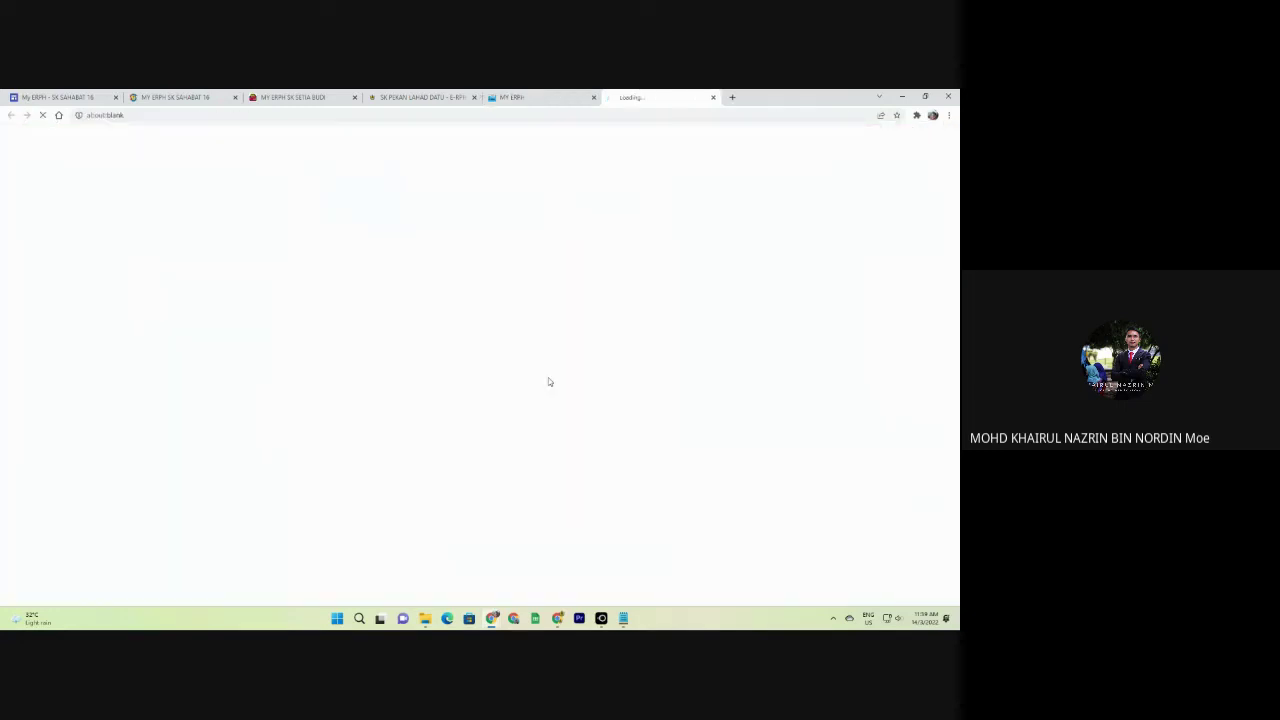
pyautogui.click(525, 98)
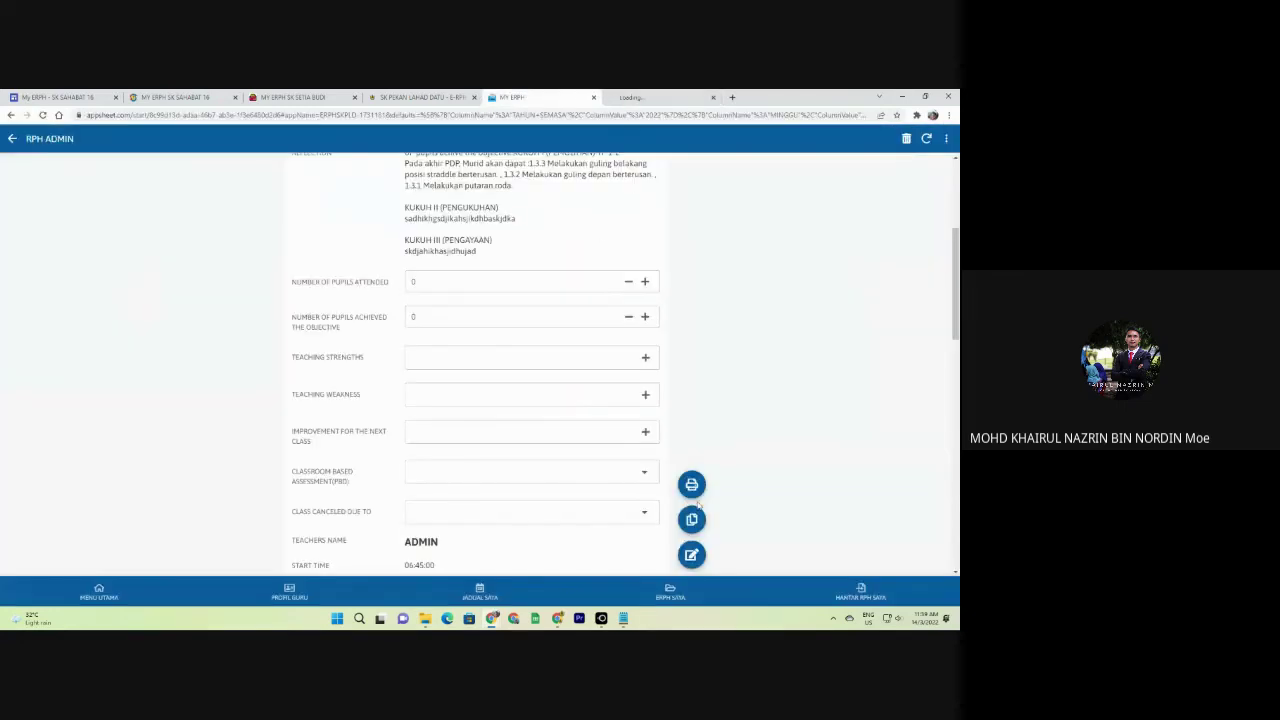
pyautogui.click(692, 494)
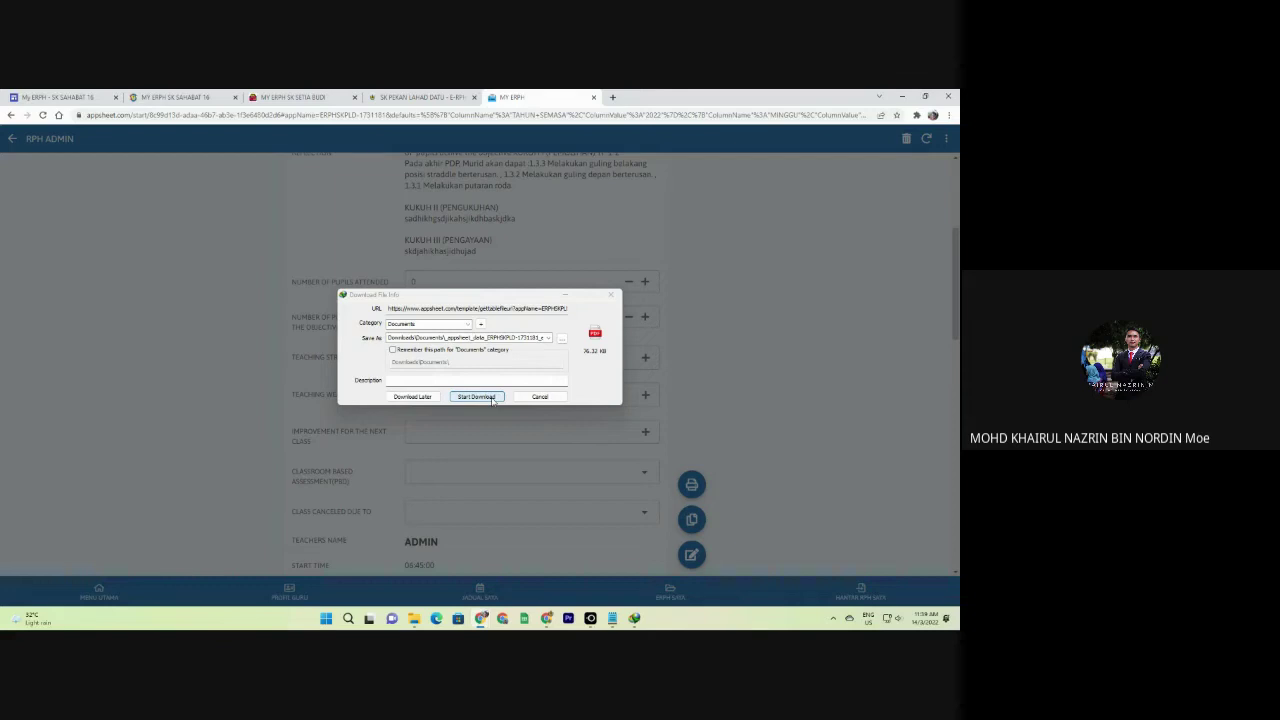
# Download the 76.32 KB RPH PDF and scroll through its two pages in Edge.
pyautogui.click(476, 397)
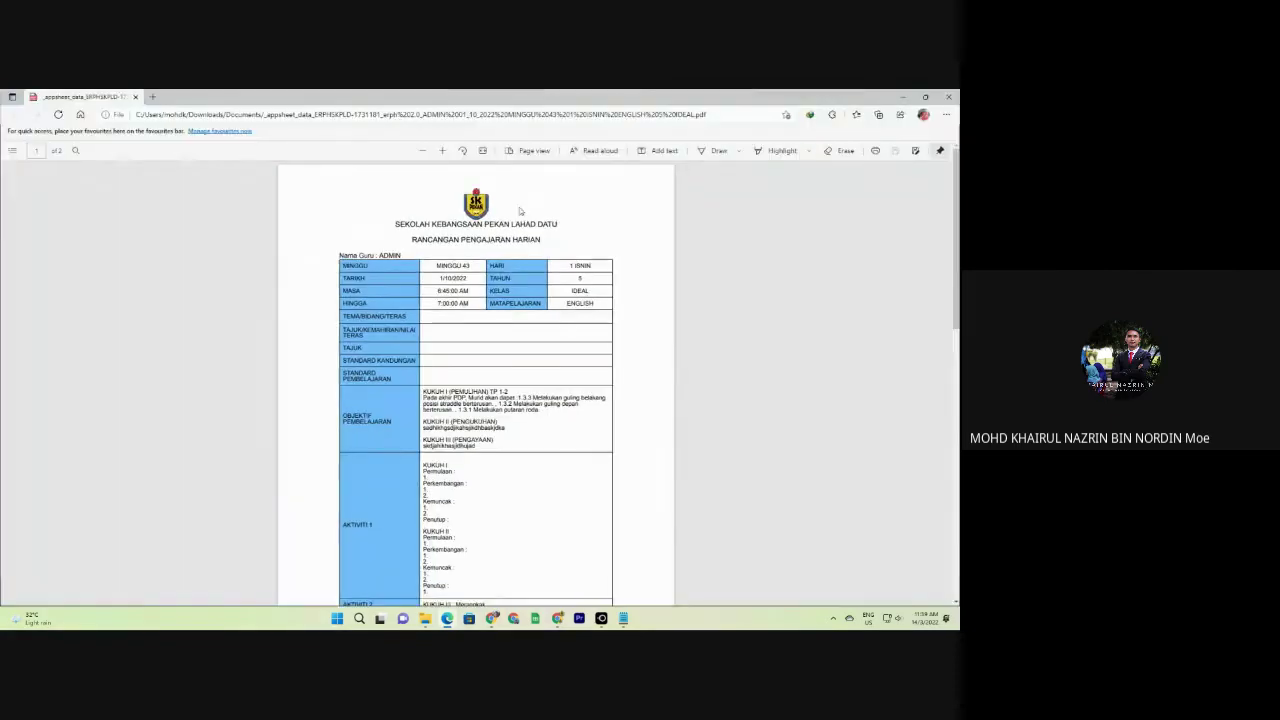
pyautogui.scroll(-4, 462, 325)
pyautogui.scroll(4, 462, 325)
pyautogui.scroll(-4, 462, 325)
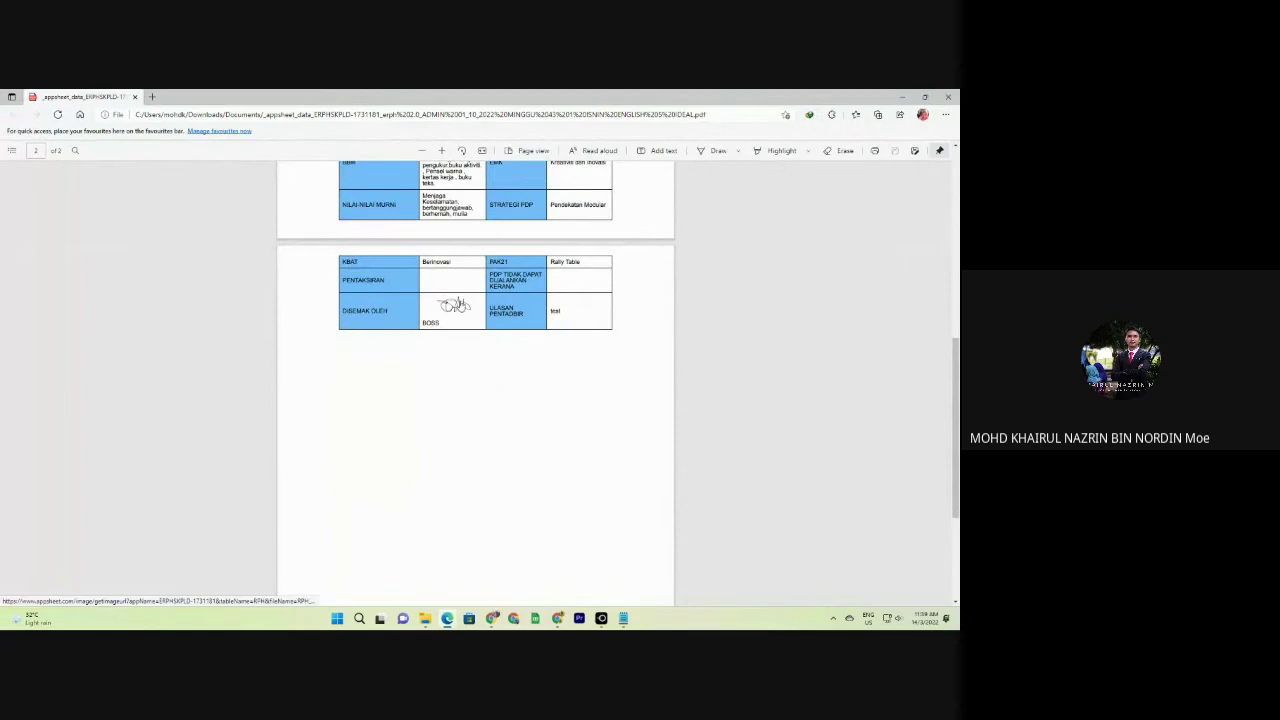
pyautogui.scroll(2, 461, 306)
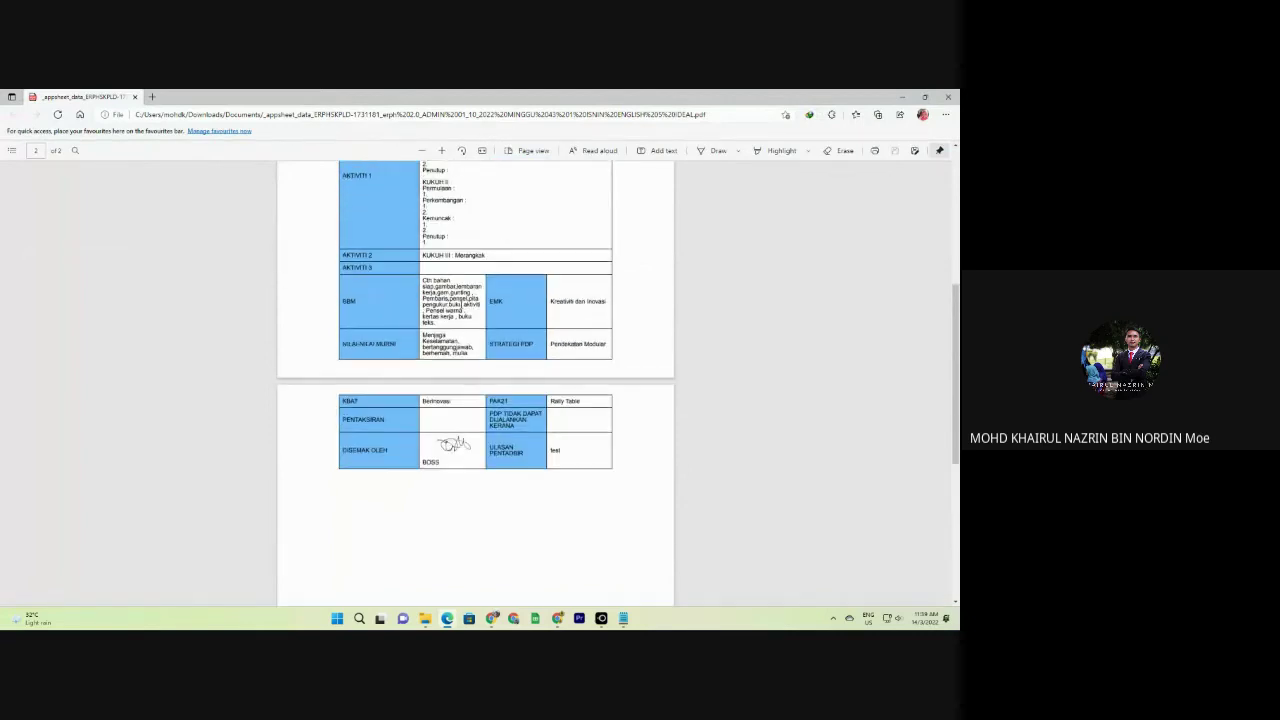
pyautogui.scroll(10, 465, 329)
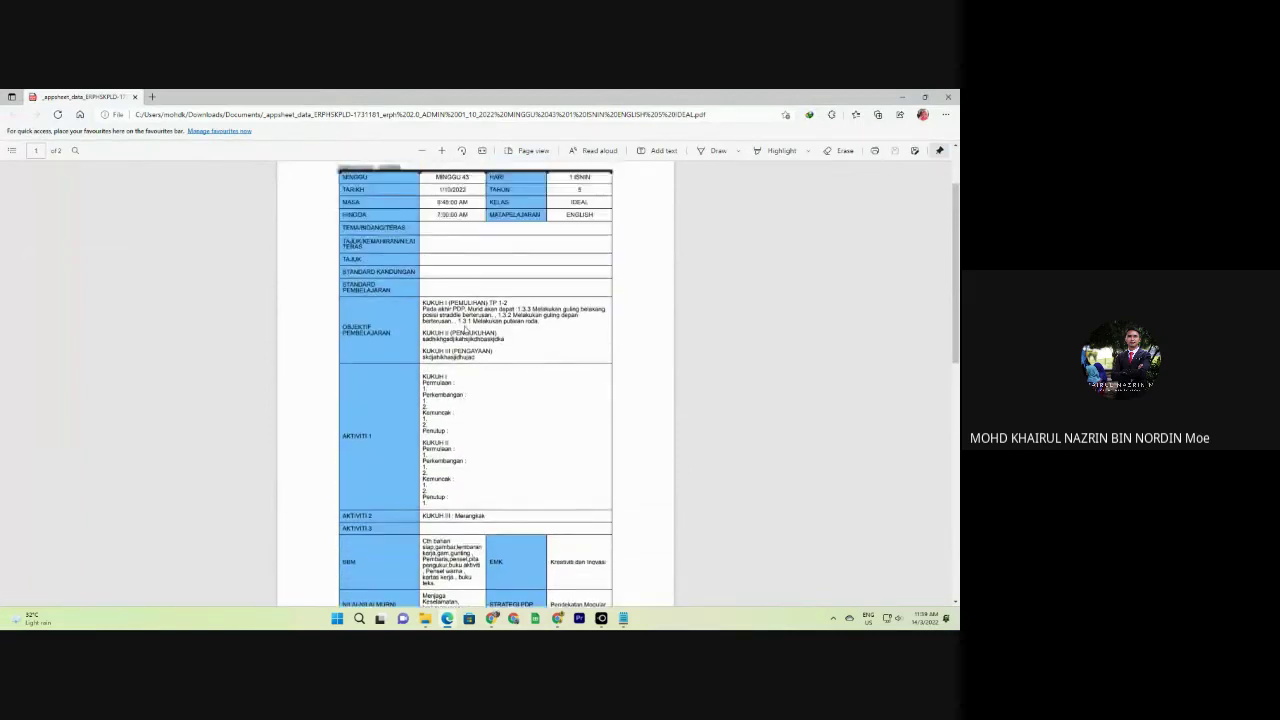
# Minimise the PDF viewer, then bring the downloaded RPH PDF back to review it.
pyautogui.click(902, 97)
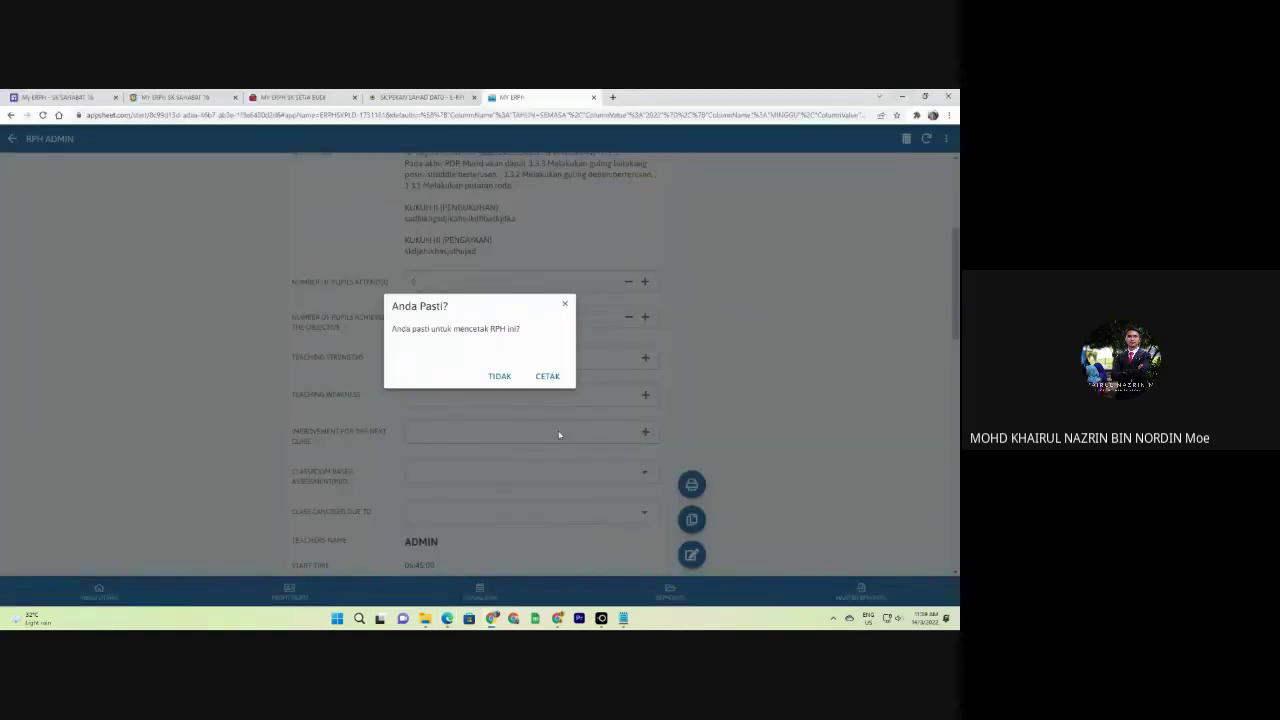
pyautogui.moveTo(491, 619)
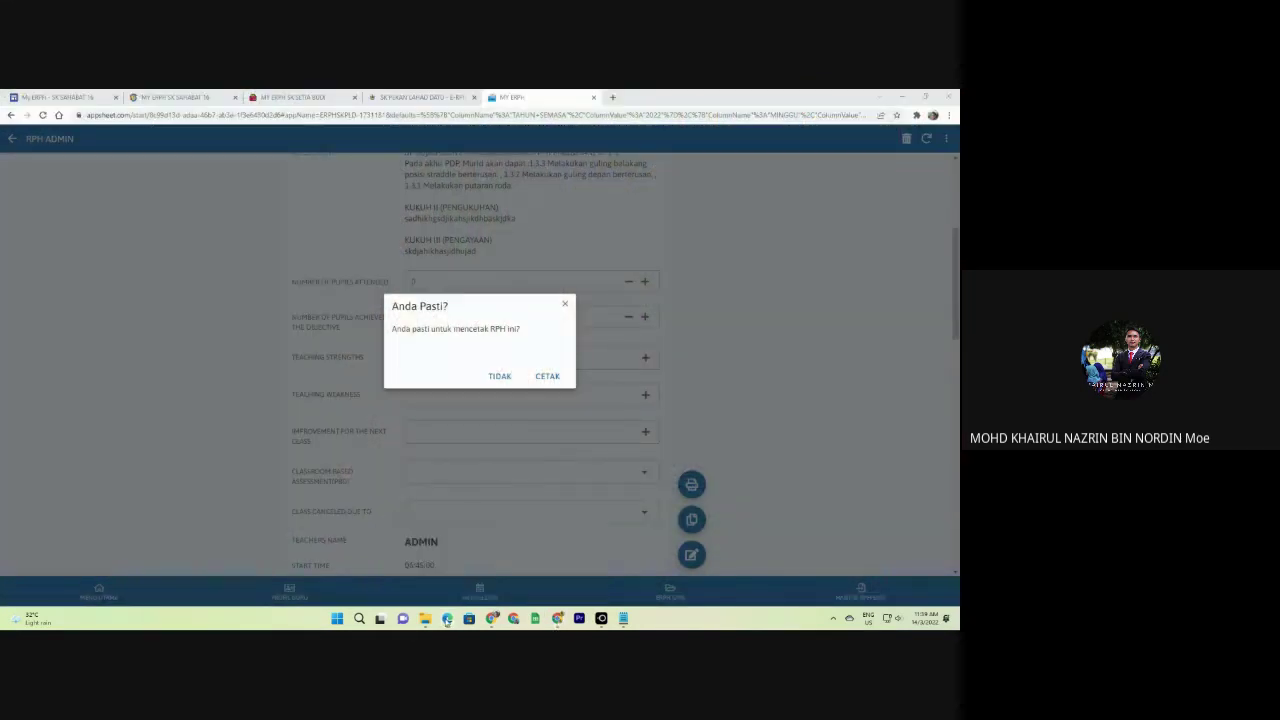
pyautogui.click(447, 618)
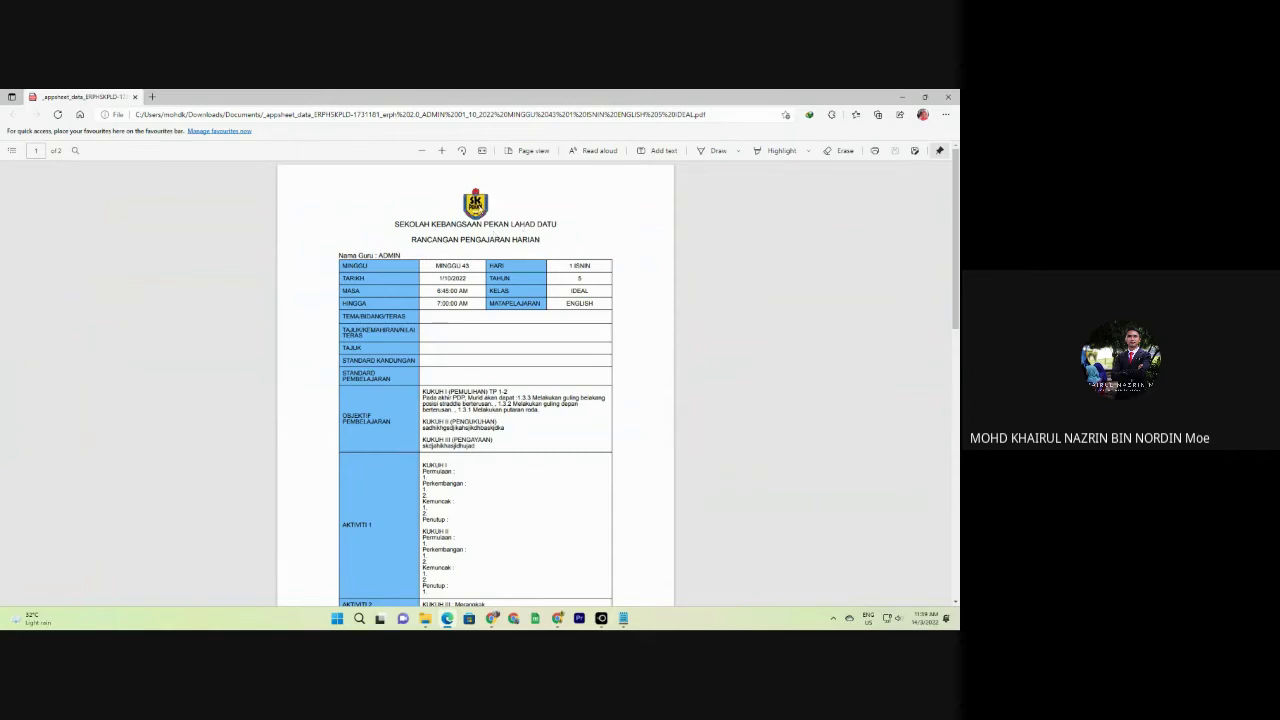
pyautogui.scroll(-3, 490, 325)
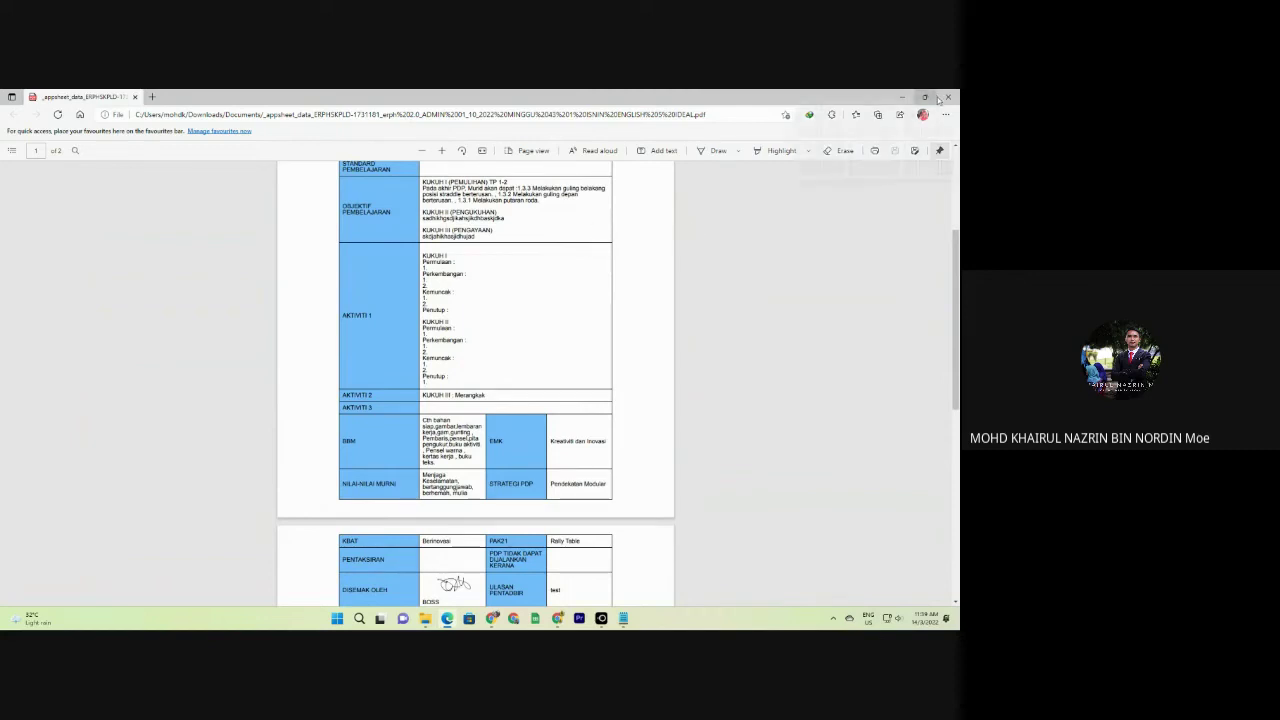
pyautogui.scroll(5, 427, 343)
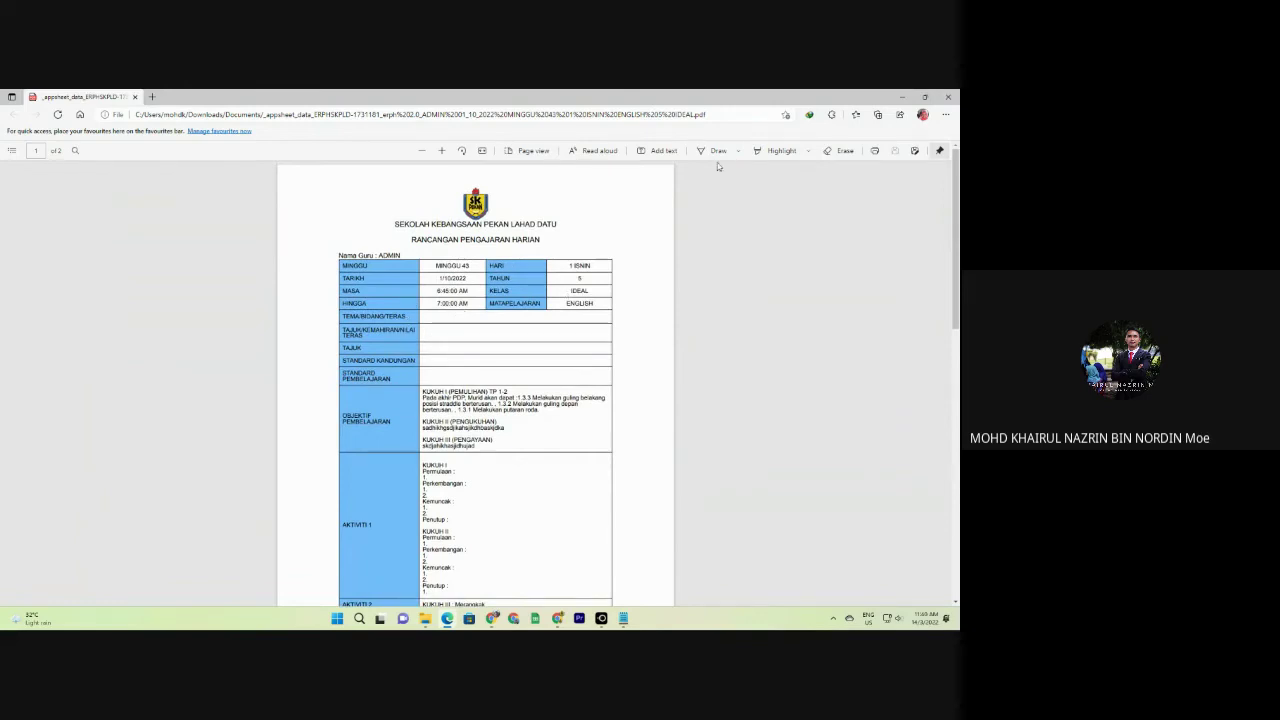
# Close the PDF, decline reprinting with TIDAK, and leave the plan for the lesson list.
pyautogui.click(947, 97)
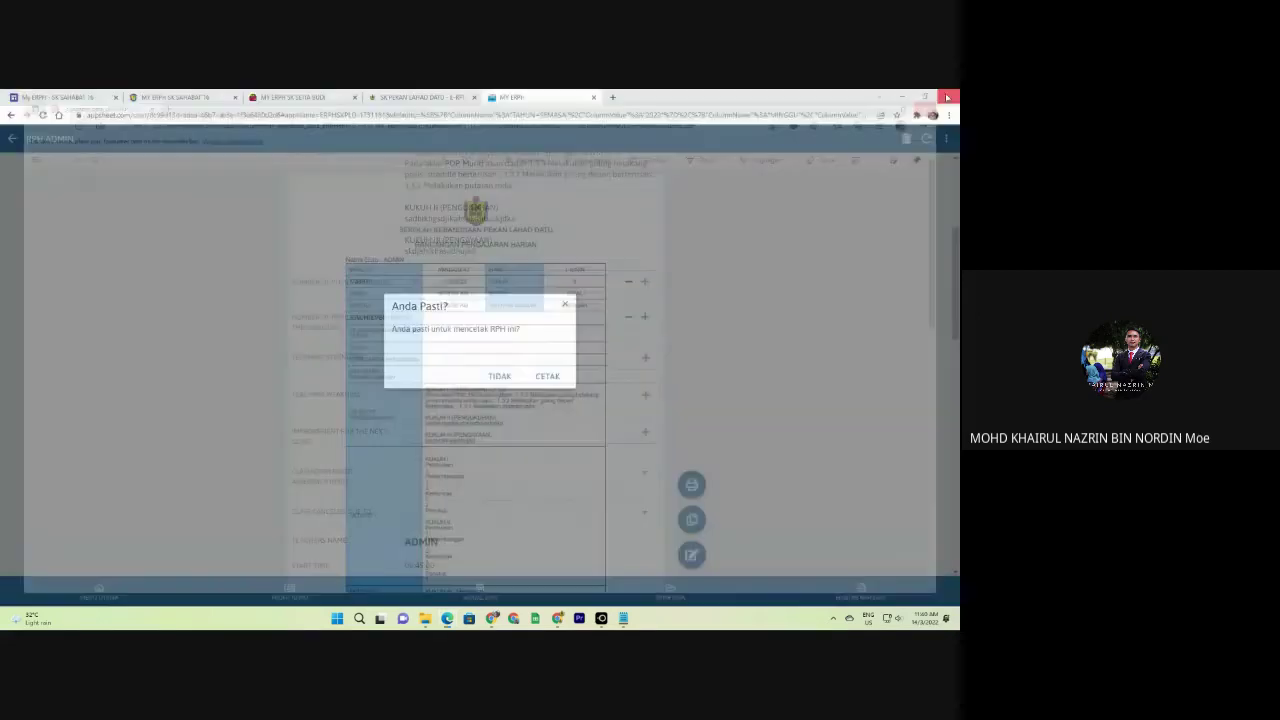
pyautogui.click(499, 376)
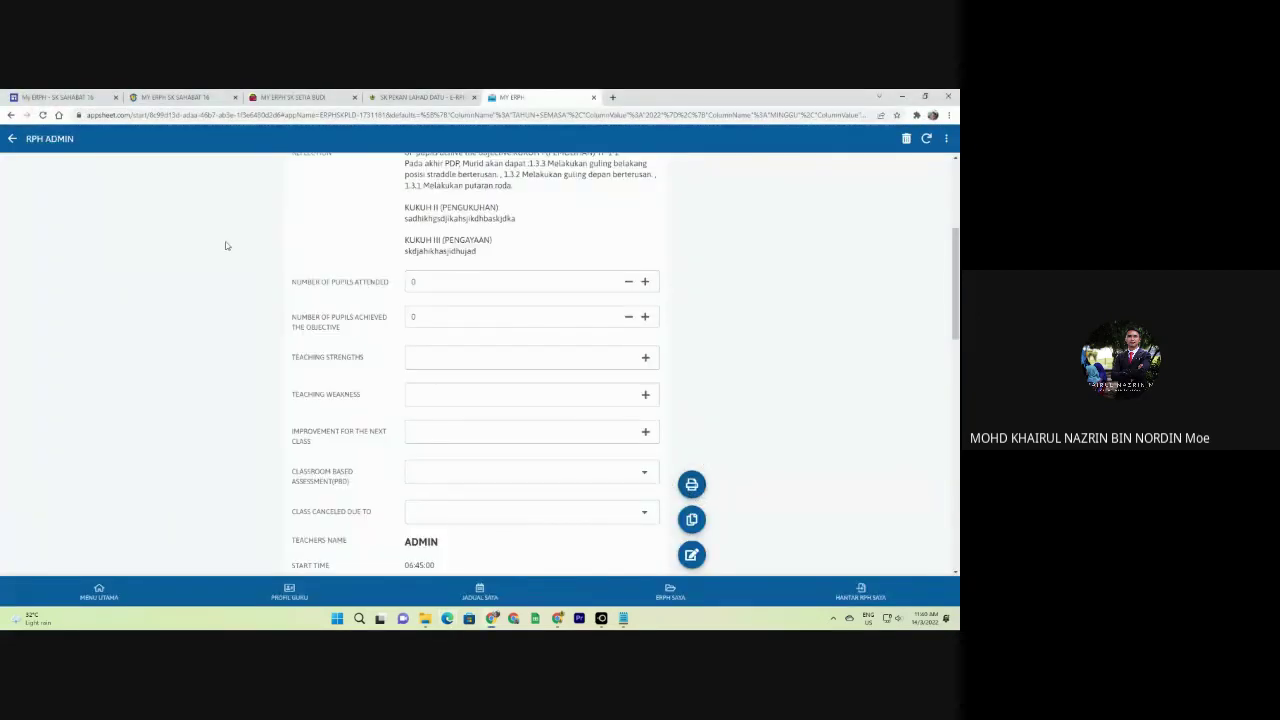
pyautogui.click(12, 139)
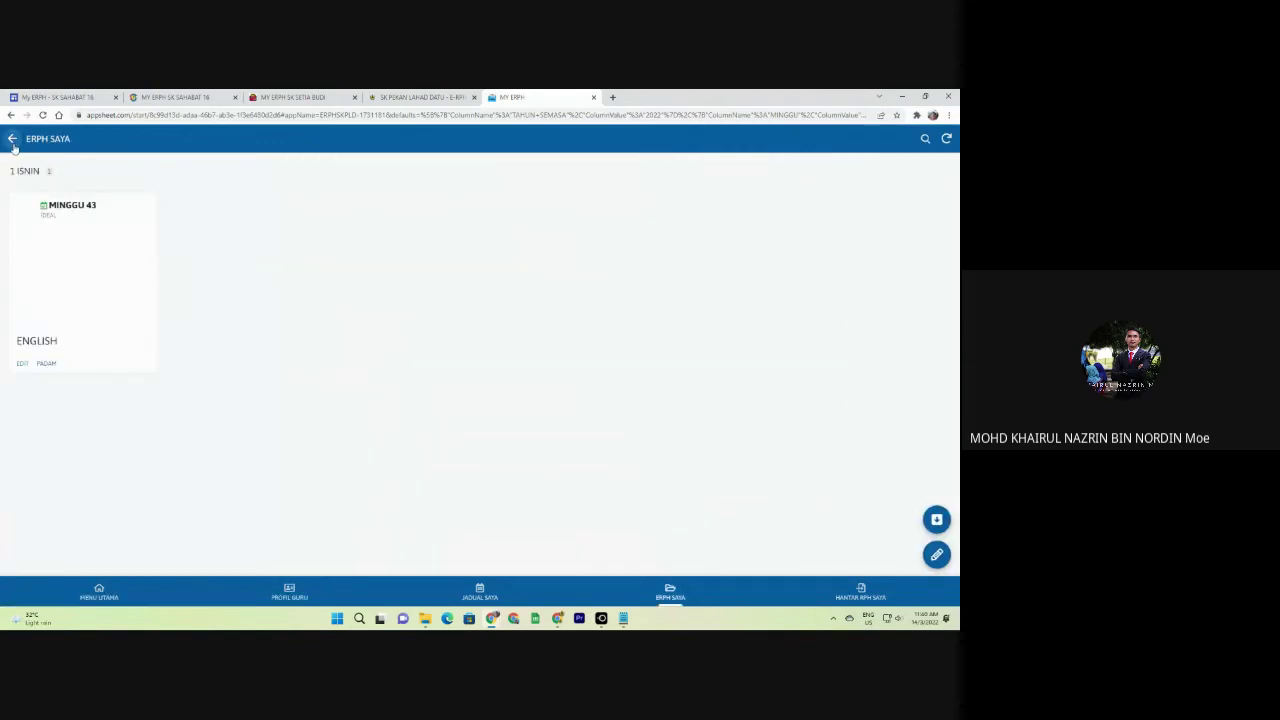
# Go back to the ERPH SAYA week list showing MINGGU 1, 2, 43 and 49.
pyautogui.click(12, 139)
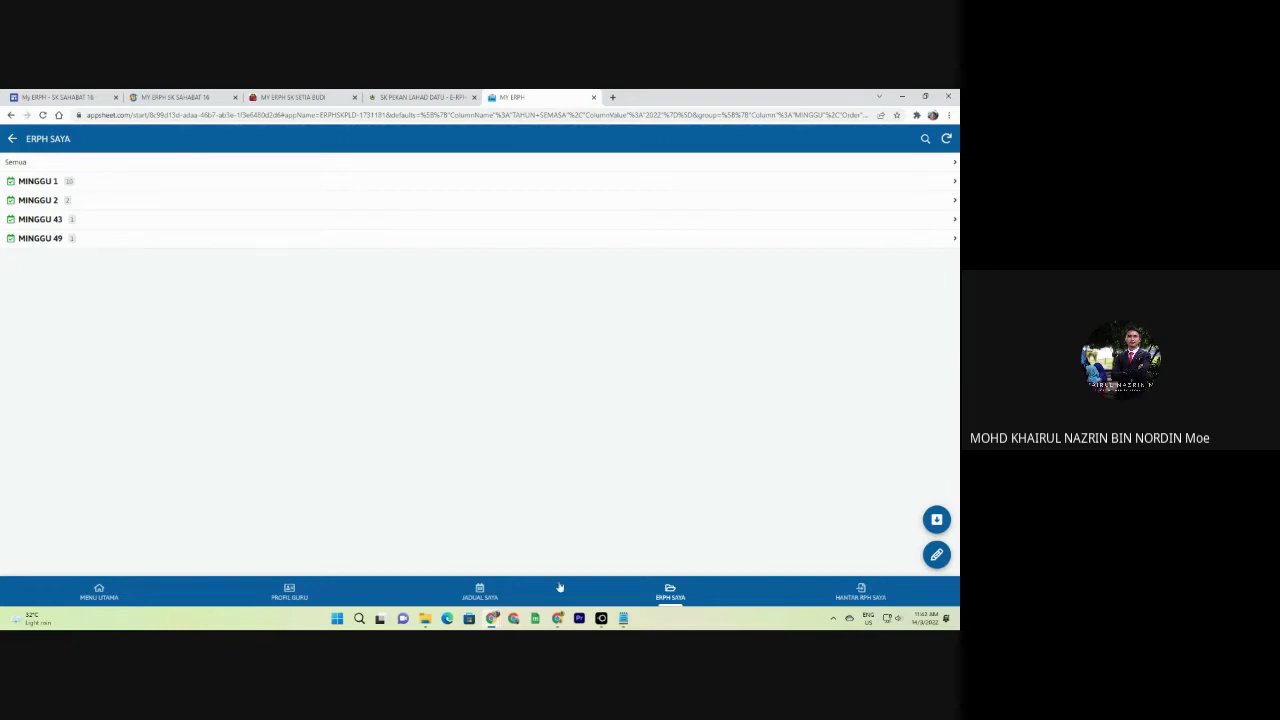
# Close the mirrored print preview in LetsView and switch to the MY ERPH SK SETIA BUDI tab.
pyautogui.moveTo(601, 619)
pyautogui.click(631, 572)
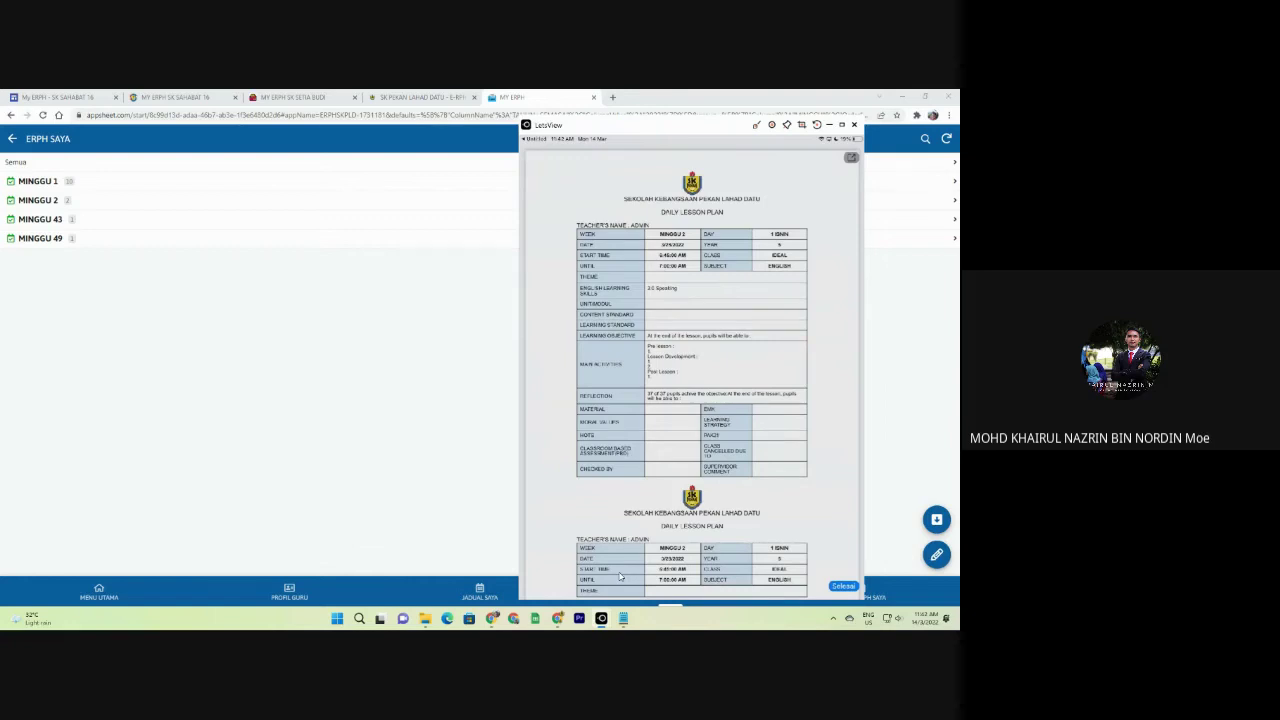
pyautogui.click(850, 159)
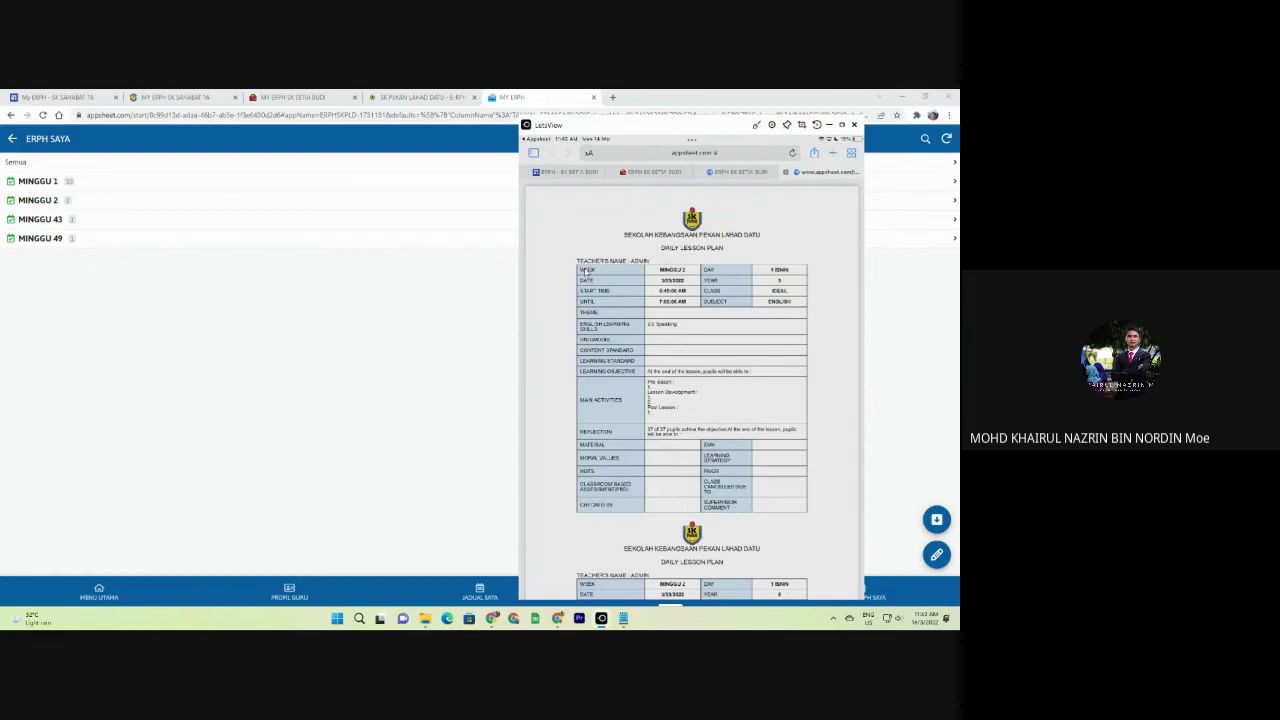
pyautogui.click(298, 94)
pyautogui.scroll(-3, 158, 300)
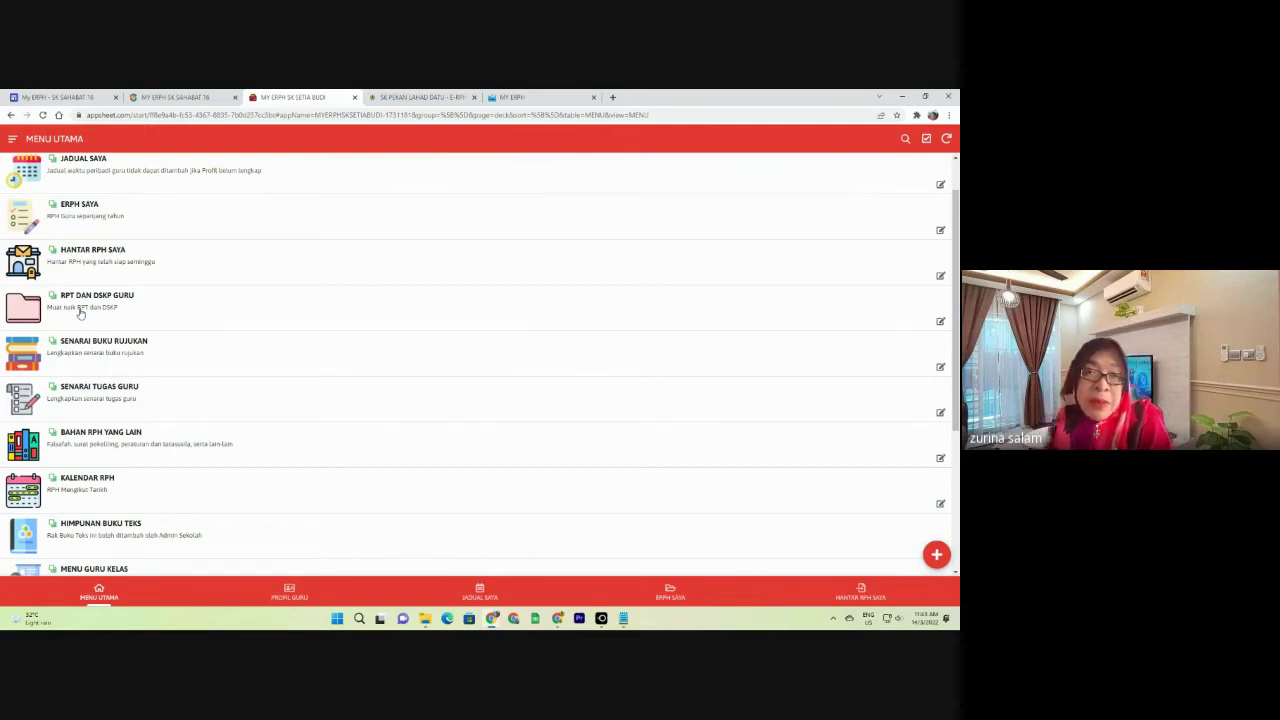
# In MY ERPH, view the MINGGU 43 English plan, then return to the week list.
pyautogui.click(515, 97)
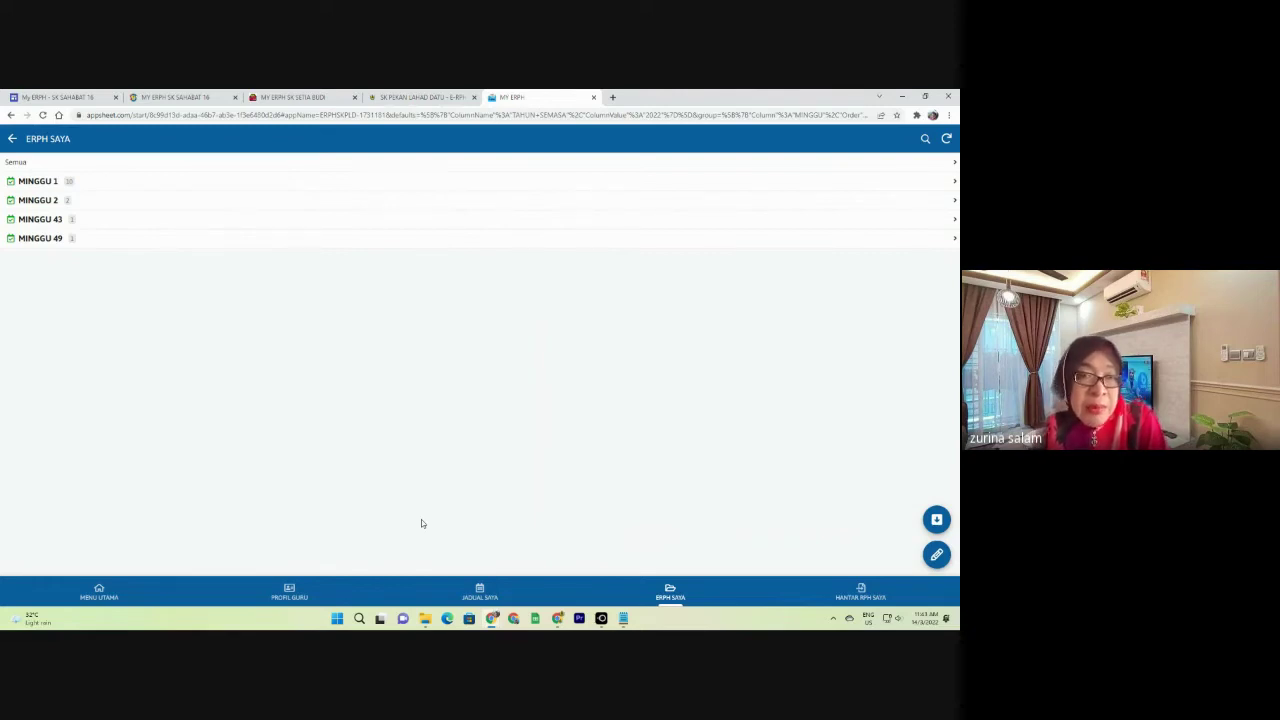
pyautogui.click(116, 221)
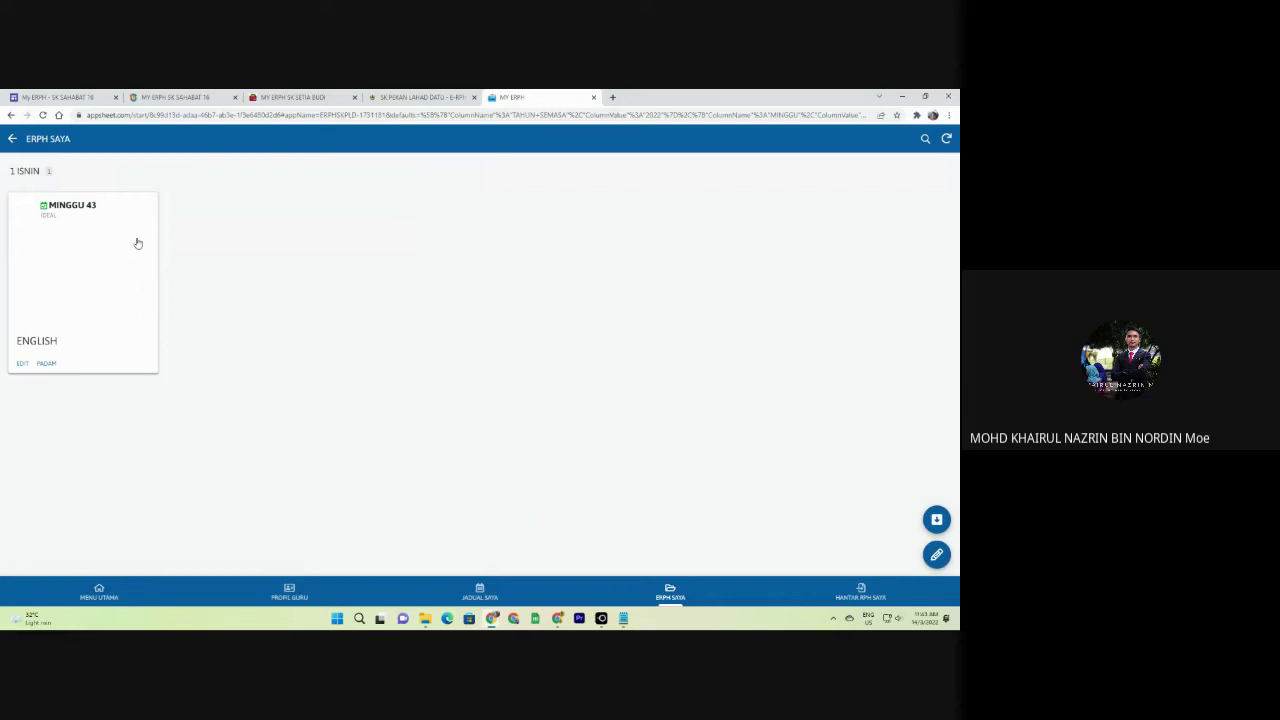
pyautogui.click(130, 249)
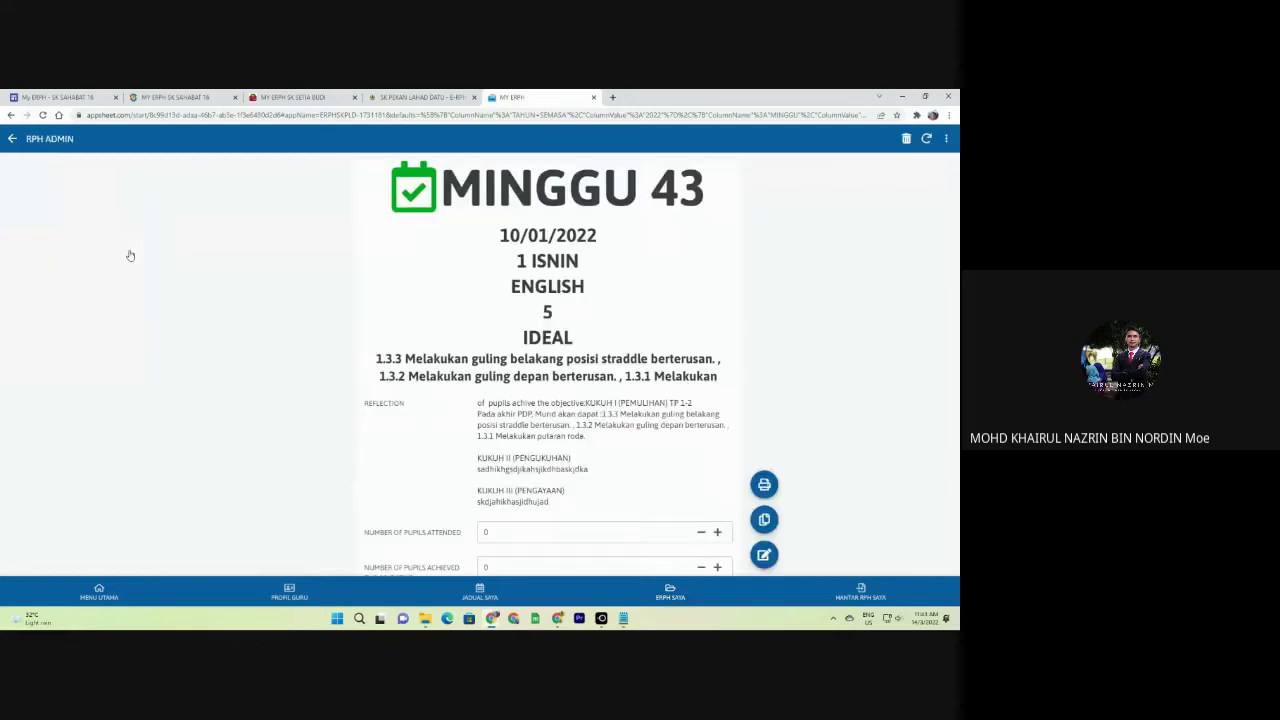
pyautogui.click(13, 140)
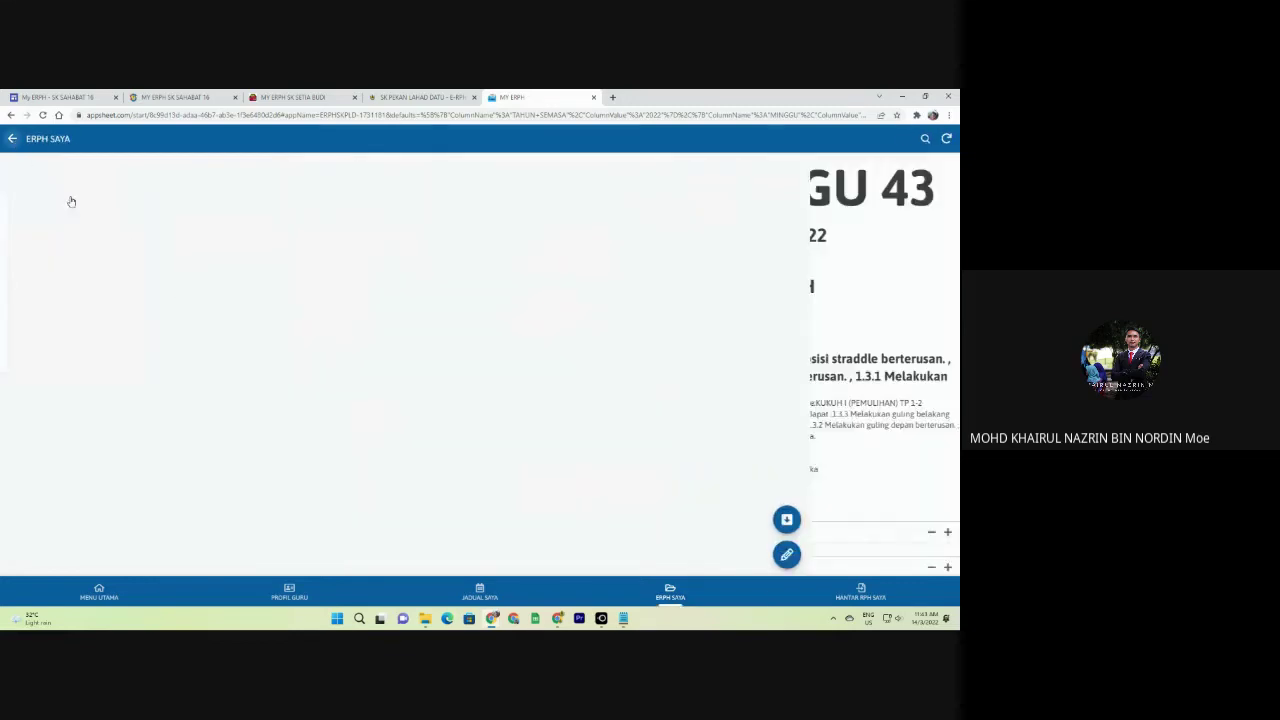
pyautogui.click(13, 140)
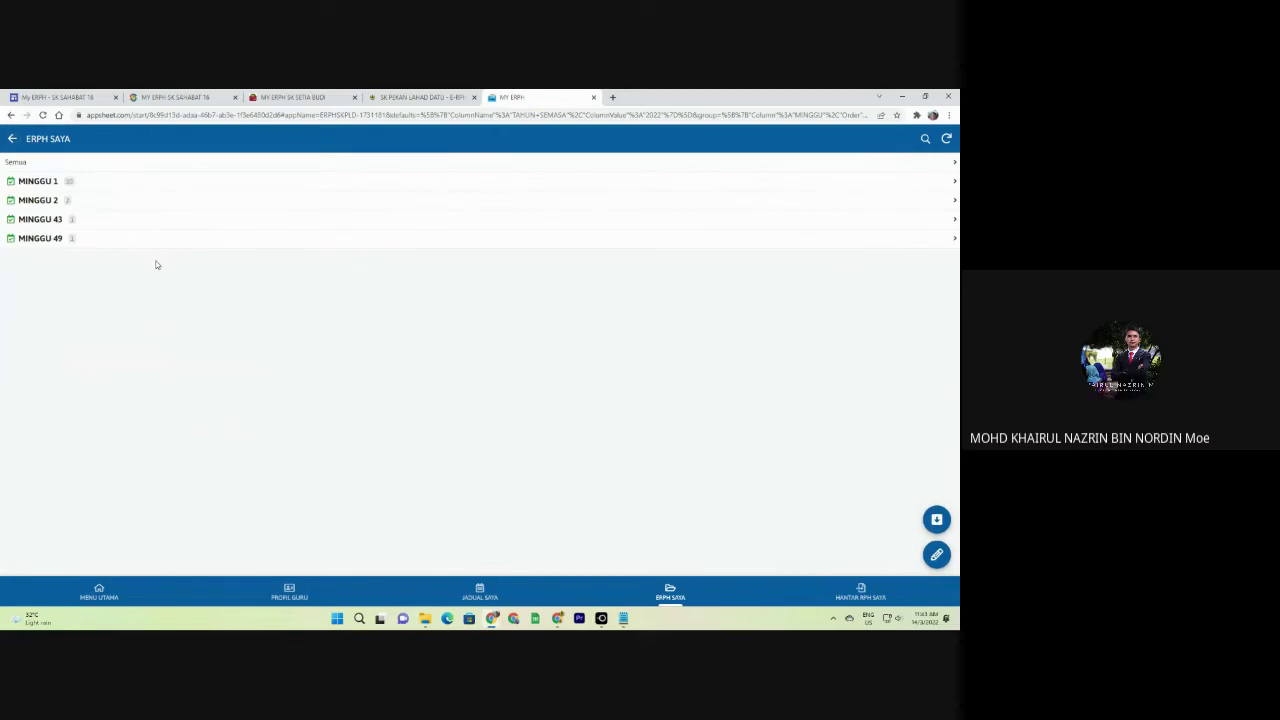
# Open the MINGGU 1 PENDIDIKAN JASMANI plan for 2 SELASA, 22/03/2022.
pyautogui.click(60, 184)
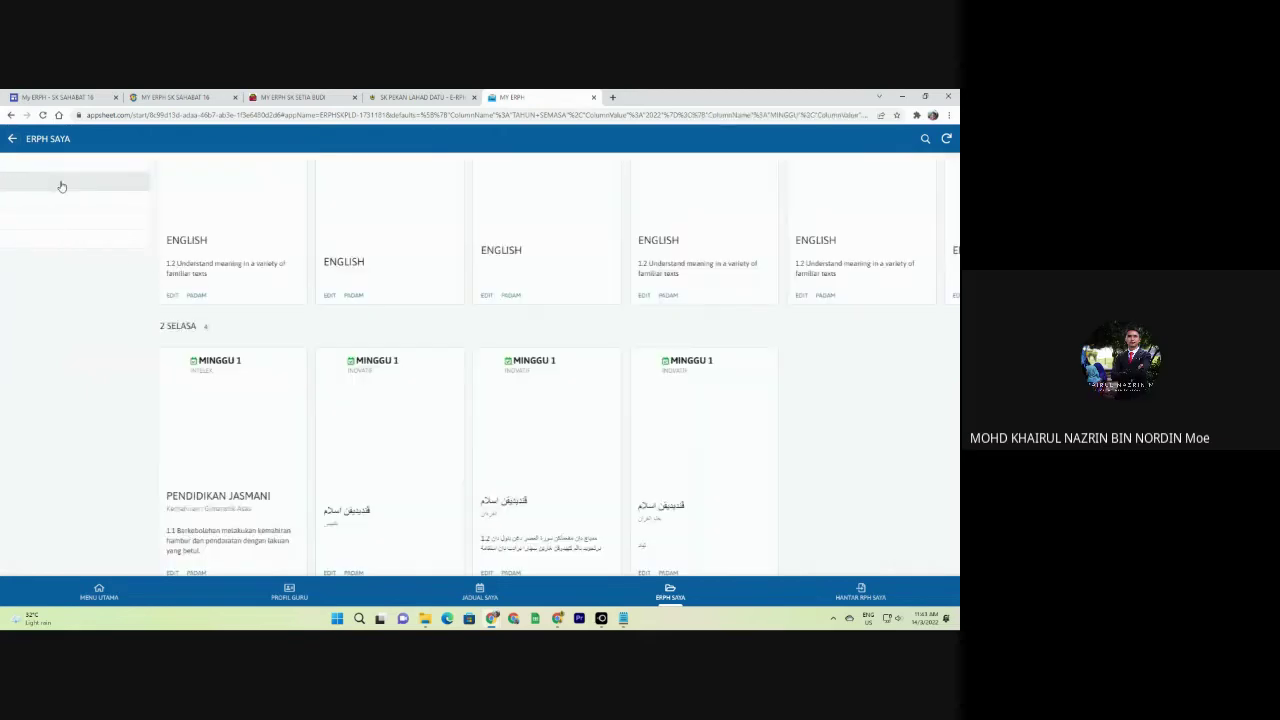
pyautogui.scroll(-1, 277, 409)
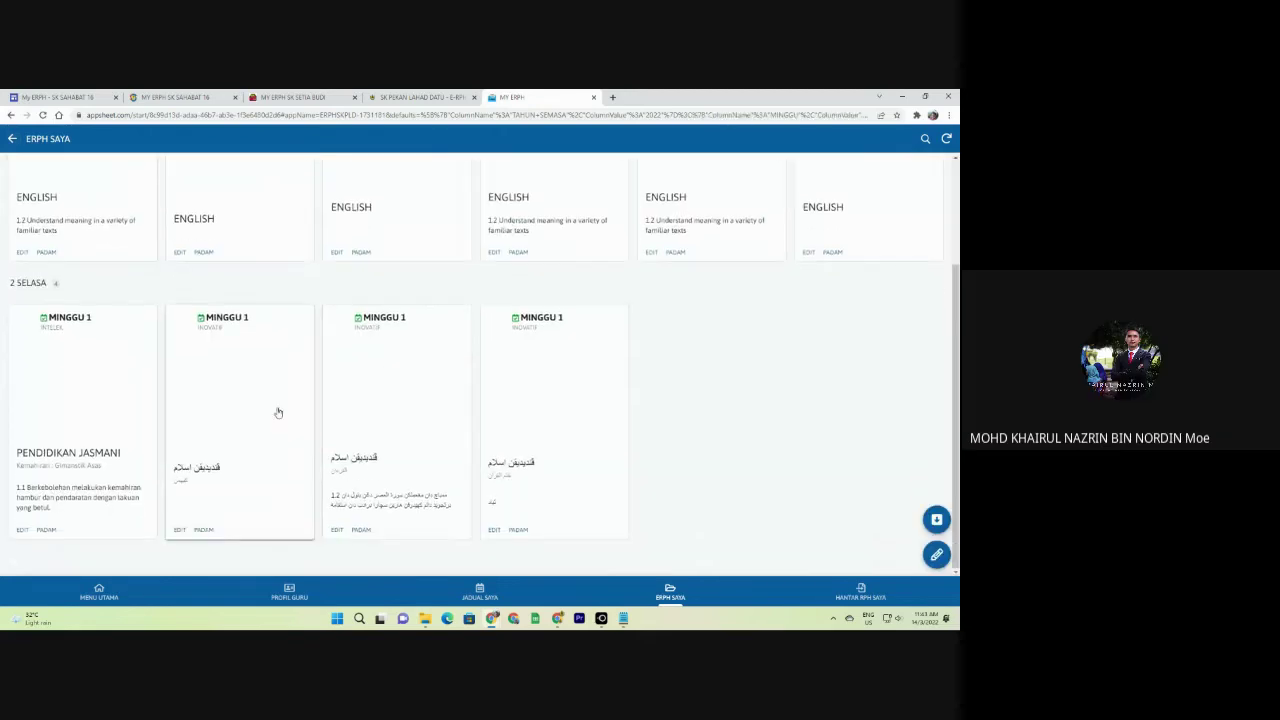
pyautogui.click(79, 405)
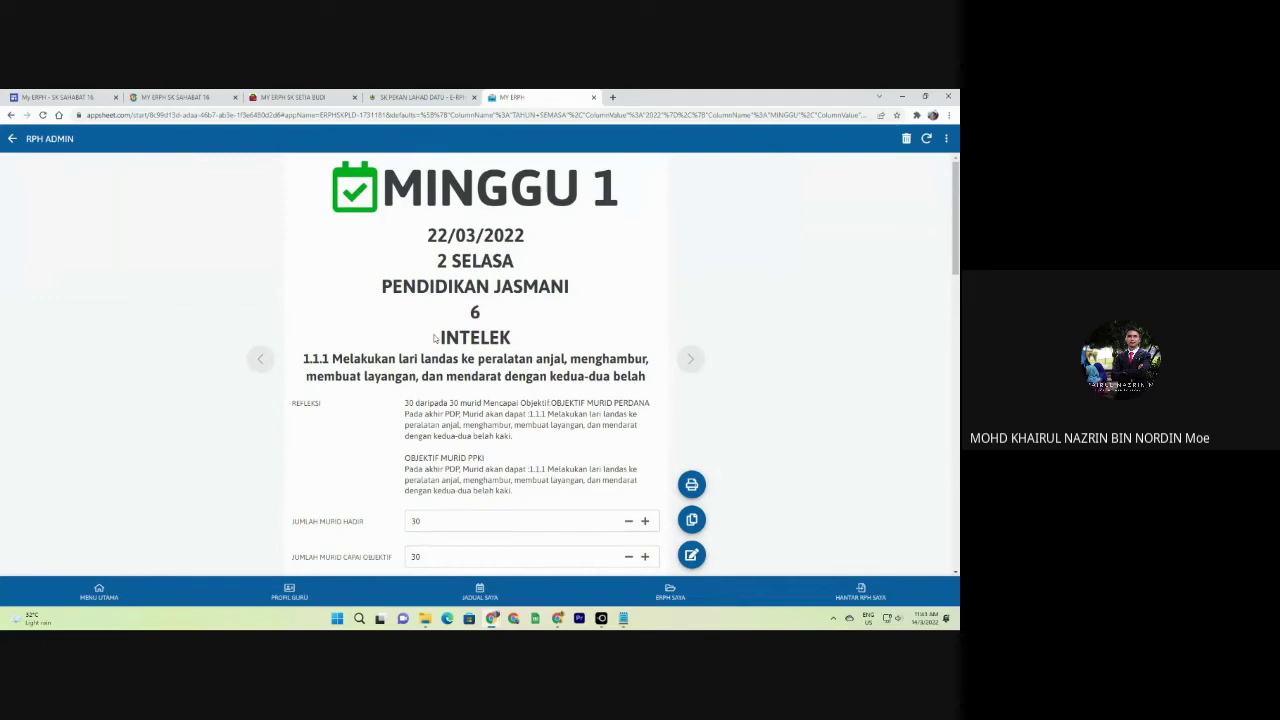
pyautogui.scroll(-2, 400, 345)
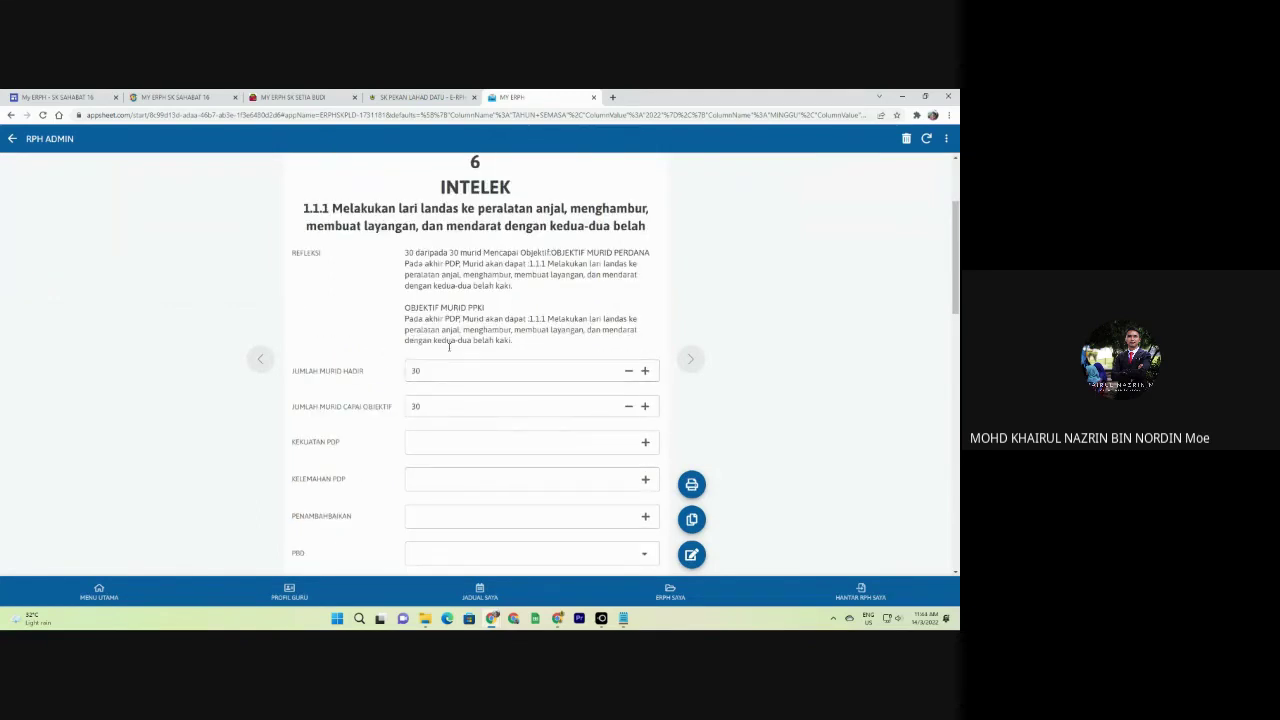
# Lower JUMLAH MURID HADIR to 27 and JUMLAH MURID CAPAI OBJEKTIF to 26.
pyautogui.scroll(-1, 410, 352)
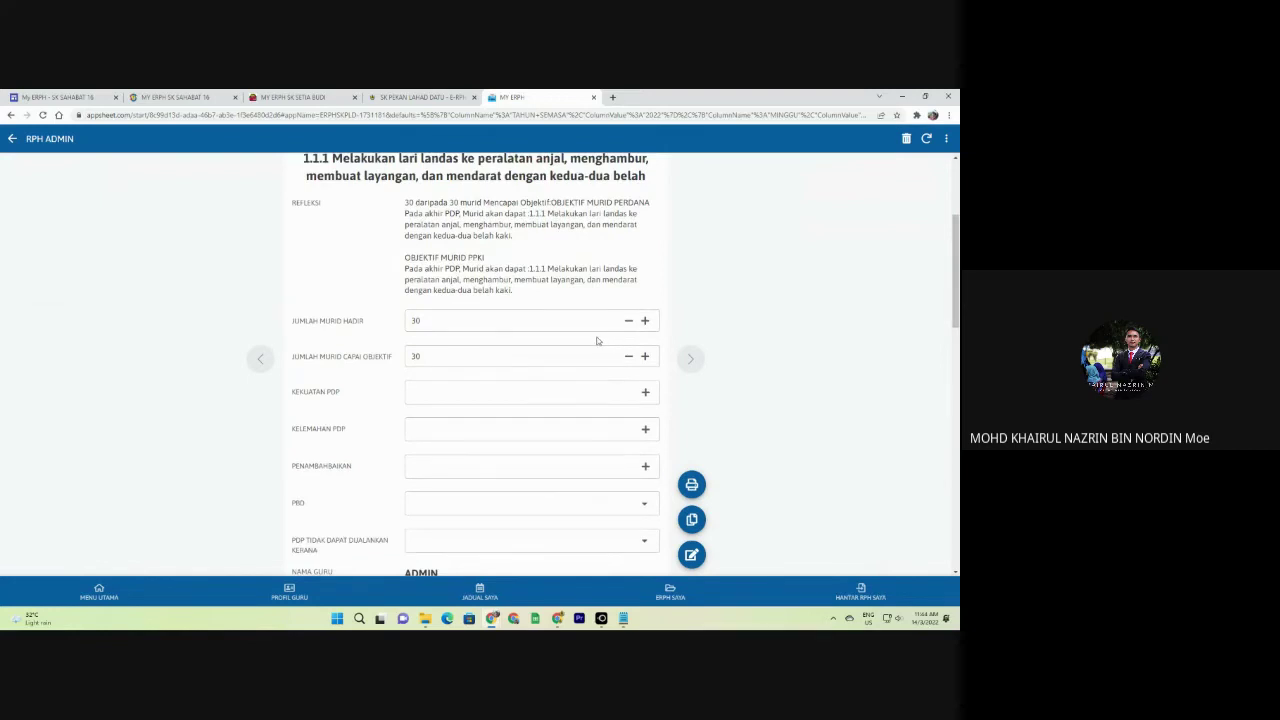
pyautogui.moveTo(516, 297); pyautogui.dragTo(400, 241)
pyautogui.doubleClick(448, 226)
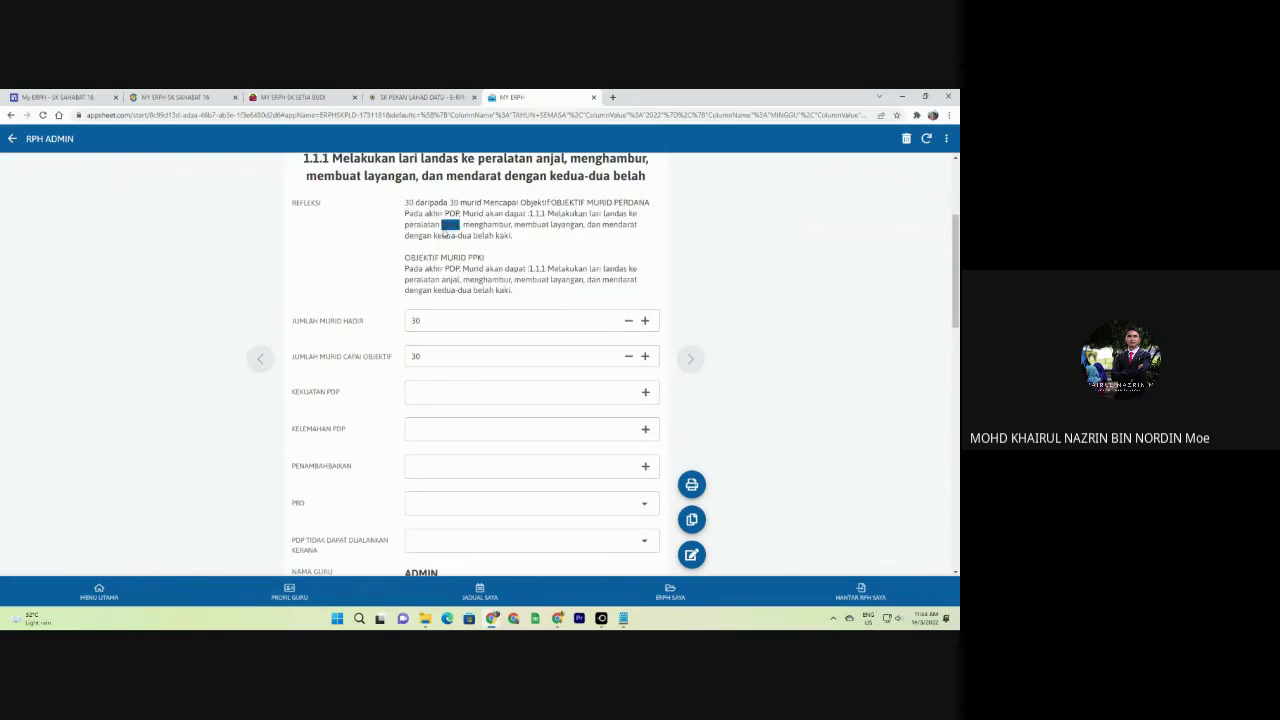
pyautogui.click(629, 321)
pyautogui.click(629, 321)
pyautogui.click(629, 321)
pyautogui.click(629, 357)
pyautogui.scroll(-1, 490, 270)
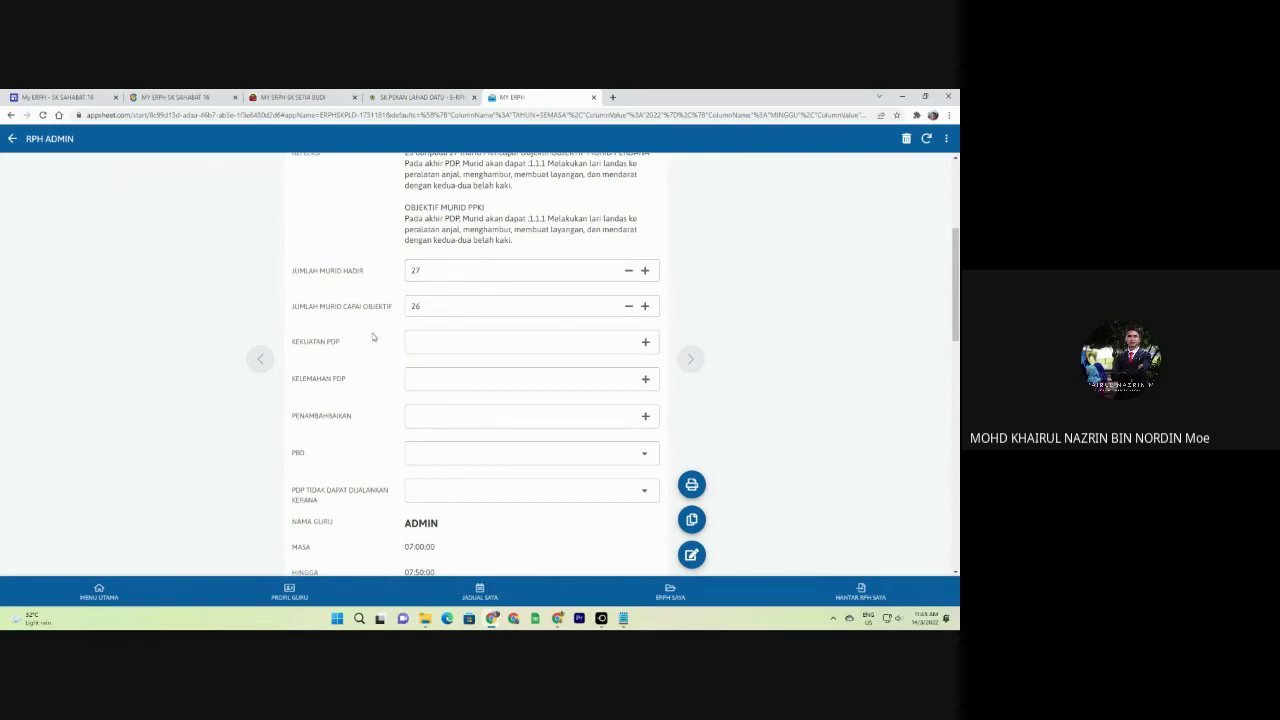
pyautogui.scroll(-1, 468, 328)
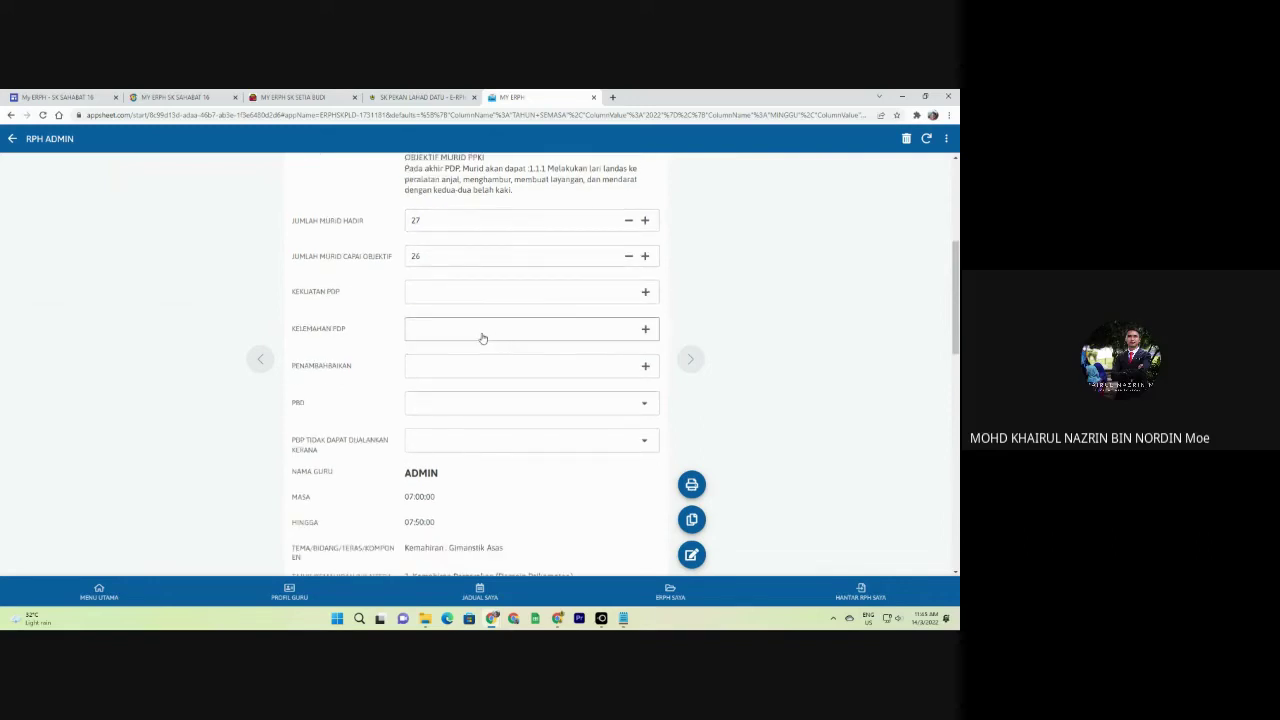
# Choose 'Guru pakar dalam bidang' as the lesson's strength.
pyautogui.click(446, 293)
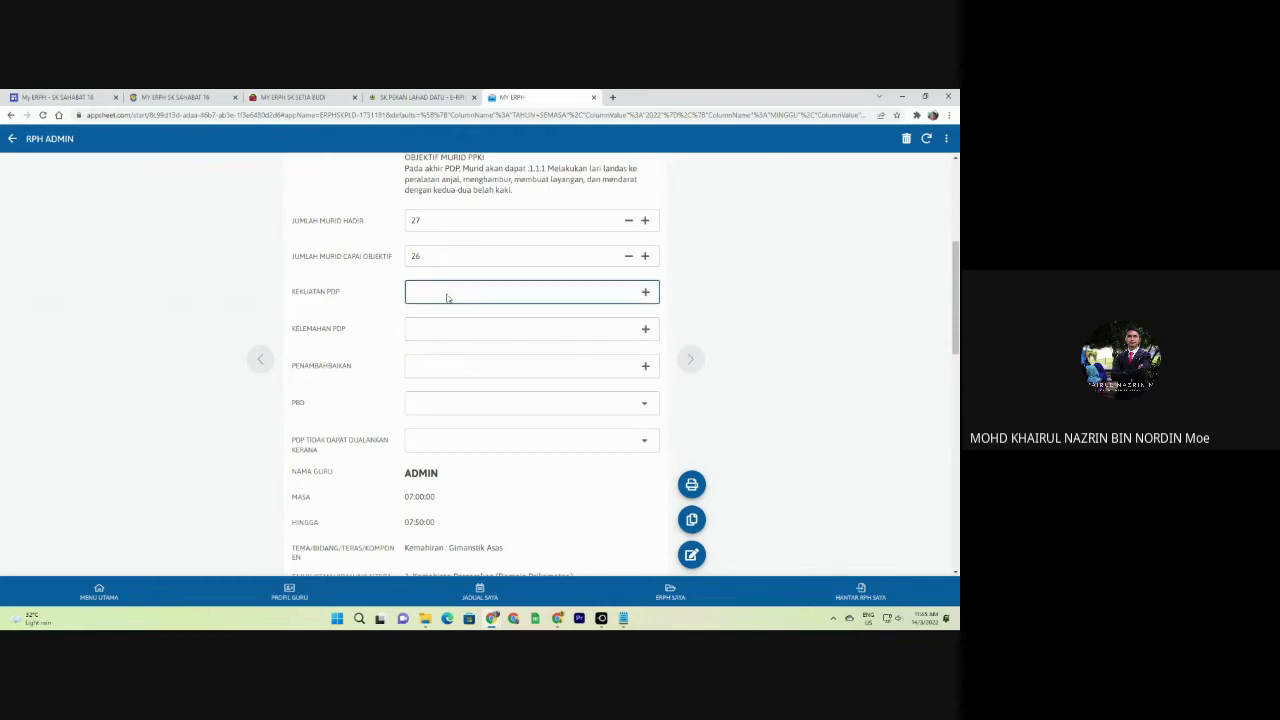
pyautogui.click(383, 199)
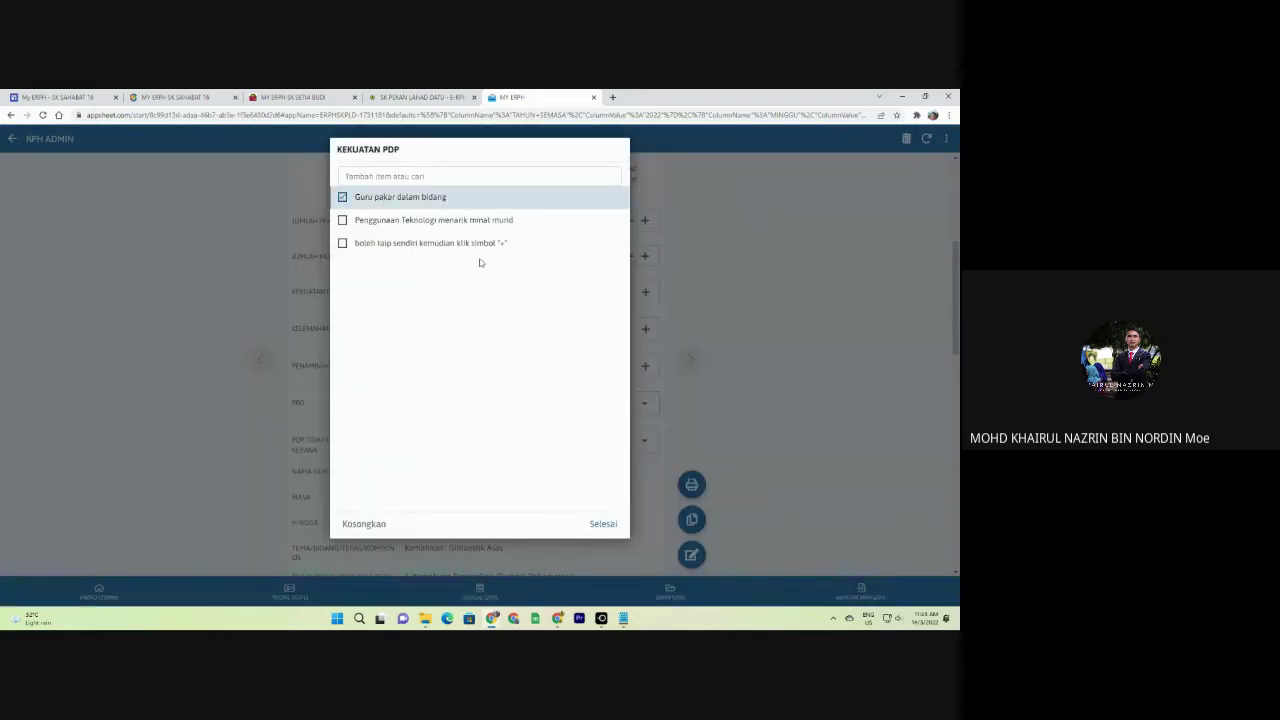
pyautogui.click(600, 522)
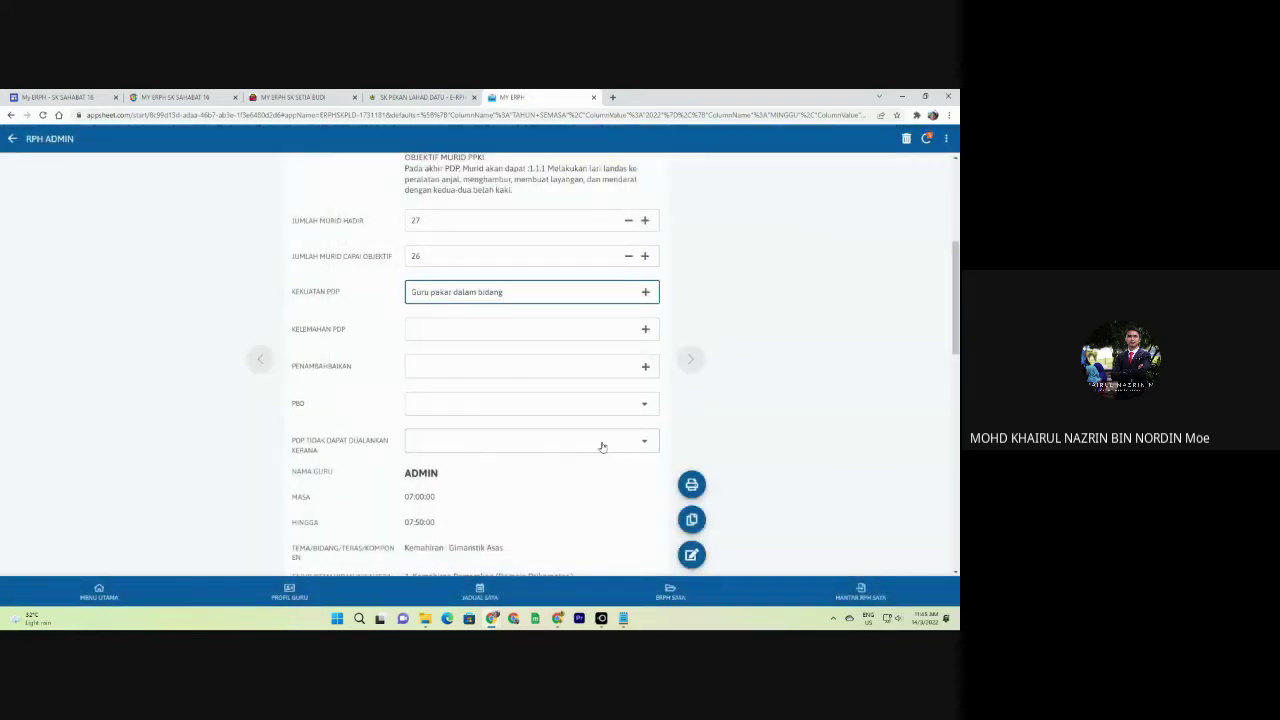
pyautogui.scroll(3, 540, 360)
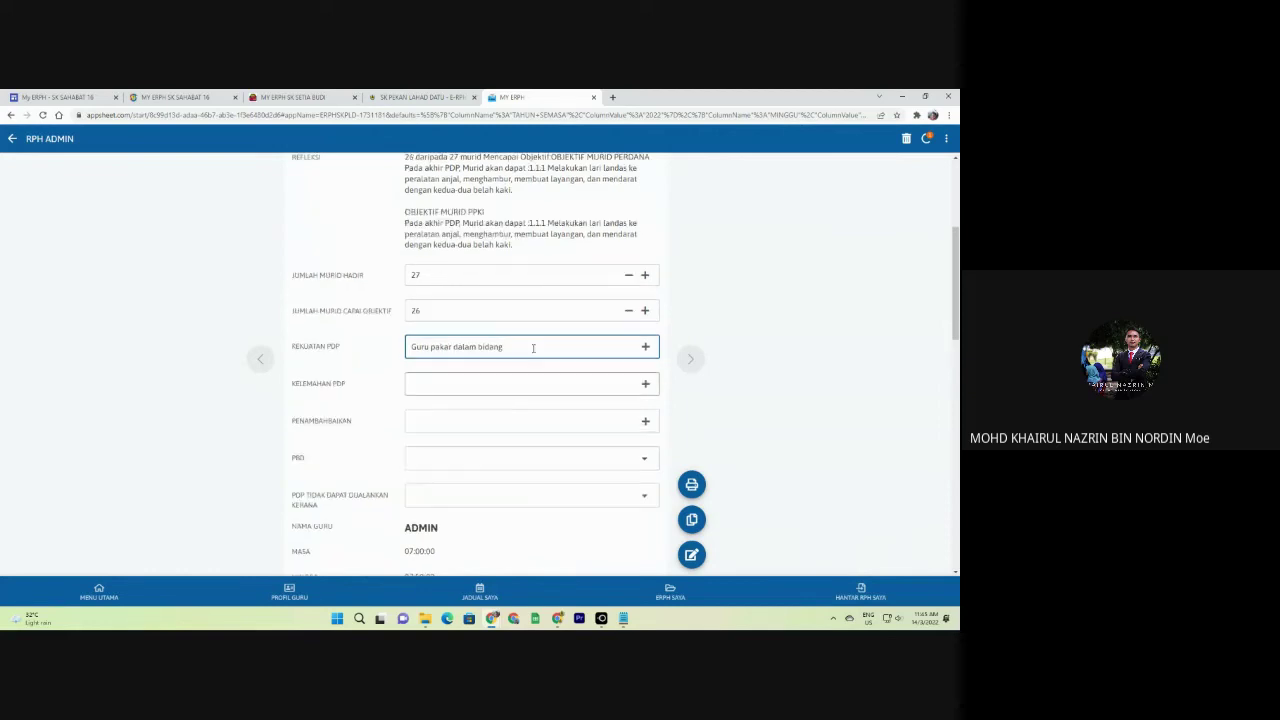
pyautogui.scroll(-2, 532, 349)
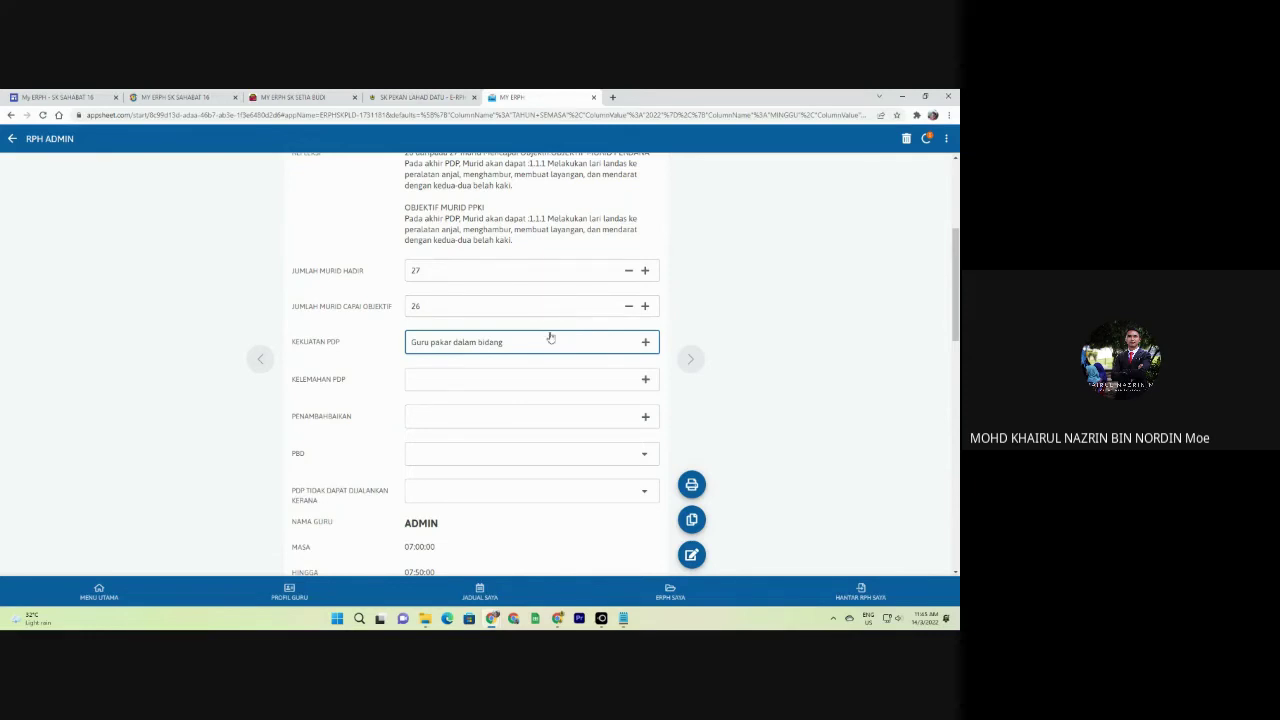
pyautogui.scroll(-1, 551, 337)
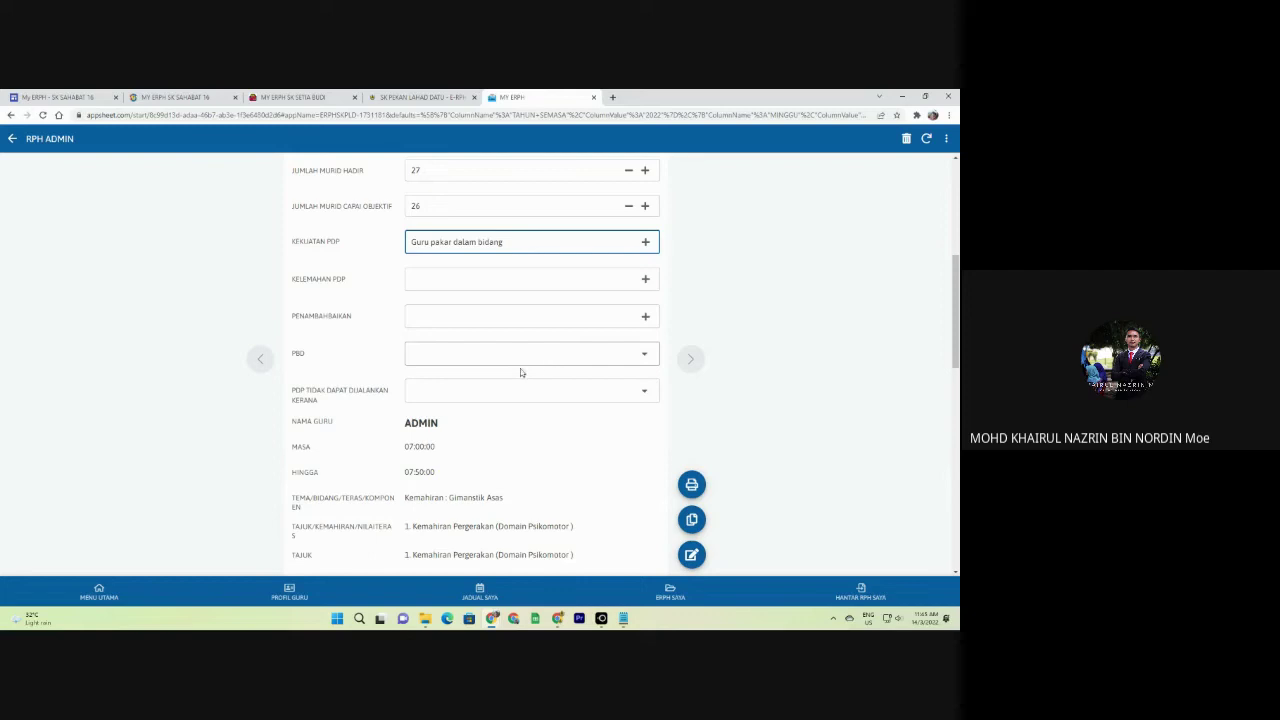
pyautogui.scroll(3, 449, 347)
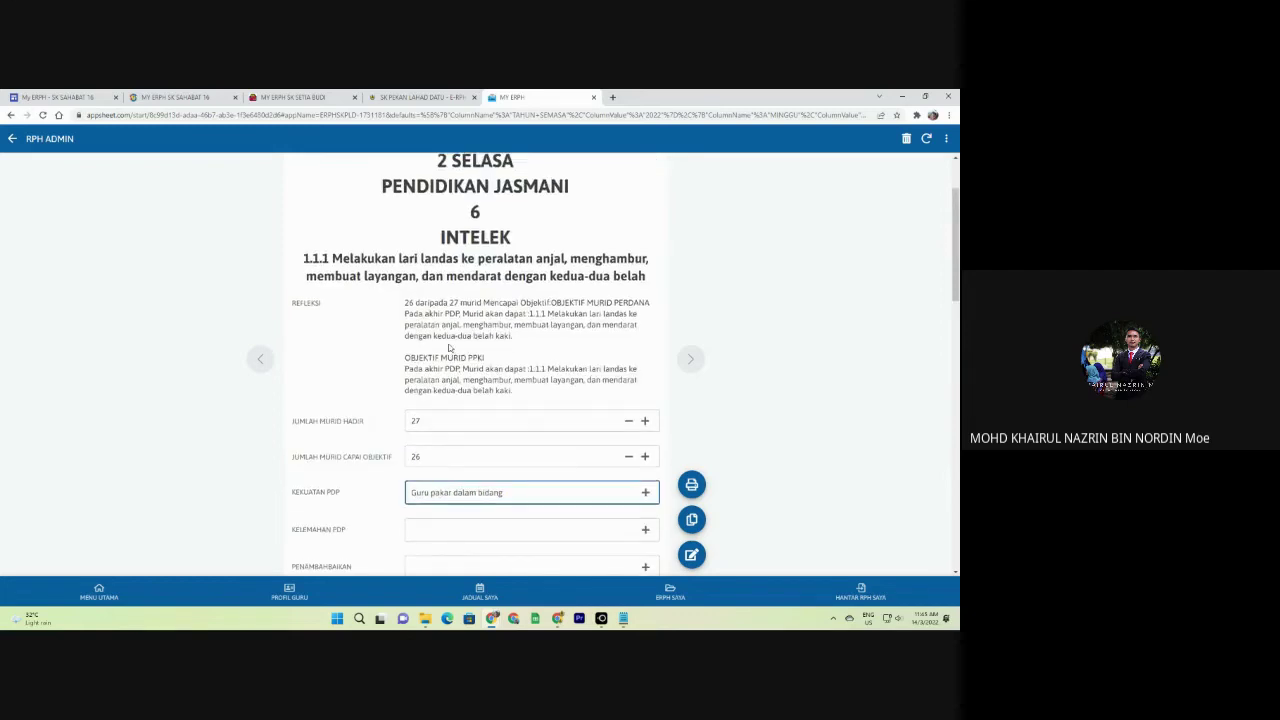
pyautogui.scroll(-2, 449, 347)
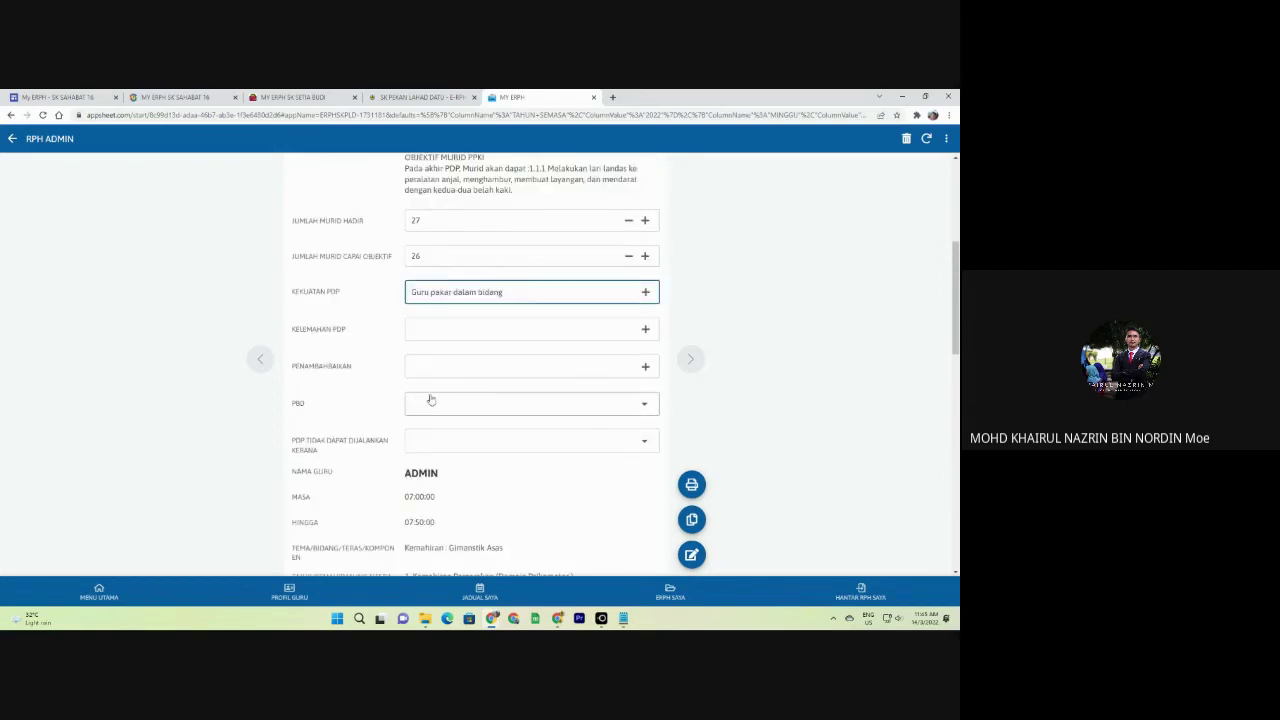
# Set the PBD field to YA.
pyautogui.click(431, 400)
pyautogui.click(362, 200)
pyautogui.scroll(-2, 571, 423)
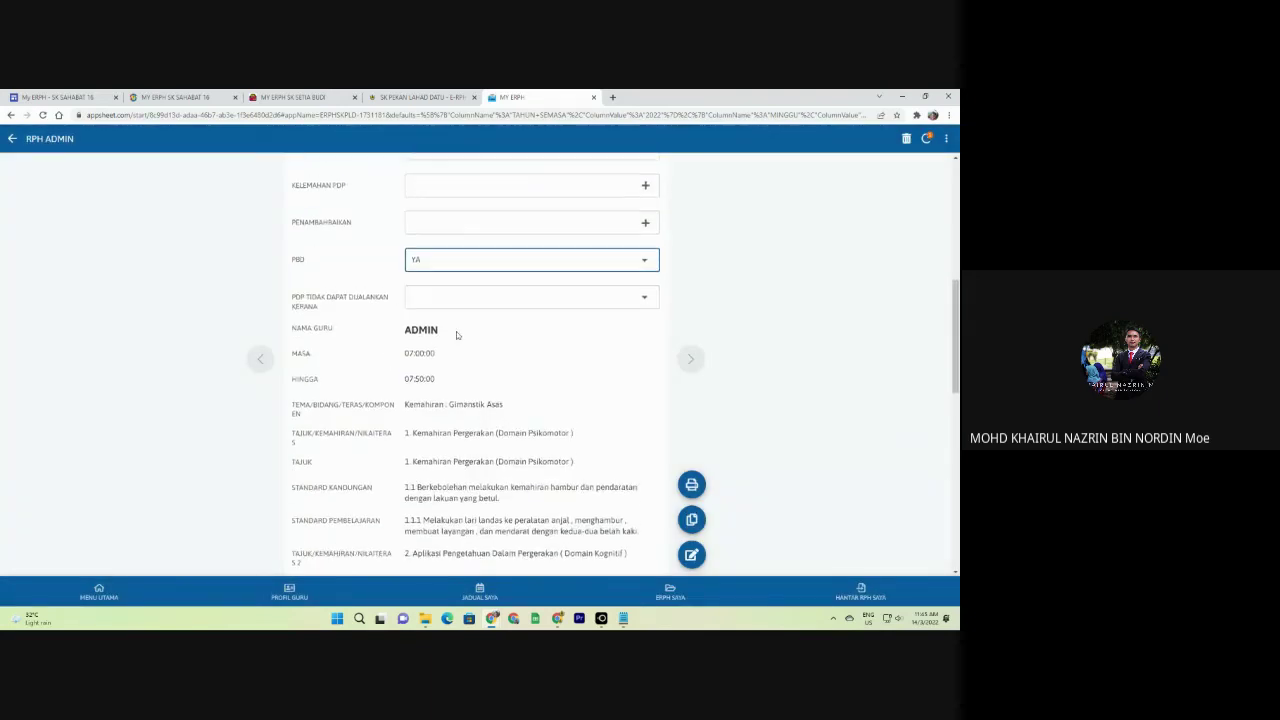
pyautogui.scroll(3, 454, 334)
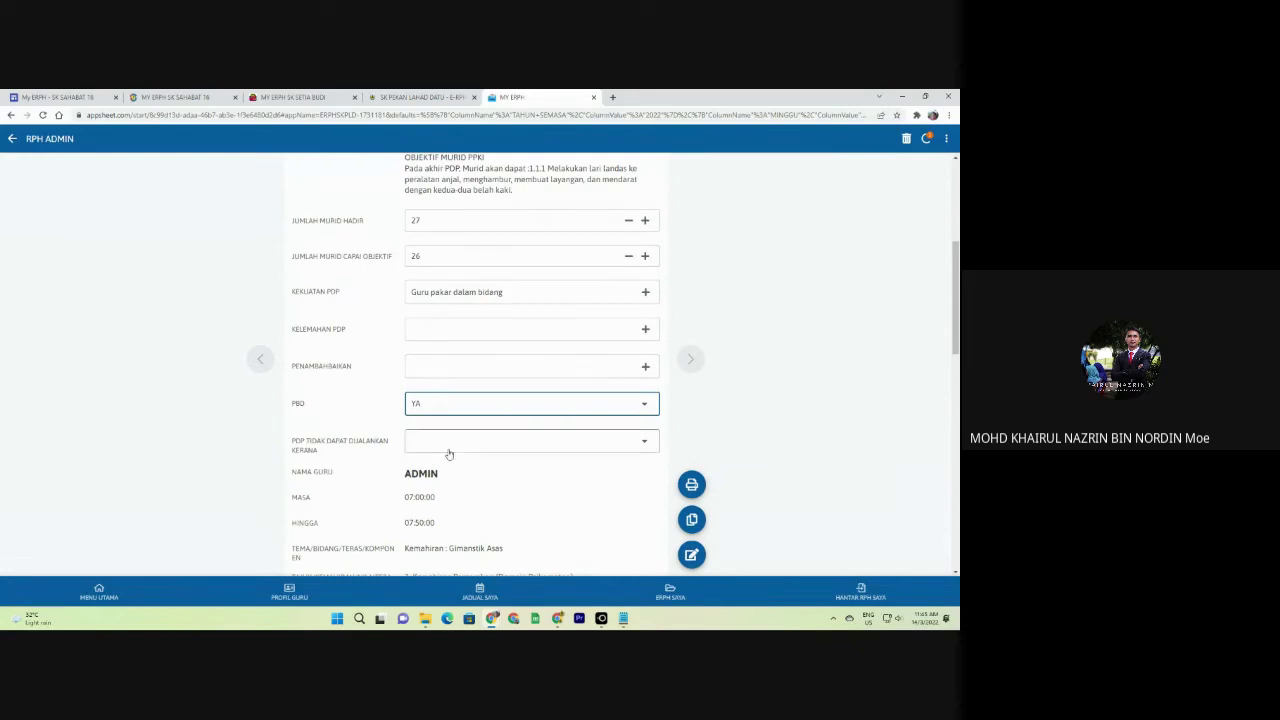
# Search for and select 'Sambutan Hari Raya' as the reason the lesson could not run.
pyautogui.click(449, 445)
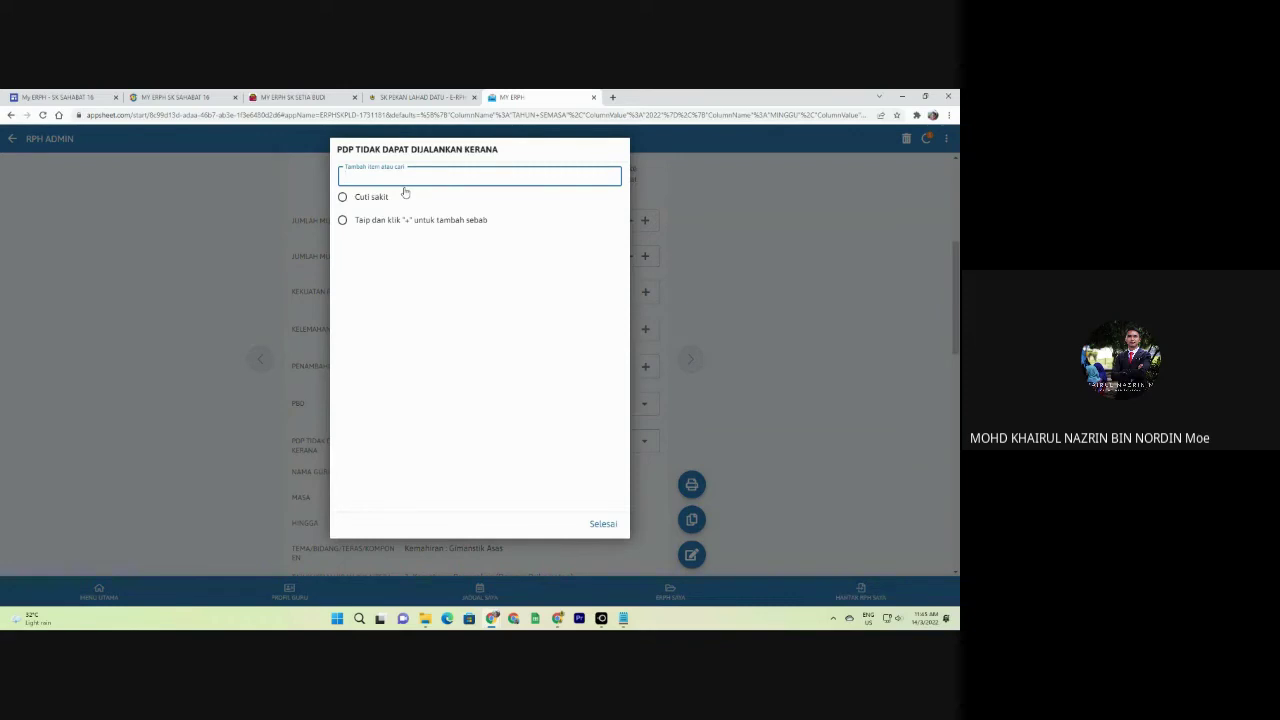
pyautogui.write('Sambutan')
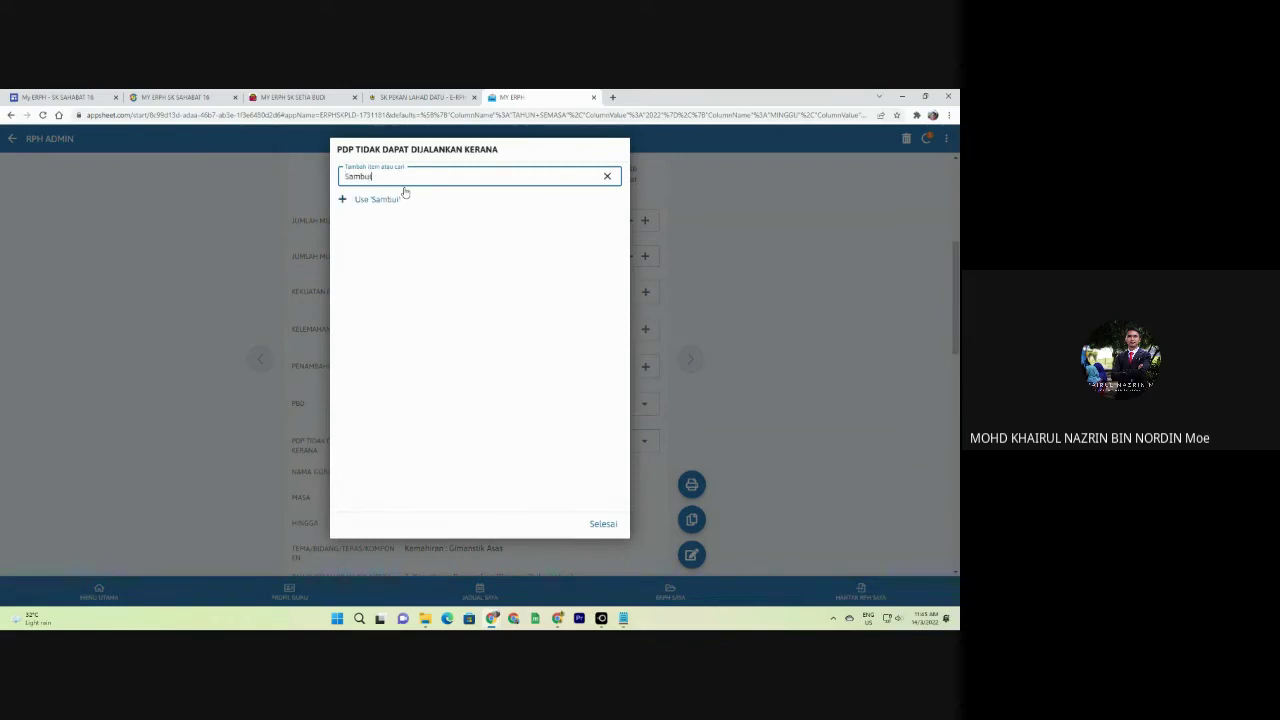
pyautogui.write(' Hari Raya')
pyautogui.click(426, 204)
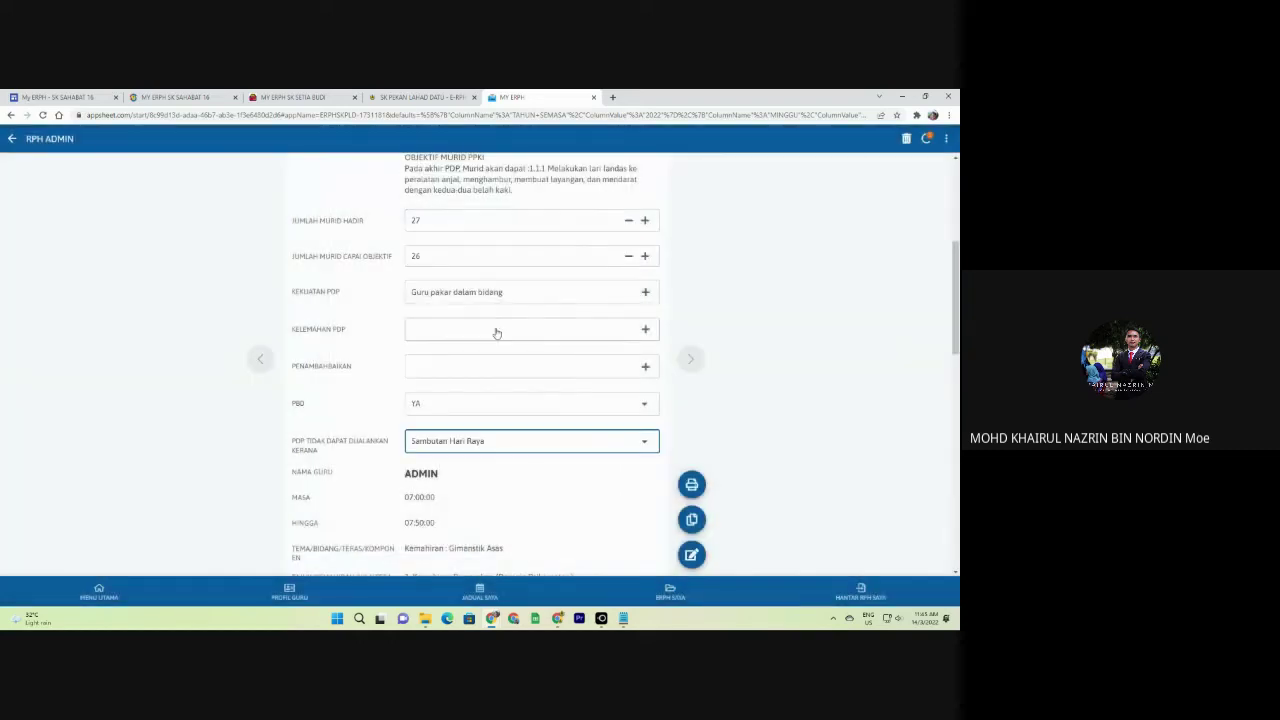
pyautogui.scroll(-2, 494, 331)
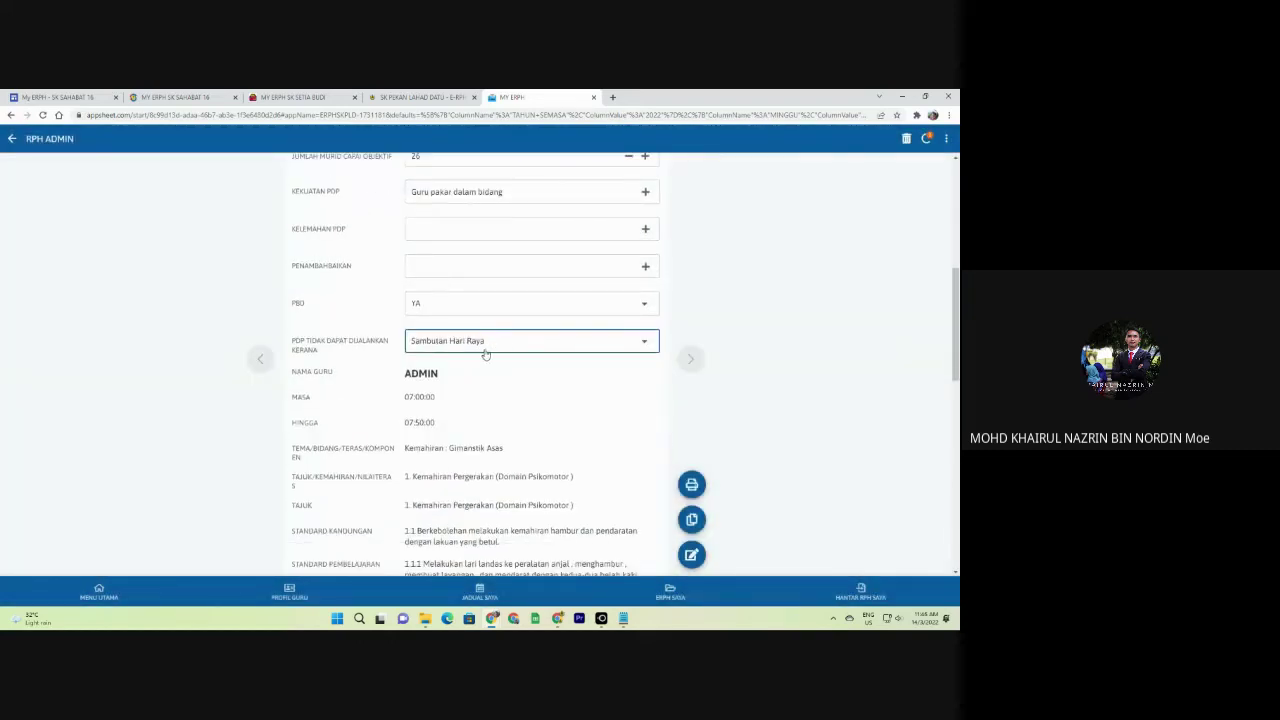
# Cancel copying the RPH with TIDAK and switch to the MY ERPH SK SETIA BUDI app.
pyautogui.click(690, 520)
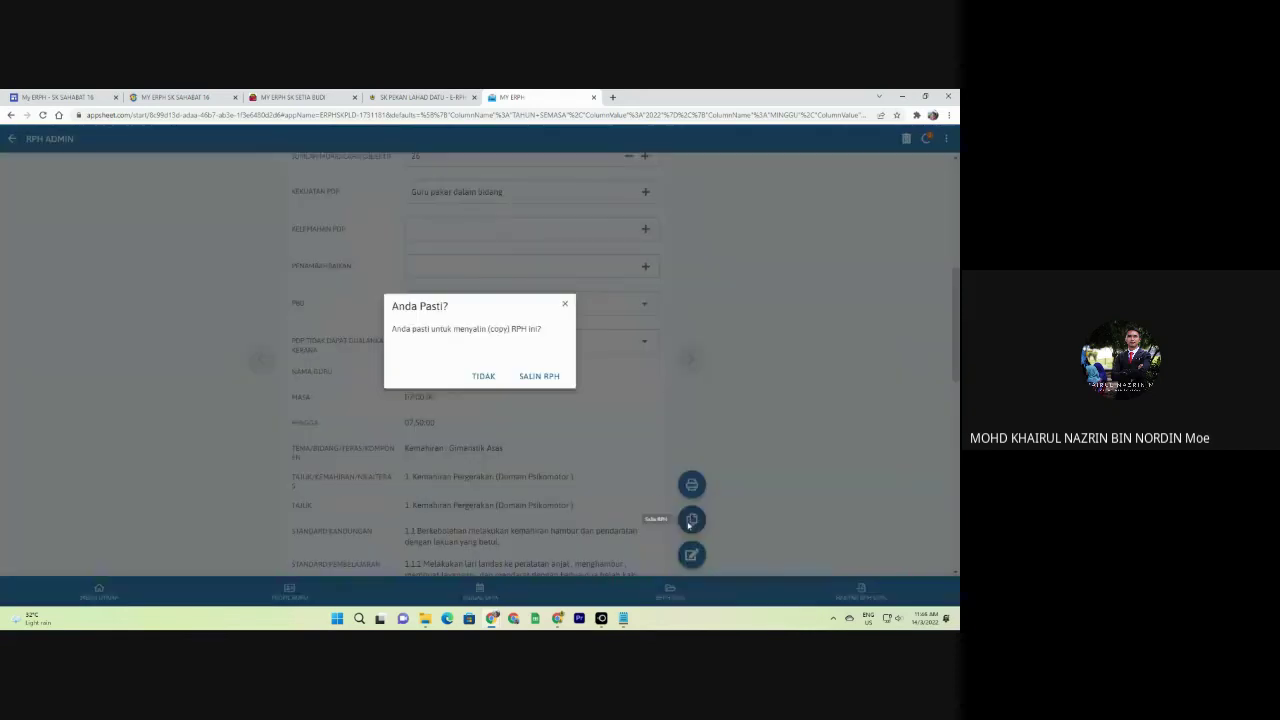
pyautogui.click(492, 377)
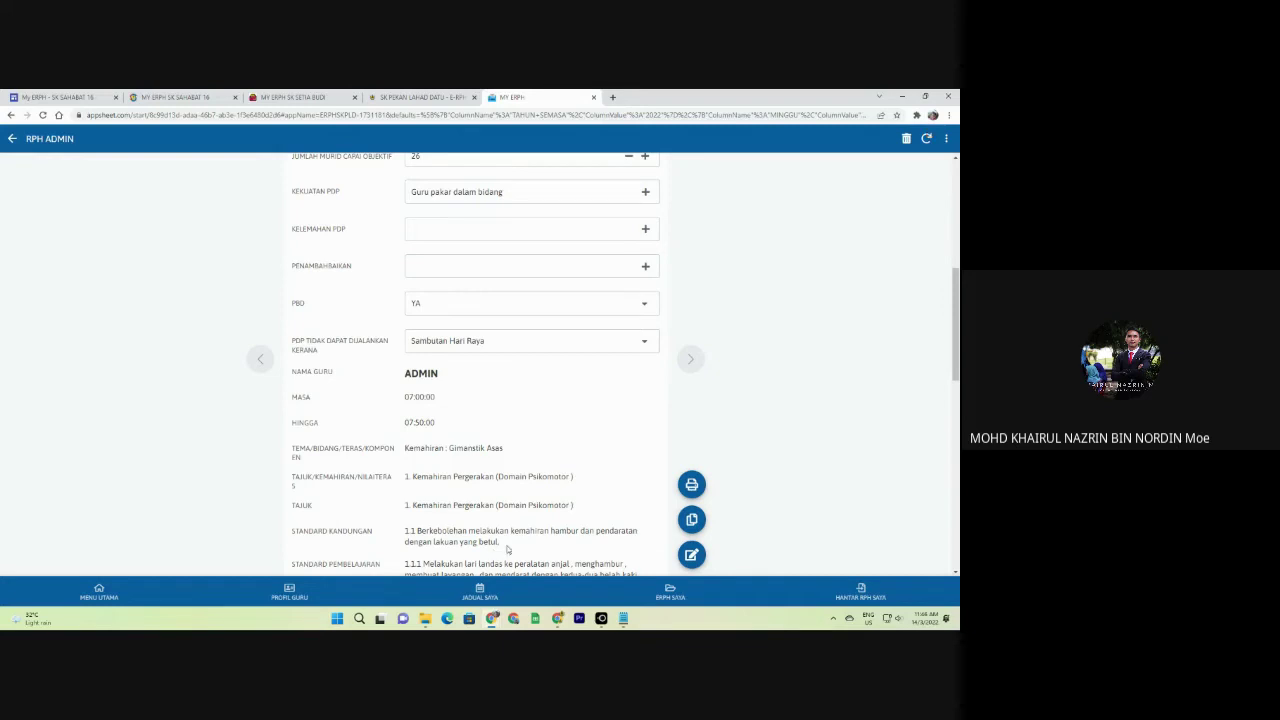
pyautogui.click(292, 97)
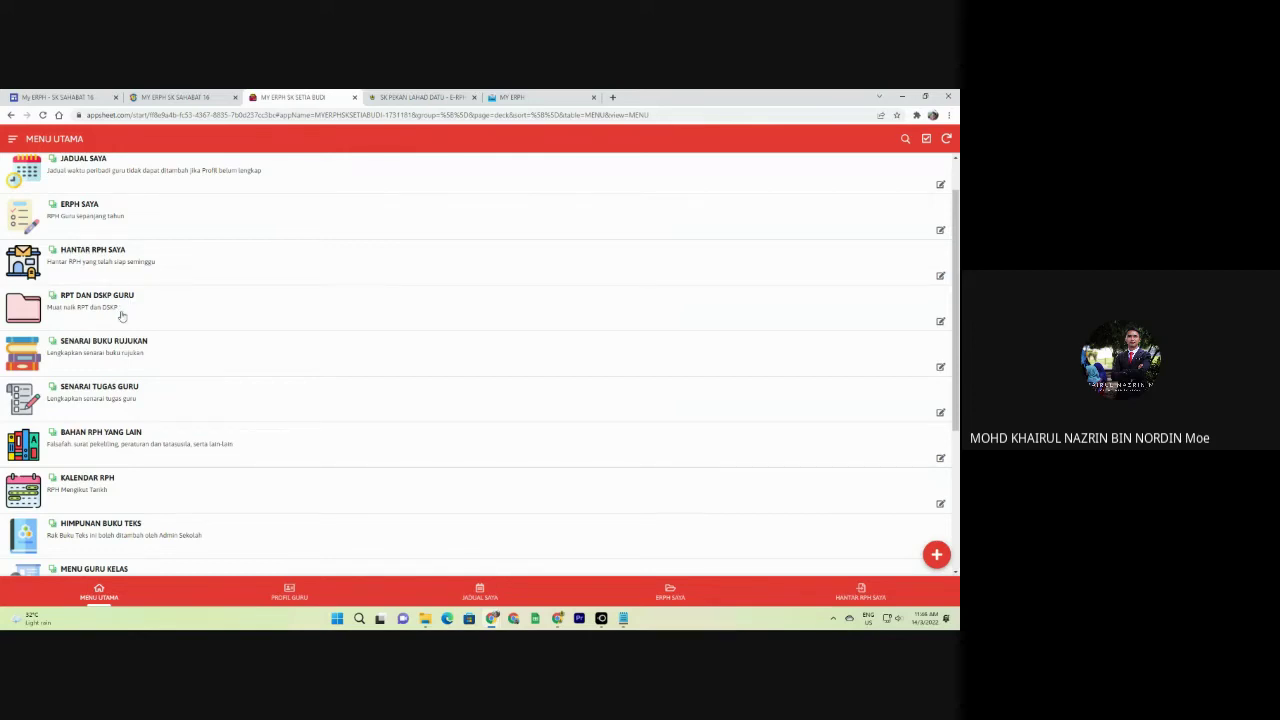
# Open the empty RPT DAN DSKP GURU page from the SK Setia Budi app's MENU UTAMA.
pyautogui.click(195, 319)
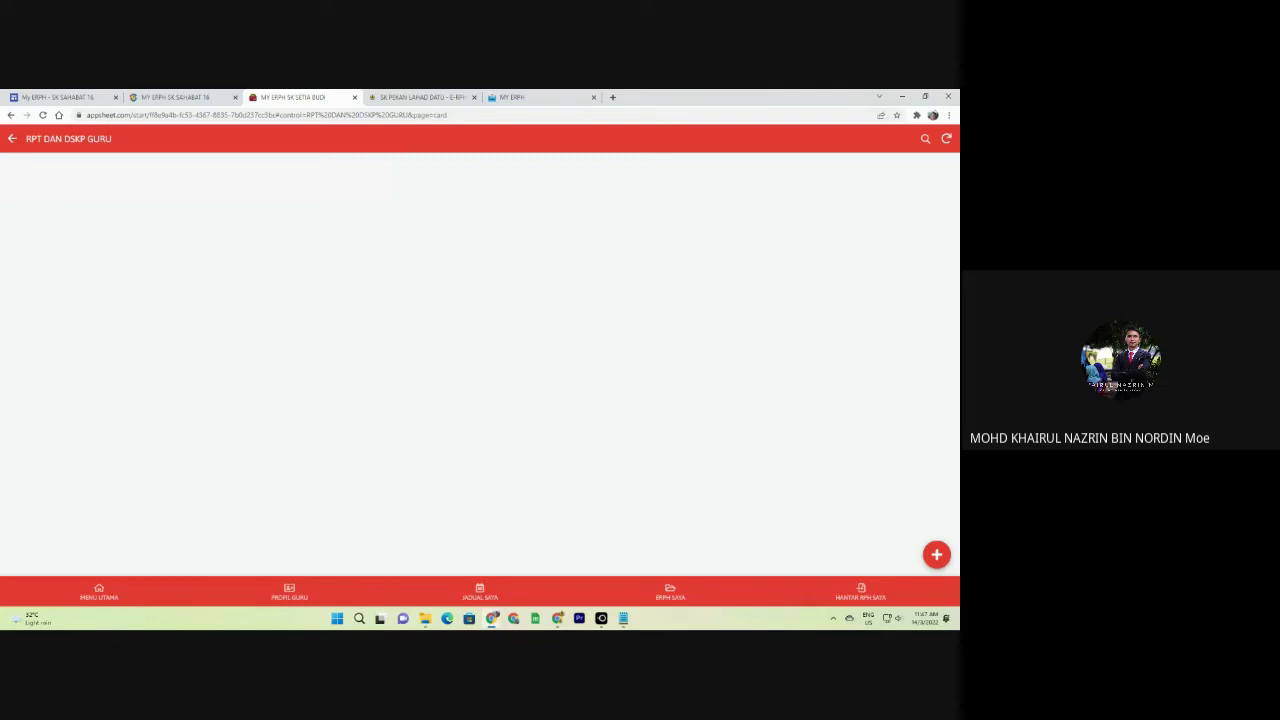
# Start a new record with RPT/DSKP set to RPT, subject ENGLISH and TAHUN 5.
pyautogui.click(936, 554)
pyautogui.click(429, 211)
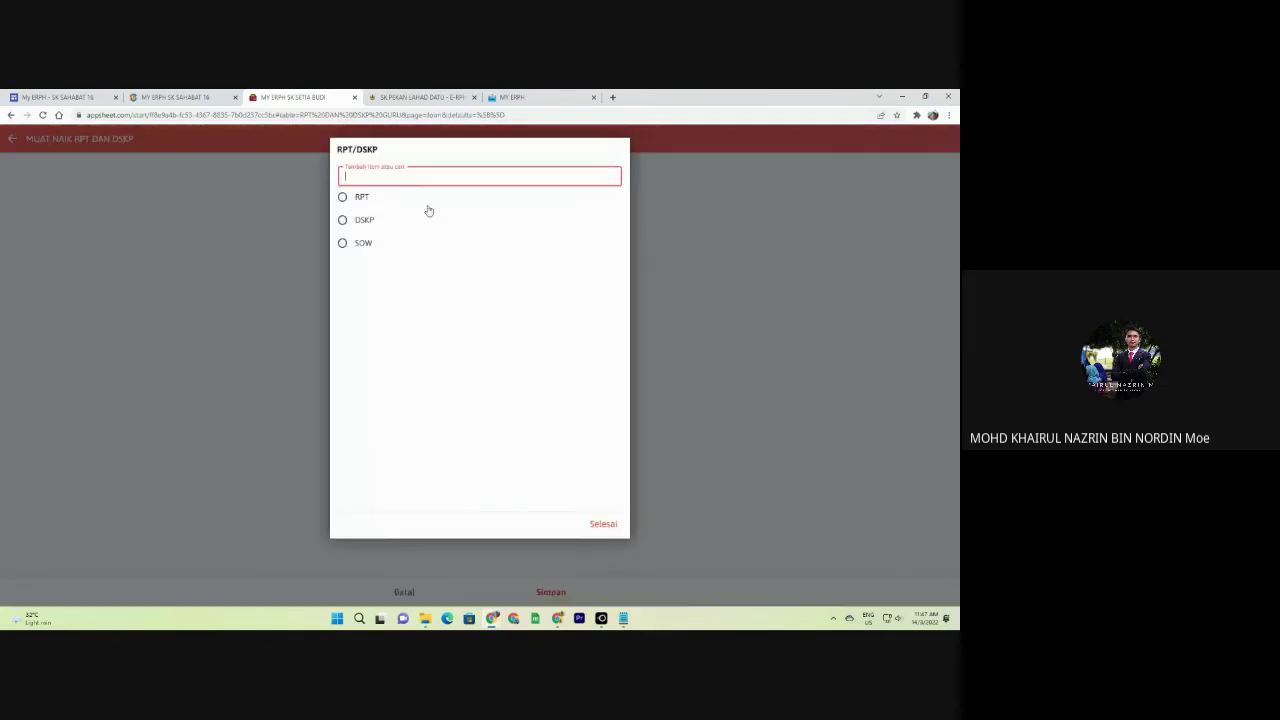
pyautogui.click(388, 200)
pyautogui.click(397, 205)
pyautogui.click(668, 238)
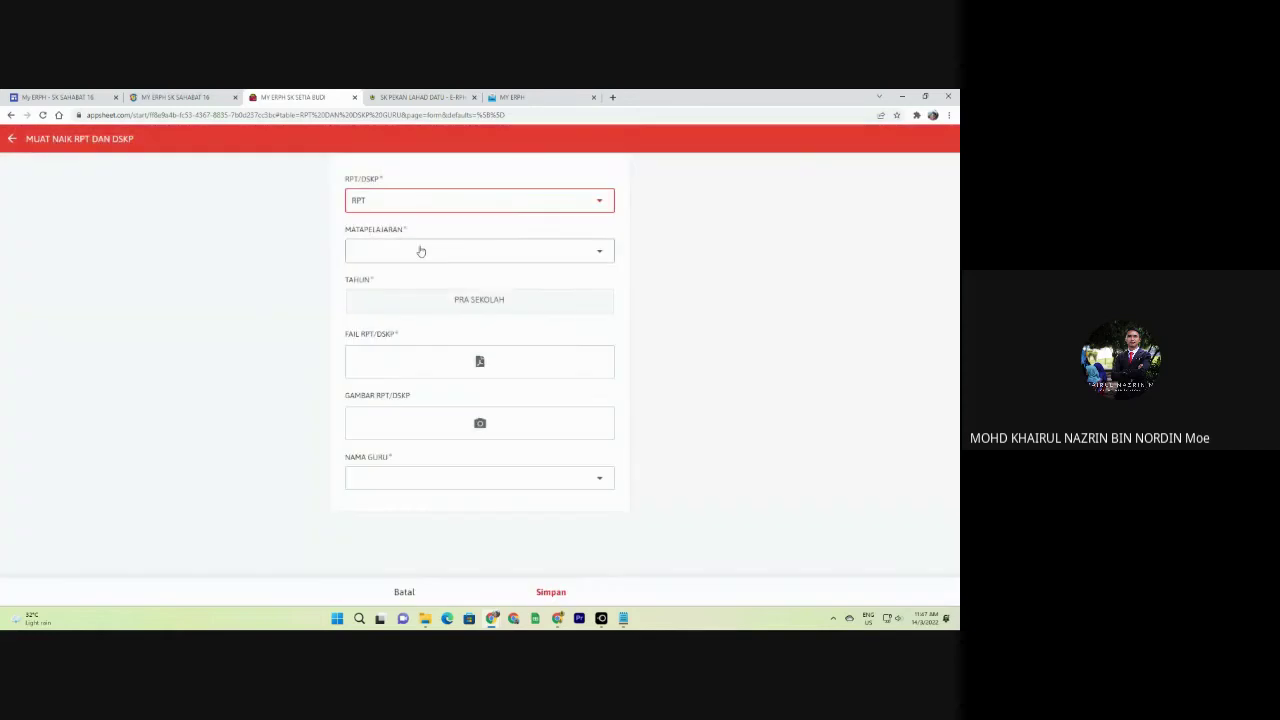
pyautogui.click(393, 247)
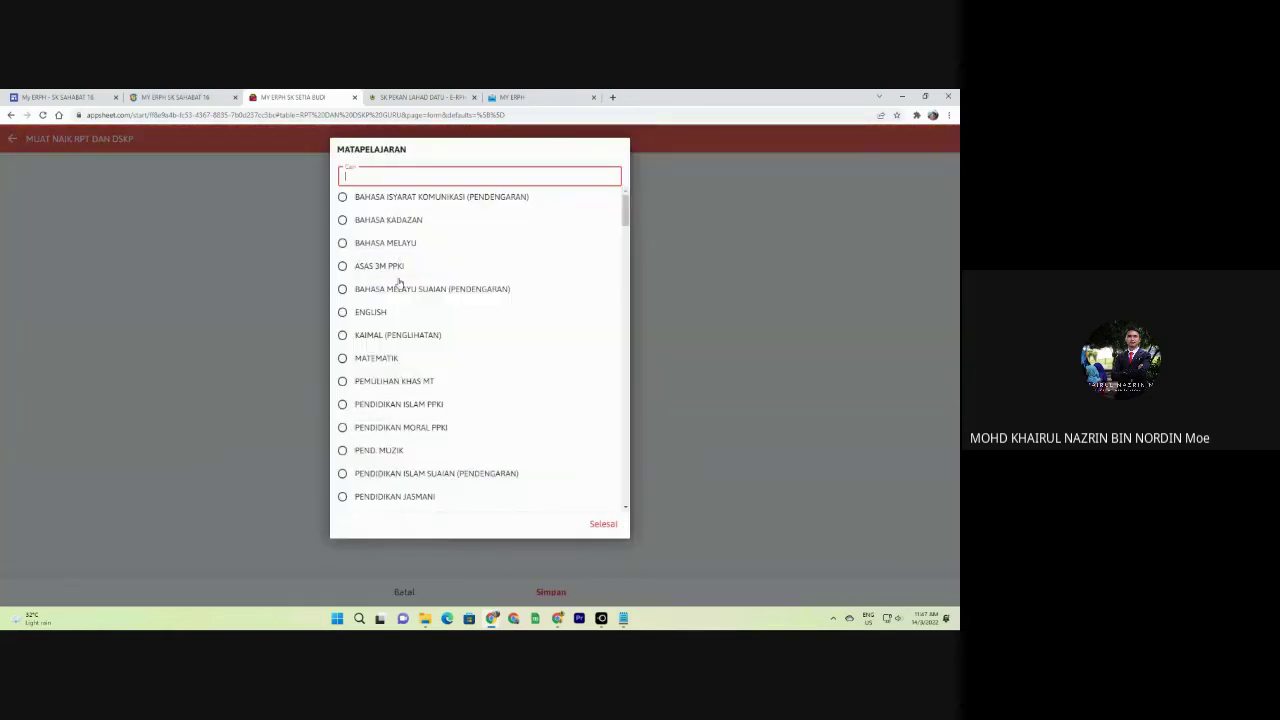
pyautogui.click(390, 313)
pyautogui.click(419, 303)
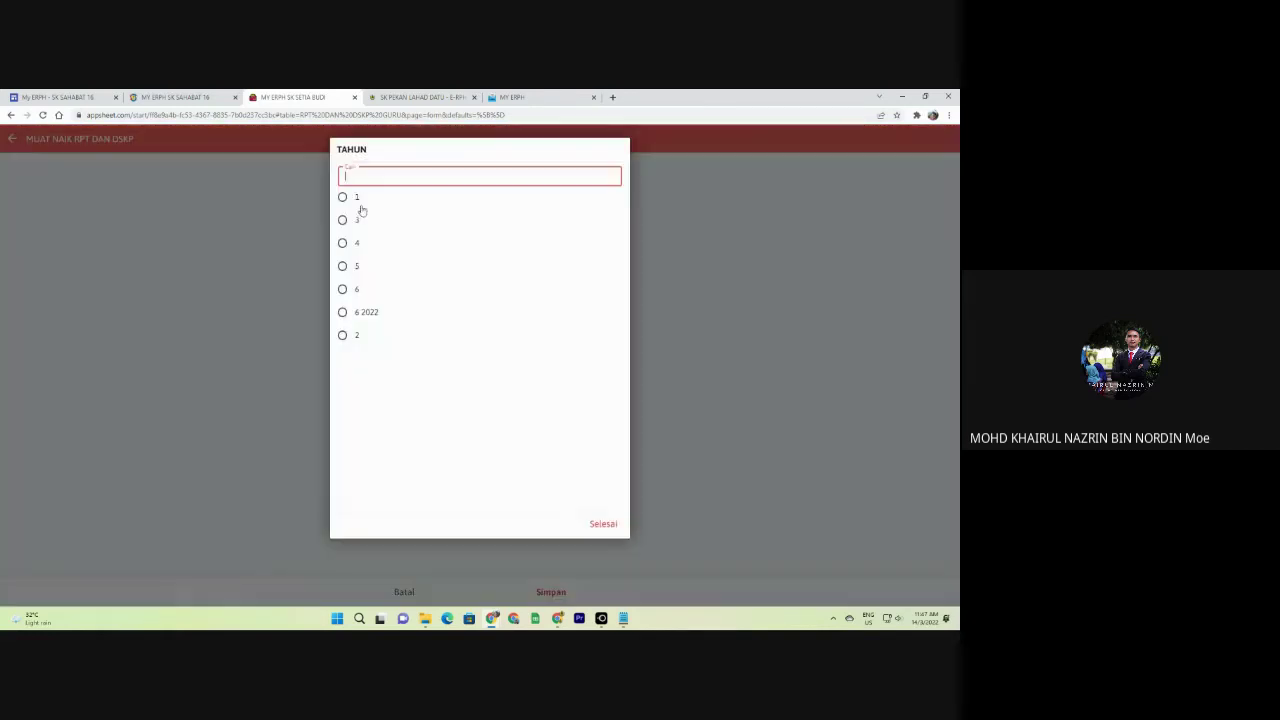
pyautogui.click(363, 267)
# Attach the AHLI JAWATANKUASA Word document from Documents as the RPT file.
pyautogui.click(495, 364)
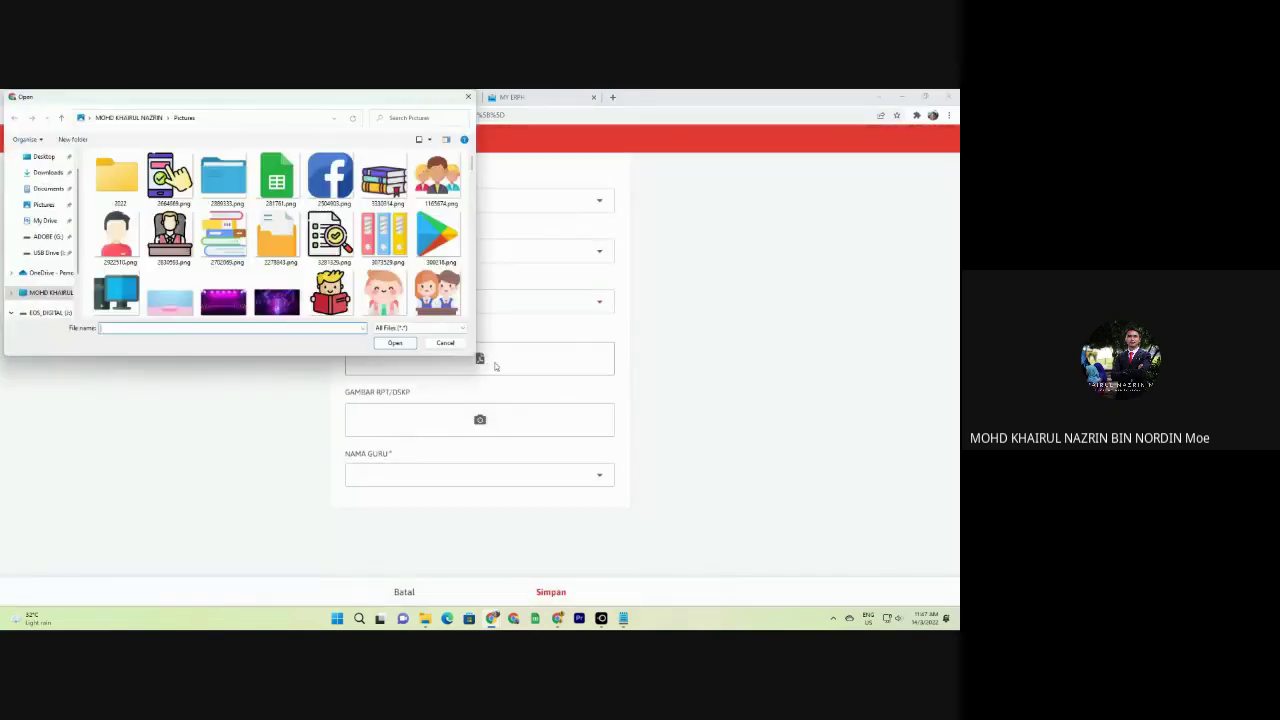
pyautogui.click(52, 188)
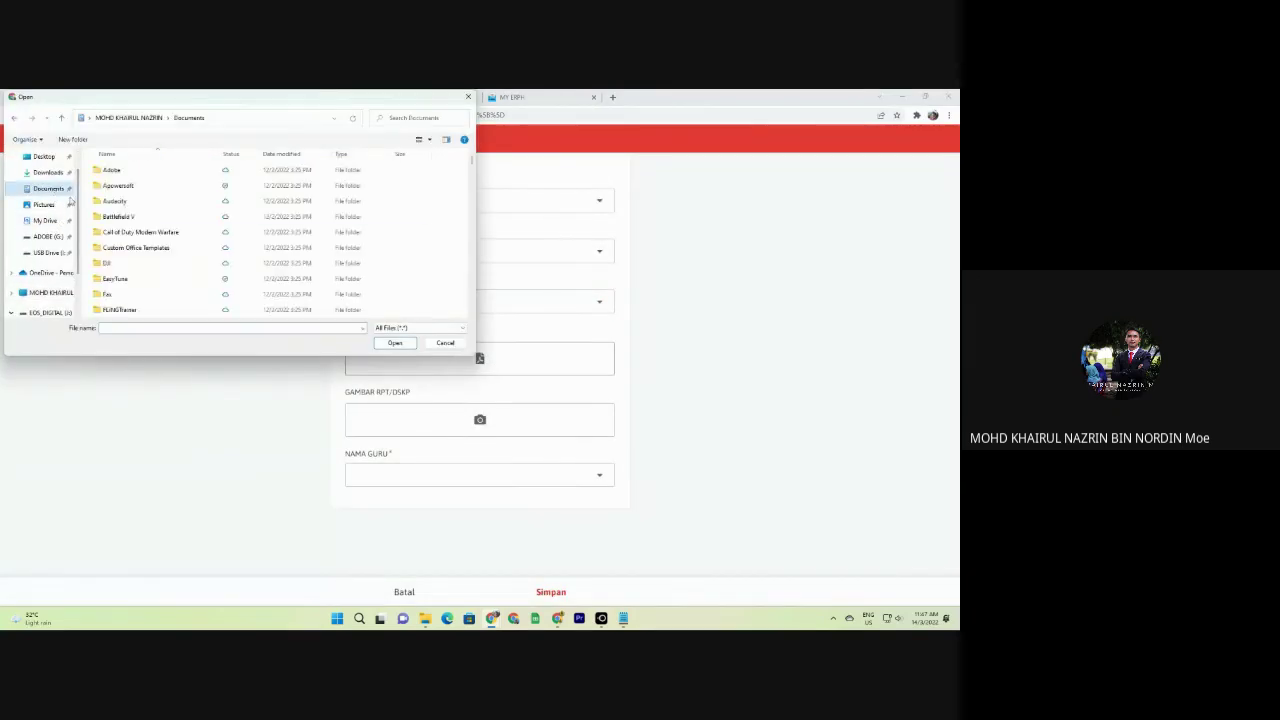
pyautogui.scroll(-2, 150, 250)
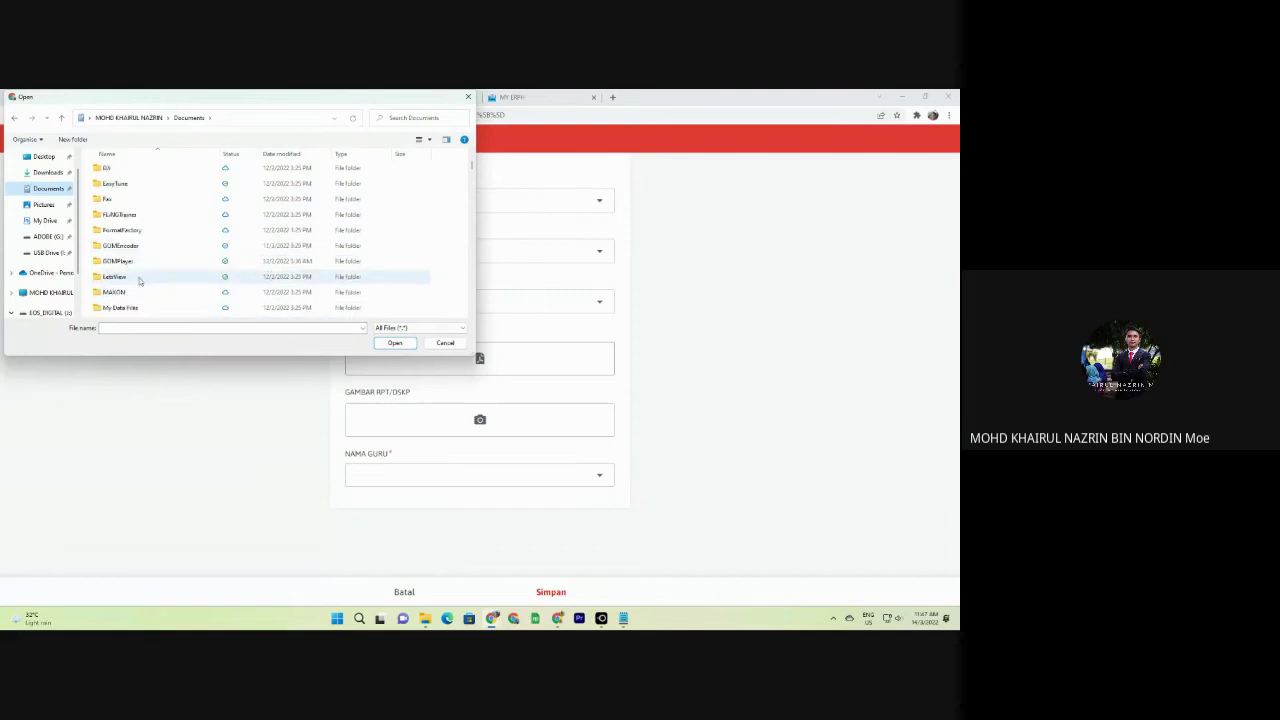
pyautogui.scroll(2, 140, 281)
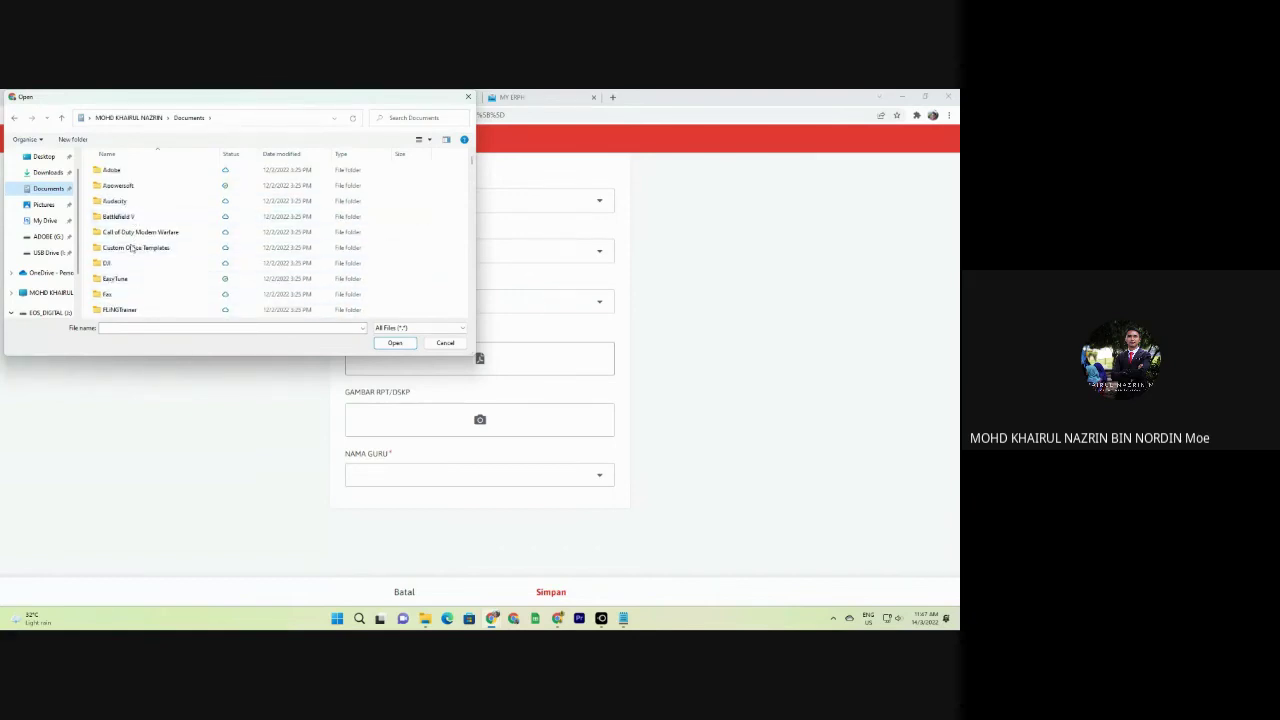
pyautogui.scroll(-3, 133, 265)
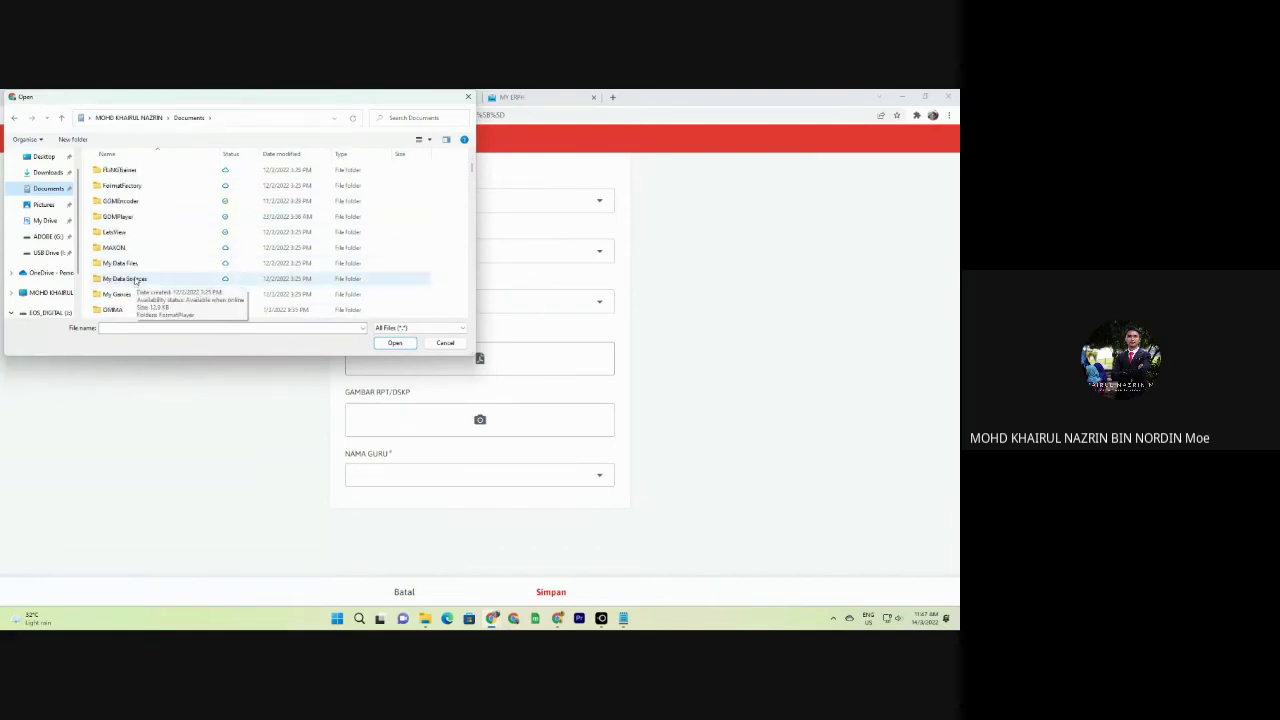
pyautogui.scroll(-5, 135, 281)
pyautogui.press('Down')
pyautogui.press('Down')
pyautogui.press('Down')
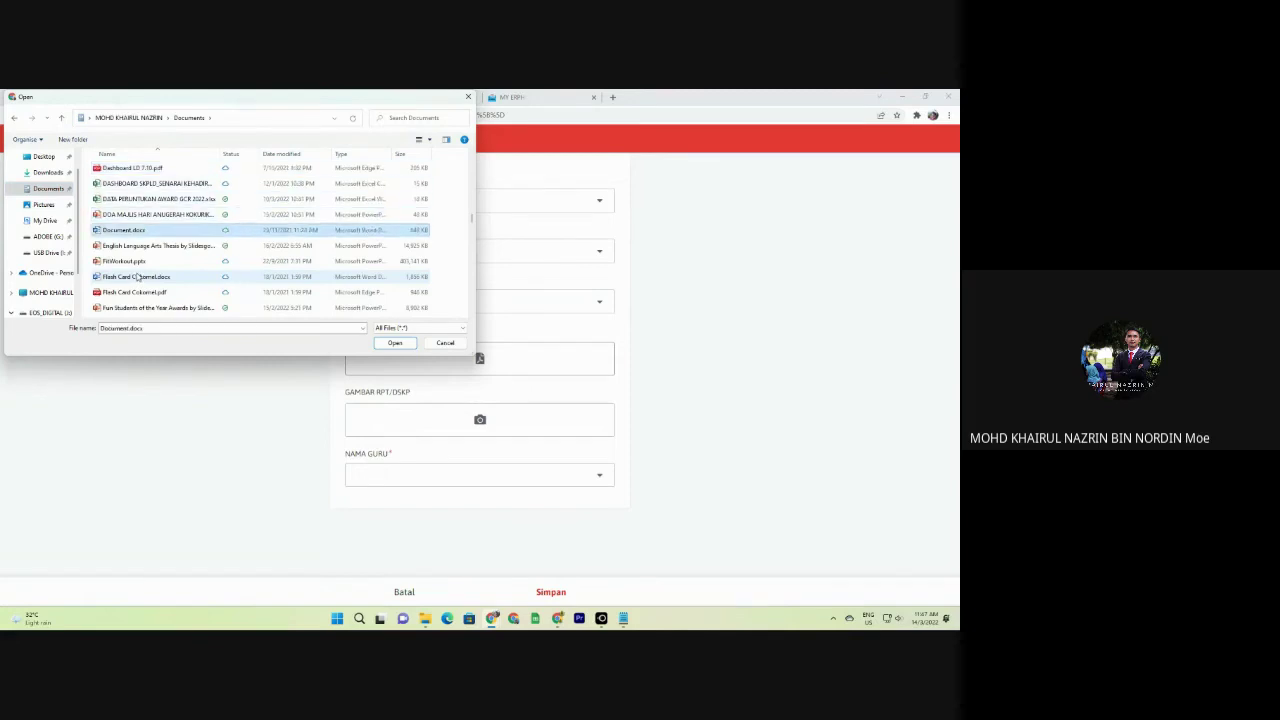
pyautogui.press('Home')
pyautogui.press('Down')
pyautogui.press('Down')
pyautogui.press('Down')
pyautogui.press('Down')
pyautogui.press('Home')
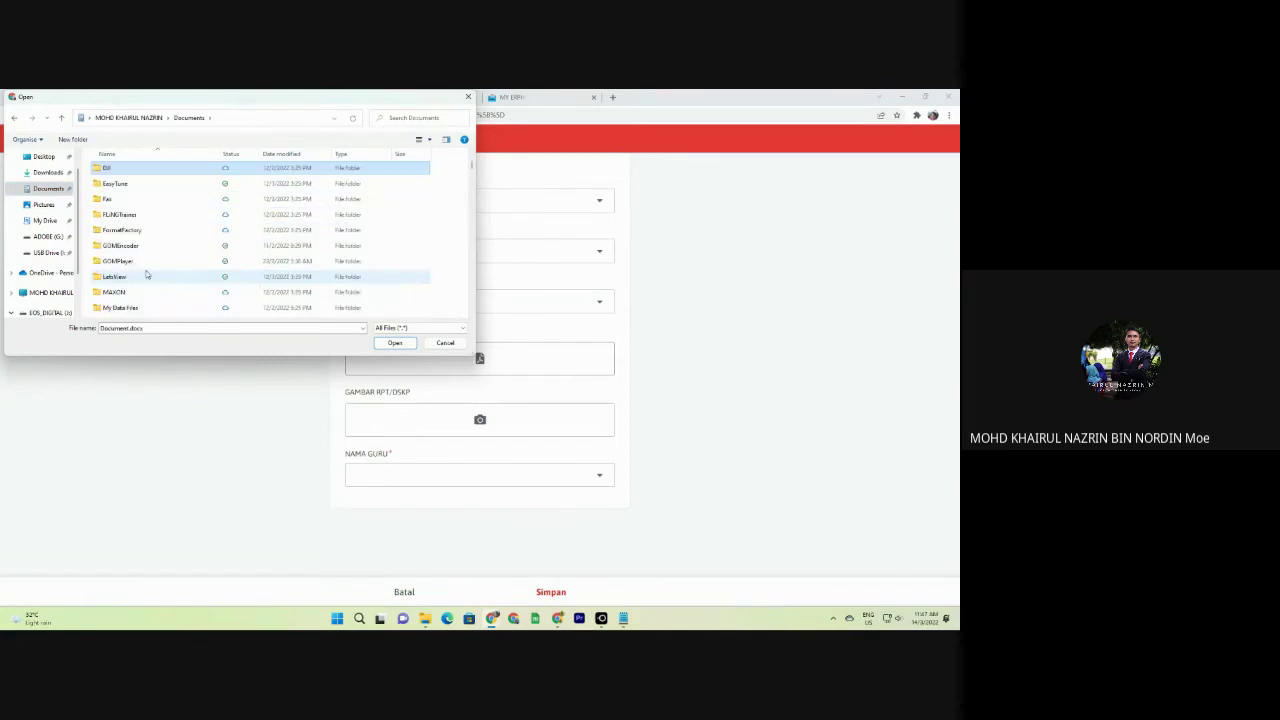
pyautogui.press('d')
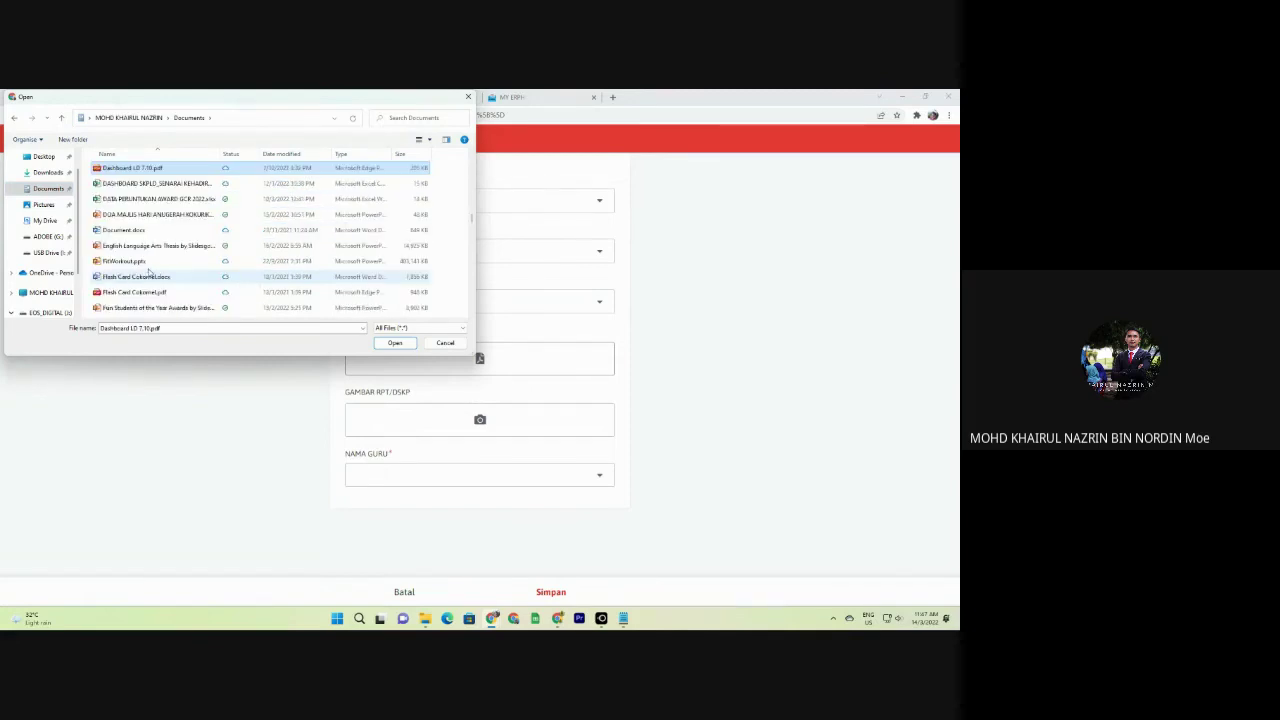
pyautogui.scroll(5, 161, 221)
pyautogui.scroll(10, 161, 221)
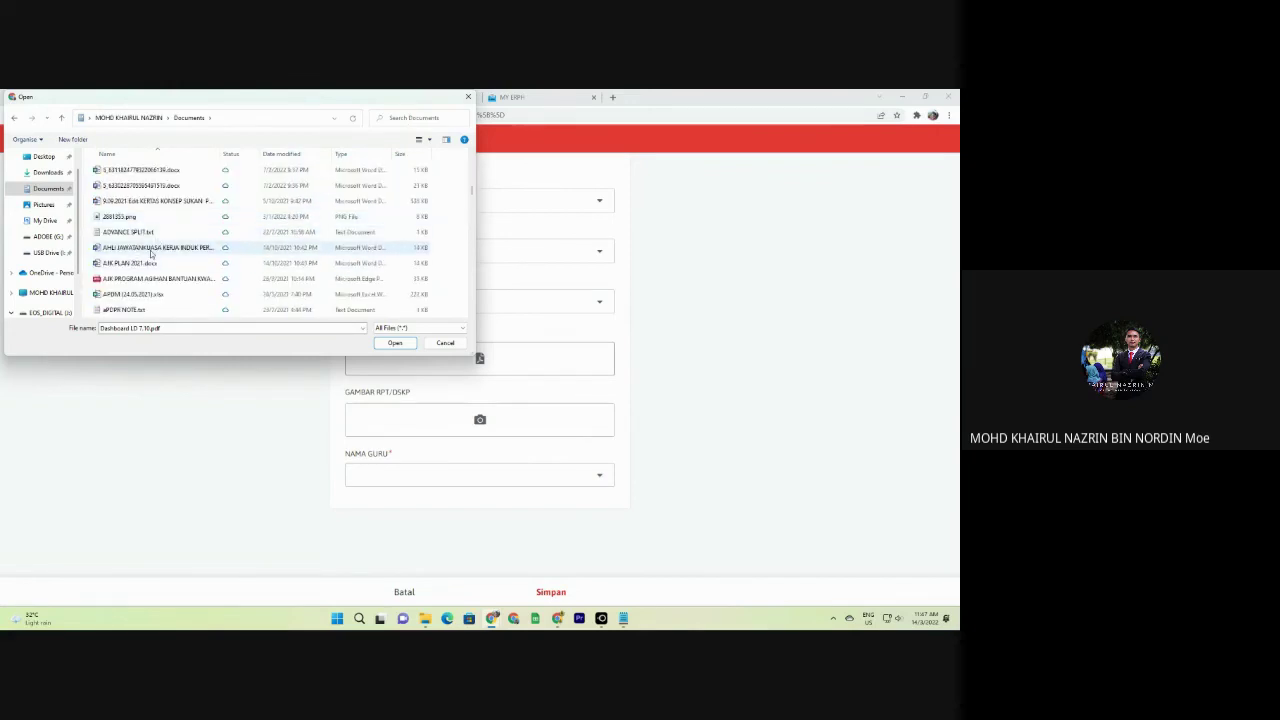
pyautogui.doubleClick(151, 249)
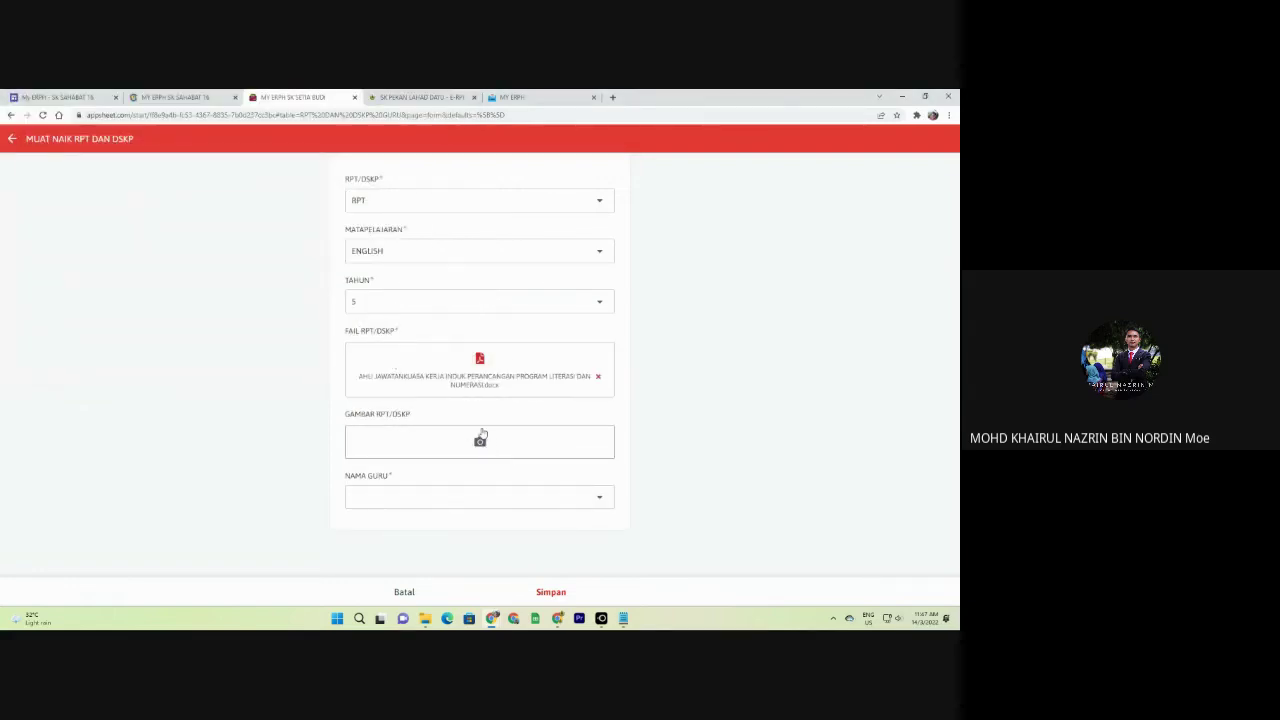
# Add the green spreadsheet icon image from Pictures as the record's picture.
pyautogui.click(480, 440)
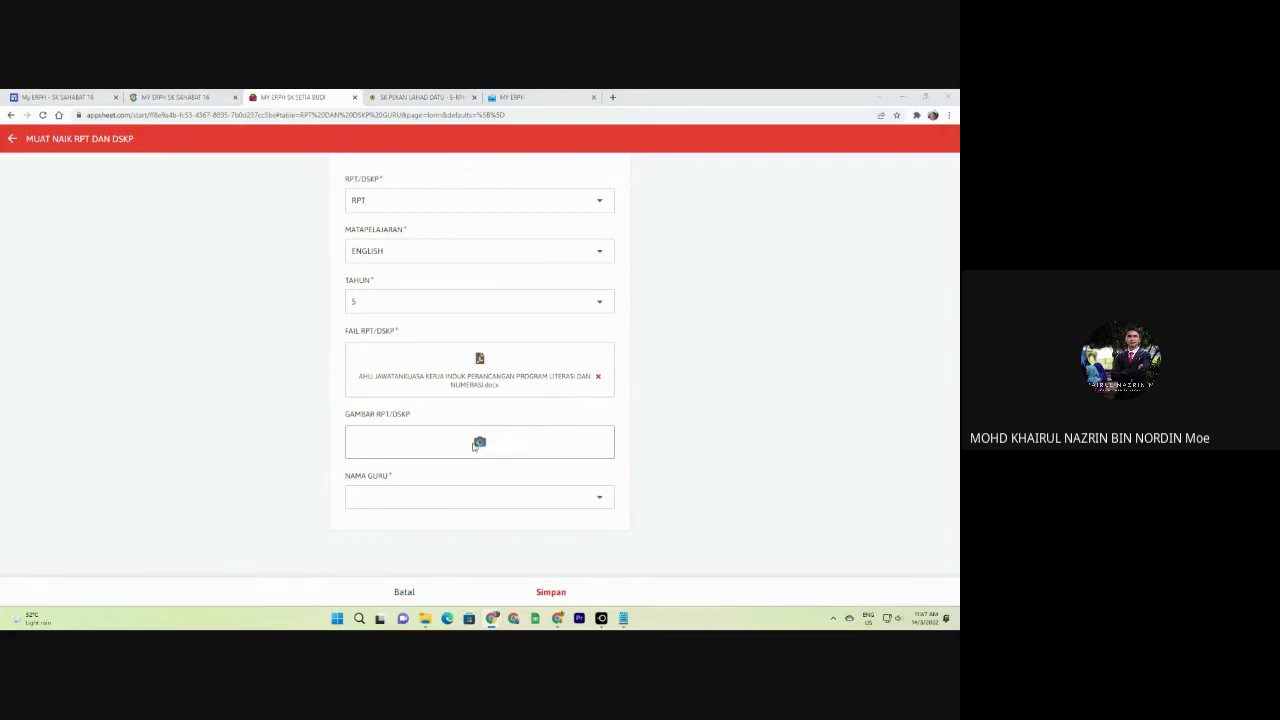
pyautogui.click(44, 204)
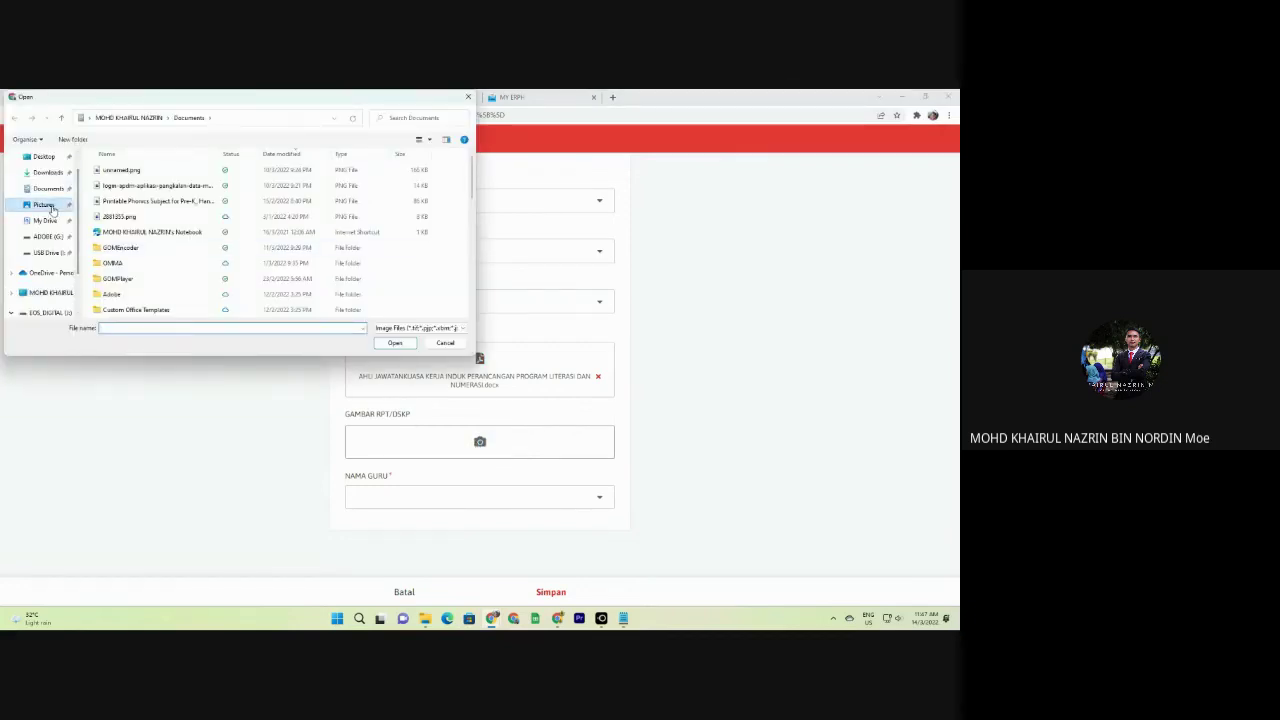
pyautogui.scroll(-10, 226, 190)
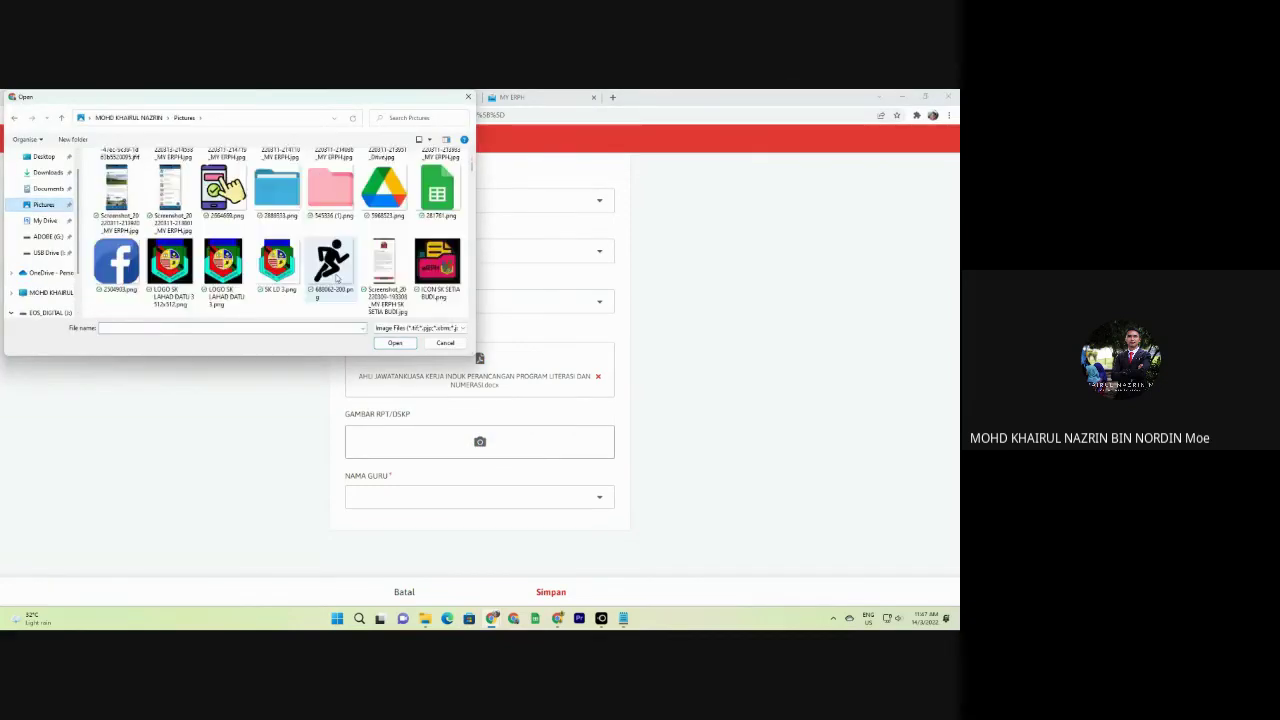
pyautogui.doubleClick(437, 195)
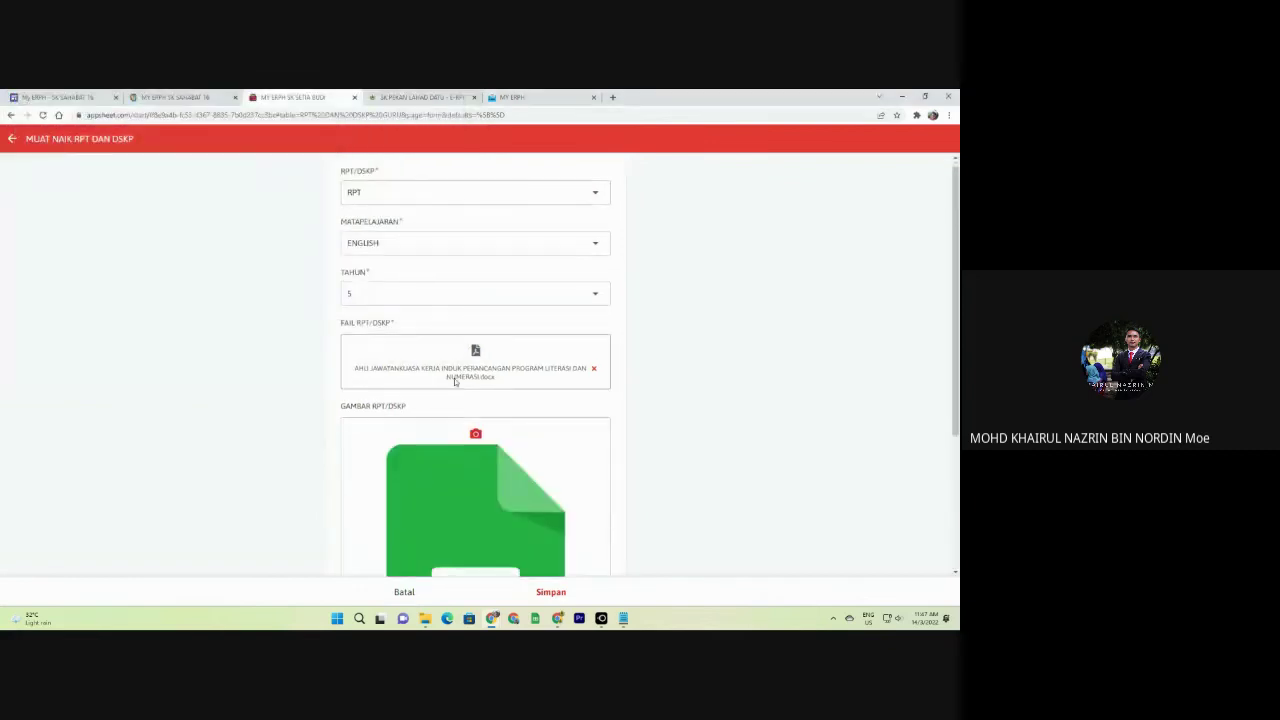
pyautogui.scroll(-3, 467, 560)
# Choose the teacher's name under NAMA GURU and save the record.
pyautogui.click(466, 548)
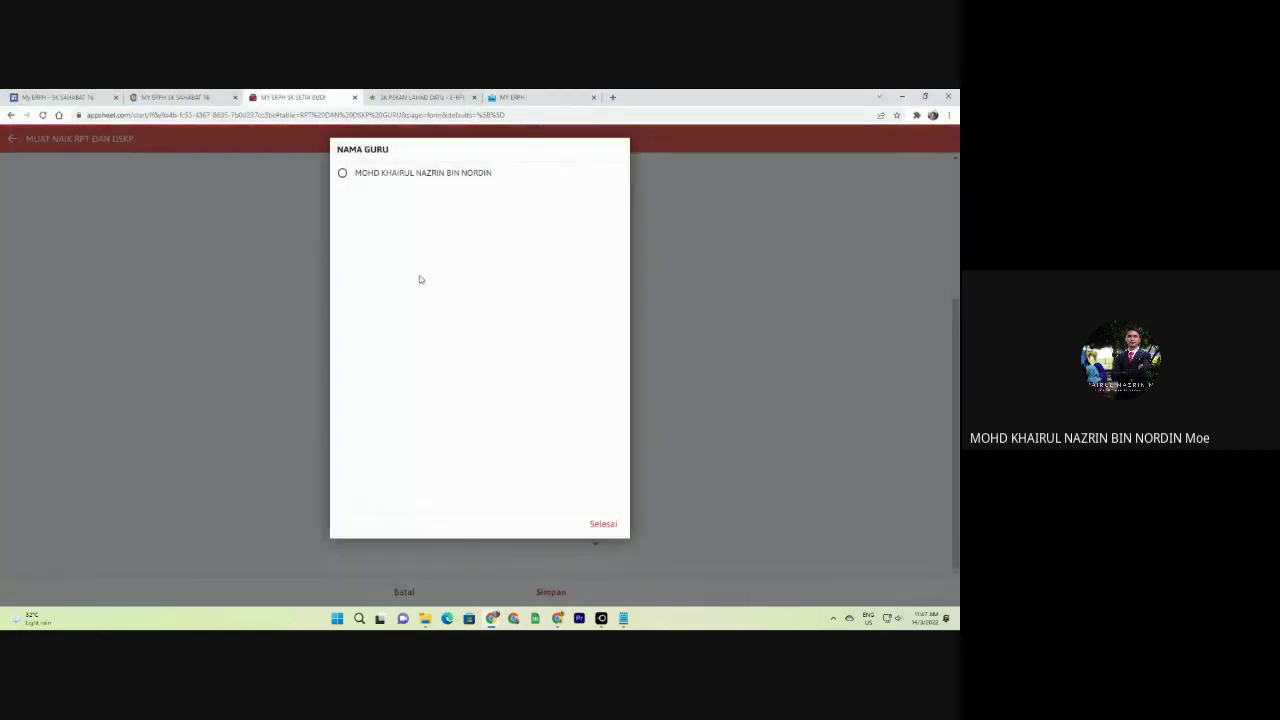
pyautogui.click(423, 175)
pyautogui.click(551, 592)
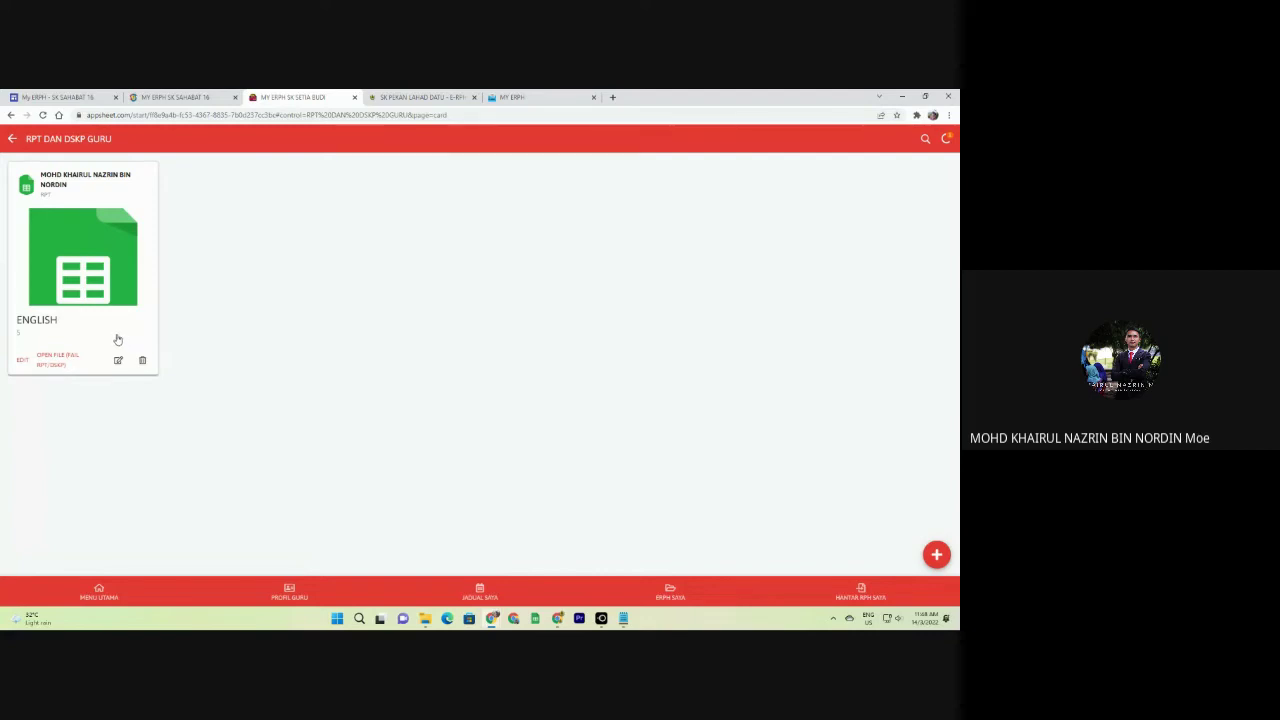
# View the ENGLISH record, return to the list, and open its attached .docx file.
pyautogui.click(71, 270)
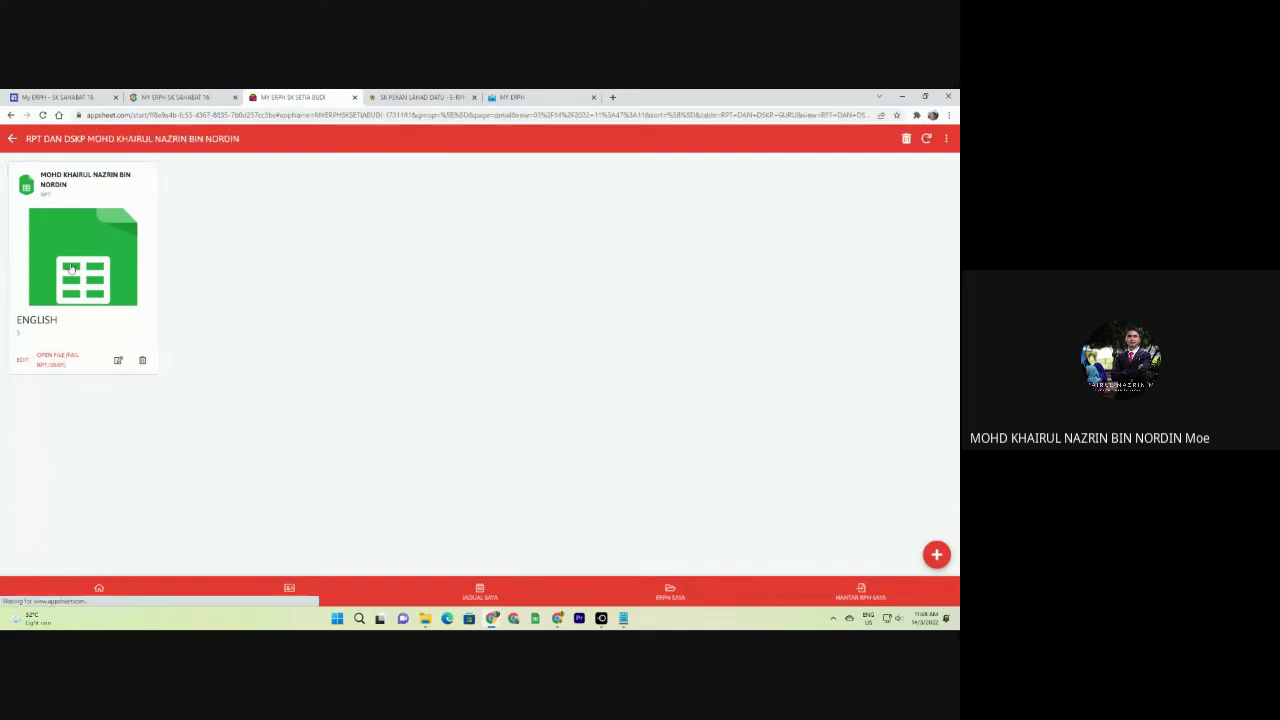
pyautogui.click(13, 140)
pyautogui.click(62, 361)
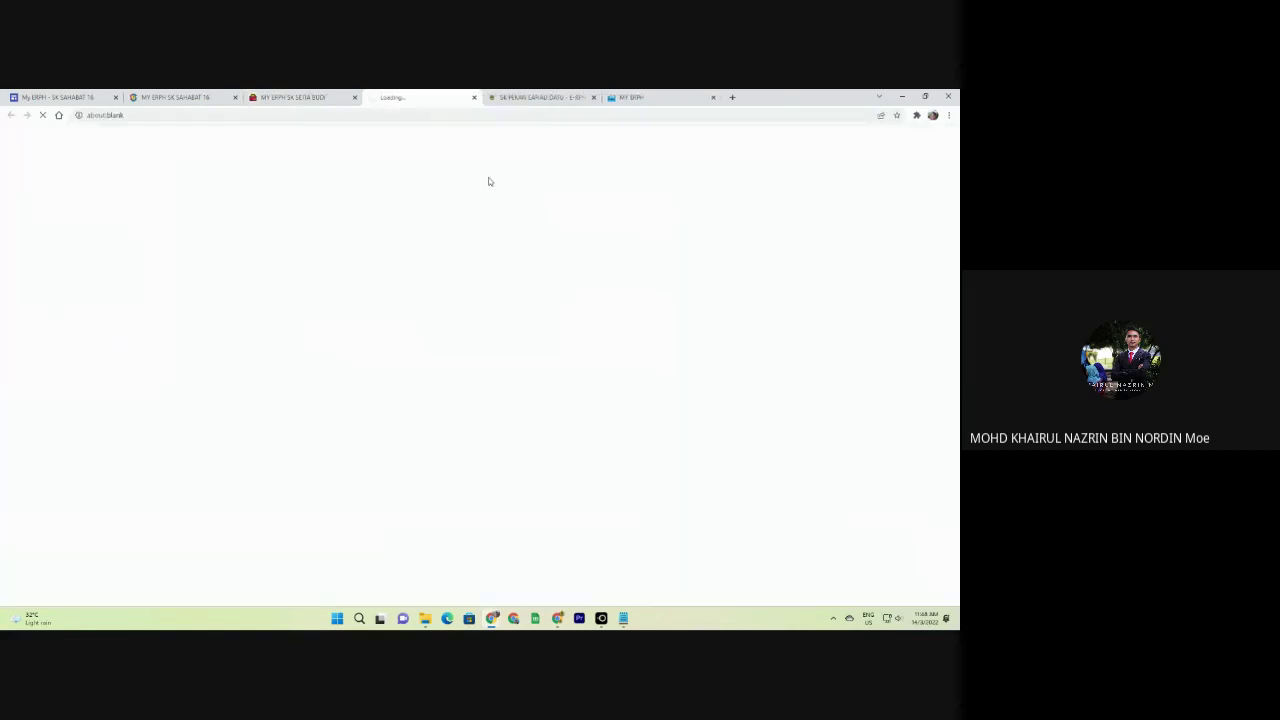
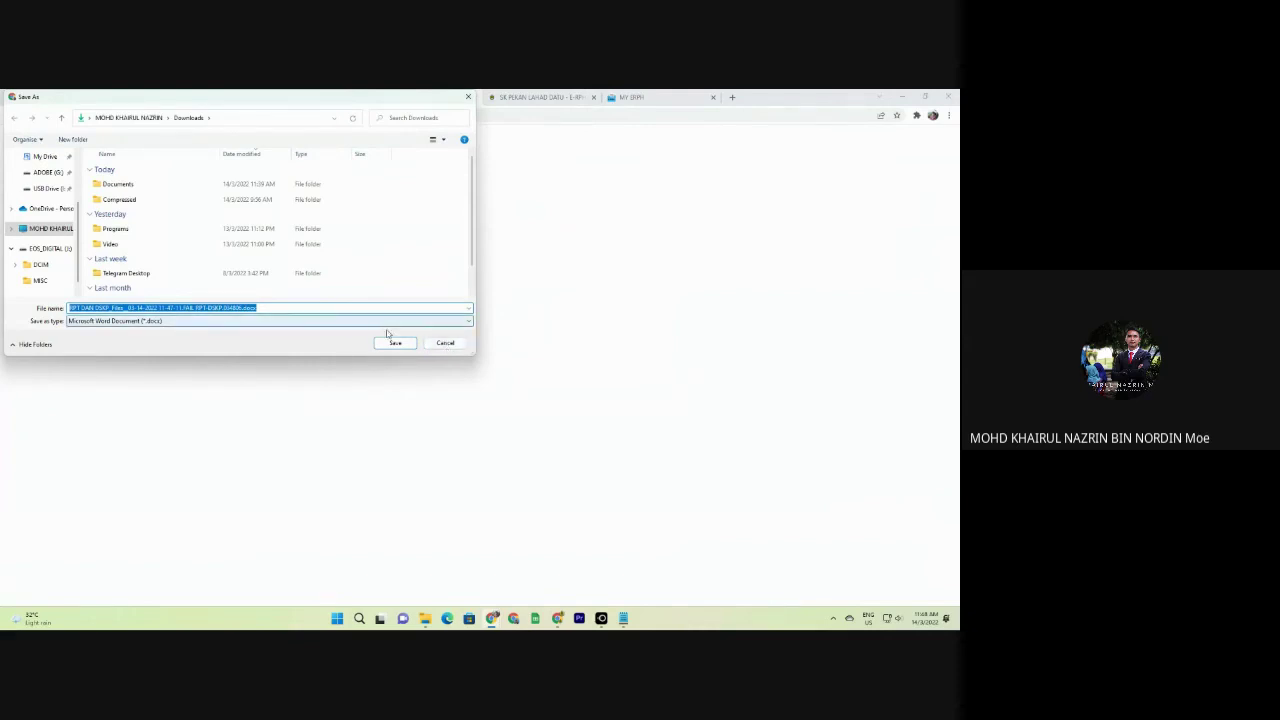
# Save the RPT file to Downloads, cancel a started DSKP upload, and open the reference book list.
pyautogui.click(393, 343)
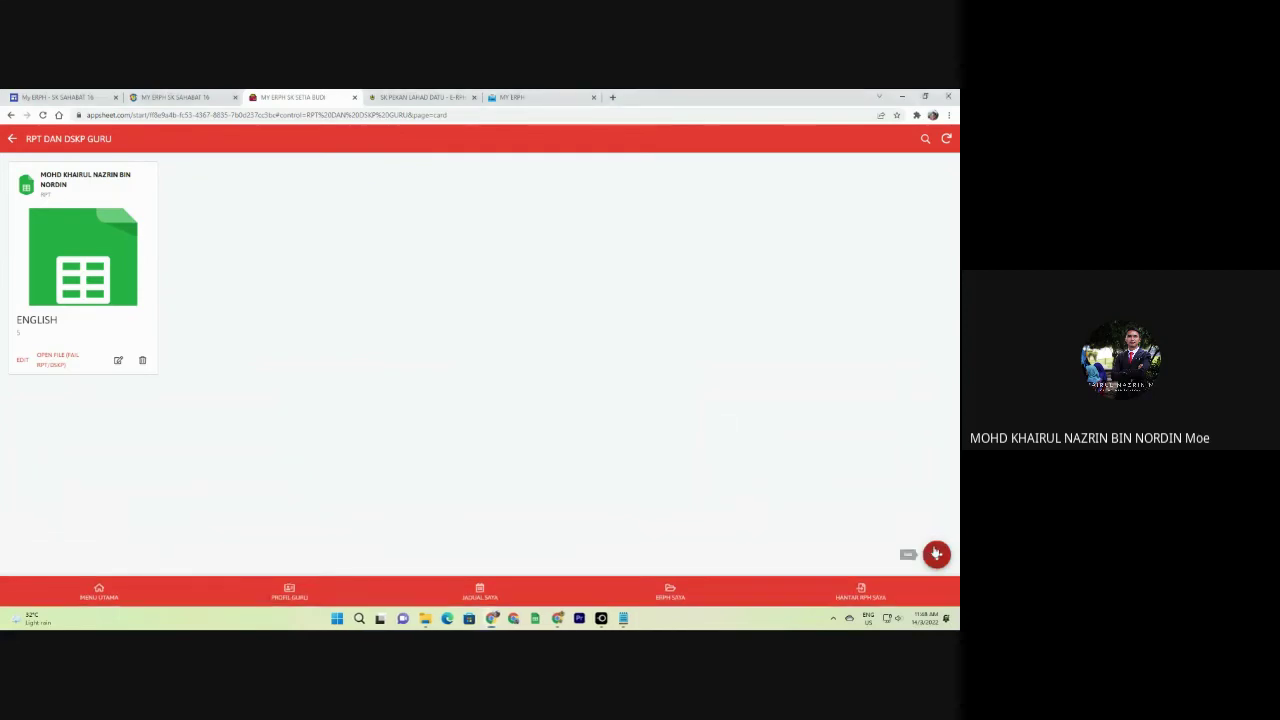
pyautogui.click(936, 553)
pyautogui.click(494, 203)
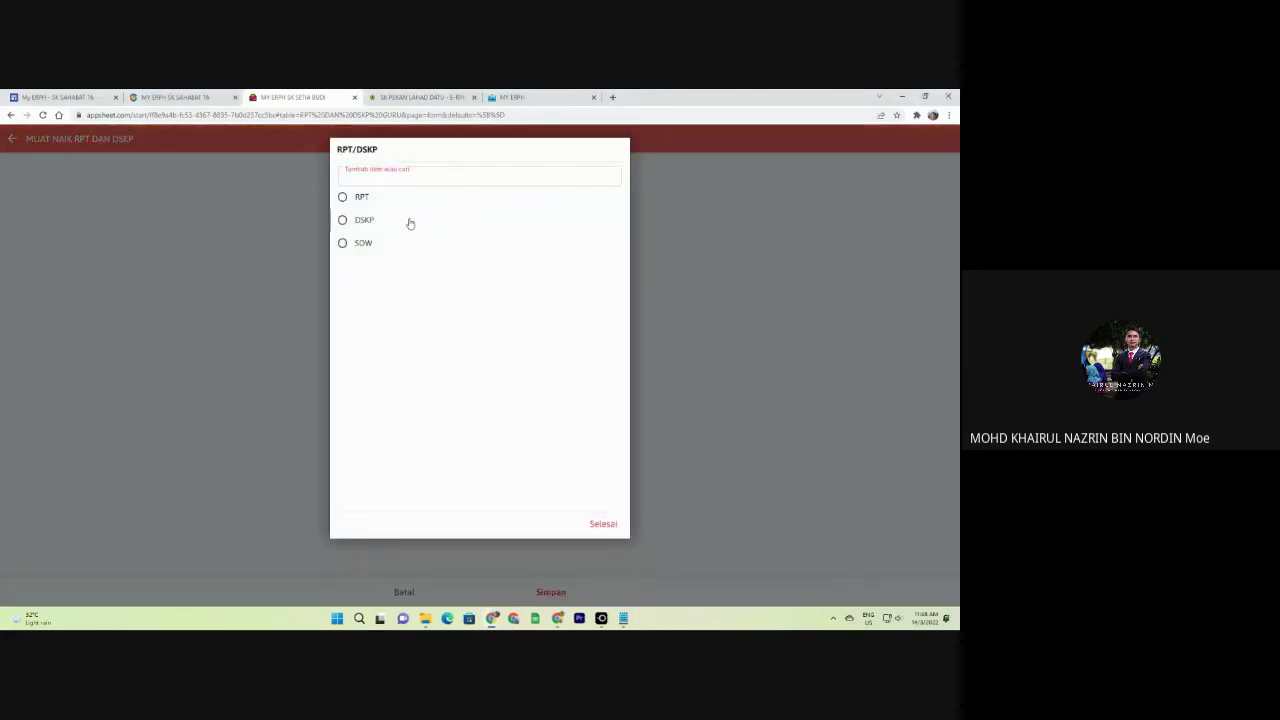
pyautogui.click(410, 223)
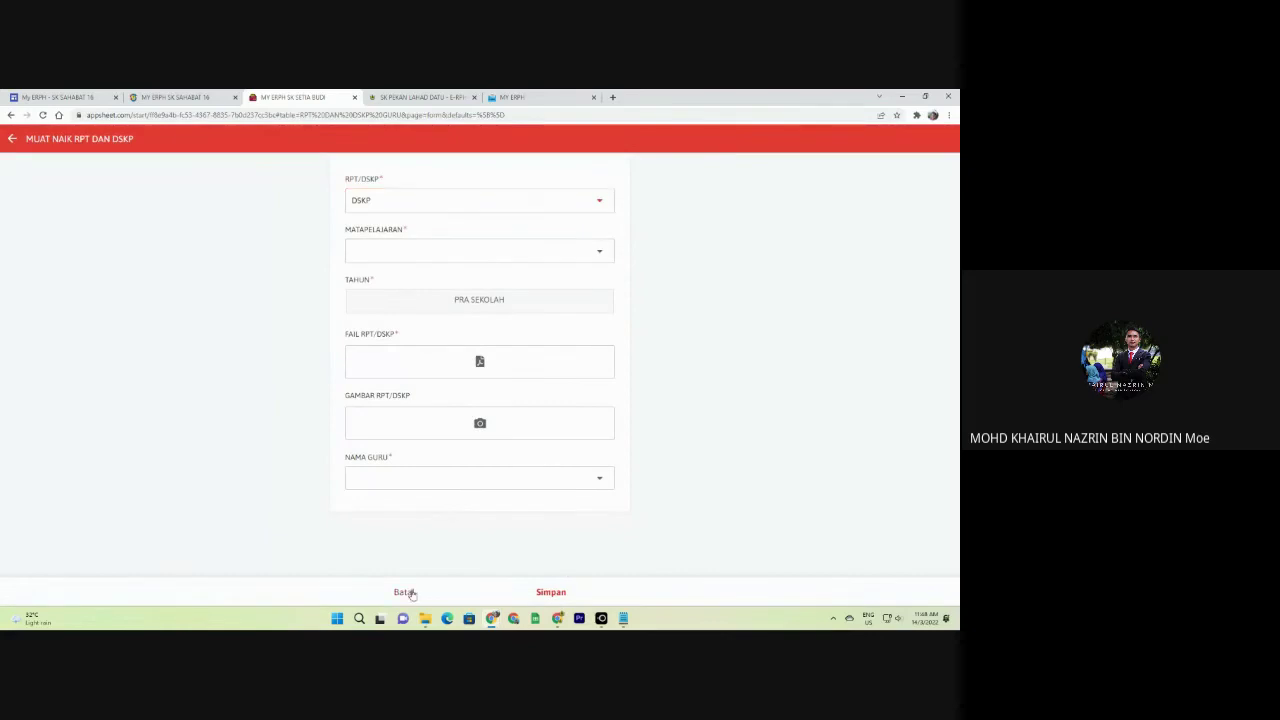
pyautogui.click(404, 592)
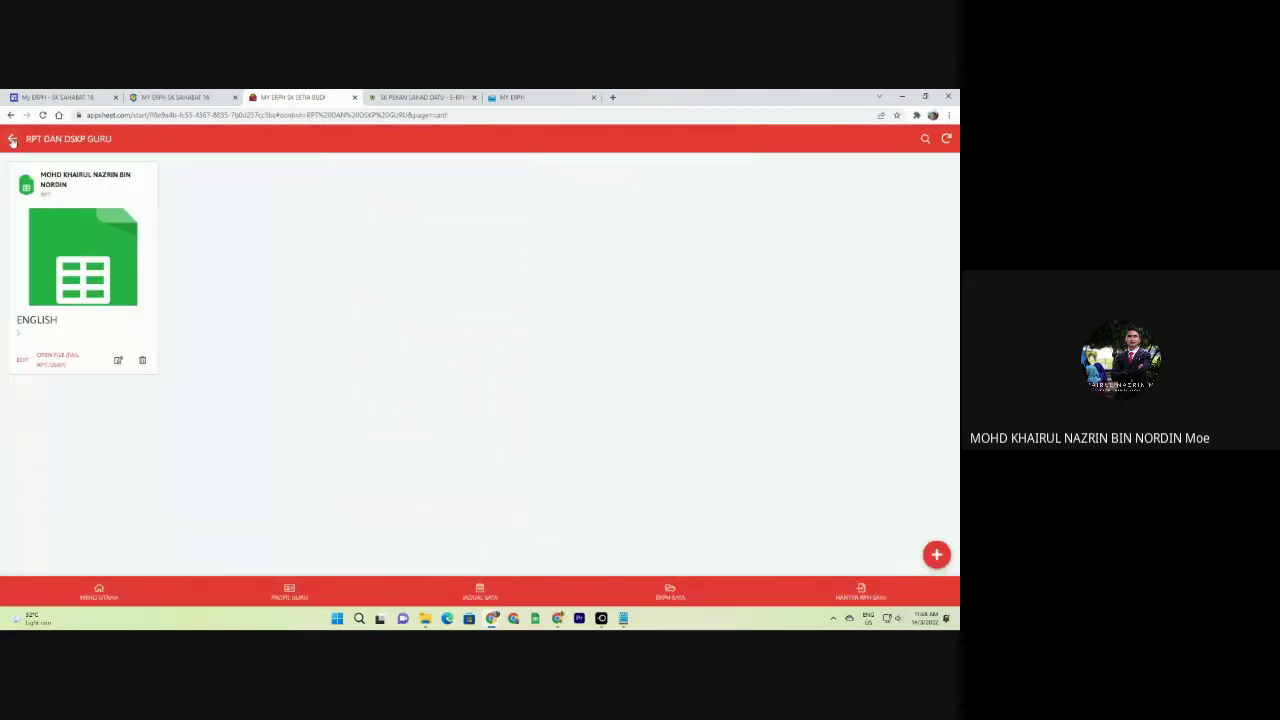
pyautogui.click(12, 140)
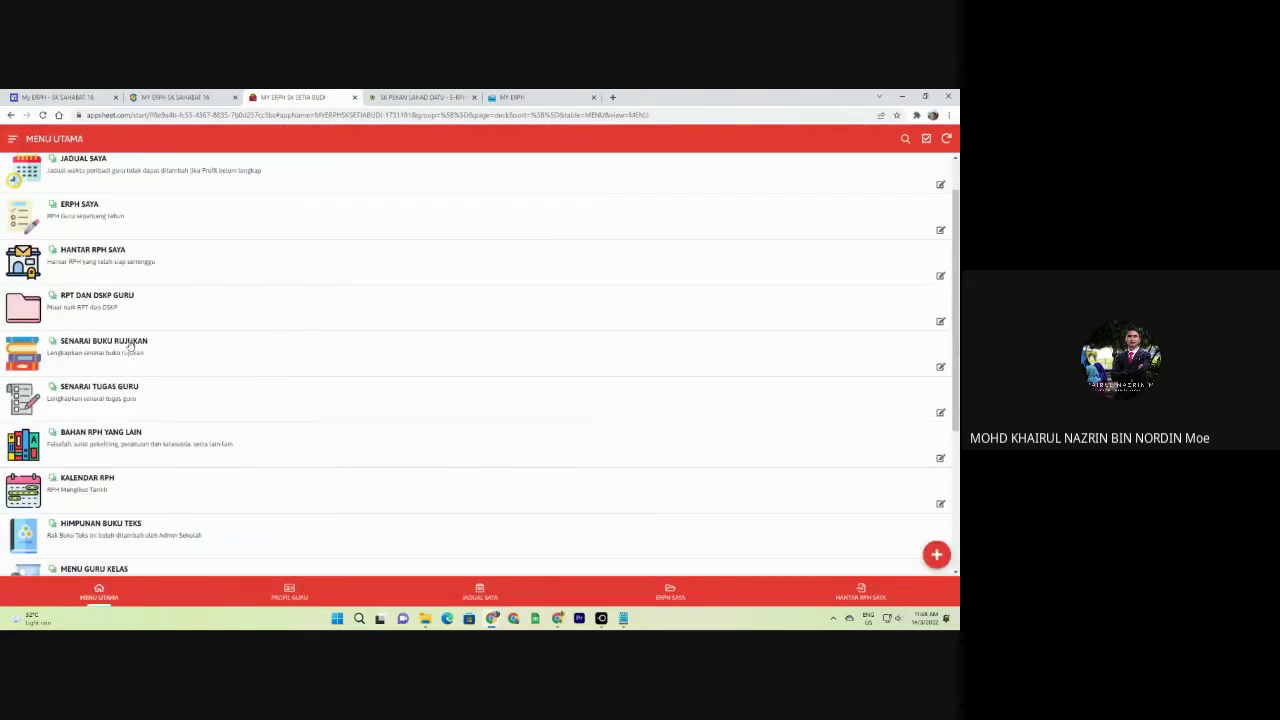
pyautogui.click(128, 343)
# Start a new reference book with the teacher selected, book name 'BUKU CETITA' and price 'RM 10'.
pyautogui.click(935, 553)
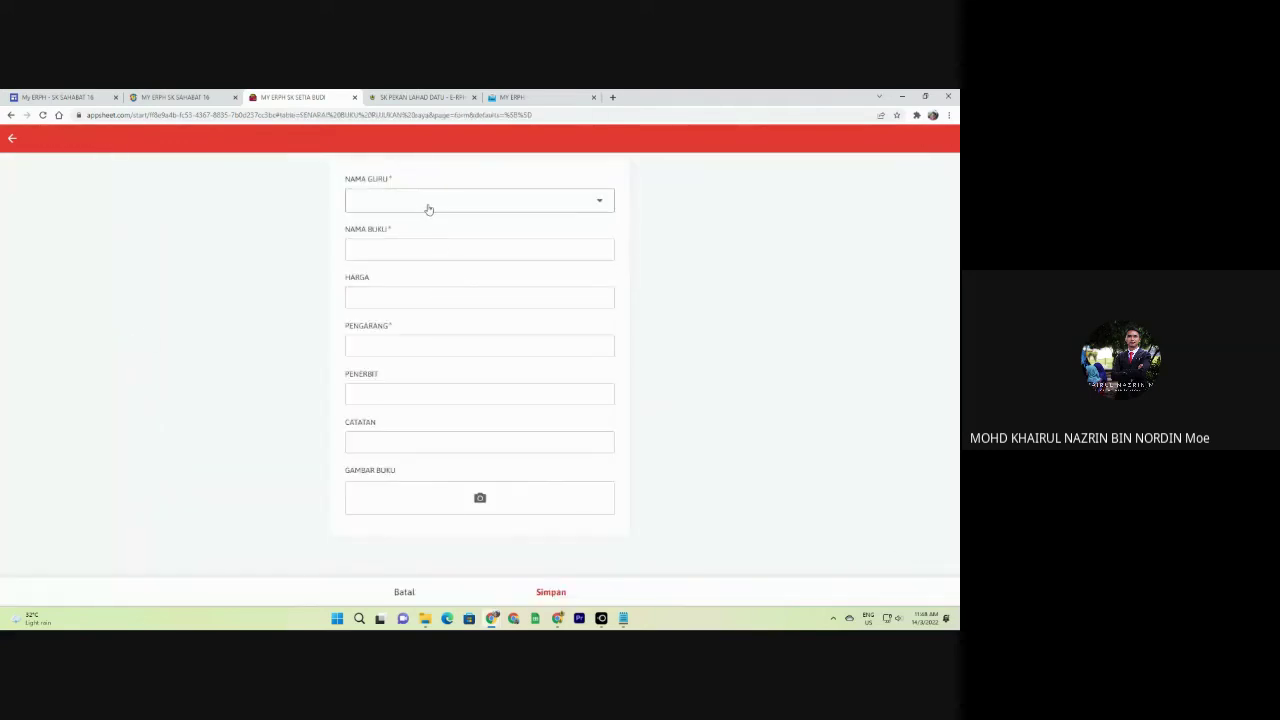
pyautogui.click(427, 205)
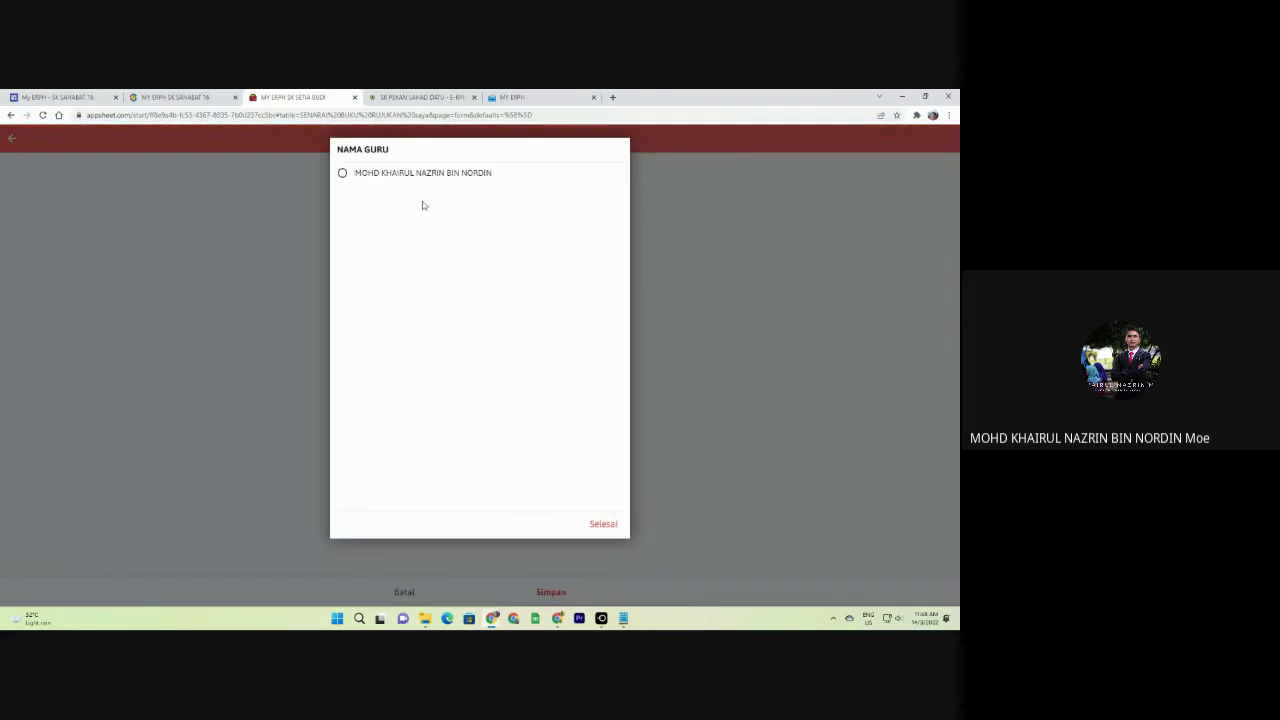
pyautogui.click(422, 176)
pyautogui.click(430, 250)
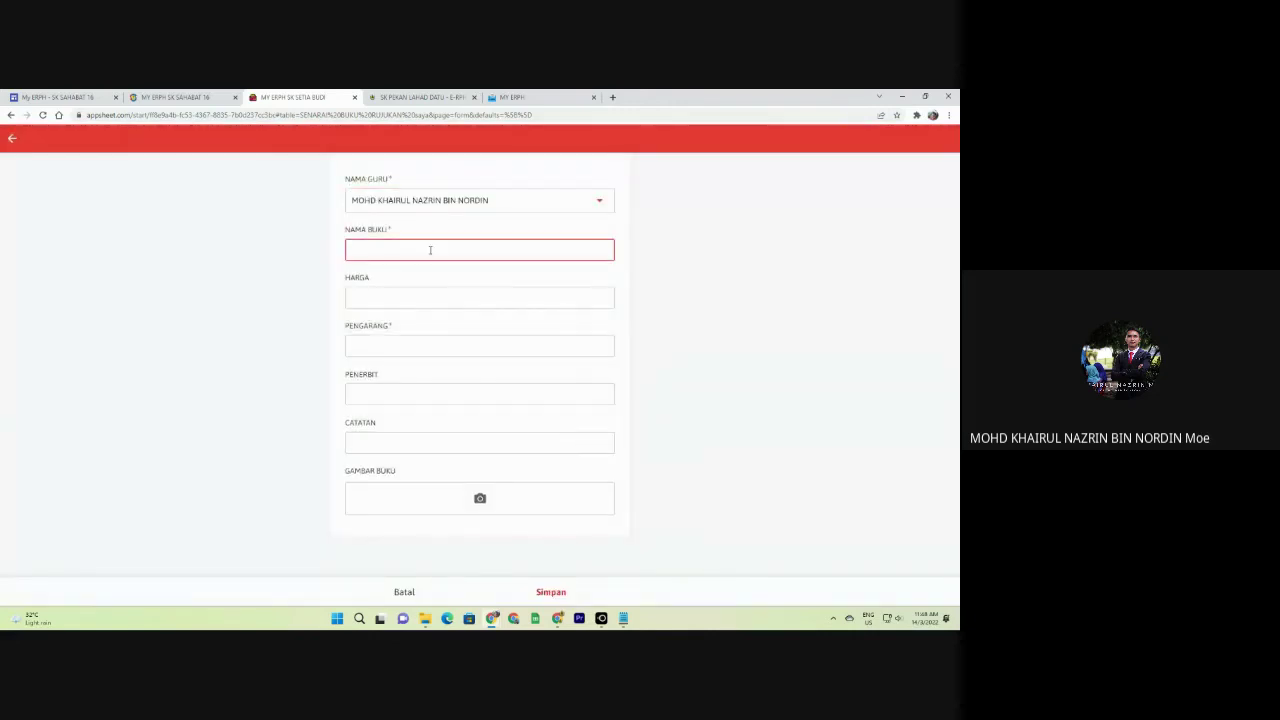
pyautogui.write('BUKU CET')
pyautogui.write('ITA')
pyautogui.press('Tab')
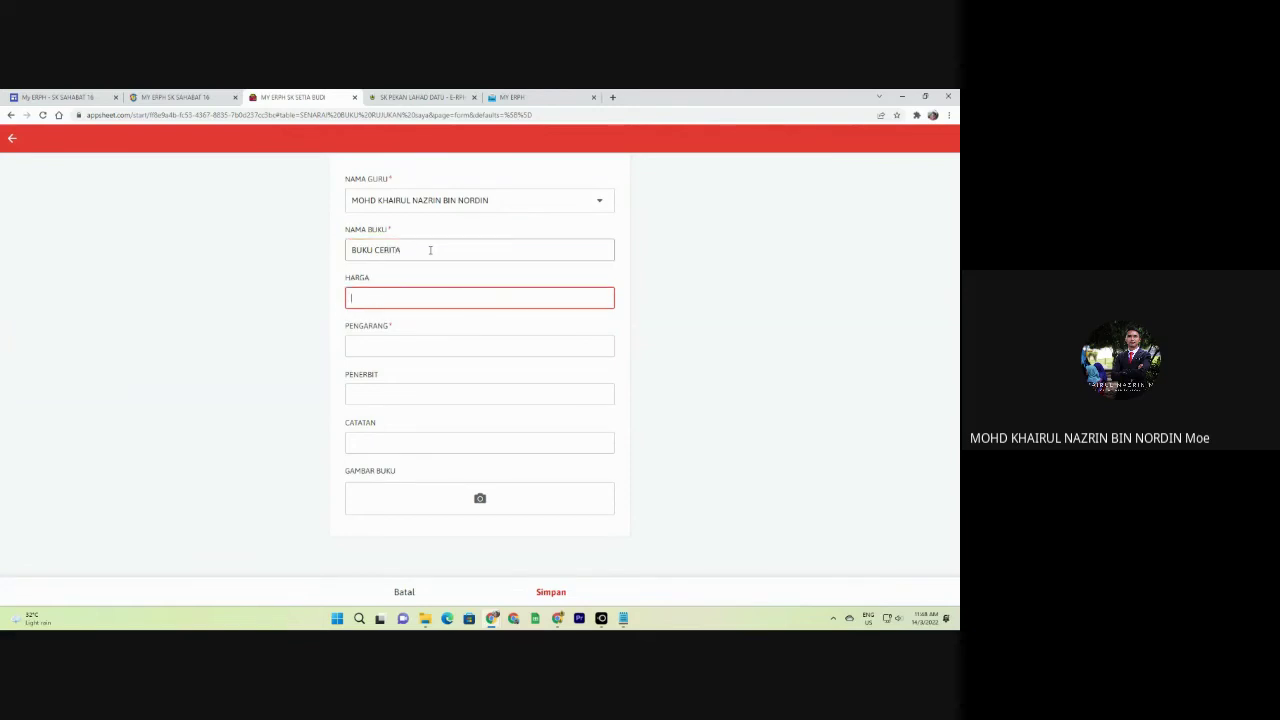
pyautogui.write('RM 10')
pyautogui.press('Tab')
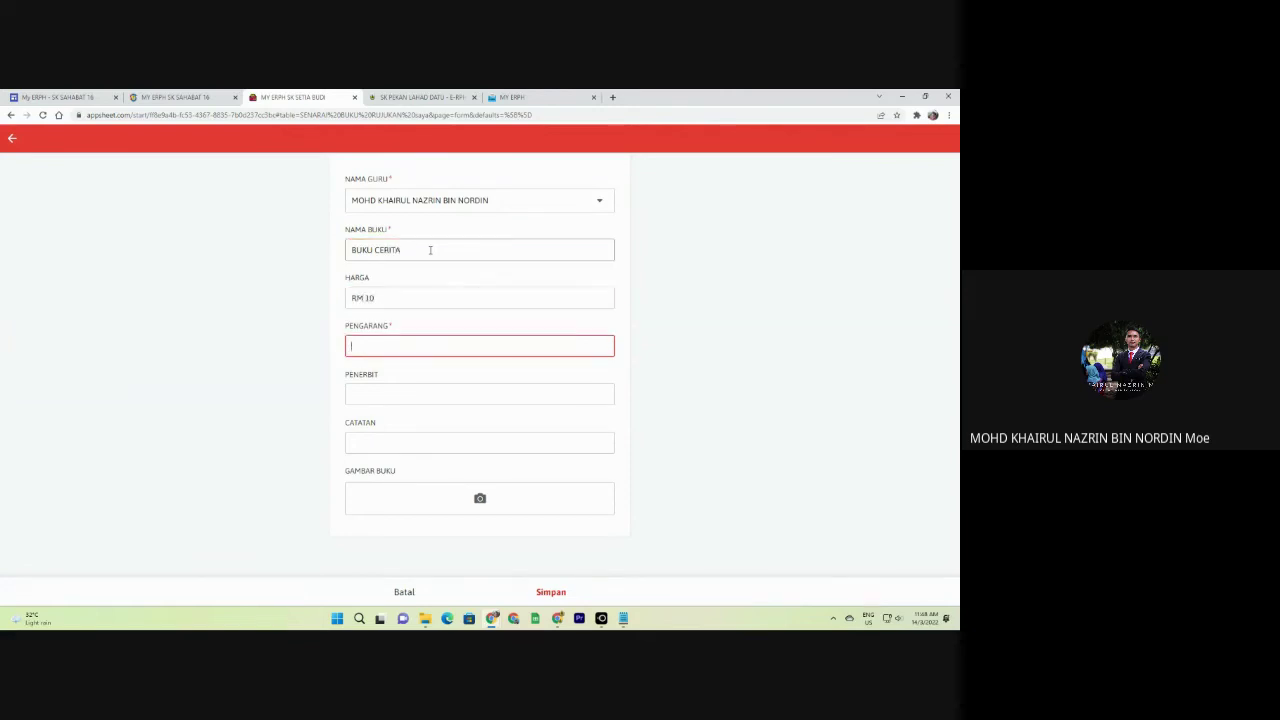
pyautogui.press('Tab')
# Fill the author, publisher and notes fields with 'A'.
pyautogui.click(429, 346)
pyautogui.write('A')
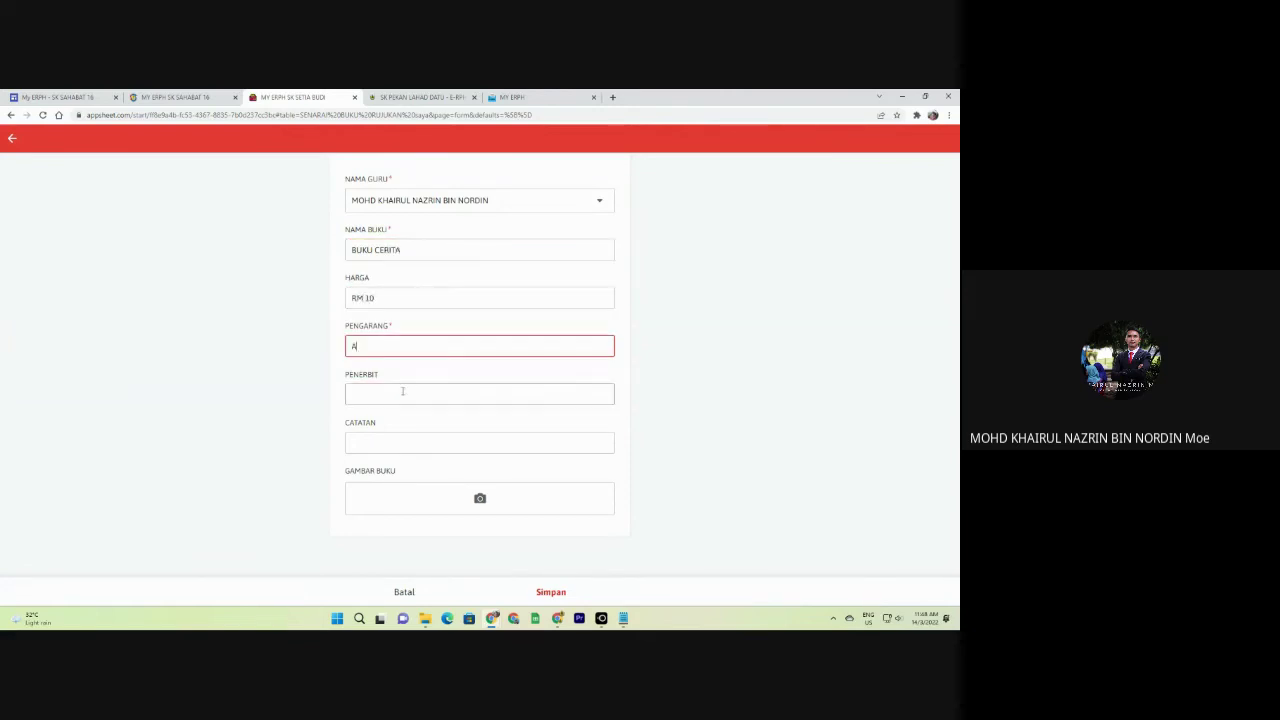
pyautogui.click(405, 392)
pyautogui.write('A')
pyautogui.click(419, 444)
pyautogui.write('A')
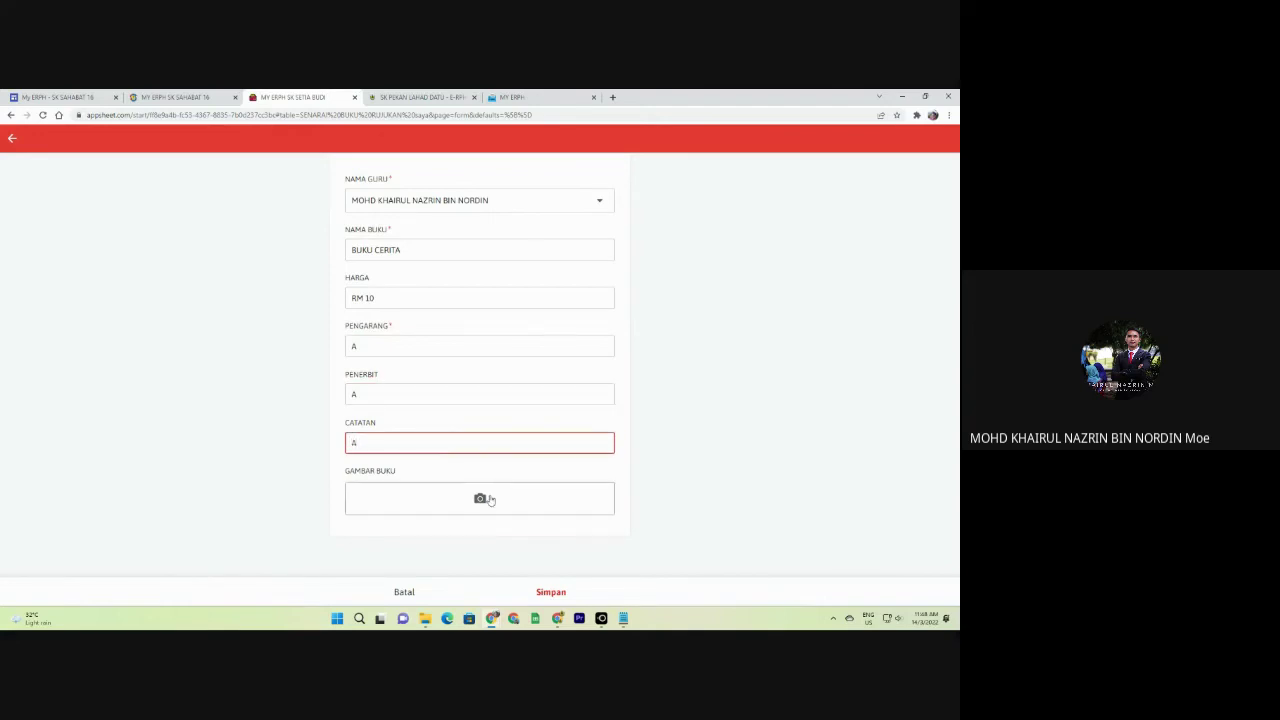
# Attach 3270523.png as the book cover, save the entry, and return to MENU UTAMA.
pyautogui.click(482, 498)
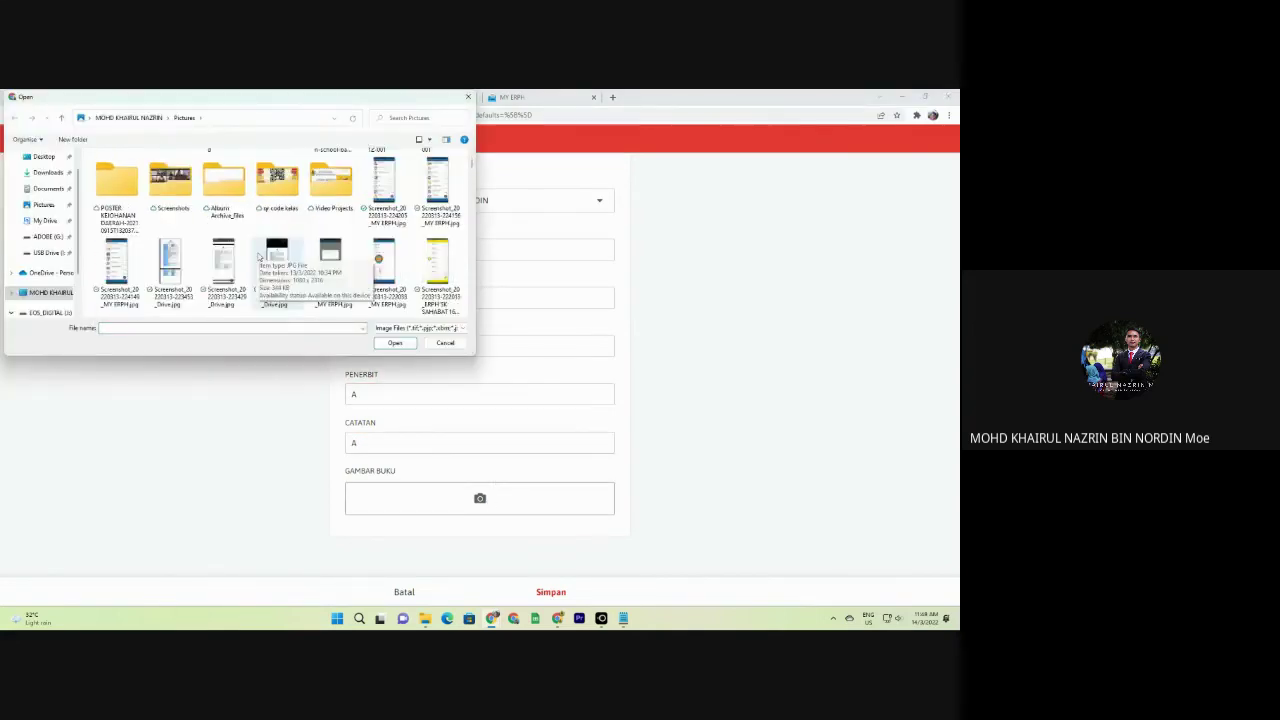
pyautogui.scroll(-10, 258, 257)
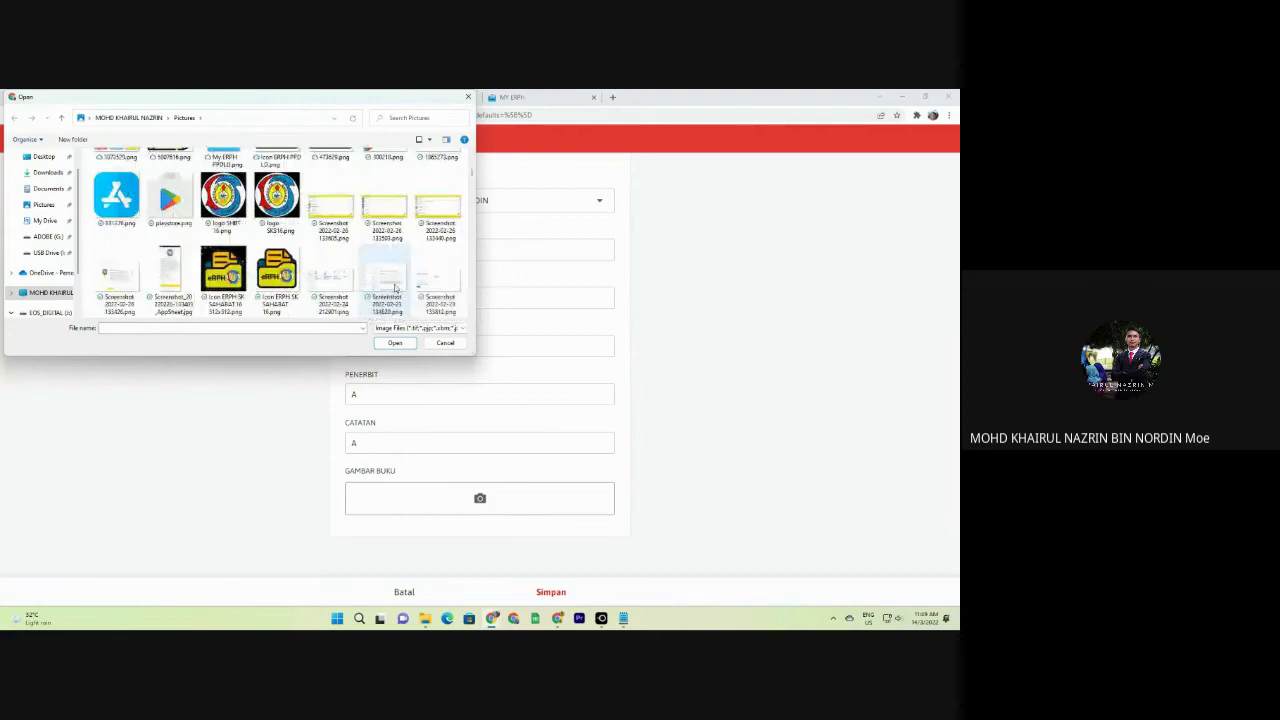
pyautogui.scroll(-2, 393, 287)
pyautogui.scroll(-3, 390, 287)
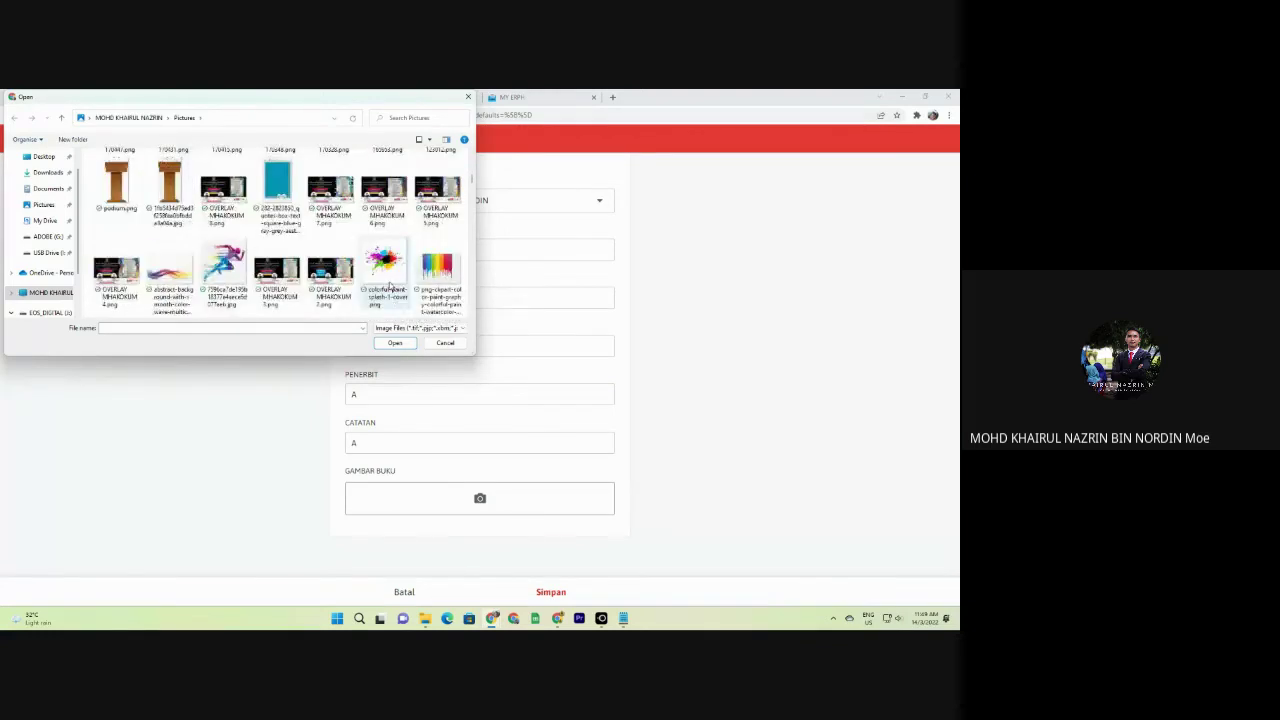
pyautogui.scroll(-3, 390, 287)
pyautogui.doubleClick(330, 266)
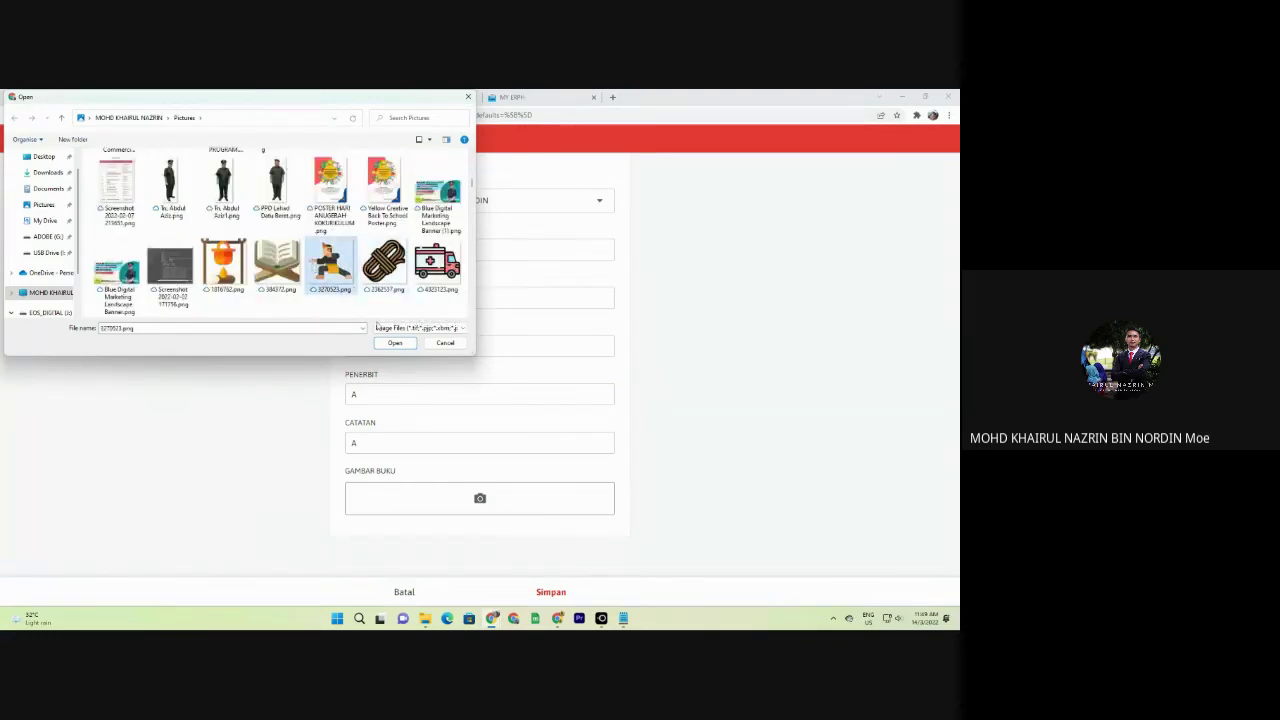
pyautogui.click(559, 592)
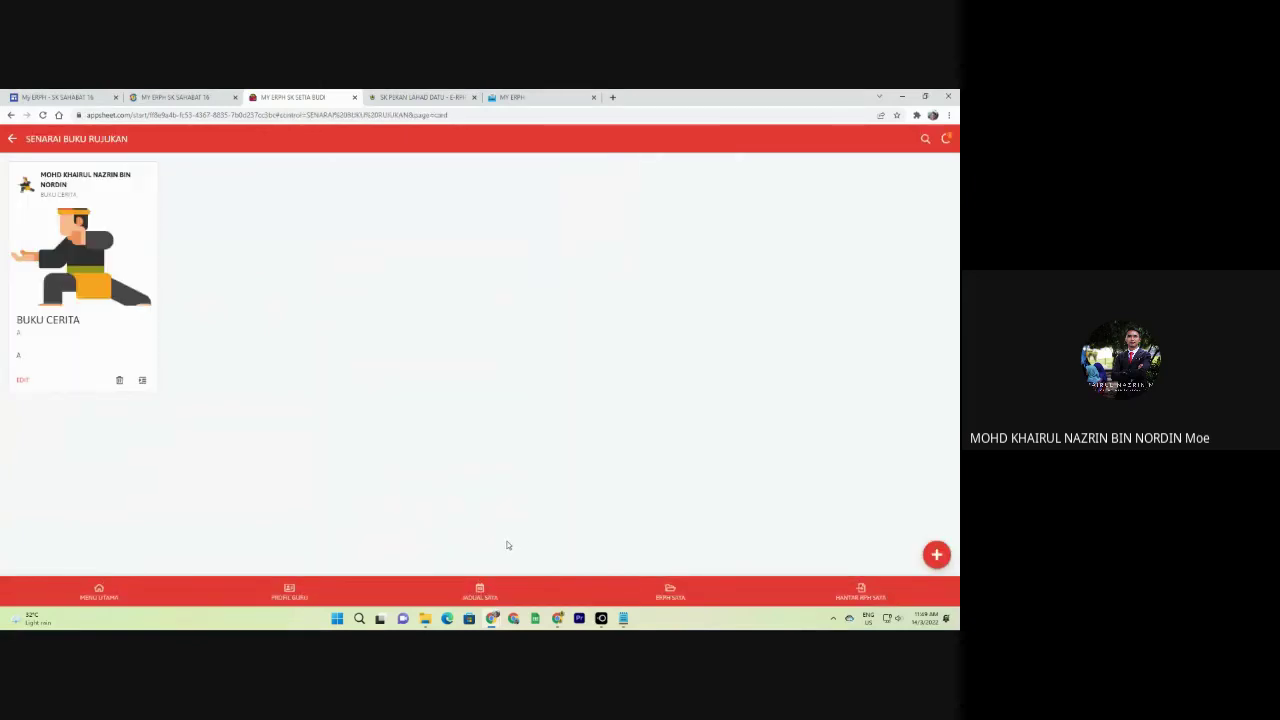
pyautogui.click(98, 590)
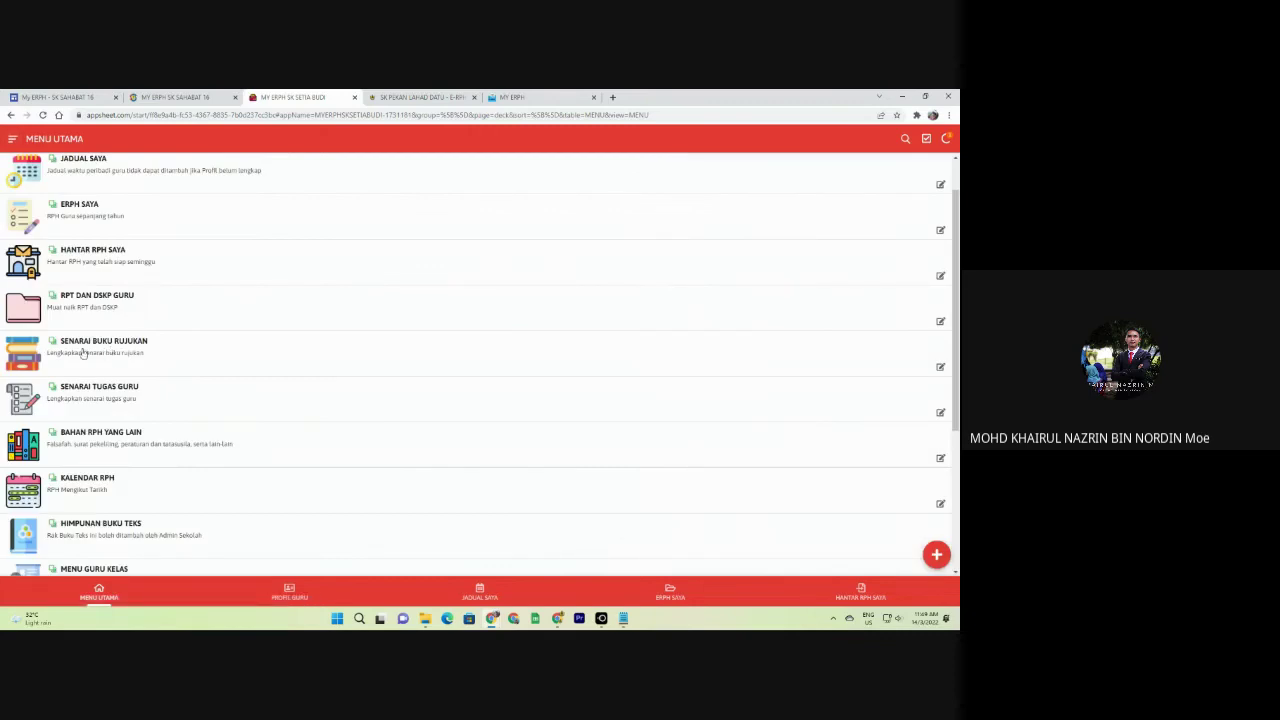
# Add a KURIKULUM teacher duty of 180 minutes a week for 176 pupils.
pyautogui.click(107, 401)
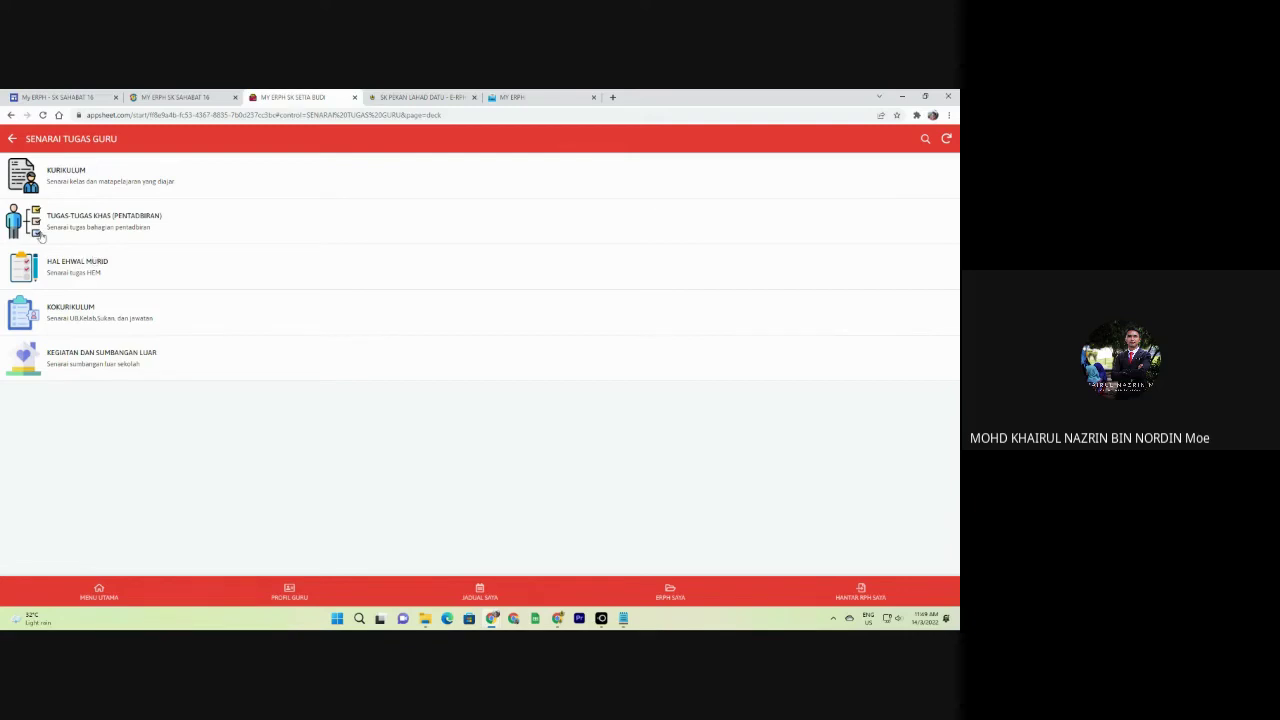
pyautogui.click(62, 174)
pyautogui.click(936, 554)
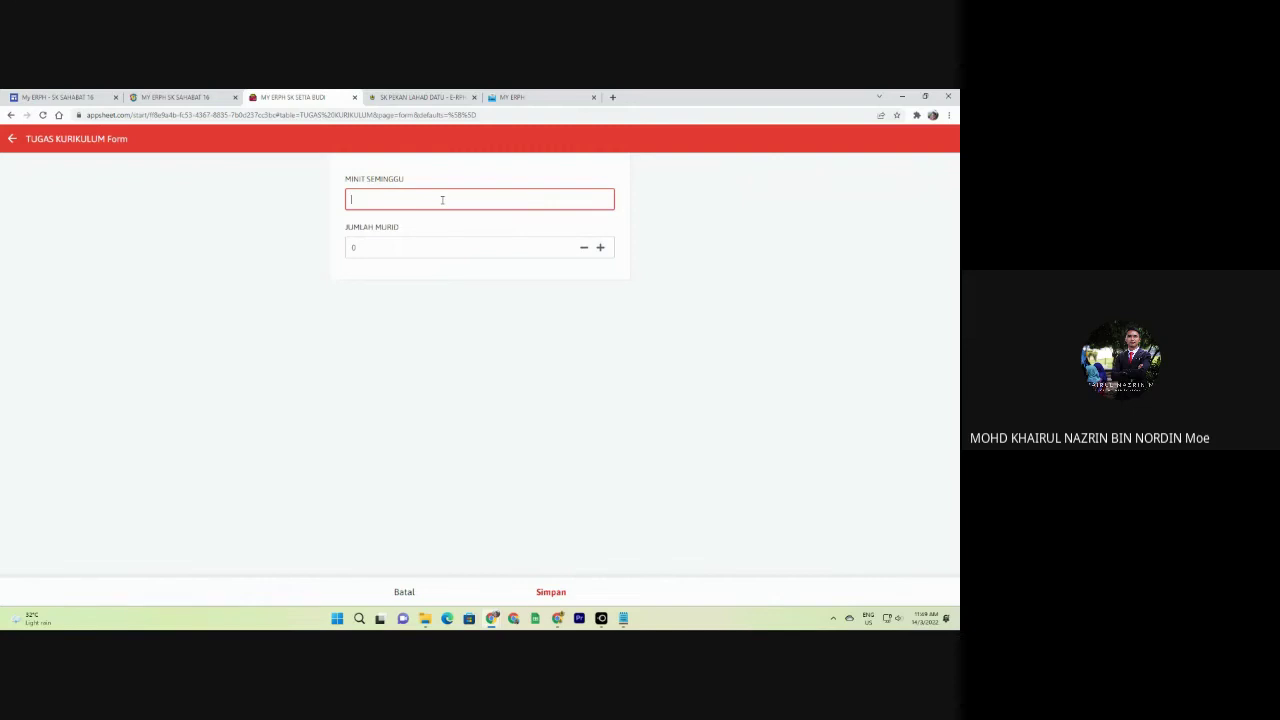
pyautogui.click(397, 245)
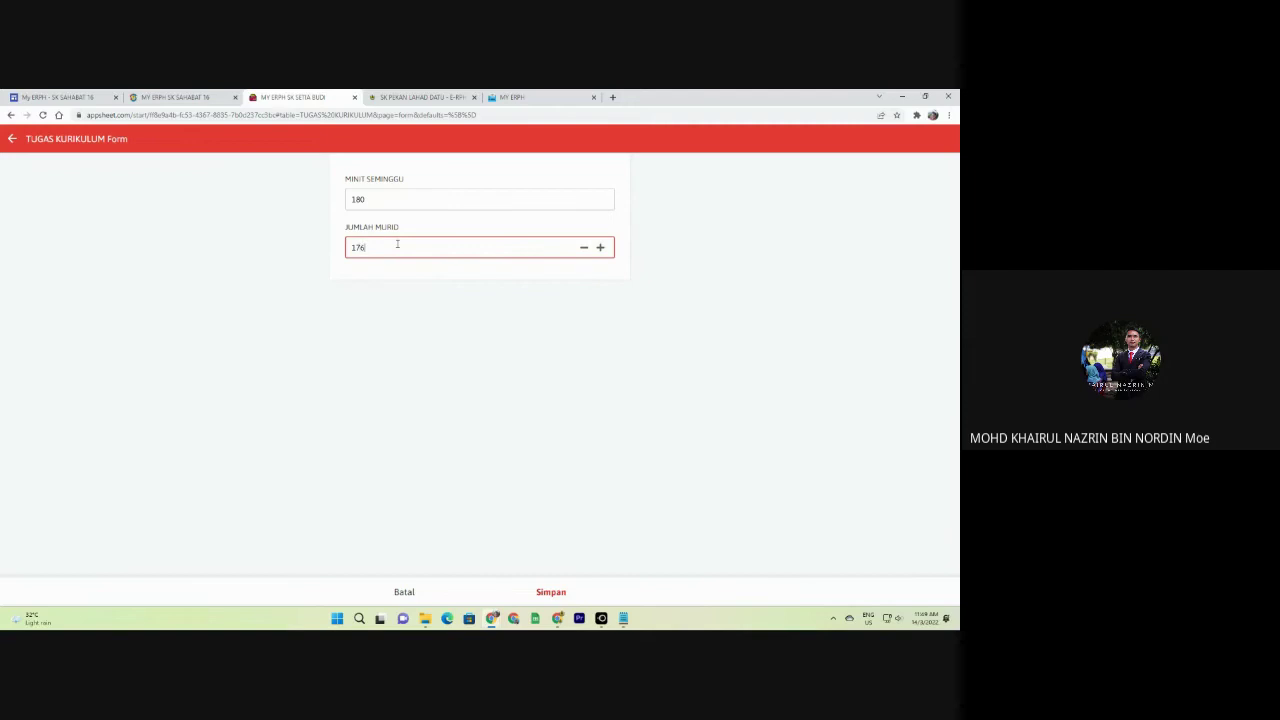
pyautogui.click(566, 580)
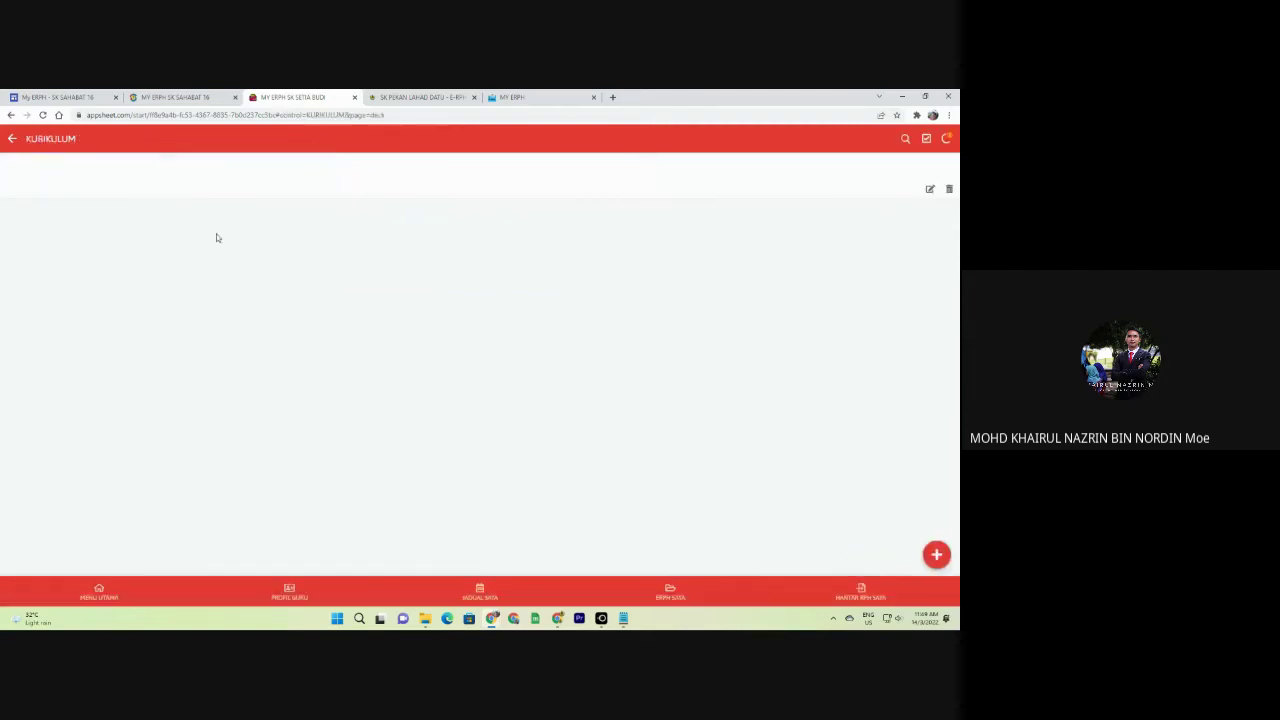
# Check the saved curriculum duty's details, then open the TUGAS-TUGAS KHAS (PENTADBIRAN) list.
pyautogui.click(603, 183)
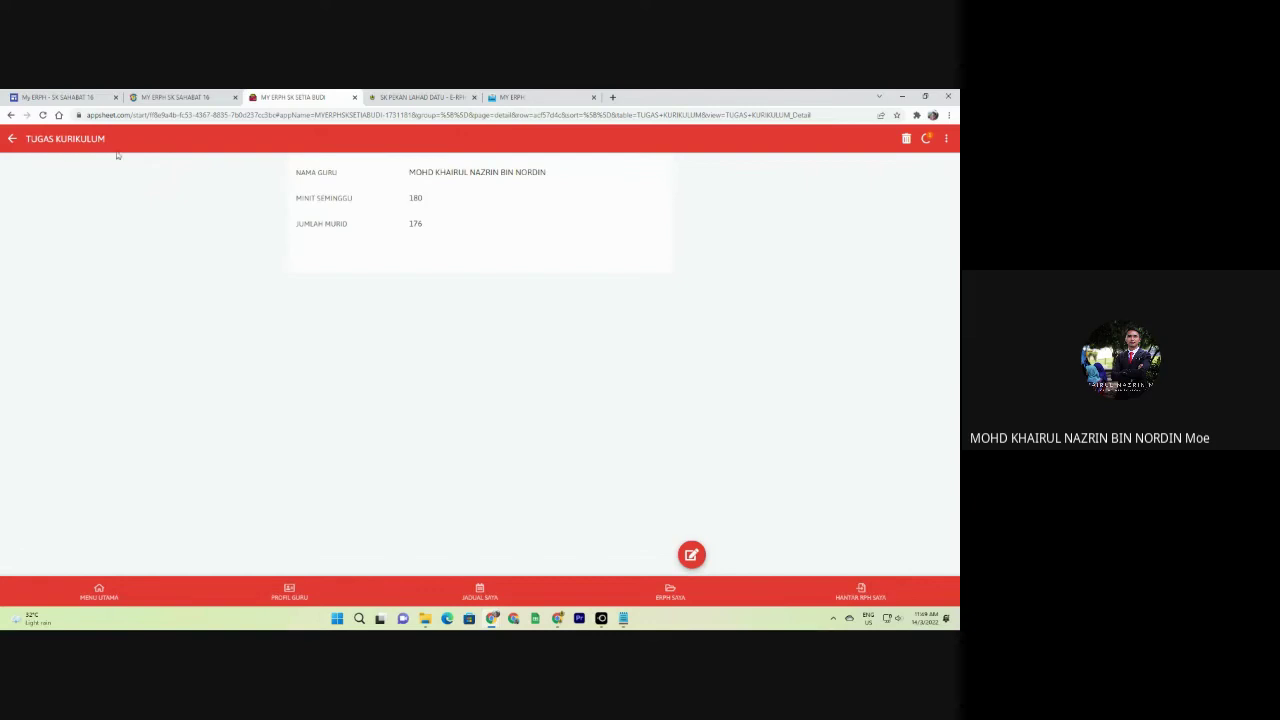
pyautogui.click(12, 139)
pyautogui.click(12, 139)
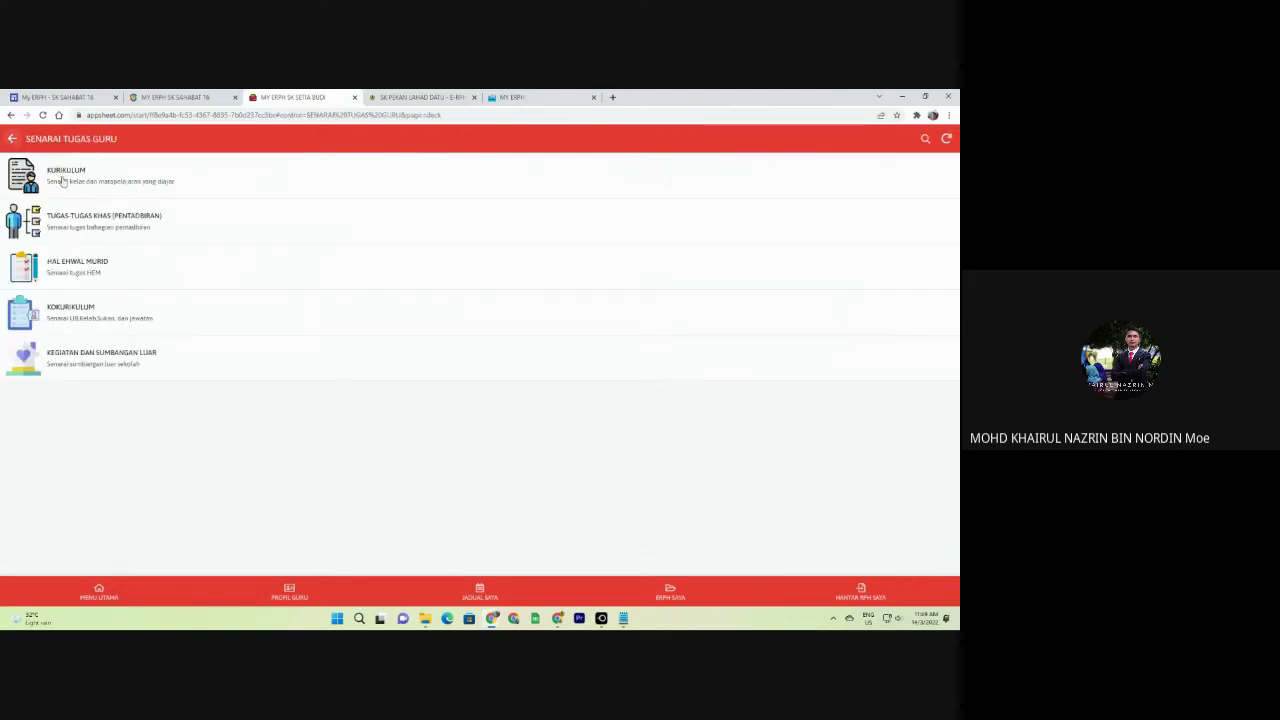
pyautogui.click(108, 229)
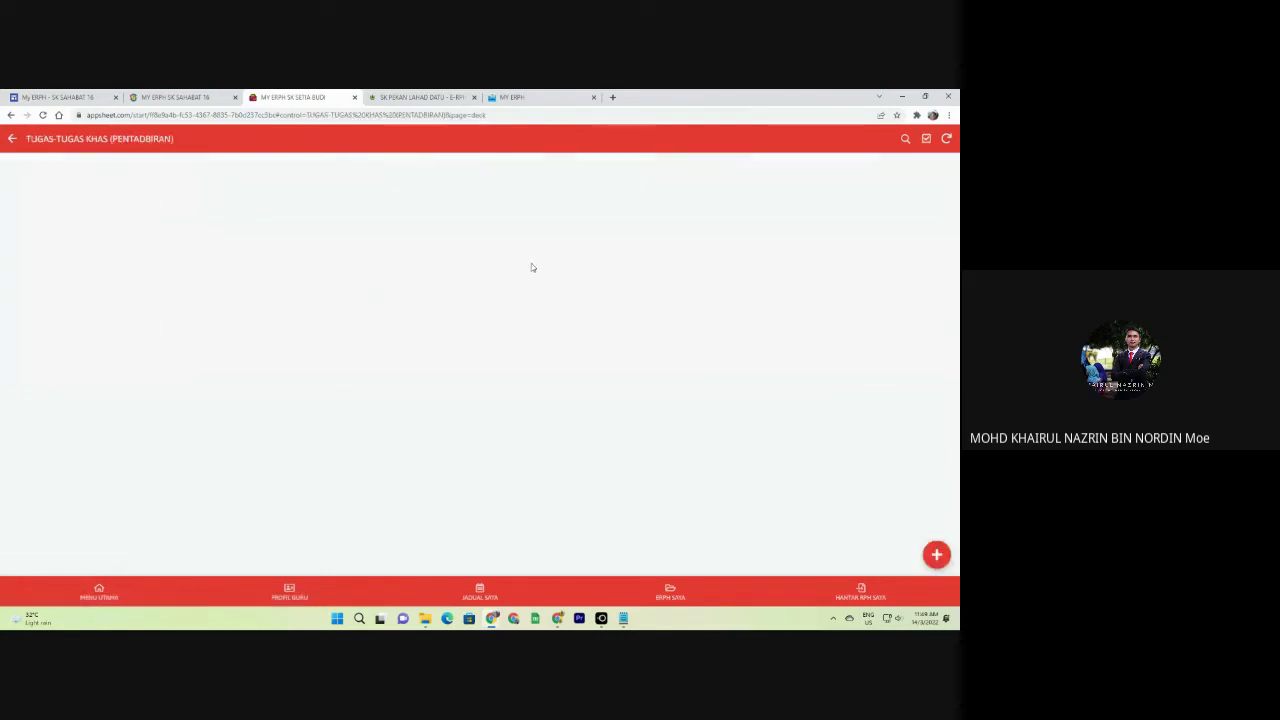
# Save an administrative duty 'PENYELARAS ICT SEKOLAH' with position 'PENGERUS' and return to the duty list.
pyautogui.click(938, 555)
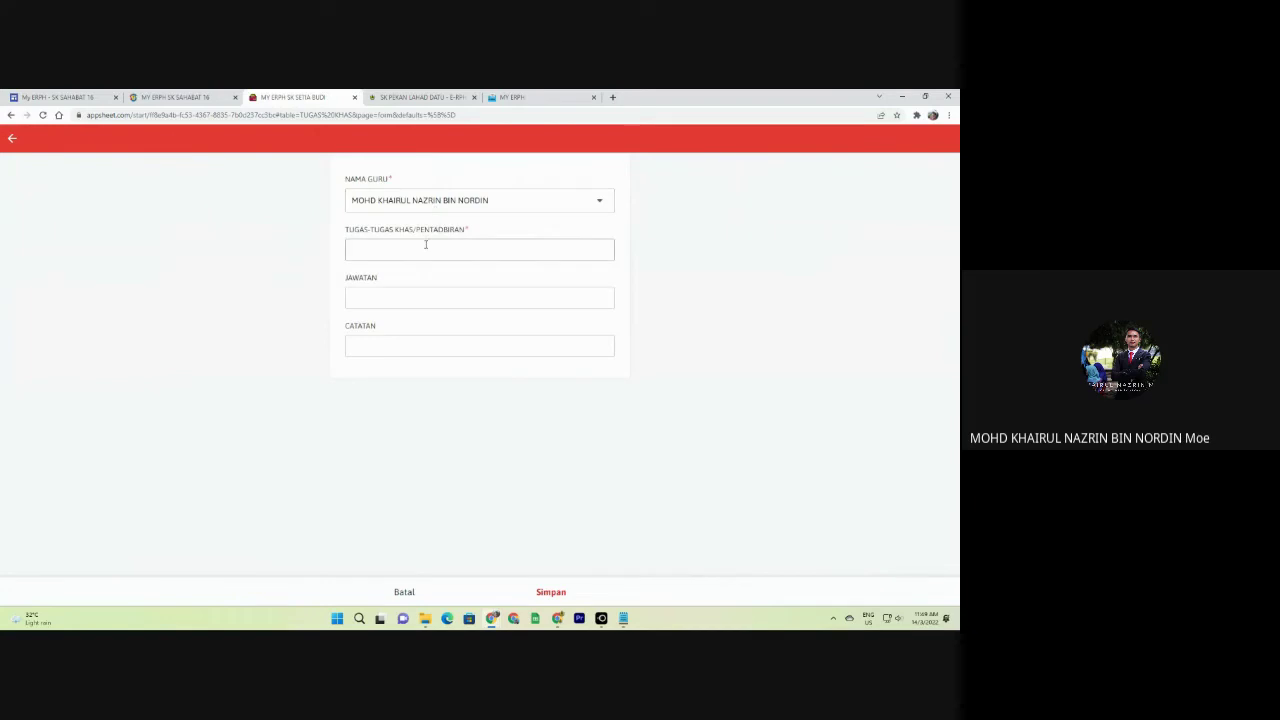
pyautogui.click(426, 246)
pyautogui.write('PE')
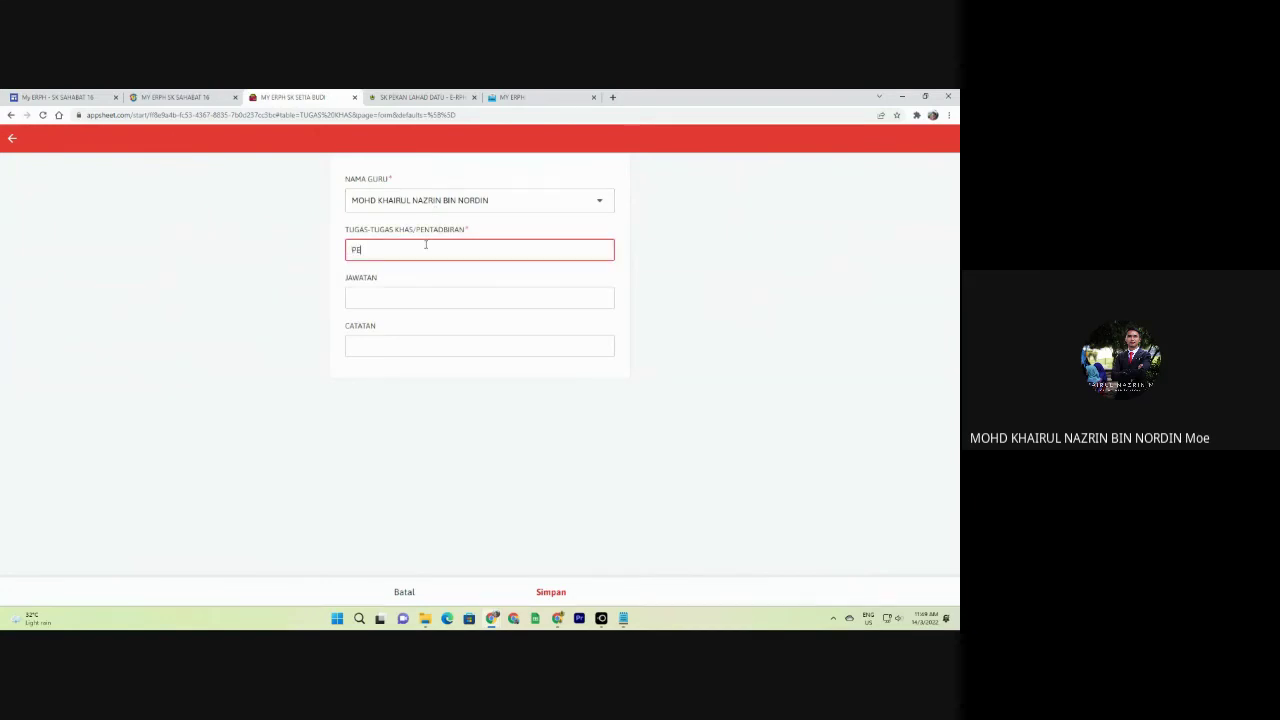
pyautogui.write('NYELARAS ICT SEKOLAH')
pyautogui.press('Tab')
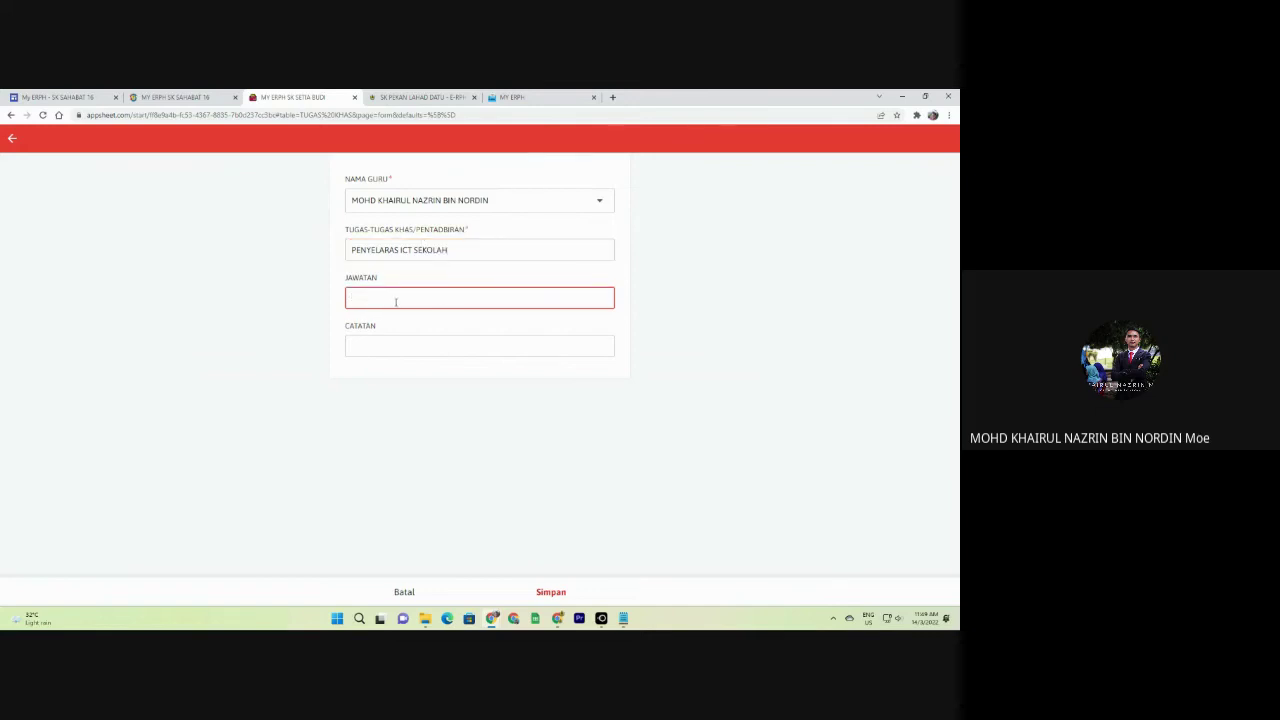
pyautogui.write('PENGERUSI')
pyautogui.press('Tab')
pyautogui.click(551, 592)
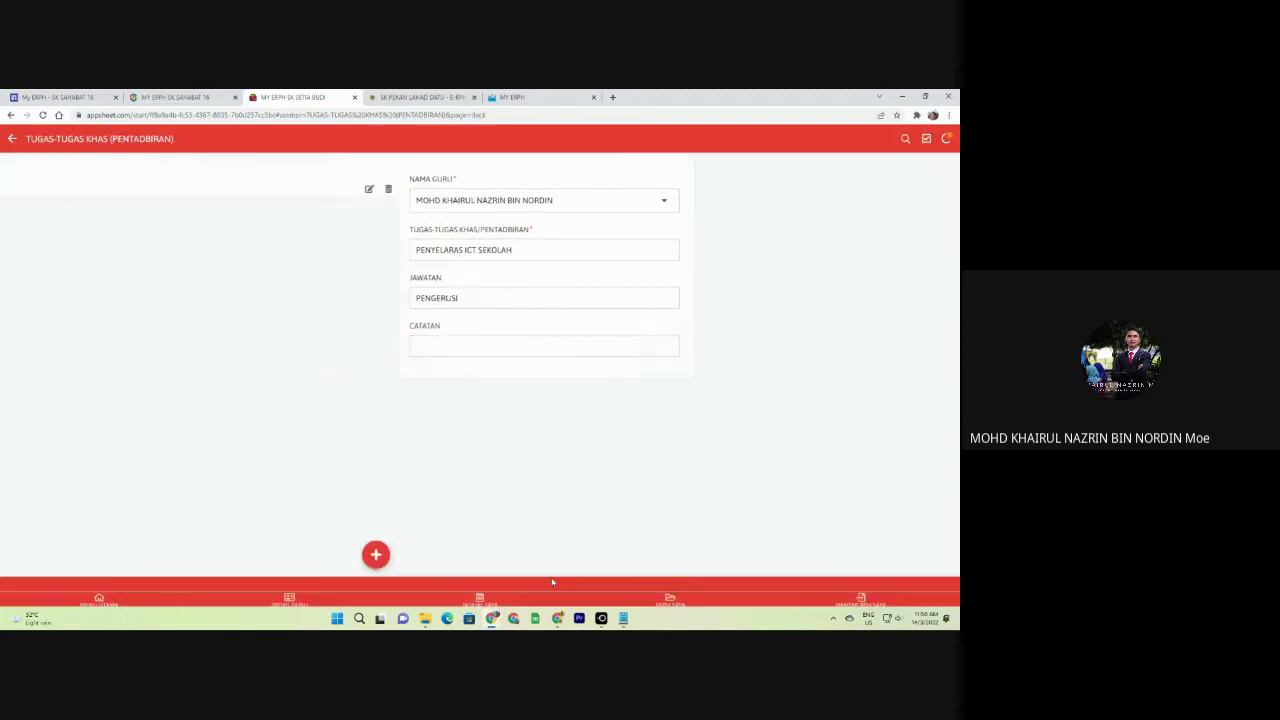
pyautogui.click(19, 138)
# Add a HAL EHWAL MURID record 'RMT' with position 'GURU RMT TAHAP 2', then go back.
pyautogui.click(105, 263)
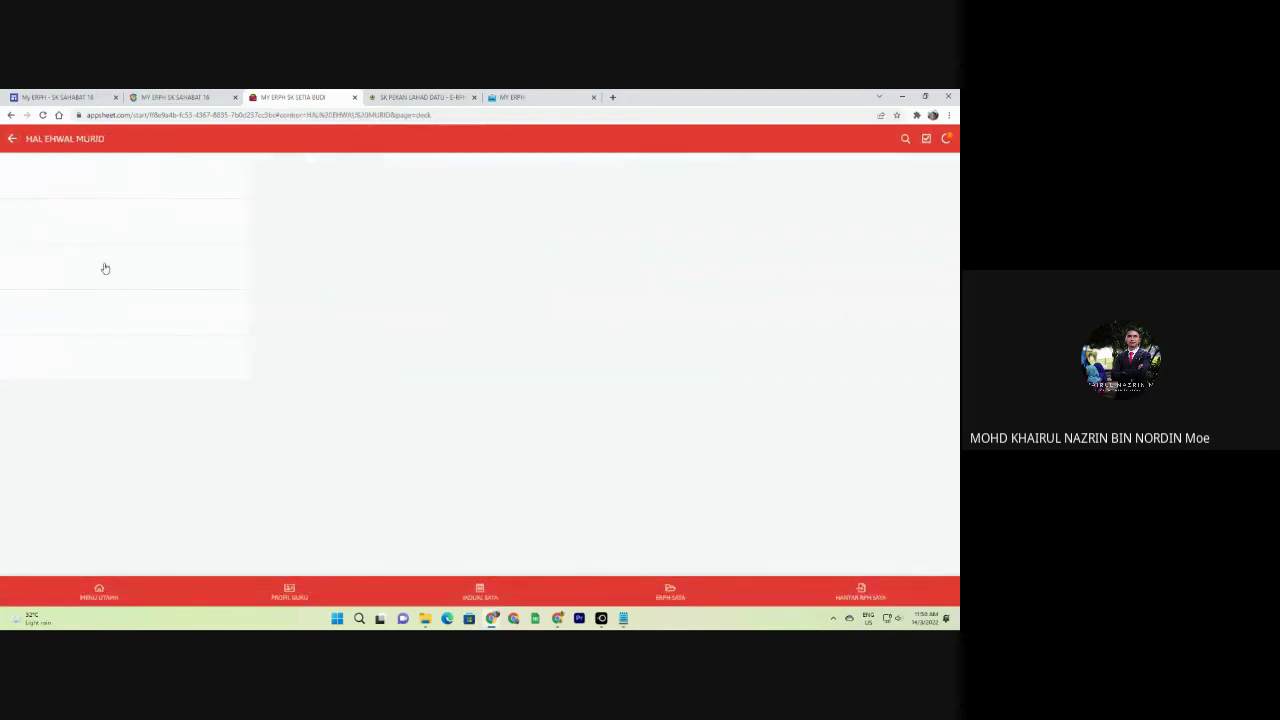
pyautogui.click(936, 554)
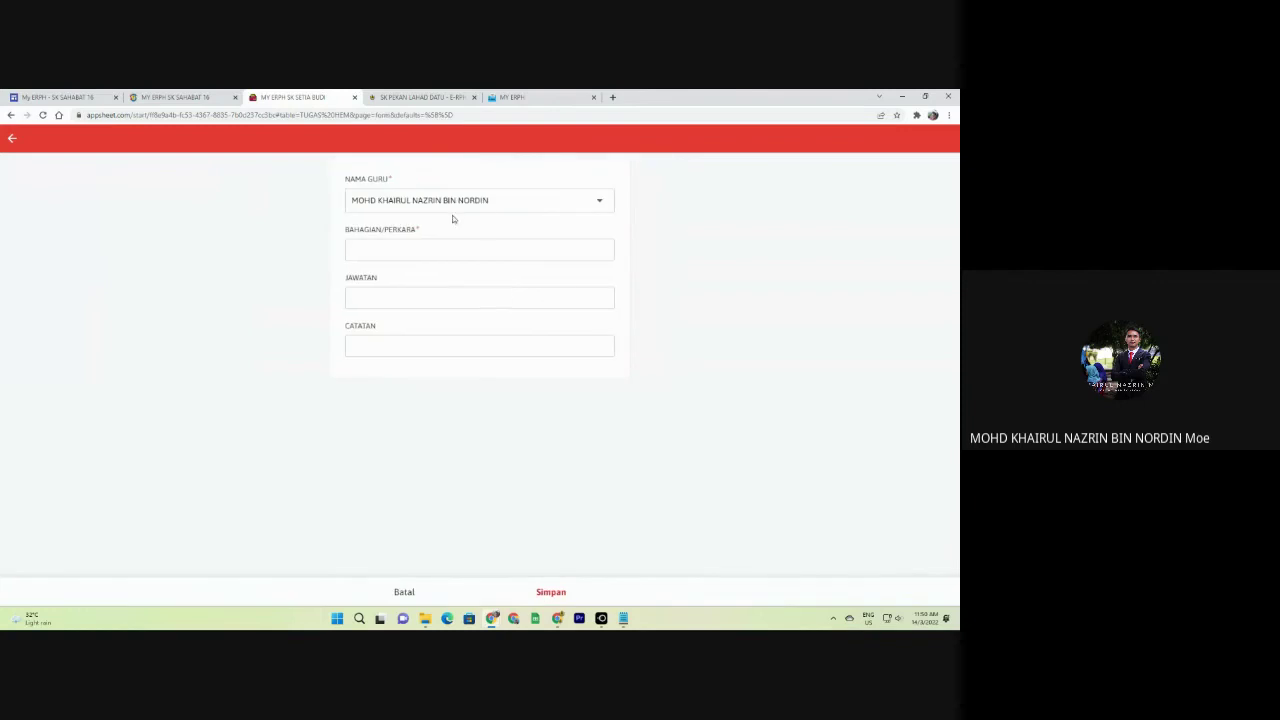
pyautogui.click(446, 245)
pyautogui.write('RM')
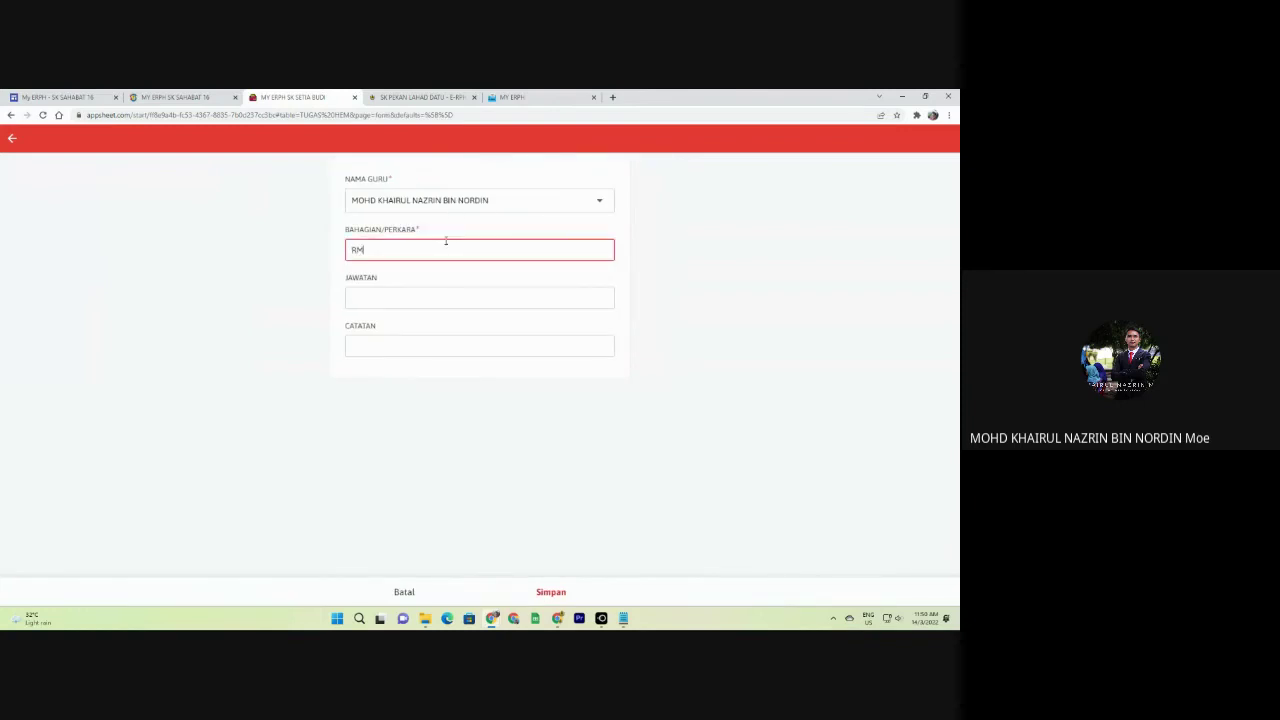
pyautogui.write('T')
pyautogui.press('Tab')
pyautogui.write('G')
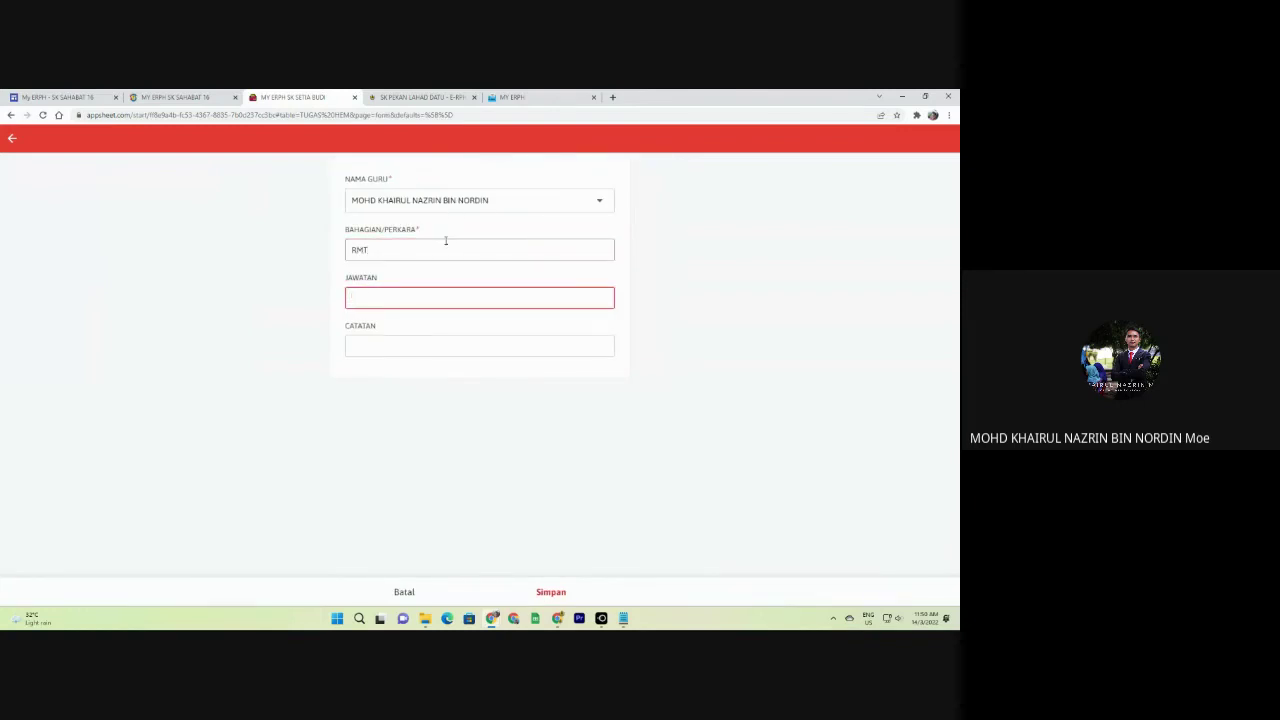
pyautogui.write('URU RMT TAHAP 2')
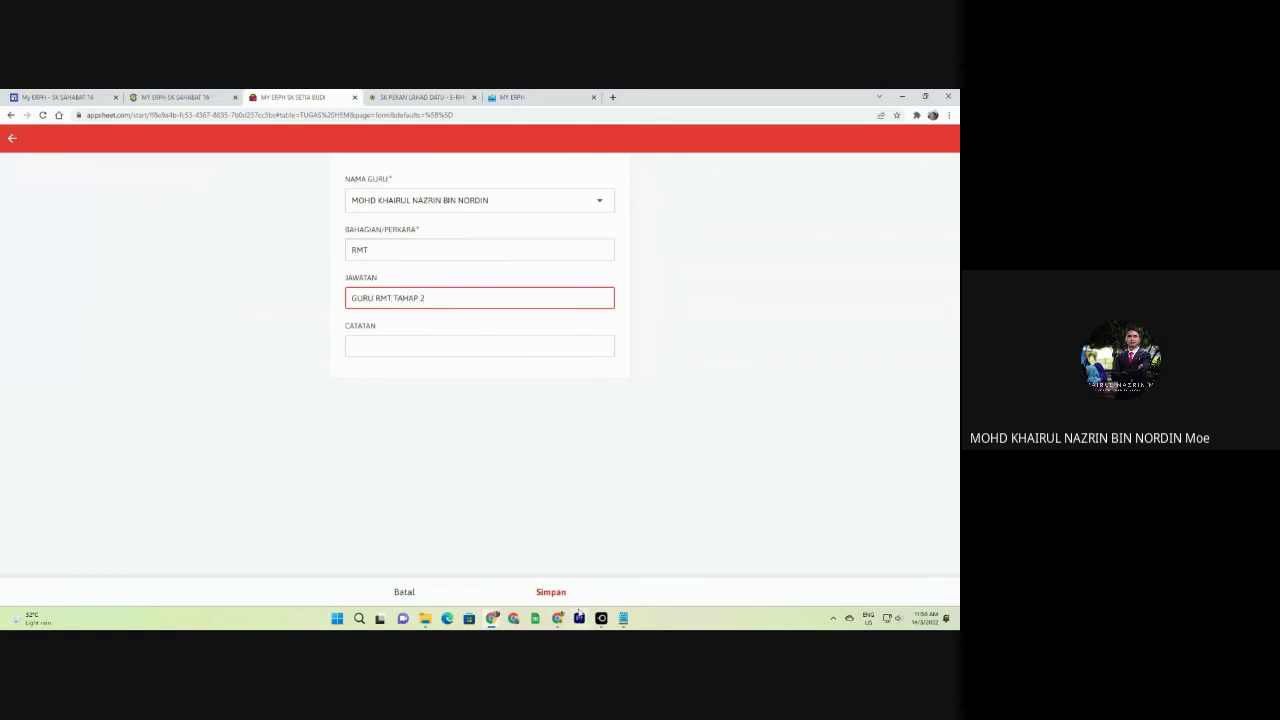
pyautogui.click(560, 594)
pyautogui.click(18, 141)
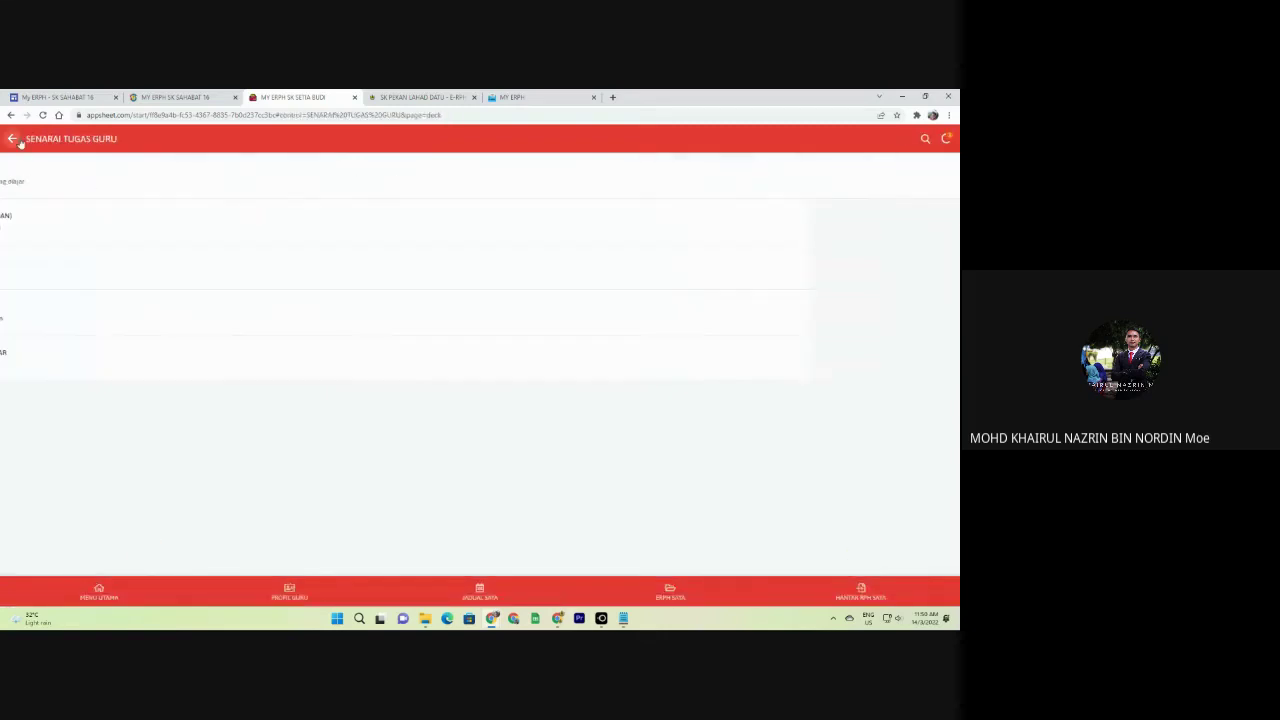
# Start a KOKURIKULUM record with club KEBUDAYAAN and club position GURU PENASIHAT.
pyautogui.click(89, 316)
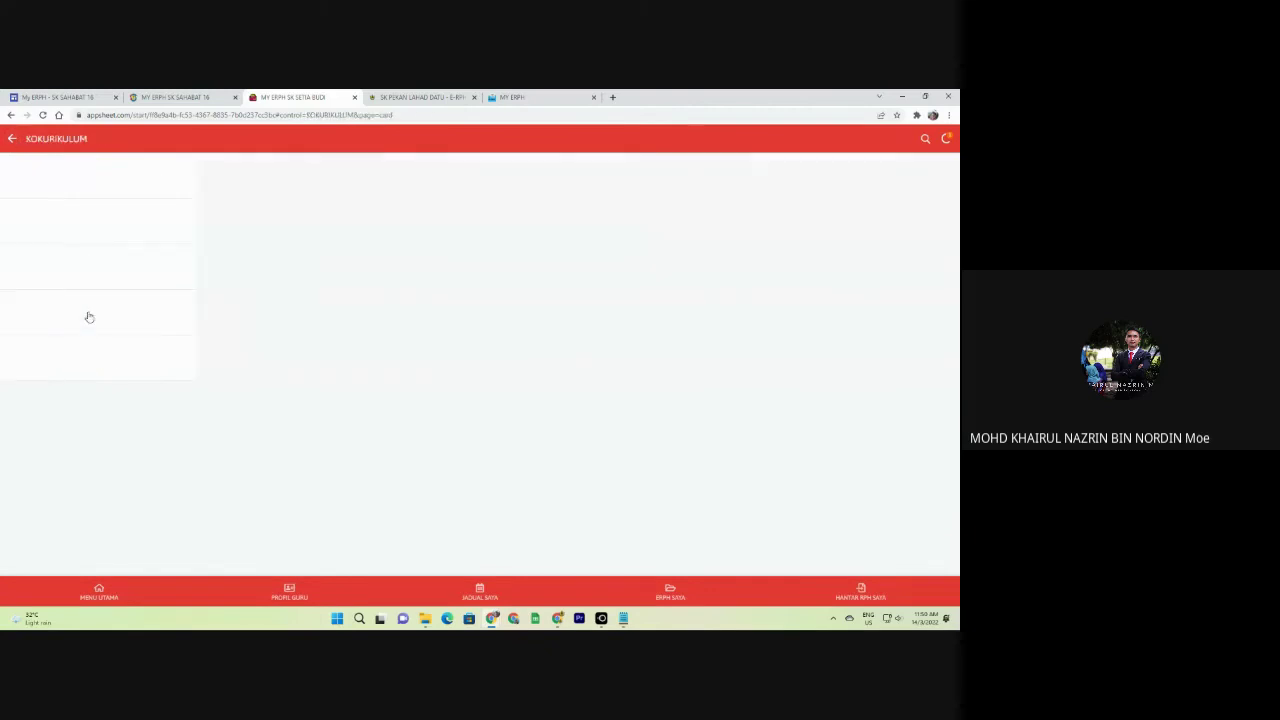
pyautogui.click(936, 554)
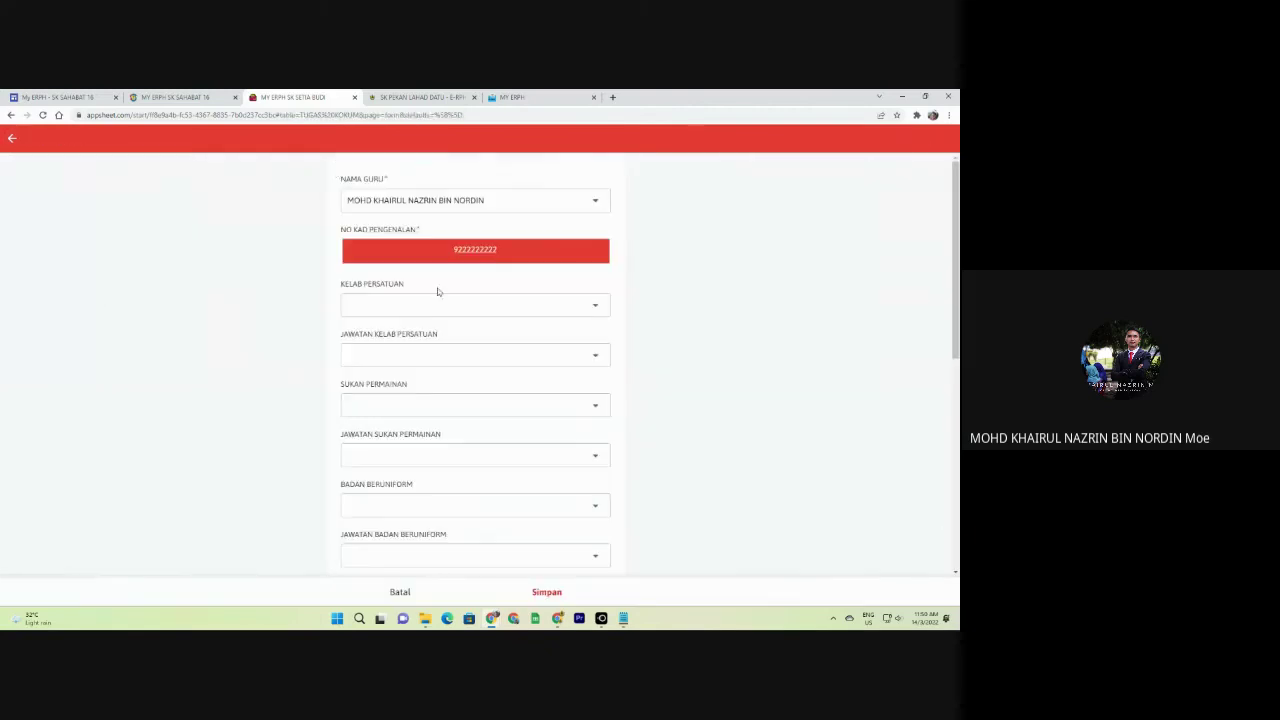
pyautogui.click(437, 305)
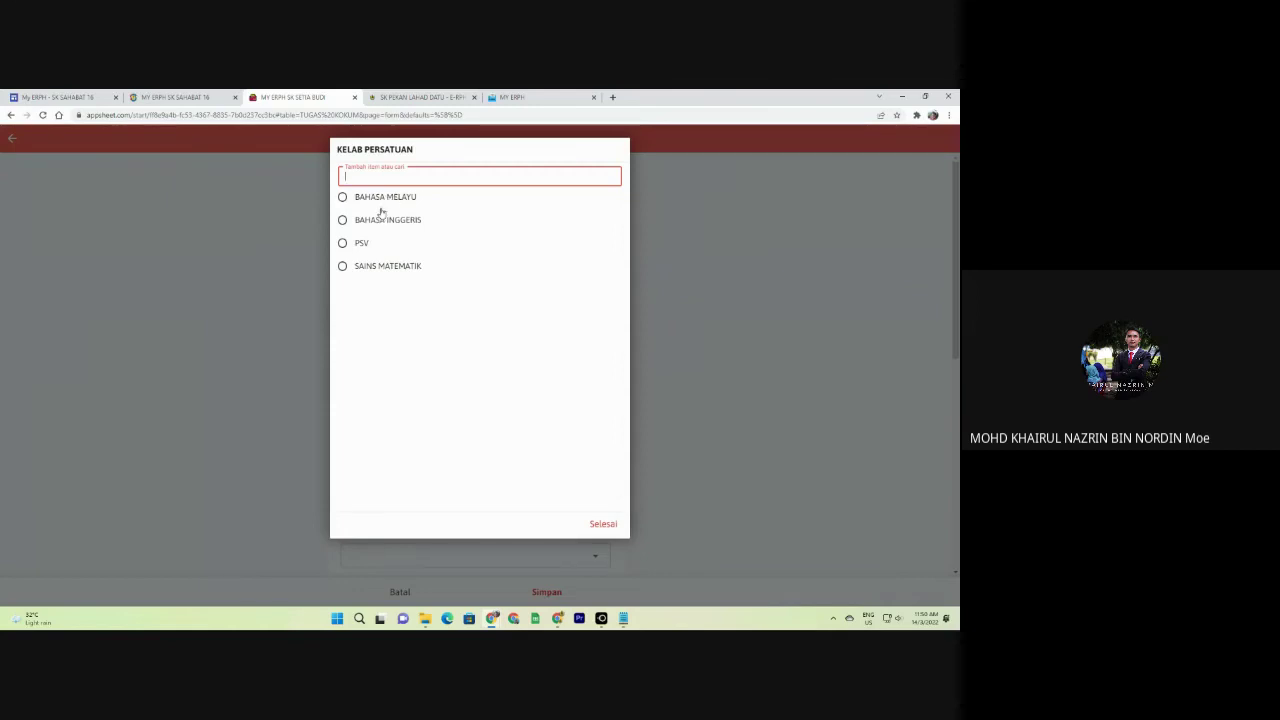
pyautogui.write('KEBUDAYAAN')
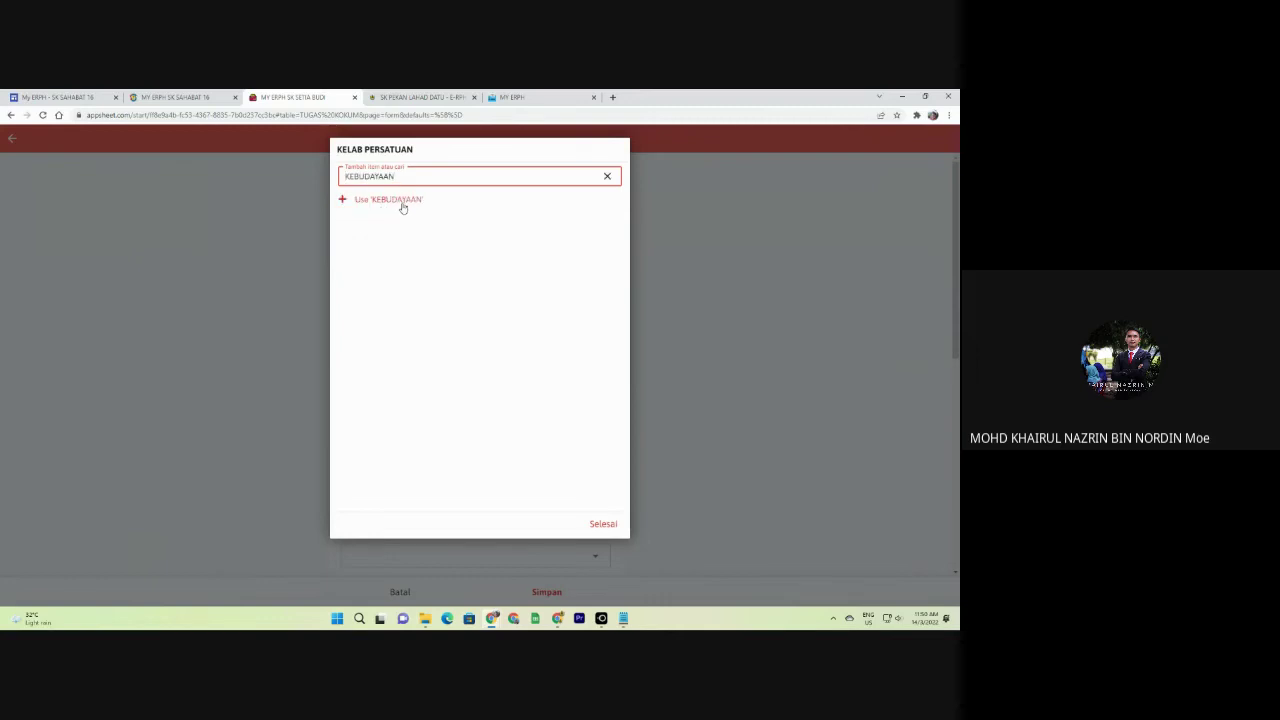
pyautogui.click(403, 205)
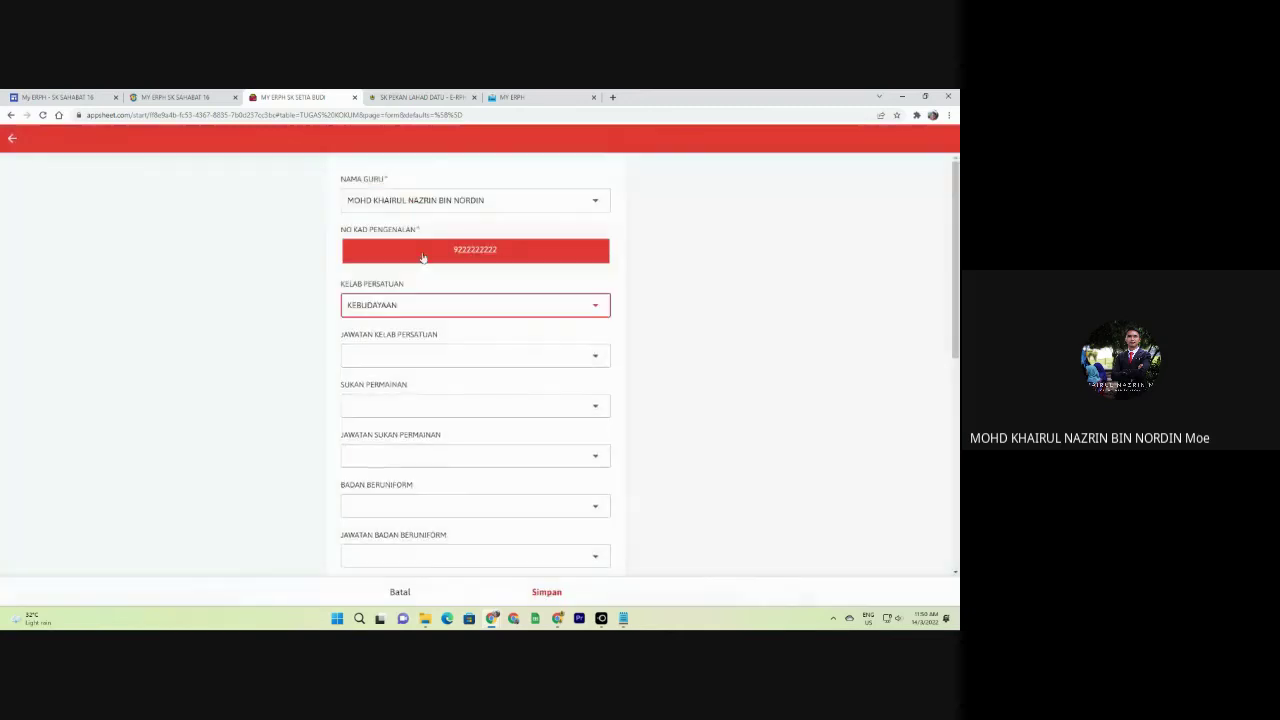
pyautogui.click(417, 255)
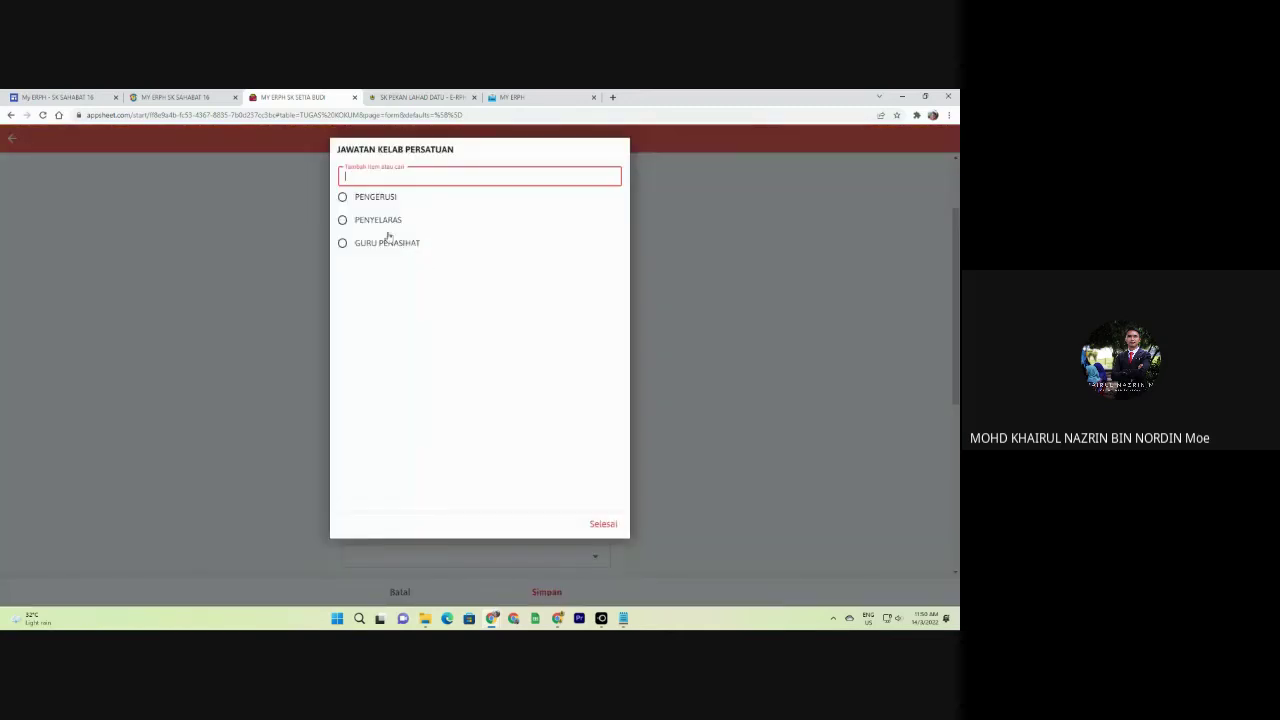
pyautogui.click(390, 241)
# Set the sport to BOLA TAMPAR with sport position PENYELARAS.
pyautogui.scroll(-1, 417, 300)
pyautogui.click(391, 211)
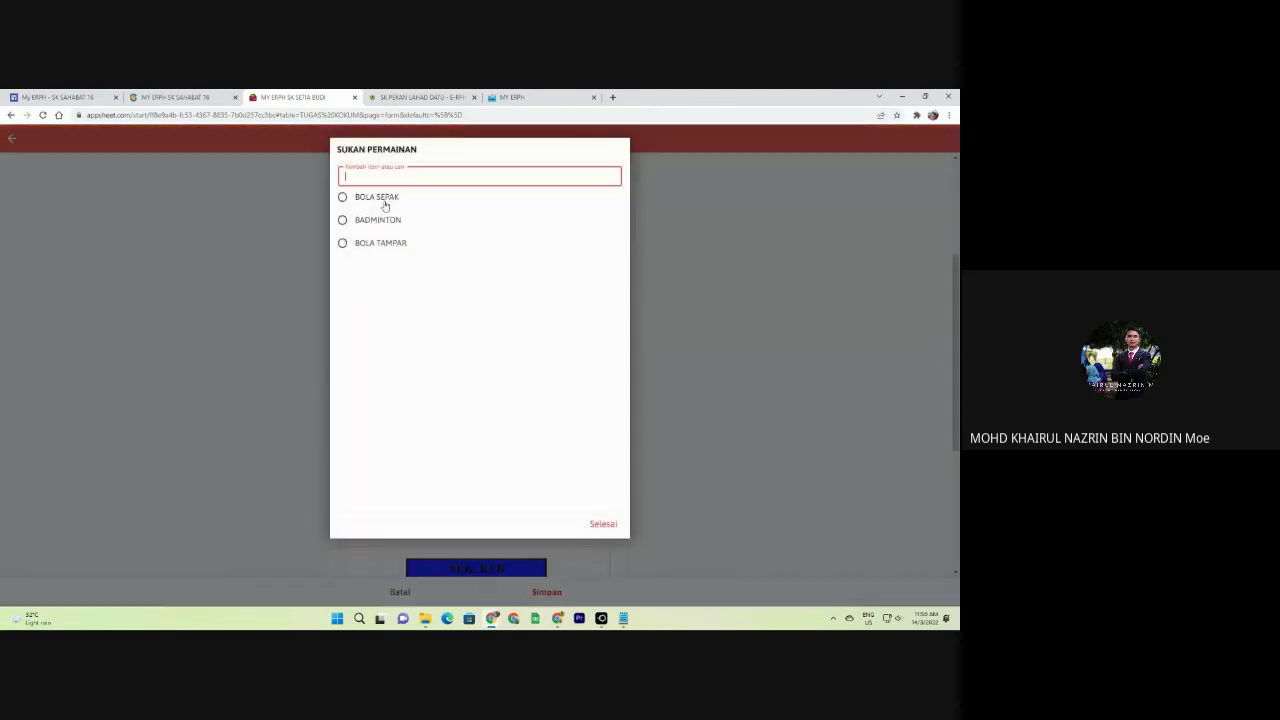
pyautogui.click(386, 248)
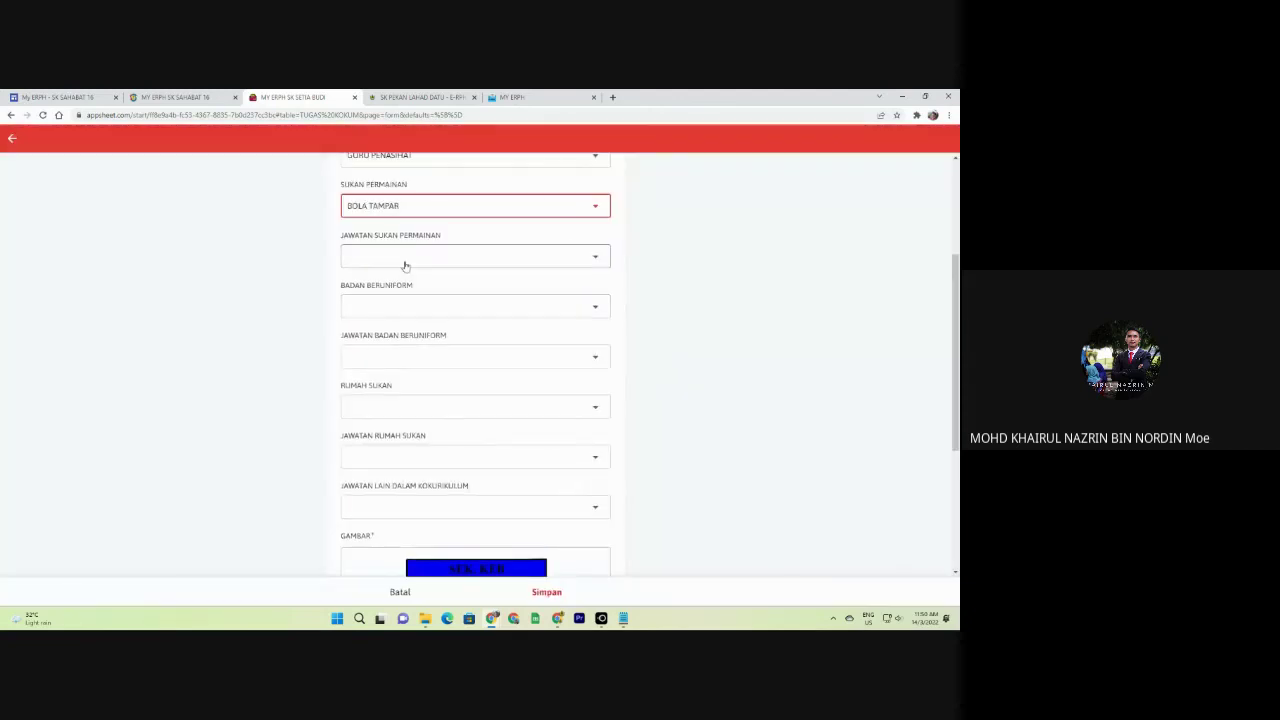
pyautogui.click(405, 265)
pyautogui.click(386, 205)
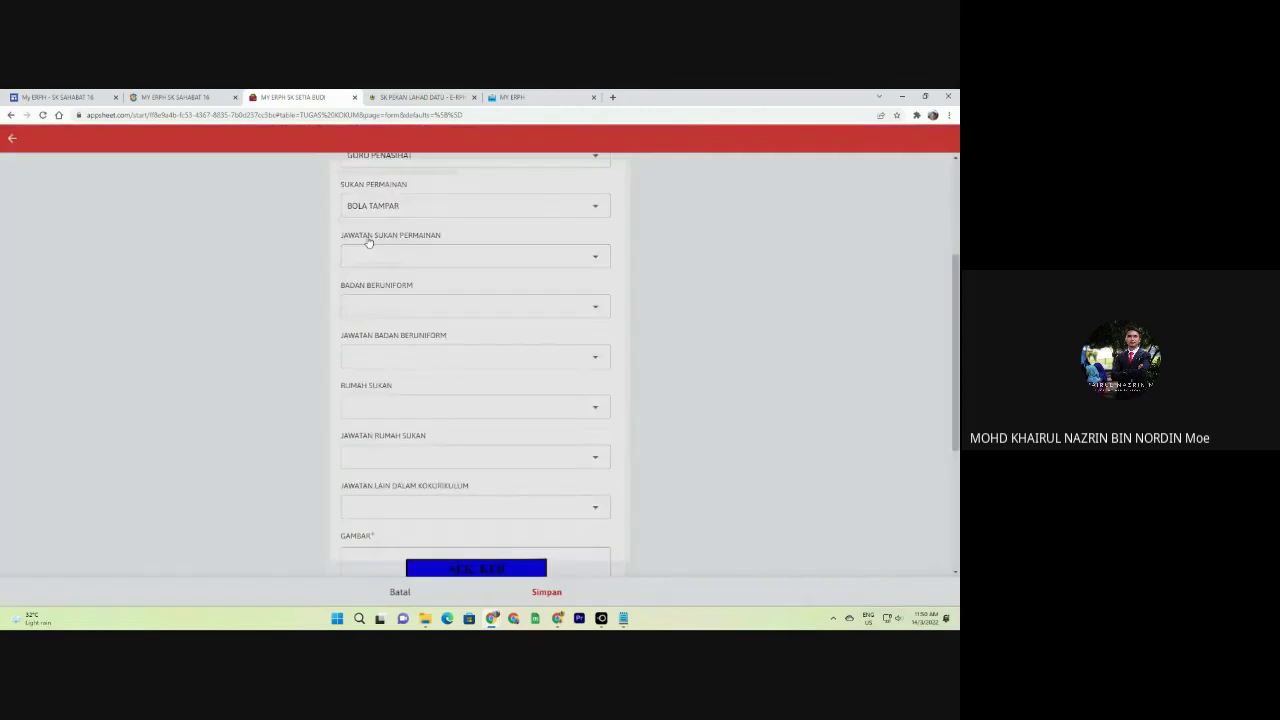
pyautogui.click(397, 207)
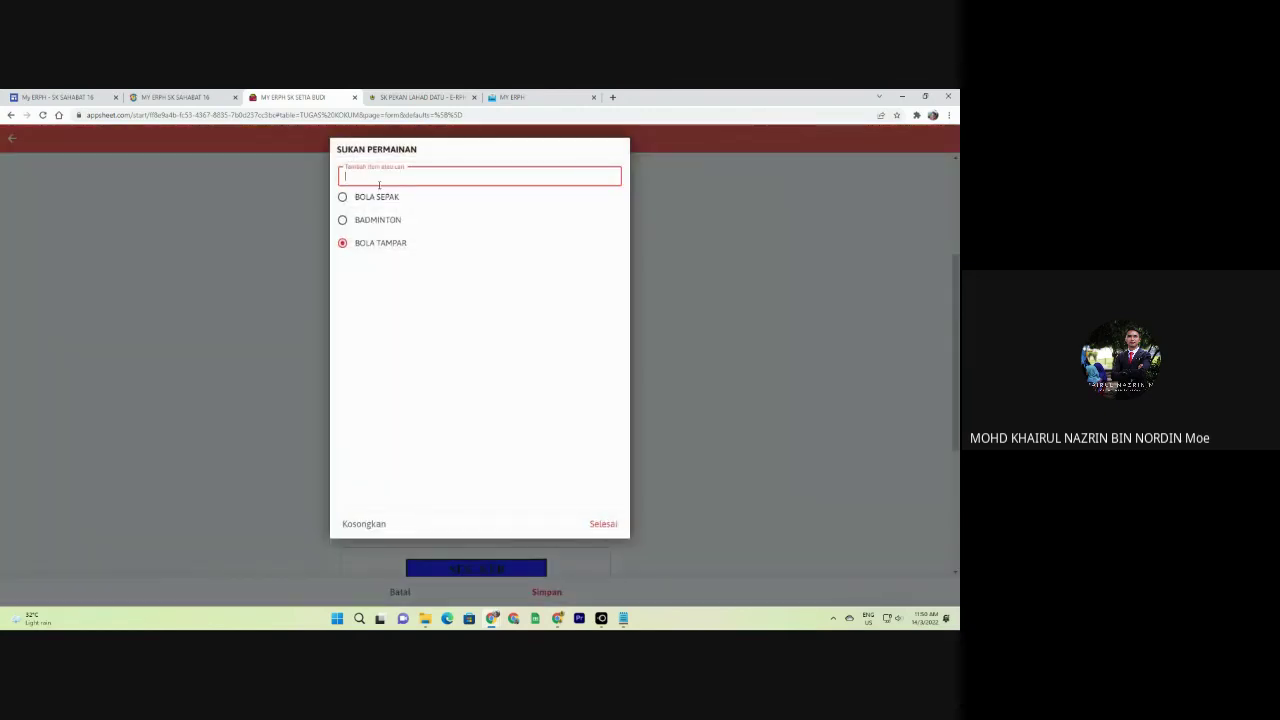
pyautogui.write('TENIS')
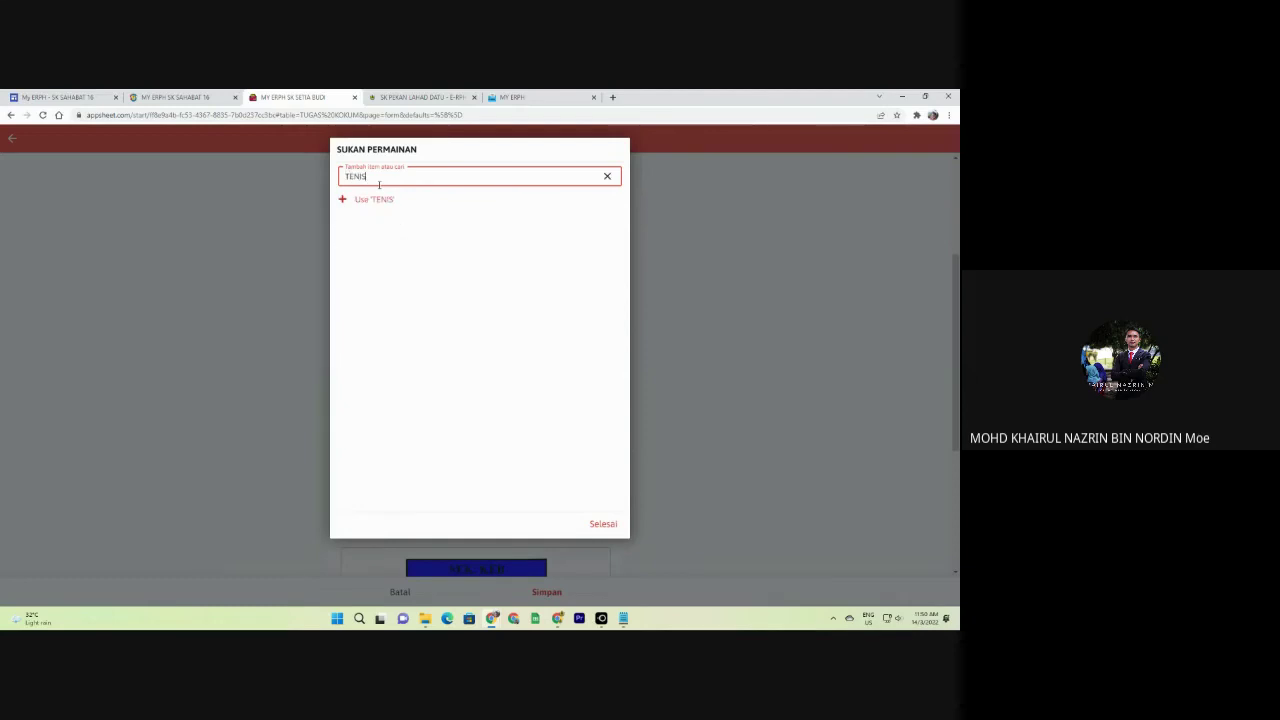
pyautogui.click(388, 201)
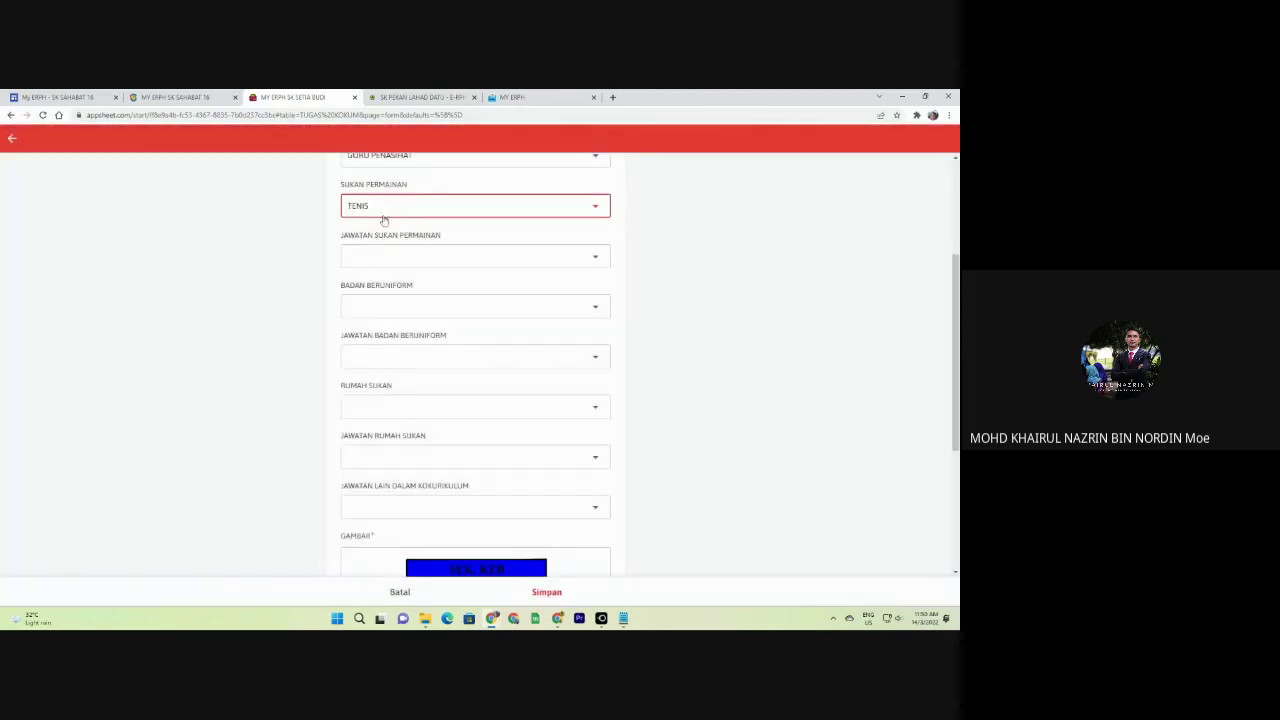
pyautogui.click(384, 216)
pyautogui.click(384, 242)
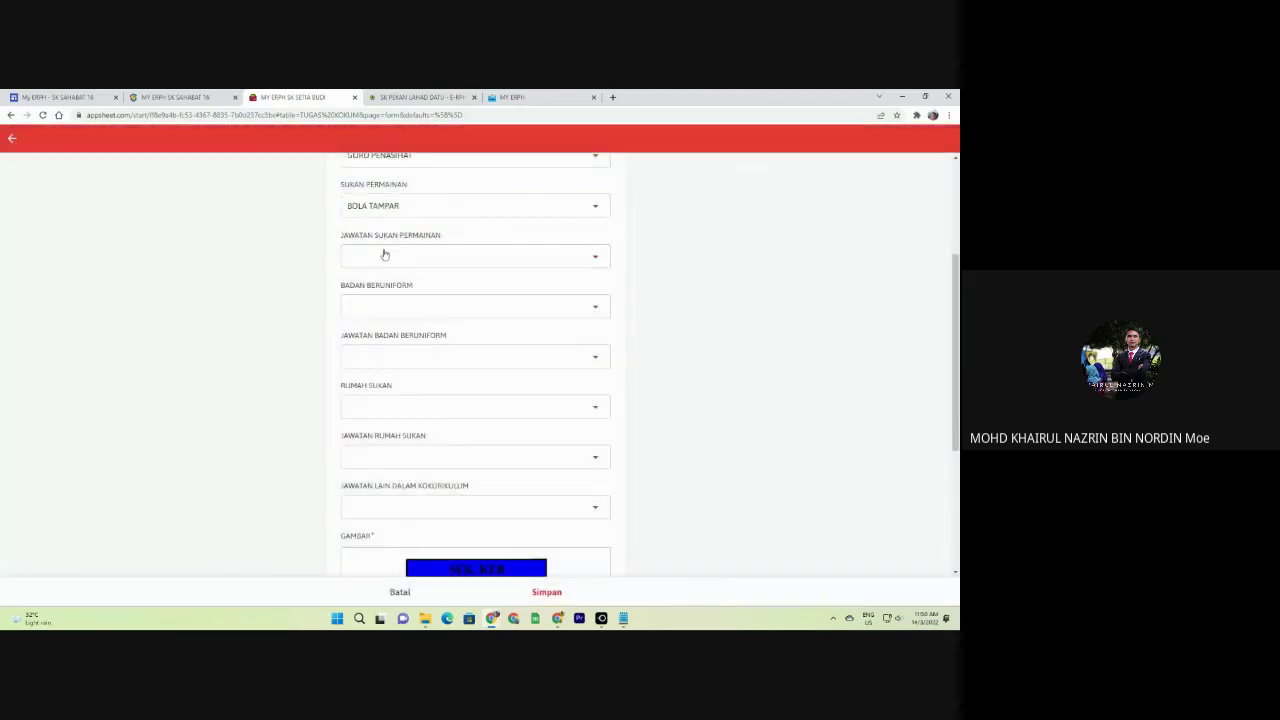
pyautogui.click(384, 254)
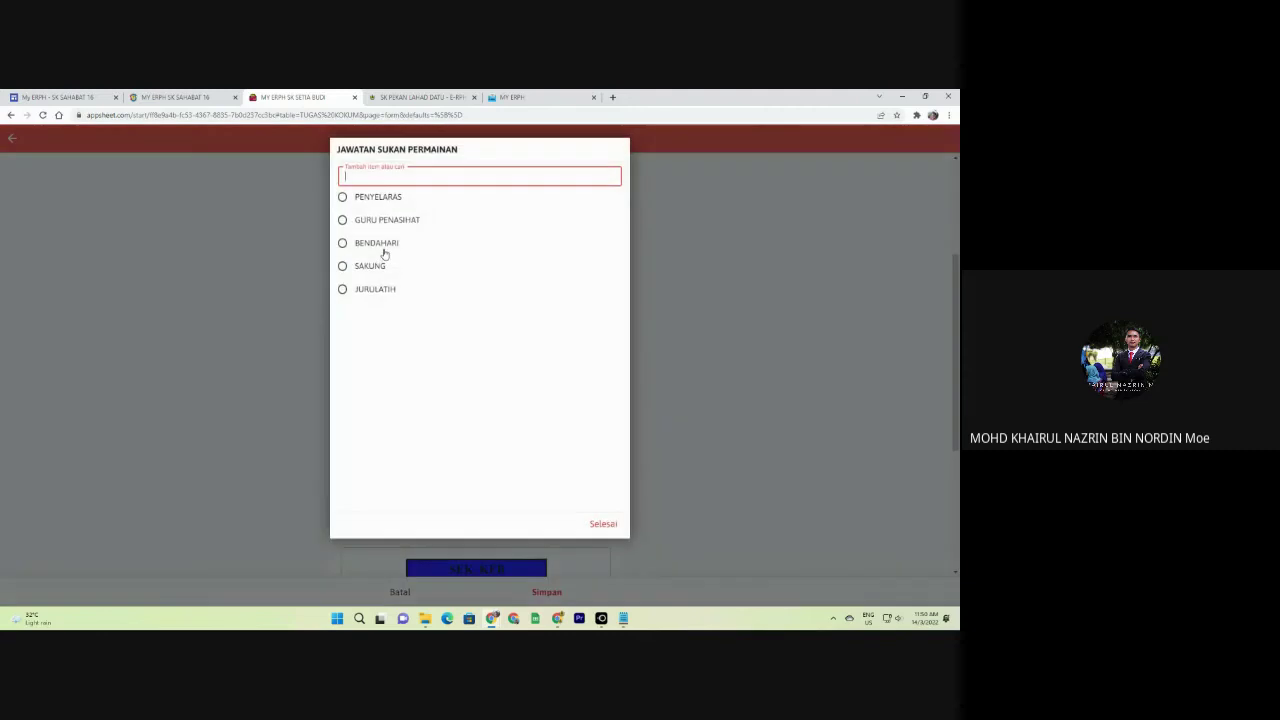
pyautogui.click(378, 197)
# Choose TKRS as the uniform body with position GURU PENASIHAT.
pyautogui.scroll(-1, 360, 250)
pyautogui.click(384, 206)
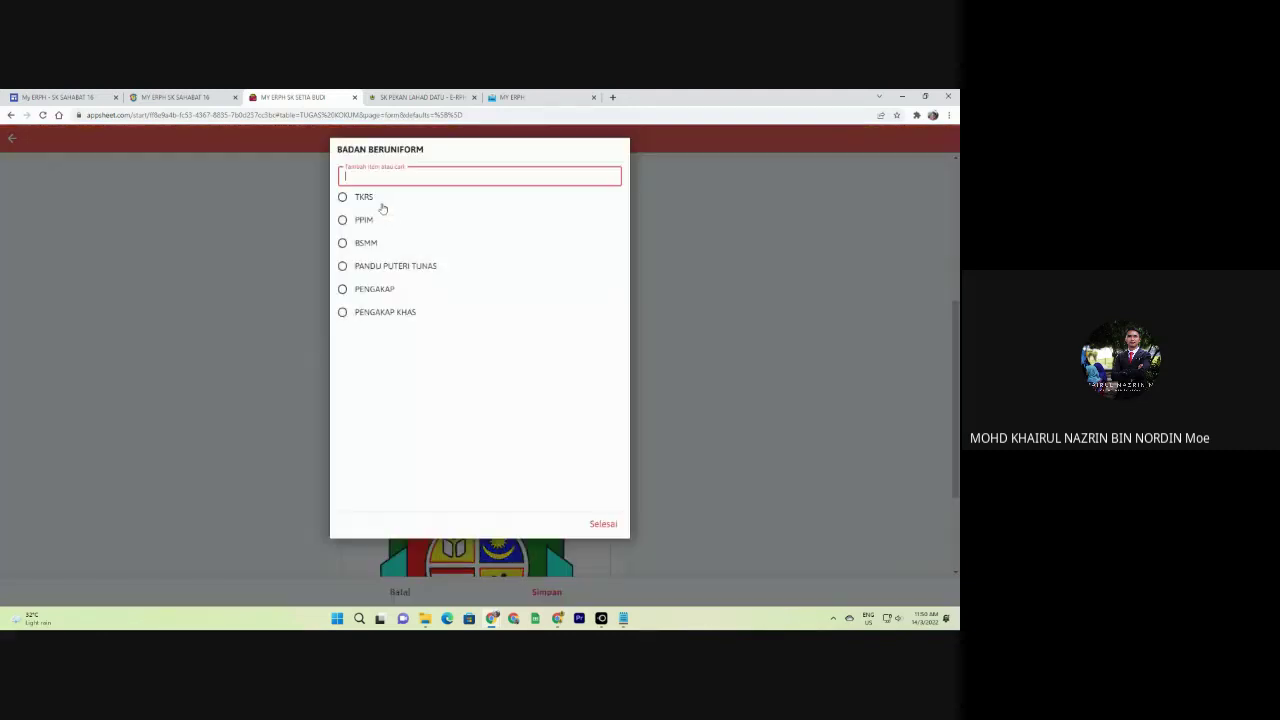
pyautogui.click(373, 217)
pyautogui.click(380, 258)
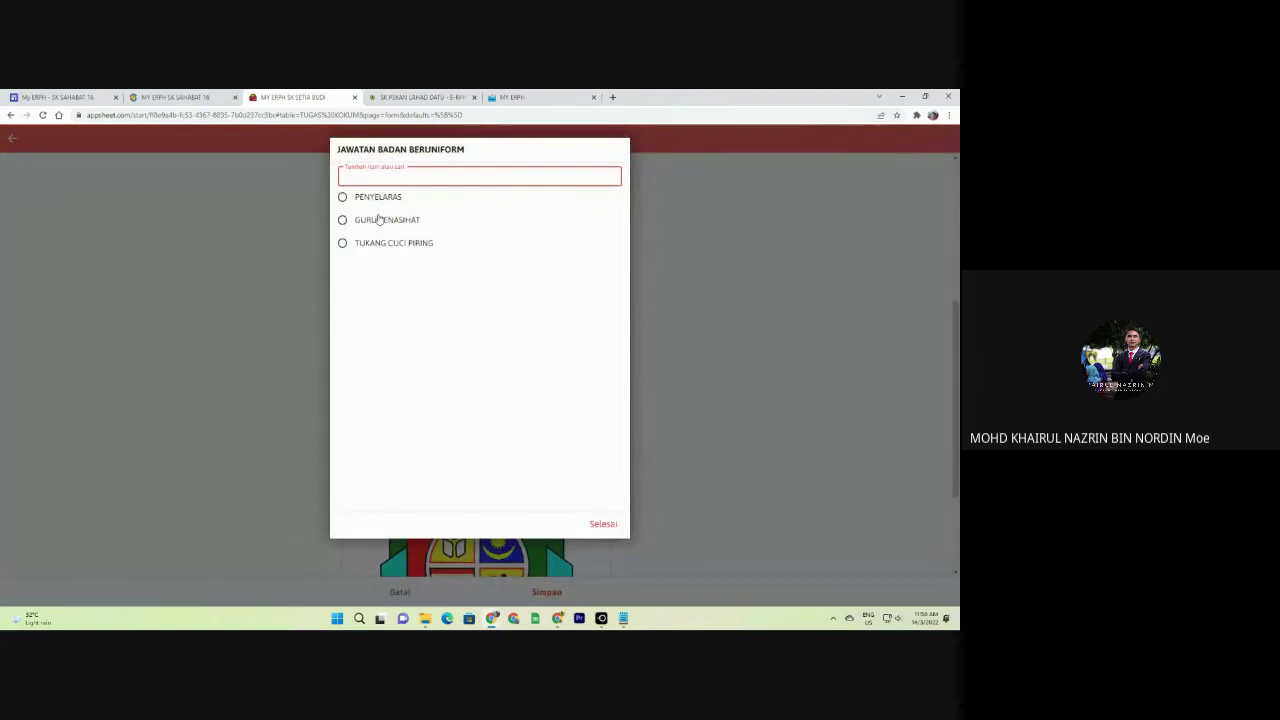
pyautogui.click(382, 221)
# Set sports house MERAH as BENDAHARI, other position JURULATIH, and save the record.
pyautogui.click(372, 300)
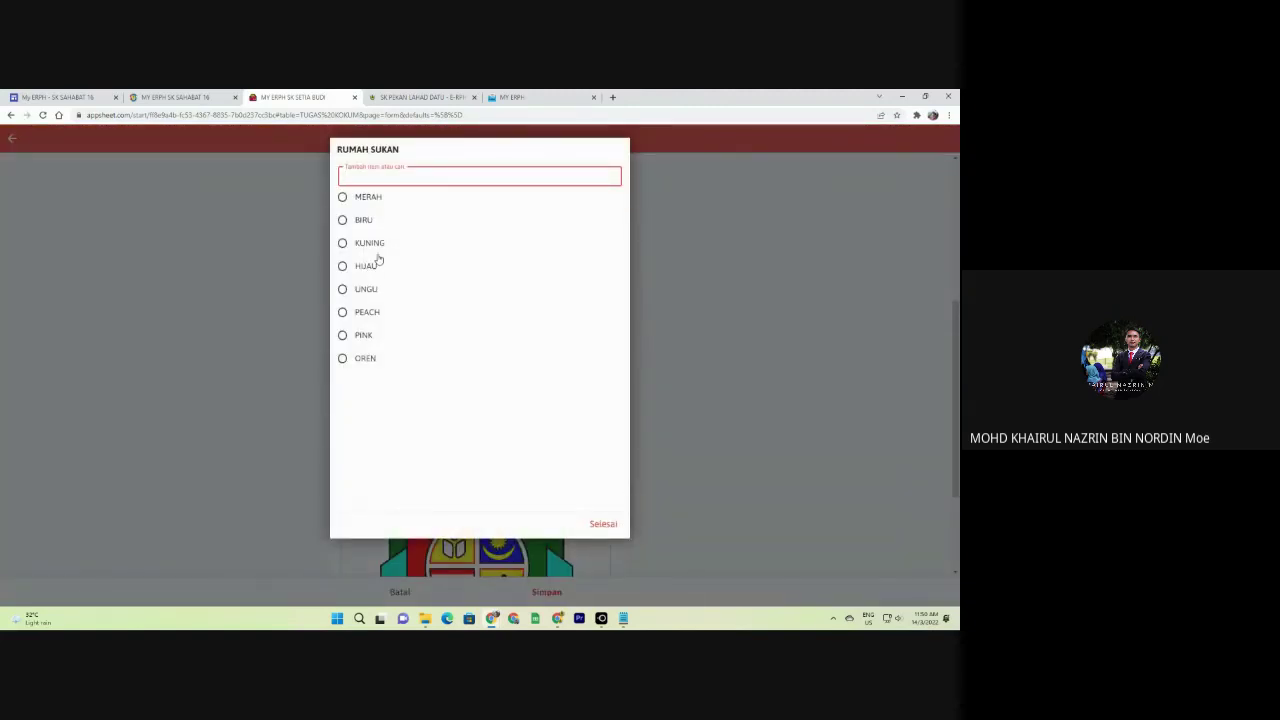
pyautogui.click(366, 200)
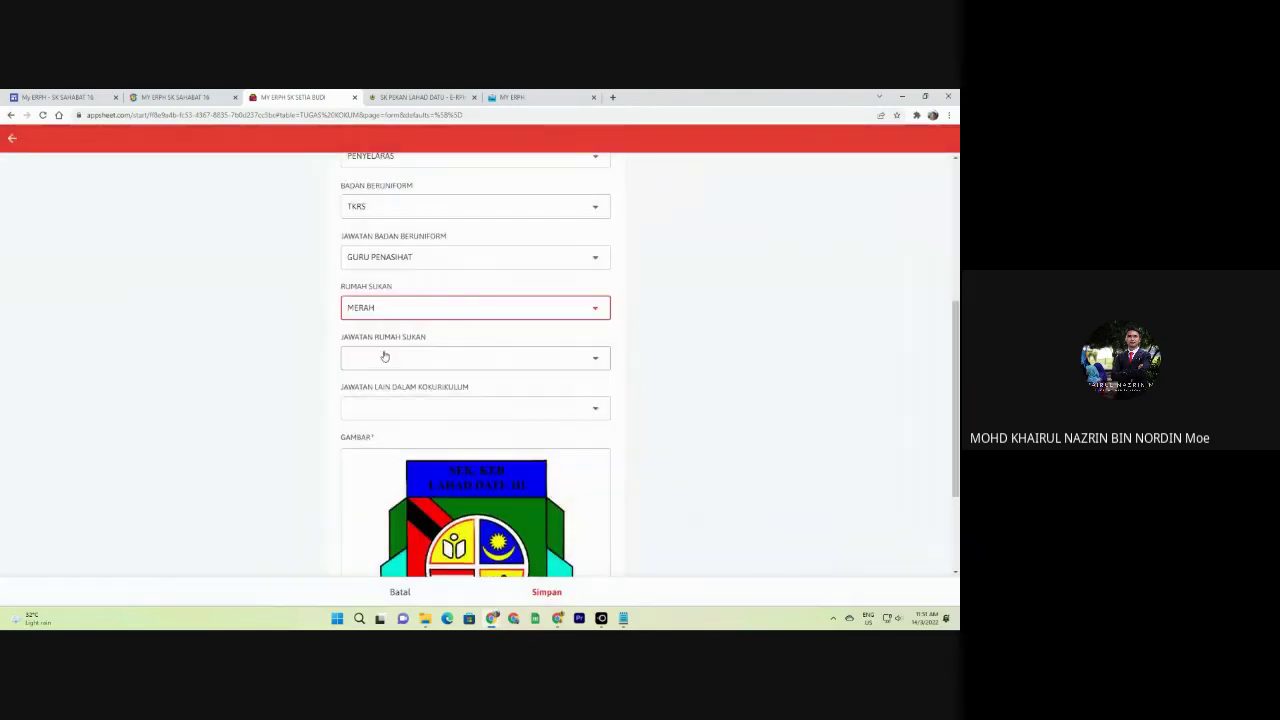
pyautogui.click(386, 357)
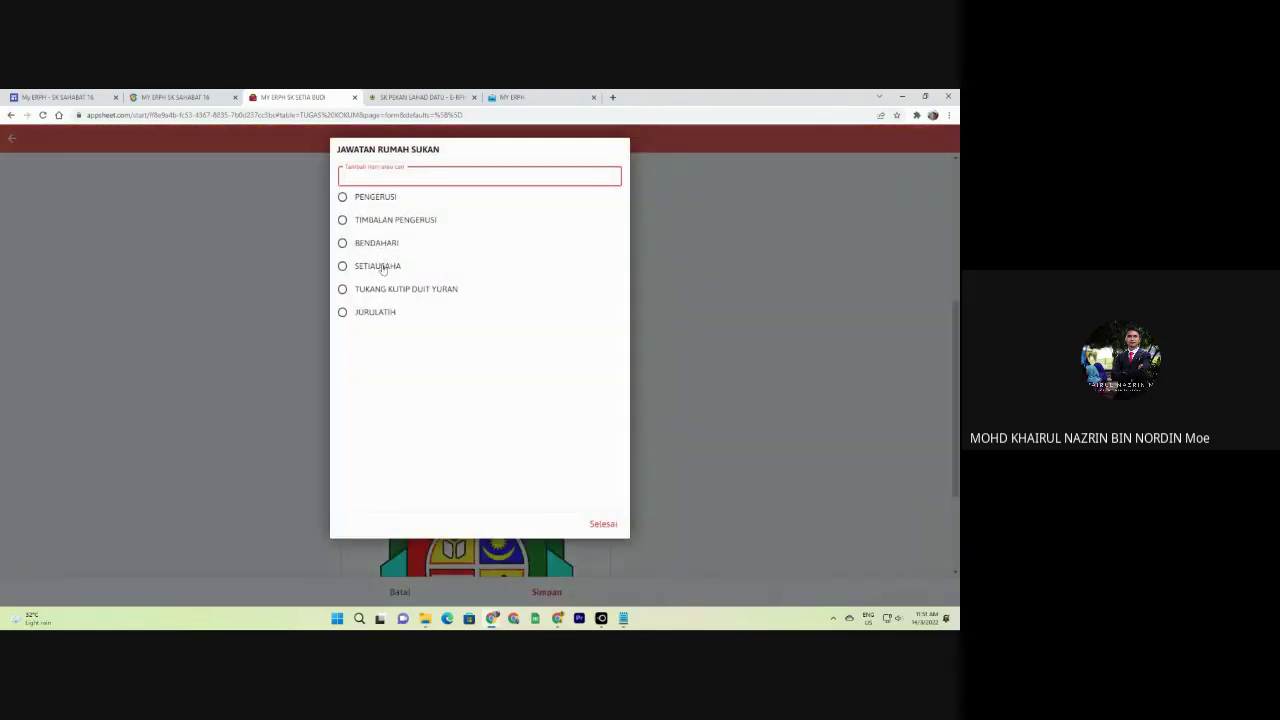
pyautogui.click(383, 248)
pyautogui.scroll(-1, 299, 305)
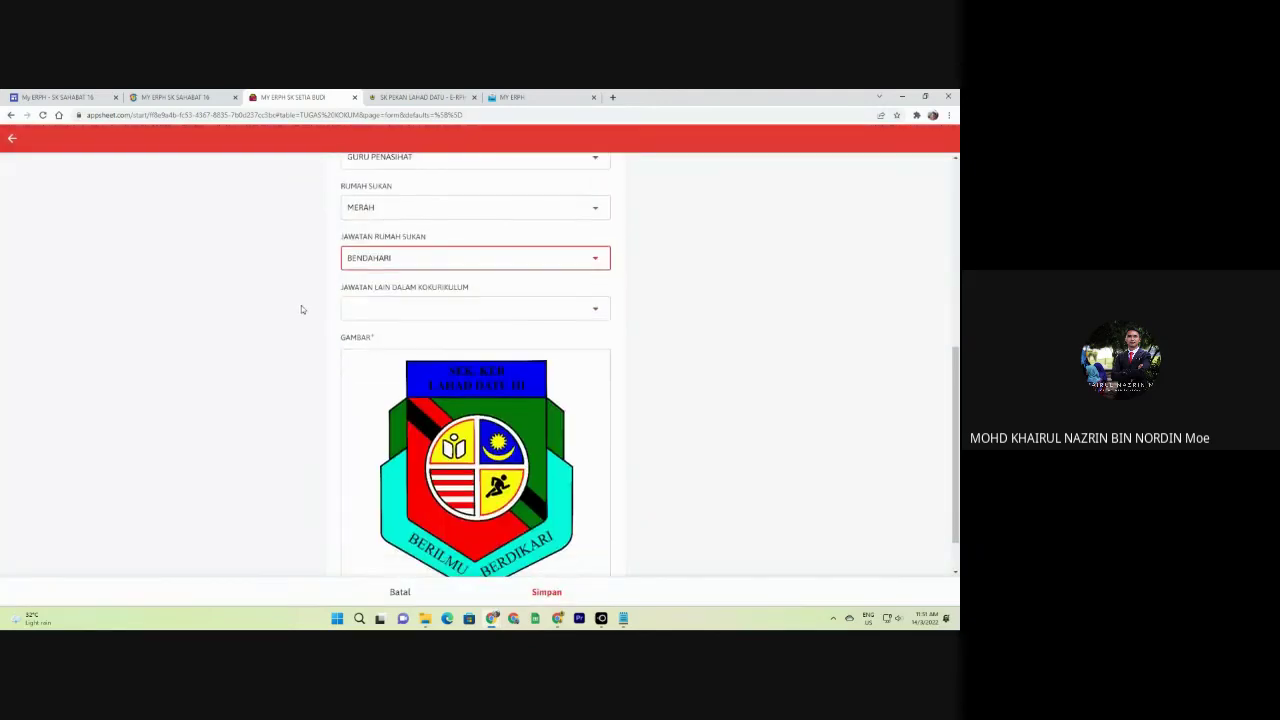
pyautogui.click(399, 310)
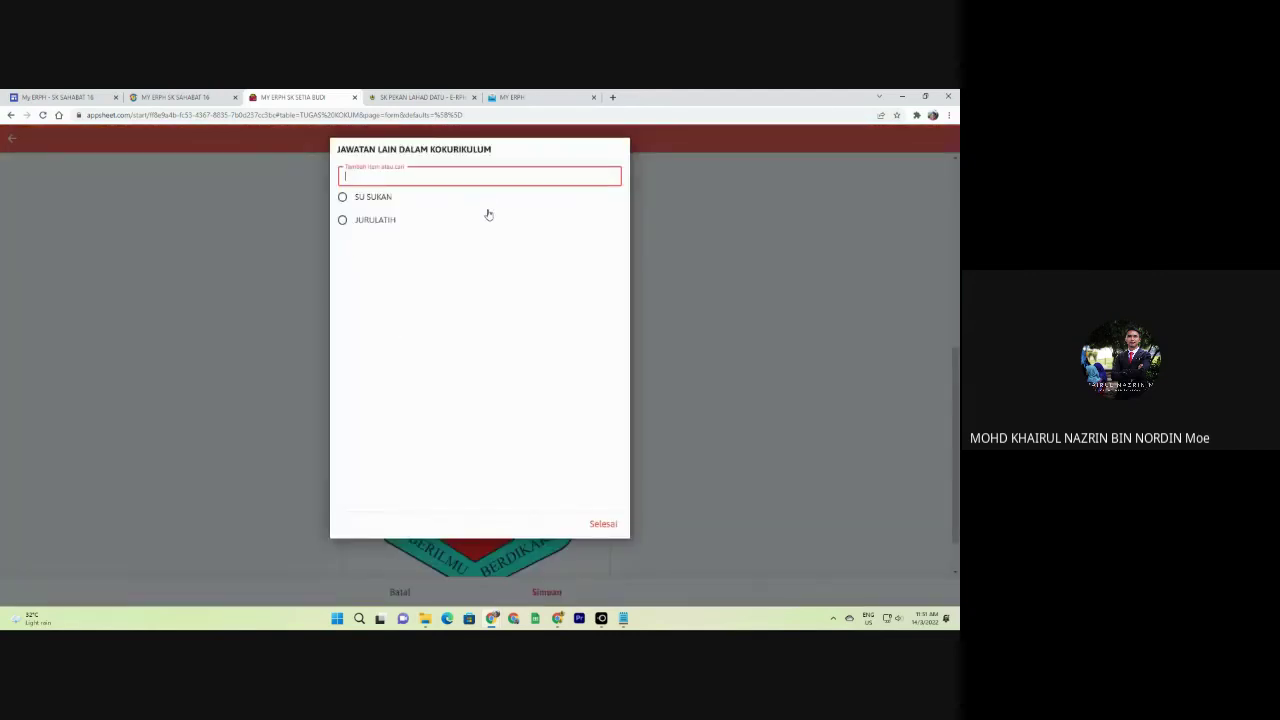
pyautogui.click(377, 221)
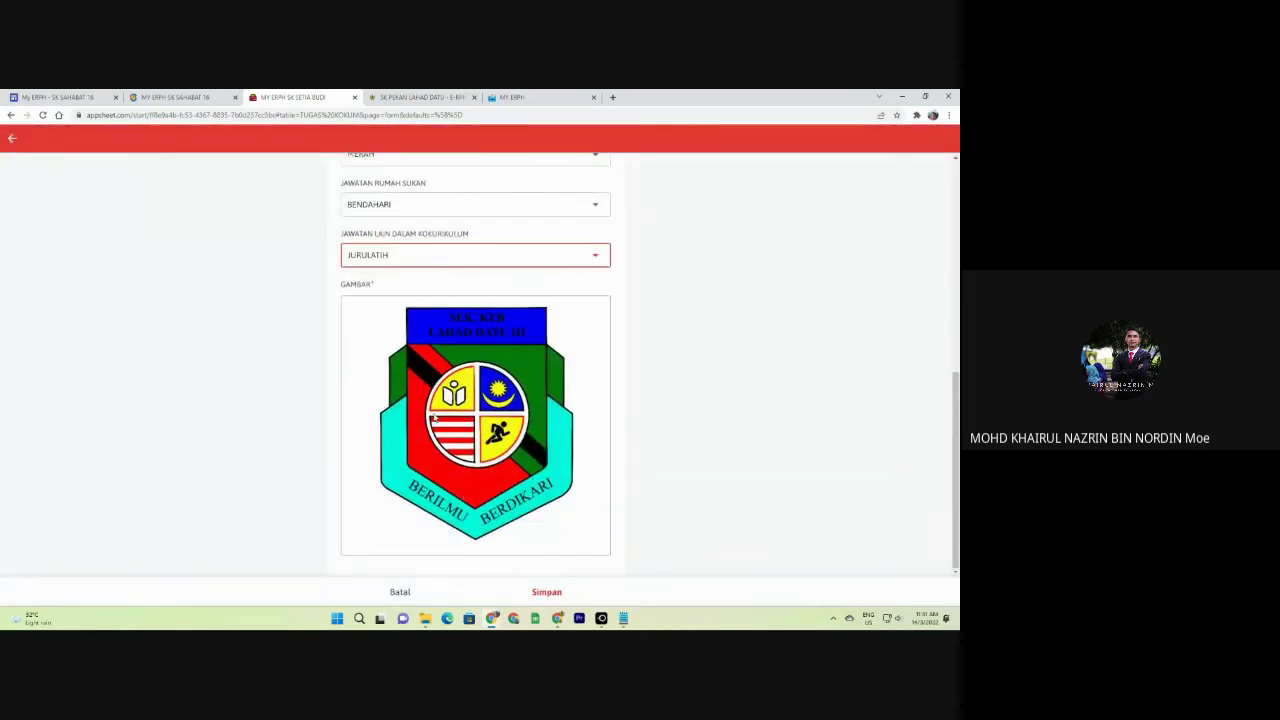
pyautogui.click(546, 592)
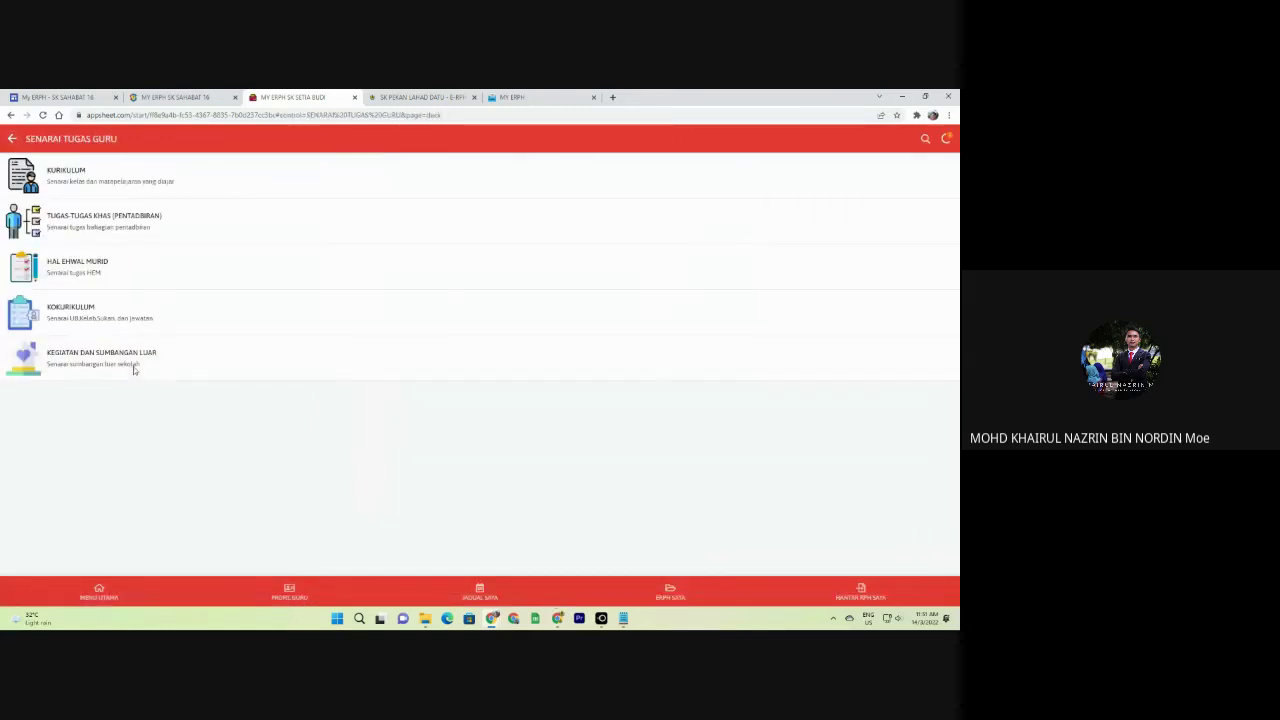
# Add a KEGIATAN DAN SUMBANGAN LUAR record 'KRS DAERAH' with position SEKRETARIAT KRS DAERAH LAHAD DATU.
pyautogui.click(133, 366)
pyautogui.click(936, 555)
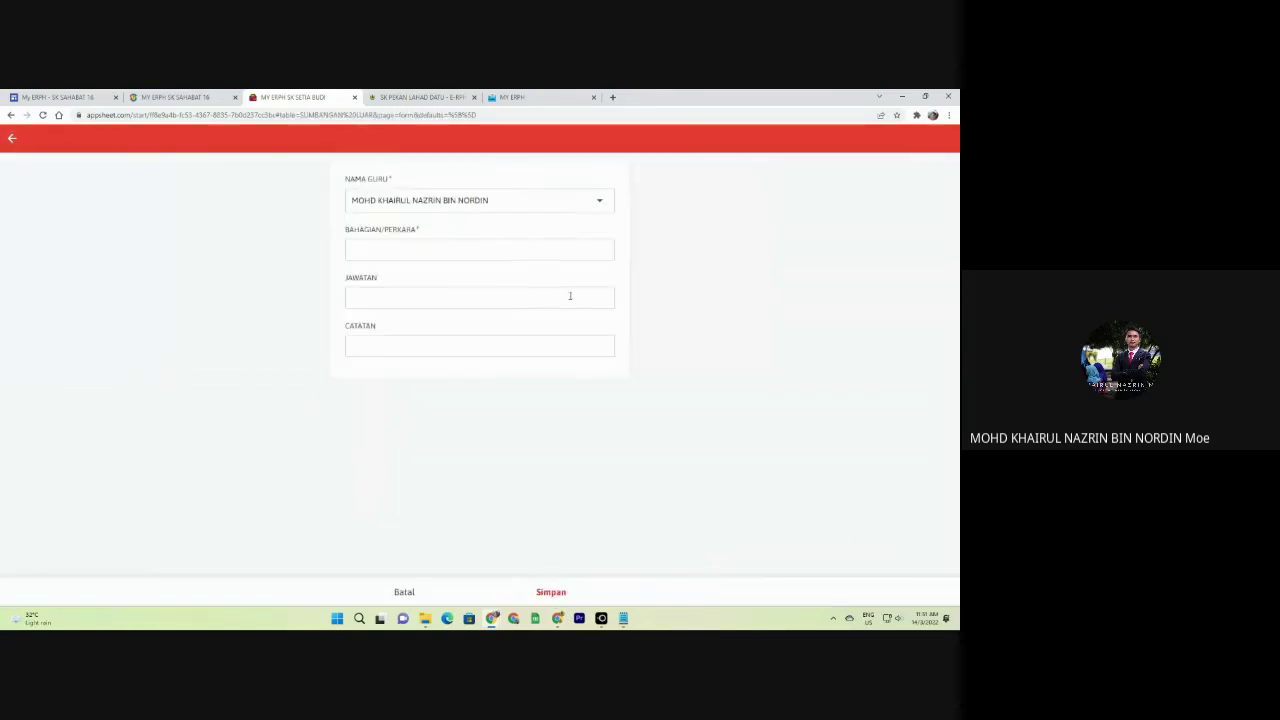
pyautogui.click(464, 251)
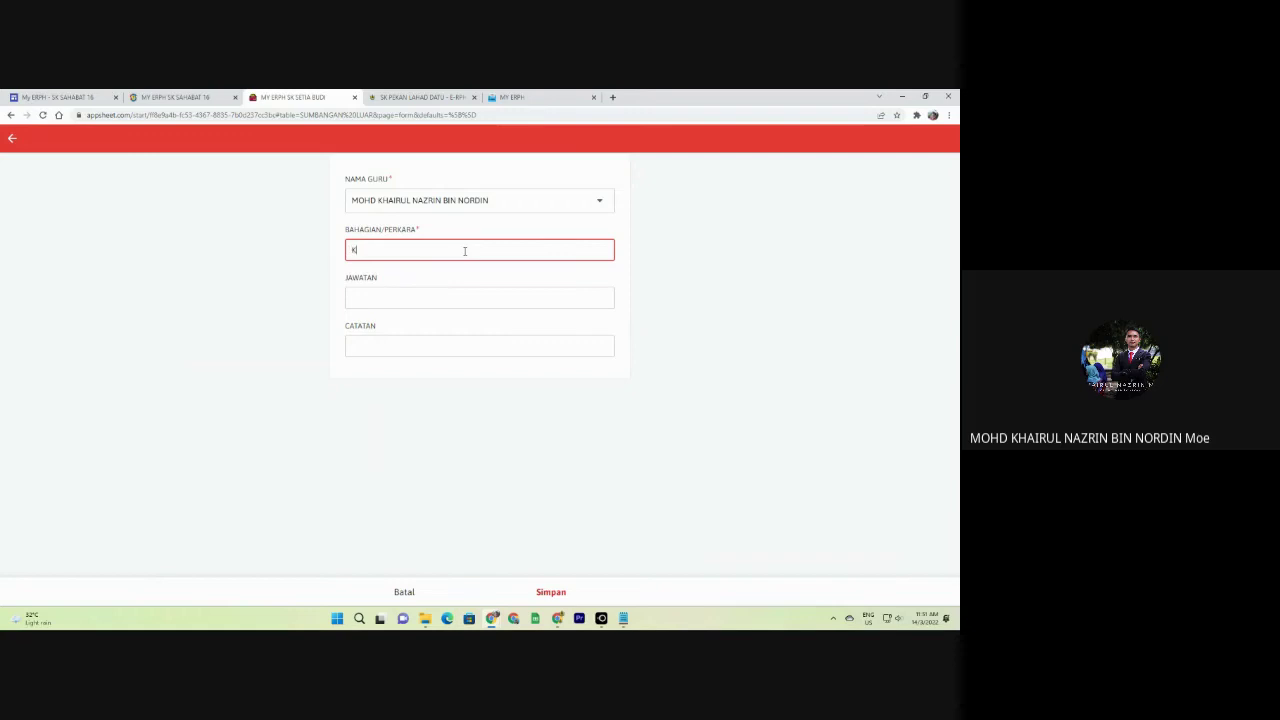
pyautogui.write('KRS DAERAH')
pyautogui.press('Tab')
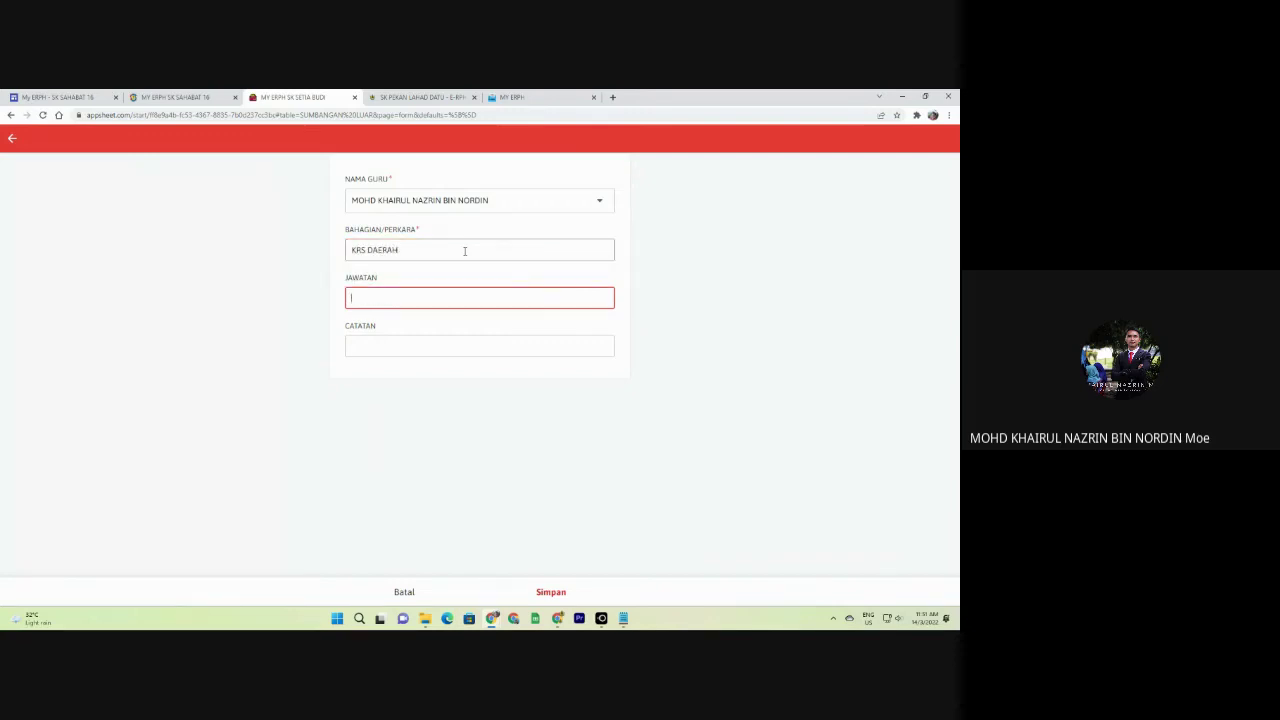
pyautogui.write('SEKRE')
pyautogui.write('TARIA')
pyautogui.write('T KRS TA')
pyautogui.write('AERAH A')
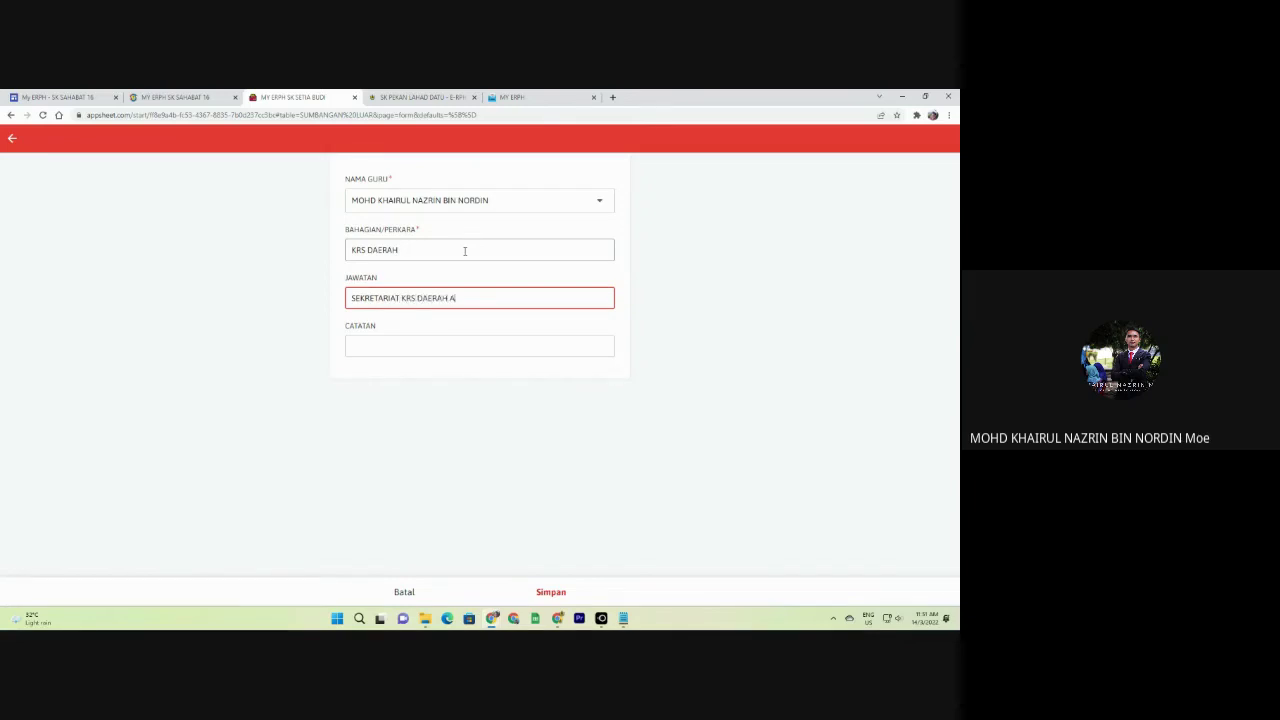
pyautogui.write('L')
pyautogui.write('HAD DATU')
pyautogui.click(560, 585)
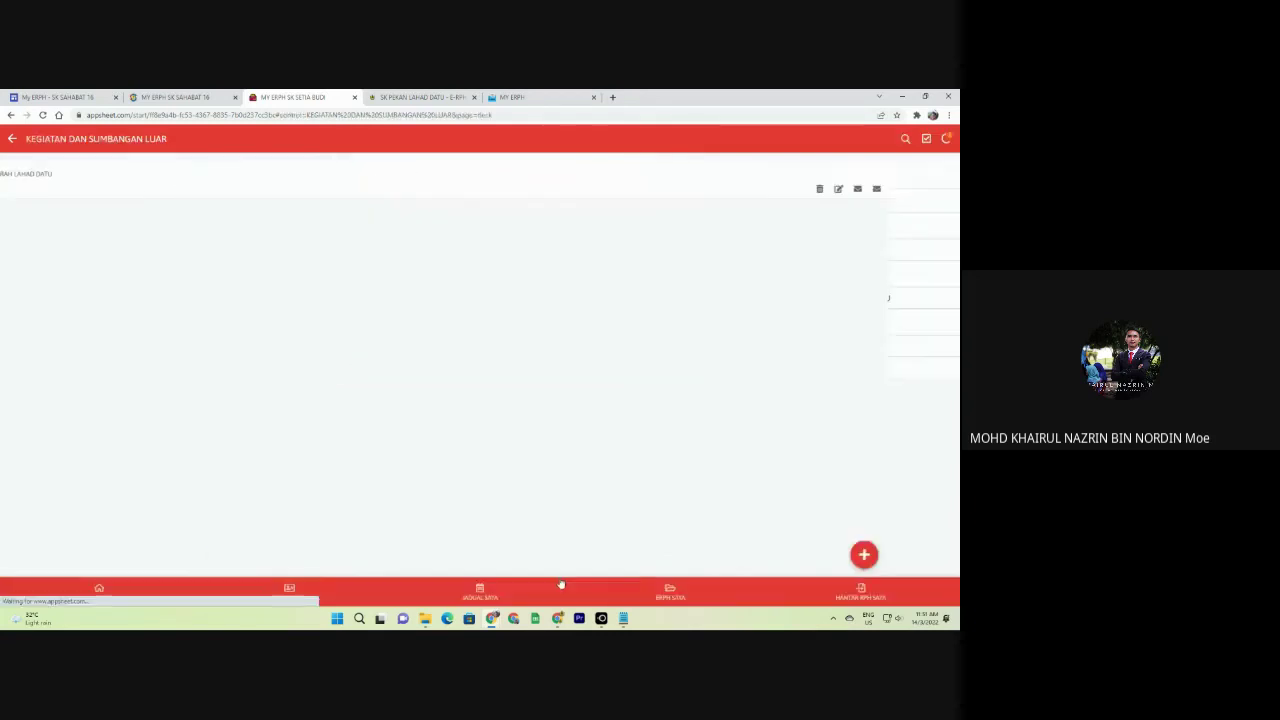
# Return to MENU UTAMA and open the BAHAN RPH YANG LAIN materials.
pyautogui.click(12, 139)
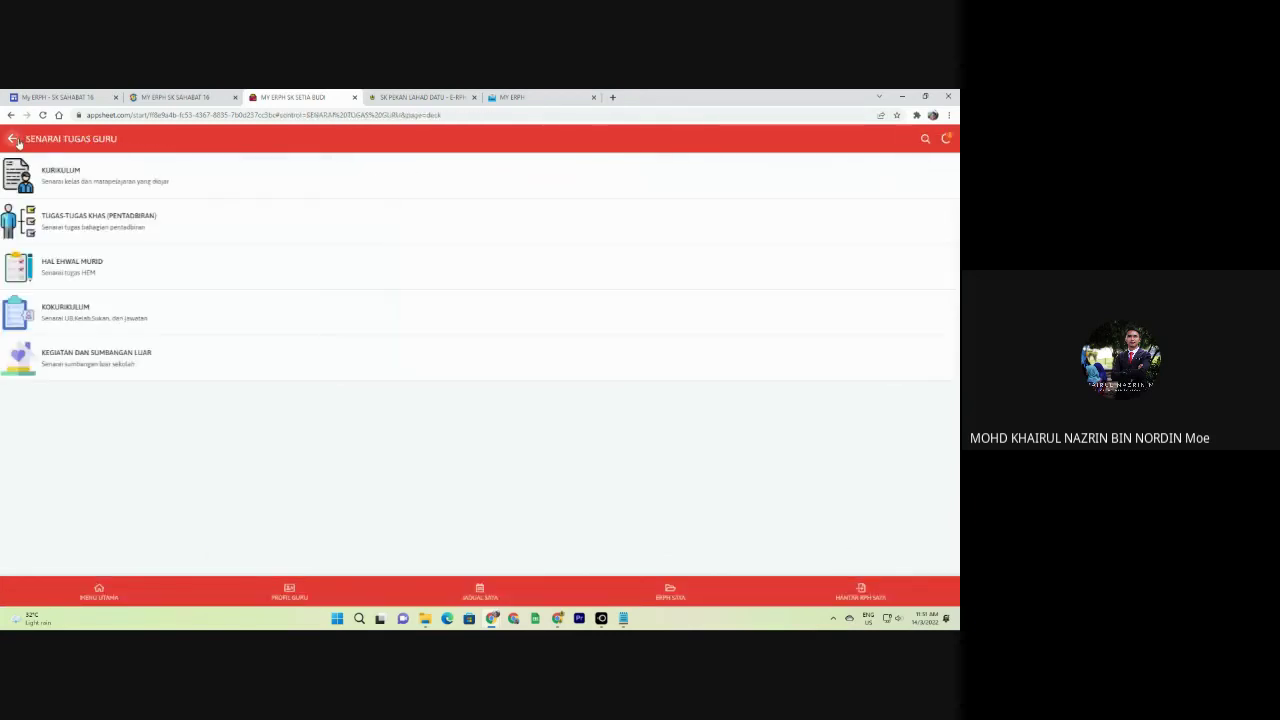
pyautogui.click(10, 139)
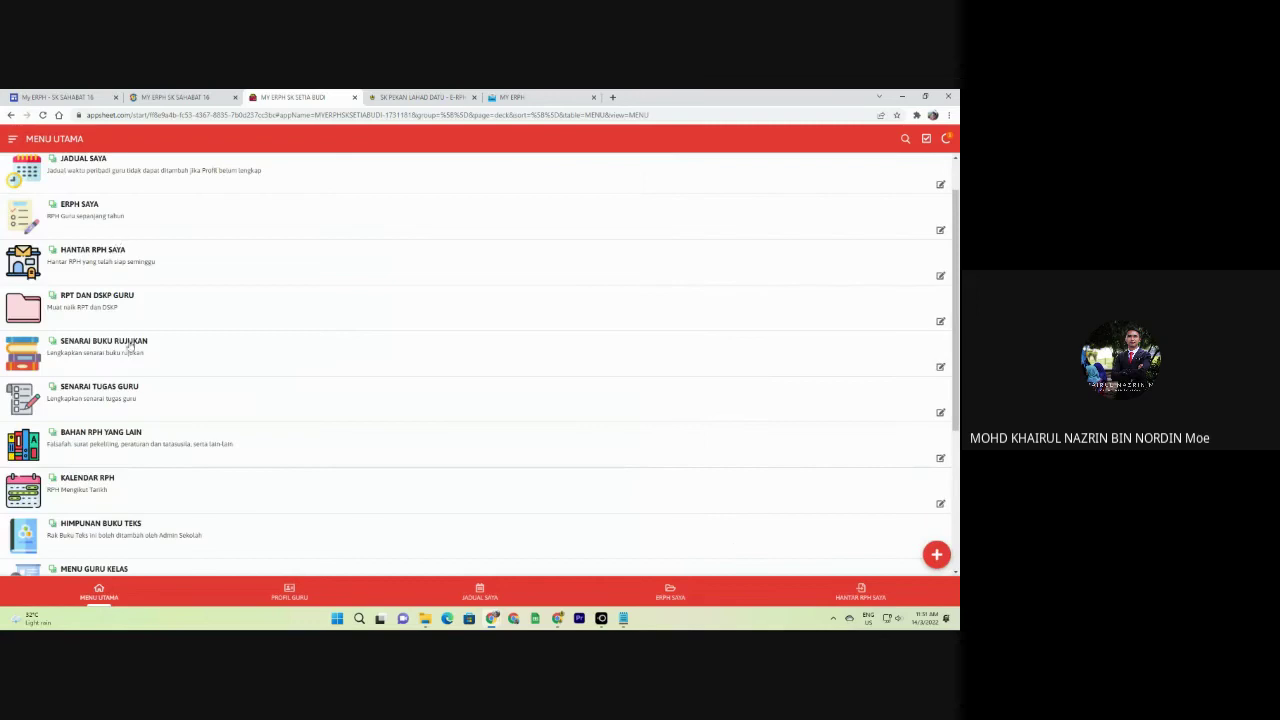
pyautogui.scroll(-3, 130, 360)
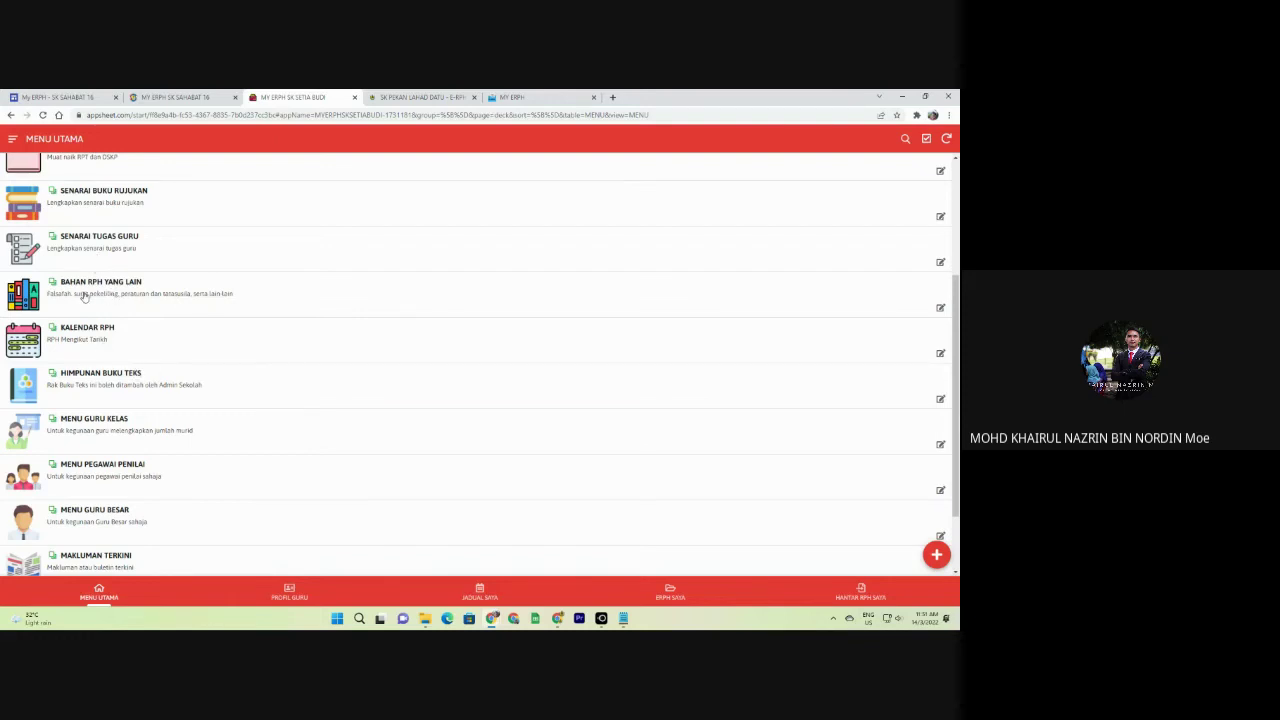
pyautogui.click(85, 296)
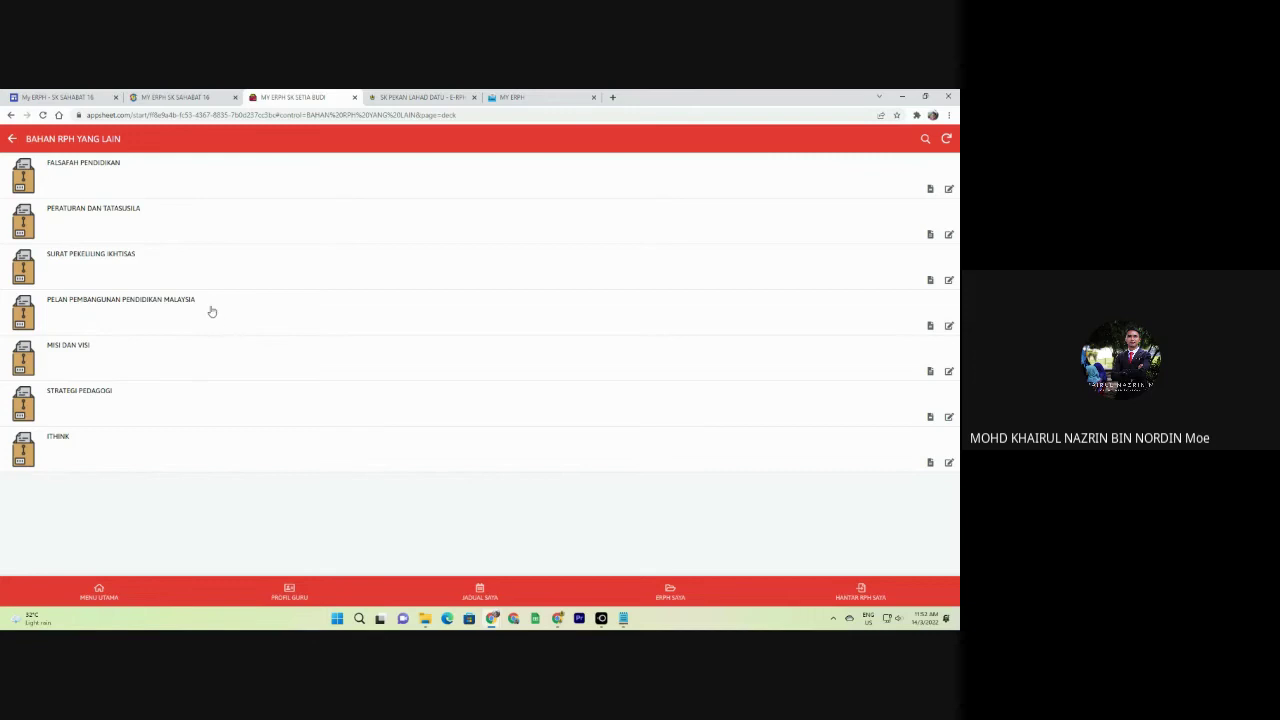
# Download the PELAN PEMBANGUNAN PENDIDIKAN MALAYSIA PDF, scroll through it, and close the viewer.
pyautogui.click(180, 305)
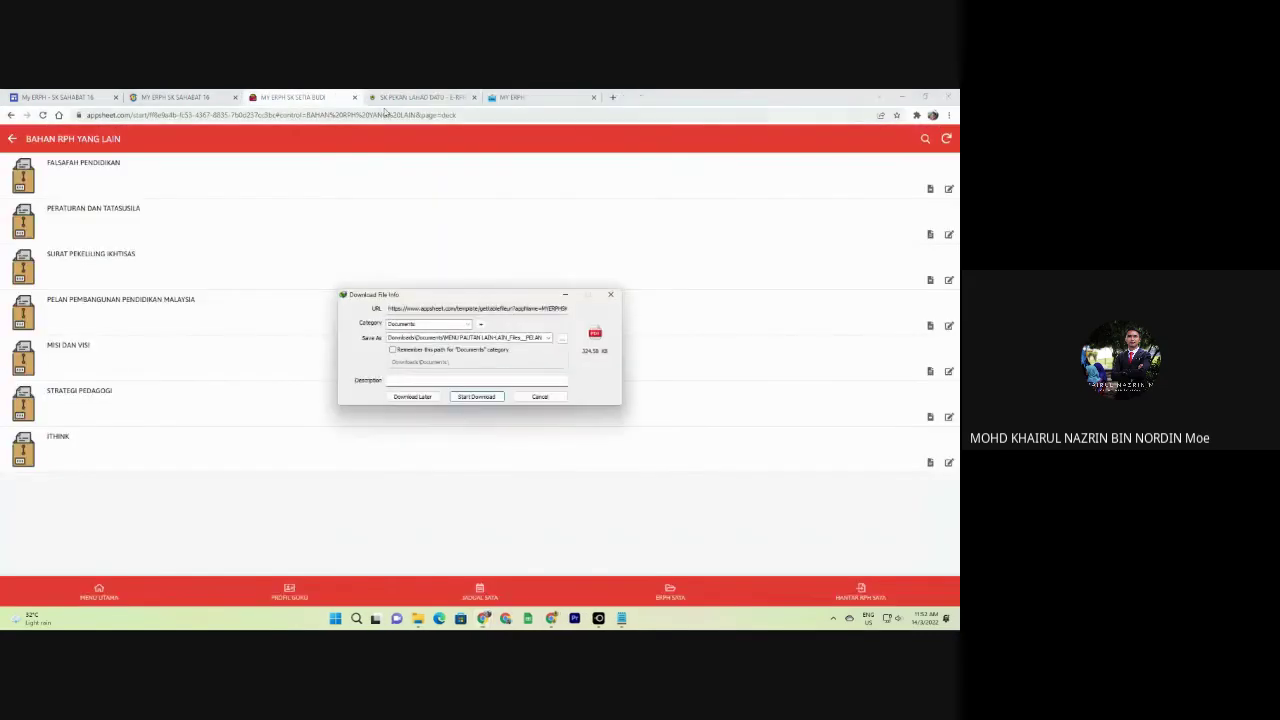
pyautogui.click(485, 398)
pyautogui.click(413, 387)
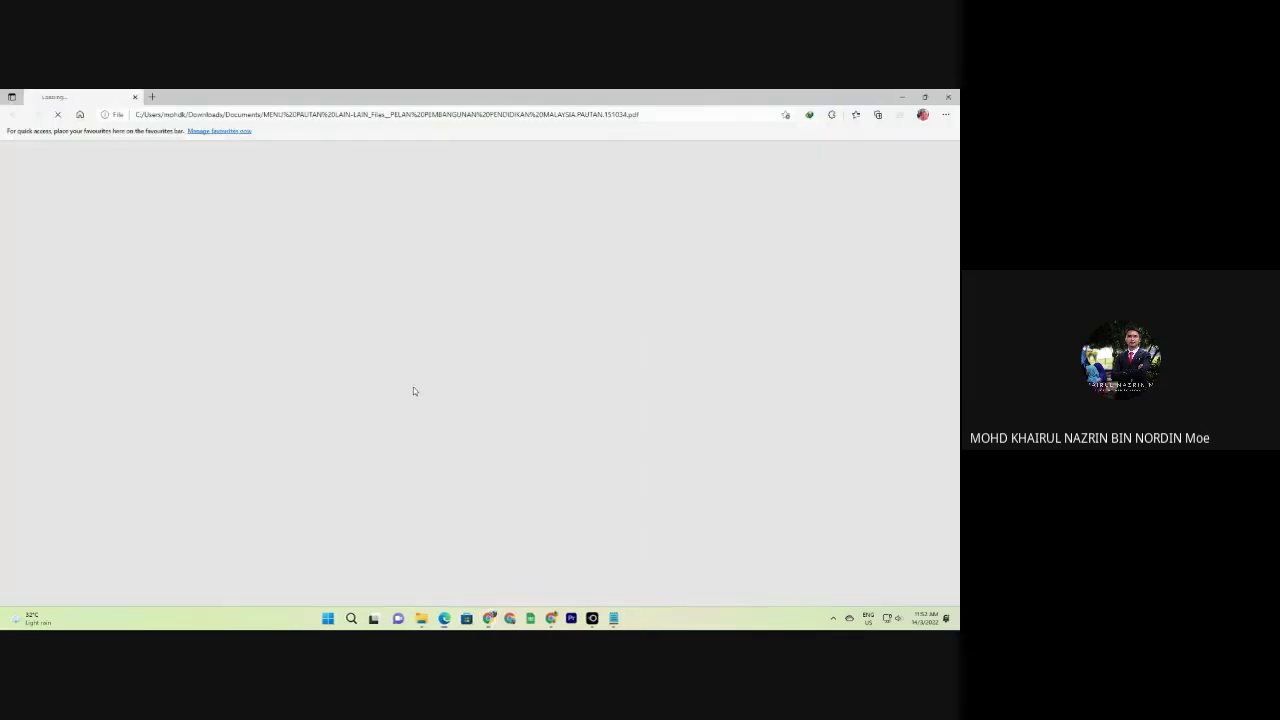
pyautogui.scroll(-3, 478, 393)
pyautogui.scroll(-3, 478, 393)
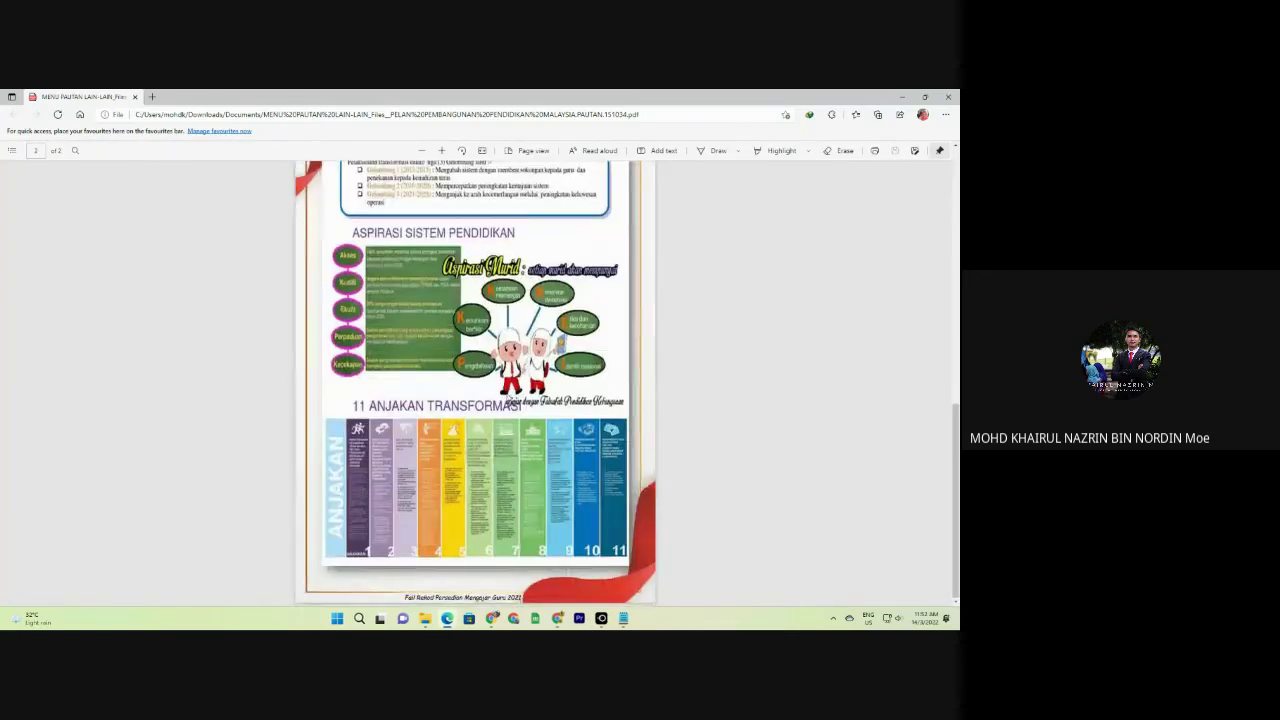
pyautogui.click(946, 96)
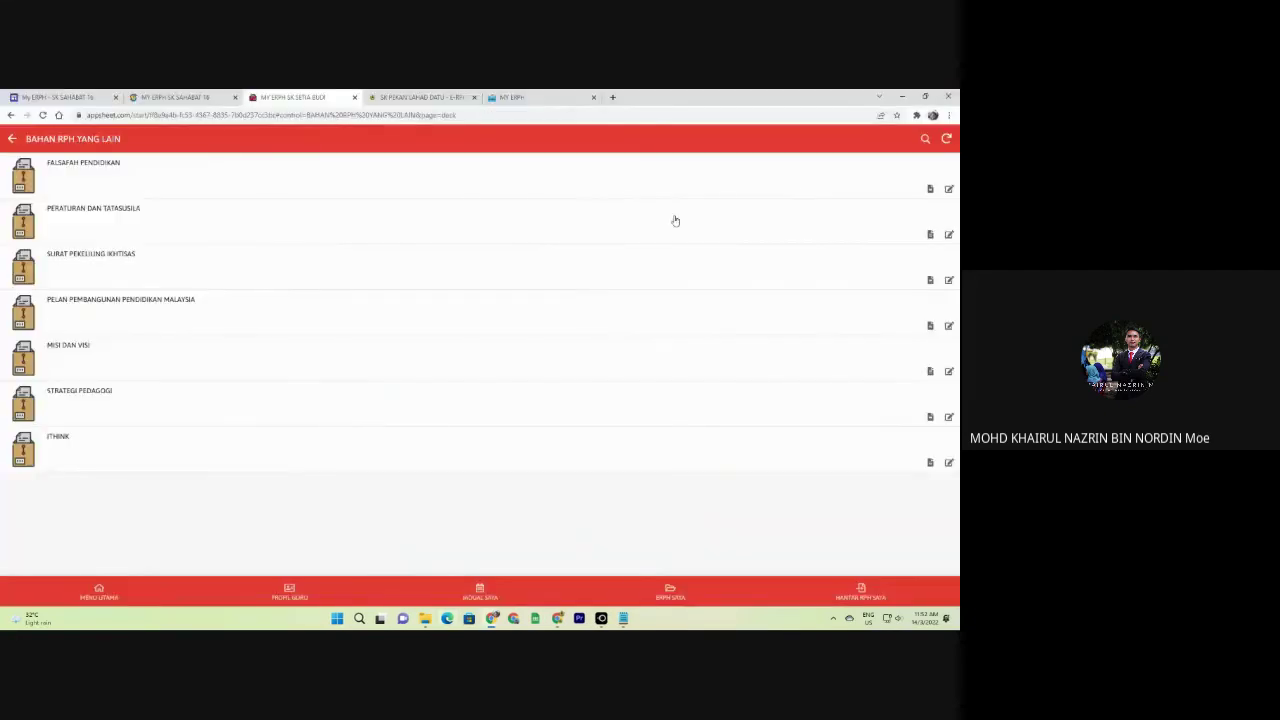
# Return to the main menu and switch between the MY ERPH app tabs.
pyautogui.click(12, 139)
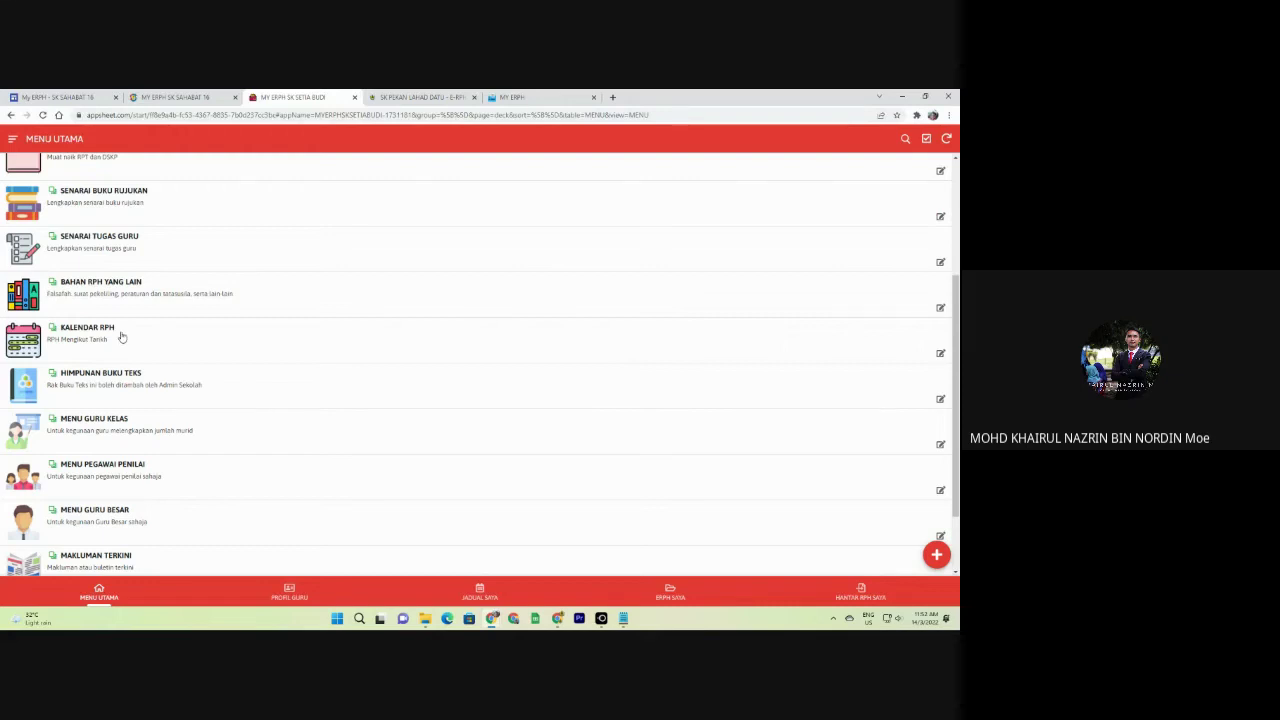
pyautogui.click(503, 96)
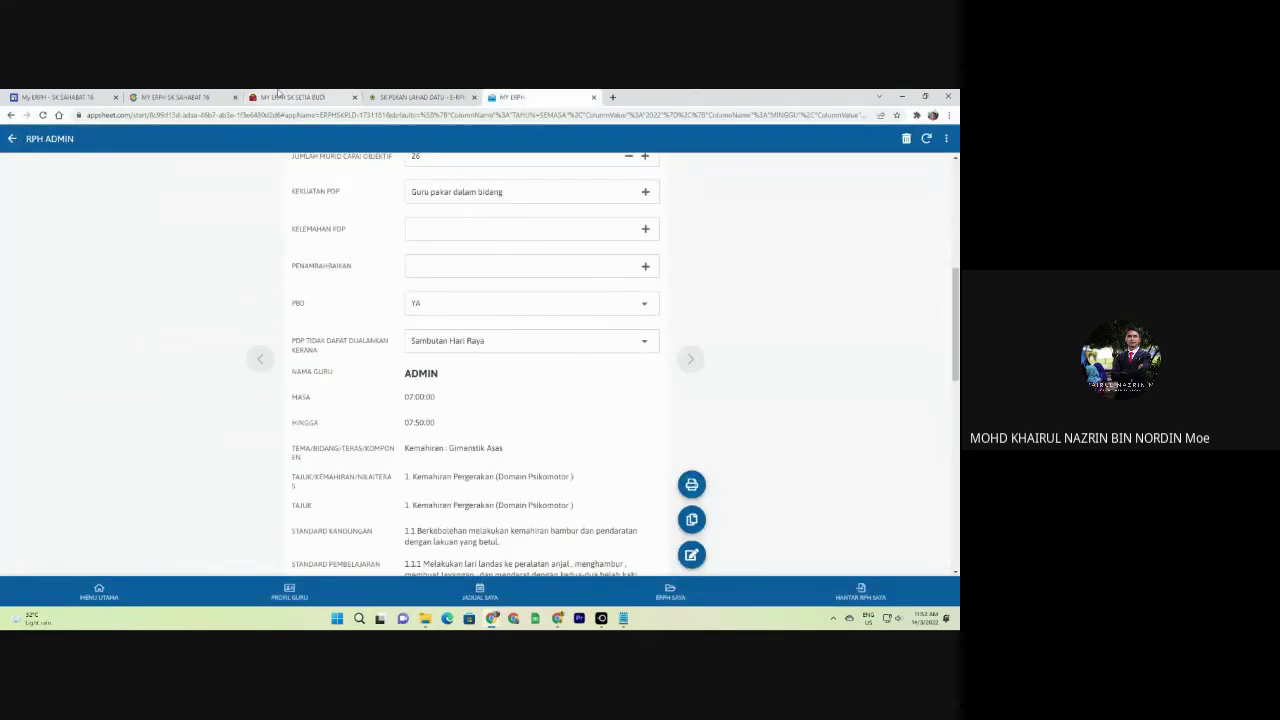
pyautogui.click(293, 97)
# Open a new Chrome window under the user's own profile and focus the address bar.
pyautogui.rightClick(491, 618)
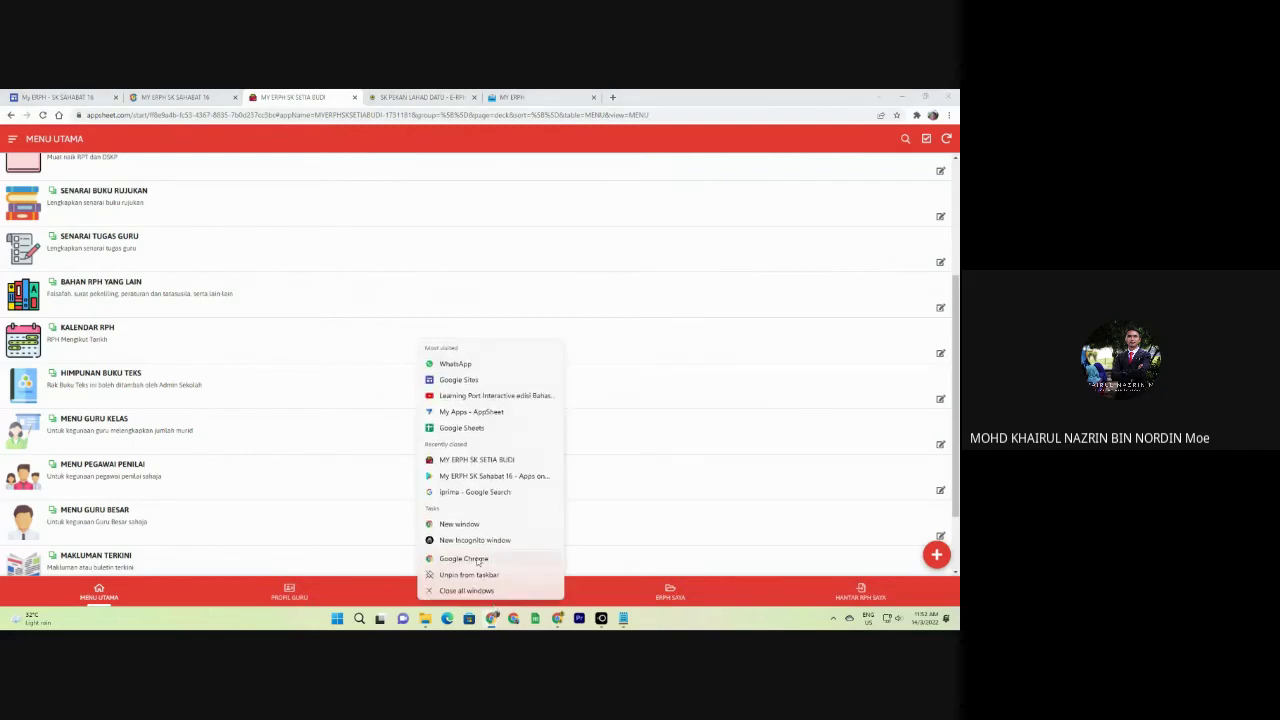
pyautogui.click(476, 566)
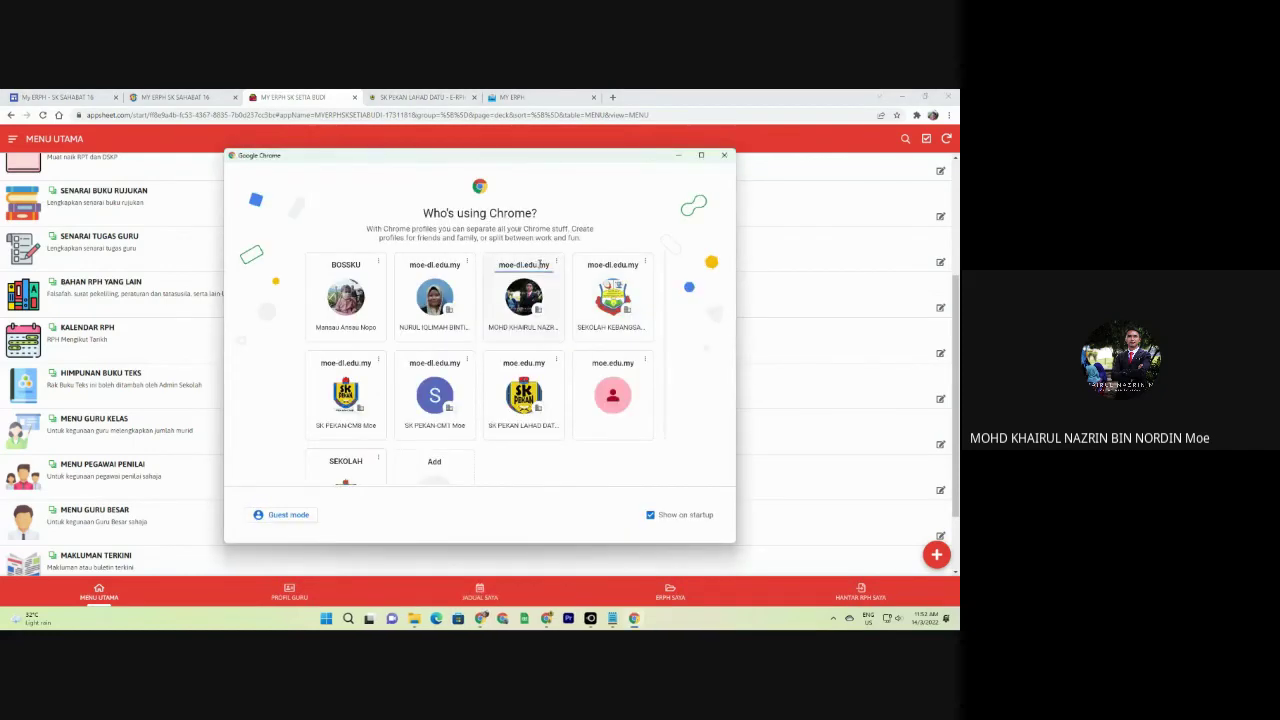
pyautogui.click(533, 296)
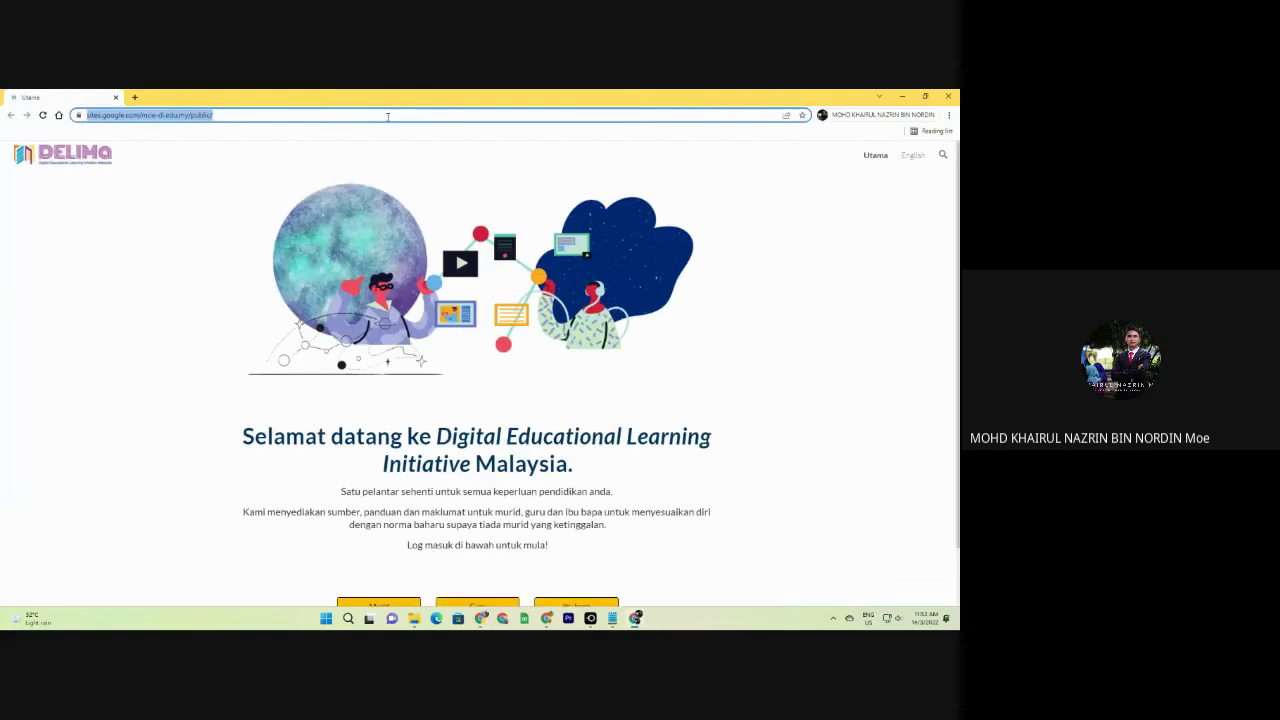
pyautogui.click(300, 115)
# Go to the suggested AppSheet address for 'erp' and view MINGGU 43 in ERPH SAYA.
pyautogui.write('erp')
pyautogui.click(298, 247)
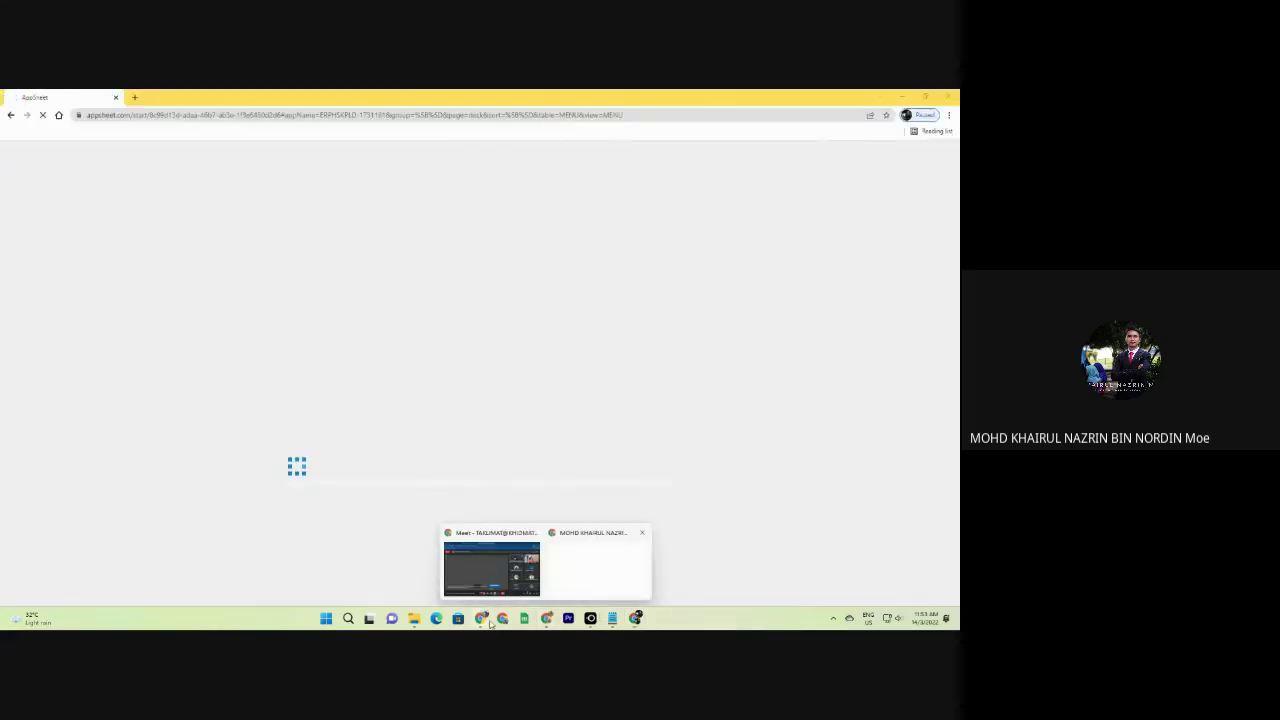
pyautogui.moveTo(486, 620)
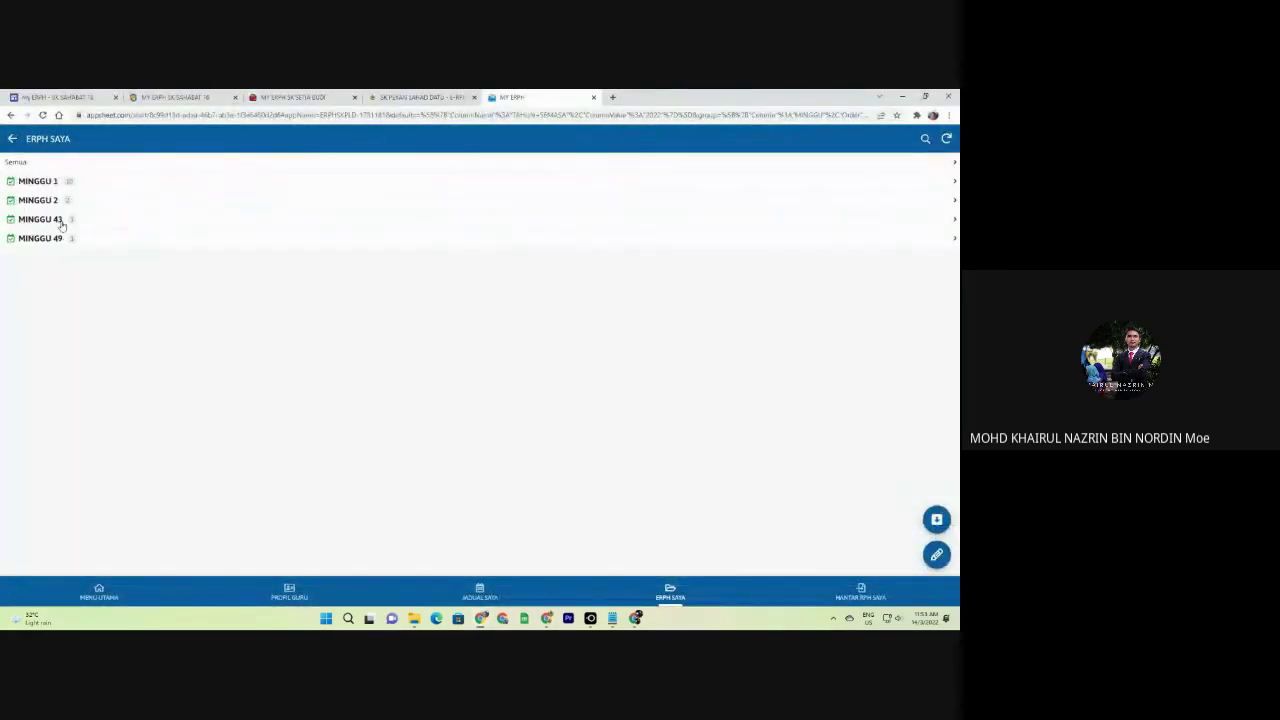
pyautogui.click(63, 218)
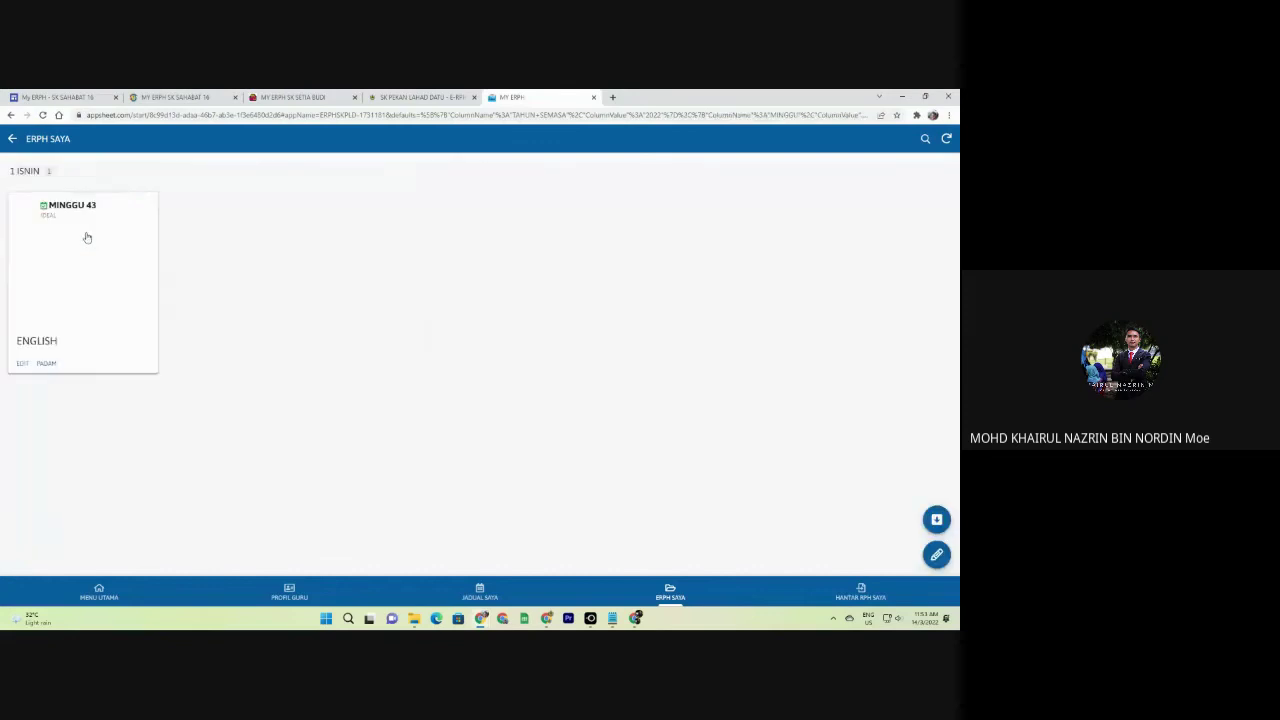
pyautogui.click(13, 140)
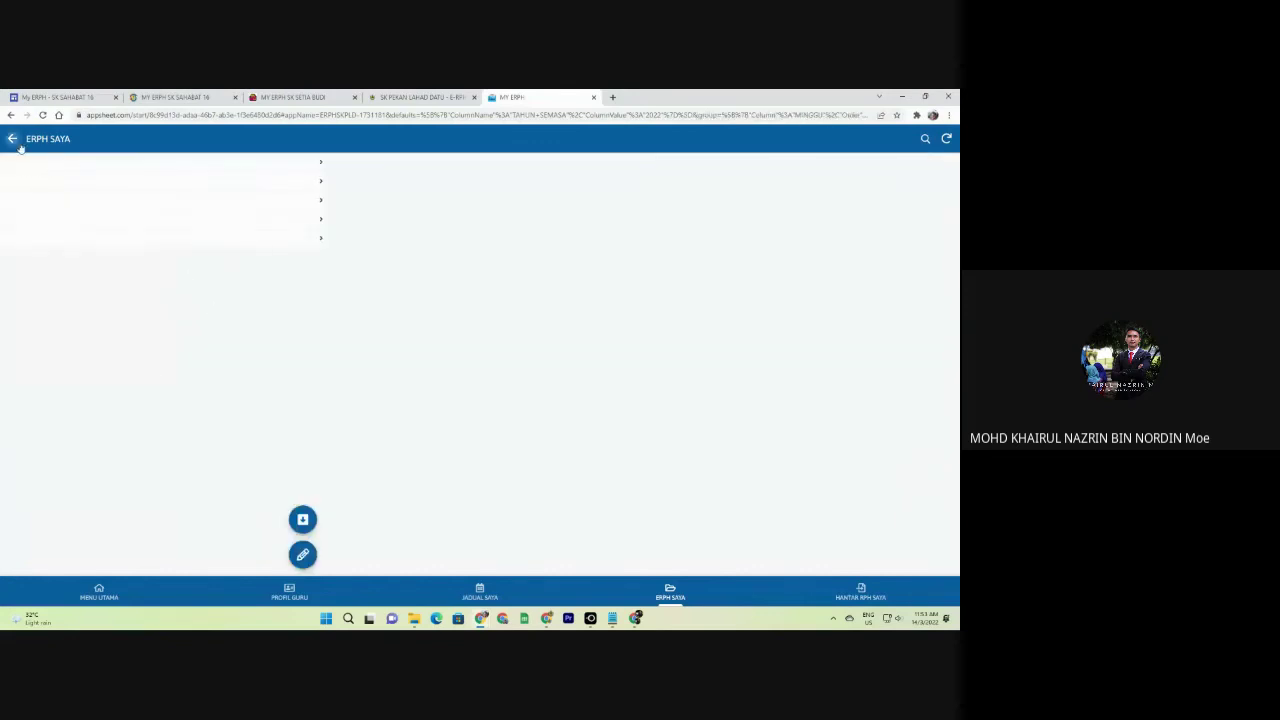
# Bring the MY ERPH window to the front and show its MENU UTAMA list.
pyautogui.click(292, 97)
pyautogui.click(612, 618)
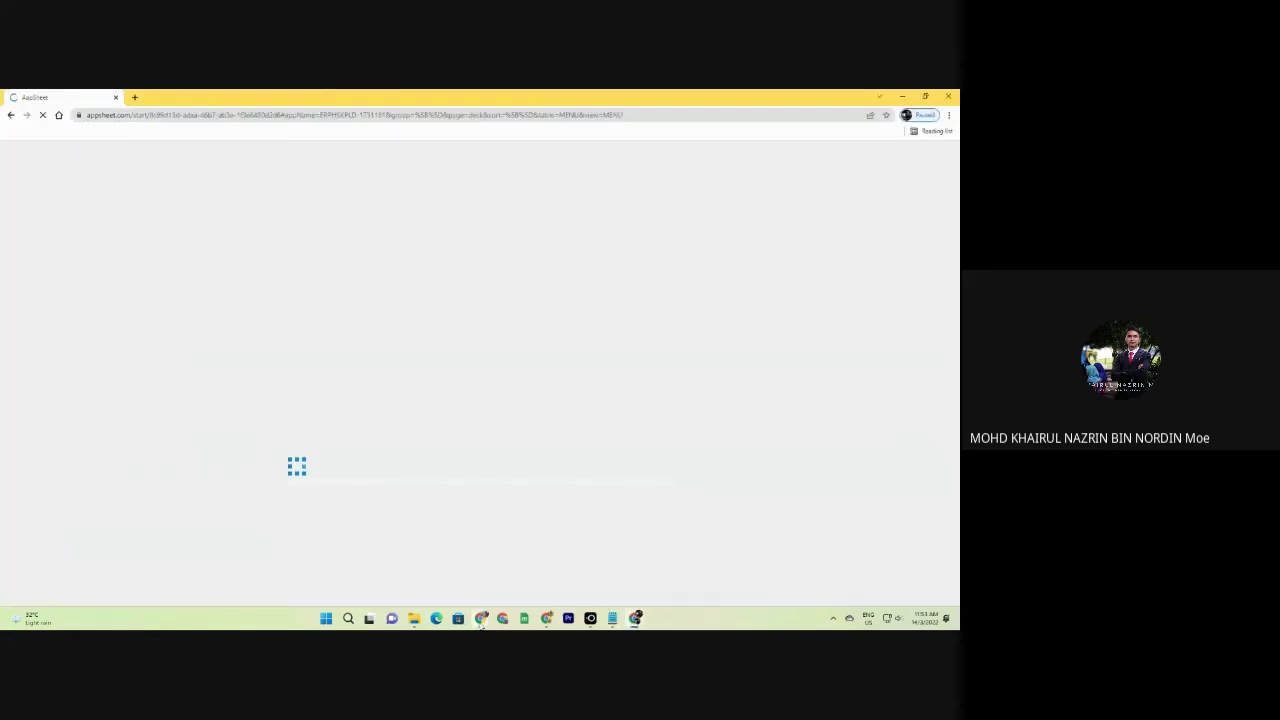
pyautogui.click(517, 582)
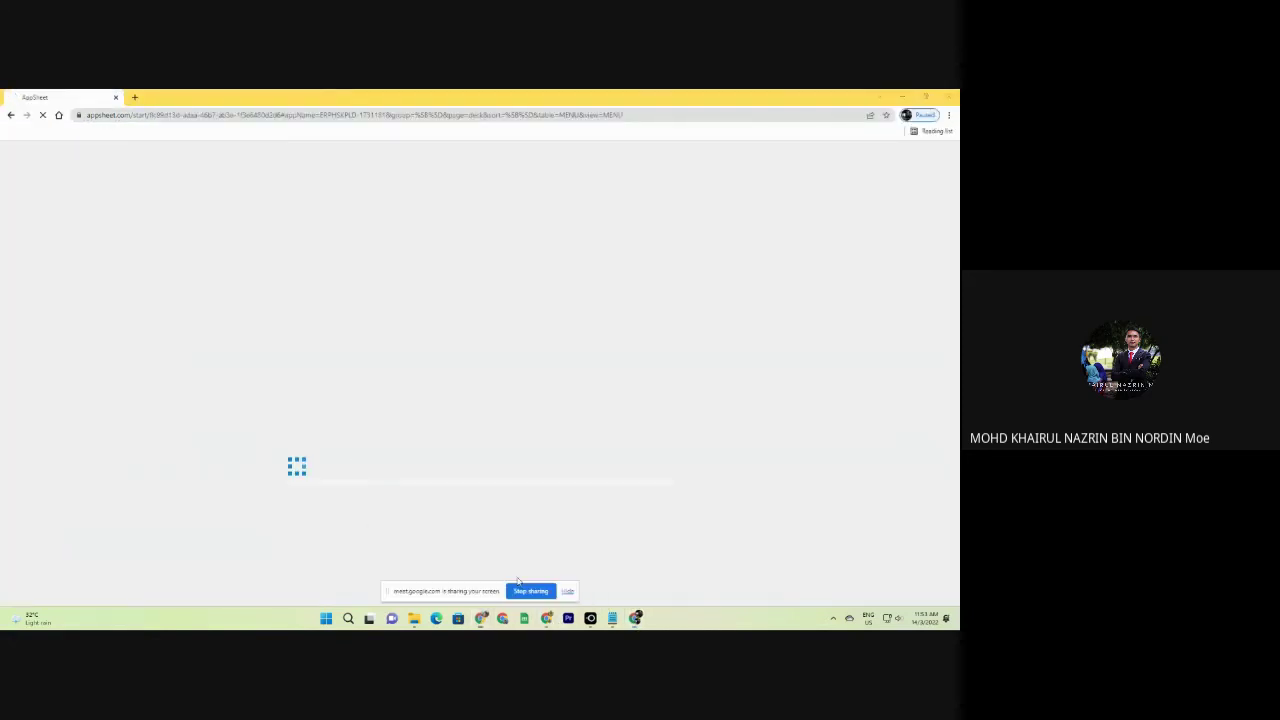
pyautogui.click(448, 587)
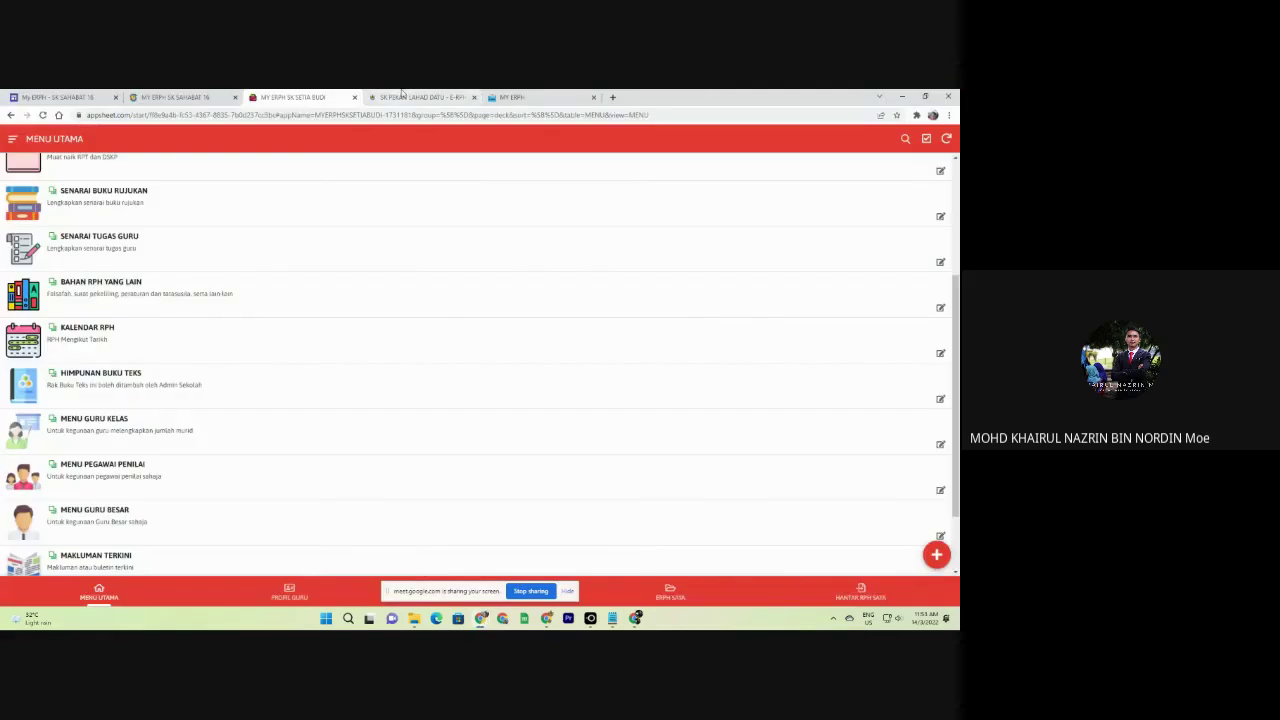
pyautogui.click(510, 97)
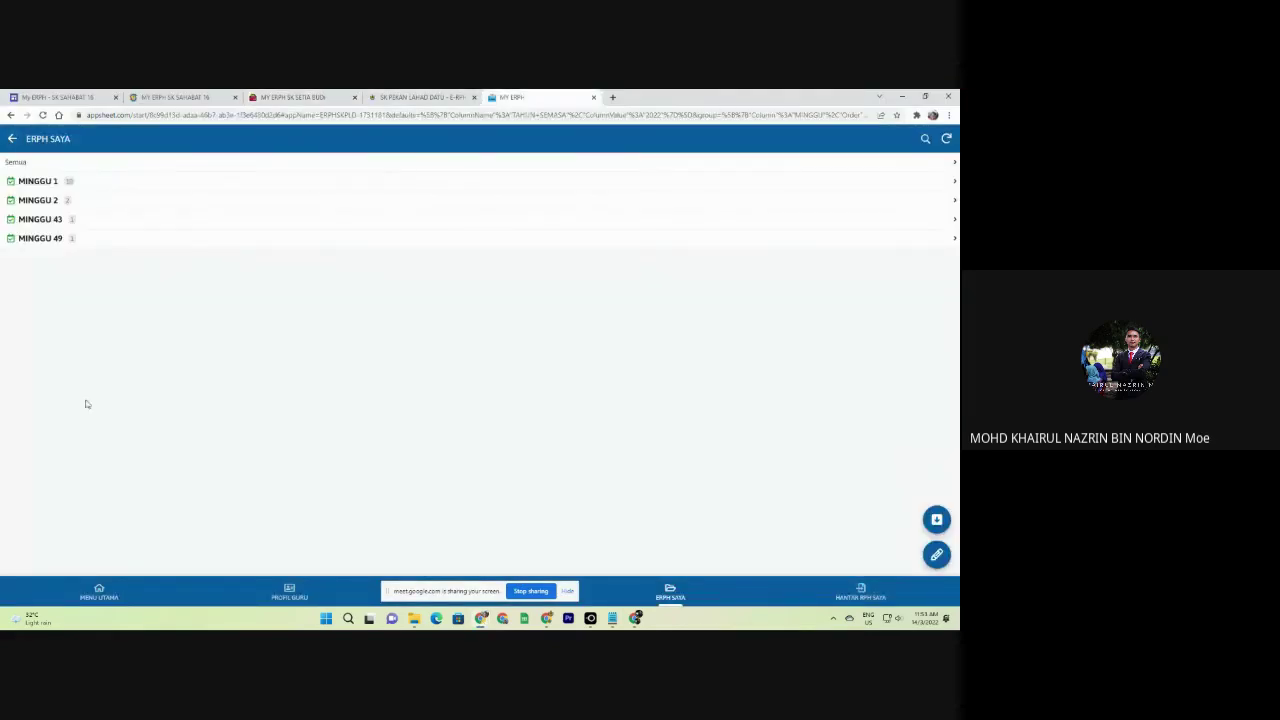
pyautogui.click(99, 590)
pyautogui.scroll(-5, 79, 418)
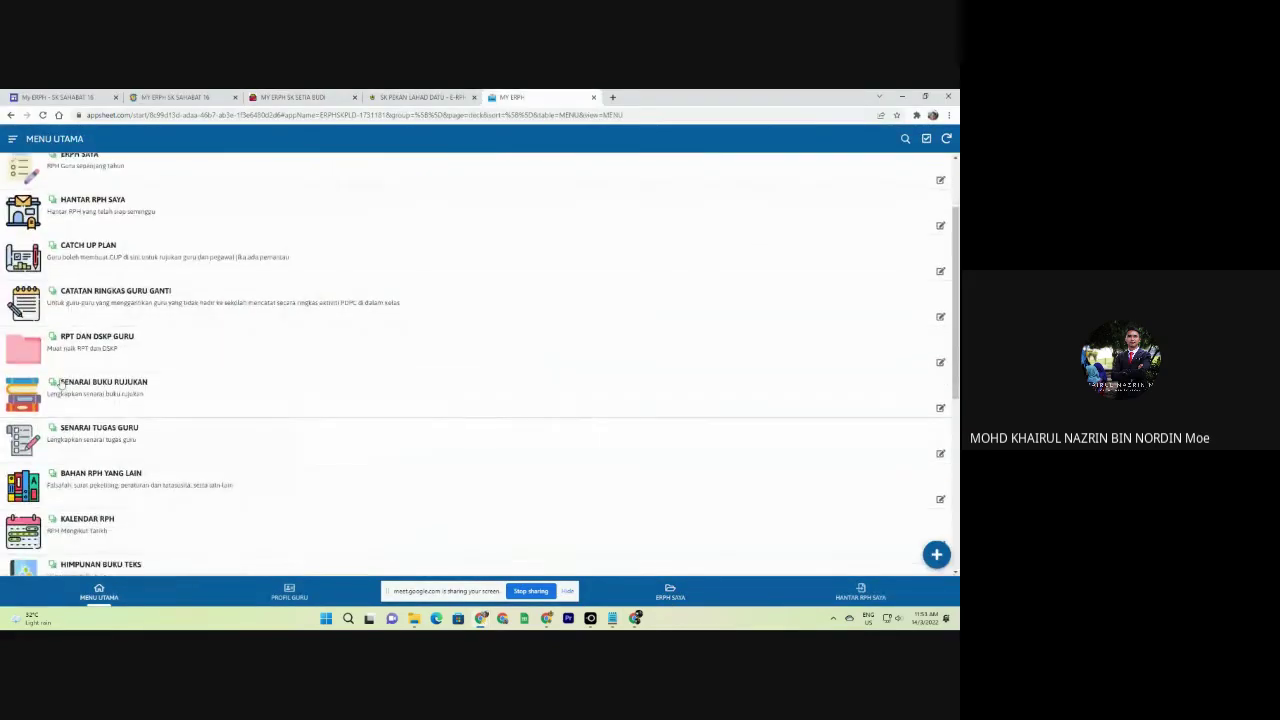
# Open KALENDAR RPH and view the March 2022 month.
pyautogui.click(86, 386)
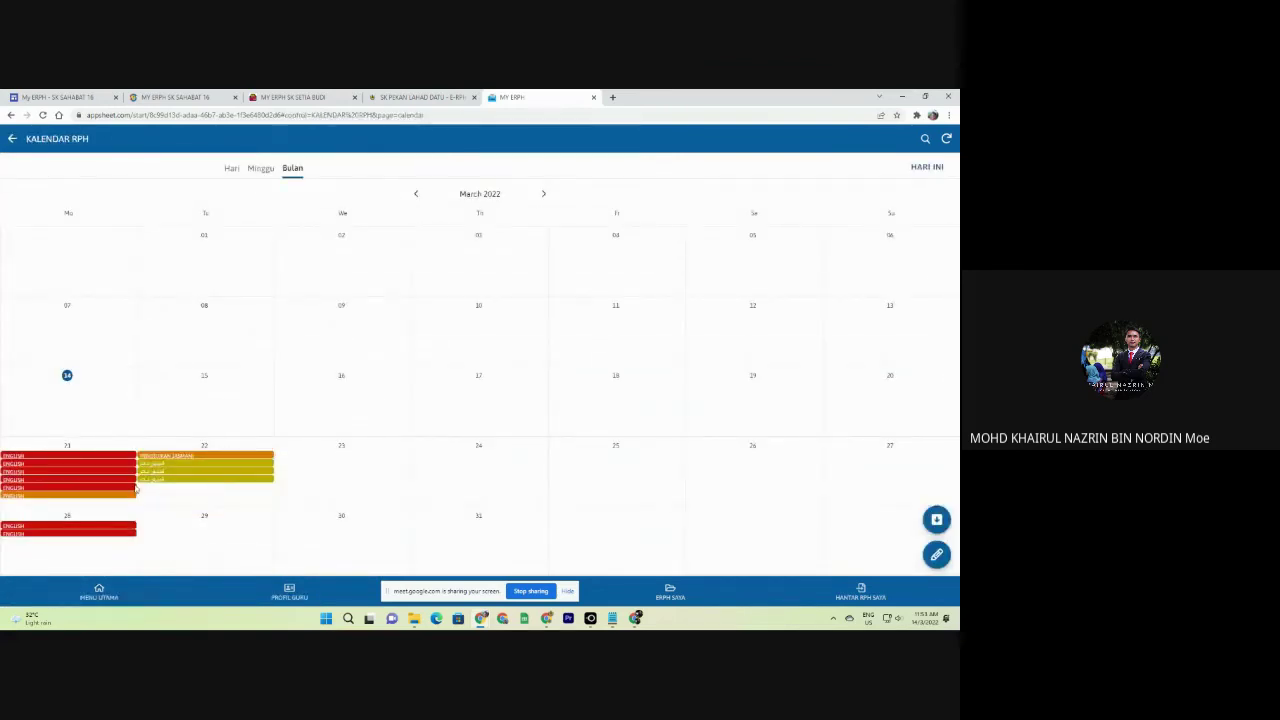
pyautogui.click(46, 460)
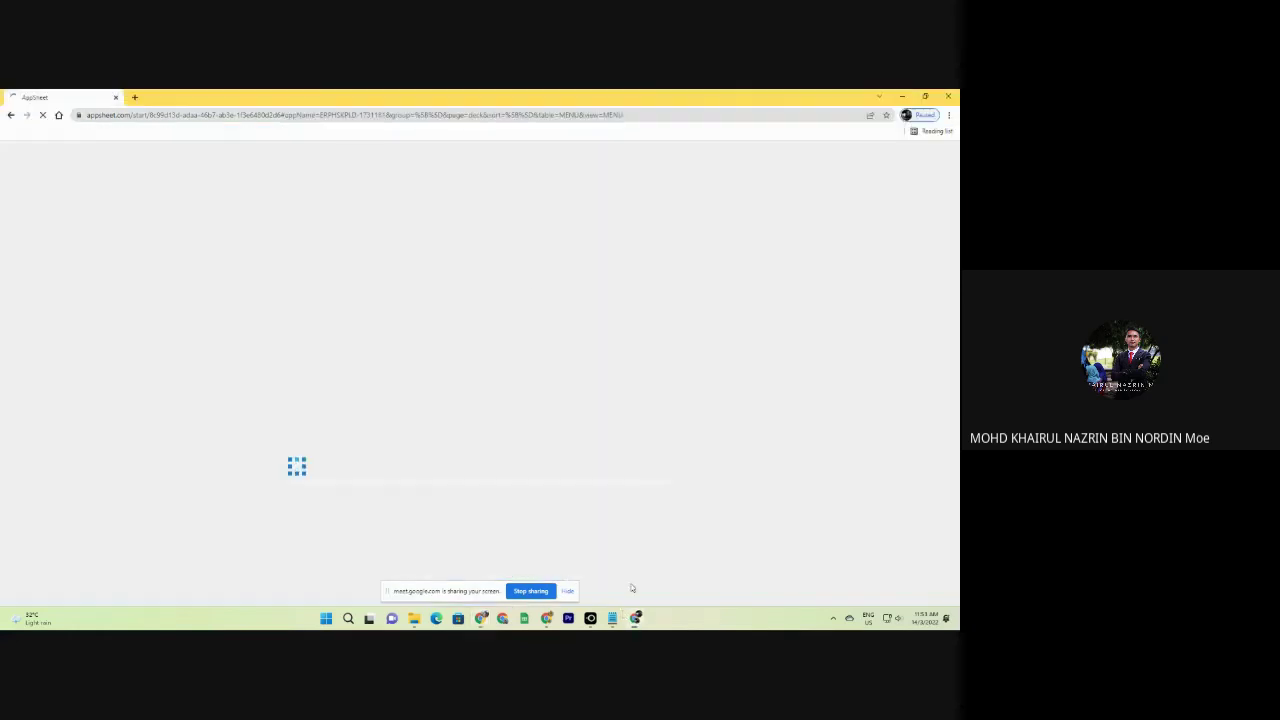
pyautogui.click(632, 617)
pyautogui.hotkey('alt', 'Tab')
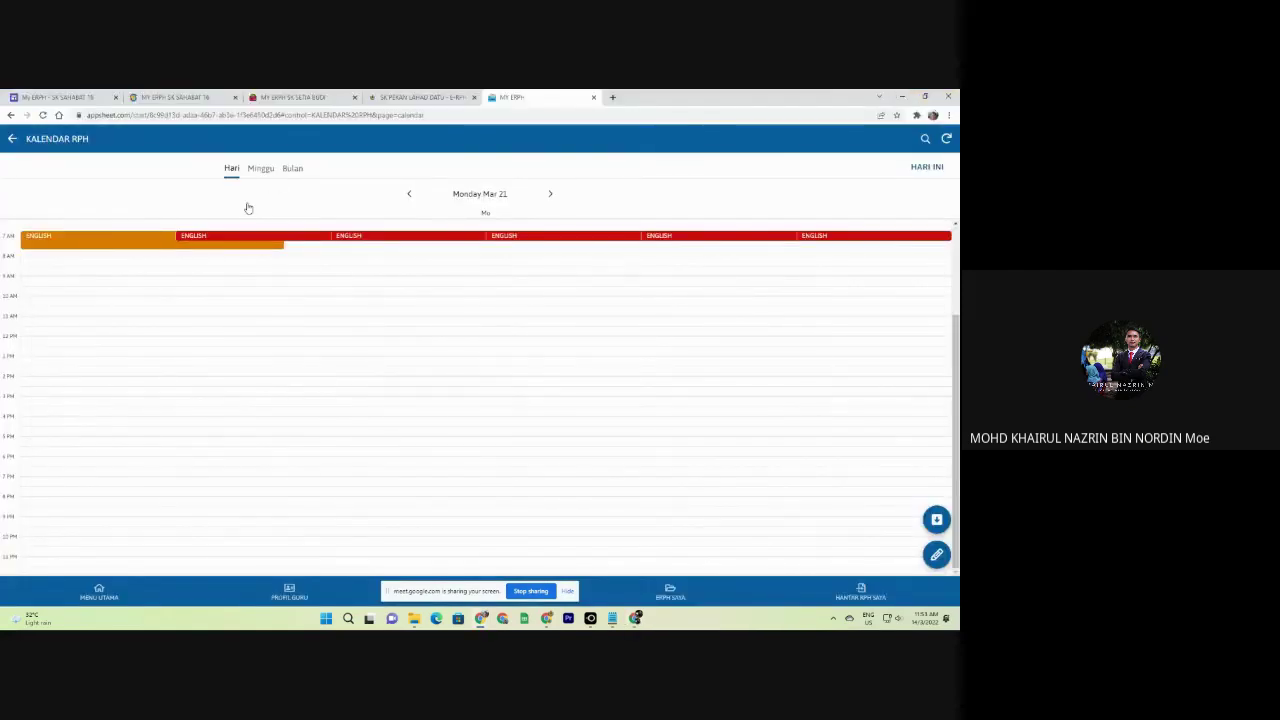
pyautogui.click(297, 169)
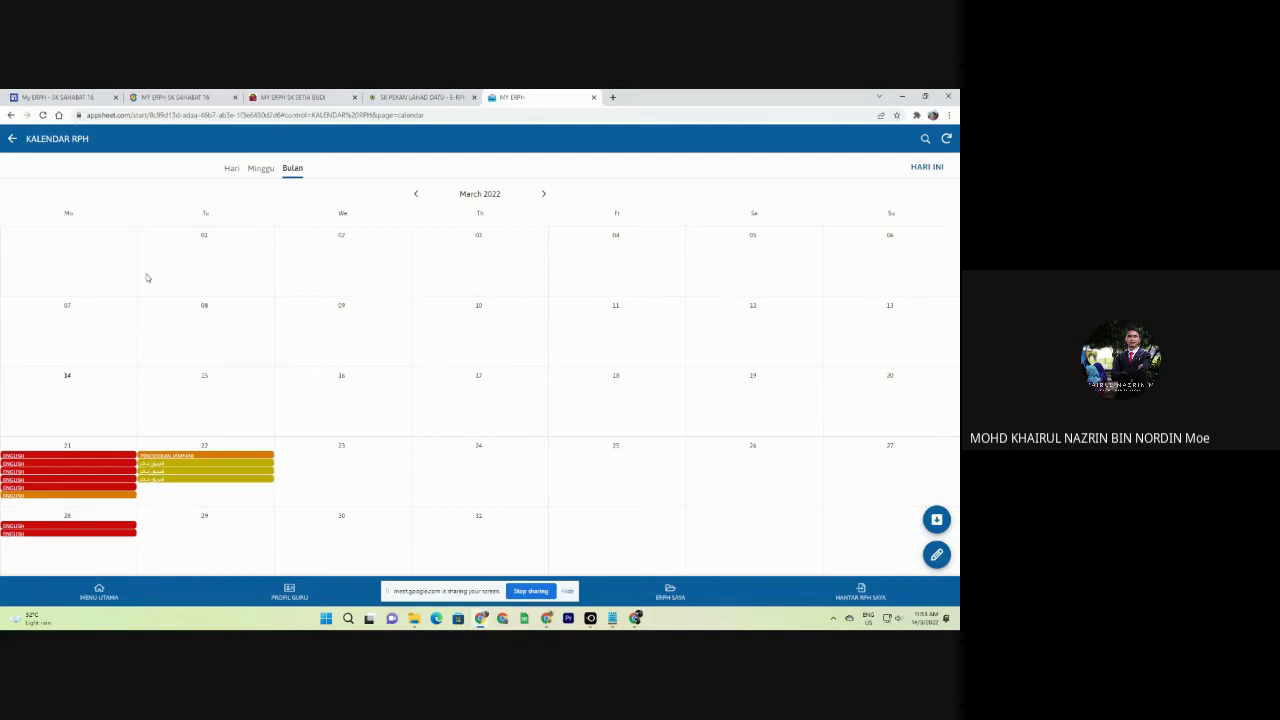
# Go back to January 2022 and read the 10 January ENGLISH lesson plan.
pyautogui.click(415, 194)
pyautogui.click(416, 195)
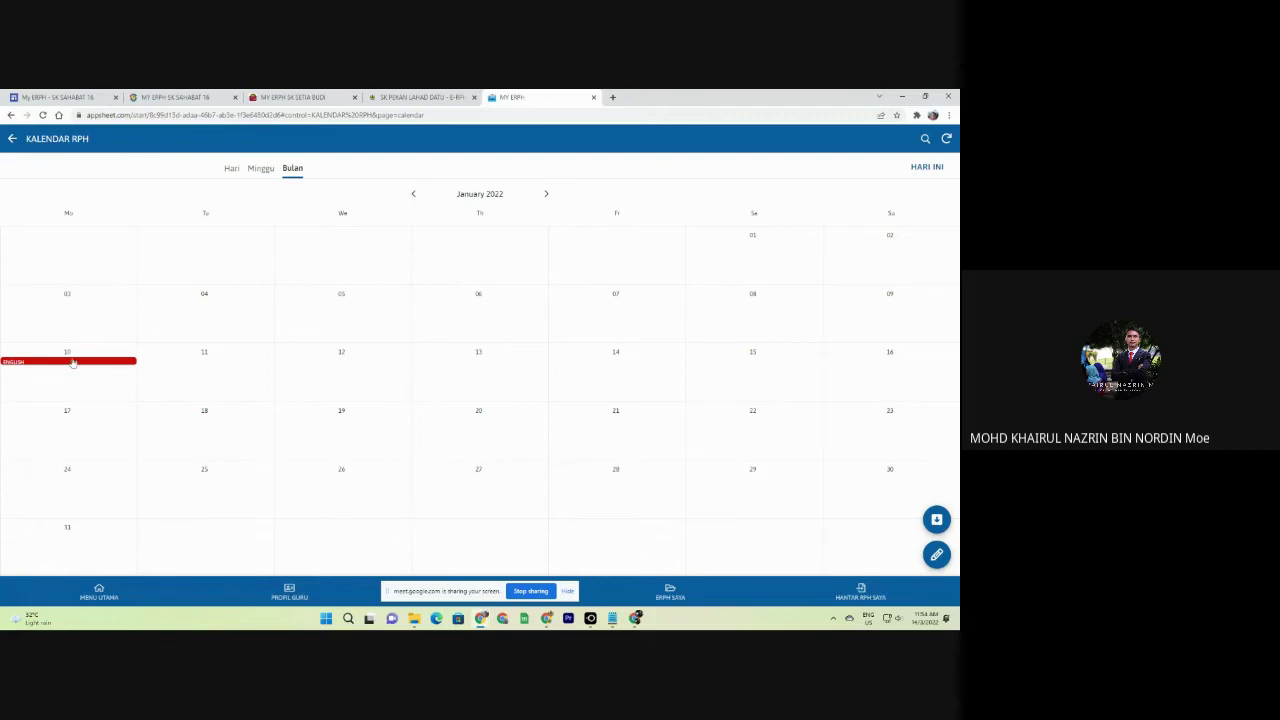
pyautogui.click(71, 365)
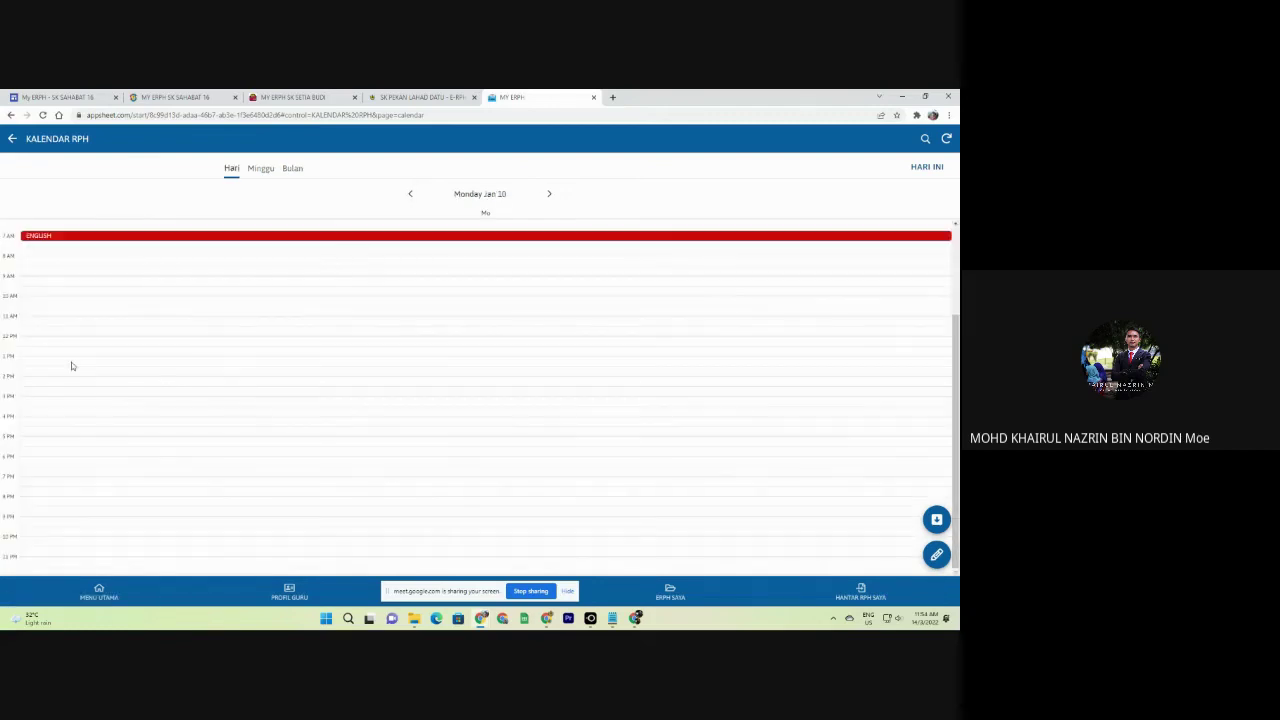
pyautogui.click(364, 238)
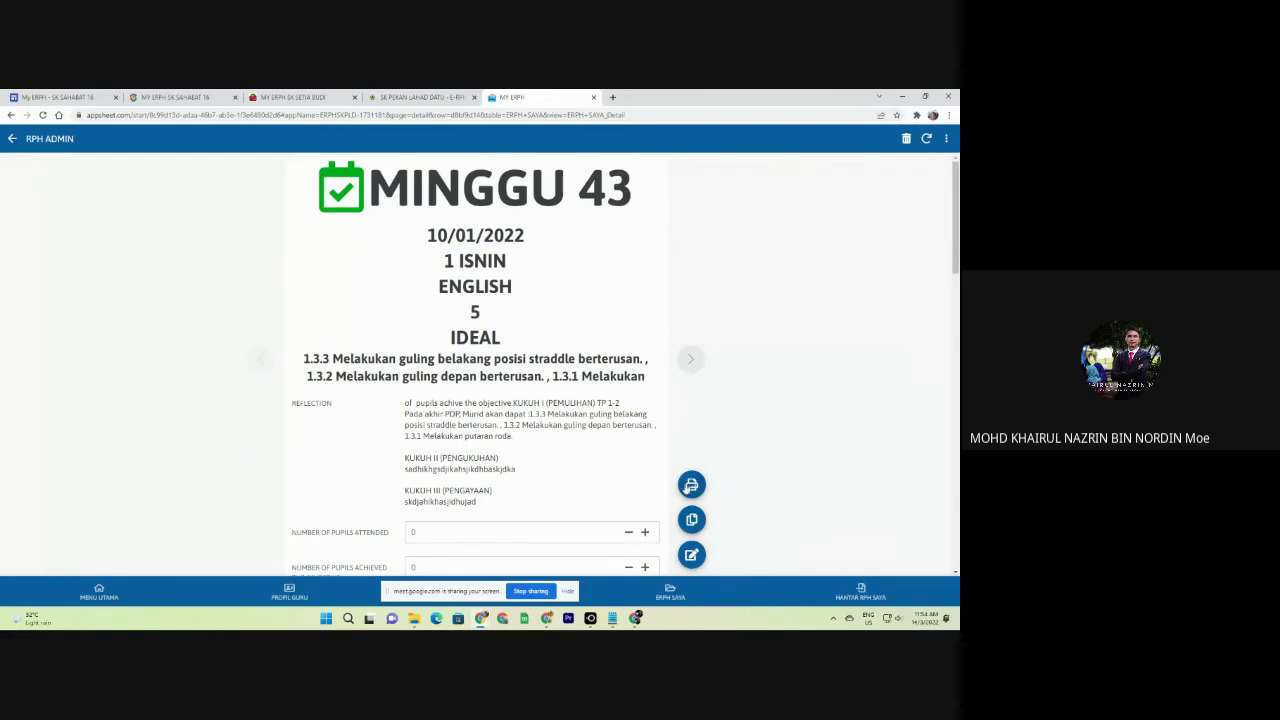
pyautogui.scroll(-10, 631, 488)
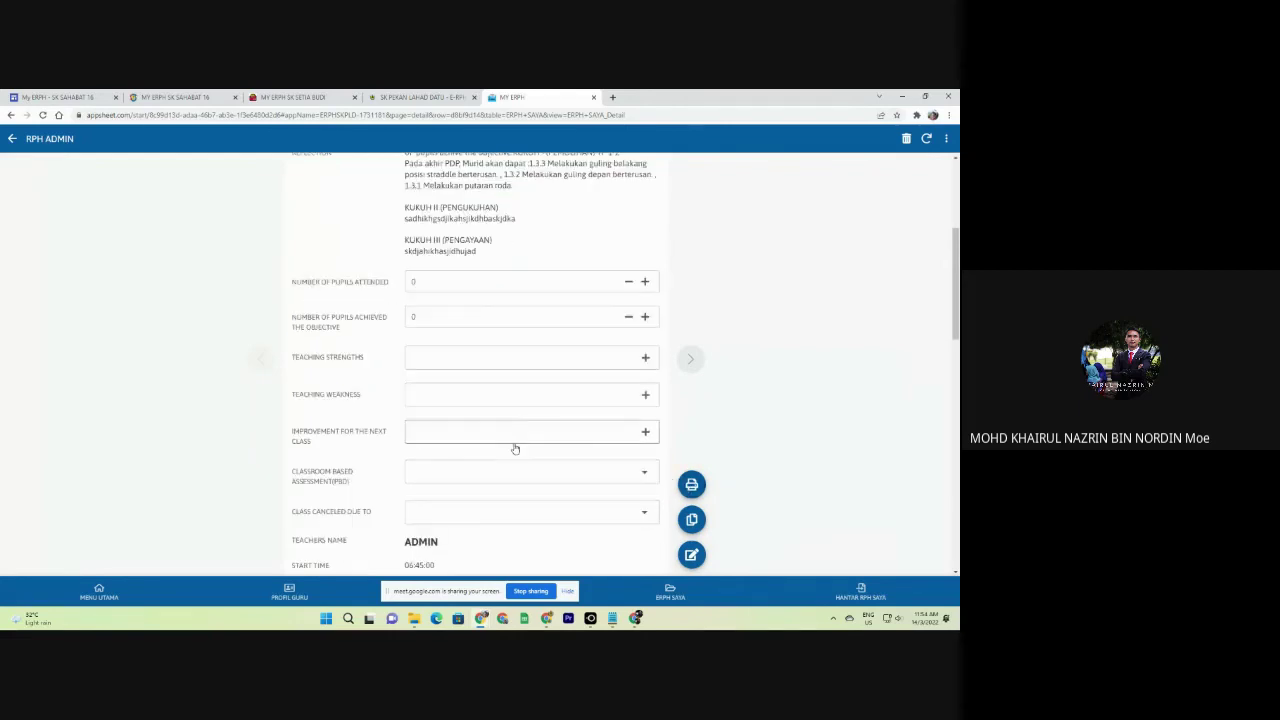
pyautogui.scroll(1, 452, 312)
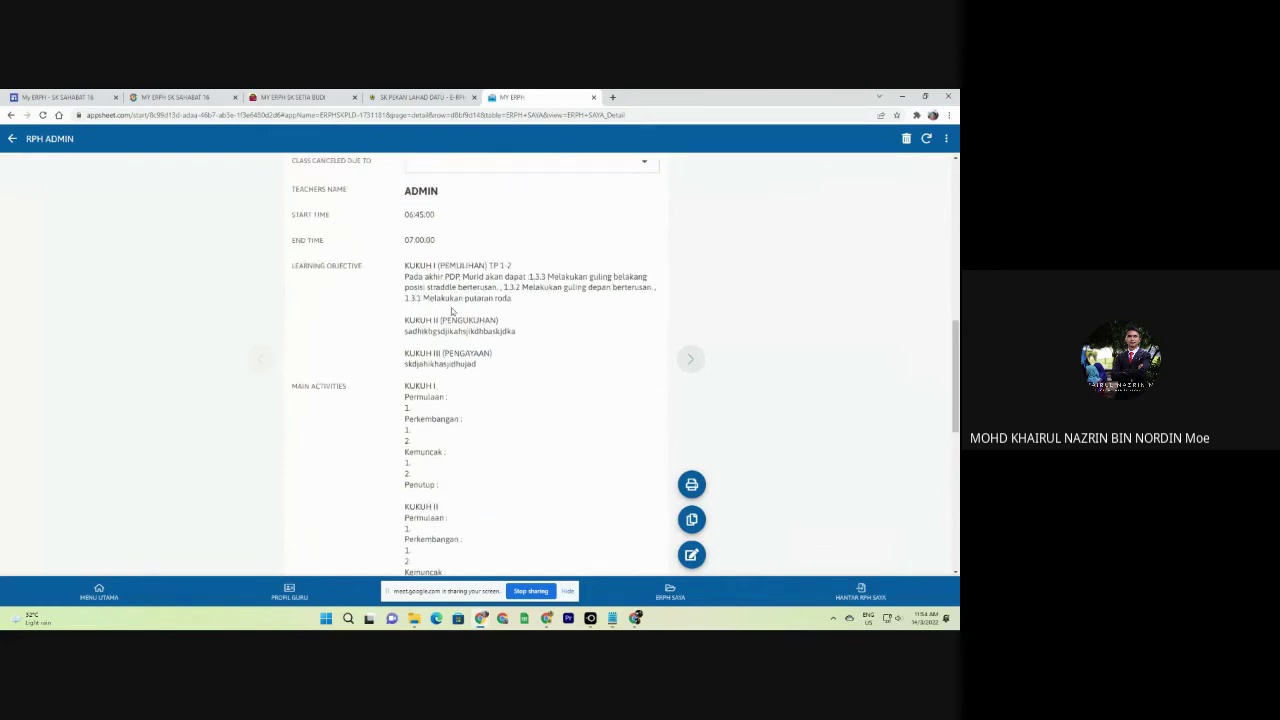
pyautogui.scroll(8, 474, 320)
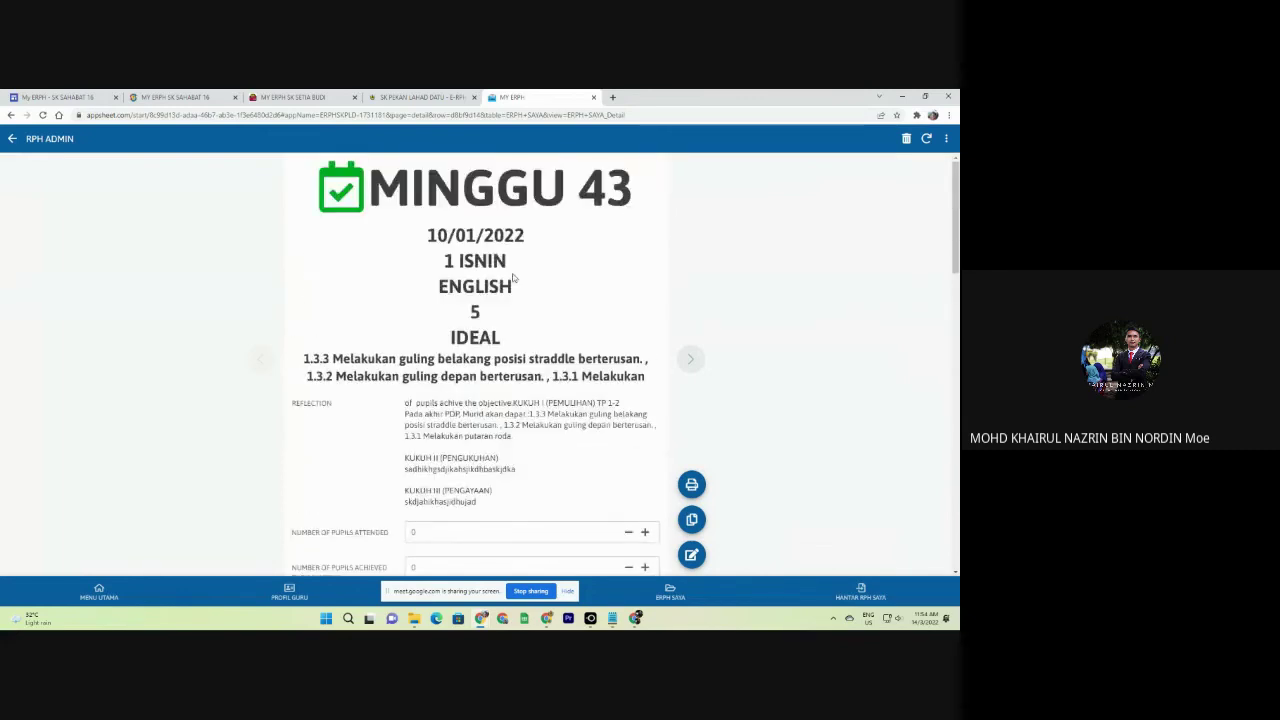
# In MY ERPH SK SETIA BUDI, open HIMPUNAN BUKU TEKS, SEKOLAH KEBANGSAAN, Tahun 1.
pyautogui.click(104, 594)
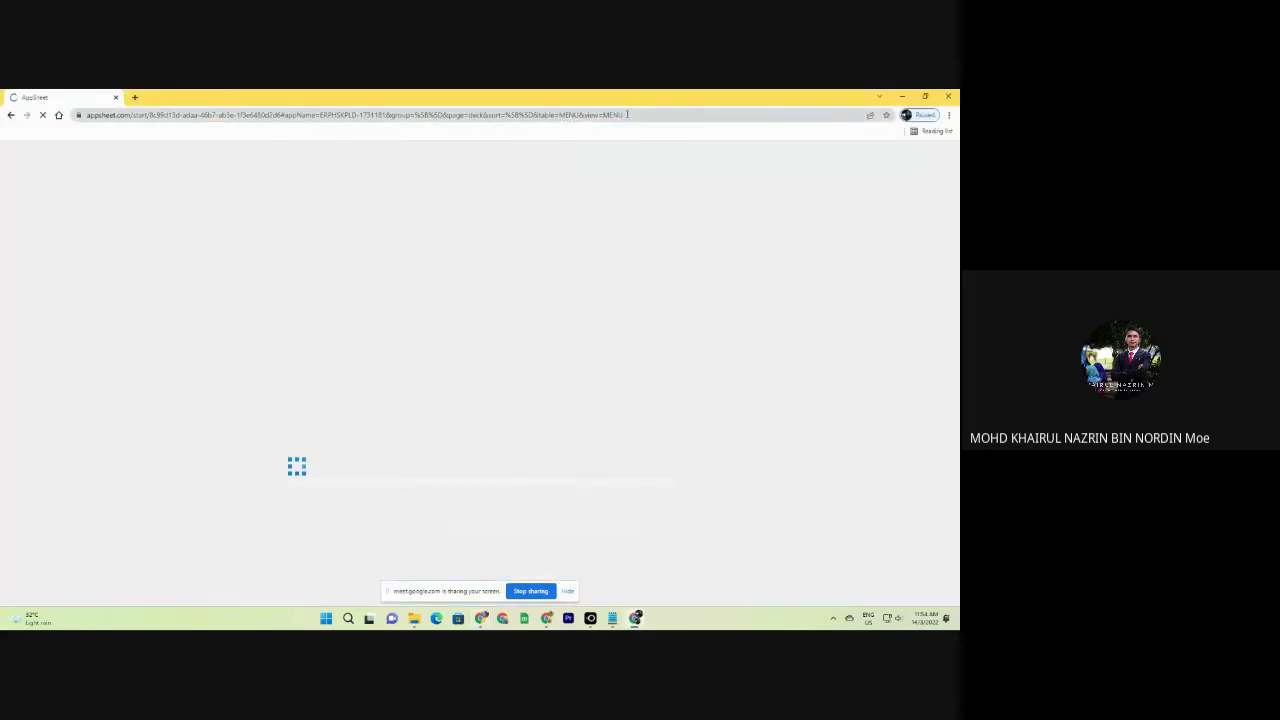
pyautogui.click(902, 96)
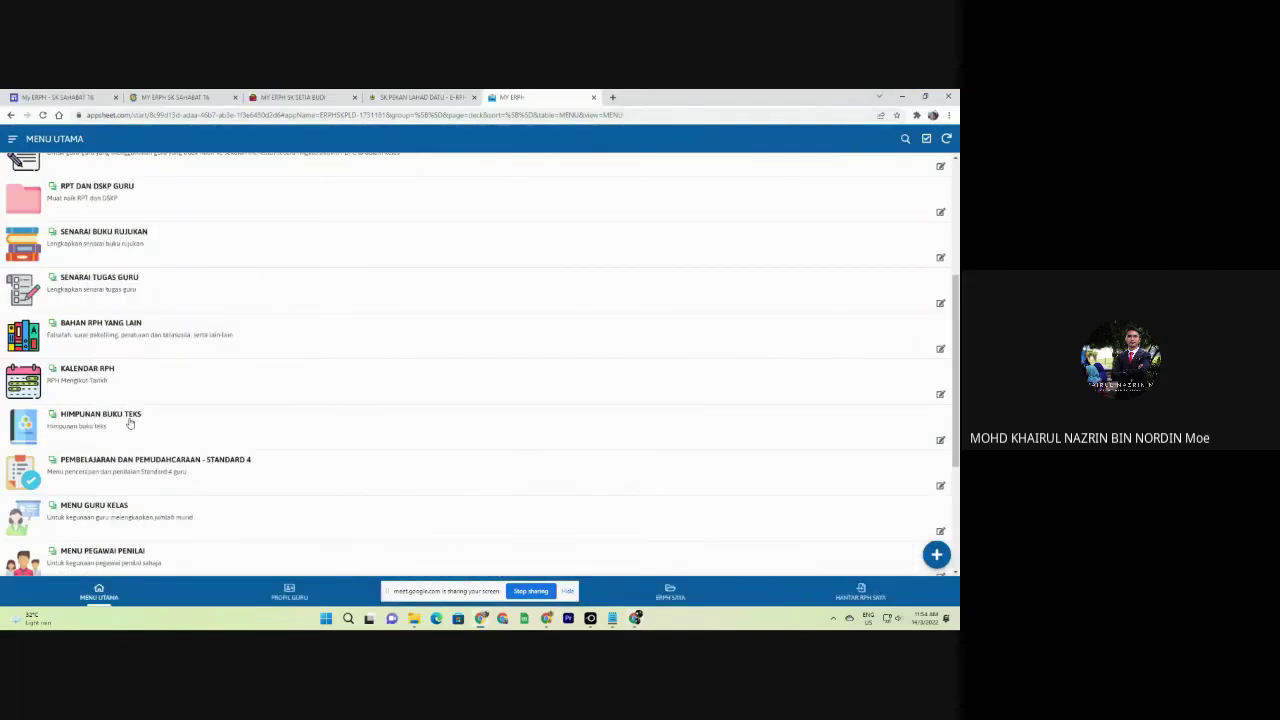
pyautogui.click(295, 97)
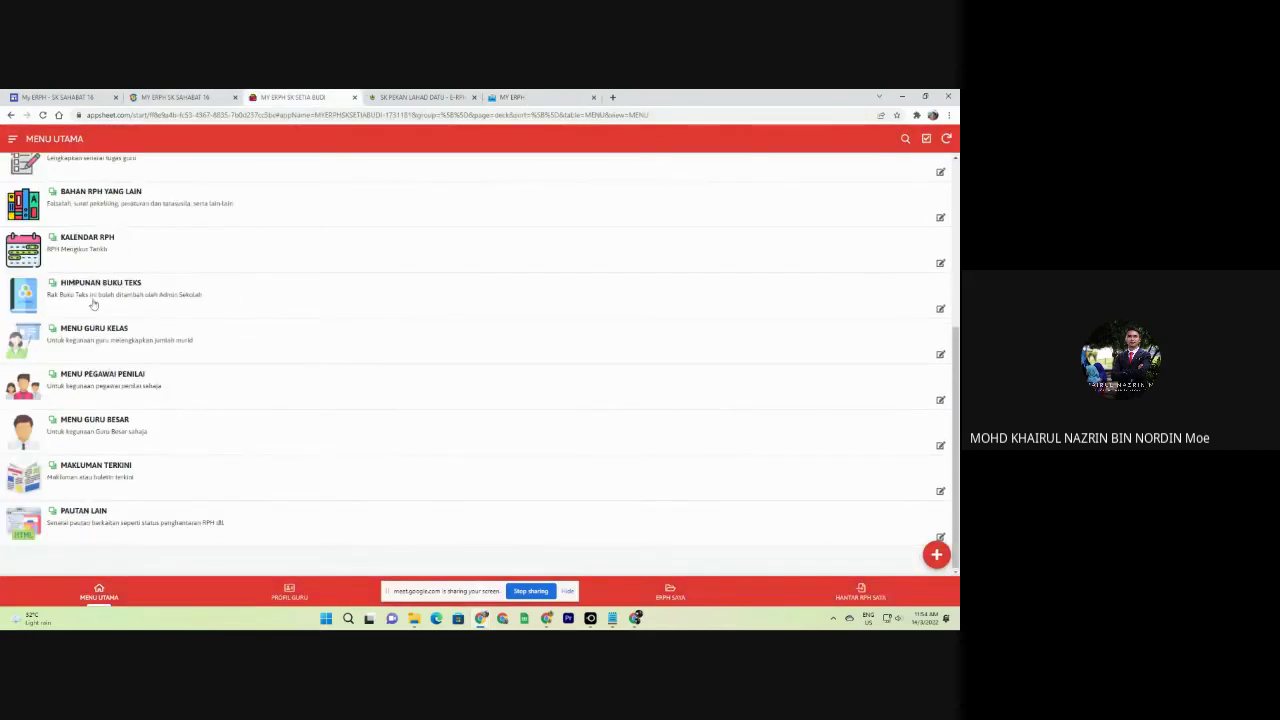
pyautogui.click(93, 304)
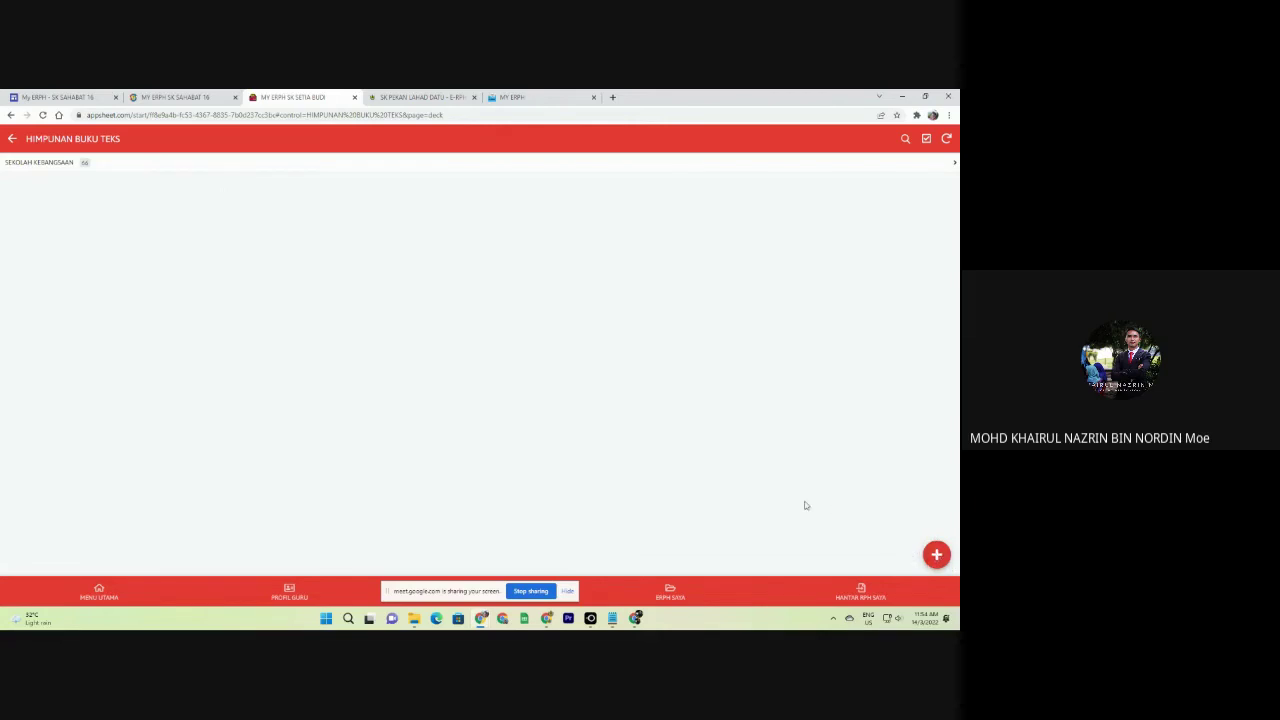
pyautogui.click(381, 167)
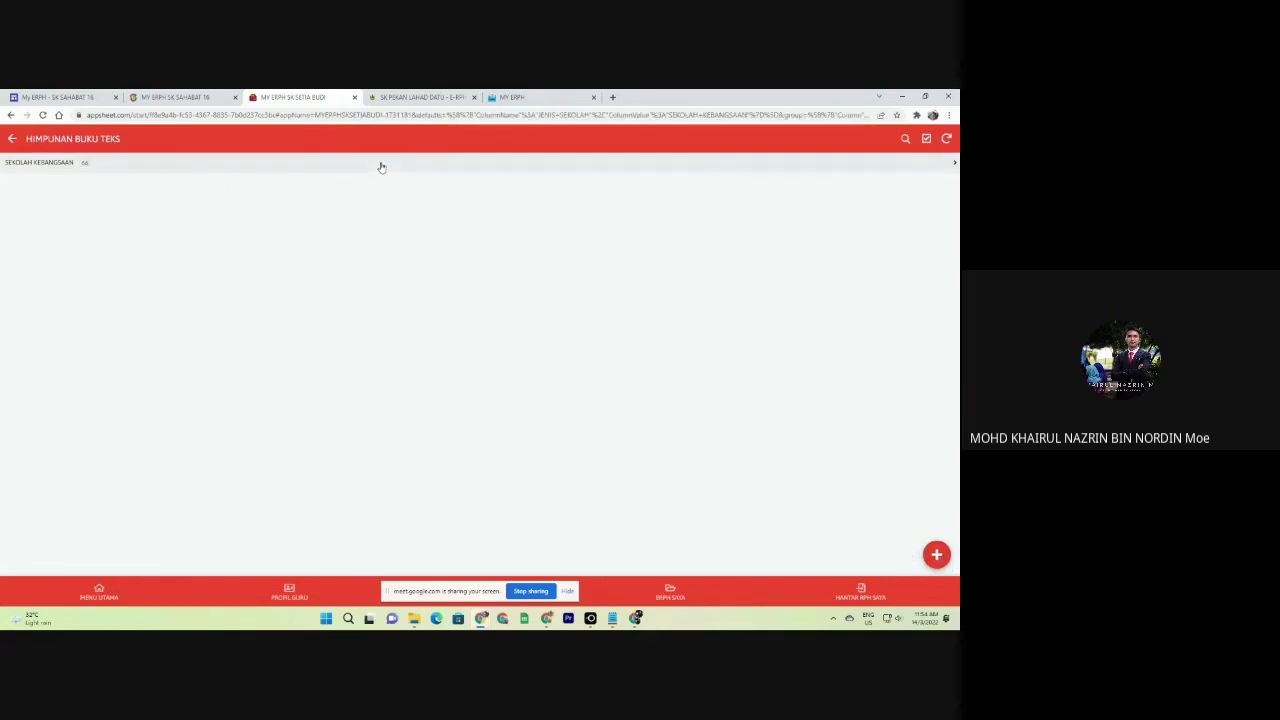
pyautogui.click(60, 182)
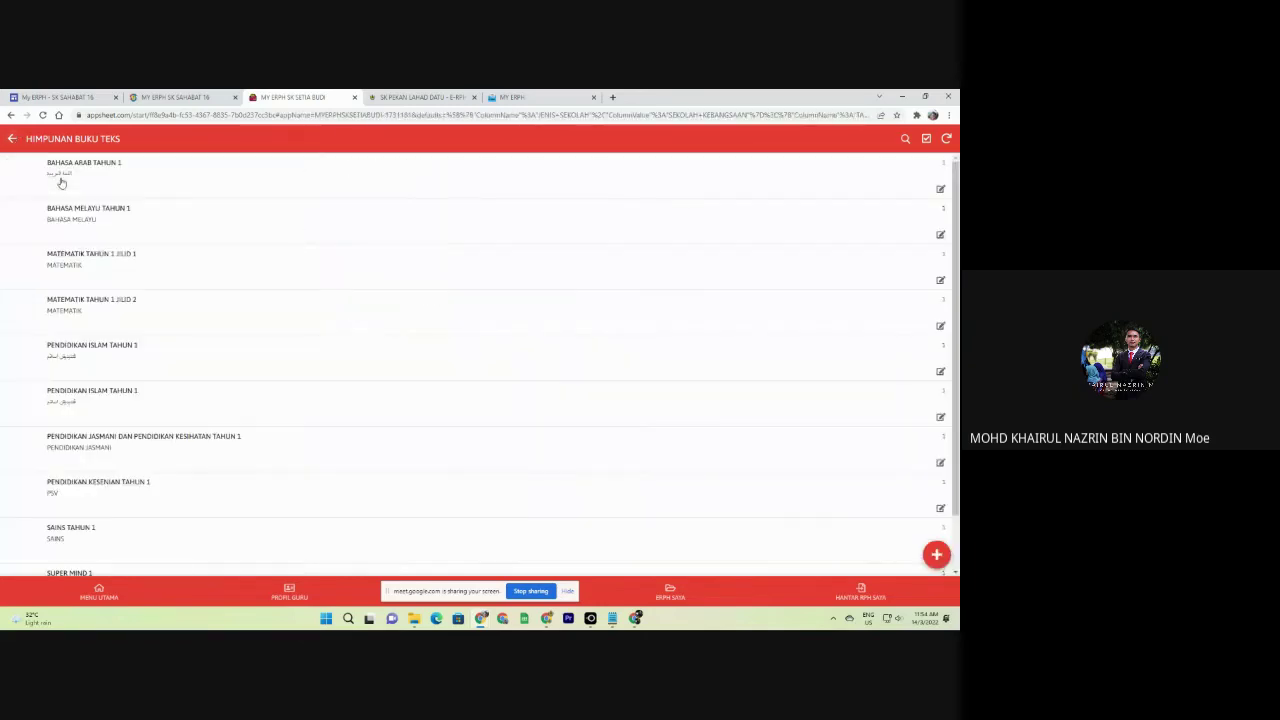
# Open the Bahasa Arab Tahun 1 flipbook, turn eight spreads, then close it.
pyautogui.click(120, 180)
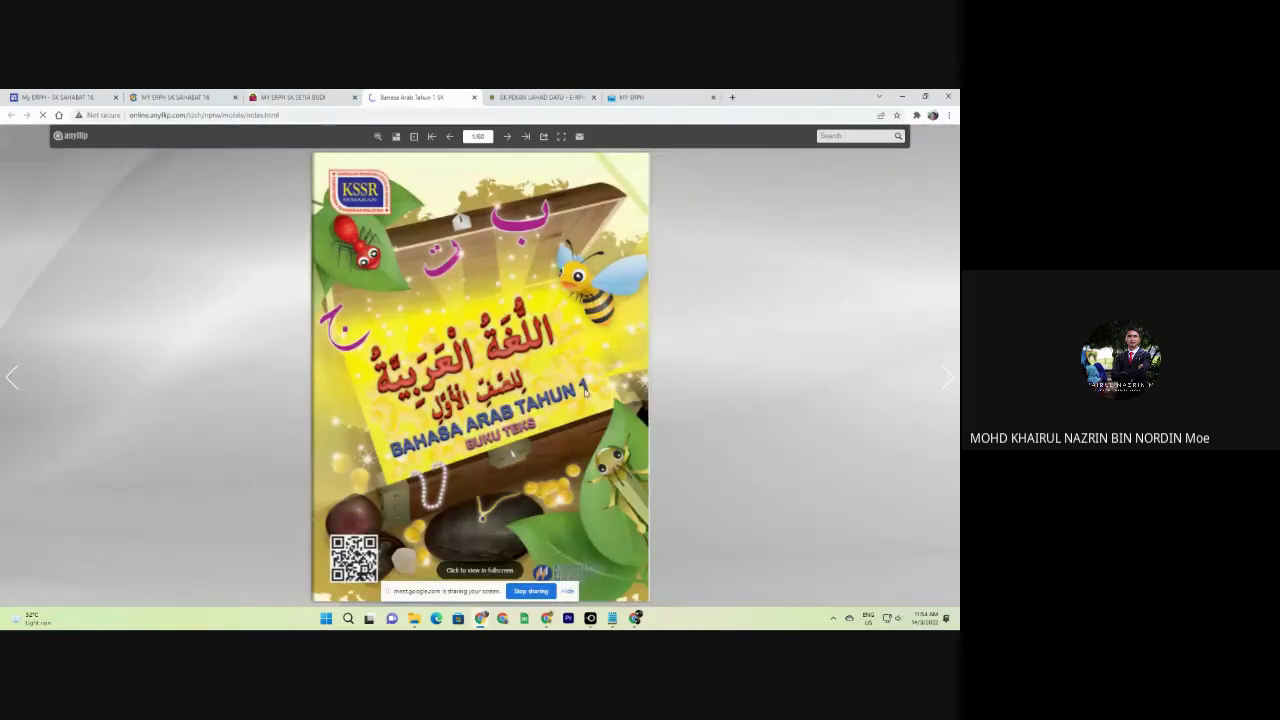
pyautogui.click(627, 392)
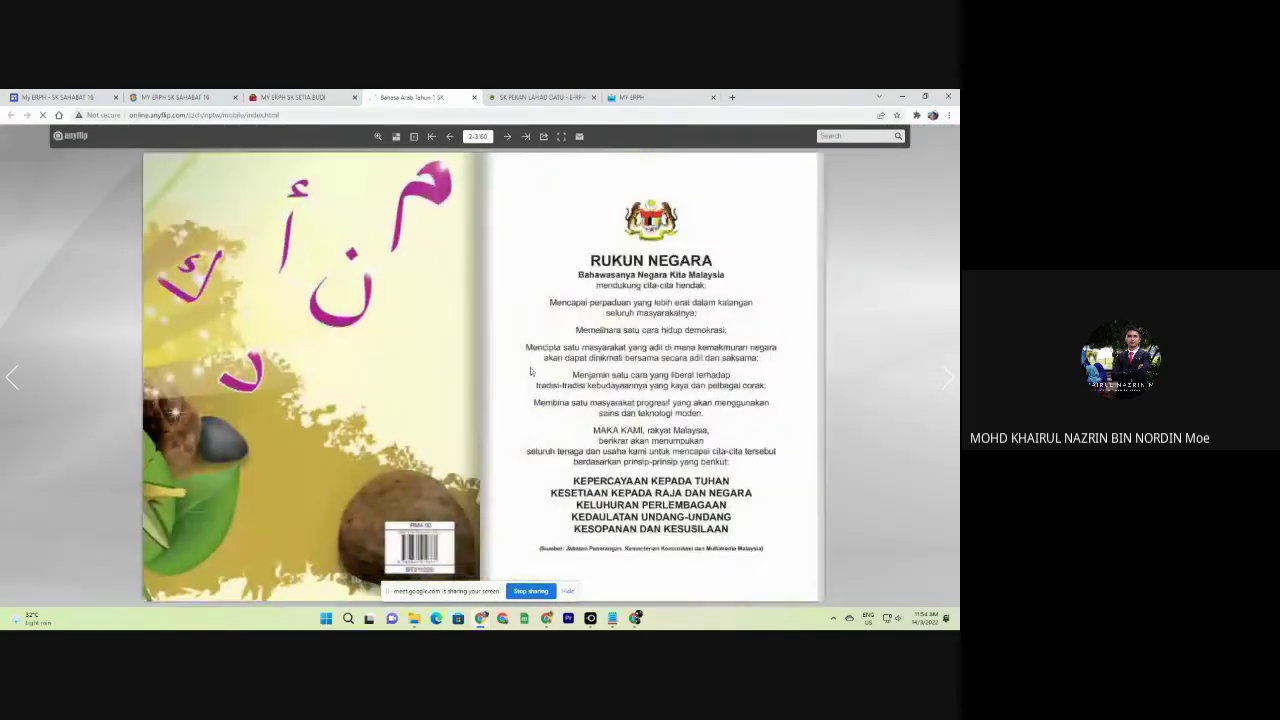
pyautogui.click(627, 392)
pyautogui.click(627, 392)
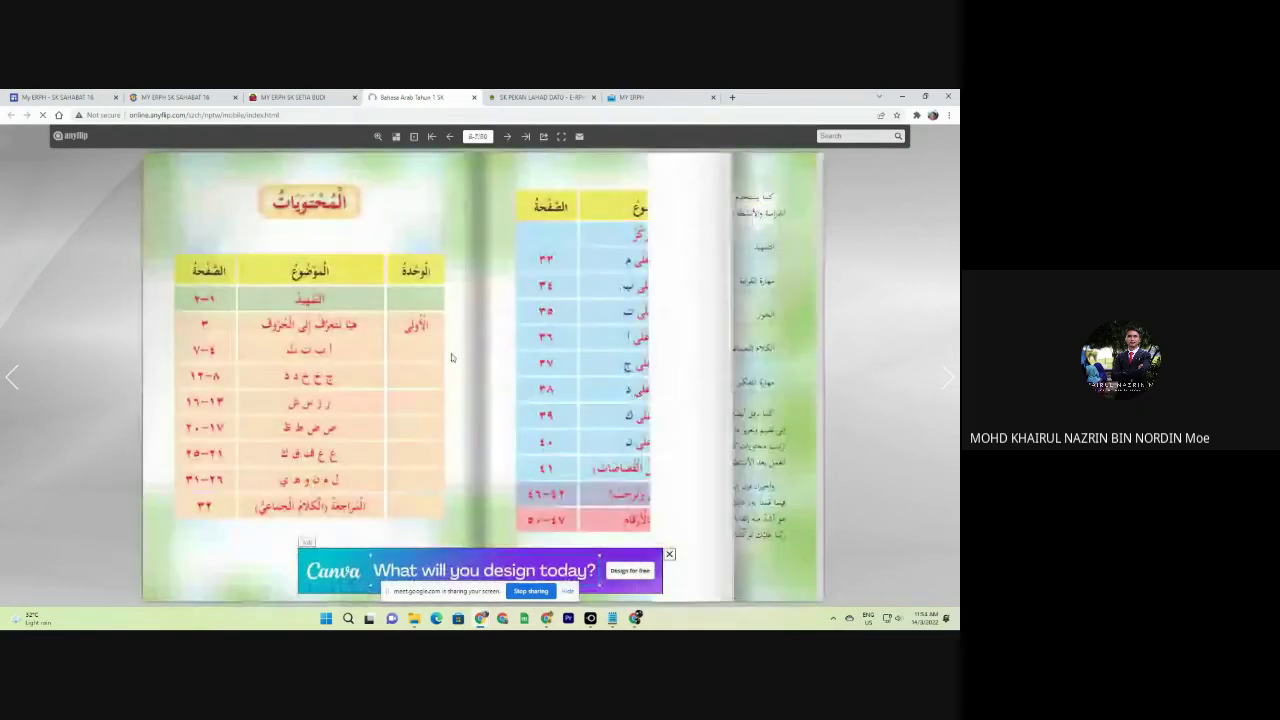
pyautogui.click(627, 392)
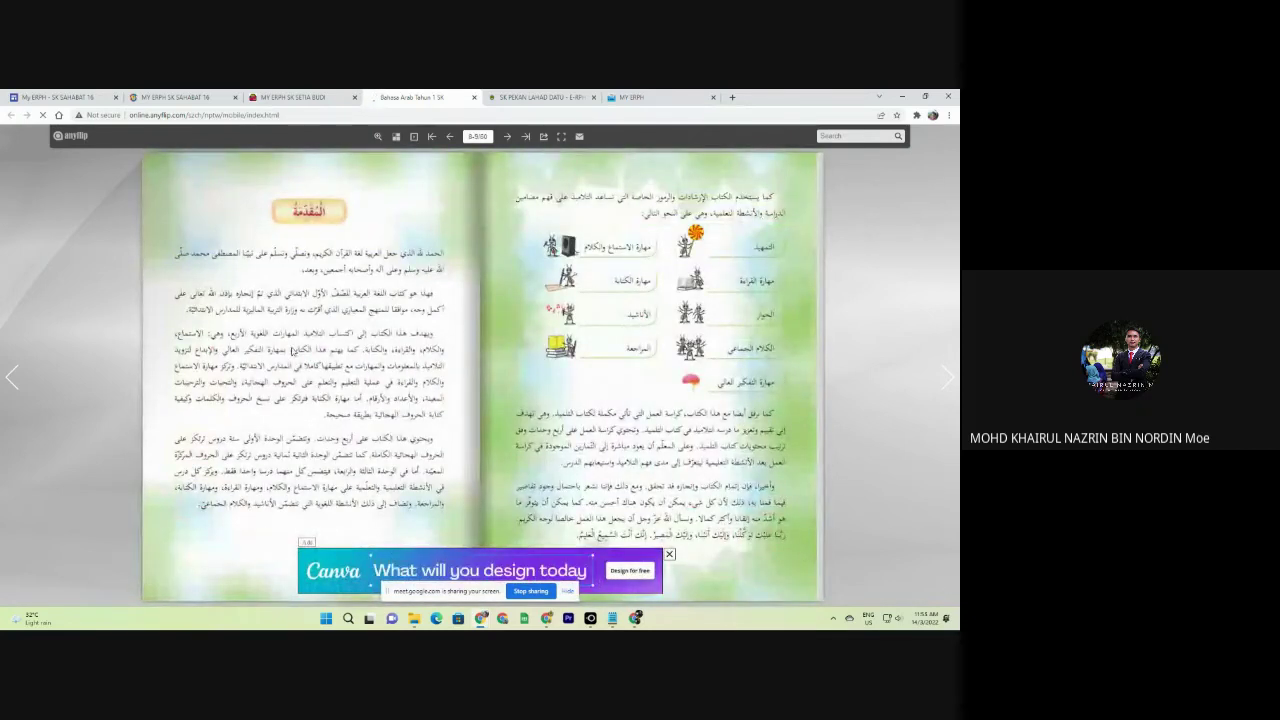
pyautogui.click(736, 327)
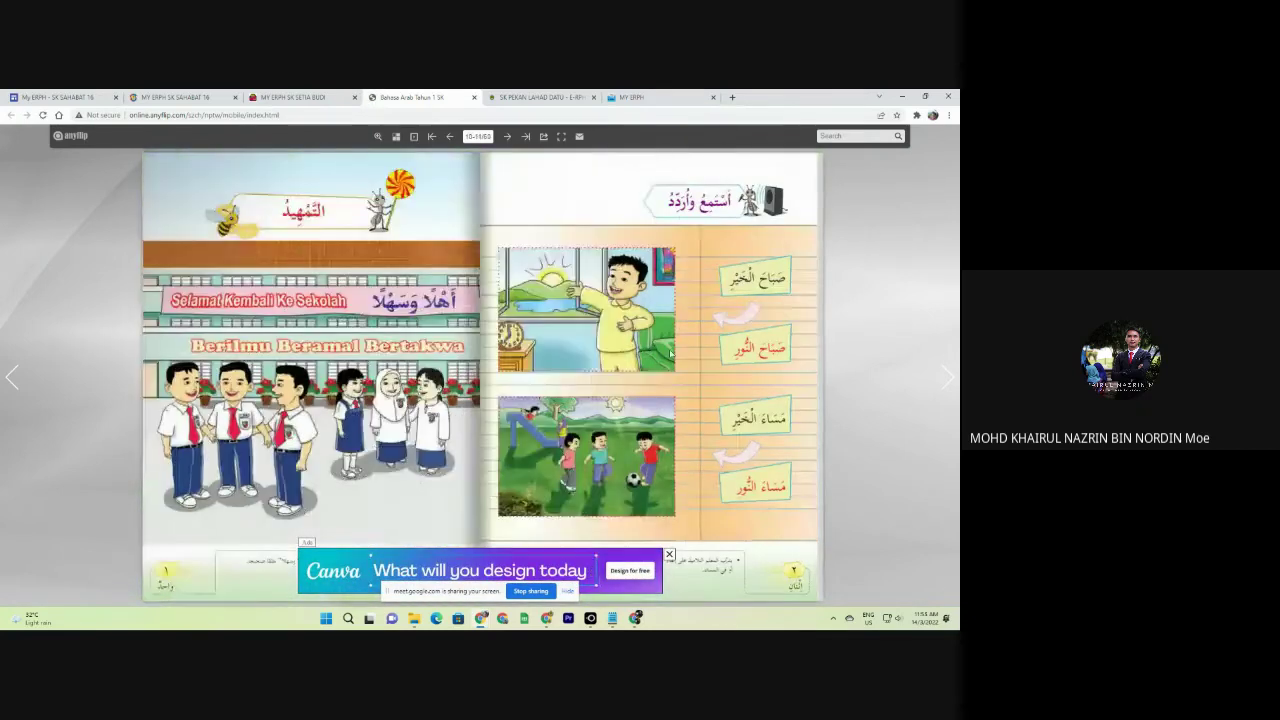
pyautogui.click(727, 337)
pyautogui.click(803, 349)
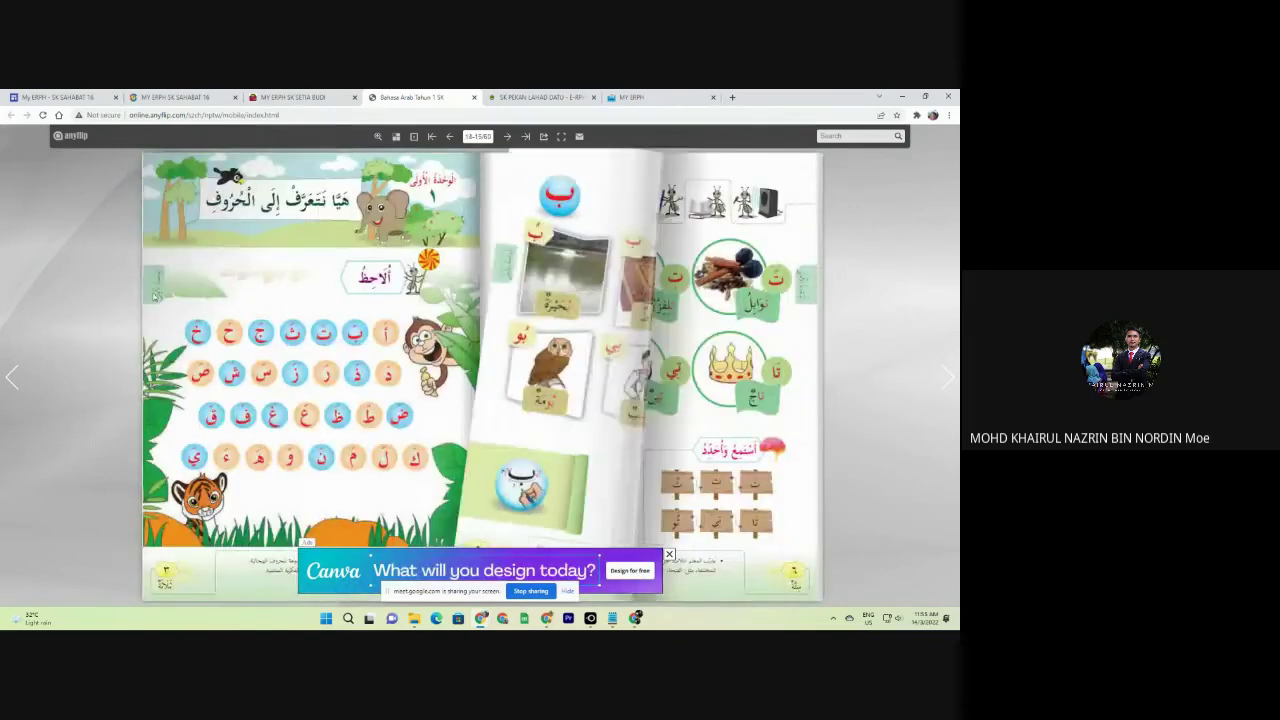
pyautogui.click(803, 349)
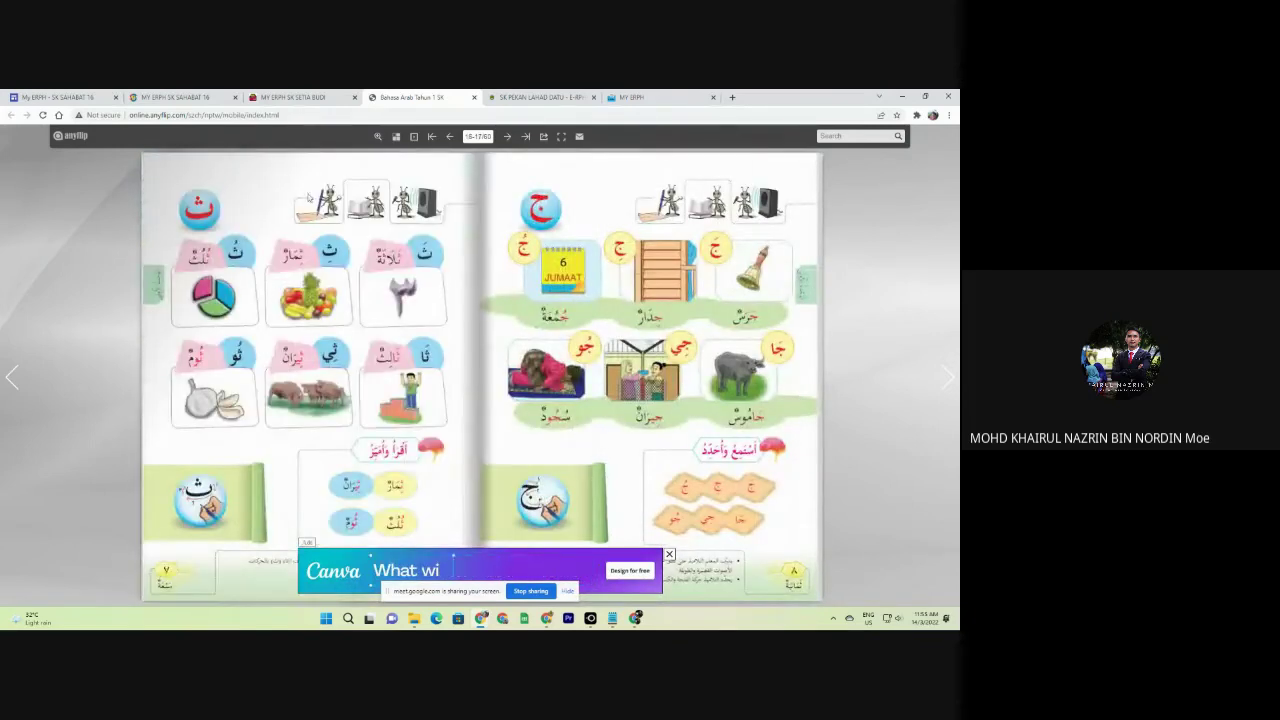
pyautogui.click(474, 97)
# Go back to the year groups and list the Tahun 6 textbooks.
pyautogui.scroll(-2, 110, 300)
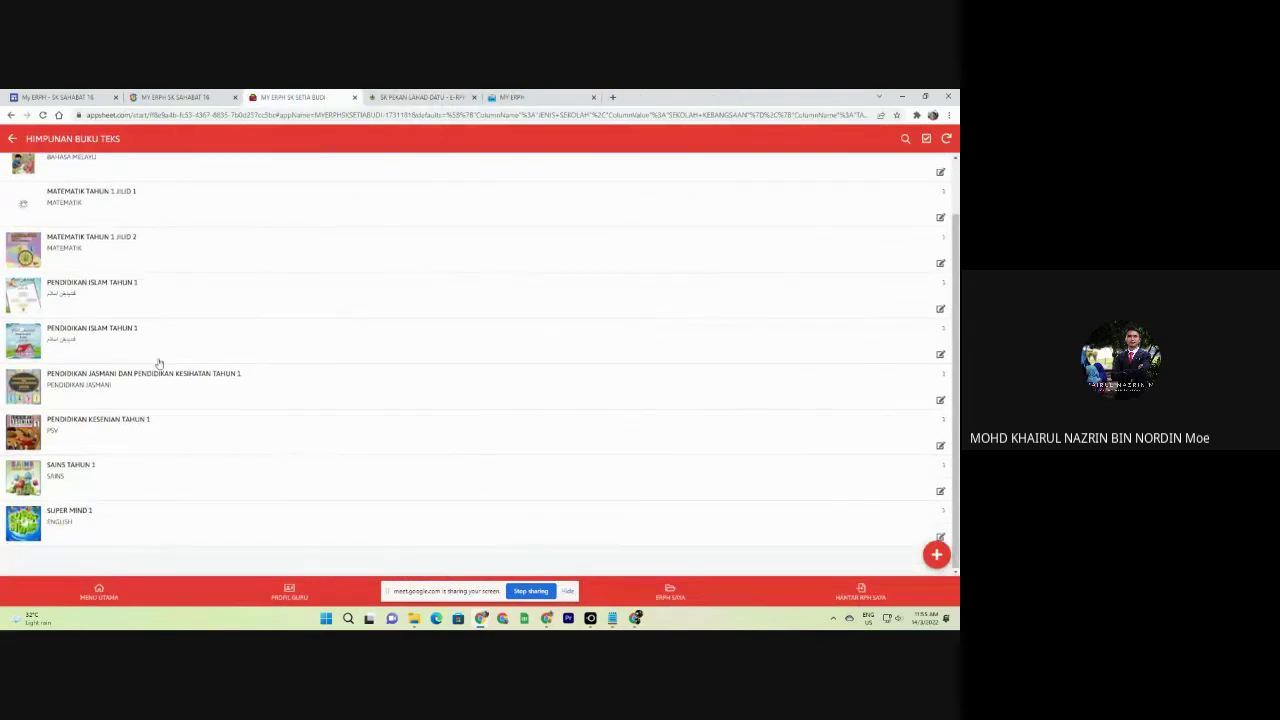
pyautogui.click(13, 139)
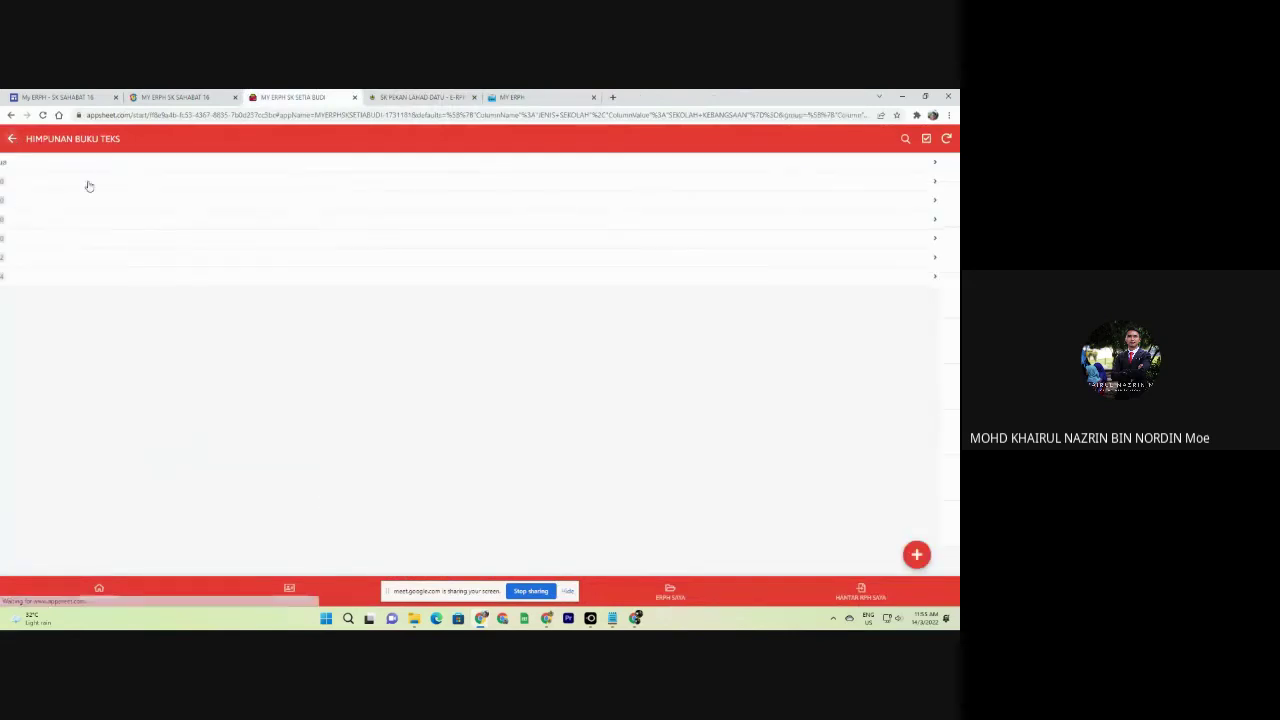
pyautogui.click(43, 282)
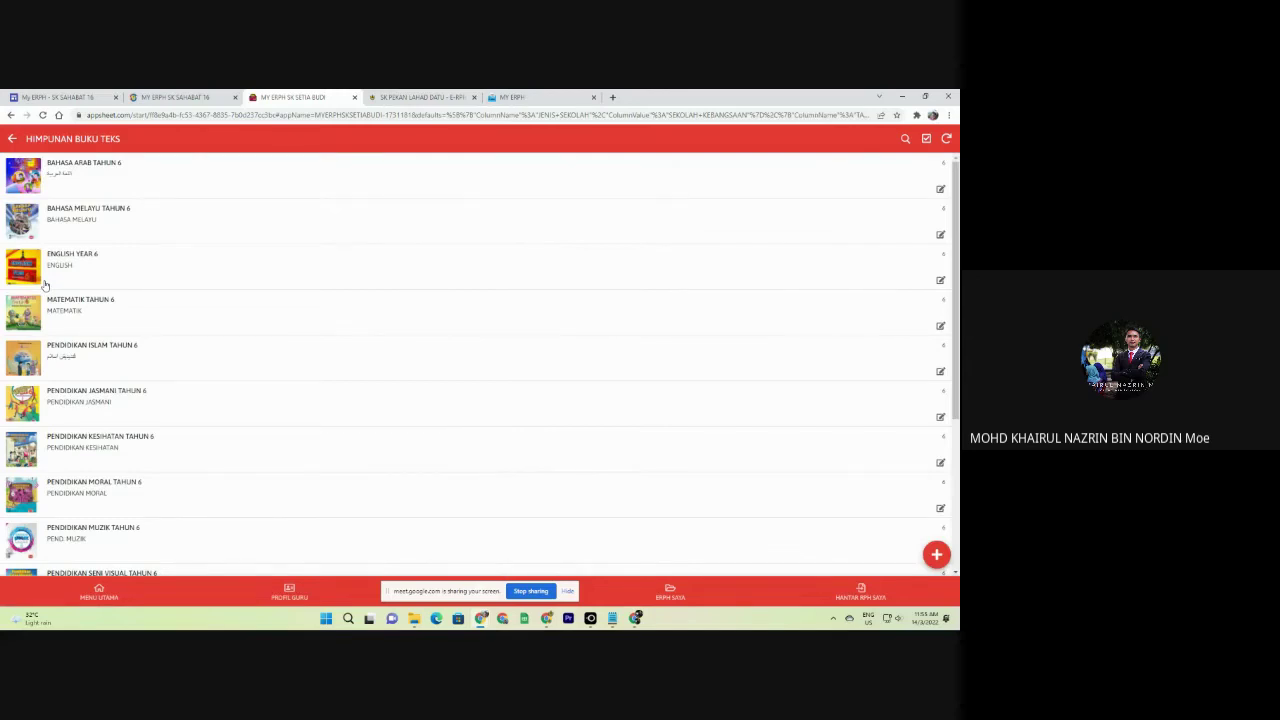
pyautogui.scroll(-5, 100, 296)
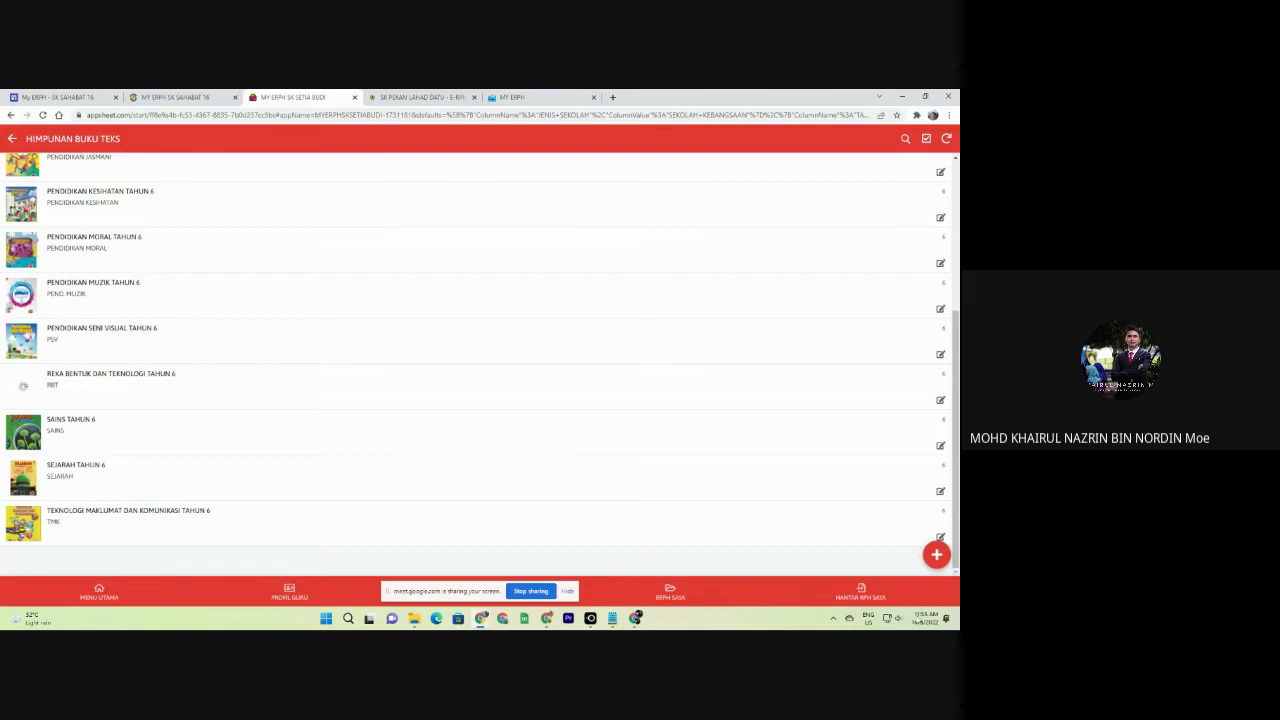
# Add a new Tahun 6 textbook with subject MATEMATIK and book name MATEMATIK.
pyautogui.click(933, 560)
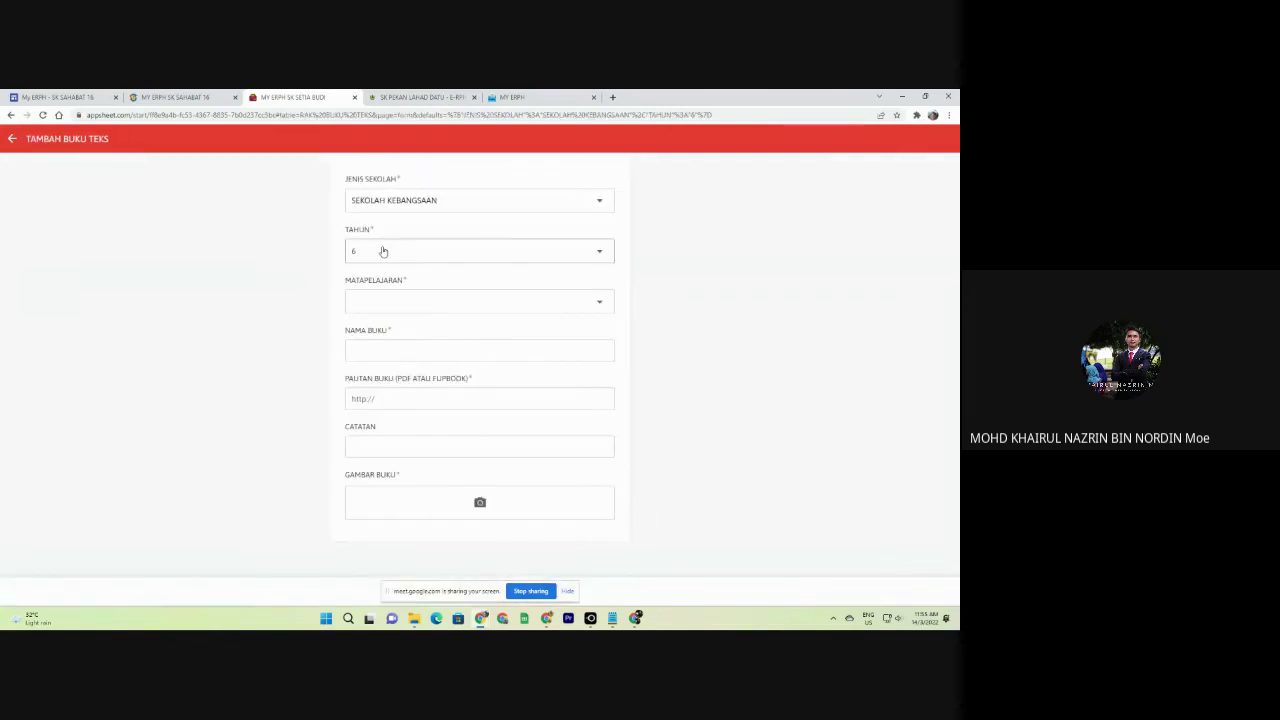
pyautogui.click(383, 300)
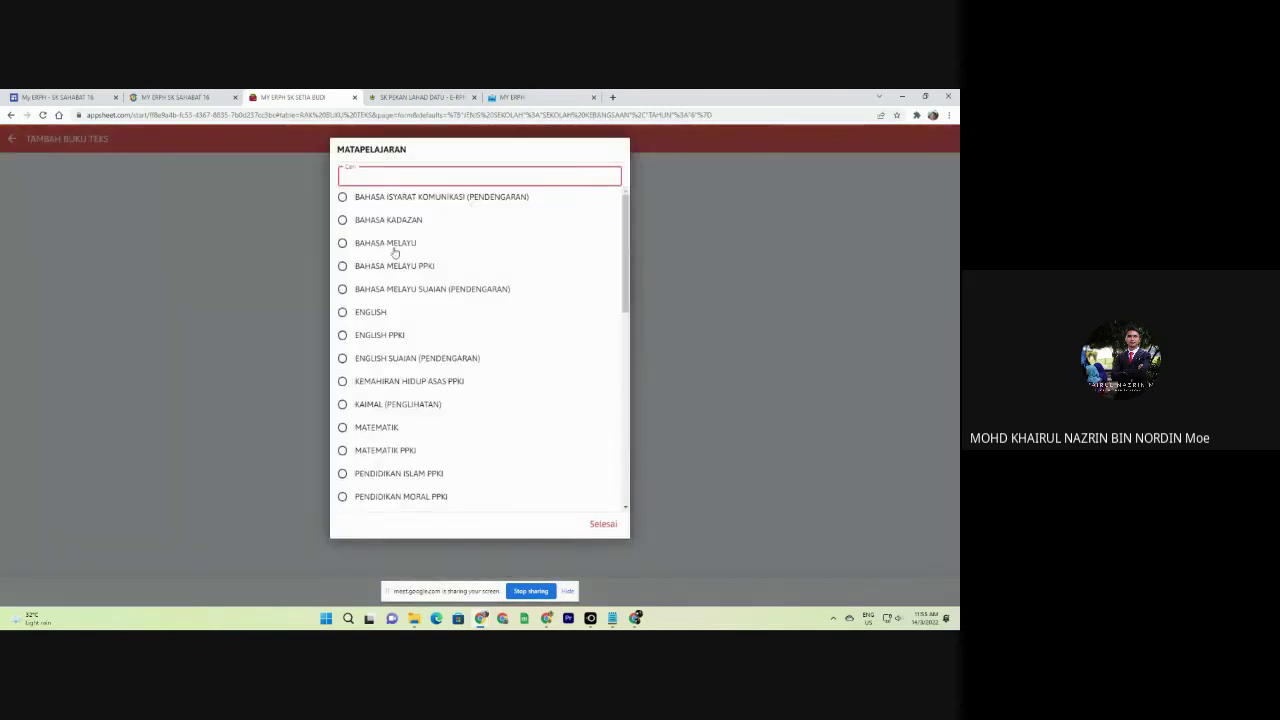
pyautogui.click(376, 427)
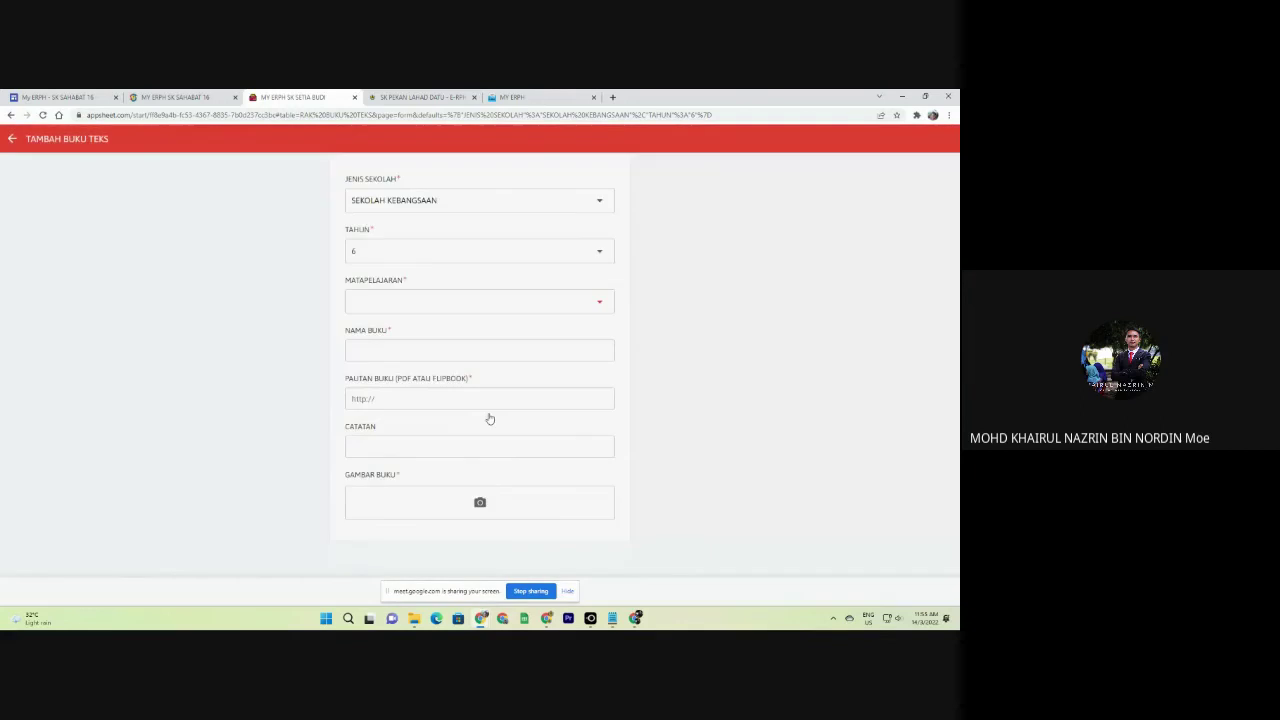
pyautogui.click(393, 352)
pyautogui.write('MATE')
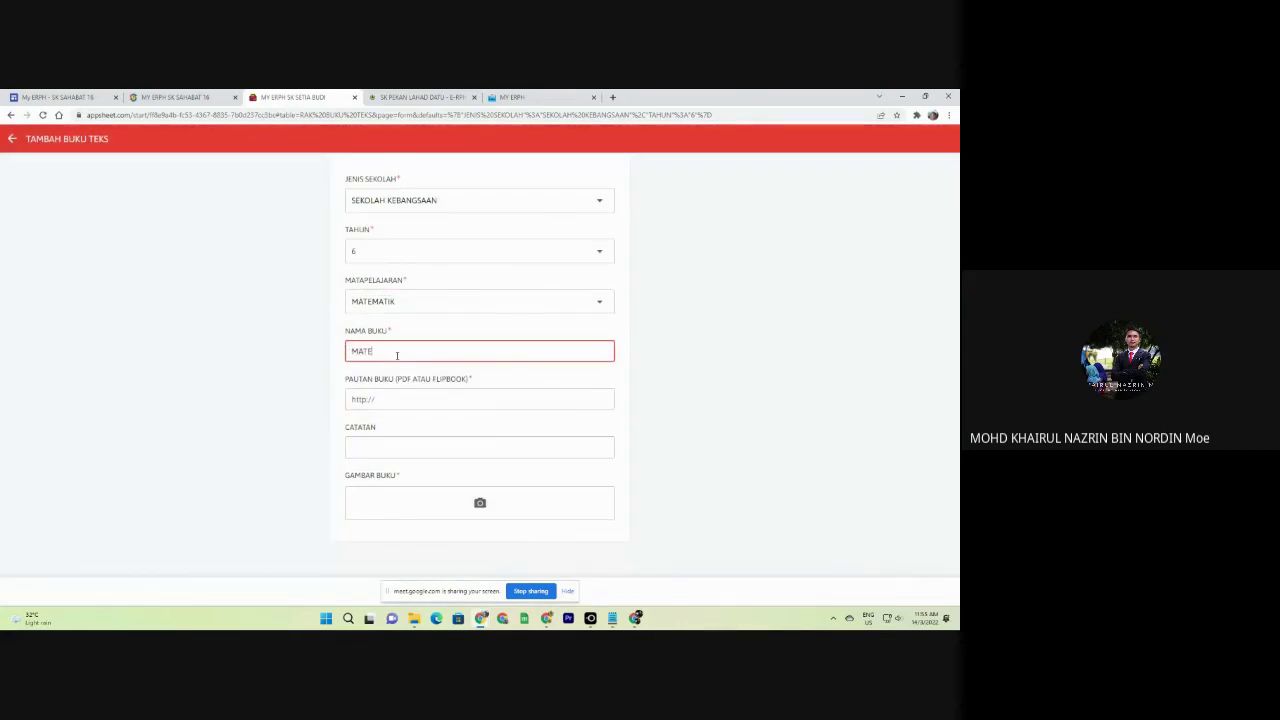
pyautogui.write('MATIK')
pyautogui.click(408, 402)
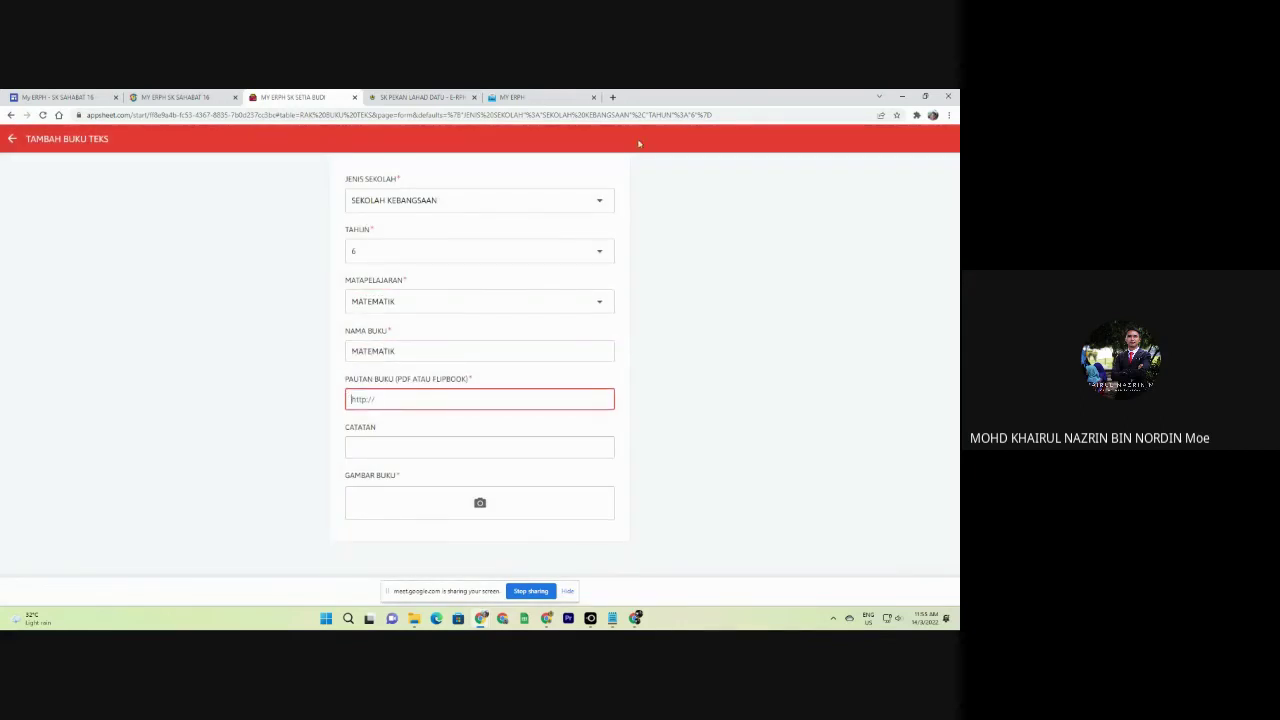
# Search Google for 'Matematik flipbook tahun 6' and open the AnyFlip Matematik Tahun 6 book.
pyautogui.click(612, 97)
pyautogui.write('Mate')
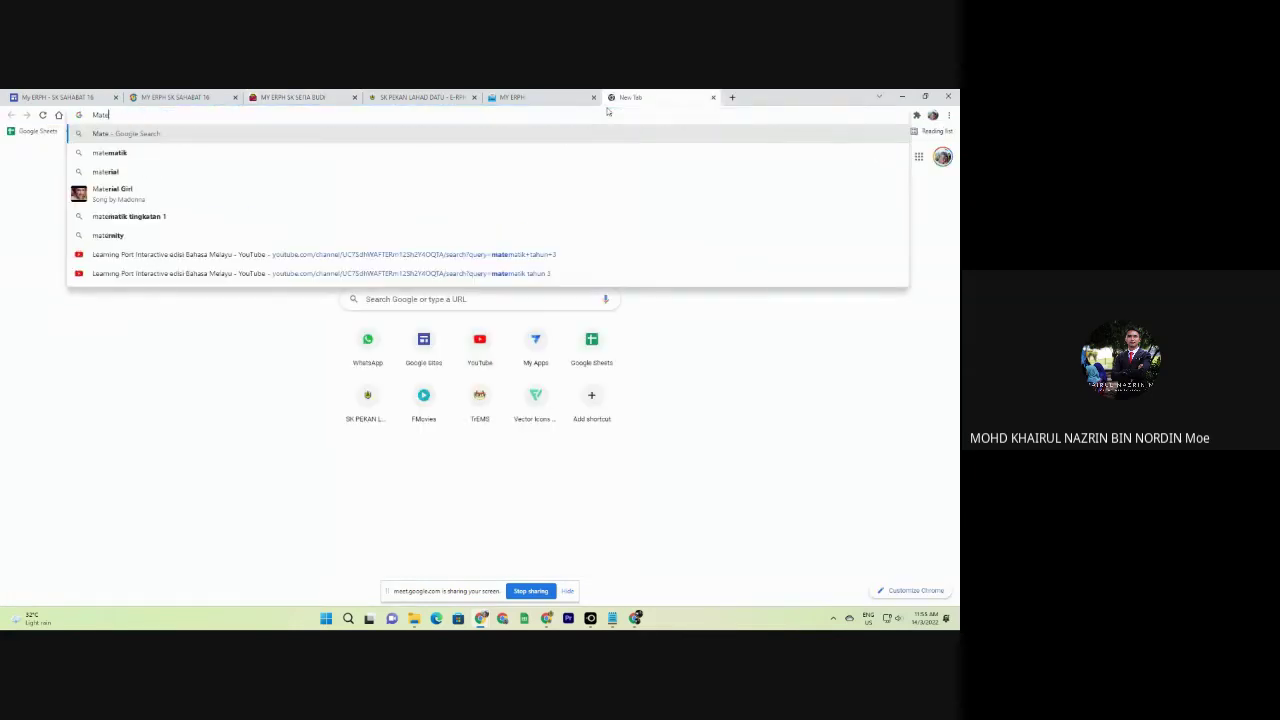
pyautogui.write('matik flip')
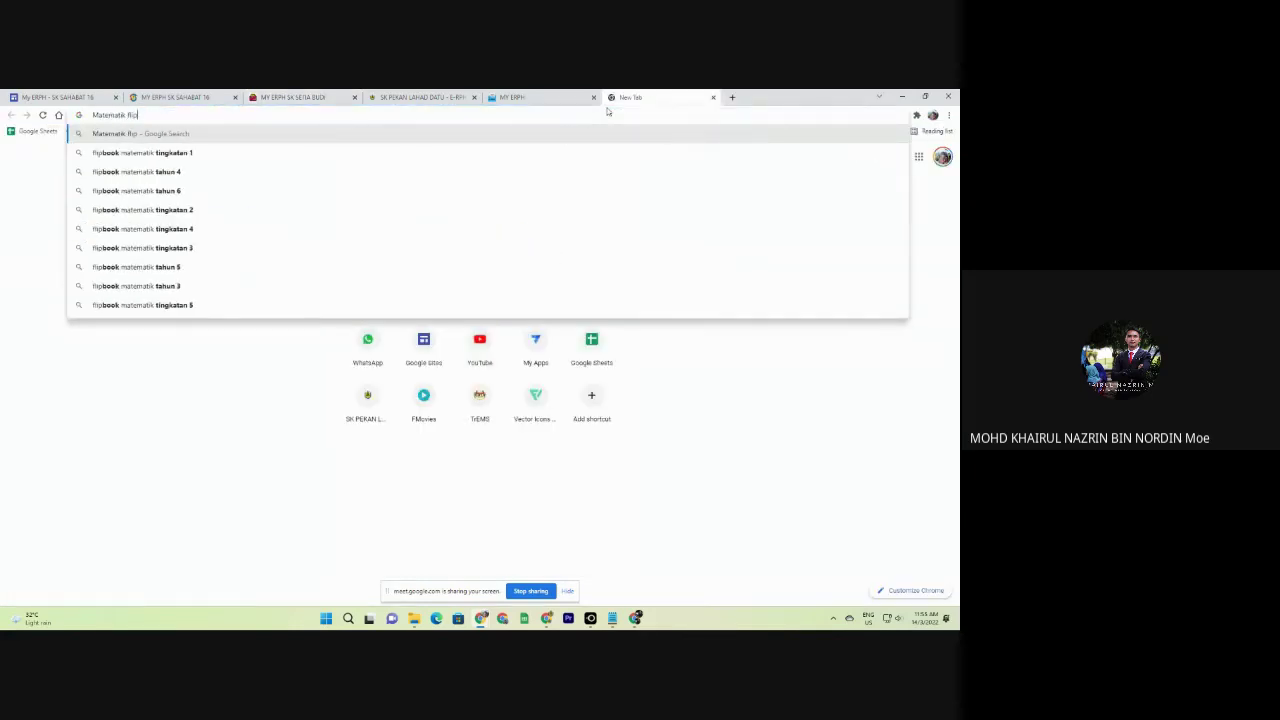
pyautogui.write('boo')
pyautogui.write('k tahun ')
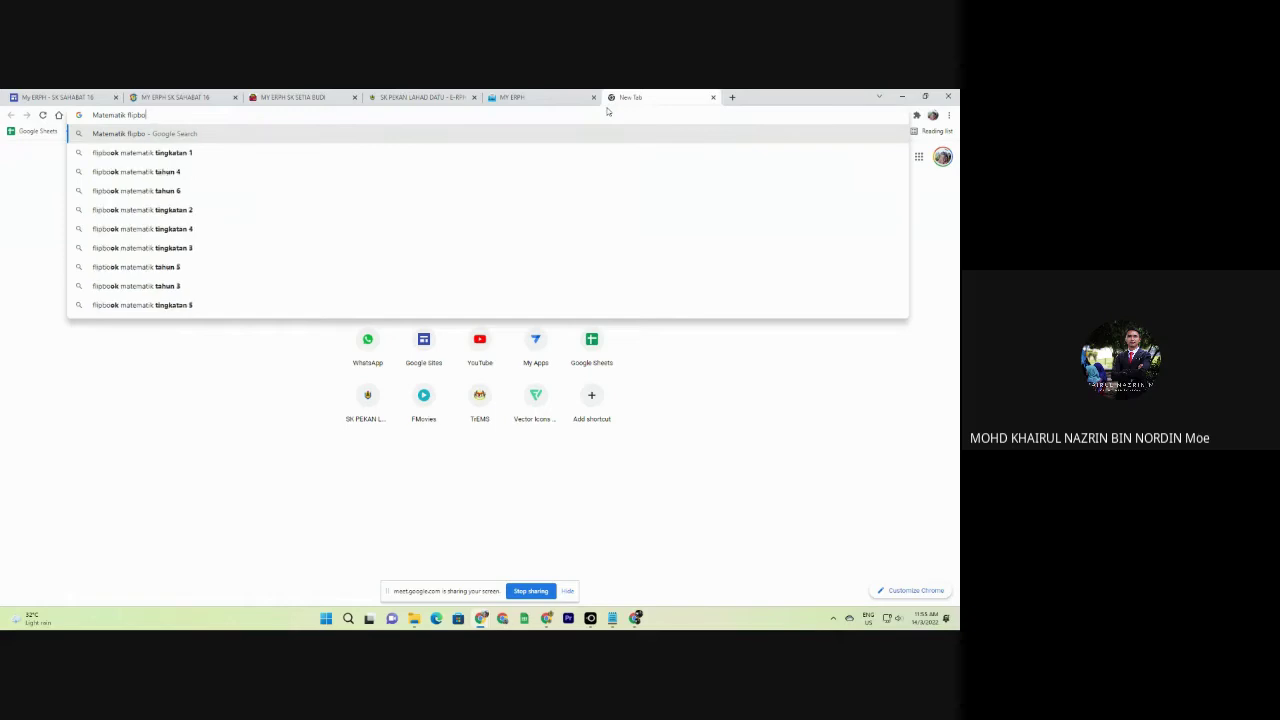
pyautogui.write('6')
pyautogui.press('Return')
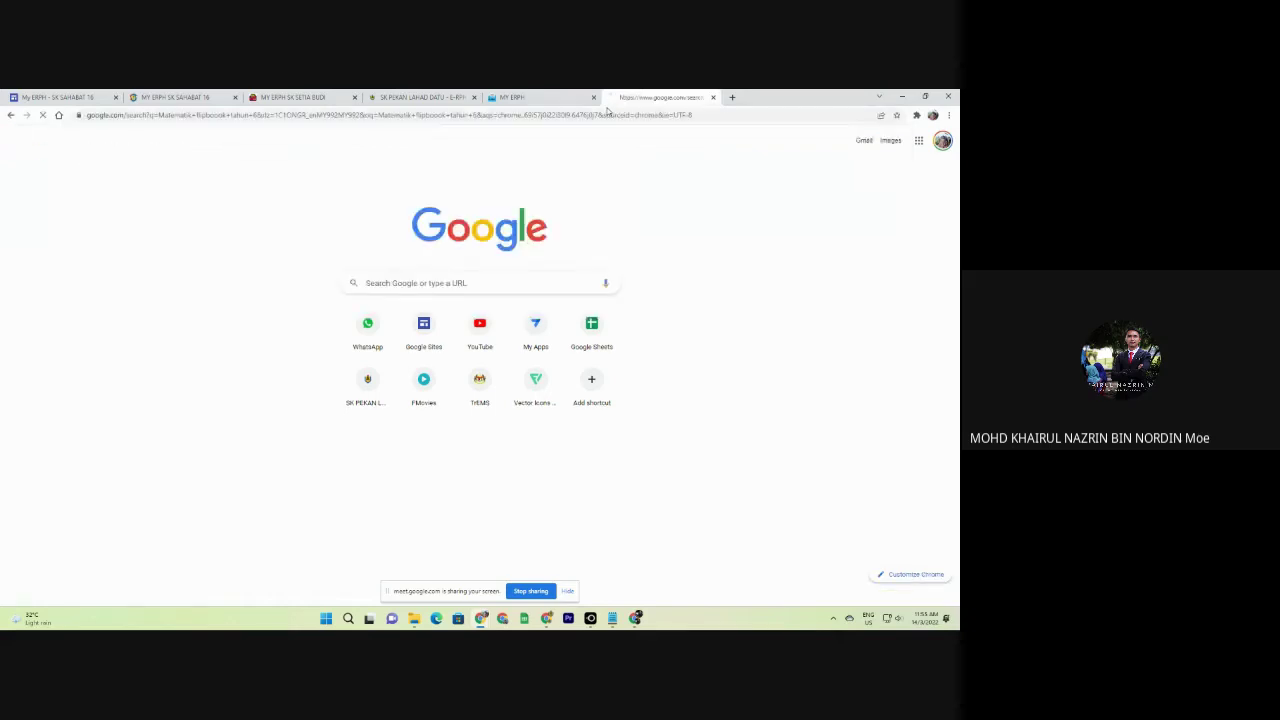
pyautogui.click(166, 338)
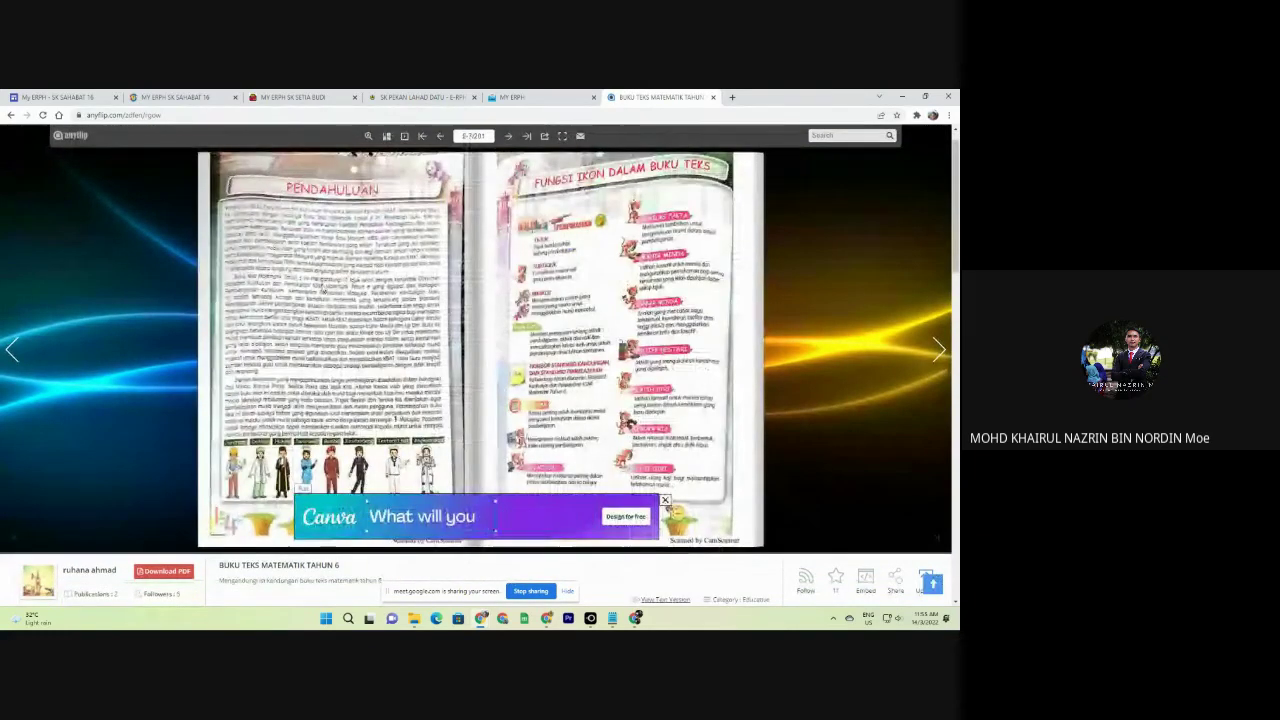
# Copy the flipbook's share link and return to the TAMBAH BUKU TEKS form.
pyautogui.click(544, 135)
pyautogui.click(556, 389)
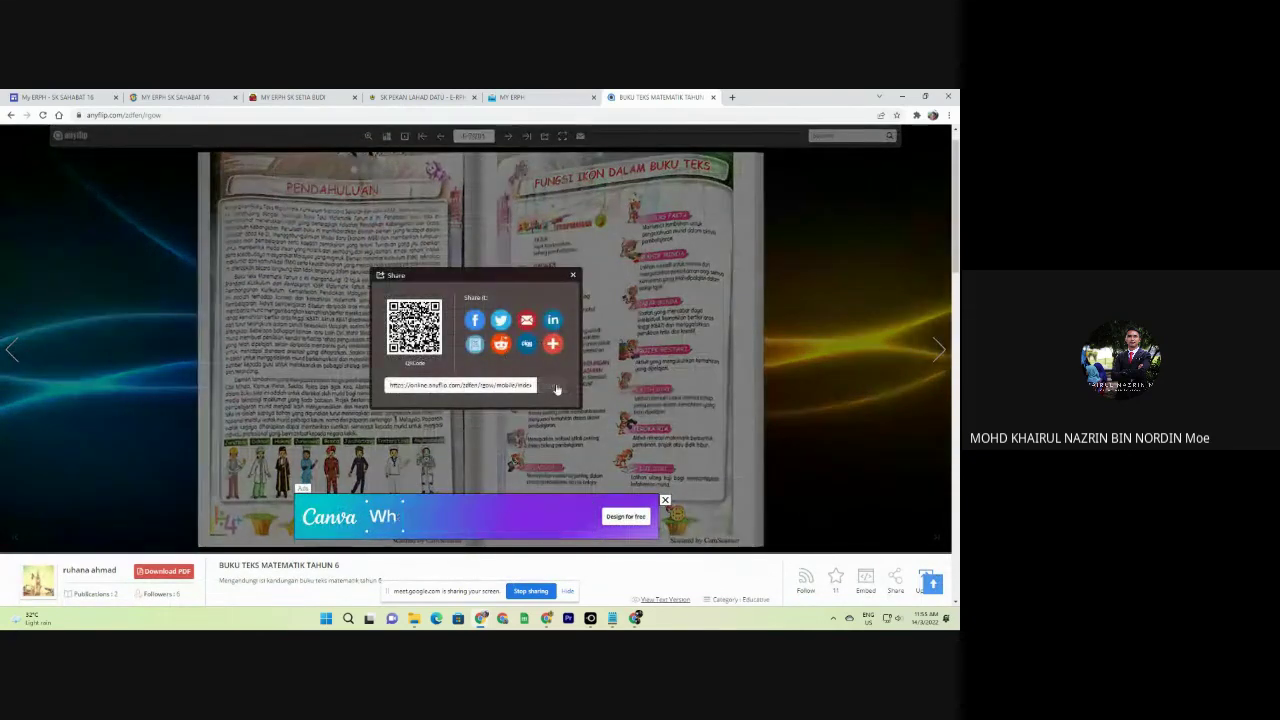
pyautogui.click(290, 97)
# Paste the copied AnyFlip link into PAUTAN BUKU.
pyautogui.press('super')
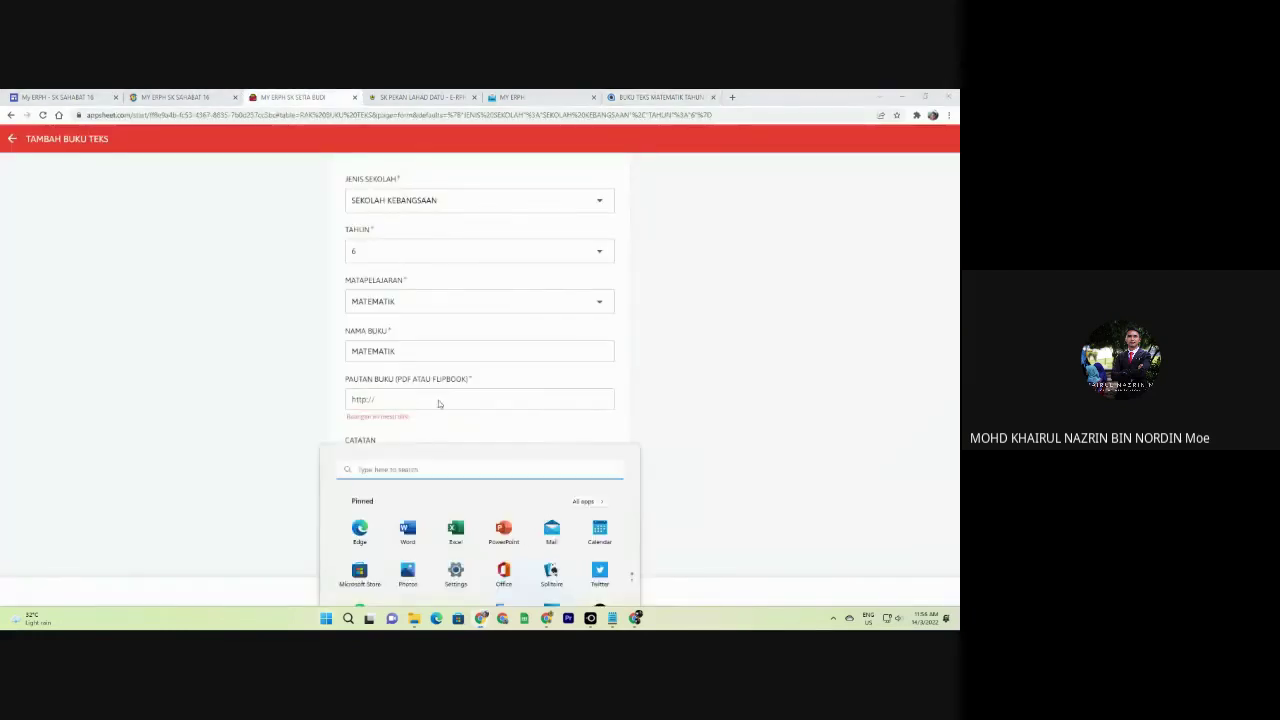
pyautogui.press('super')
pyautogui.click(421, 396)
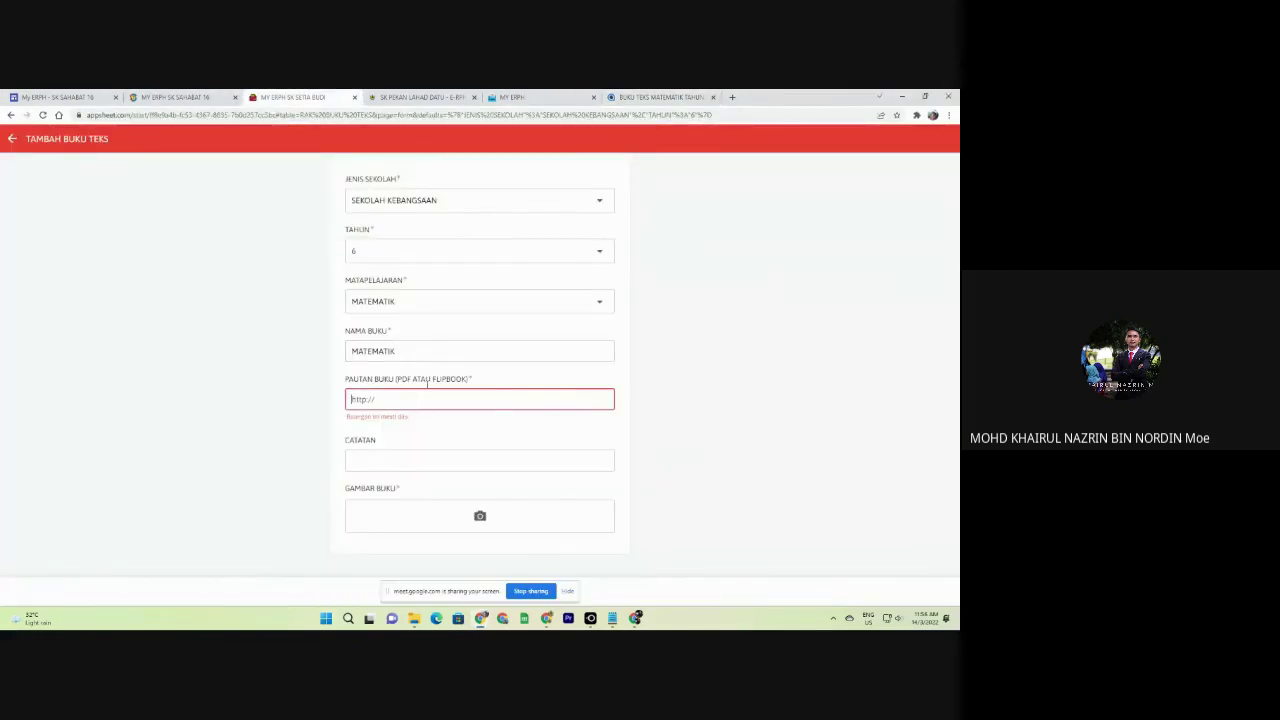
pyautogui.hotkey('ctrl', 'v')
# Rename NAMA BUKU to MATEMATIK TESTING and return to the flipbook tab.
pyautogui.doubleClick(428, 354)
pyautogui.write('M')
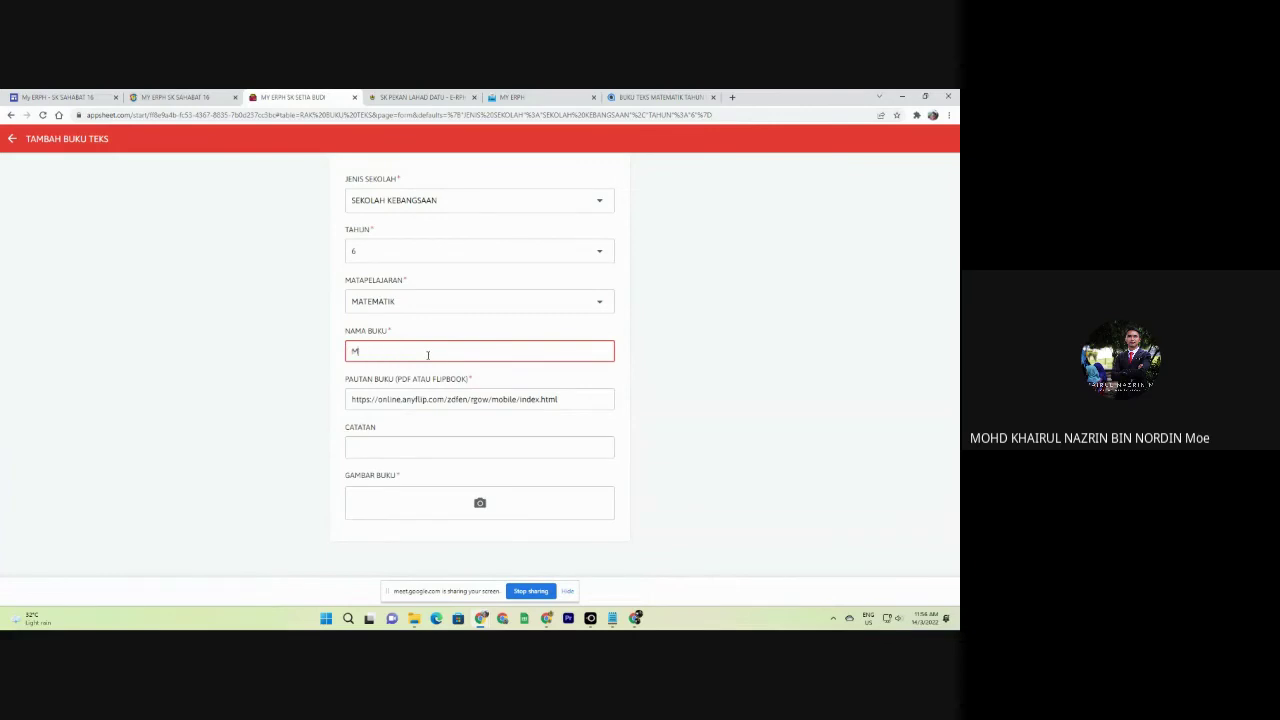
pyautogui.write('ATEMATIK TESTING')
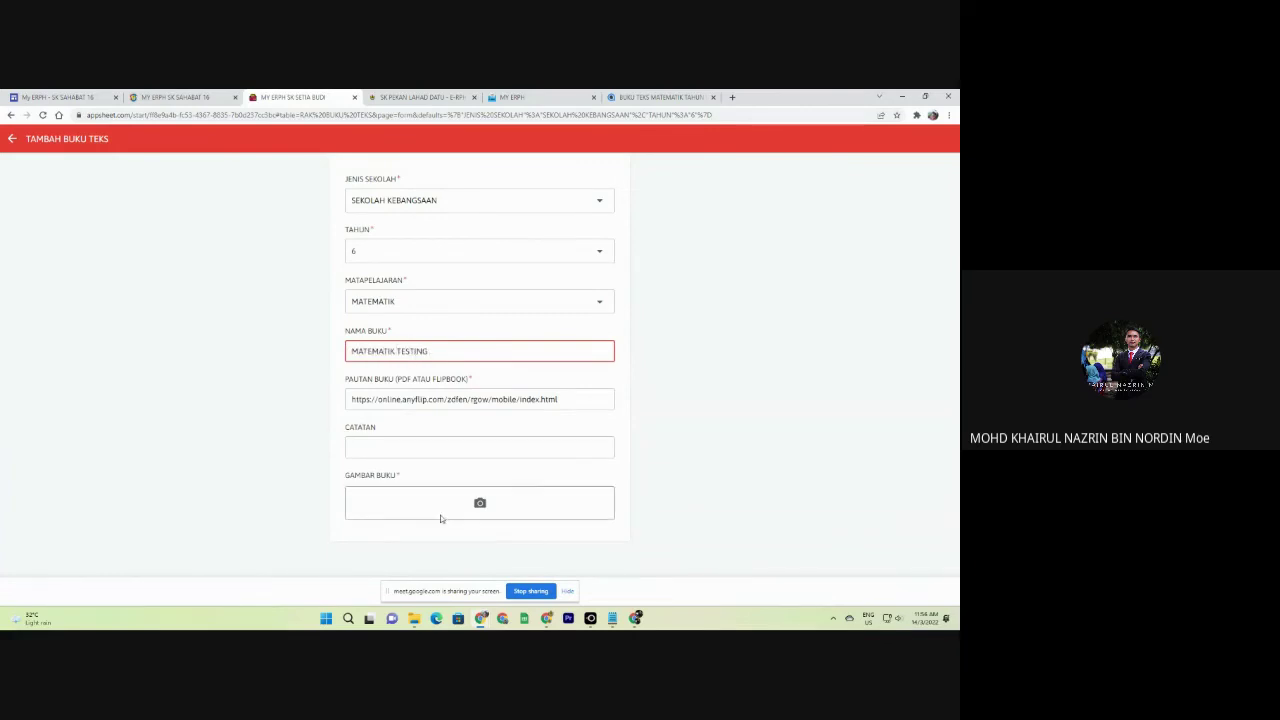
pyautogui.click(646, 99)
# Turn the flipbook back to the MATEMATIK TAHUN 6 front cover and dismiss the advert.
pyautogui.press('Escape')
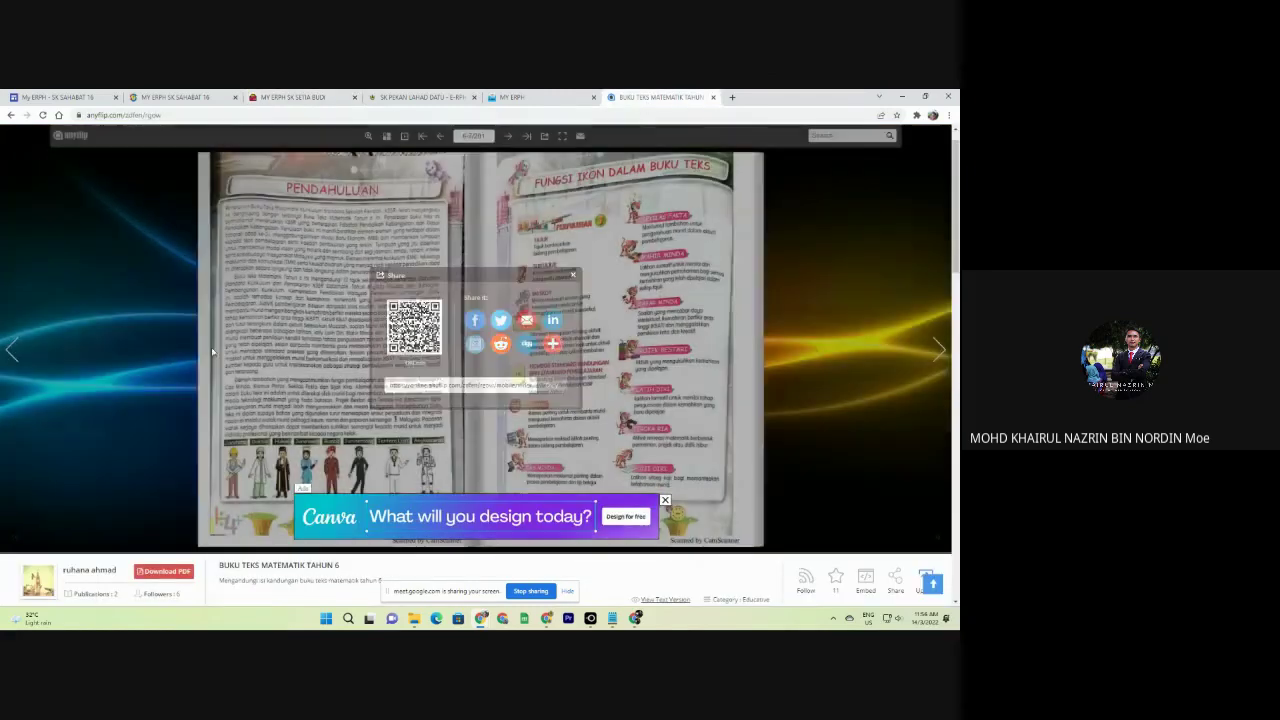
pyautogui.click(13, 341)
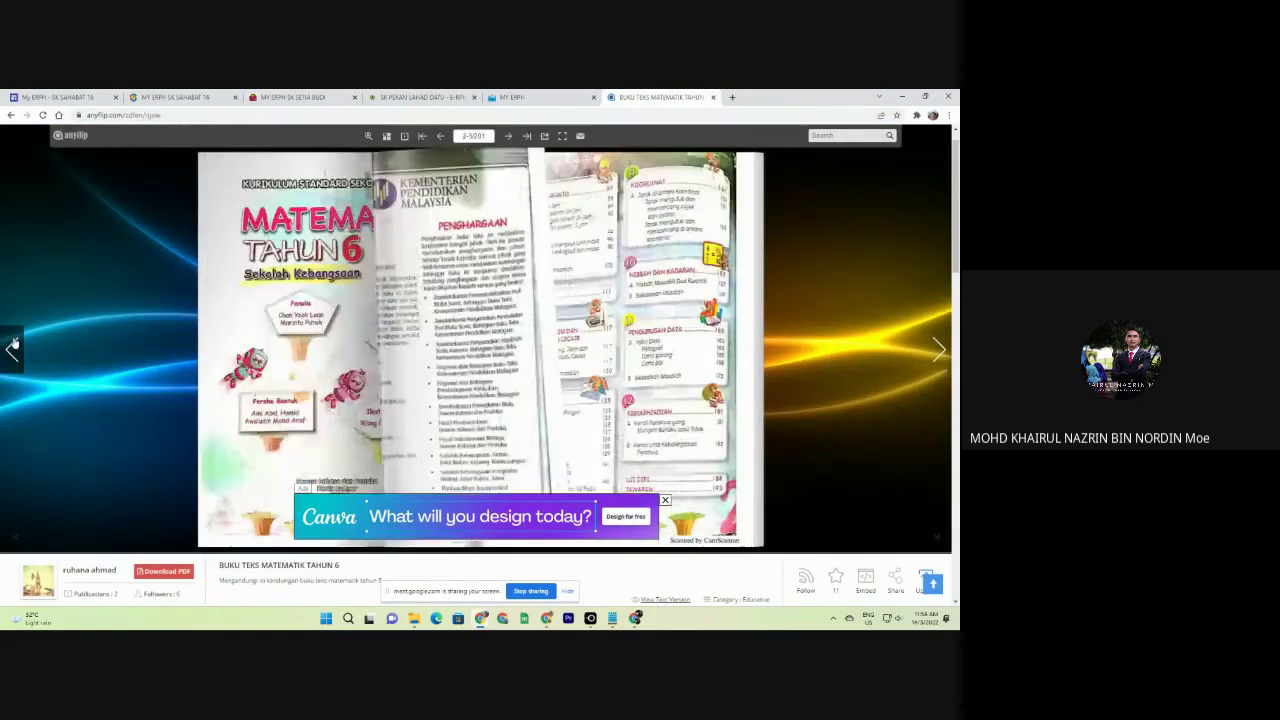
pyautogui.click(13, 341)
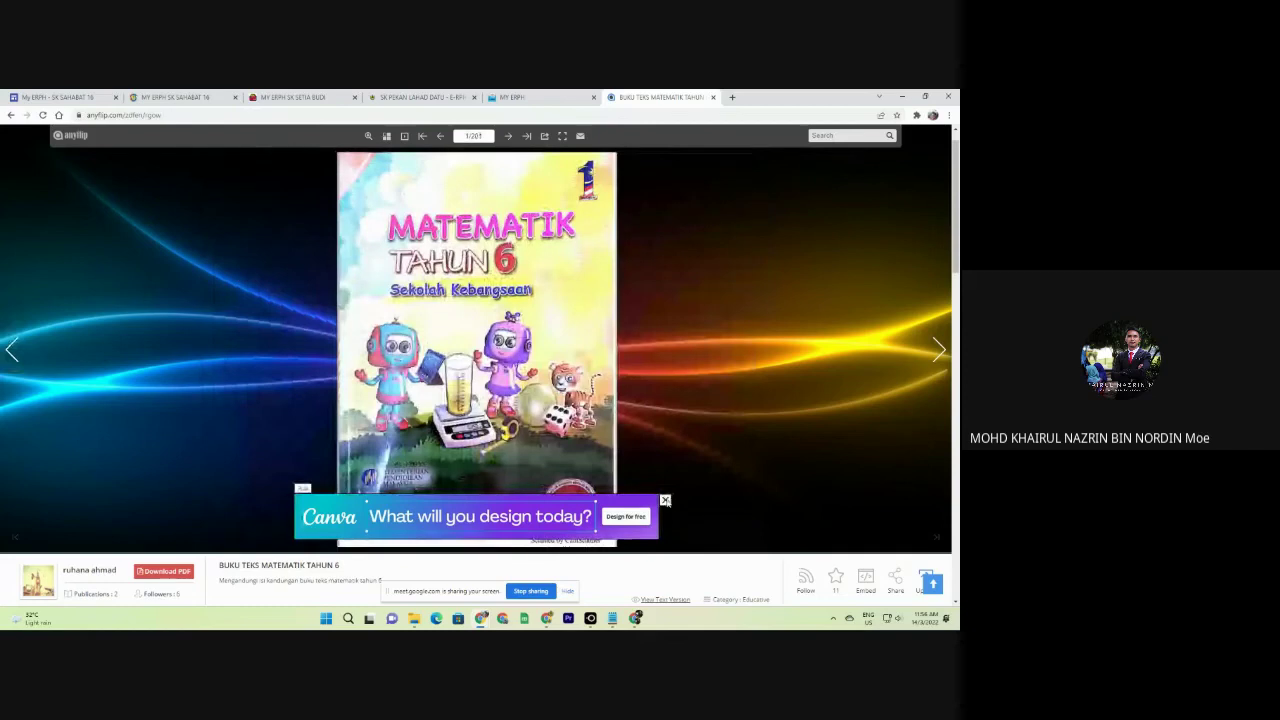
pyautogui.click(665, 499)
# Snip the book cover with Snipping Tool, save the image, and return to the form.
pyautogui.press('super')
pyautogui.write('snip')
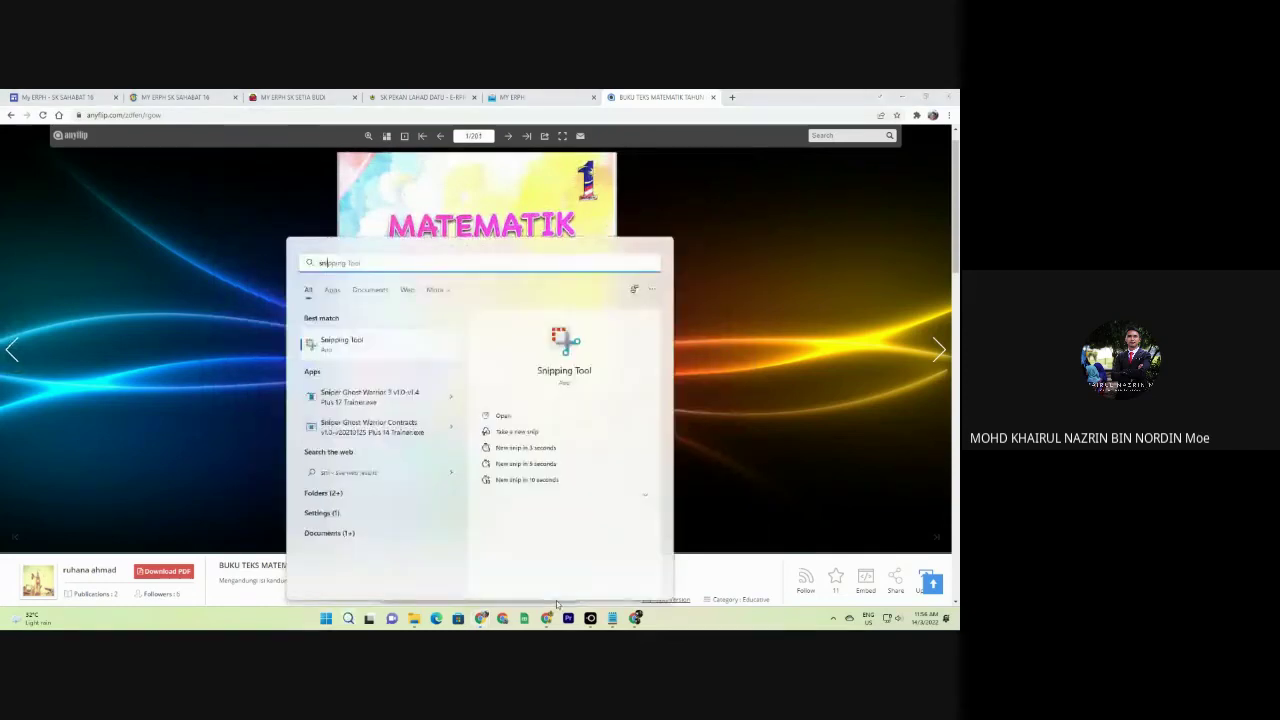
pyautogui.press('Return')
pyautogui.click(377, 207)
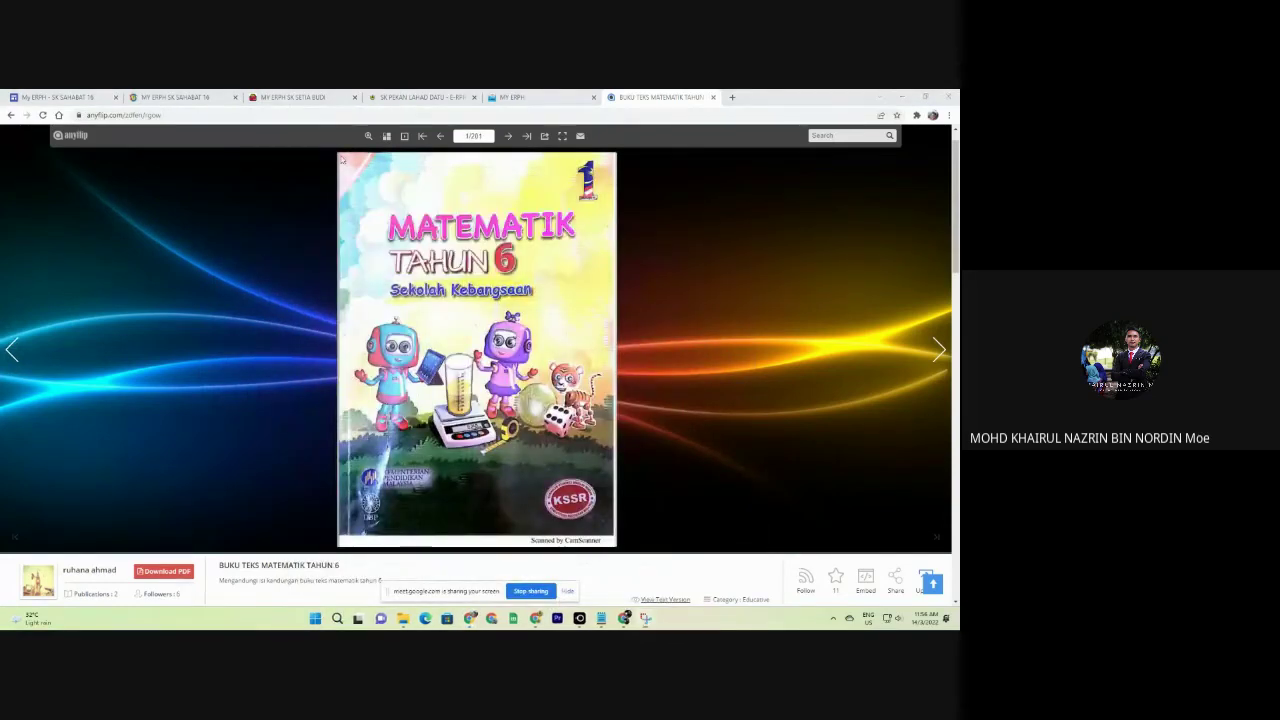
pyautogui.moveTo(338, 152); pyautogui.dragTo(619, 541)
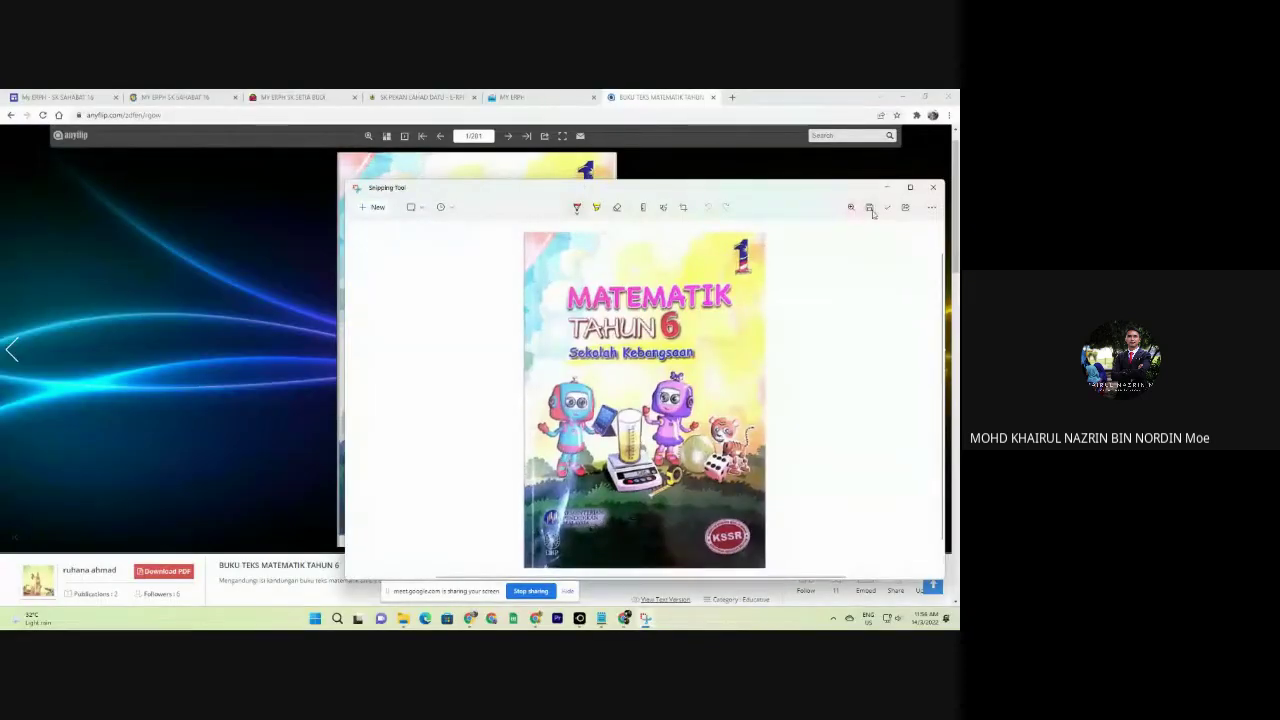
pyautogui.click(869, 207)
pyautogui.click(740, 432)
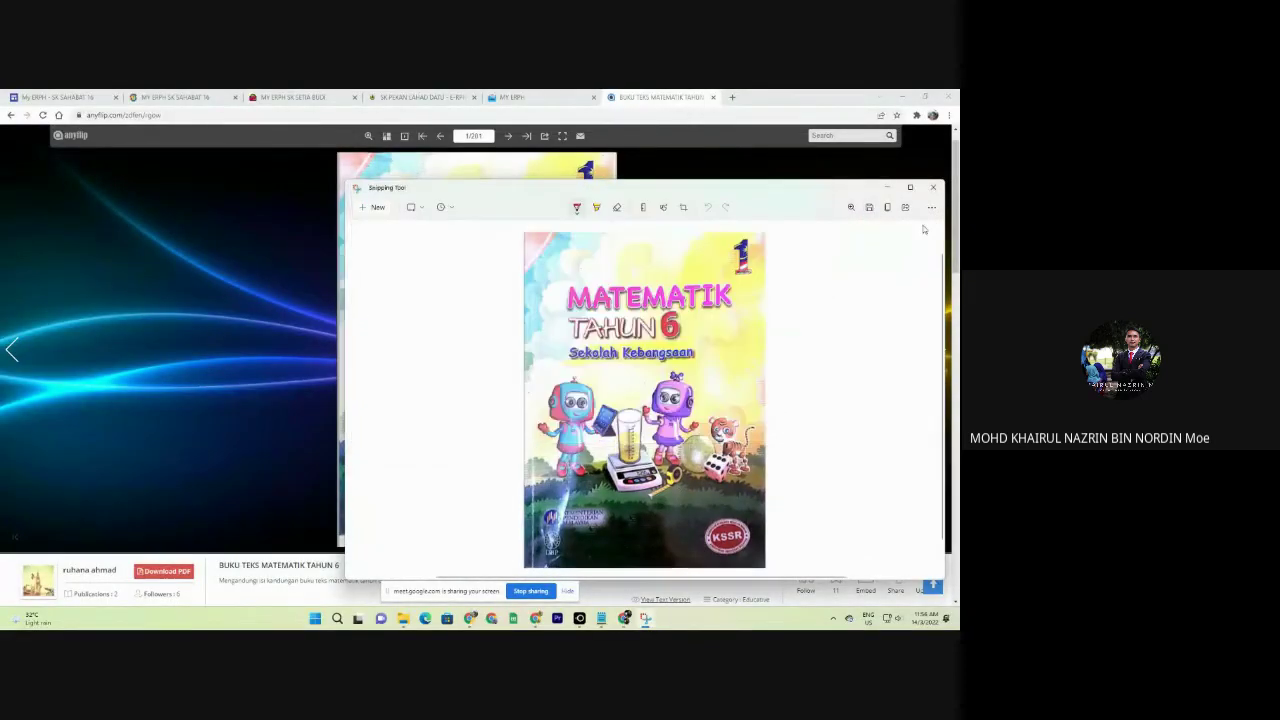
pyautogui.click(891, 188)
pyautogui.click(295, 97)
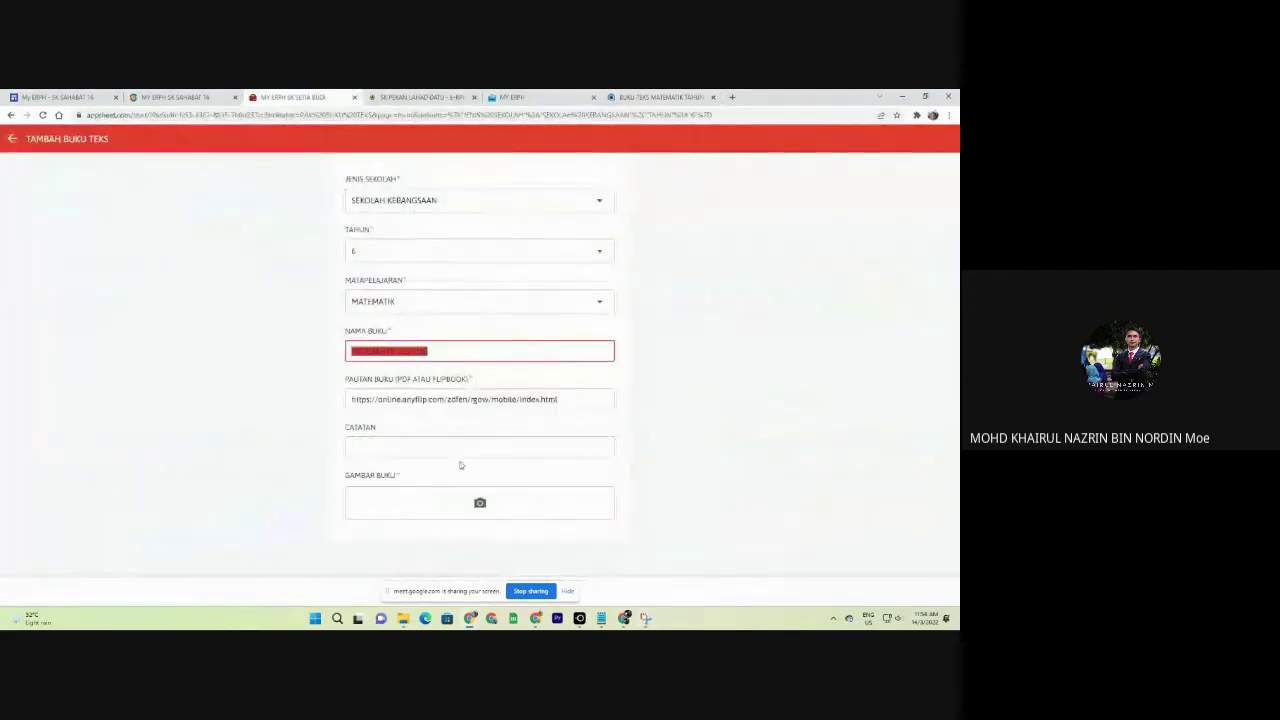
# Attach the saved cover image to GAMBAR BUKU and save the MATEMATIK TESTING entry.
pyautogui.click(482, 501)
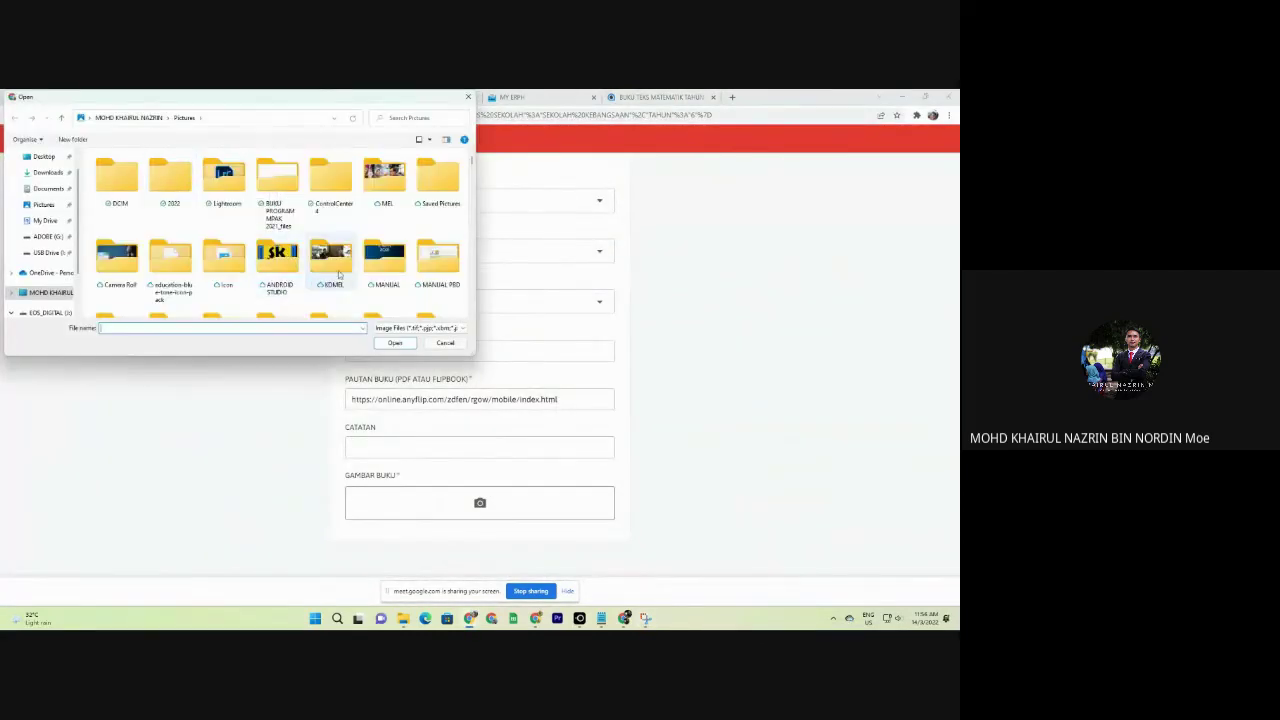
pyautogui.doubleClick(384, 262)
pyautogui.scroll(-3, 590, 543)
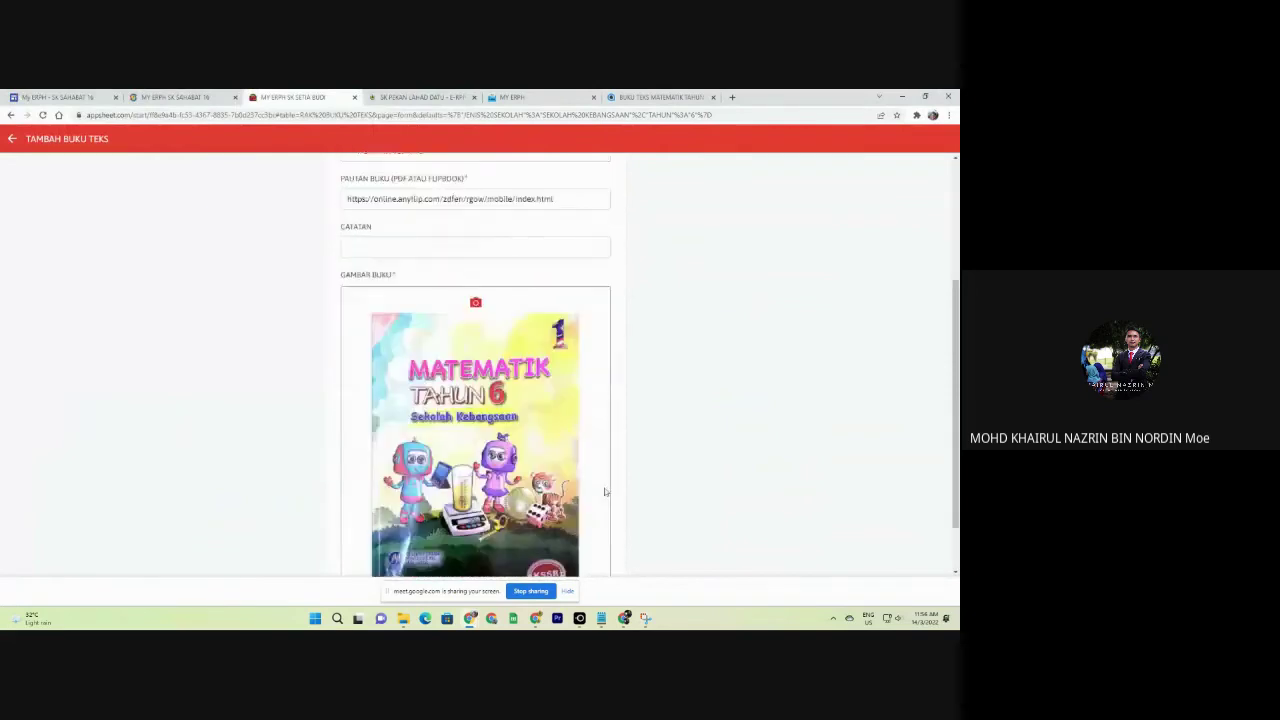
pyautogui.click(567, 591)
pyautogui.click(565, 593)
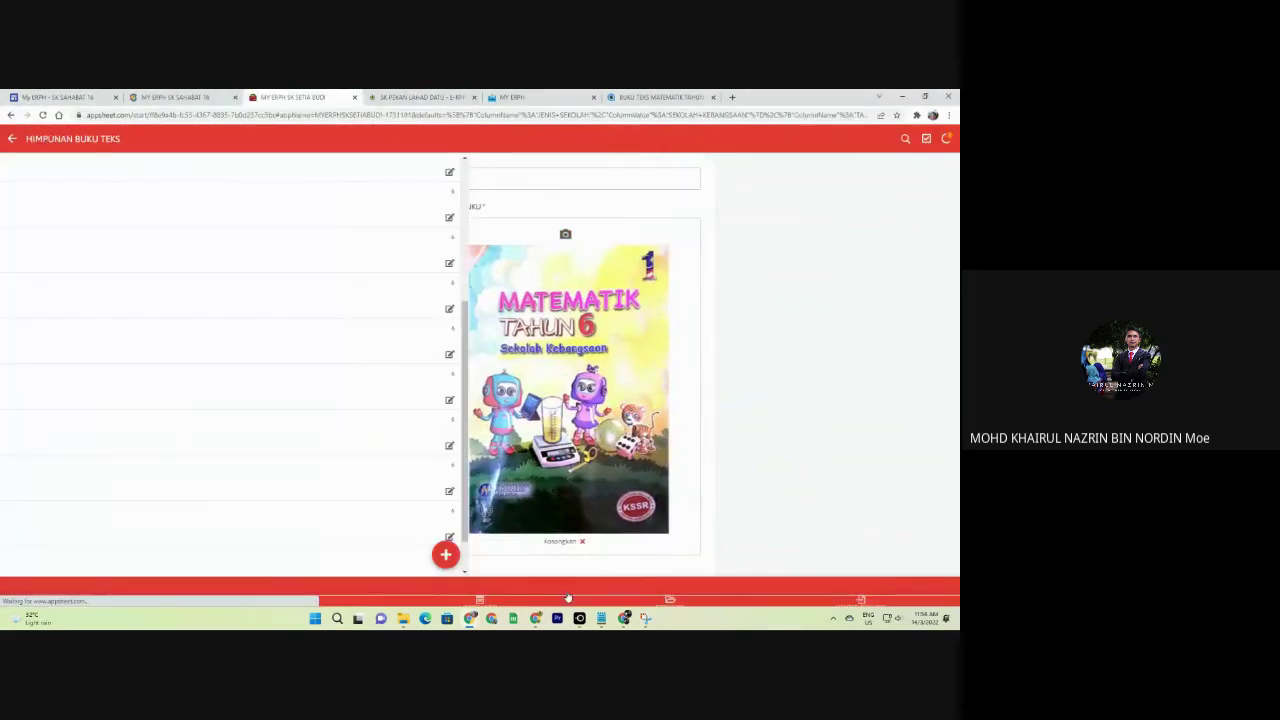
pyautogui.scroll(-5, 108, 412)
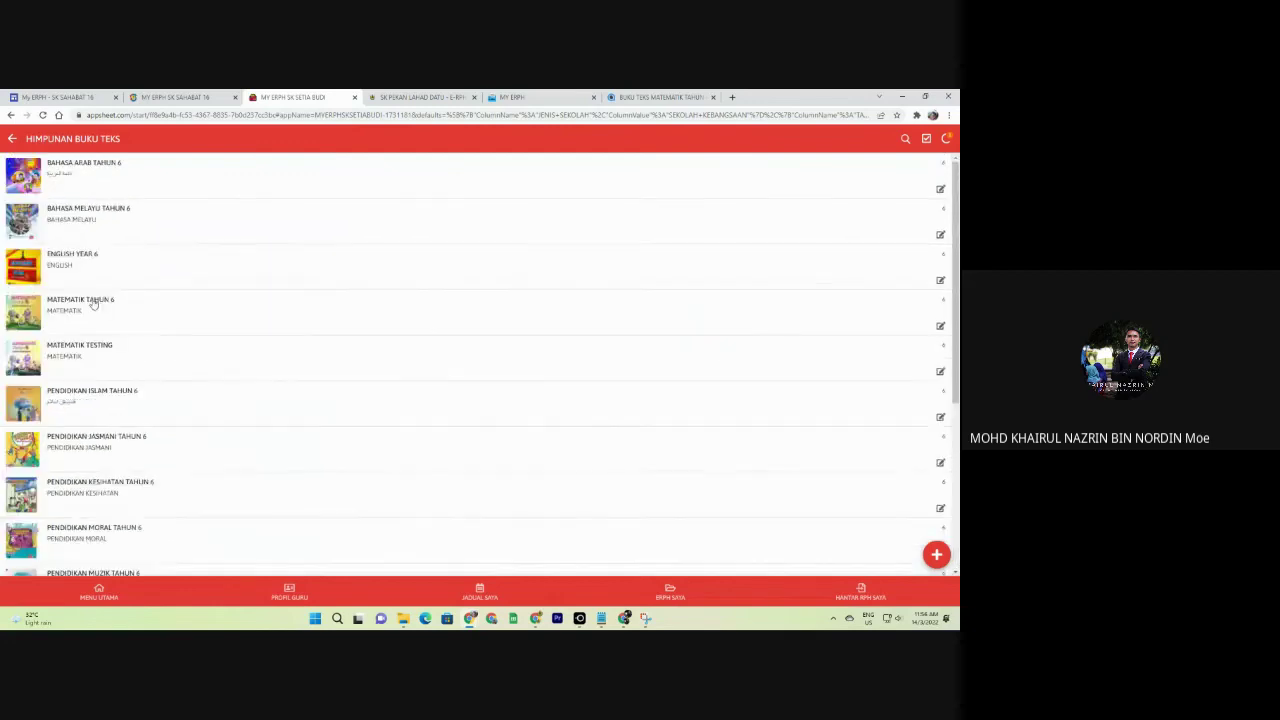
pyautogui.scroll(6, 140, 477)
pyautogui.scroll(-2, 83, 460)
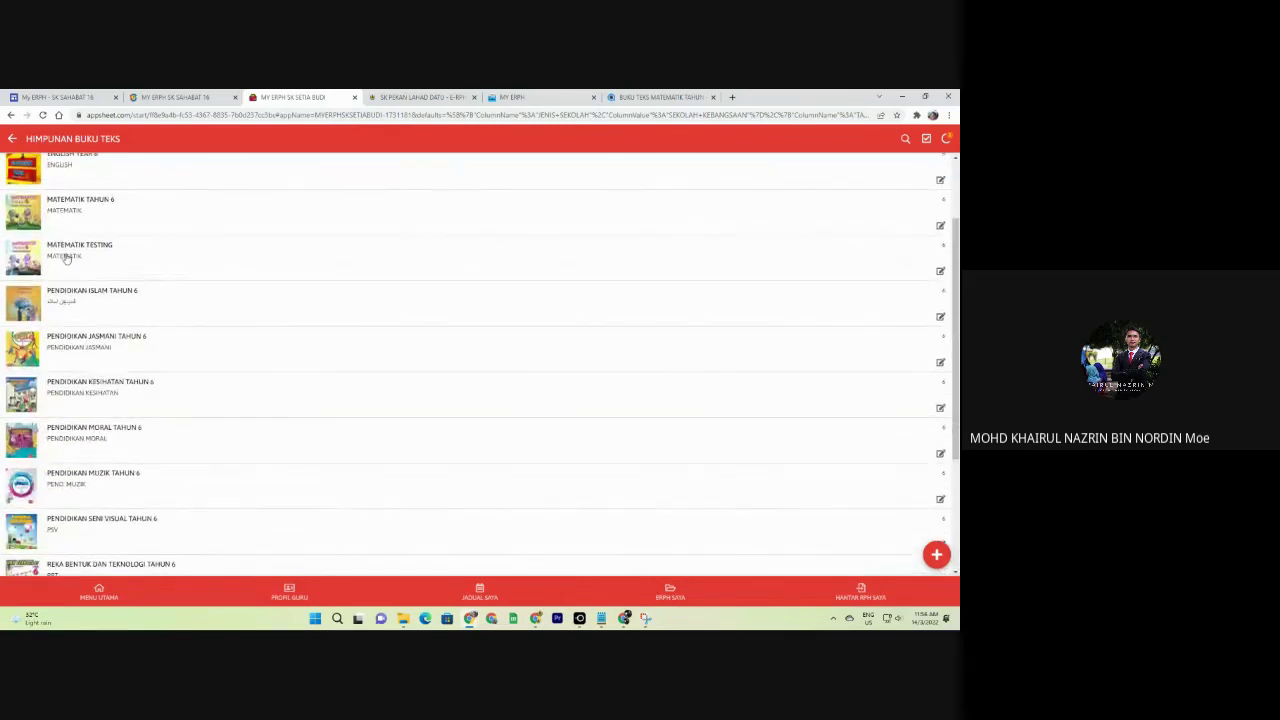
# Open MATEMATIK TESTING's flipbook, page to the PENDAHULUAN pages, and close it.
pyautogui.click(36, 259)
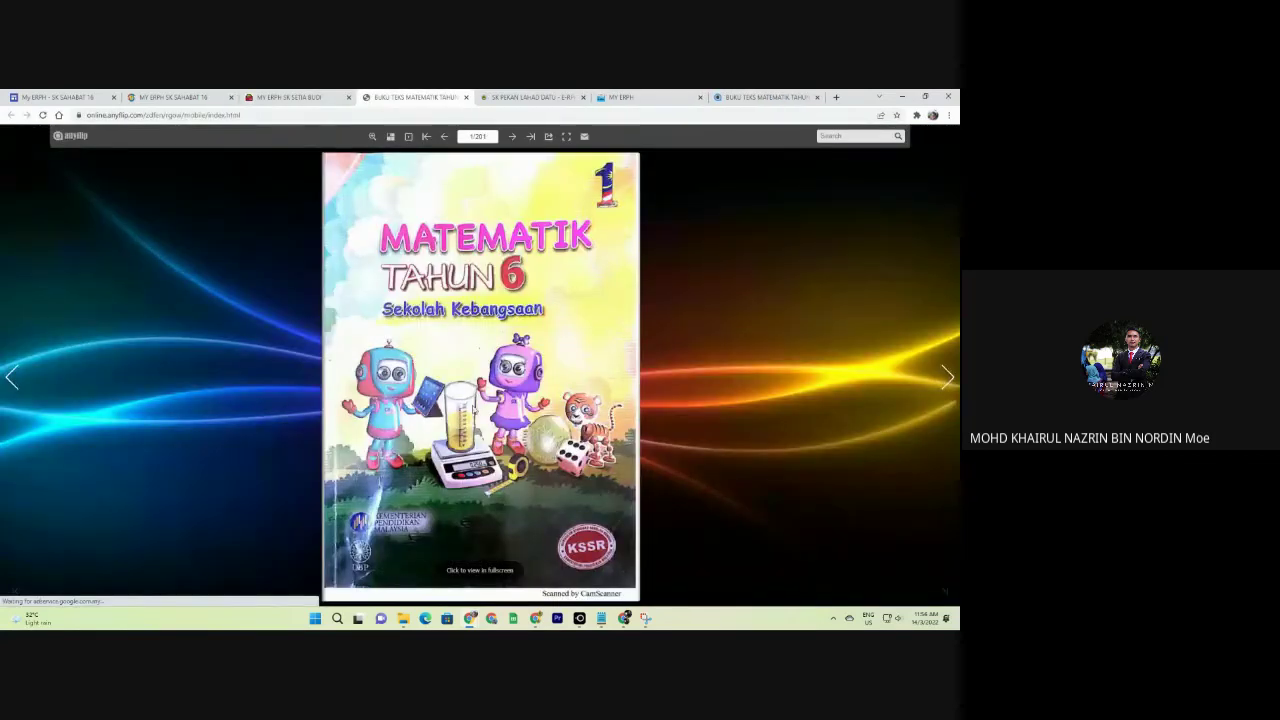
pyautogui.click(450, 334)
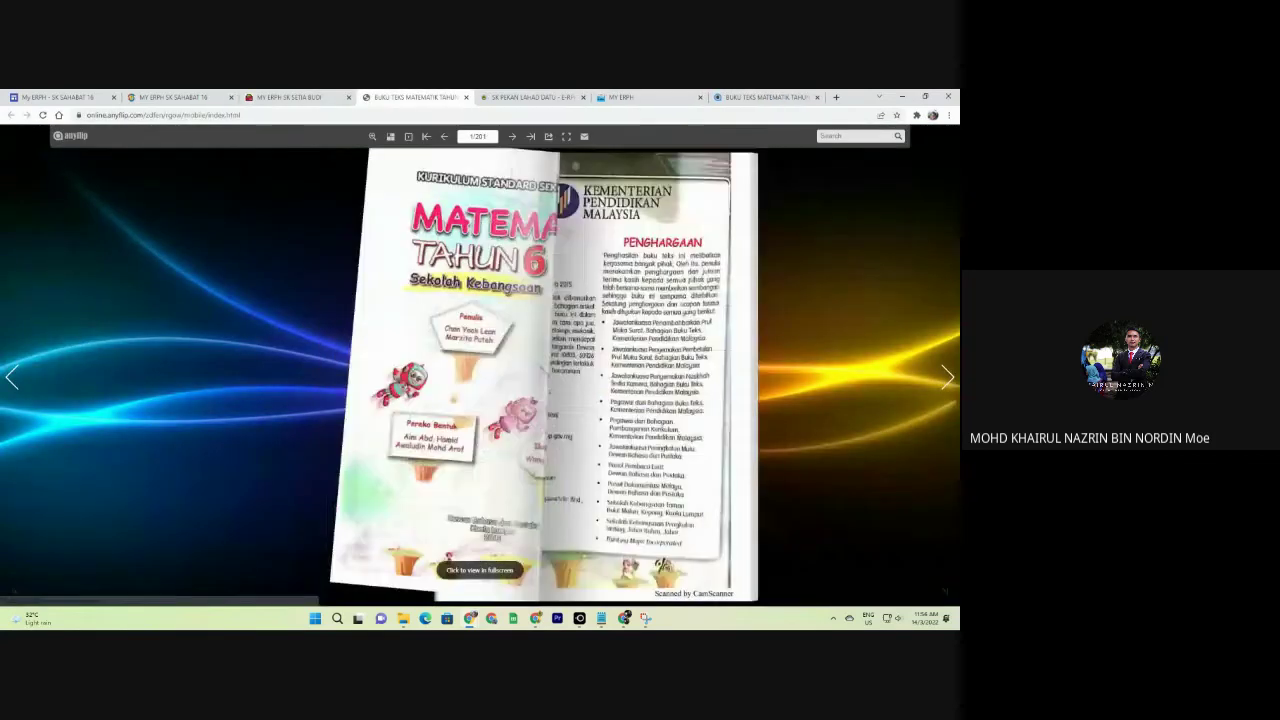
pyautogui.click(540, 342)
pyautogui.press('Right')
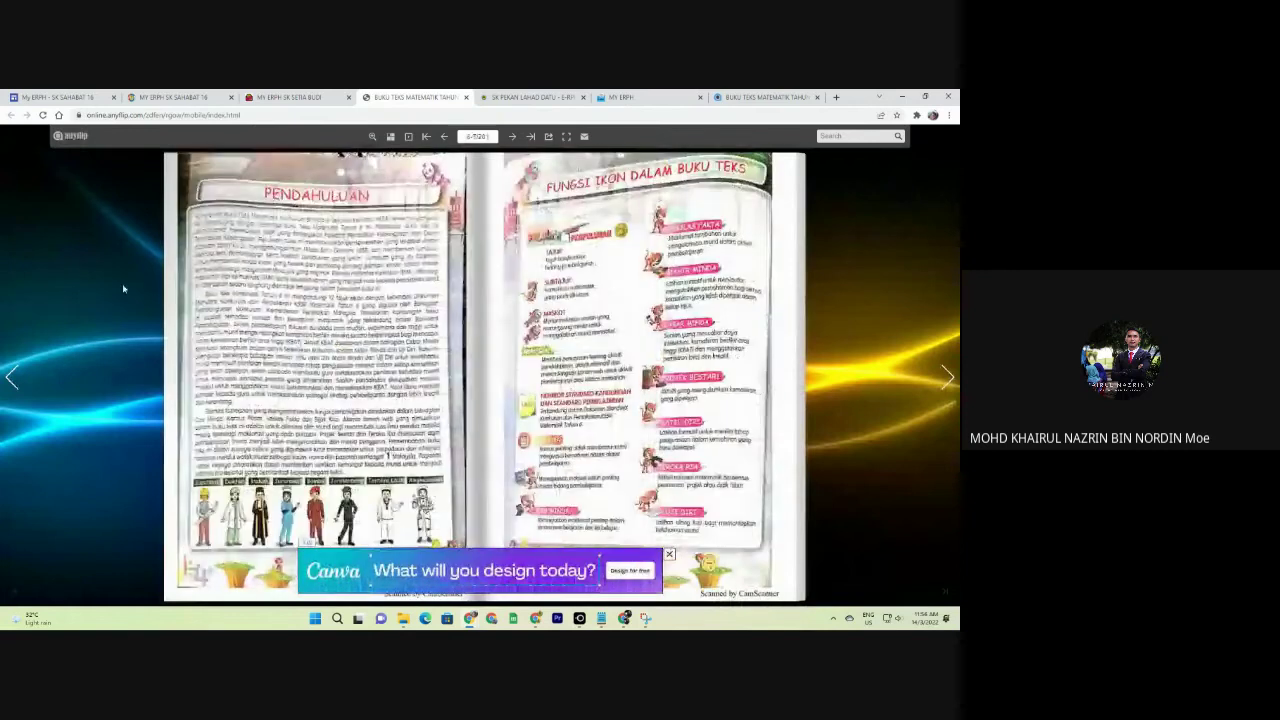
pyautogui.click(466, 97)
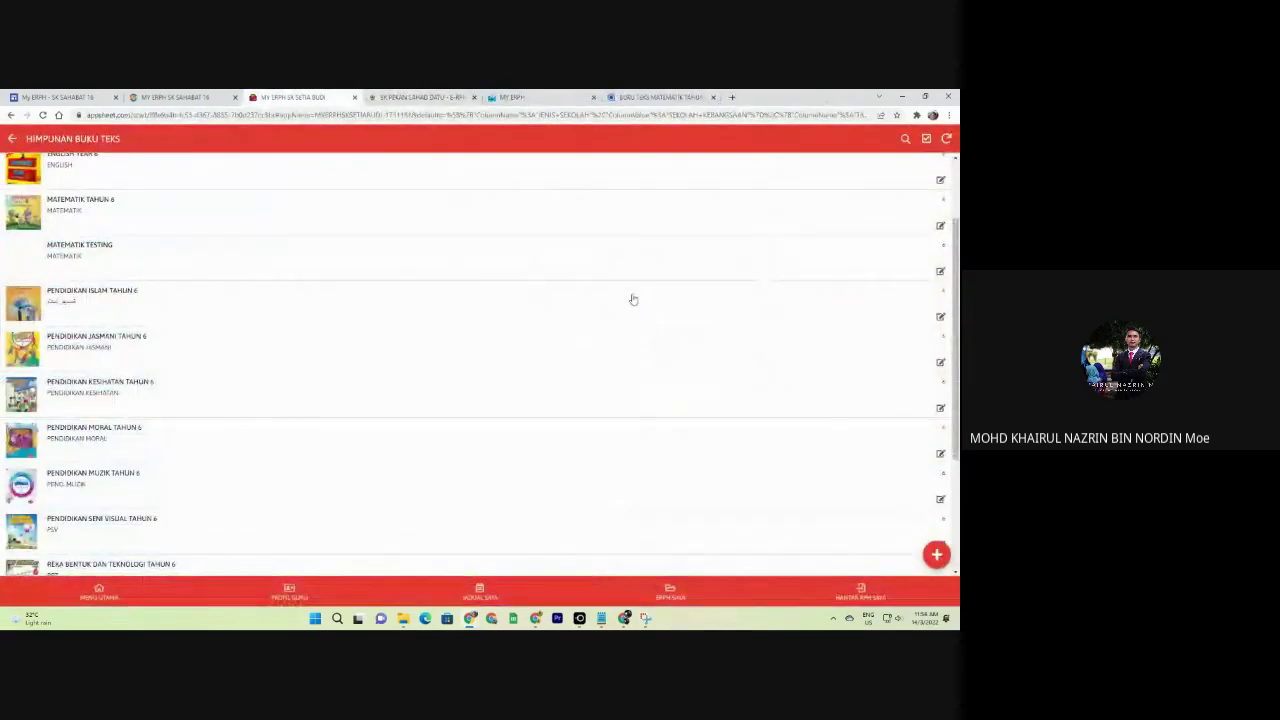
# Reopen the flipbook briefly, then open the MATEMATIK TESTING entry for editing.
pyautogui.click(813, 265)
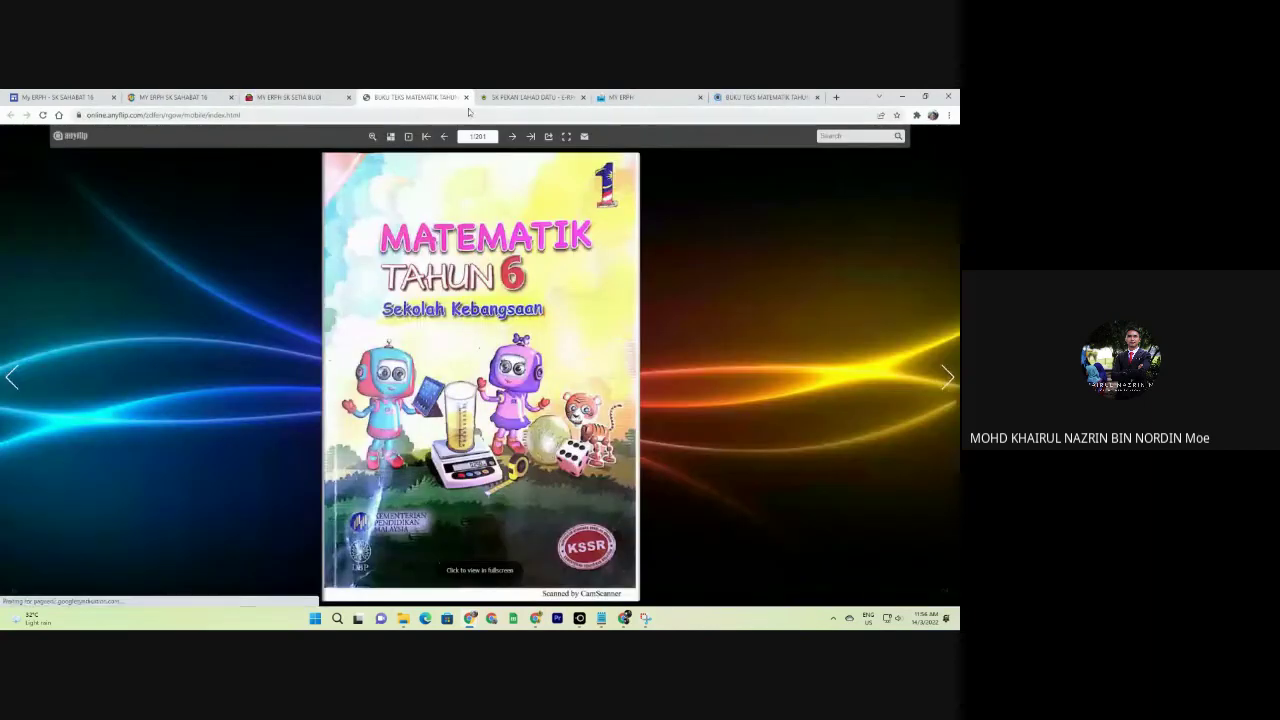
pyautogui.click(466, 97)
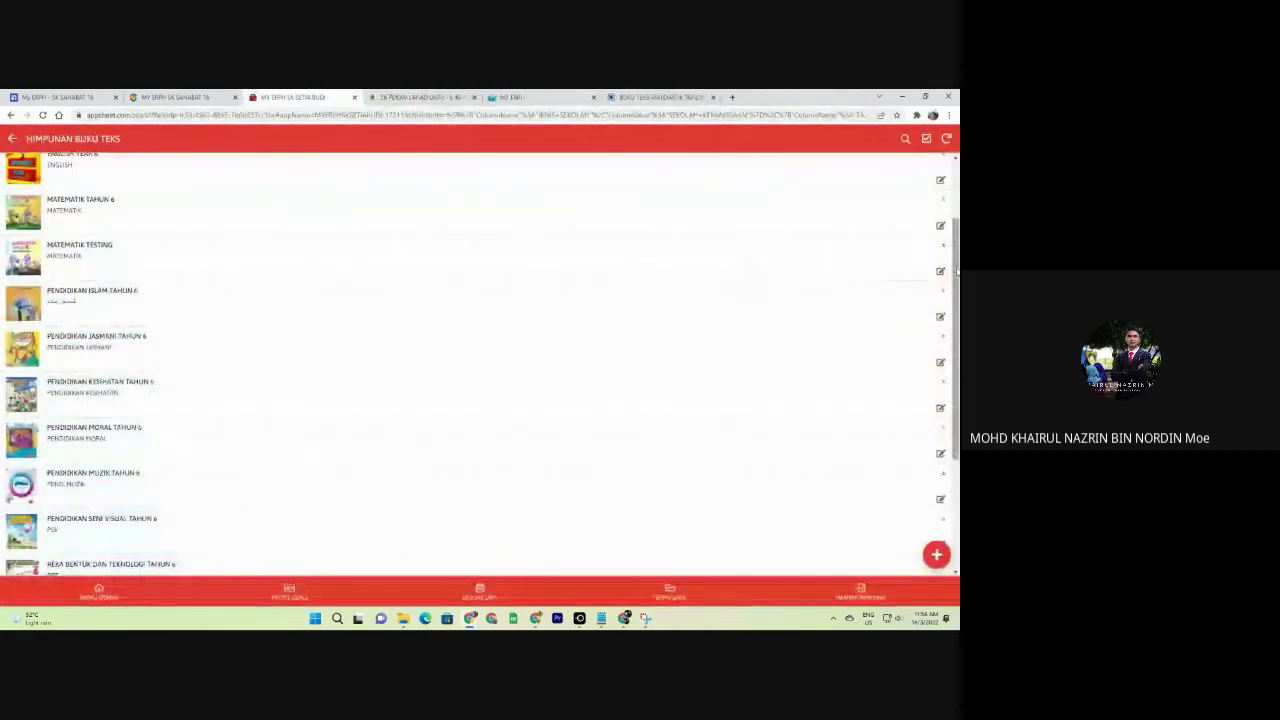
pyautogui.click(940, 270)
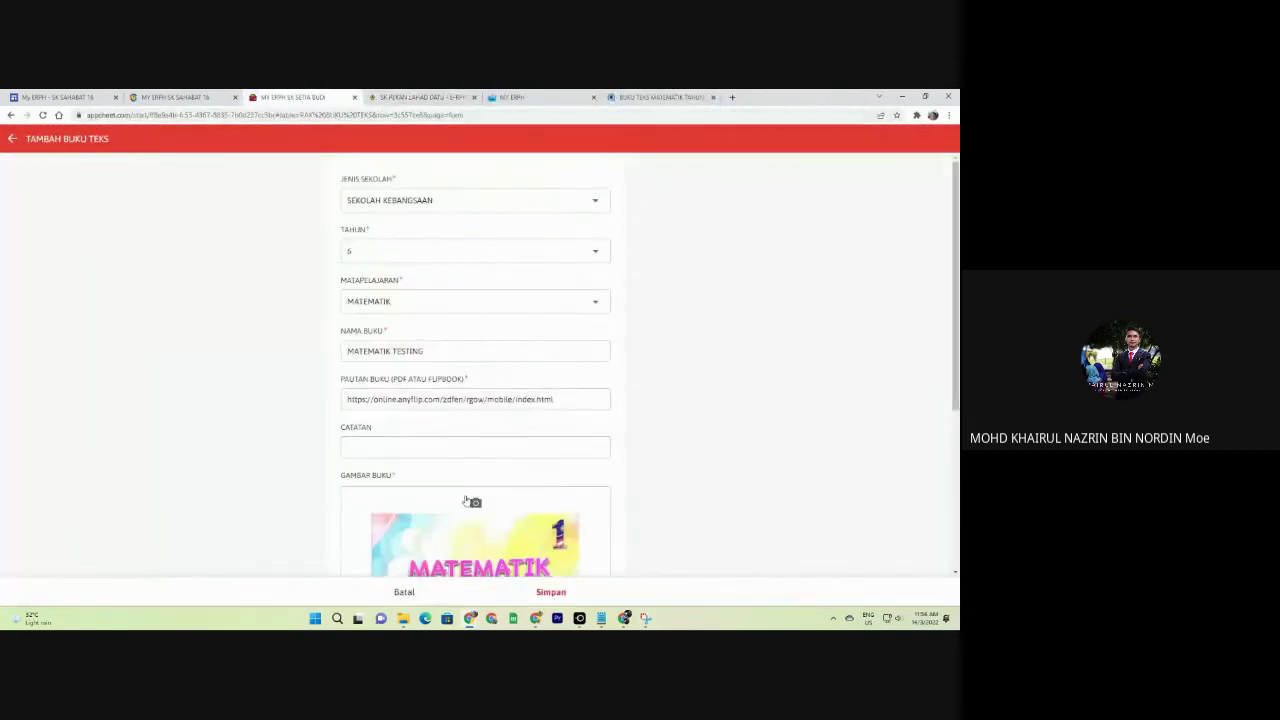
# Leave the edit form, select MATEMATIK TESTING, and confirm its deletion with PADAM.
pyautogui.click(404, 592)
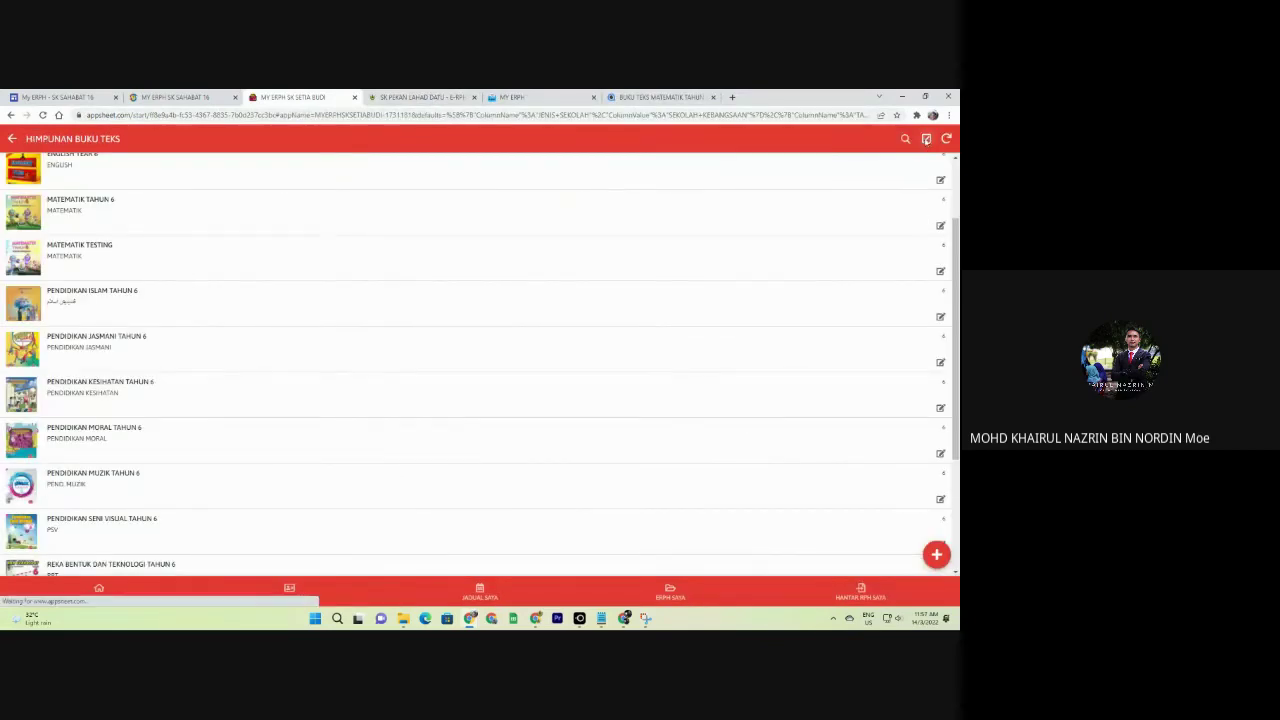
pyautogui.click(926, 139)
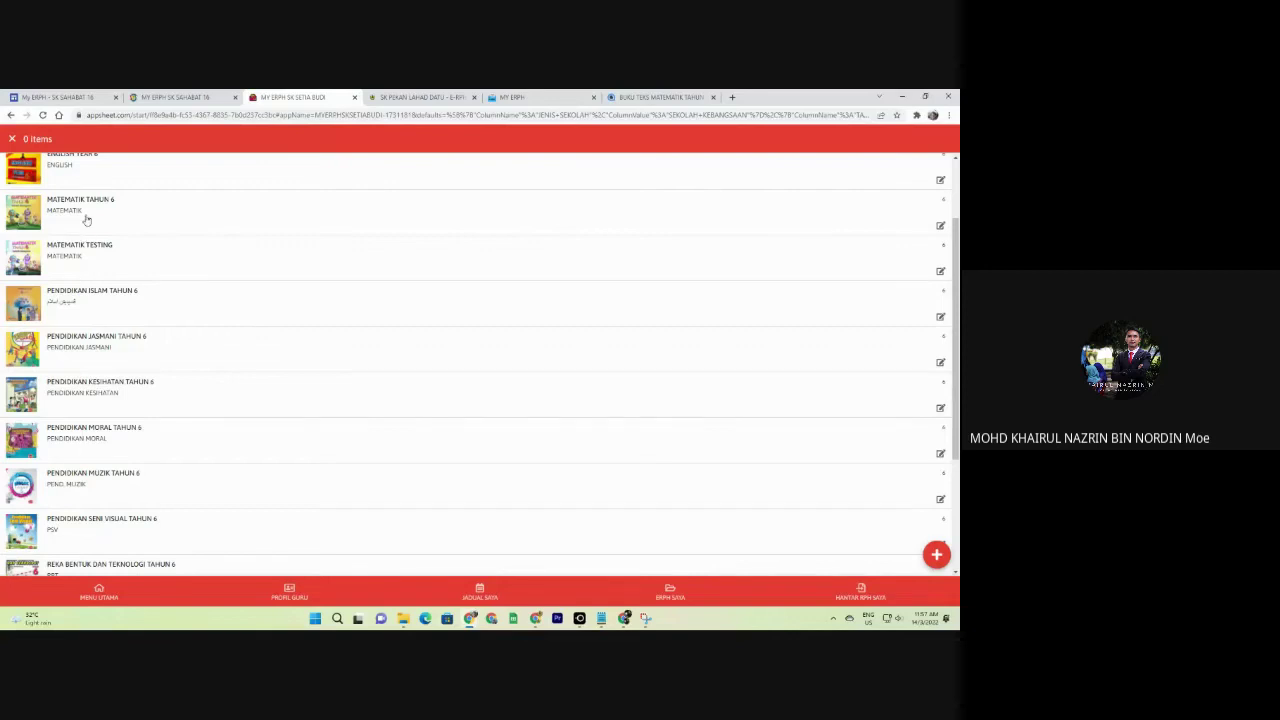
pyautogui.click(74, 270)
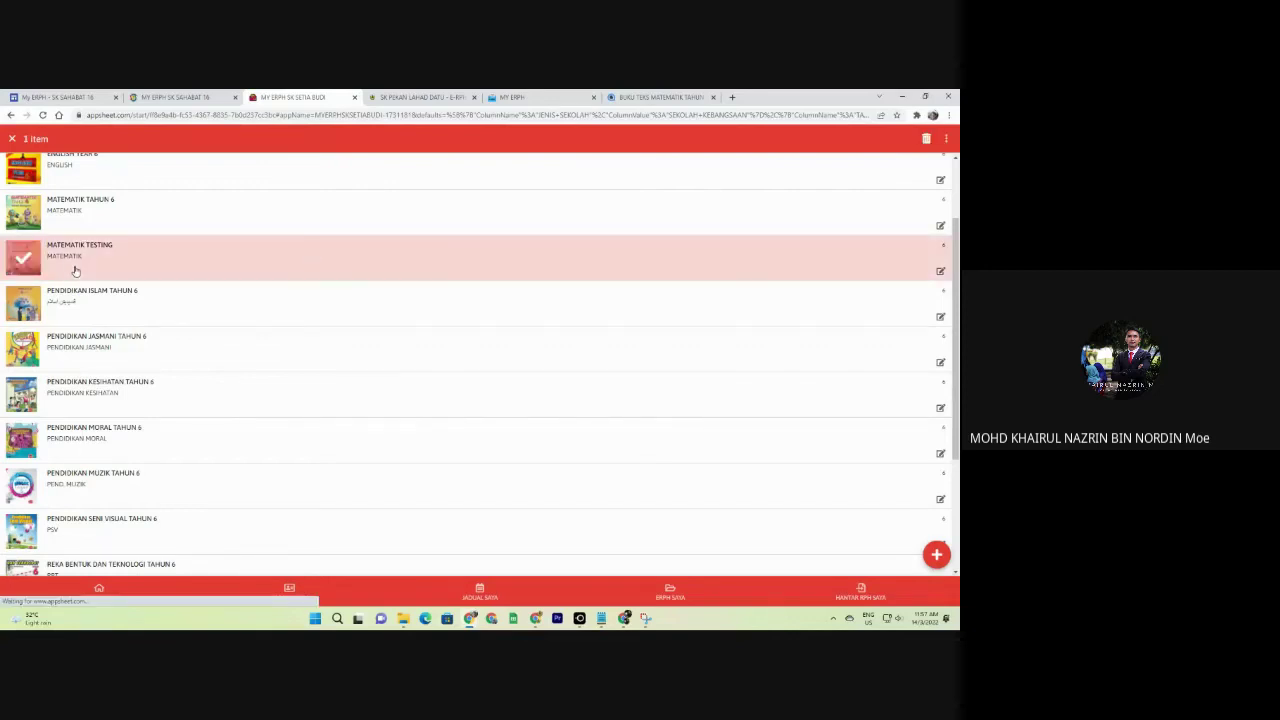
pyautogui.click(926, 139)
pyautogui.click(548, 377)
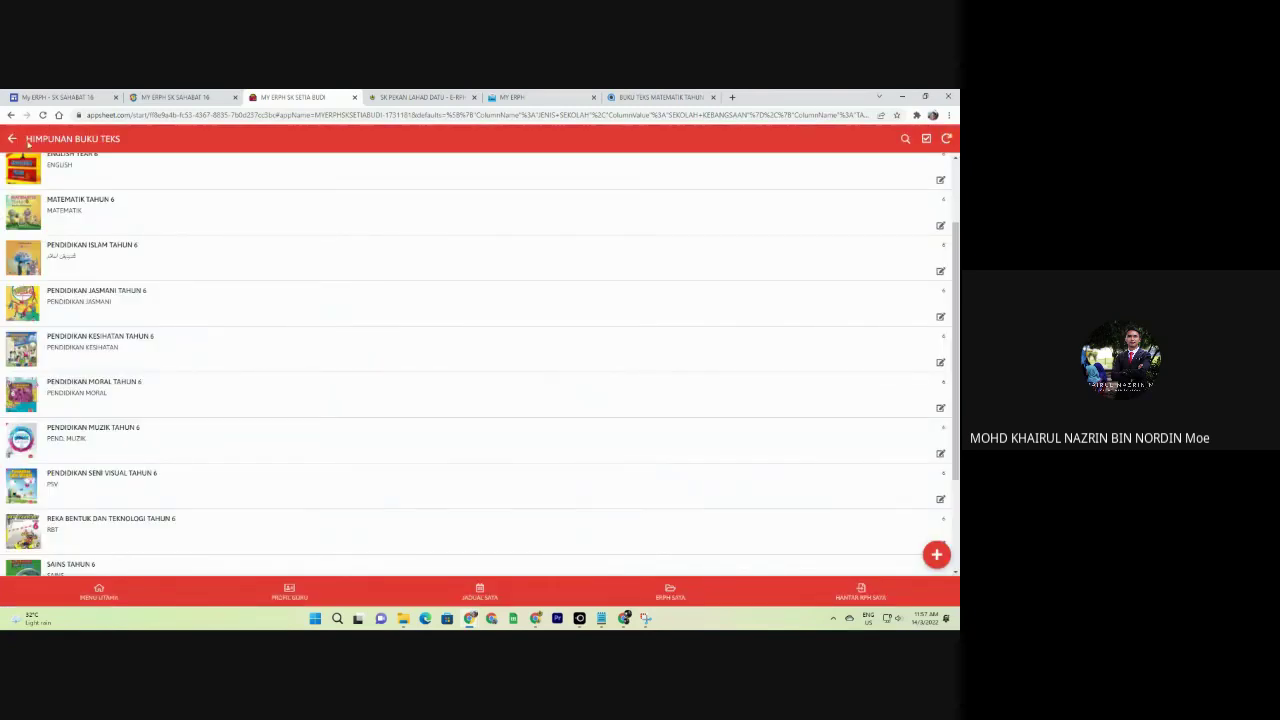
pyautogui.scroll(2, 100, 315)
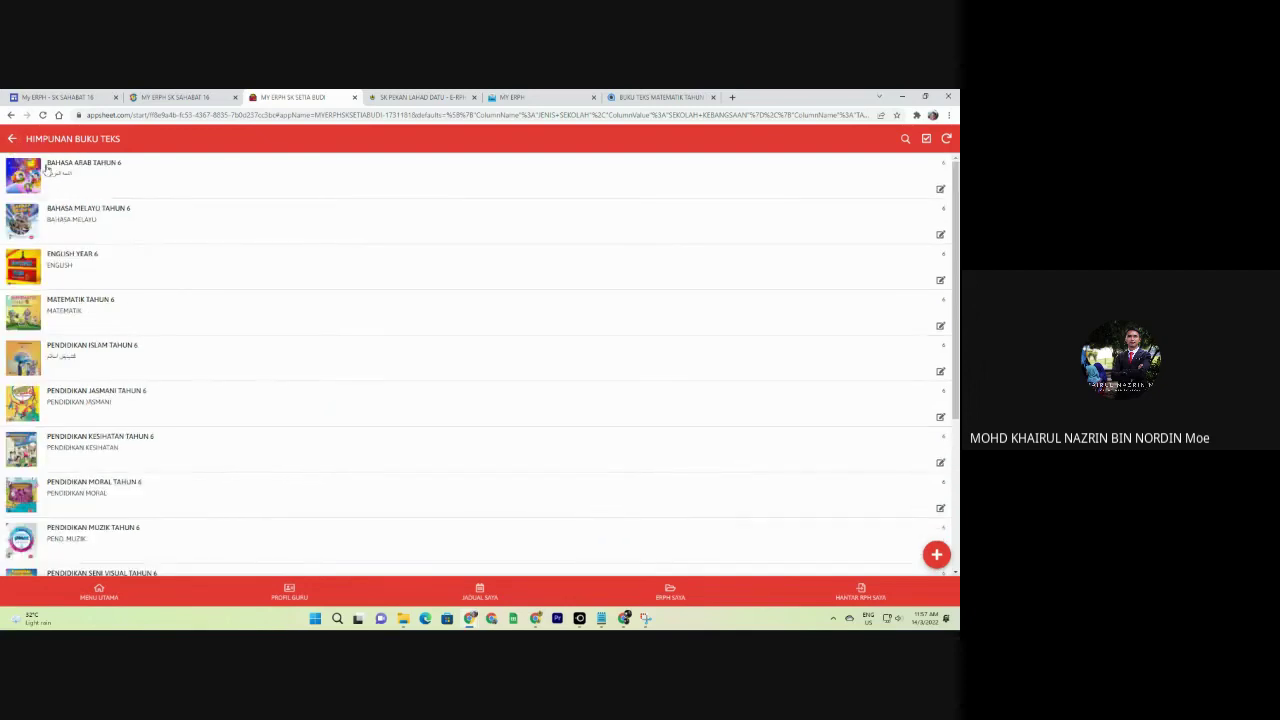
# Leave the Tahun 6 textbook list and browse the Tahun 5 textbook list.
pyautogui.click(14, 140)
pyautogui.click(60, 257)
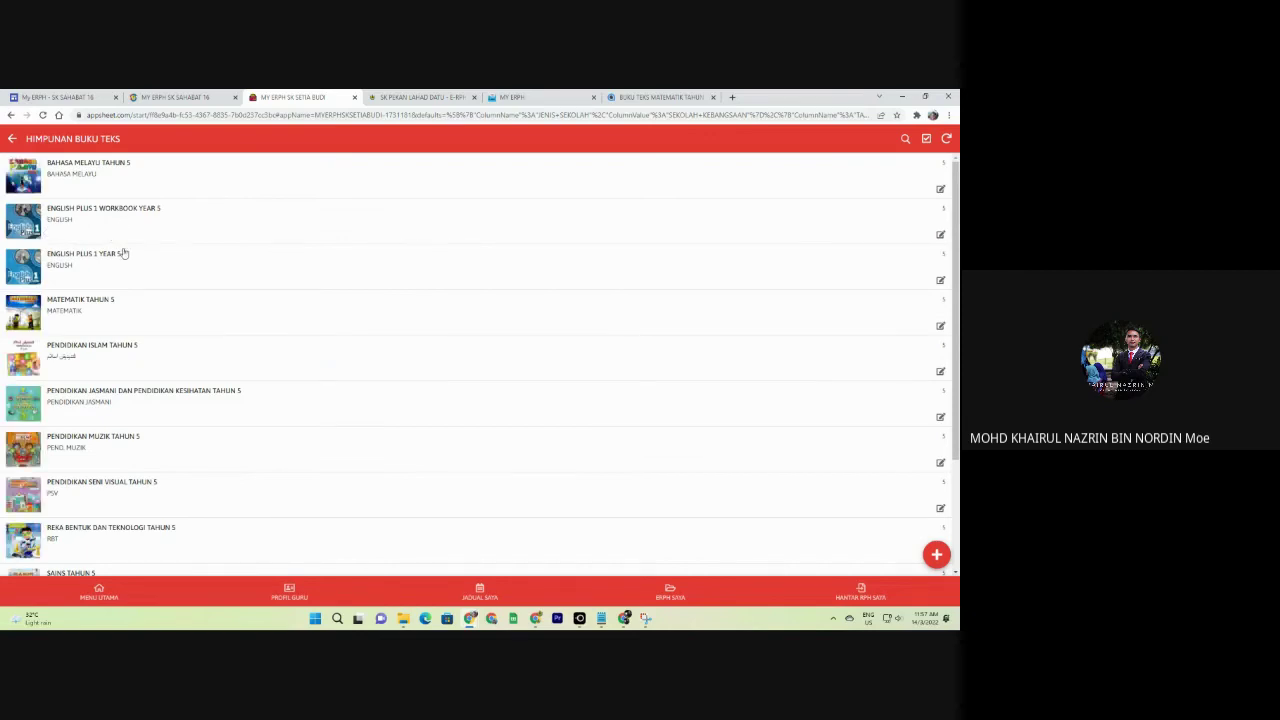
pyautogui.scroll(-3, 245, 440)
pyautogui.scroll(3, 137, 500)
# Return to MENU UTAMA and open the MENU GURU KELAS section.
pyautogui.click(11, 138)
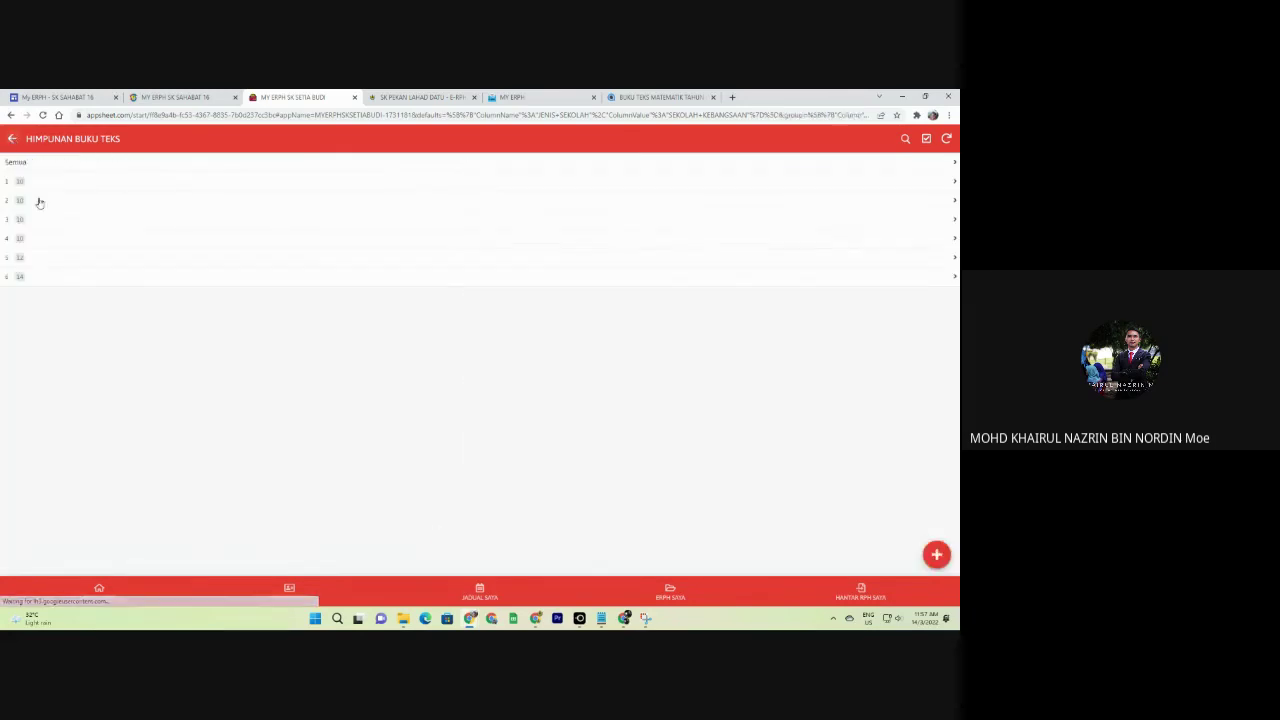
pyautogui.click(11, 138)
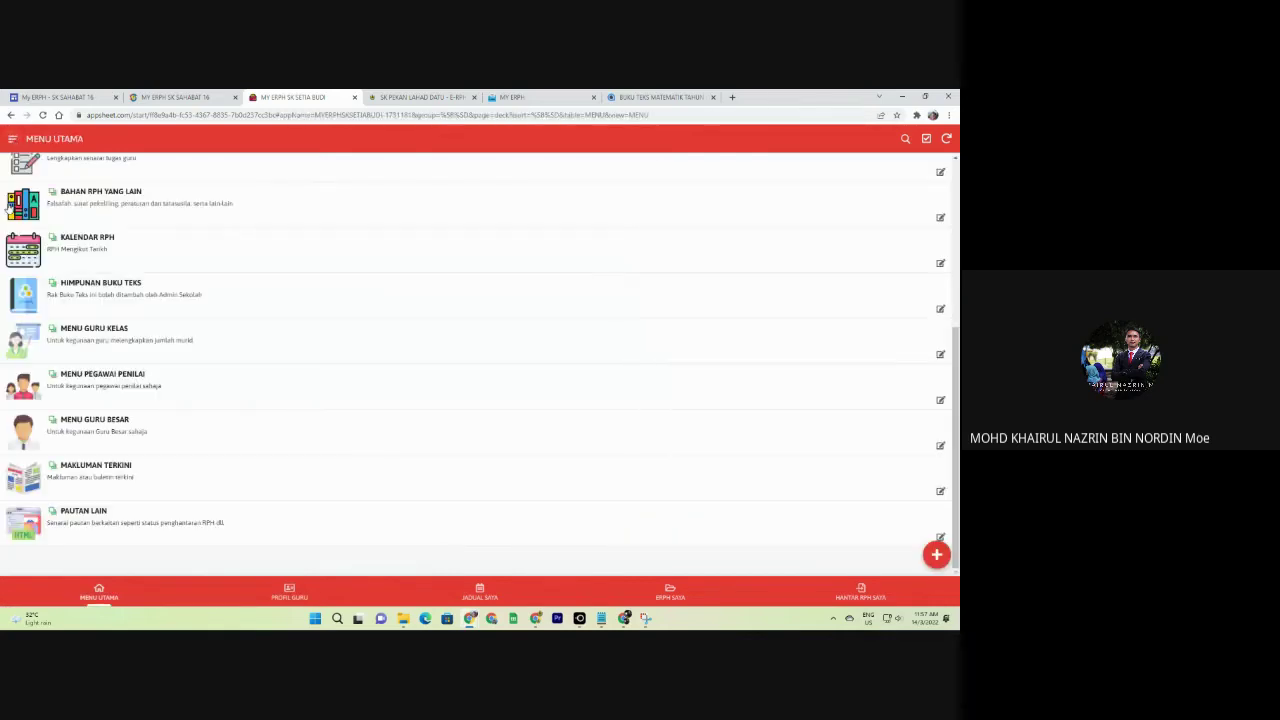
pyautogui.click(98, 343)
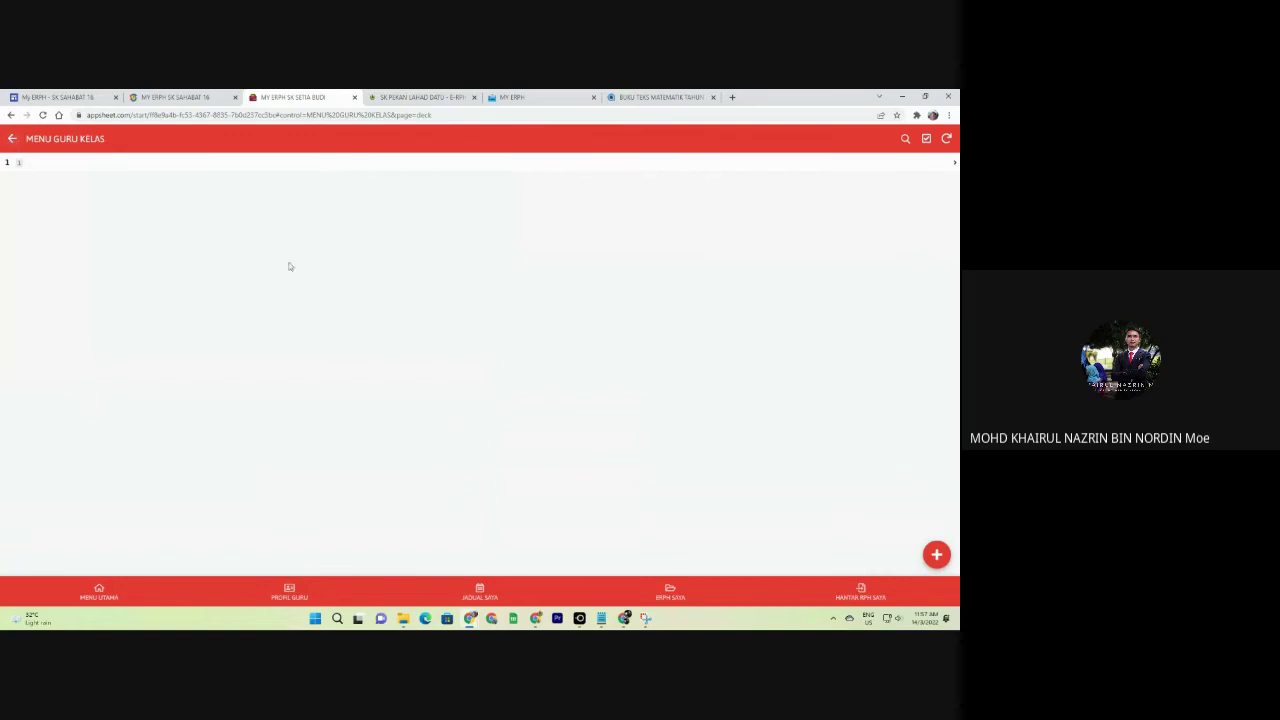
# Start a new DAFTAR KELAS class record, then cancel it without saving.
pyautogui.click(936, 554)
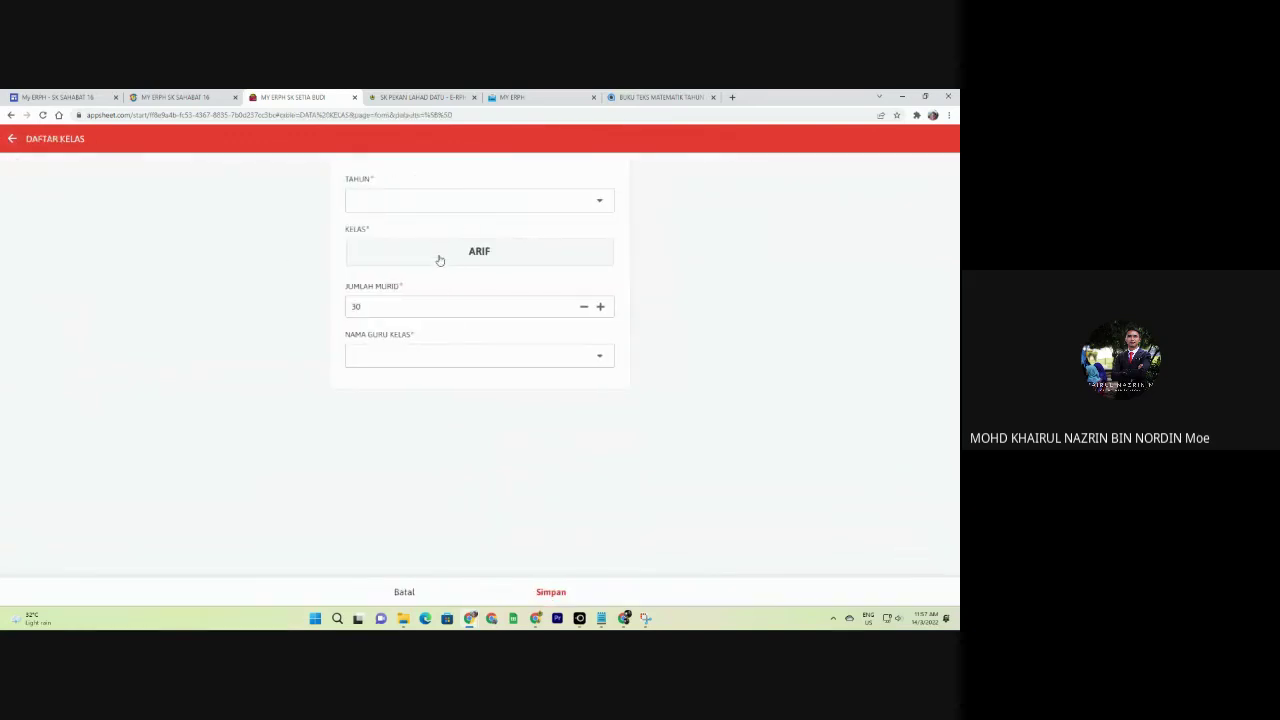
pyautogui.click(11, 138)
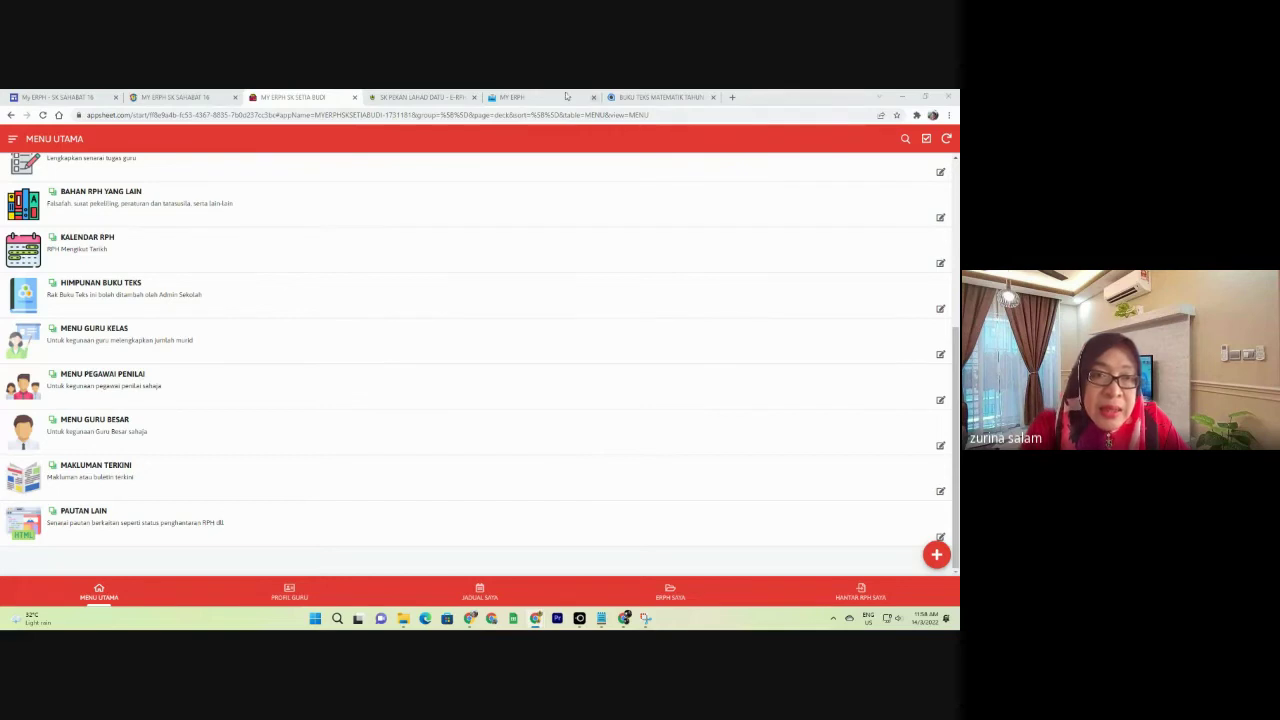
pyautogui.click(420, 97)
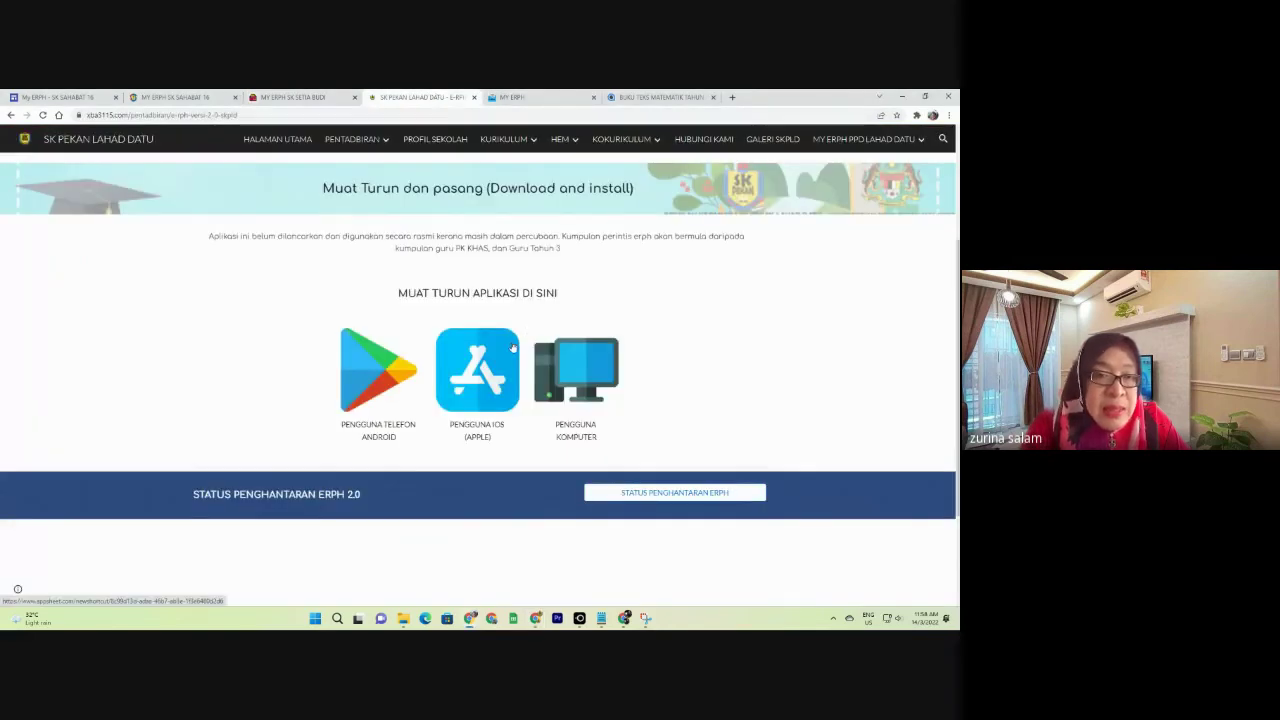
pyautogui.click(300, 97)
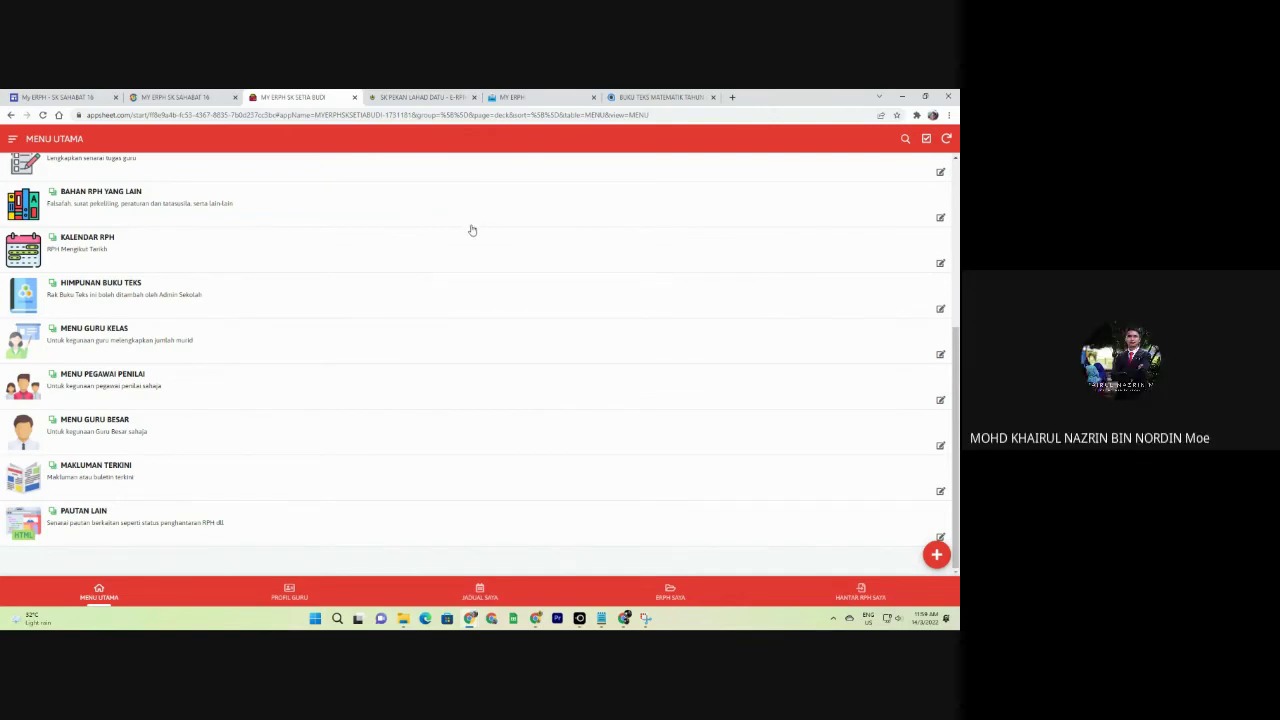
pyautogui.scroll(5, 668, 462)
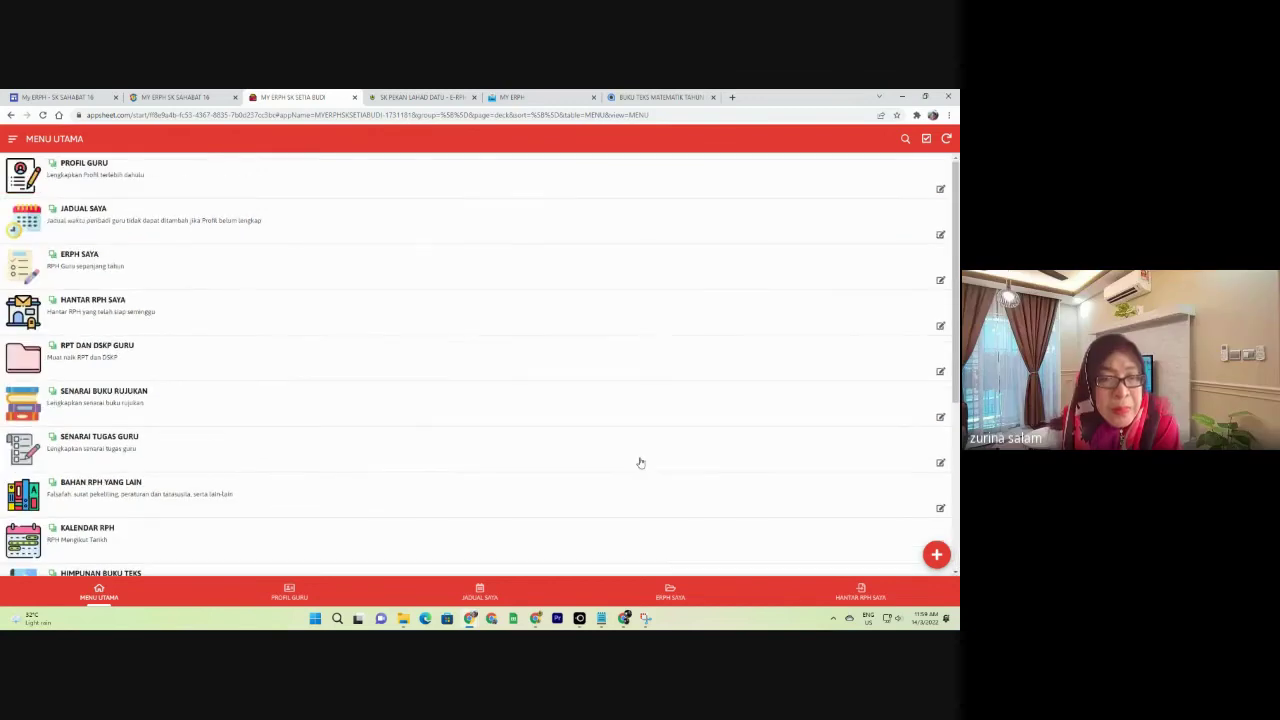
# Switch to the MY ERPH app, glance at the ERPH SAYA list, and return to the main menu.
pyautogui.click(502, 96)
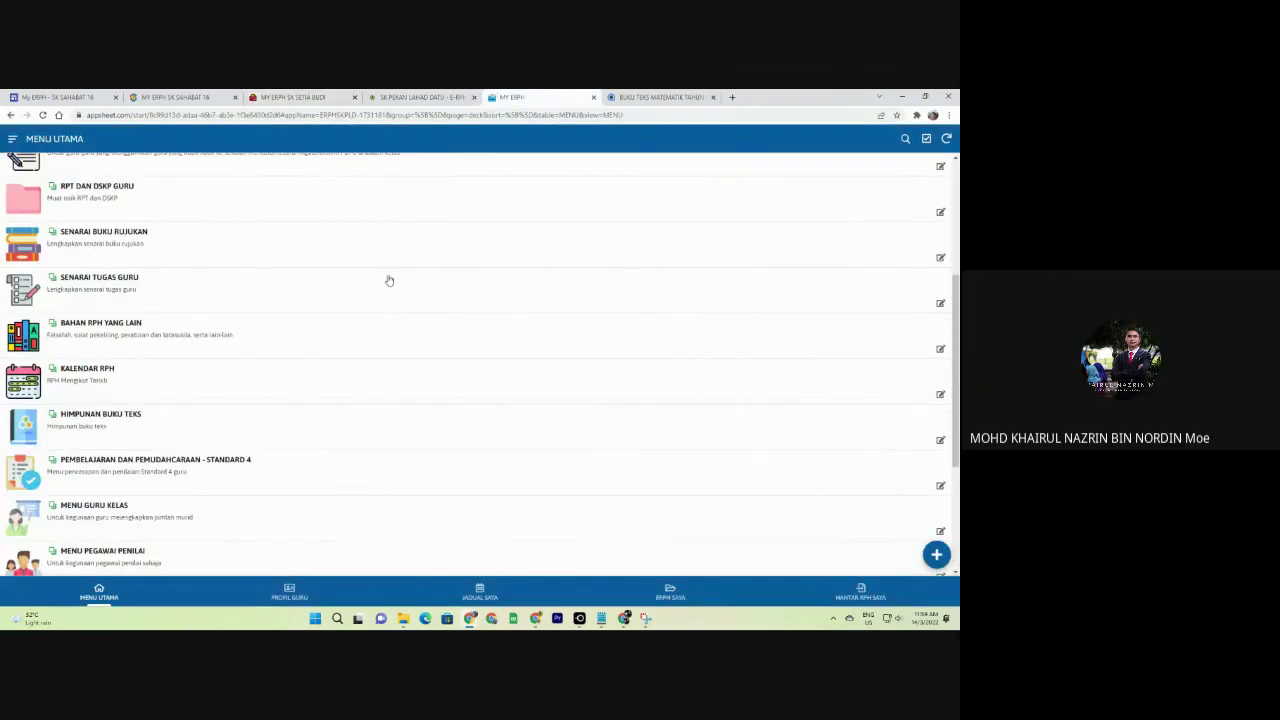
pyautogui.scroll(3, 390, 280)
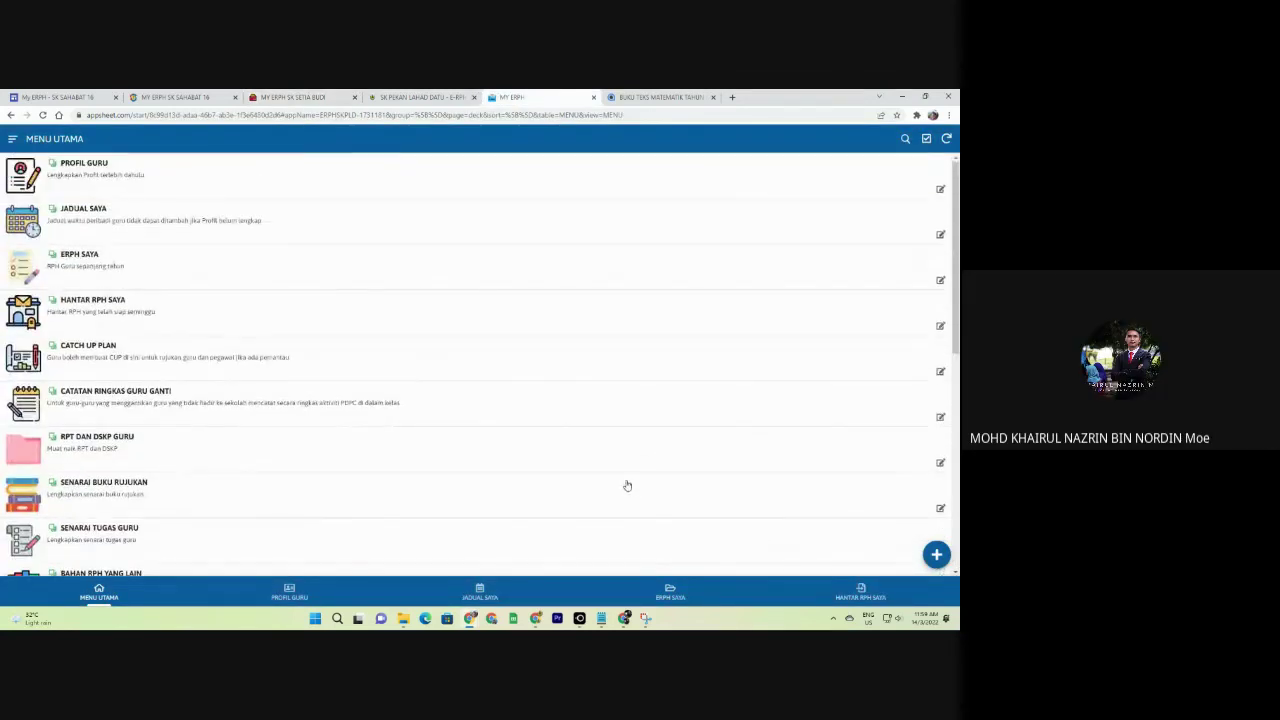
pyautogui.click(668, 596)
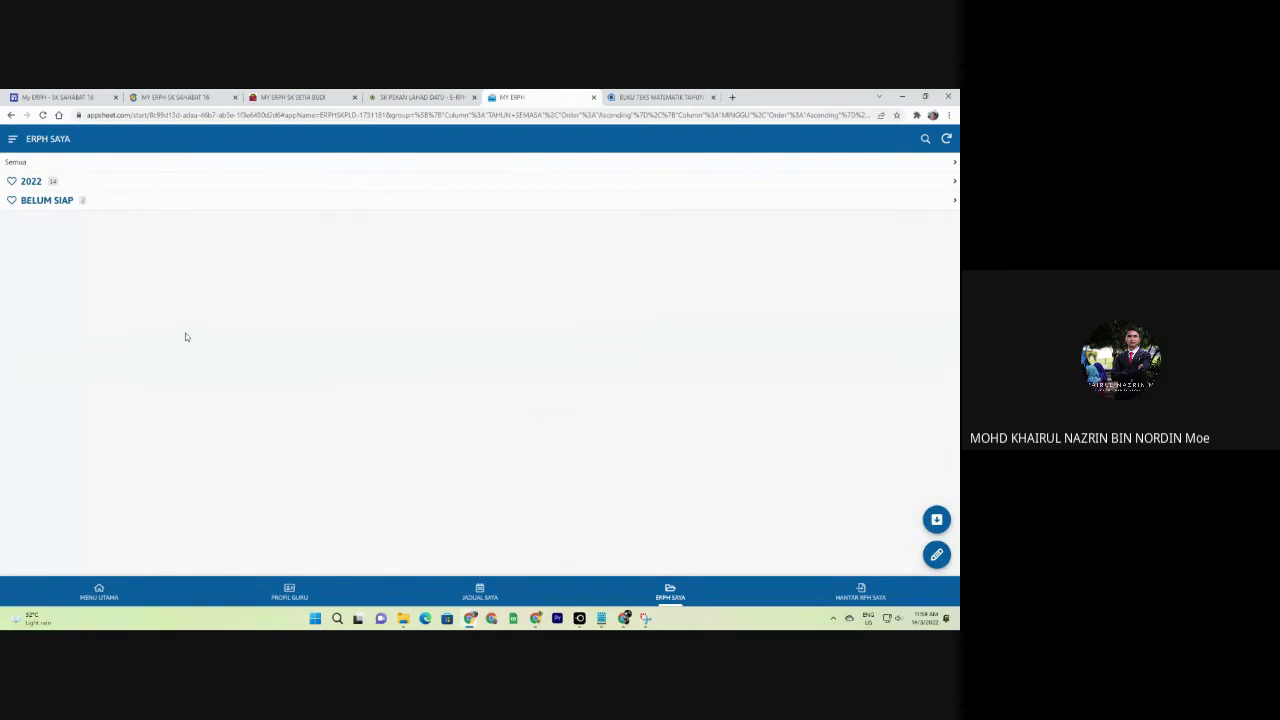
pyautogui.click(80, 598)
pyautogui.scroll(-8, 81, 399)
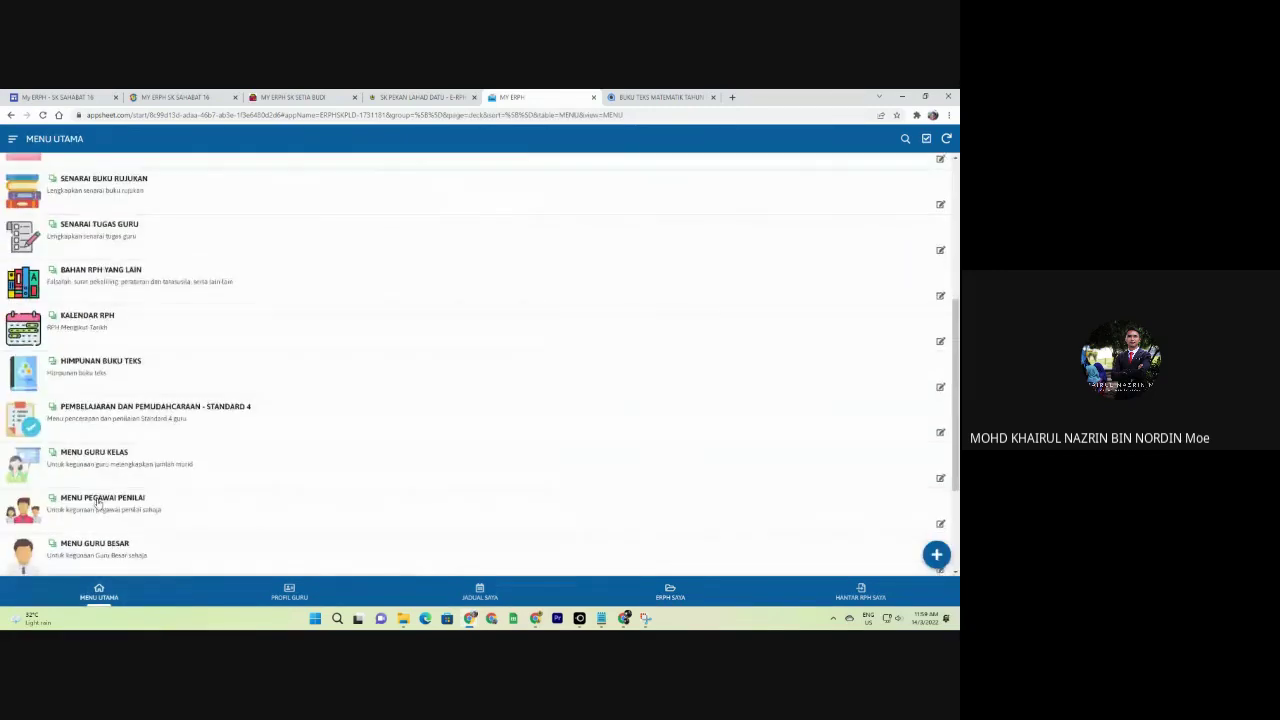
# Go to MENU GURU BESAR > RPH SEMUA GURU > 2022 > PRA SEKOLAH > teacher > MINGGU 47.
pyautogui.click(81, 399)
pyautogui.click(100, 172)
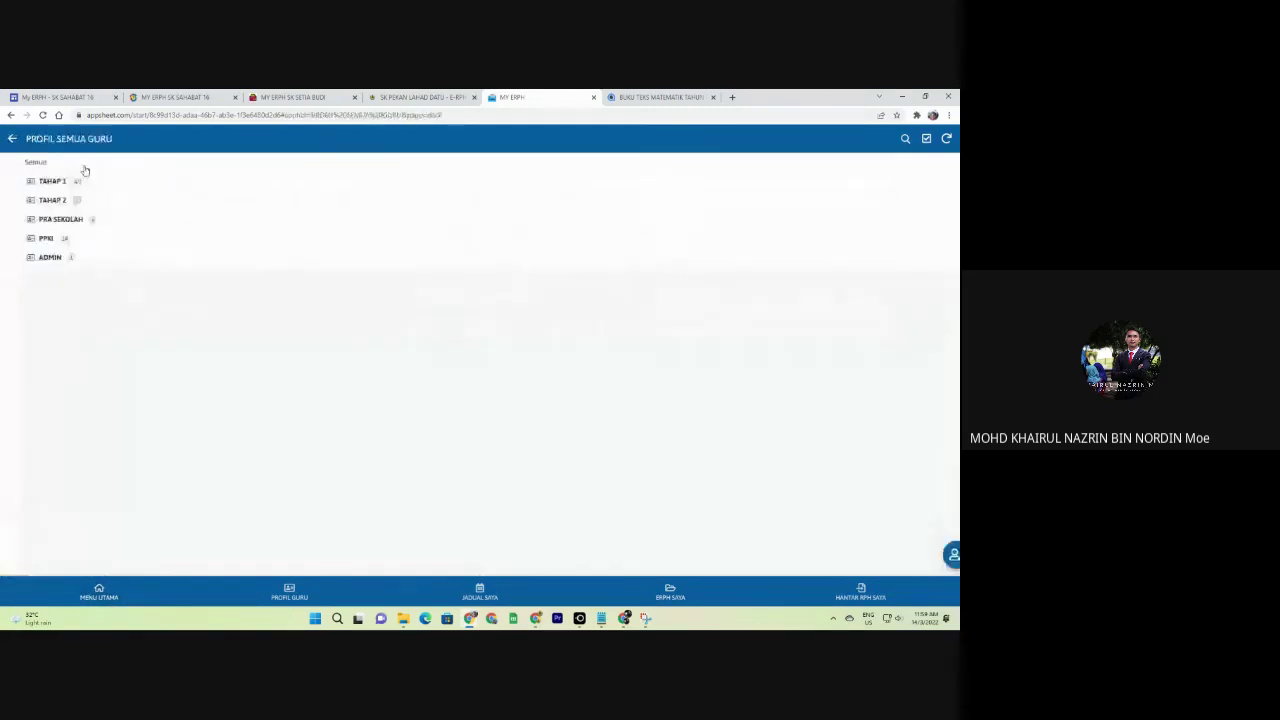
pyautogui.click(22, 138)
pyautogui.click(75, 268)
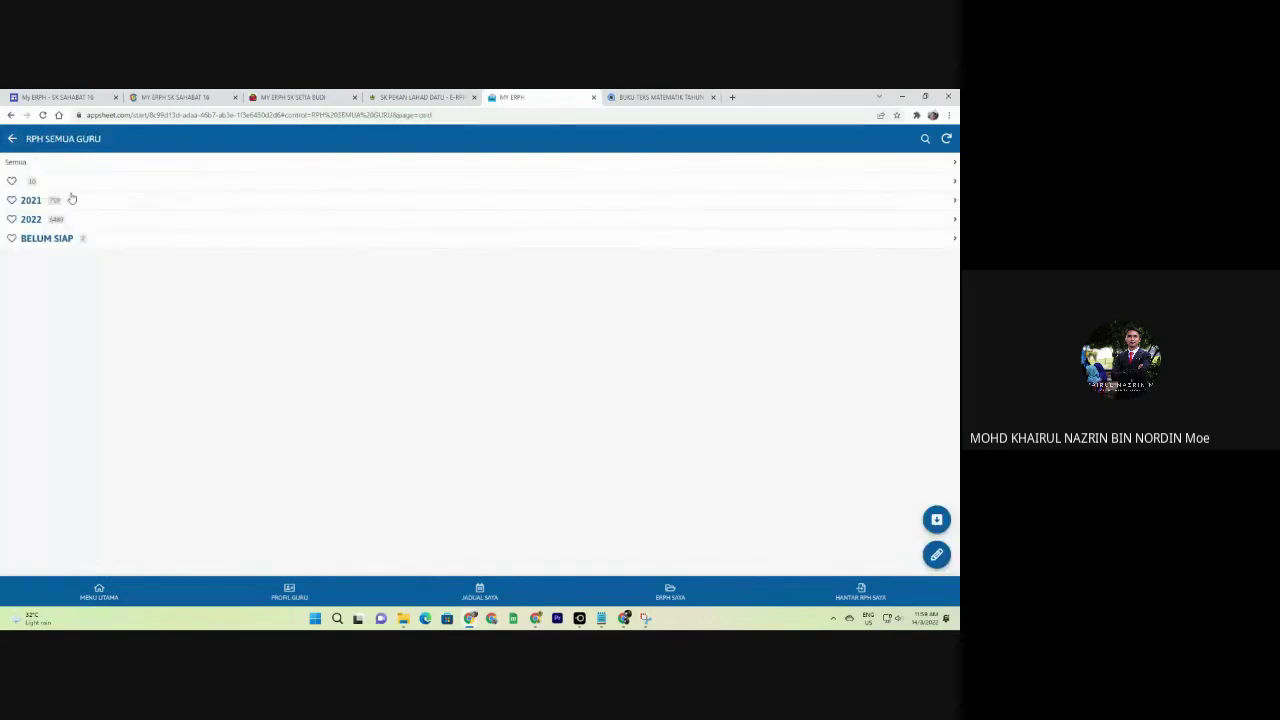
pyautogui.click(47, 216)
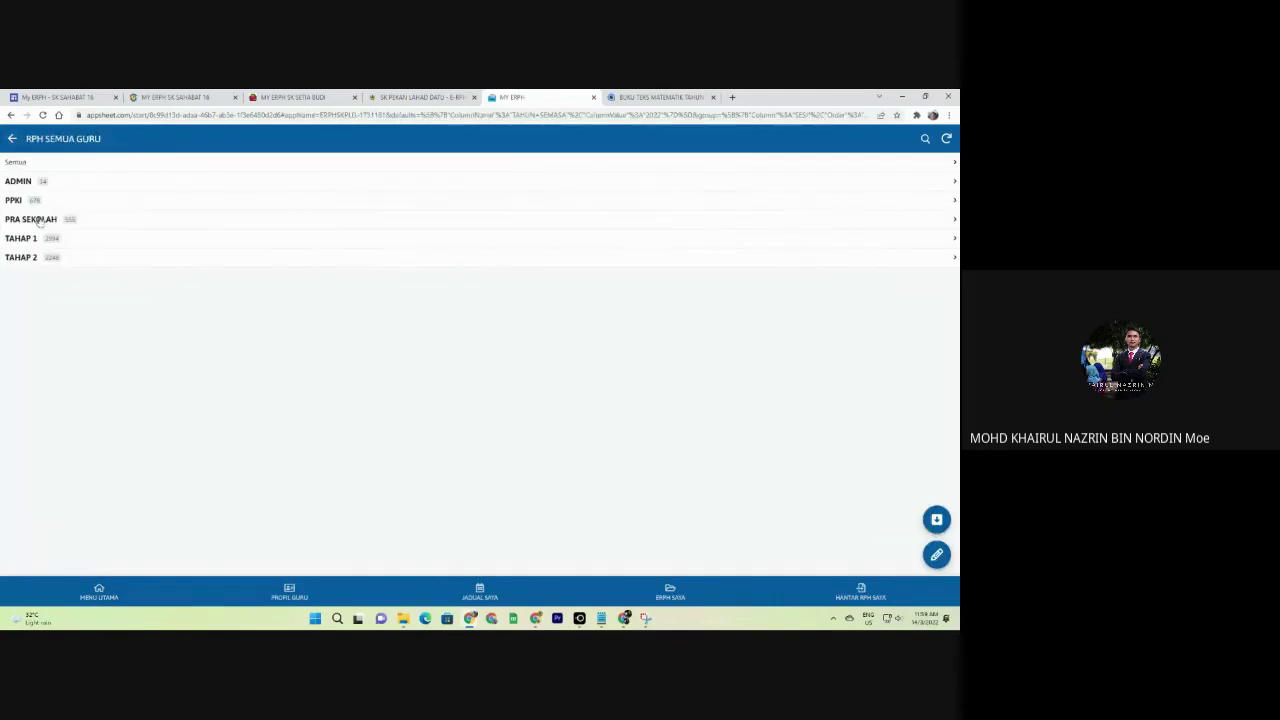
pyautogui.click(46, 220)
pyautogui.click(58, 183)
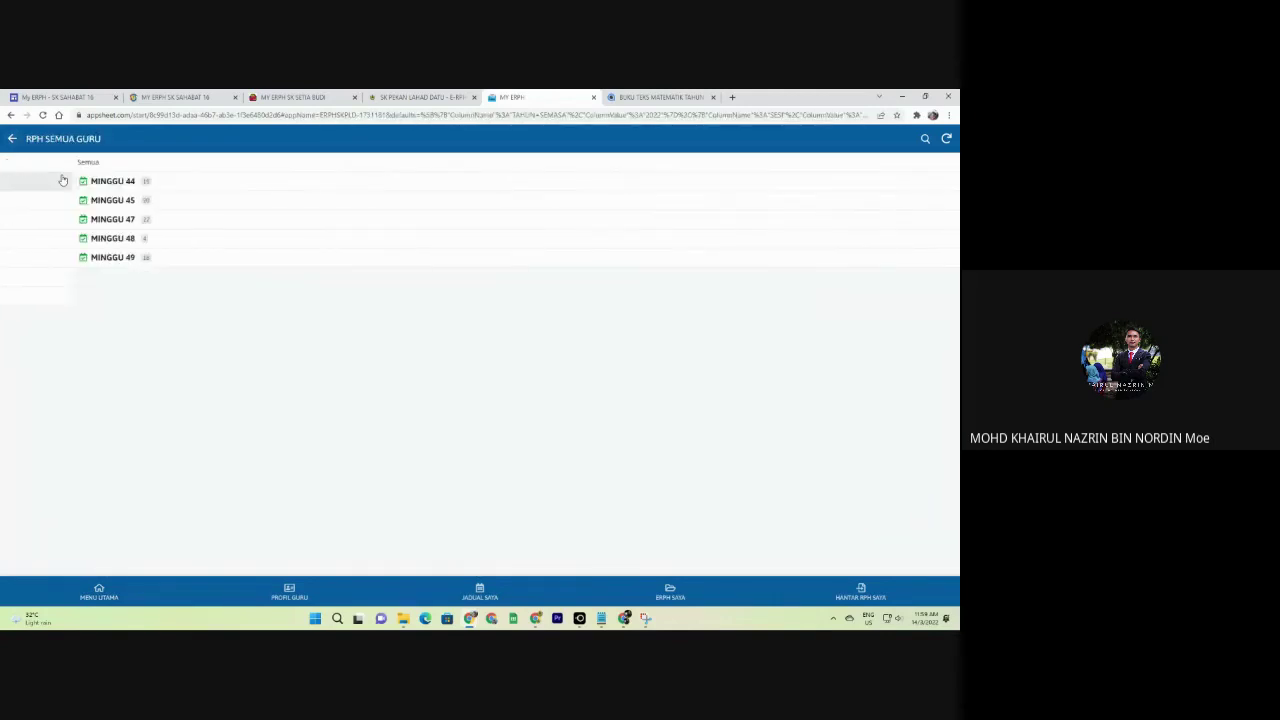
pyautogui.click(88, 226)
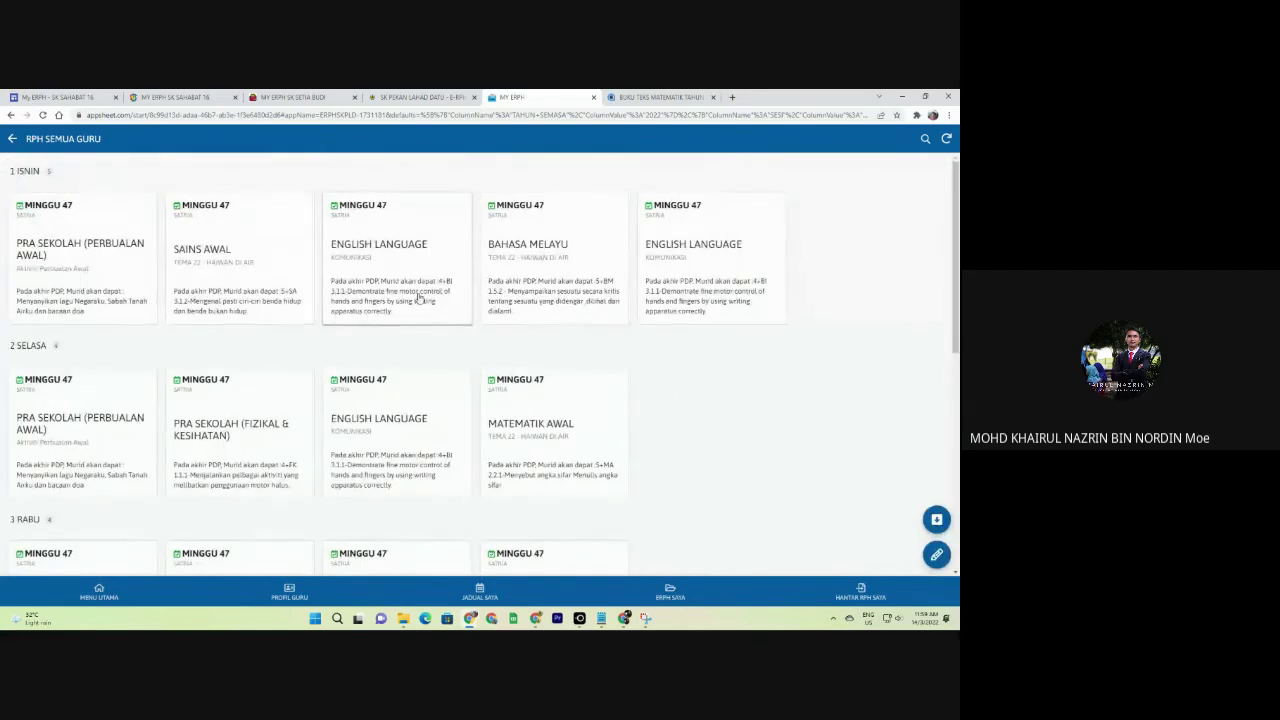
# Read the PRA SEKOLAH (PERBUALAN AWAL) lesson plan, then bring up the SK Pekan Lahad Datu page.
pyautogui.click(109, 288)
pyautogui.scroll(-5, 491, 357)
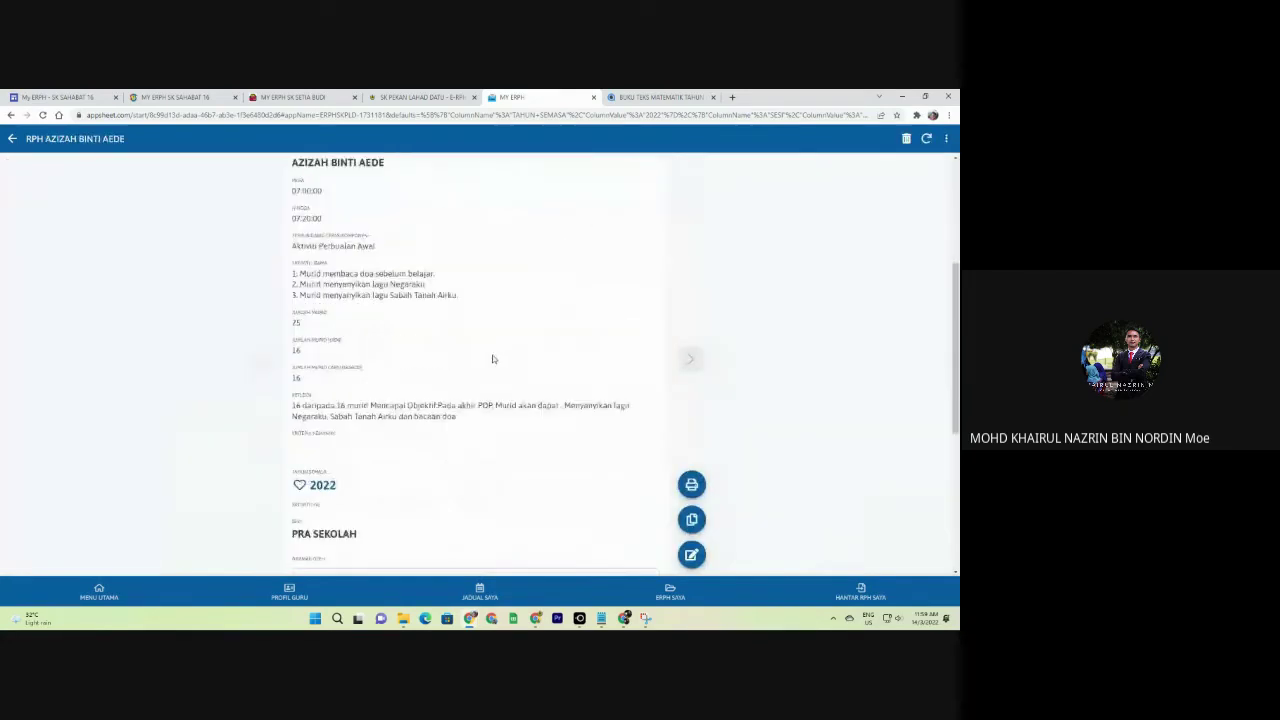
pyautogui.scroll(-5, 505, 362)
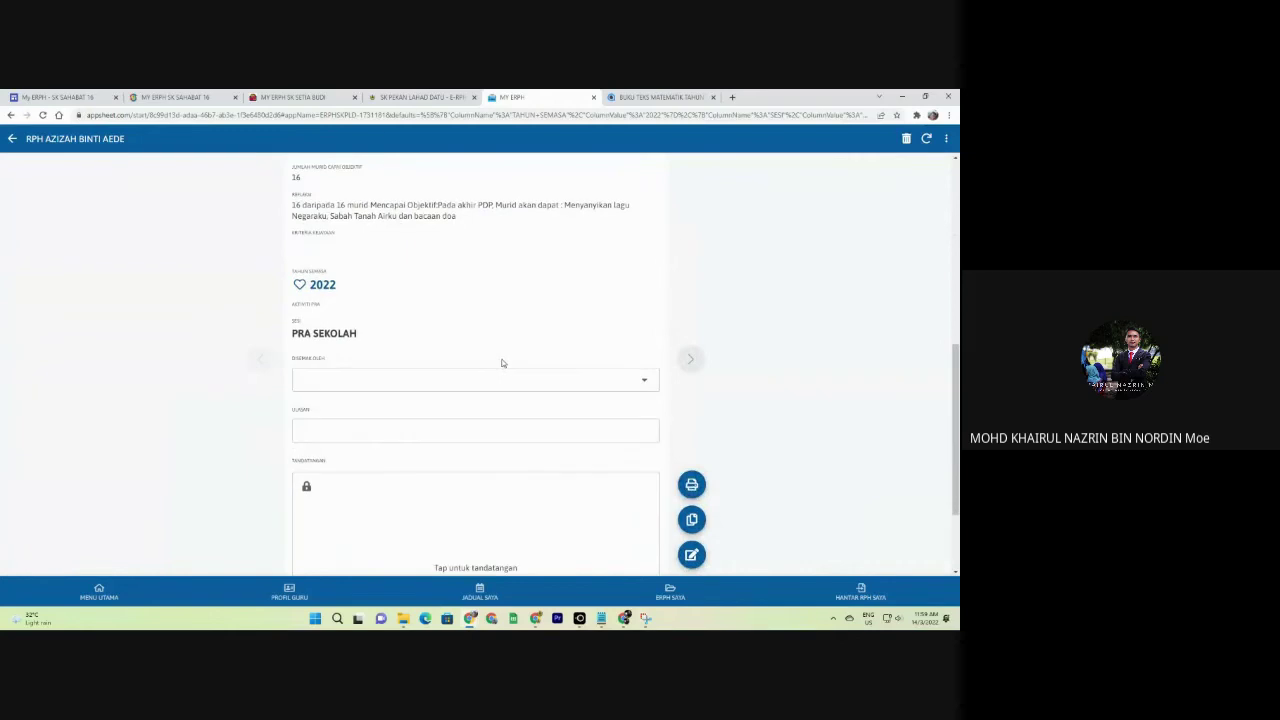
pyautogui.scroll(10, 506, 365)
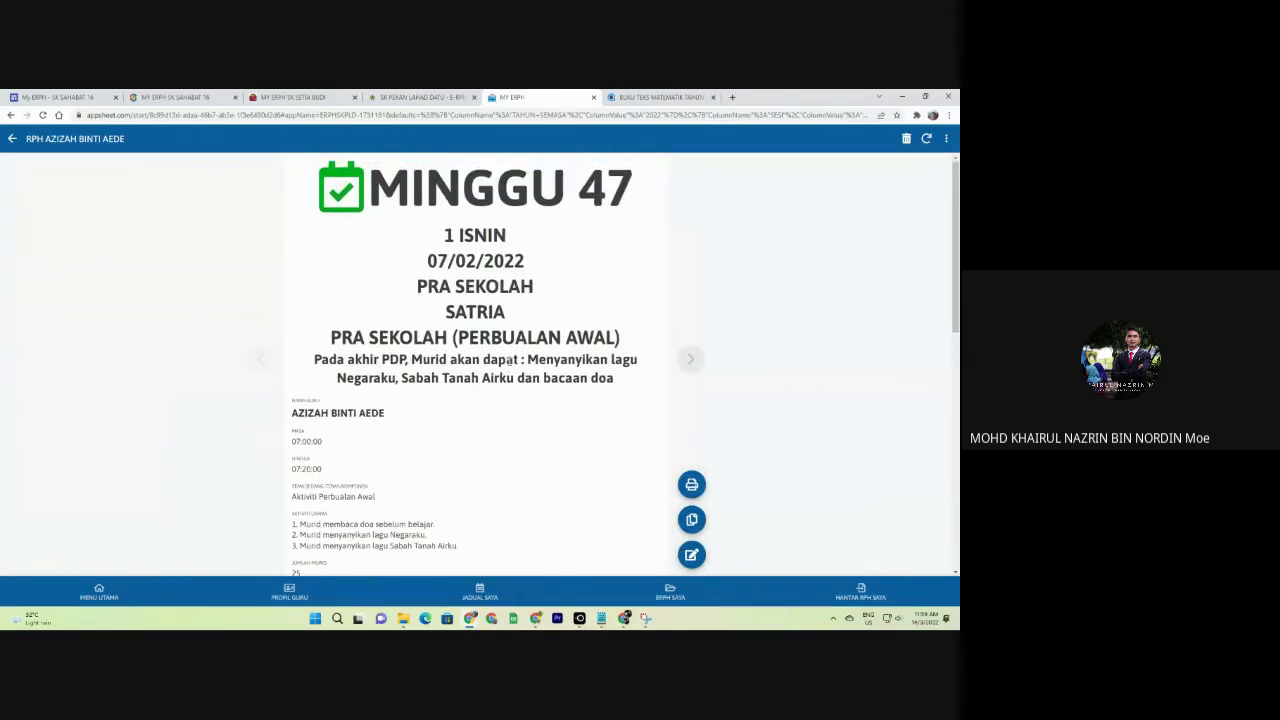
pyautogui.click(430, 94)
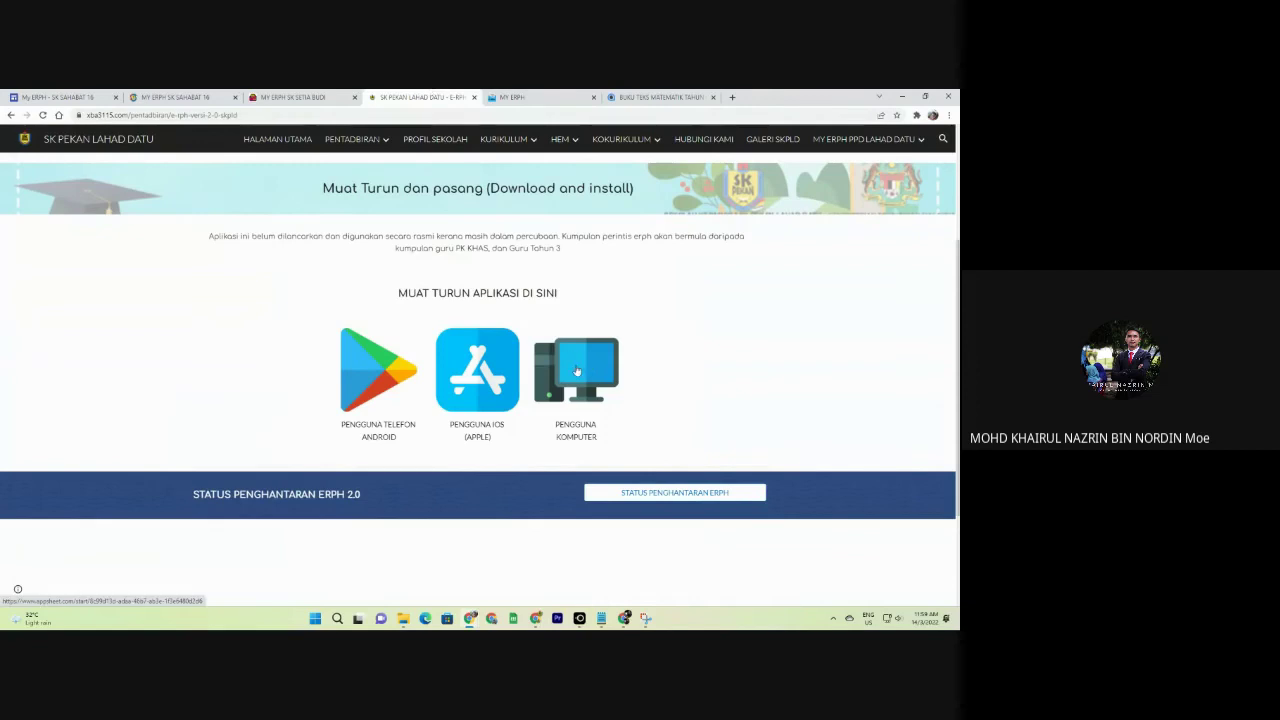
# Open the My e-Fail Meja SKPLD page on Google Play and enlarge its first screenshot.
pyautogui.click(385, 381)
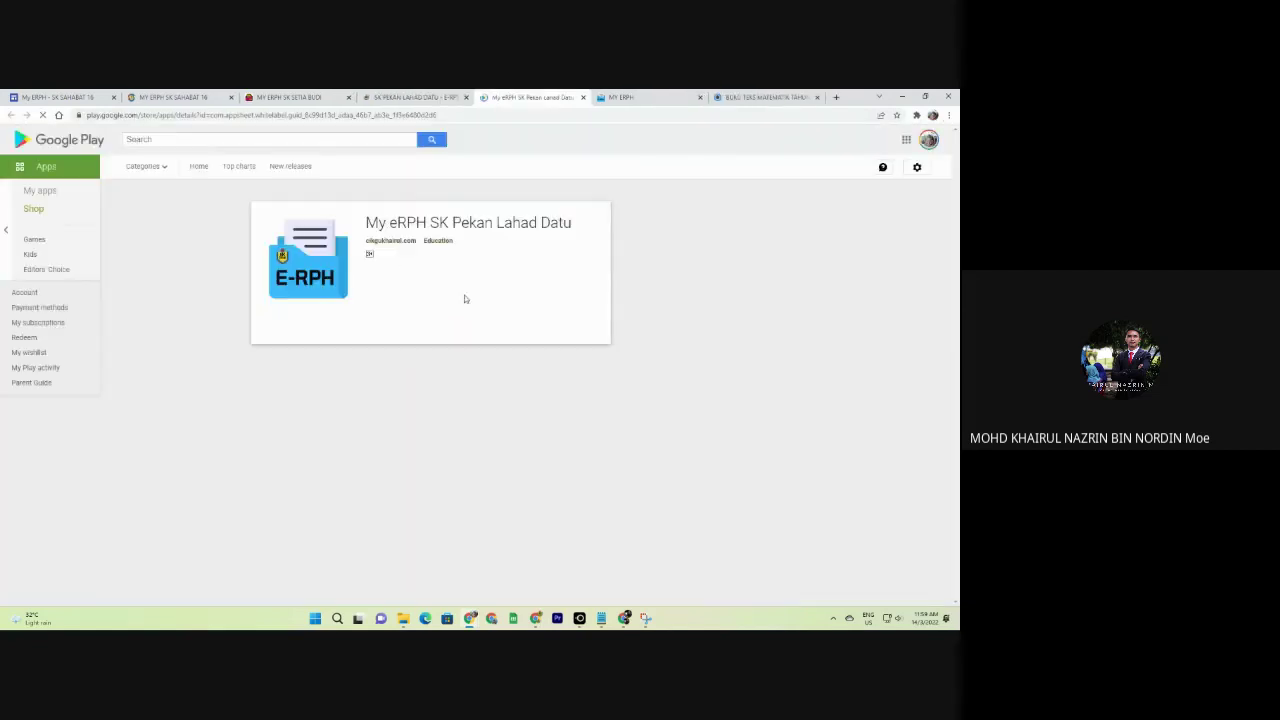
pyautogui.click(392, 241)
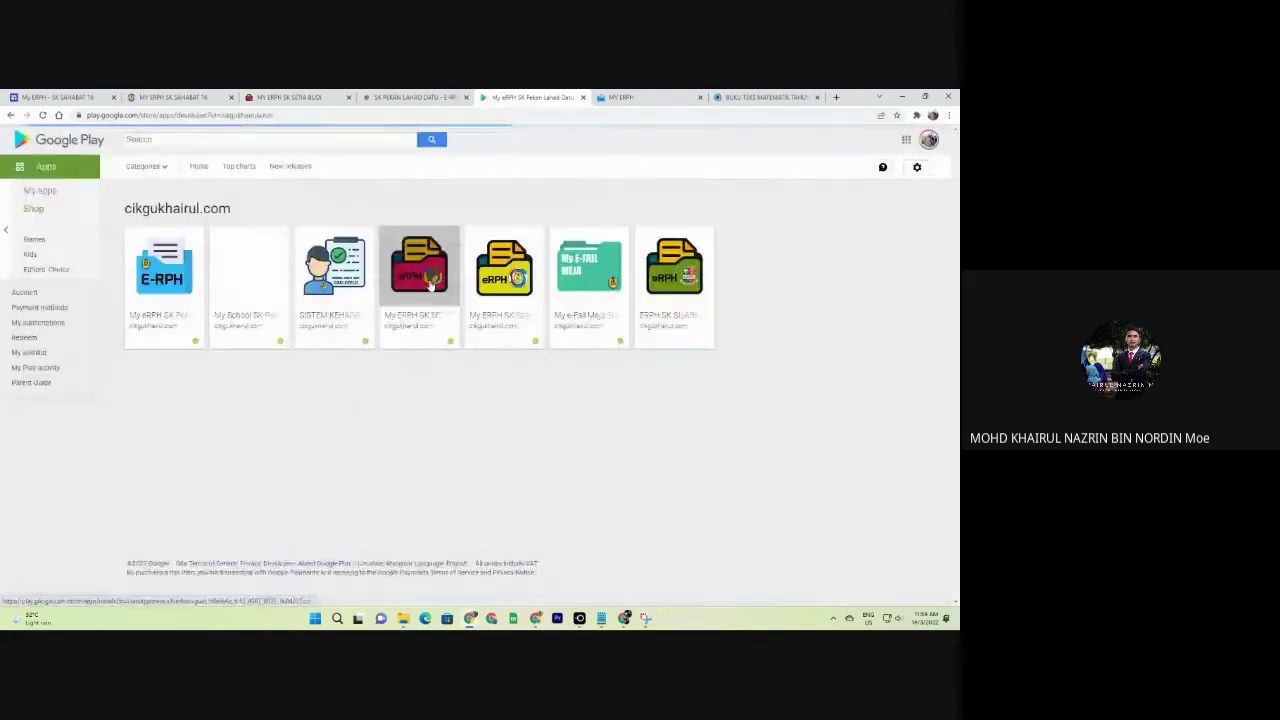
pyautogui.hotkey('alt', 'Left')
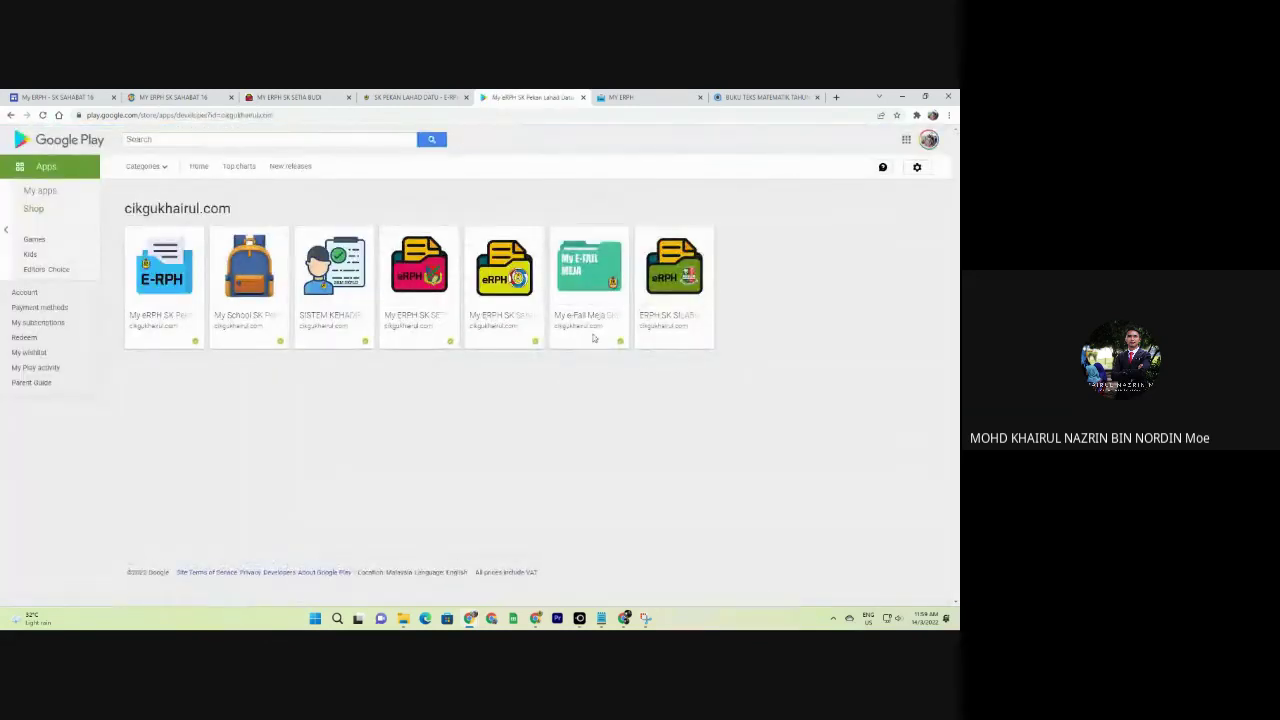
pyautogui.click(593, 341)
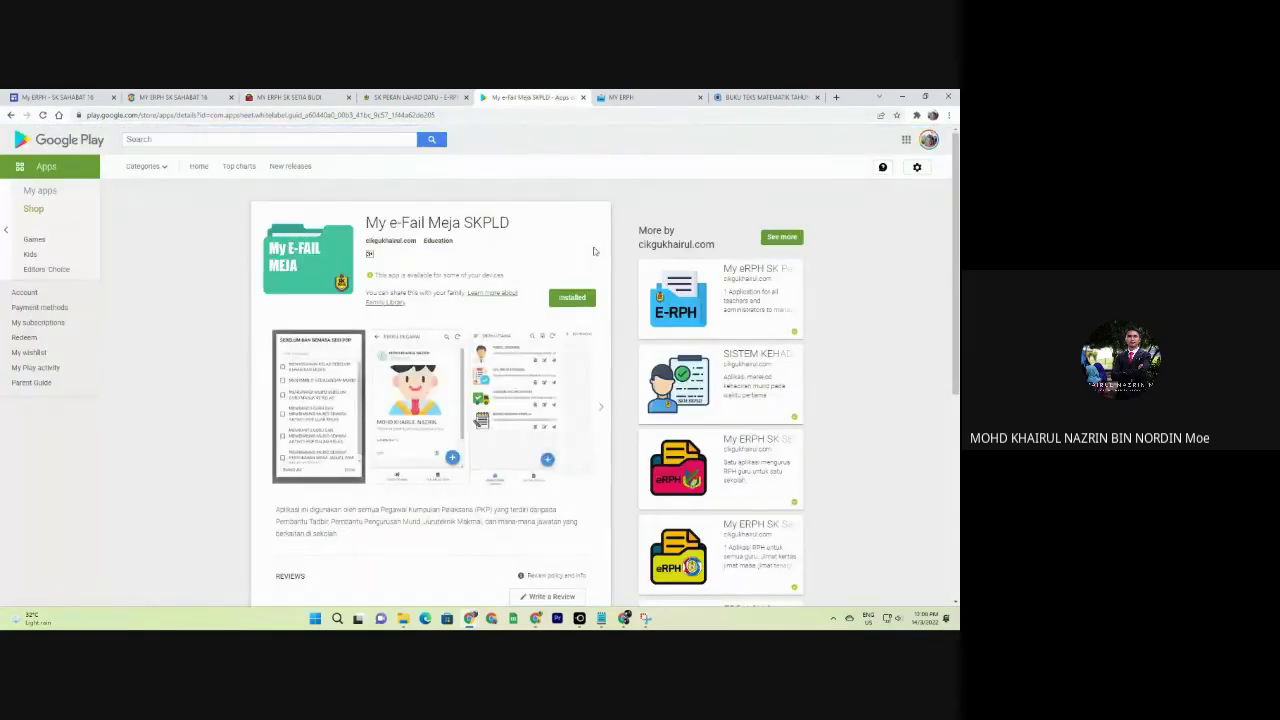
pyautogui.click(335, 396)
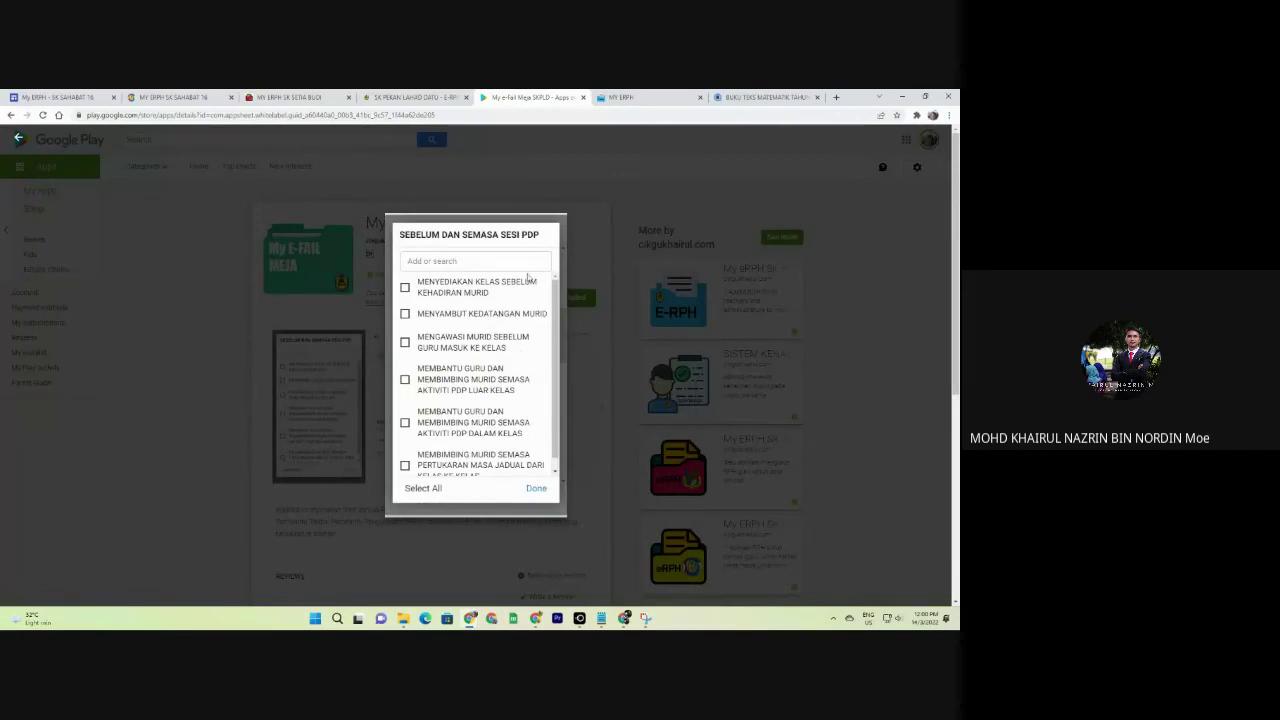